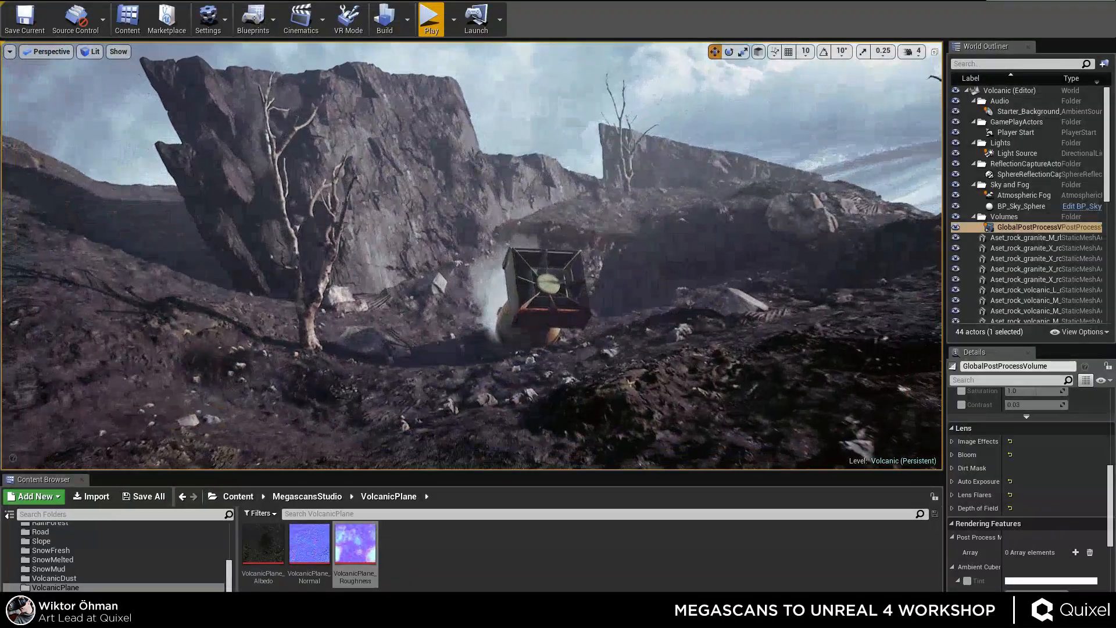
# Select the terrain mesh and examine its ground surface up close around the crashed wreck and the trees.
pyautogui.moveTo(471, 256); pyautogui.dragTo(500, 256, button='right')
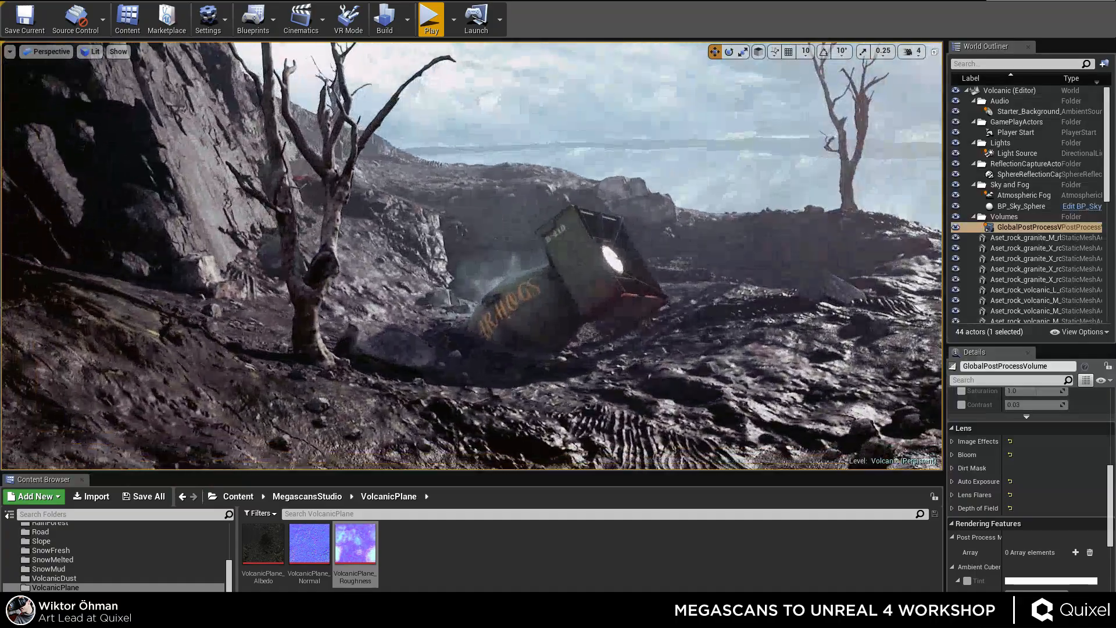
pyautogui.moveTo(471, 255); pyautogui.dragTo(389, 154, button='right')
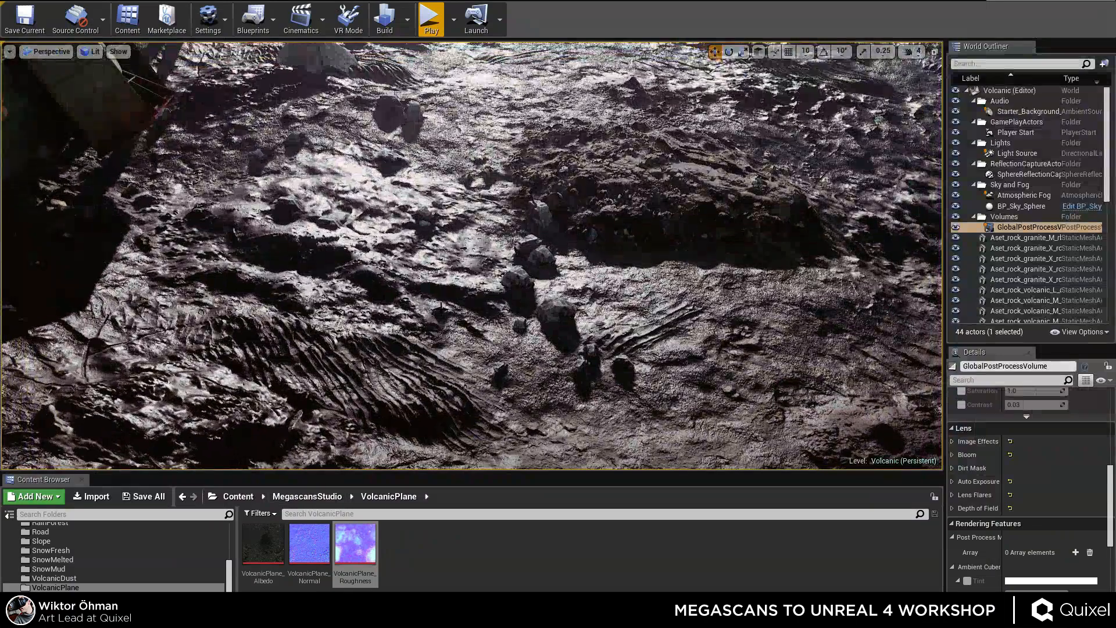
pyautogui.click(599, 234)
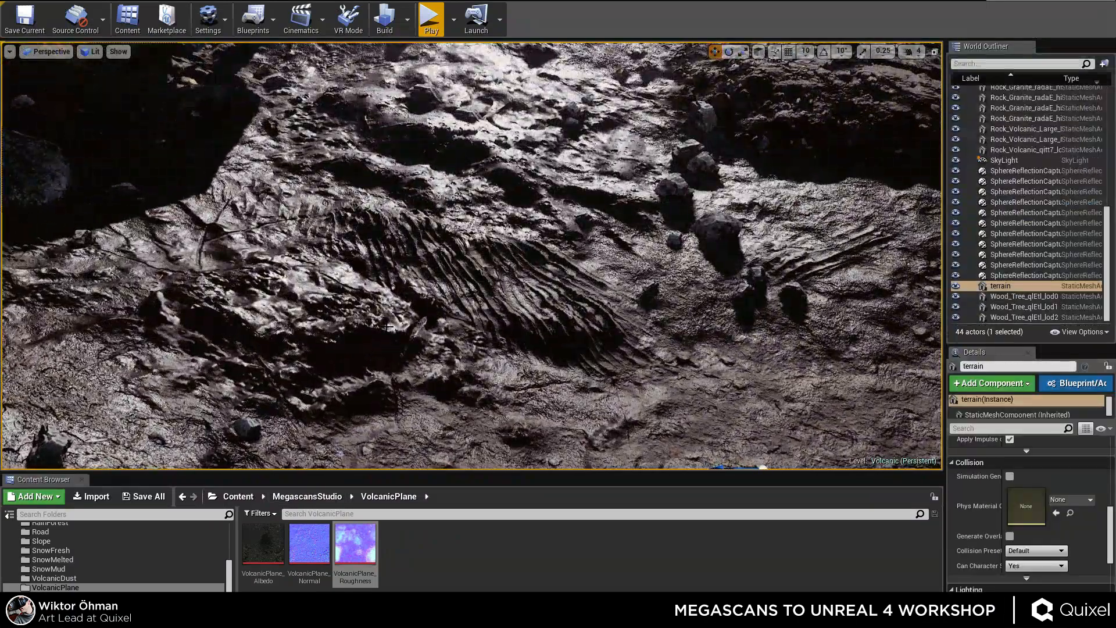
pyautogui.moveTo(471, 256); pyautogui.dragTo(331, 215, button='right')
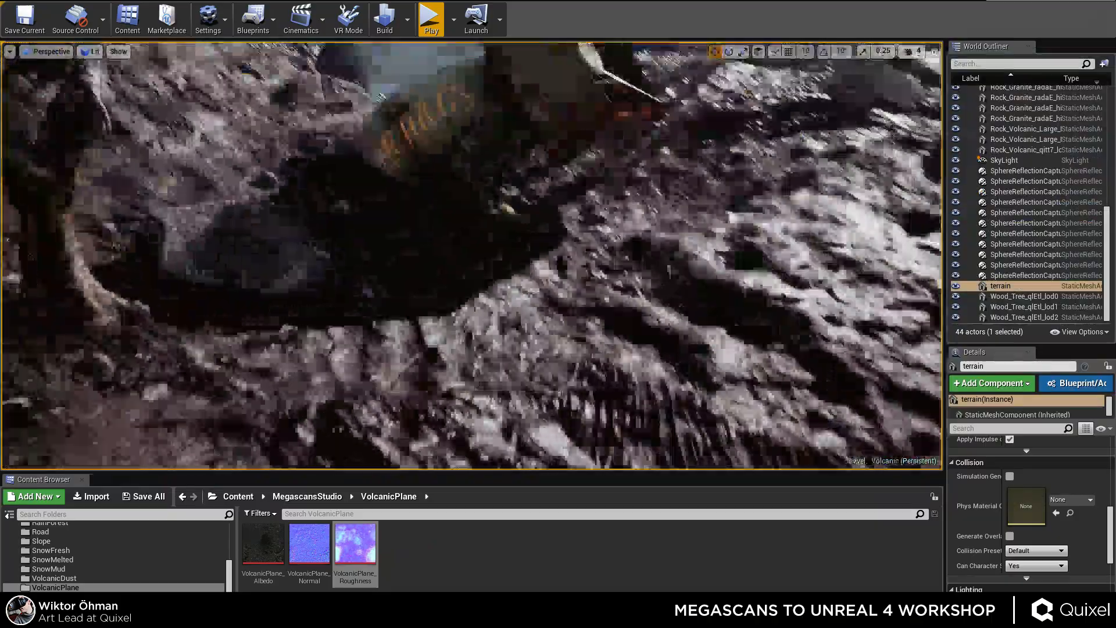
pyautogui.moveTo(471, 255); pyautogui.dragTo(459, 232, button='right')
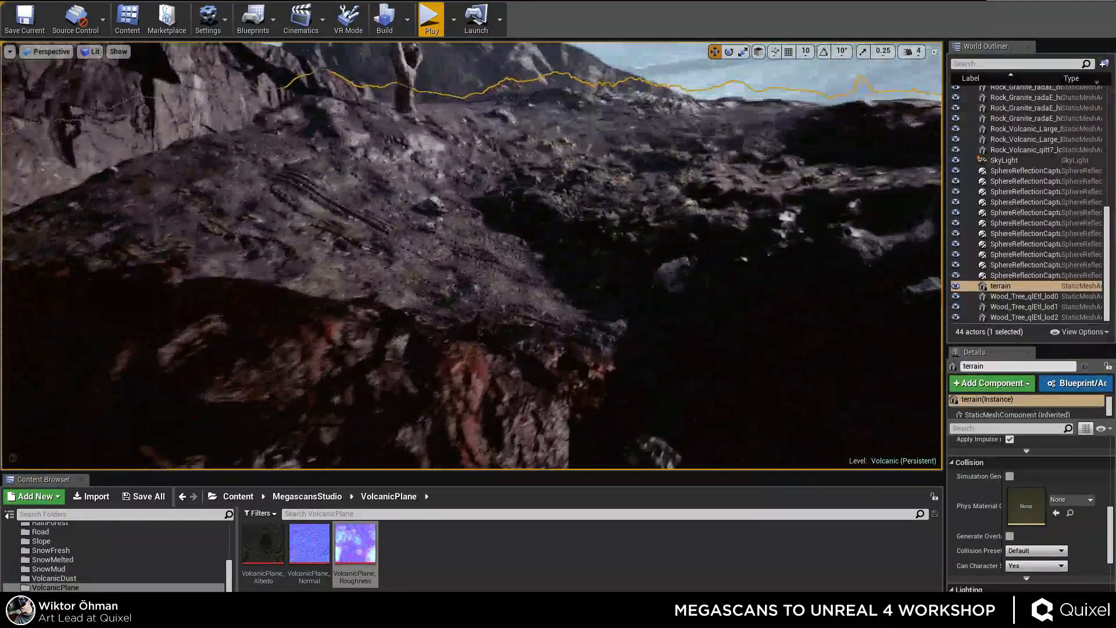
pyautogui.moveTo(533, 273); pyautogui.dragTo(499, 320, button='right')
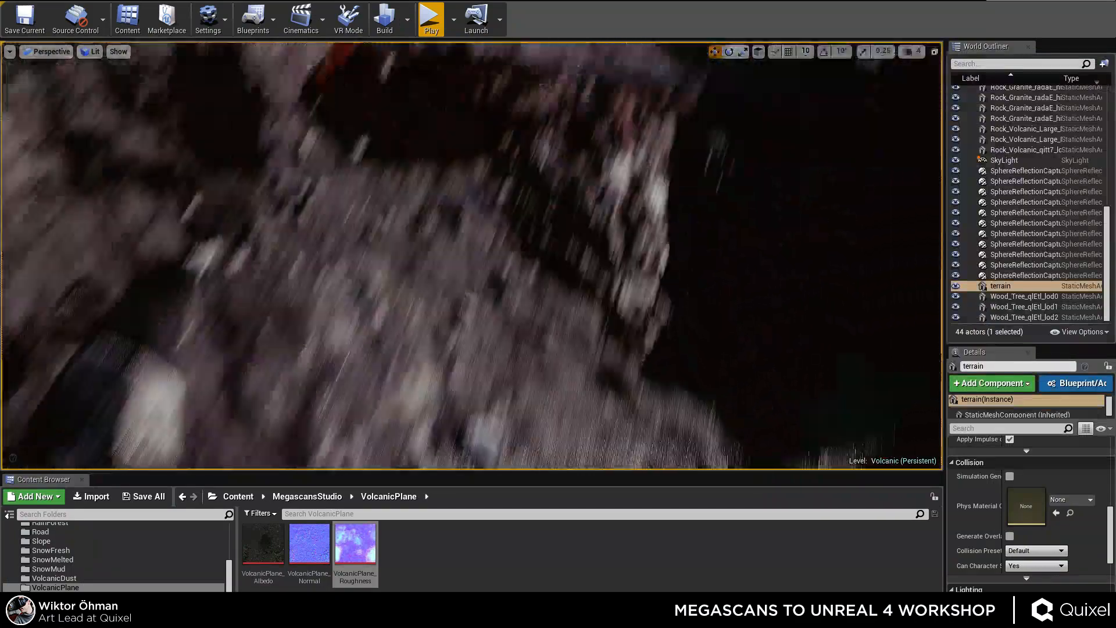
# Inspect the terrain's base colour near the tree trunks in Unlit mode and return the viewport to Lit mode.
pyautogui.moveTo(471, 256); pyautogui.dragTo(500, 349, button='right')
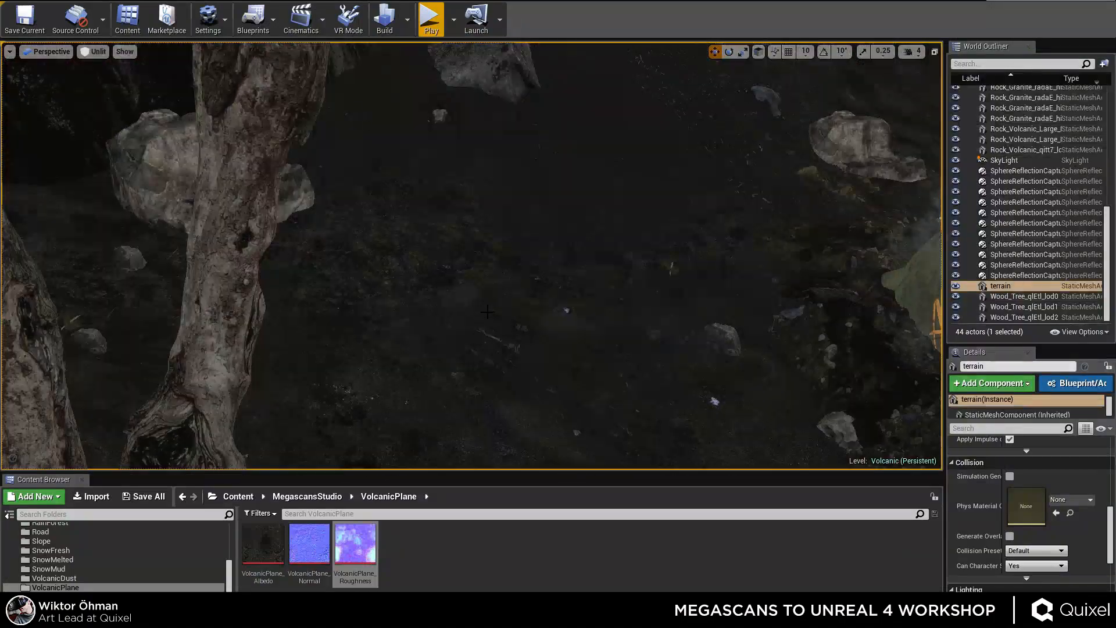
pyautogui.moveTo(487, 311); pyautogui.dragTo(541, 316, button='right')
pyautogui.hotkey('alt', '4')
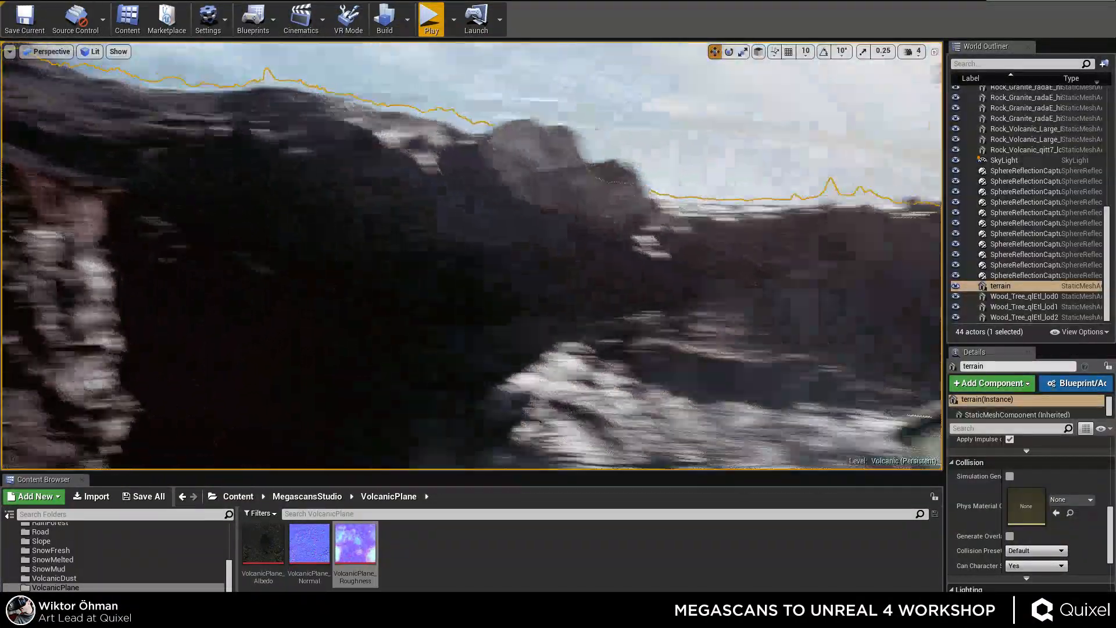
# Examine the lit volcanic landscape and the ground around the crashed wreck and the tree.
pyautogui.moveTo(541, 317); pyautogui.dragTo(686, 308, button='right')
pyautogui.moveTo(599, 309); pyautogui.dragTo(569, 395, button='right')
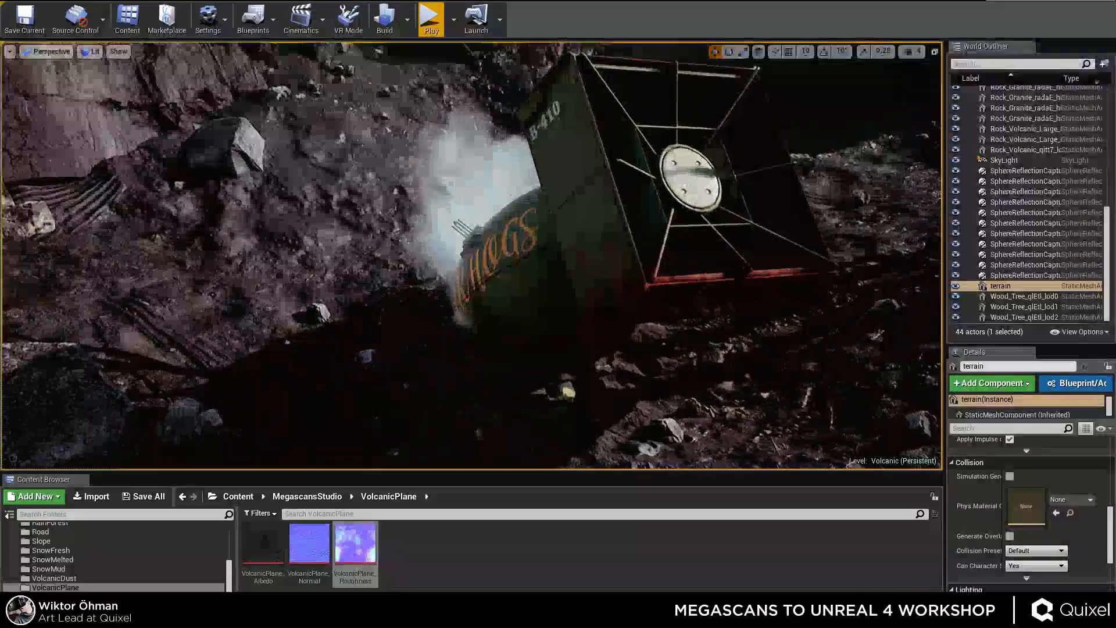
pyautogui.moveTo(499, 272); pyautogui.dragTo(433, 263, button='right')
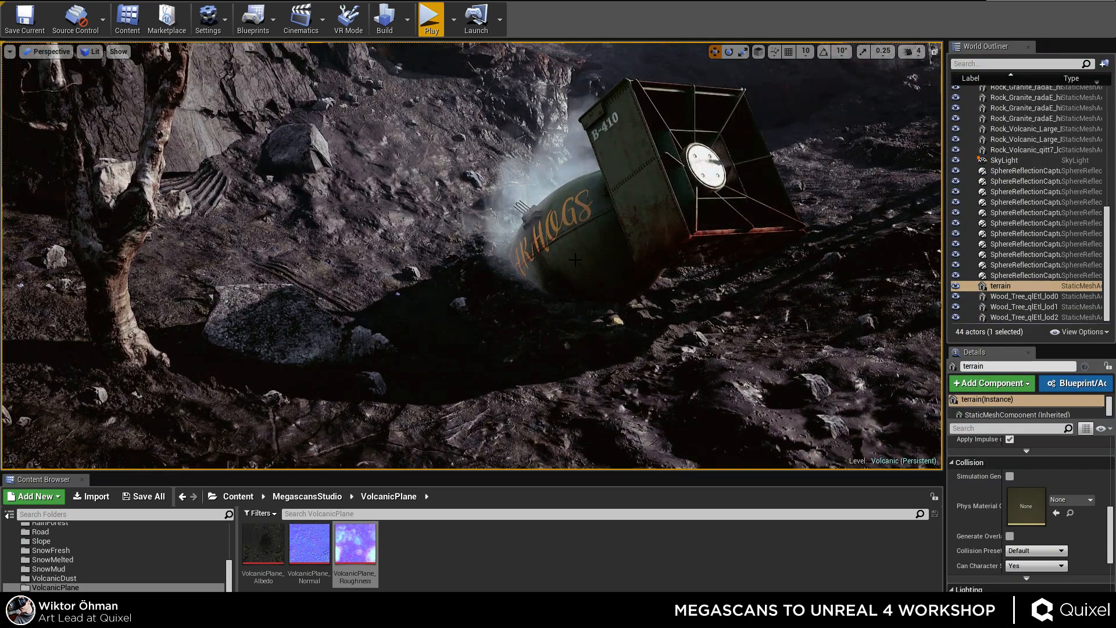
pyautogui.moveTo(574, 259); pyautogui.dragTo(552, 251, button='right')
pyautogui.press('Escape')
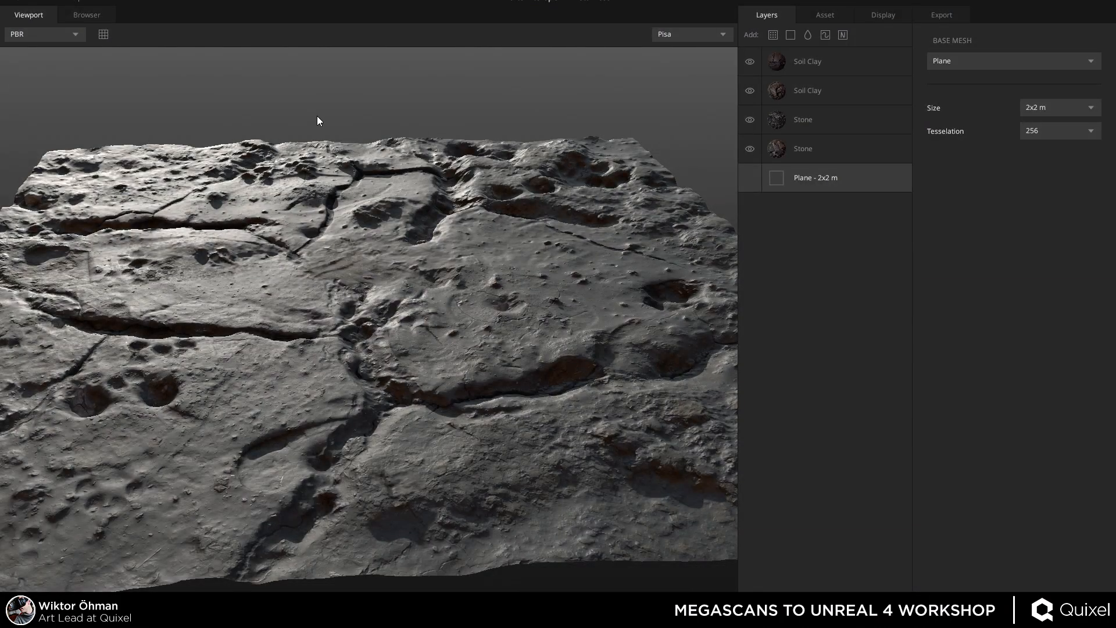
# Switch to Megascans Studio, inspect the layered cracked-rock surface from several angles and view the topmost Soil Clay layer's settings.
pyautogui.moveTo(300, 217); pyautogui.dragTo(322, 271)
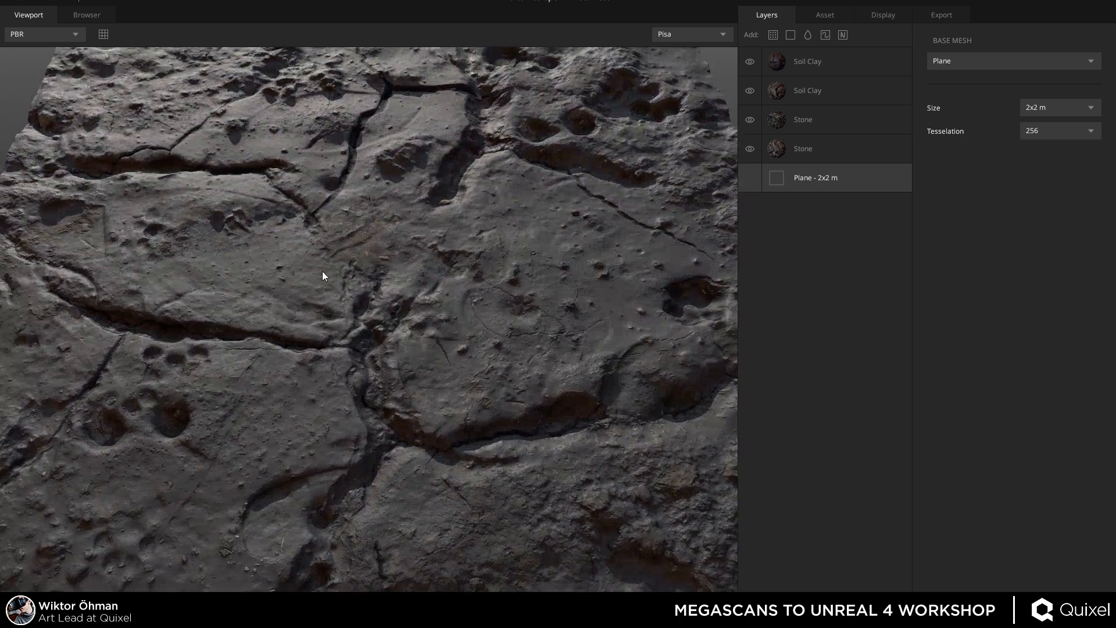
pyautogui.moveTo(407, 265); pyautogui.dragTo(366, 217)
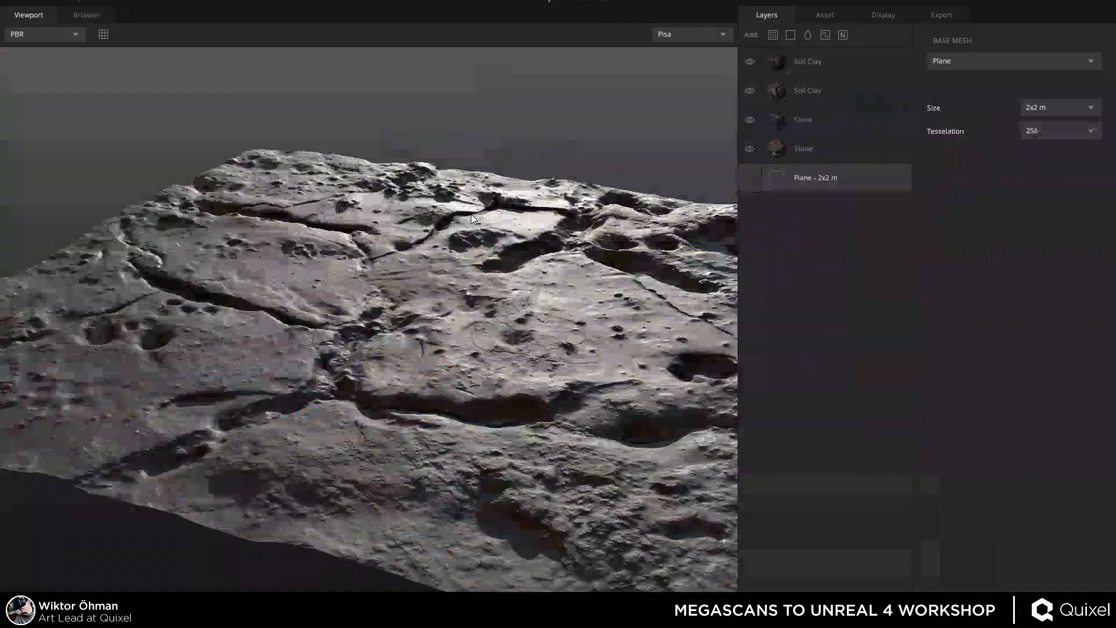
pyautogui.moveTo(471, 218); pyautogui.dragTo(402, 247)
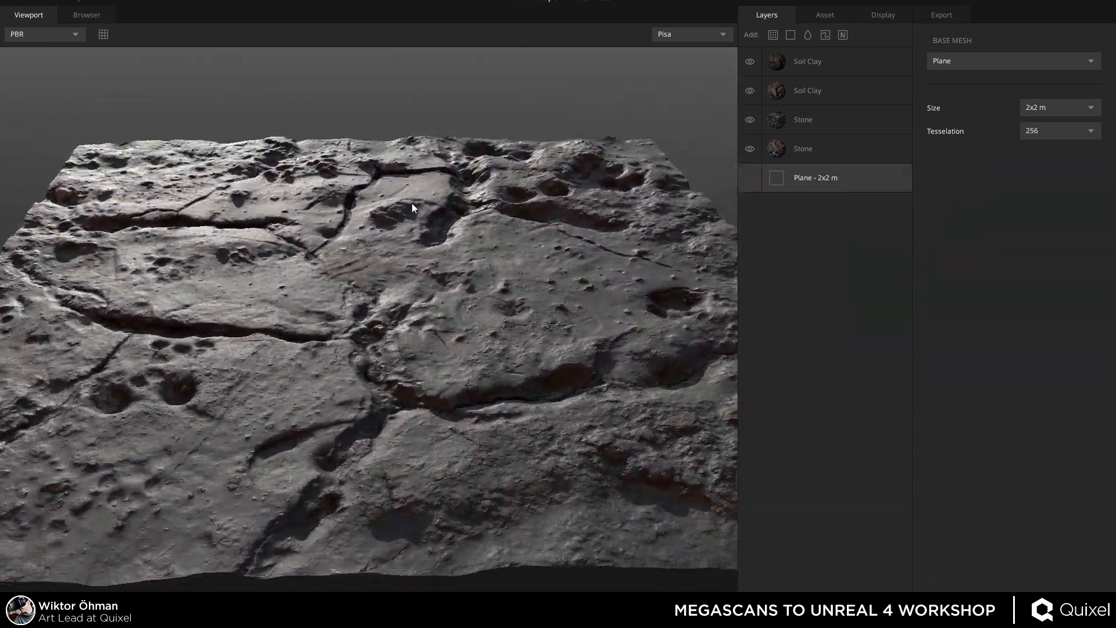
pyautogui.moveTo(412, 204); pyautogui.dragTo(423, 253)
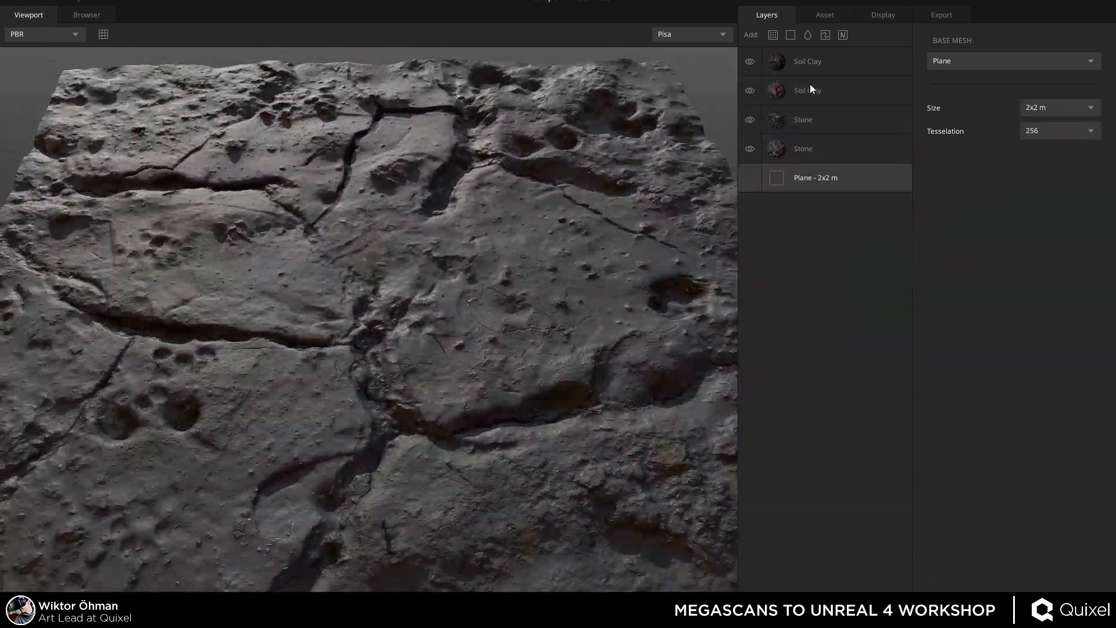
pyautogui.click(812, 59)
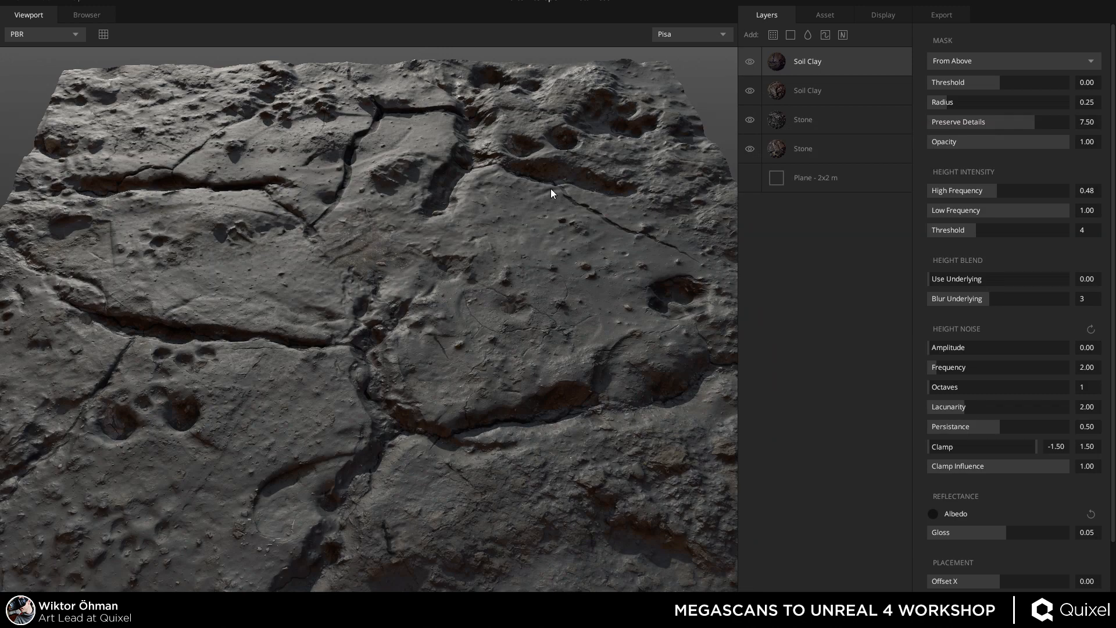
pyautogui.scroll(-2, 550, 189)
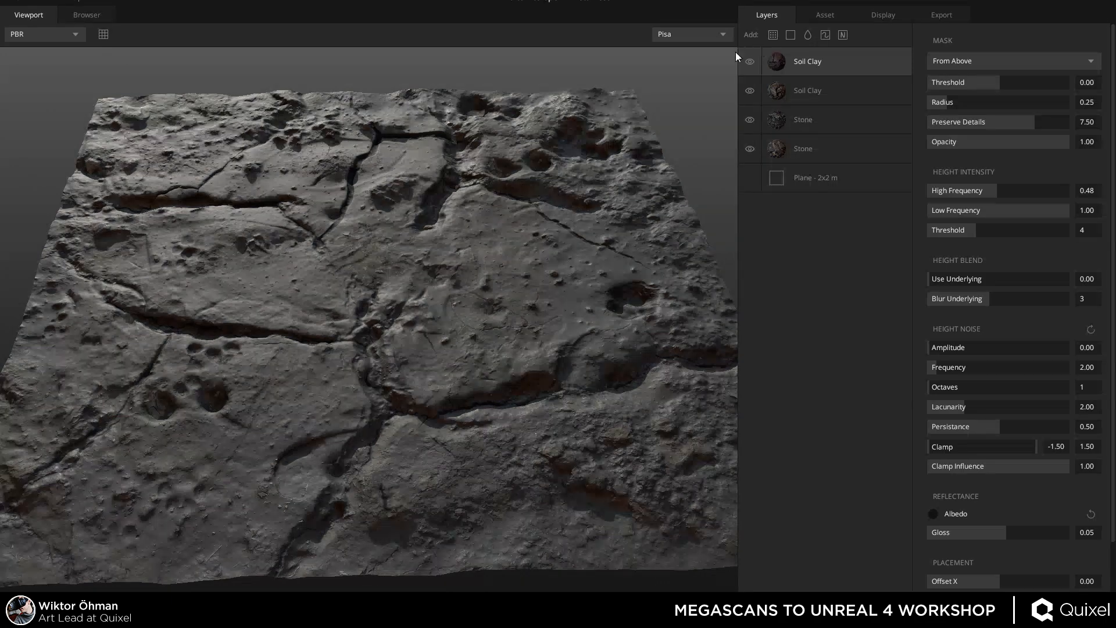
pyautogui.moveTo(434, 218); pyautogui.dragTo(386, 185)
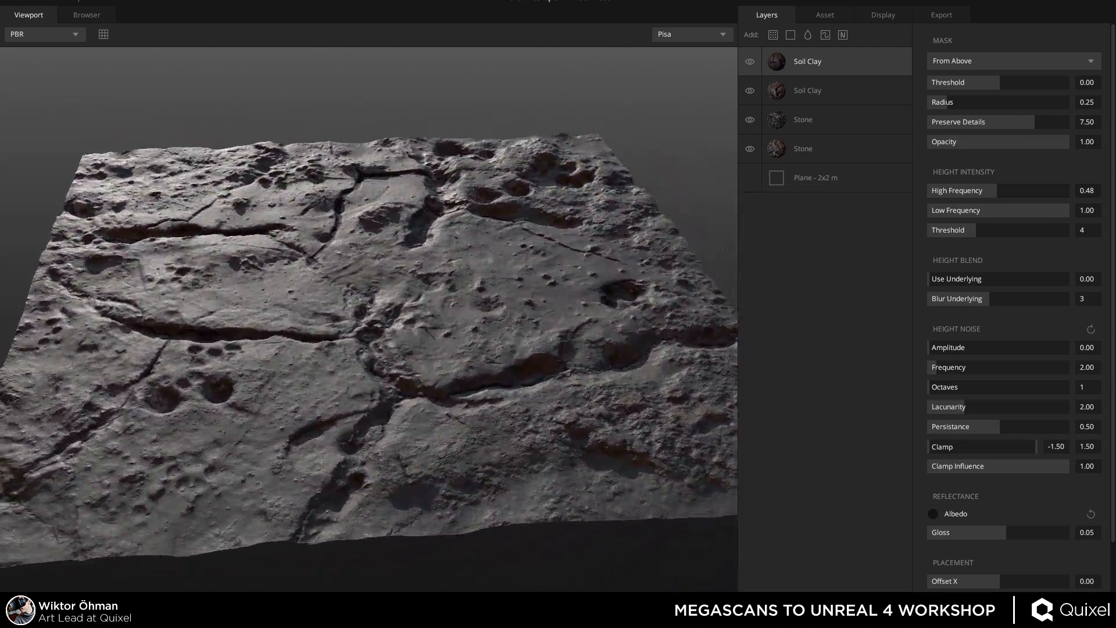
# Create a new asset named StreamLava.
pyautogui.click(18, 1)
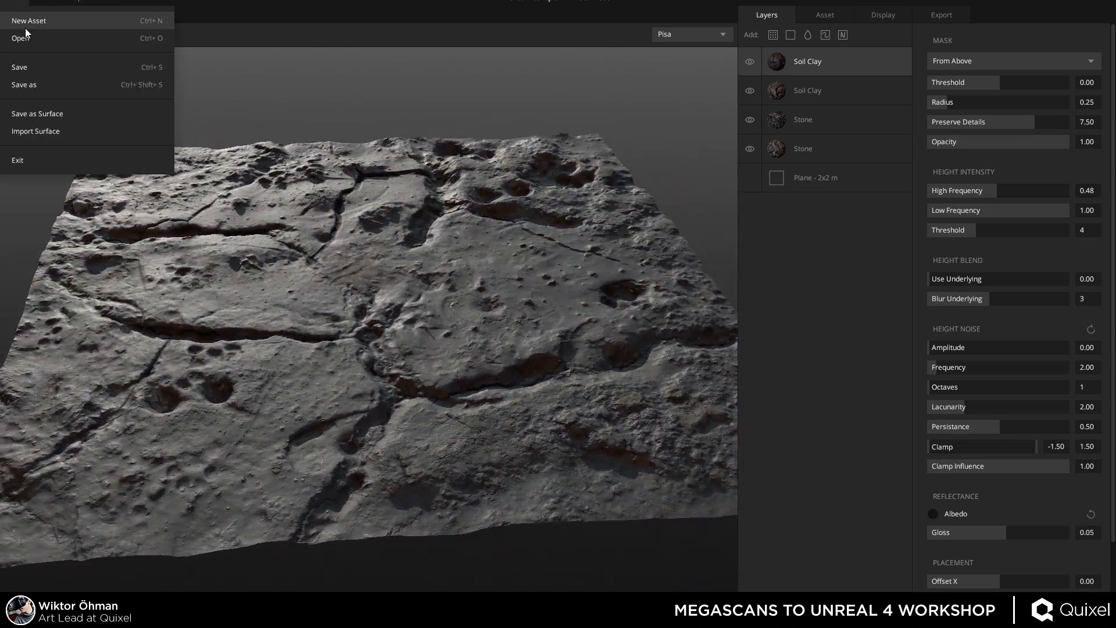
pyautogui.click(27, 23)
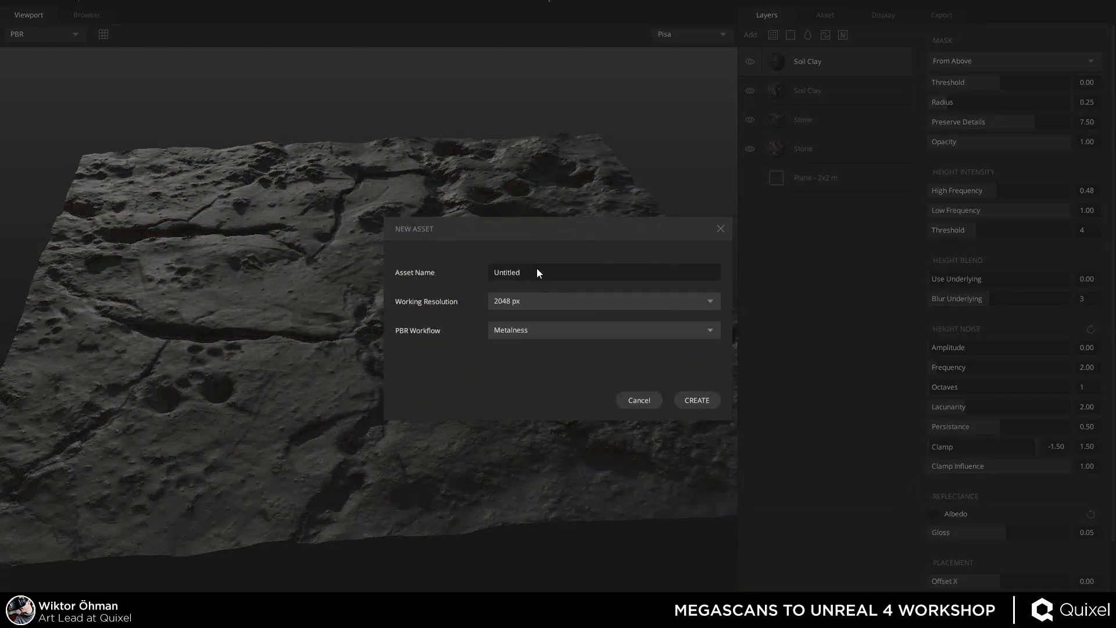
pyautogui.doubleClick(534, 270)
pyautogui.press('BackSpace')
pyautogui.write('Stream')
pyautogui.write('Lava')
pyautogui.press('Return')
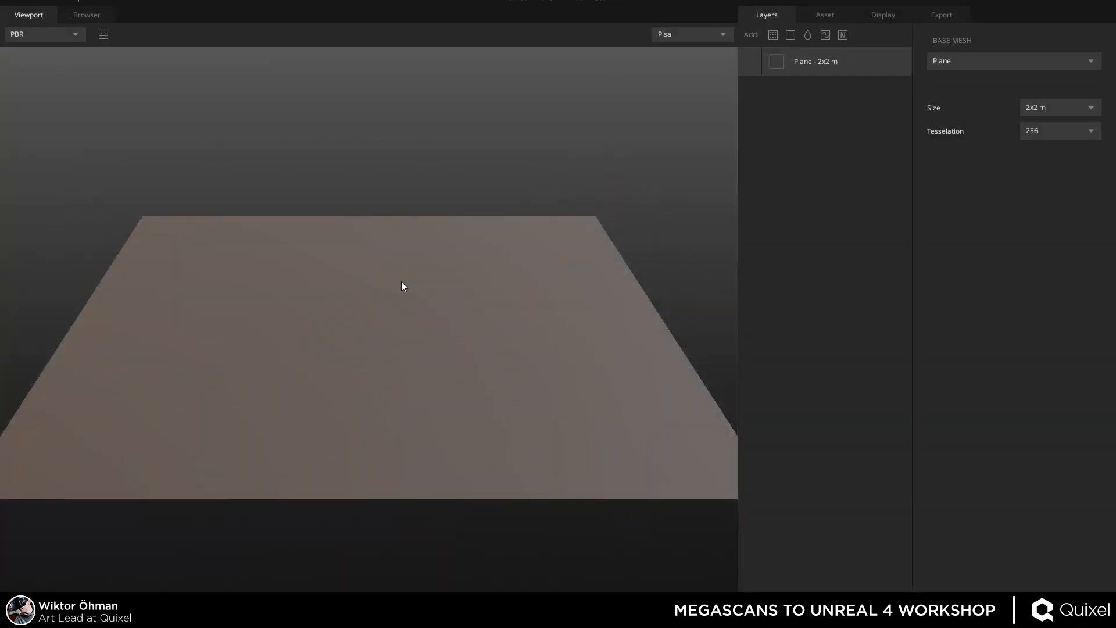
# Open the material browser, filter it to Rock and Stone materials, and look through the surfaces.
pyautogui.moveTo(365, 199); pyautogui.dragTo(258, 345)
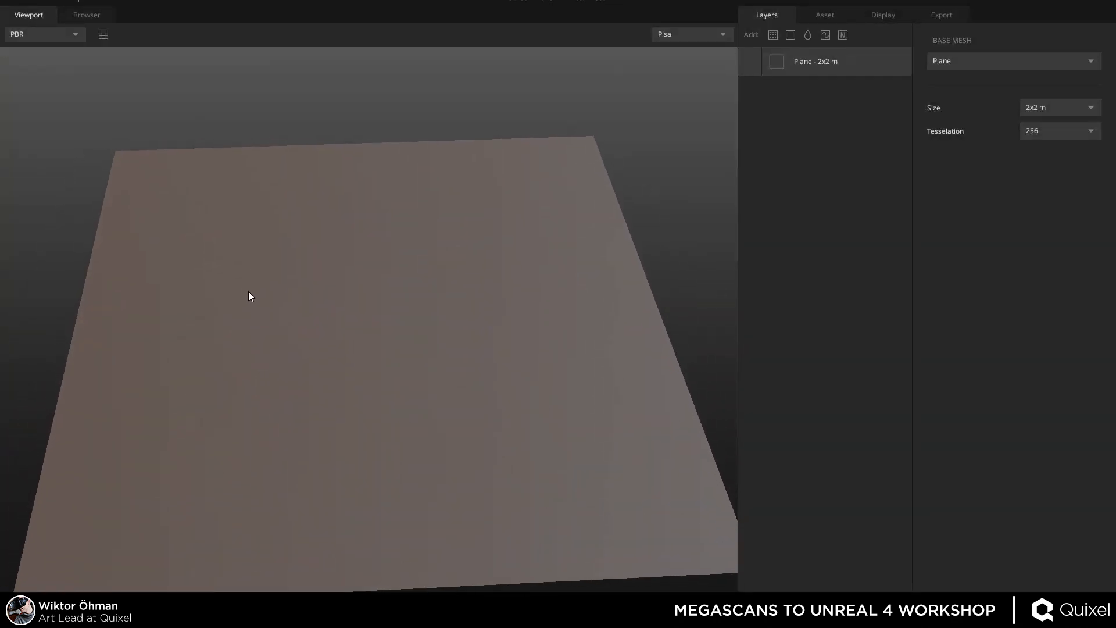
pyautogui.moveTo(291, 192); pyautogui.dragTo(268, 184)
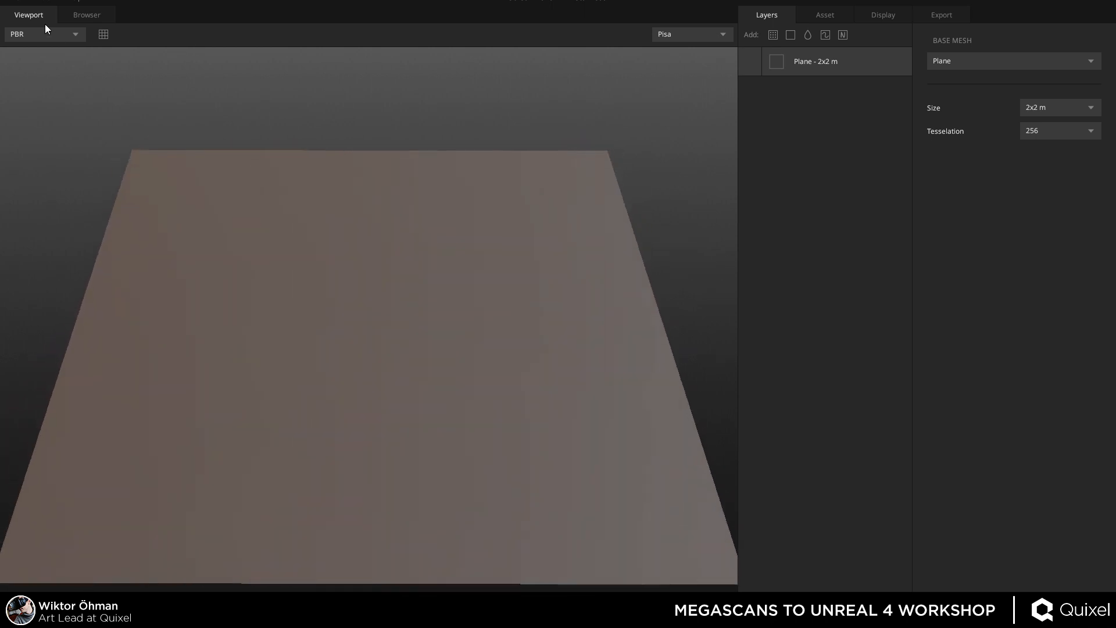
pyautogui.click(76, 17)
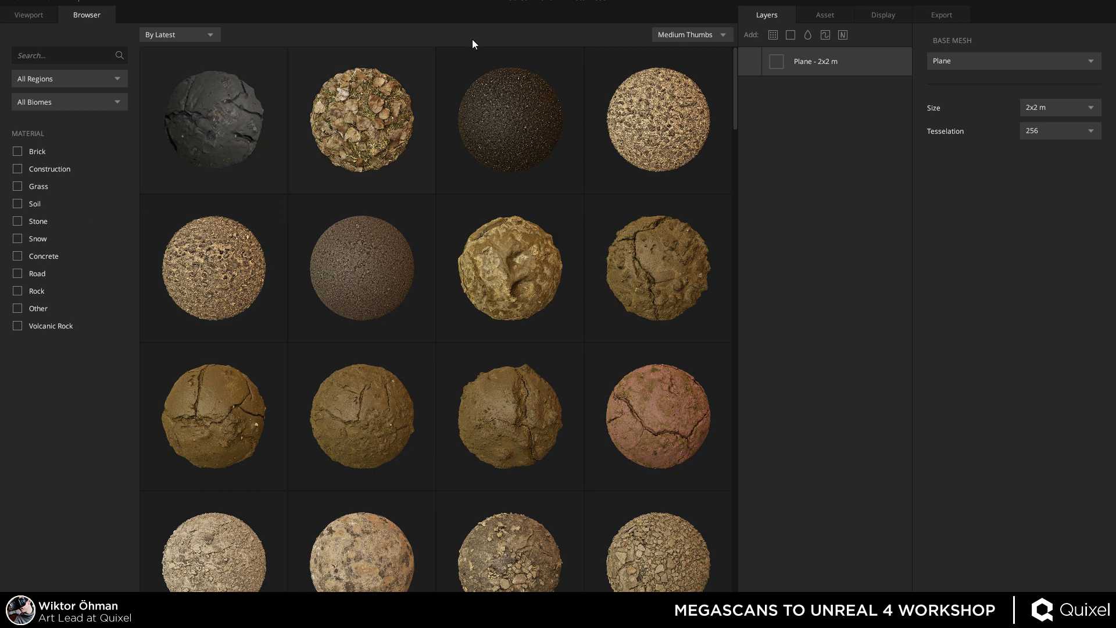
pyautogui.click(17, 291)
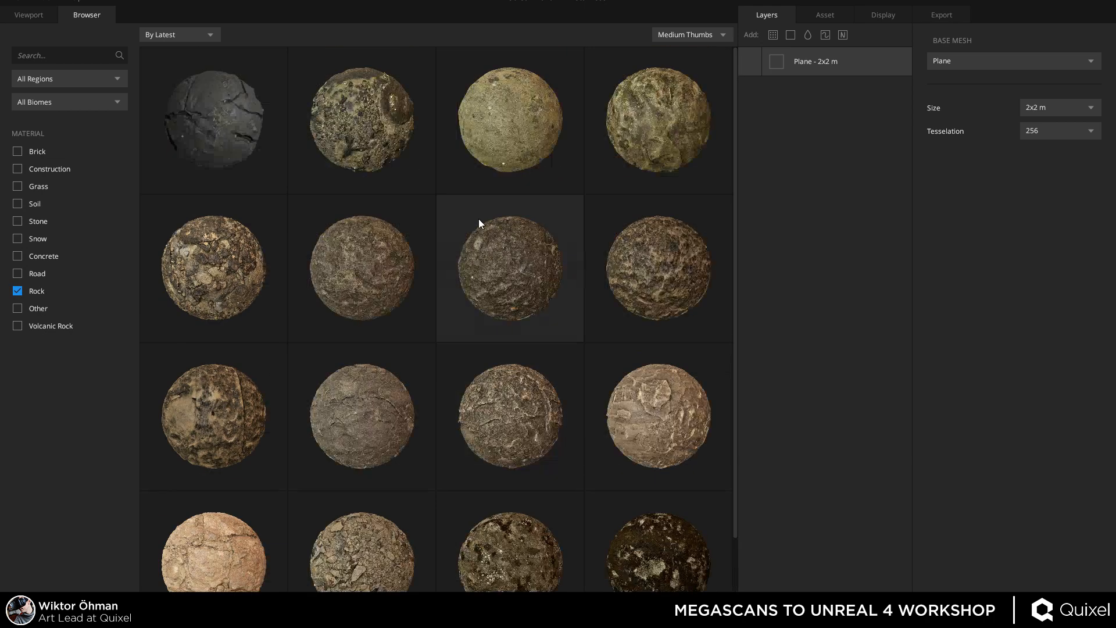
pyautogui.scroll(-2, 553, 207)
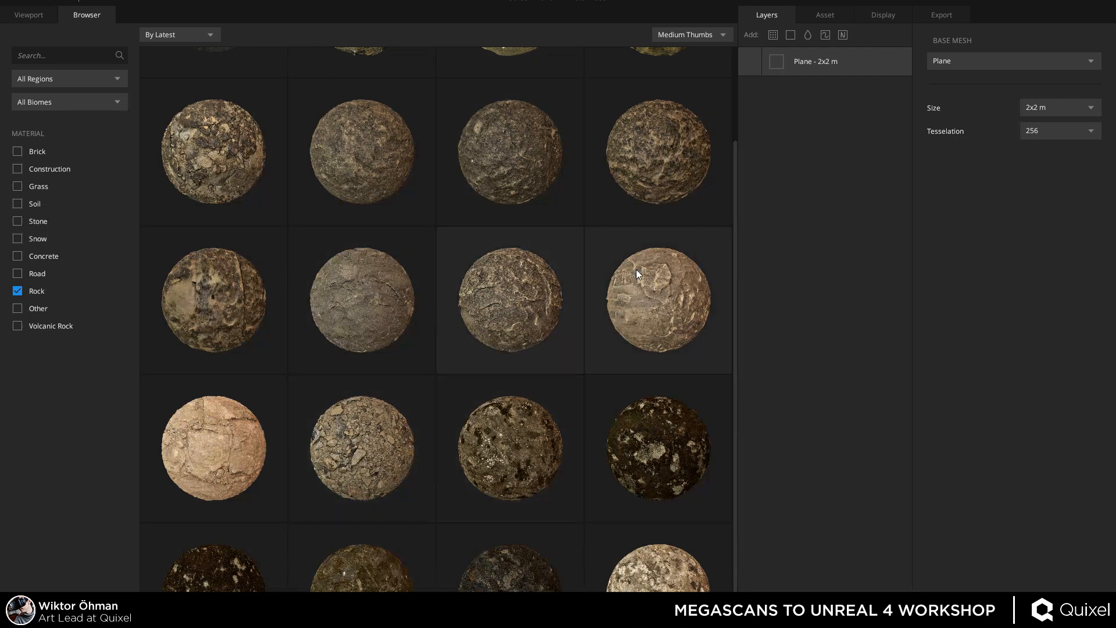
pyautogui.scroll(1, 361, 343)
pyautogui.scroll(1, 590, 317)
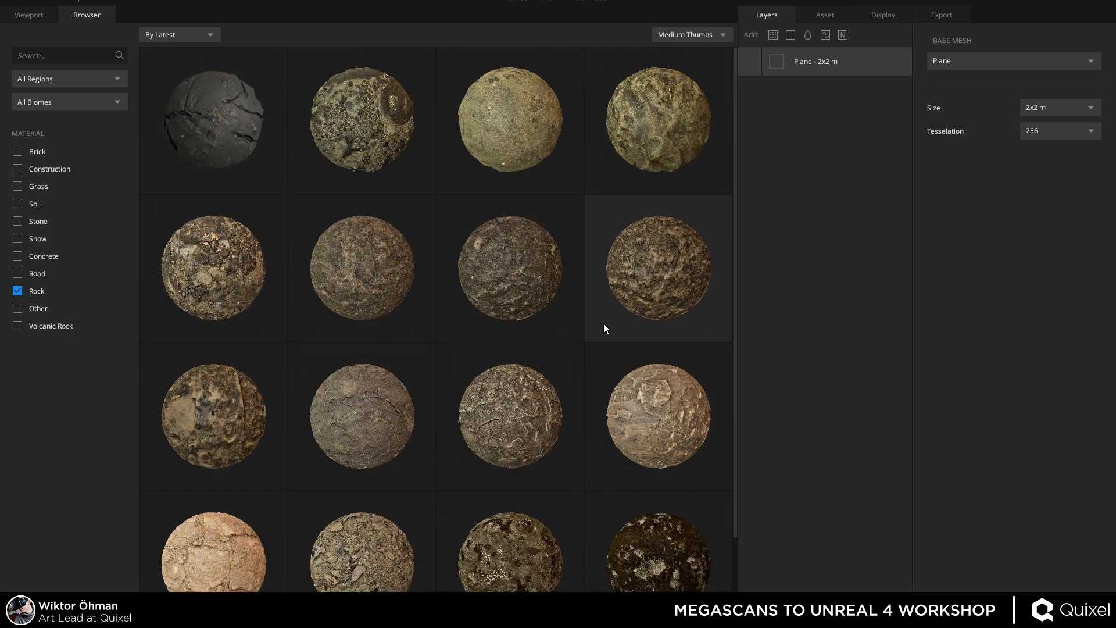
pyautogui.click(18, 220)
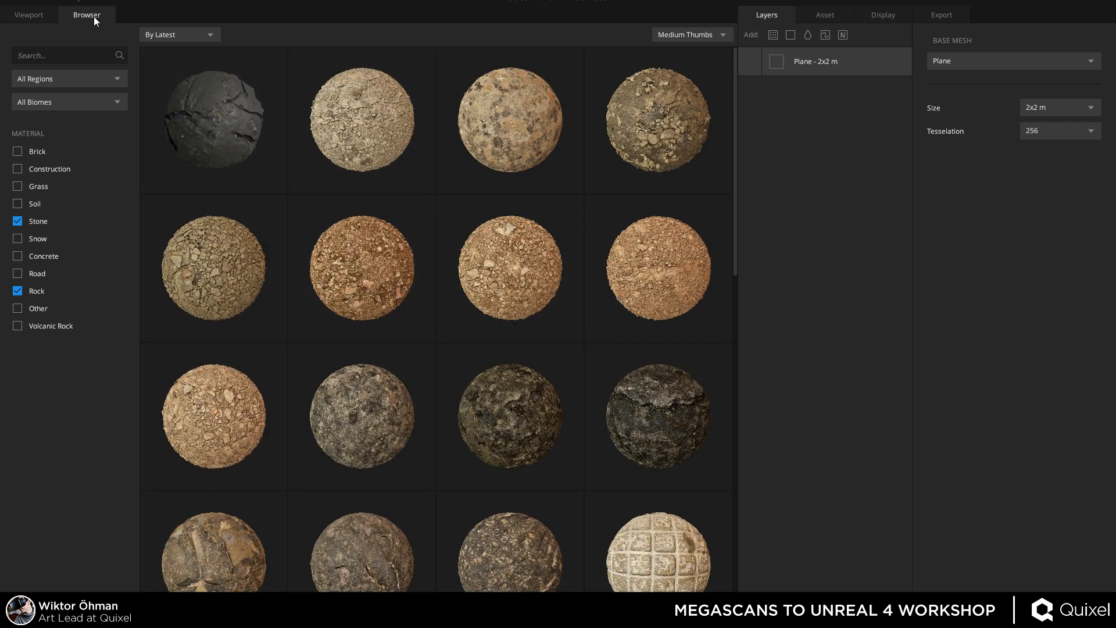
pyautogui.scroll(-1, 430, 274)
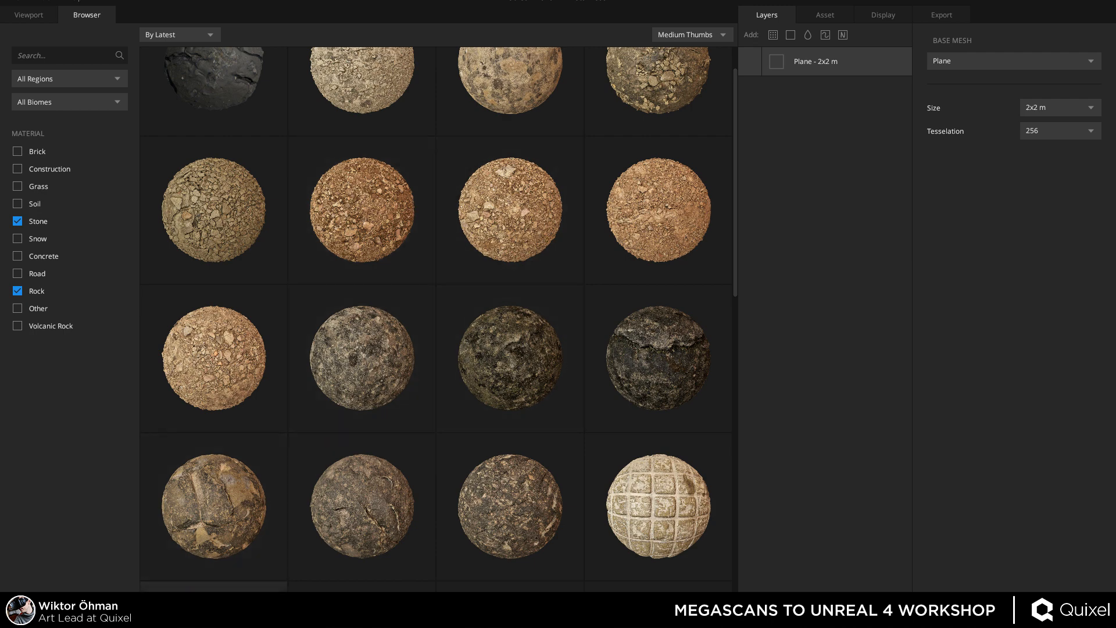
# Switch to the web browser, open megascans.se, and go to the search field of its scan library.
pyautogui.moveTo(188, 611)
pyautogui.click(62, 584)
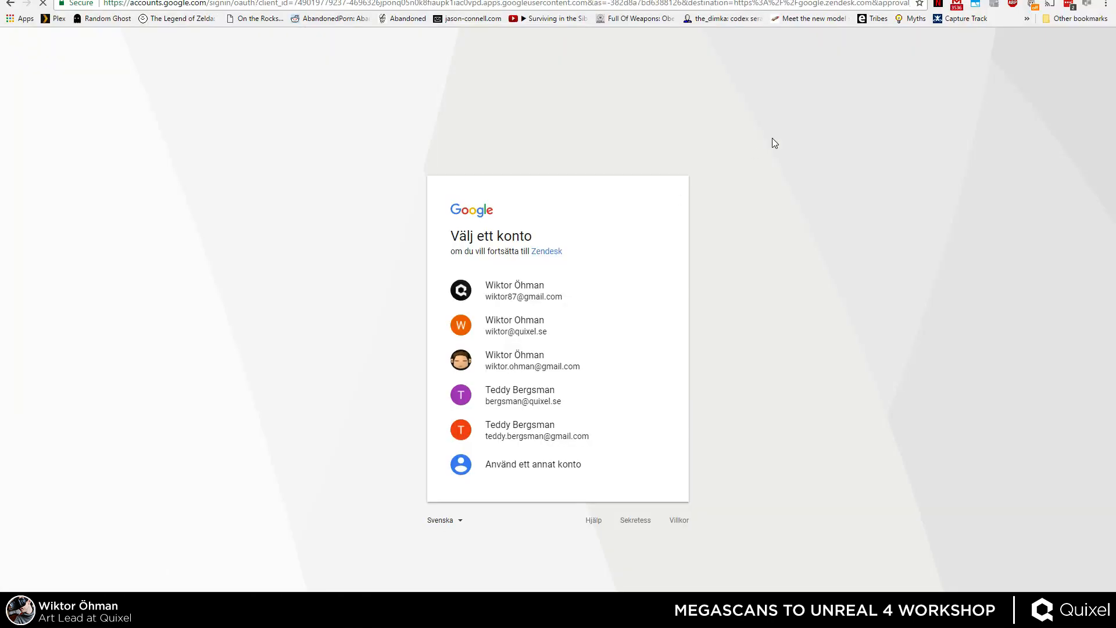
pyautogui.write('megascans.se')
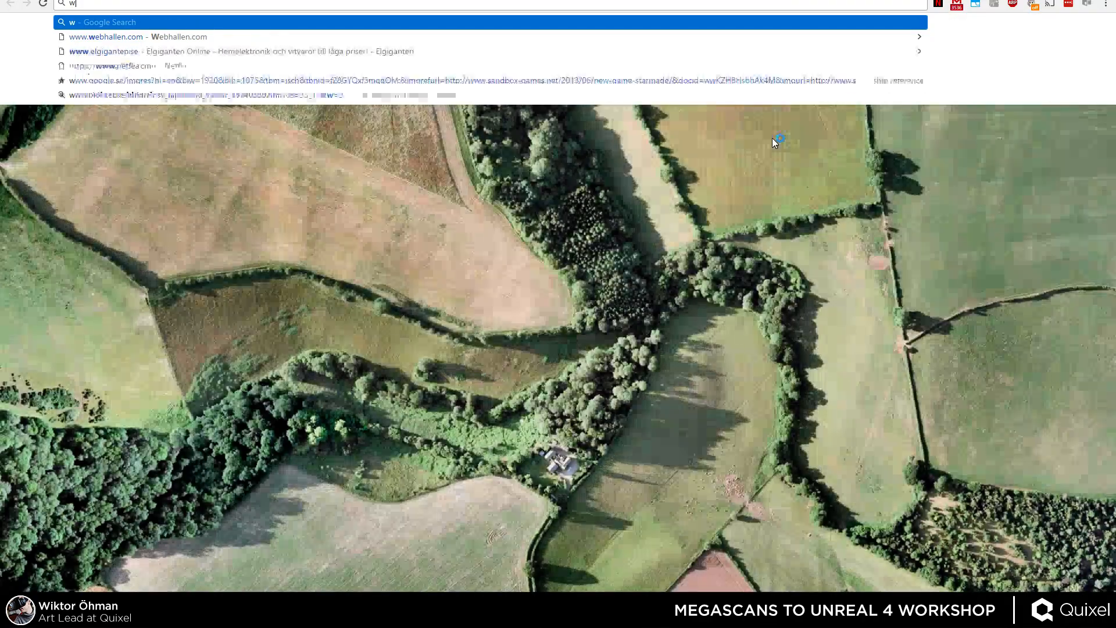
pyautogui.press('Return')
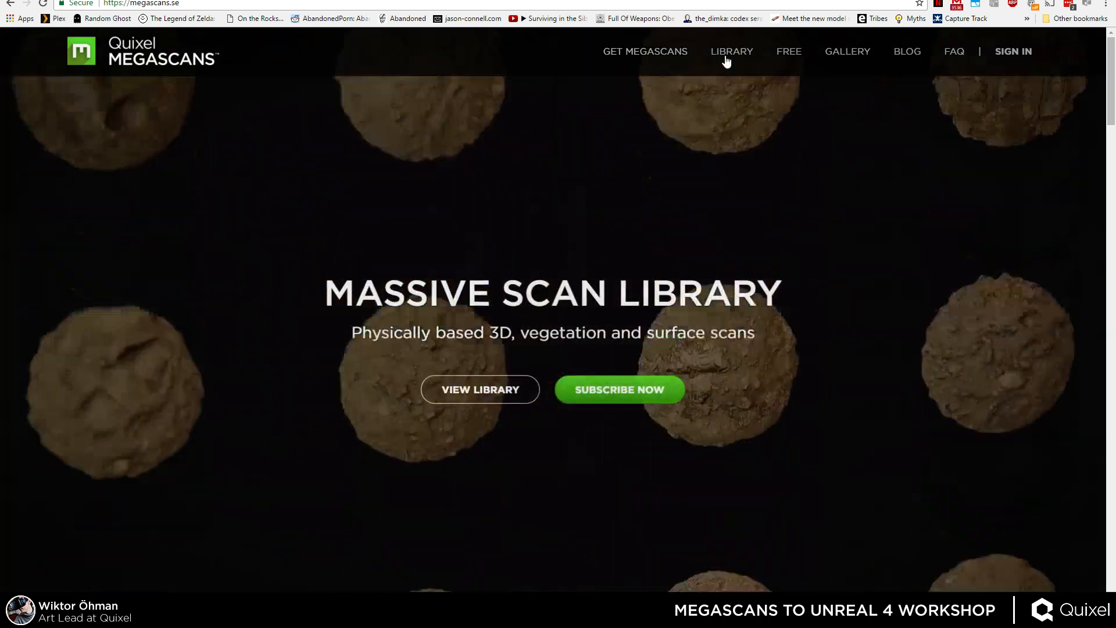
pyautogui.click(727, 54)
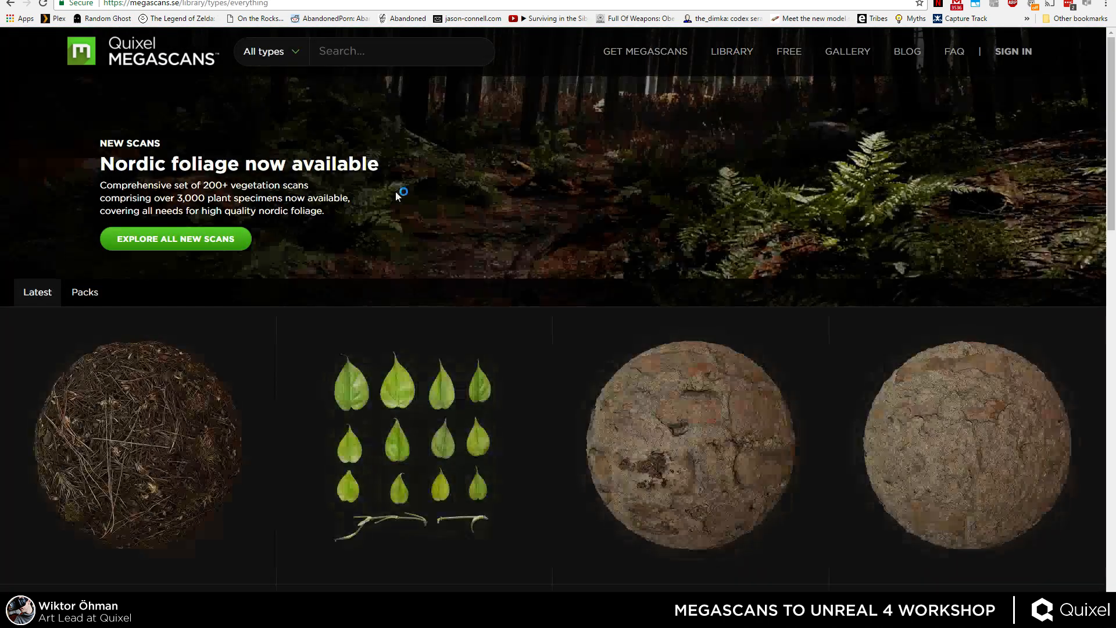
pyautogui.click(340, 51)
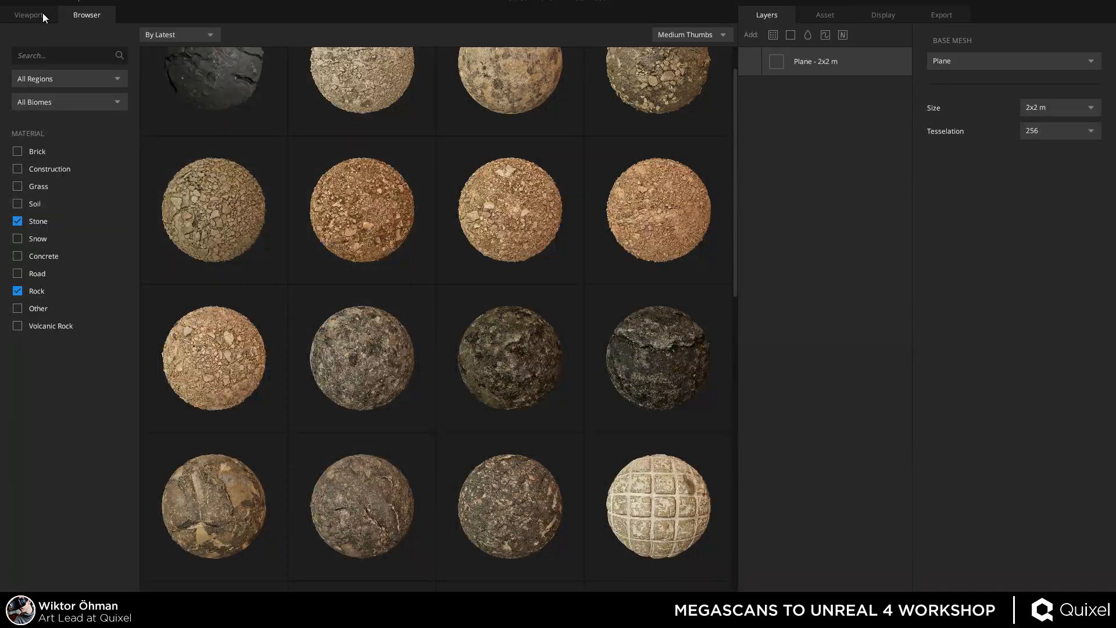
# Look through the filtered Rock and Stone surfaces and add the brown cracked Stone surface with light protruding flakes as a layer.
pyautogui.scroll(-1, 674, 143)
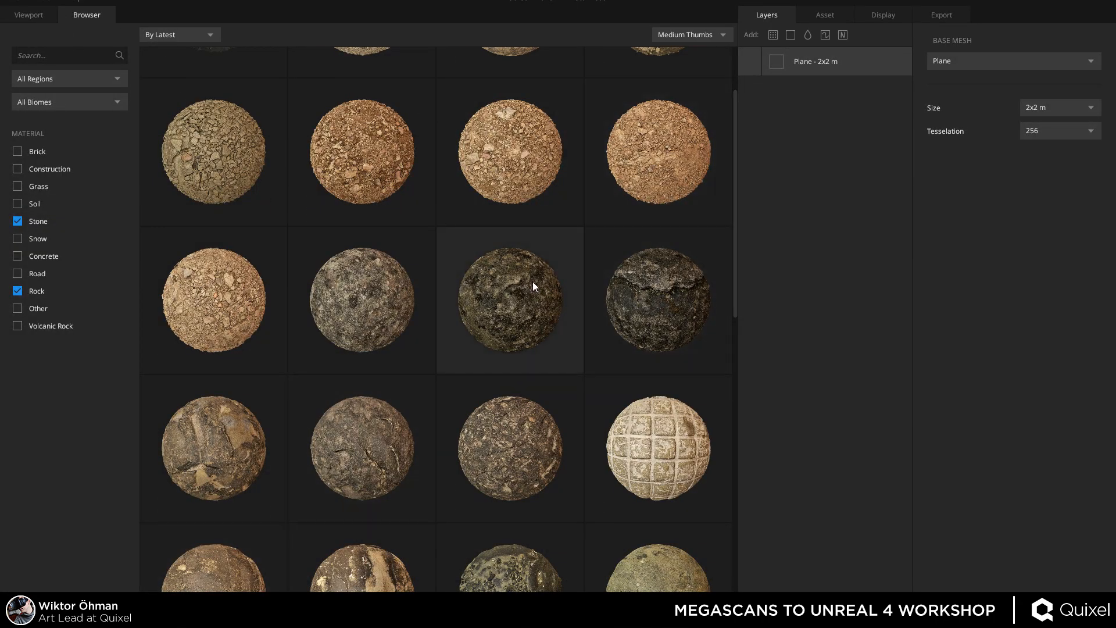
pyautogui.scroll(2, 547, 203)
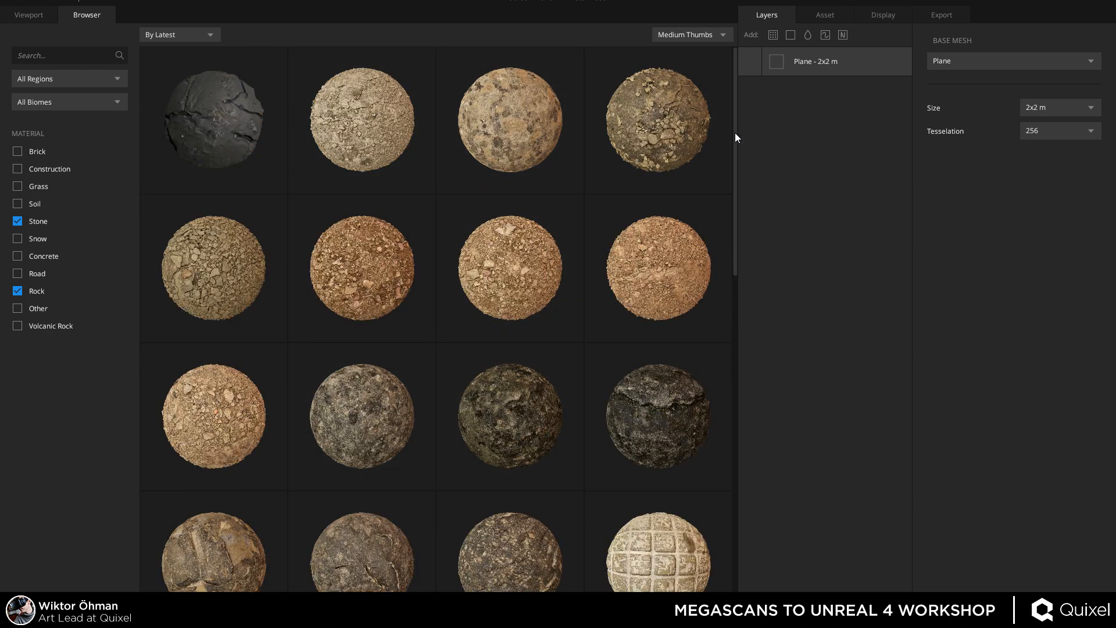
pyautogui.scroll(-1, 735, 132)
pyautogui.scroll(-1, 741, 148)
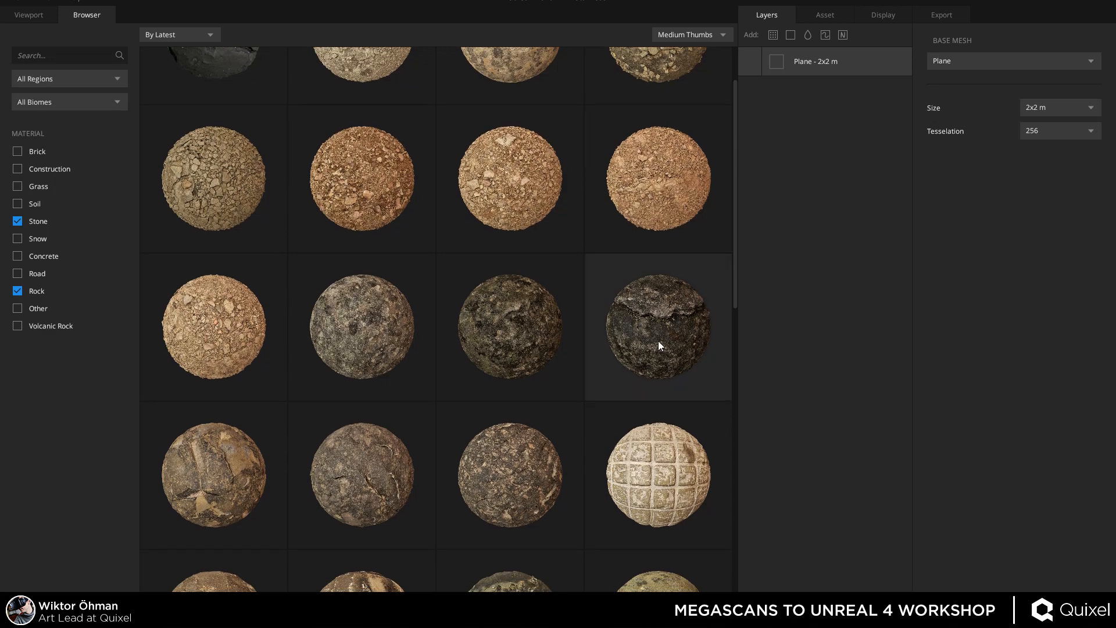
pyautogui.click(239, 461)
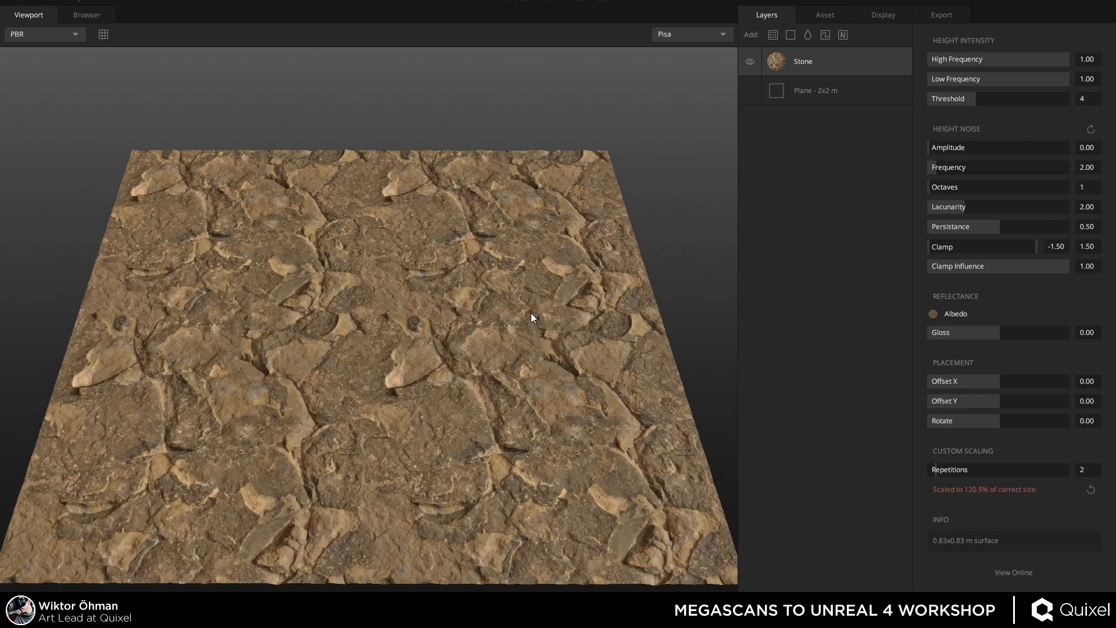
# Inspect the Stone surface from several angles and darken its albedo to a near-neutral dark grey, hex 32302D.
pyautogui.moveTo(293, 260); pyautogui.dragTo(358, 208)
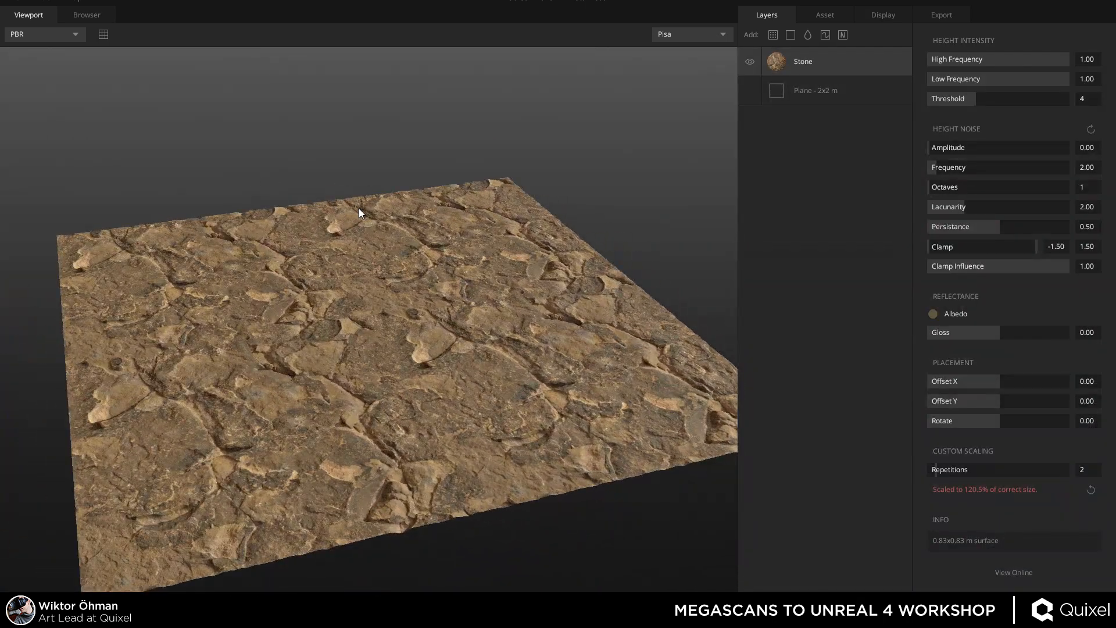
pyautogui.moveTo(546, 252); pyautogui.dragTo(379, 290)
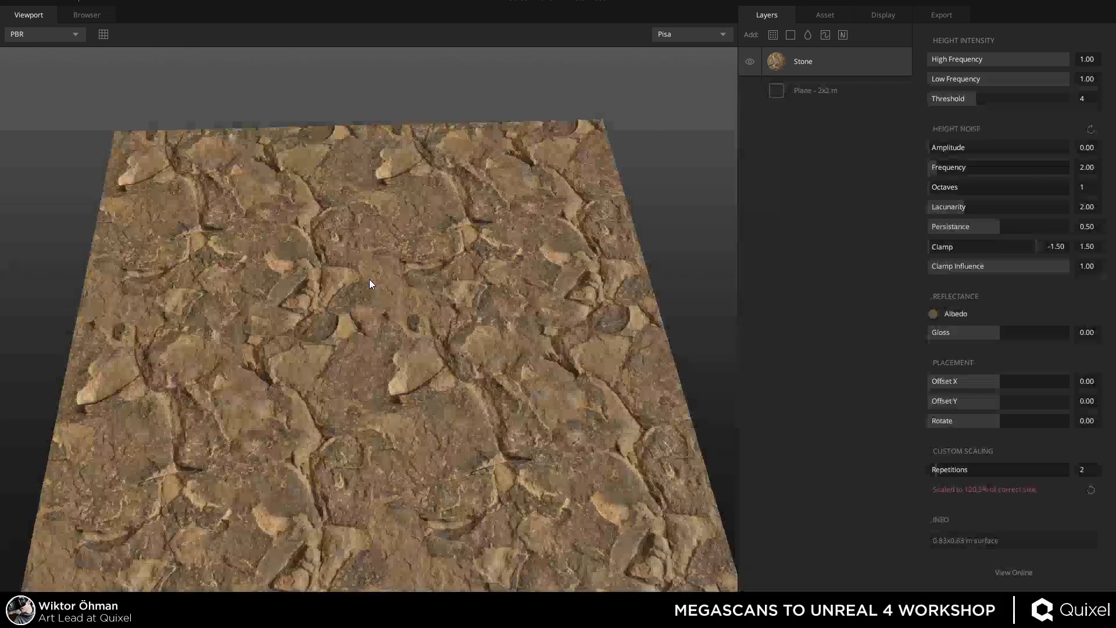
pyautogui.moveTo(335, 242); pyautogui.dragTo(375, 247)
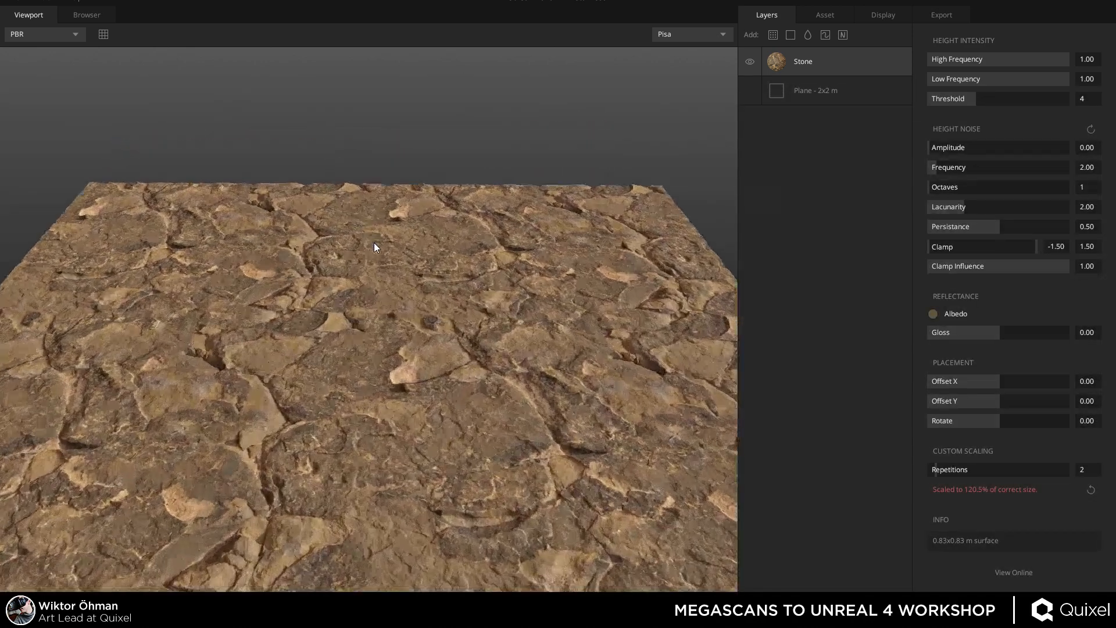
pyautogui.moveTo(243, 267); pyautogui.dragTo(545, 281)
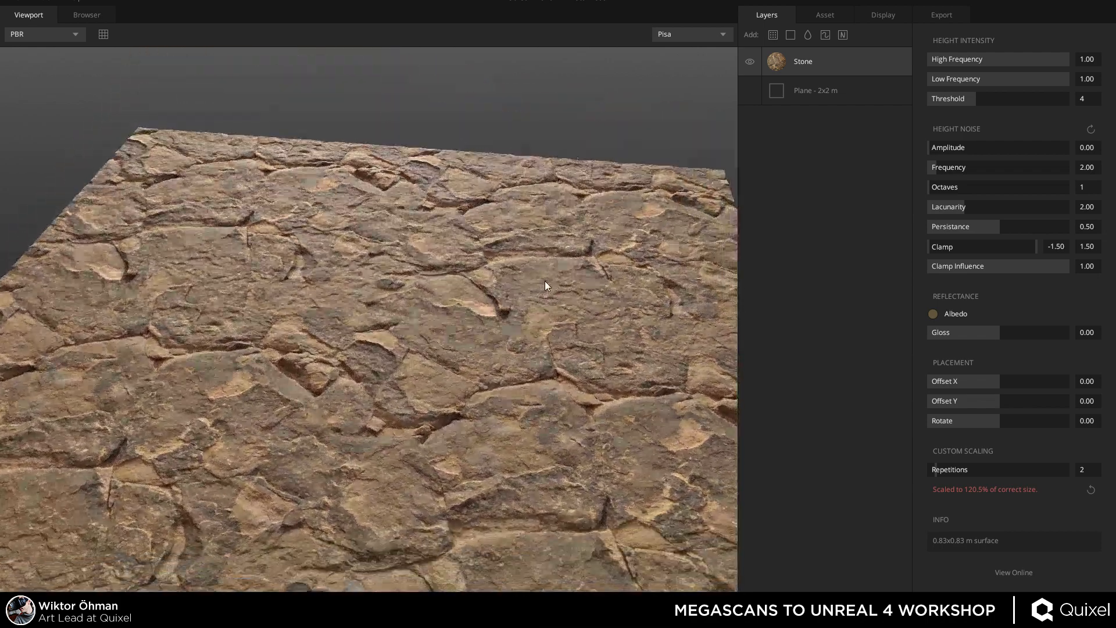
pyautogui.moveTo(392, 249); pyautogui.dragTo(342, 170)
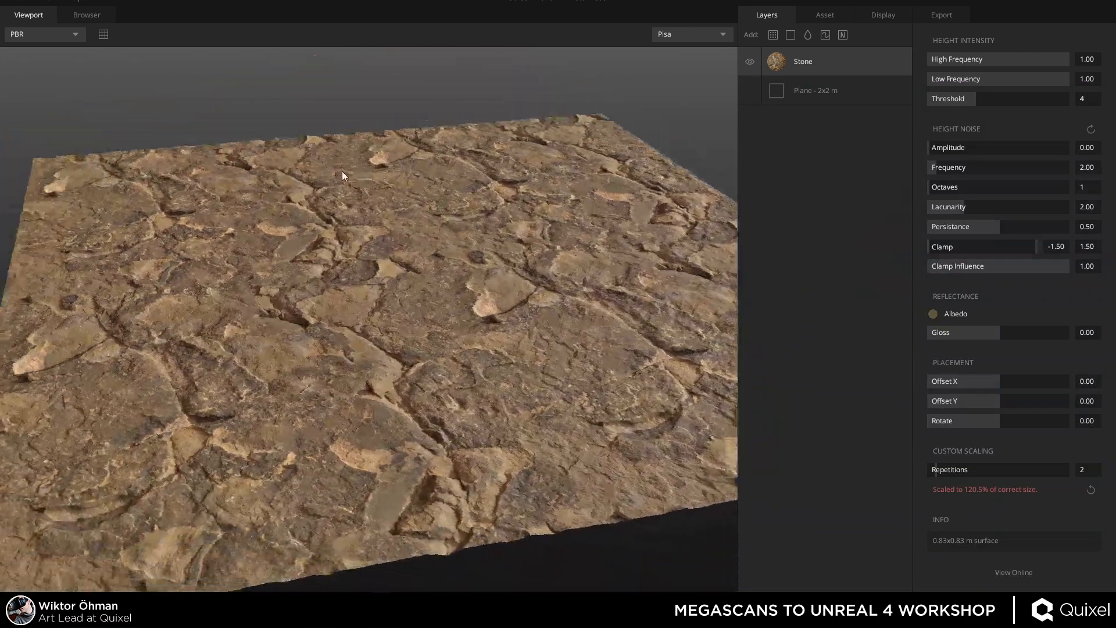
pyautogui.click(933, 313)
pyautogui.moveTo(613, 327)
pyautogui.mouseDown()
pyautogui.moveTo(545, 328)
pyautogui.moveTo(564, 344)
pyautogui.mouseUp()
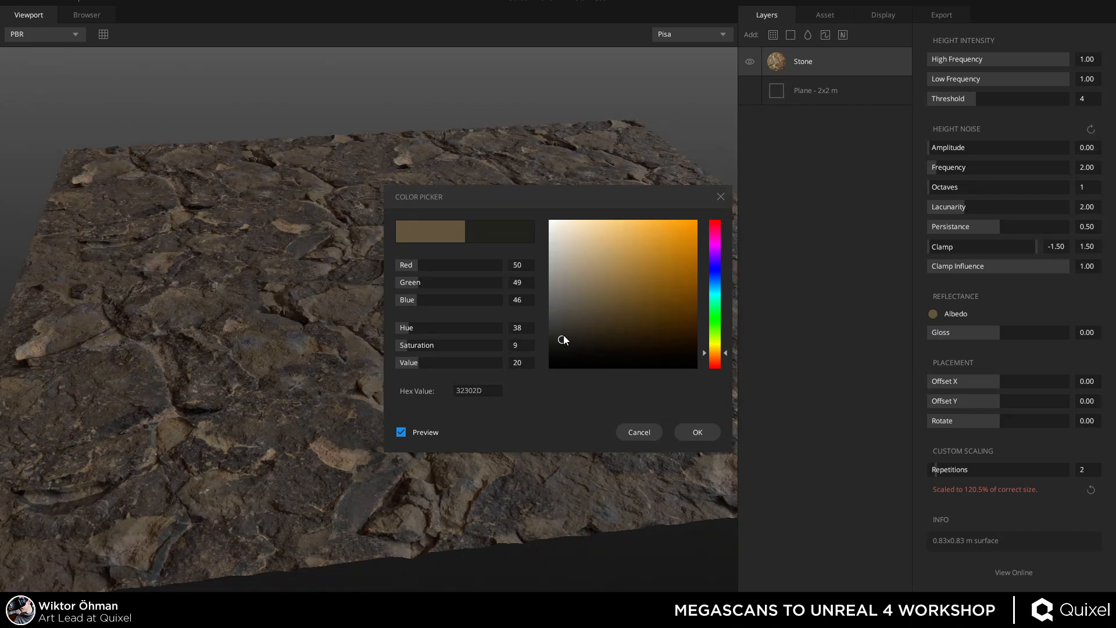
pyautogui.click(692, 430)
# Apply height noise to the Stone layer with an amplitude of 1.60 and a frequency of 1.30.
pyautogui.moveTo(391, 239); pyautogui.dragTo(336, 237)
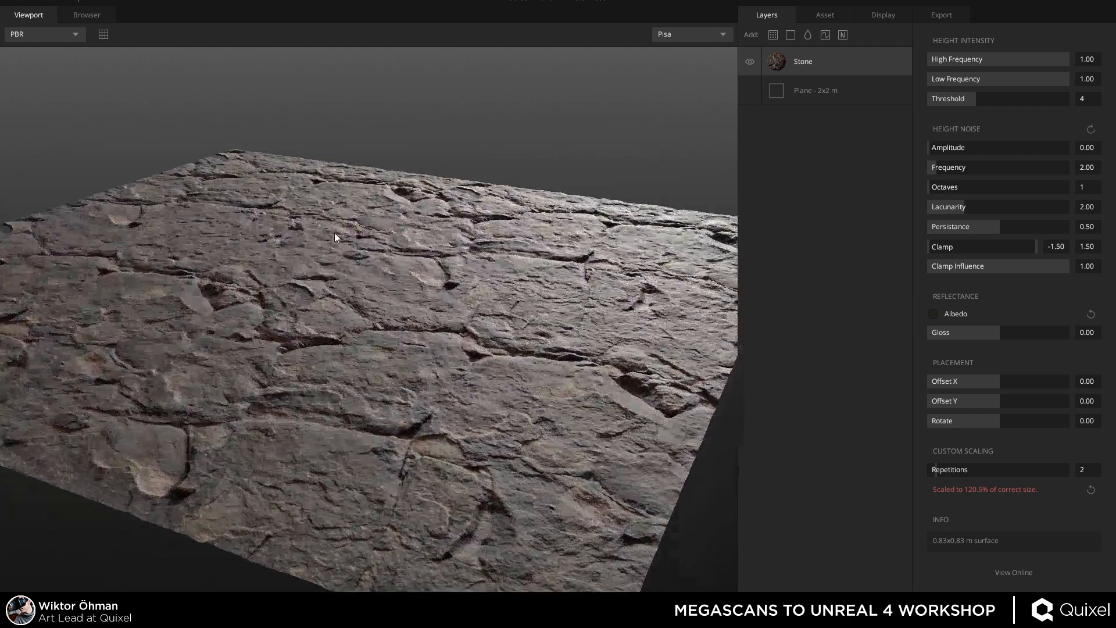
pyautogui.scroll(2, 333, 233)
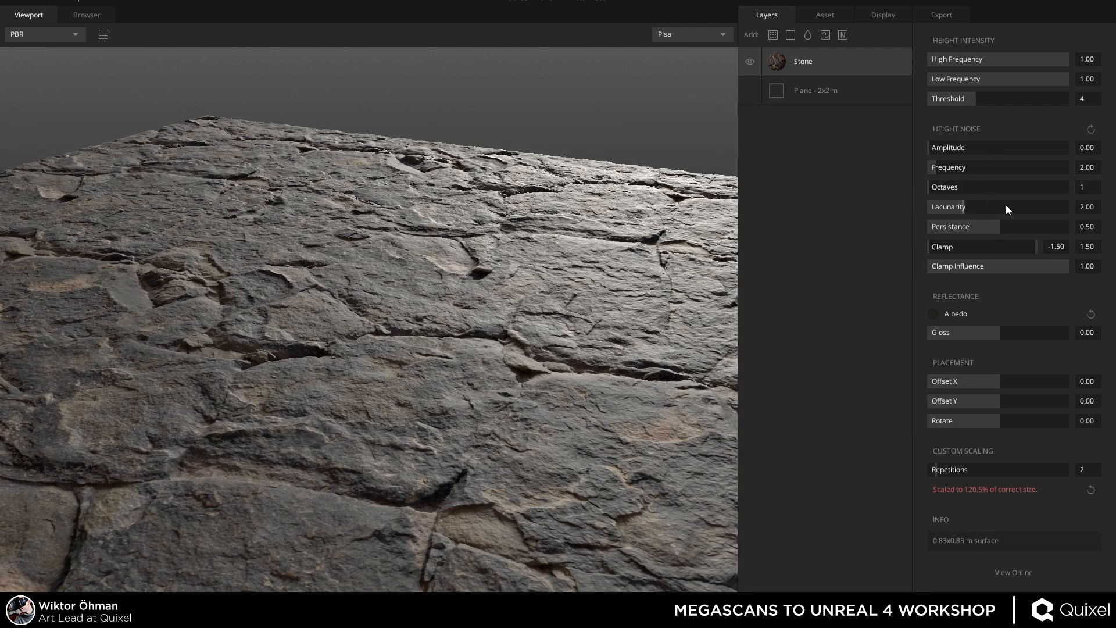
pyautogui.scroll(-3, 531, 295)
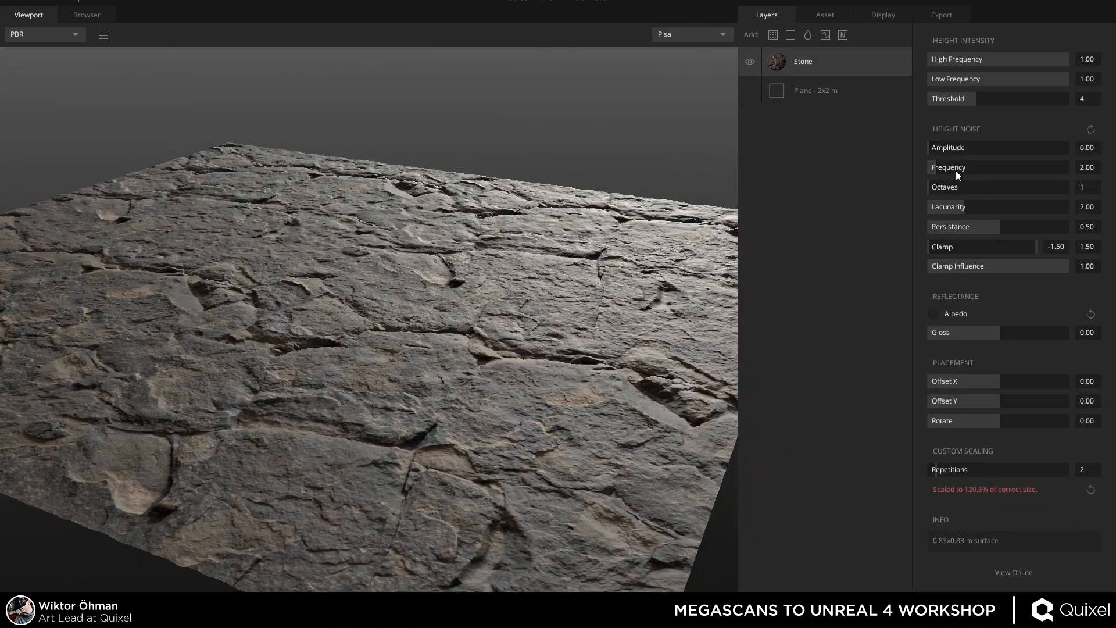
pyautogui.moveTo(488, 122); pyautogui.dragTo(436, 120)
pyautogui.moveTo(930, 148)
pyautogui.mouseDown()
pyautogui.moveTo(968, 145)
pyautogui.moveTo(936, 131)
pyautogui.moveTo(934, 166)
pyautogui.mouseUp()
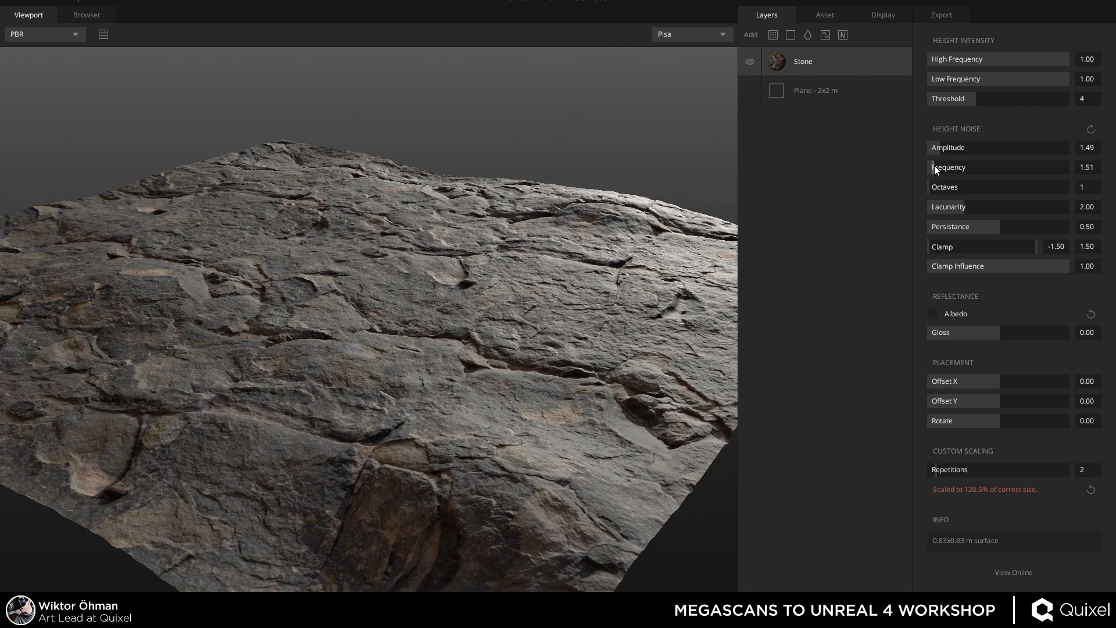
pyautogui.moveTo(454, 230); pyautogui.dragTo(988, 178)
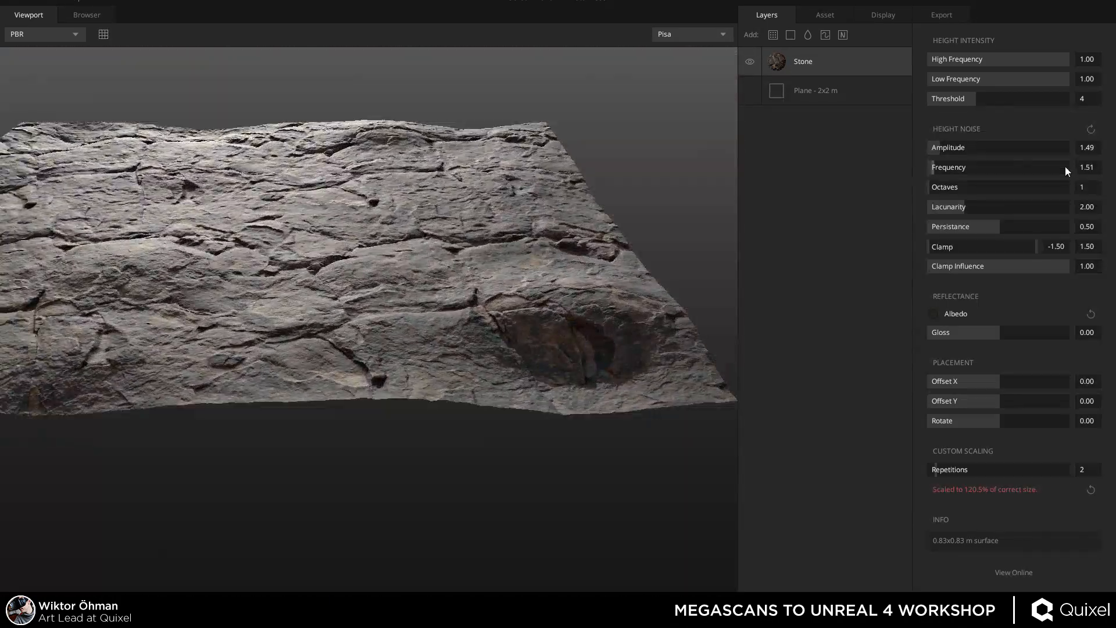
pyautogui.write('.3')
pyautogui.press('Return')
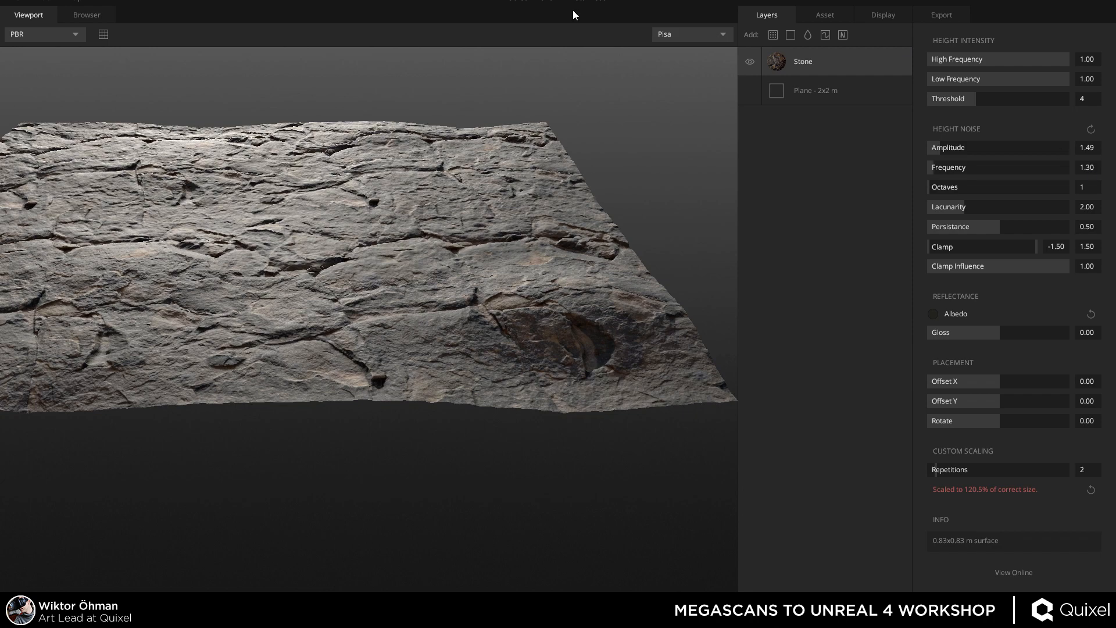
pyautogui.moveTo(250, 233); pyautogui.dragTo(348, 243)
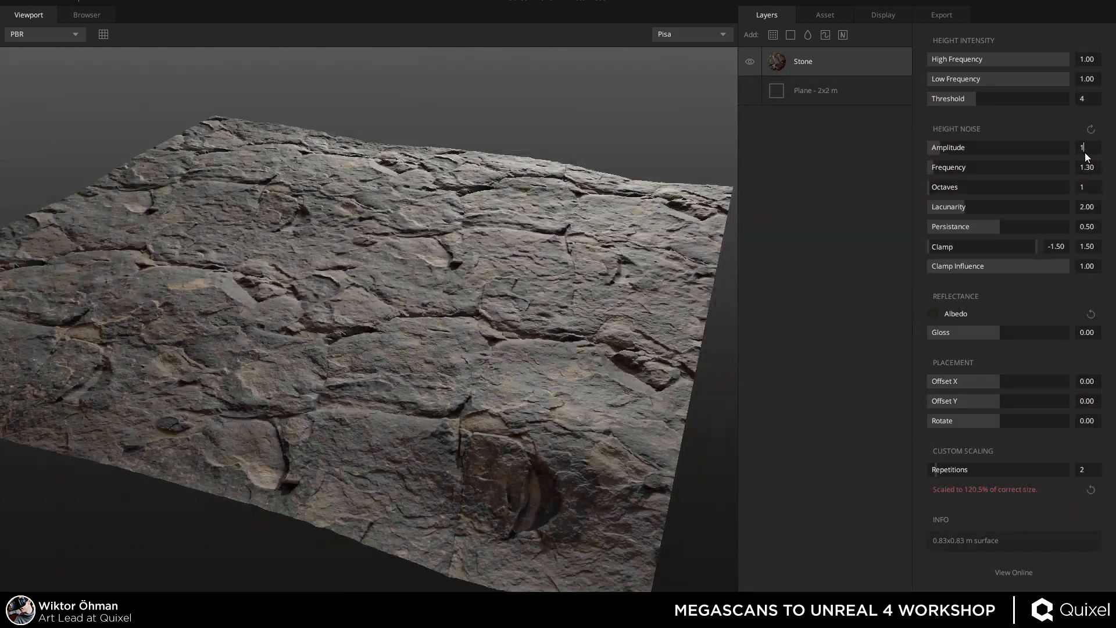
pyautogui.write('.6')
pyautogui.press('Return')
pyautogui.moveTo(355, 173)
pyautogui.mouseDown()
pyautogui.moveTo(297, 181)
pyautogui.moveTo(255, 231)
pyautogui.moveTo(270, 222)
pyautogui.moveTo(309, 275)
pyautogui.moveTo(411, 137)
pyautogui.moveTo(424, 172)
pyautogui.moveTo(262, 212)
pyautogui.moveTo(313, 235)
pyautogui.moveTo(249, 186)
pyautogui.moveTo(359, 214)
pyautogui.moveTo(460, 206)
pyautogui.moveTo(262, 183)
pyautogui.moveTo(313, 147)
pyautogui.moveTo(182, 142)
pyautogui.moveTo(326, 167)
pyautogui.moveTo(372, 162)
pyautogui.mouseUp()
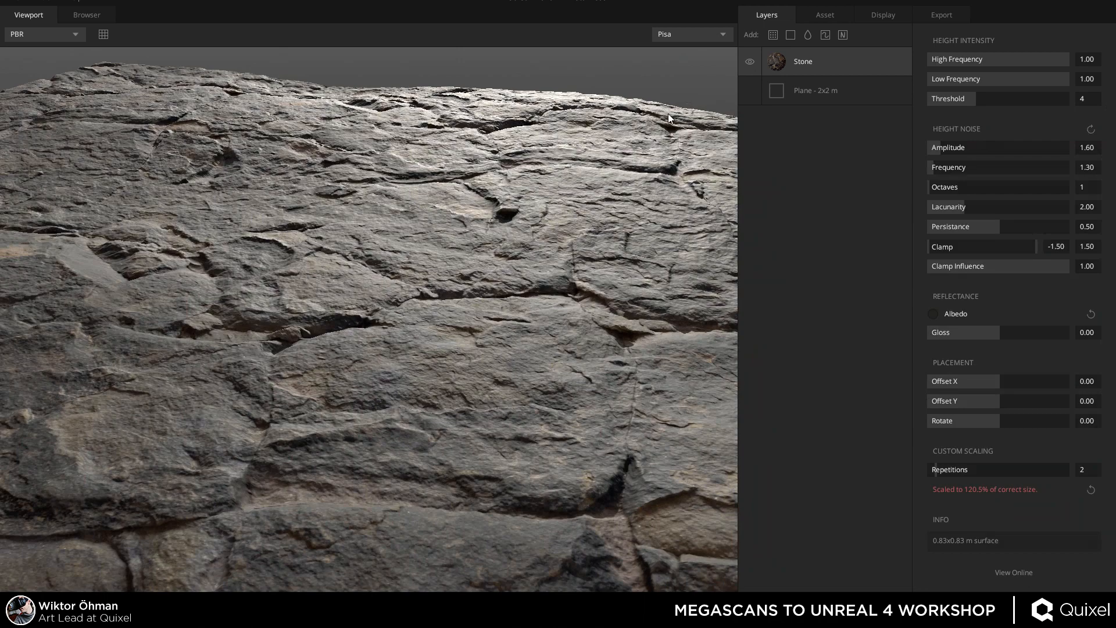
# Switch to the web browser and run a Google image search for "lava" in a new tab.
pyautogui.moveTo(137, 604)
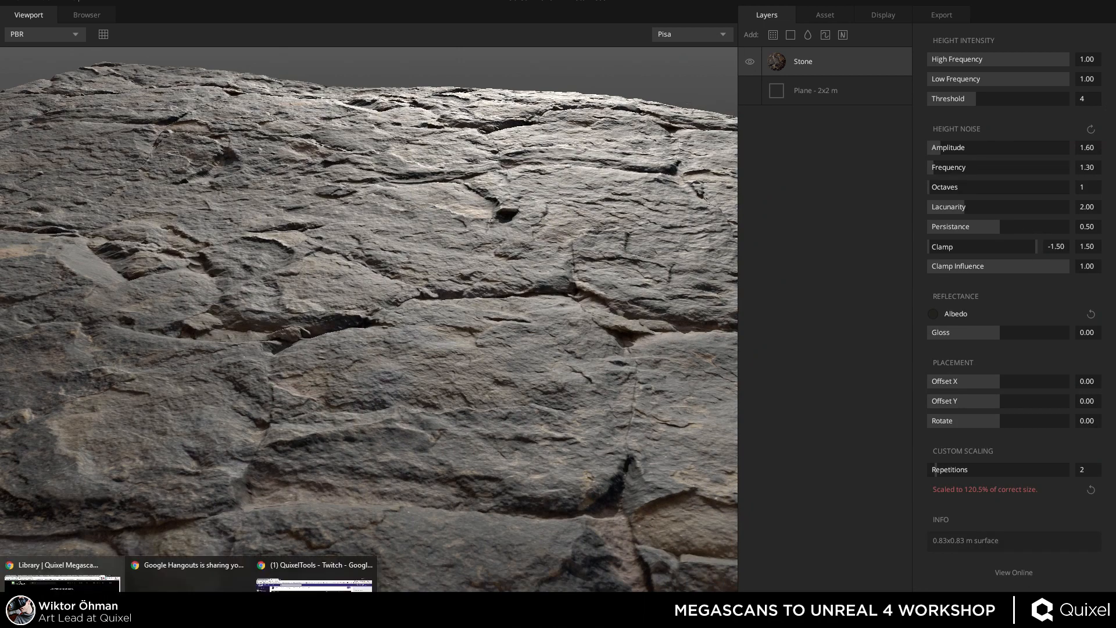
pyautogui.click(116, 579)
pyautogui.hotkey('ctrl', 't')
pyautogui.write('lava')
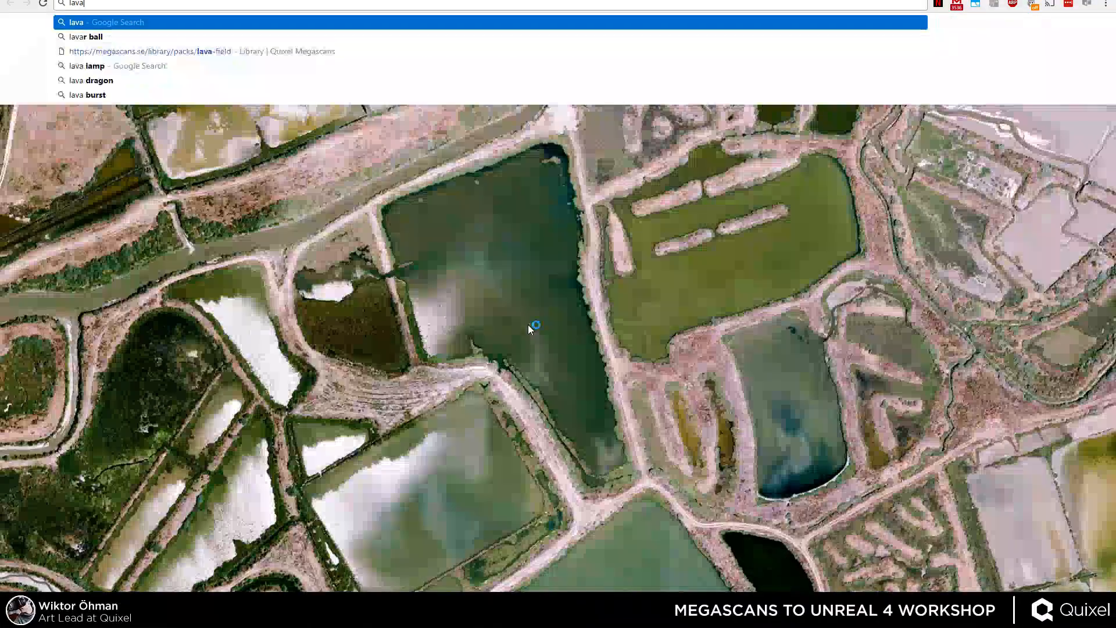
pyautogui.press('Return')
pyautogui.click(140, 87)
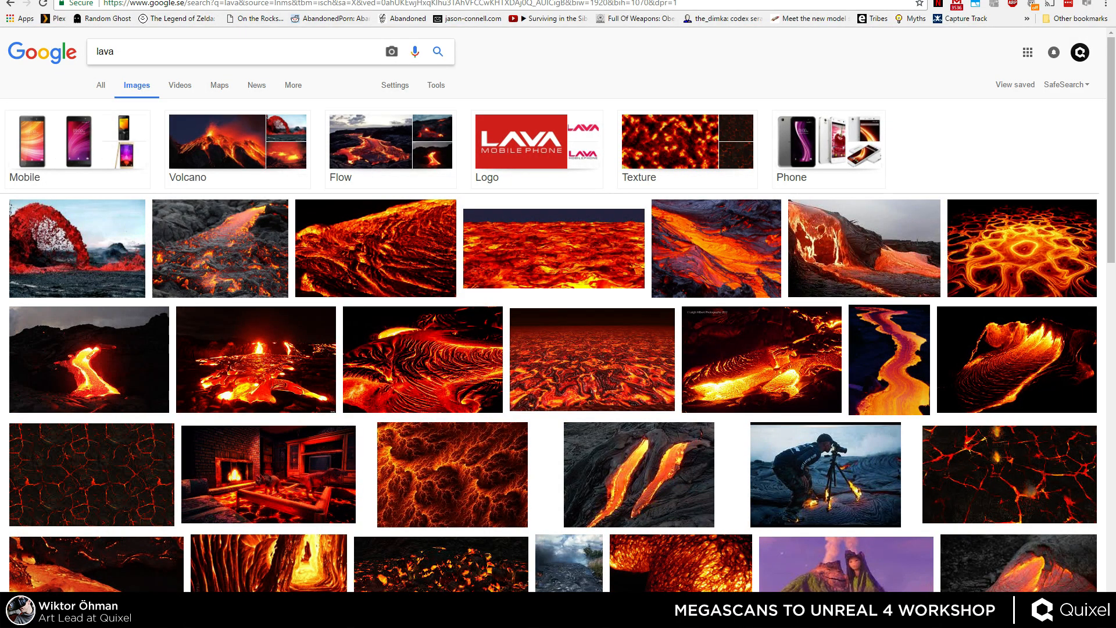
# Browse the lava image results and enlarge photos of cooled lava and of glowing lava breaking through or flowing over dark rock.
pyautogui.scroll(-3, 576, 400)
pyautogui.click(573, 563)
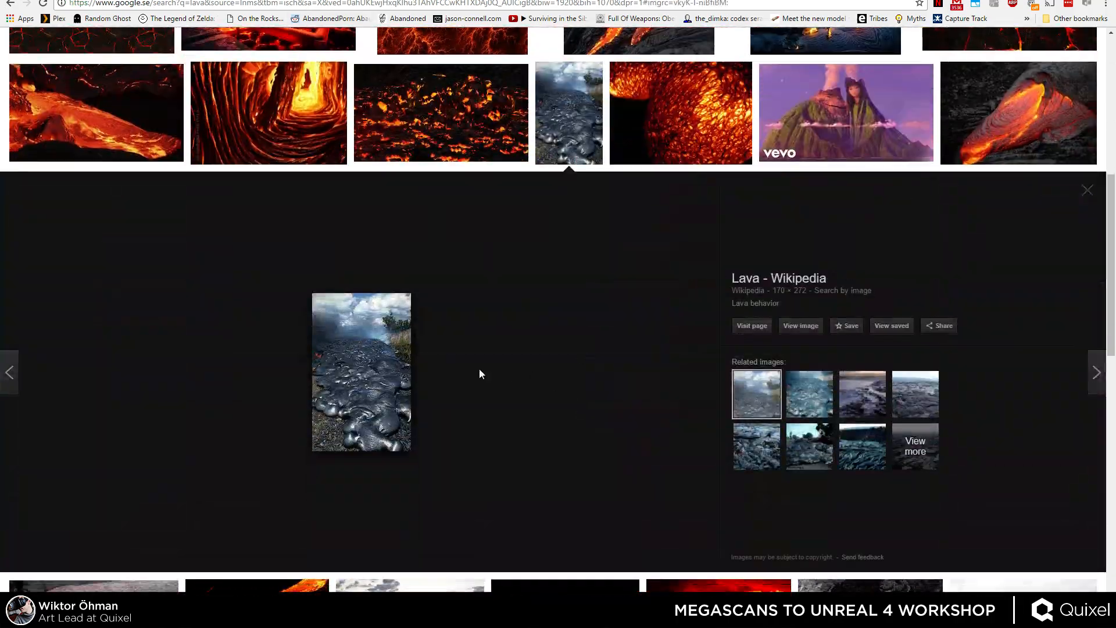
pyautogui.scroll(8, 486, 313)
pyautogui.scroll(-12, 437, 370)
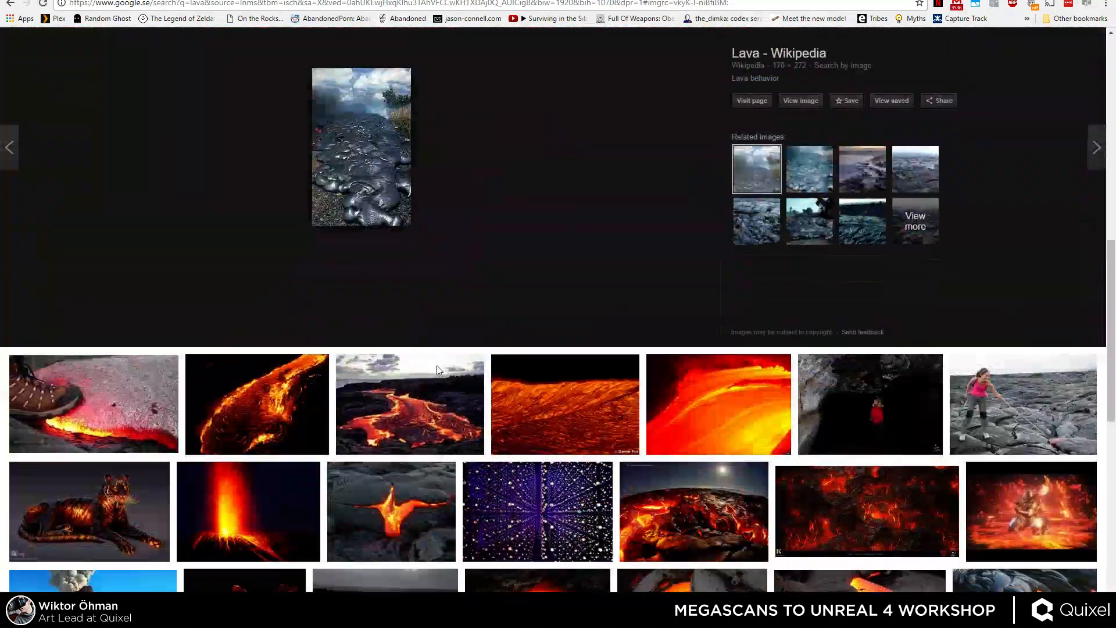
pyautogui.scroll(-3, 437, 370)
pyautogui.click(402, 329)
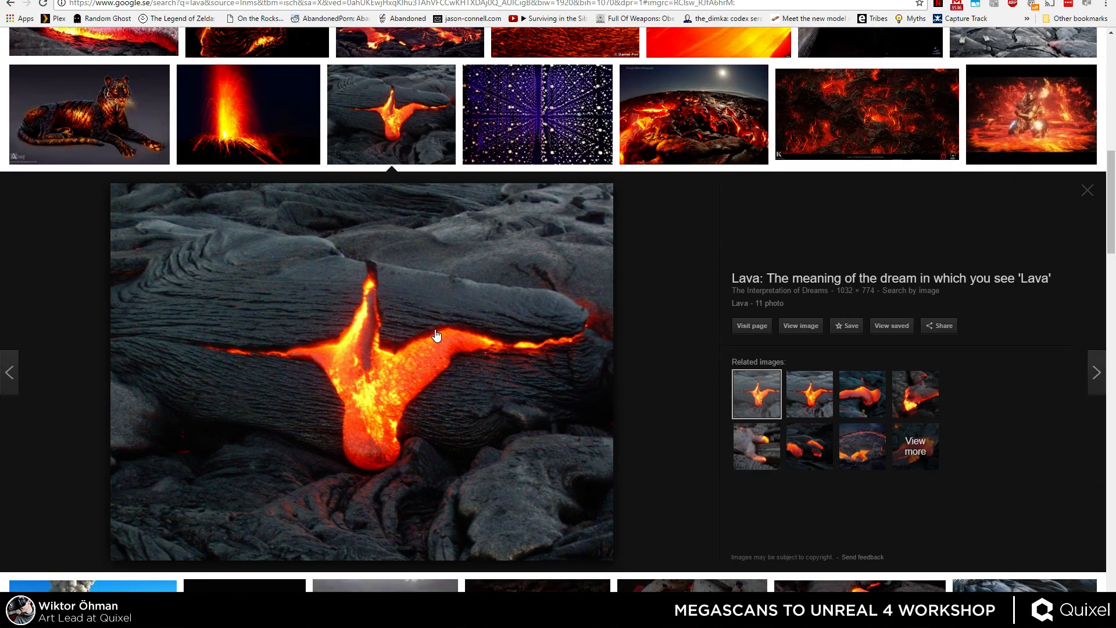
pyautogui.scroll(-4, 437, 335)
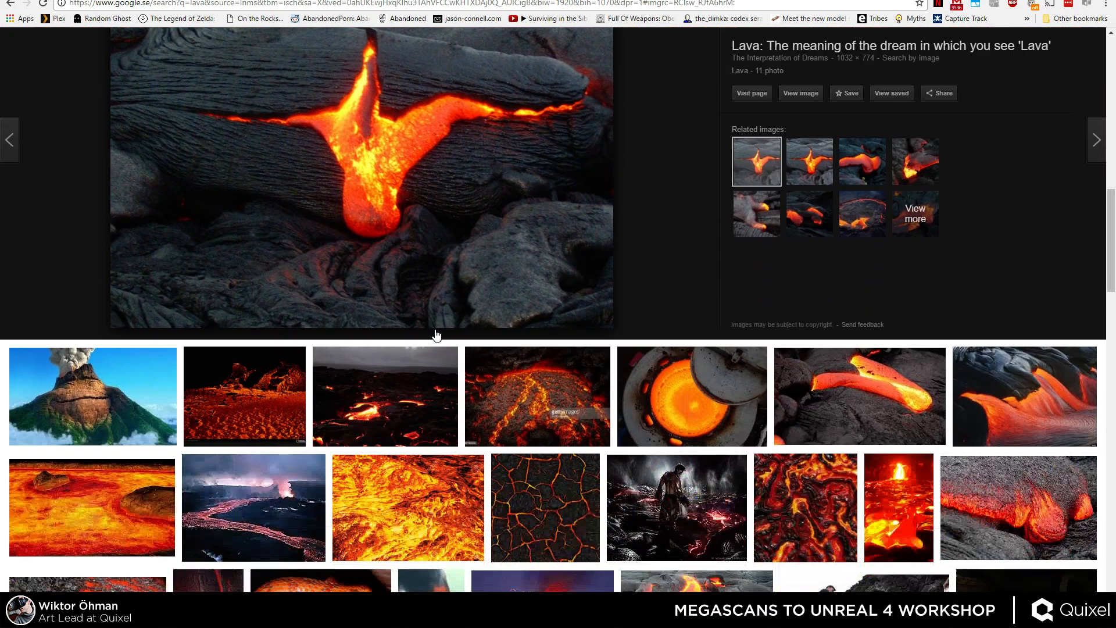
pyautogui.click(854, 402)
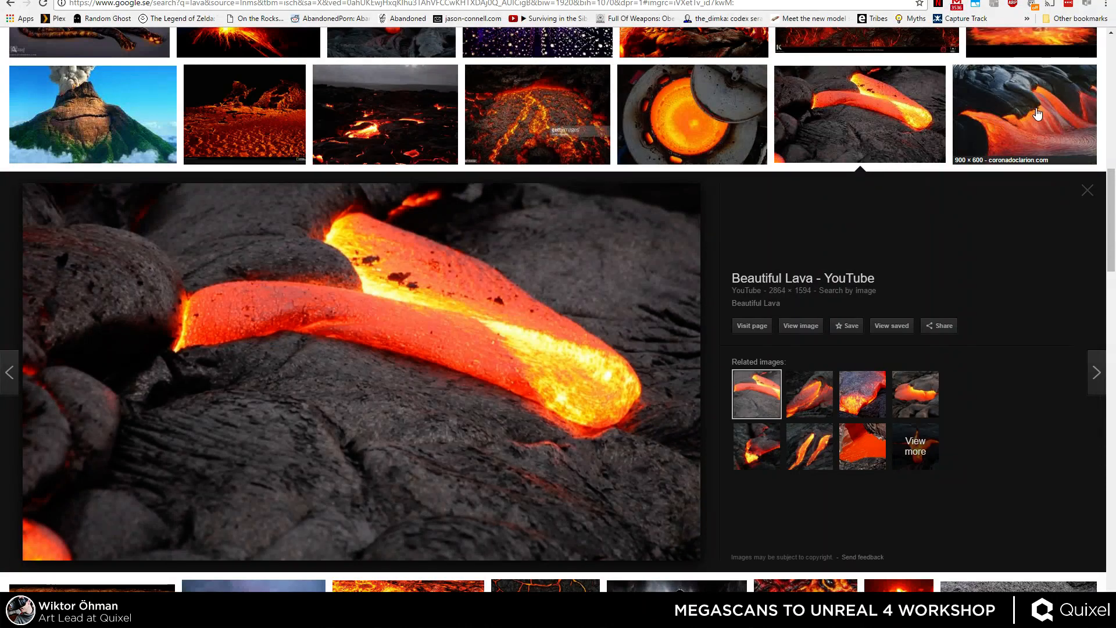
pyautogui.click(1037, 113)
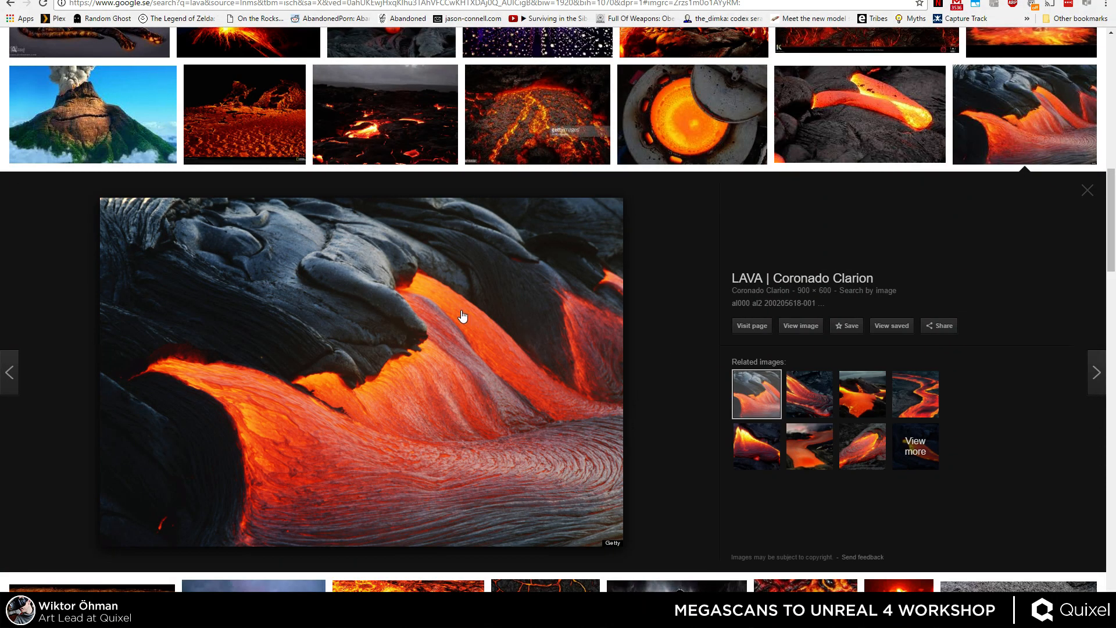
# Compare more lava photos, examining the folds and cracks of hardened rock around the glowing breakout and in the tourist's lava field shot.
pyautogui.scroll(2, 349, 407)
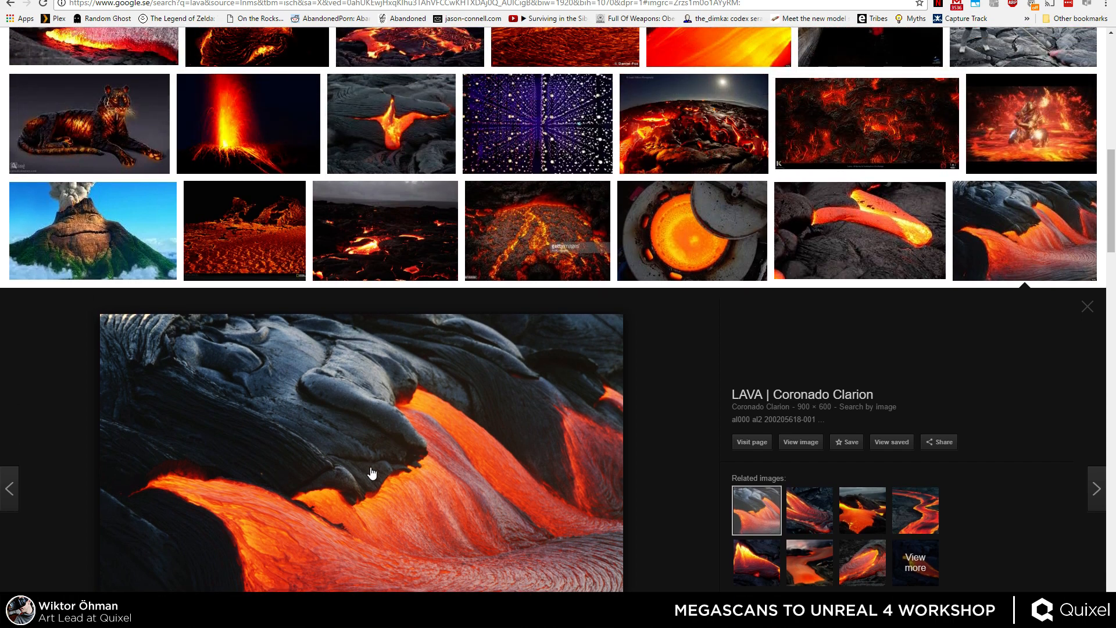
pyautogui.scroll(-1, 370, 471)
pyautogui.scroll(1, 368, 472)
pyautogui.scroll(-6, 349, 465)
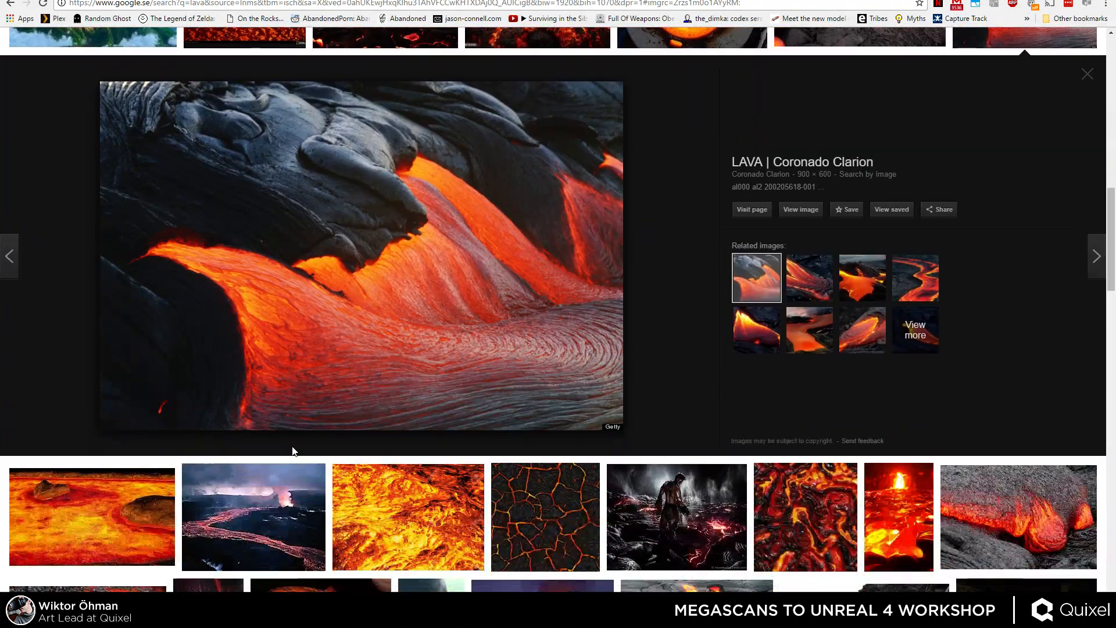
pyautogui.scroll(-2, 293, 452)
pyautogui.scroll(2, 255, 433)
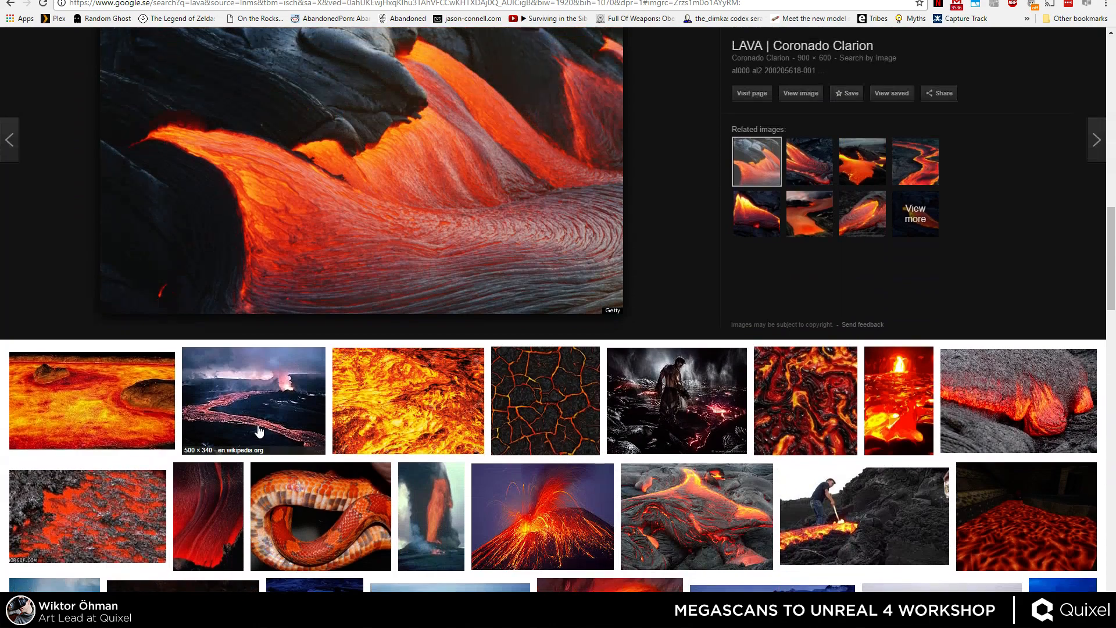
pyautogui.scroll(4, 261, 407)
pyautogui.scroll(6, 343, 235)
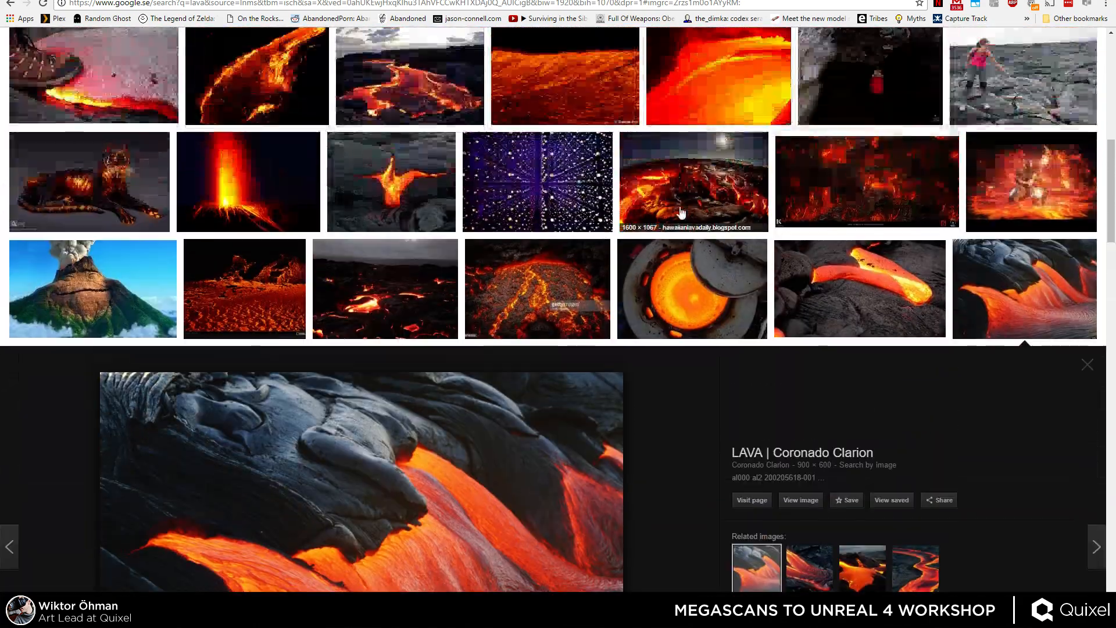
pyautogui.click(392, 354)
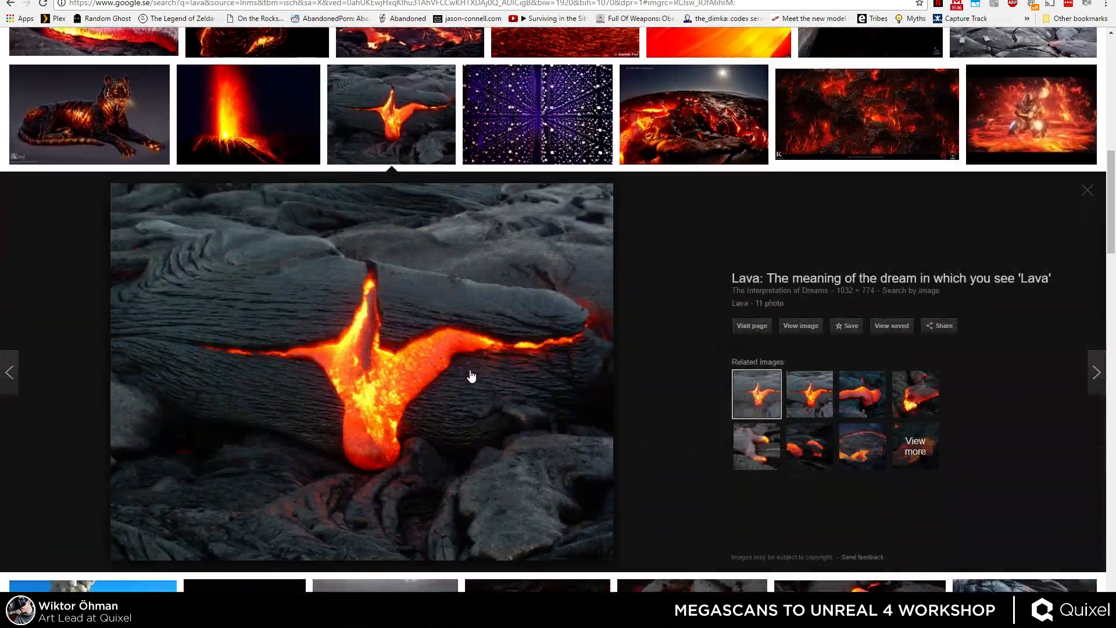
pyautogui.scroll(1, 372, 330)
pyautogui.scroll(2, 448, 324)
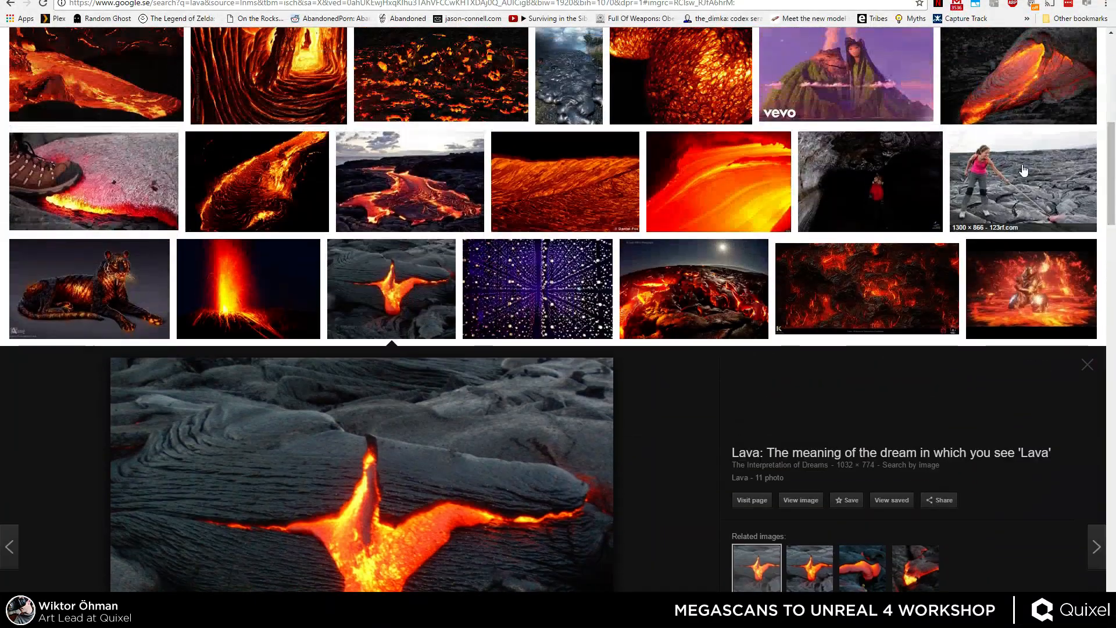
pyautogui.click(985, 189)
pyautogui.scroll(-2, 453, 466)
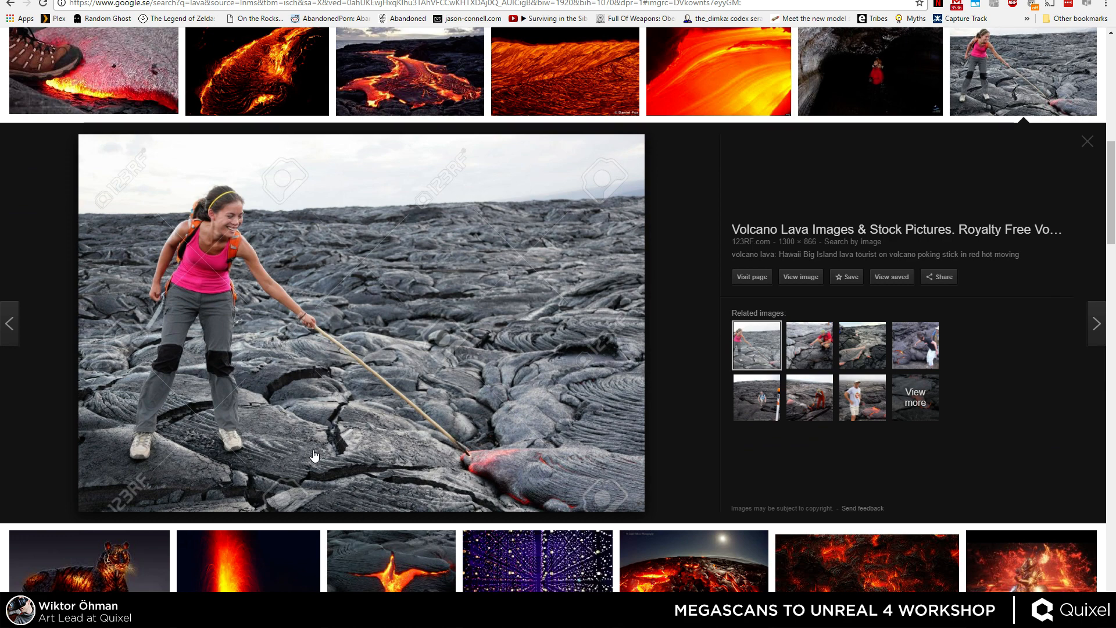
pyautogui.scroll(-2, 442, 326)
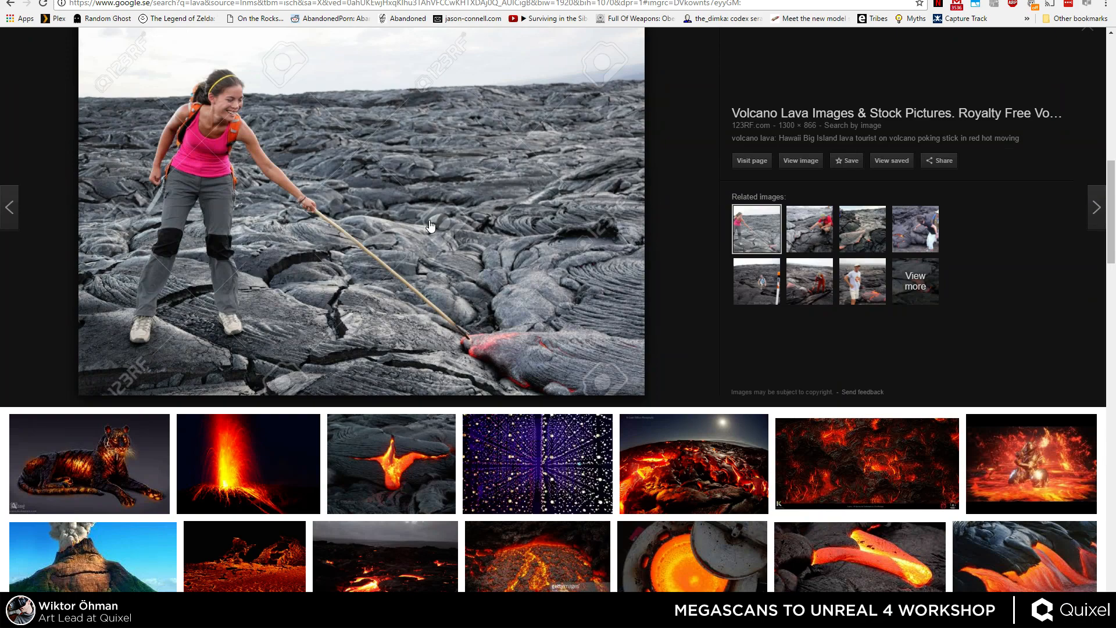
# Switch back to Megascans Studio and set the Stone layer's High Frequency height intensity to 0.21.
pyautogui.scroll(8, 349, 273)
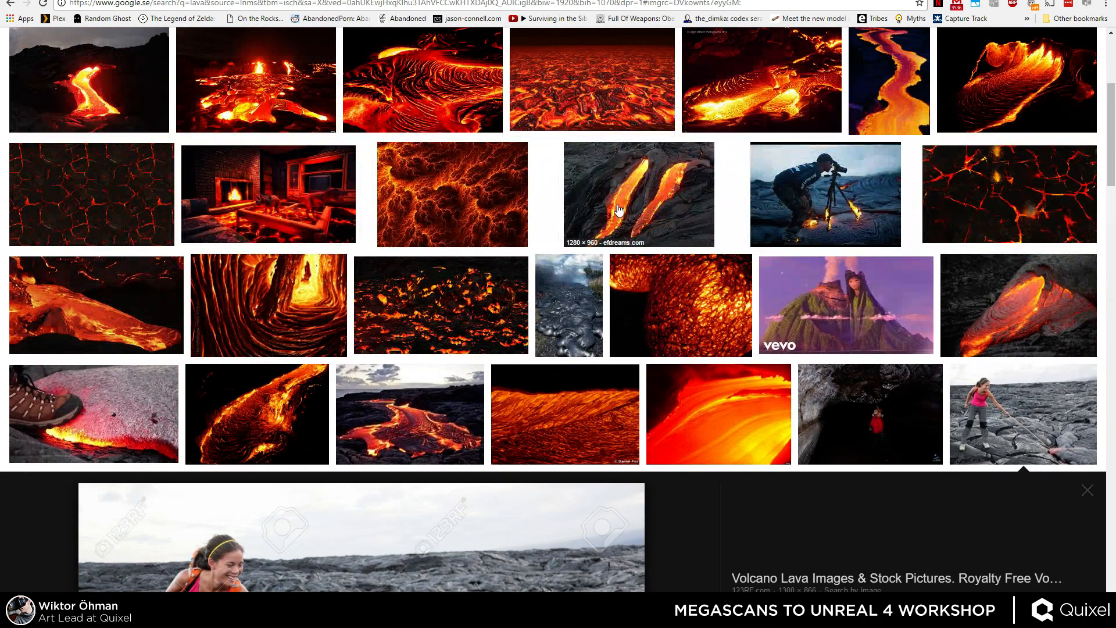
pyautogui.click(558, 306)
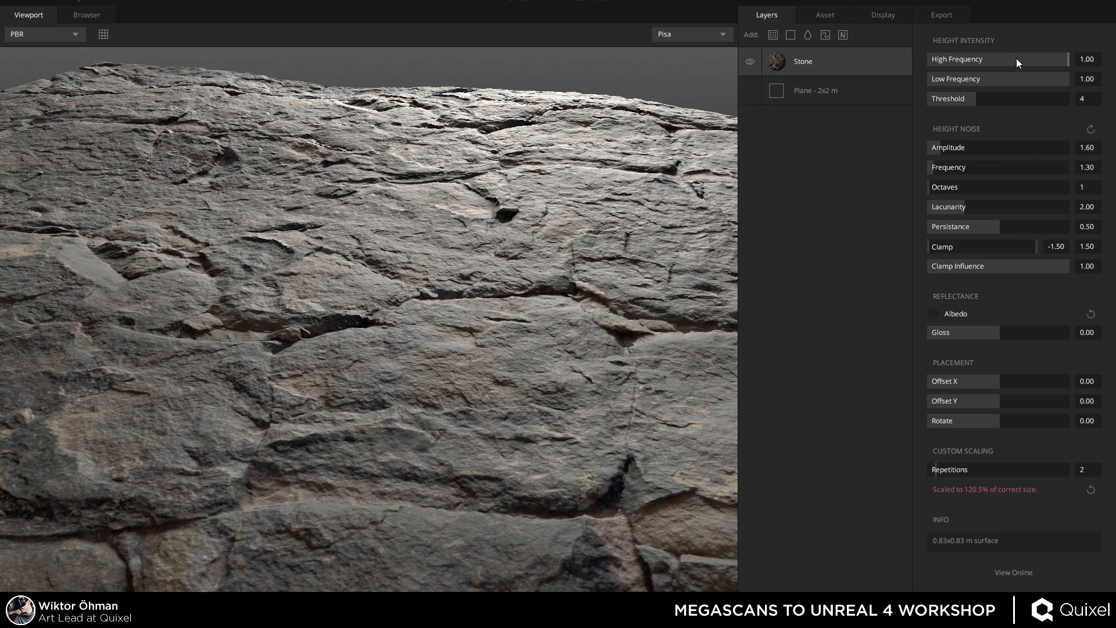
pyautogui.moveTo(1040, 59)
pyautogui.mouseDown()
pyautogui.moveTo(974, 57)
pyautogui.moveTo(1027, 57)
pyautogui.mouseUp()
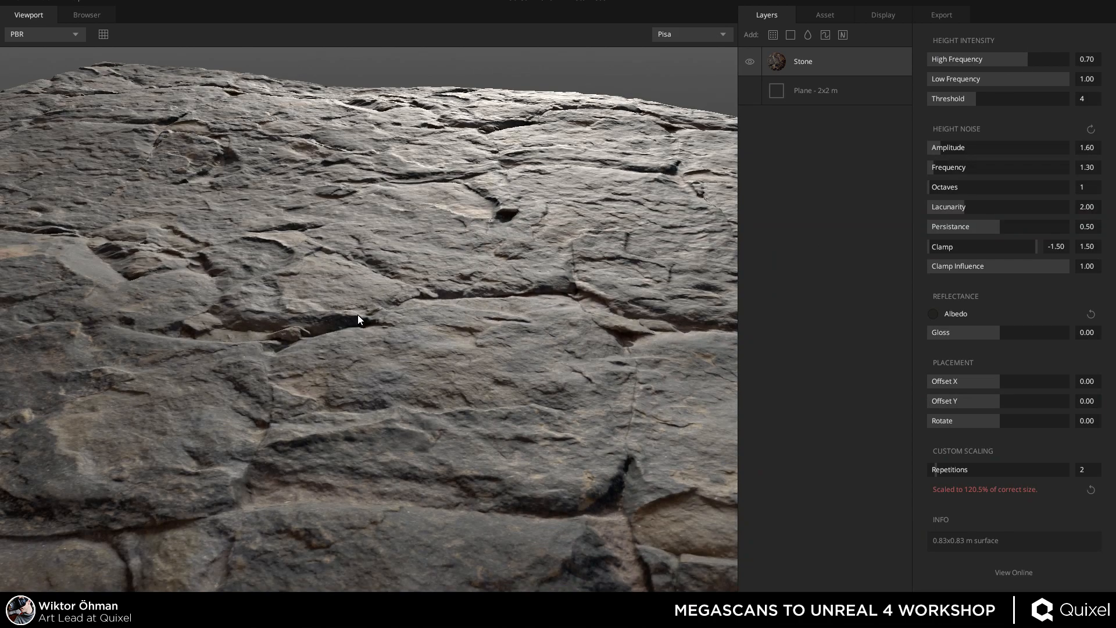
pyautogui.moveTo(358, 315); pyautogui.dragTo(525, 314)
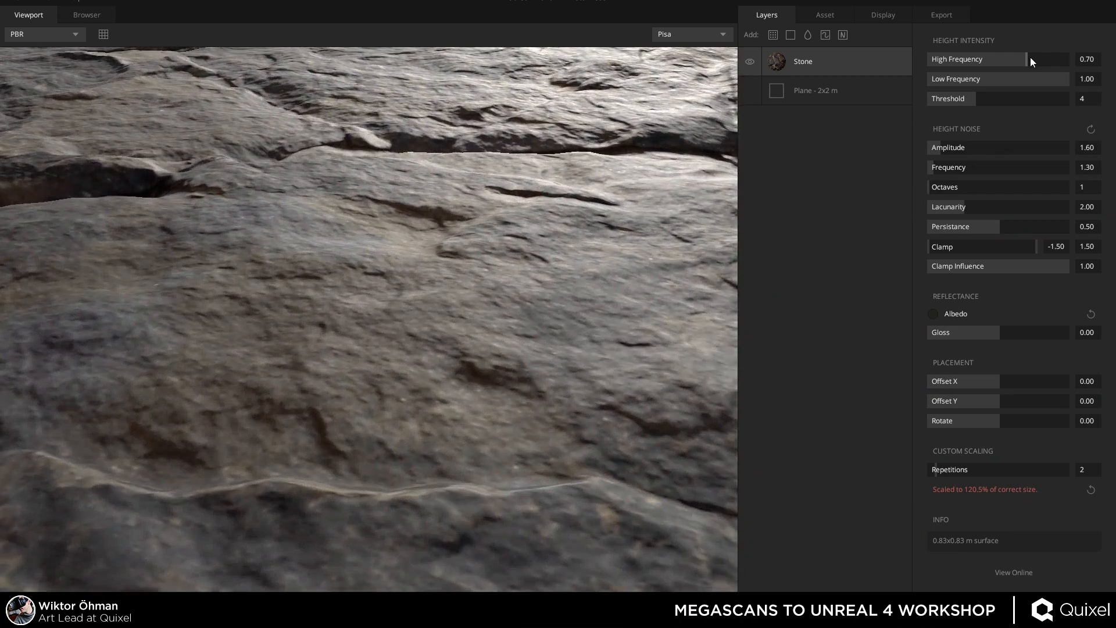
pyautogui.moveTo(1030, 60); pyautogui.dragTo(1041, 104)
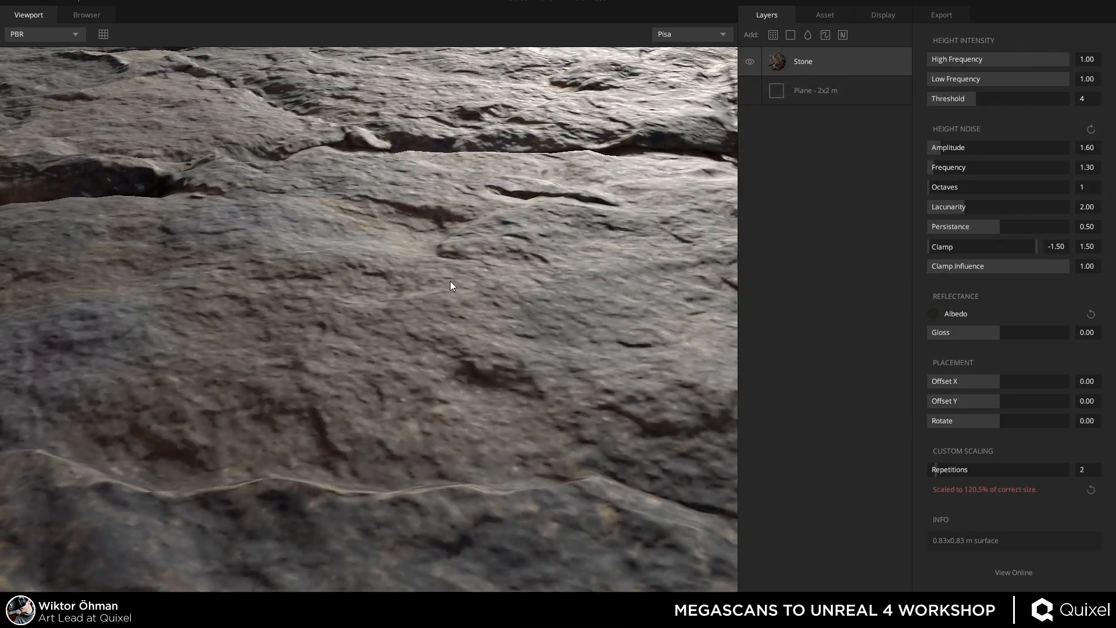
pyautogui.moveTo(450, 284); pyautogui.dragTo(374, 179)
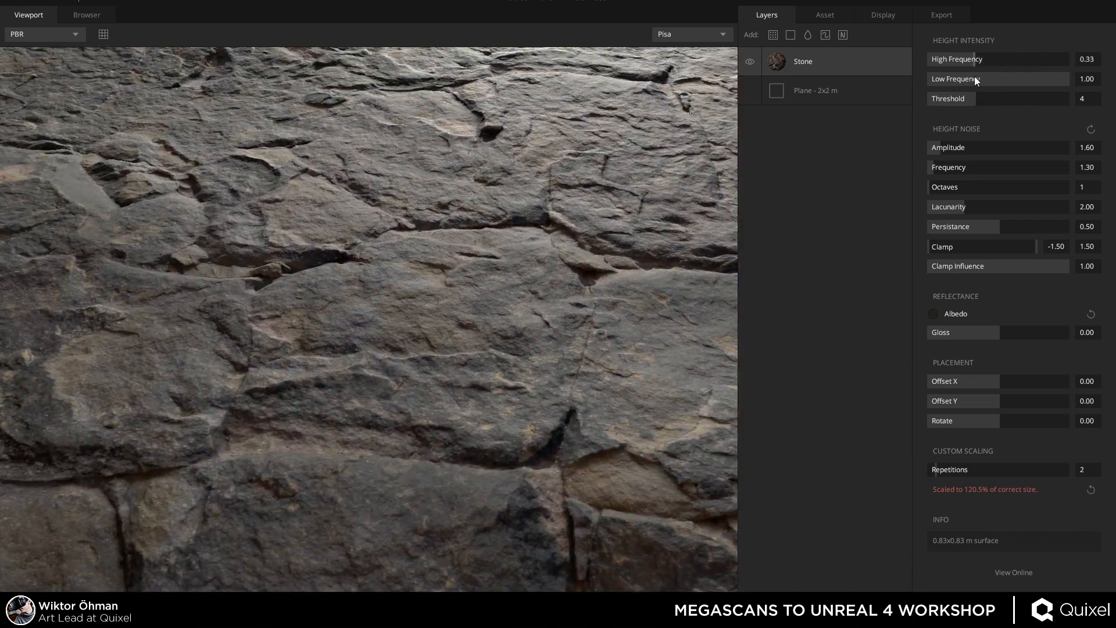
pyautogui.moveTo(977, 74); pyautogui.dragTo(981, 75)
pyautogui.moveTo(467, 268); pyautogui.dragTo(391, 244)
pyautogui.moveTo(972, 65); pyautogui.dragTo(959, 67)
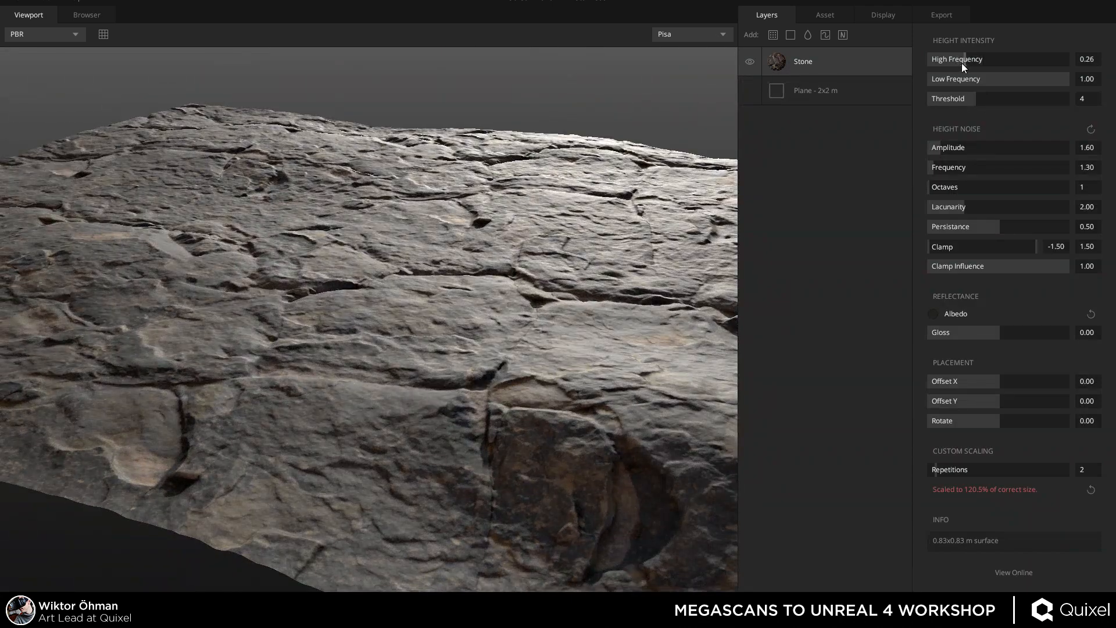
pyautogui.moveTo(426, 247); pyautogui.dragTo(643, 317)
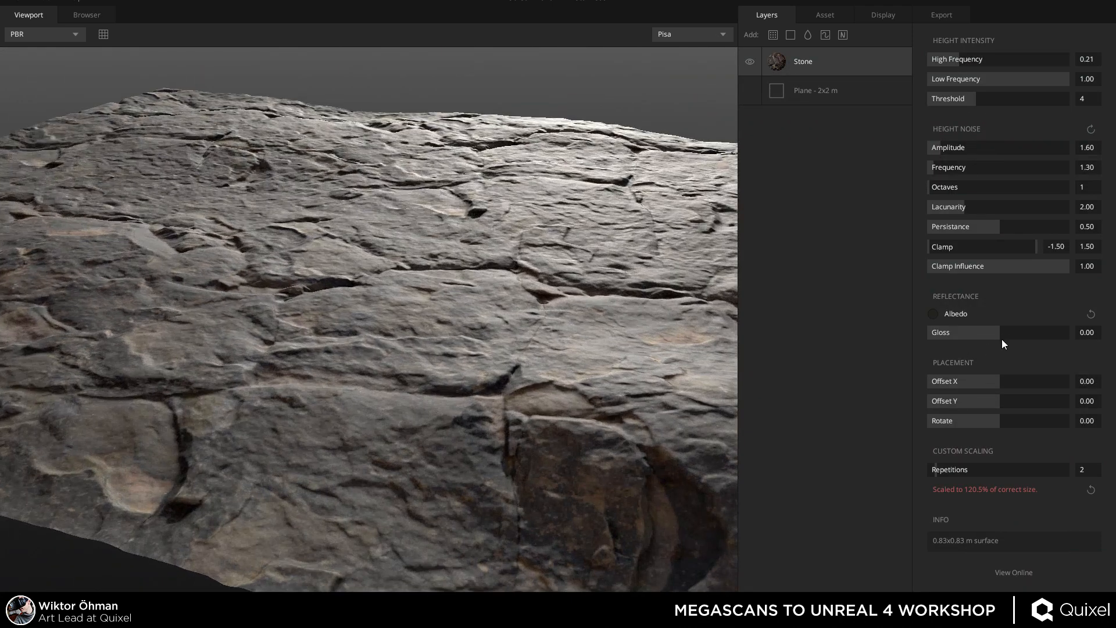
# Adjust how the lighting falls on the rock and set the Stone layer's gloss to 0.07.
pyautogui.moveTo(1005, 333); pyautogui.dragTo(1011, 334)
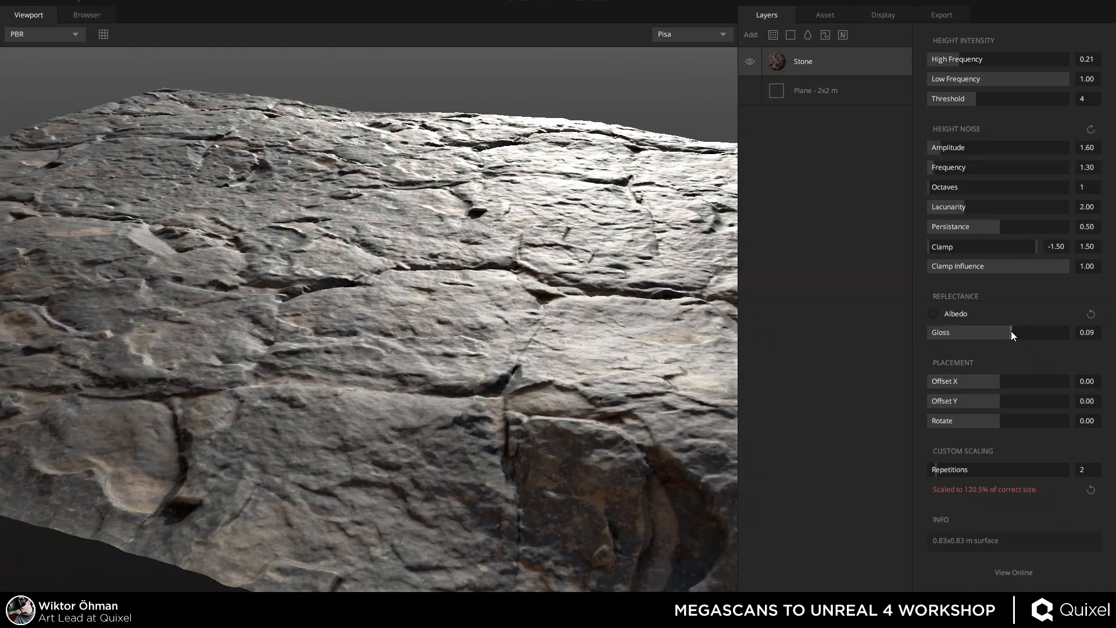
pyautogui.keyDown('shift'); pyautogui.moveTo(479, 259); pyautogui.dragTo(314, 241, button='right'); pyautogui.keyUp('shift')
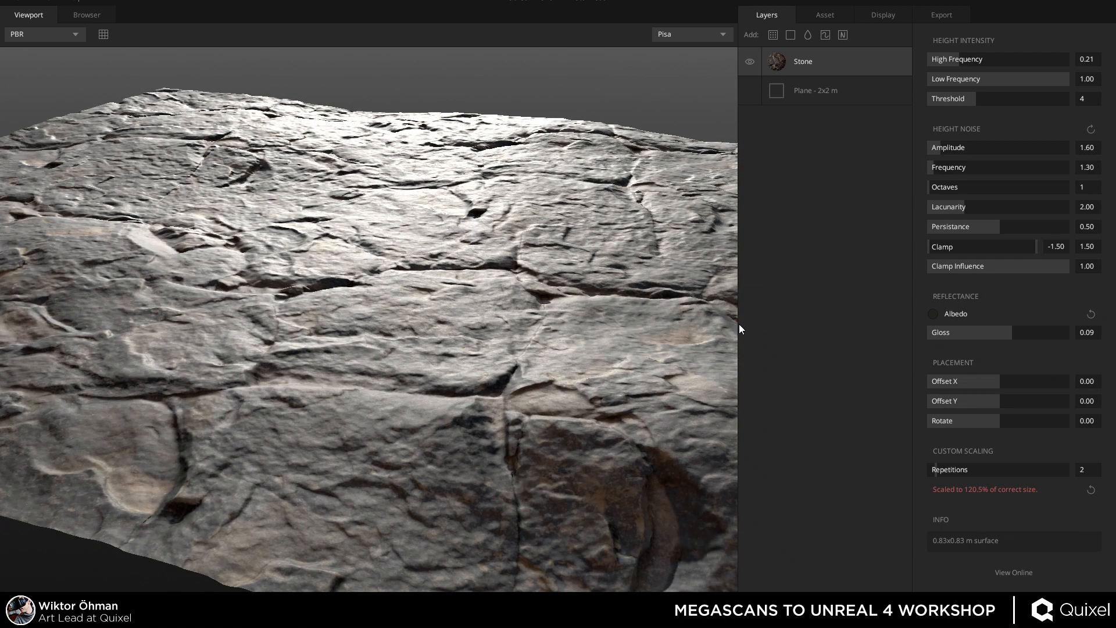
pyautogui.moveTo(1009, 333); pyautogui.dragTo(1008, 333)
# Inspect the Stone surface through its albedo, gloss and displacement channels and in full PBR shading.
pyautogui.press('c')
pyautogui.keyDown('alt'); pyautogui.moveTo(315, 277); pyautogui.dragTo(292, 148); pyautogui.keyUp('alt')
pyautogui.press('c')
pyautogui.press('c')
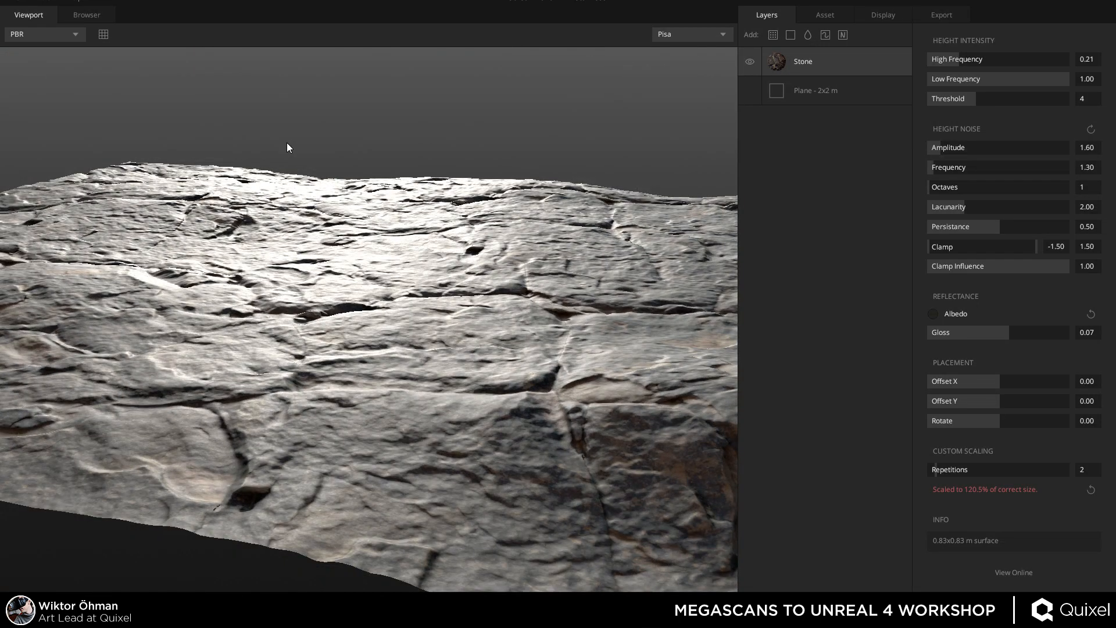
pyautogui.keyDown('alt'); pyautogui.moveTo(287, 143); pyautogui.dragTo(389, 168); pyautogui.keyUp('alt')
pyautogui.press('c')
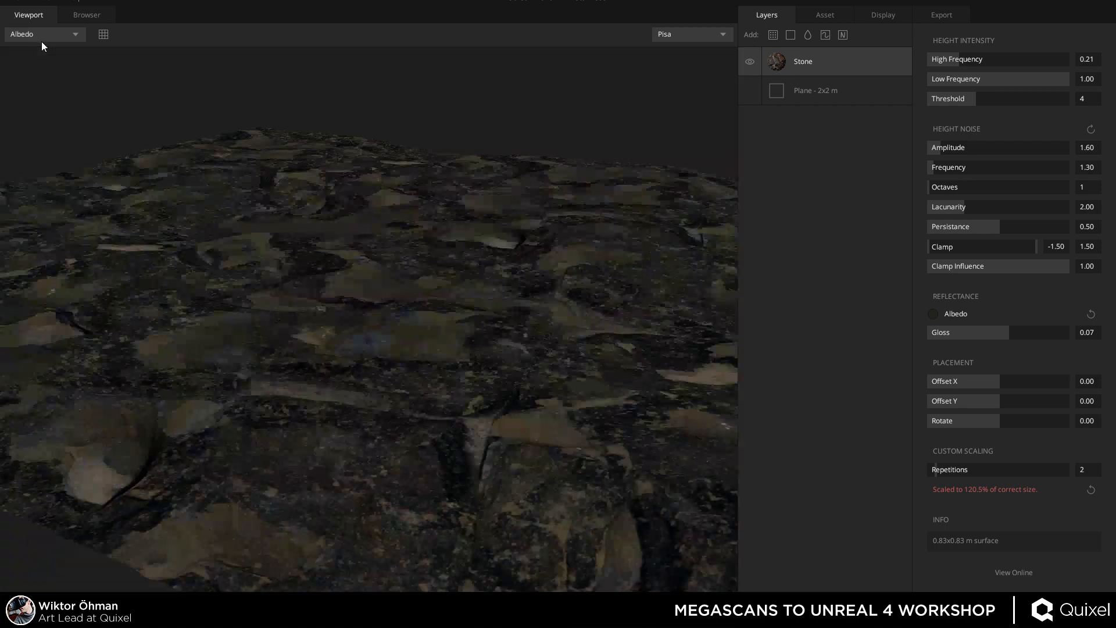
pyautogui.press('c')
pyautogui.press('c')
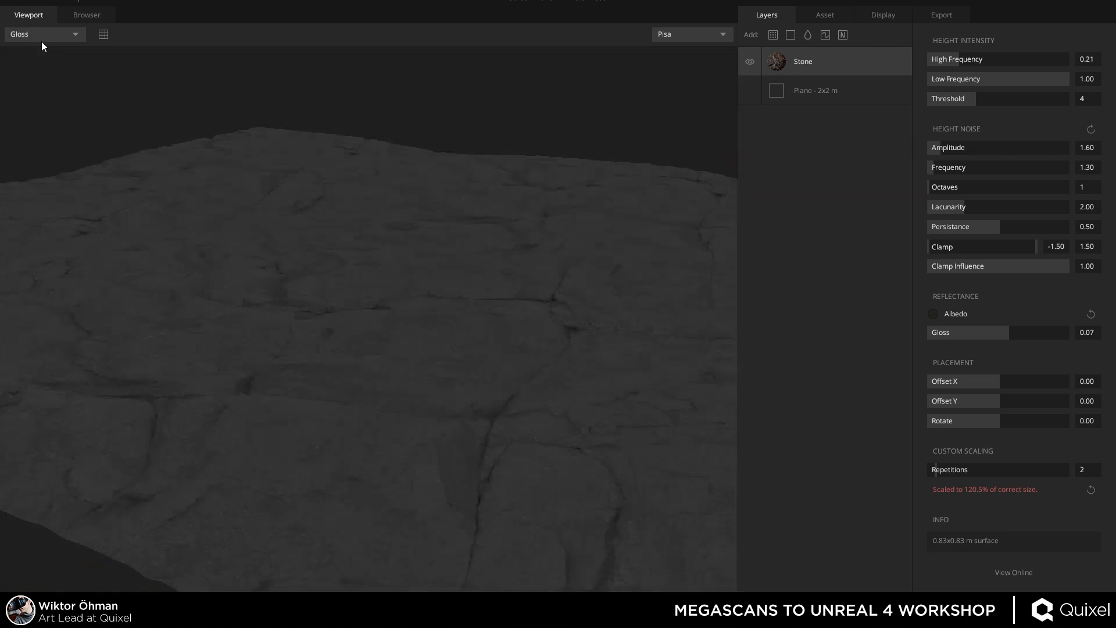
pyautogui.press('c')
pyautogui.press('c')
pyautogui.press('c')
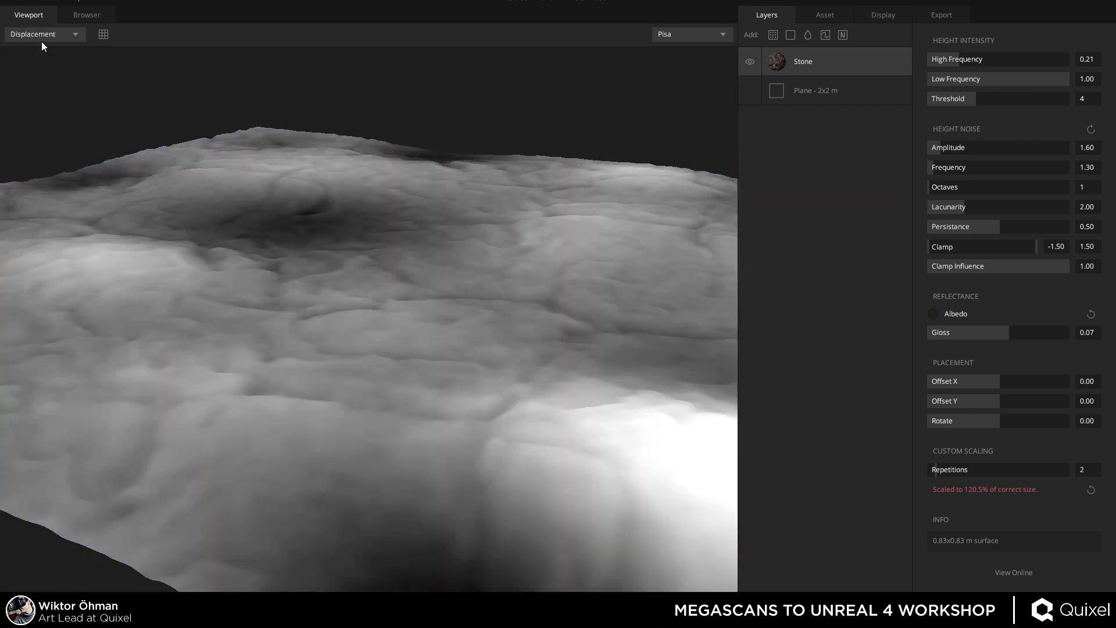
pyautogui.keyDown('alt'); pyautogui.moveTo(184, 219); pyautogui.dragTo(242, 282); pyautogui.keyUp('alt')
pyautogui.press('c')
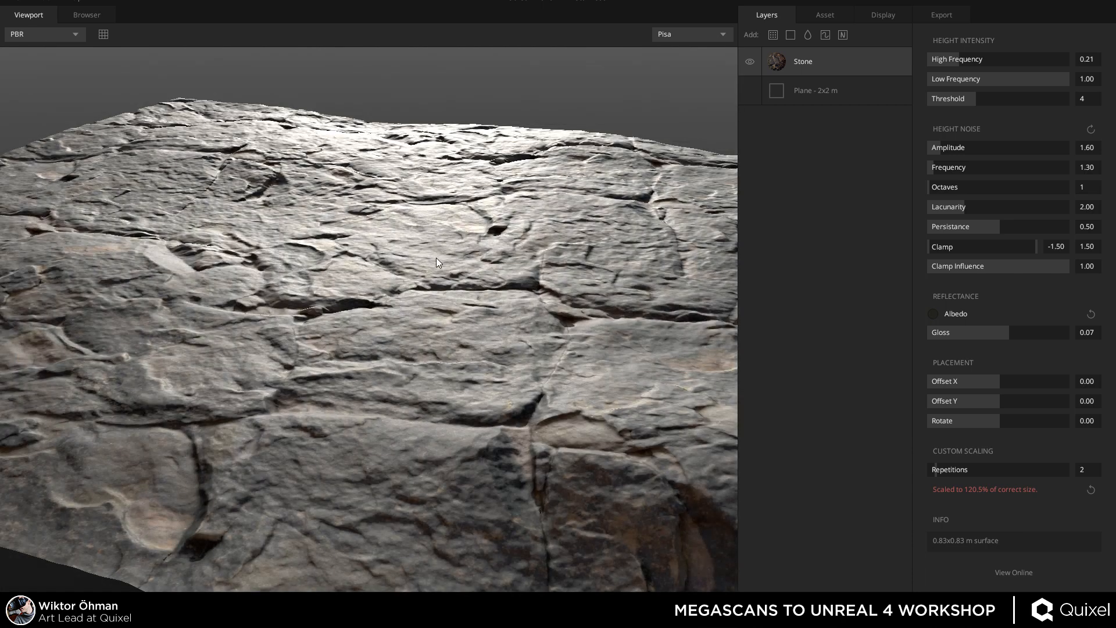
# Add another scanned stone surface from the surface library as a new layer above the existing Stone layer.
pyautogui.keyDown('alt'); pyautogui.moveTo(437, 259); pyautogui.dragTo(409, 288); pyautogui.keyUp('alt')
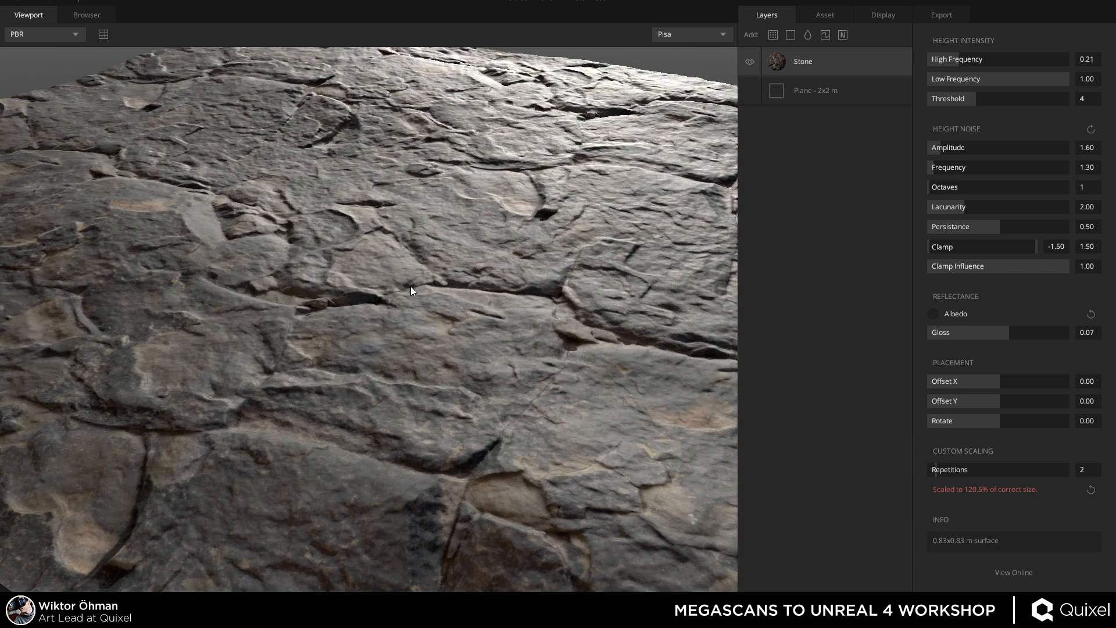
pyautogui.moveTo(406, 316); pyautogui.dragTo(459, 146)
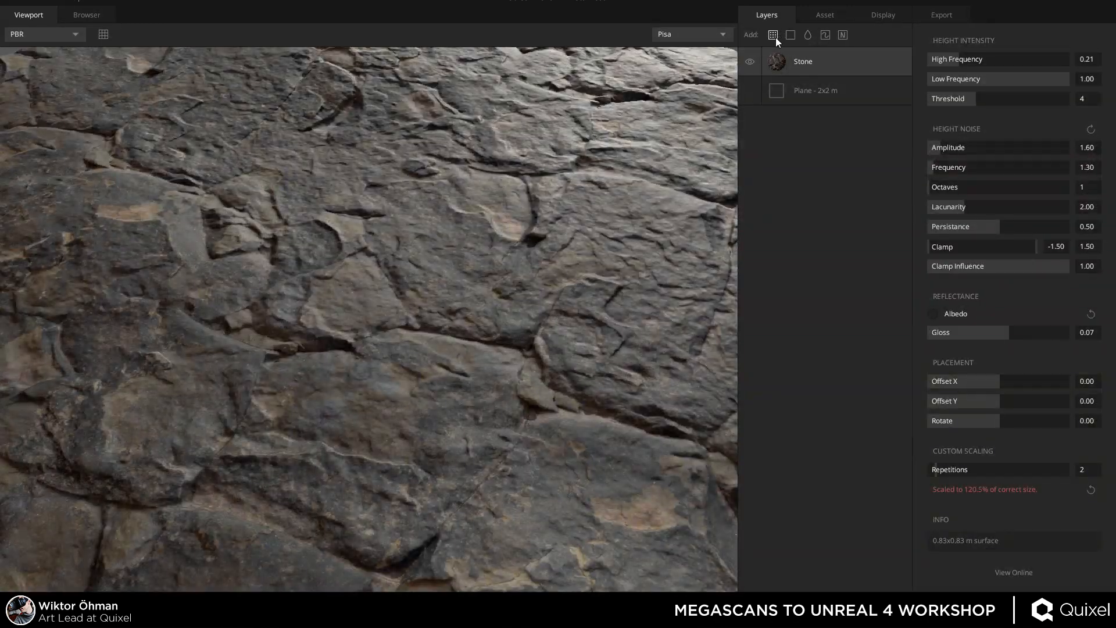
pyautogui.click(773, 35)
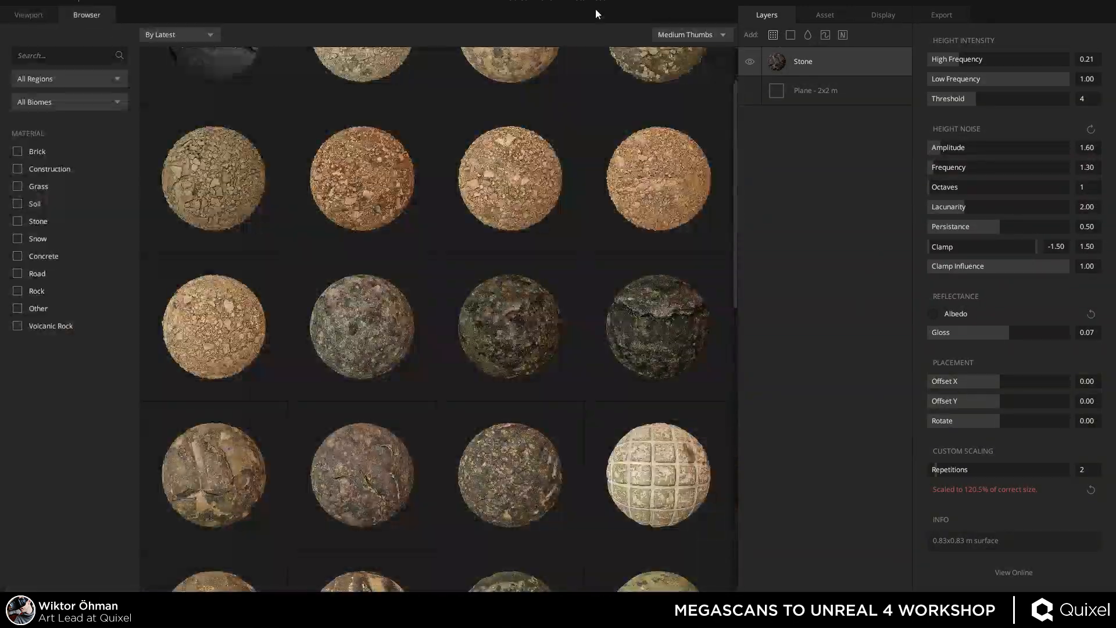
pyautogui.click(658, 325)
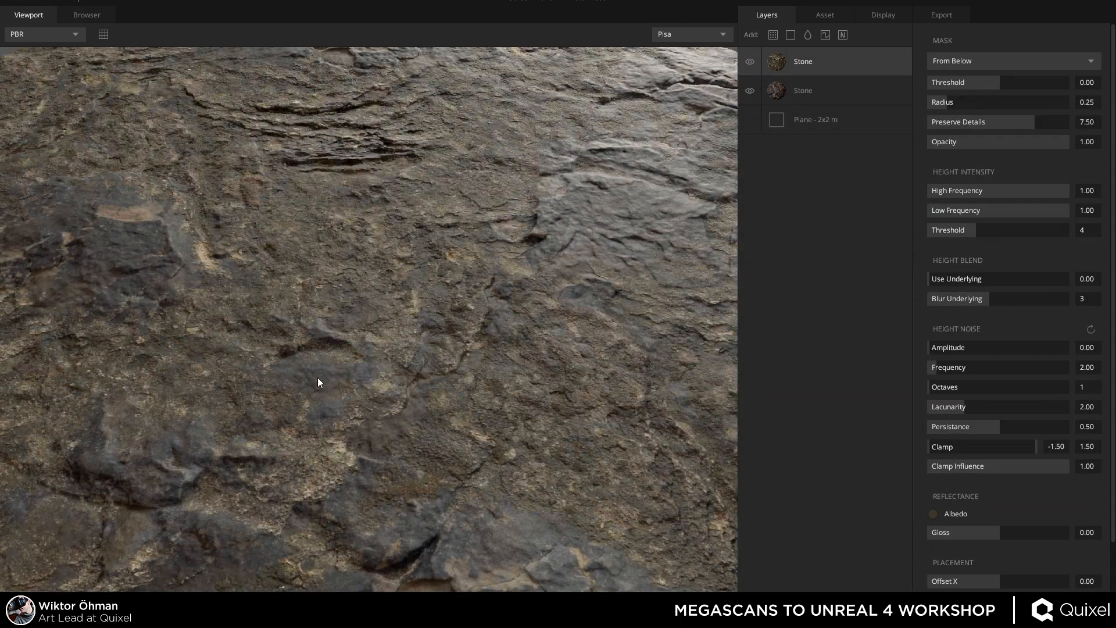
# Examine from several angles how the new Stone layer blends over the lower rock.
pyautogui.moveTo(461, 263); pyautogui.dragTo(348, 314)
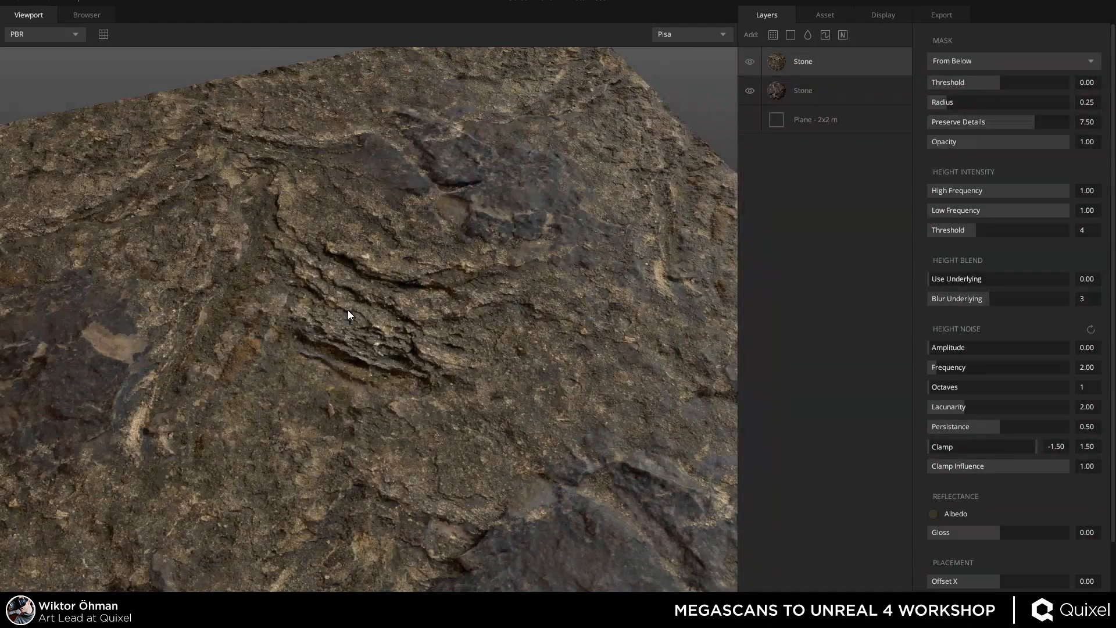
pyautogui.moveTo(421, 342); pyautogui.dragTo(491, 369)
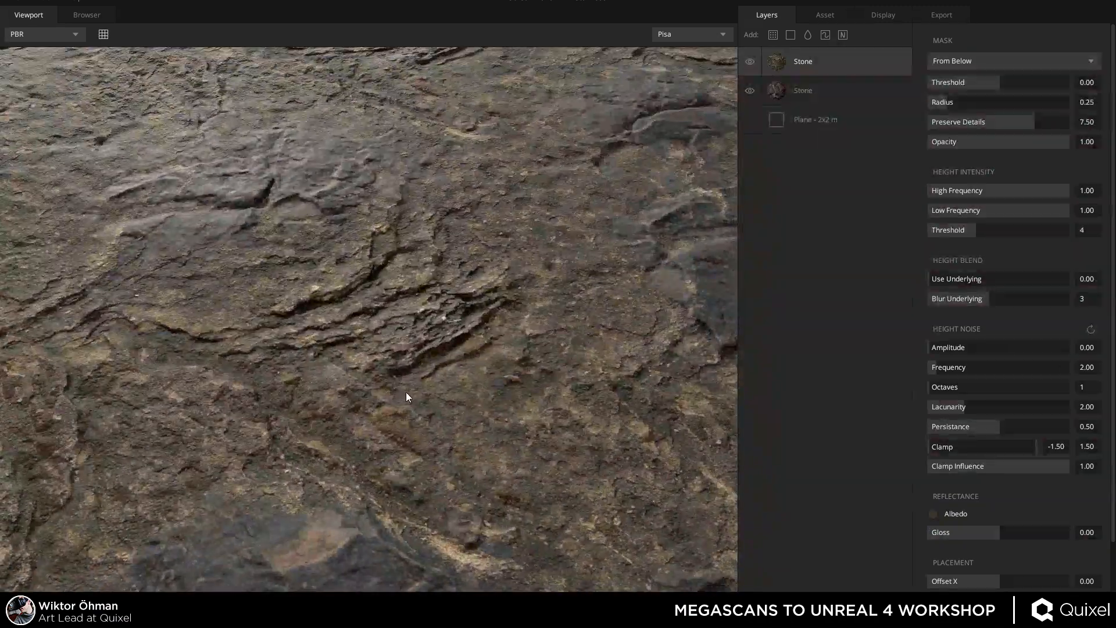
pyautogui.moveTo(405, 391); pyautogui.dragTo(758, 369)
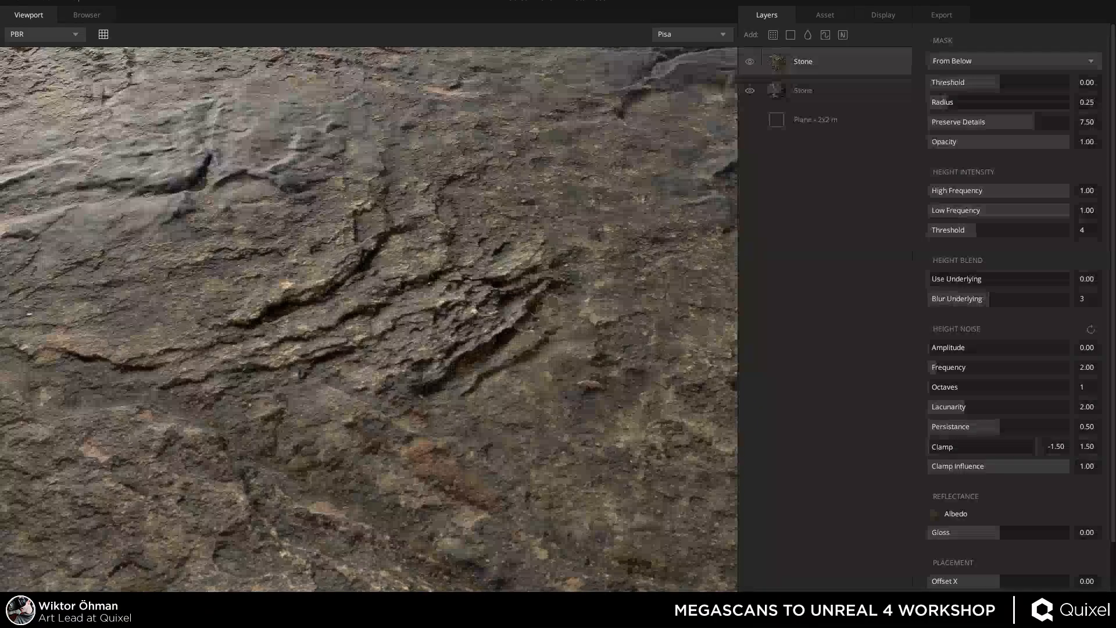
pyautogui.press('XF86AudioLowerVolume')
pyautogui.press('XF86AudioLowerVolume')
pyautogui.moveTo(540, 375); pyautogui.dragTo(450, 381)
pyautogui.scroll(-2, 450, 380)
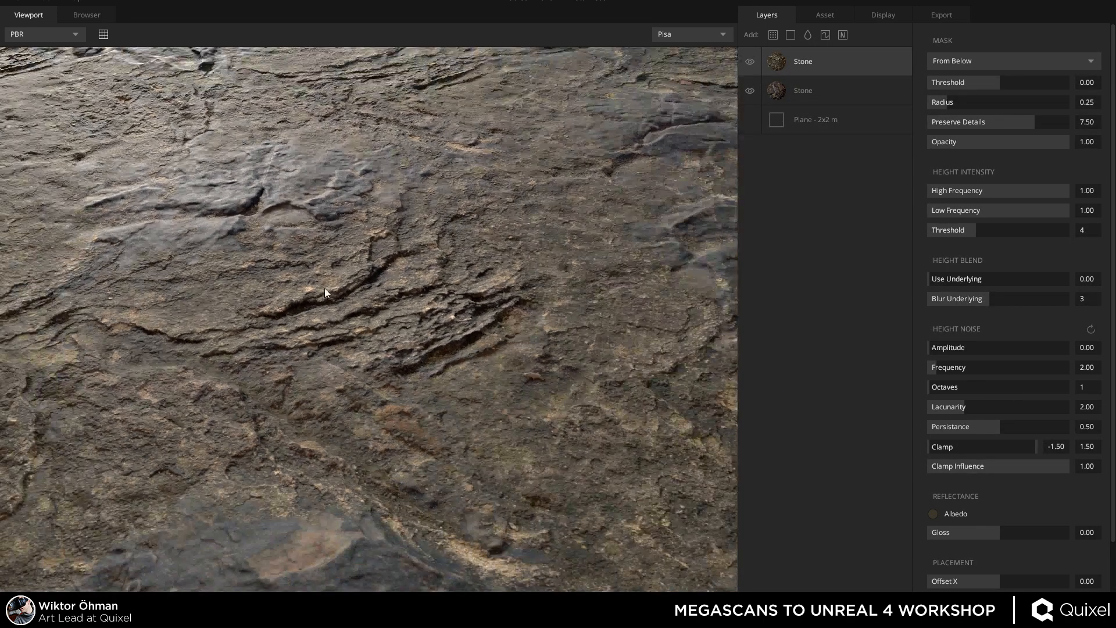
# Show the albedo channel and darken the top Stone layer's albedo to dark grey, hex 2C2B28.
pyautogui.press('c')
pyautogui.press('a')
pyautogui.scroll(-2, 330, 258)
pyautogui.moveTo(486, 315); pyautogui.dragTo(284, 204)
pyautogui.scroll(-2, 330, 258)
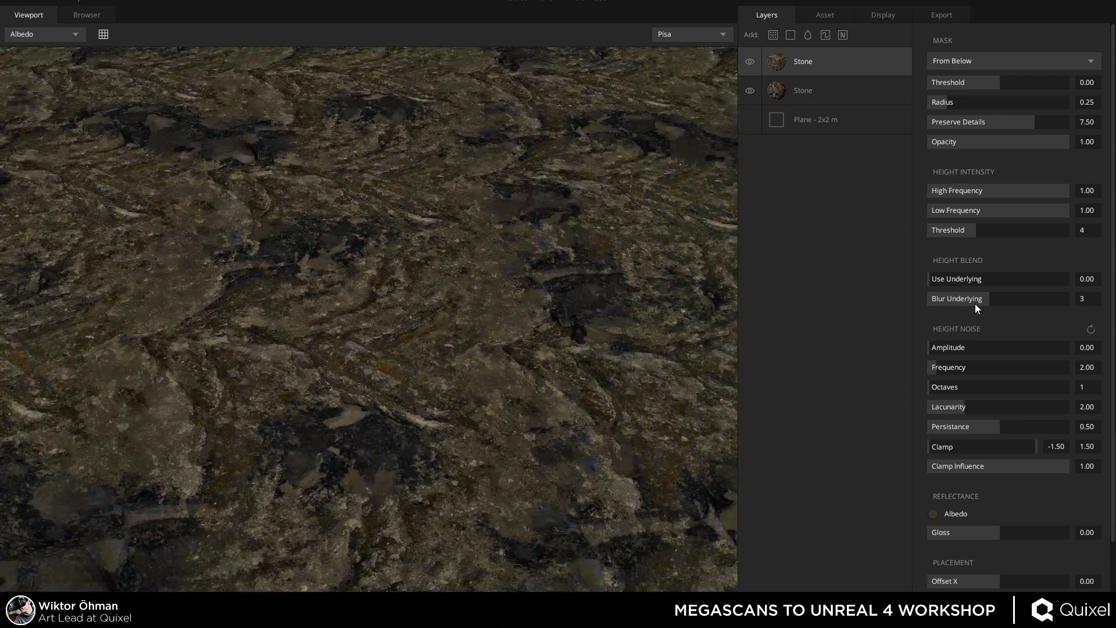
pyautogui.click(934, 512)
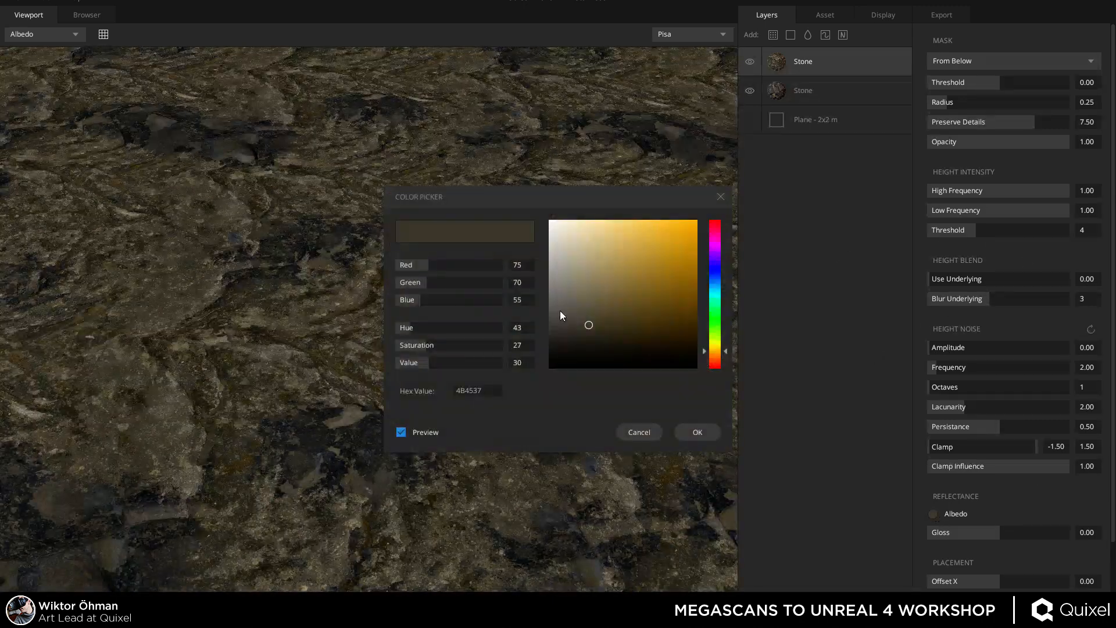
pyautogui.moveTo(570, 317)
pyautogui.mouseDown()
pyautogui.moveTo(574, 329)
pyautogui.moveTo(564, 329)
pyautogui.moveTo(561, 266)
pyautogui.mouseUp()
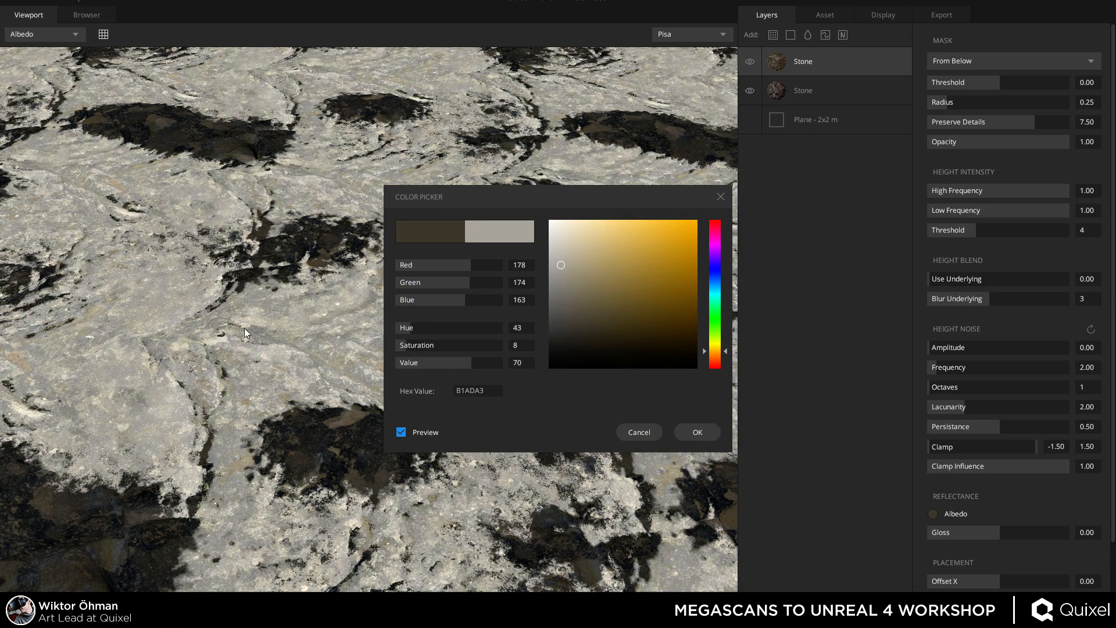
pyautogui.moveTo(610, 305)
pyautogui.mouseDown()
pyautogui.moveTo(563, 314)
pyautogui.moveTo(563, 342)
pyautogui.mouseUp()
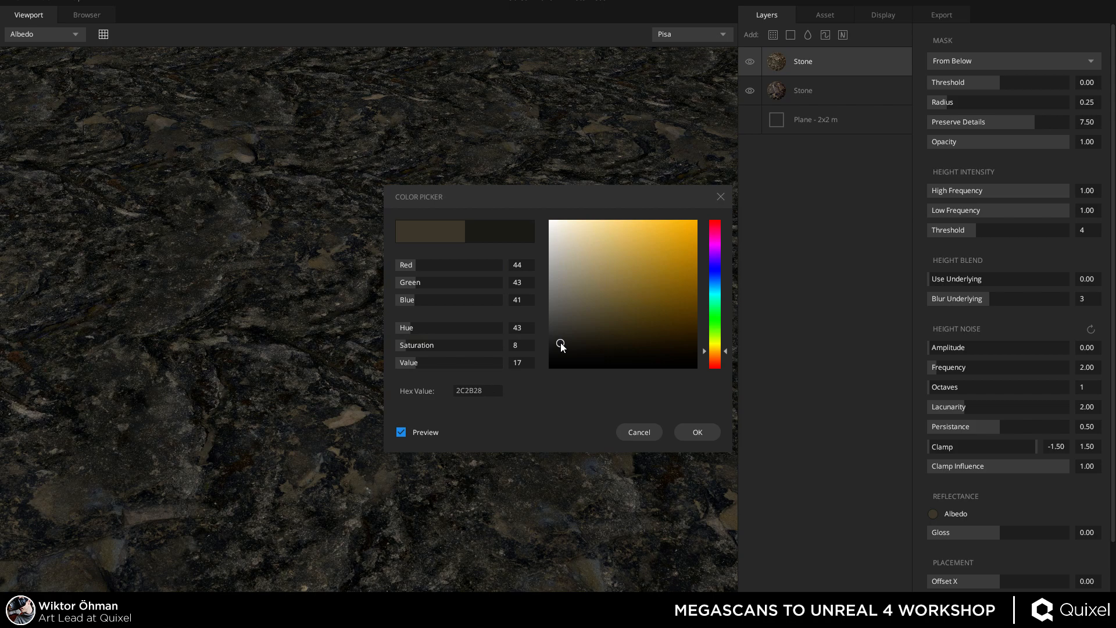
pyautogui.click(685, 434)
# Try a gloss of 0.13 on the top Stone layer, judging it against the lower layer in the gloss channel.
pyautogui.press('1')
pyautogui.moveTo(331, 295); pyautogui.dragTo(167, 204)
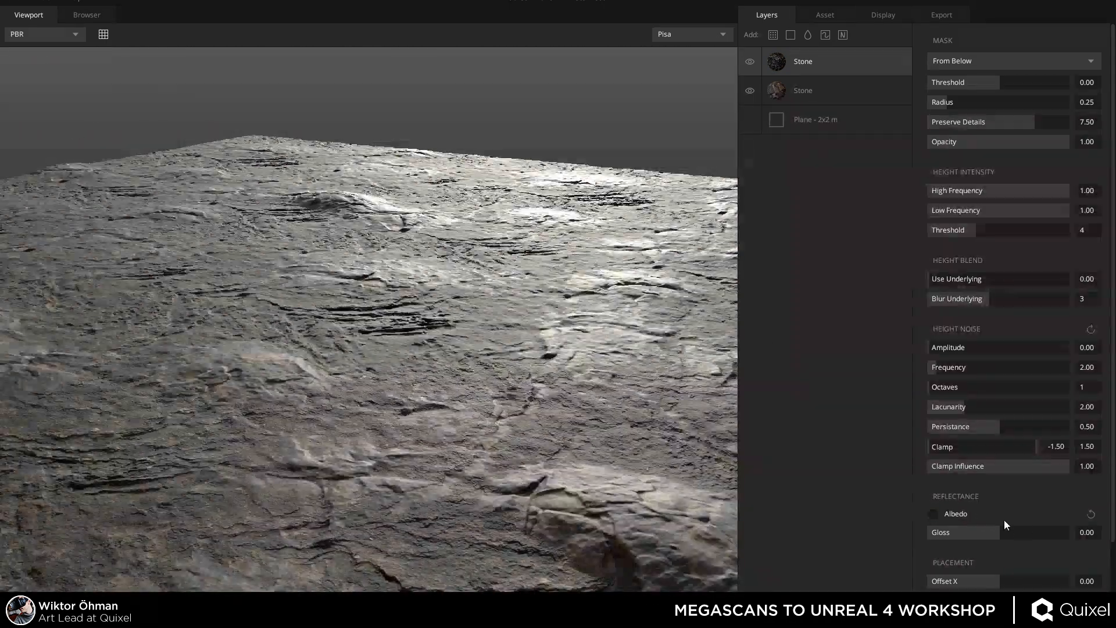
pyautogui.moveTo(1002, 531); pyautogui.dragTo(1012, 531)
pyautogui.press('3')
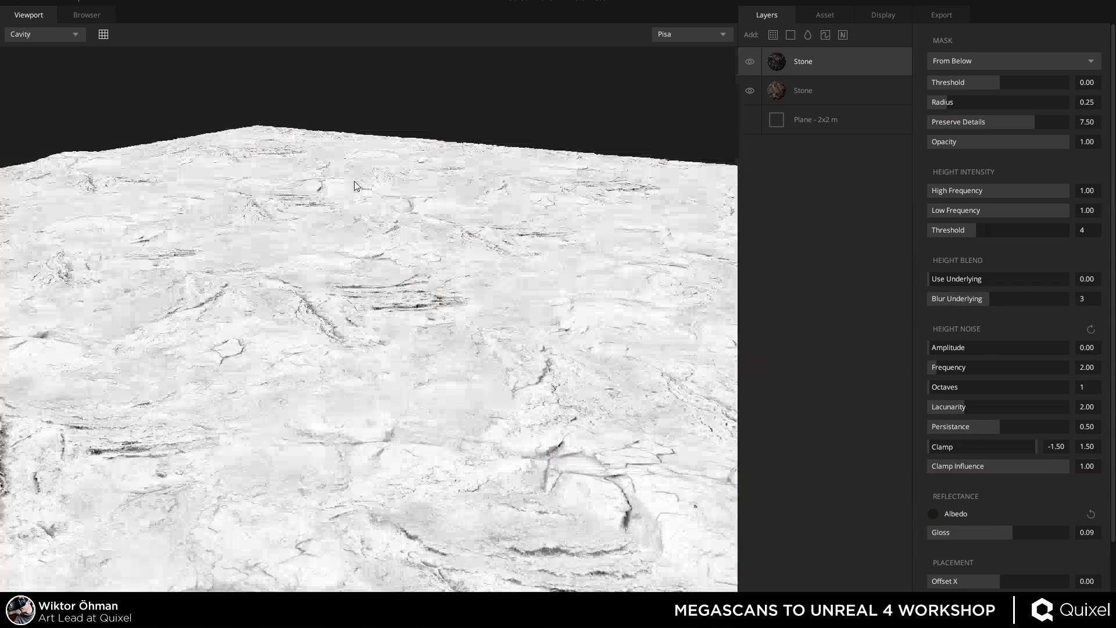
pyautogui.moveTo(371, 298); pyautogui.dragTo(383, 258)
pyautogui.moveTo(1018, 536)
pyautogui.mouseDown()
pyautogui.moveTo(1035, 533)
pyautogui.moveTo(1021, 536)
pyautogui.mouseUp()
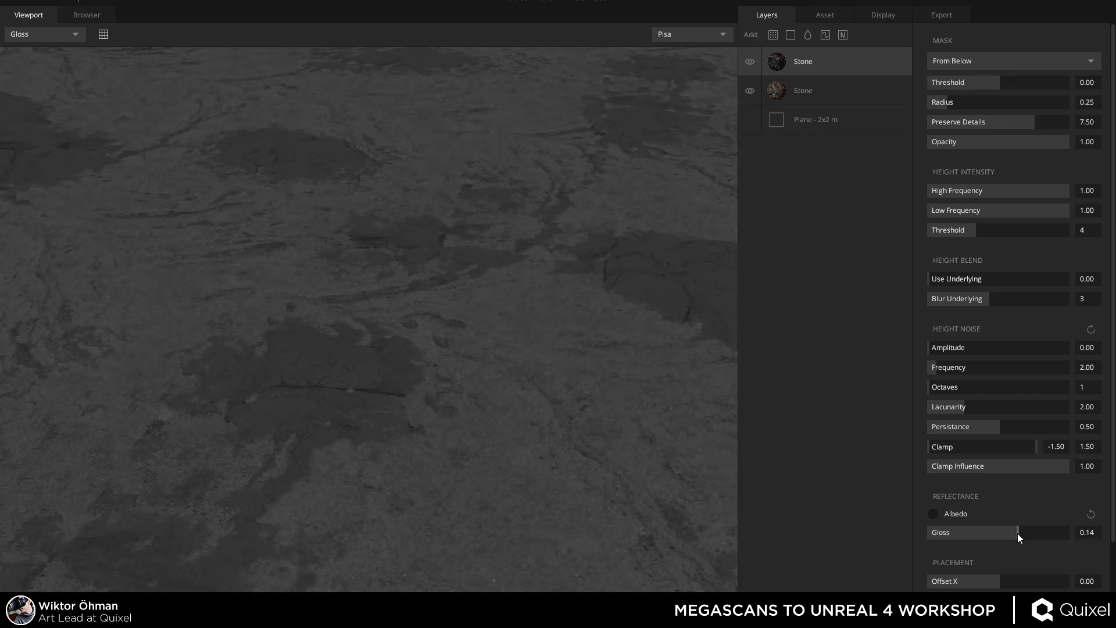
pyautogui.moveTo(404, 282); pyautogui.dragTo(340, 244)
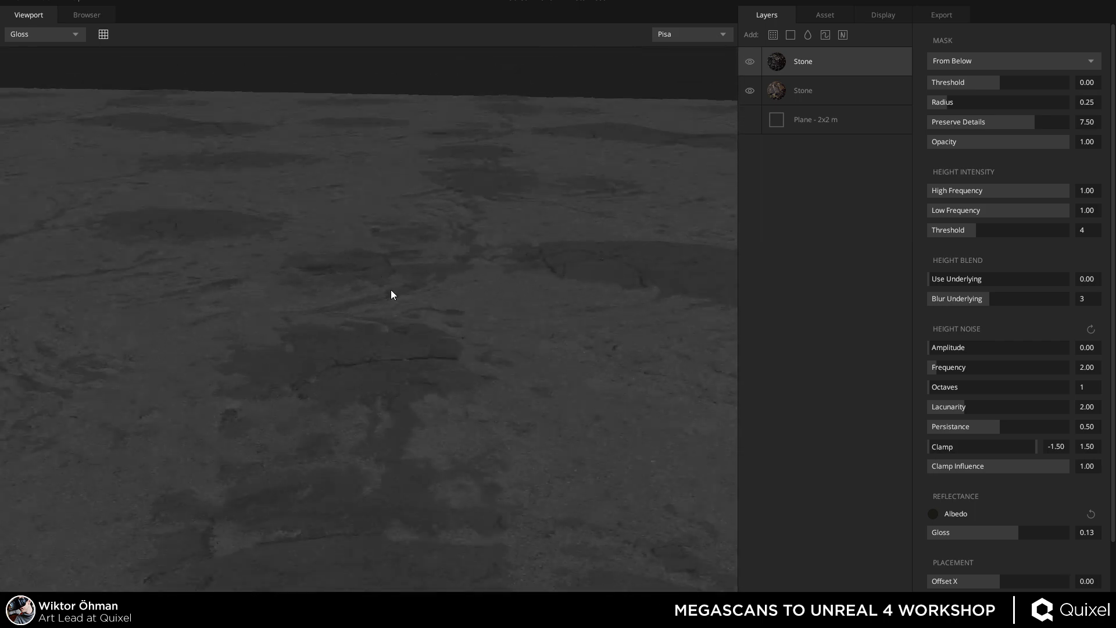
pyautogui.moveTo(391, 289)
pyautogui.mouseDown()
pyautogui.moveTo(281, 261)
pyautogui.moveTo(396, 281)
pyautogui.mouseUp()
# Check the surface in the cavity and PBR views and set the top Stone layer's gloss to 0.06.
pyautogui.press('c')
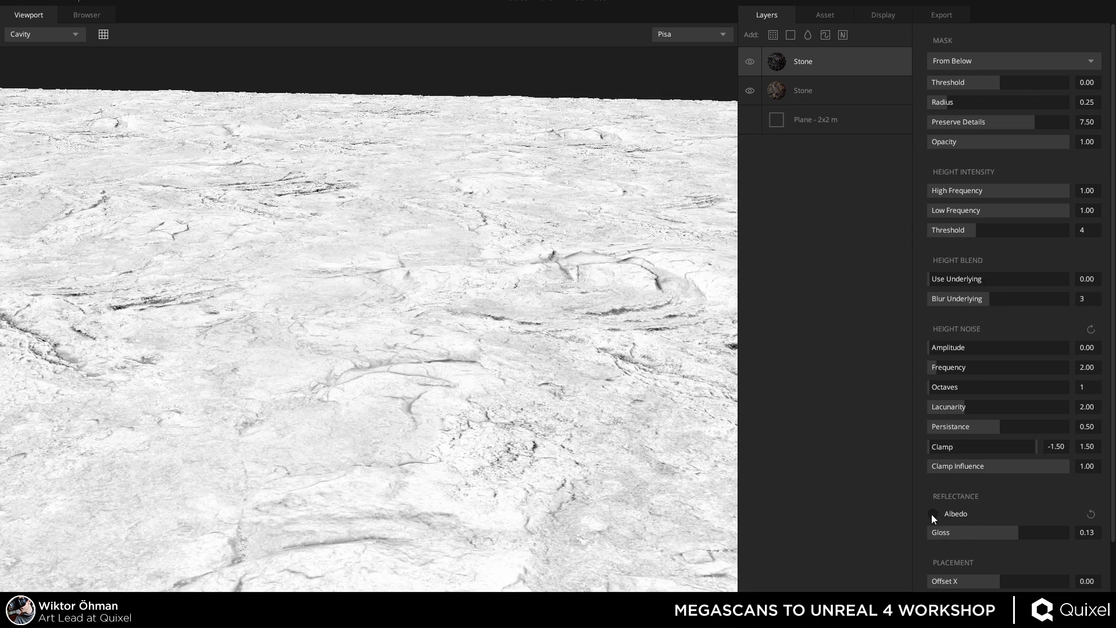
pyautogui.moveTo(325, 244); pyautogui.dragTo(392, 288)
pyautogui.press('c')
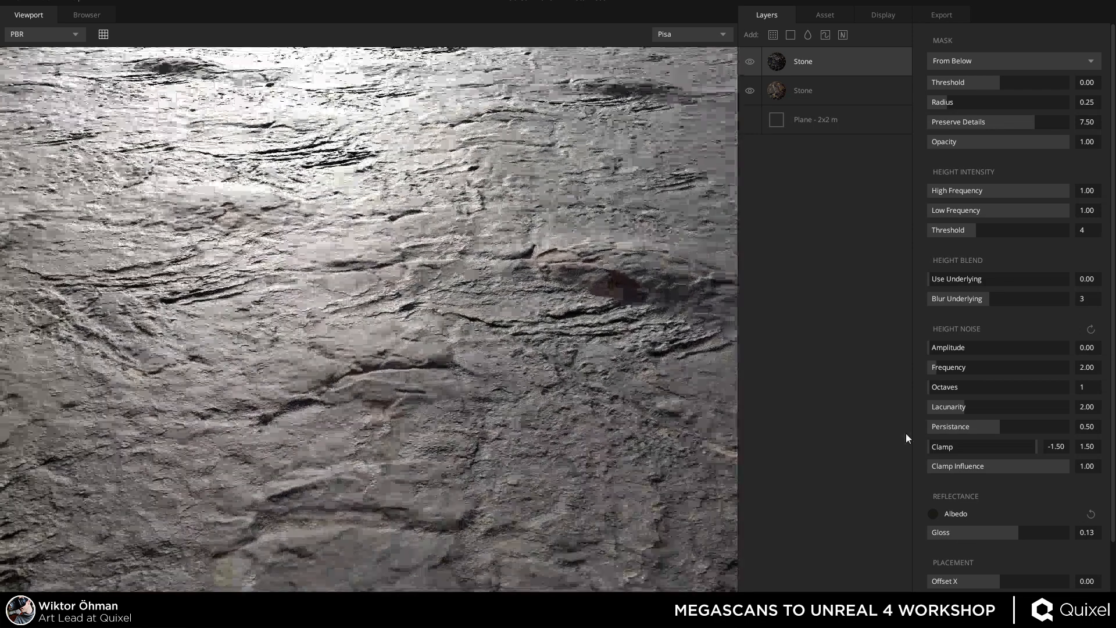
pyautogui.moveTo(1013, 536); pyautogui.dragTo(1007, 532)
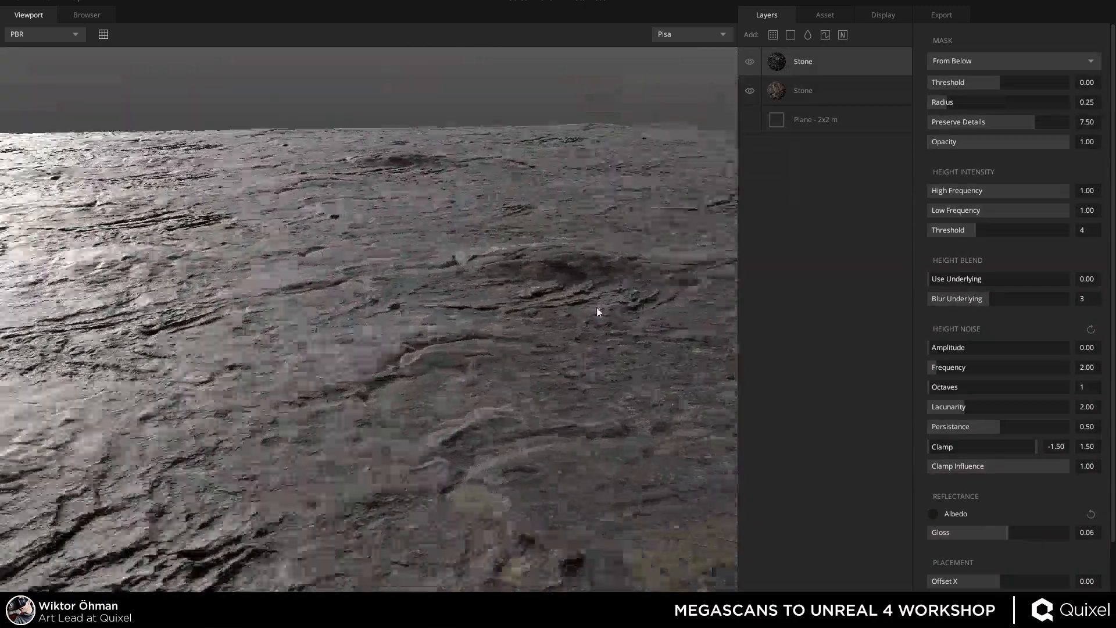
pyautogui.moveTo(596, 312); pyautogui.dragTo(323, 297)
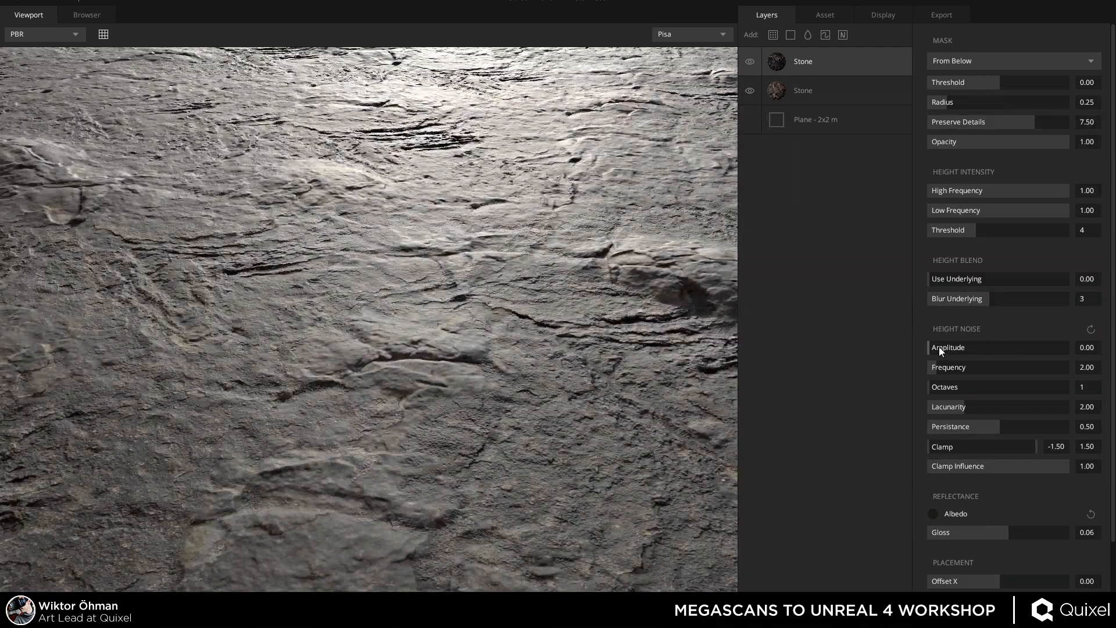
# Add height noise to the top Stone layer with amplitude 2.16, 2 octaves and frequency 1.
pyautogui.moveTo(939, 346); pyautogui.dragTo(944, 343)
pyautogui.moveTo(944, 386)
pyautogui.mouseDown()
pyautogui.moveTo(995, 383)
pyautogui.moveTo(942, 385)
pyautogui.mouseUp()
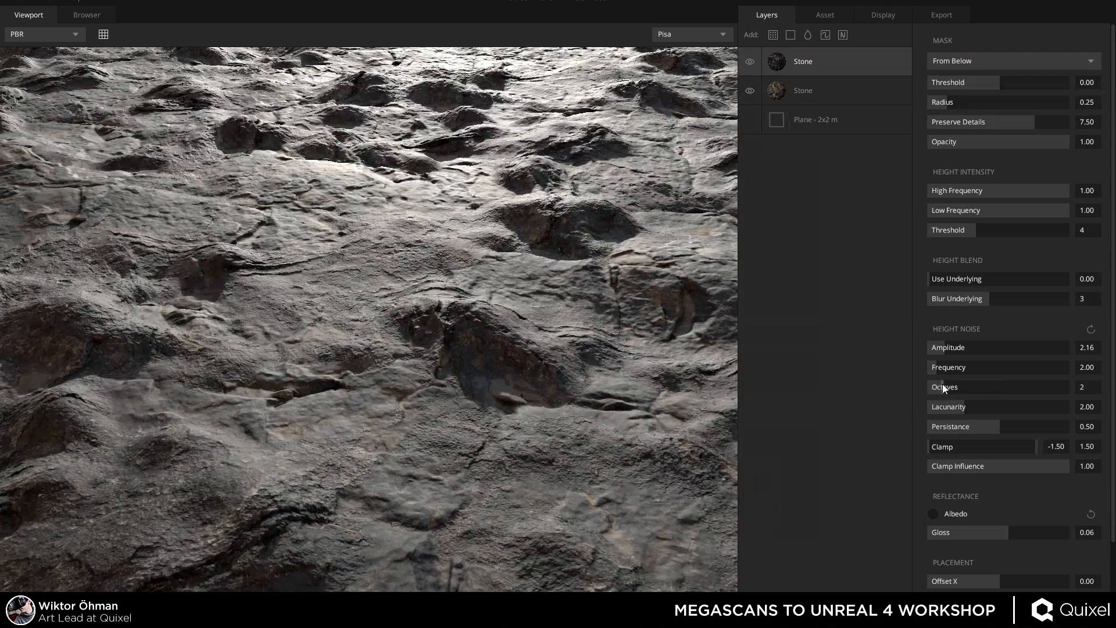
pyautogui.moveTo(630, 242); pyautogui.dragTo(645, 210)
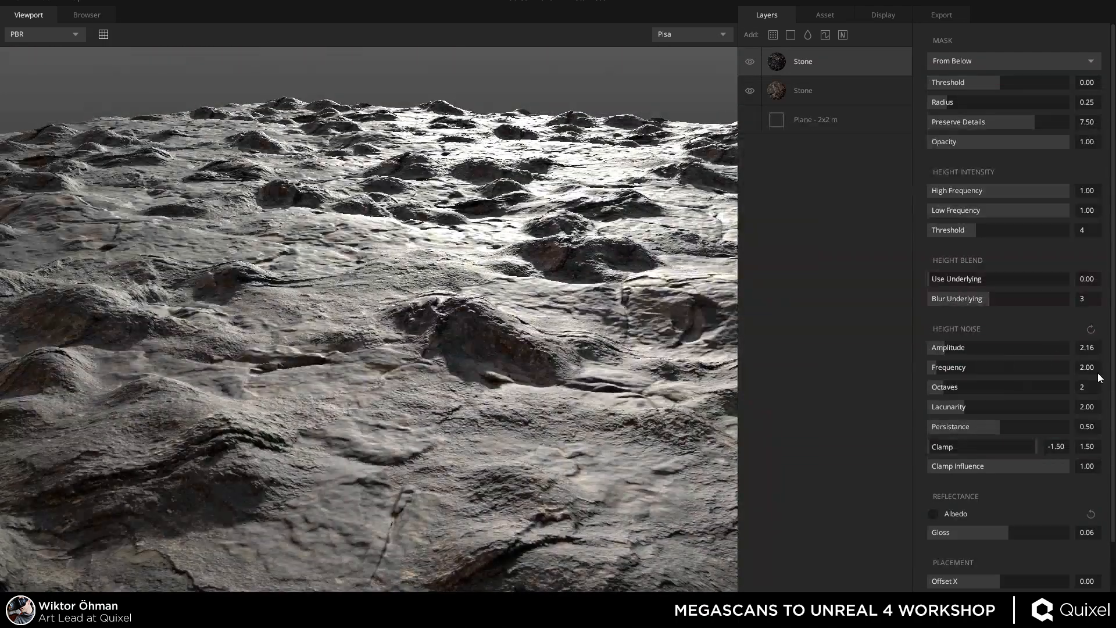
pyautogui.write('1')
pyautogui.press('Return')
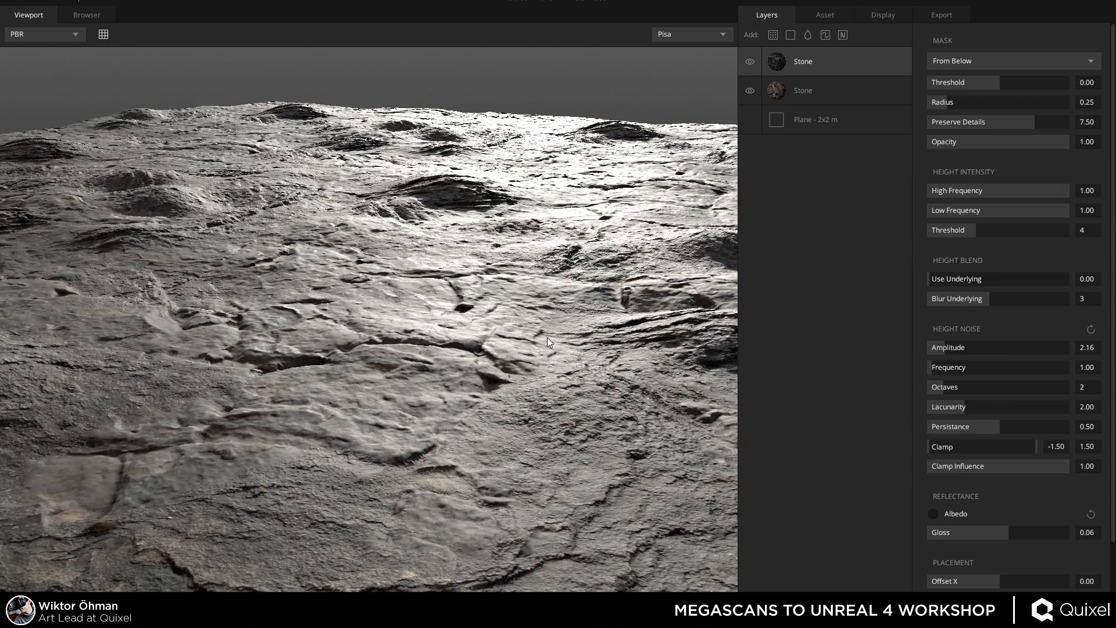
# Refine the top Stone layer's height noise to frequency 1.72 and amplitude 1.33, judging the relief from another angle.
pyautogui.moveTo(548, 342); pyautogui.dragTo(552, 369)
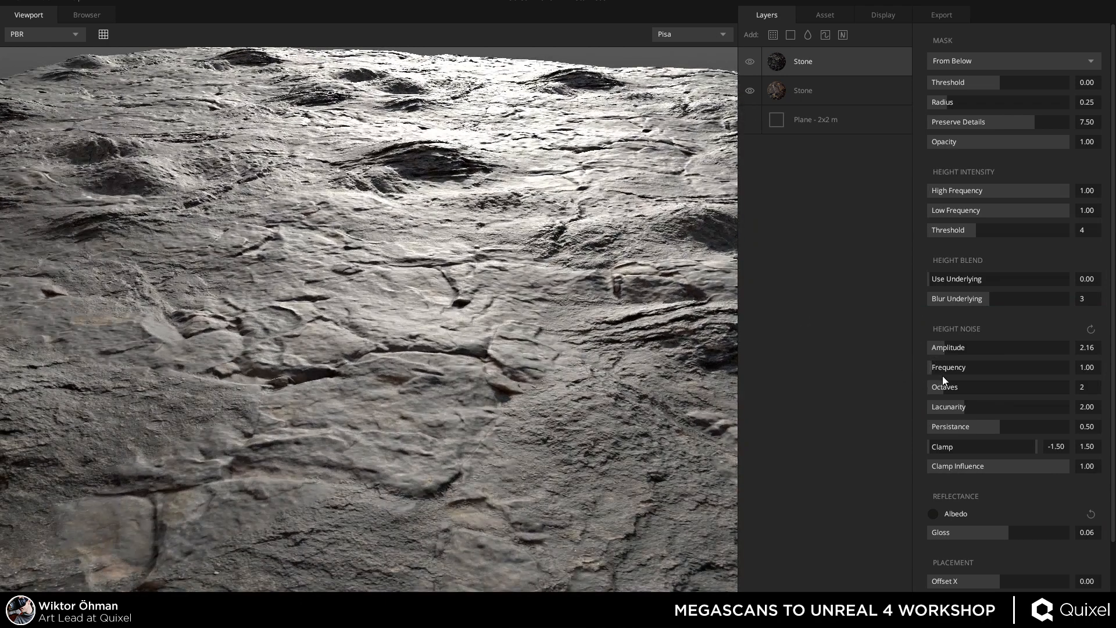
pyautogui.moveTo(940, 372); pyautogui.dragTo(938, 346)
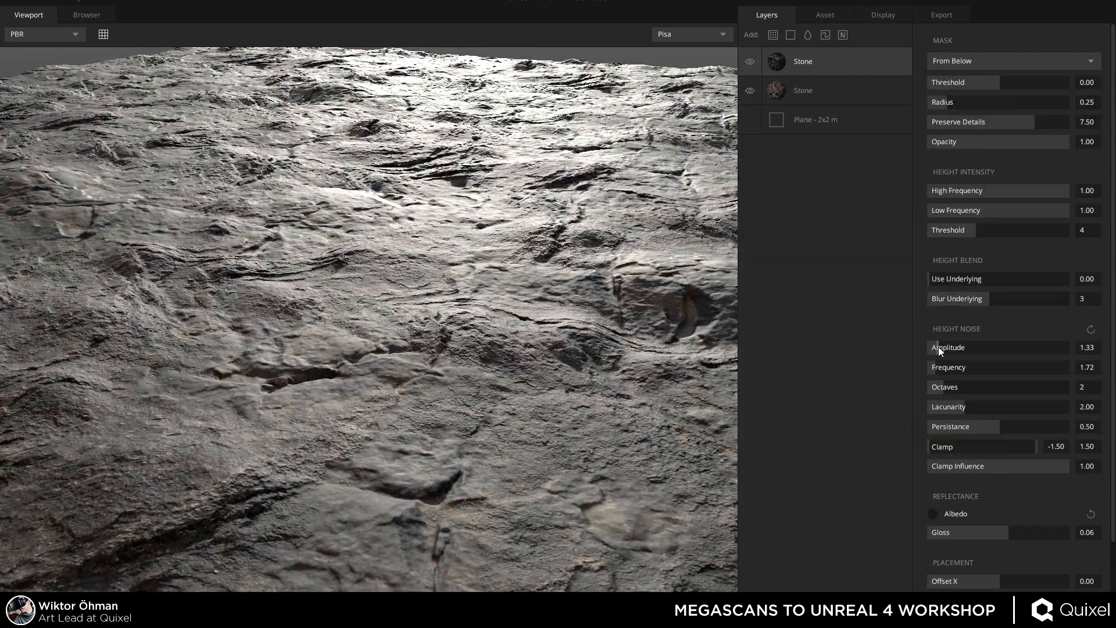
pyautogui.moveTo(452, 306); pyautogui.dragTo(523, 299)
# Try the height noise with 6 and 11 octaves, then return it to 2 octaves.
pyautogui.moveTo(955, 389); pyautogui.dragTo(1069, 387)
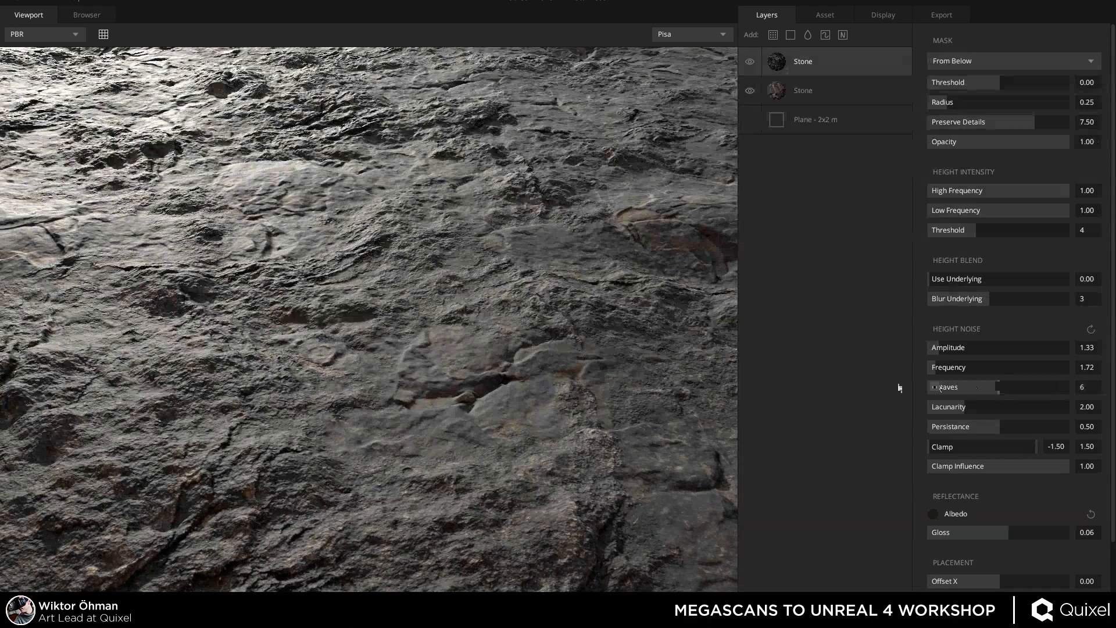
pyautogui.moveTo(937, 385); pyautogui.dragTo(1069, 389)
pyautogui.moveTo(434, 271); pyautogui.dragTo(419, 244)
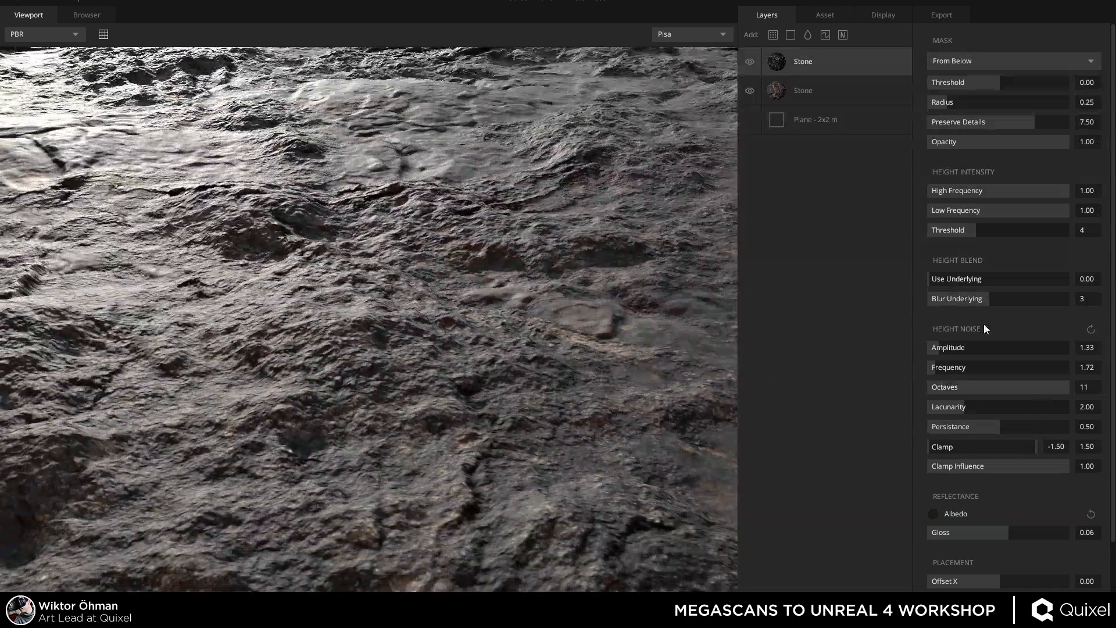
pyautogui.moveTo(1051, 386); pyautogui.dragTo(1068, 365)
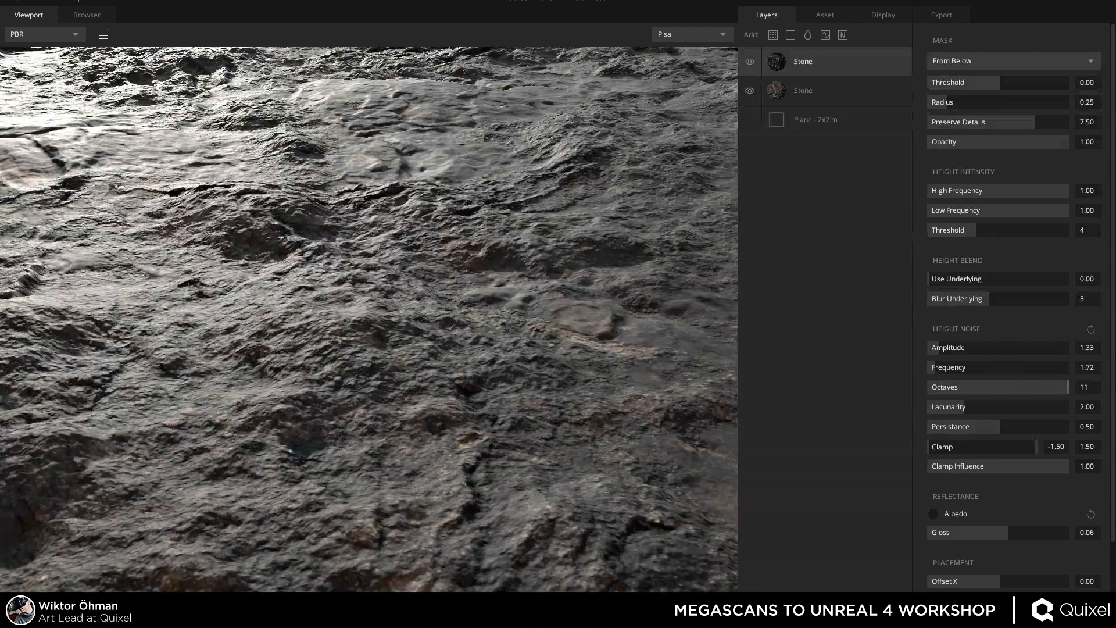
pyautogui.moveTo(1038, 400); pyautogui.dragTo(941, 393)
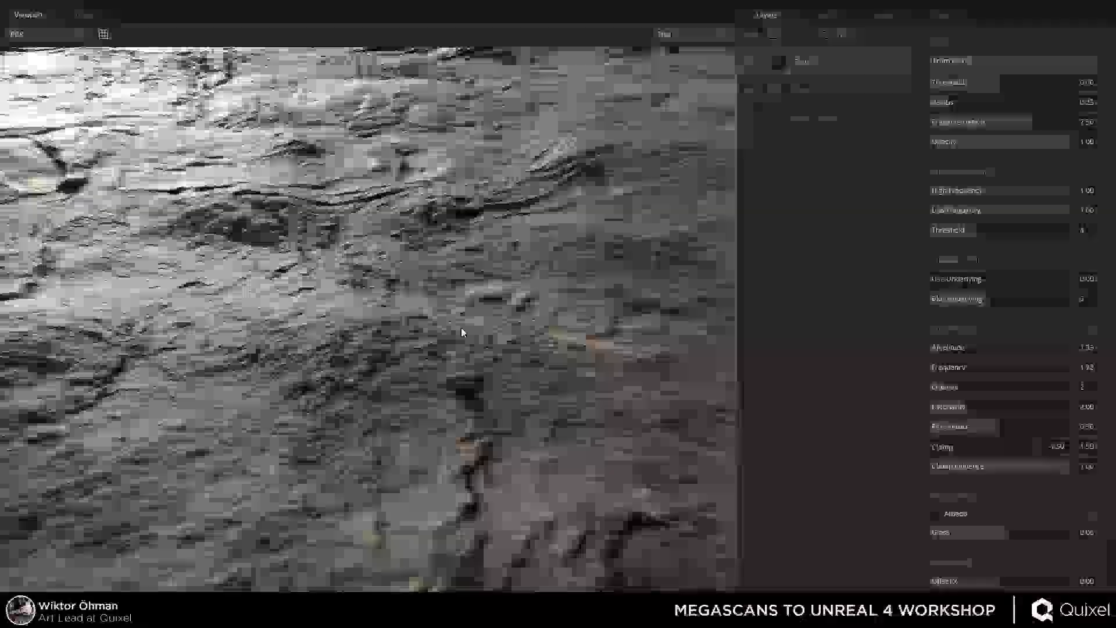
# Examine the noise across the whole tiled plane and up close, in the cavity and normal channels.
pyautogui.moveTo(462, 332); pyautogui.dragTo(494, 346)
pyautogui.scroll(-5, 334, 246)
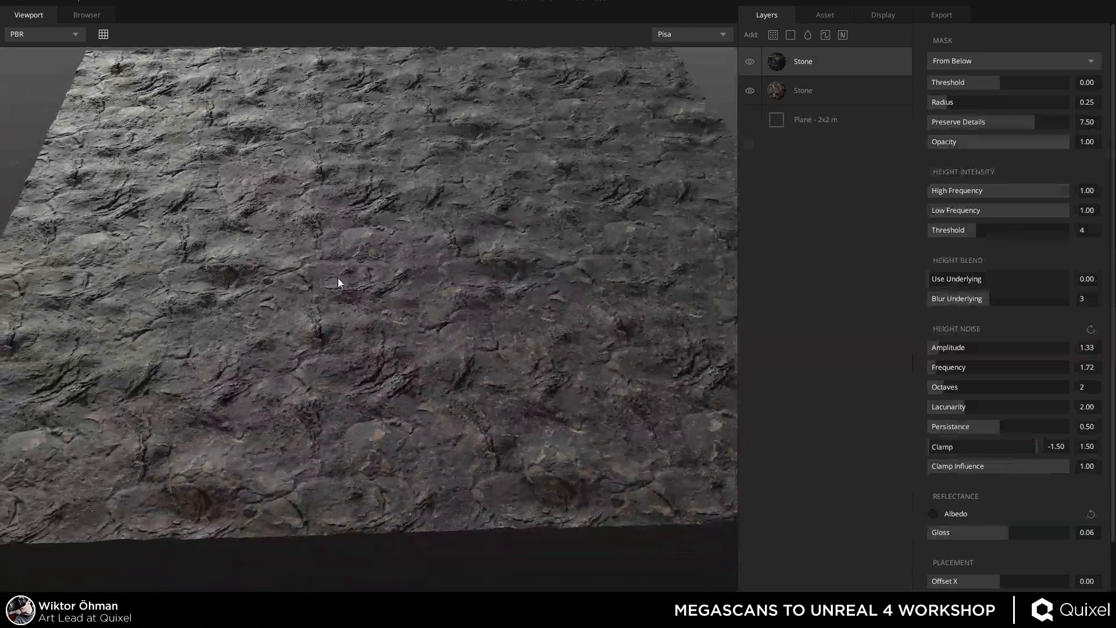
pyautogui.scroll(8, 337, 314)
pyautogui.moveTo(337, 354); pyautogui.dragTo(504, 266)
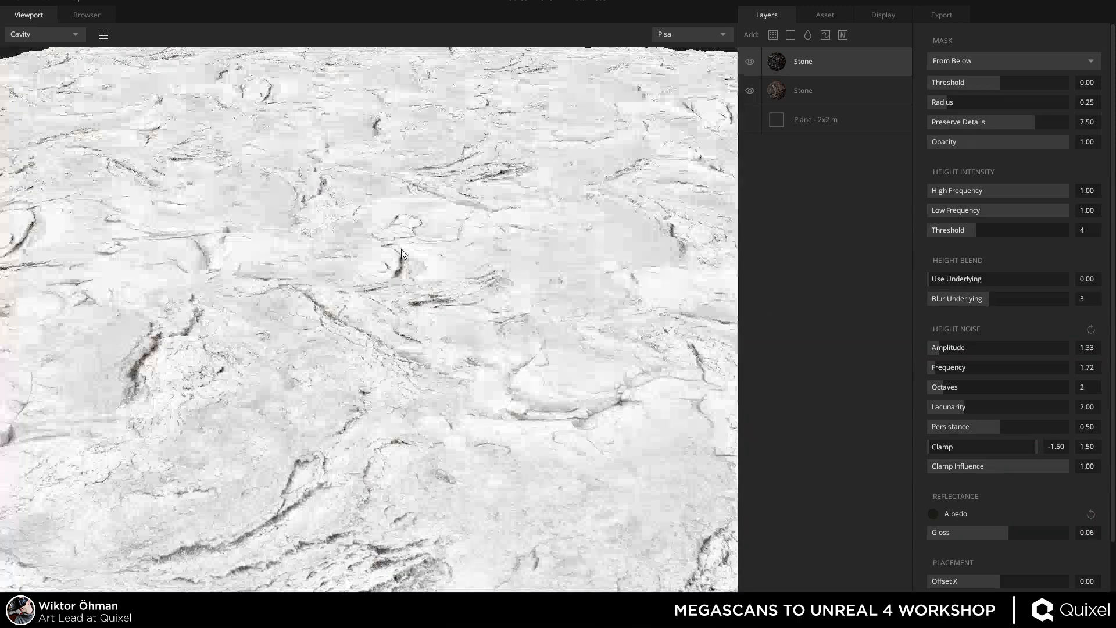
pyautogui.press('c')
pyautogui.press('c')
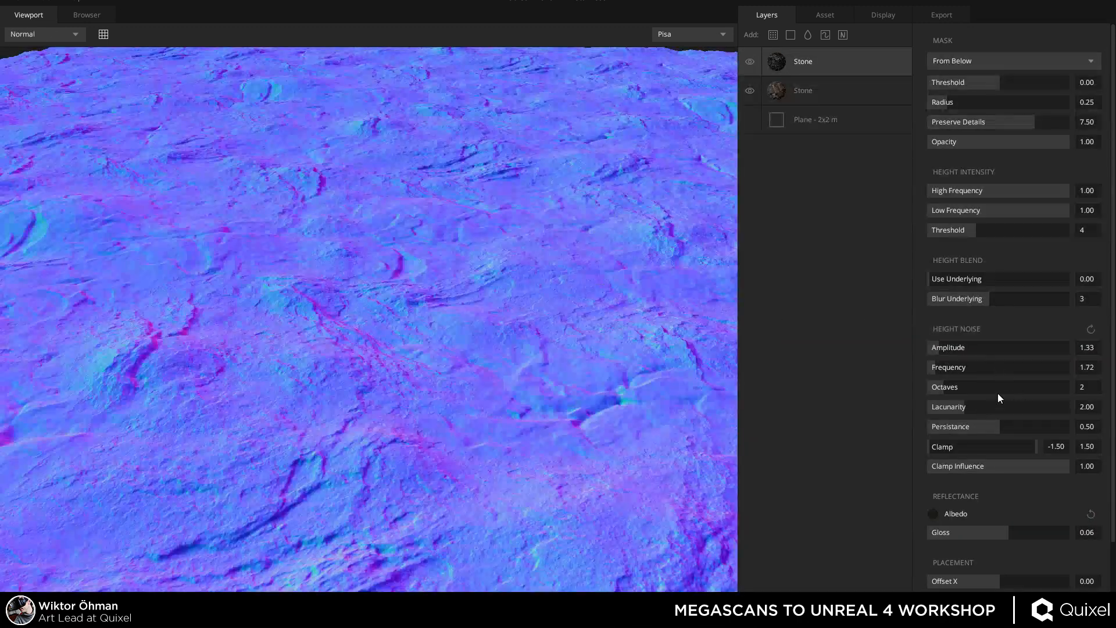
# Compare 11 octaves of height noise close up in the normal channel, then restore 2 octaves.
pyautogui.moveTo(964, 386); pyautogui.dragTo(1068, 387)
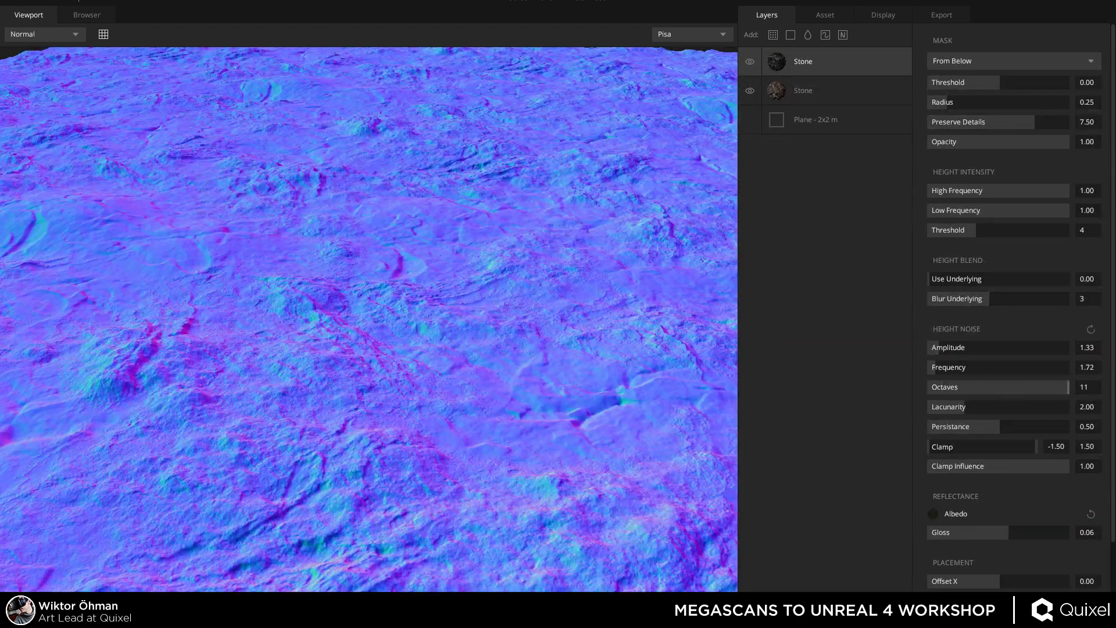
pyautogui.moveTo(951, 388); pyautogui.dragTo(1068, 386)
pyautogui.keyDown('alt'); pyautogui.moveTo(472, 313); pyautogui.dragTo(442, 361); pyautogui.keyUp('alt')
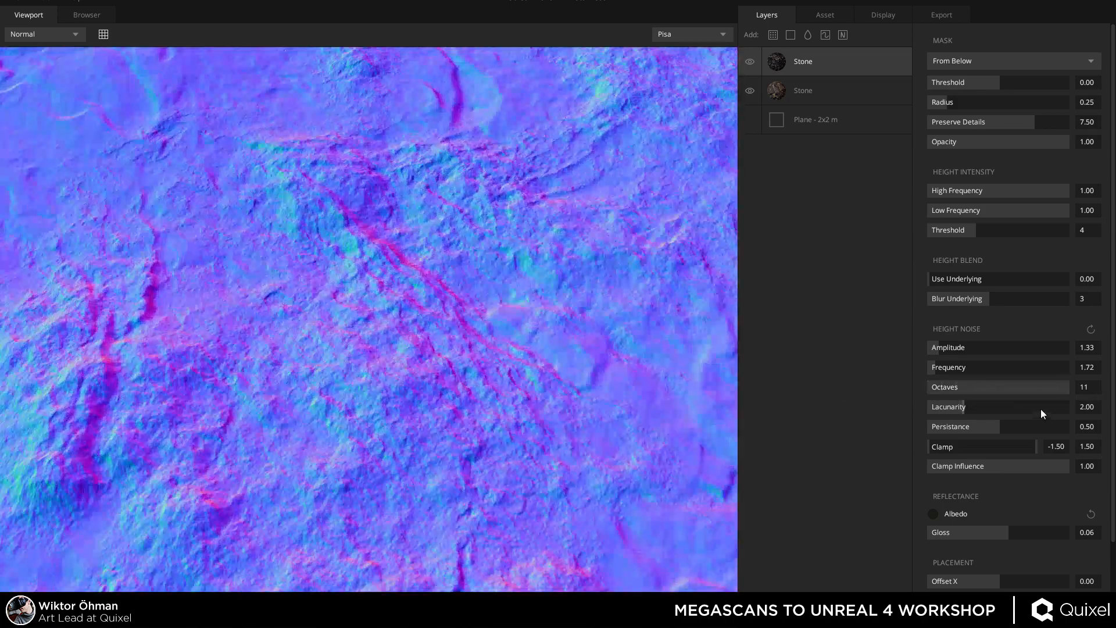
pyautogui.moveTo(1031, 387); pyautogui.dragTo(939, 382)
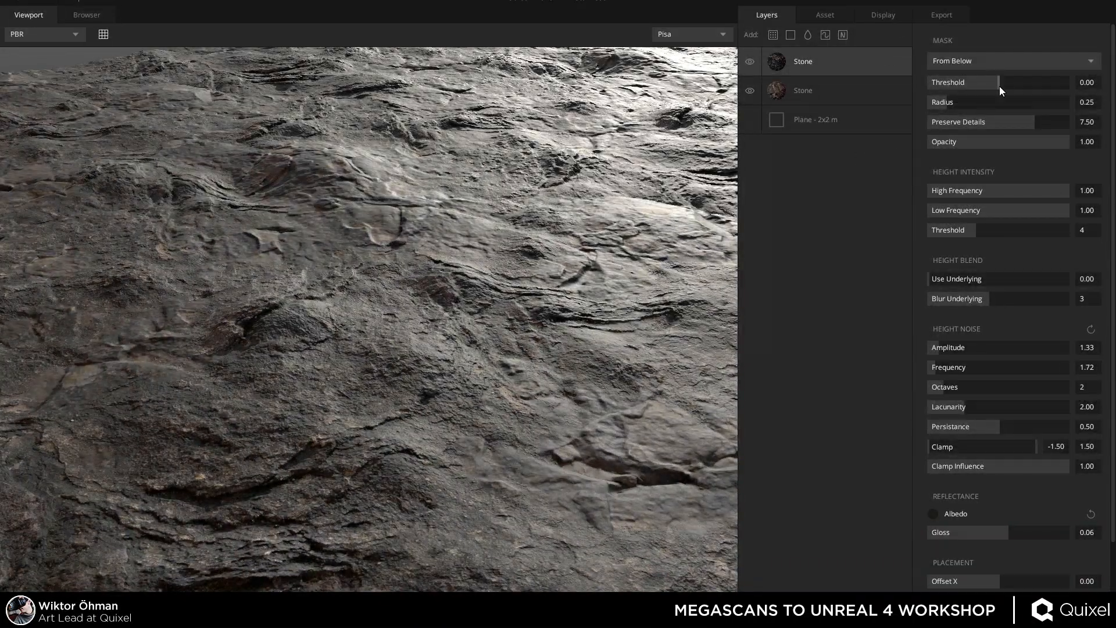
# View the blended rock in PBR from several angles and try a mask threshold of -0.24 on the top Stone layer.
pyautogui.moveTo(415, 188); pyautogui.dragTo(367, 236)
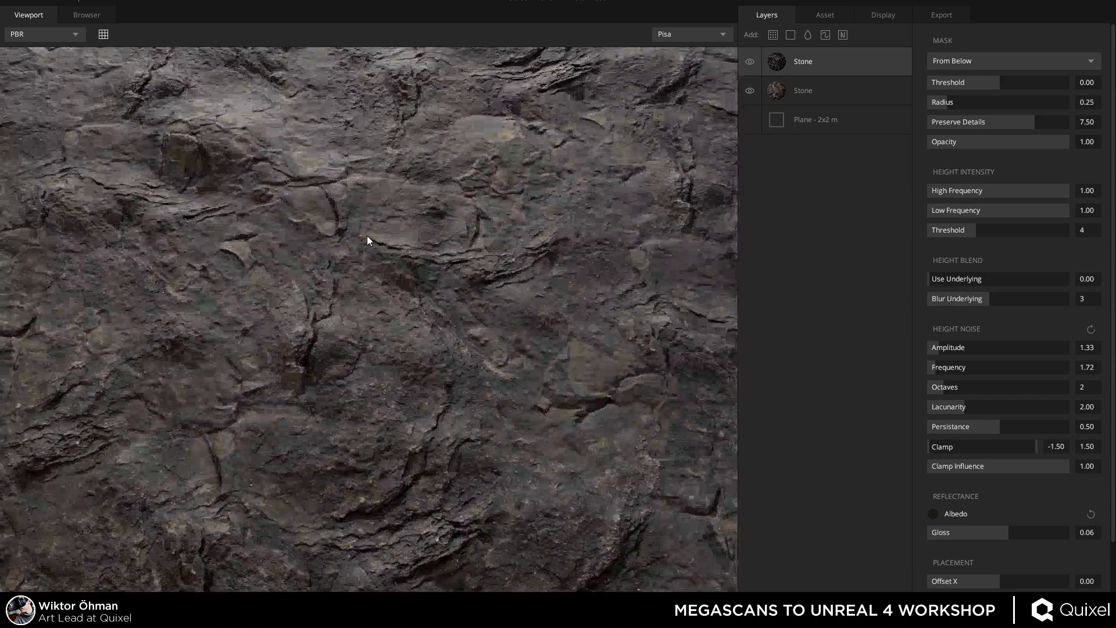
pyautogui.moveTo(368, 236); pyautogui.dragTo(277, 156, button='middle')
pyautogui.scroll(-3, 277, 158)
pyautogui.moveTo(348, 232); pyautogui.dragTo(355, 273)
pyautogui.scroll(3, 354, 274)
pyautogui.moveTo(989, 80)
pyautogui.mouseDown()
pyautogui.moveTo(941, 79)
pyautogui.moveTo(1023, 83)
pyautogui.moveTo(989, 74)
pyautogui.mouseUp()
pyautogui.moveTo(993, 80); pyautogui.dragTo(982, 80)
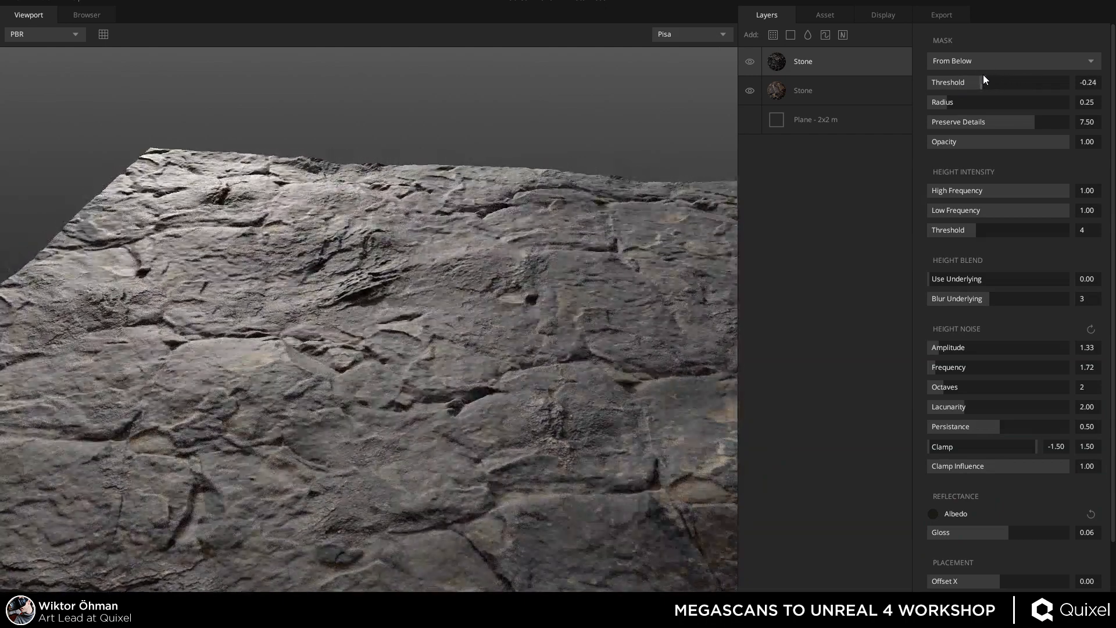
# Try a mask threshold of -0.05 and examine close up how the top Stone layer blends into the lower rock.
pyautogui.keyDown('alt'); pyautogui.moveTo(372, 215); pyautogui.dragTo(291, 253); pyautogui.keyUp('alt')
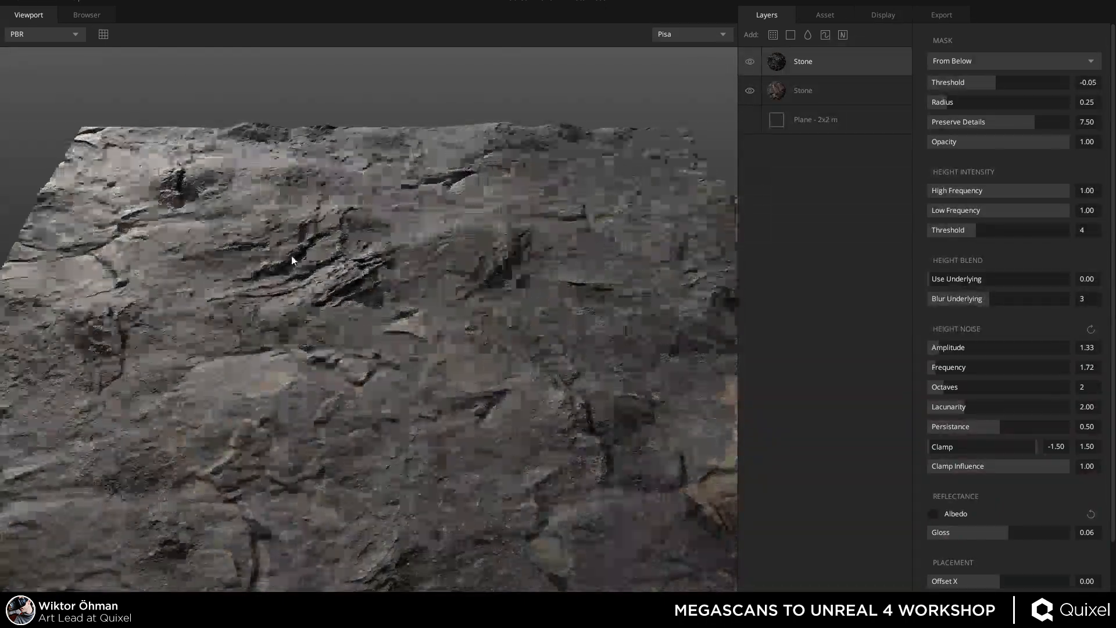
pyautogui.keyDown('alt'); pyautogui.moveTo(291, 253); pyautogui.dragTo(567, 426, button='right'); pyautogui.keyUp('alt')
pyautogui.keyDown('alt'); pyautogui.moveTo(567, 426); pyautogui.dragTo(202, 372); pyautogui.keyUp('alt')
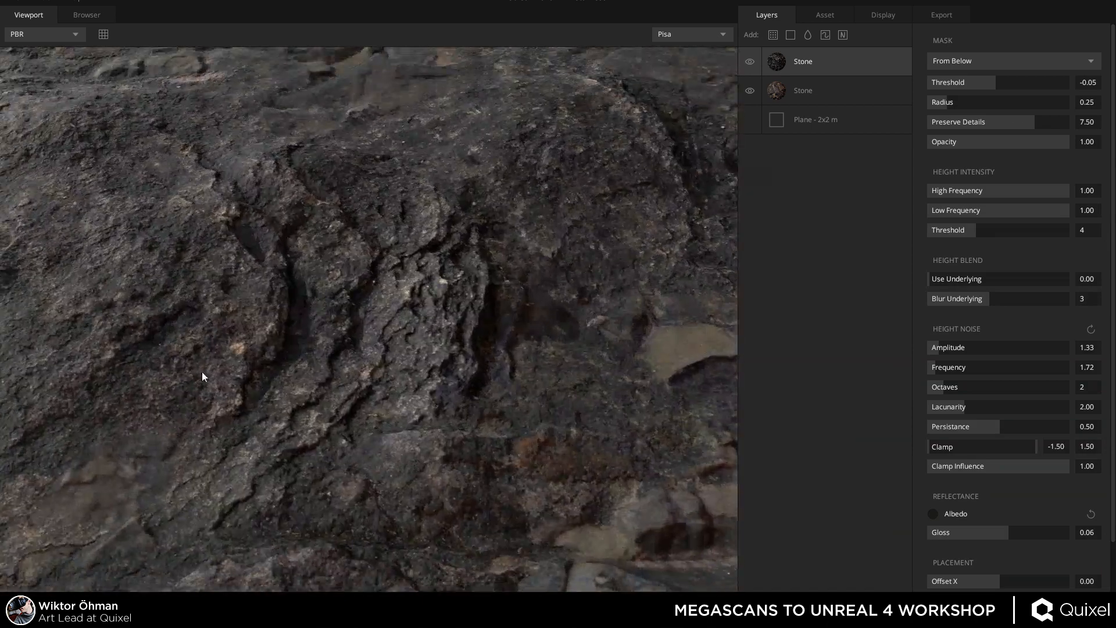
pyautogui.keyDown('alt'); pyautogui.moveTo(243, 227); pyautogui.dragTo(291, 299); pyautogui.keyUp('alt')
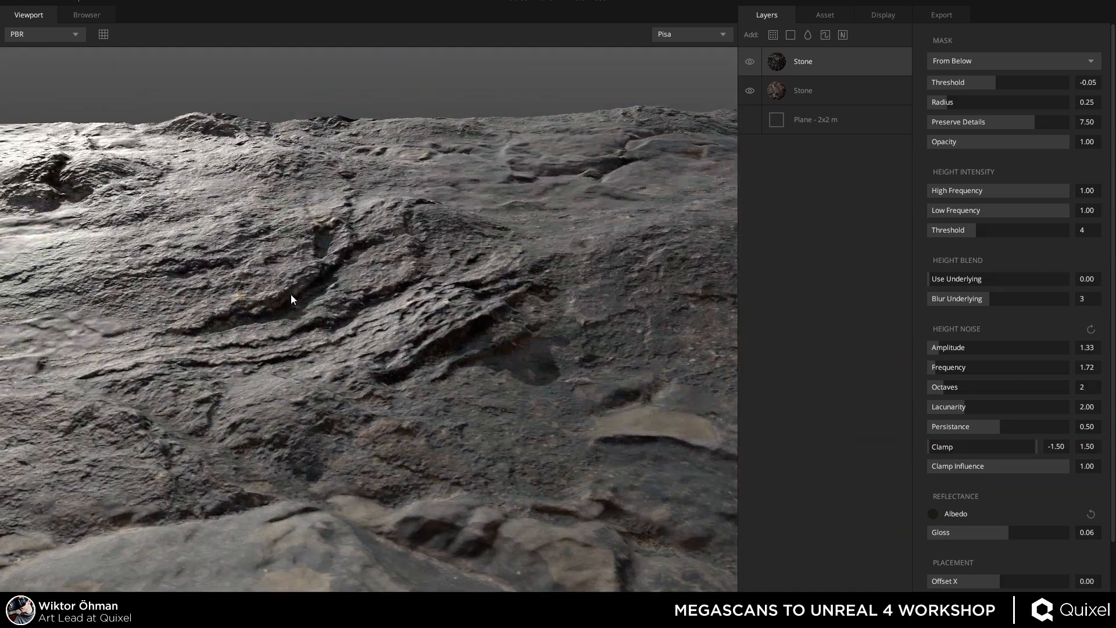
pyautogui.keyDown('alt'); pyautogui.moveTo(433, 200); pyautogui.dragTo(538, 271); pyautogui.keyUp('alt')
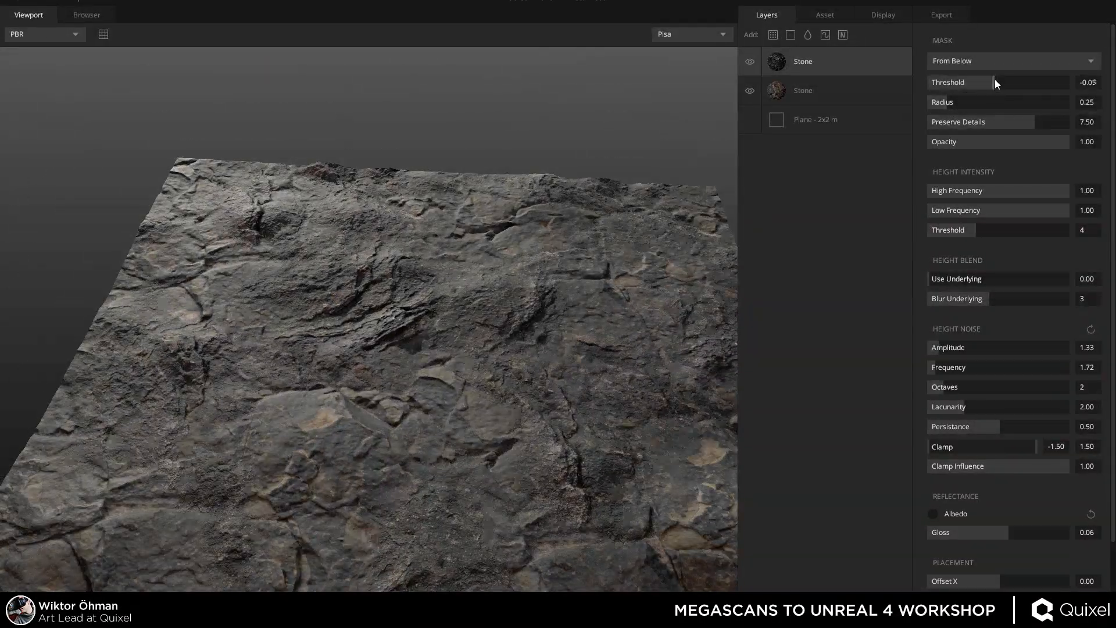
pyautogui.moveTo(995, 81)
pyautogui.mouseDown()
pyautogui.moveTo(962, 80)
pyautogui.moveTo(1009, 71)
pyautogui.moveTo(995, 68)
pyautogui.mouseUp()
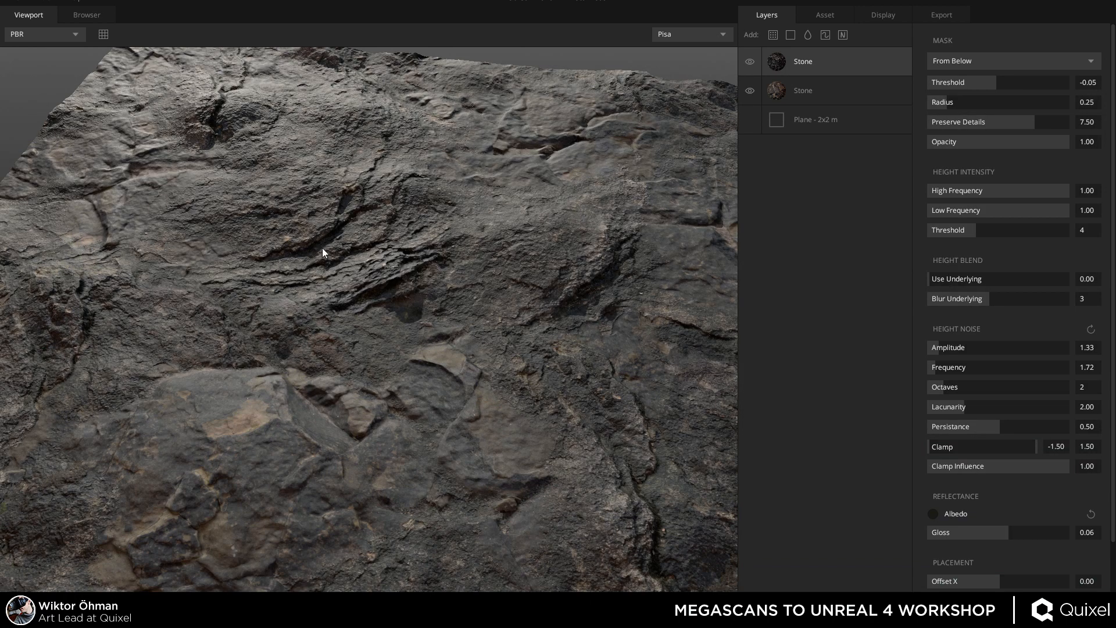
# Try a mask radius of 0.00 with a threshold of -0.23 and inspect the blend edges close up.
pyautogui.moveTo(957, 101); pyautogui.dragTo(417, 95)
pyautogui.moveTo(396, 336); pyautogui.dragTo(169, 281)
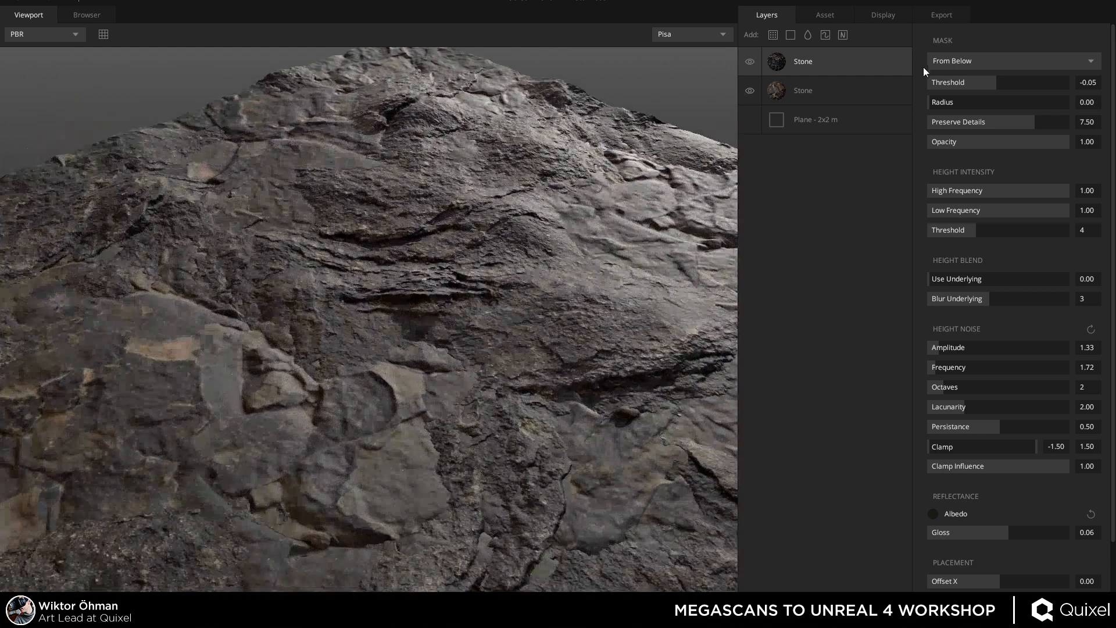
pyautogui.moveTo(974, 82)
pyautogui.mouseDown()
pyautogui.moveTo(964, 85)
pyautogui.moveTo(982, 82)
pyautogui.mouseUp()
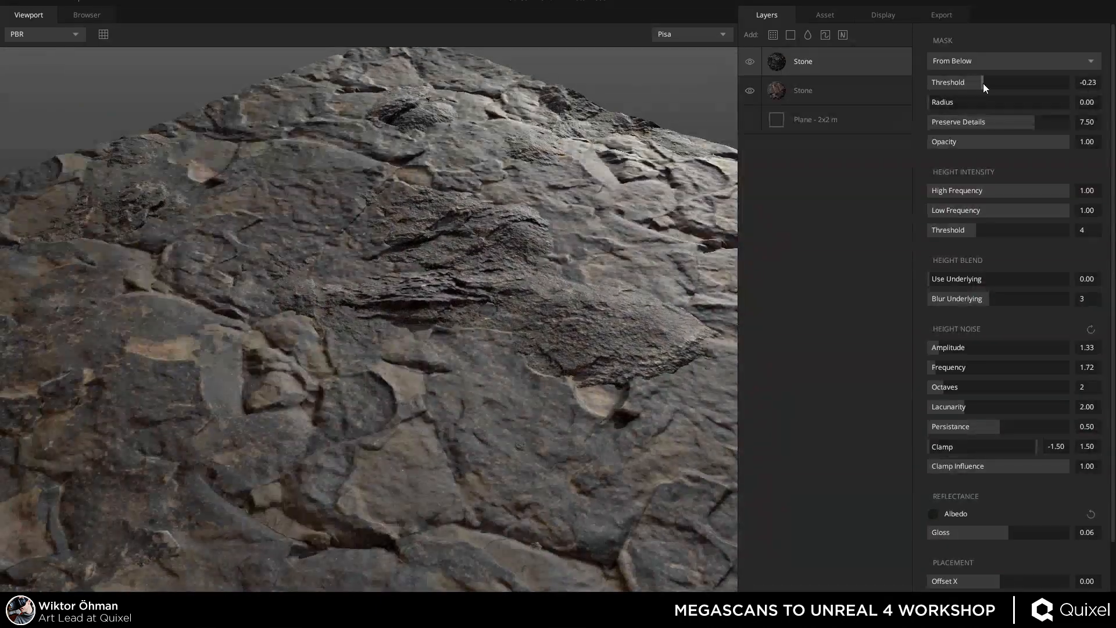
pyautogui.moveTo(455, 329); pyautogui.dragTo(361, 280, button='right')
pyautogui.moveTo(360, 280); pyautogui.dragTo(330, 316)
pyautogui.moveTo(330, 316); pyautogui.dragTo(609, 252, button='right')
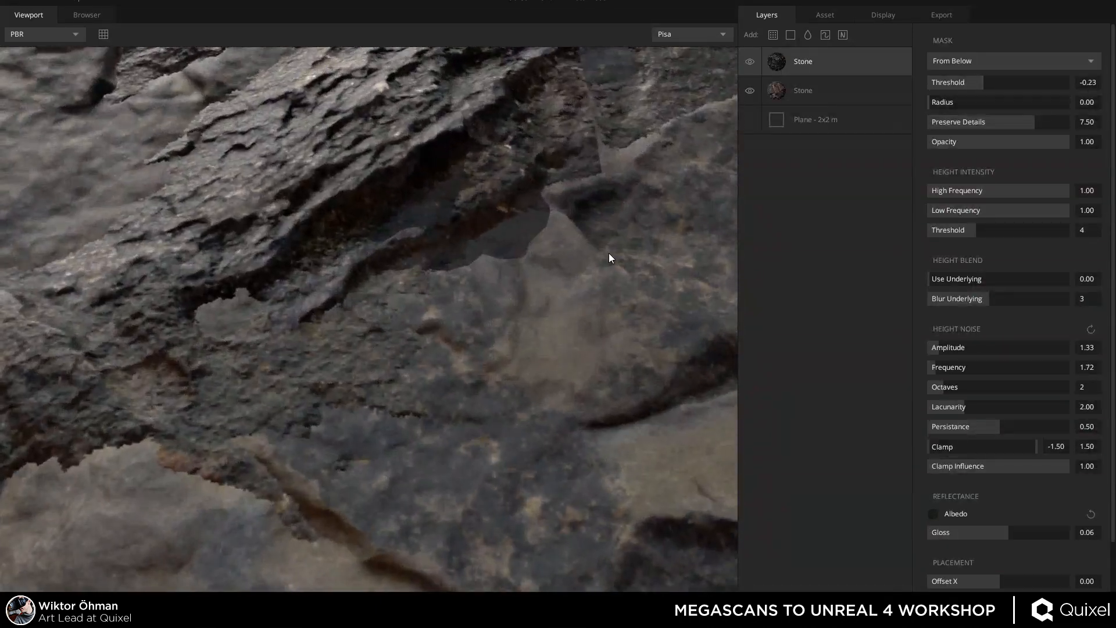
# Try softer mask edges with a threshold of -0.24 and radii of 0.47 and 1.13, comparing the blend.
pyautogui.moveTo(963, 86)
pyautogui.mouseDown()
pyautogui.moveTo(982, 80)
pyautogui.moveTo(940, 100)
pyautogui.moveTo(962, 99)
pyautogui.mouseUp()
pyautogui.moveTo(419, 337); pyautogui.dragTo(314, 395, button='right')
pyautogui.moveTo(479, 260); pyautogui.dragTo(589, 166, button='middle')
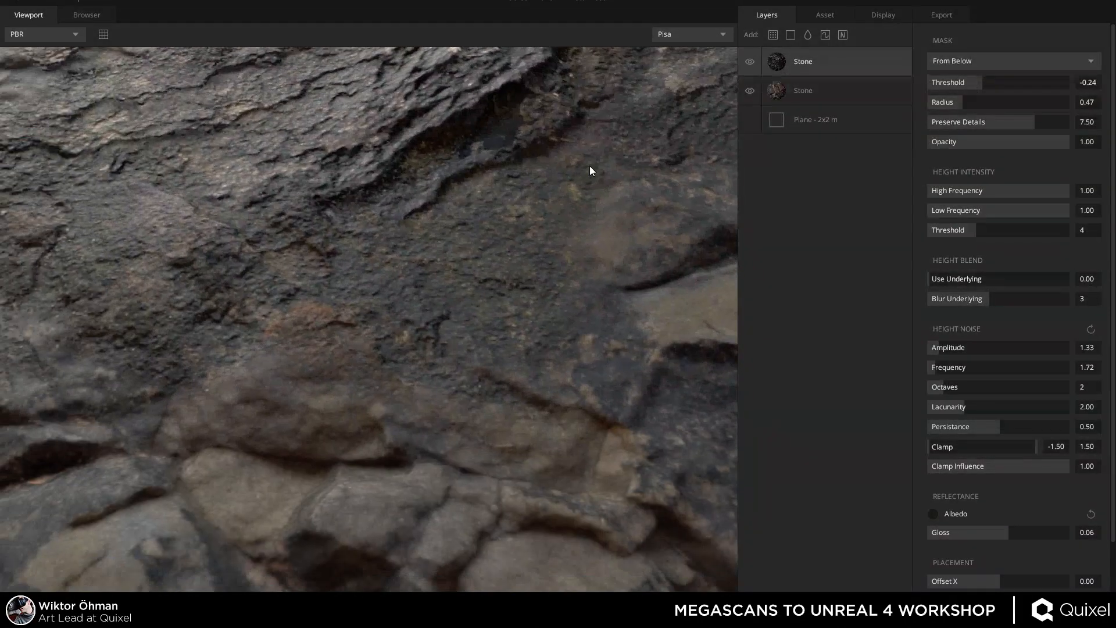
pyautogui.moveTo(982, 103)
pyautogui.mouseDown()
pyautogui.moveTo(1058, 100)
pyautogui.moveTo(1005, 101)
pyautogui.mouseUp()
pyautogui.moveTo(312, 405); pyautogui.dragTo(523, 314, button='right')
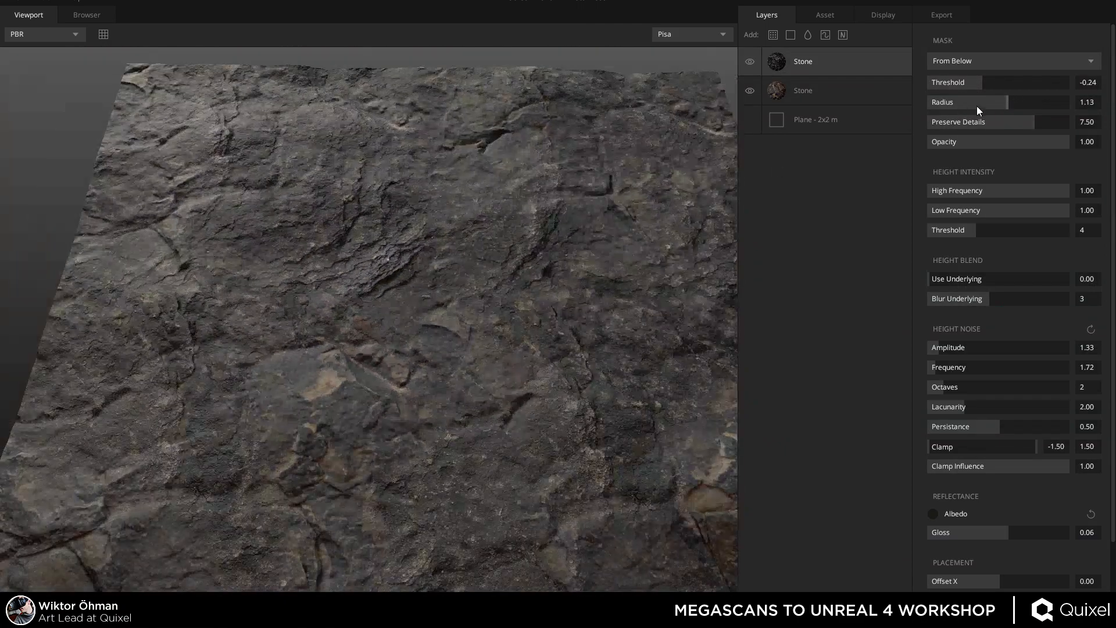
# Set the top Stone layer's mask radius to 1.00 and threshold to -0.26, checking the blend from several angles.
pyautogui.moveTo(1011, 105); pyautogui.dragTo(996, 100)
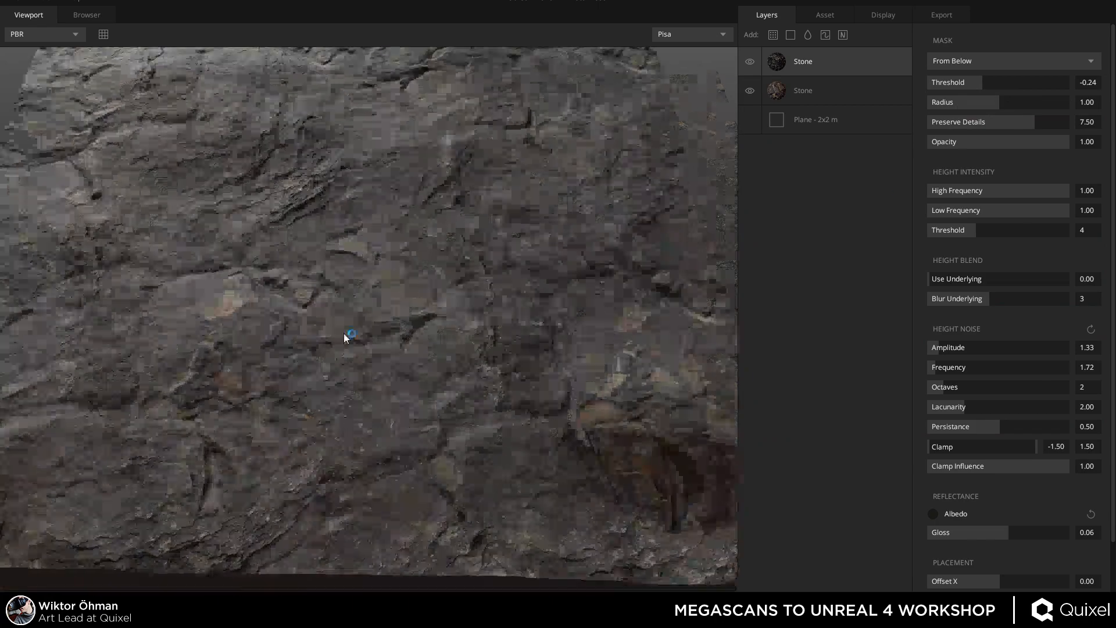
pyautogui.moveTo(344, 333); pyautogui.dragTo(404, 267)
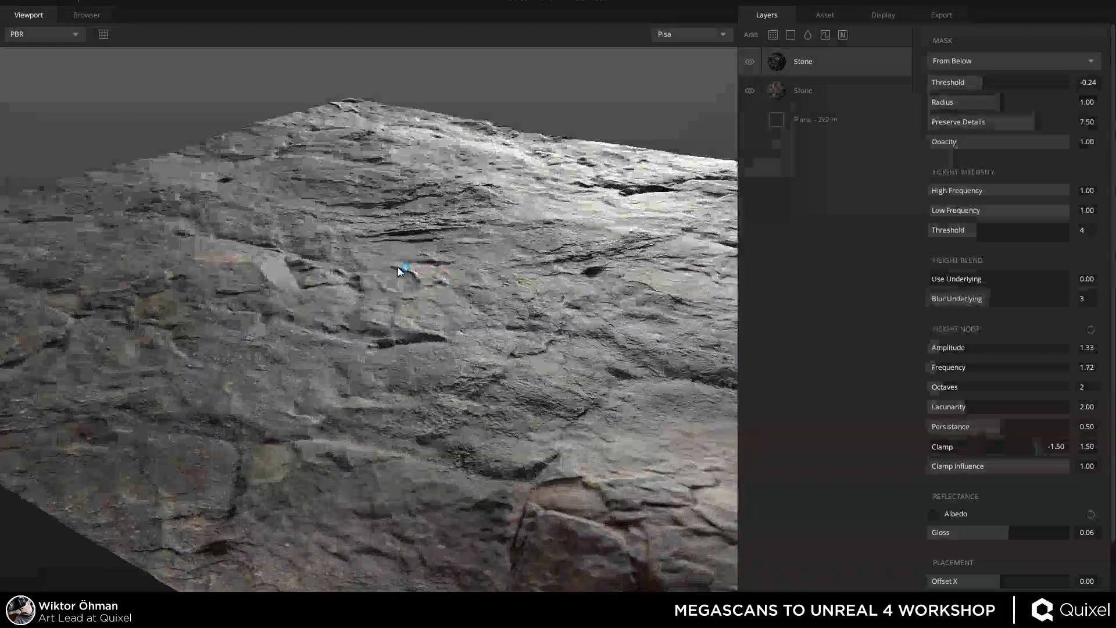
pyautogui.moveTo(974, 84); pyautogui.dragTo(978, 81)
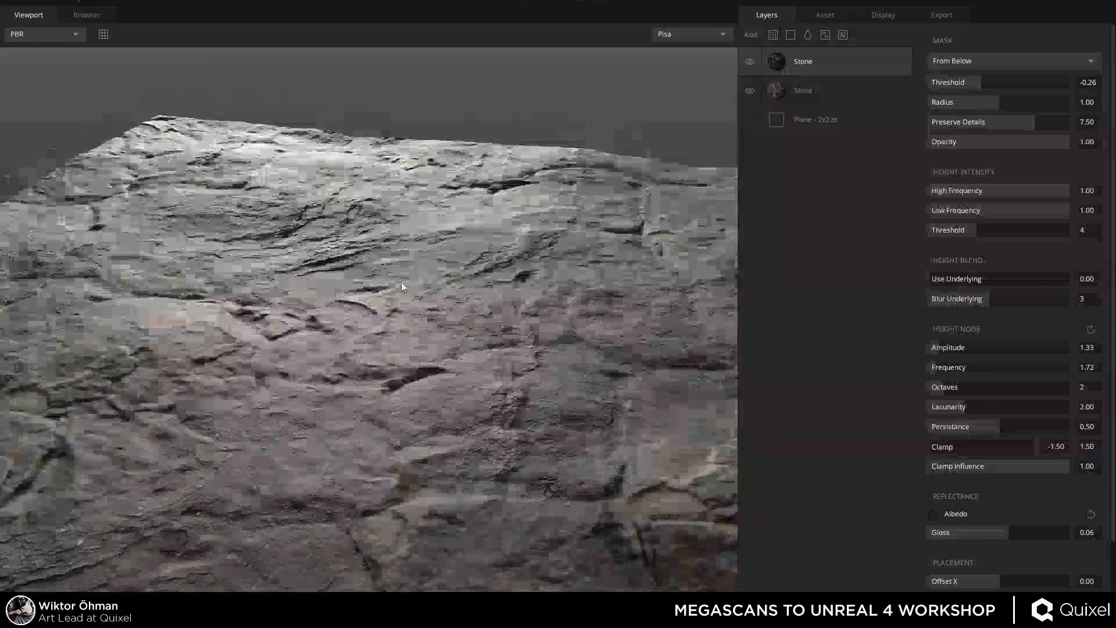
pyautogui.moveTo(401, 282); pyautogui.dragTo(462, 294)
pyautogui.moveTo(462, 294); pyautogui.dragTo(511, 404, button='right')
pyautogui.moveTo(511, 404); pyautogui.dragTo(389, 305)
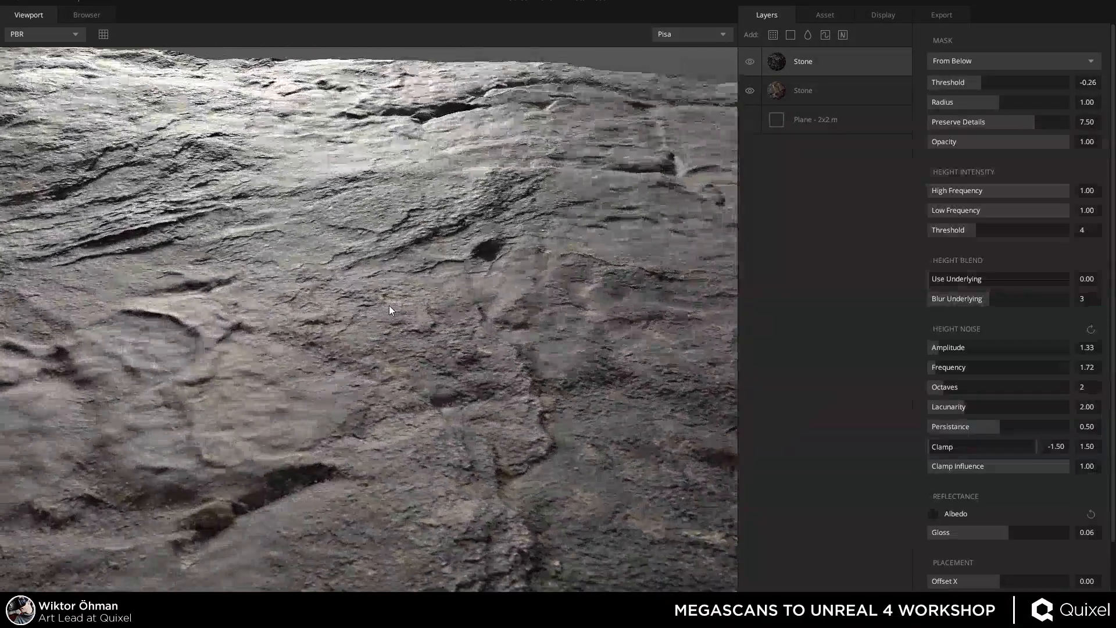
pyautogui.moveTo(526, 254); pyautogui.dragTo(445, 301)
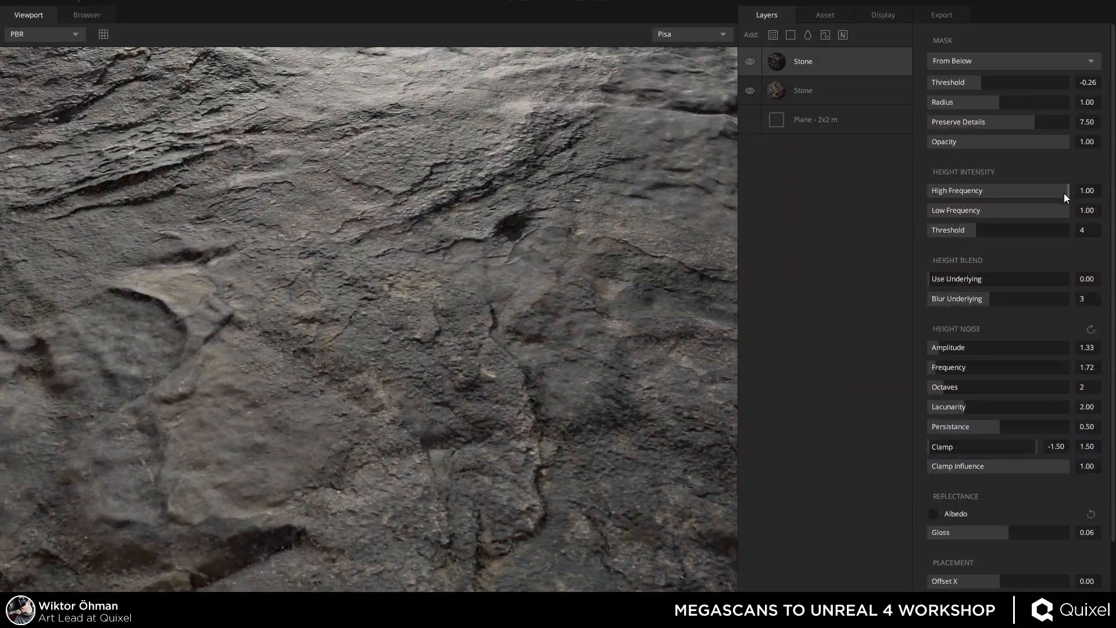
# Set the top Stone layer's high-frequency height intensity to 0.28 and darken its albedo to hex 1F1E1D.
pyautogui.moveTo(1064, 192); pyautogui.dragTo(967, 179)
pyautogui.moveTo(326, 281); pyautogui.dragTo(727, 115)
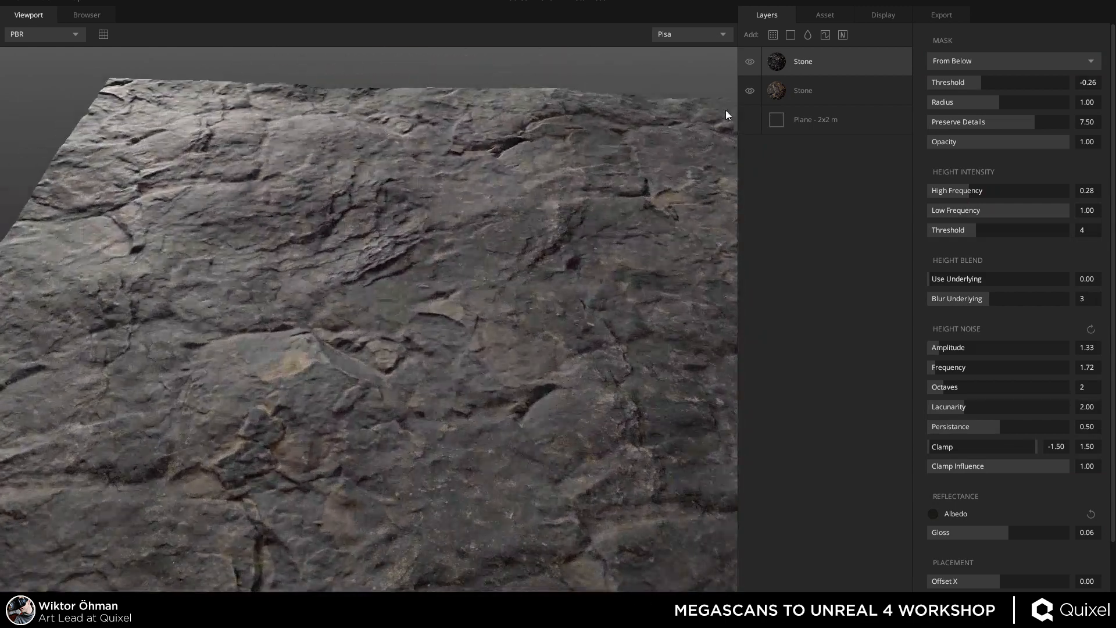
pyautogui.click(932, 514)
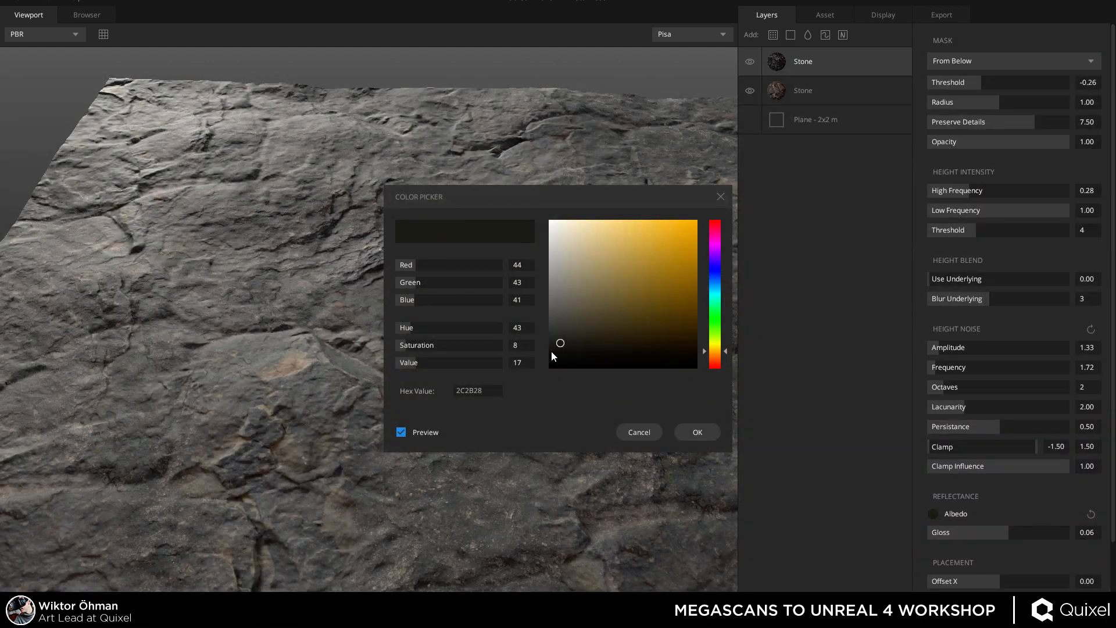
pyautogui.moveTo(553, 353); pyautogui.dragTo(557, 352)
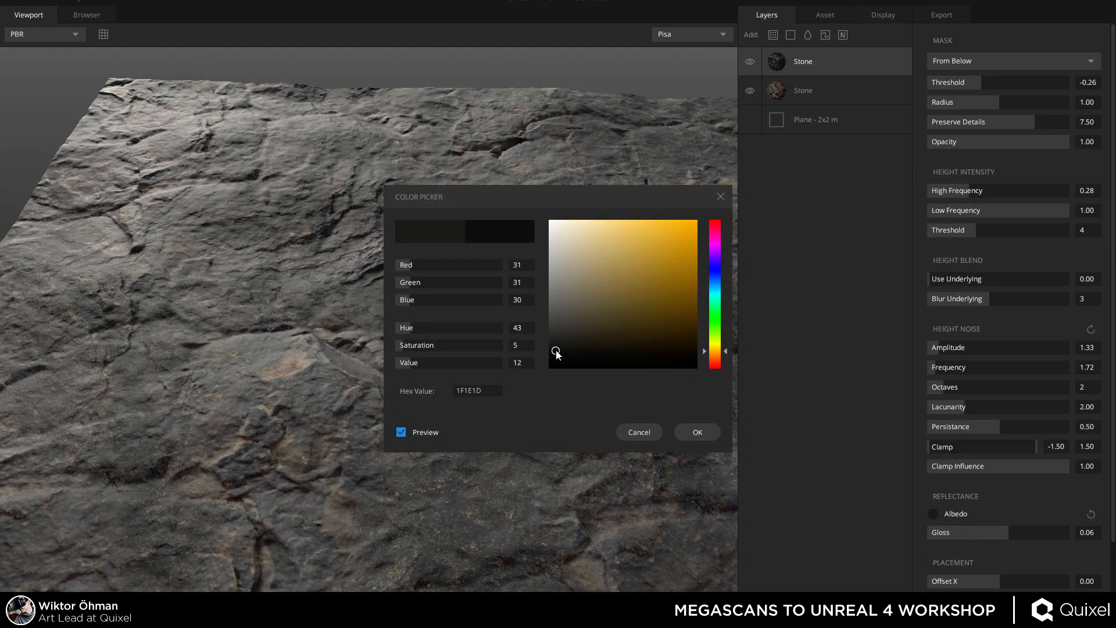
pyautogui.click(698, 431)
# Darken the lower Stone layer's albedo to a neutral, unsaturated dark grey.
pyautogui.click(825, 83)
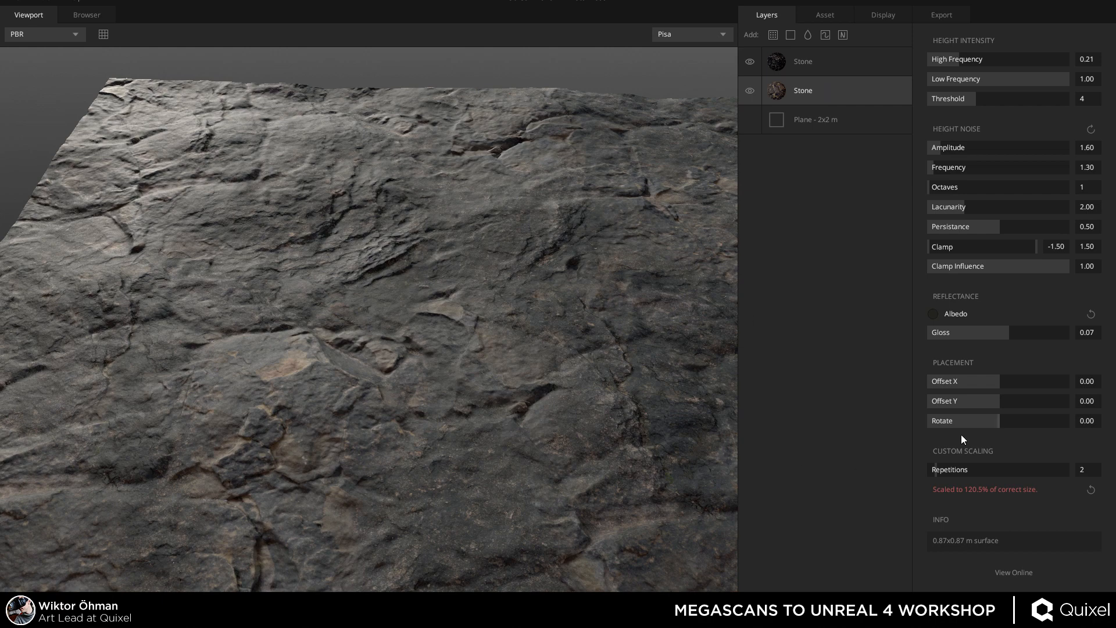
pyautogui.click(933, 313)
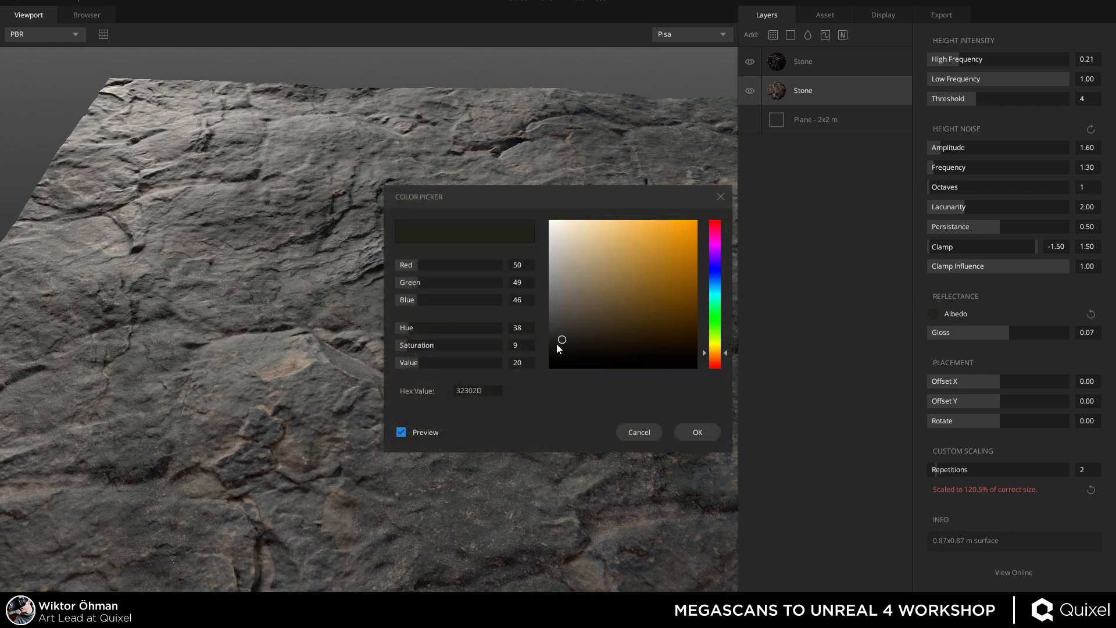
pyautogui.moveTo(556, 344); pyautogui.dragTo(548, 346)
pyautogui.click(698, 432)
pyautogui.moveTo(361, 270)
pyautogui.mouseDown()
pyautogui.moveTo(339, 186)
pyautogui.moveTo(466, 211)
pyautogui.moveTo(303, 308)
pyautogui.moveTo(411, 309)
pyautogui.moveTo(304, 249)
pyautogui.moveTo(535, 237)
pyautogui.moveTo(441, 193)
pyautogui.moveTo(500, 169)
pyautogui.moveTo(588, 164)
pyautogui.moveTo(349, 172)
pyautogui.moveTo(420, 211)
pyautogui.moveTo(349, 267)
pyautogui.moveTo(400, 275)
pyautogui.moveTo(405, 256)
pyautogui.moveTo(389, 353)
pyautogui.moveTo(364, 272)
pyautogui.mouseUp()
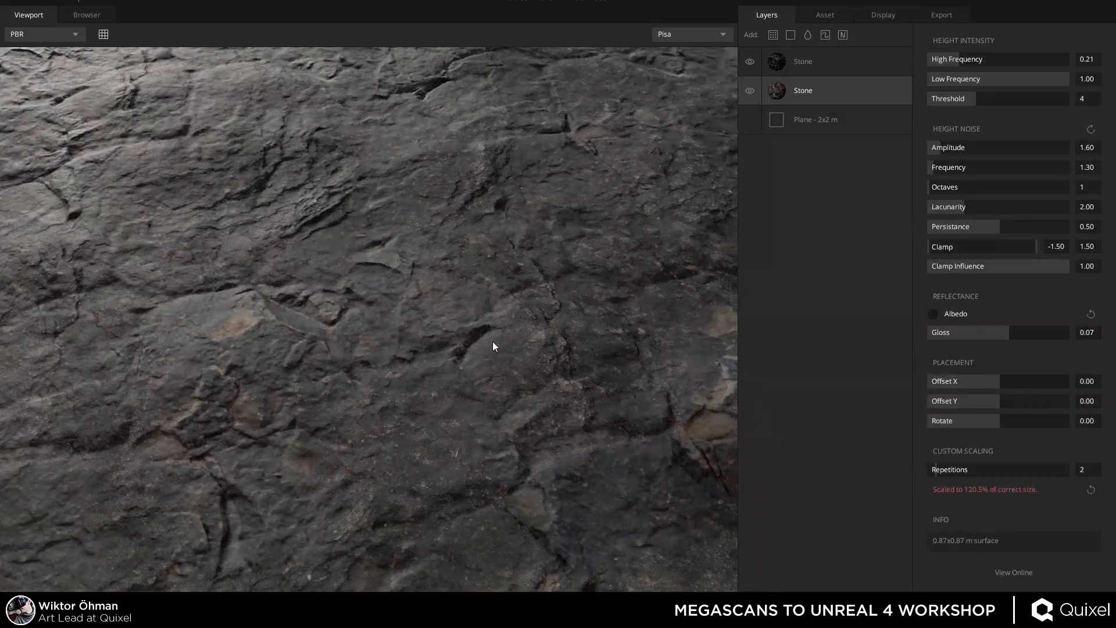
# Try a height noise frequency of 3.32 on the lower Stone layer and restore it to 1.30.
pyautogui.moveTo(493, 340); pyautogui.dragTo(397, 243)
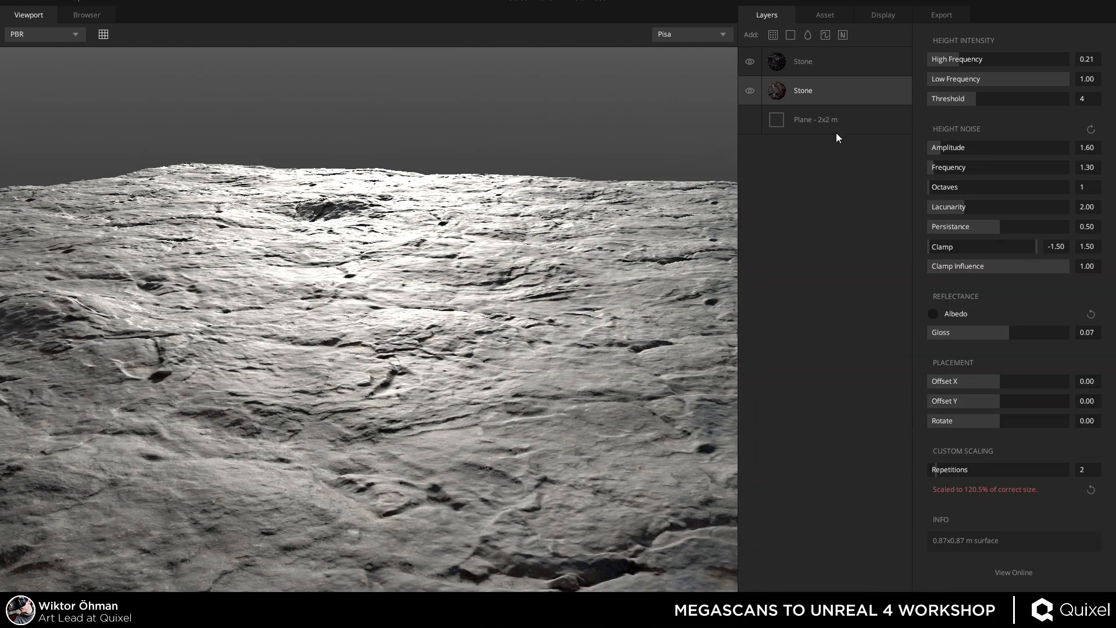
pyautogui.moveTo(317, 252); pyautogui.dragTo(349, 254)
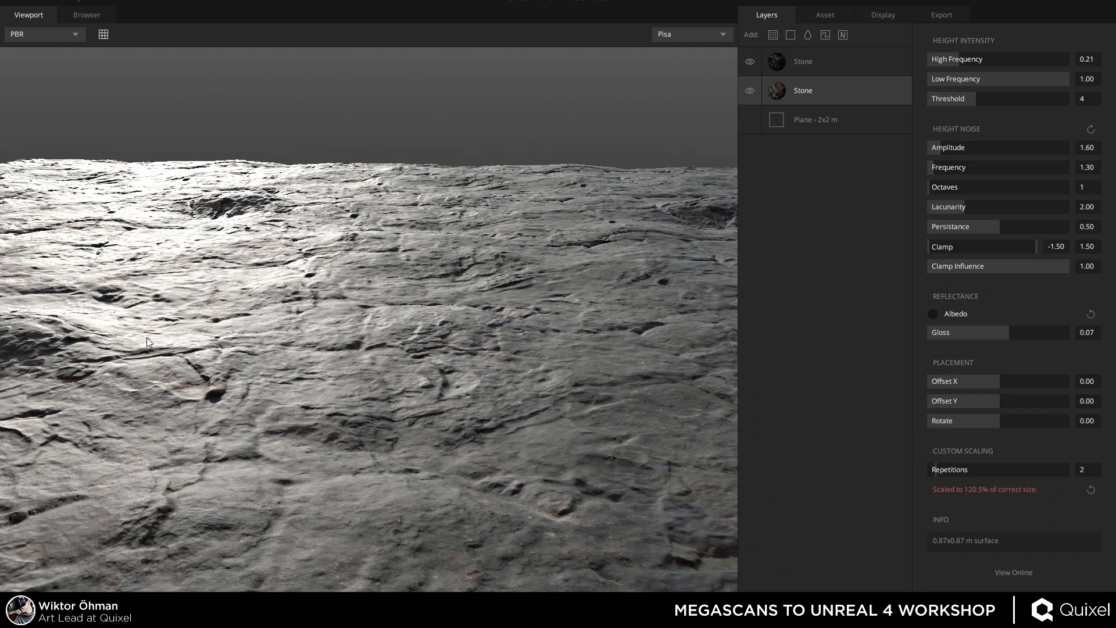
pyautogui.scroll(-5, 239, 207)
pyautogui.scroll(5, 452, 183)
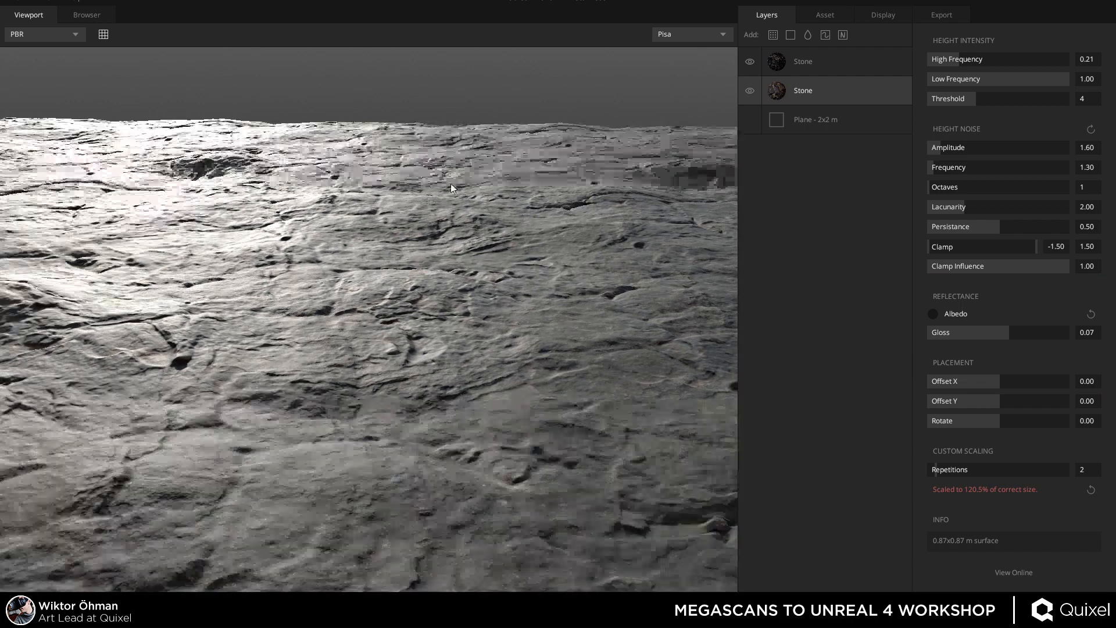
pyautogui.moveTo(451, 183); pyautogui.dragTo(645, 175)
pyautogui.moveTo(943, 162)
pyautogui.mouseDown()
pyautogui.moveTo(965, 164)
pyautogui.moveTo(942, 162)
pyautogui.mouseUp()
pyautogui.moveTo(489, 209); pyautogui.dragTo(471, 300)
pyautogui.scroll(-5, 470, 301)
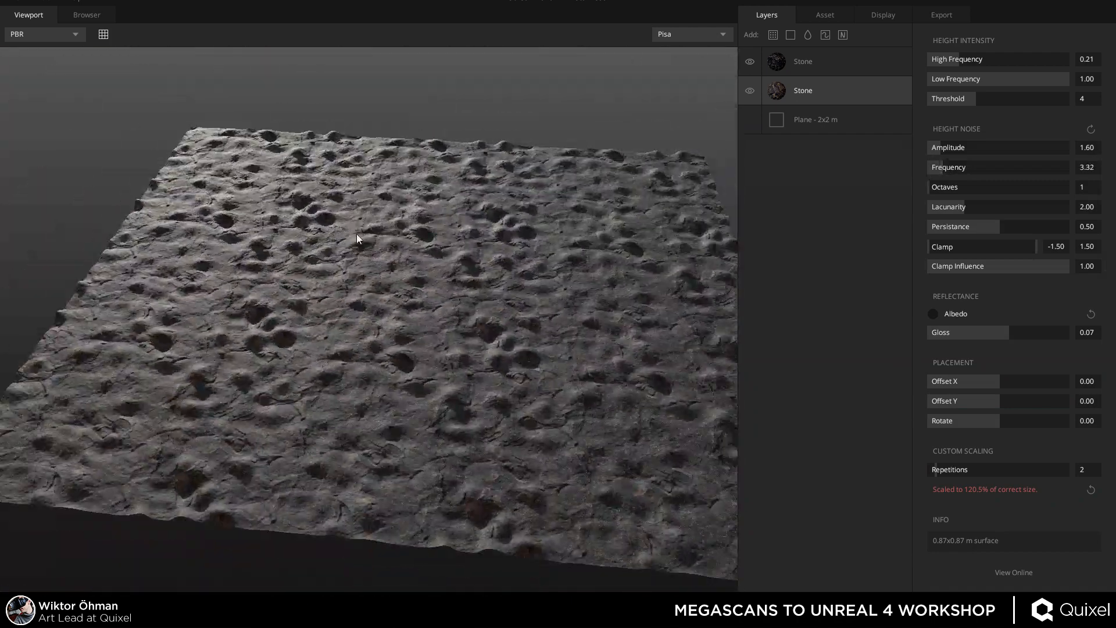
pyautogui.moveTo(357, 234); pyautogui.dragTo(393, 221)
pyautogui.click(1090, 166)
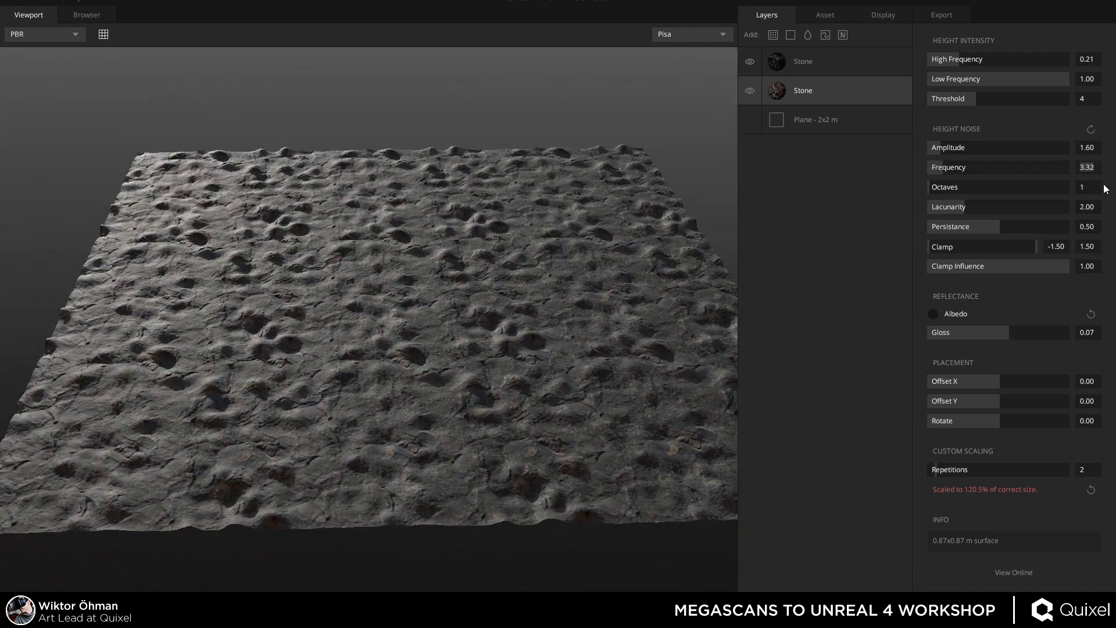
pyautogui.write('1.3')
pyautogui.press('Return')
# Examine the darkened, blended rock surface close up, from low angles and from above.
pyautogui.scroll(2, 522, 489)
pyautogui.scroll(3, 522, 488)
pyautogui.moveTo(521, 488); pyautogui.dragTo(418, 326)
pyautogui.moveTo(588, 312); pyautogui.dragTo(392, 277)
pyautogui.scroll(-5, 392, 278)
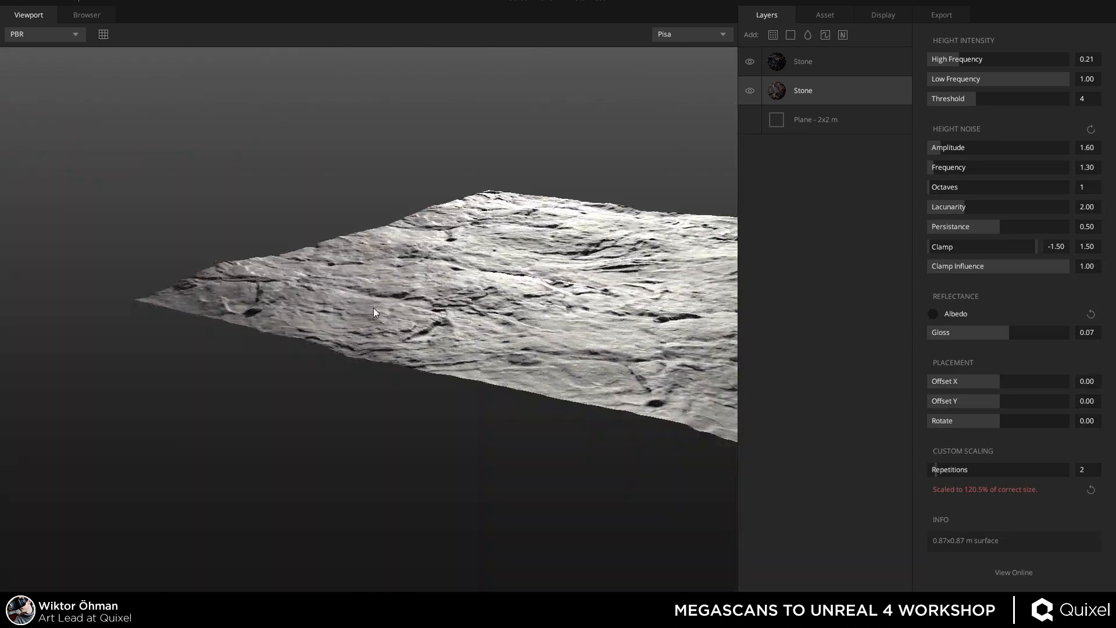
pyautogui.moveTo(373, 308); pyautogui.dragTo(243, 305, button='middle')
pyautogui.moveTo(242, 304); pyautogui.dragTo(414, 416)
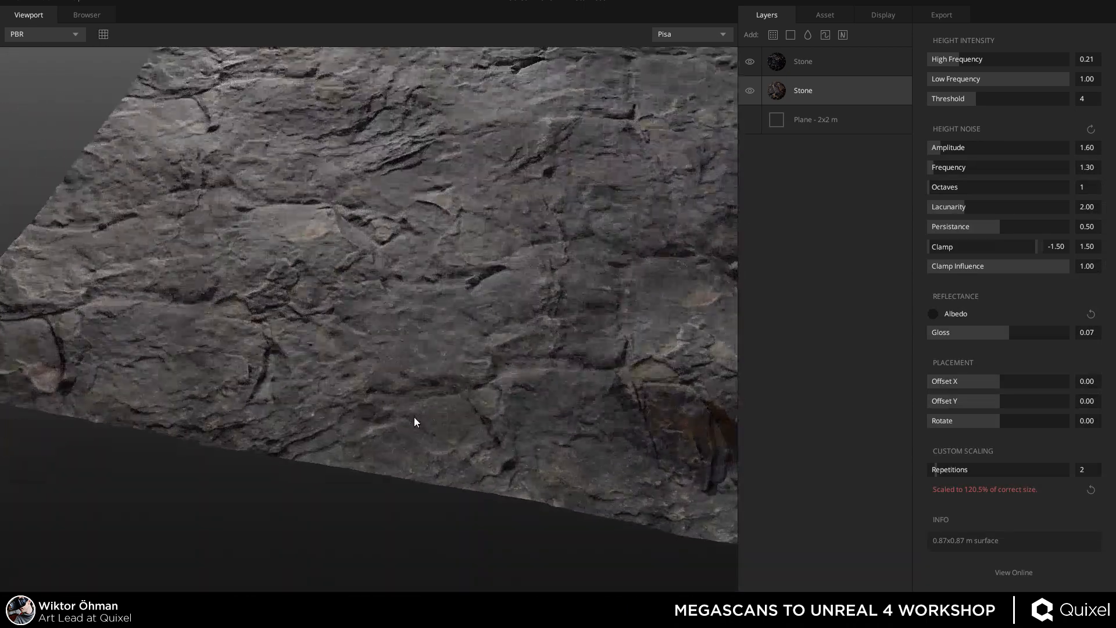
pyautogui.scroll(2, 322, 370)
pyautogui.moveTo(322, 369); pyautogui.dragTo(341, 289)
pyautogui.scroll(-5, 307, 278)
pyautogui.scroll(3, 306, 274)
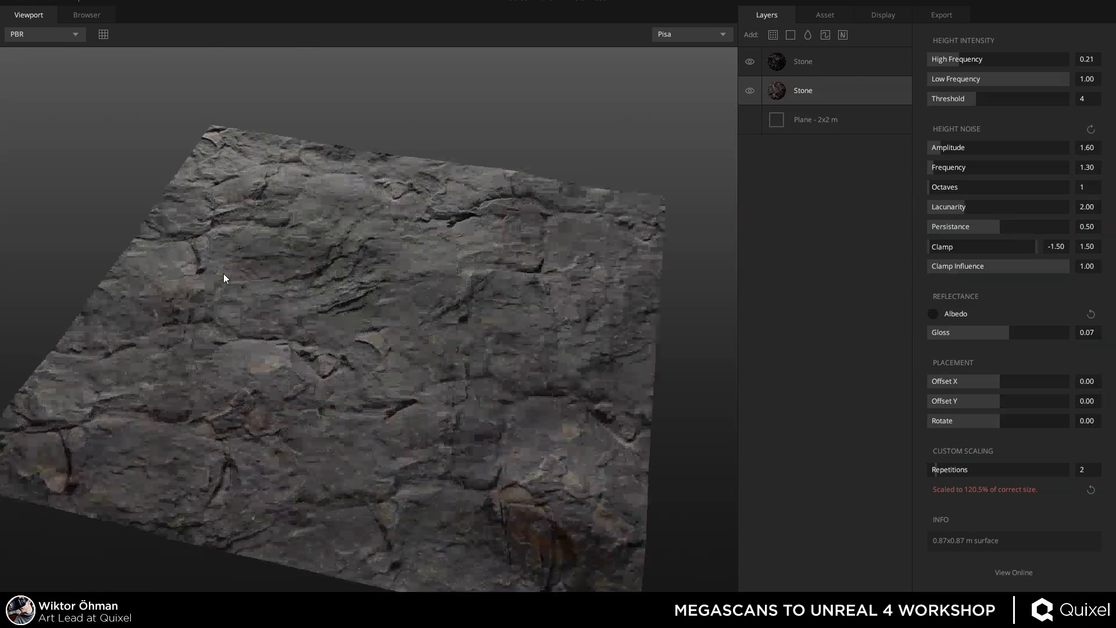
pyautogui.moveTo(223, 274); pyautogui.dragTo(322, 326)
pyautogui.moveTo(323, 327); pyautogui.dragTo(426, 285, button='middle')
pyautogui.moveTo(427, 288); pyautogui.dragTo(487, 336)
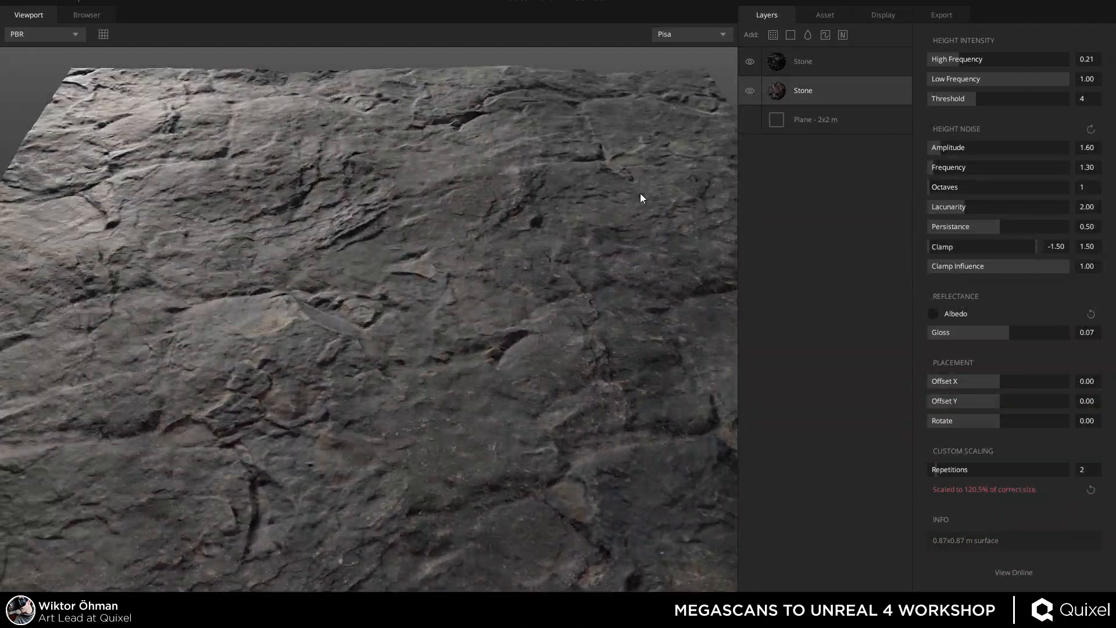
pyautogui.moveTo(389, 320); pyautogui.dragTo(406, 209)
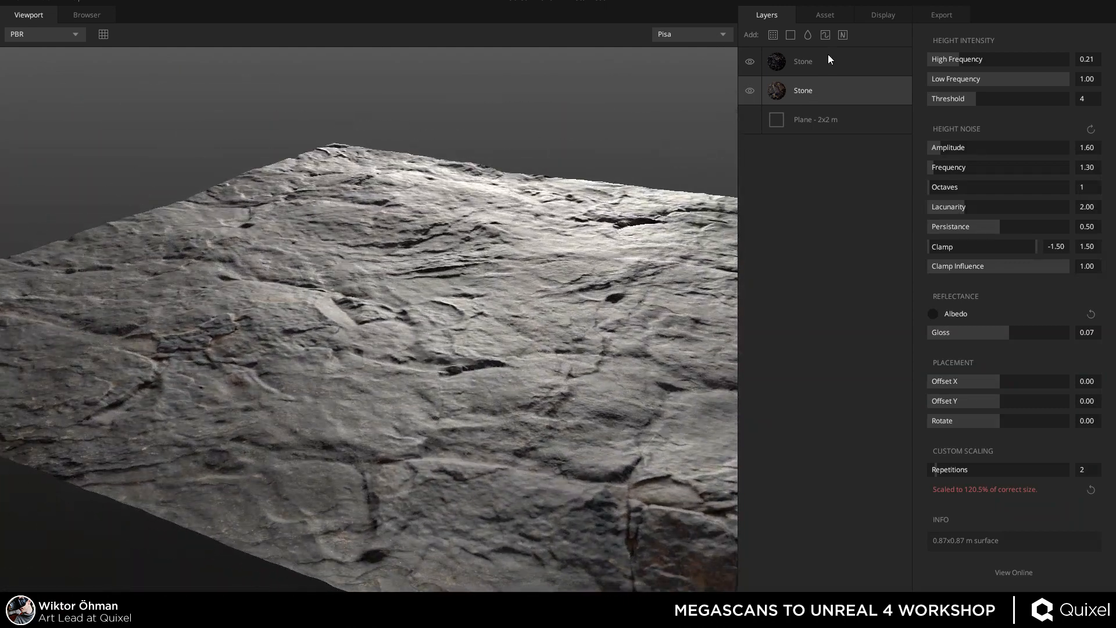
# Browse the Soil surfaces in the library and add the rough Soil Clay scan as a layer above the top Stone.
pyautogui.click(828, 55)
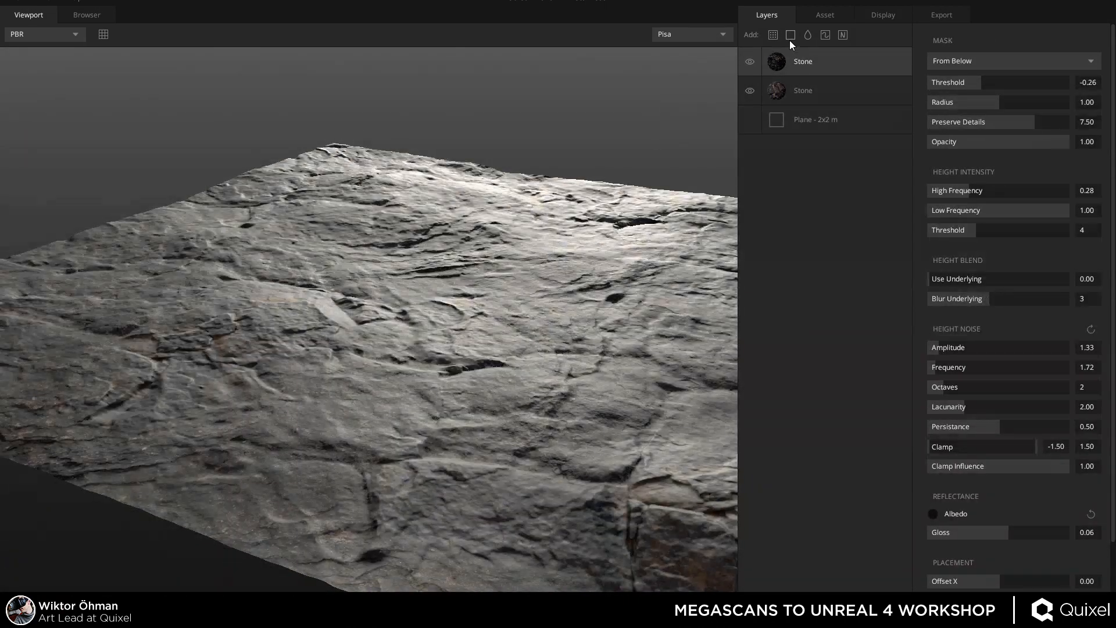
pyautogui.click(772, 35)
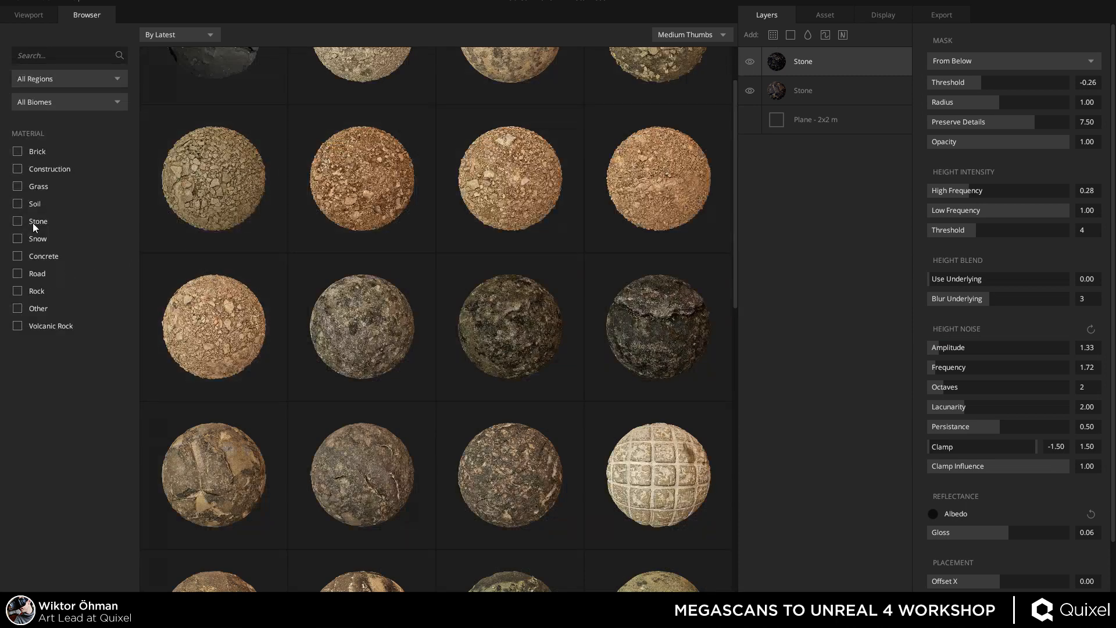
pyautogui.click(18, 202)
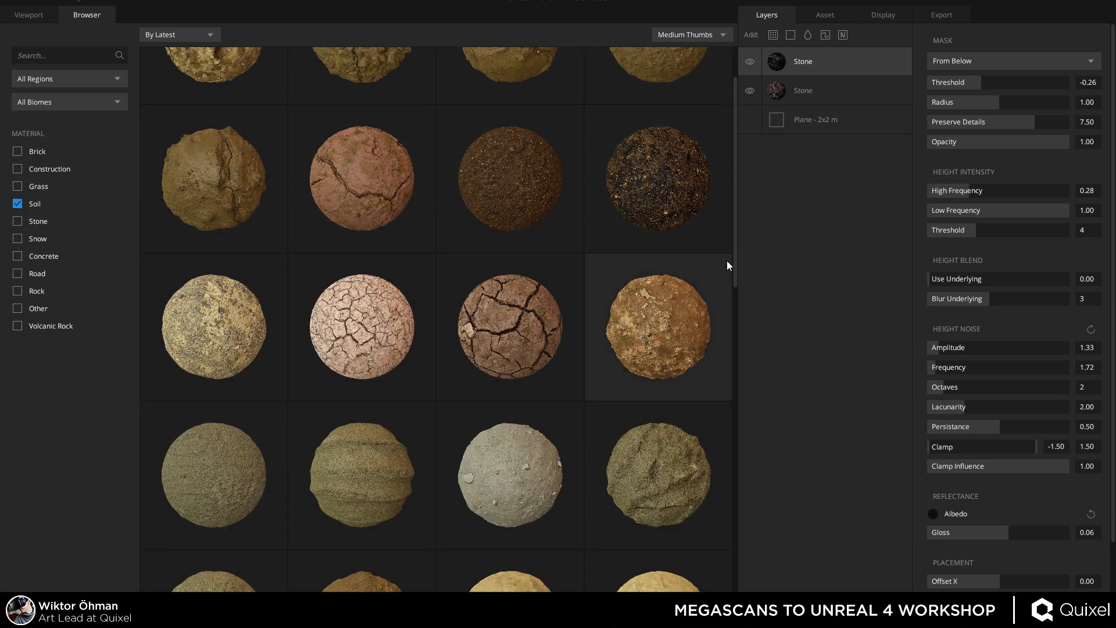
pyautogui.scroll(2, 737, 250)
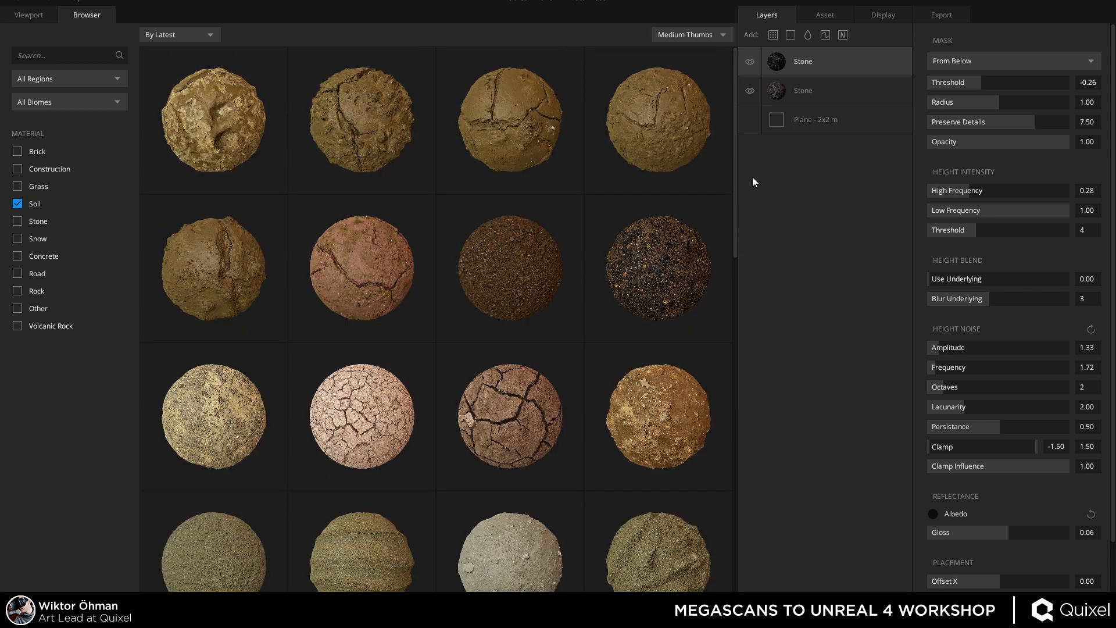
pyautogui.moveTo(736, 180); pyautogui.dragTo(716, 552)
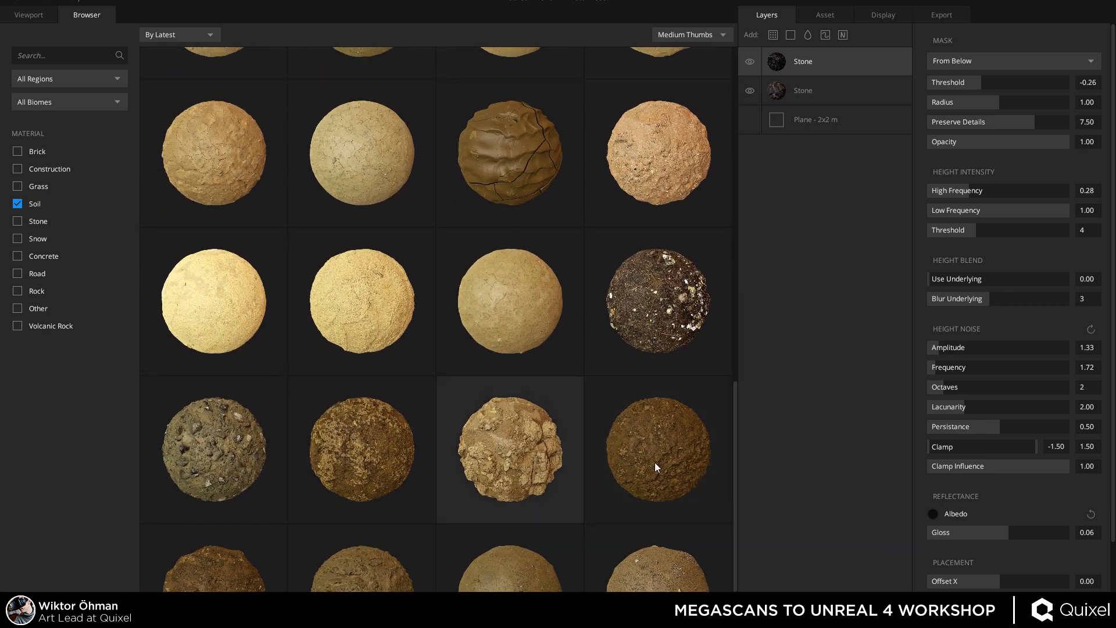
pyautogui.scroll(-3, 569, 476)
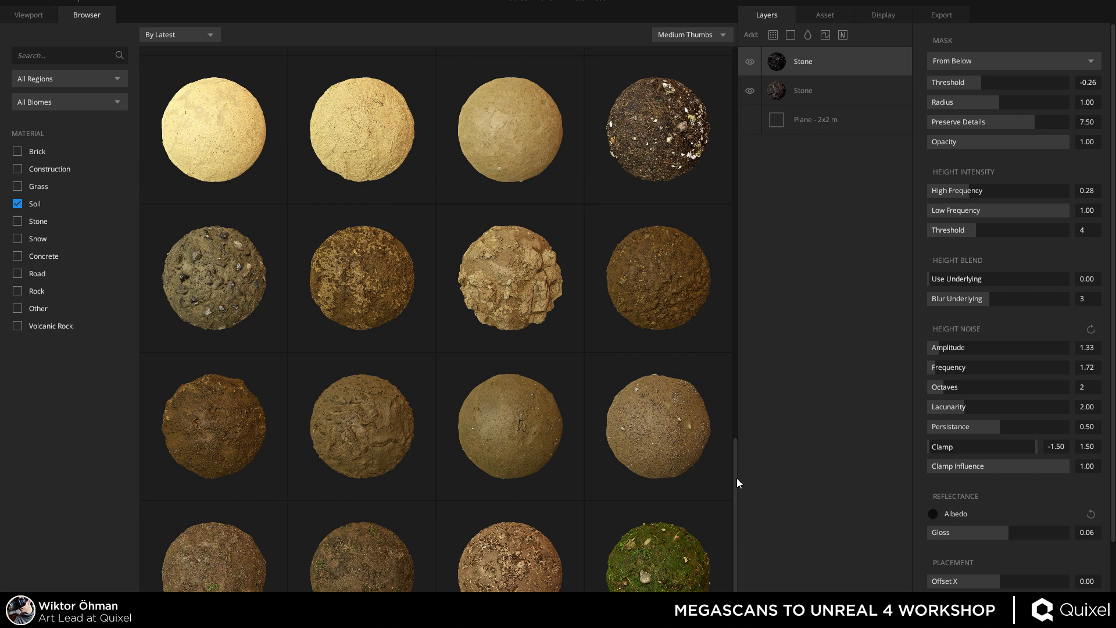
pyautogui.moveTo(737, 478); pyautogui.dragTo(718, 349)
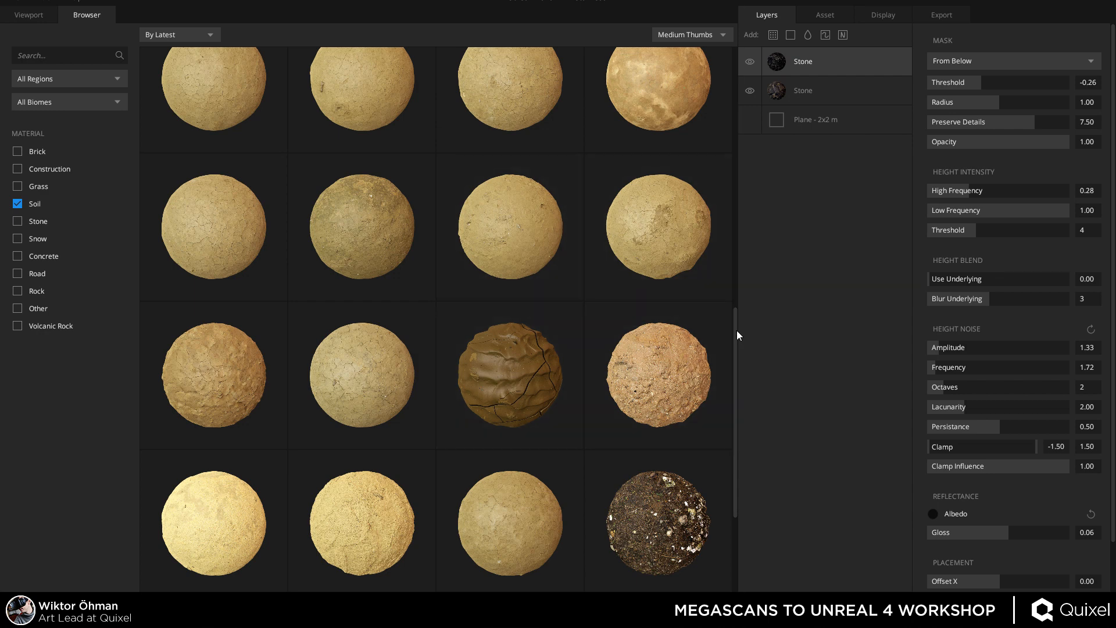
pyautogui.moveTo(737, 331); pyautogui.dragTo(757, 124)
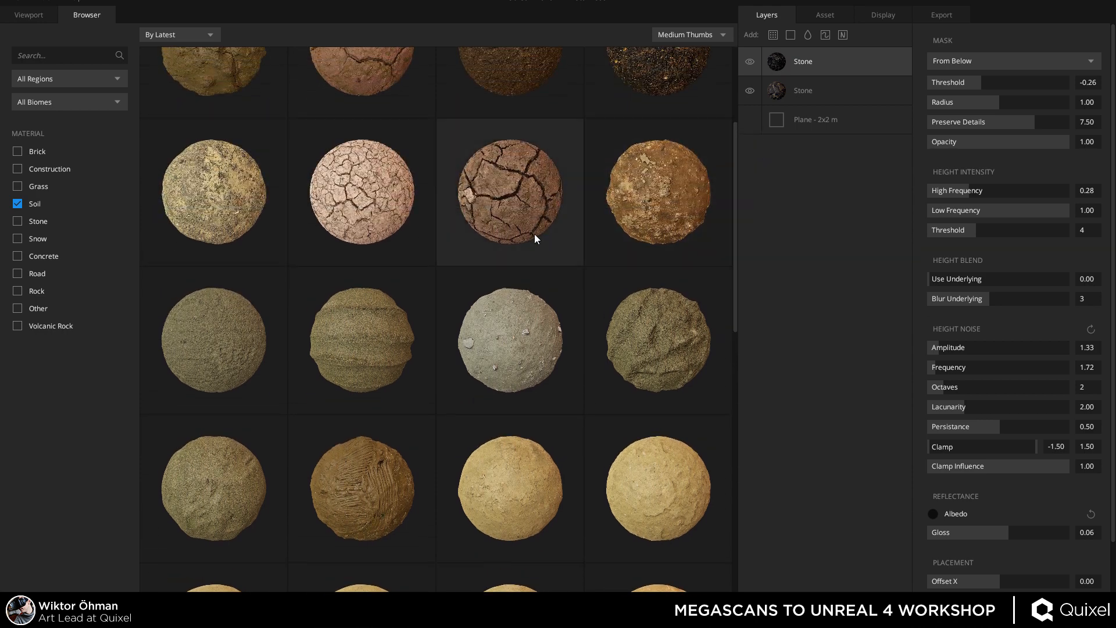
pyautogui.scroll(5, 500, 273)
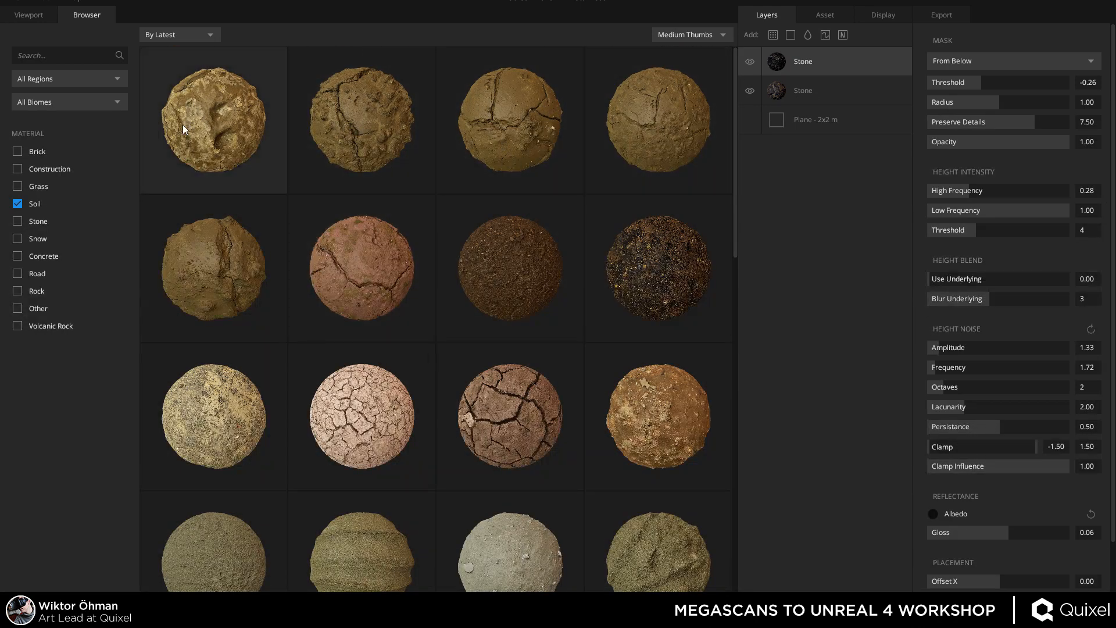
pyautogui.doubleClick(225, 141)
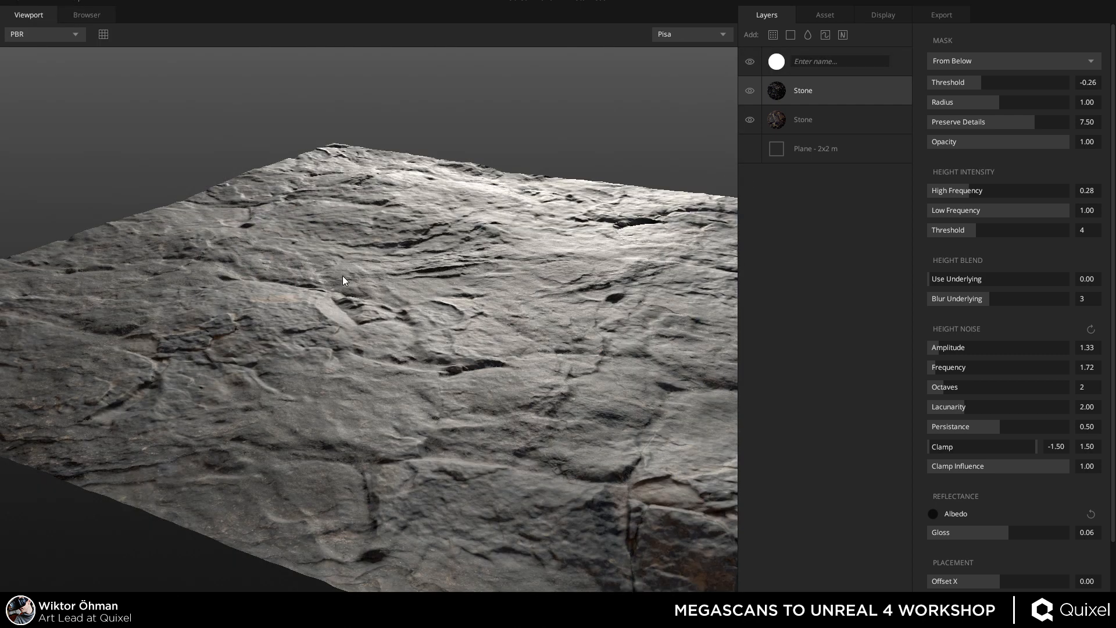
# Preview the albedo alone, set the Soil Clay layer's albedo to dark grey 242424, and return to the PBR view.
pyautogui.moveTo(353, 278)
pyautogui.mouseDown()
pyautogui.moveTo(486, 412)
pyautogui.moveTo(366, 295)
pyautogui.mouseUp()
pyautogui.moveTo(366, 295); pyautogui.dragTo(305, 262, button='middle')
pyautogui.press('c')
pyautogui.press('c')
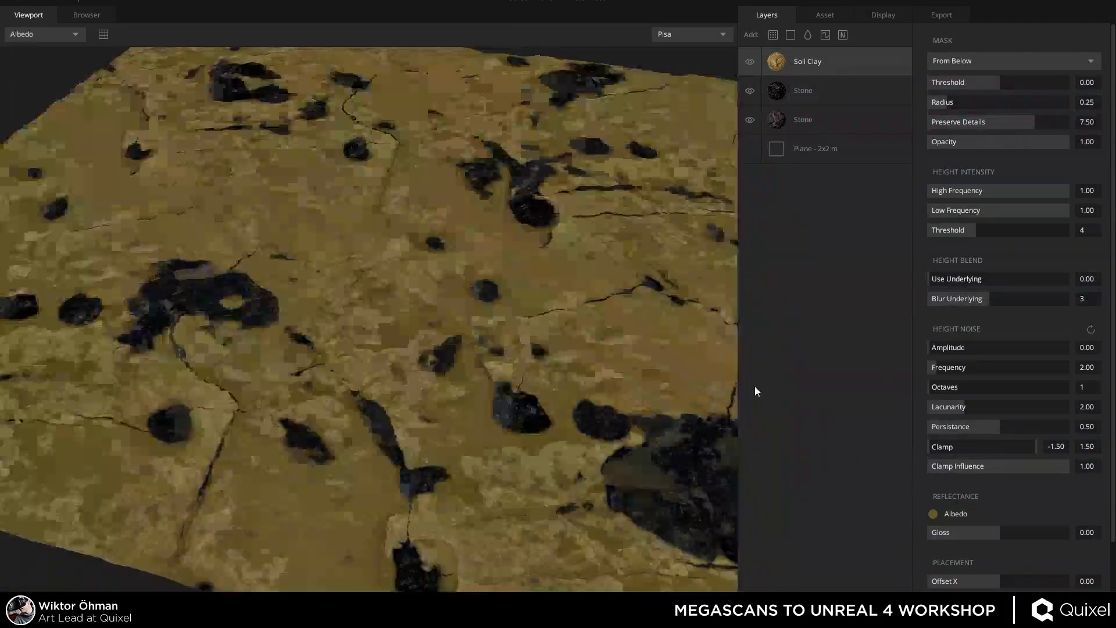
pyautogui.click(932, 514)
pyautogui.moveTo(644, 334)
pyautogui.mouseDown()
pyautogui.moveTo(537, 313)
pyautogui.moveTo(511, 347)
pyautogui.mouseUp()
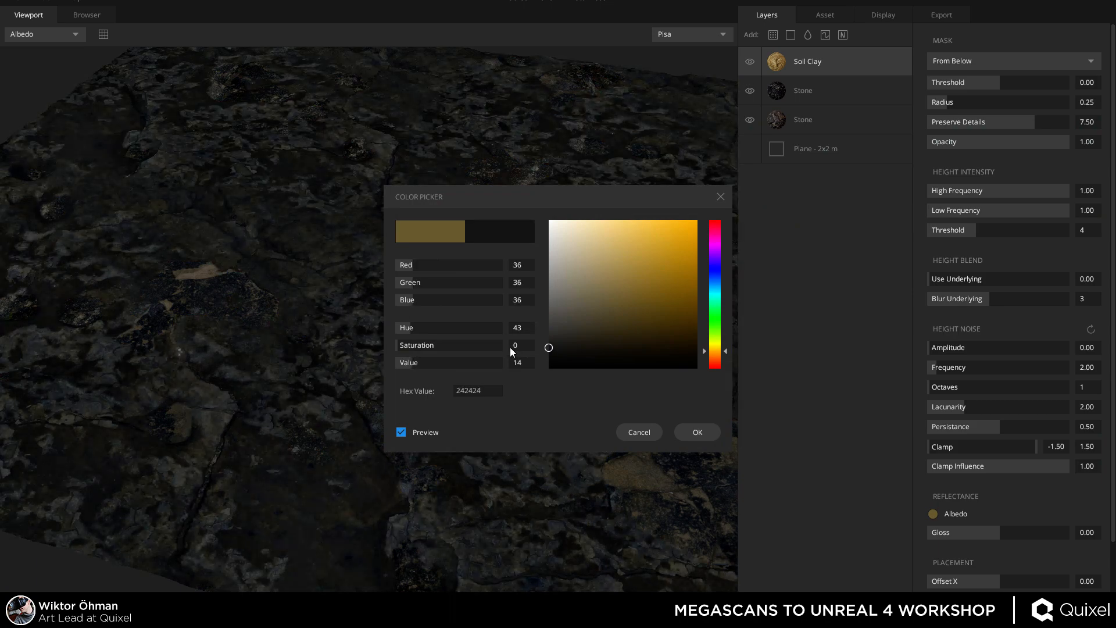
pyautogui.click(699, 436)
pyautogui.moveTo(311, 316); pyautogui.dragTo(289, 252)
pyautogui.press('c')
pyautogui.press('c')
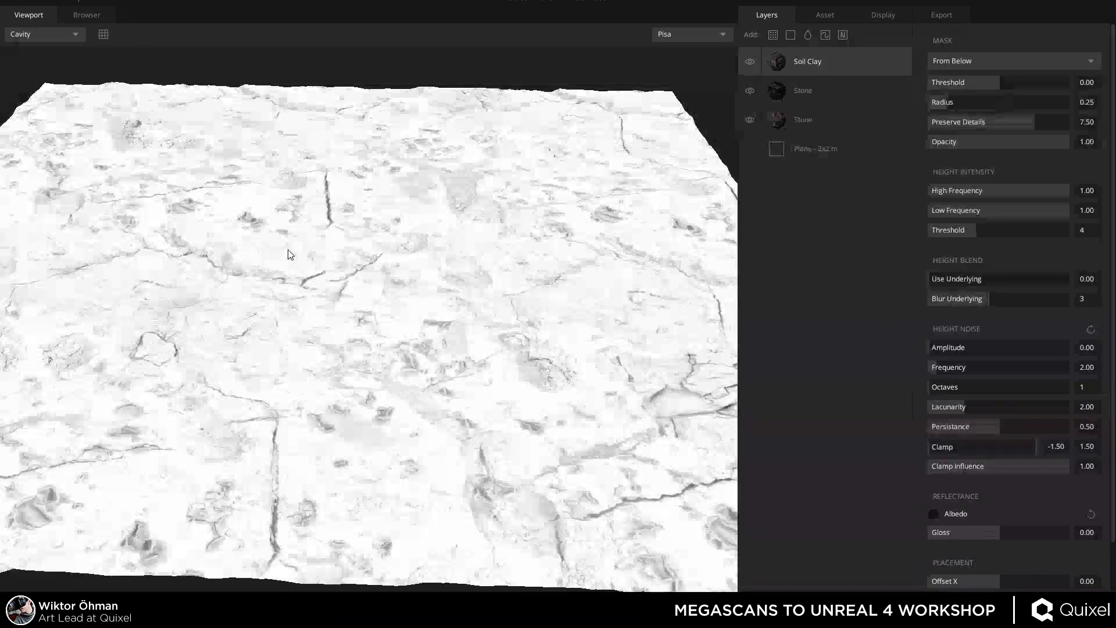
pyautogui.moveTo(388, 258); pyautogui.dragTo(326, 319)
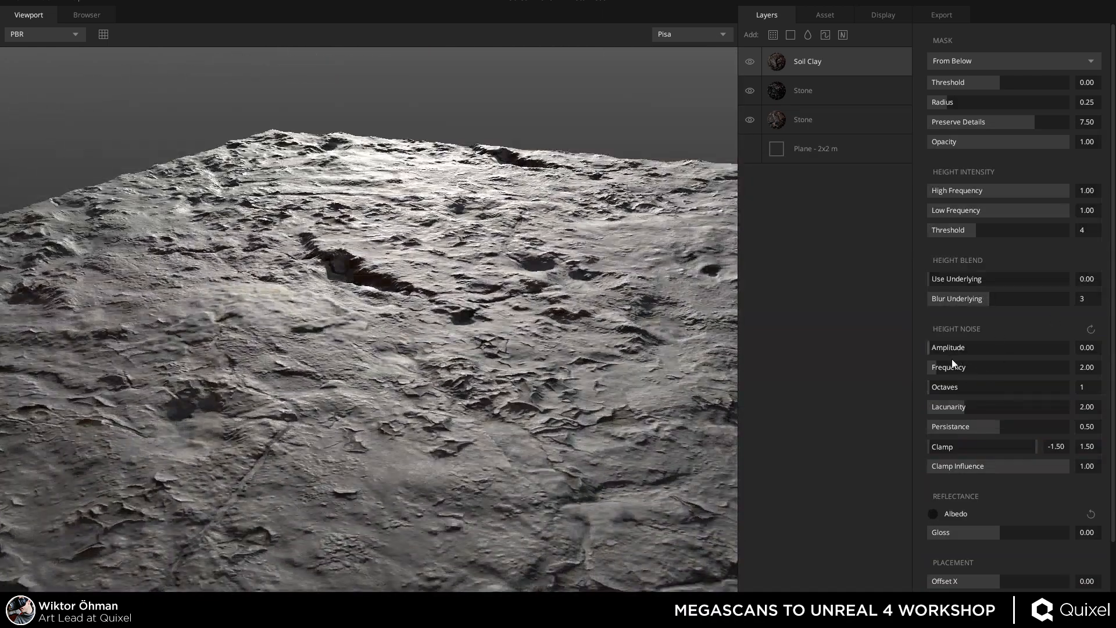
# Set the Soil Clay layer's height noise amplitude to 0.83.
pyautogui.click(946, 349)
pyautogui.moveTo(946, 349); pyautogui.dragTo(933, 343)
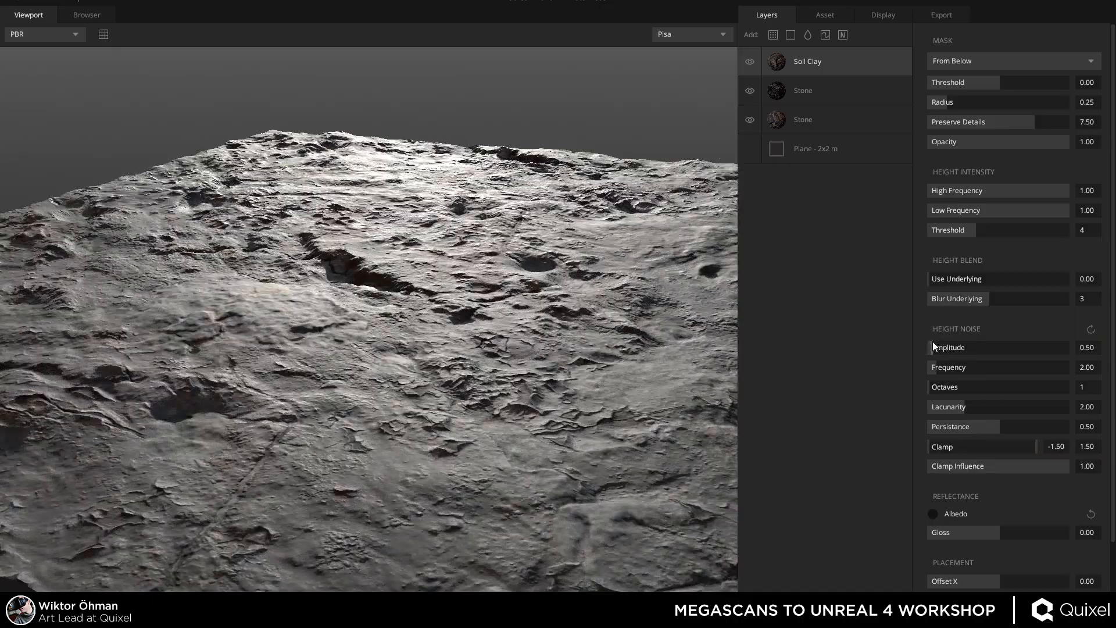
pyautogui.moveTo(932, 340); pyautogui.dragTo(933, 341)
pyautogui.moveTo(291, 283); pyautogui.dragTo(324, 348)
# Set the Soil Clay layer's custom scaling to 1 repetition and check the enlarged clay detail across the plane.
pyautogui.scroll(-3, 1037, 472)
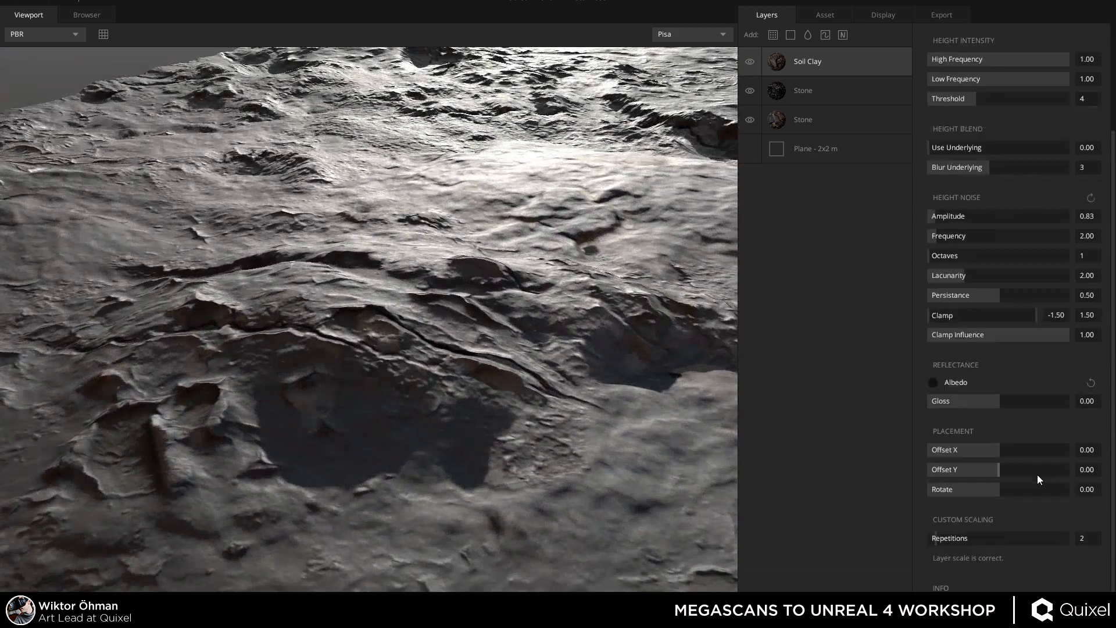
pyautogui.moveTo(460, 314); pyautogui.dragTo(754, 387)
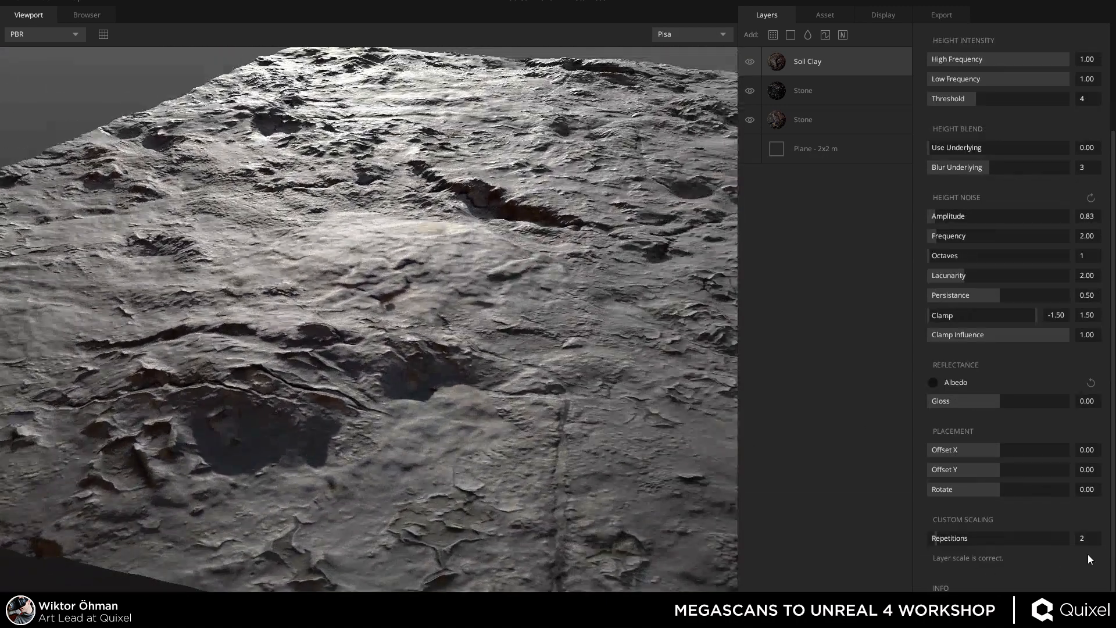
pyautogui.press('Return')
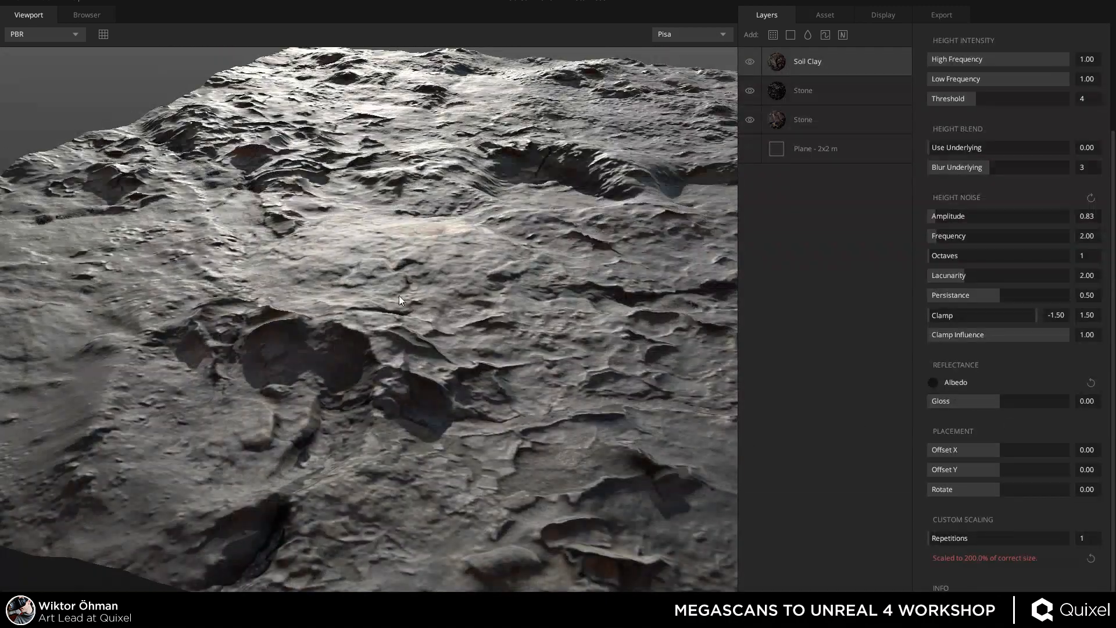
pyautogui.moveTo(399, 295); pyautogui.dragTo(295, 187)
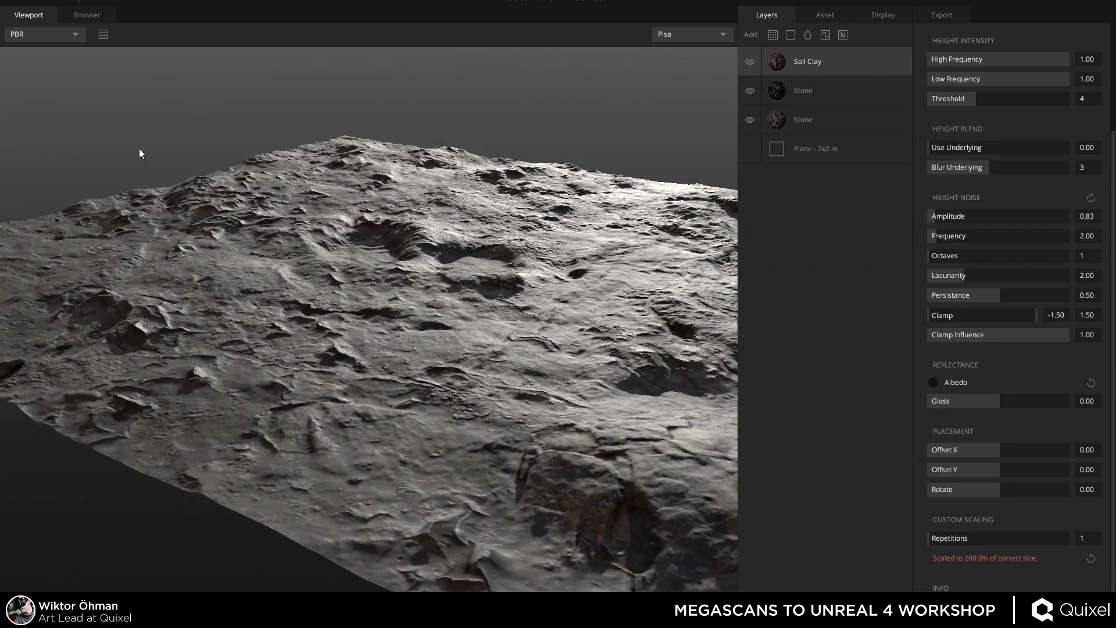
# Switch the Soil Clay layer's mask to From Above, with a threshold of 0.00 and a radius of 0.17.
pyautogui.moveTo(393, 166); pyautogui.dragTo(608, 210)
pyautogui.scroll(5, 988, 227)
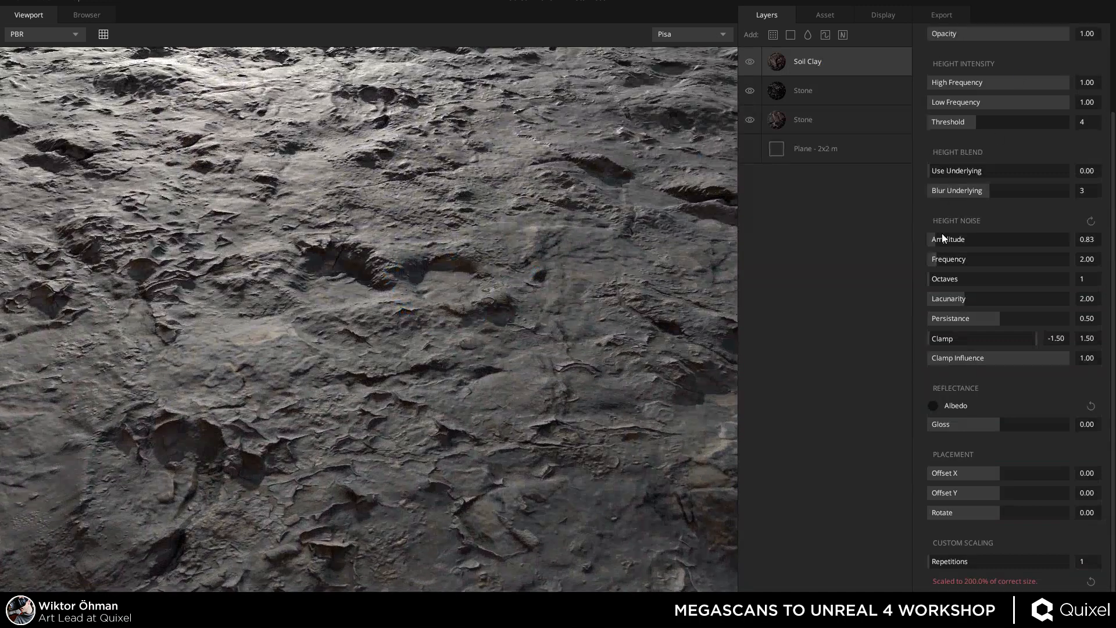
pyautogui.moveTo(990, 83)
pyautogui.mouseDown()
pyautogui.moveTo(978, 79)
pyautogui.moveTo(1000, 78)
pyautogui.mouseUp()
pyautogui.click(1014, 60)
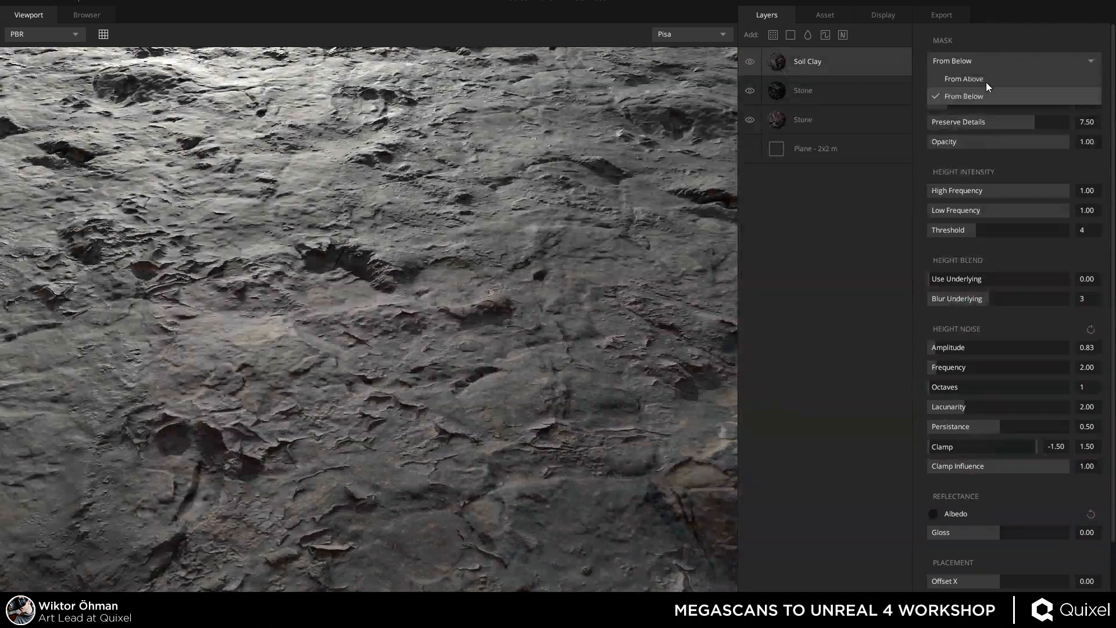
pyautogui.click(965, 77)
pyautogui.moveTo(585, 190); pyautogui.dragTo(379, 181)
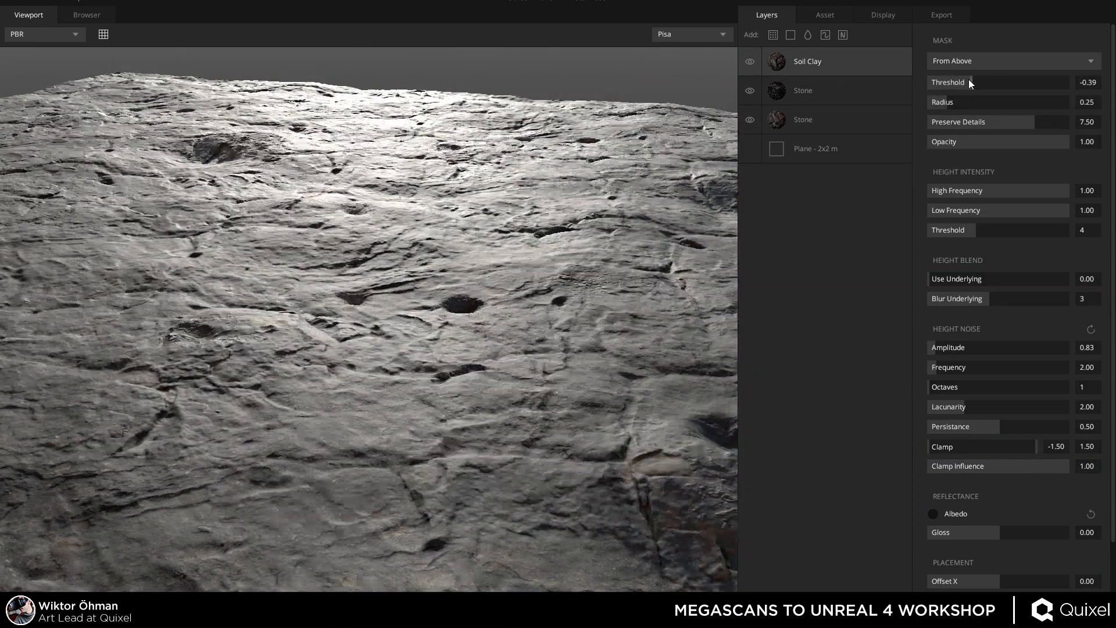
pyautogui.moveTo(968, 79); pyautogui.dragTo(1001, 79)
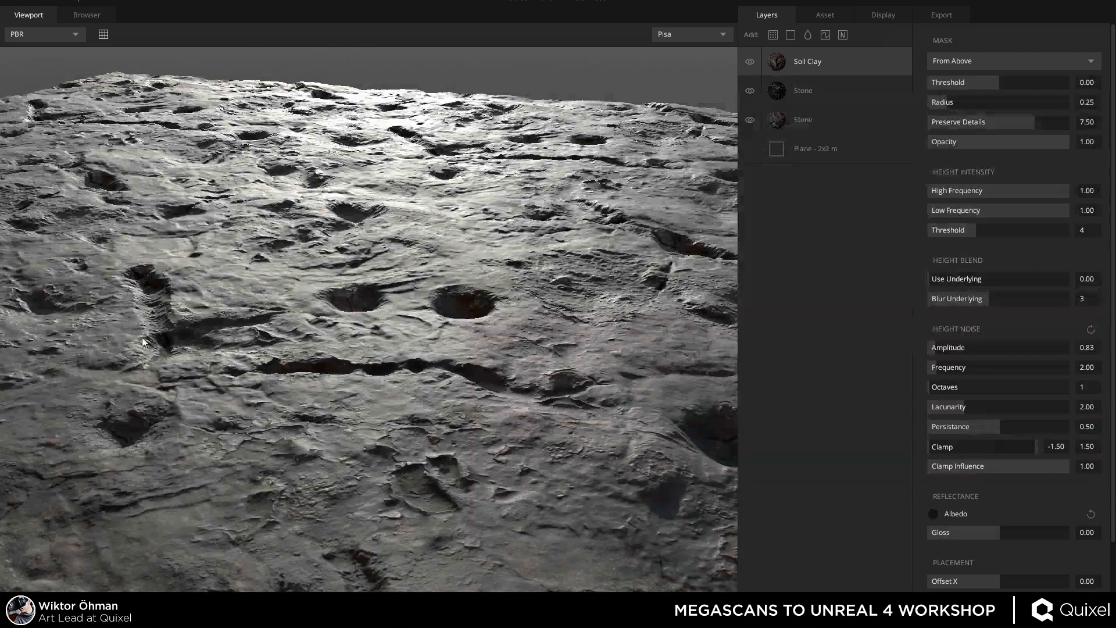
pyautogui.moveTo(142, 337); pyautogui.dragTo(523, 290)
pyautogui.moveTo(942, 100)
pyautogui.mouseDown()
pyautogui.moveTo(979, 103)
pyautogui.moveTo(938, 107)
pyautogui.moveTo(948, 111)
pyautogui.mouseUp()
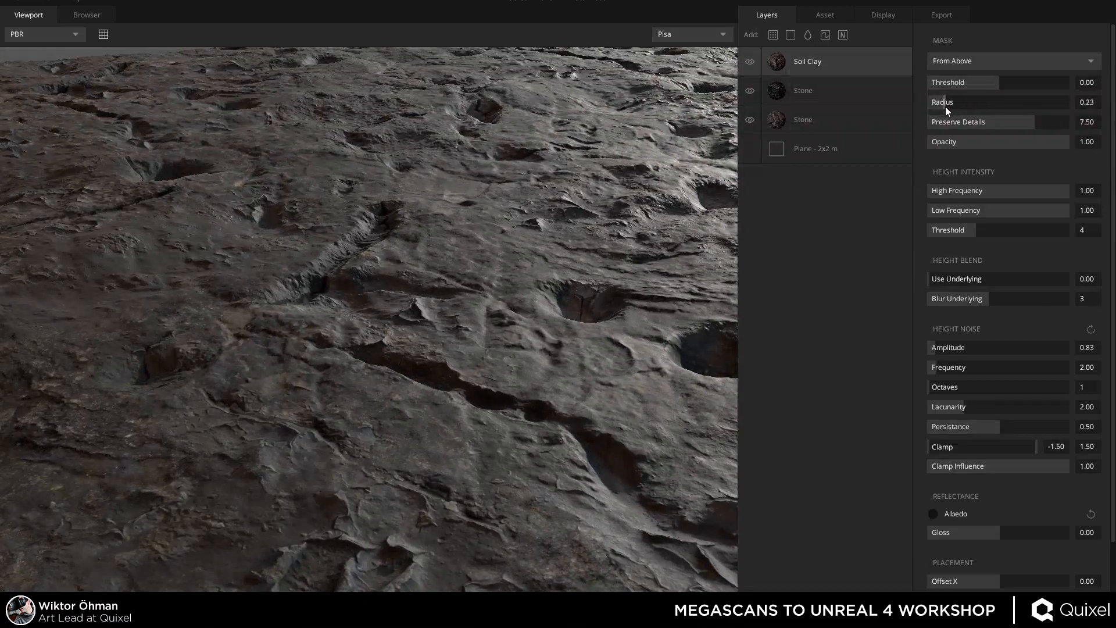
pyautogui.moveTo(581, 244)
pyautogui.mouseDown()
pyautogui.moveTo(434, 126)
pyautogui.moveTo(522, 130)
pyautogui.moveTo(501, 130)
pyautogui.mouseUp()
# Set the Soil Clay layer's gloss to 0.01, comparing the effect in the gloss-only and PBR views.
pyautogui.press('c')
pyautogui.press('c')
pyautogui.press('c')
pyautogui.press('c')
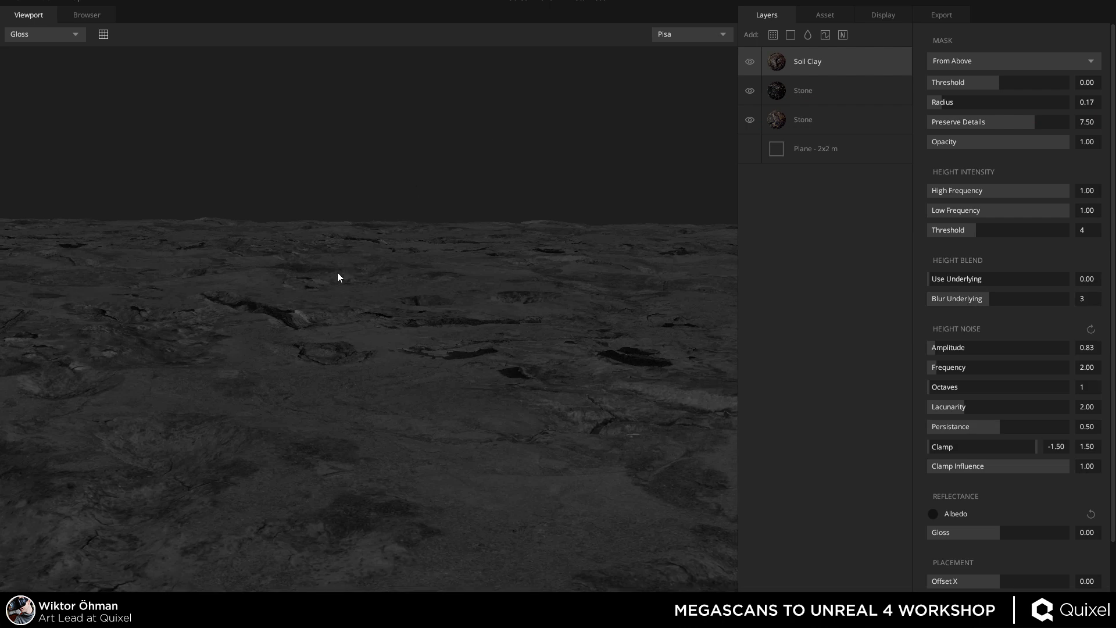
pyautogui.moveTo(337, 272); pyautogui.dragTo(274, 379)
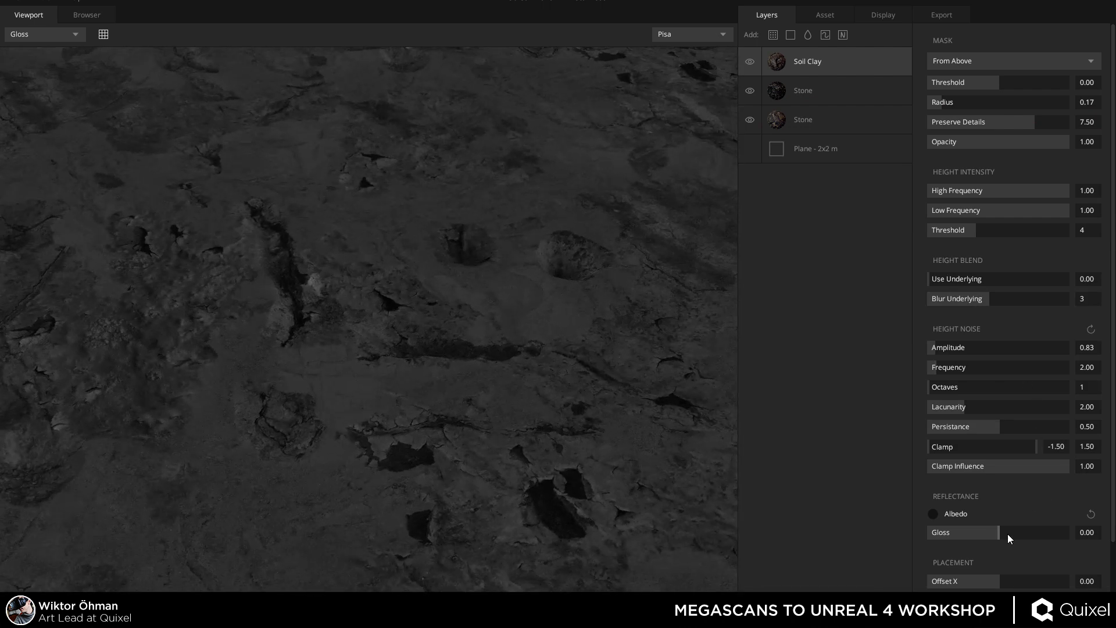
pyautogui.moveTo(1008, 534); pyautogui.dragTo(1004, 534)
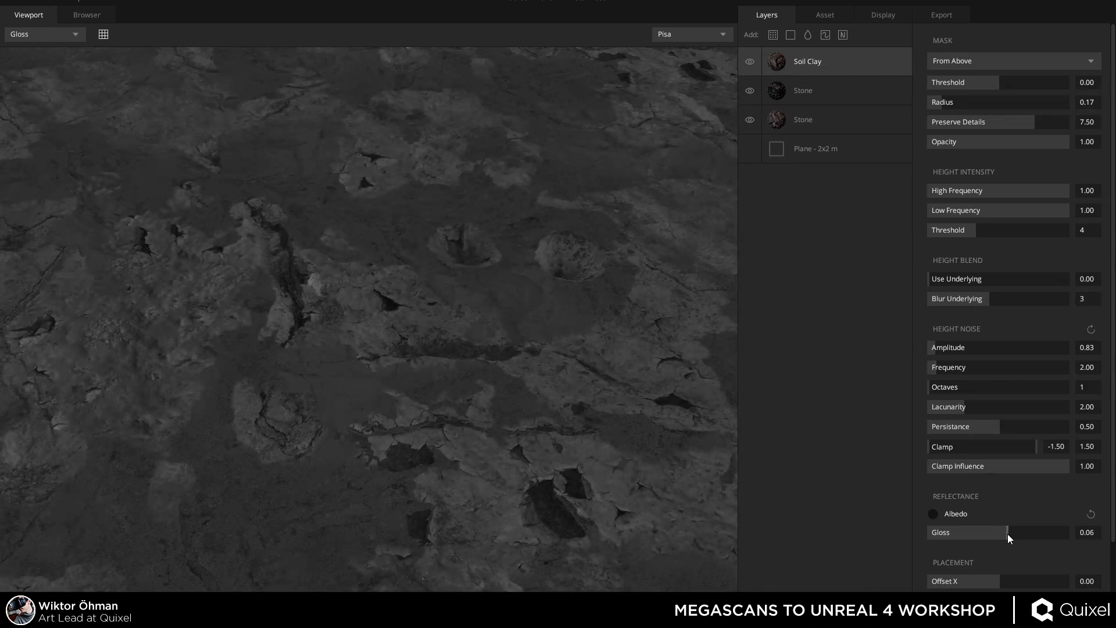
pyautogui.moveTo(355, 271); pyautogui.dragTo(407, 198)
pyautogui.press('c')
pyautogui.press('c')
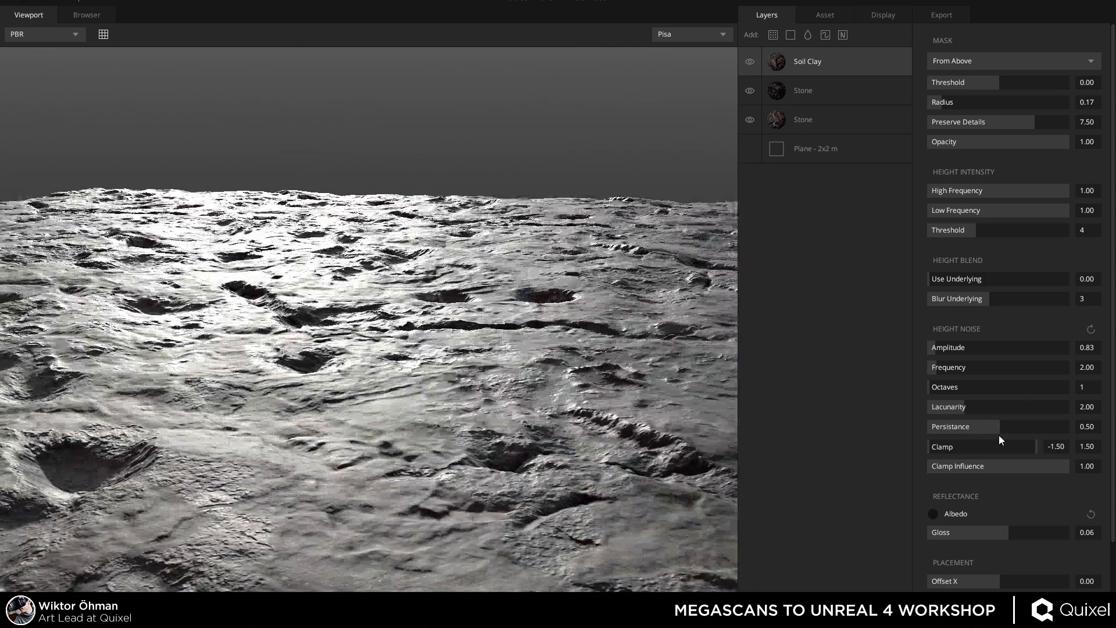
pyautogui.moveTo(1005, 529); pyautogui.dragTo(1000, 529)
pyautogui.moveTo(296, 174); pyautogui.dragTo(494, 250)
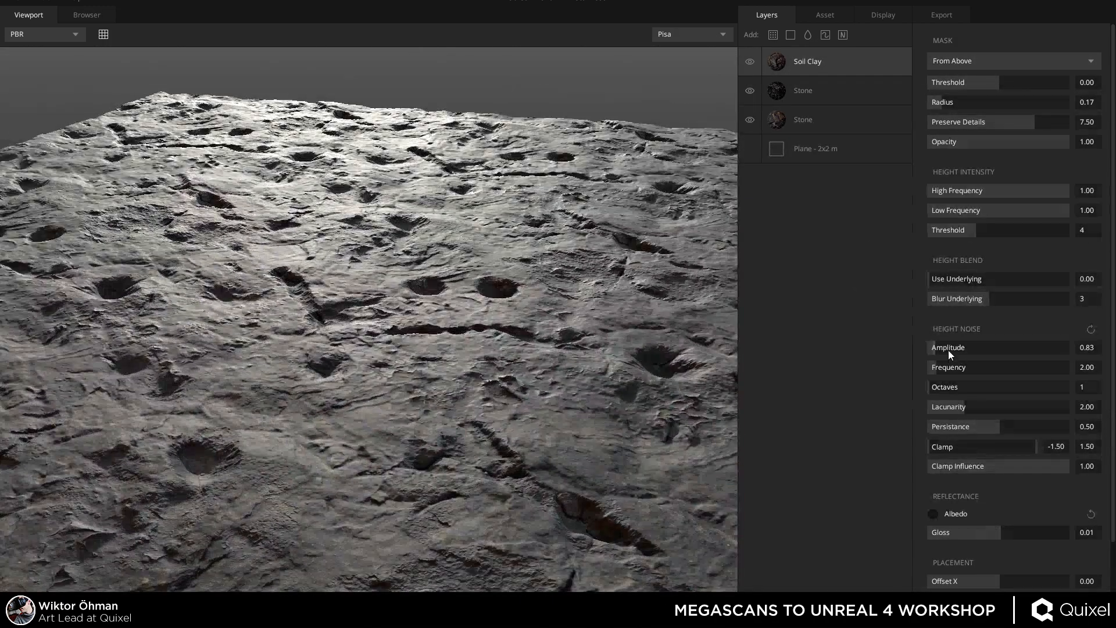
# Set the Soil Clay layer's height noise amplitude to 1.74 and its frequency to 1.
pyautogui.moveTo(947, 350)
pyautogui.mouseDown()
pyautogui.moveTo(958, 349)
pyautogui.moveTo(941, 348)
pyautogui.mouseUp()
pyautogui.moveTo(453, 232); pyautogui.dragTo(465, 204)
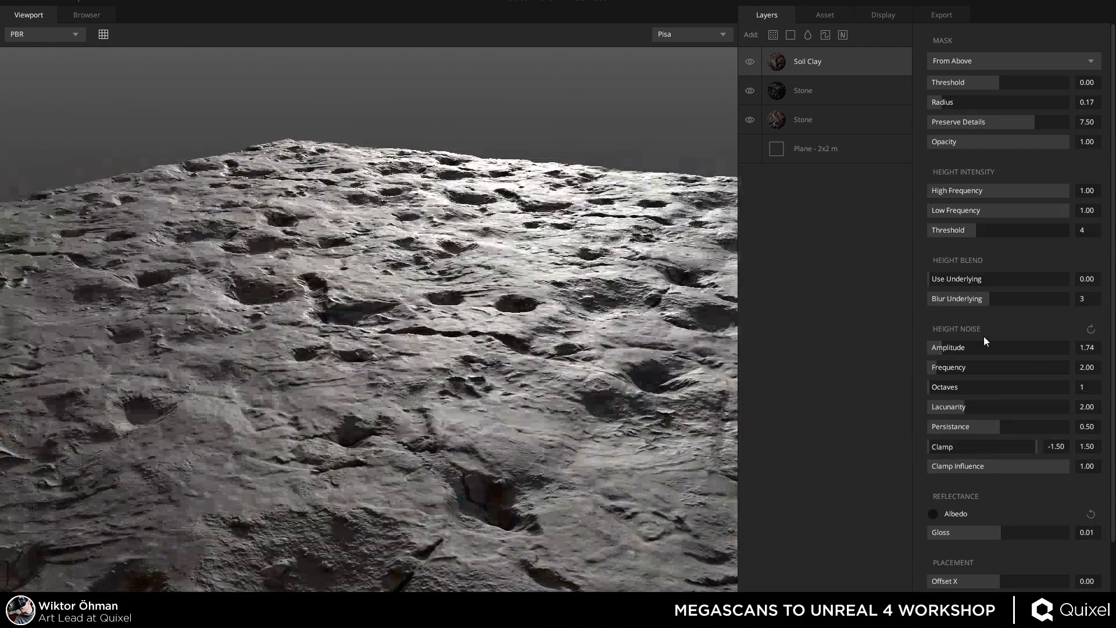
pyautogui.click(1096, 368)
pyautogui.write('1')
pyautogui.press('Return')
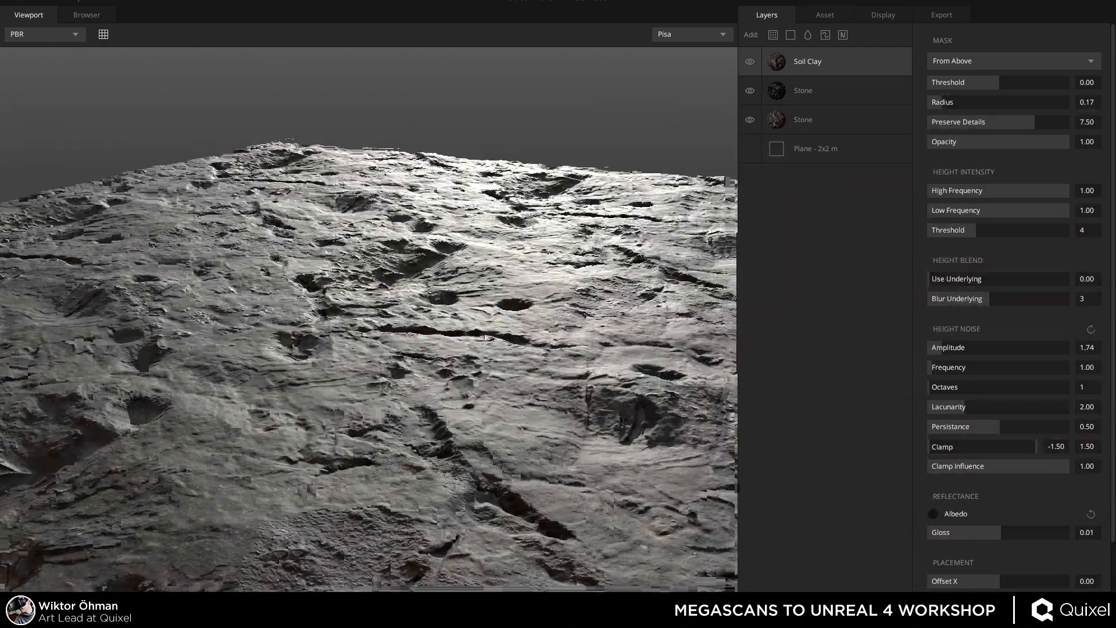
# Examine from several angles and up close how the Soil Clay blends with the stone around the cracks and holes.
pyautogui.moveTo(378, 314); pyautogui.dragTo(345, 290)
pyautogui.scroll(-5, 269, 346)
pyautogui.scroll(3, 277, 326)
pyautogui.moveTo(278, 326); pyautogui.dragTo(333, 441)
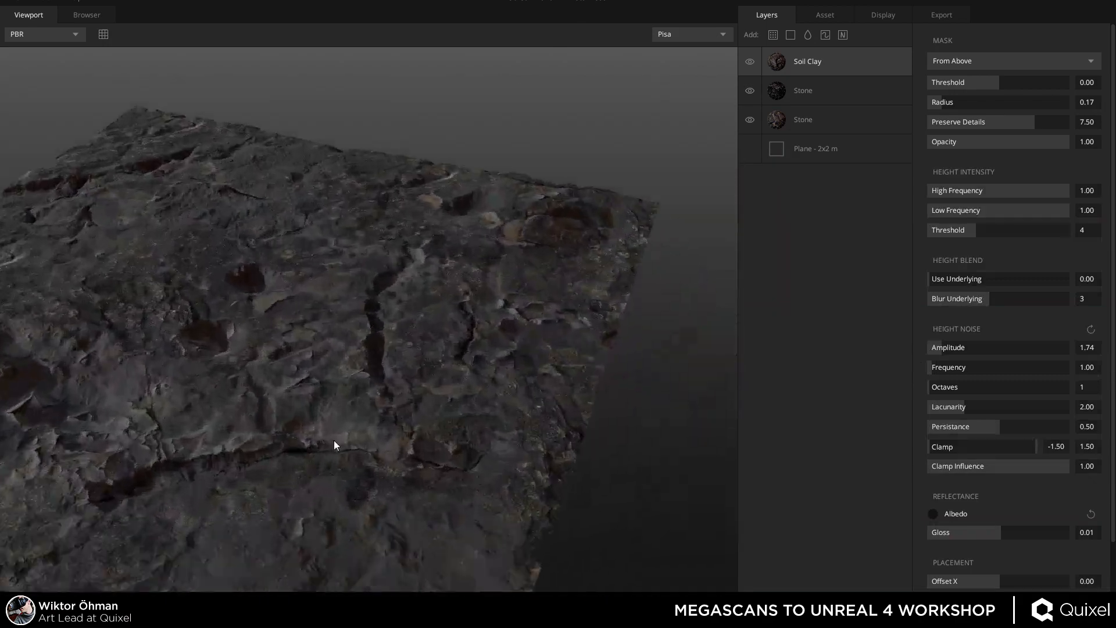
pyautogui.moveTo(334, 441); pyautogui.dragTo(707, 321, button='right')
pyautogui.moveTo(707, 322); pyautogui.dragTo(483, 281)
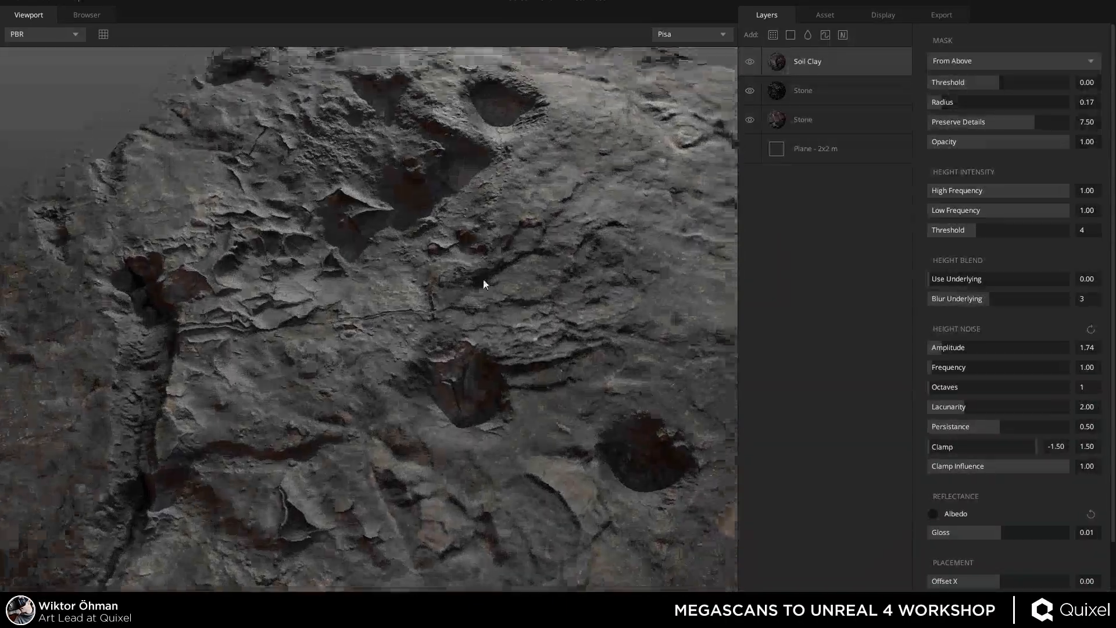
pyautogui.moveTo(523, 226); pyautogui.dragTo(364, 234)
pyautogui.scroll(-3, 374, 267)
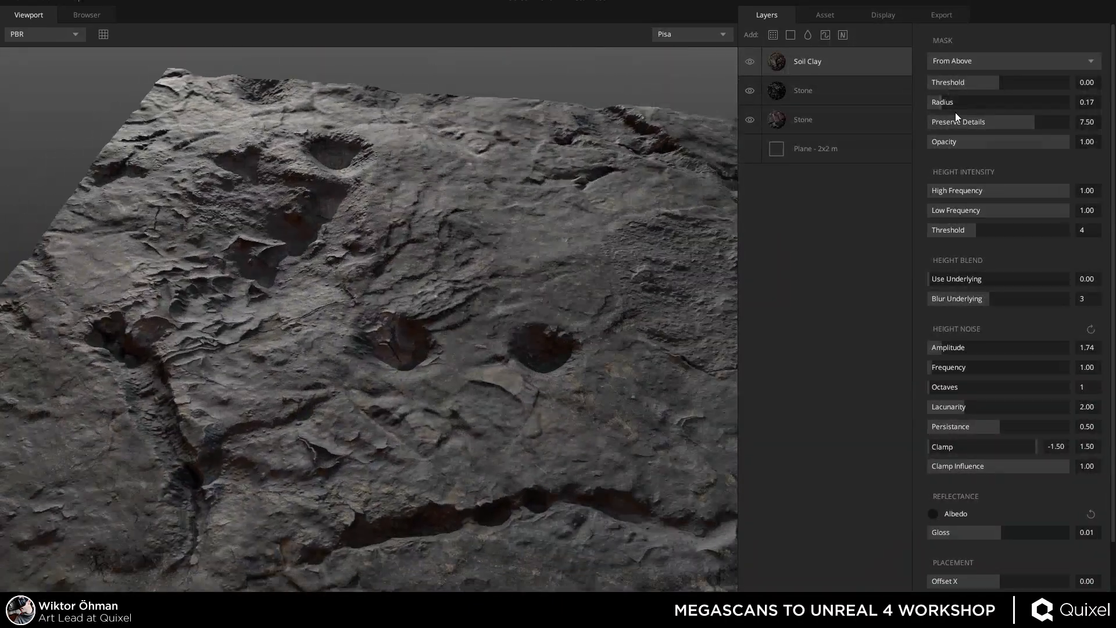
# Try low and high Preserve Details values on the Soil Clay layer's mask and set it to 7.18.
pyautogui.moveTo(1030, 121); pyautogui.dragTo(991, 121)
pyautogui.moveTo(160, 340); pyautogui.dragTo(411, 252, button='middle')
pyautogui.scroll(3, 452, 327)
pyautogui.moveTo(452, 327); pyautogui.dragTo(607, 205)
pyautogui.moveTo(995, 119); pyautogui.dragTo(951, 115)
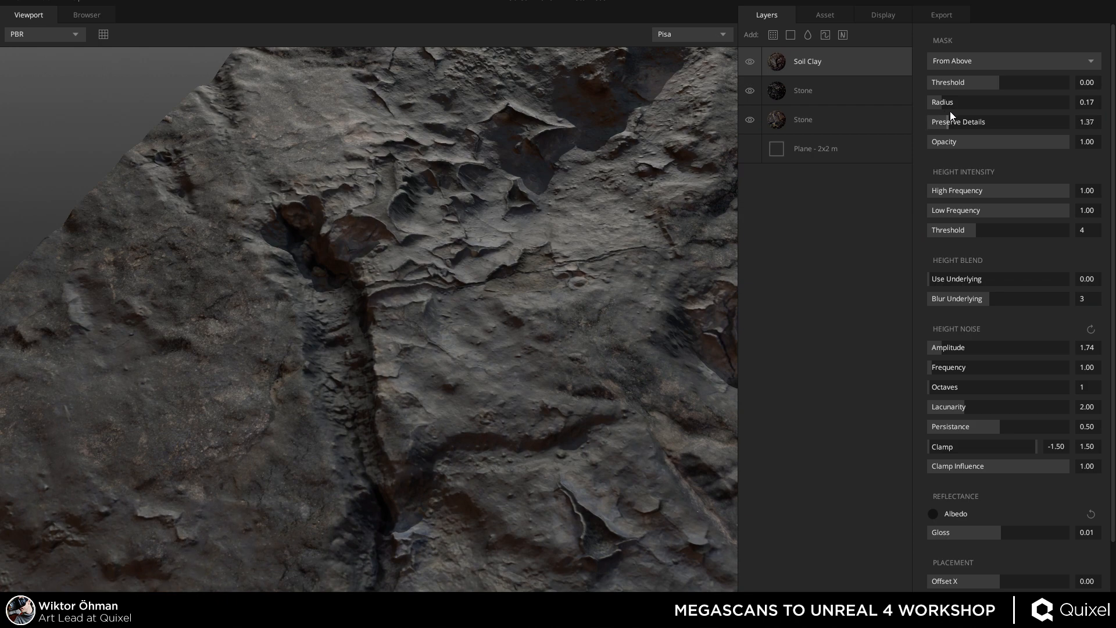
pyautogui.moveTo(1028, 114); pyautogui.dragTo(1054, 122)
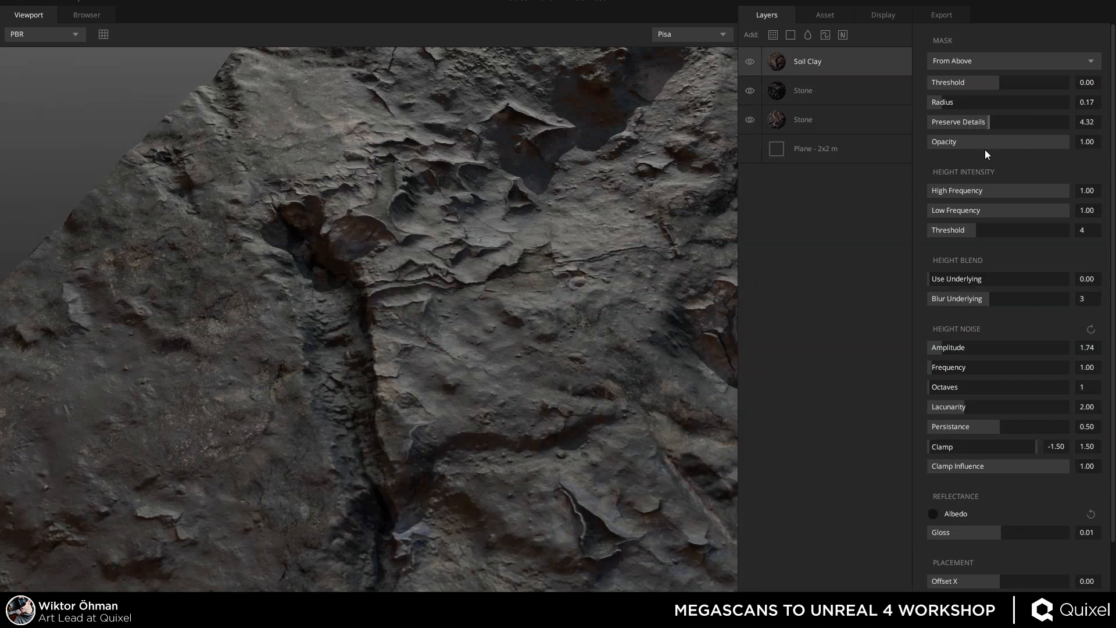
pyautogui.moveTo(985, 150); pyautogui.dragTo(1029, 125)
pyautogui.moveTo(937, 141); pyautogui.dragTo(1028, 124)
pyautogui.moveTo(640, 244); pyautogui.dragTo(429, 218)
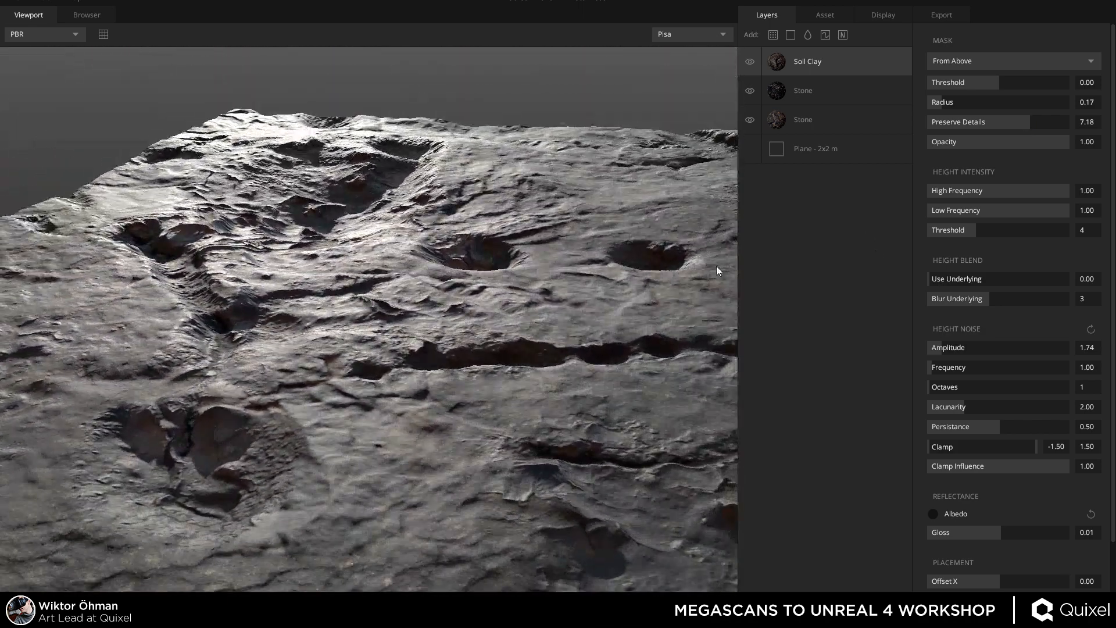
# Set the Soil Clay layer's high frequency height intensity to 0.83, checking the softened surface detail.
pyautogui.moveTo(716, 270); pyautogui.dragTo(610, 274)
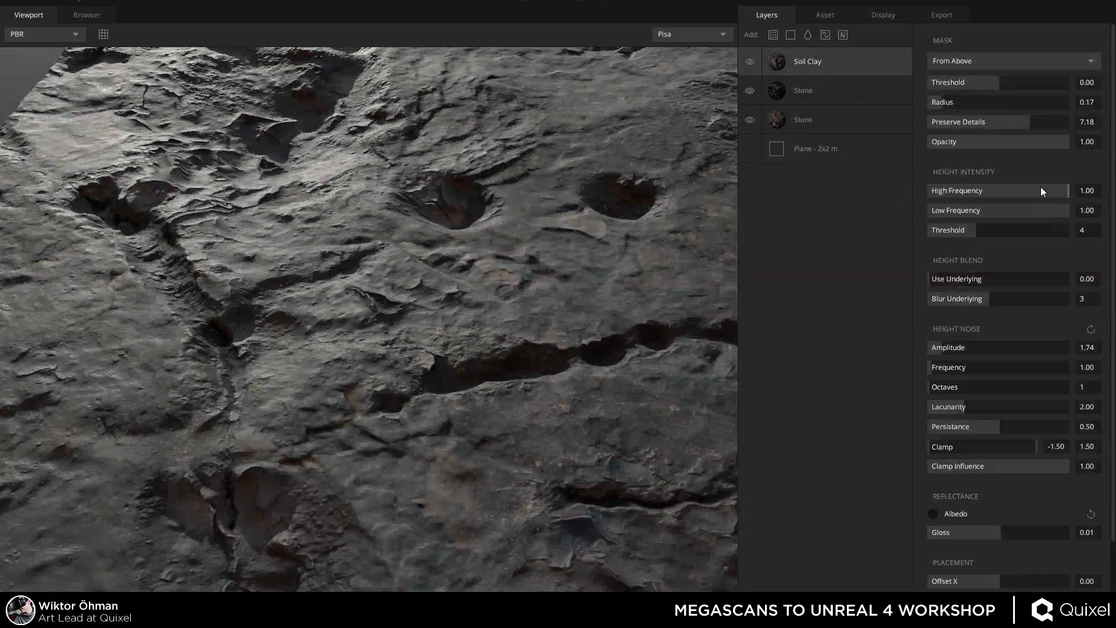
pyautogui.moveTo(1040, 190)
pyautogui.mouseDown()
pyautogui.moveTo(887, 190)
pyautogui.moveTo(1058, 196)
pyautogui.moveTo(1036, 198)
pyautogui.mouseUp()
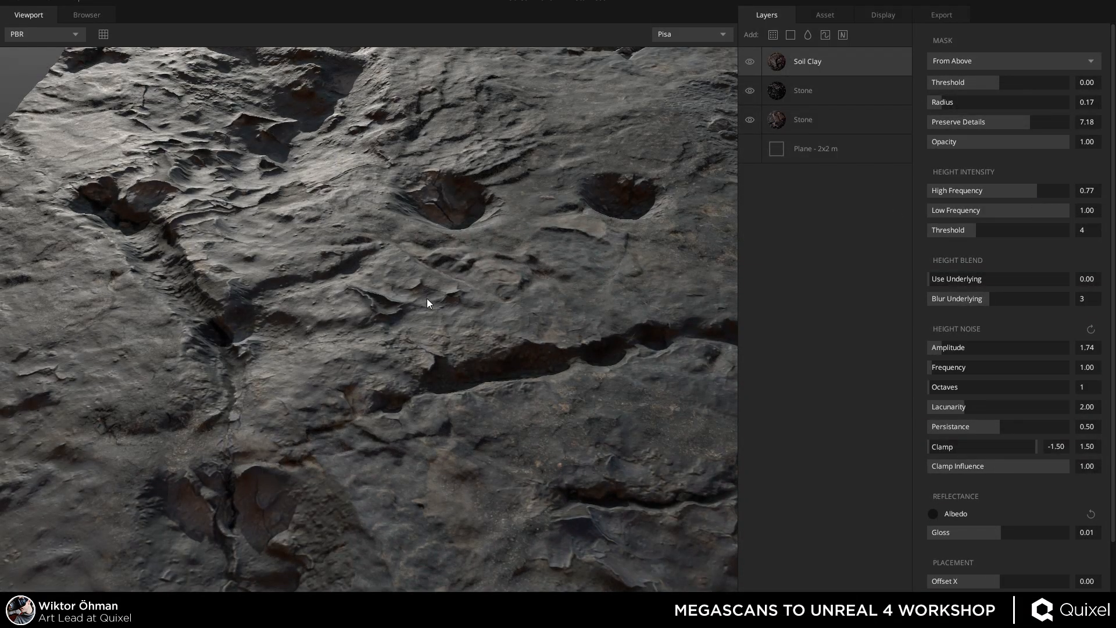
pyautogui.moveTo(427, 299); pyautogui.dragTo(381, 317)
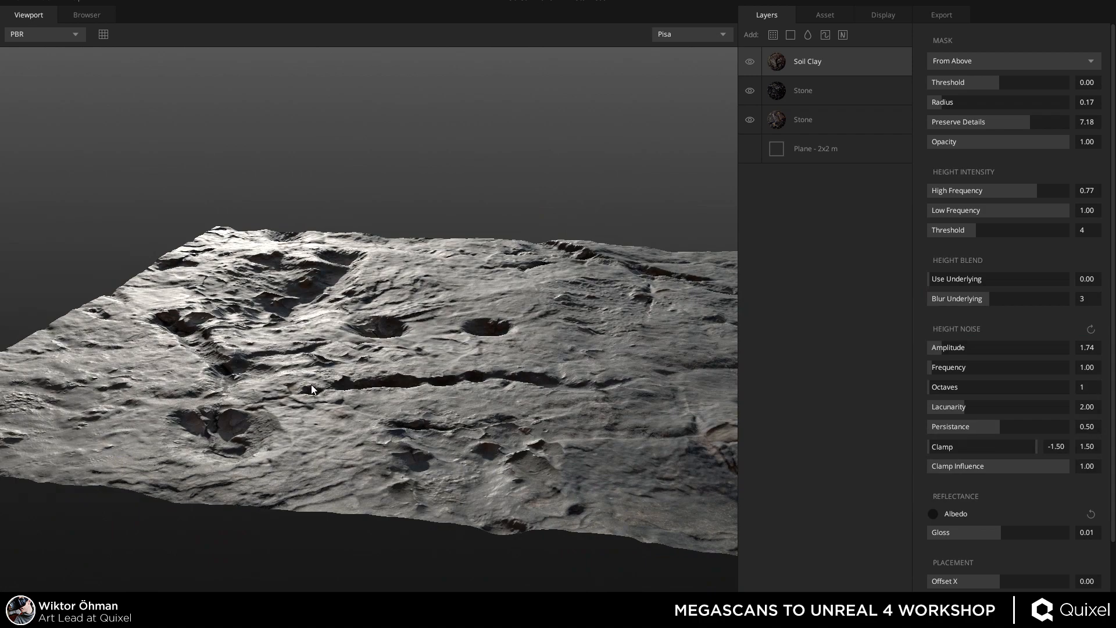
pyautogui.moveTo(310, 284); pyautogui.dragTo(351, 294)
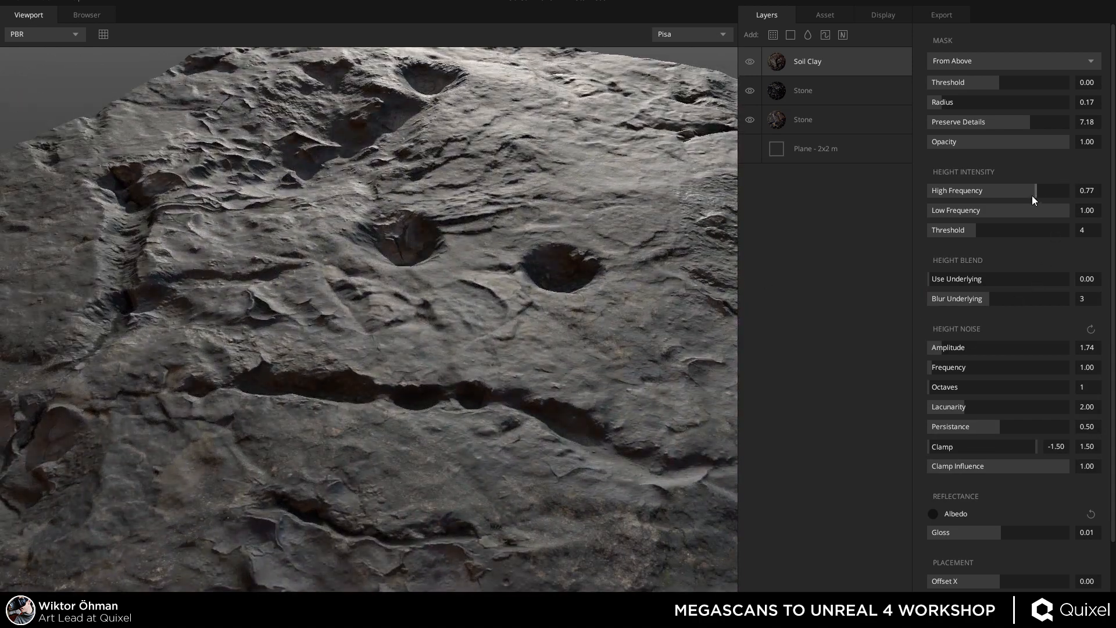
pyautogui.moveTo(1033, 196); pyautogui.dragTo(1046, 192)
pyautogui.moveTo(207, 252); pyautogui.dragTo(302, 308)
pyautogui.scroll(-3, 433, 291)
# Add the cracked tan Soil Clay scan from the surface library as a new top layer.
pyautogui.click(773, 35)
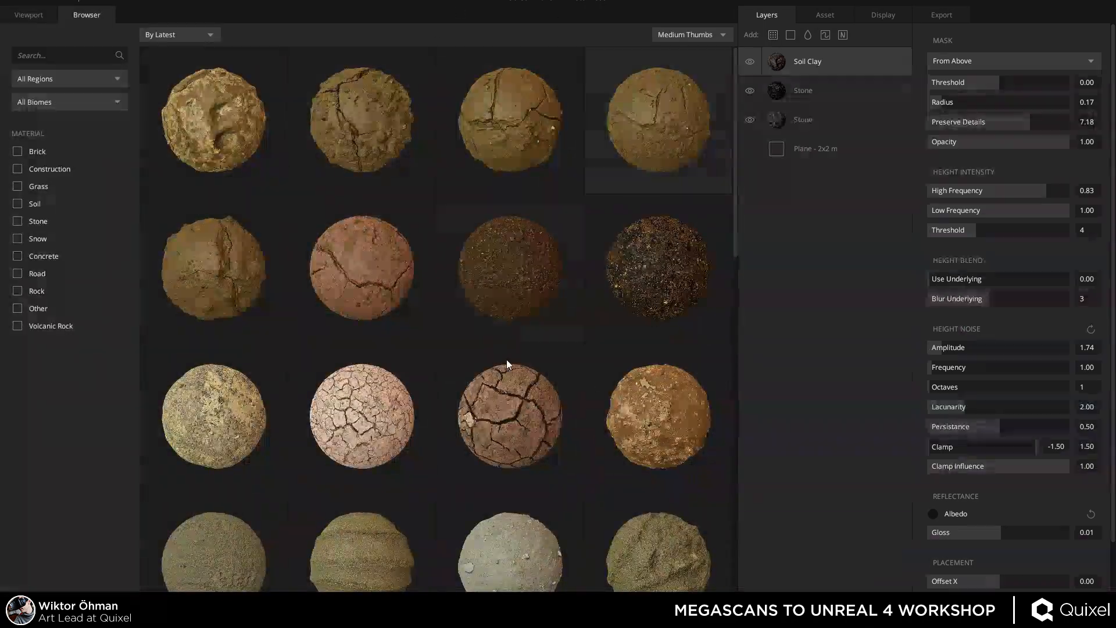
pyautogui.scroll(-1, 361, 349)
pyautogui.scroll(1, 373, 147)
pyautogui.click(534, 121)
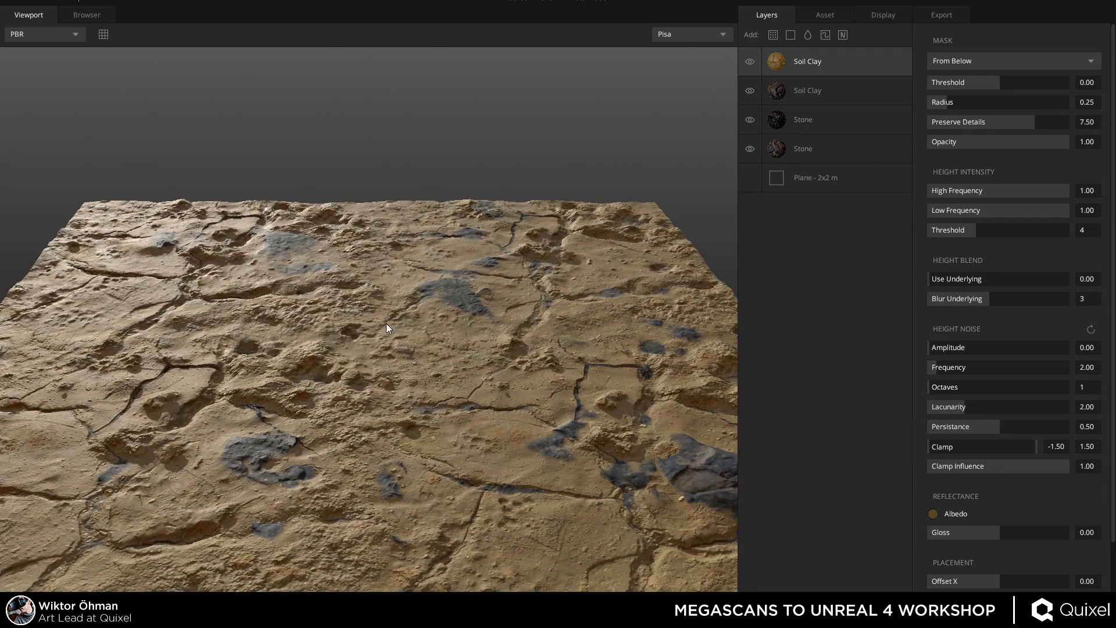
pyautogui.moveTo(386, 323); pyautogui.dragTo(309, 307)
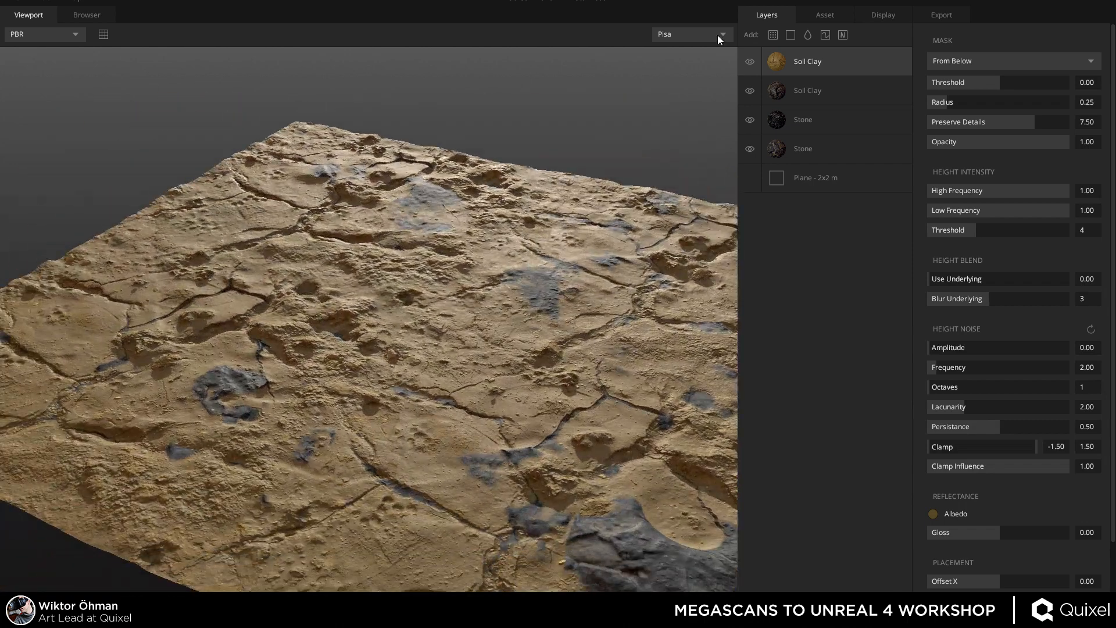
# Set the new top Soil Clay layer's albedo to dark grey 252525.
pyautogui.click(934, 514)
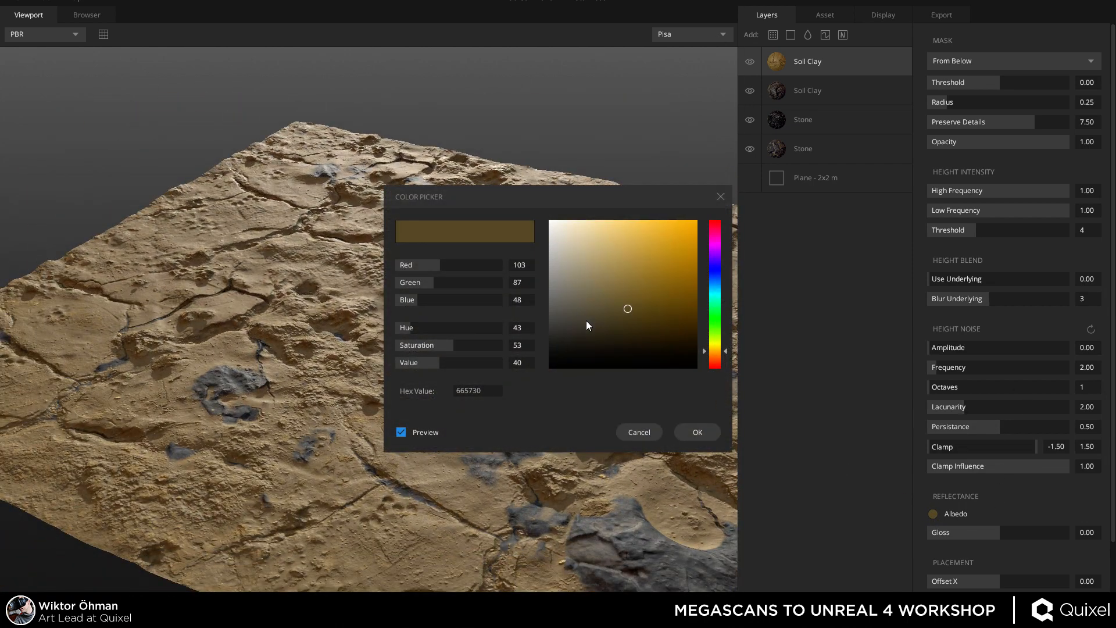
pyautogui.moveTo(586, 320); pyautogui.dragTo(474, 343)
pyautogui.click(696, 428)
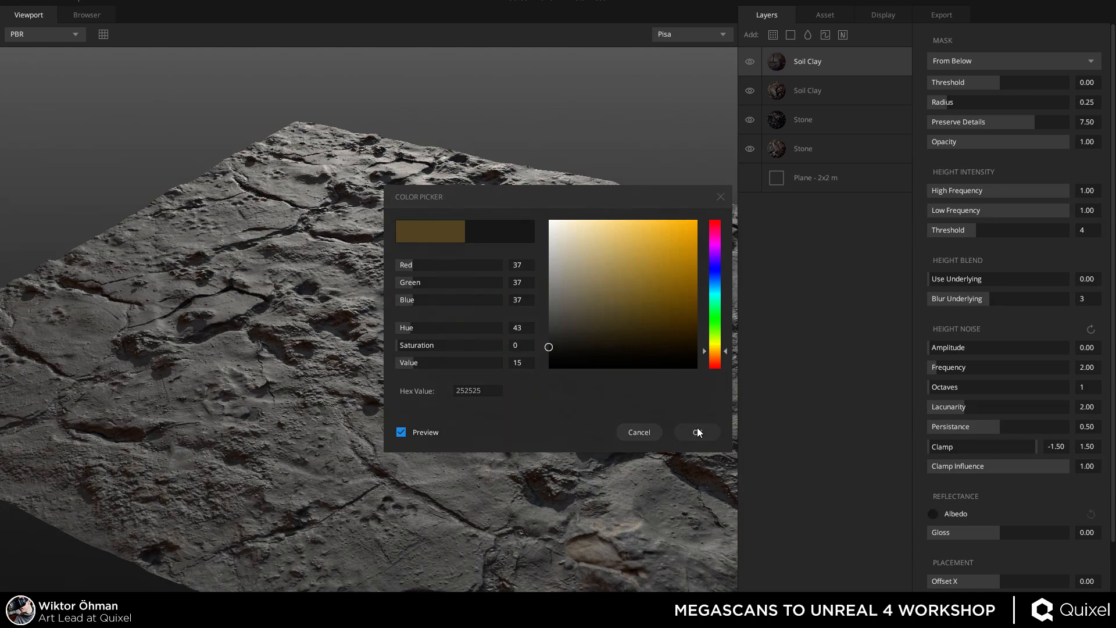
pyautogui.moveTo(252, 263); pyautogui.dragTo(461, 266)
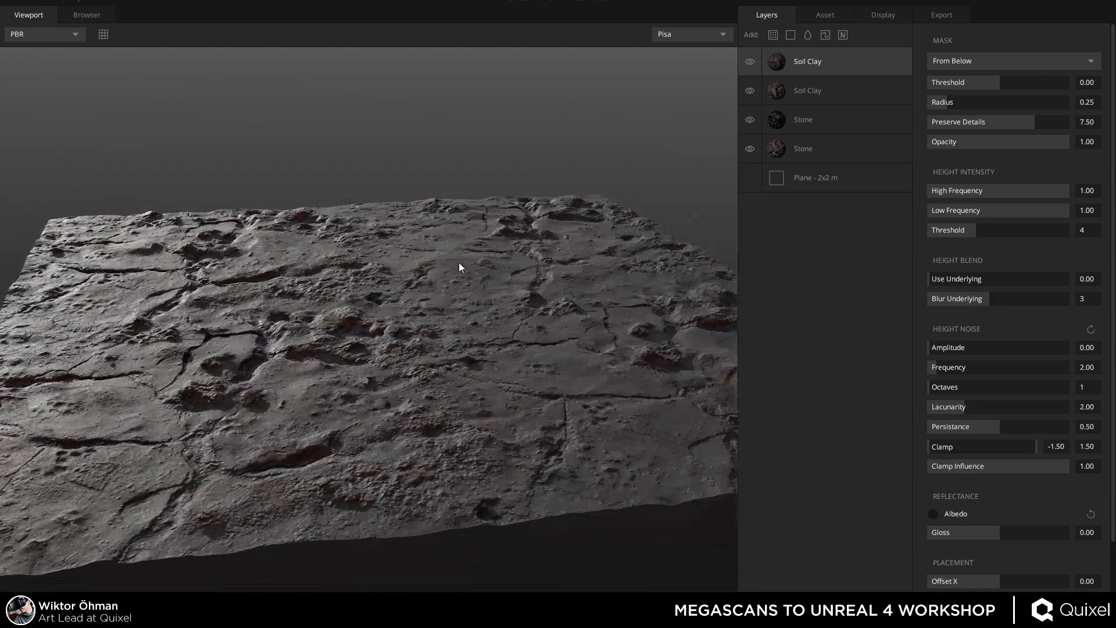
# Set the top Soil Clay layer's custom scaling to 1 repetition, comparing it with the correct scale of 2.
pyautogui.scroll(-3, 1055, 573)
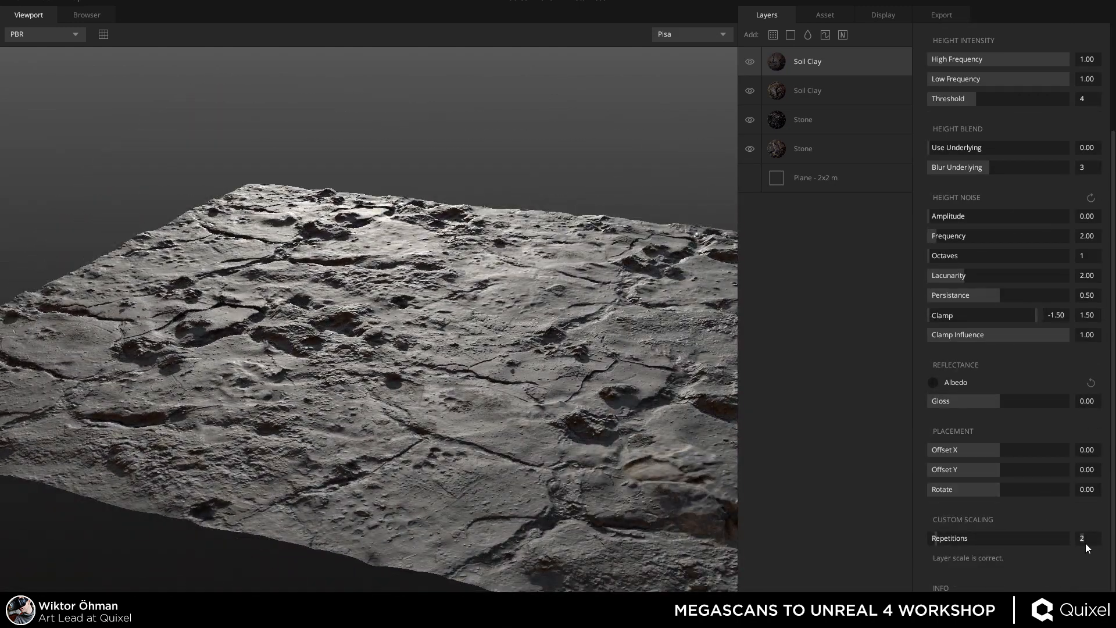
pyautogui.write('1')
pyautogui.press('Return')
pyautogui.moveTo(398, 340); pyautogui.dragTo(225, 346)
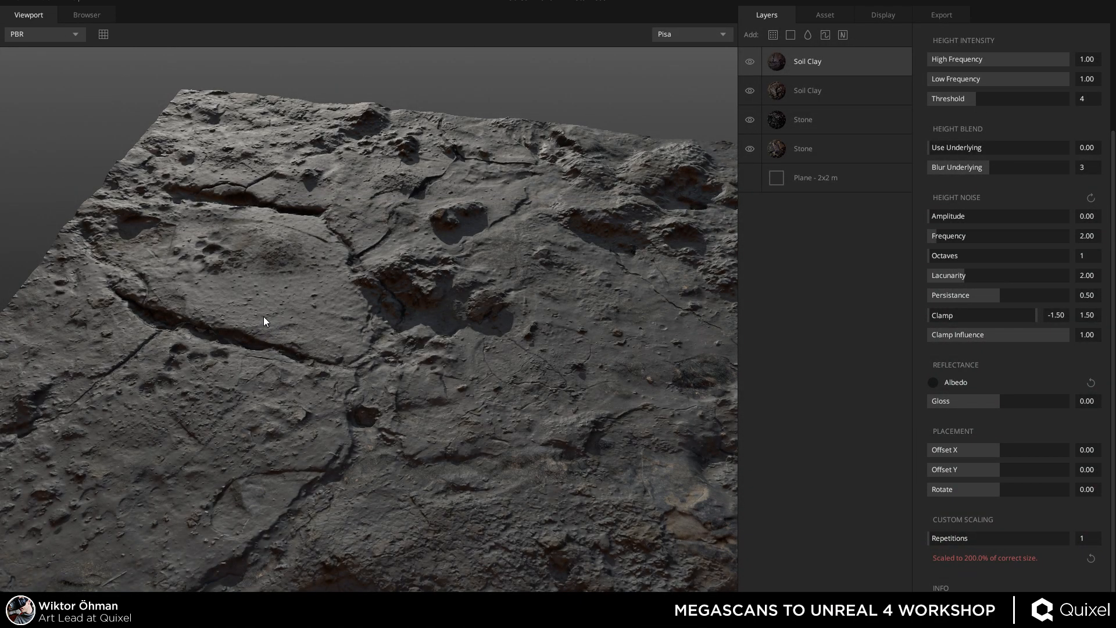
pyautogui.moveTo(264, 316); pyautogui.dragTo(217, 298)
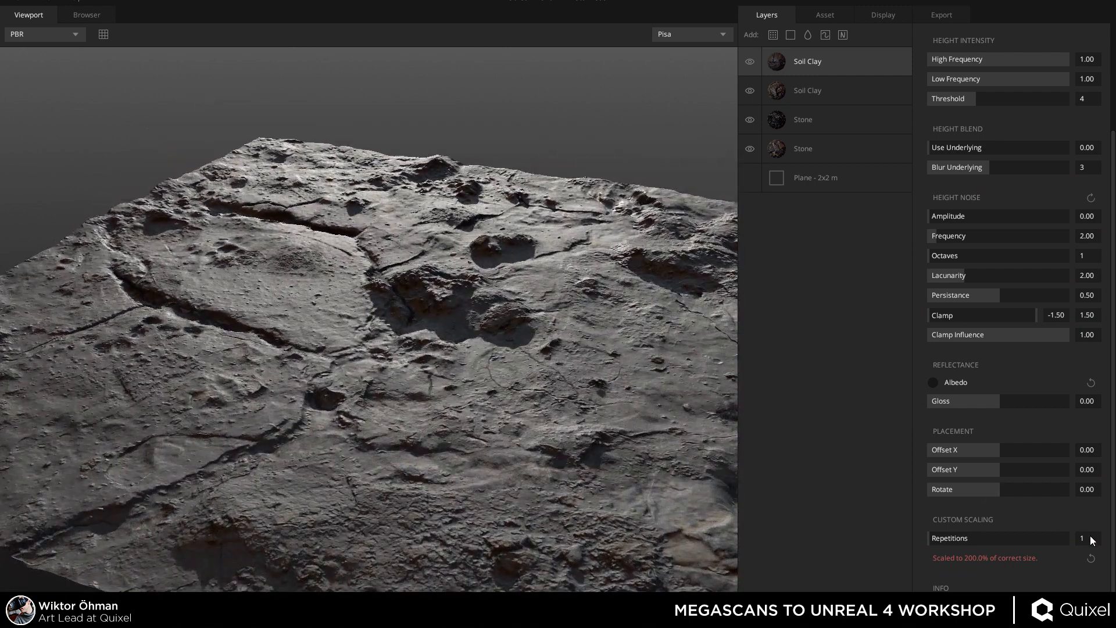
pyautogui.press('Return')
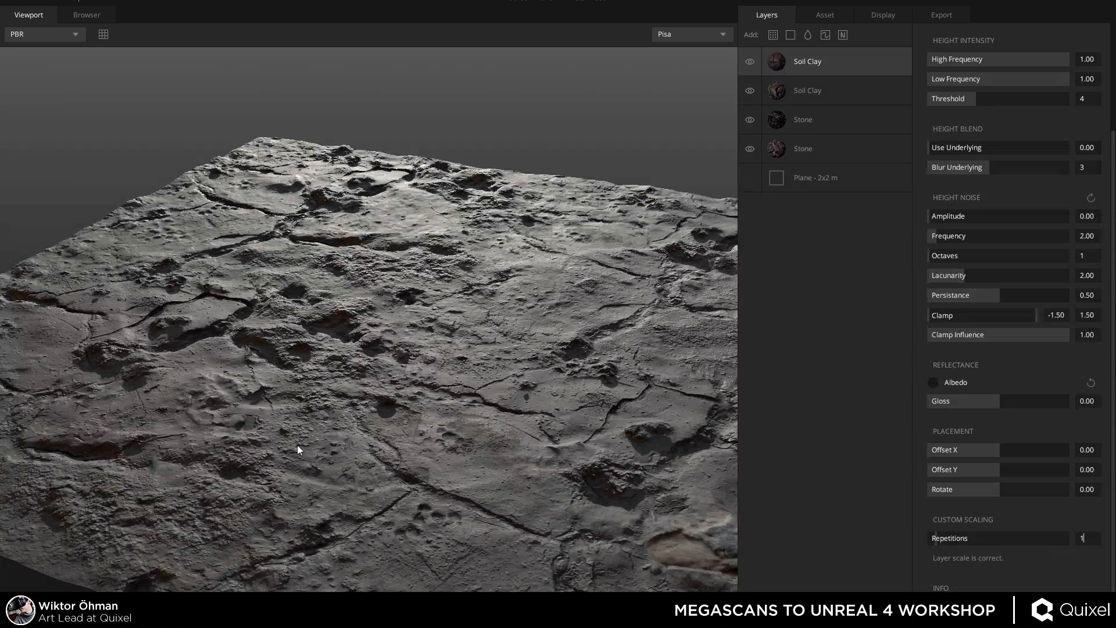
pyautogui.press('Return')
pyautogui.moveTo(297, 410); pyautogui.dragTo(414, 346)
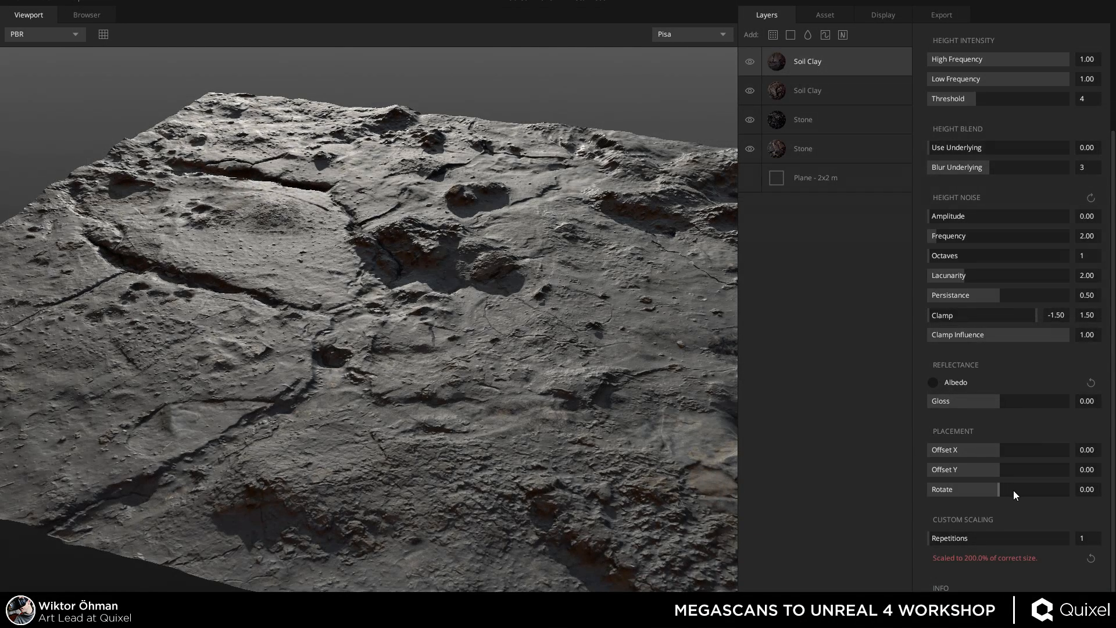
# Try rotating the top Soil Clay layer to -1.00 and set its rotation to 1.00.
pyautogui.moveTo(1013, 490); pyautogui.dragTo(958, 489)
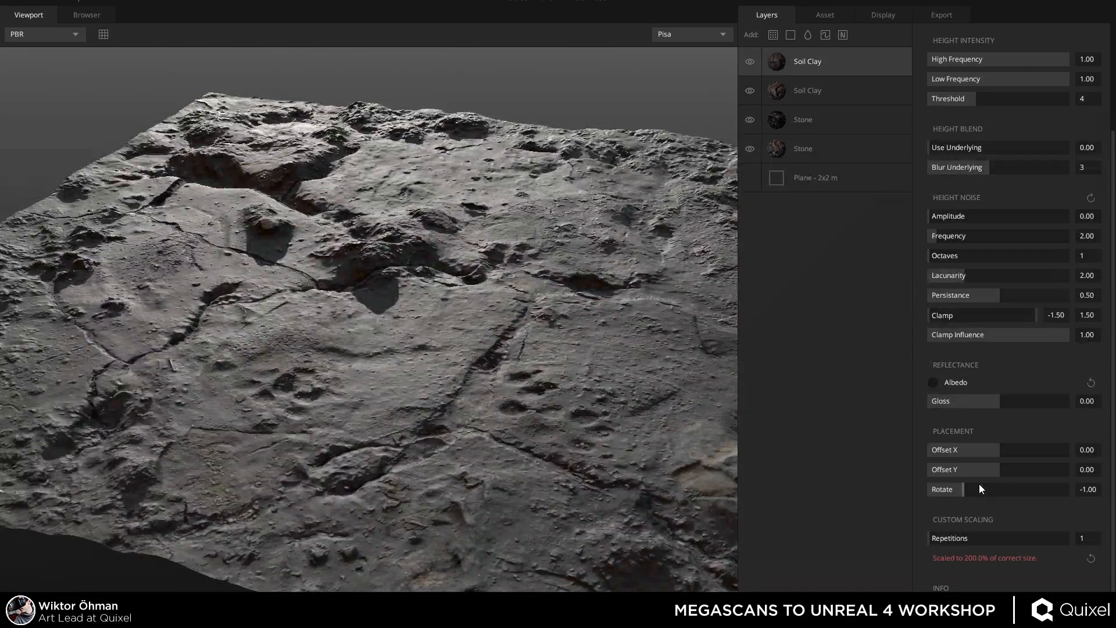
pyautogui.moveTo(981, 488); pyautogui.dragTo(1024, 490)
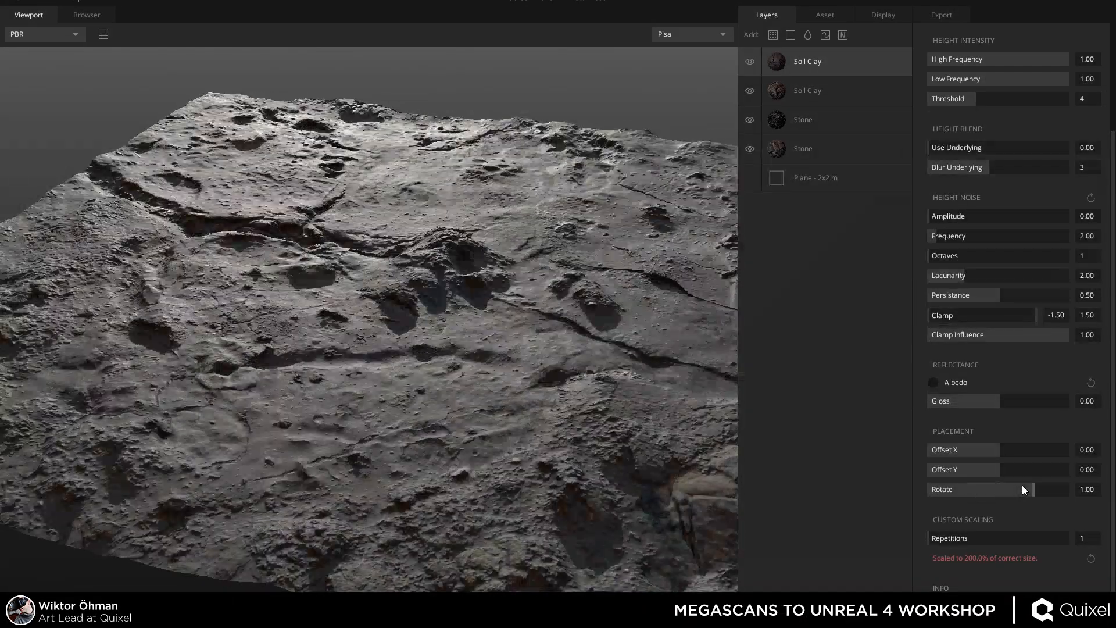
# Set the top Soil Clay layer's high frequency height intensity to 0.45 and its gloss to 0.01.
pyautogui.moveTo(218, 253); pyautogui.dragTo(533, 243)
pyautogui.moveTo(664, 326); pyautogui.dragTo(354, 299)
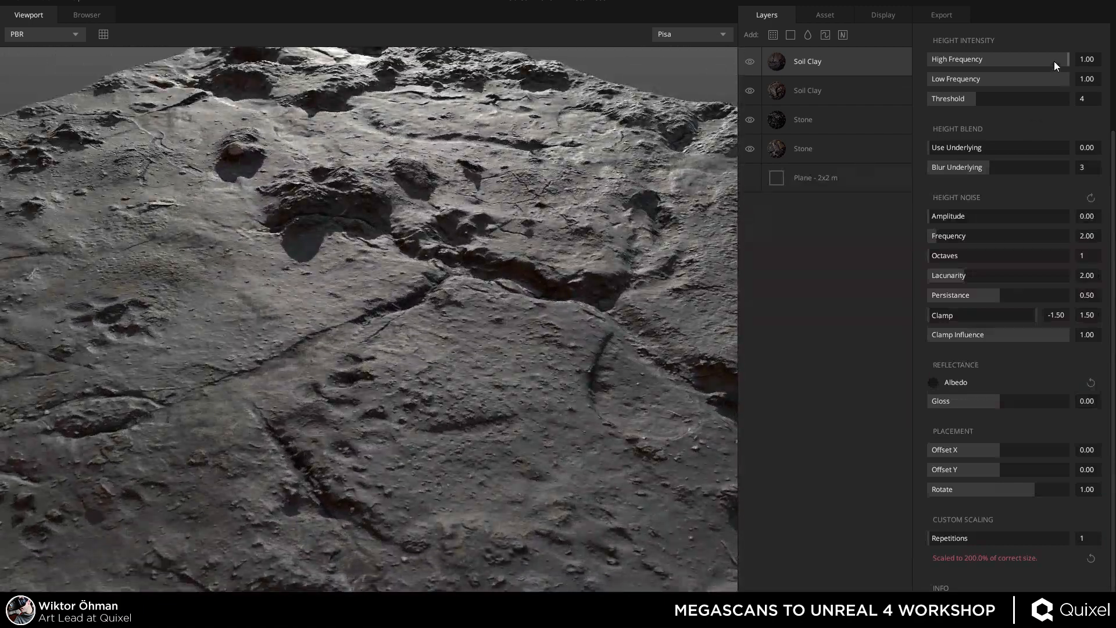
pyautogui.moveTo(1054, 60); pyautogui.dragTo(992, 80)
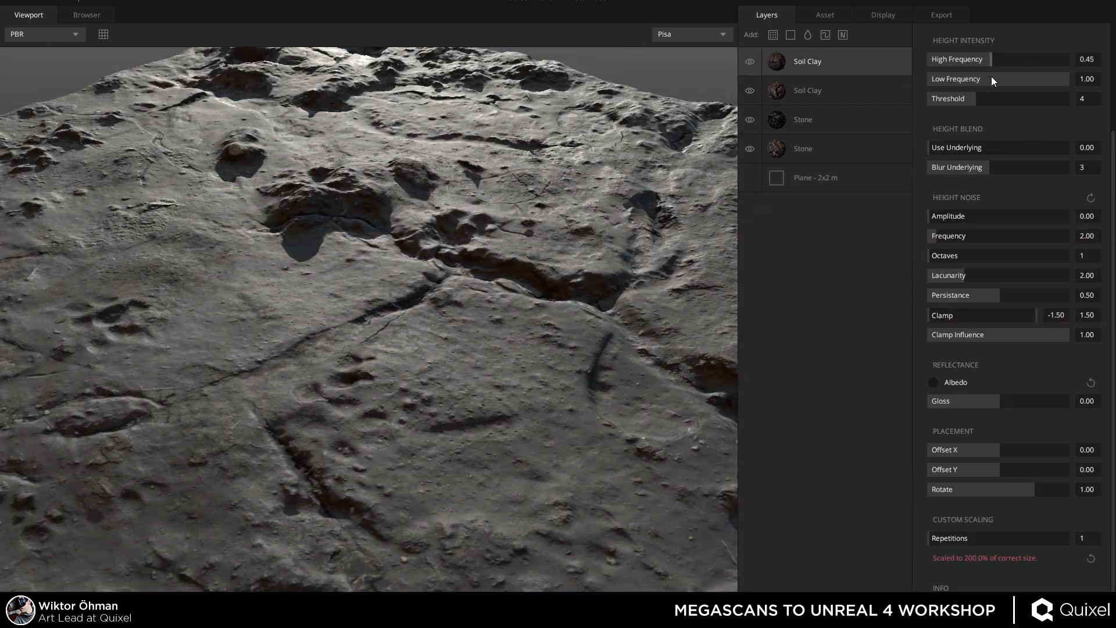
pyautogui.moveTo(379, 234); pyautogui.dragTo(529, 153)
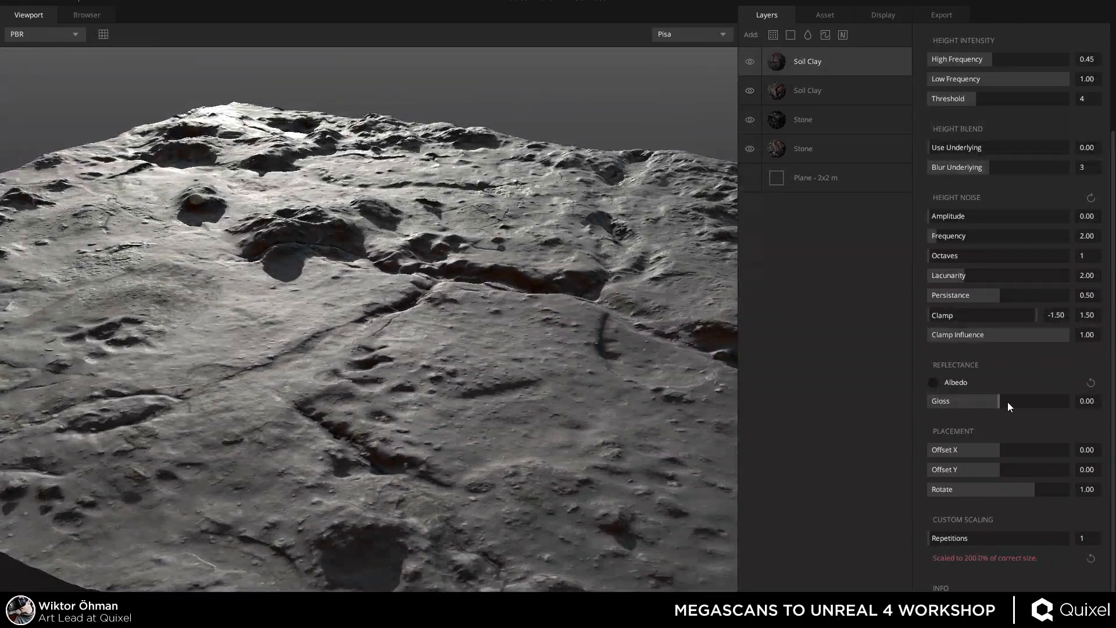
pyautogui.moveTo(1007, 402); pyautogui.dragTo(999, 403)
# Shift the top Soil Clay layer to an X offset of -0.13, comparing several offsets with and without tiling.
pyautogui.moveTo(1001, 448); pyautogui.dragTo(1014, 446)
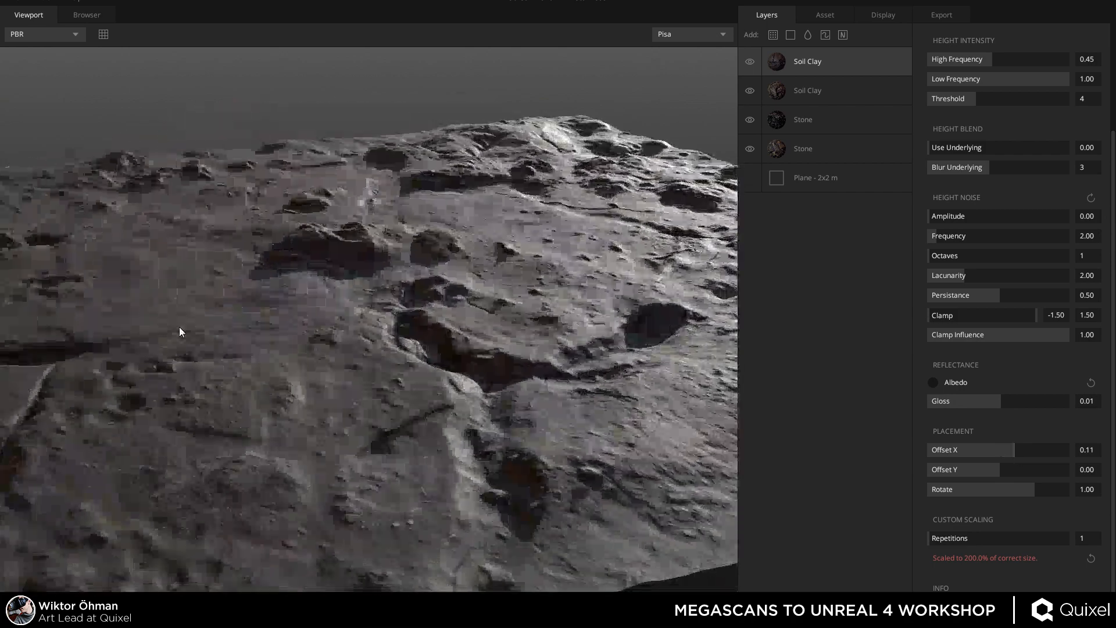
pyautogui.moveTo(180, 327); pyautogui.dragTo(445, 305)
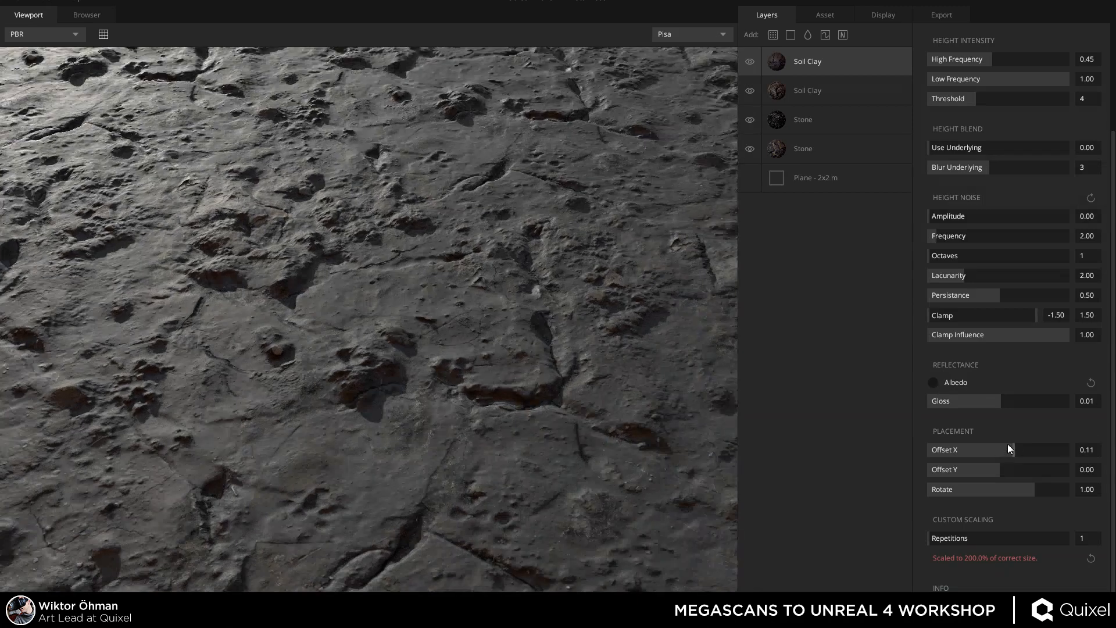
pyautogui.moveTo(1009, 448)
pyautogui.mouseDown()
pyautogui.moveTo(1026, 449)
pyautogui.moveTo(985, 447)
pyautogui.moveTo(1008, 450)
pyautogui.mouseUp()
pyautogui.scroll(-5, 311, 289)
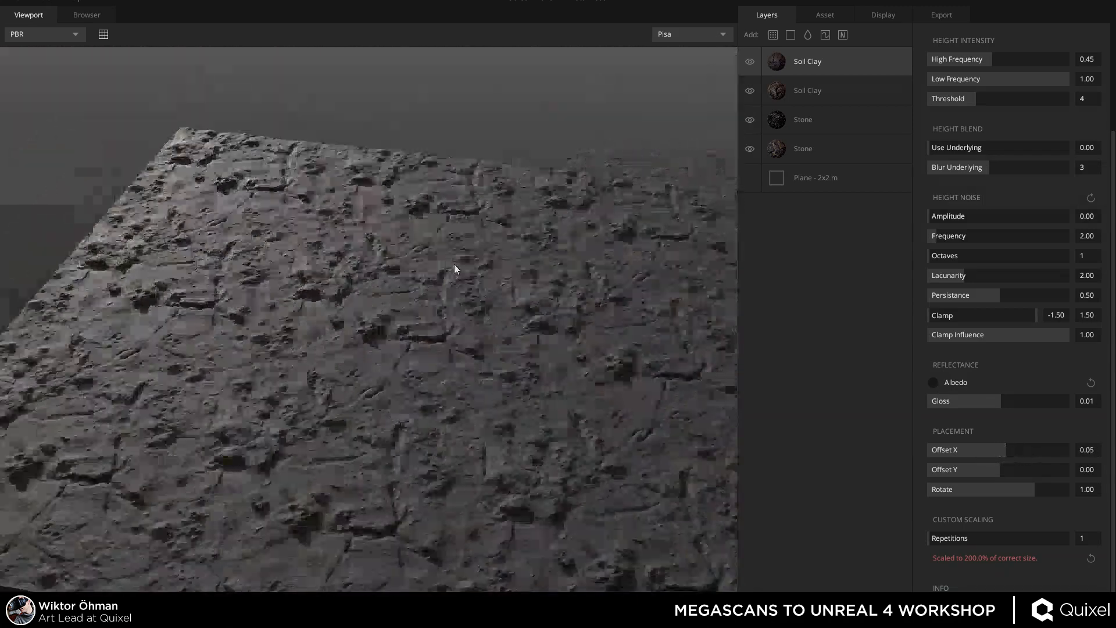
pyautogui.moveTo(453, 269); pyautogui.dragTo(535, 359)
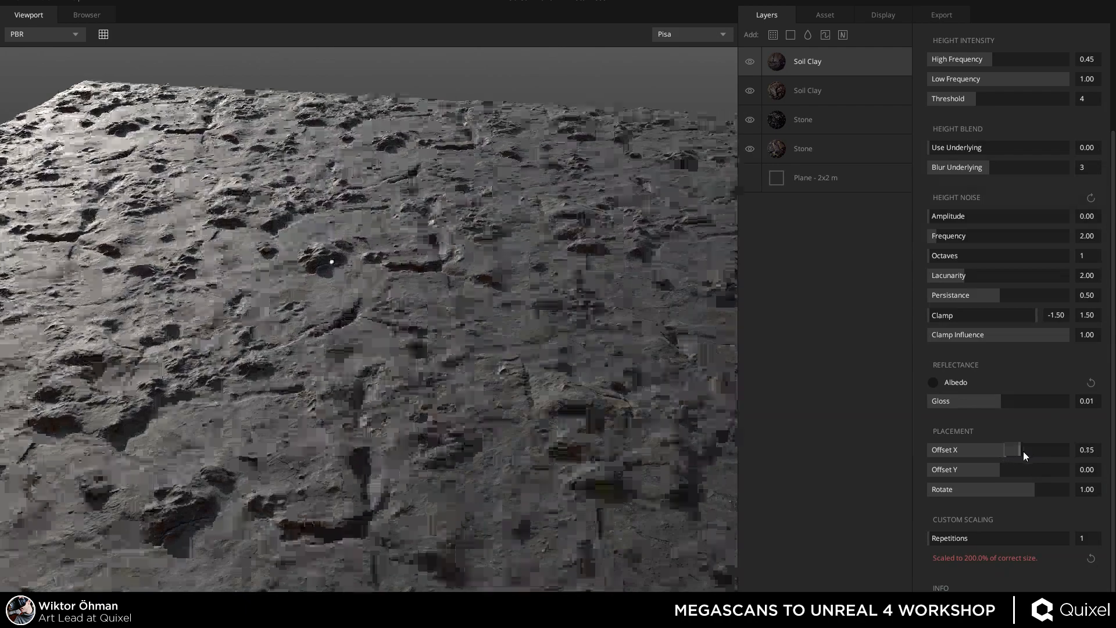
pyautogui.moveTo(1023, 451)
pyautogui.mouseDown()
pyautogui.moveTo(1098, 467)
pyautogui.moveTo(912, 469)
pyautogui.moveTo(1002, 458)
pyautogui.mouseUp()
pyautogui.moveTo(276, 291); pyautogui.dragTo(386, 324)
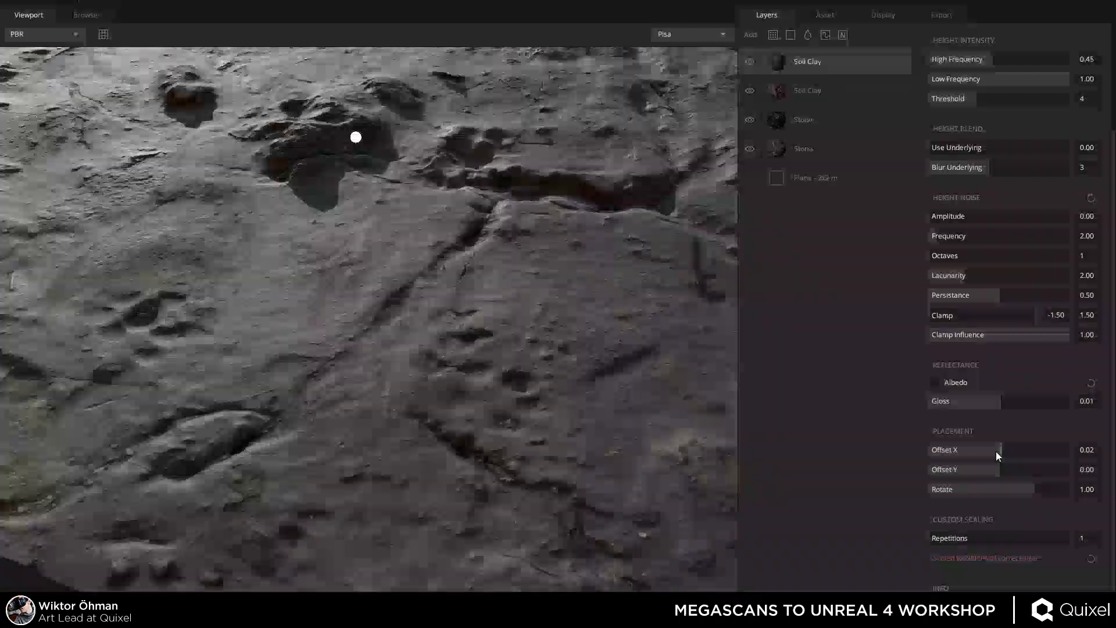
pyautogui.moveTo(998, 455); pyautogui.dragTo(957, 441)
pyautogui.moveTo(257, 249); pyautogui.dragTo(373, 322)
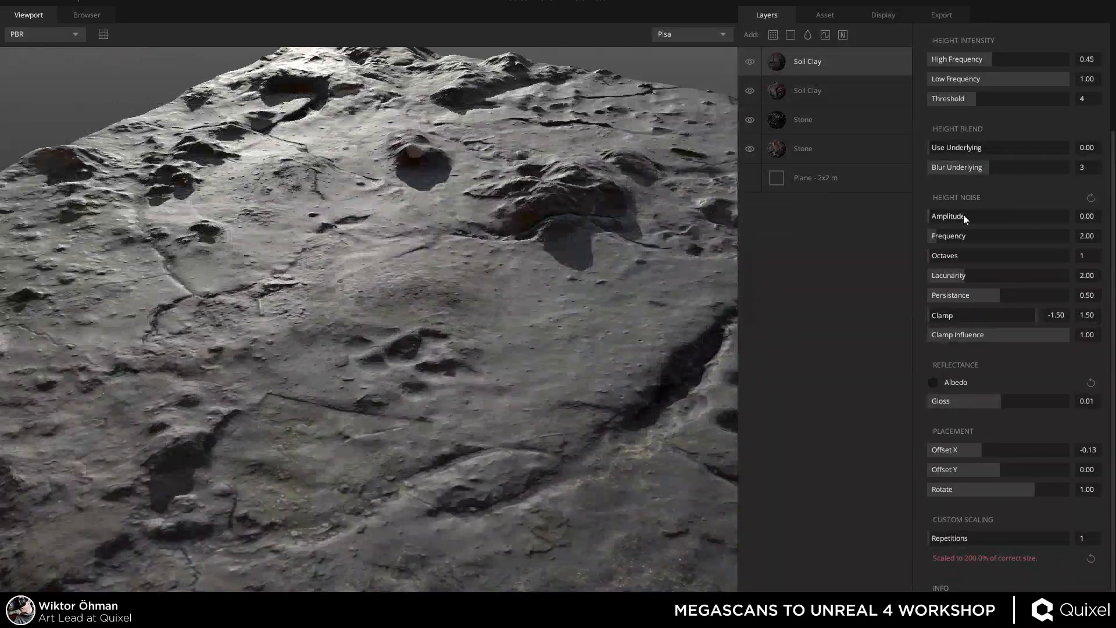
# Add height noise to the top Soil Clay layer with amplitude 2.99 and frequency 1.00.
pyautogui.moveTo(963, 215)
pyautogui.mouseDown()
pyautogui.moveTo(930, 217)
pyautogui.moveTo(951, 214)
pyautogui.mouseUp()
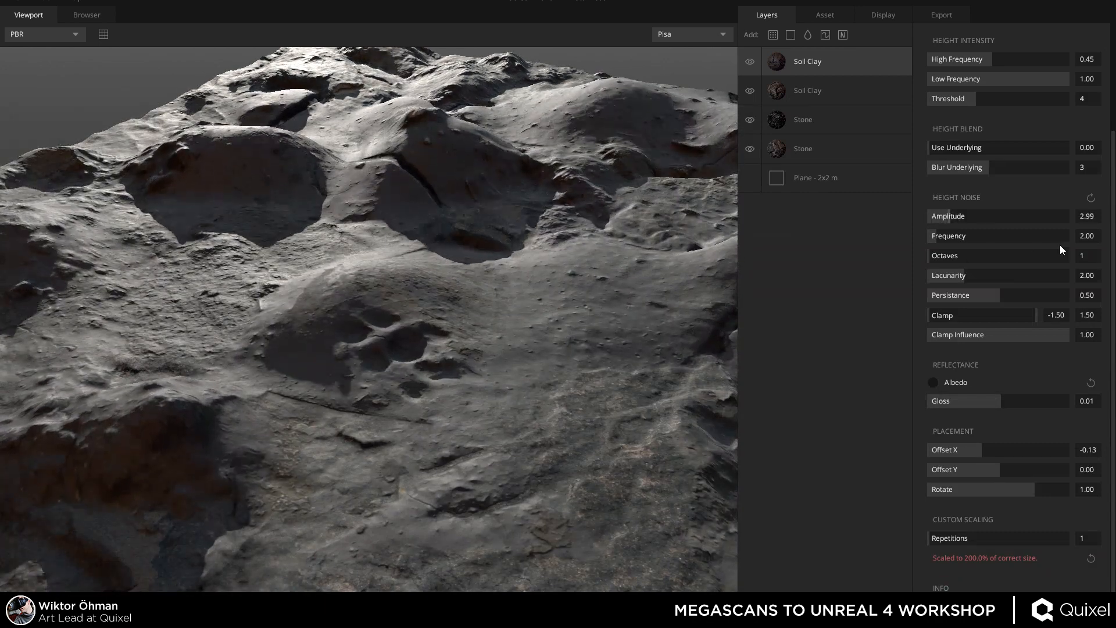
pyautogui.click(1093, 239)
pyautogui.write('1')
pyautogui.press('Return')
pyautogui.moveTo(371, 234); pyautogui.dragTo(314, 252)
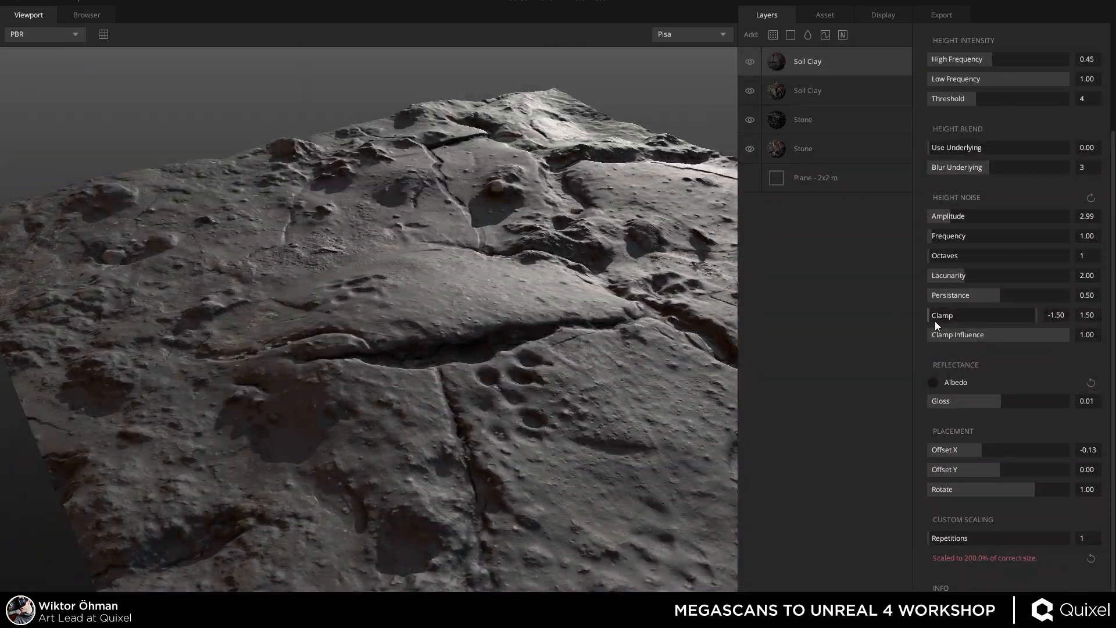
pyautogui.scroll(3, 1007, 245)
pyautogui.moveTo(458, 568); pyautogui.dragTo(411, 341)
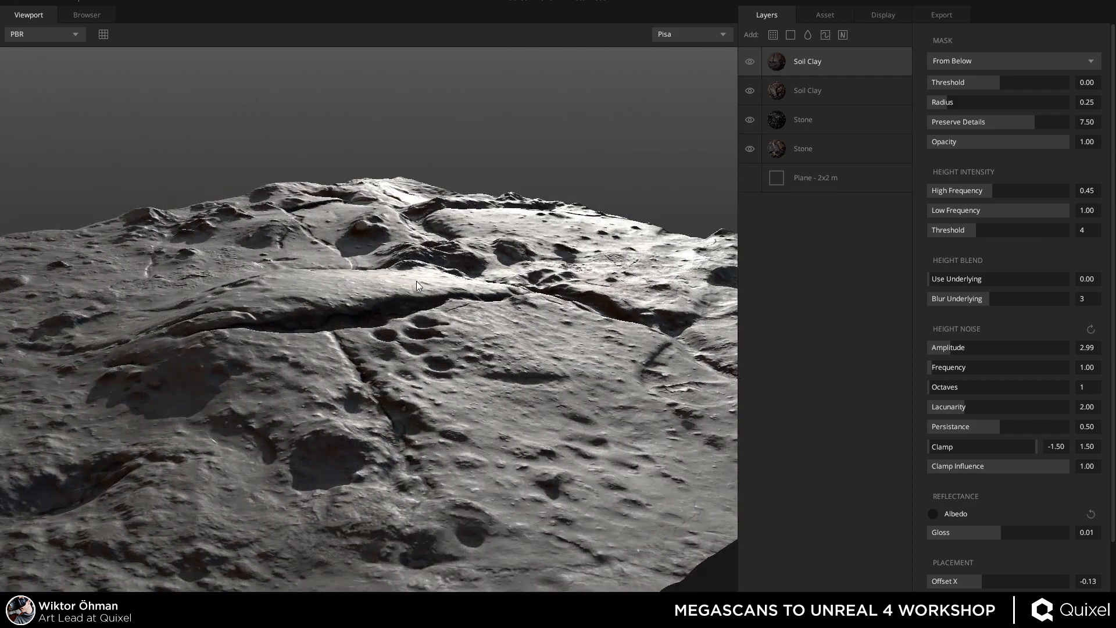
pyautogui.moveTo(416, 281); pyautogui.dragTo(244, 325)
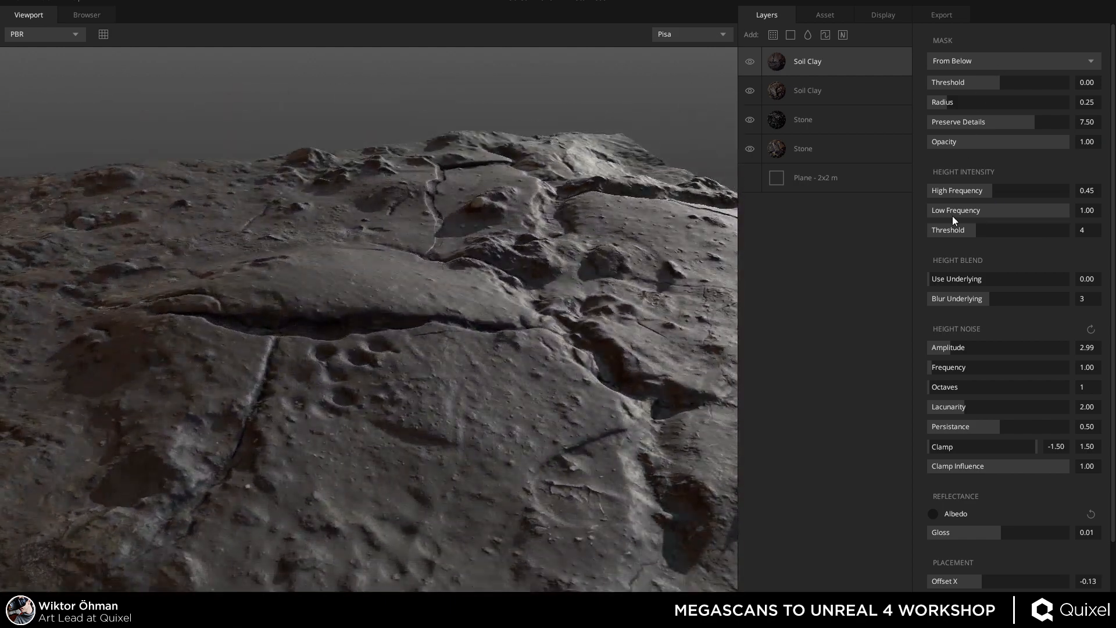
pyautogui.moveTo(594, 110); pyautogui.dragTo(443, 327)
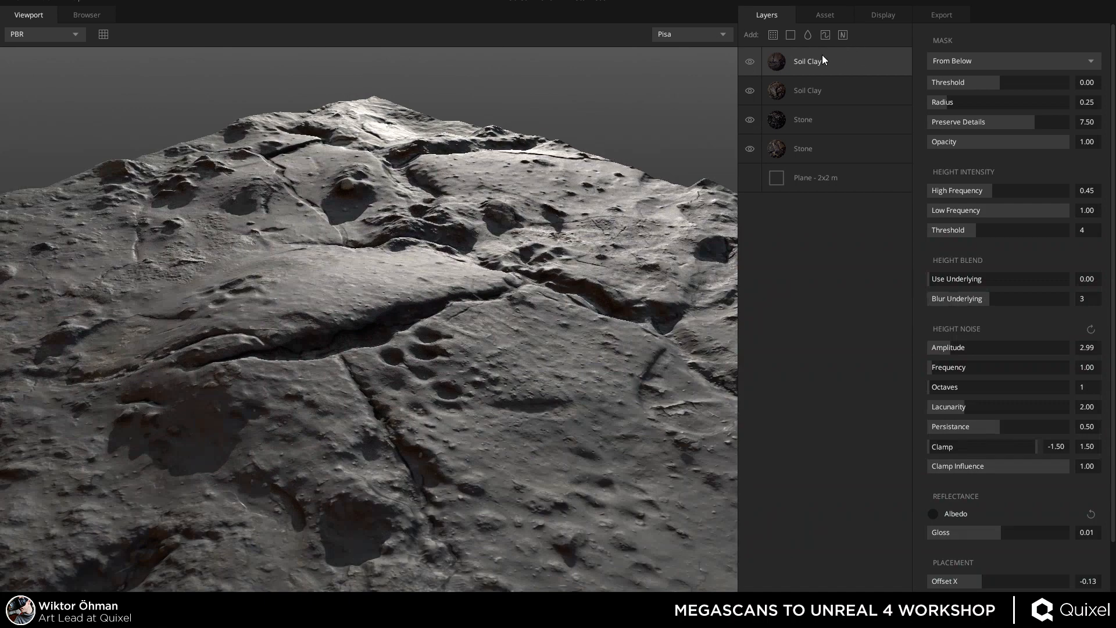
# Add a Liquid layer above the top Soil Clay layer and inspect the puddles from several angles.
pyautogui.moveTo(202, 276); pyautogui.dragTo(233, 254, button='middle')
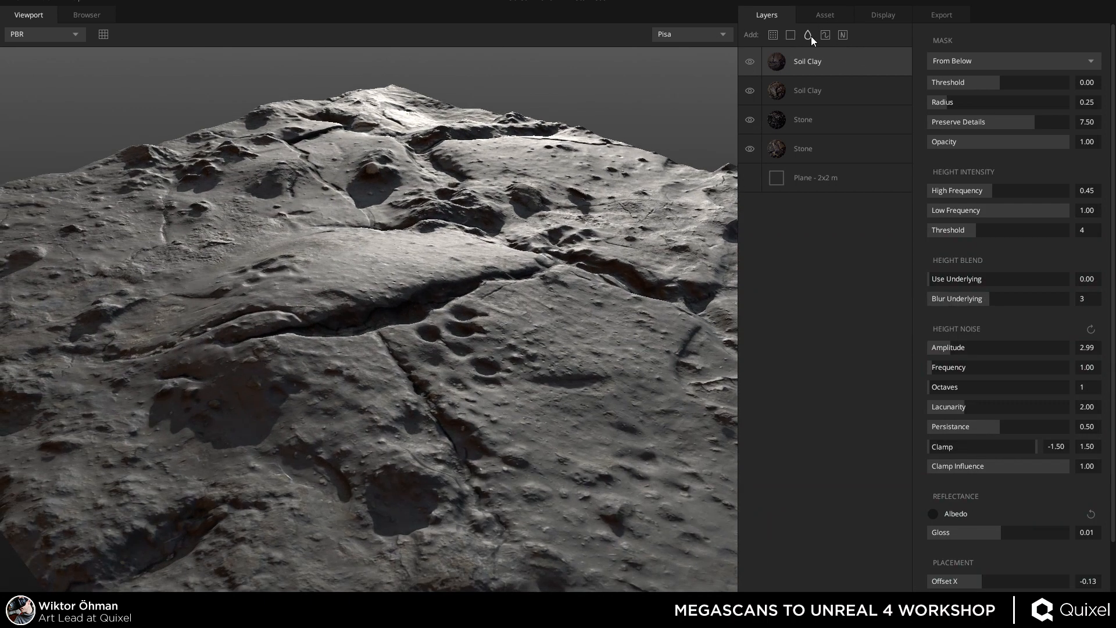
pyautogui.click(808, 35)
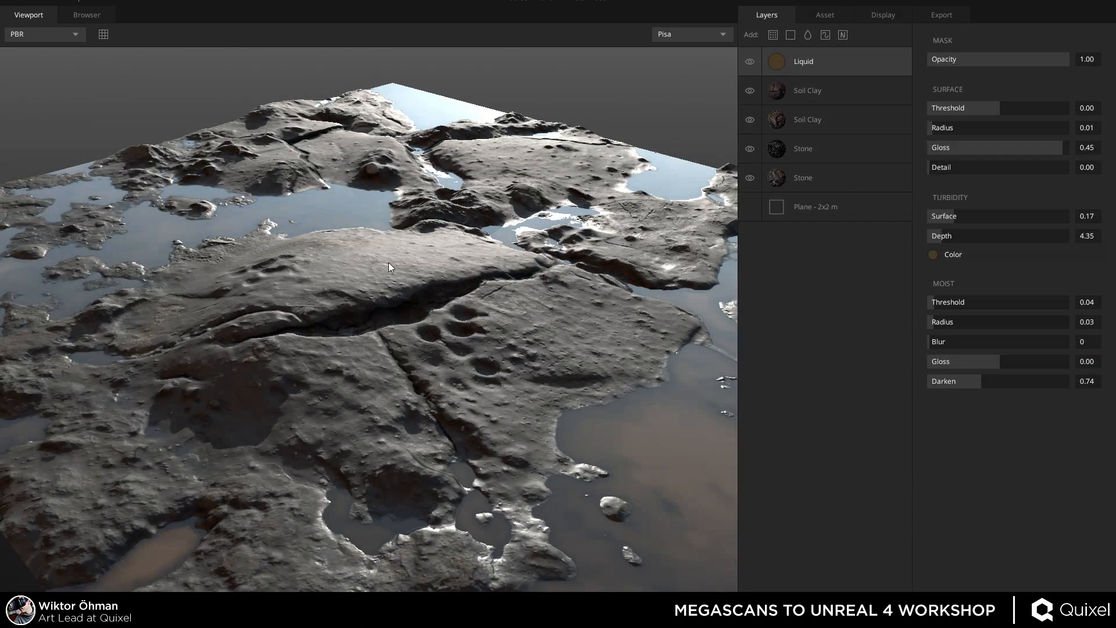
pyautogui.moveTo(388, 263); pyautogui.dragTo(413, 319)
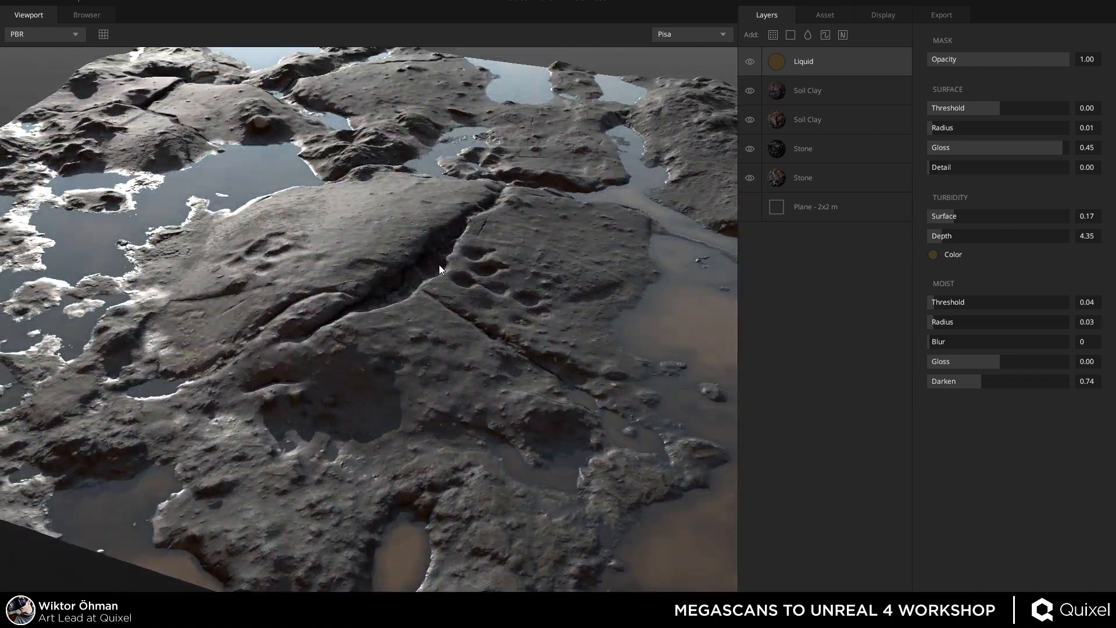
pyautogui.moveTo(439, 269); pyautogui.dragTo(400, 232)
pyautogui.moveTo(503, 236); pyautogui.dragTo(372, 216)
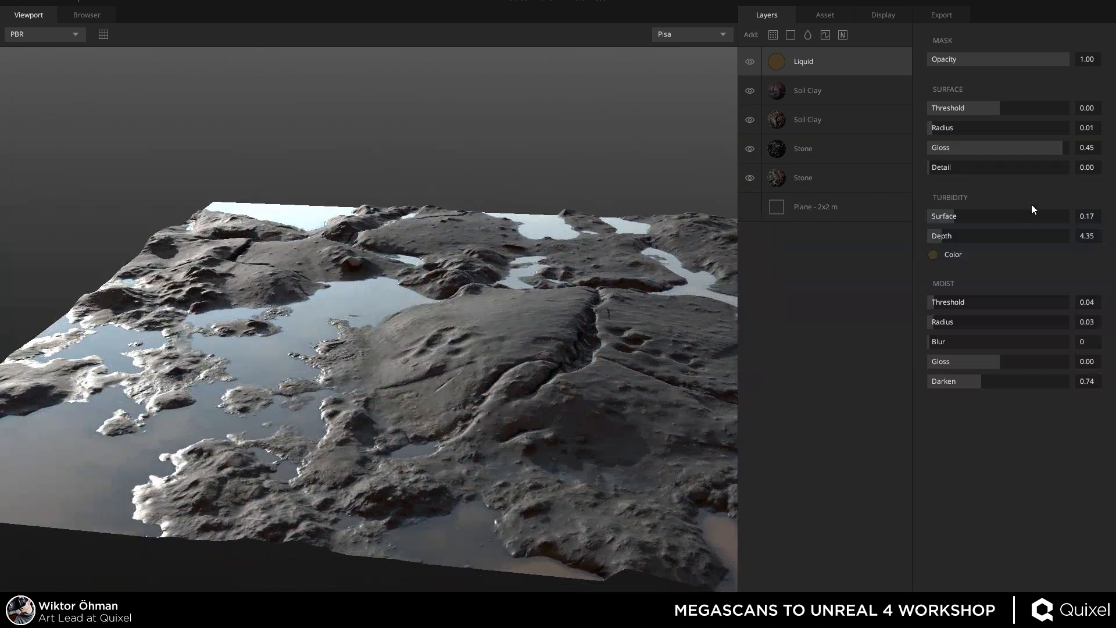
# Set the Liquid layer's moist radius to 0.14 and moist gloss to 0.04.
pyautogui.moveTo(938, 320); pyautogui.dragTo(966, 336)
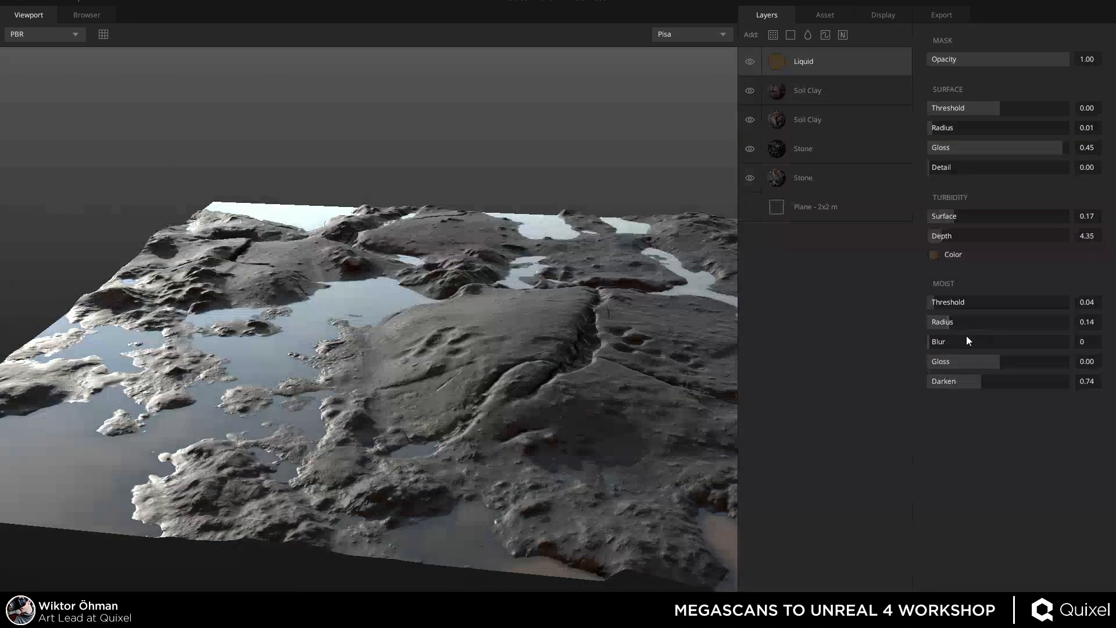
pyautogui.moveTo(1026, 359)
pyautogui.mouseDown()
pyautogui.moveTo(1066, 362)
pyautogui.moveTo(1005, 363)
pyautogui.mouseUp()
pyautogui.moveTo(314, 273); pyautogui.dragTo(442, 313)
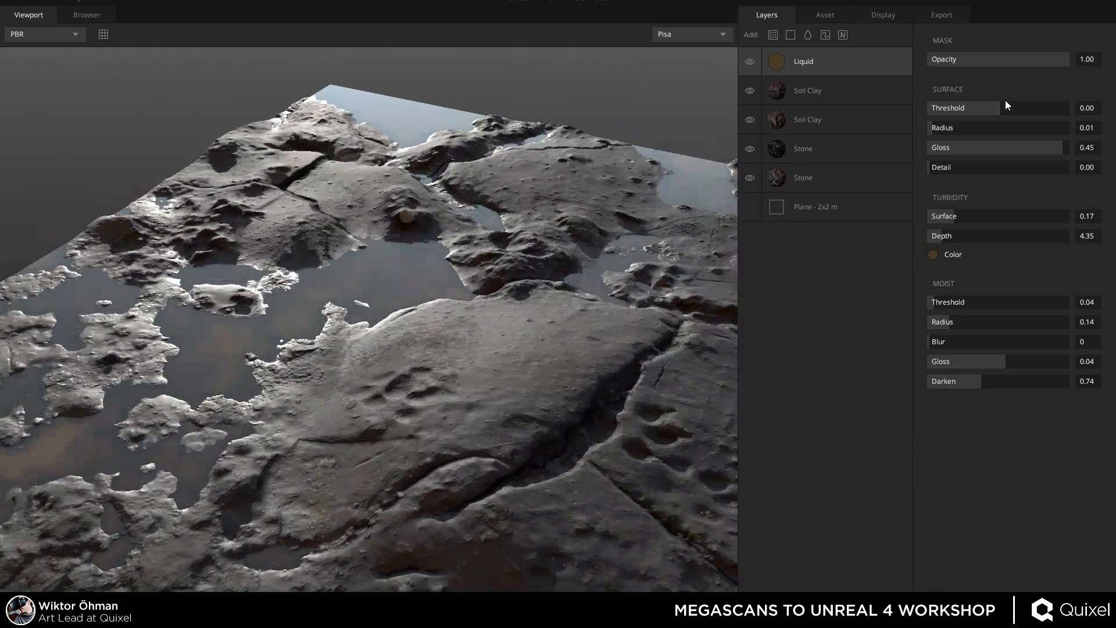
# Set the Liquid layer's surface threshold to -0.01.
pyautogui.moveTo(992, 109); pyautogui.dragTo(997, 140)
pyautogui.moveTo(370, 221); pyautogui.dragTo(552, 270)
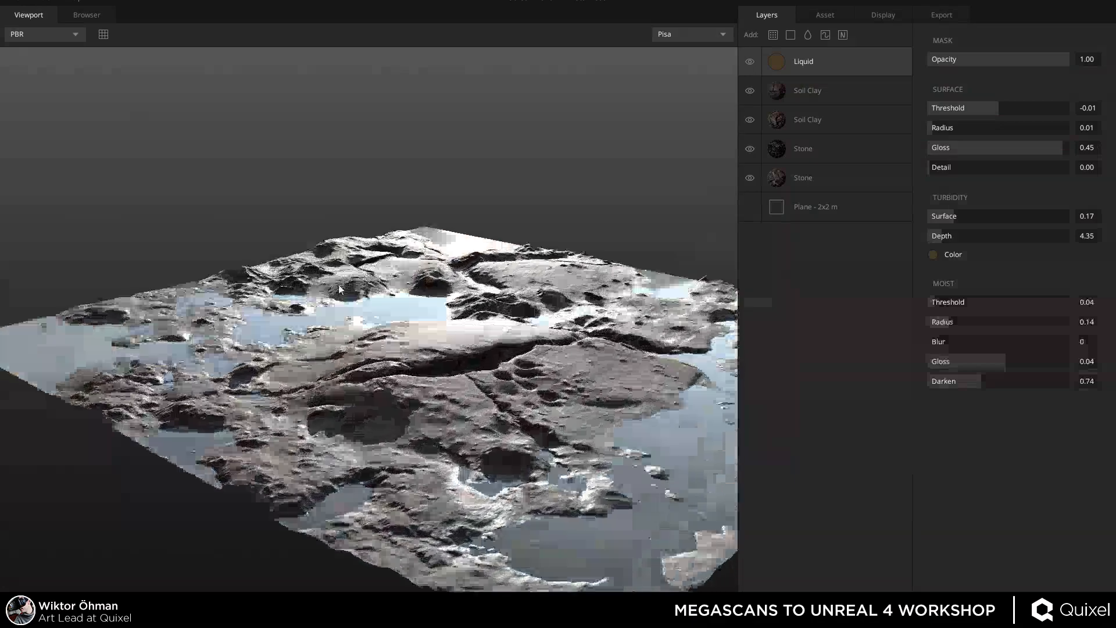
pyautogui.moveTo(174, 279); pyautogui.dragTo(553, 137)
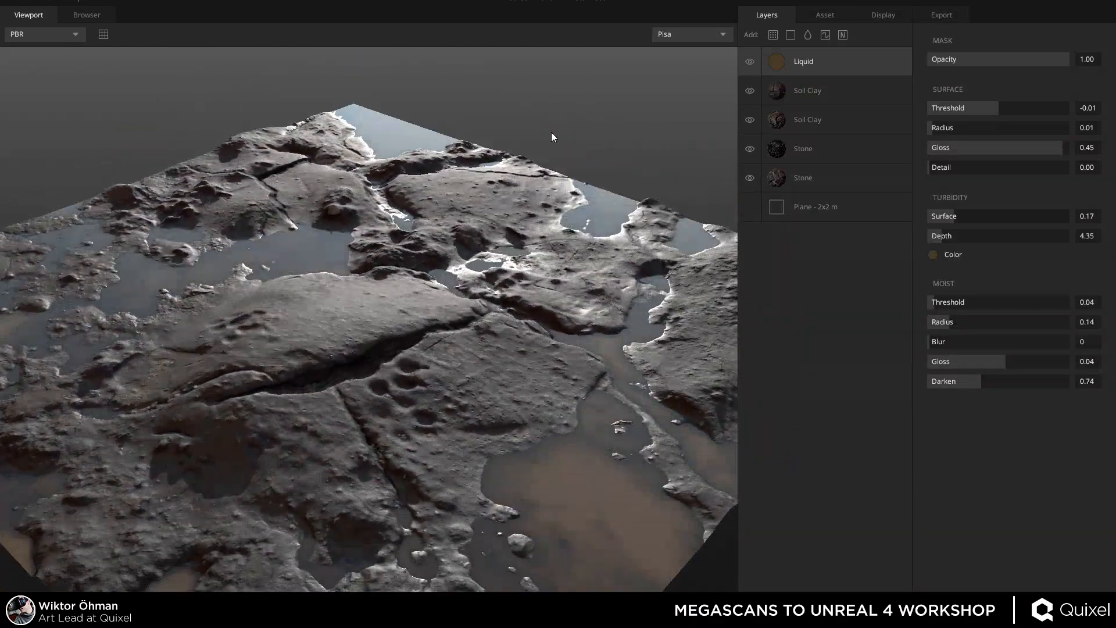
# Try teal 34574F and blue-grey 515555 as the Liquid layer's turbidity color with the surface tiled.
pyautogui.press('t')
pyautogui.moveTo(358, 304); pyautogui.dragTo(443, 357)
pyautogui.moveTo(93, 233); pyautogui.dragTo(273, 340, button='middle')
pyautogui.moveTo(274, 340); pyautogui.dragTo(406, 325, button='right')
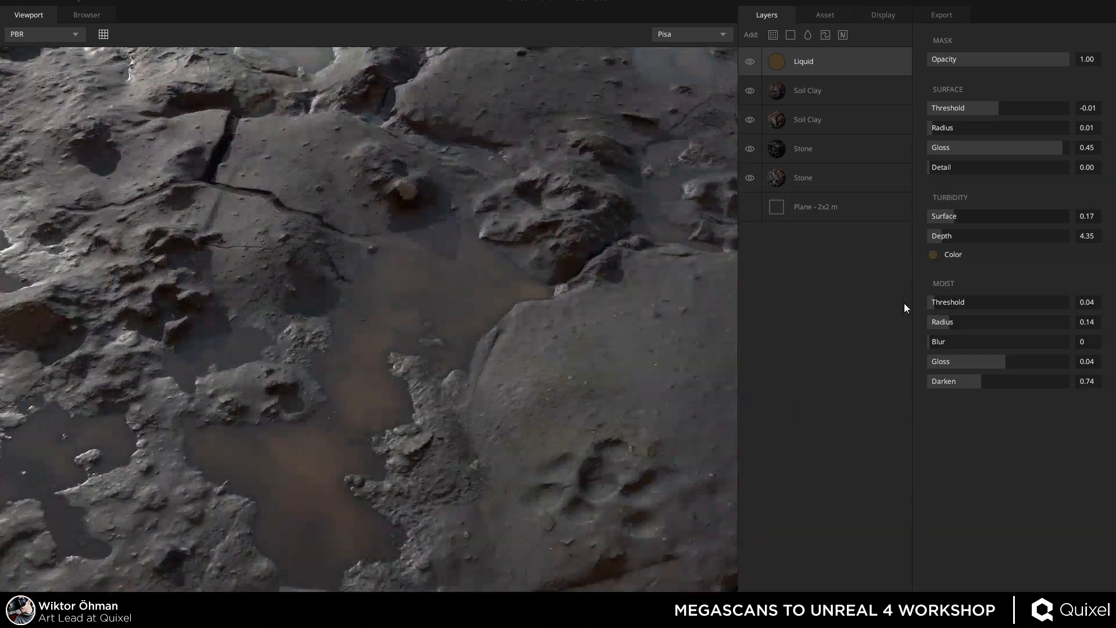
pyautogui.click(934, 254)
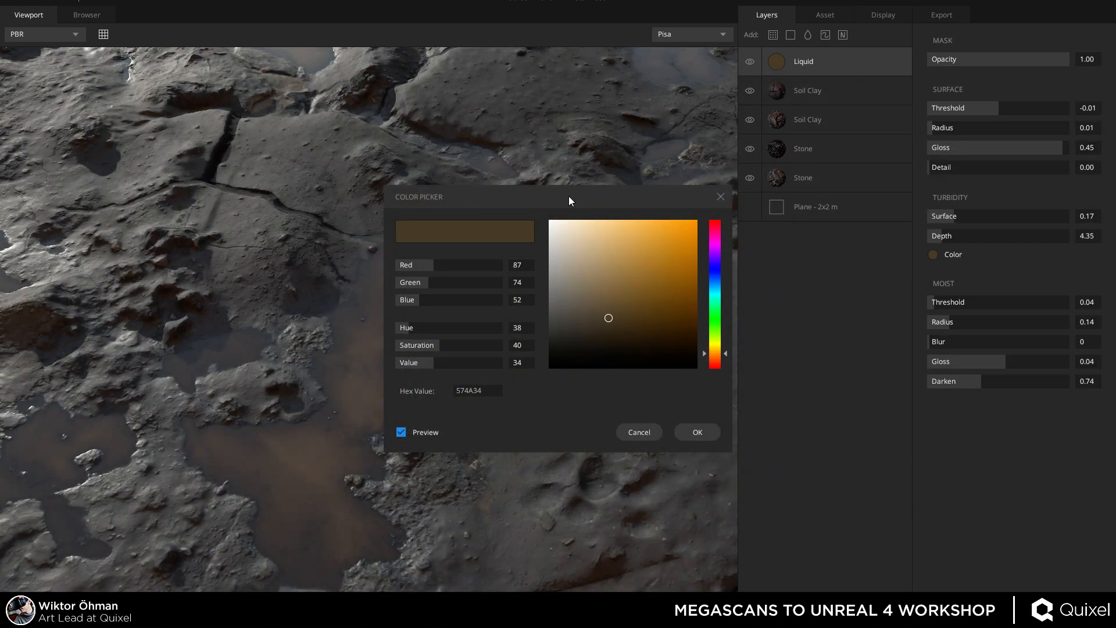
pyautogui.moveTo(570, 201); pyautogui.dragTo(832, 98)
pyautogui.moveTo(974, 175); pyautogui.dragTo(979, 195)
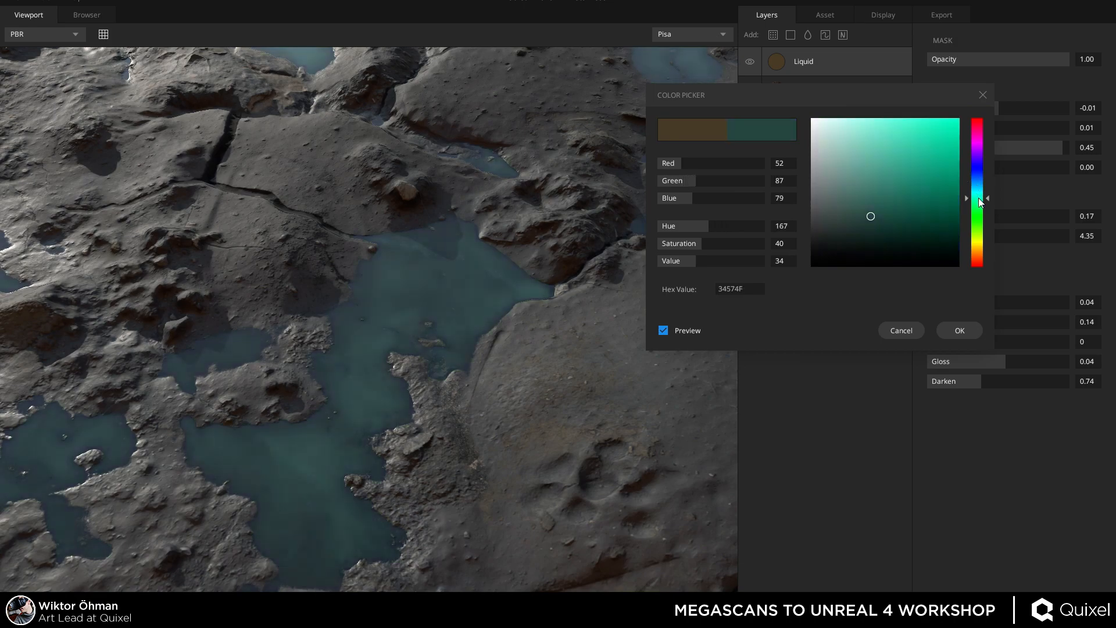
pyautogui.moveTo(826, 225)
pyautogui.mouseDown()
pyautogui.moveTo(812, 225)
pyautogui.moveTo(818, 214)
pyautogui.mouseUp()
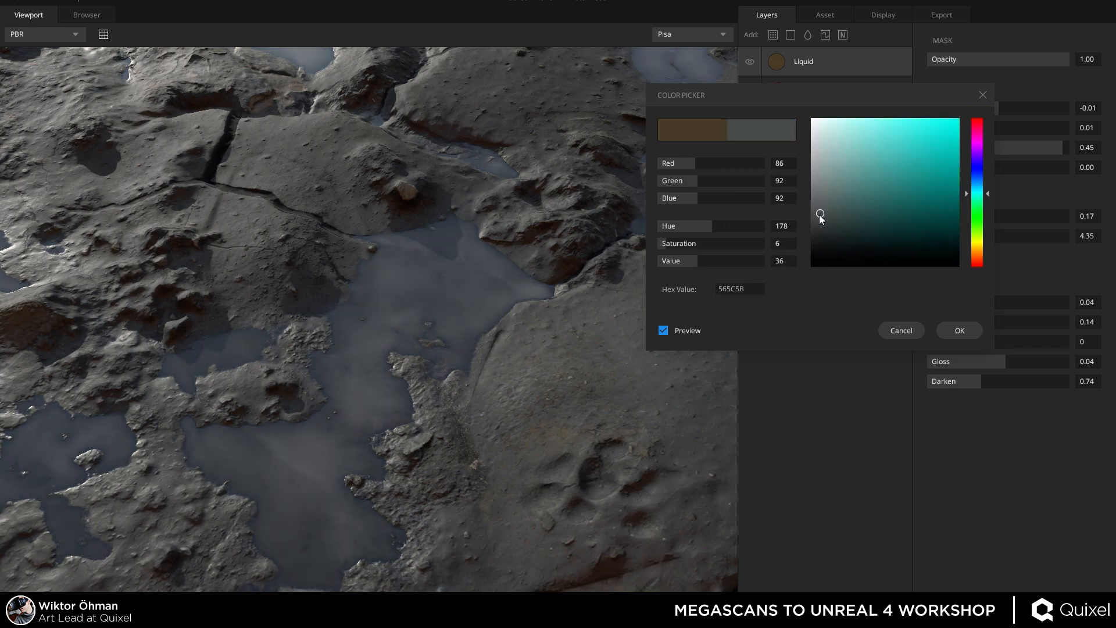
pyautogui.moveTo(346, 305)
pyautogui.mouseDown()
pyautogui.moveTo(309, 201)
pyautogui.moveTo(349, 174)
pyautogui.moveTo(392, 214)
pyautogui.moveTo(377, 415)
pyautogui.moveTo(496, 372)
pyautogui.moveTo(361, 378)
pyautogui.moveTo(403, 426)
pyautogui.moveTo(311, 364)
pyautogui.moveTo(716, 239)
pyautogui.mouseUp()
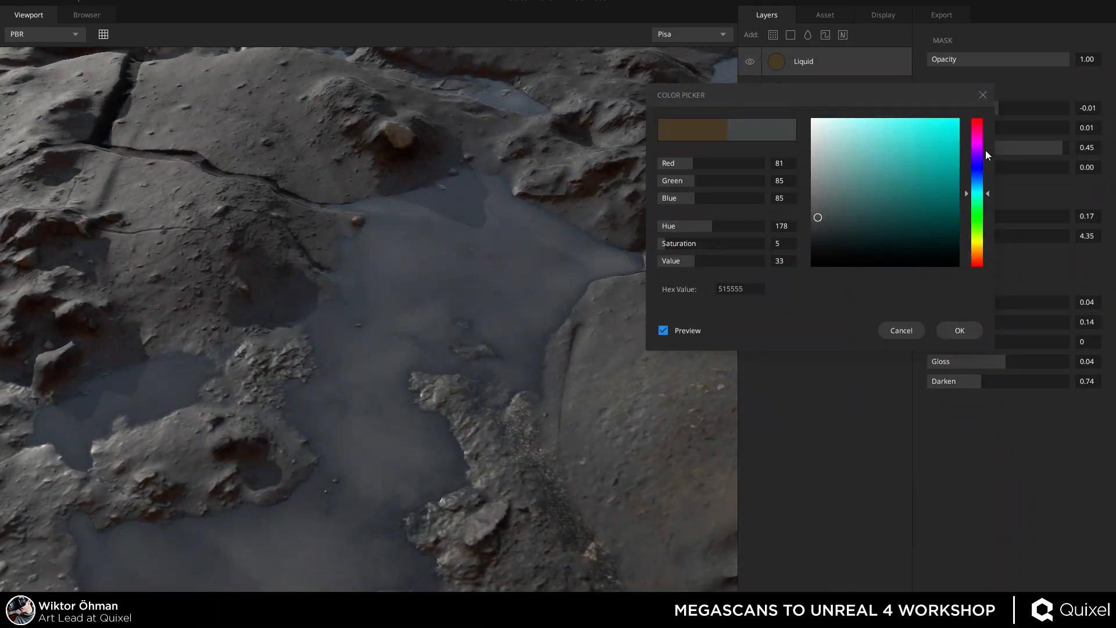
# Try teal 415E5D, muted green 4C5E41 and bright green 5EFF00 as the liquid's turbidity color, and discard the color changes.
pyautogui.moveTo(840, 214); pyautogui.dragTo(857, 212)
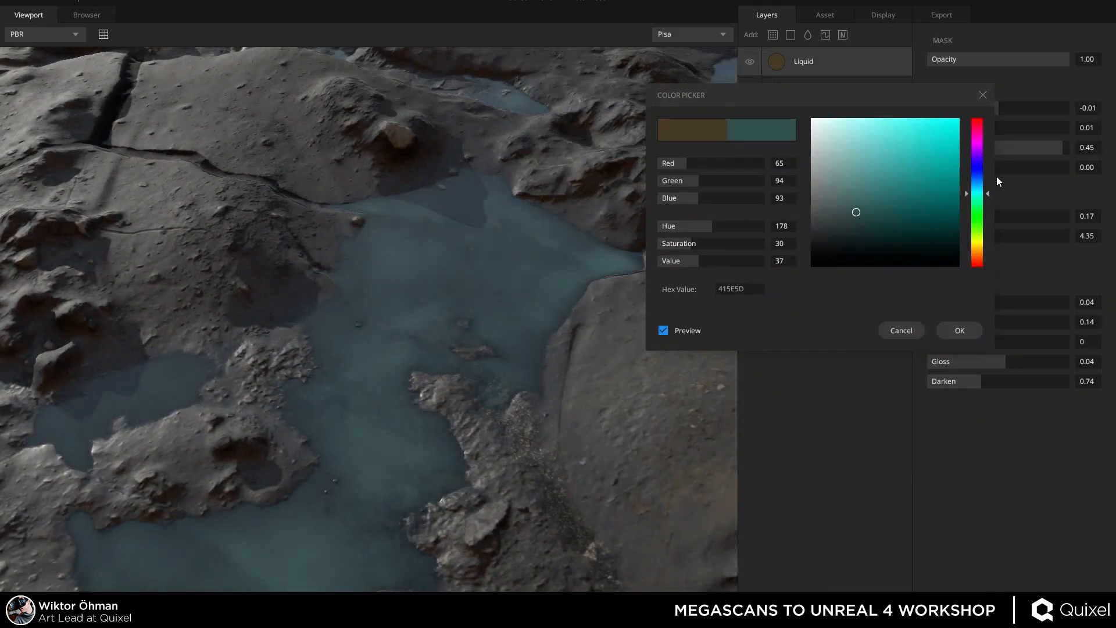
pyautogui.click(977, 226)
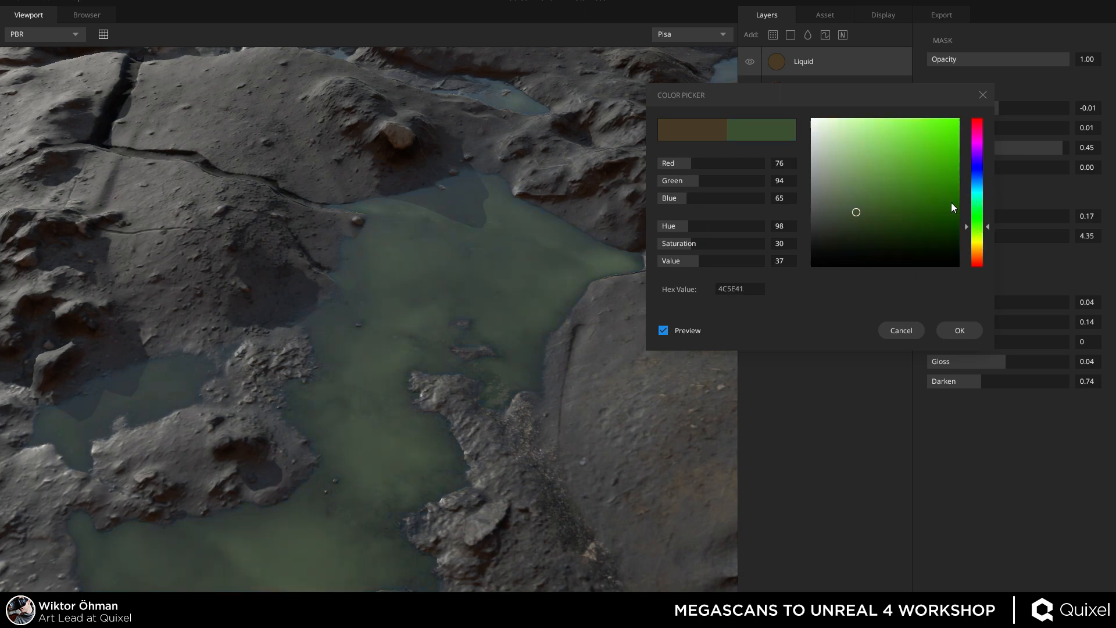
pyautogui.moveTo(957, 146)
pyautogui.mouseDown()
pyautogui.moveTo(932, 142)
pyautogui.moveTo(968, 102)
pyautogui.mouseUp()
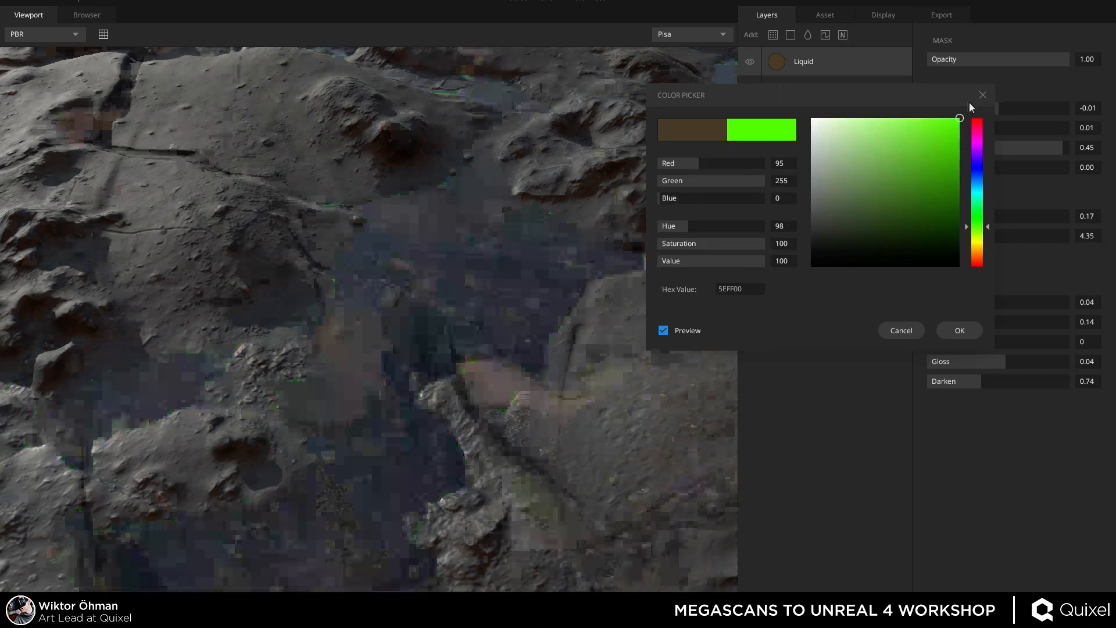
pyautogui.moveTo(433, 406); pyautogui.dragTo(314, 419)
pyautogui.click(901, 329)
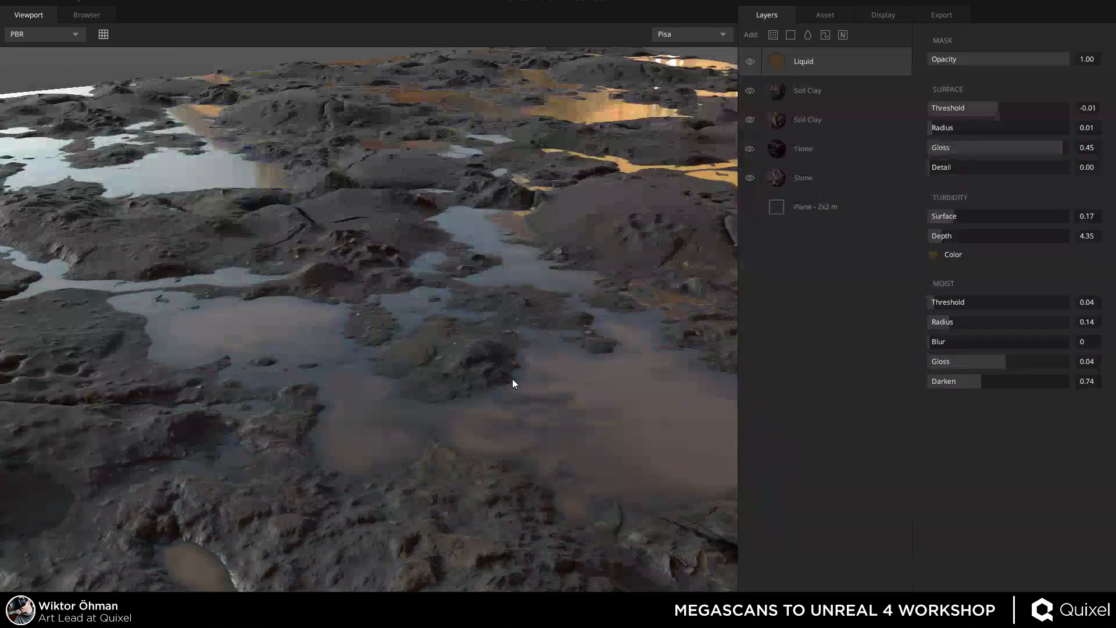
# Lower the Liquid layer's surface threshold to -0.17 so only small puddles remain in the deepest areas.
pyautogui.moveTo(343, 289); pyautogui.dragTo(879, 109)
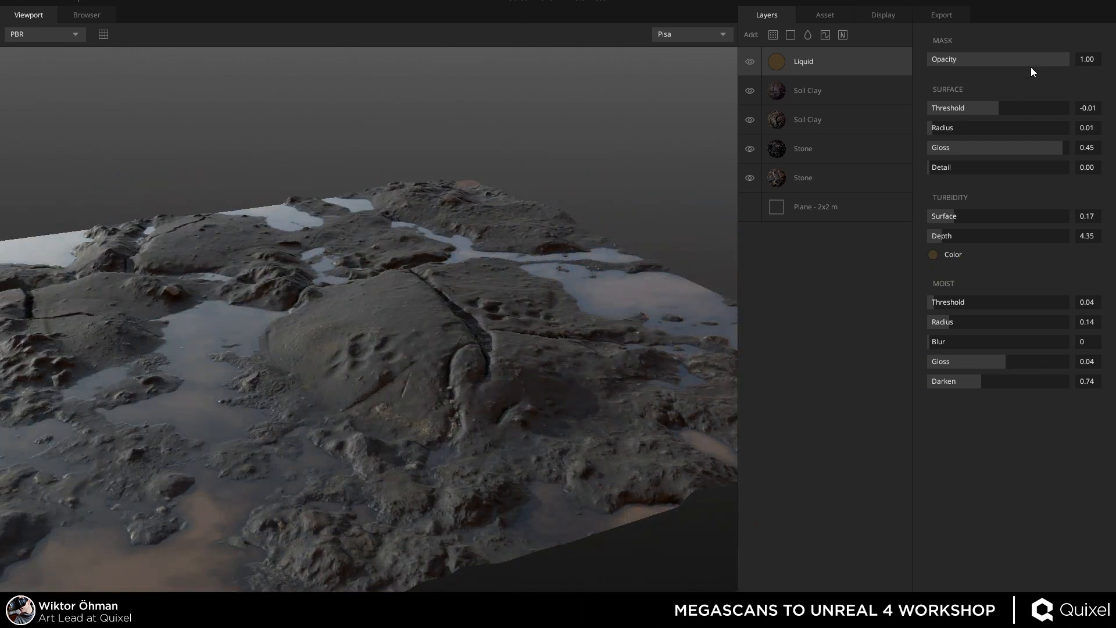
pyautogui.moveTo(1001, 108)
pyautogui.mouseDown()
pyautogui.moveTo(975, 106)
pyautogui.moveTo(986, 103)
pyautogui.mouseUp()
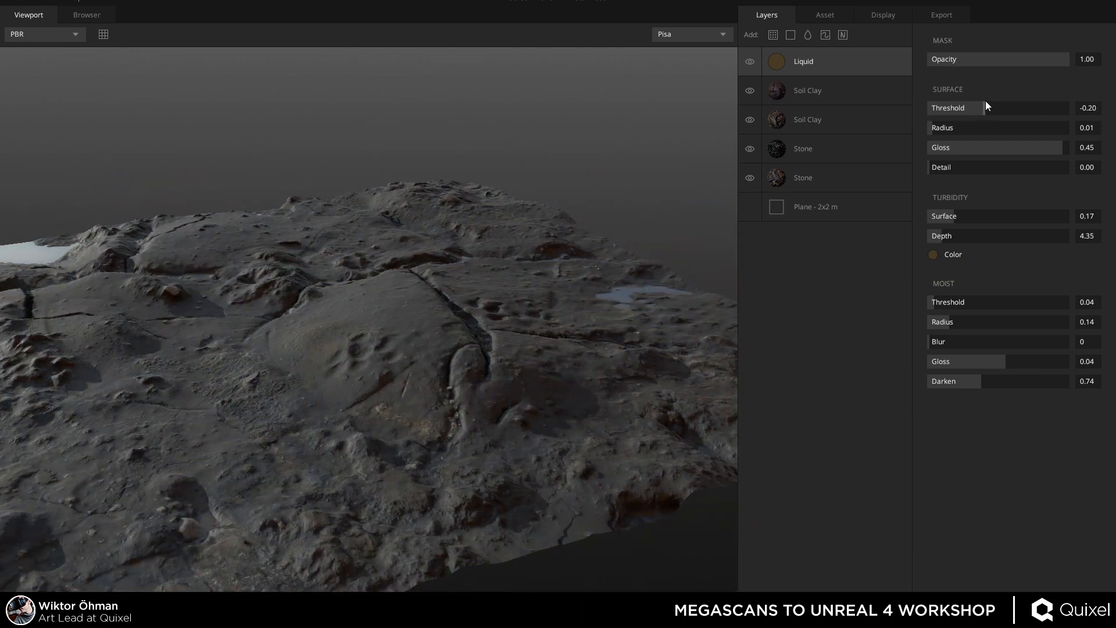
pyautogui.moveTo(498, 217); pyautogui.dragTo(569, 185)
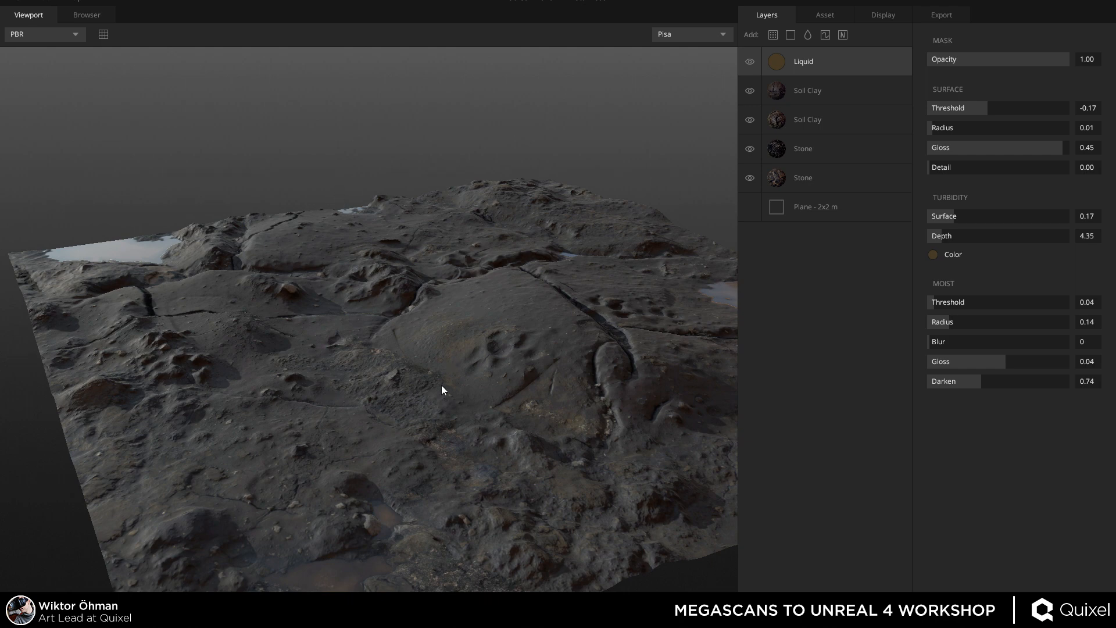
pyautogui.moveTo(434, 358); pyautogui.dragTo(242, 387)
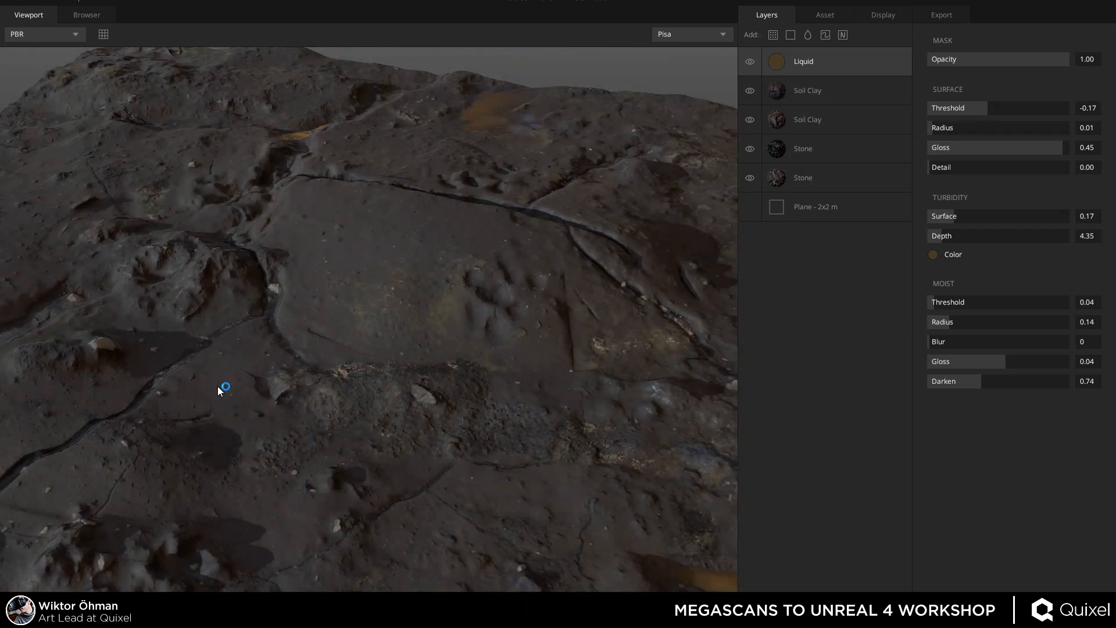
# Set the upper Soil Clay layer's reflectance gloss to 0.09.
pyautogui.moveTo(216, 380); pyautogui.dragTo(320, 259)
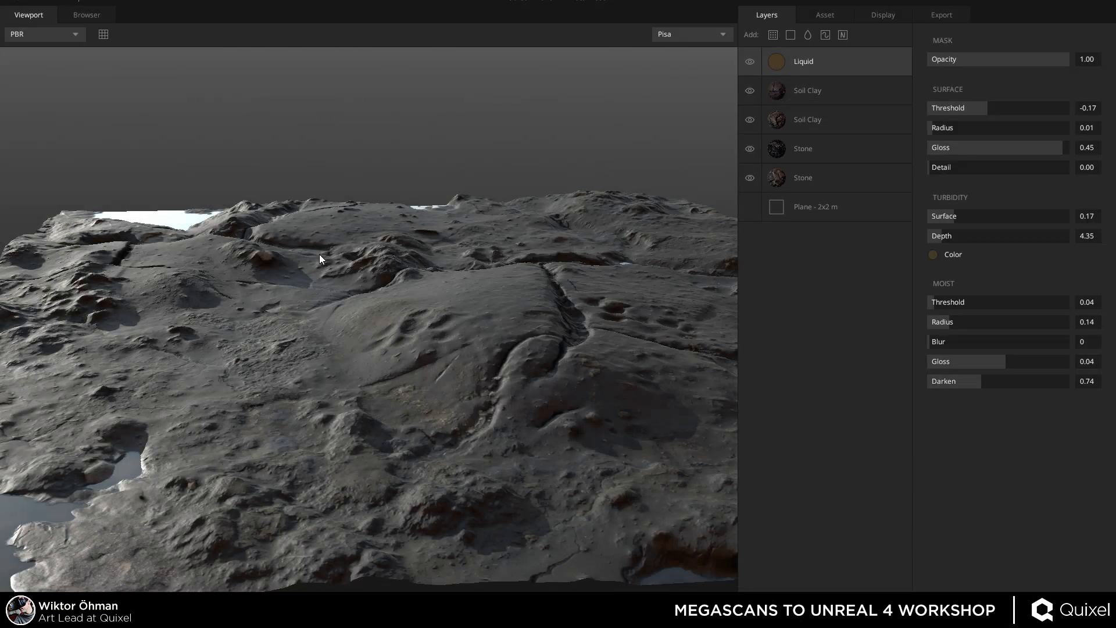
pyautogui.moveTo(406, 249); pyautogui.dragTo(412, 368)
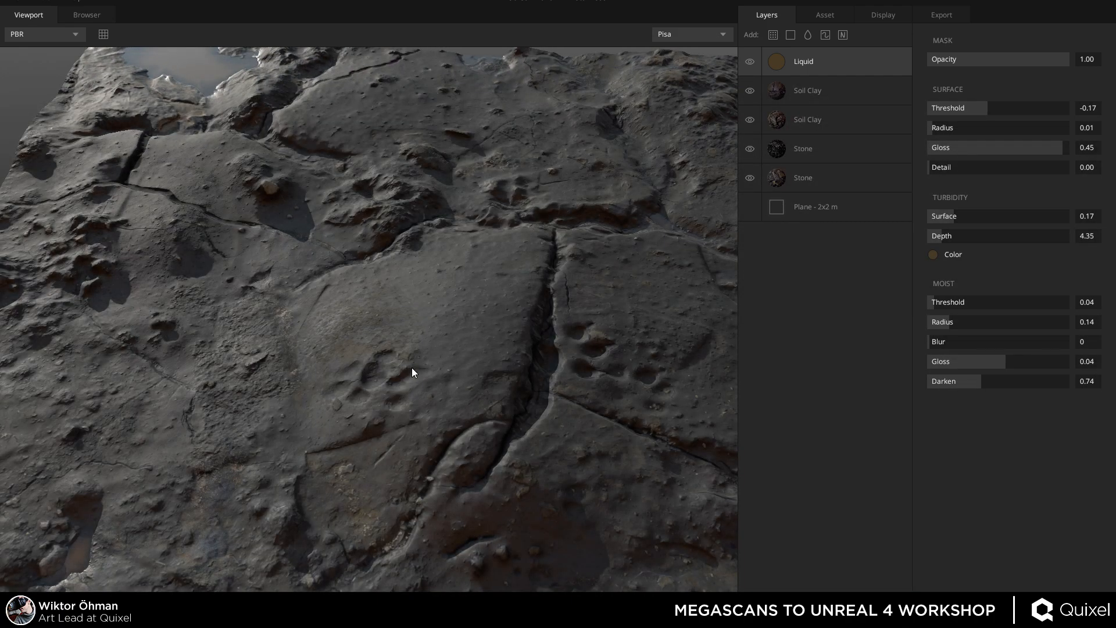
pyautogui.moveTo(412, 368); pyautogui.dragTo(560, 326)
pyautogui.click(814, 93)
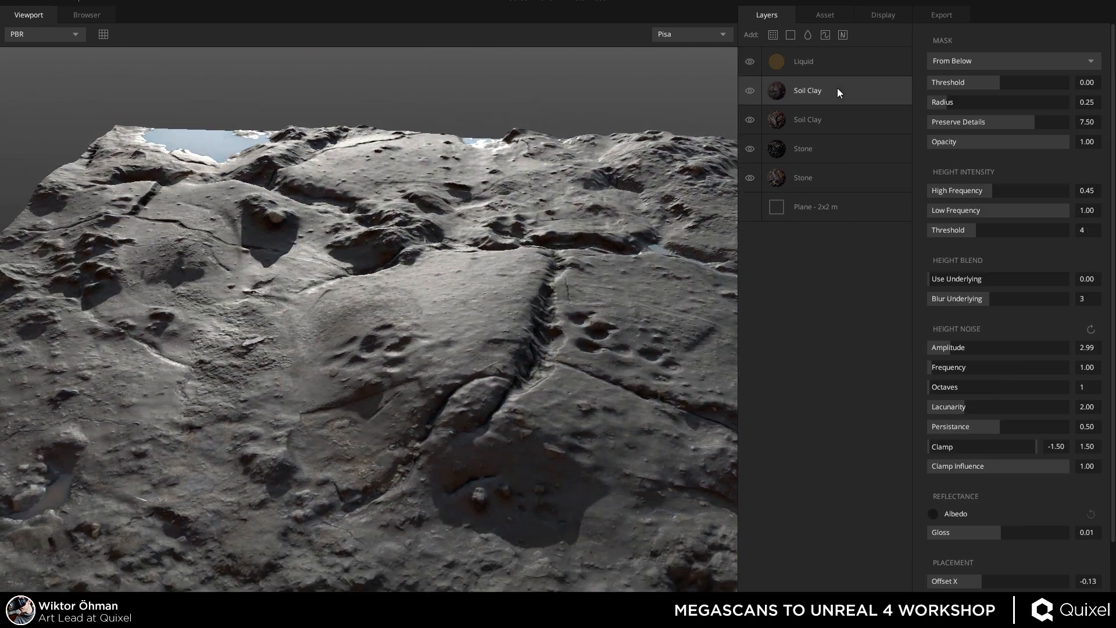
pyautogui.moveTo(1000, 529); pyautogui.dragTo(1013, 529)
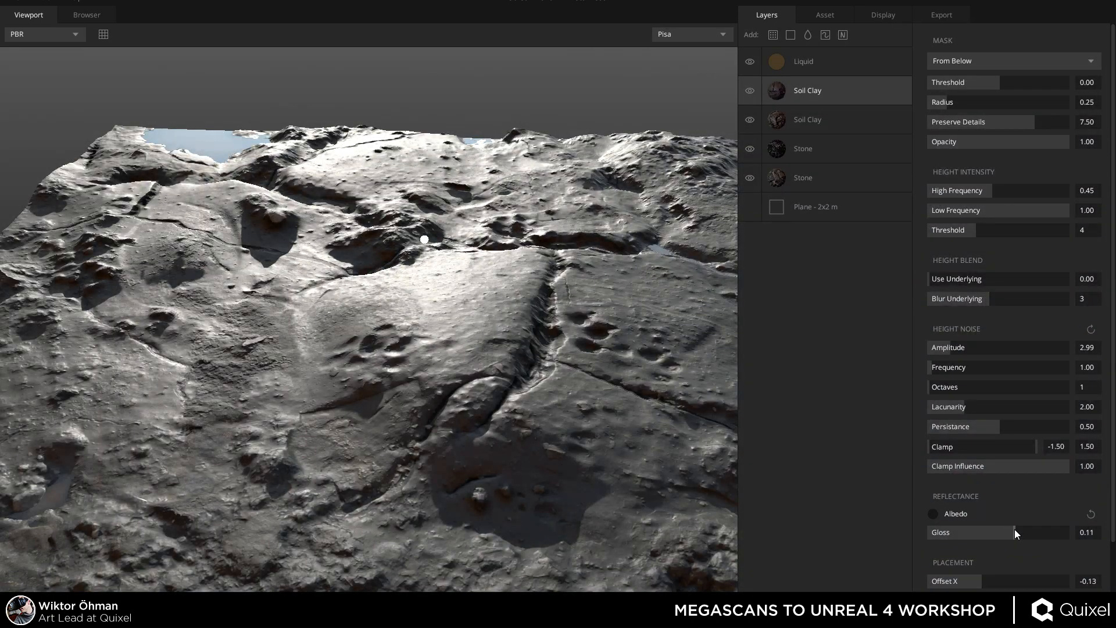
pyautogui.moveTo(421, 253); pyautogui.dragTo(403, 215)
pyautogui.keyDown('shift'); pyautogui.moveTo(249, 288); pyautogui.dragTo(500, 287, button='right'); pyautogui.keyUp('shift')
pyautogui.click(1012, 534)
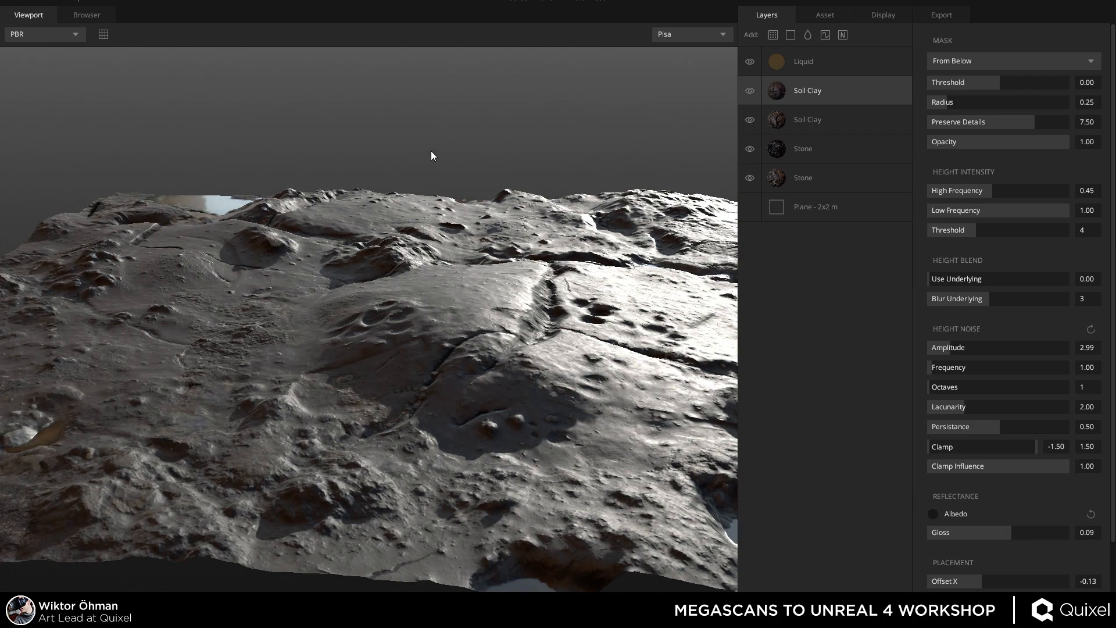
# Examine the glossier lava surface from several angles and under the Desert environment, and return to the Pisa environment.
pyautogui.moveTo(430, 155); pyautogui.dragTo(591, 240)
pyautogui.moveTo(431, 266); pyautogui.dragTo(177, 324)
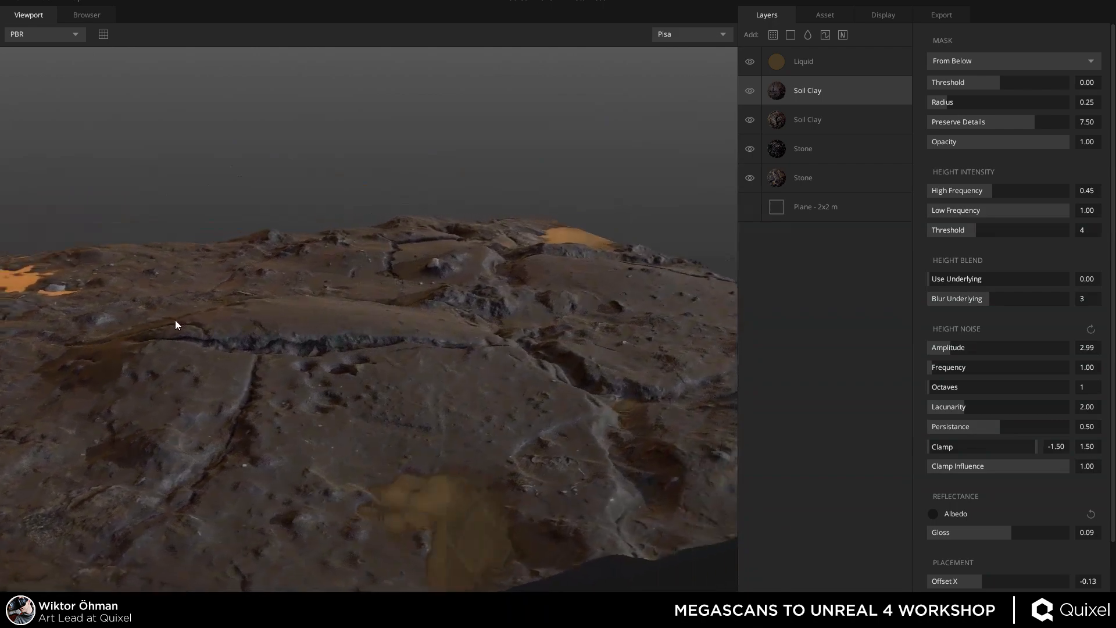
pyautogui.keyDown('shift'); pyautogui.moveTo(175, 320); pyautogui.dragTo(155, 331, button='right'); pyautogui.keyUp('shift')
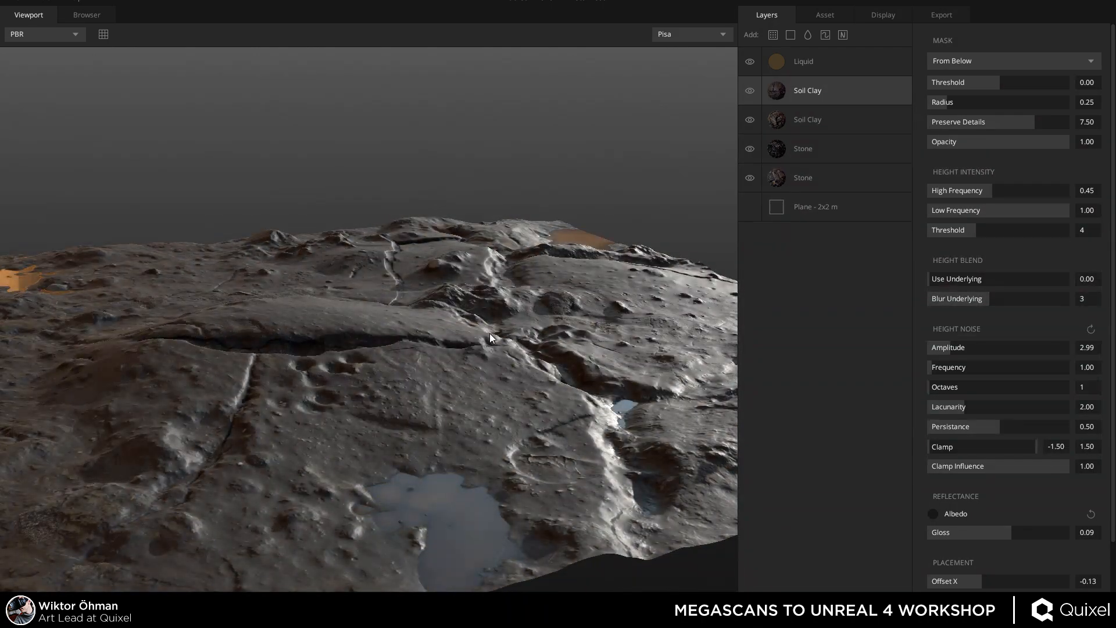
pyautogui.keyDown('shift'); pyautogui.moveTo(489, 334); pyautogui.dragTo(314, 320, button='right'); pyautogui.keyUp('shift')
pyautogui.moveTo(314, 319); pyautogui.dragTo(343, 308)
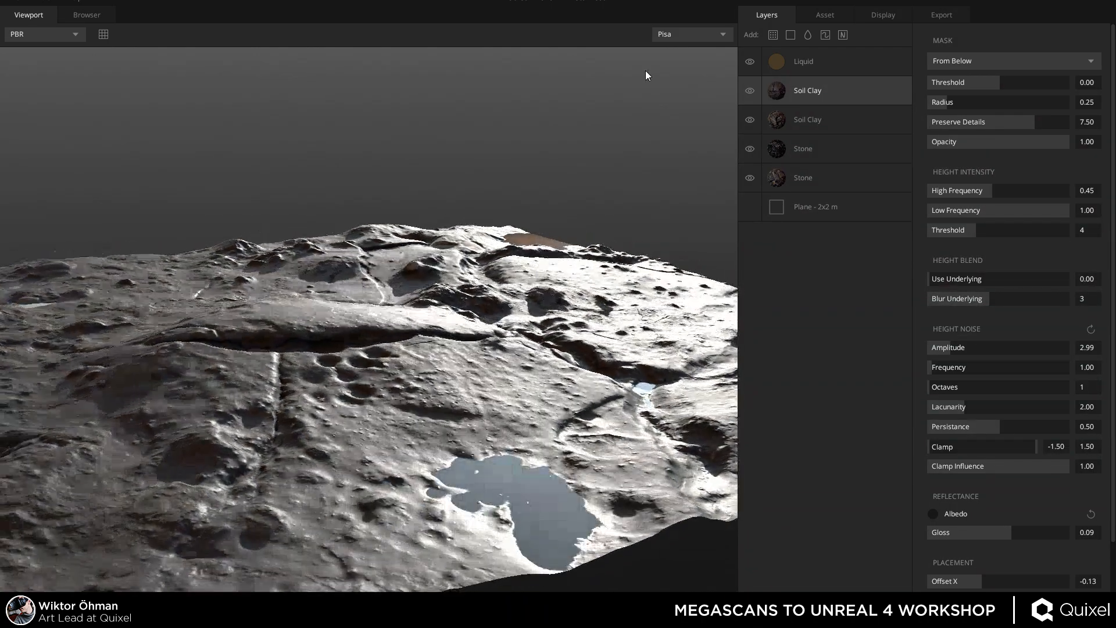
pyautogui.click(671, 35)
pyautogui.click(668, 67)
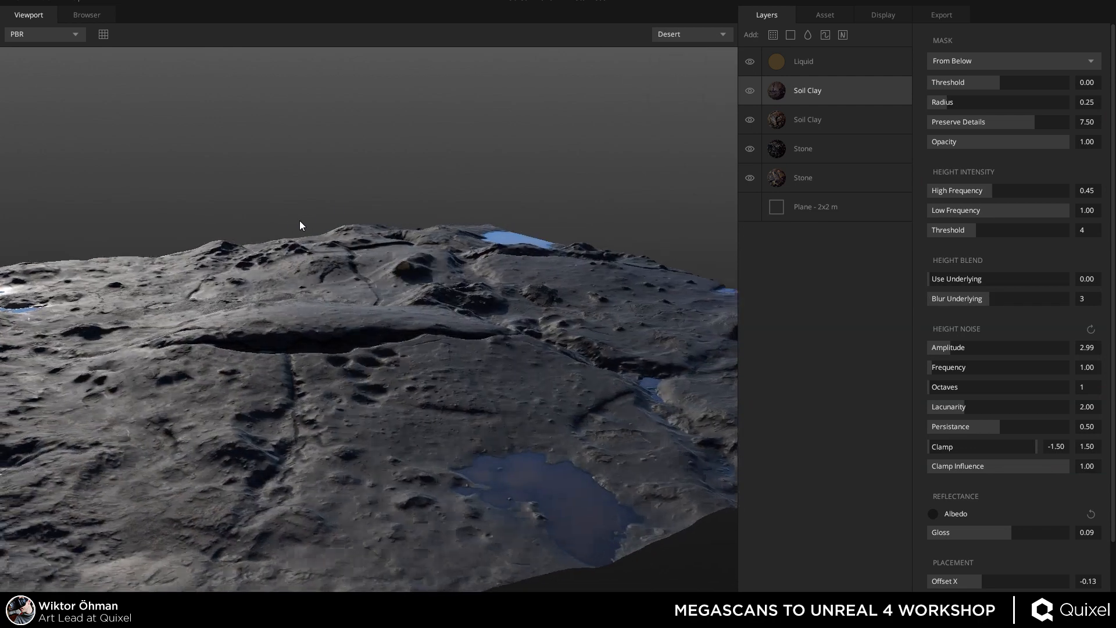
pyautogui.moveTo(299, 221); pyautogui.dragTo(389, 274)
pyautogui.keyDown('shift'); pyautogui.moveTo(388, 274); pyautogui.dragTo(657, 274, button='right'); pyautogui.keyUp('shift')
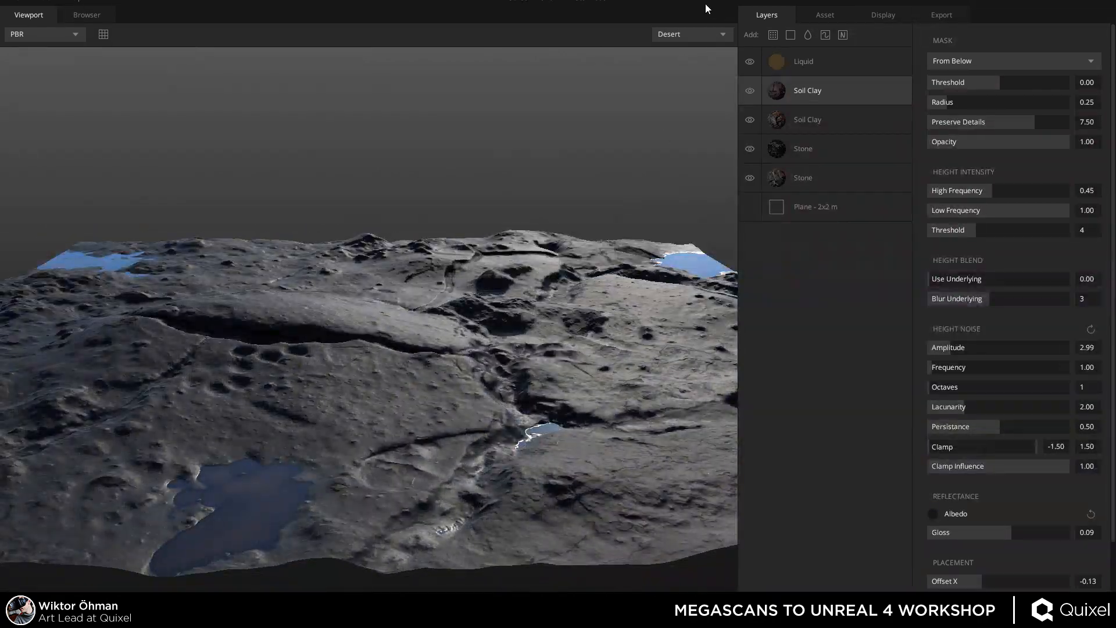
pyautogui.click(688, 32)
pyautogui.click(676, 51)
pyautogui.moveTo(327, 333); pyautogui.dragTo(420, 251)
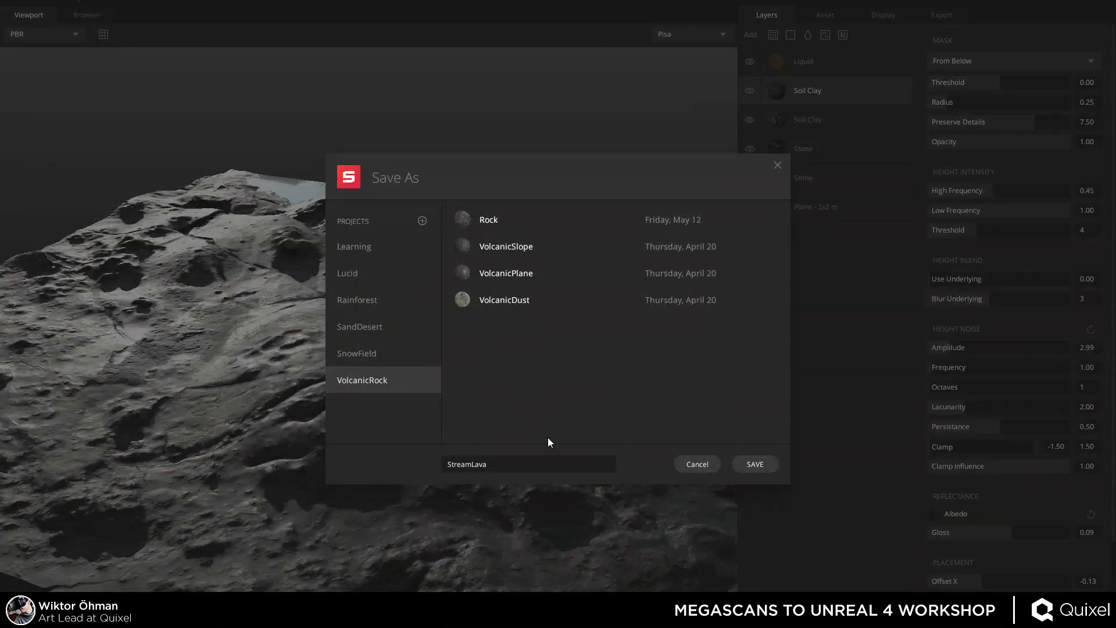
# Save the material as StreamLava in the VolcanicRock project and open the saved material with Soil Dirt on top.
pyautogui.click(755, 464)
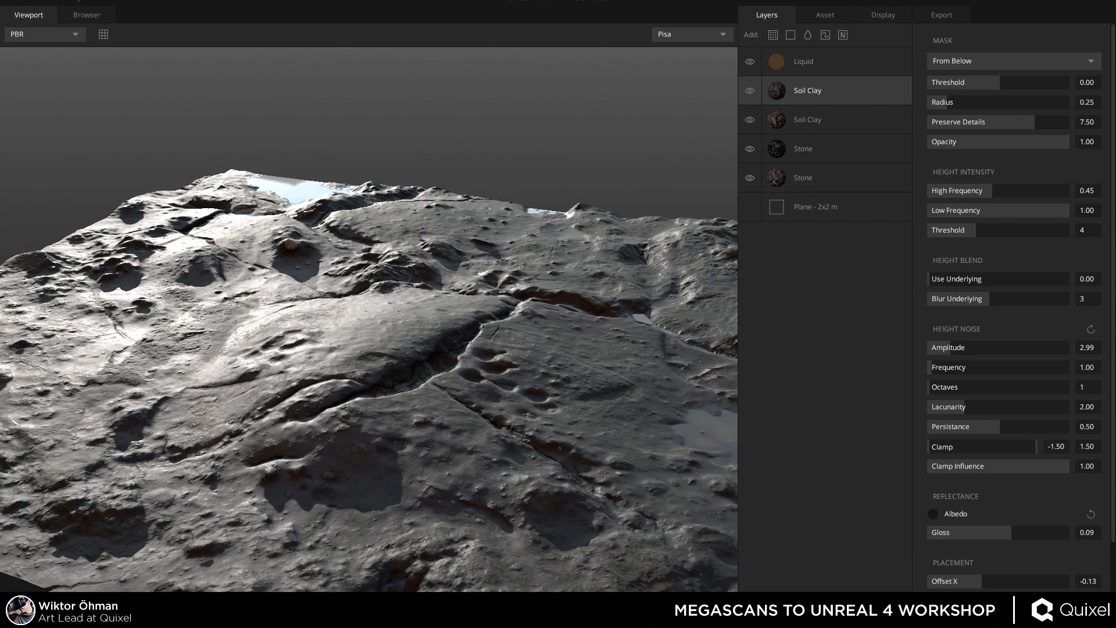
pyautogui.click(23, 8)
pyautogui.click(27, 43)
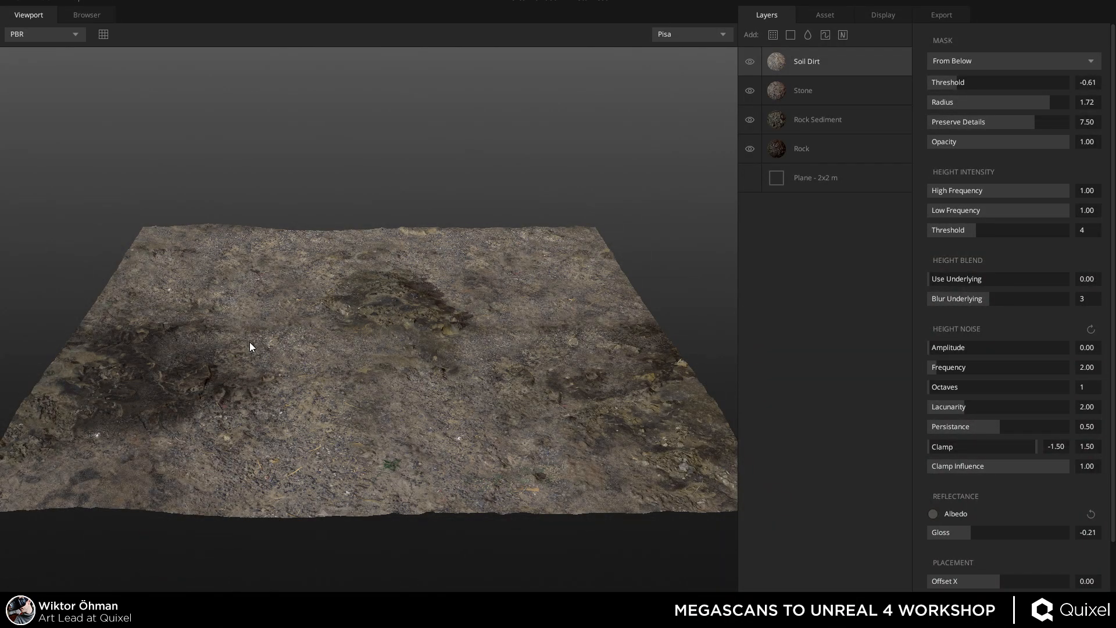
# Examine the soil dirt ground tiled and from several angles, and review its Rock and Rock Sediment layer settings.
pyautogui.moveTo(268, 322); pyautogui.dragTo(311, 275)
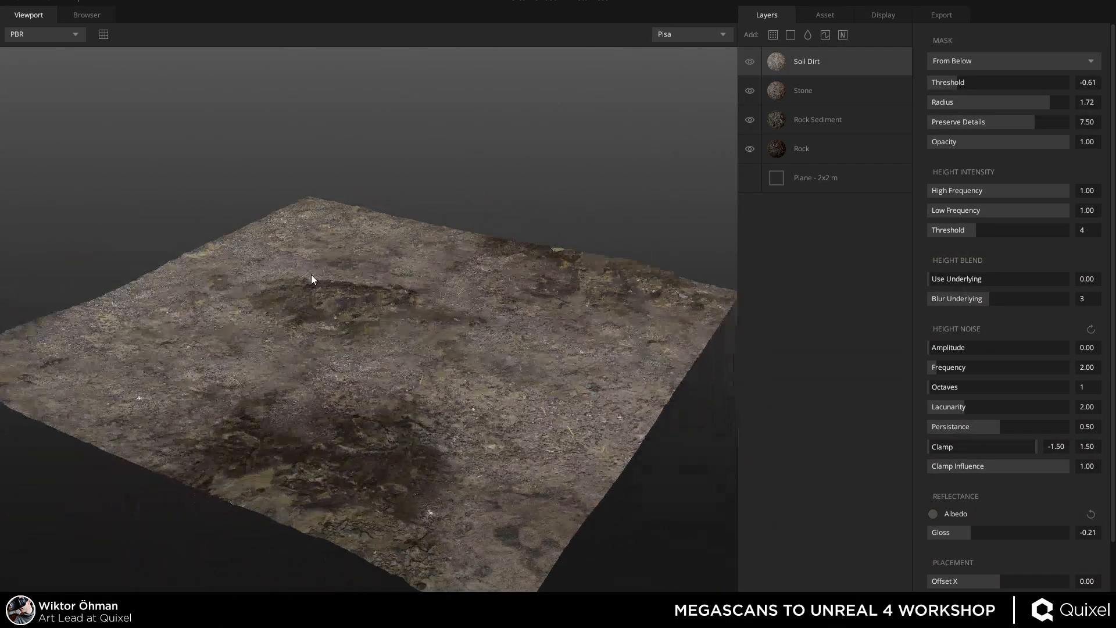
pyautogui.moveTo(312, 274); pyautogui.dragTo(431, 395, button='right')
pyautogui.moveTo(430, 395); pyautogui.dragTo(482, 383)
pyautogui.keyDown('shift'); pyautogui.moveTo(482, 383); pyautogui.dragTo(393, 388, button='right'); pyautogui.keyUp('shift')
pyautogui.moveTo(393, 388); pyautogui.dragTo(401, 267)
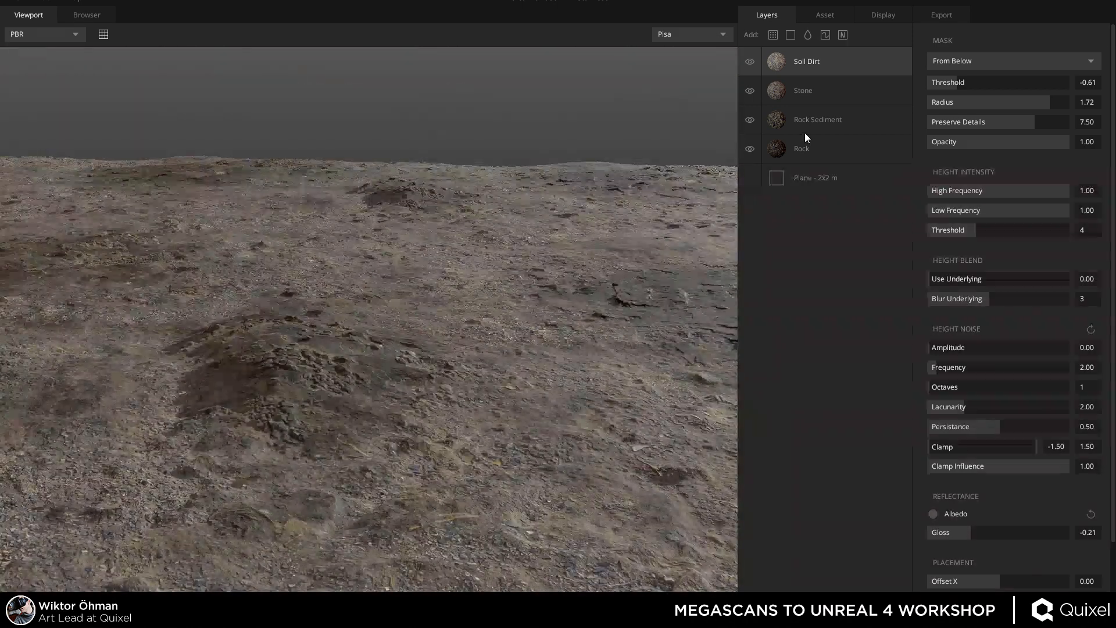
pyautogui.click(805, 132)
pyautogui.click(806, 155)
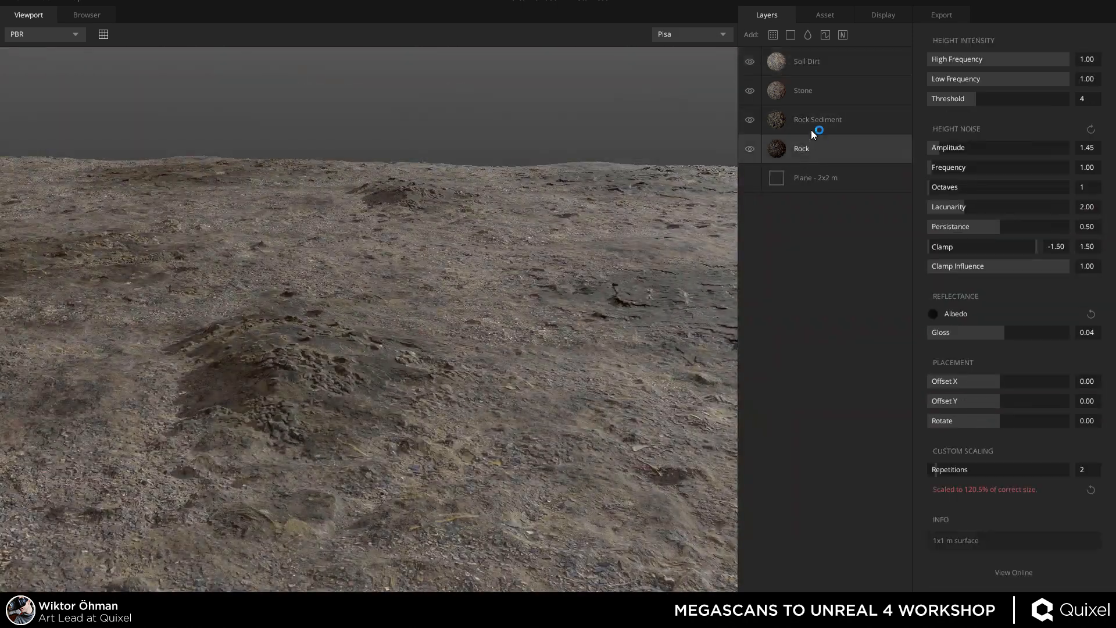
pyautogui.click(811, 130)
pyautogui.click(816, 123)
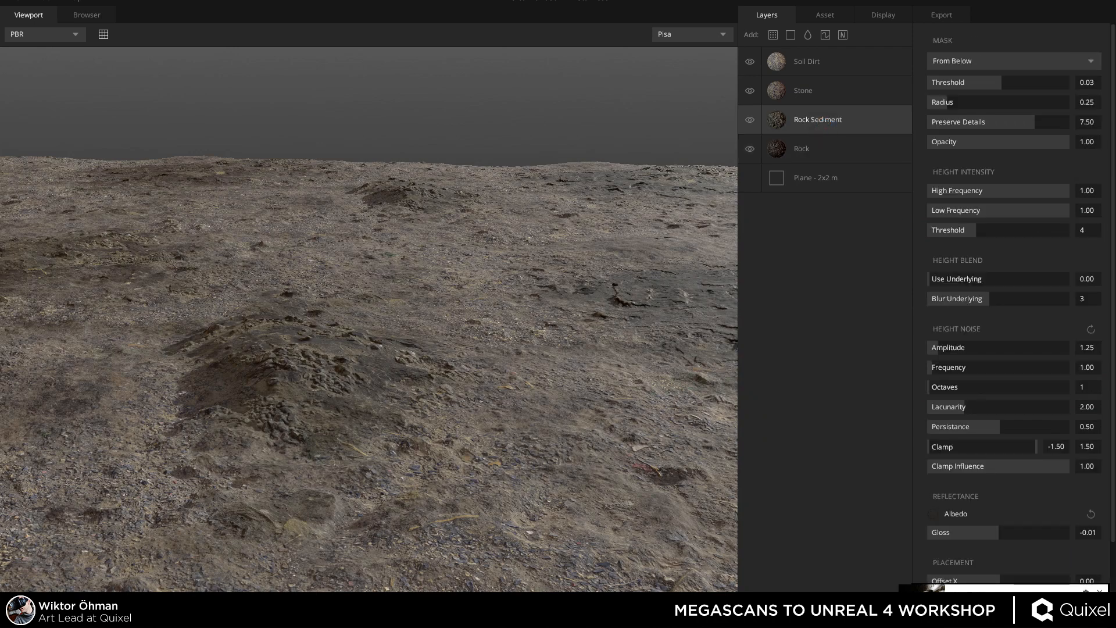
pyautogui.moveTo(393, 295); pyautogui.dragTo(426, 304)
# Inspect the rock and sediment underneath with the Stone layer temporarily hidden, and show the full material again.
pyautogui.click(800, 95)
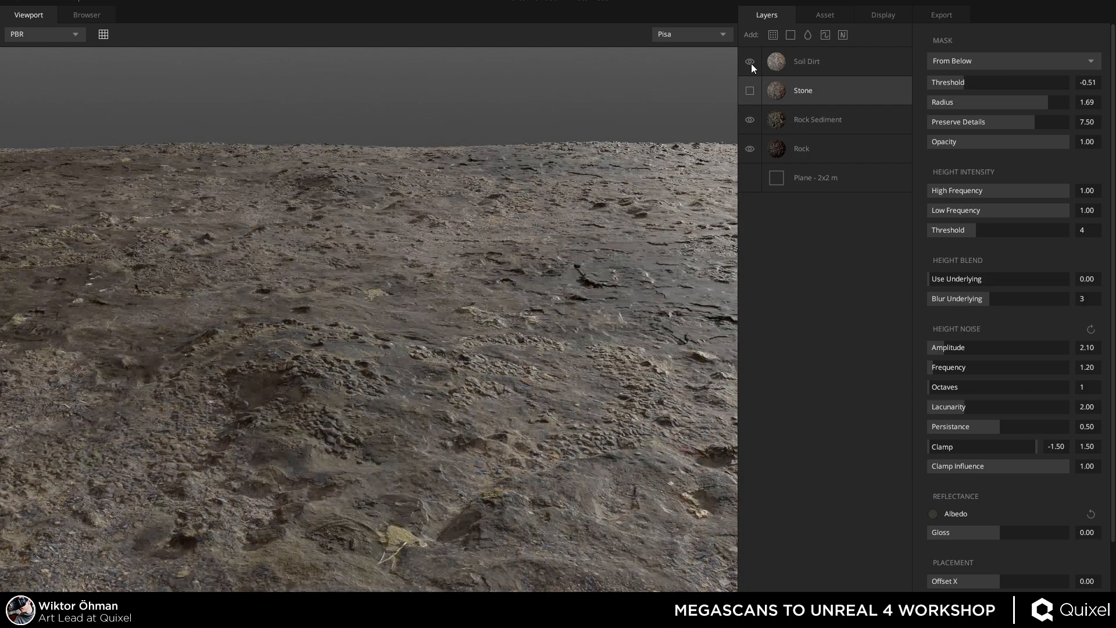
pyautogui.click(749, 61)
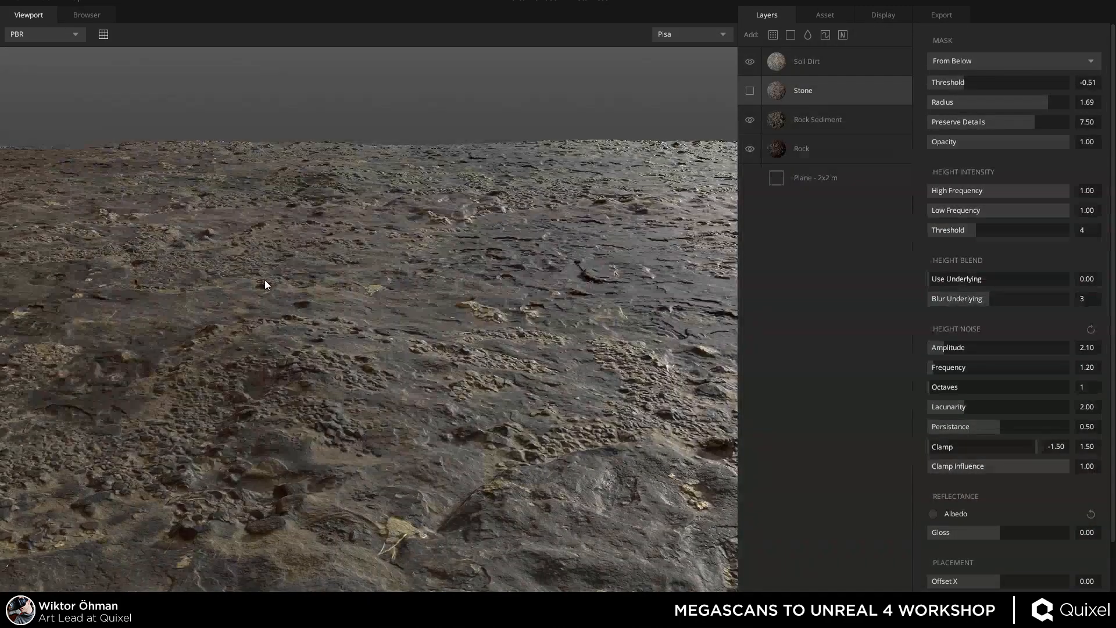
pyautogui.moveTo(274, 260); pyautogui.dragTo(388, 280)
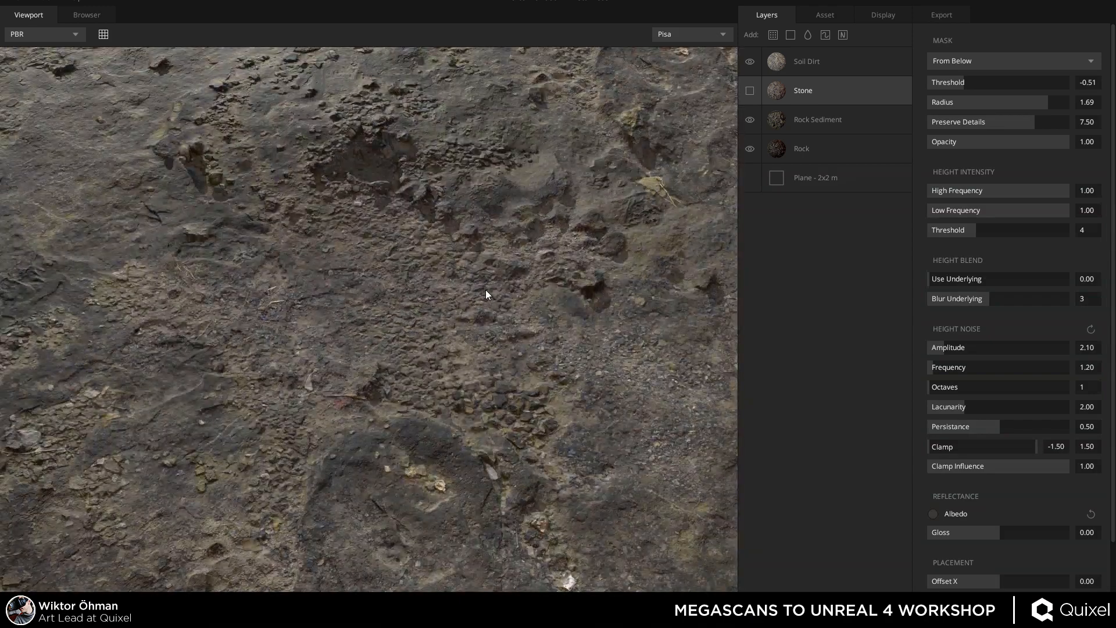
pyautogui.moveTo(486, 290); pyautogui.dragTo(639, 146)
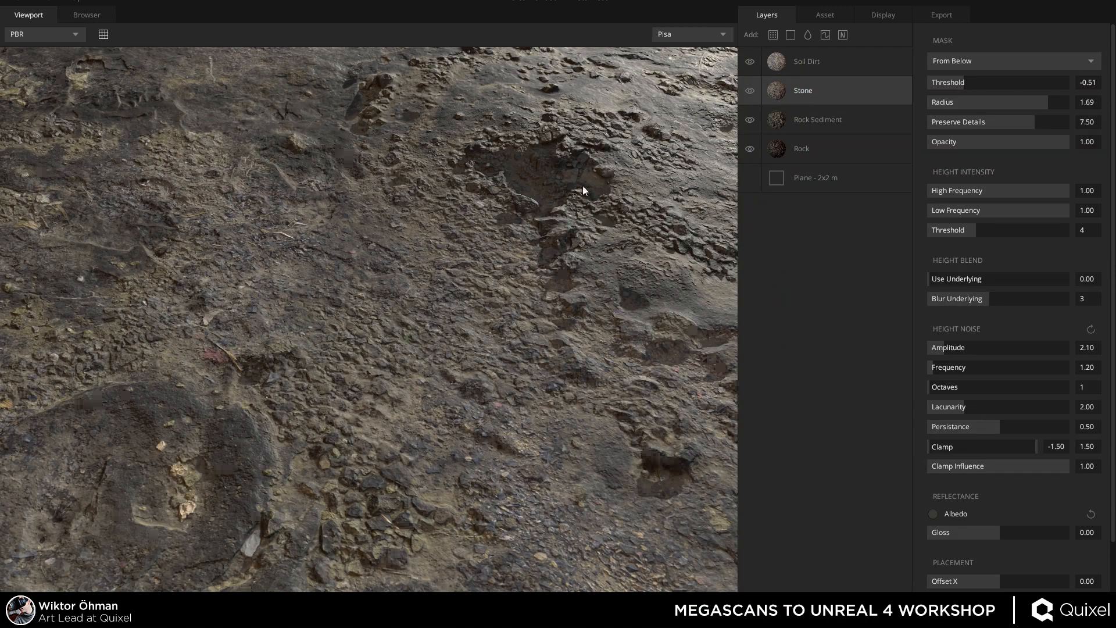
pyautogui.moveTo(583, 186); pyautogui.dragTo(287, 383)
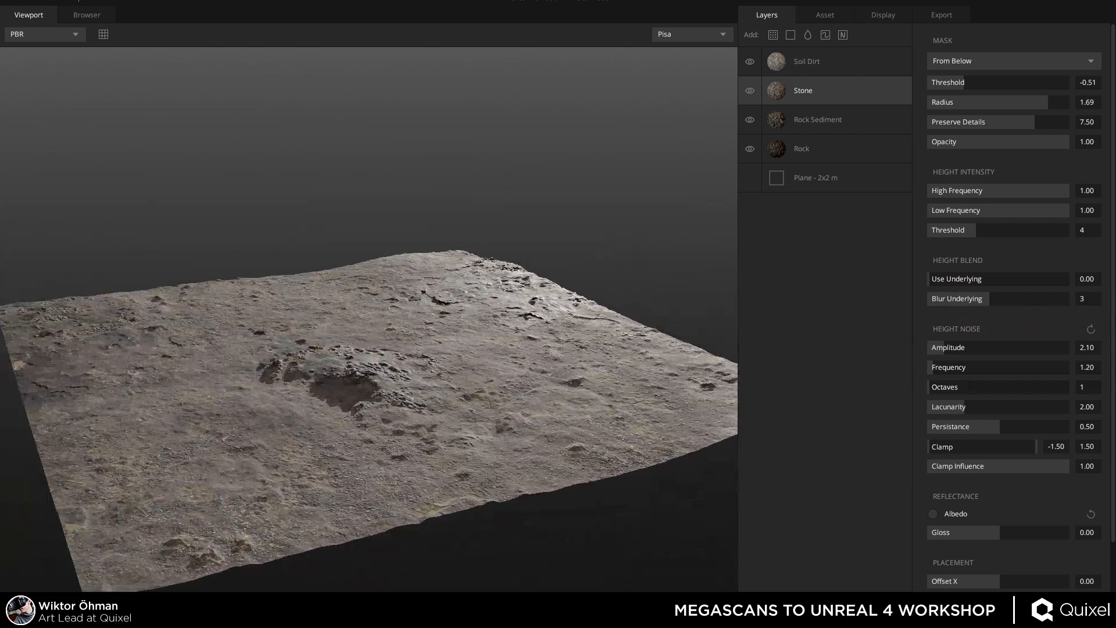
# Open the VolcanicPlane material from the VolcanicRock project and inspect its ridged clay details with the surface tiled.
pyautogui.click(22, 5)
pyautogui.click(26, 36)
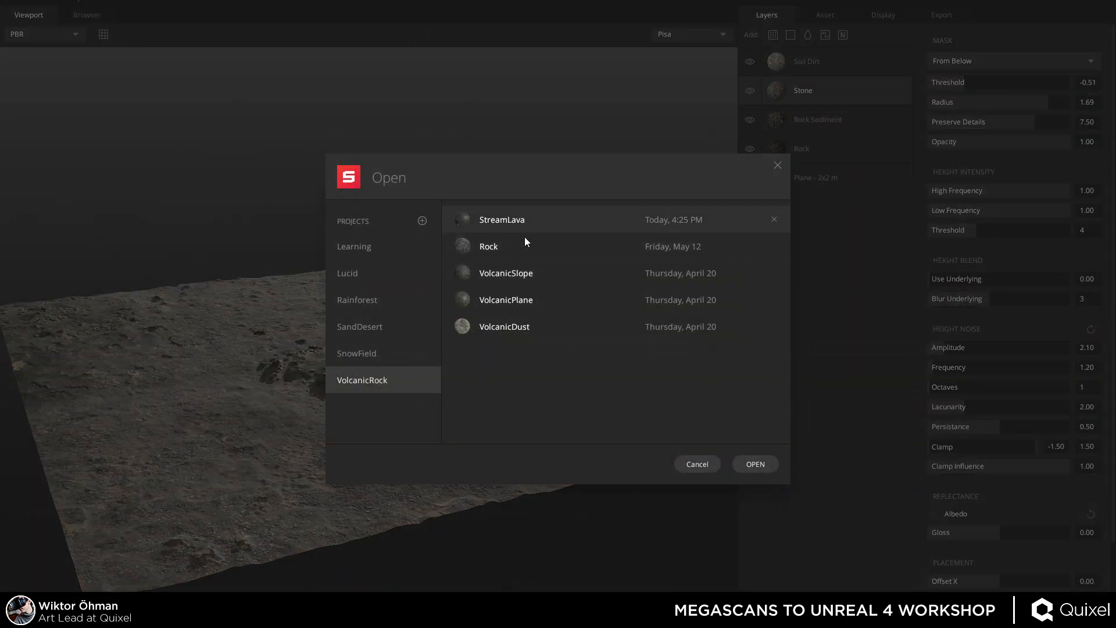
pyautogui.click(521, 300)
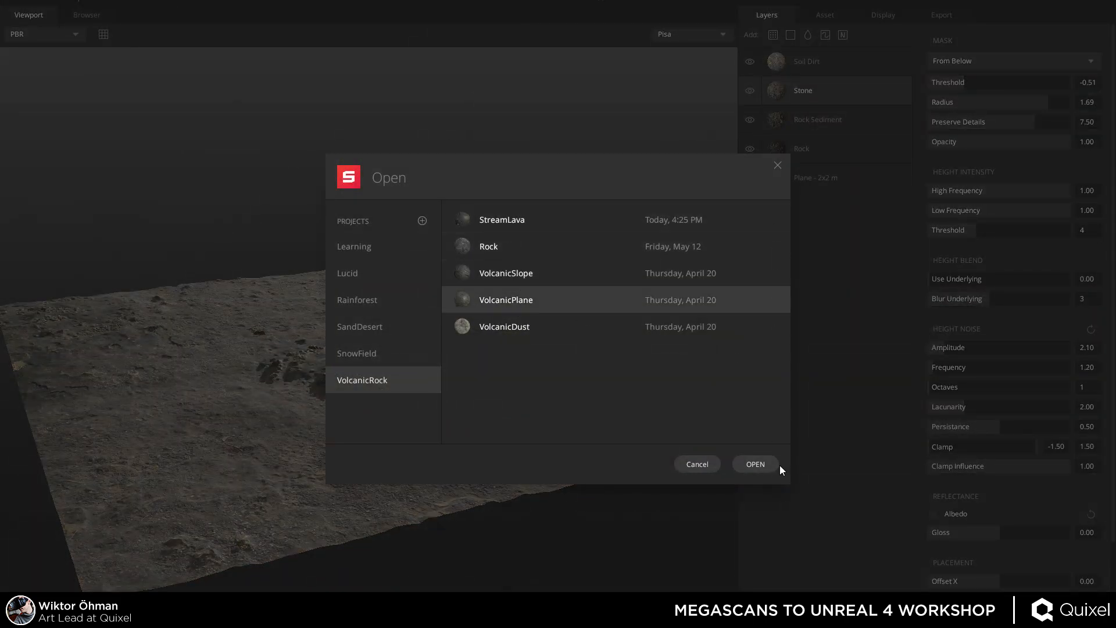
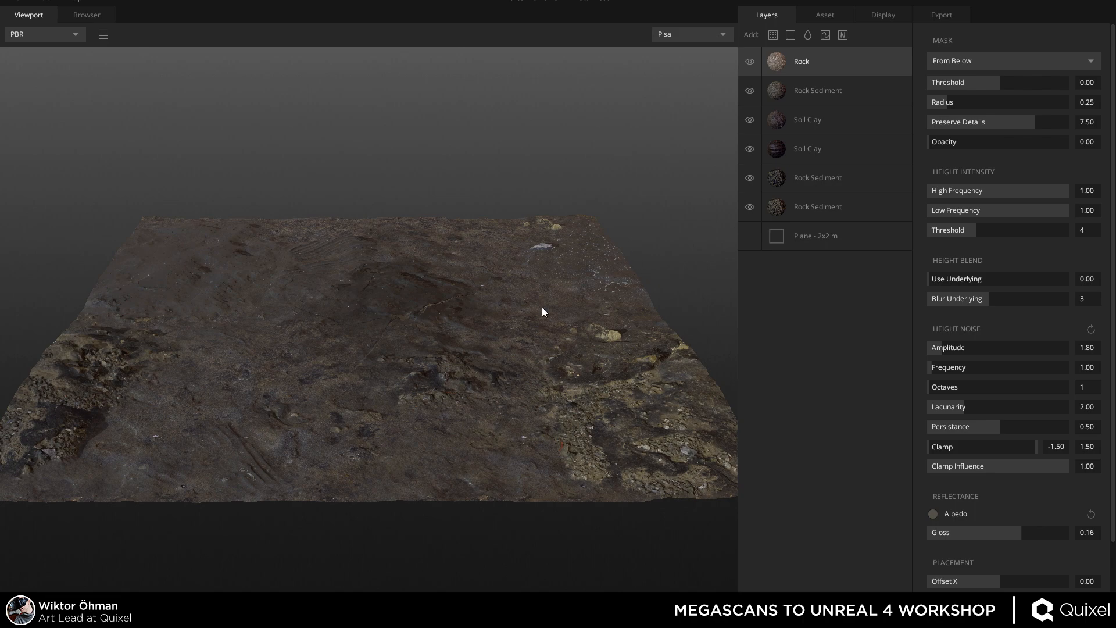
pyautogui.moveTo(310, 201); pyautogui.dragTo(392, 389)
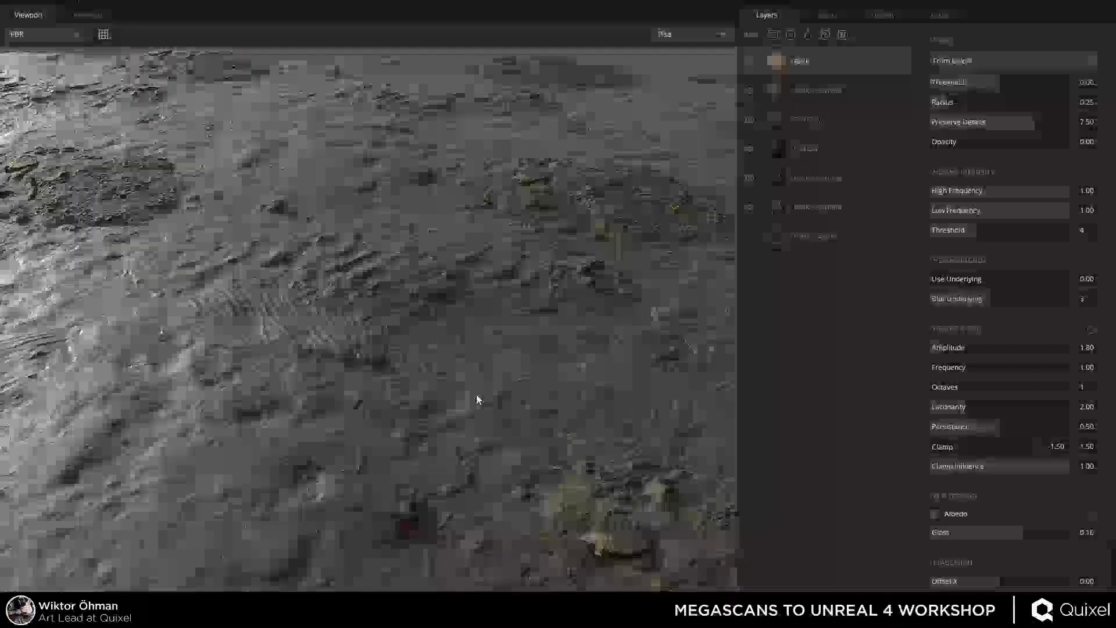
pyautogui.moveTo(477, 399); pyautogui.dragTo(179, 349)
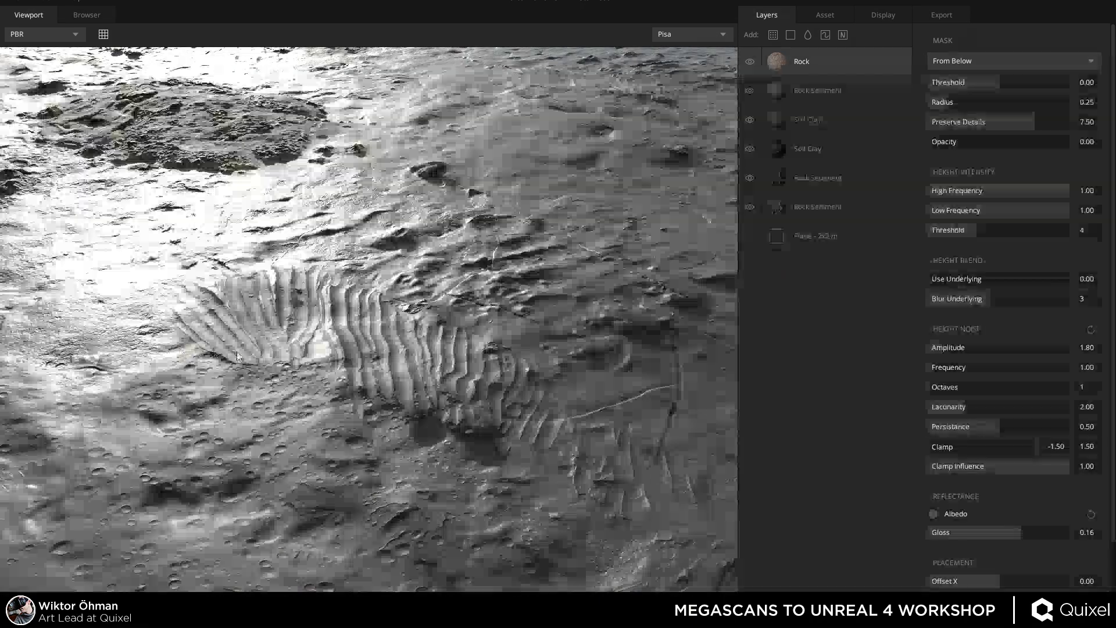
# Switch to the Unreal Engine editor and examine the ridged volcanic ground in front of the crashed bomb.
pyautogui.moveTo(442, 610)
pyautogui.click(506, 578)
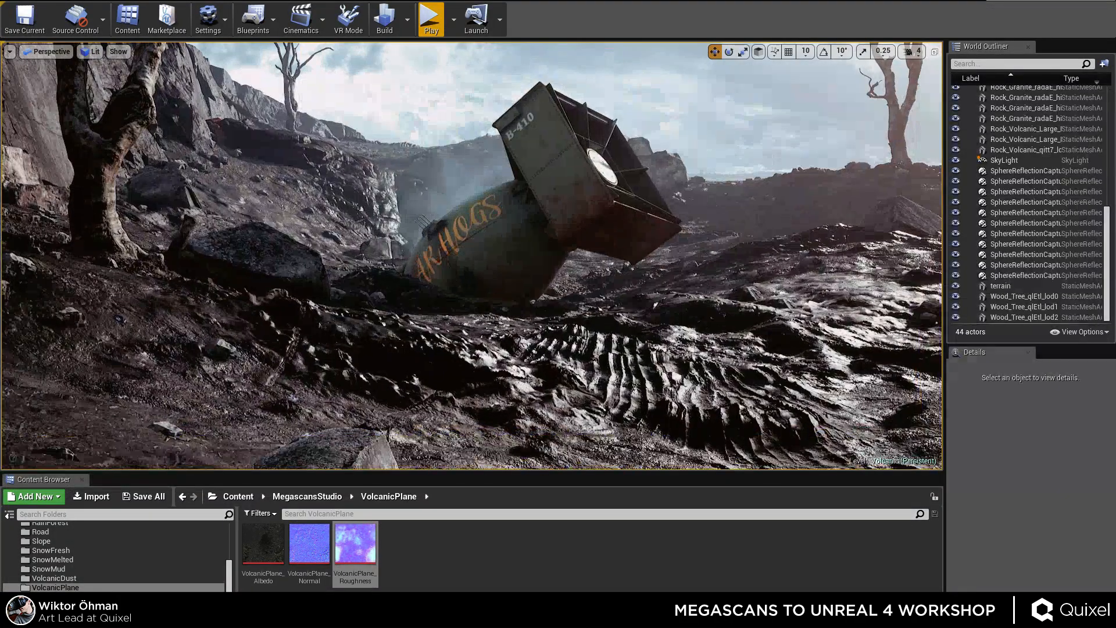
pyautogui.moveTo(471, 256); pyautogui.dragTo(491, 299, button='right')
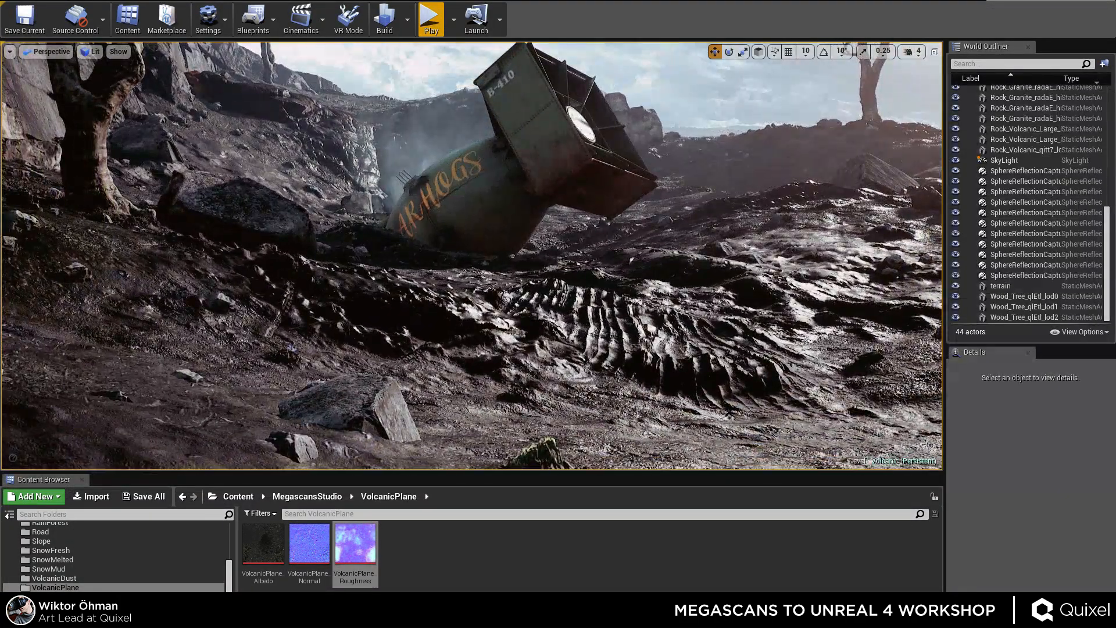
pyautogui.moveTo(540, 312); pyautogui.dragTo(544, 291, button='right')
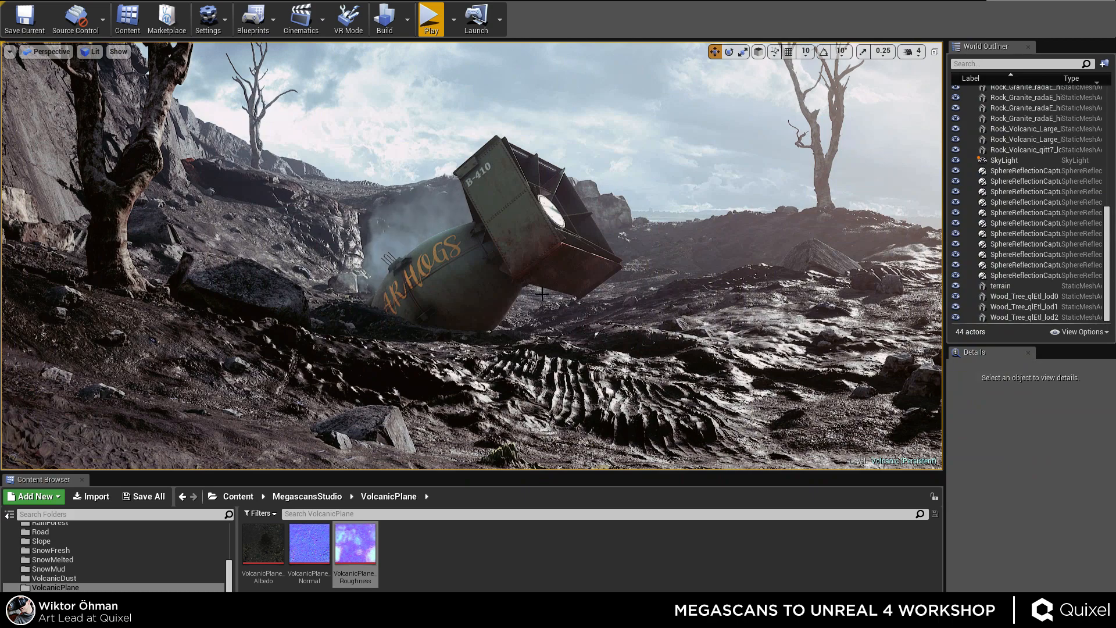
pyautogui.moveTo(542, 294); pyautogui.dragTo(488, 185, button='right')
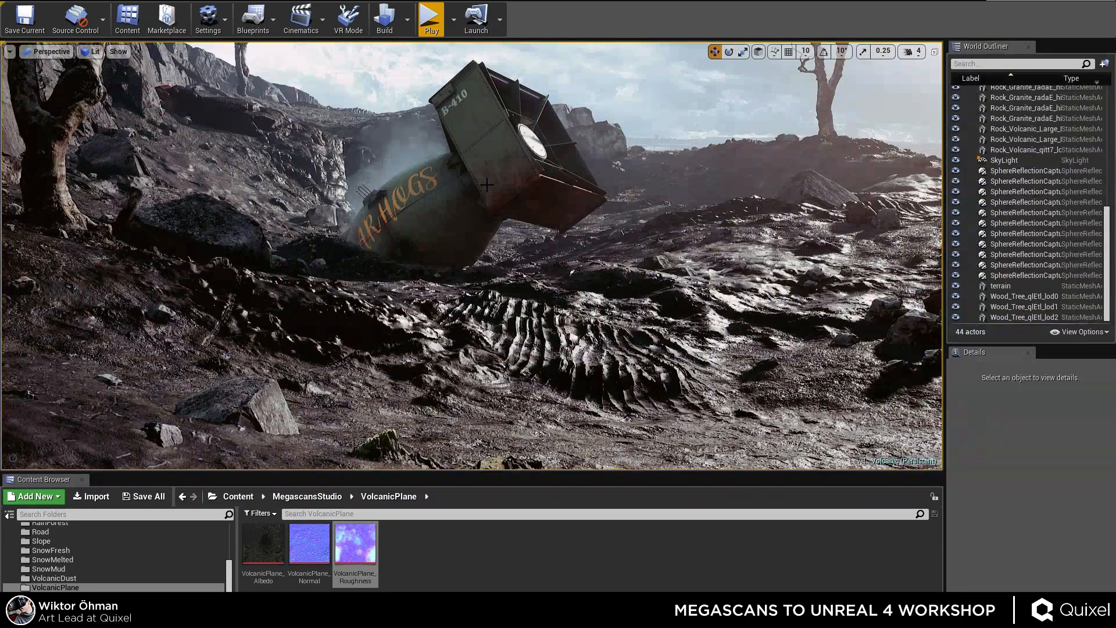
pyautogui.moveTo(445, 360); pyautogui.dragTo(483, 309, button='right')
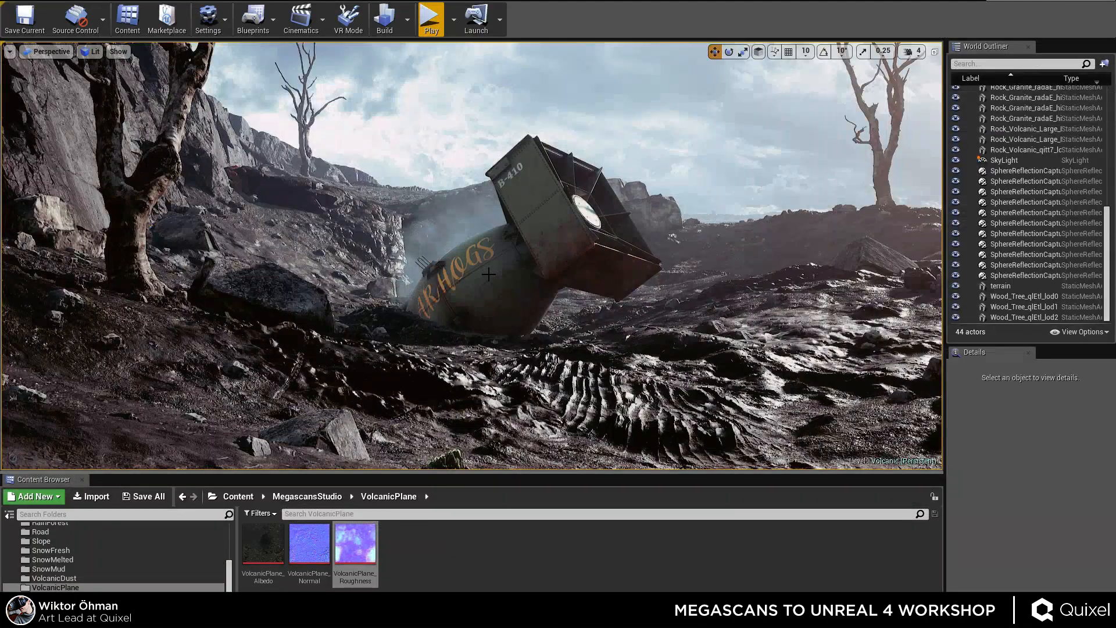
# Select the half-buried bomb mesh, clear the selection, and survey the volcanic terrain around it.
pyautogui.click(456, 319)
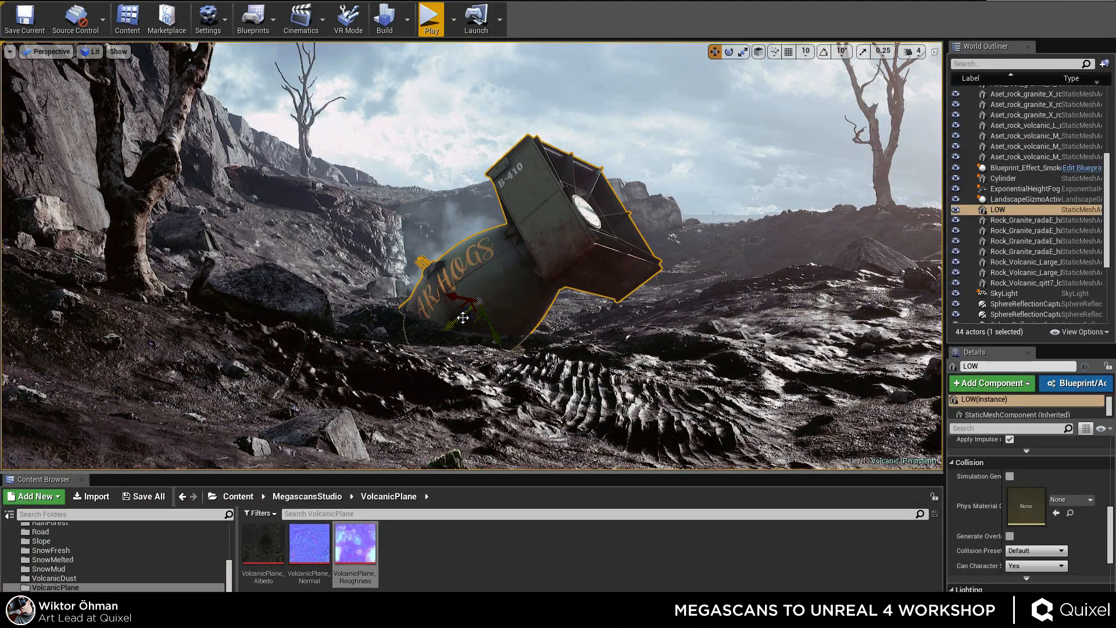
pyautogui.moveTo(463, 319); pyautogui.dragTo(551, 242)
pyautogui.press('Escape')
pyautogui.moveTo(588, 210); pyautogui.dragTo(566, 216, button='right')
pyautogui.press('s')
pyautogui.press('d')
pyautogui.press('s')
pyautogui.click(585, 213)
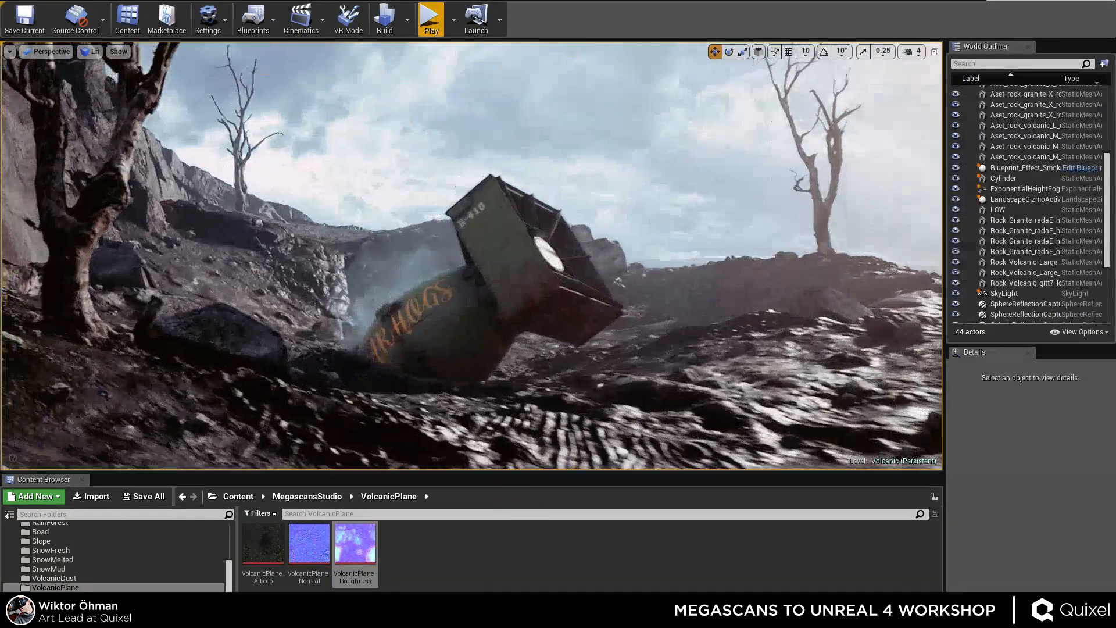
pyautogui.moveTo(472, 256); pyautogui.dragTo(442, 291, button='right')
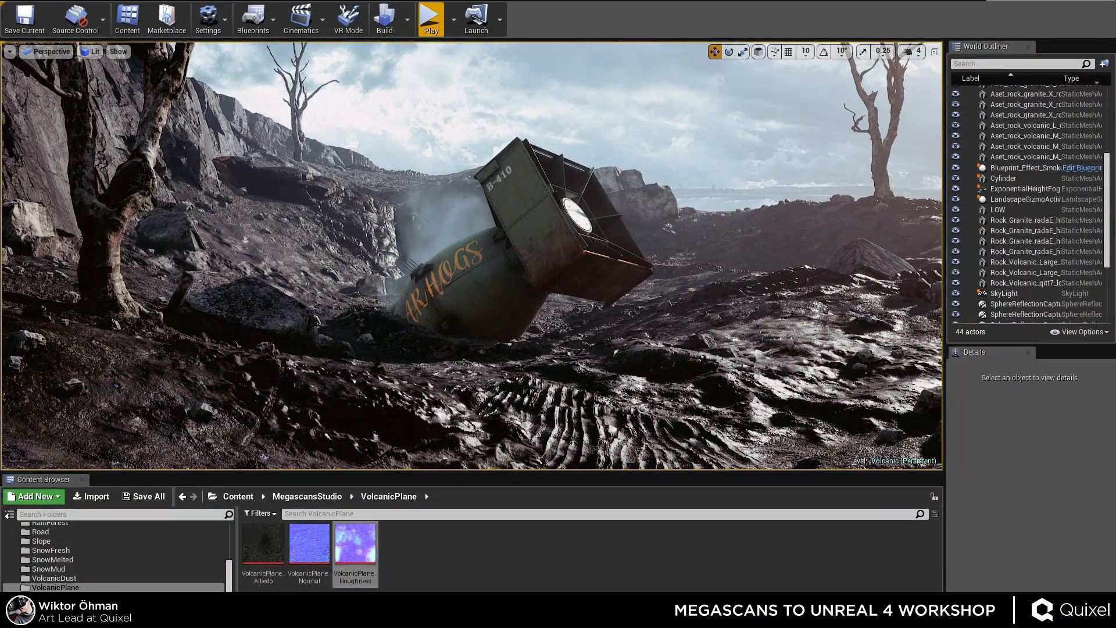
# Move in on the crashed bomb, inspect its hull and tail fins, and back away to view the ridged ground again.
pyautogui.moveTo(448, 305)
pyautogui.mouseDown(button='right')
pyautogui.moveTo(465, 303)
pyautogui.moveTo(448, 305)
pyautogui.mouseUp(button='right')
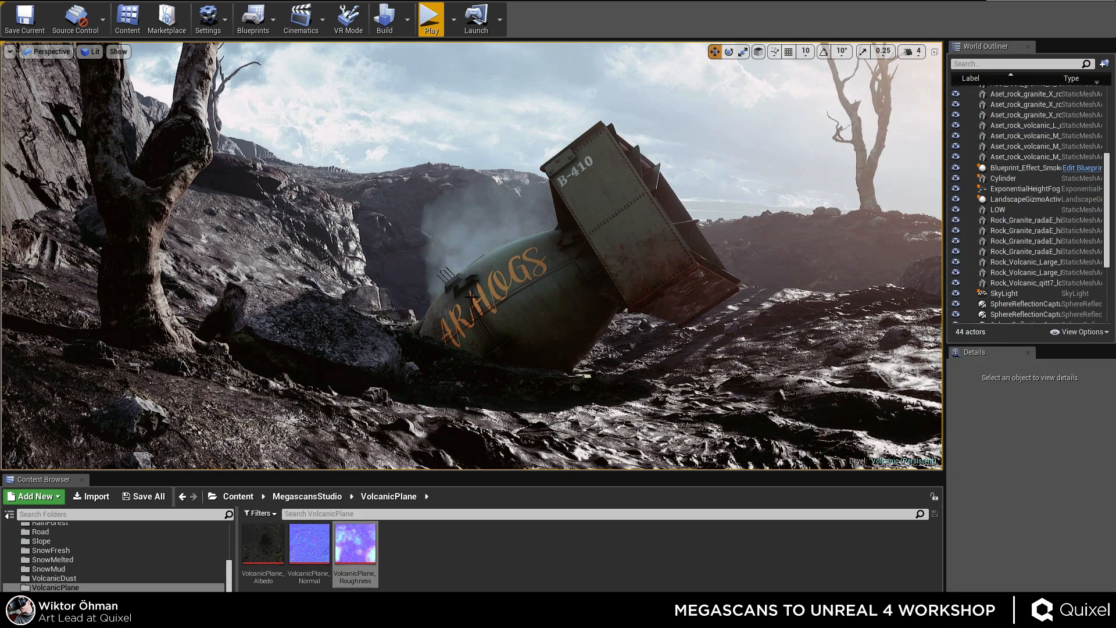
pyautogui.moveTo(472, 296); pyautogui.dragTo(546, 252, button='right')
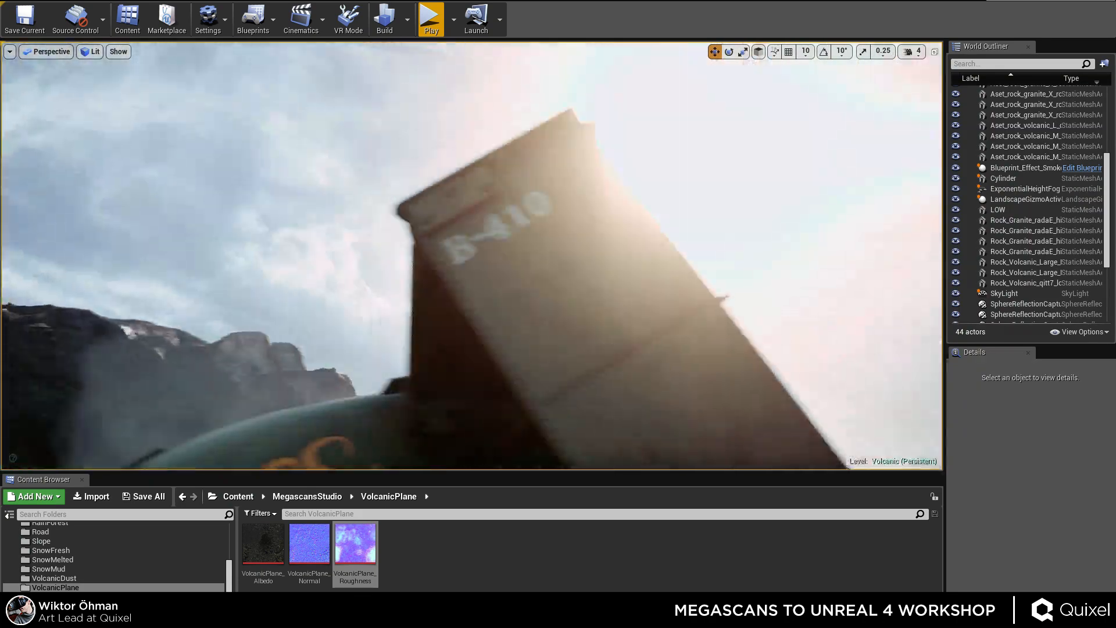
pyautogui.moveTo(472, 256)
pyautogui.mouseDown(button='right')
pyautogui.moveTo(442, 401)
pyautogui.moveTo(476, 302)
pyautogui.moveTo(477, 93)
pyautogui.moveTo(465, 238)
pyautogui.moveTo(546, 256)
pyautogui.moveTo(407, 238)
pyautogui.moveTo(349, 268)
pyautogui.moveTo(395, 209)
pyautogui.moveTo(326, 221)
pyautogui.moveTo(314, 198)
pyautogui.moveTo(419, 291)
pyautogui.moveTo(435, 238)
pyautogui.moveTo(455, 265)
pyautogui.mouseUp(button='right')
pyautogui.press('s')
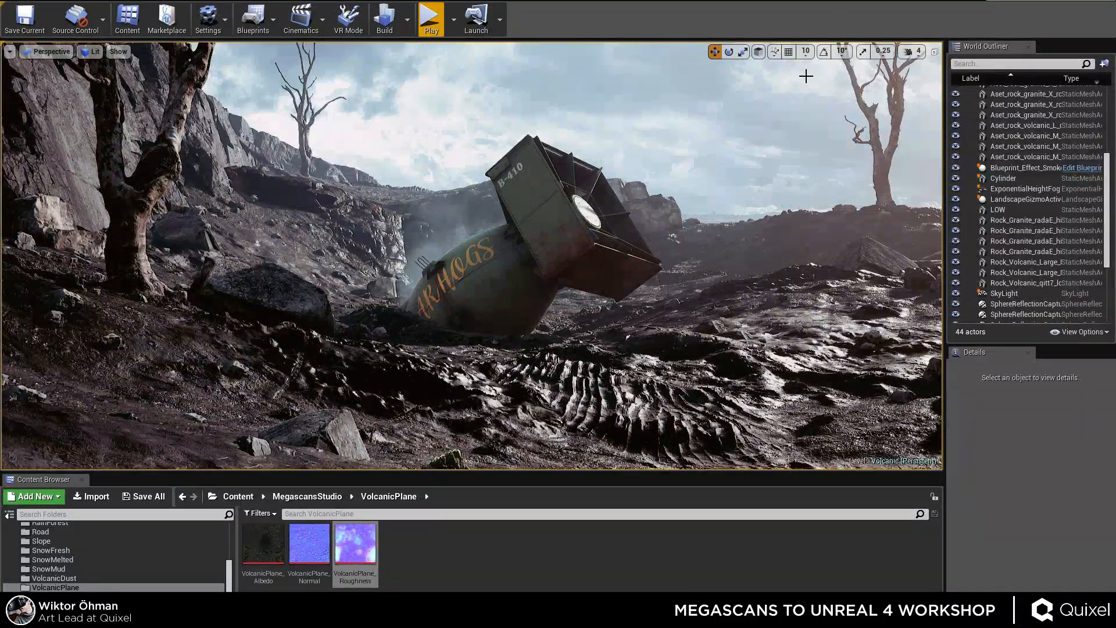
# Select the Cylinder actor, focus the view on it, clear the selection, and look over the surrounding volcanic terrain.
pyautogui.click(1003, 177)
pyautogui.press('f')
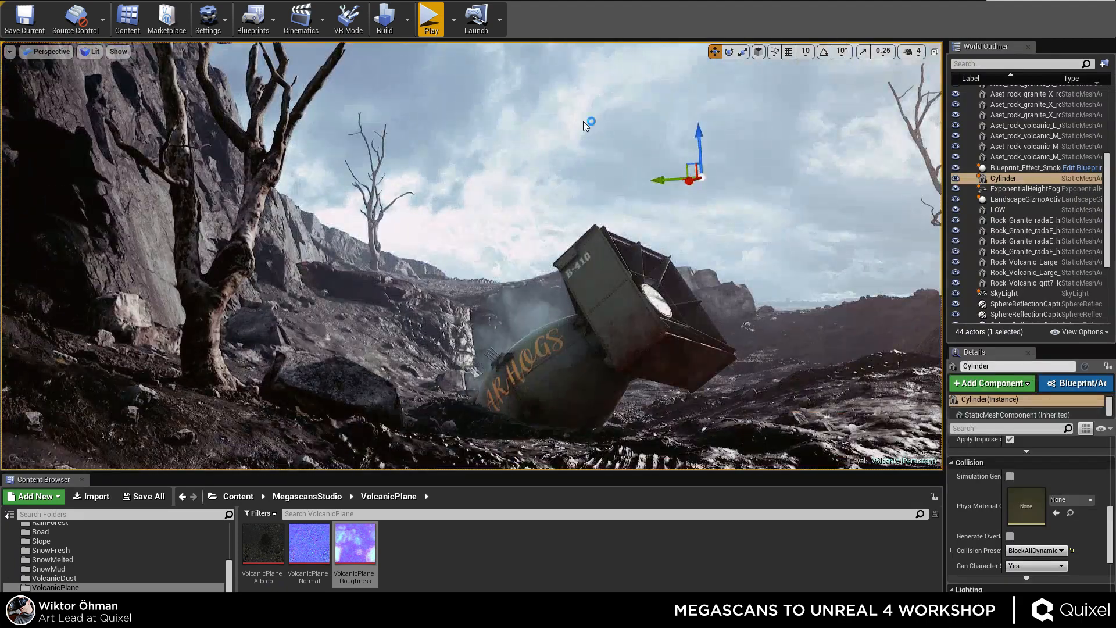
pyautogui.click(583, 120)
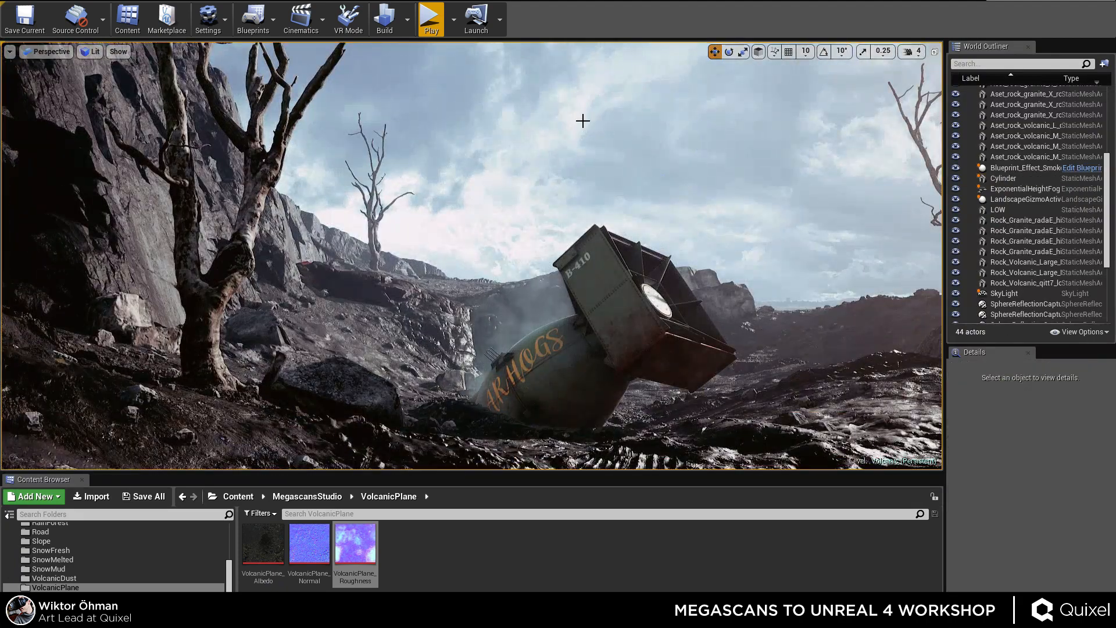
pyautogui.moveTo(583, 121); pyautogui.dragTo(649, 209, button='right')
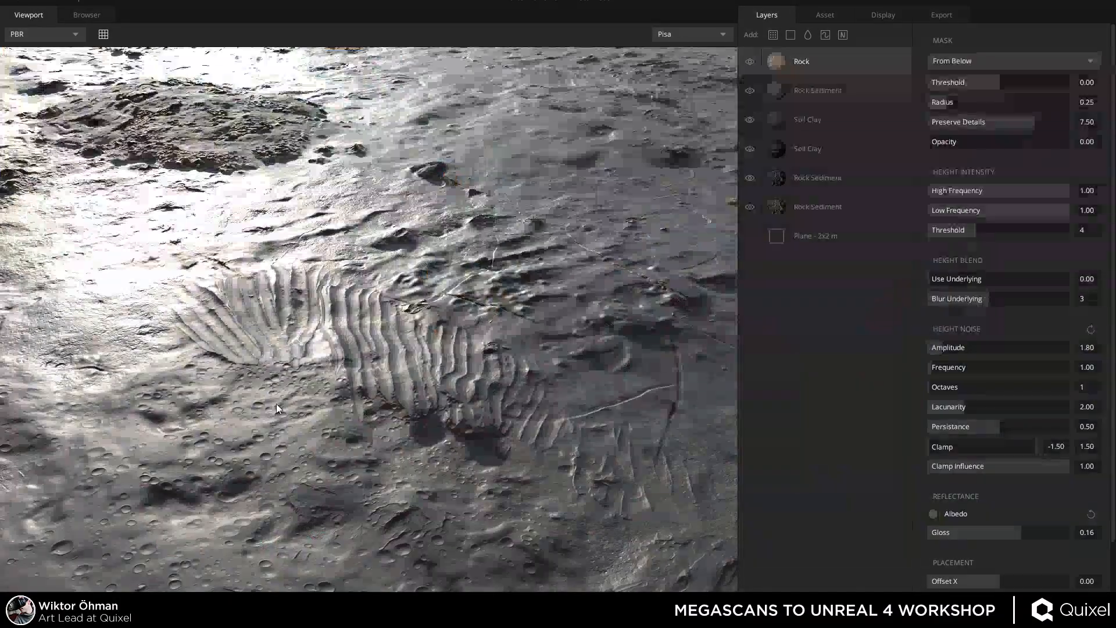
# Switch to Megascans Studio and compare the settings of the two lowest Rock Sediment layers in the VolcanicPlane material.
pyautogui.moveTo(276, 409); pyautogui.dragTo(717, 55)
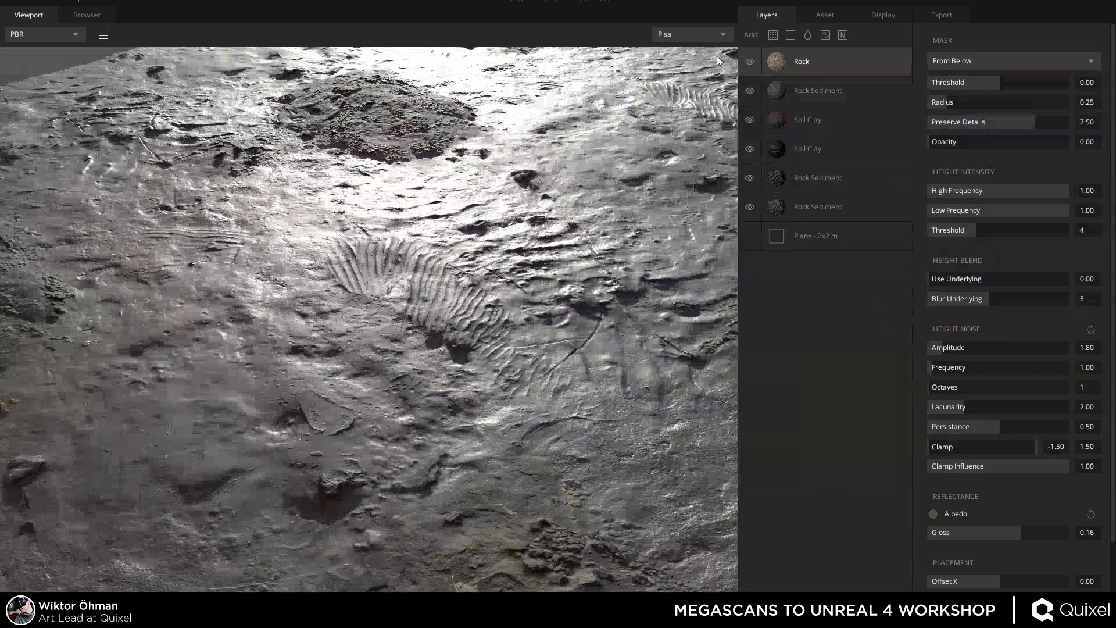
pyautogui.click(828, 181)
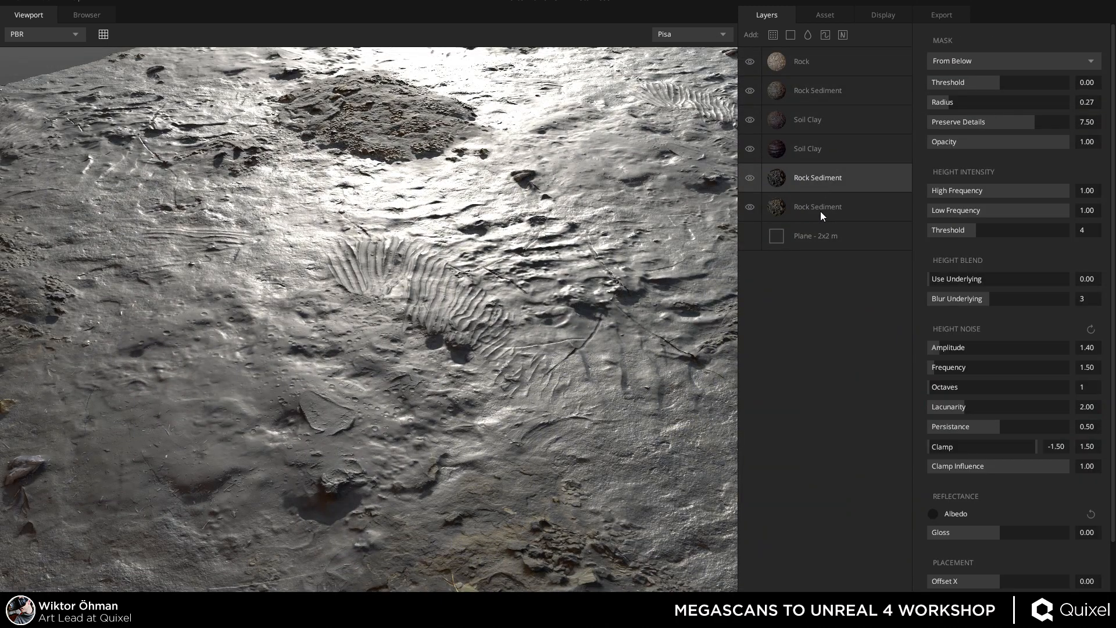
pyautogui.click(821, 211)
pyautogui.click(827, 187)
pyautogui.click(826, 206)
pyautogui.click(830, 176)
# Hide the Rock layer, the uppermost Rock Sediment layer and both Soil Clay layers, and inspect the two remaining sediment layers.
pyautogui.click(750, 90)
pyautogui.click(749, 120)
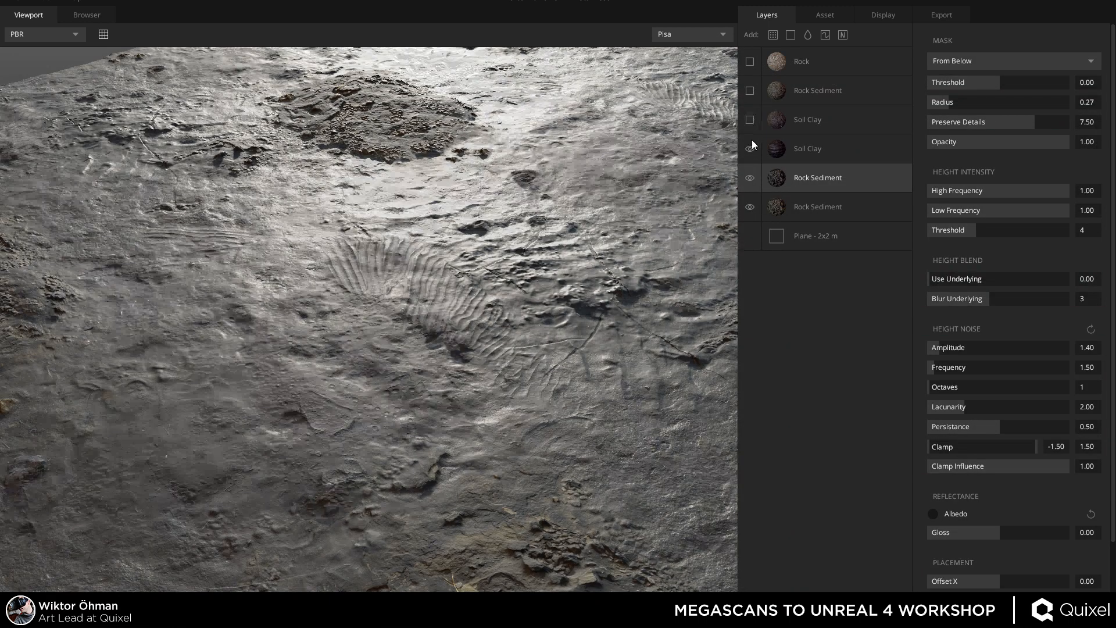
pyautogui.click(750, 148)
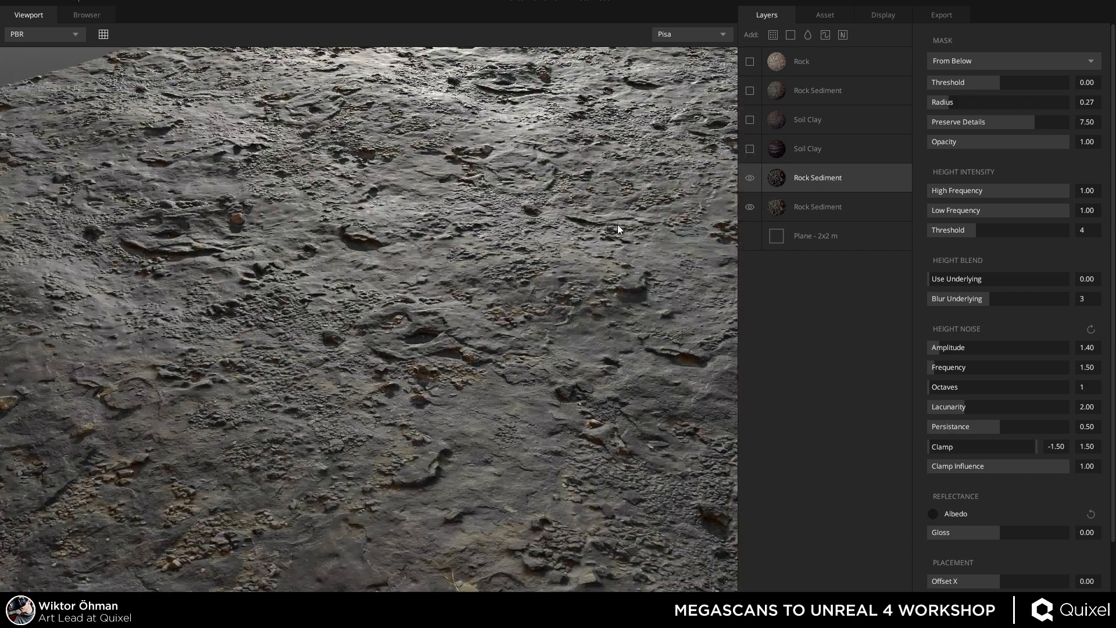
pyautogui.moveTo(617, 225); pyautogui.dragTo(533, 278)
pyautogui.moveTo(532, 277); pyautogui.dragTo(578, 378, button='right')
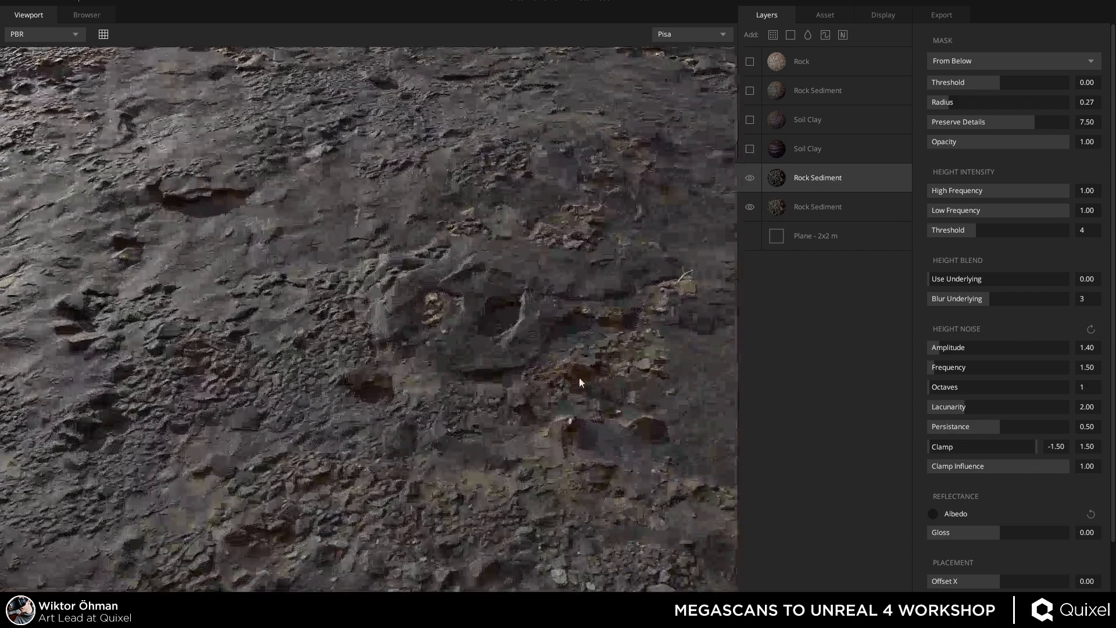
# Isolate the bottom Rock Sediment layer by hiding the one above it, and inspect the base surface without tiling.
pyautogui.click(749, 178)
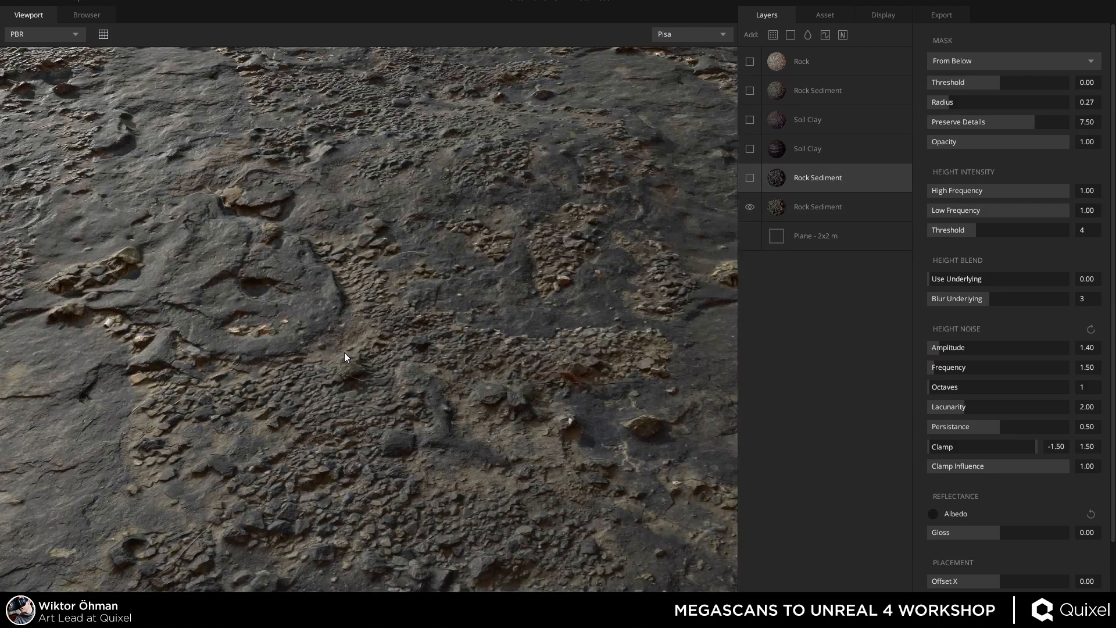
pyautogui.moveTo(344, 352); pyautogui.dragTo(285, 221)
pyautogui.scroll(-5, 284, 221)
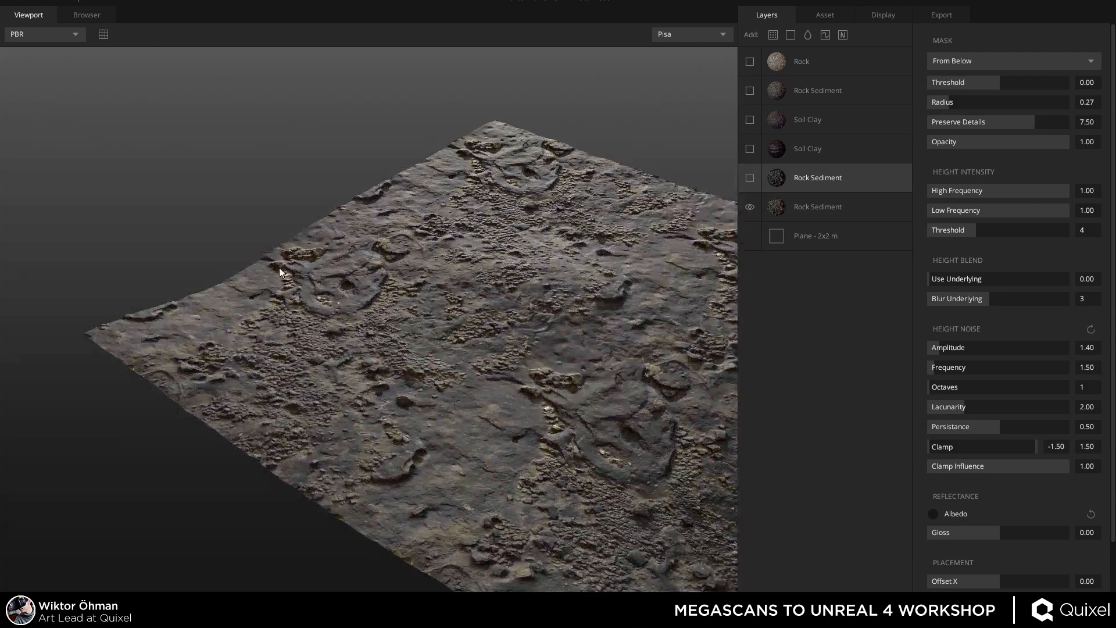
pyautogui.moveTo(234, 283); pyautogui.dragTo(367, 282)
pyautogui.scroll(4, 360, 392)
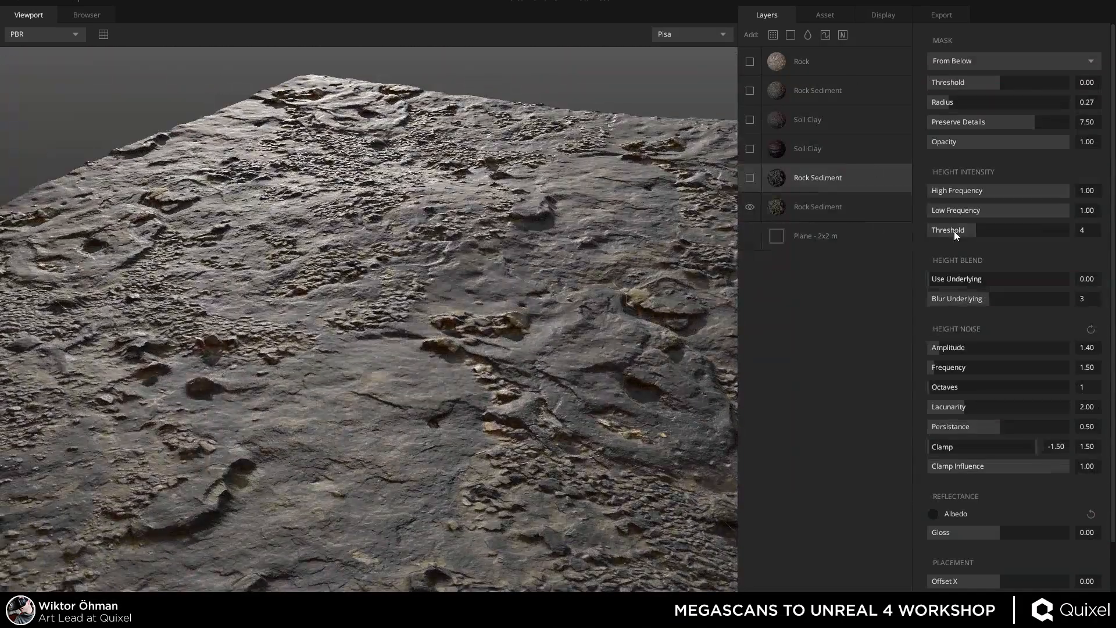
# Select the bottom Rock Sediment layer, review its height noise settings, and examine the plane's relief from a low angle.
pyautogui.click(803, 206)
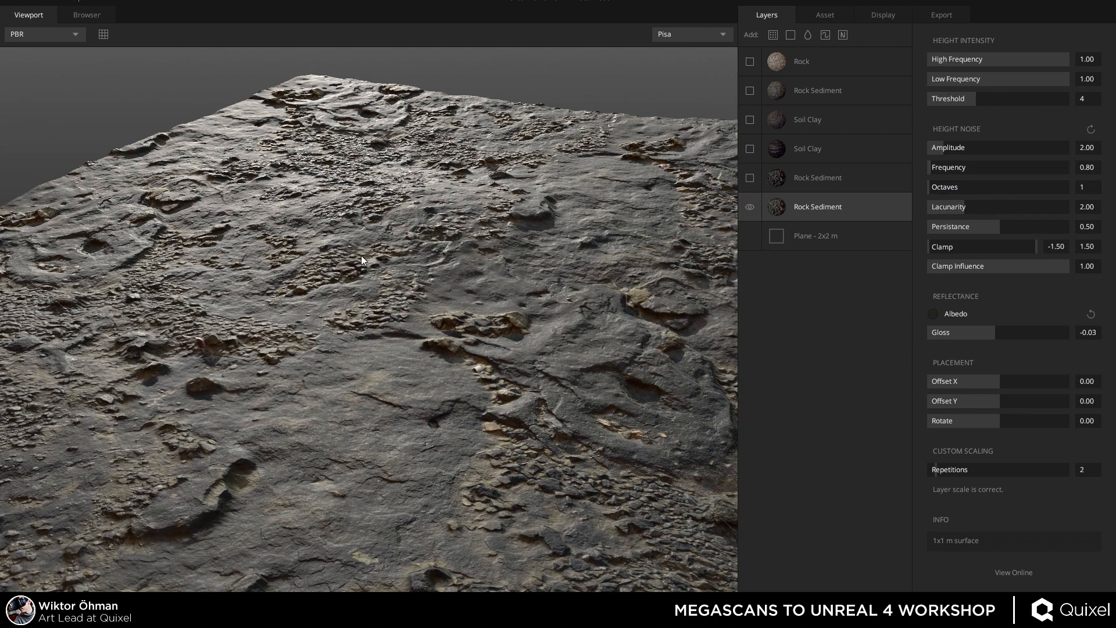
pyautogui.moveTo(361, 255); pyautogui.dragTo(448, 182)
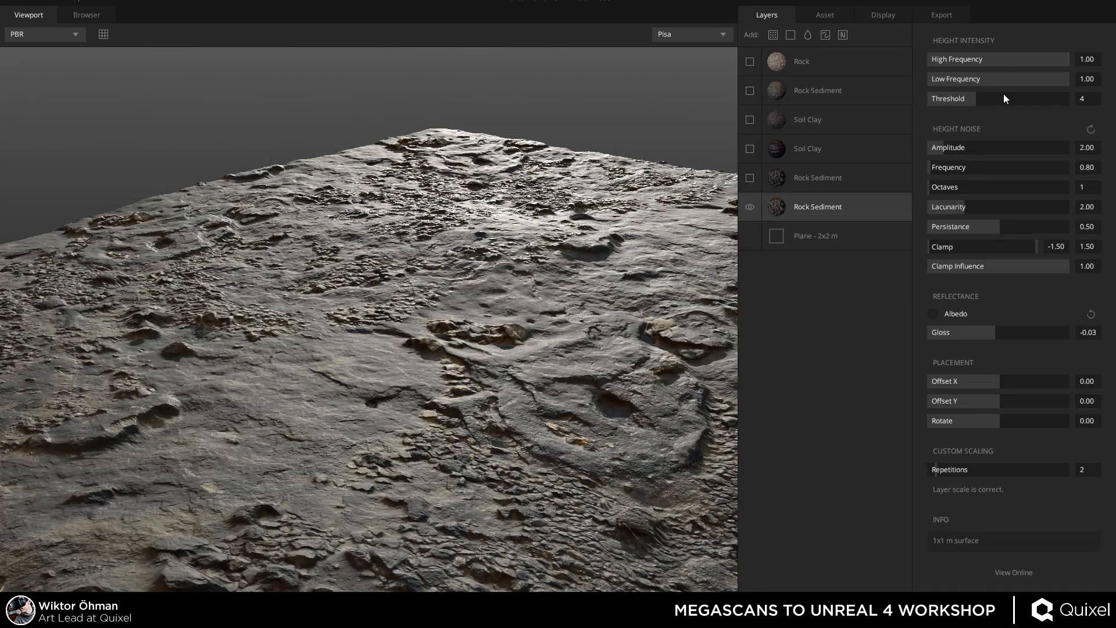
pyautogui.moveTo(698, 221); pyautogui.dragTo(707, 194)
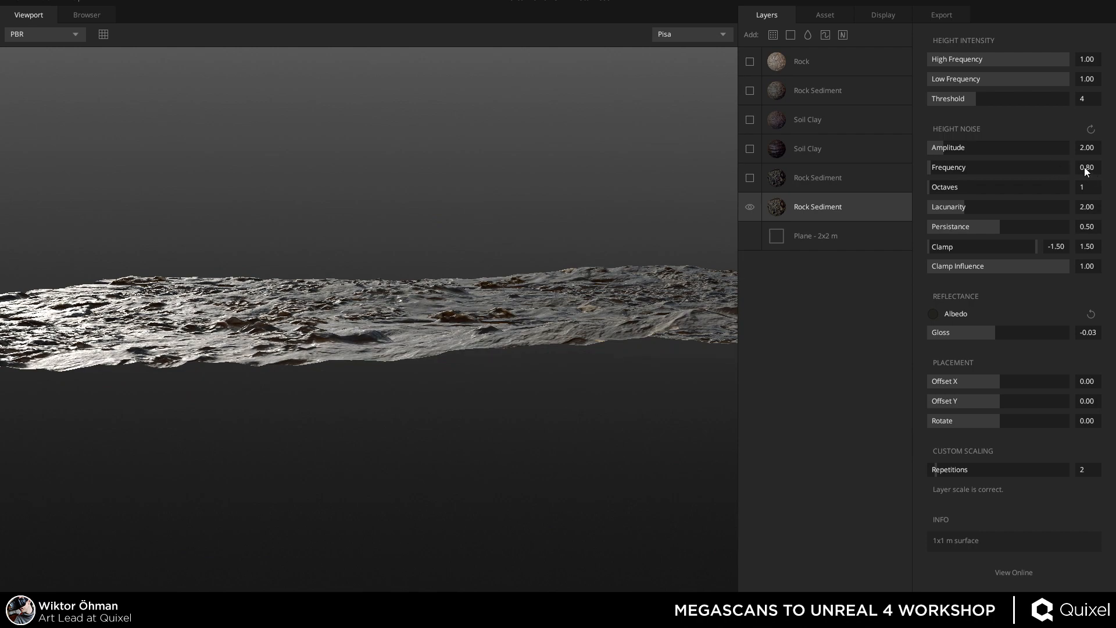
pyautogui.moveTo(639, 290); pyautogui.dragTo(530, 303)
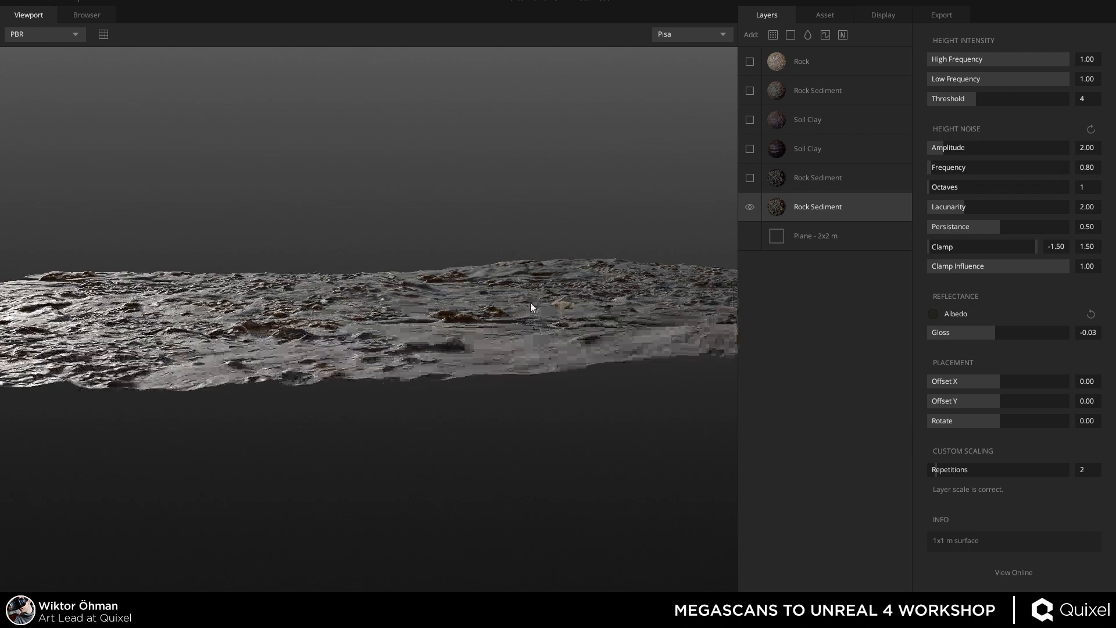
# Examine the base rock sediment up close with the surface tiled, from several angles and distances, and return to the untiled plane.
pyautogui.scroll(5, 350, 277)
pyautogui.moveTo(350, 277); pyautogui.dragTo(430, 366)
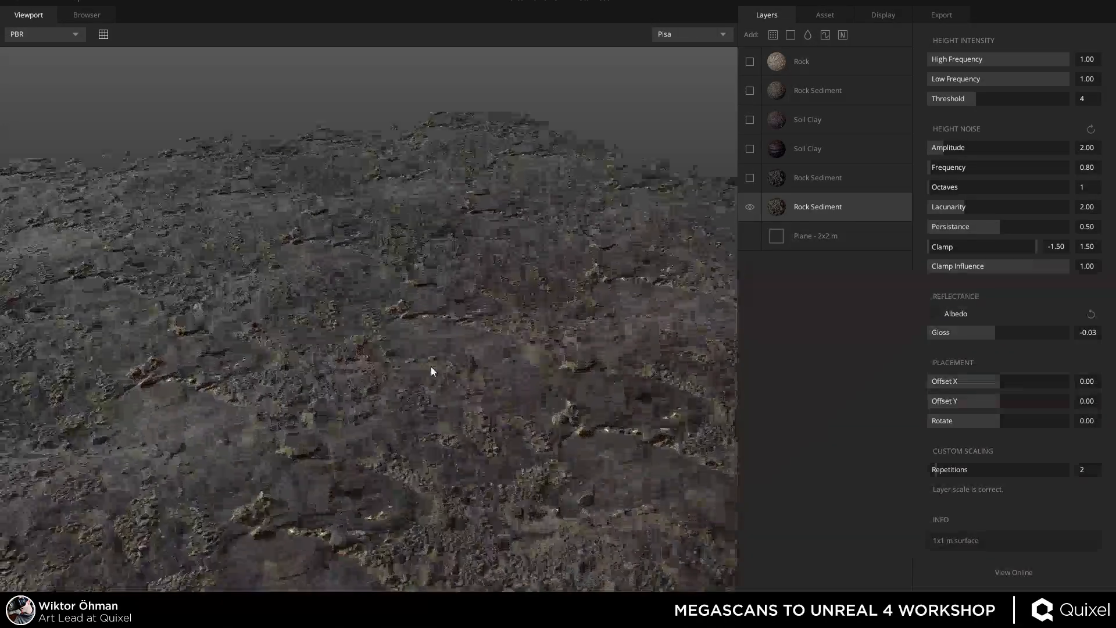
pyautogui.moveTo(430, 366); pyautogui.dragTo(311, 250, button='right')
pyautogui.moveTo(312, 250); pyautogui.dragTo(414, 196)
pyautogui.moveTo(414, 195); pyautogui.dragTo(592, 379, button='right')
pyautogui.moveTo(591, 379); pyautogui.dragTo(351, 424)
pyautogui.scroll(-5, 351, 424)
pyautogui.scroll(1, 323, 315)
pyautogui.scroll(4, 290, 314)
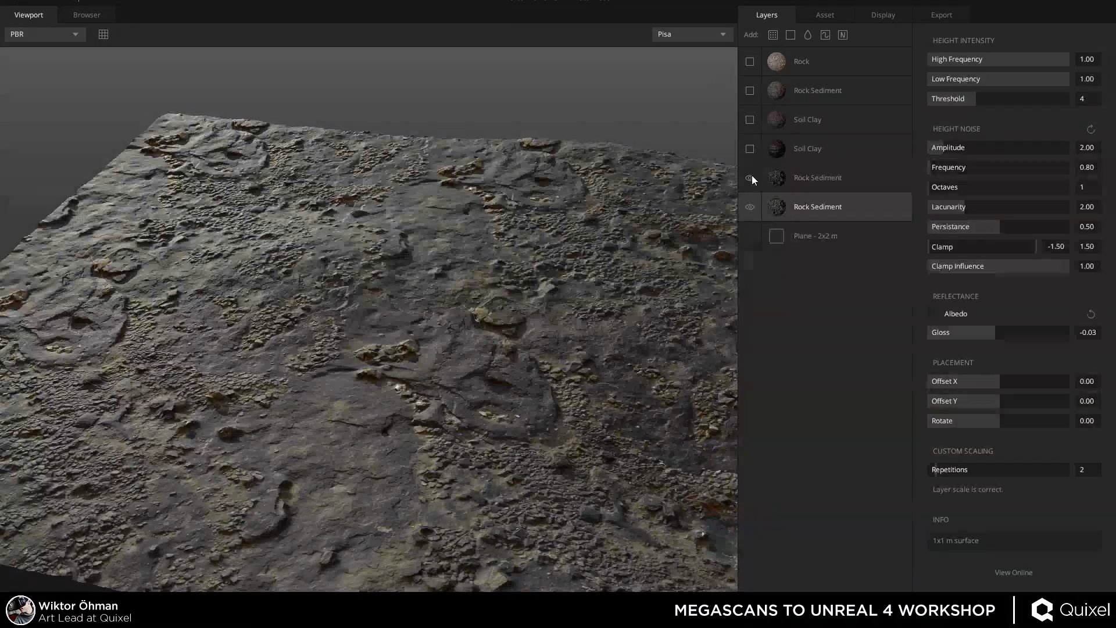
# Show the second Rock Sediment layer from the bottom again, select it, and inspect how it blends with the base.
pyautogui.click(750, 177)
pyautogui.click(822, 174)
pyautogui.moveTo(462, 230); pyautogui.dragTo(656, 166)
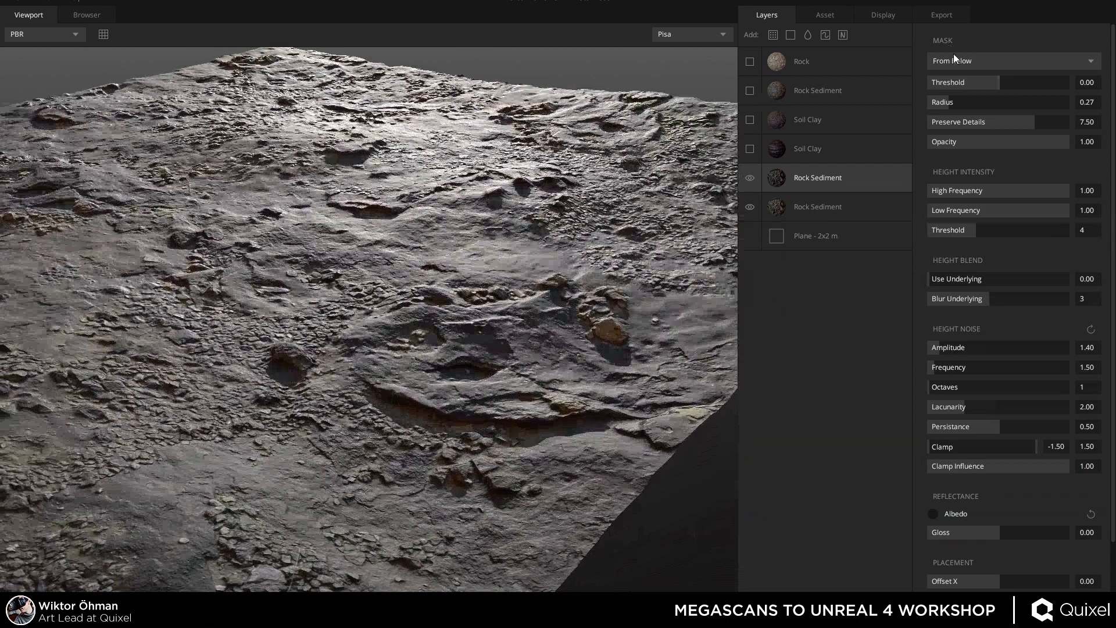
pyautogui.moveTo(428, 354); pyautogui.dragTo(439, 290)
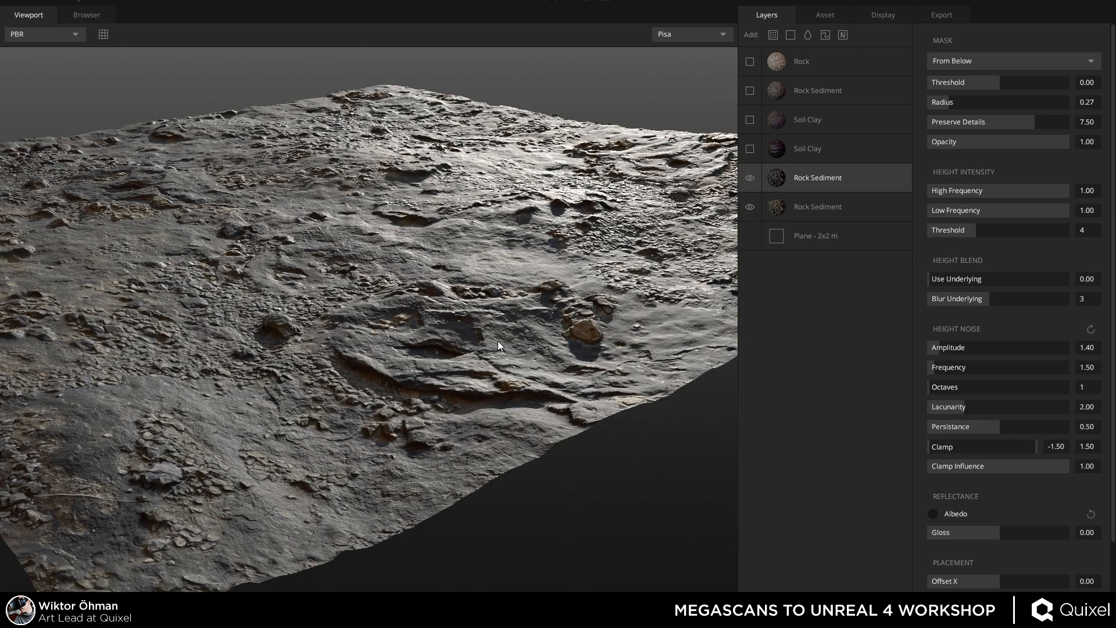
pyautogui.moveTo(498, 340); pyautogui.dragTo(609, 305)
pyautogui.scroll(3, 609, 305)
pyautogui.moveTo(512, 337); pyautogui.dragTo(492, 441)
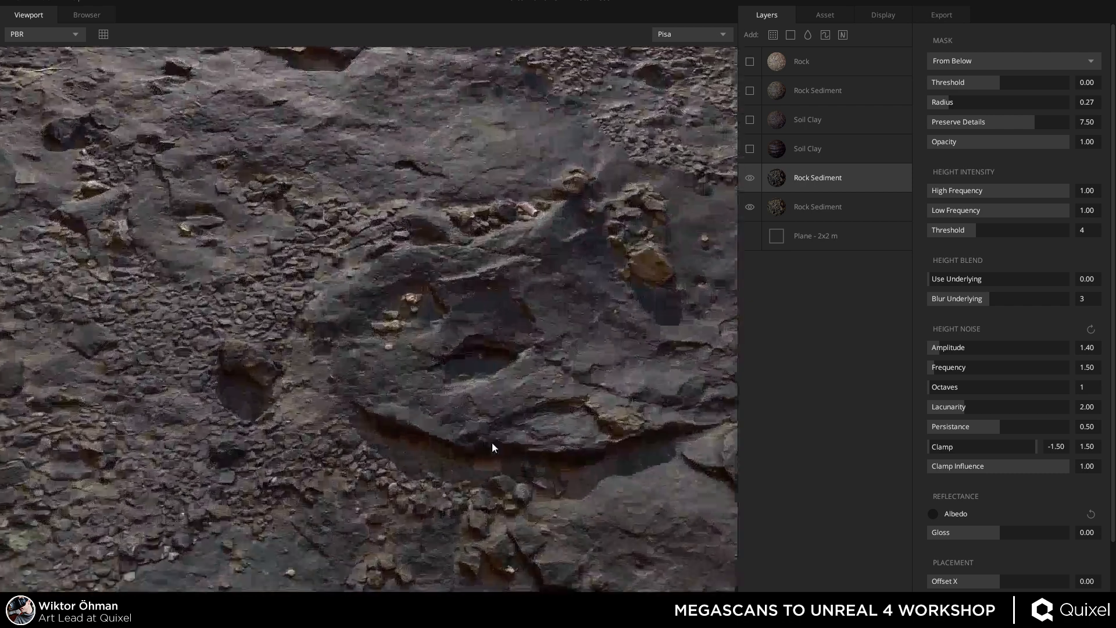
# Check the selected Rock Sediment layer's placement rotation and inspect the blended surface for repetition, both tiled and untiled.
pyautogui.scroll(-1, 988, 541)
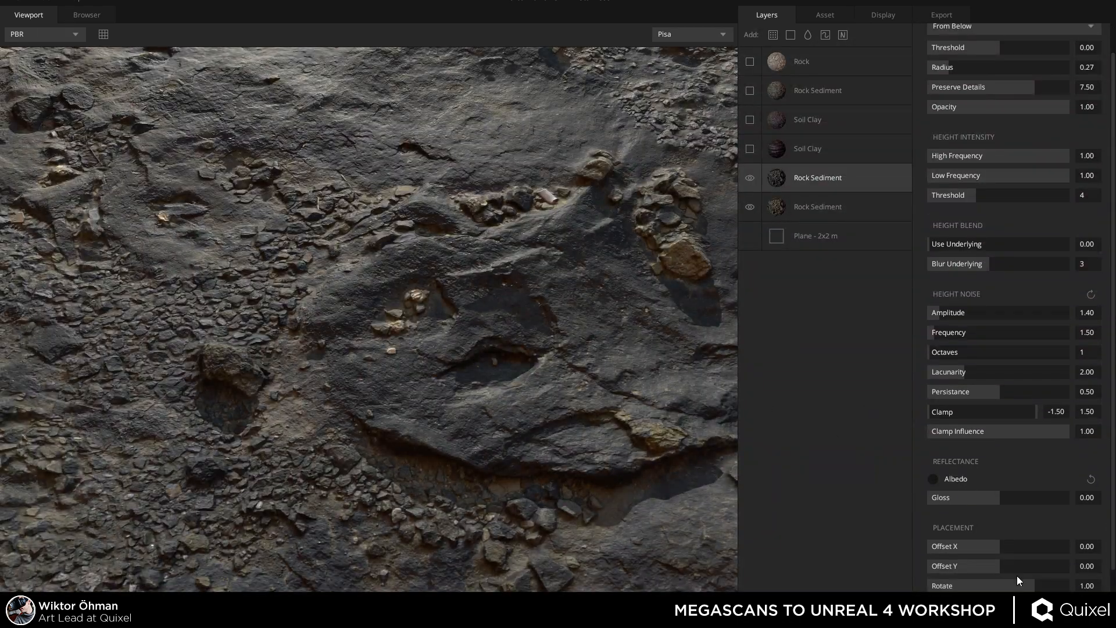
pyautogui.scroll(-5, 353, 215)
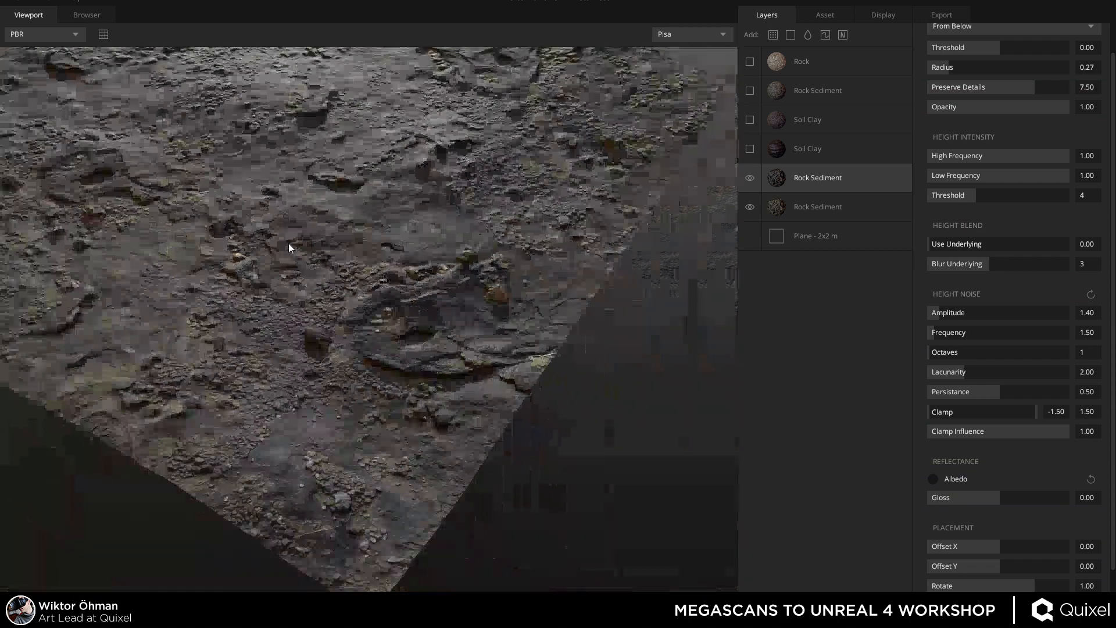
pyautogui.moveTo(289, 243); pyautogui.dragTo(236, 281)
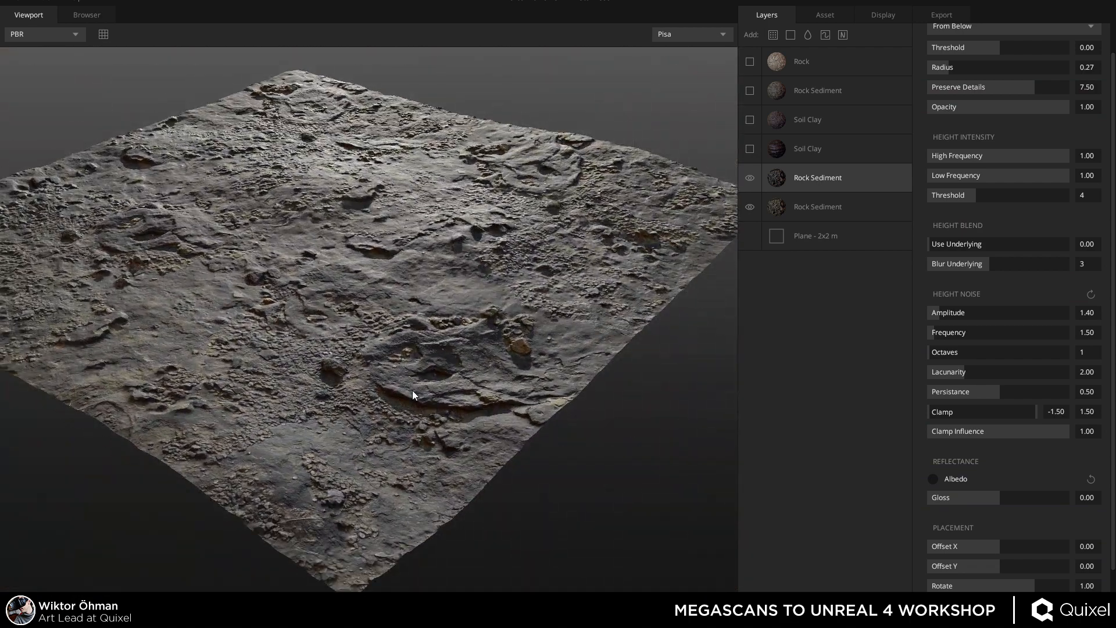
pyautogui.scroll(3, 412, 390)
pyautogui.moveTo(396, 340); pyautogui.dragTo(396, 371)
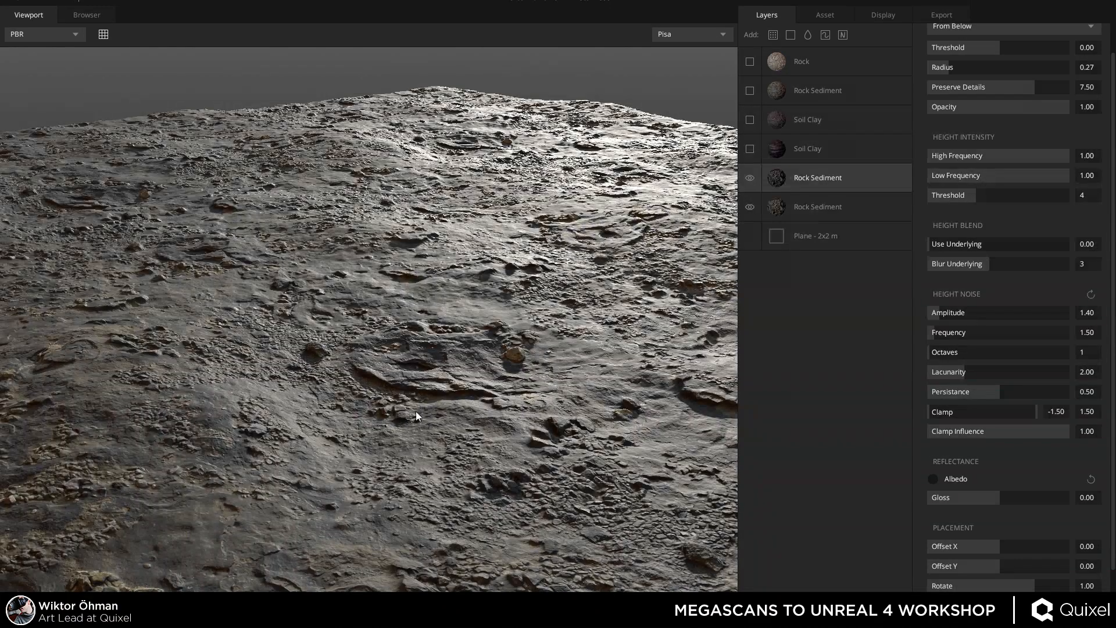
pyautogui.moveTo(416, 411); pyautogui.dragTo(477, 401)
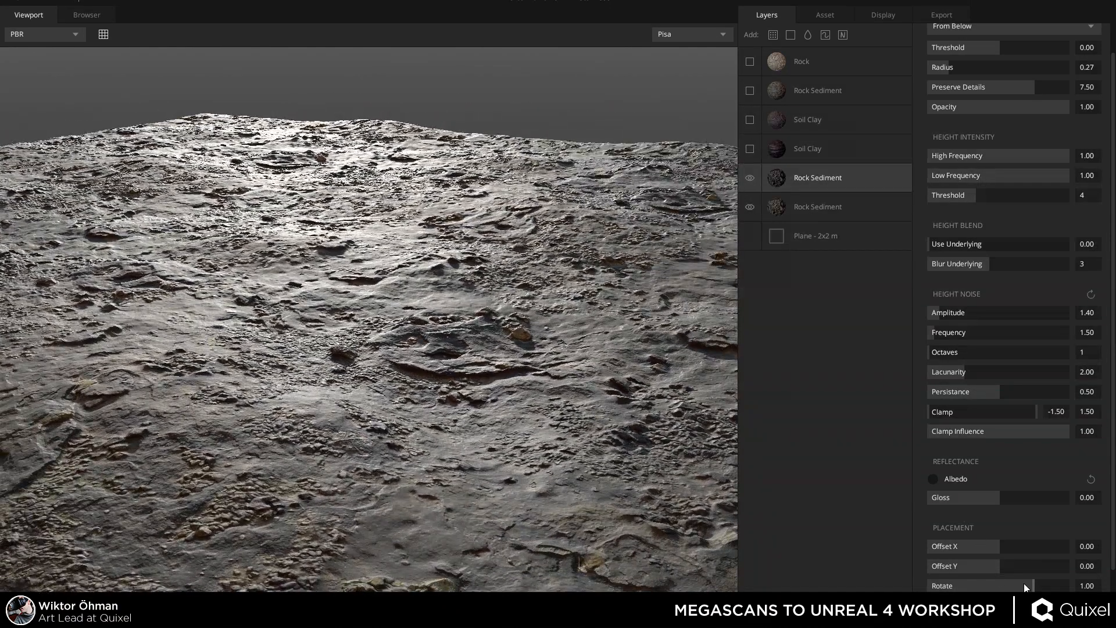
pyautogui.moveTo(1024, 584)
pyautogui.mouseDown()
pyautogui.moveTo(1011, 583)
pyautogui.moveTo(1034, 581)
pyautogui.moveTo(1000, 581)
pyautogui.moveTo(1033, 581)
pyautogui.mouseUp()
pyautogui.moveTo(462, 431); pyautogui.dragTo(558, 378)
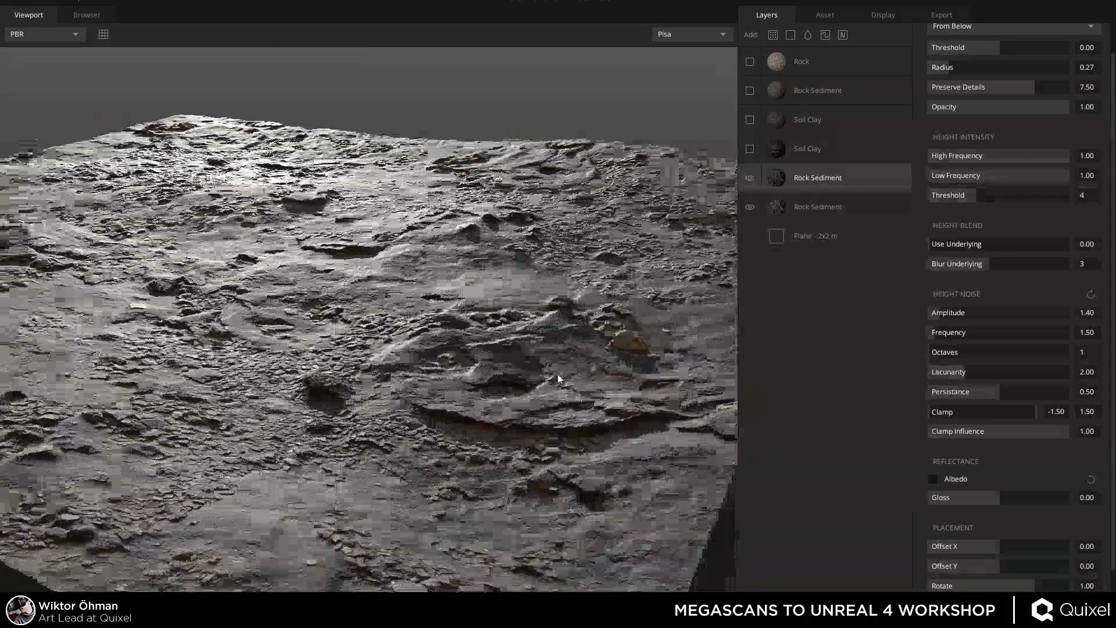
pyautogui.scroll(2, 1006, 87)
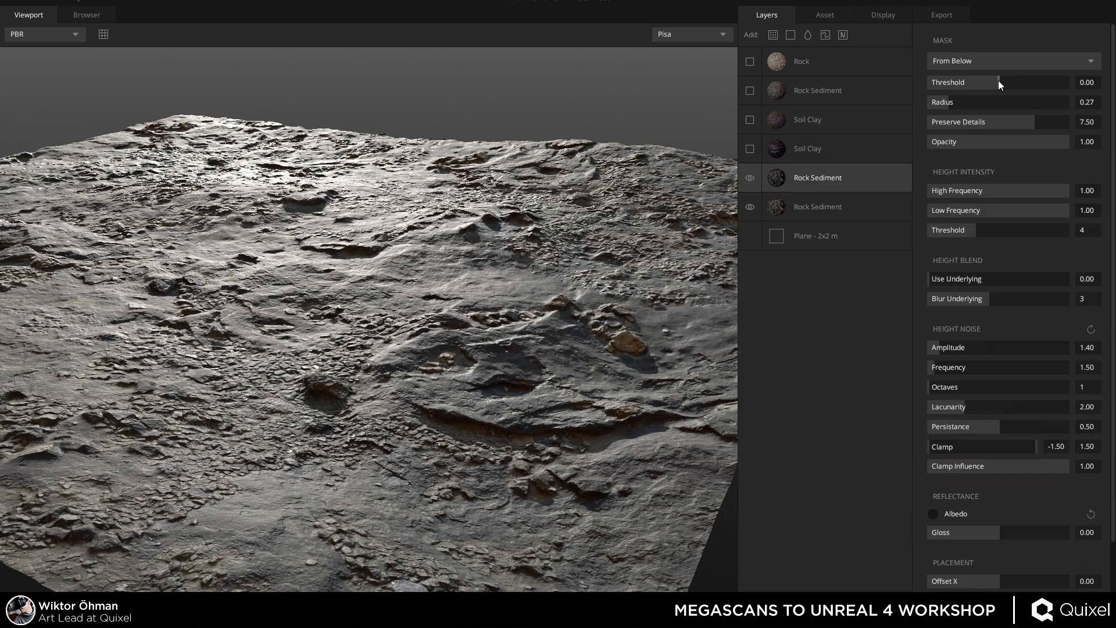
# Set the selected Rock Sediment layer's mask Threshold to -0.12 and preview the surface as a Cavity map.
pyautogui.moveTo(999, 80)
pyautogui.mouseDown()
pyautogui.moveTo(1009, 80)
pyautogui.moveTo(972, 65)
pyautogui.moveTo(989, 63)
pyautogui.mouseUp()
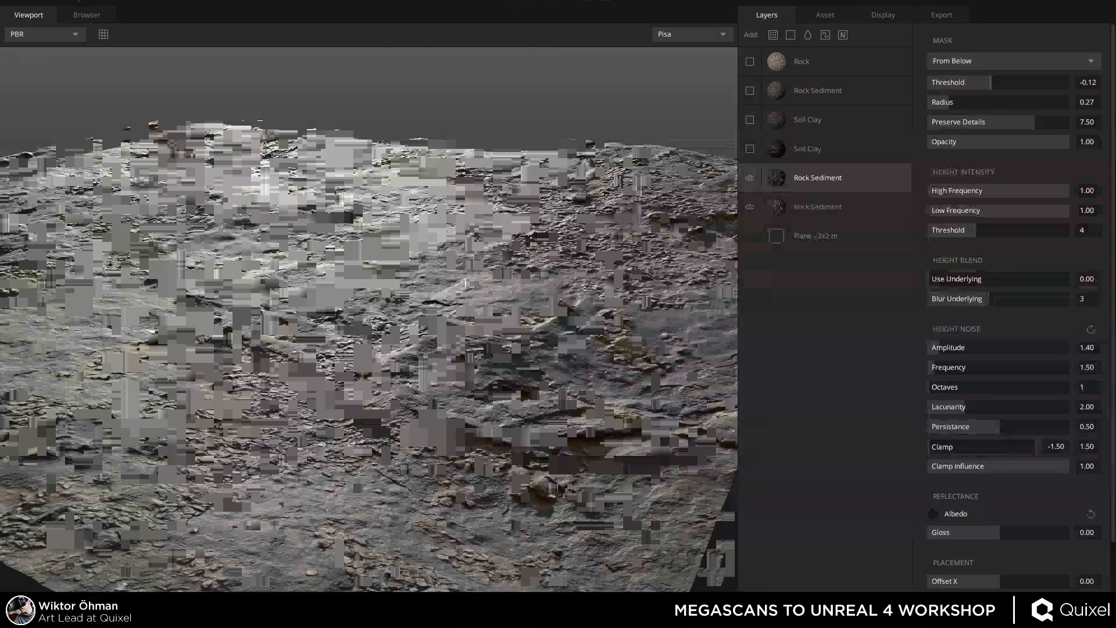
pyautogui.press('c')
pyautogui.press('c')
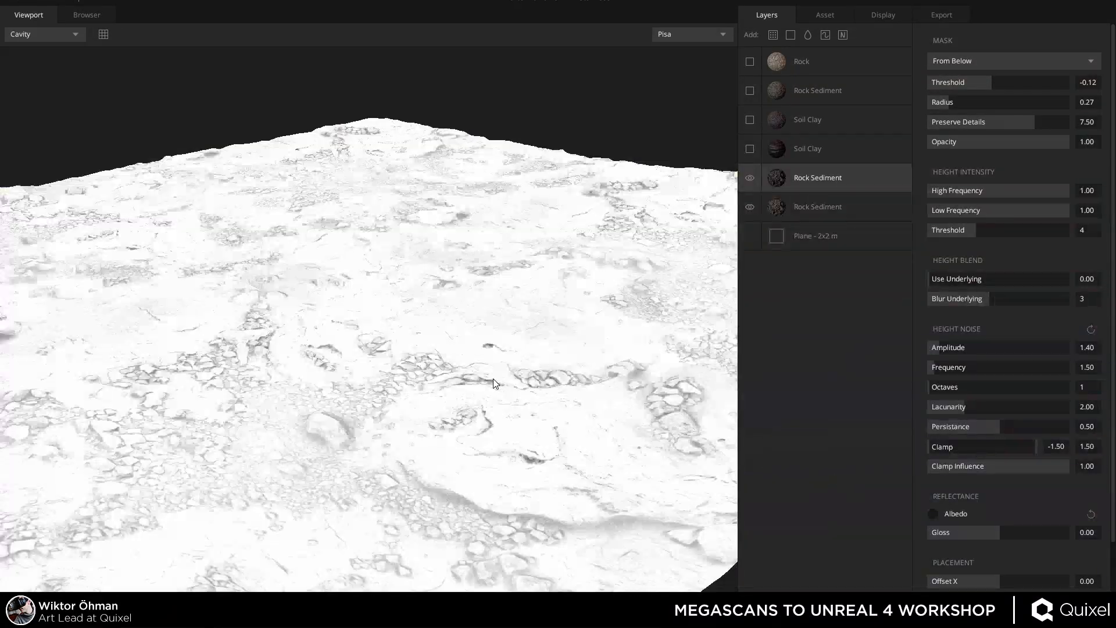
# Examine the combined sediment layers as a Gloss map from different angles and return to the PBR display.
pyautogui.press('c')
pyautogui.moveTo(321, 301); pyautogui.dragTo(276, 378)
pyautogui.press('c')
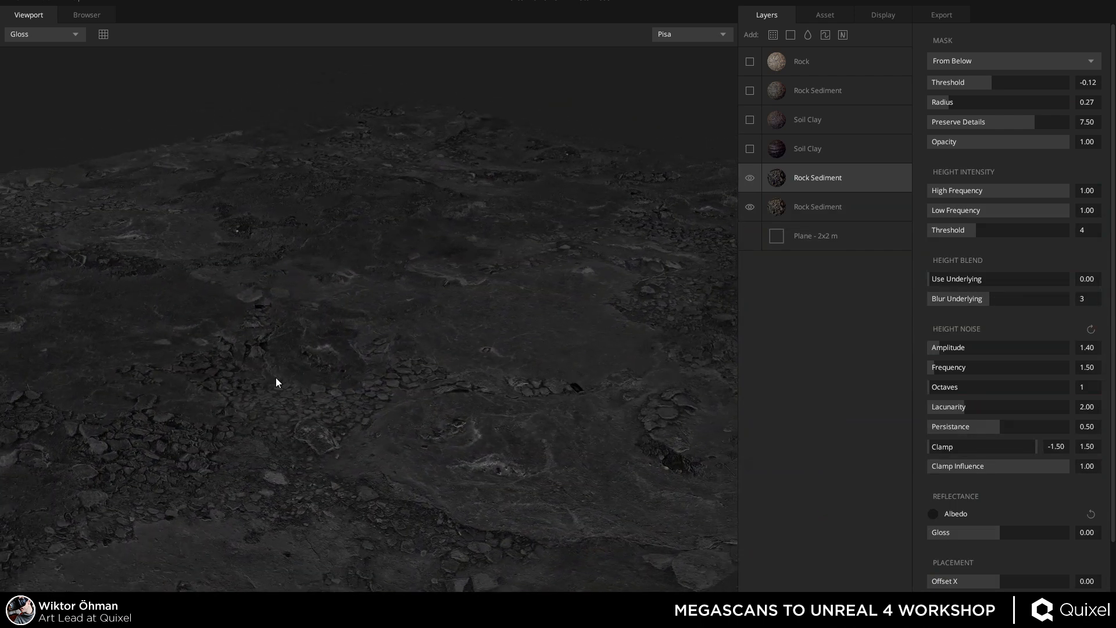
pyautogui.moveTo(207, 379); pyautogui.dragTo(296, 373)
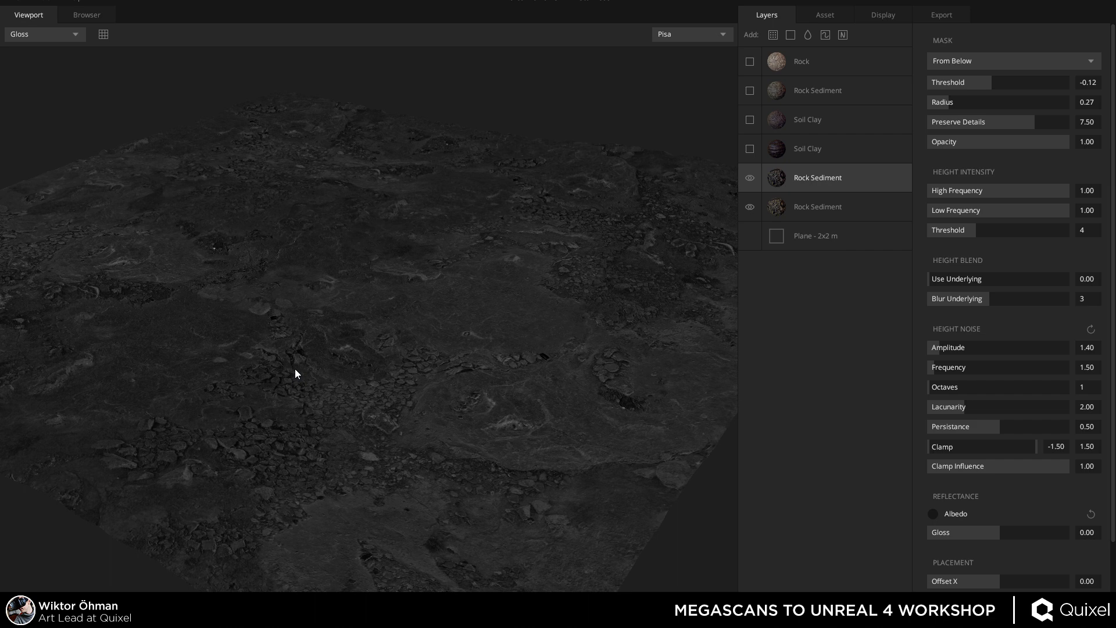
pyautogui.press('c')
pyautogui.press('c')
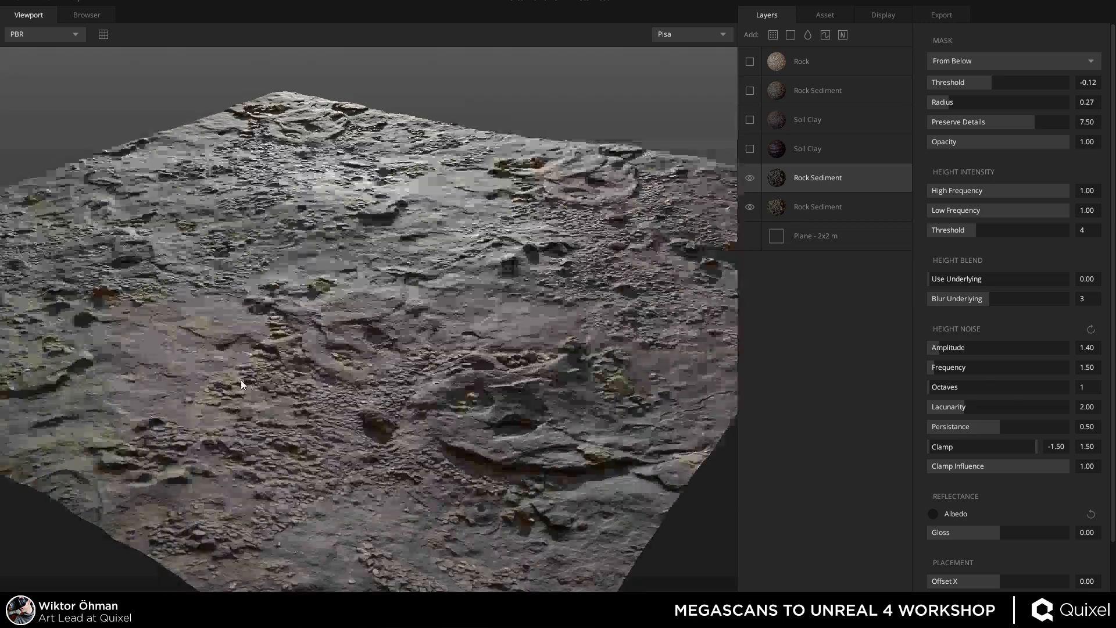
# Examine the two combined Rock Sediment layers in PBR from several angles.
pyautogui.moveTo(284, 305); pyautogui.dragTo(301, 329)
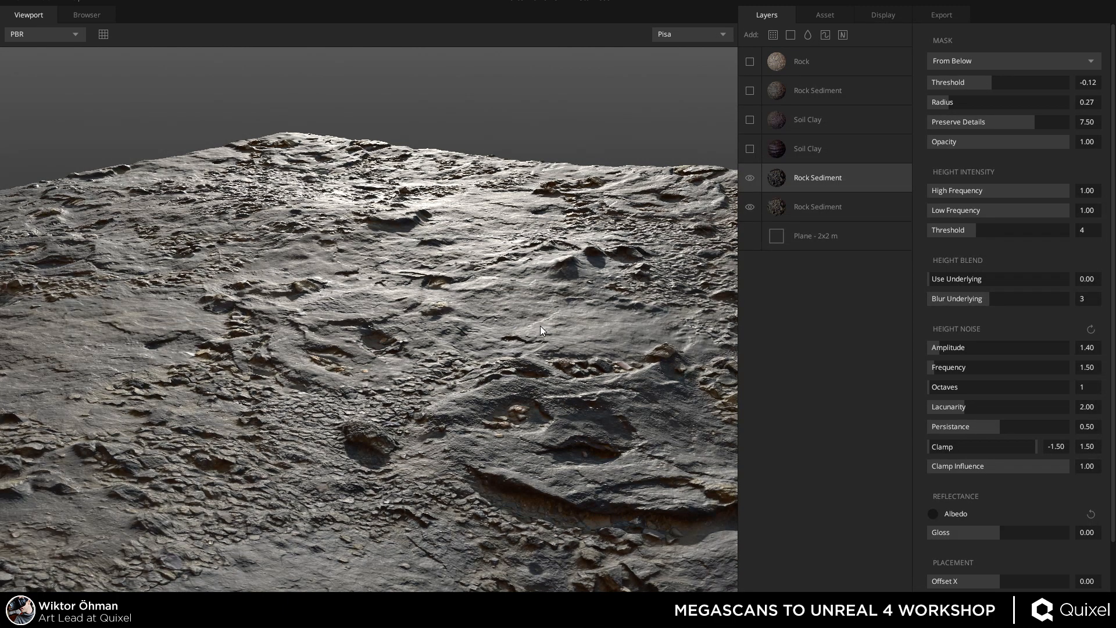
pyautogui.moveTo(540, 330); pyautogui.dragTo(284, 303)
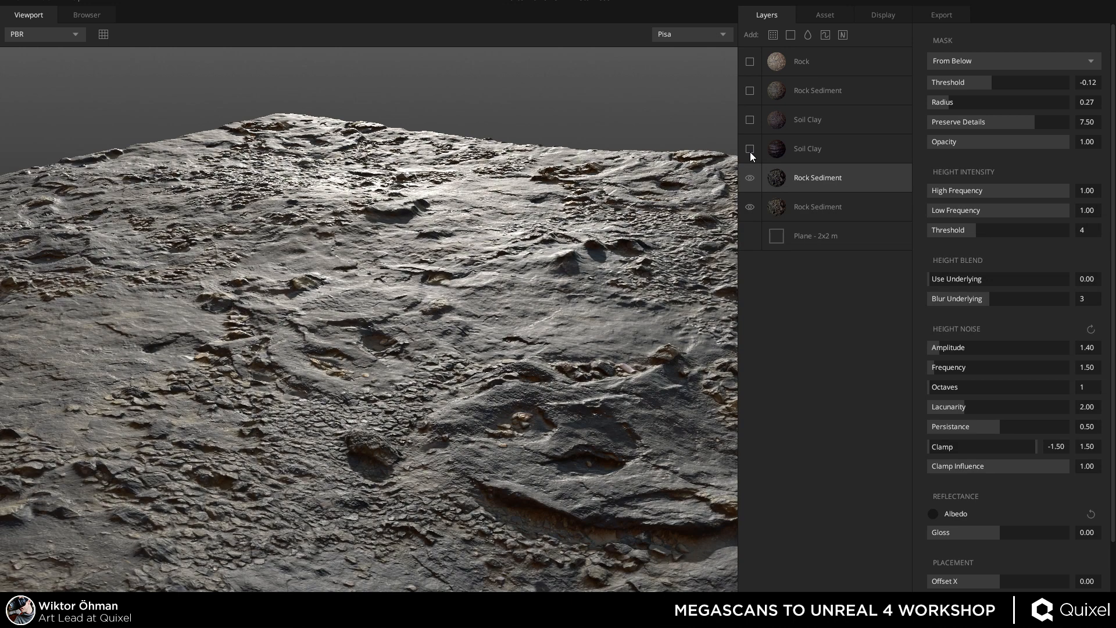
pyautogui.moveTo(473, 351); pyautogui.dragTo(326, 340)
pyautogui.moveTo(301, 299); pyautogui.dragTo(279, 347)
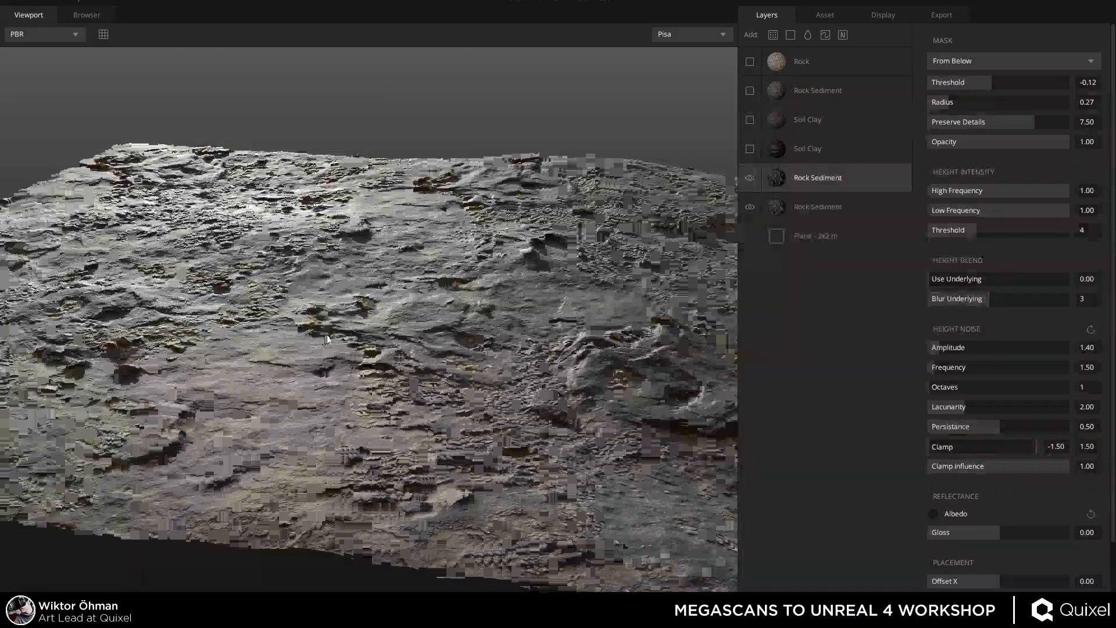
pyautogui.moveTo(303, 340); pyautogui.dragTo(316, 363)
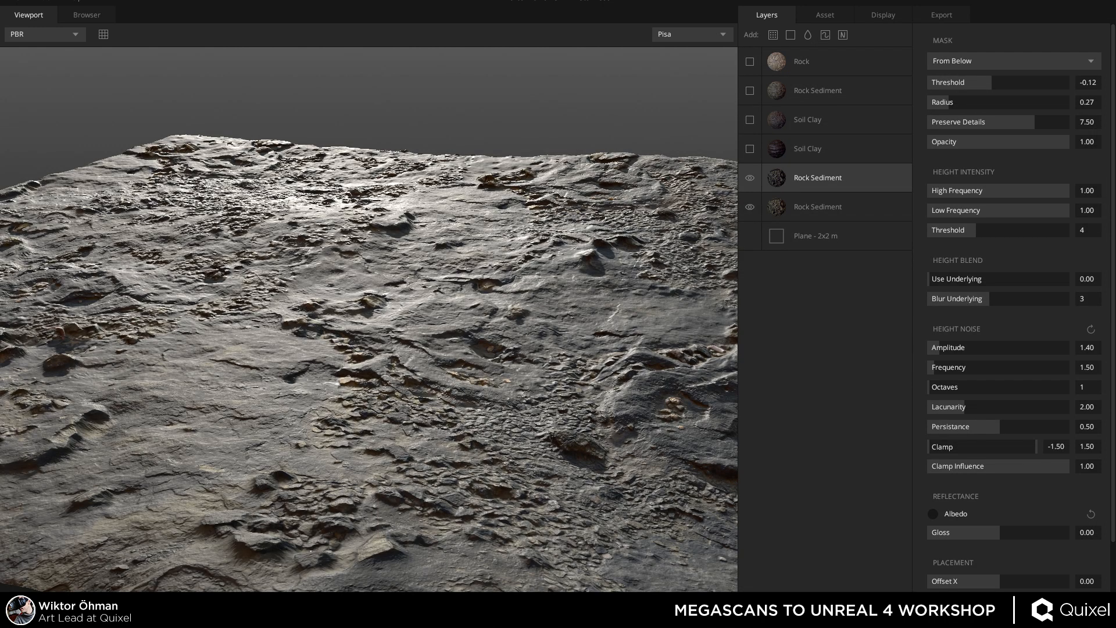
pyautogui.moveTo(441, 610)
pyautogui.click(503, 574)
pyautogui.moveTo(411, 325); pyautogui.dragTo(355, 327)
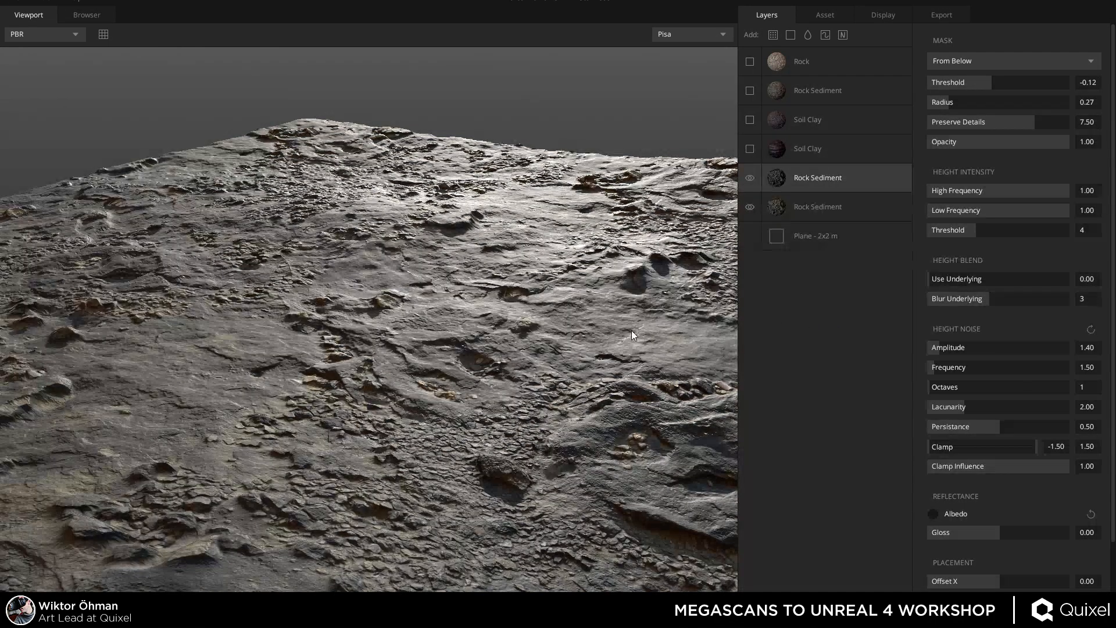
# Show the lower Soil Clay layer and inspect how it covers the rock sediment.
pyautogui.moveTo(388, 381); pyautogui.dragTo(308, 398)
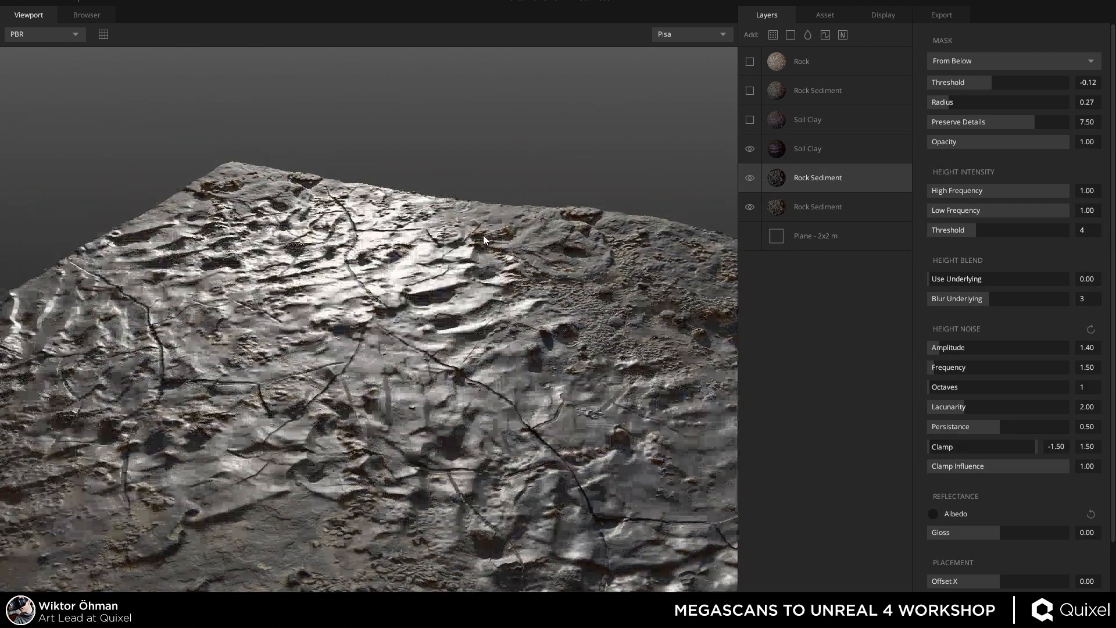
pyautogui.moveTo(384, 257); pyautogui.dragTo(292, 281)
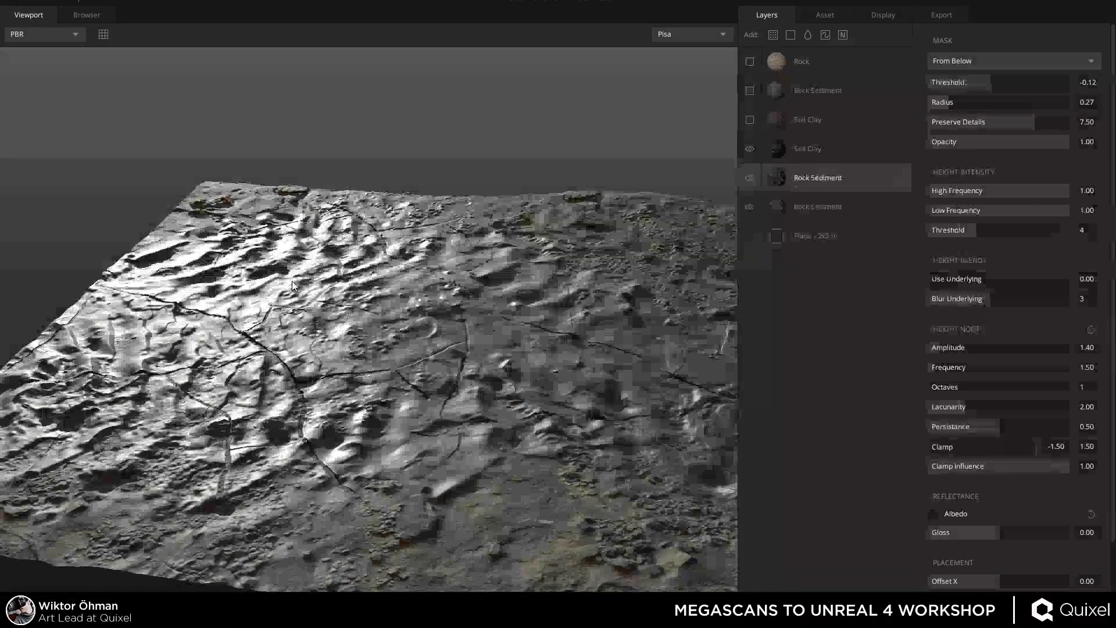
# Browse the material library's scanned surfaces and return to the 3D view.
pyautogui.click(774, 34)
pyautogui.scroll(-5, 455, 307)
pyautogui.scroll(5, 494, 343)
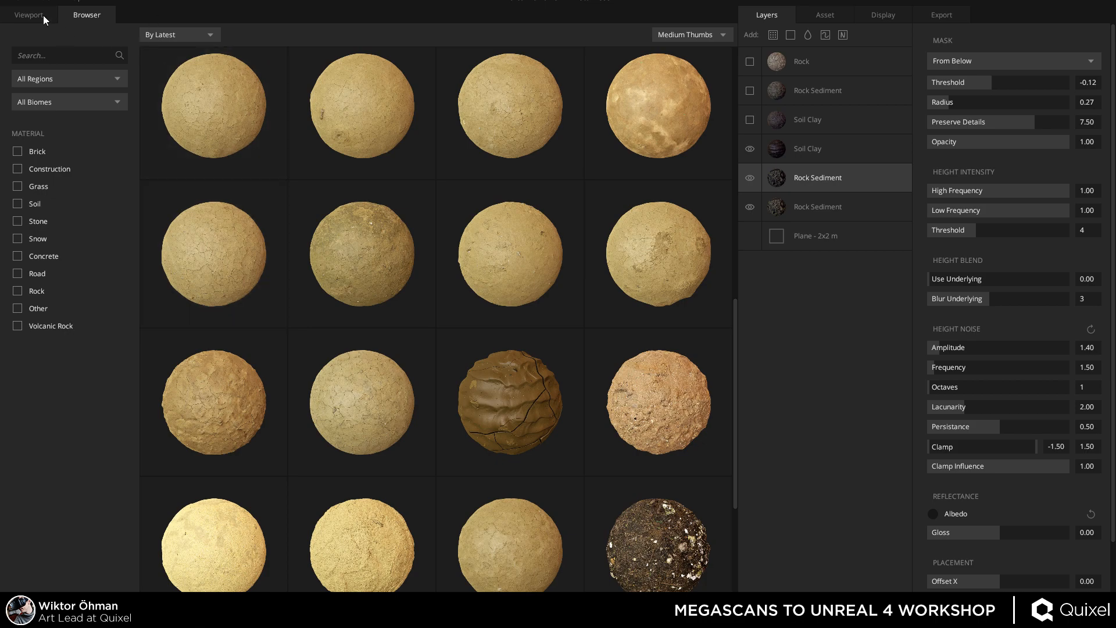
pyautogui.click(29, 14)
# Inspect the cracked Soil Clay surface up close and from different angles.
pyautogui.scroll(3, 271, 315)
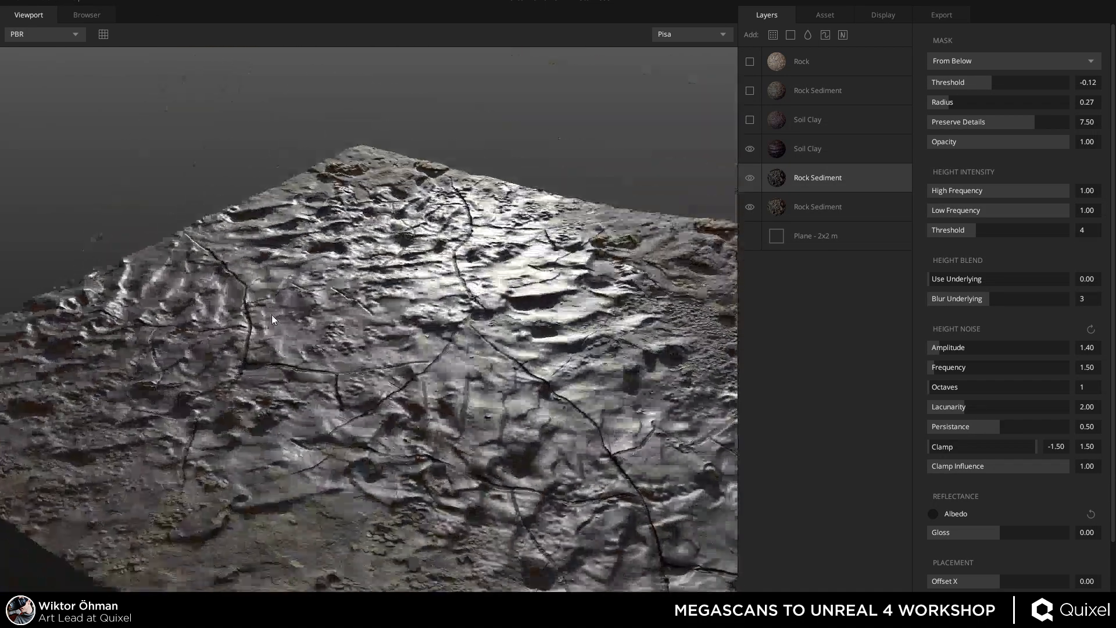
pyautogui.moveTo(271, 315); pyautogui.dragTo(294, 350)
pyautogui.moveTo(294, 351); pyautogui.dragTo(515, 379, button='right')
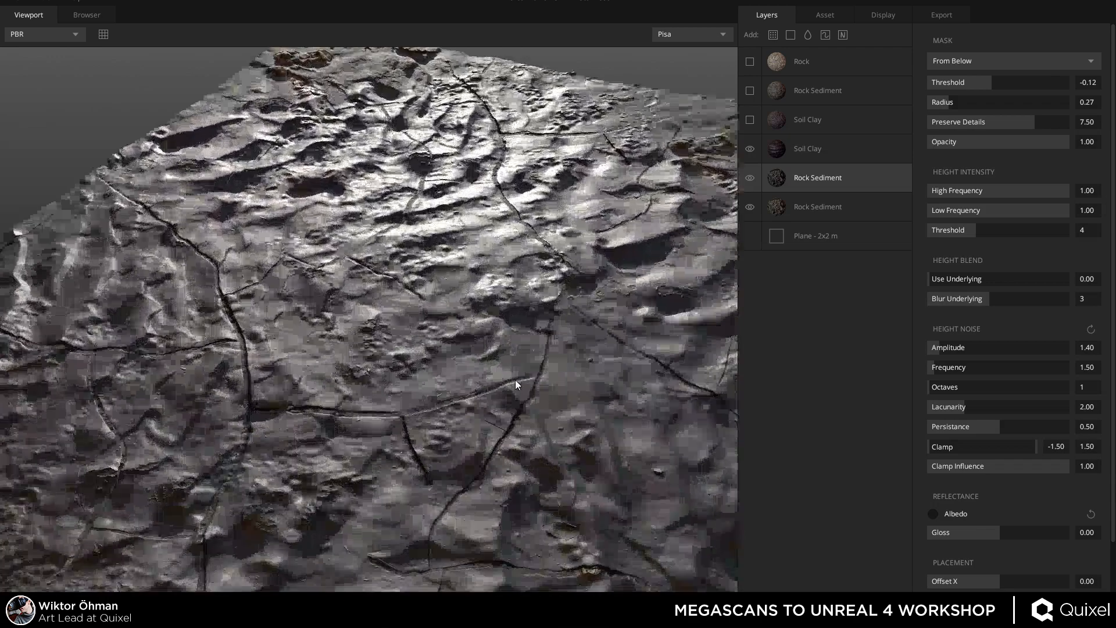
pyautogui.moveTo(657, 395); pyautogui.dragTo(185, 225)
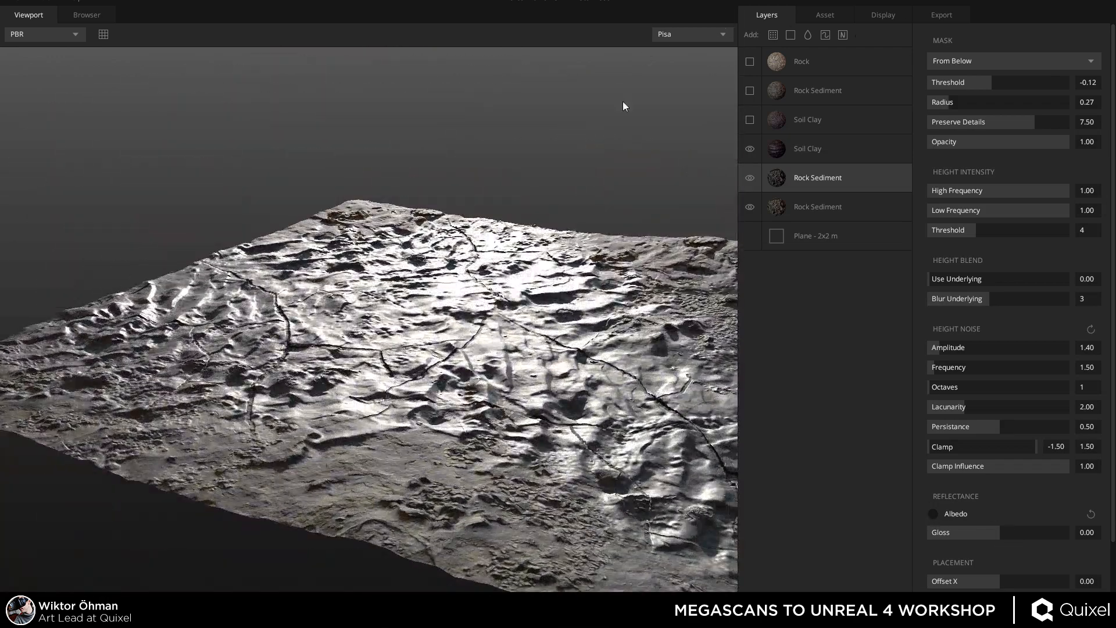
pyautogui.moveTo(279, 191); pyautogui.dragTo(631, 226)
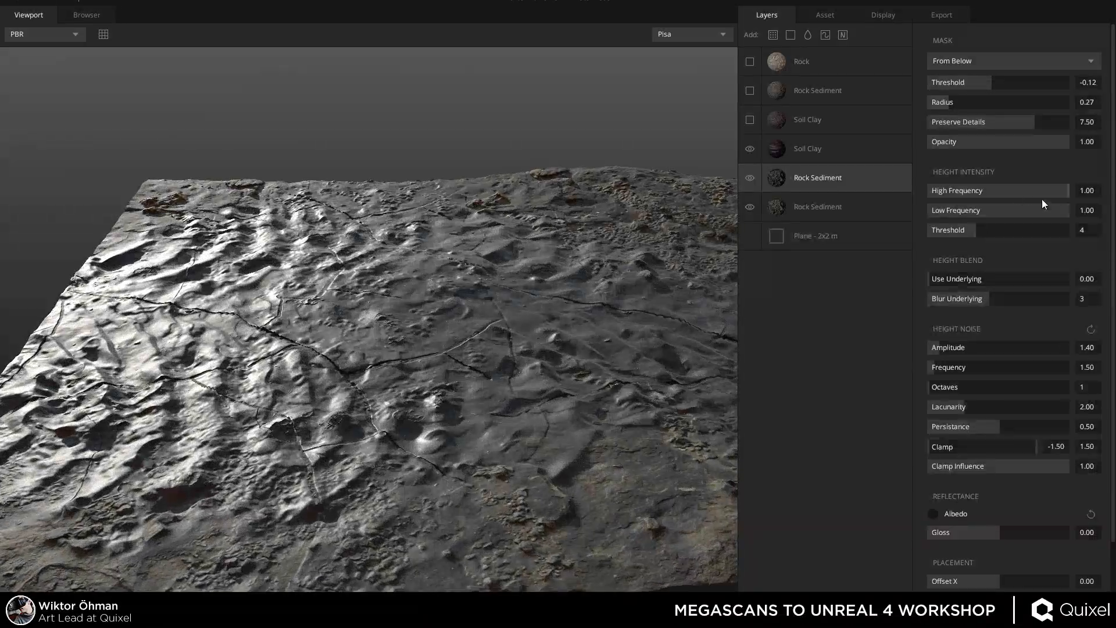
pyautogui.moveTo(493, 269); pyautogui.dragTo(407, 273)
pyautogui.moveTo(407, 273); pyautogui.dragTo(501, 331, button='right')
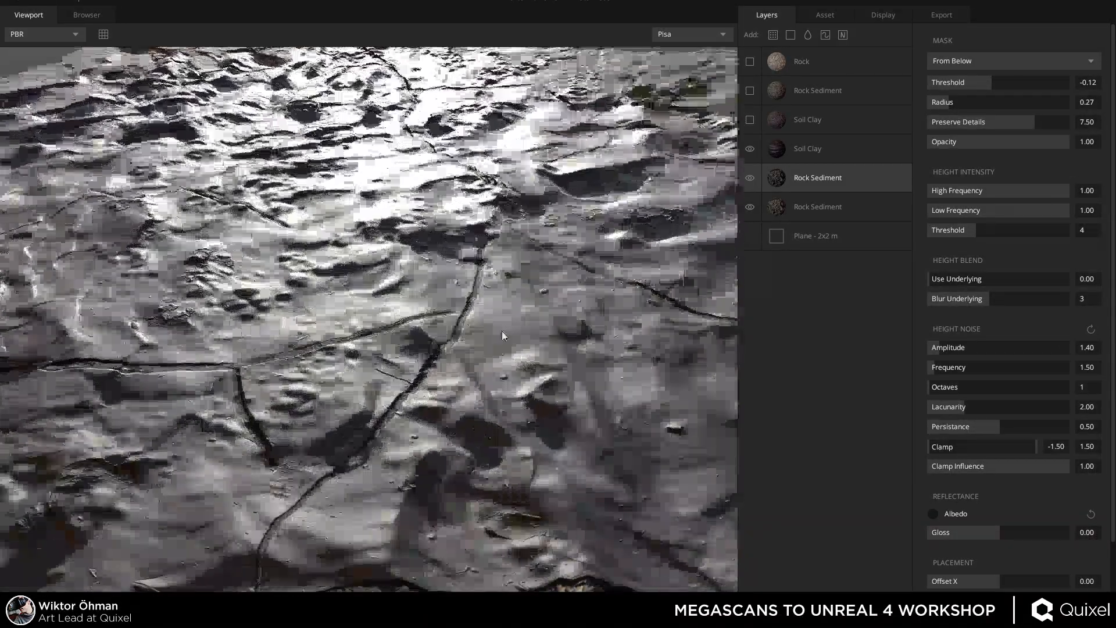
# Set the selected Rock Sediment layer's High Frequency height intensity to 0.55, then select the lower Soil Clay layer, keeping its High Frequency at 1.00.
pyautogui.moveTo(1045, 189); pyautogui.dragTo(1005, 190)
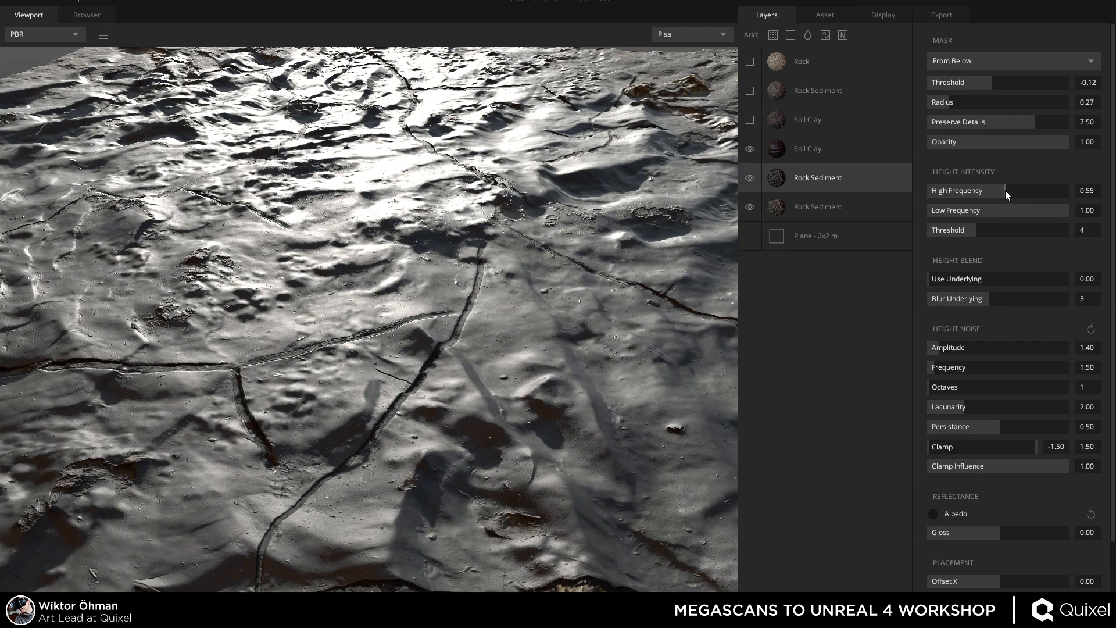
pyautogui.click(833, 141)
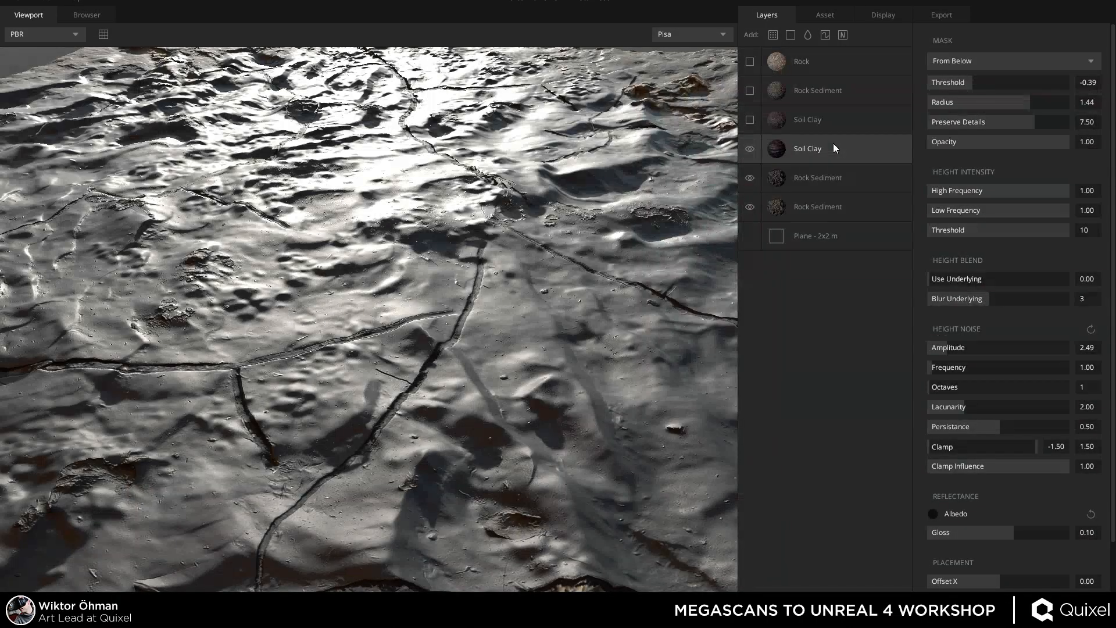
pyautogui.moveTo(1070, 190)
pyautogui.mouseDown()
pyautogui.moveTo(988, 193)
pyautogui.moveTo(1085, 188)
pyautogui.moveTo(1013, 190)
pyautogui.moveTo(1075, 188)
pyautogui.mouseUp()
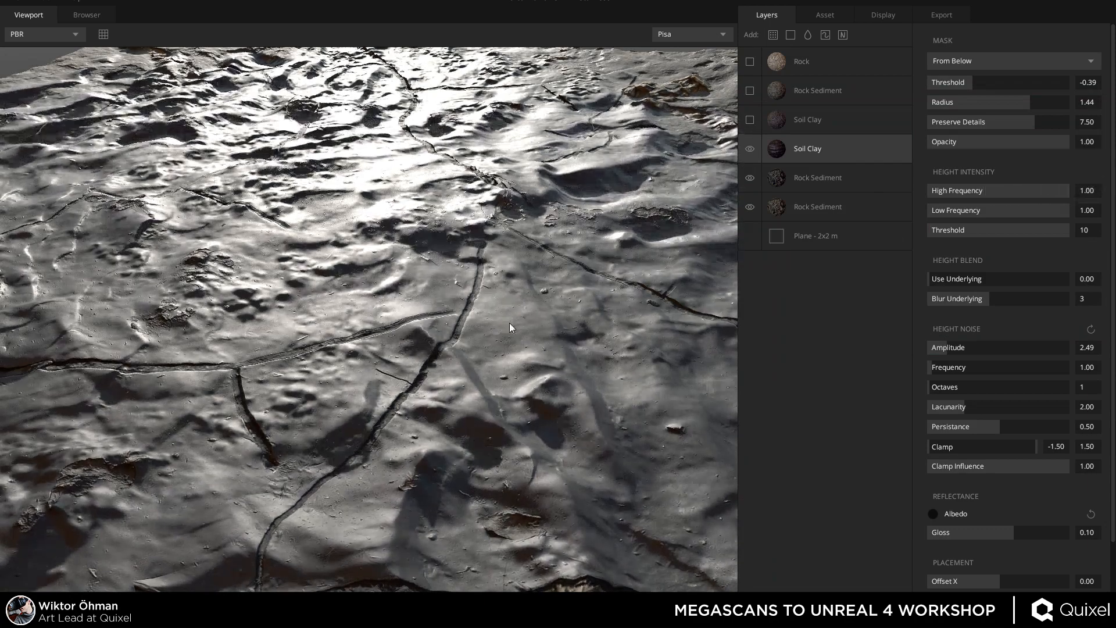
# Preview the clay and sediment blend as a Gloss map, then return to the PBR display.
pyautogui.moveTo(250, 211); pyautogui.dragTo(335, 338)
pyautogui.press('4')
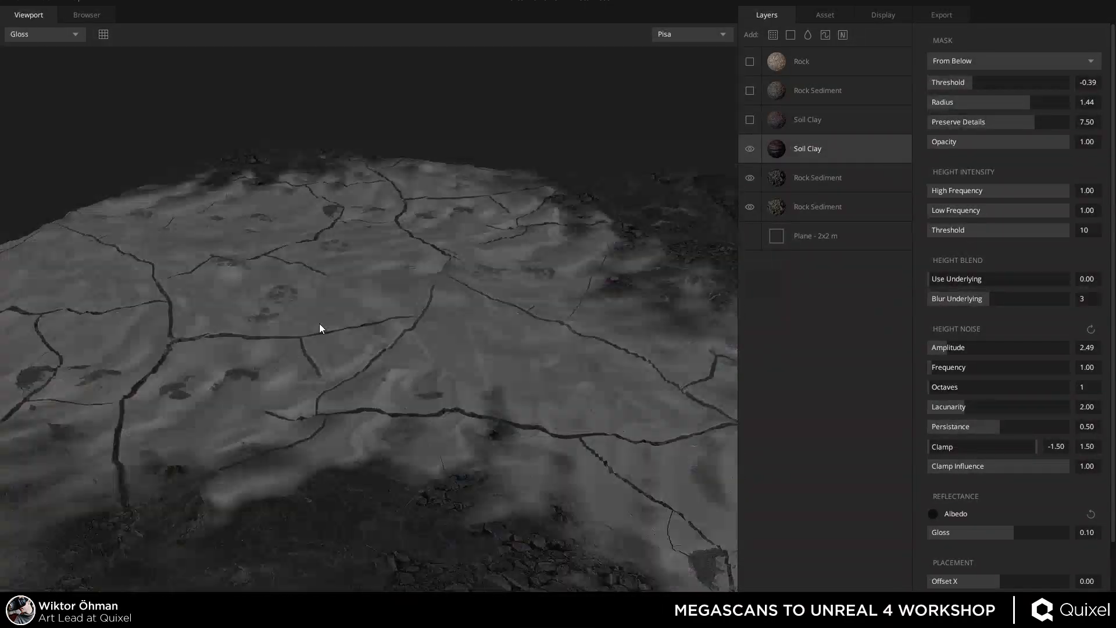
pyautogui.moveTo(439, 347); pyautogui.dragTo(410, 372)
pyautogui.press('1')
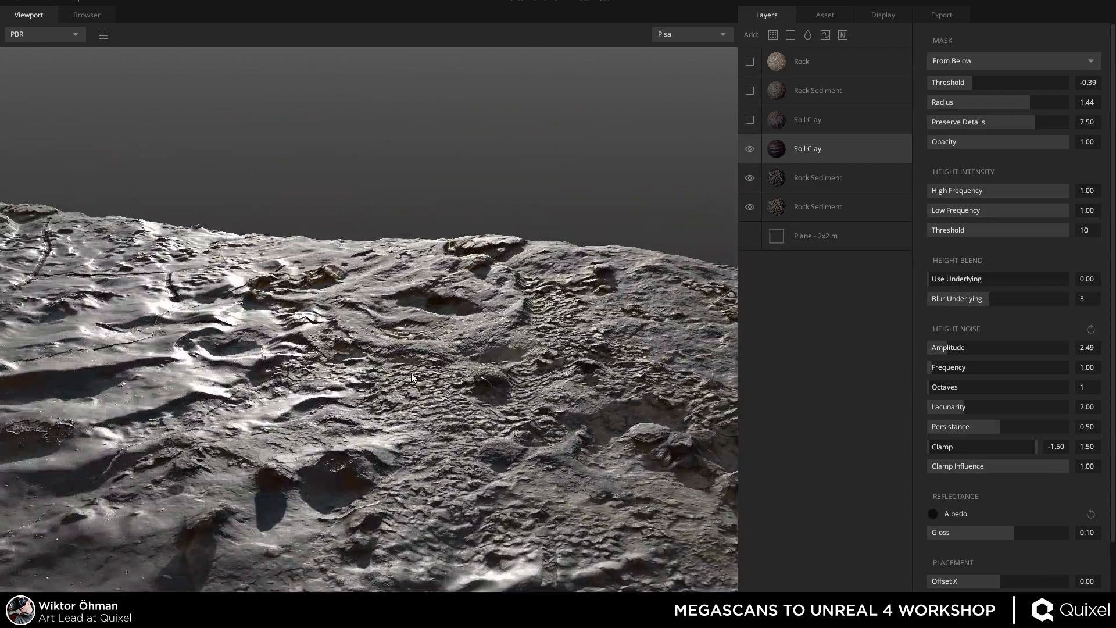
# Examine the transition between the Soil Clay and the rock sediment from different sides and distances.
pyautogui.moveTo(450, 397); pyautogui.dragTo(371, 378, button='right')
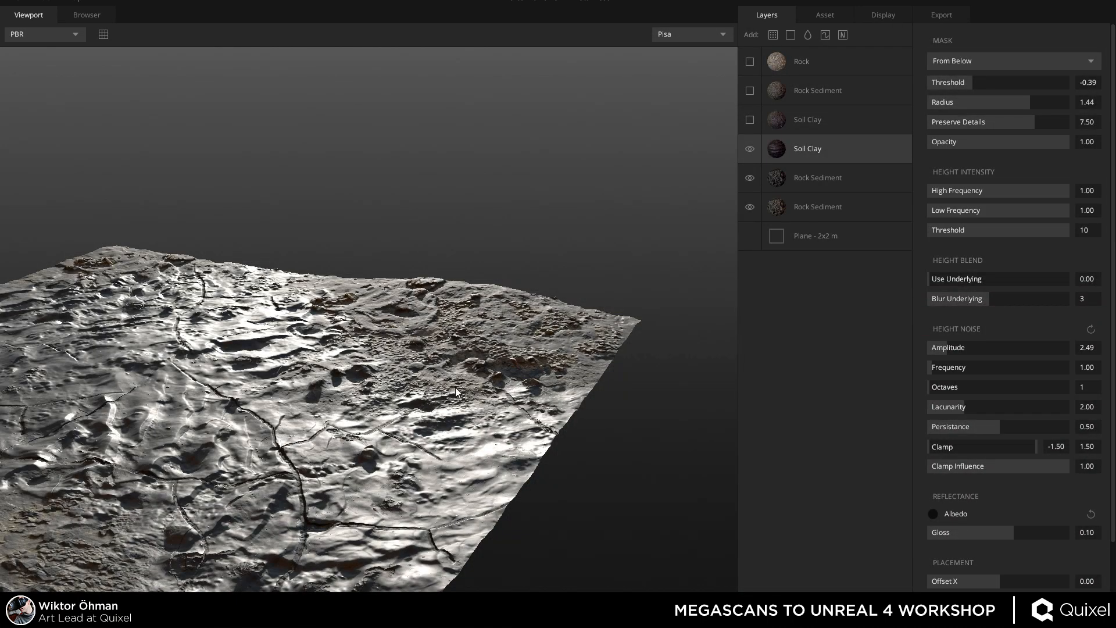
pyautogui.moveTo(143, 457); pyautogui.dragTo(439, 213, button='right')
pyautogui.moveTo(315, 395); pyautogui.dragTo(326, 368)
pyautogui.moveTo(326, 369); pyautogui.dragTo(225, 305, button='right')
pyautogui.moveTo(225, 305); pyautogui.dragTo(204, 353)
pyautogui.moveTo(204, 353); pyautogui.dragTo(272, 423, button='right')
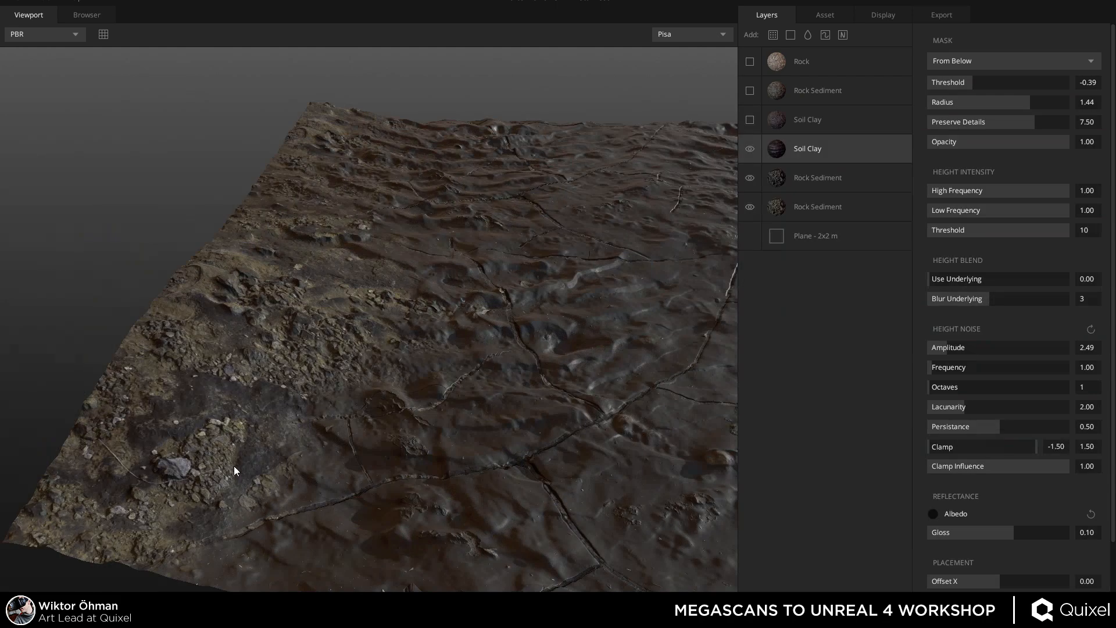
# Show the upper Soil Clay layer, select it, and review its ridged surface and scaling settings.
pyautogui.moveTo(396, 302); pyautogui.dragTo(554, 298)
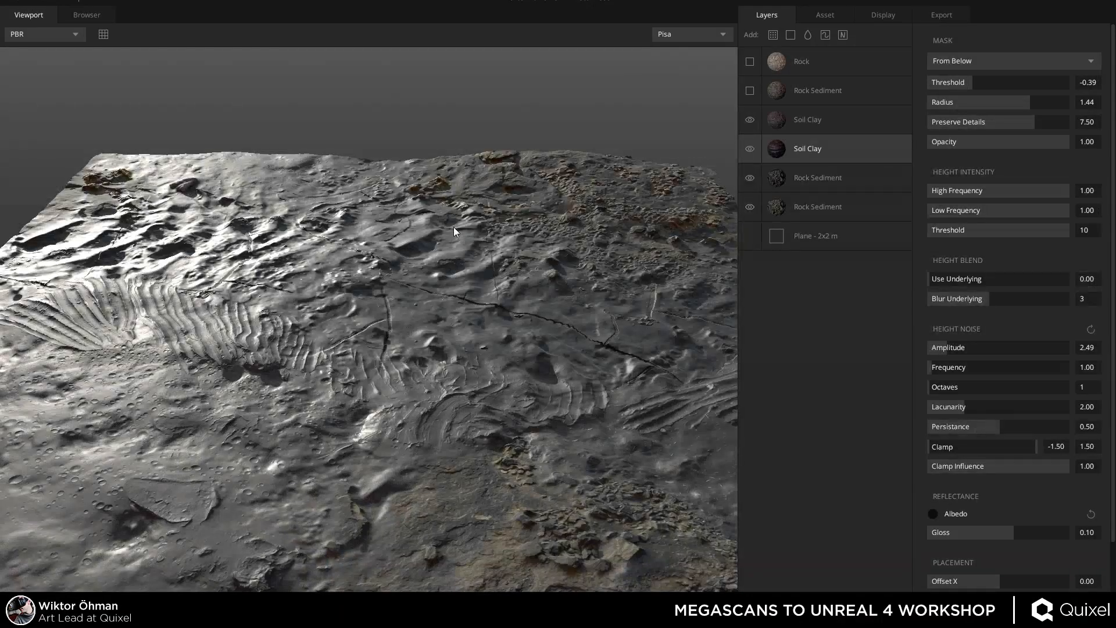
pyautogui.moveTo(273, 249); pyautogui.dragTo(577, 501)
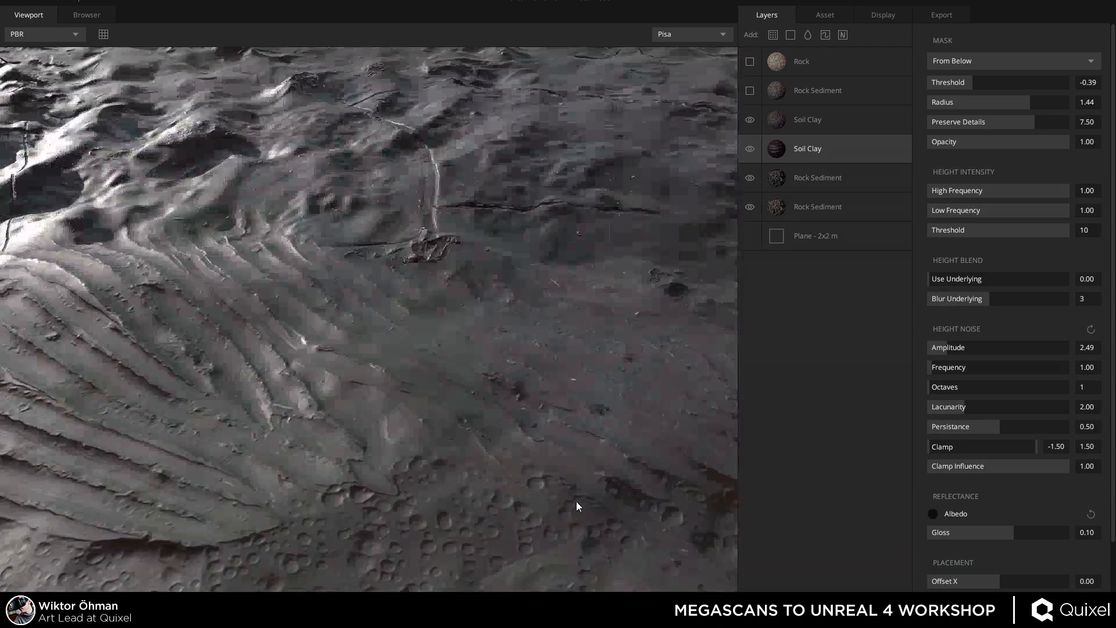
pyautogui.click(804, 123)
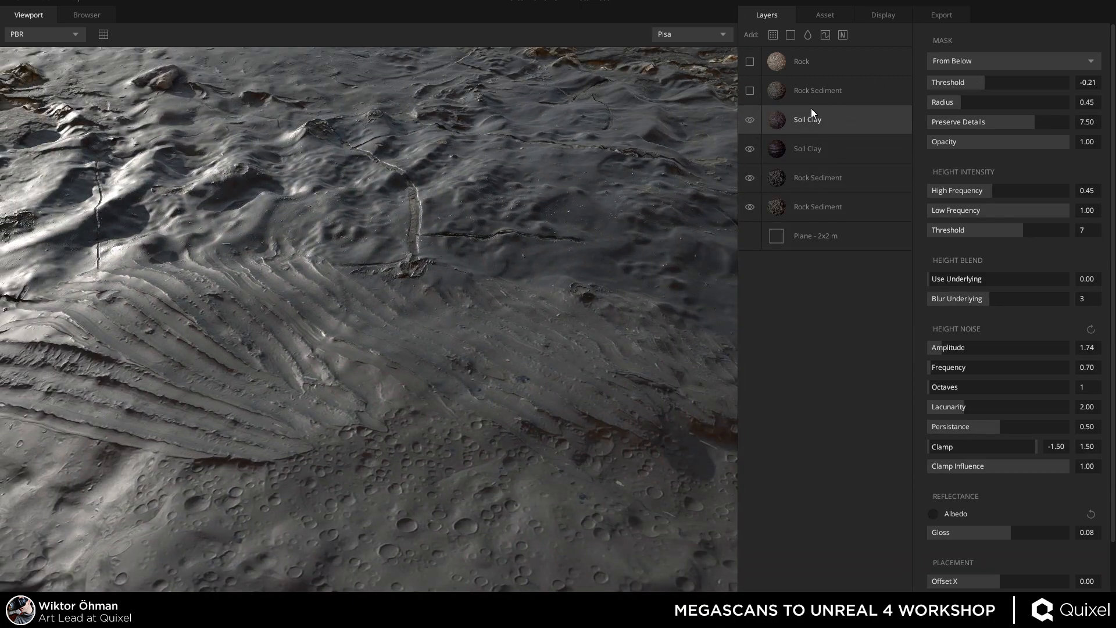
pyautogui.scroll(-2, 1013, 525)
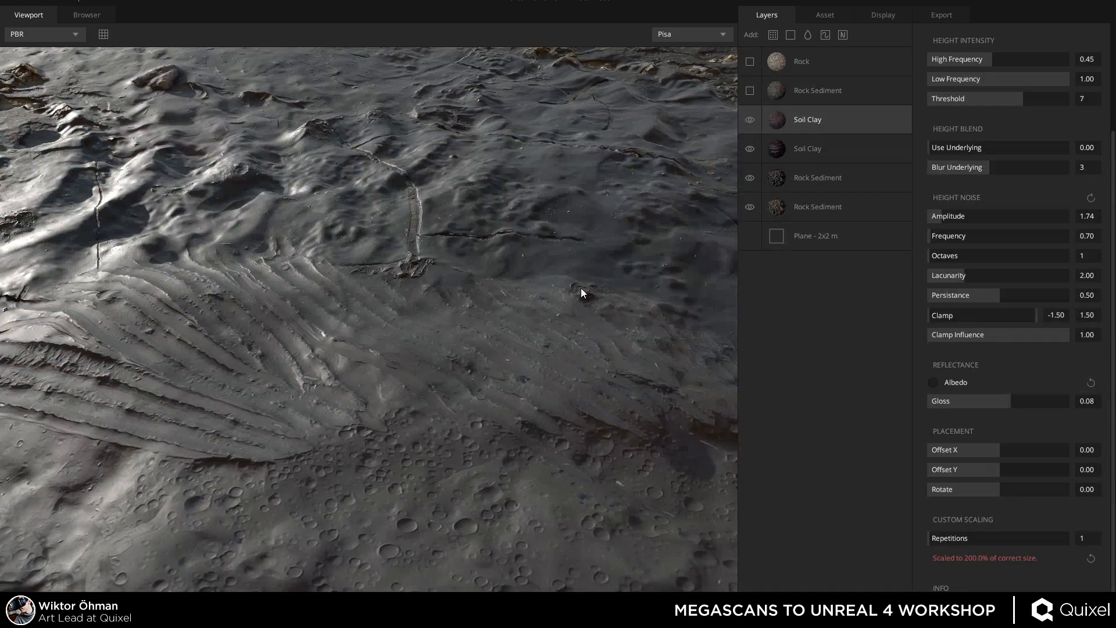
# Show the upper Rock Sediment layer and inspect its fine grain over the clay up close.
pyautogui.moveTo(580, 287); pyautogui.dragTo(361, 197)
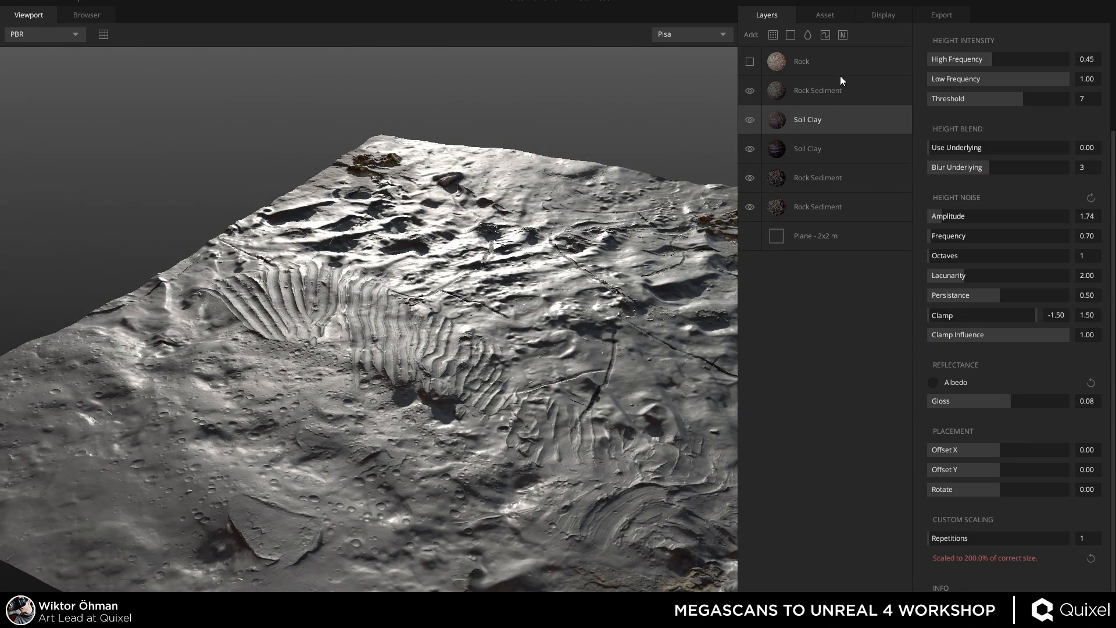
pyautogui.moveTo(512, 327); pyautogui.dragTo(383, 261)
pyautogui.scroll(3, 353, 305)
pyautogui.moveTo(353, 306)
pyautogui.mouseDown()
pyautogui.moveTo(441, 335)
pyautogui.moveTo(395, 293)
pyautogui.moveTo(309, 266)
pyautogui.moveTo(431, 303)
pyautogui.moveTo(372, 227)
pyautogui.moveTo(277, 162)
pyautogui.moveTo(281, 224)
pyautogui.moveTo(441, 382)
pyautogui.moveTo(230, 259)
pyautogui.moveTo(379, 336)
pyautogui.moveTo(347, 291)
pyautogui.mouseUp()
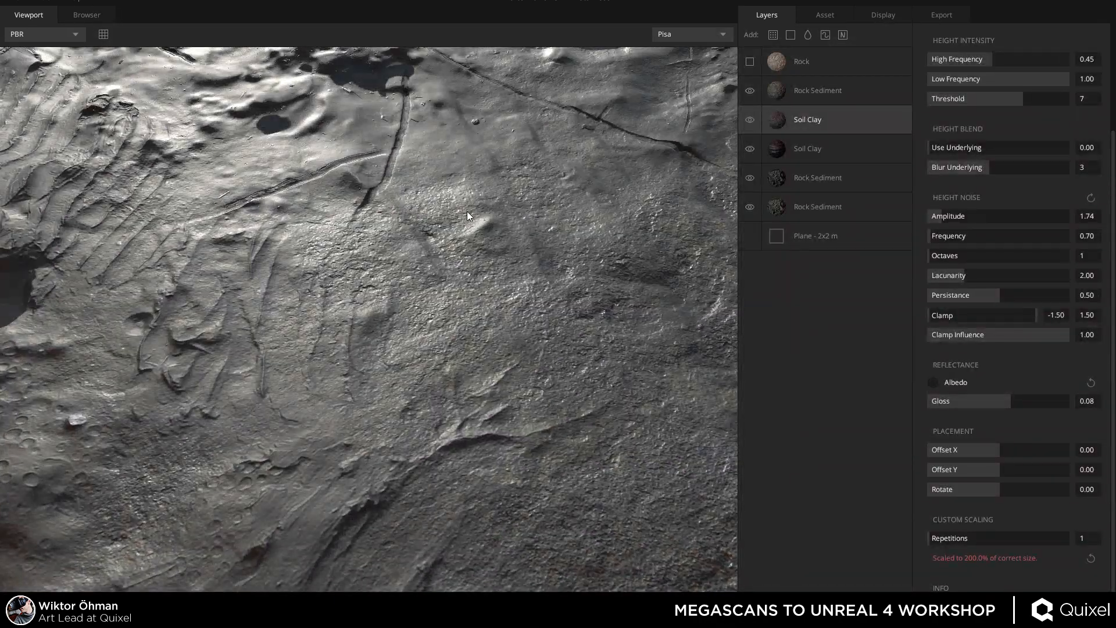
pyautogui.moveTo(486, 190); pyautogui.dragTo(372, 250)
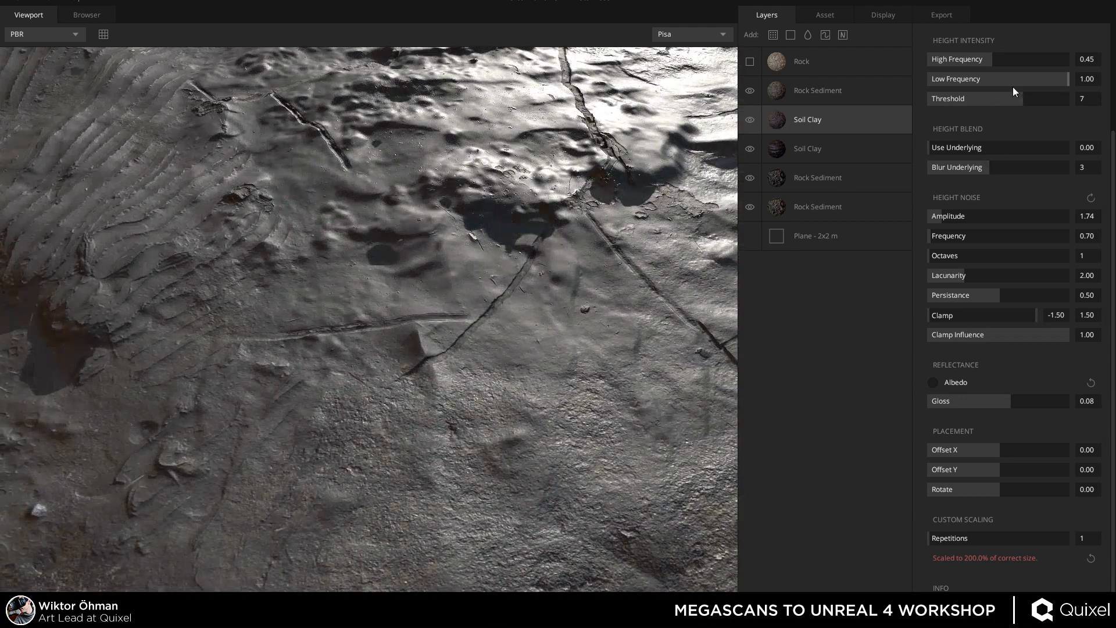
pyautogui.scroll(1, 1011, 93)
pyautogui.scroll(2, 1009, 163)
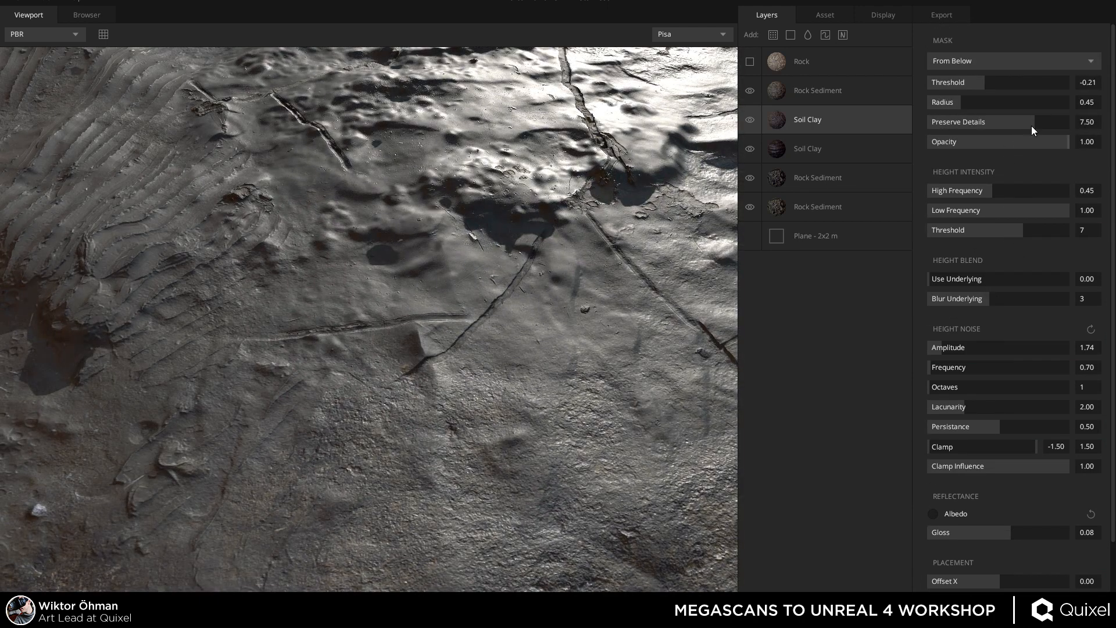
# Select the upper Rock Sediment layer and set its mask Radius to 0.80.
pyautogui.click(849, 88)
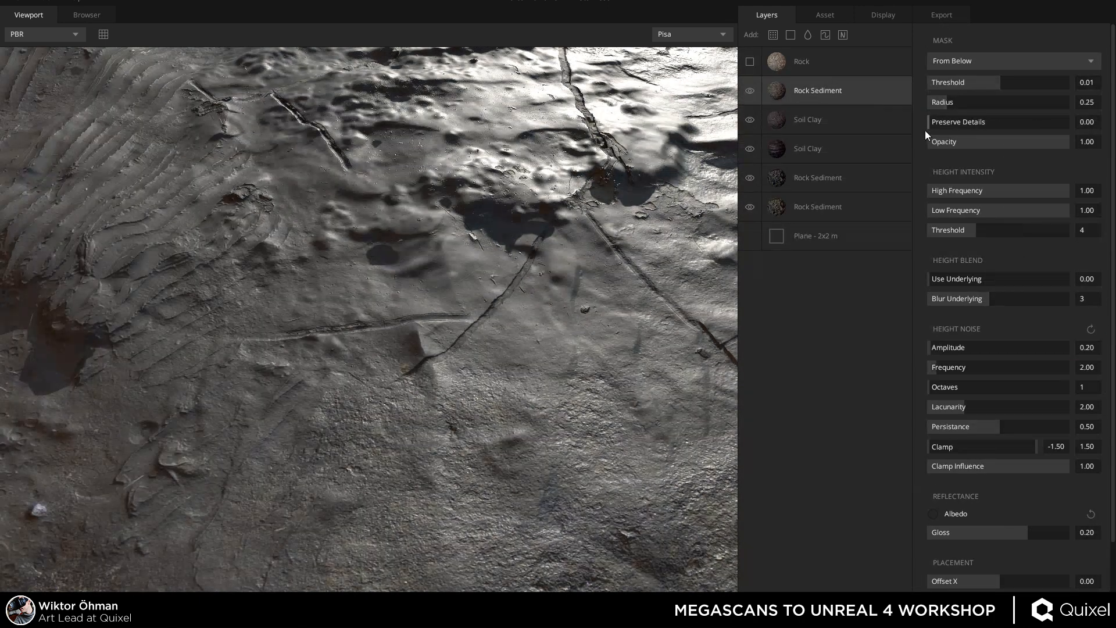
pyautogui.moveTo(580, 218); pyautogui.dragTo(439, 374)
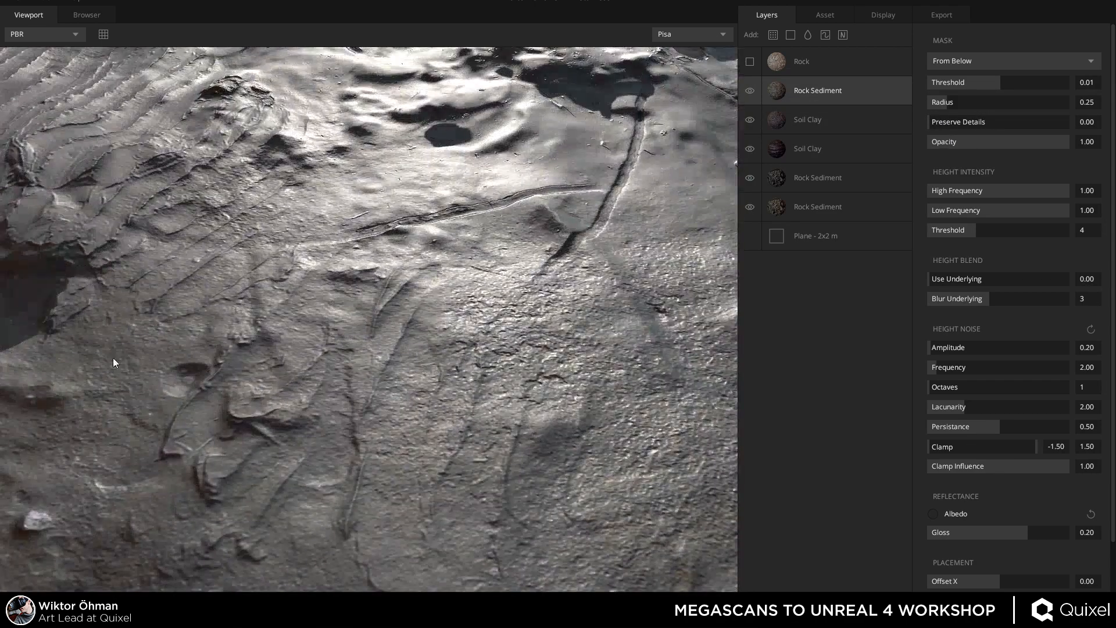
pyautogui.scroll(-3, 113, 357)
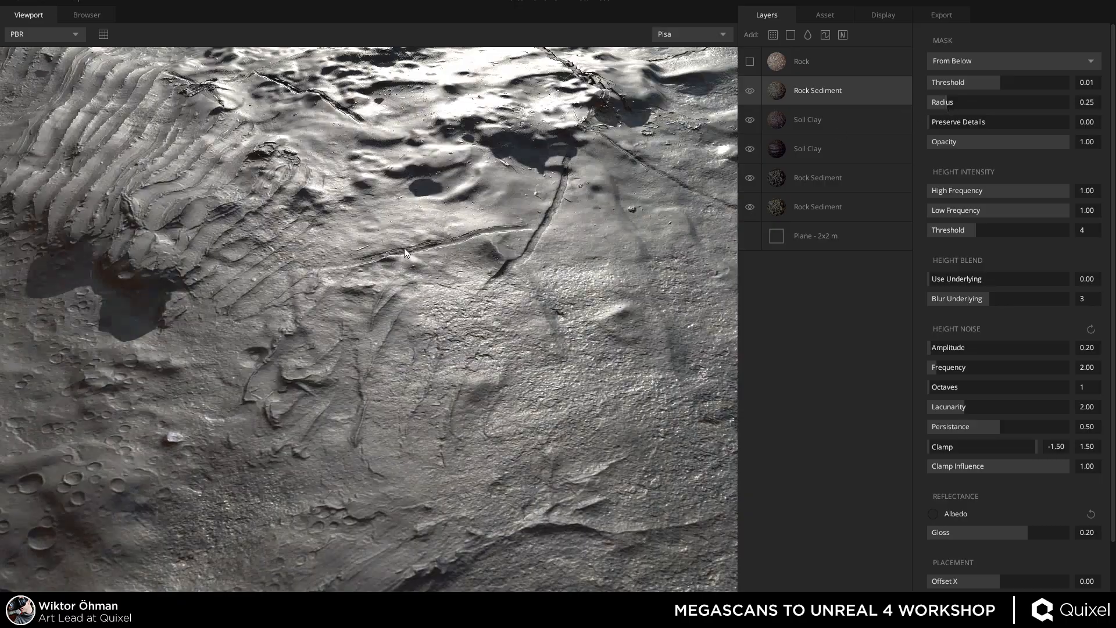
pyautogui.moveTo(404, 247); pyautogui.dragTo(226, 205)
pyautogui.scroll(3, 226, 205)
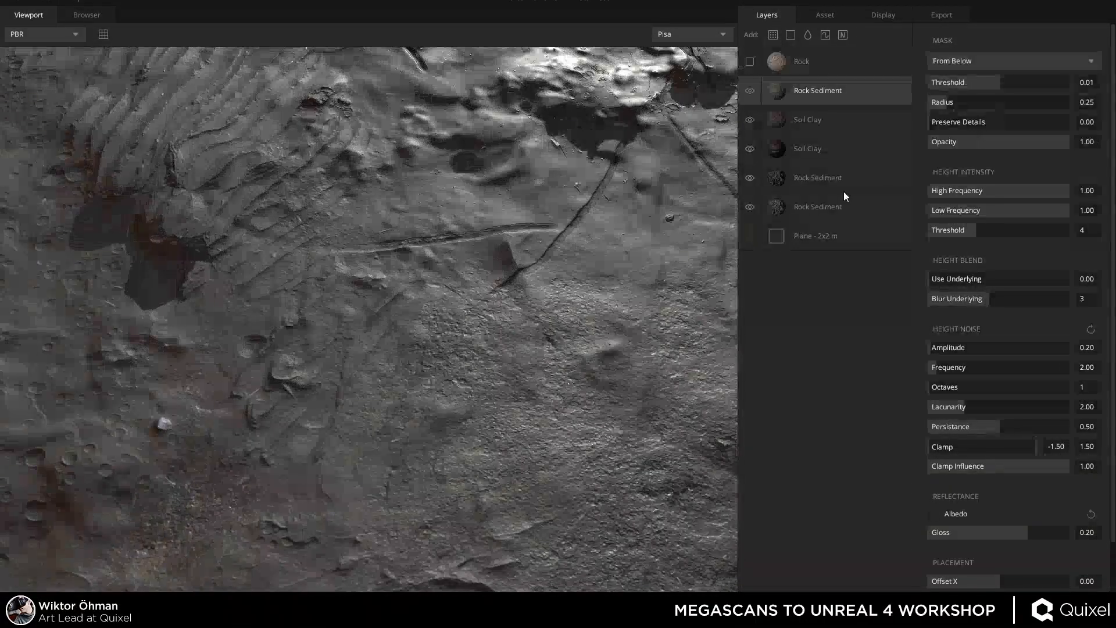
pyautogui.moveTo(961, 102)
pyautogui.mouseDown()
pyautogui.moveTo(1039, 105)
pyautogui.moveTo(941, 107)
pyautogui.moveTo(1073, 96)
pyautogui.moveTo(1010, 107)
pyautogui.moveTo(951, 98)
pyautogui.mouseUp()
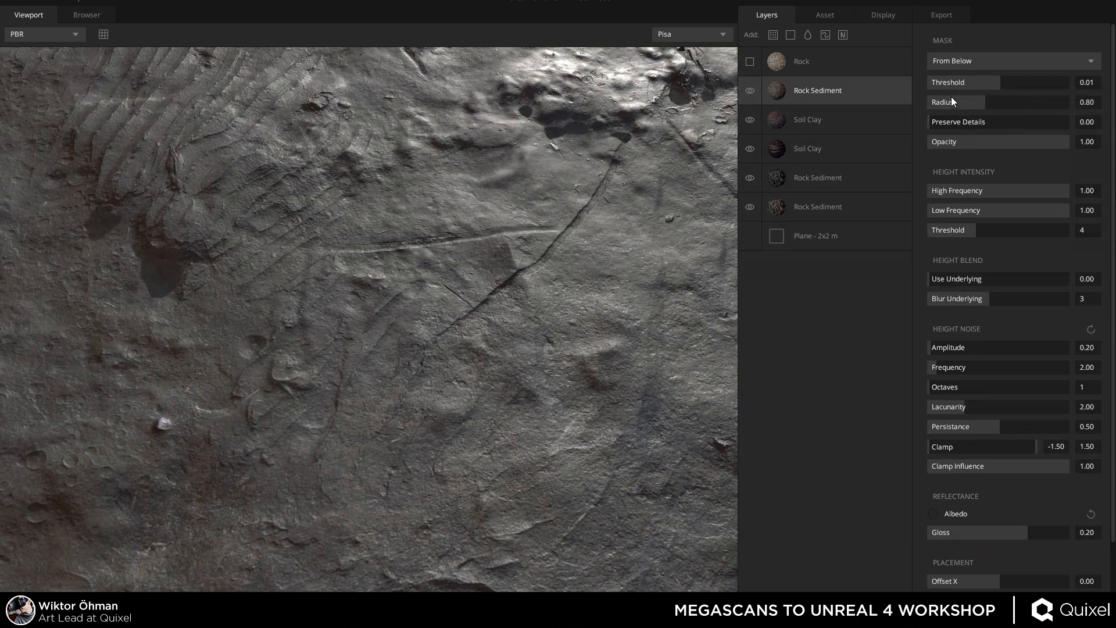
# Show the topmost Rock layer and select it to review its mask settings.
pyautogui.scroll(-8, 379, 259)
pyautogui.moveTo(379, 259); pyautogui.dragTo(333, 203)
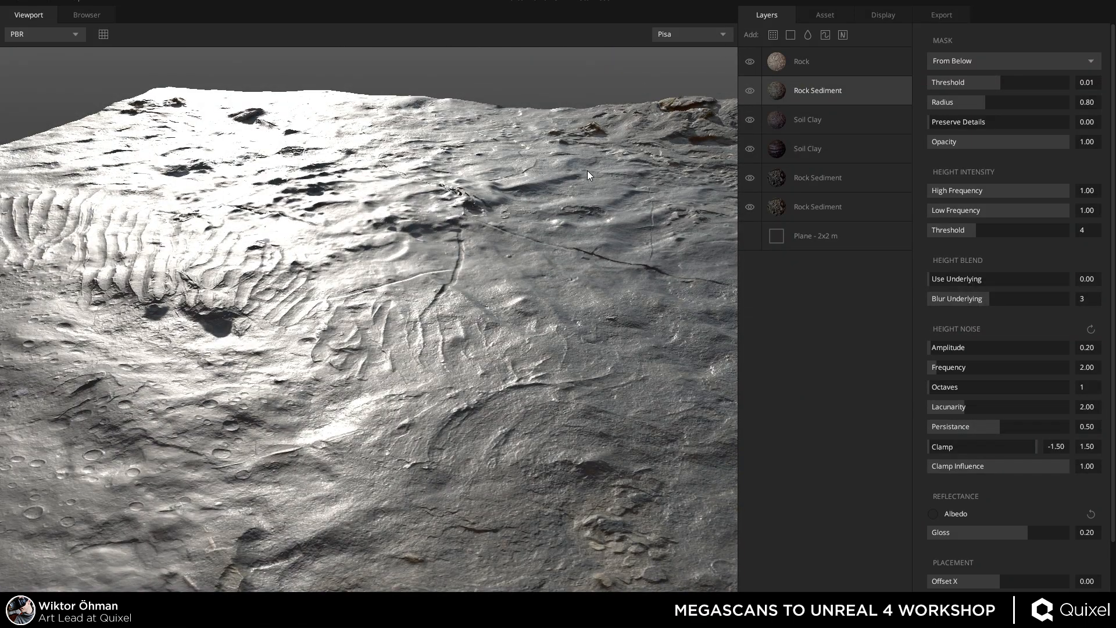
pyautogui.click(810, 62)
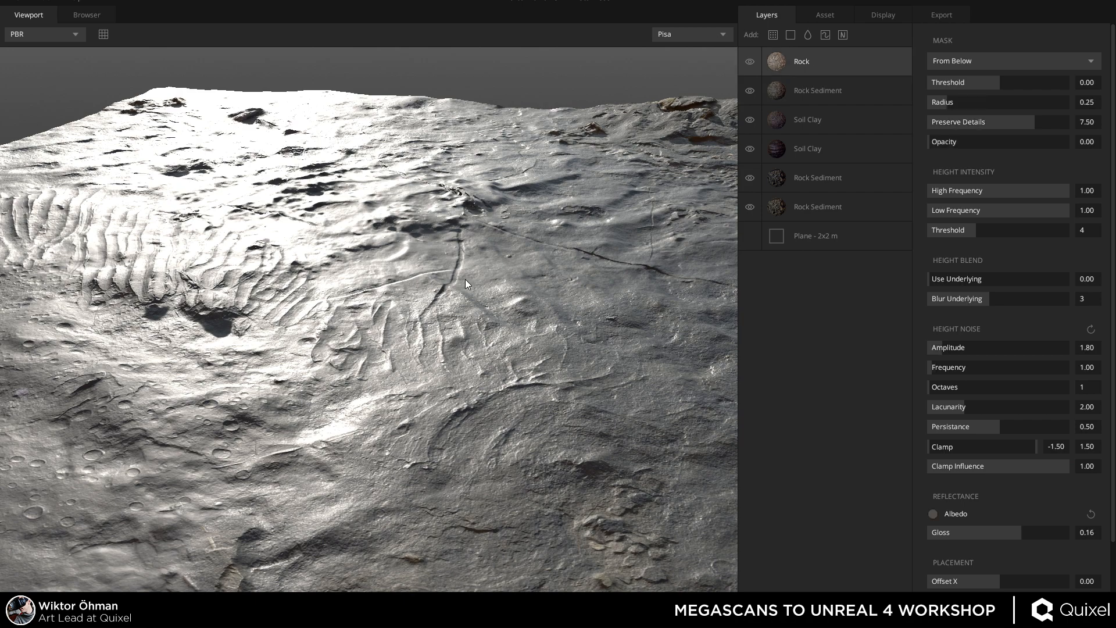
# Try mask Threshold values of -0.66 and 0.08 on the topmost Rock layer and check their effect across the plane.
pyautogui.scroll(-4, 465, 279)
pyautogui.moveTo(421, 225); pyautogui.dragTo(514, 242)
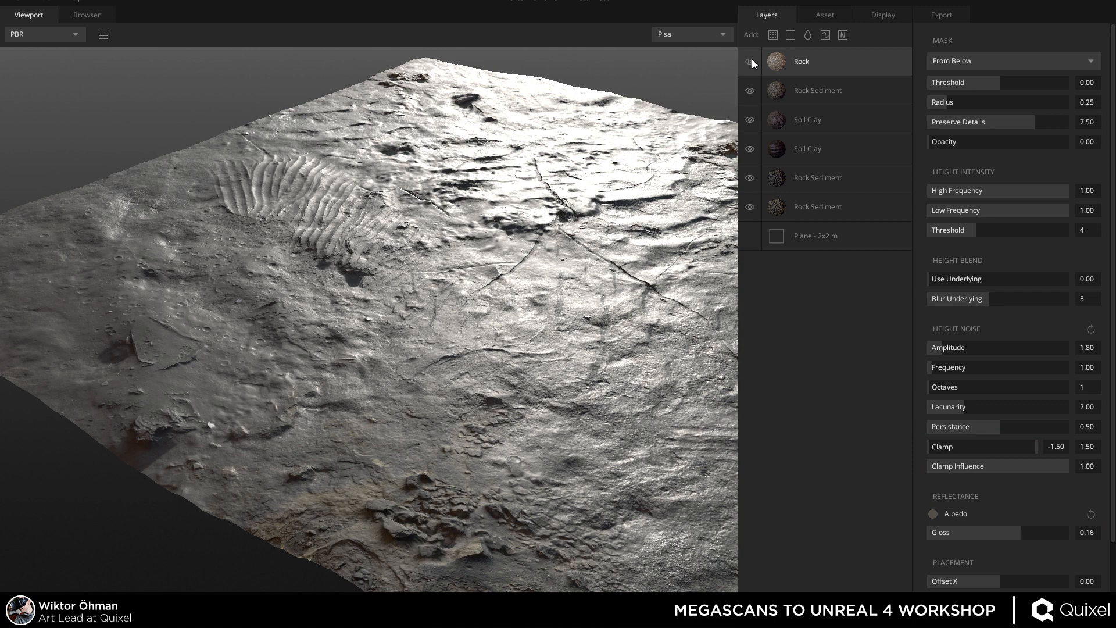
pyautogui.moveTo(363, 260); pyautogui.dragTo(407, 172)
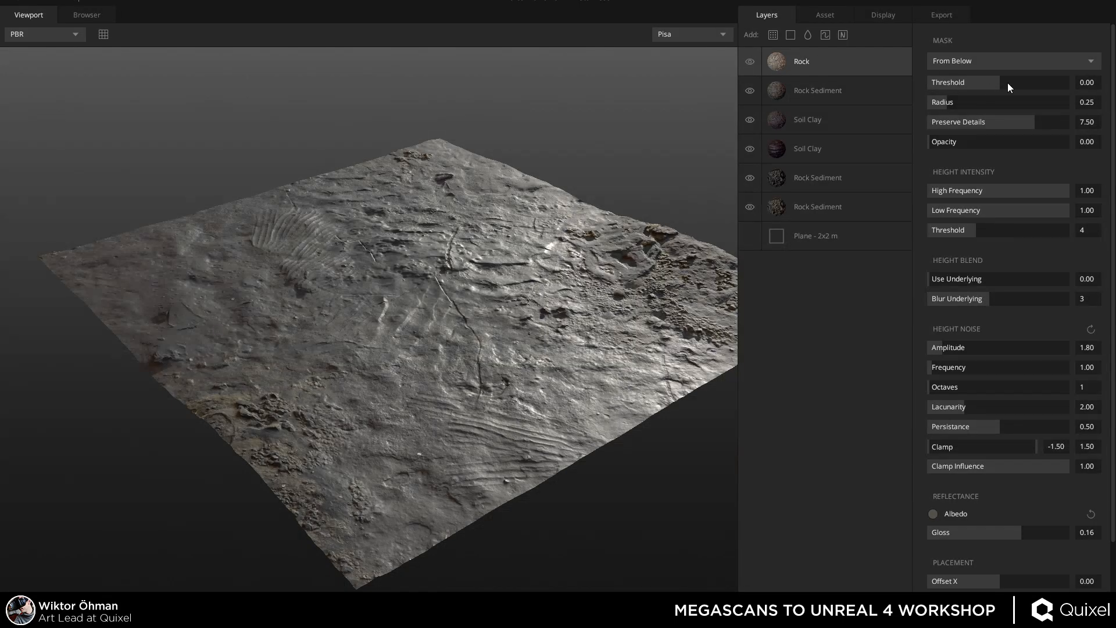
pyautogui.moveTo(1007, 82); pyautogui.dragTo(894, 83)
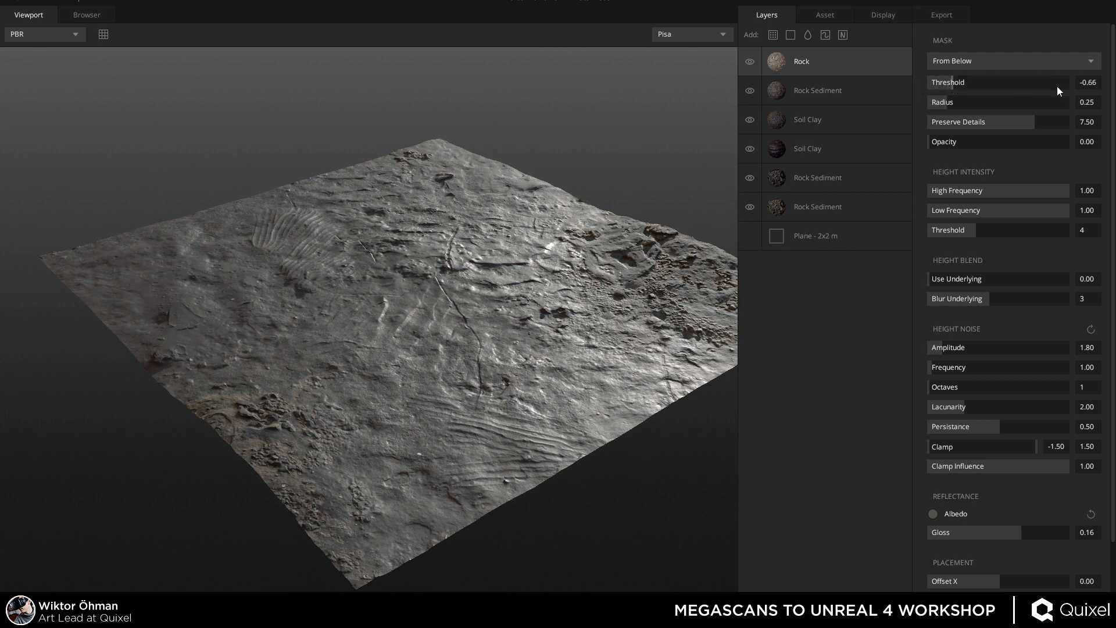
pyautogui.moveTo(1057, 86); pyautogui.dragTo(1049, 95)
pyautogui.click(1005, 89)
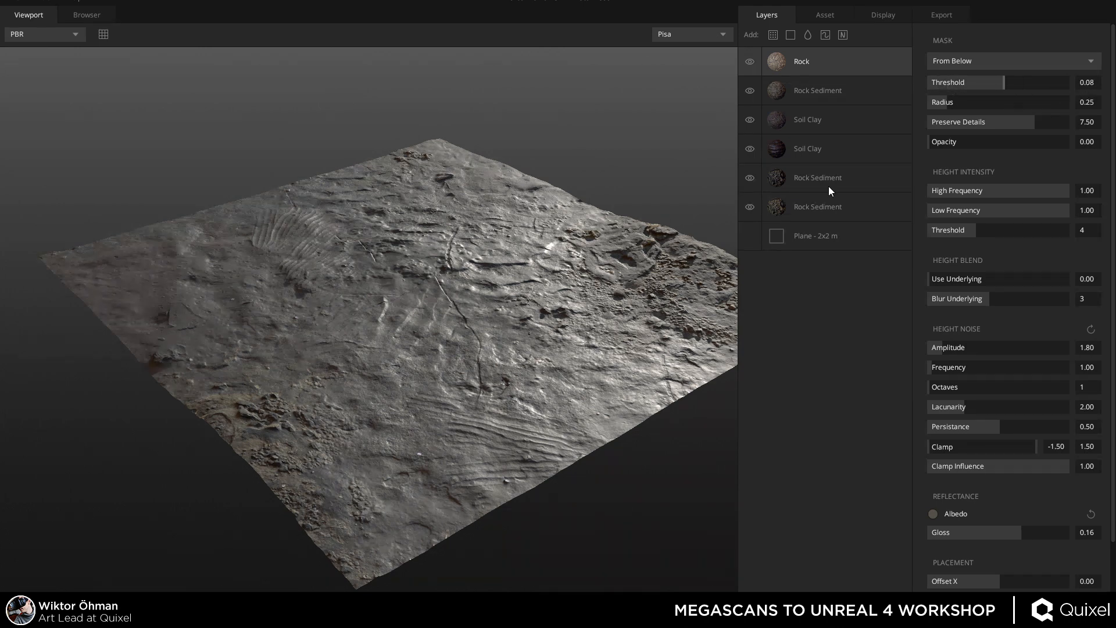
pyautogui.moveTo(869, 7); pyautogui.dragTo(901, 56)
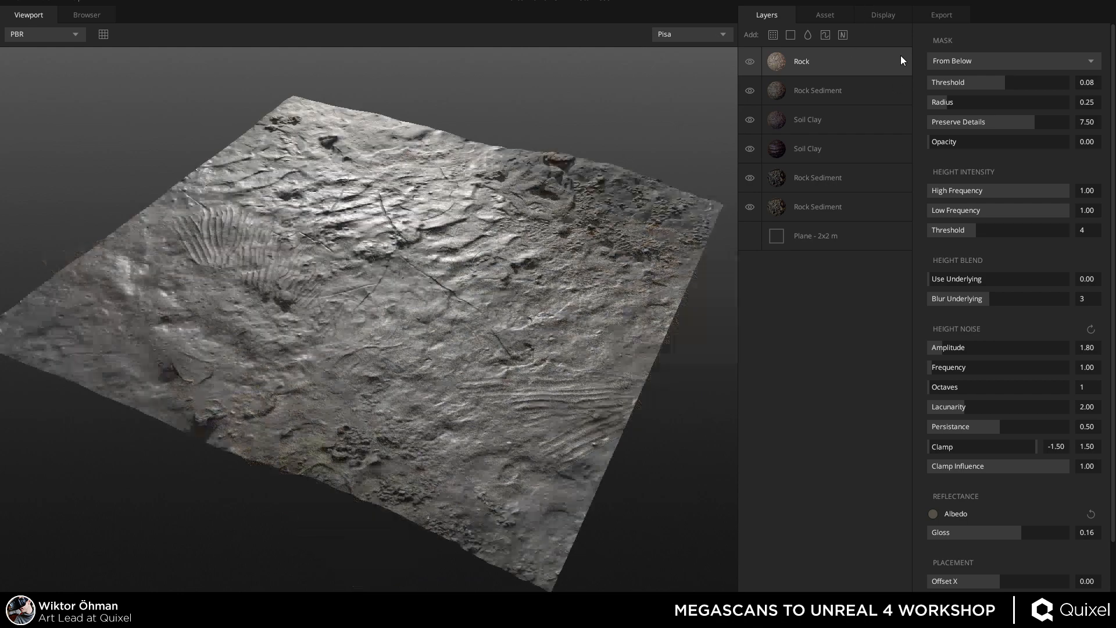
# Delete the topmost Rock layer from the VolcanicPlane layer stack.
pyautogui.moveTo(542, 156); pyautogui.dragTo(502, 127)
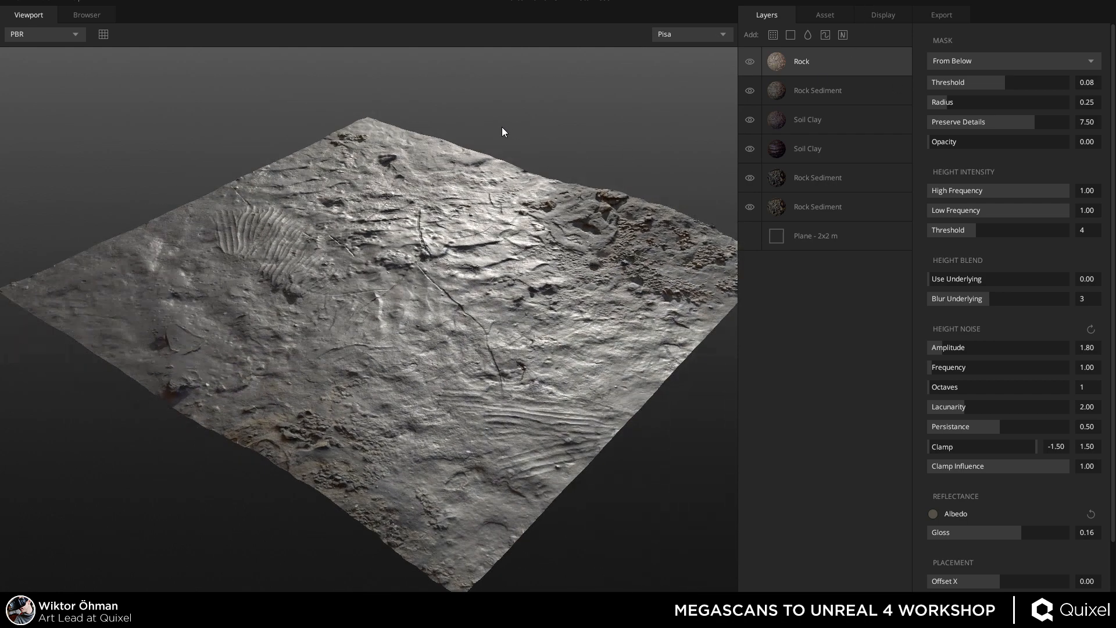
pyautogui.press('Delete')
pyautogui.moveTo(394, 223); pyautogui.dragTo(351, 207)
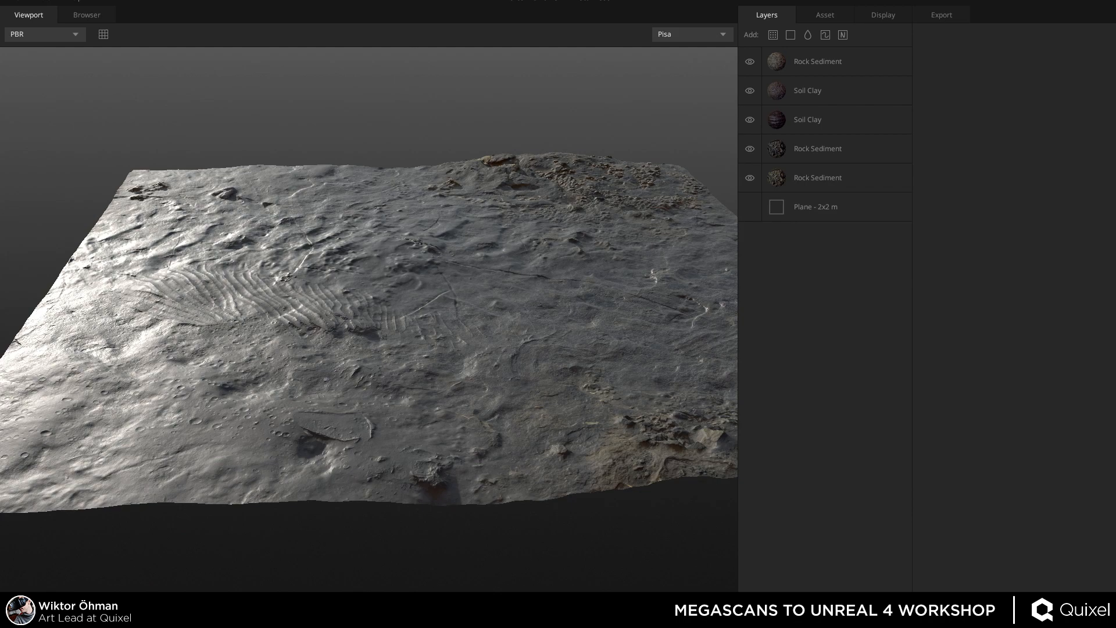
# Switch to the Unreal Engine editor and view the volcanic terrain around the crashed bomb in the level.
pyautogui.moveTo(441, 604)
pyautogui.click(504, 582)
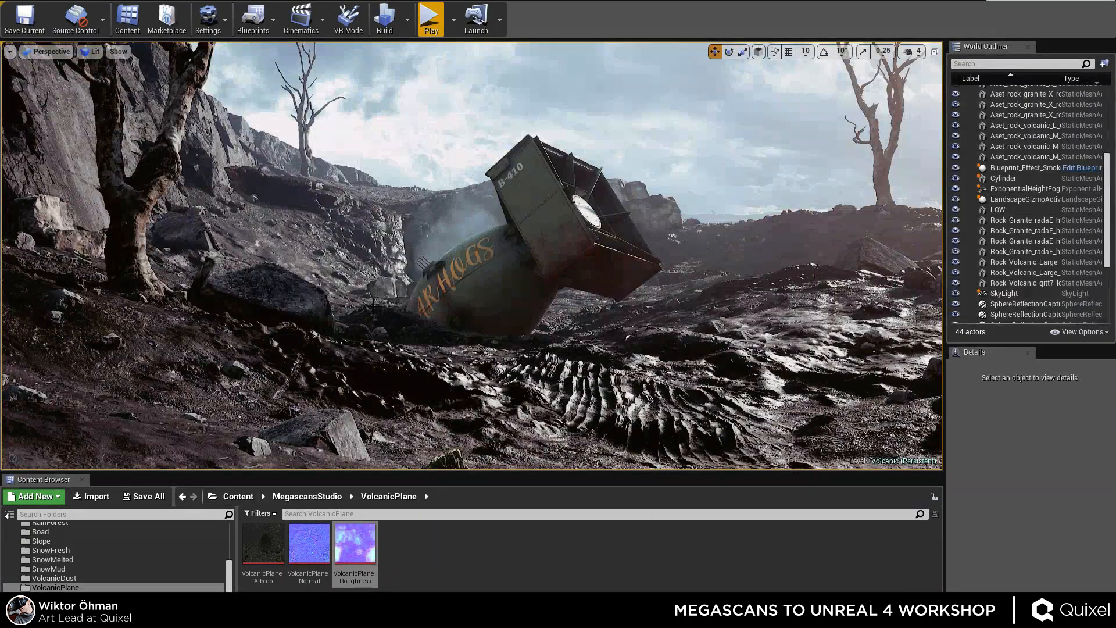
pyautogui.moveTo(374, 306); pyautogui.dragTo(261, 271, button='right')
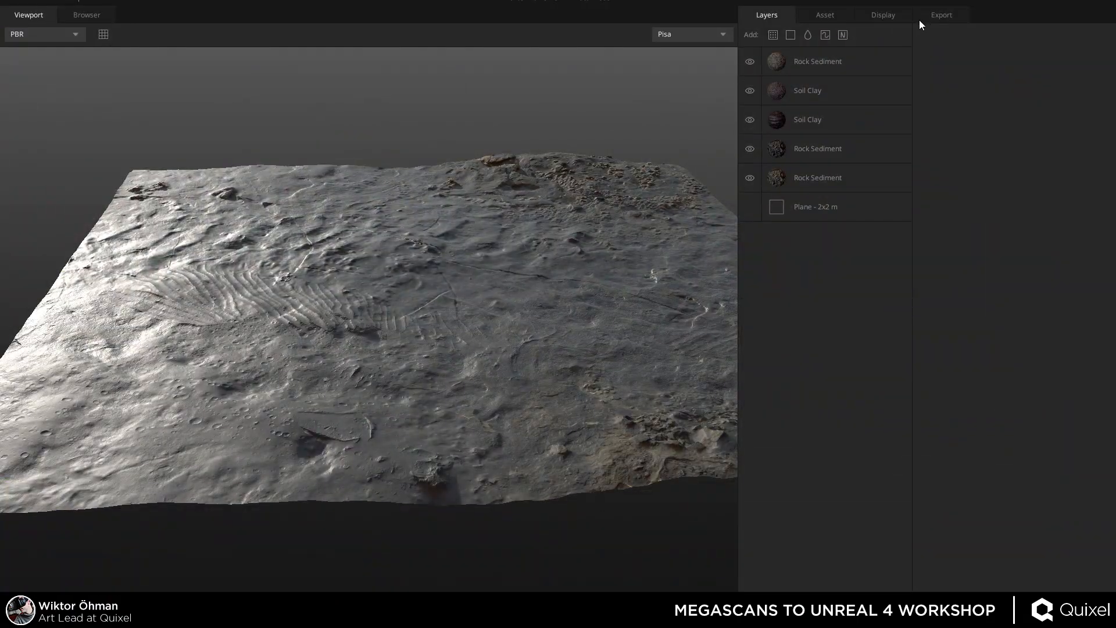
# Return to Megascans Studio and review the VolcanicPlane export settings and its list of output maps.
pyautogui.click(933, 16)
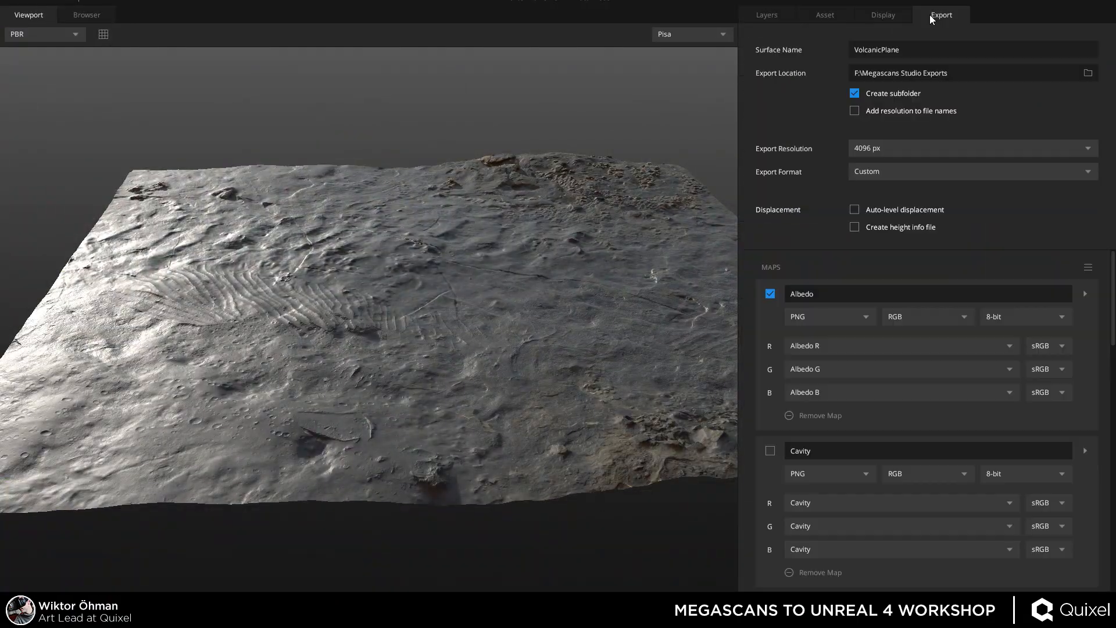
pyautogui.scroll(-5, 918, 294)
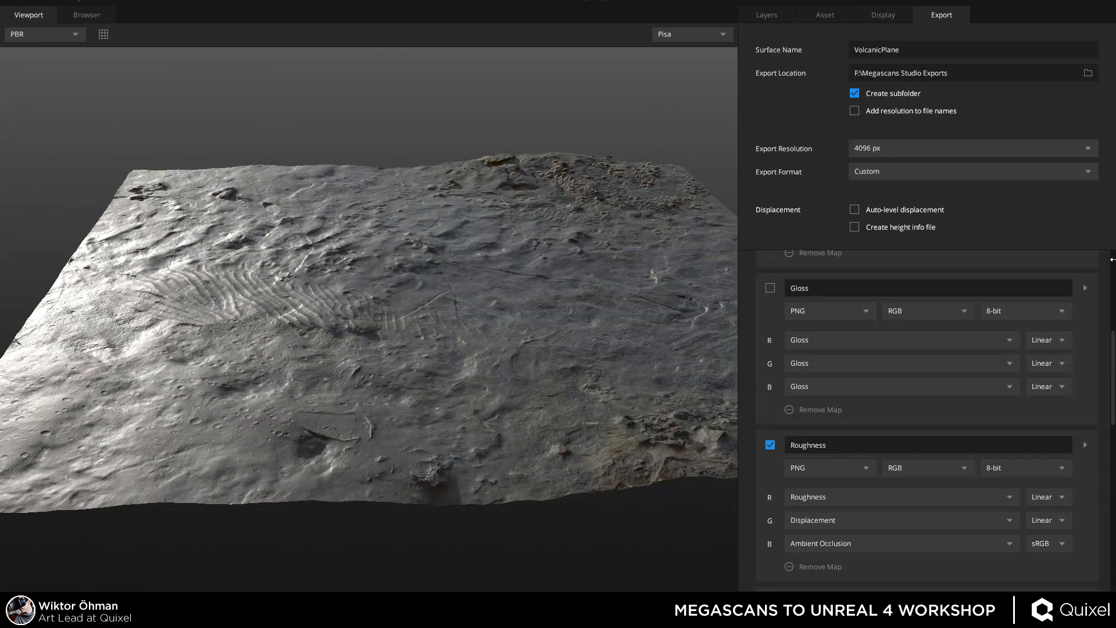
pyautogui.moveTo(1114, 356); pyautogui.dragTo(1099, 262)
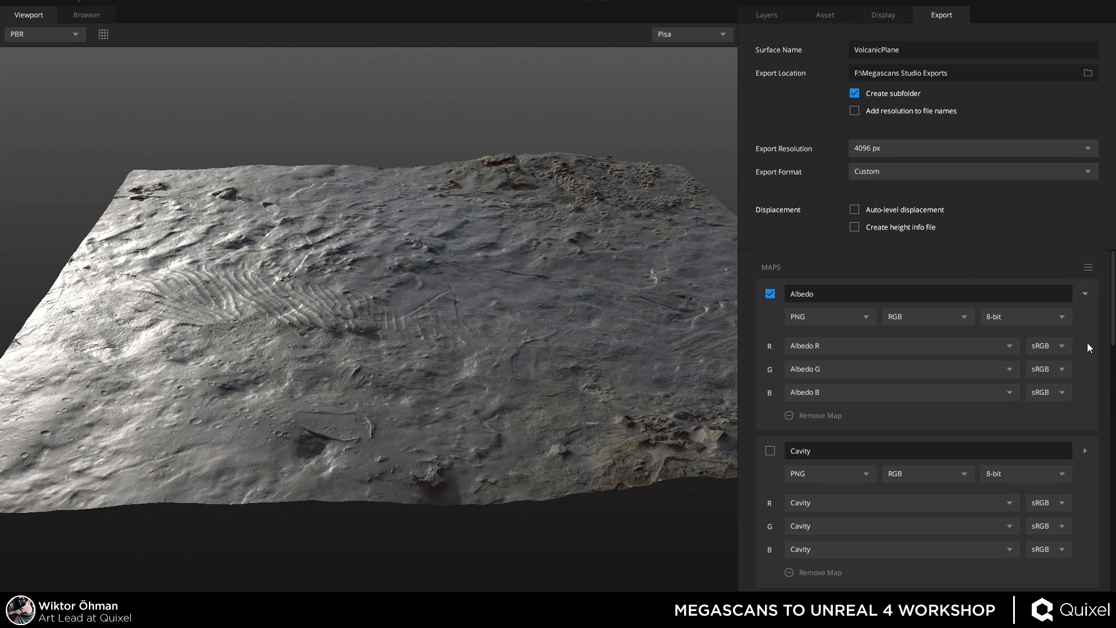
# Collapse the Cavity and Albedo map entries and examine the channel assignments of the Roughness map.
pyautogui.click(1084, 450)
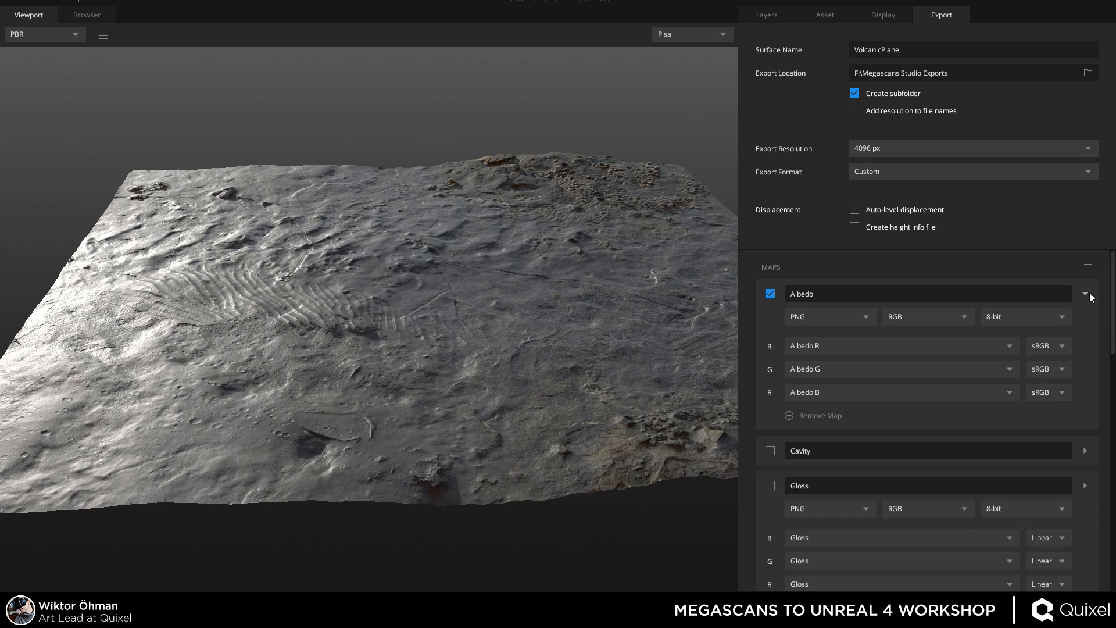
pyautogui.click(1085, 293)
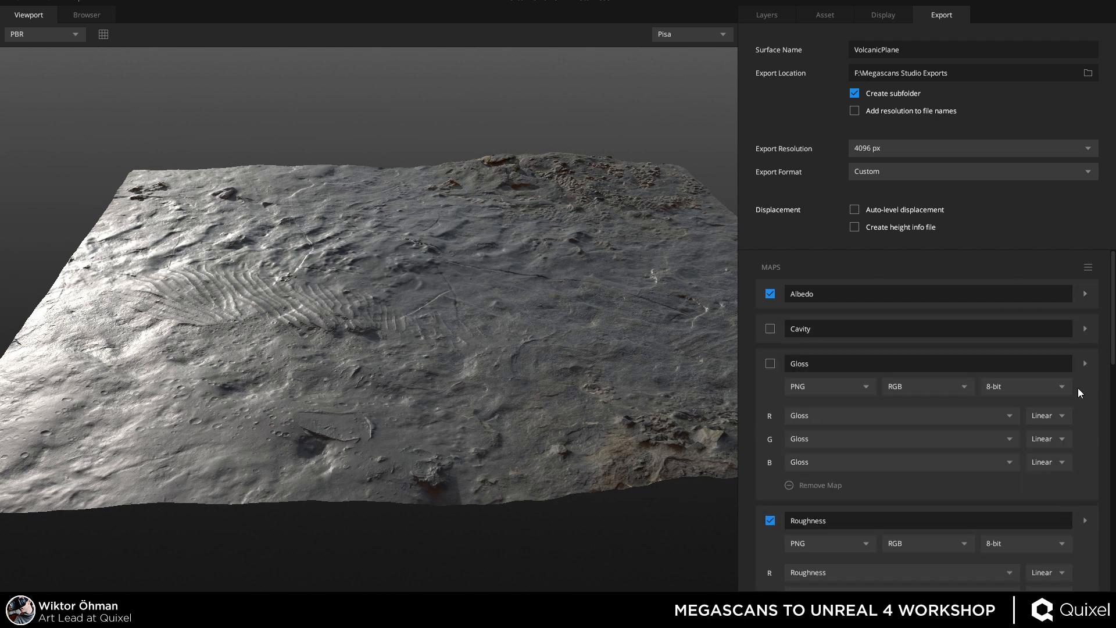
pyautogui.scroll(-1, 782, 355)
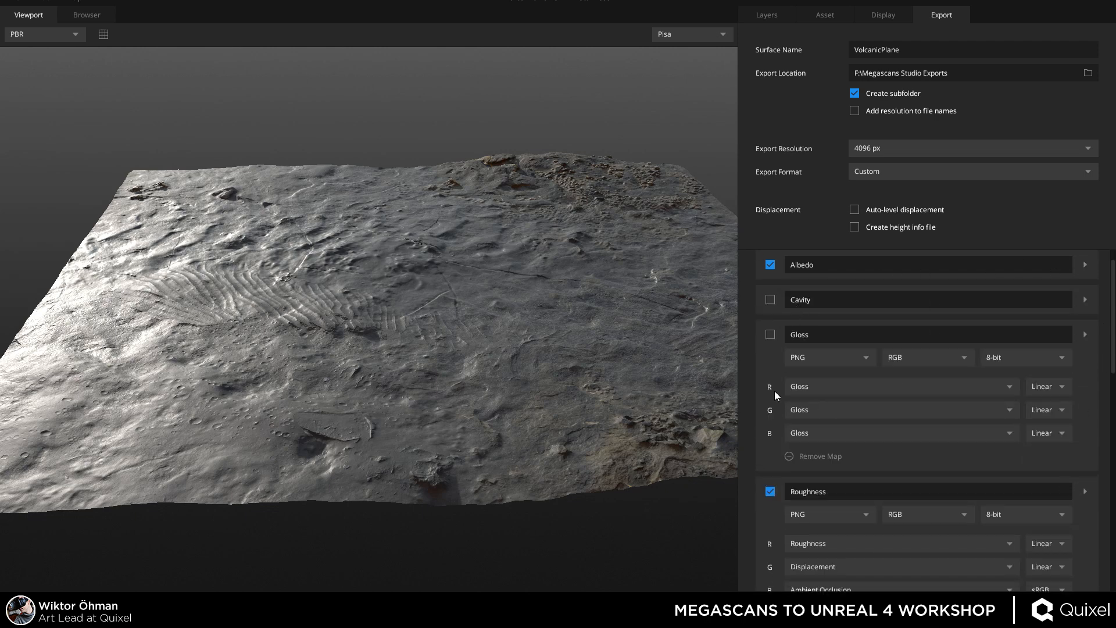
pyautogui.scroll(-8, 763, 494)
pyautogui.scroll(5, 766, 451)
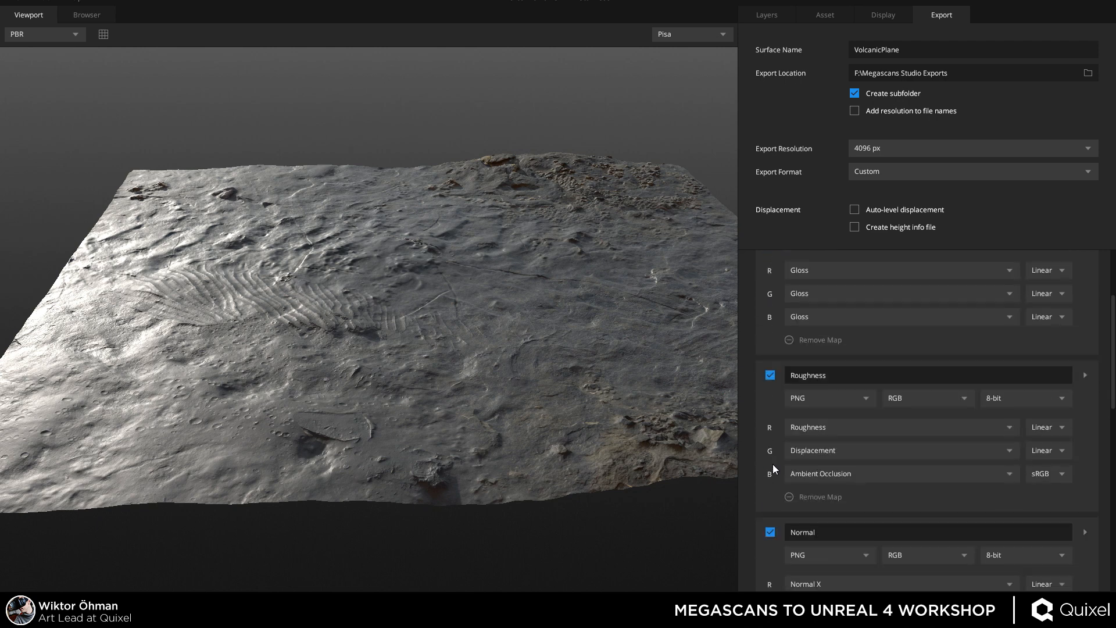
# Examine the export map list, focusing on the channels packed into the Roughness map.
pyautogui.scroll(1, 849, 442)
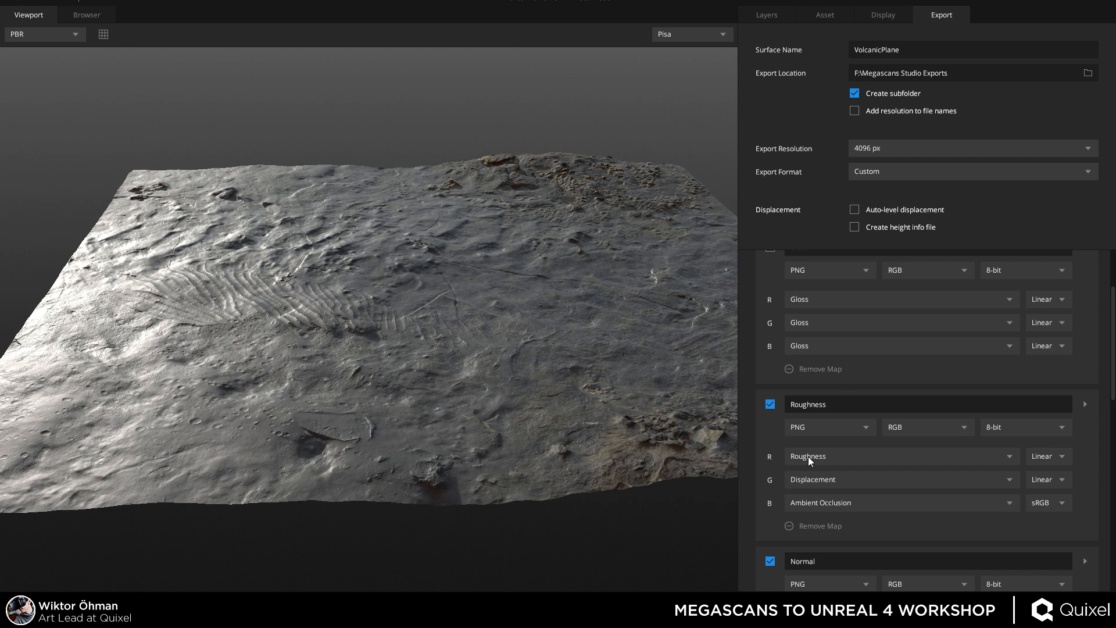
pyautogui.scroll(1, 878, 490)
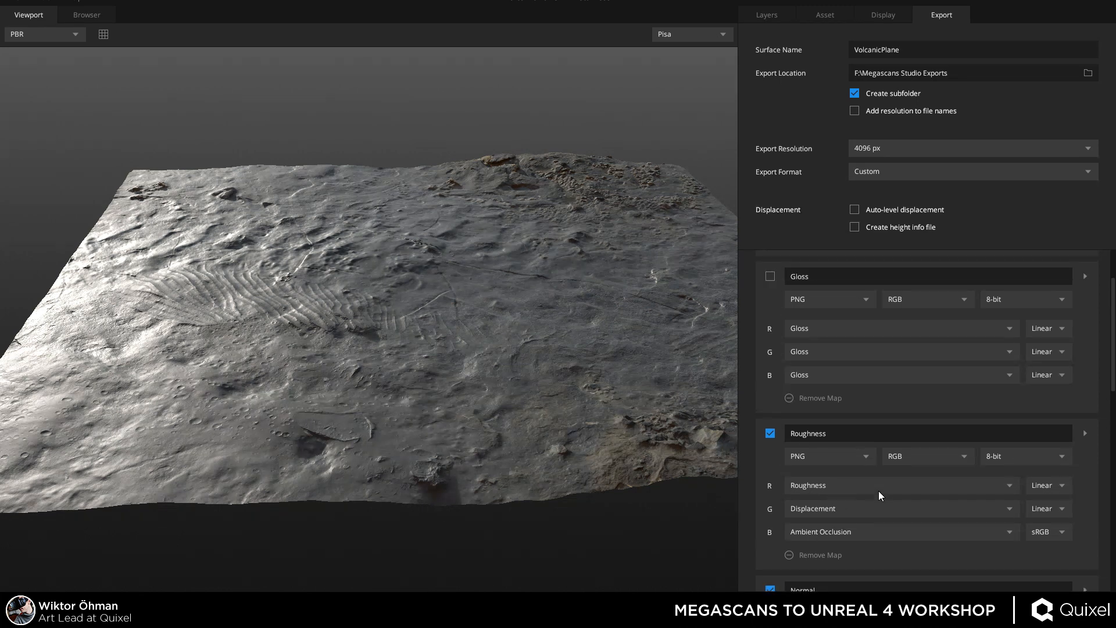
pyautogui.scroll(-3, 862, 455)
pyautogui.scroll(-1, 859, 460)
pyautogui.scroll(3, 859, 466)
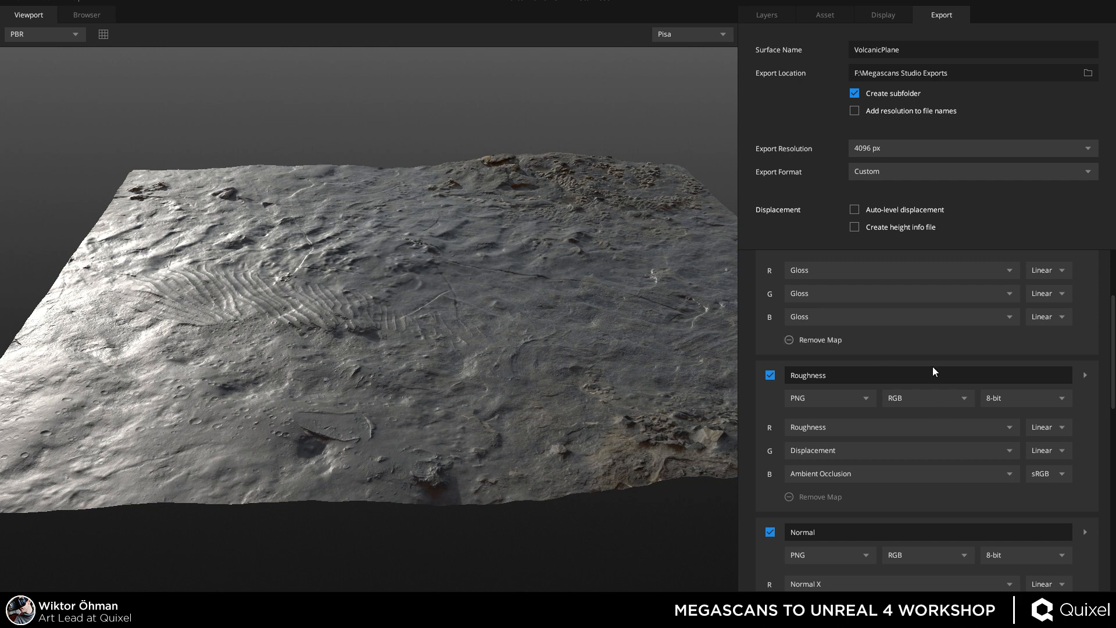
pyautogui.scroll(3, 985, 378)
pyautogui.scroll(-3, 985, 378)
pyautogui.scroll(3, 982, 379)
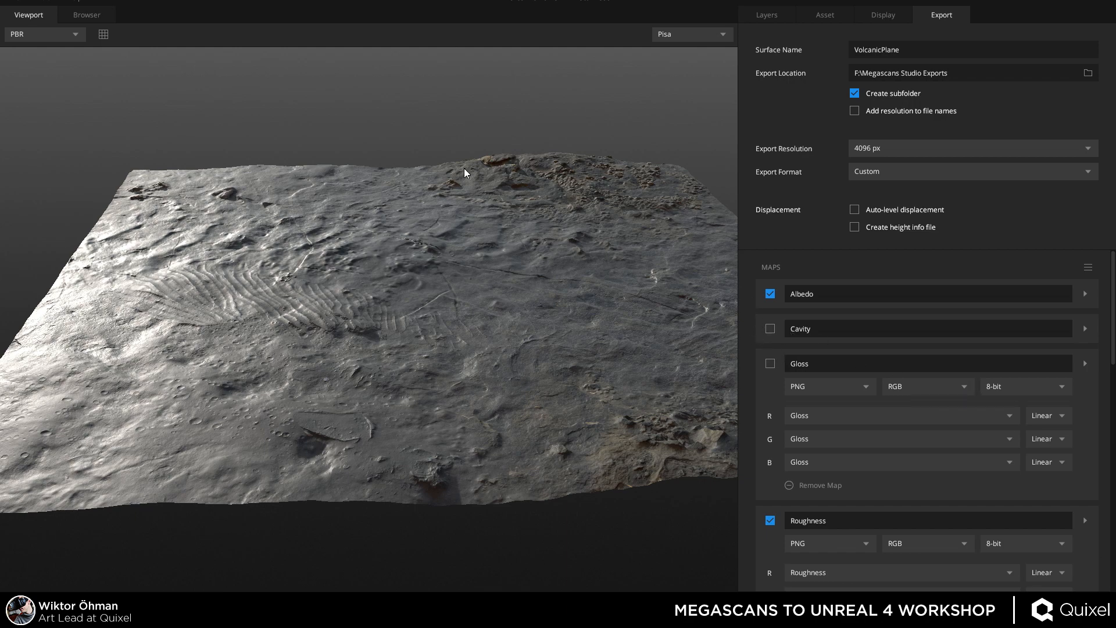
# Preview the Cavity map on the volcanic surface and inspect its ripple area up close.
pyautogui.press('c')
pyautogui.press('c')
pyautogui.press('c')
pyautogui.hotkey('shift', 'c')
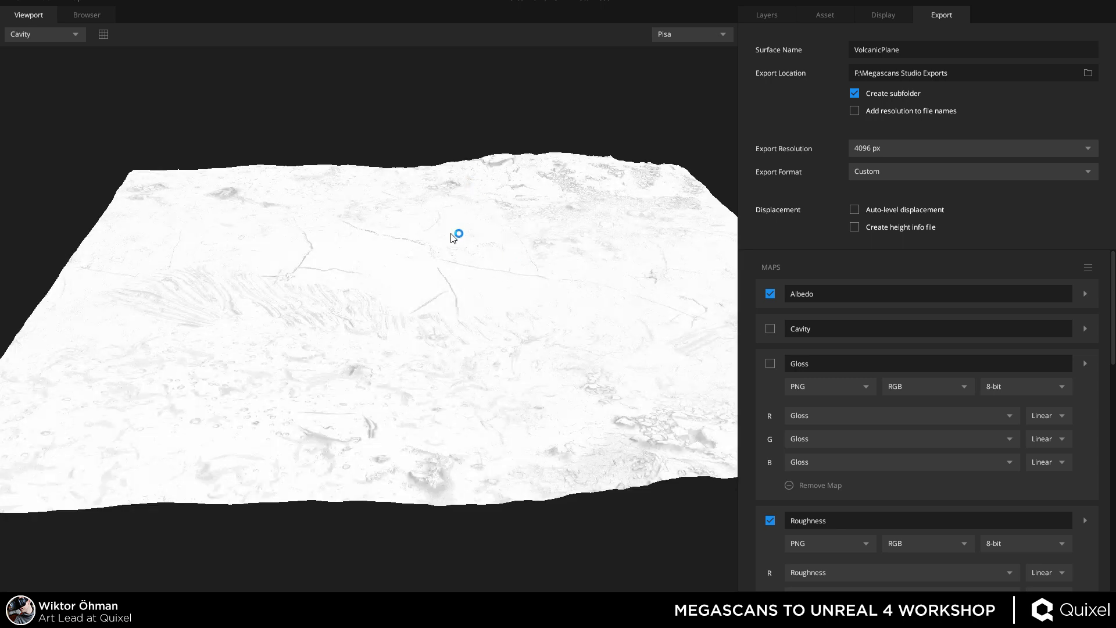
pyautogui.moveTo(451, 234); pyautogui.dragTo(395, 285)
pyautogui.moveTo(396, 285); pyautogui.dragTo(608, 465, button='right')
pyautogui.moveTo(608, 465)
pyautogui.mouseDown()
pyautogui.moveTo(493, 331)
pyautogui.moveTo(315, 347)
pyautogui.moveTo(289, 438)
pyautogui.moveTo(251, 392)
pyautogui.moveTo(456, 573)
pyautogui.moveTo(390, 463)
pyautogui.moveTo(401, 413)
pyautogui.moveTo(390, 289)
pyautogui.mouseUp()
# Compare the Displacement, Gloss, Occlusion and Cavity map previews on the surface, finishing on Displacement.
pyautogui.press('c')
pyautogui.press('c')
pyautogui.press('c')
pyautogui.press('c')
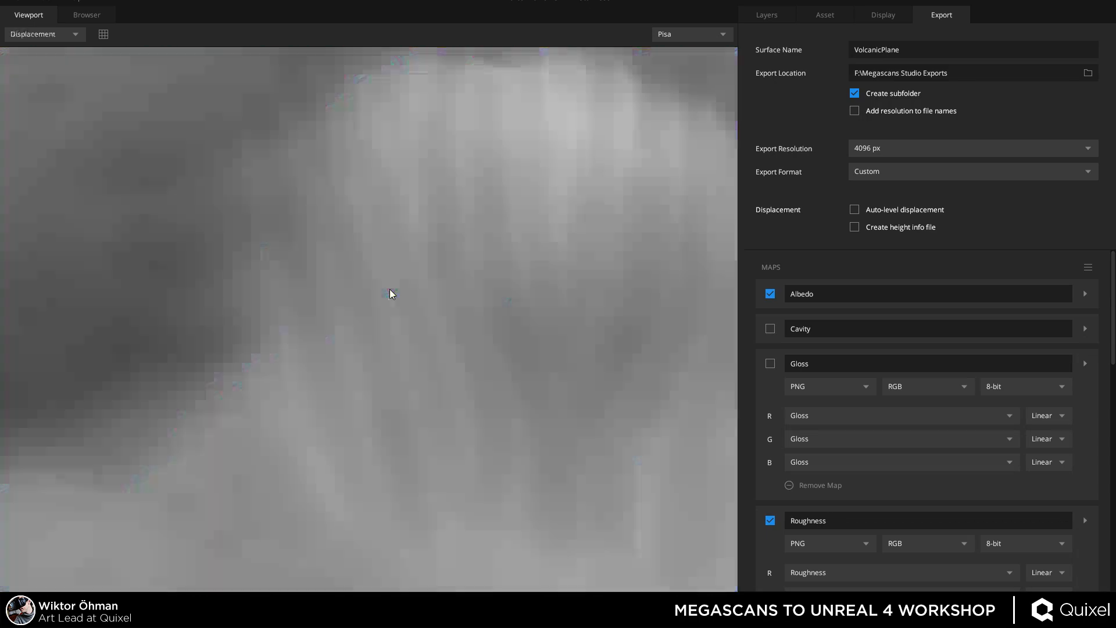
pyautogui.press('c')
pyautogui.press('c')
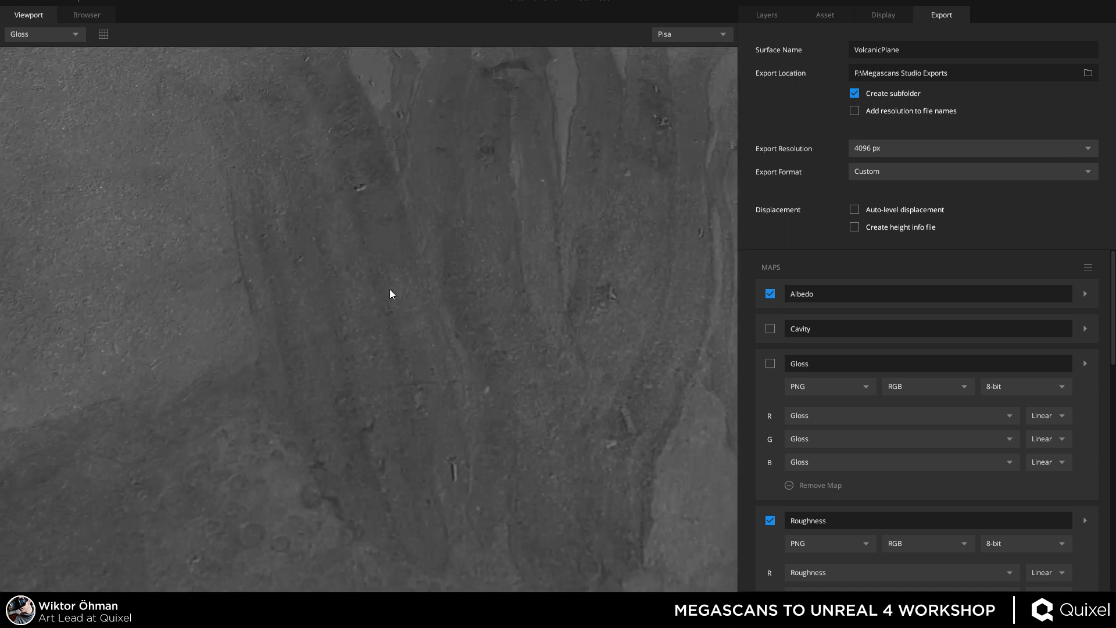
pyautogui.press('c')
pyautogui.moveTo(389, 291); pyautogui.dragTo(410, 390)
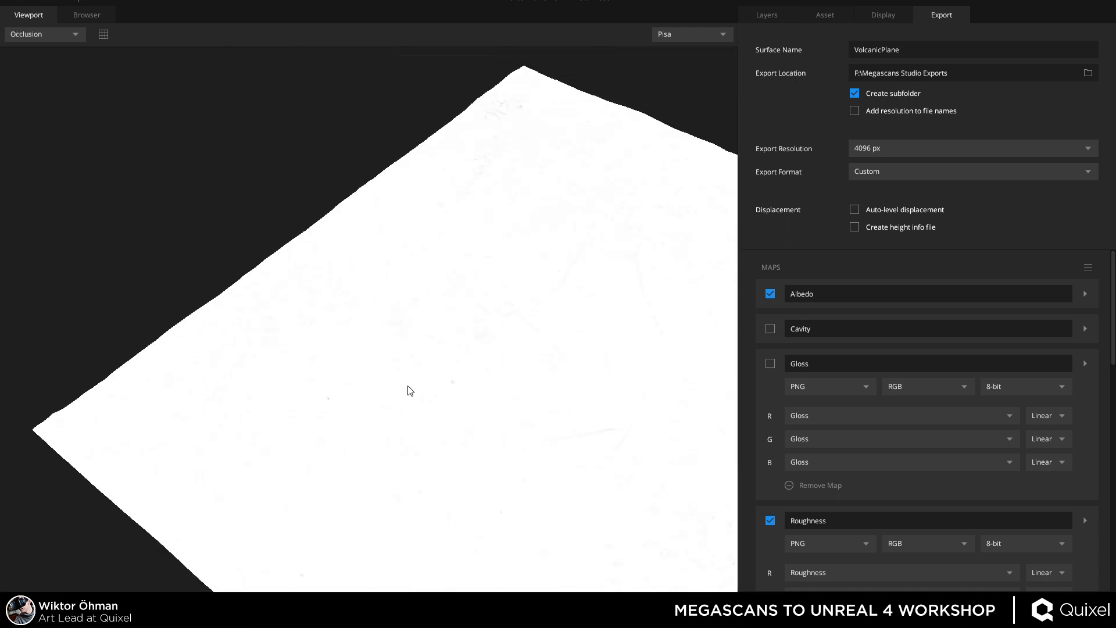
pyautogui.press('c')
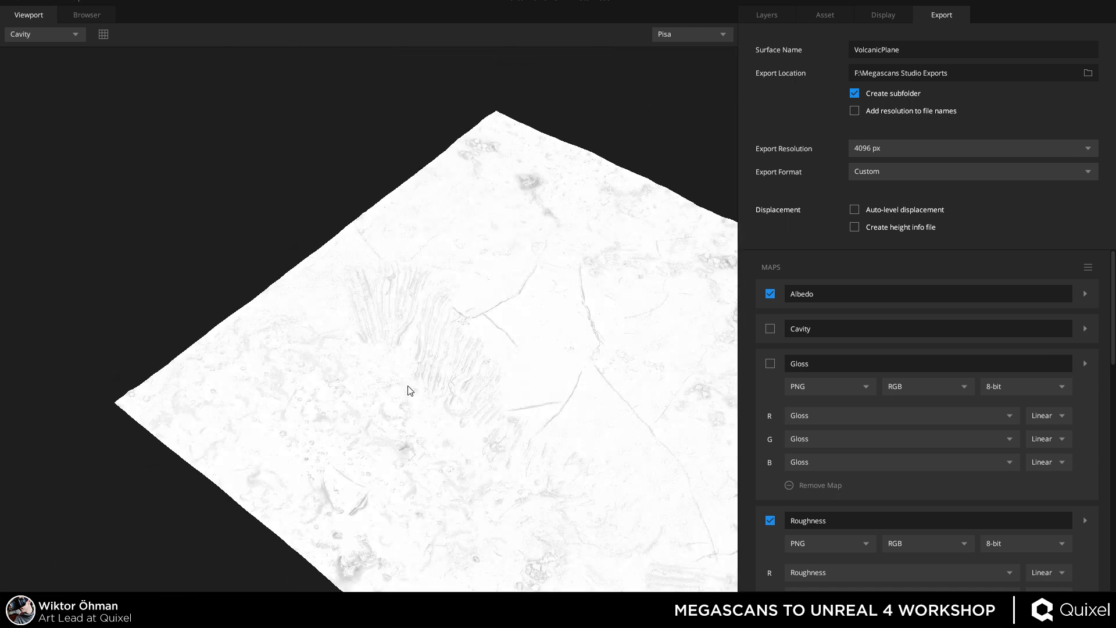
pyautogui.moveTo(471, 399); pyautogui.dragTo(424, 421)
pyautogui.press('d')
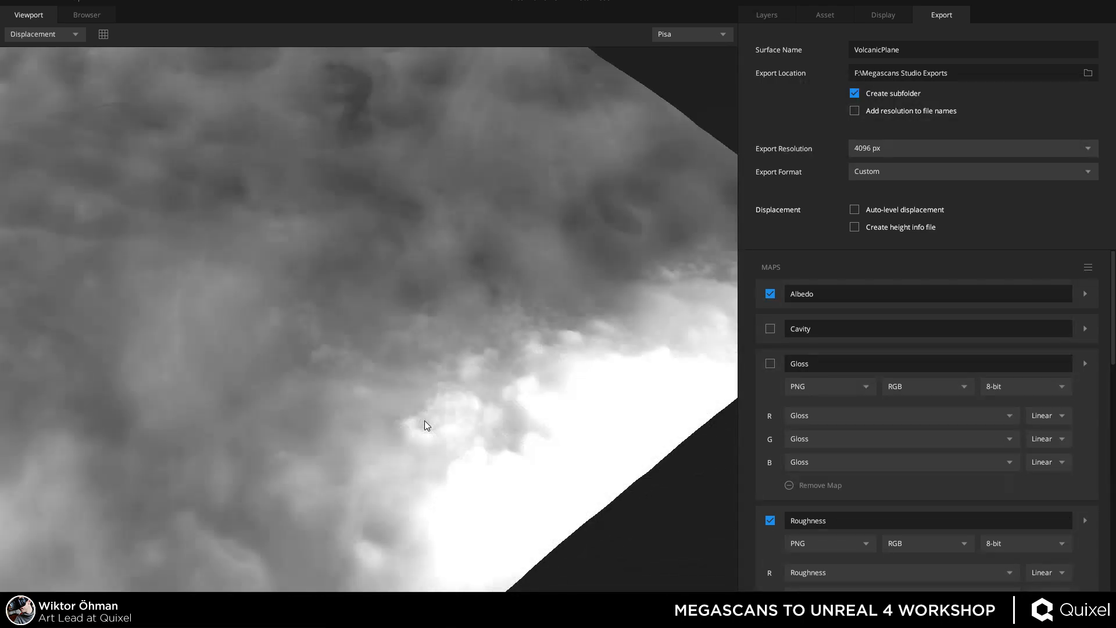
# Preview the Occlusion map and inspect the rock cluster up close.
pyautogui.press('o')
pyautogui.moveTo(221, 374); pyautogui.dragTo(333, 391)
pyautogui.moveTo(334, 391); pyautogui.dragTo(374, 394, button='middle')
pyautogui.moveTo(373, 394); pyautogui.dragTo(488, 448, button='right')
pyautogui.moveTo(488, 448); pyautogui.dragTo(423, 410, button='middle')
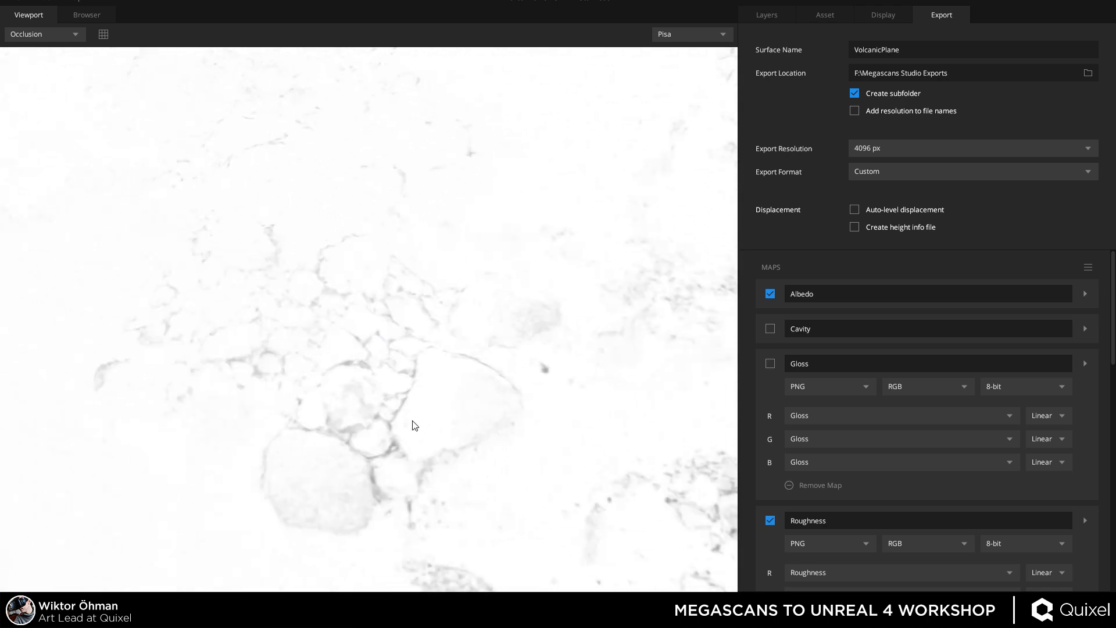
# Compare the Cavity and Occlusion previews on the rock cluster, finishing with Cavity across the wider surface.
pyautogui.press('c')
pyautogui.press('o')
pyautogui.press('c')
pyautogui.press('o')
pyautogui.press('c')
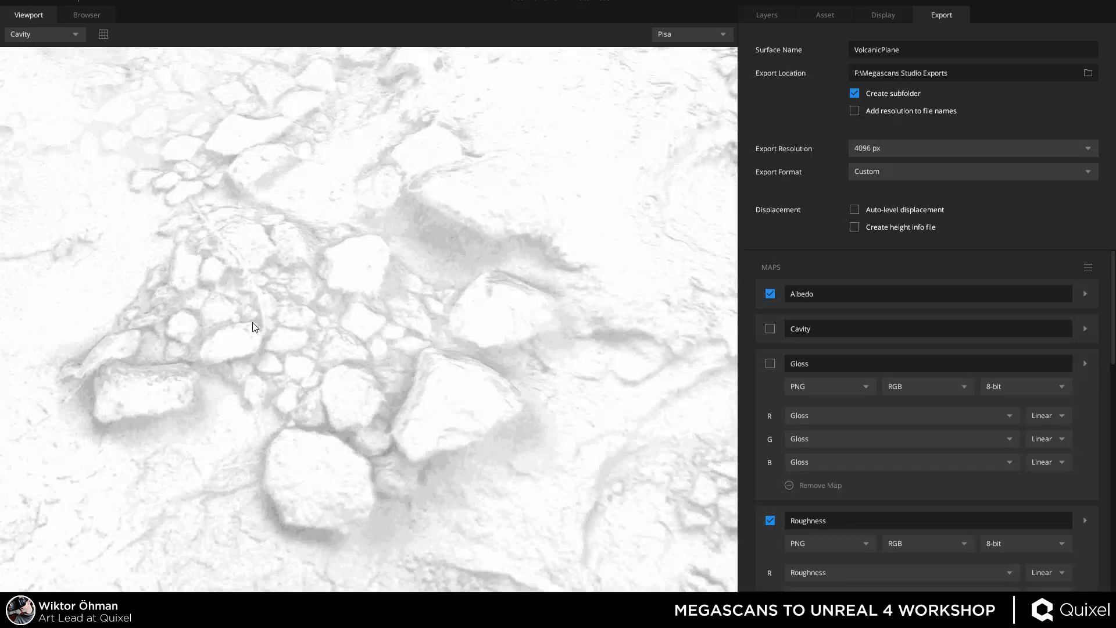
pyautogui.scroll(-3, 256, 324)
pyautogui.moveTo(261, 324); pyautogui.dragTo(410, 348)
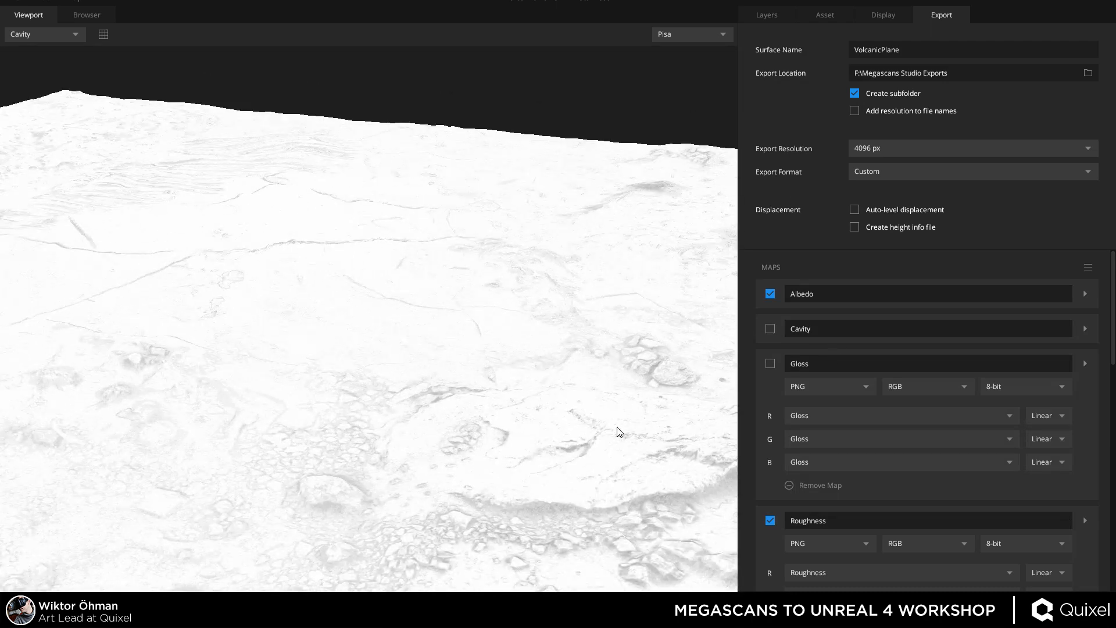
# Check the rest of the export list down to the Metalness map and switch to Unreal Editor.
pyautogui.scroll(-5, 880, 499)
pyautogui.scroll(-5, 880, 499)
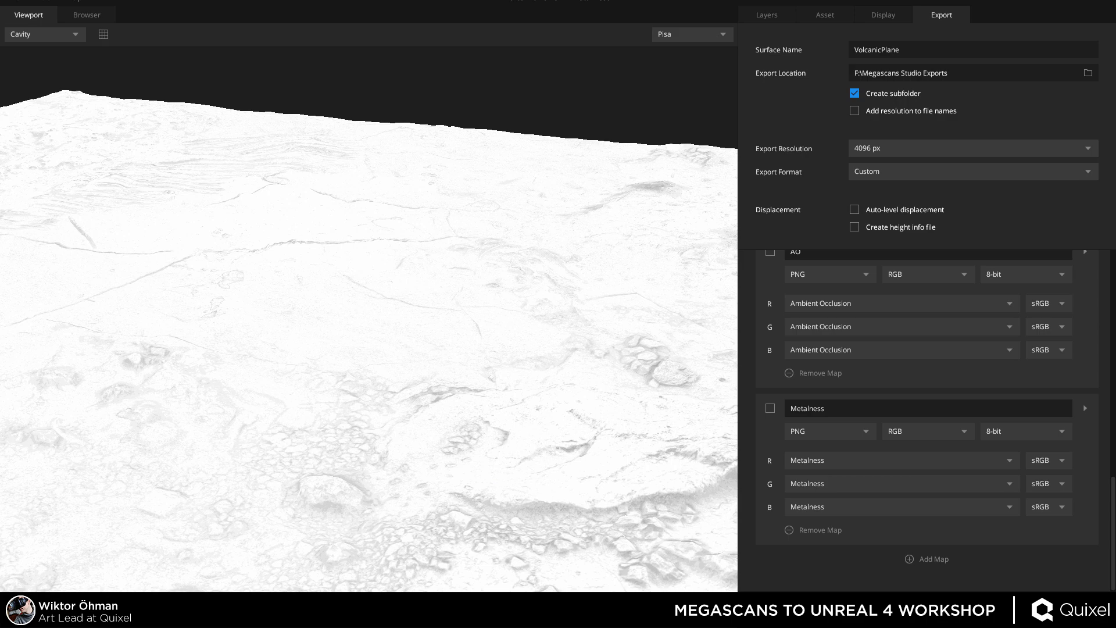
pyautogui.moveTo(441, 611)
pyautogui.click(505, 573)
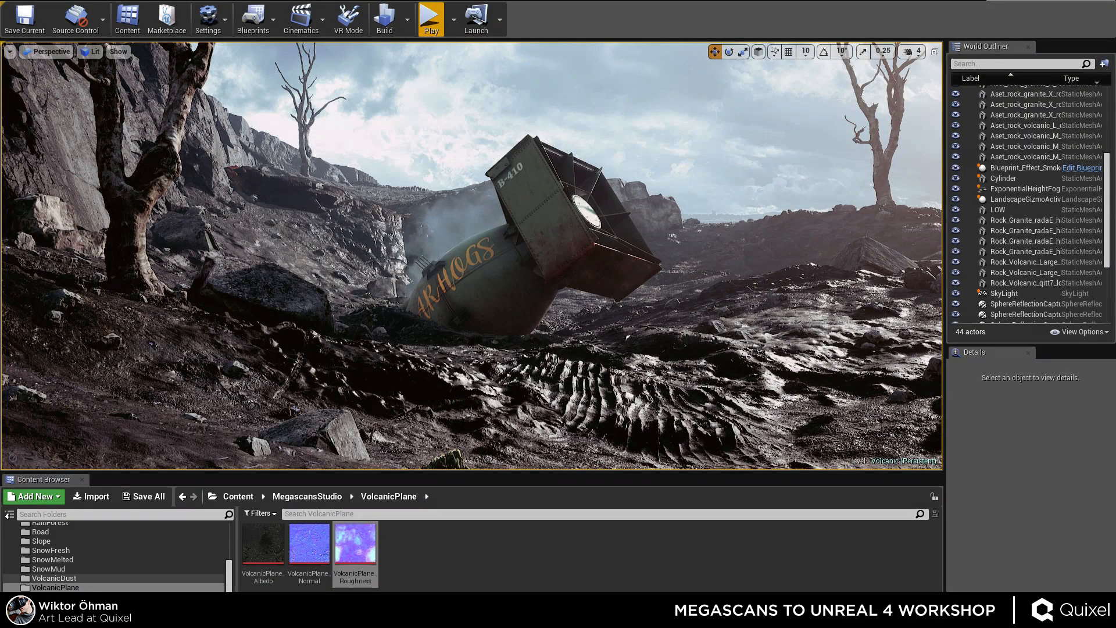
# Look through the imported textures in the VolcanicPlane, VolcanicSlope and VolcanicDust folders.
pyautogui.scroll(5, 116, 577)
pyautogui.scroll(-6, 116, 578)
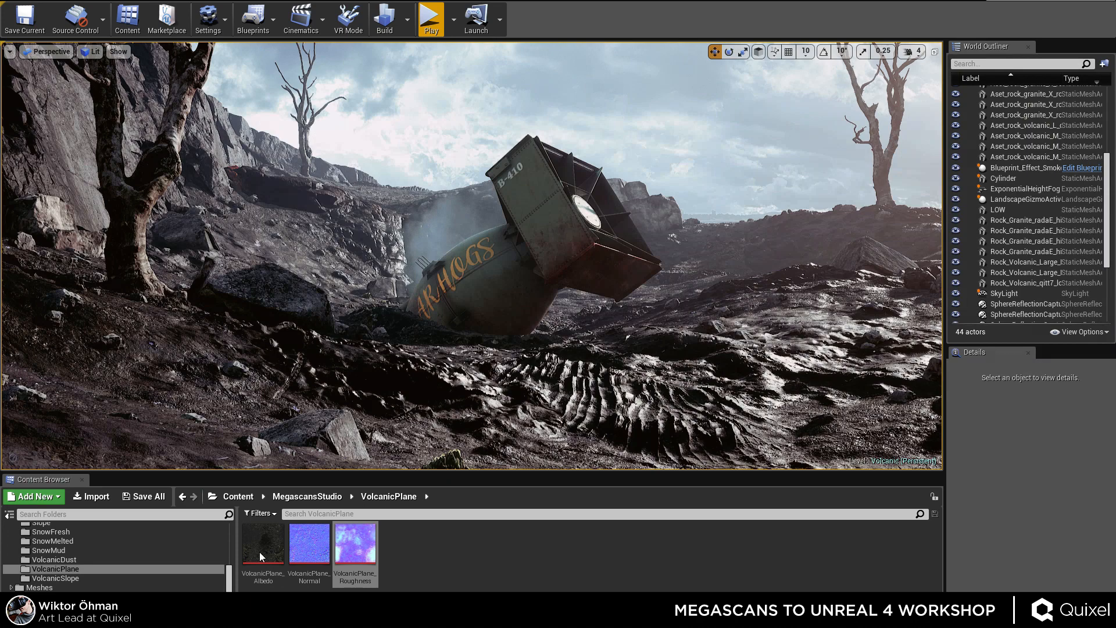
pyautogui.doubleClick(355, 543)
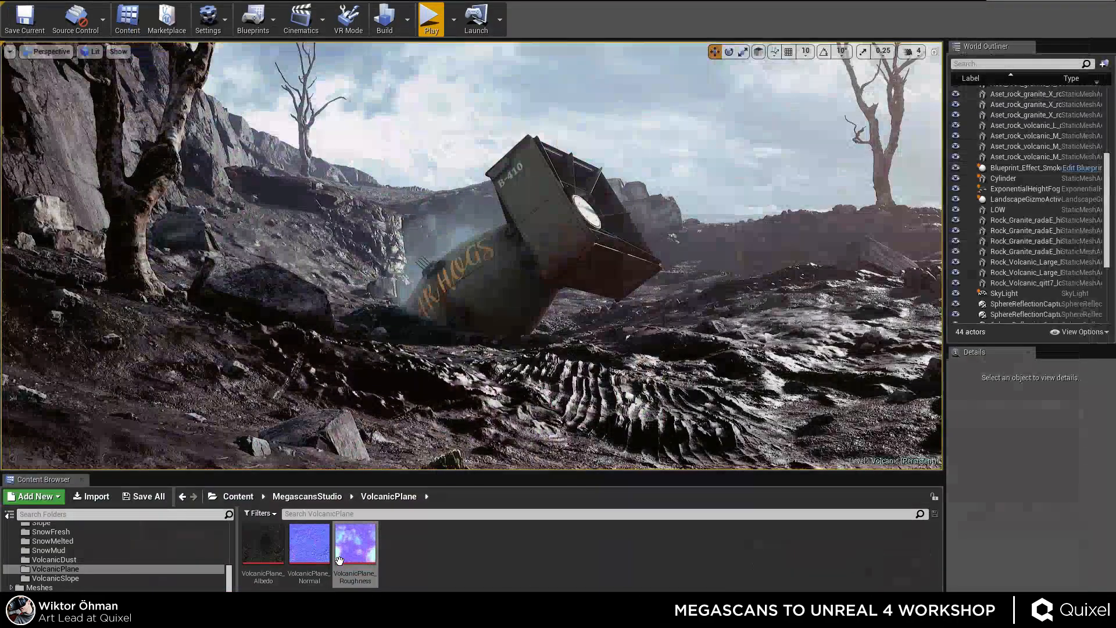
pyautogui.click(87, 588)
pyautogui.click(68, 579)
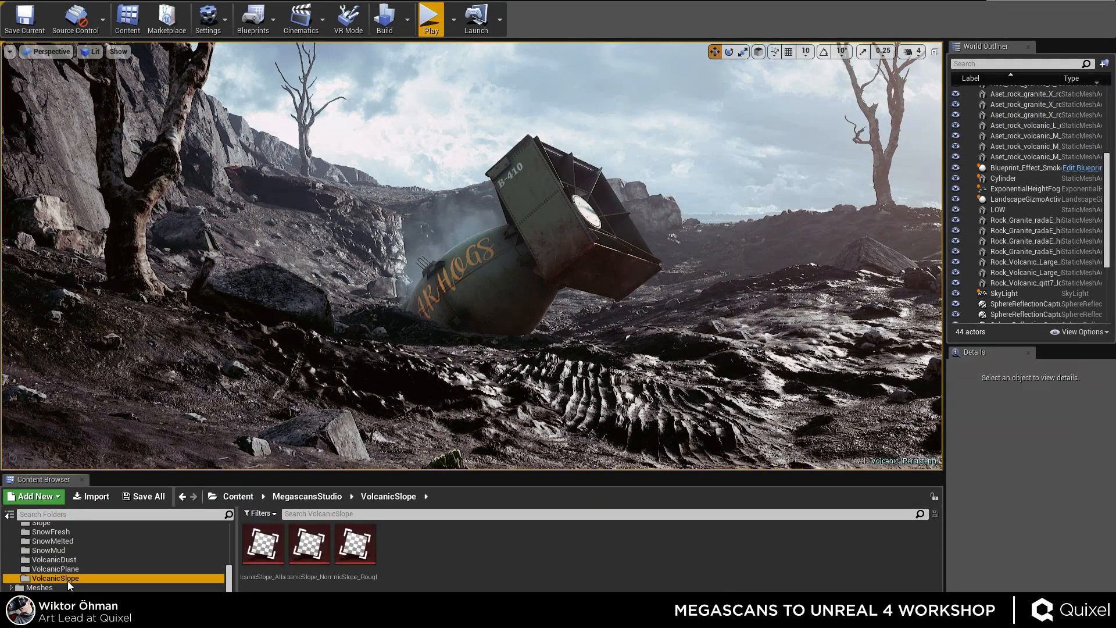
pyautogui.click(75, 569)
pyautogui.click(78, 559)
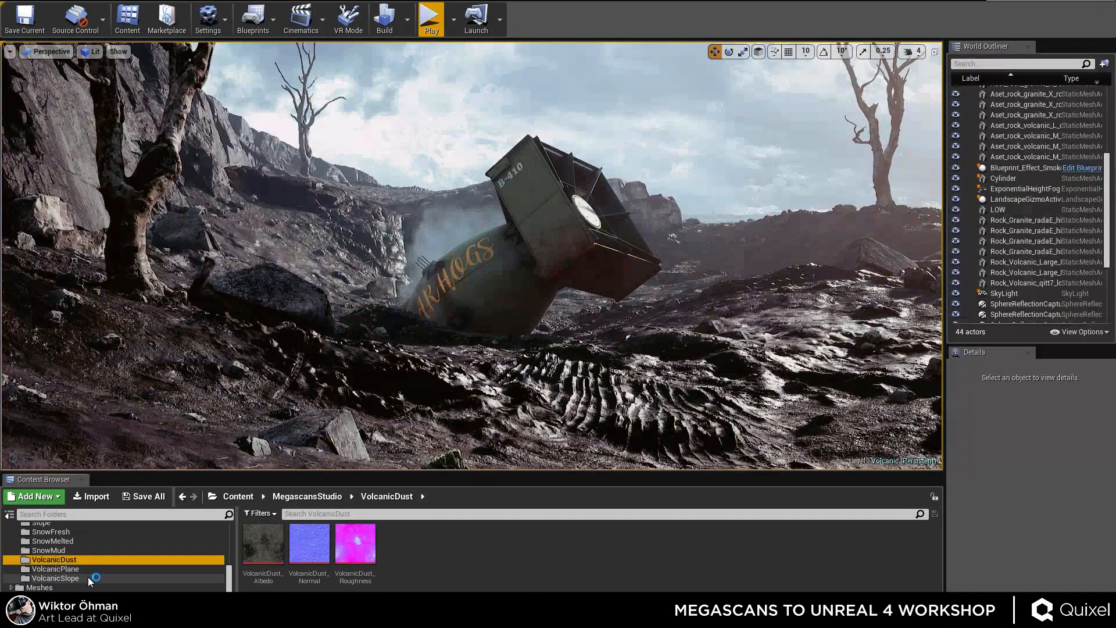
# Open VolcanicPlane_Roughness and review its Texture Group and compression options, keeping compression at Default (DXT1/5, BC1/3 on DX11).
pyautogui.click(73, 569)
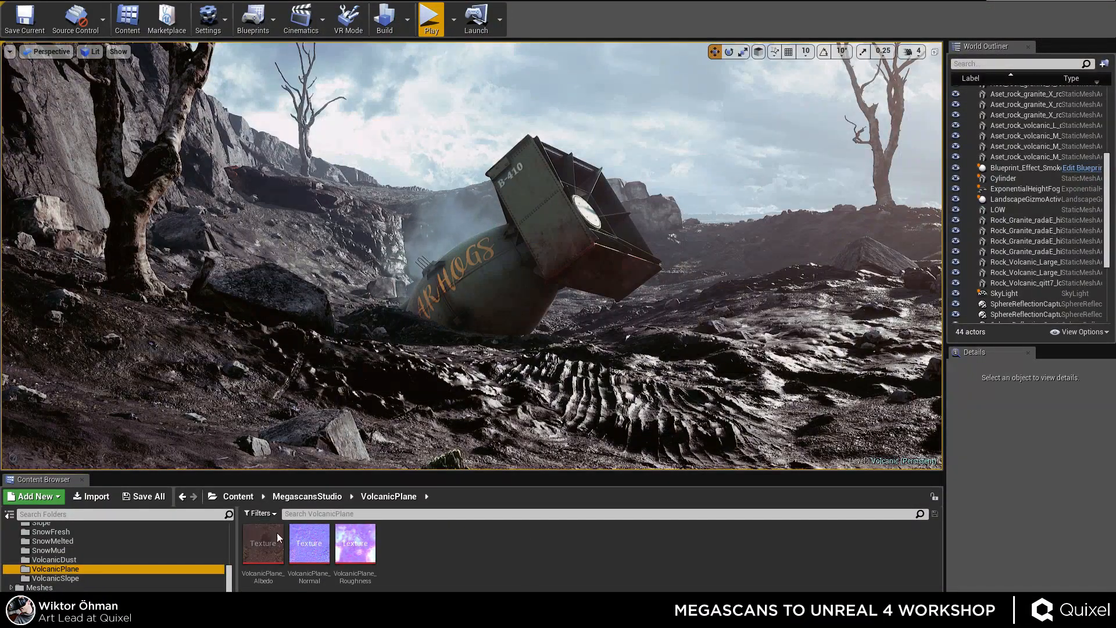
pyautogui.doubleClick(362, 547)
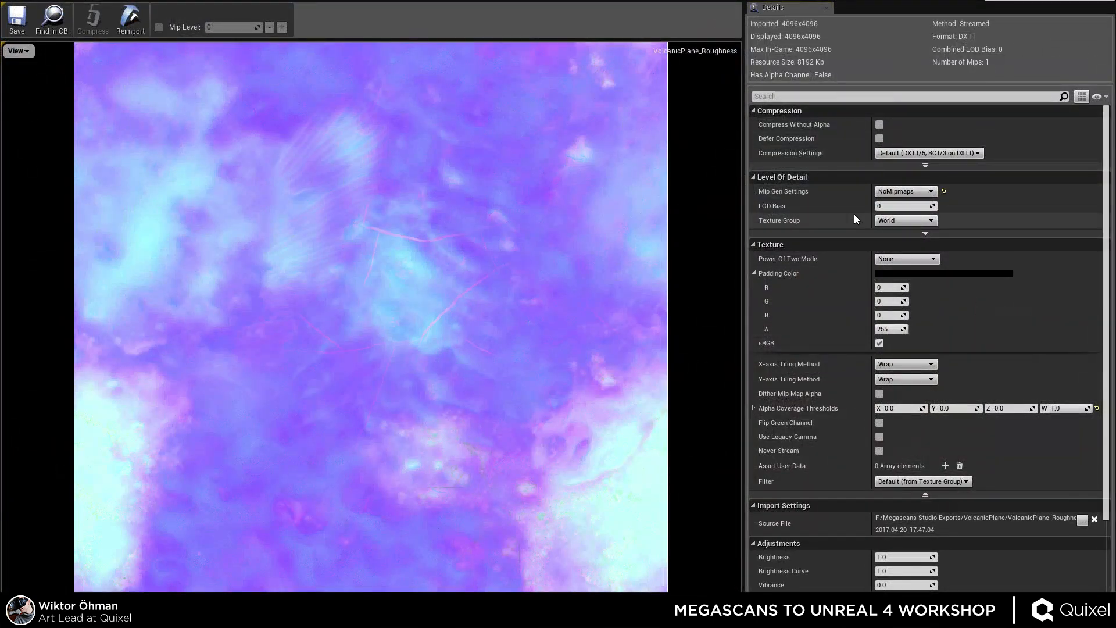
pyautogui.click(898, 221)
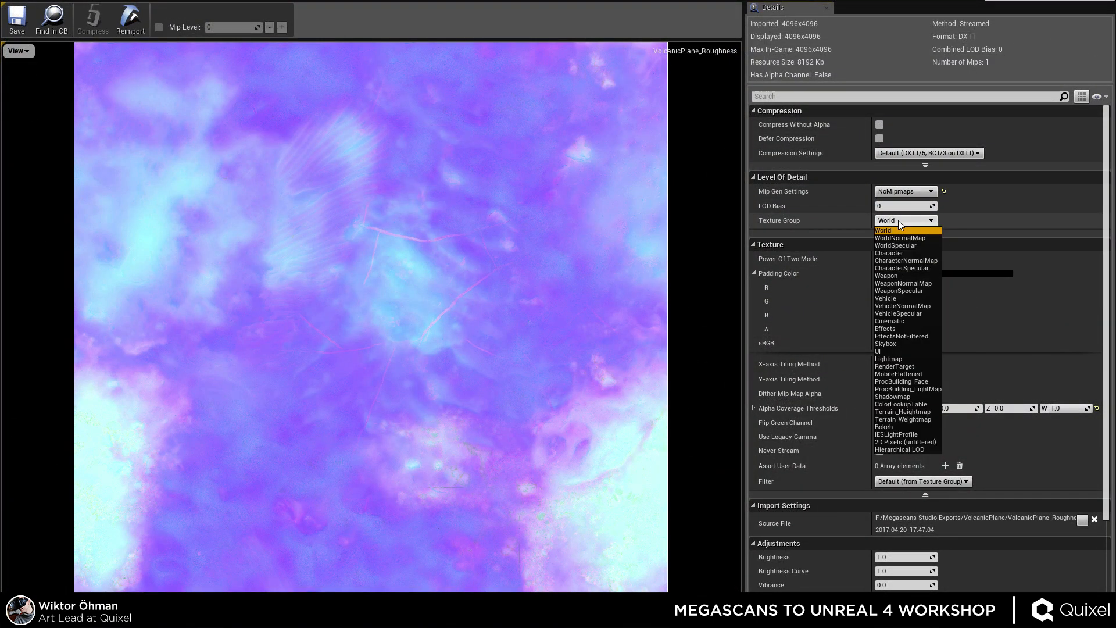
pyautogui.click(931, 154)
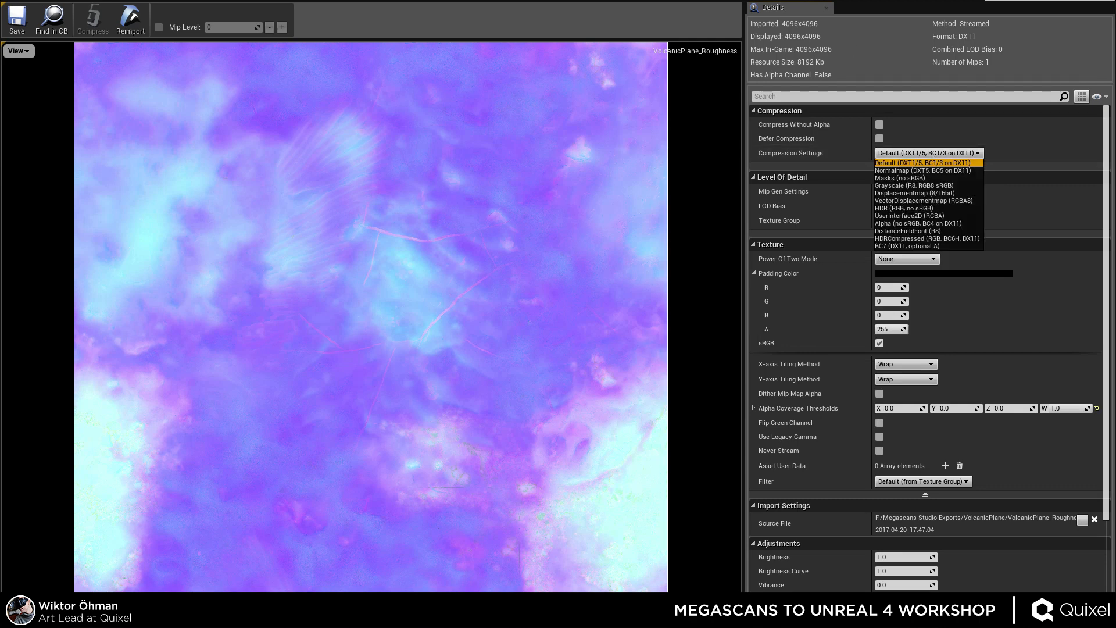
pyautogui.click(922, 162)
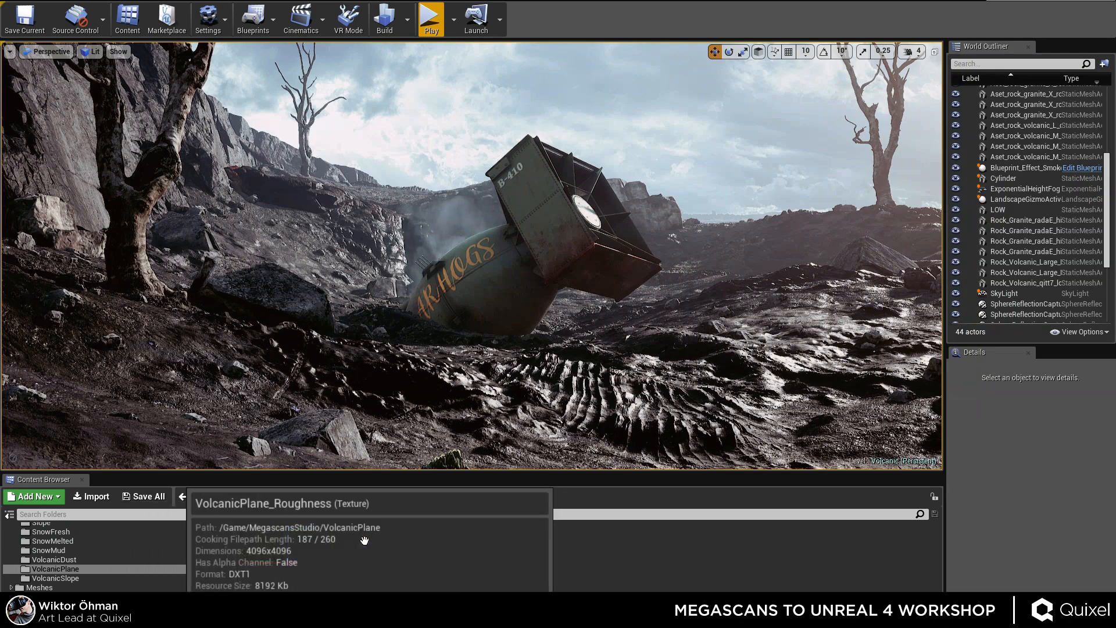
# Reopen the VolcanicPlane_Roughness texture and inspect its packed detail around the crack lines.
pyautogui.doubleClick(363, 537)
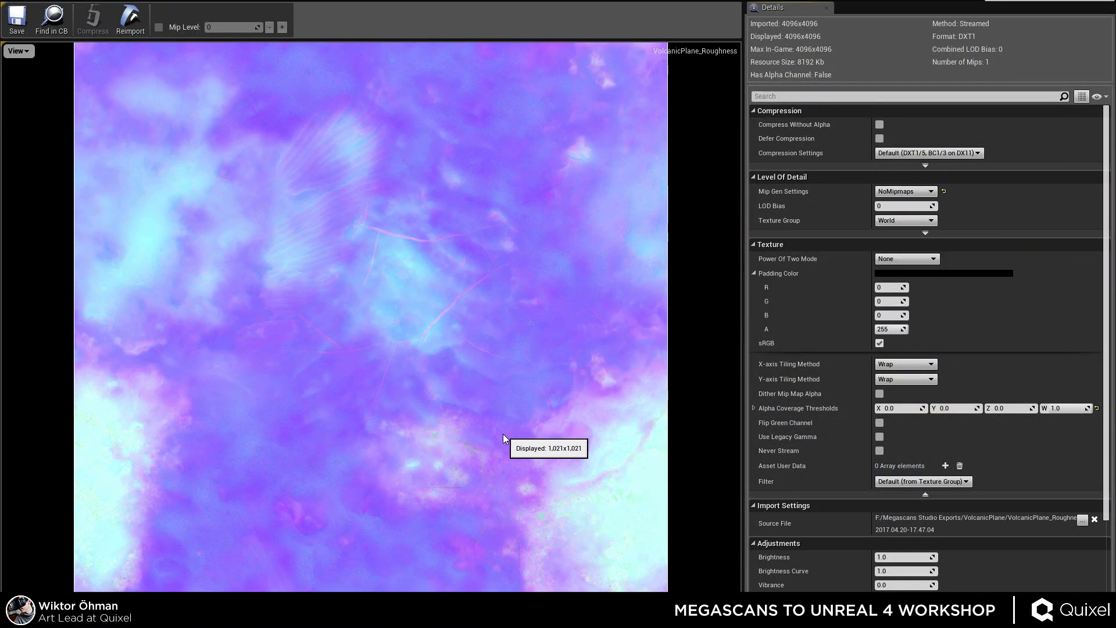
pyautogui.scroll(5, 480, 430)
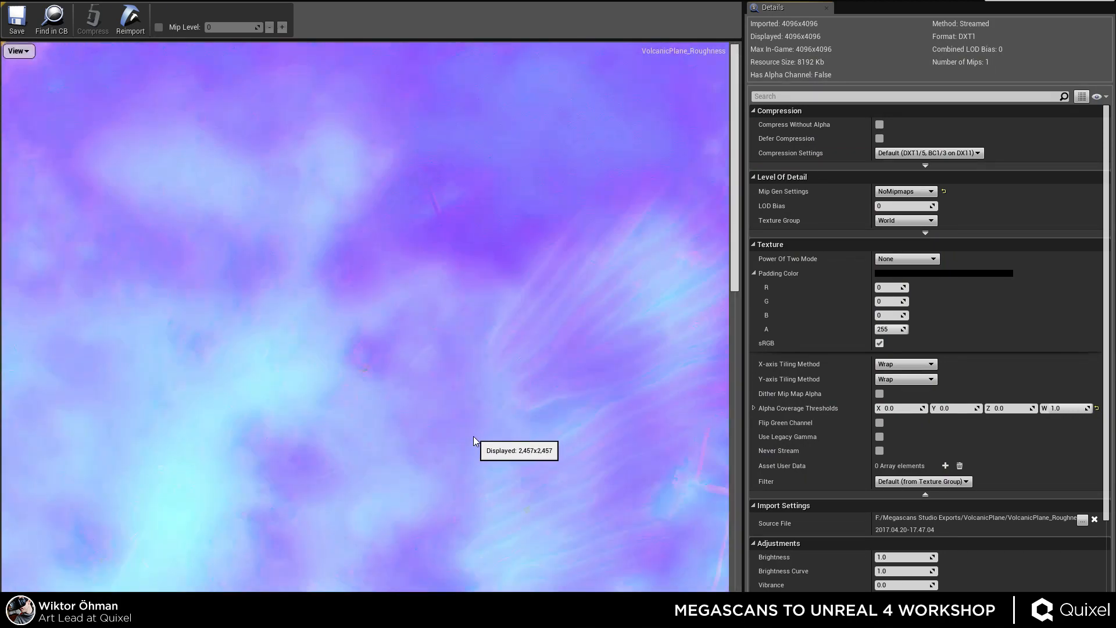
pyautogui.moveTo(469, 441); pyautogui.dragTo(100, 147, button='right')
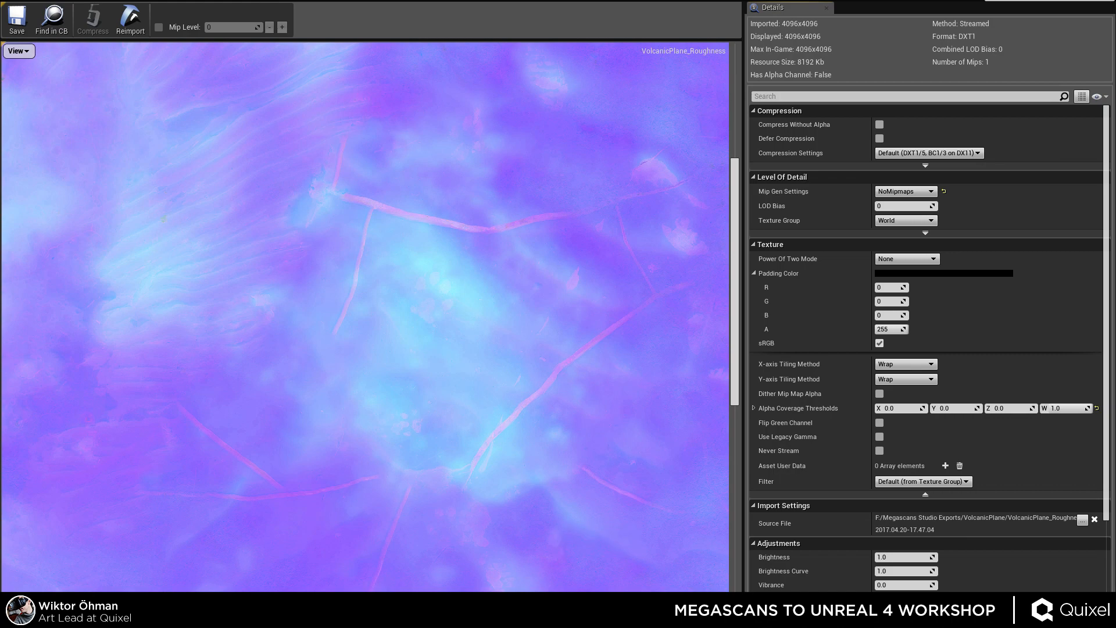
pyautogui.scroll(5, 365, 316)
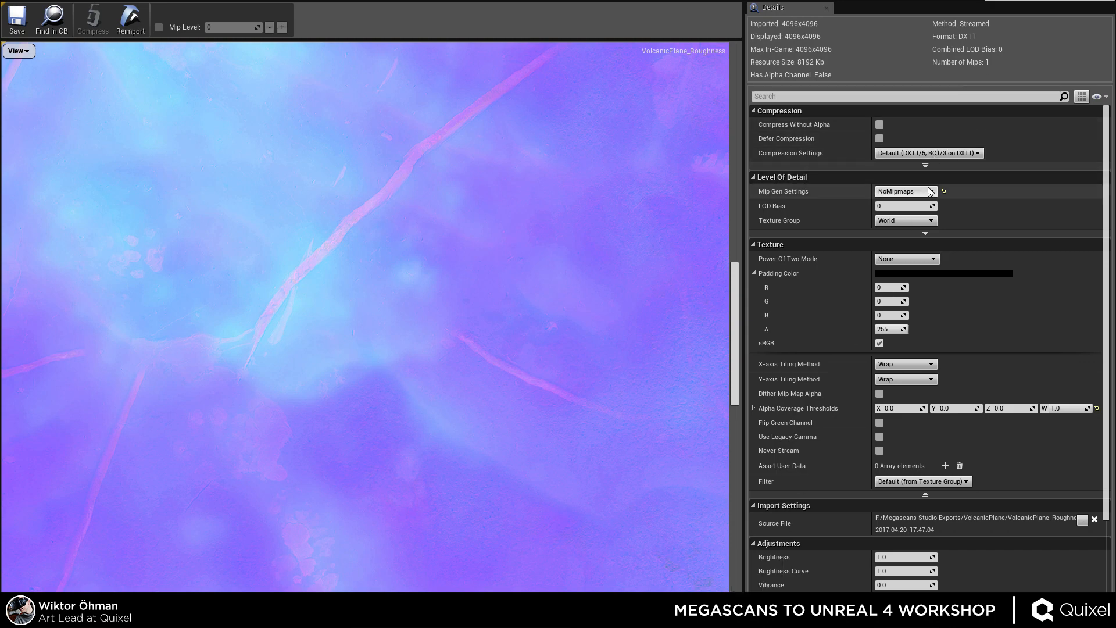
pyautogui.scroll(-6, 375, 283)
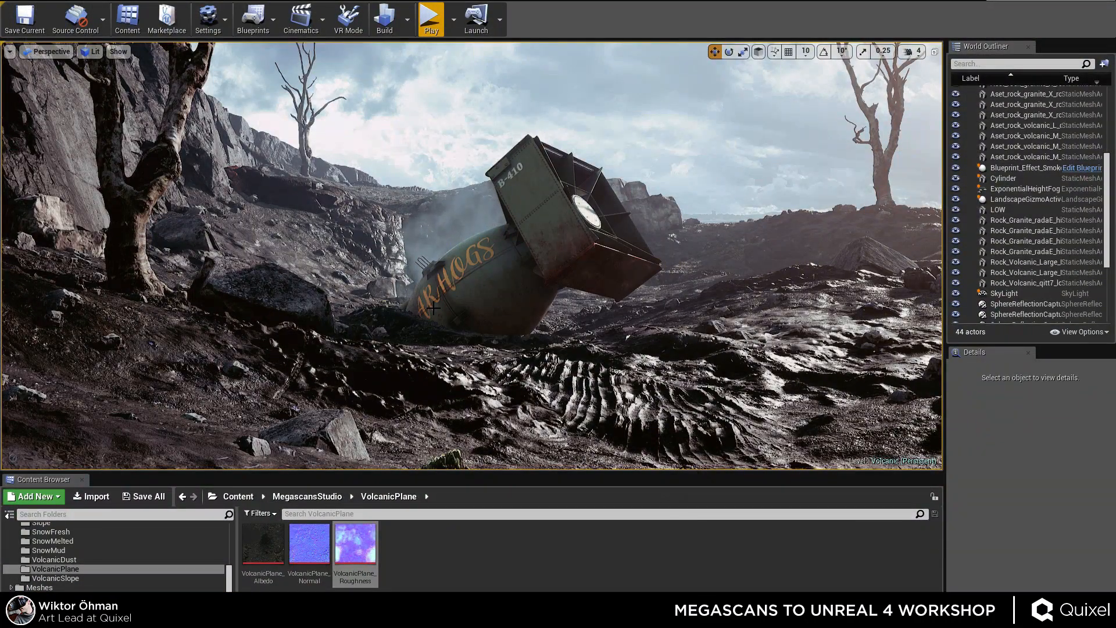
# Look around the volcanic level and select the terrain mesh.
pyautogui.moveTo(578, 256)
pyautogui.mouseDown(button='right')
pyautogui.moveTo(436, 215)
pyautogui.moveTo(552, 244)
pyautogui.moveTo(436, 212)
pyautogui.moveTo(473, 241)
pyautogui.moveTo(546, 192)
pyautogui.moveTo(488, 206)
pyautogui.moveTo(523, 229)
pyautogui.moveTo(470, 215)
pyautogui.moveTo(442, 244)
pyautogui.moveTo(500, 218)
pyautogui.moveTo(407, 232)
pyautogui.moveTo(410, 247)
pyautogui.moveTo(447, 258)
pyautogui.moveTo(401, 259)
pyautogui.mouseUp(button='right')
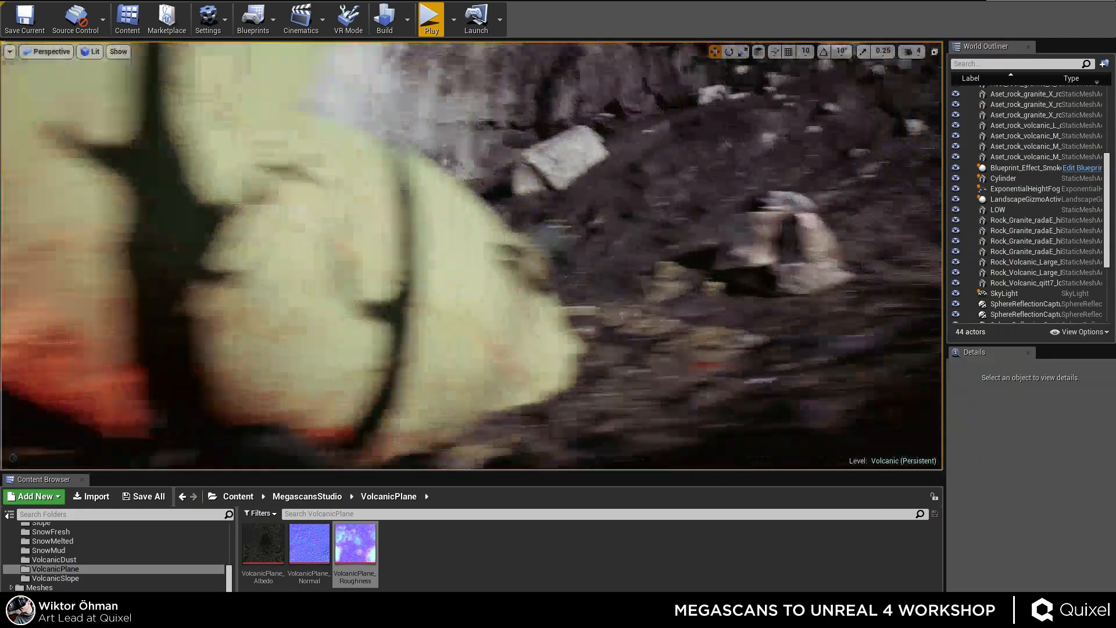
pyautogui.moveTo(471, 256); pyautogui.dragTo(558, 229, button='right')
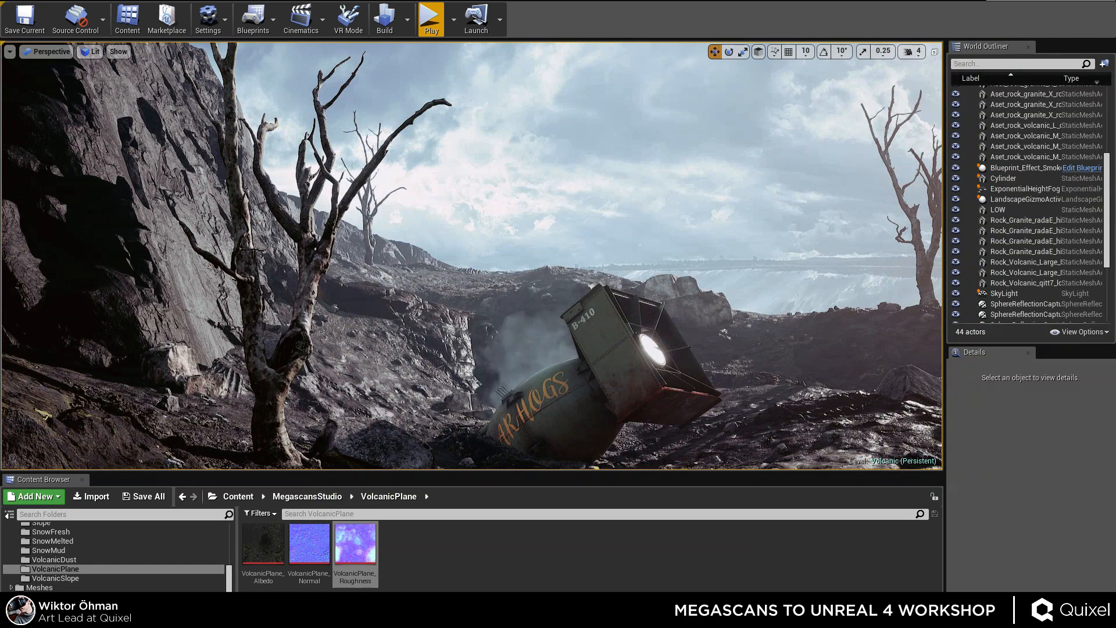
pyautogui.moveTo(432, 283); pyautogui.dragTo(433, 285, button='right')
pyautogui.click(432, 283)
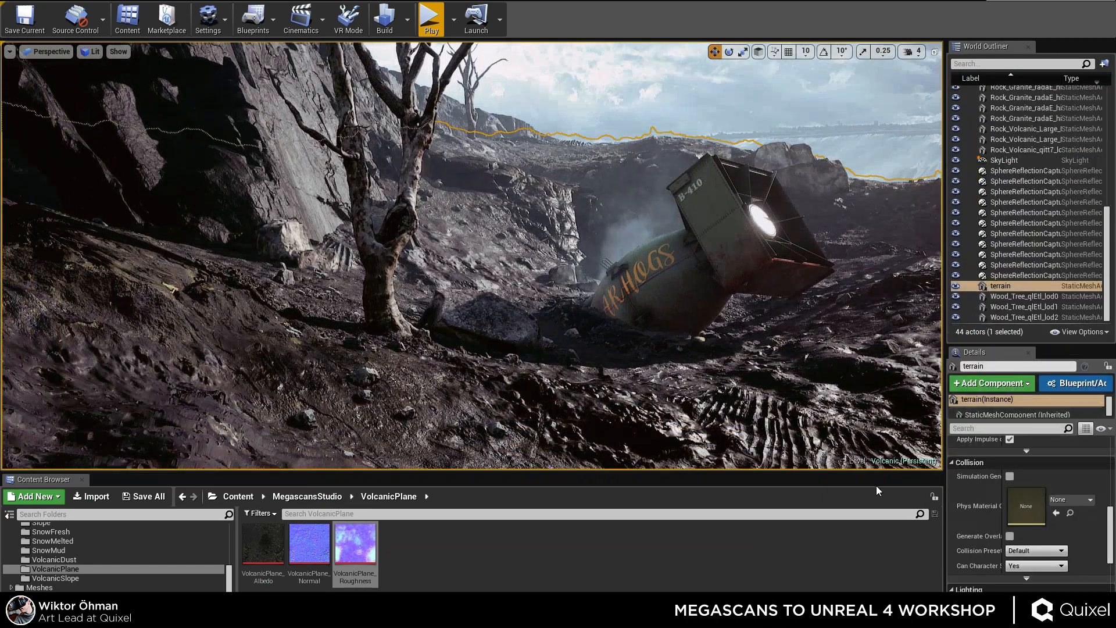
# Open the terrain's Volcanic_Inst material instance and, from it, the parent material Volcanic.
pyautogui.scroll(5, 1030, 490)
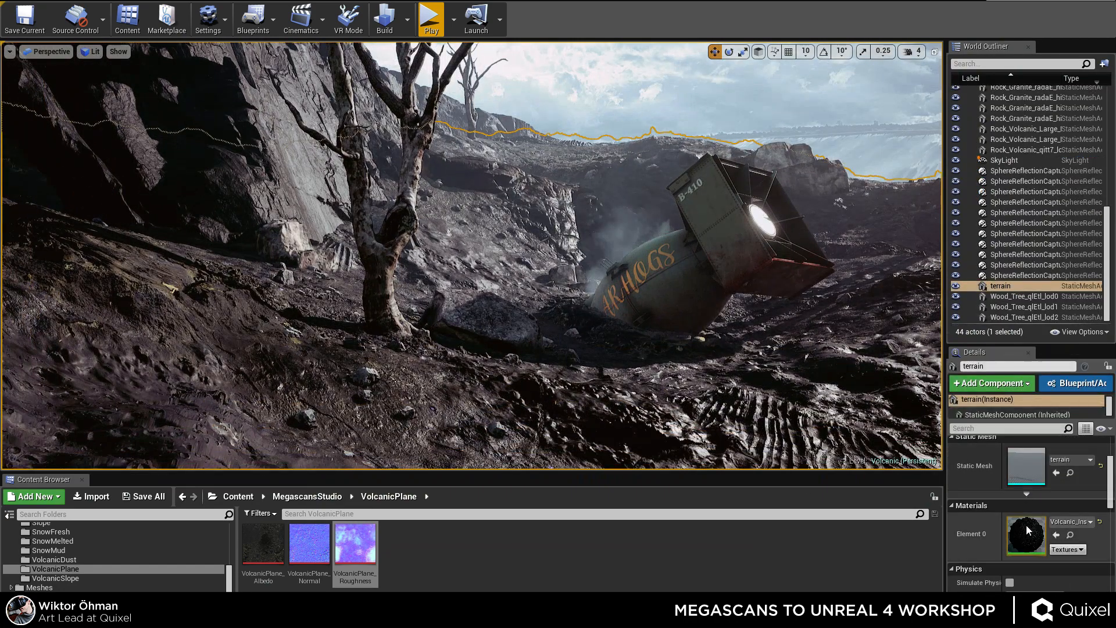
pyautogui.doubleClick(1026, 530)
pyautogui.scroll(-1, 297, 134)
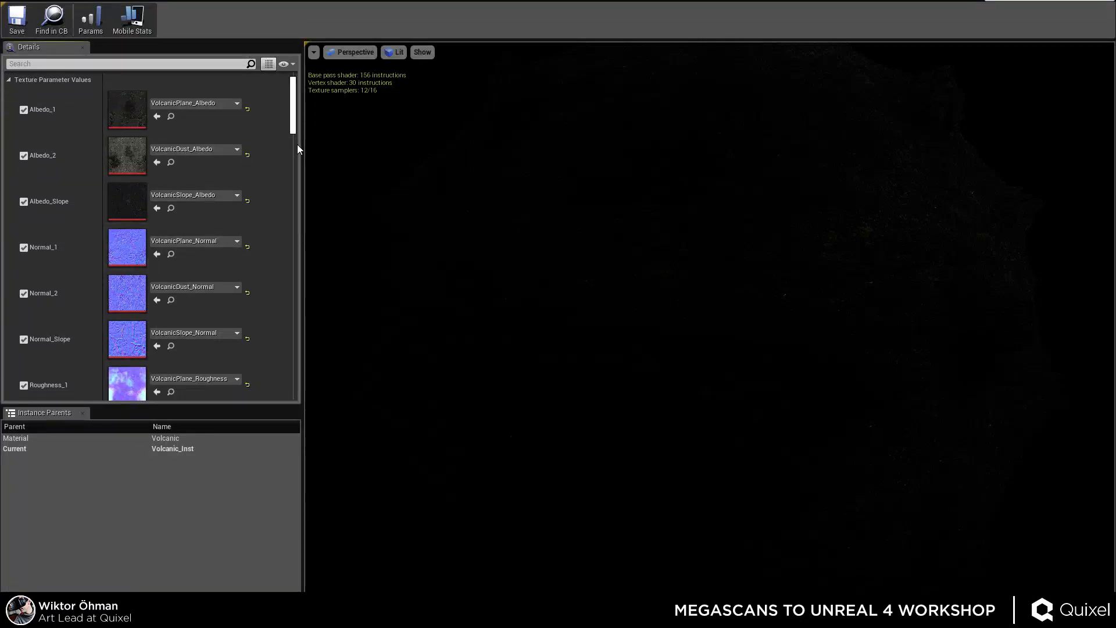
pyautogui.scroll(-10, 298, 145)
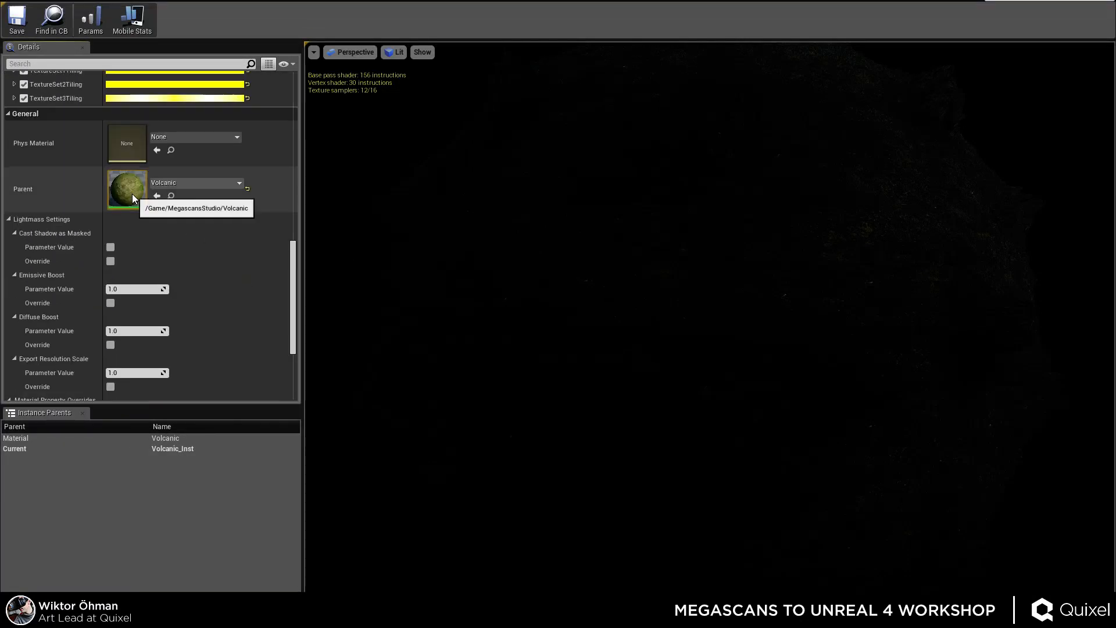
pyautogui.doubleClick(127, 189)
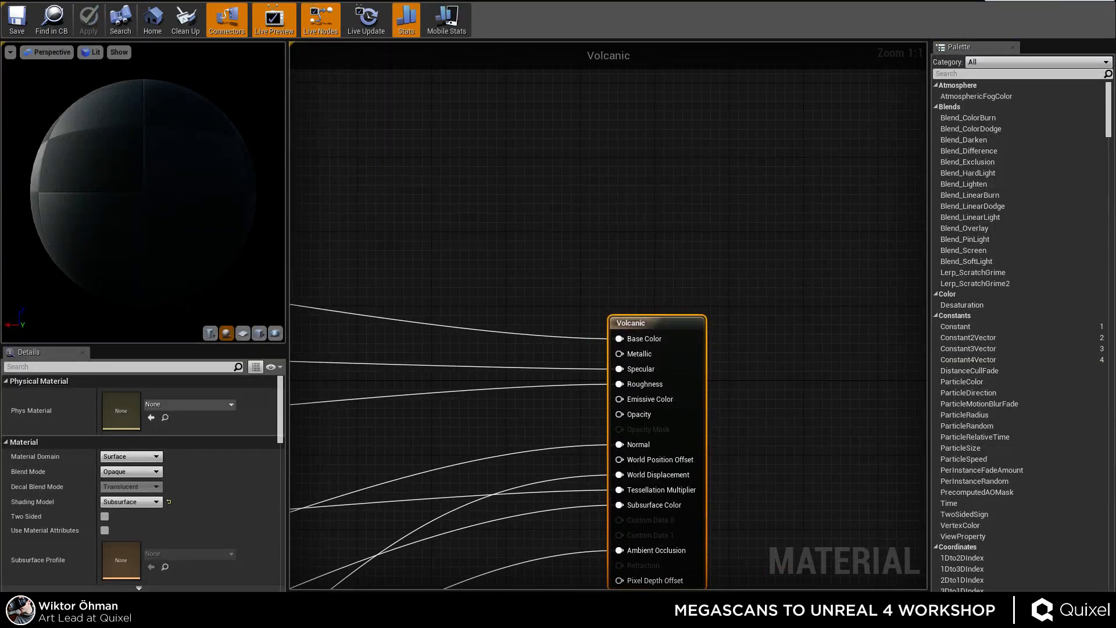
# Look over the whole node network of the Volcanic material.
pyautogui.scroll(-9, 560, 368)
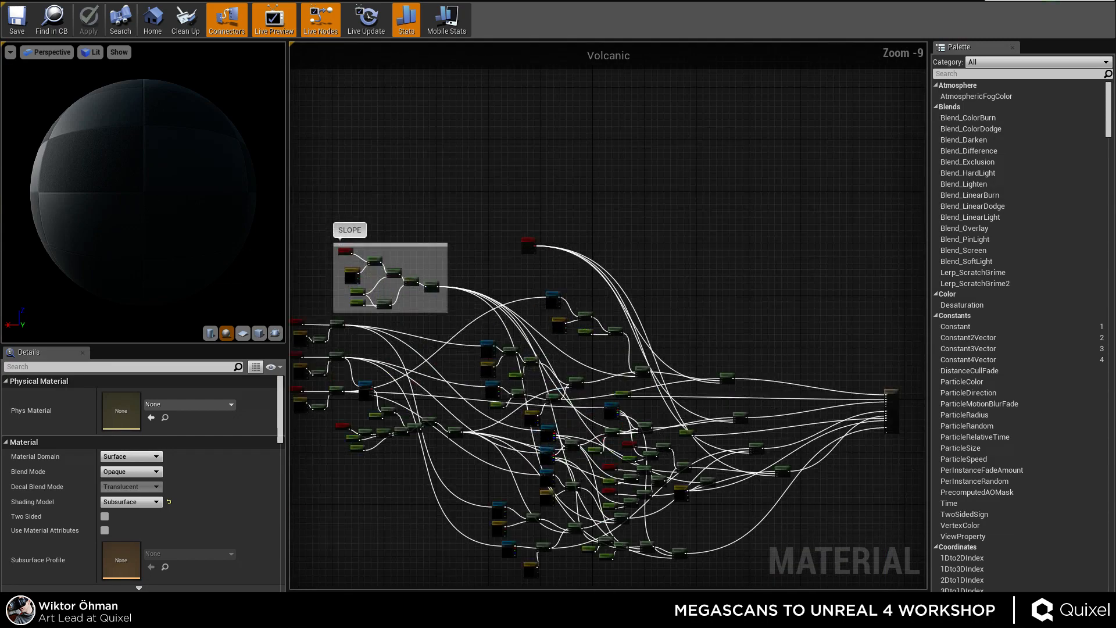
pyautogui.moveTo(584, 434); pyautogui.dragTo(645, 343, button='right')
pyautogui.scroll(3, 645, 343)
pyautogui.moveTo(614, 304); pyautogui.dragTo(591, 295, button='right')
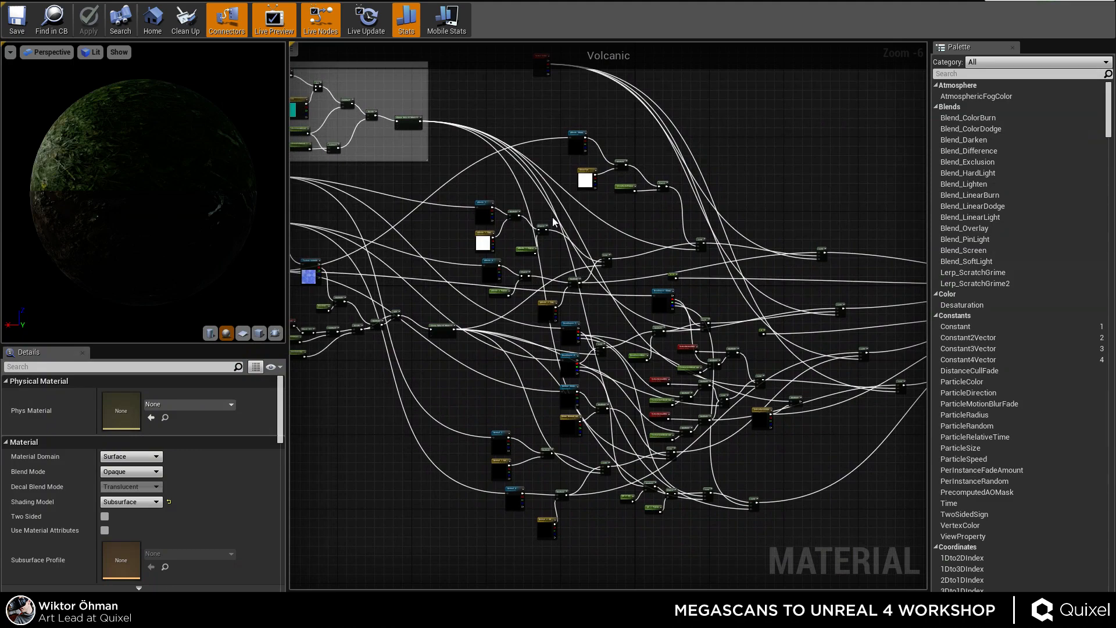
# Examine the TexCoord, tiling parameter, mask and Multiply node groups that control each texture set's tiling.
pyautogui.moveTo(465, 123); pyautogui.dragTo(653, 321, button='right')
pyautogui.scroll(4, 633, 314)
pyautogui.moveTo(532, 310); pyautogui.dragTo(783, 149, button='right')
pyautogui.moveTo(433, 451); pyautogui.dragTo(735, 261, button='right')
pyautogui.moveTo(684, 204); pyautogui.dragTo(677, 382, button='right')
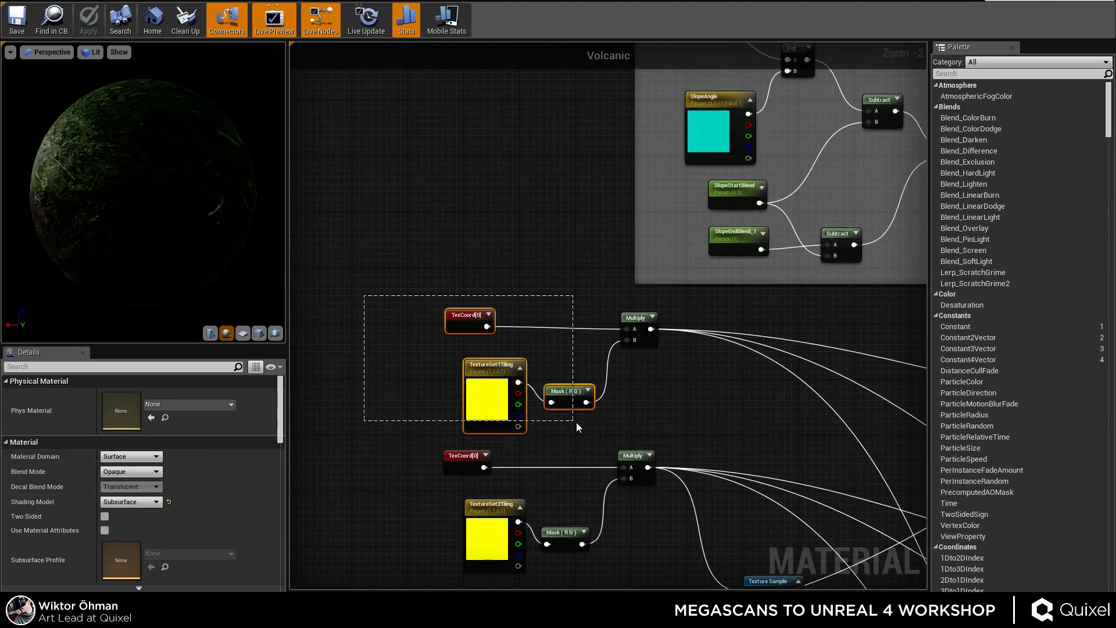
pyautogui.moveTo(633, 422); pyautogui.dragTo(636, 425)
pyautogui.click(698, 396)
pyautogui.moveTo(640, 386); pyautogui.dragTo(662, 238, button='right')
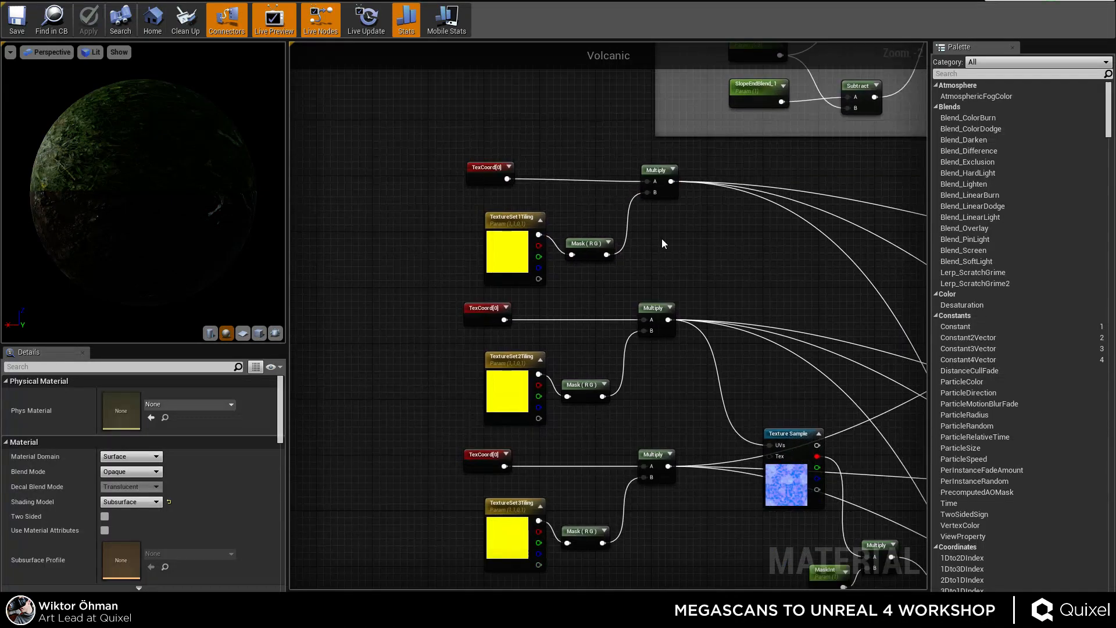
pyautogui.moveTo(577, 341); pyautogui.dragTo(511, 330, button='right')
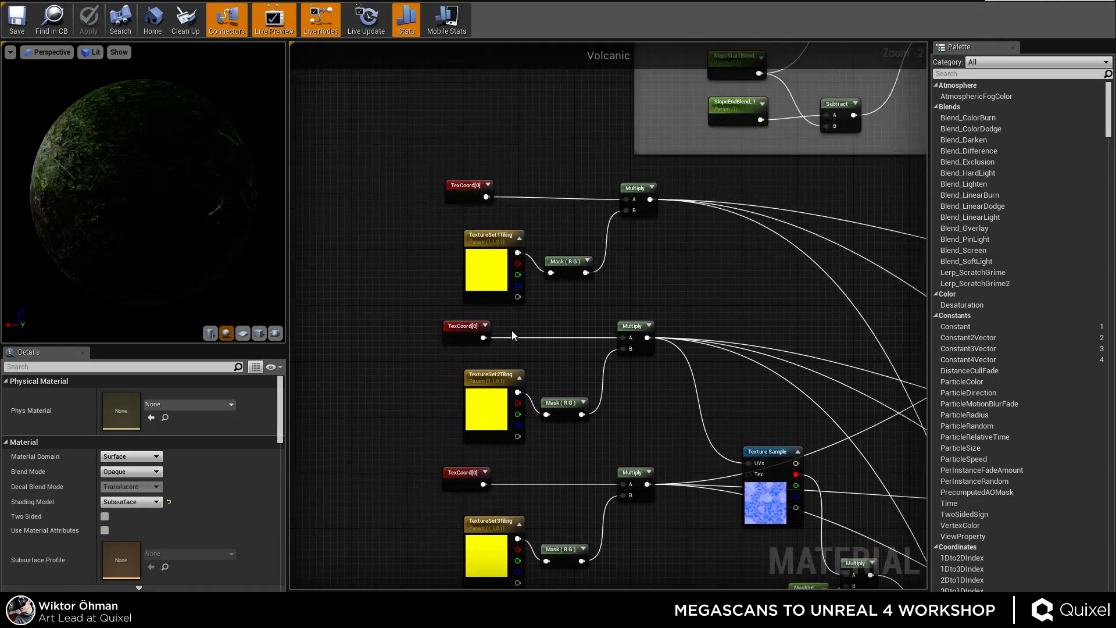
# Inspect the TextureSet3Tiling vector parameter and the settings of its R G component mask.
pyautogui.scroll(2, 456, 284)
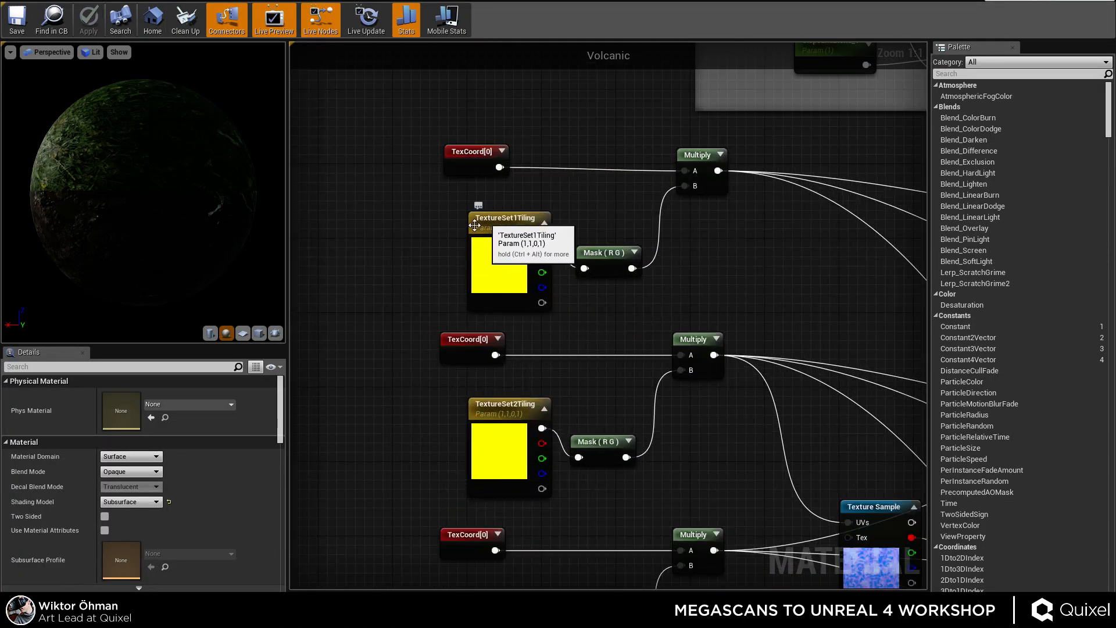
pyautogui.moveTo(591, 405); pyautogui.dragTo(581, 335, button='right')
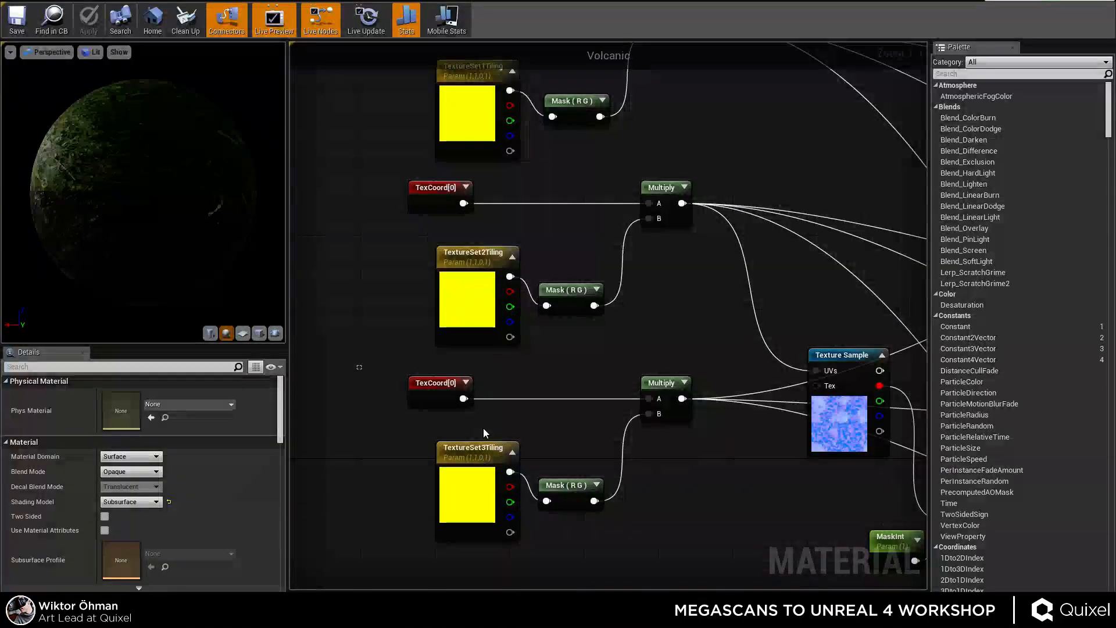
pyautogui.moveTo(483, 433); pyautogui.dragTo(650, 503)
pyautogui.moveTo(446, 434); pyautogui.dragTo(483, 522)
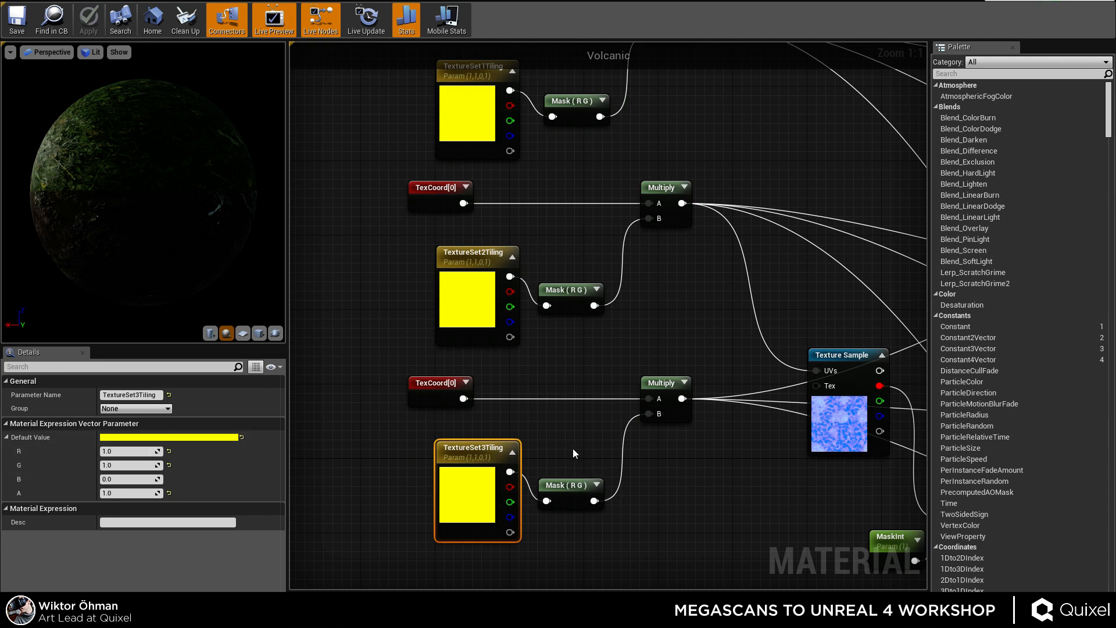
pyautogui.click(571, 483)
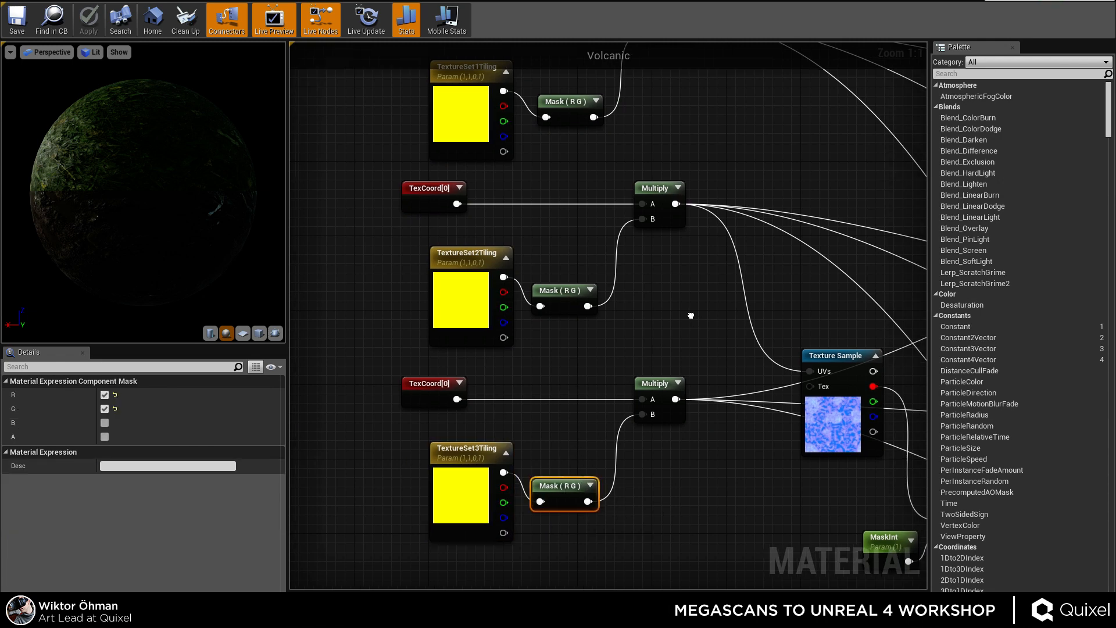
# Examine the texture nodes in the middle of the graph and select them as a group.
pyautogui.moveTo(667, 349); pyautogui.dragTo(609, 347, button='right')
pyautogui.scroll(-5, 601, 367)
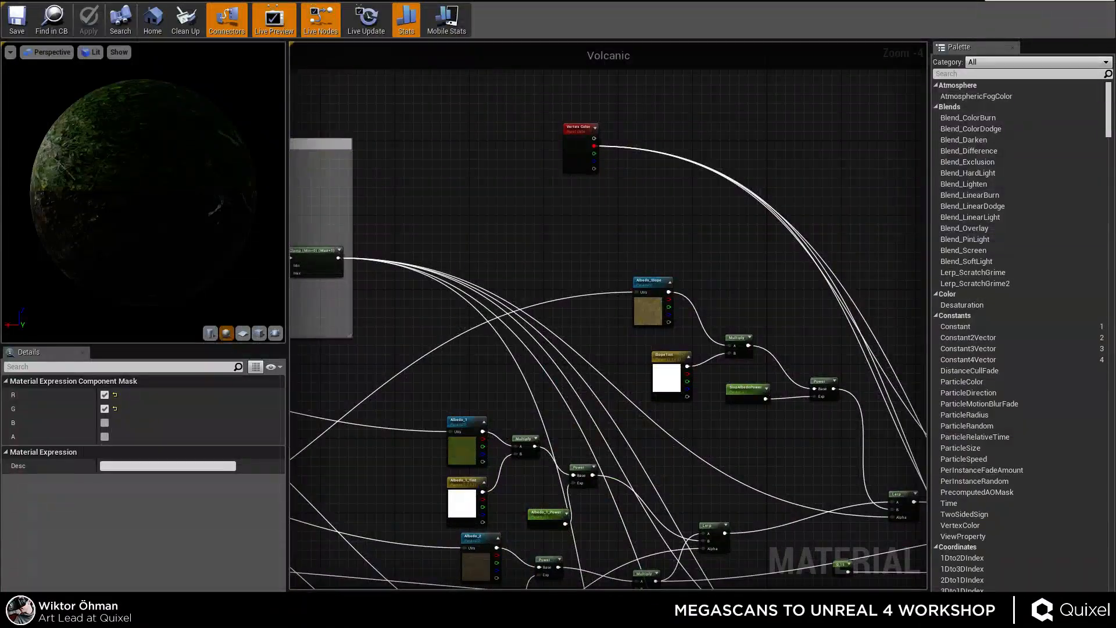
pyautogui.moveTo(460, 528); pyautogui.dragTo(523, 296, button='right')
pyautogui.moveTo(483, 449); pyautogui.dragTo(518, 319, button='right')
pyautogui.scroll(-4, 519, 324)
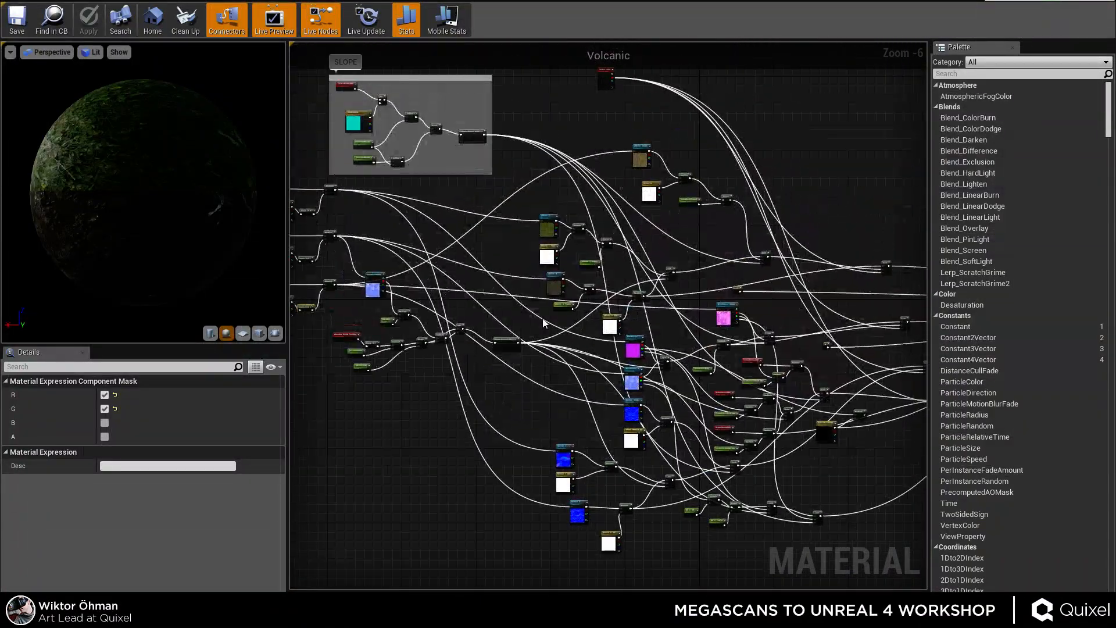
pyautogui.moveTo(525, 95); pyautogui.dragTo(629, 461)
# Deselect the texture nodes and examine the SLOPE comment group from VertexNormalWS to the Clamp node.
pyautogui.moveTo(610, 345); pyautogui.dragTo(668, 544, button='right')
pyautogui.scroll(5, 554, 322)
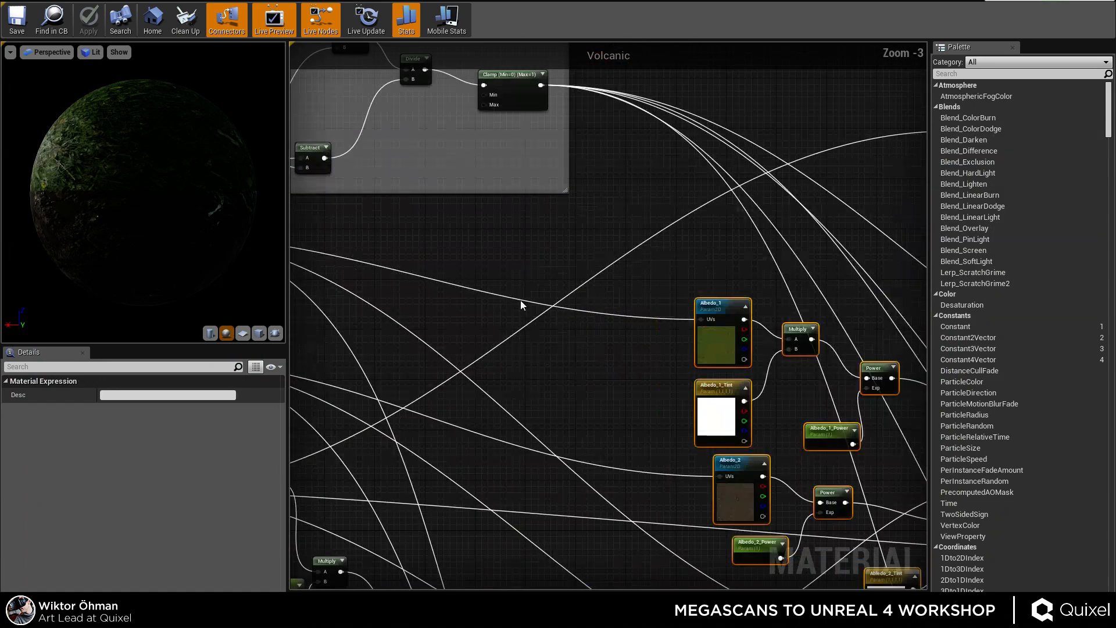
pyautogui.click(521, 299)
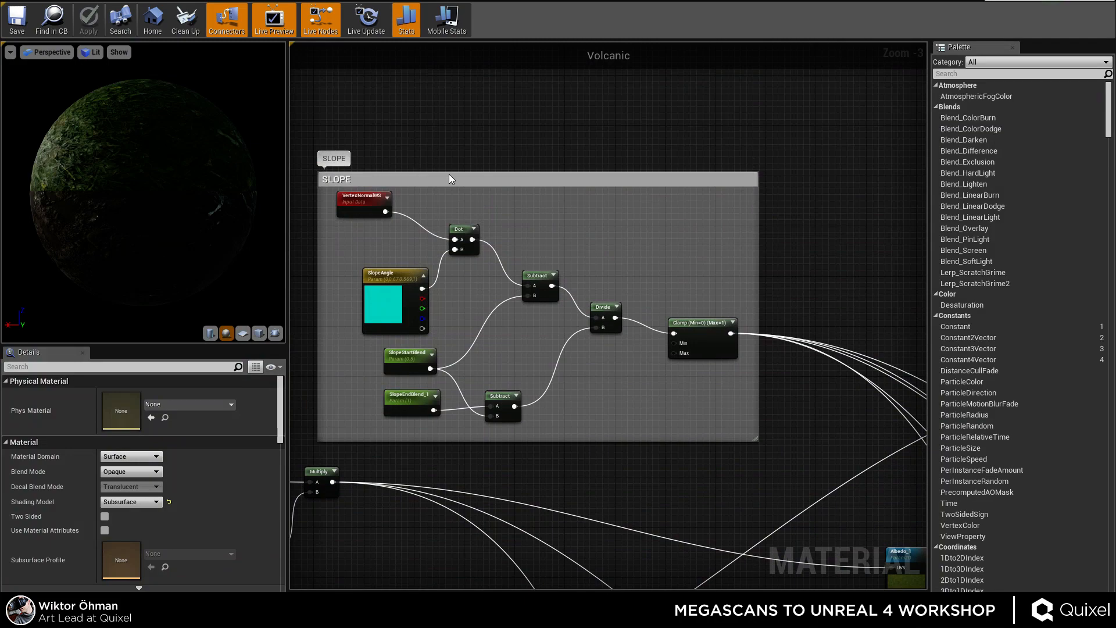
pyautogui.scroll(4, 494, 239)
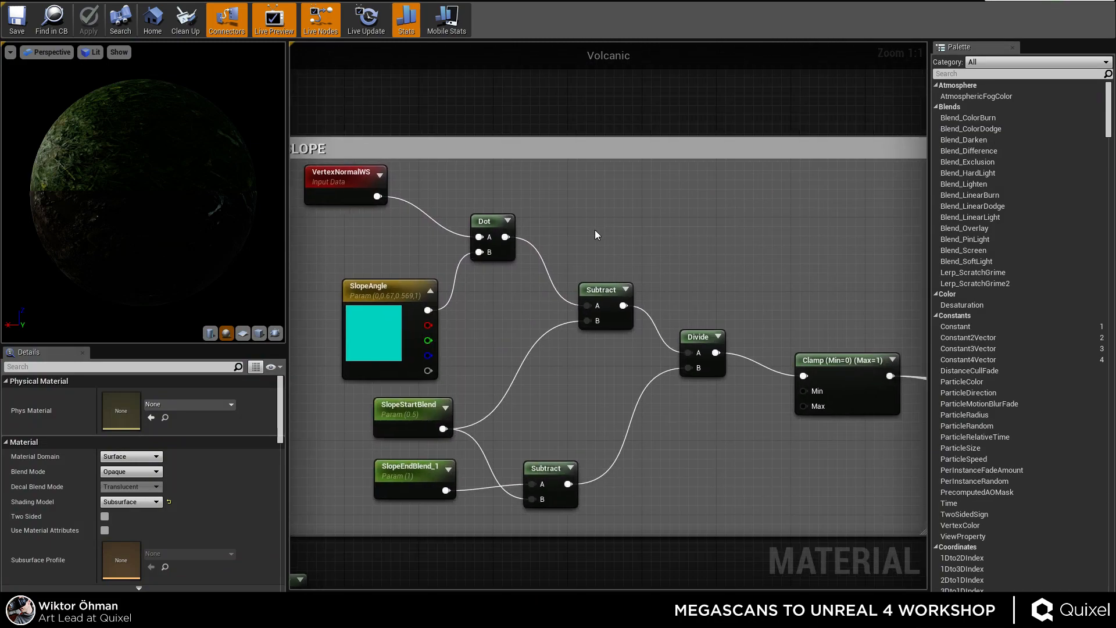
pyautogui.scroll(-1, 594, 229)
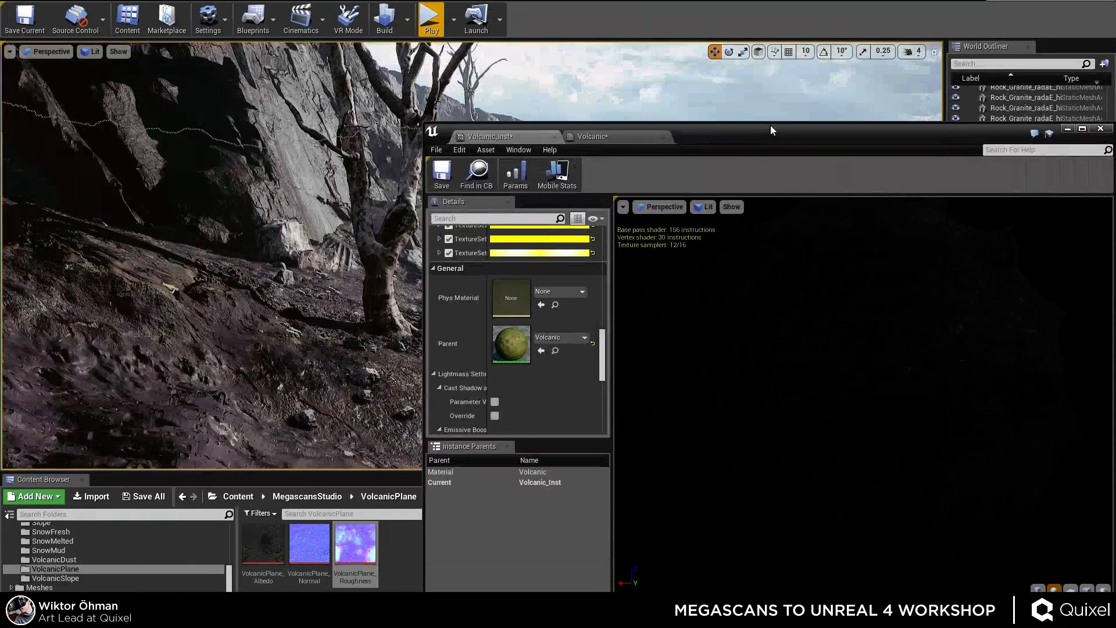
# Place the Volcanic_Inst window beside the level viewport and frame the crashed wreck and tree.
pyautogui.moveTo(616, 294); pyautogui.dragTo(847, 300)
pyautogui.moveTo(428, 291); pyautogui.dragTo(692, 294)
pyautogui.moveTo(345, 242)
pyautogui.mouseDown(button='right')
pyautogui.moveTo(511, 244)
pyautogui.moveTo(465, 233)
pyautogui.moveTo(344, 243)
pyautogui.mouseUp(button='right')
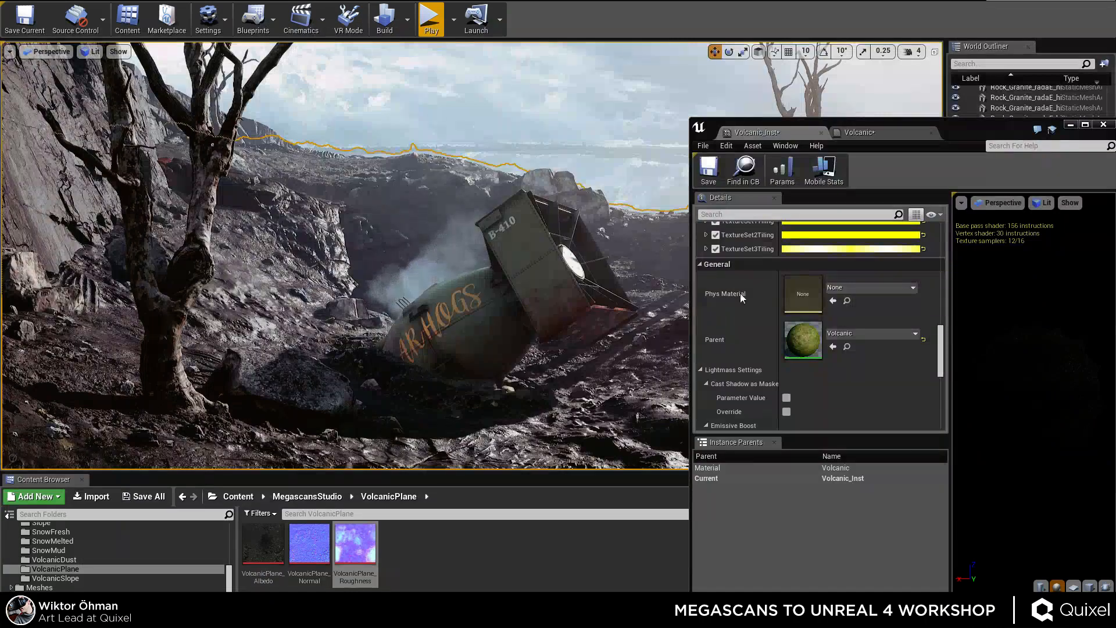
# Try a different SlopeAngle colour in Volcanic_Inst, cancel it, and look down at the terrain surface.
pyautogui.scroll(5, 821, 325)
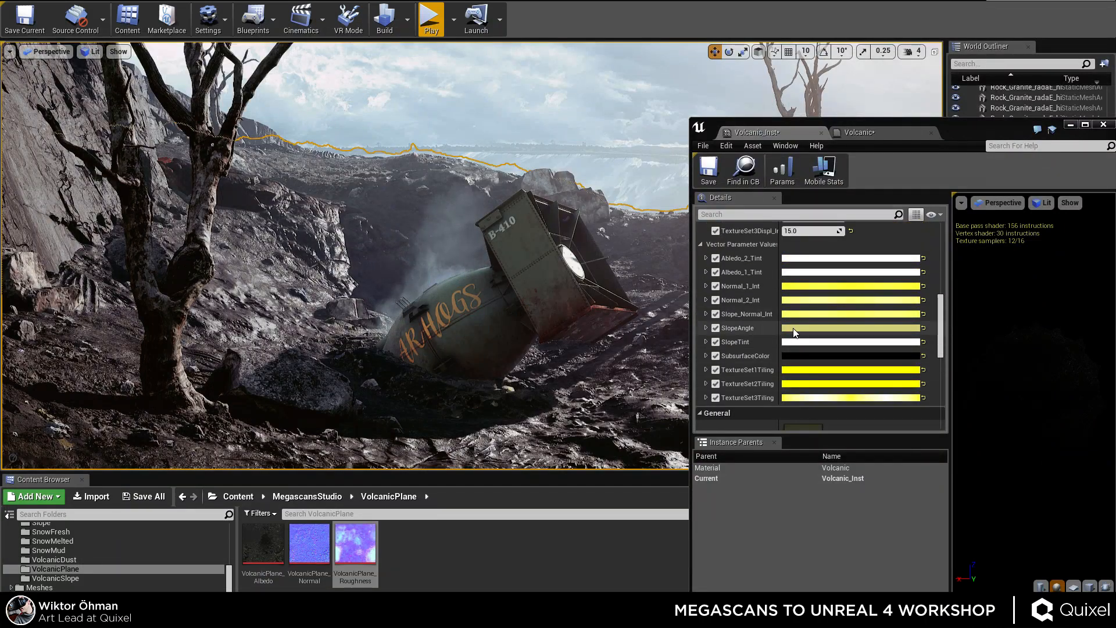
pyautogui.click(820, 327)
pyautogui.moveTo(884, 399); pyautogui.dragTo(865, 413)
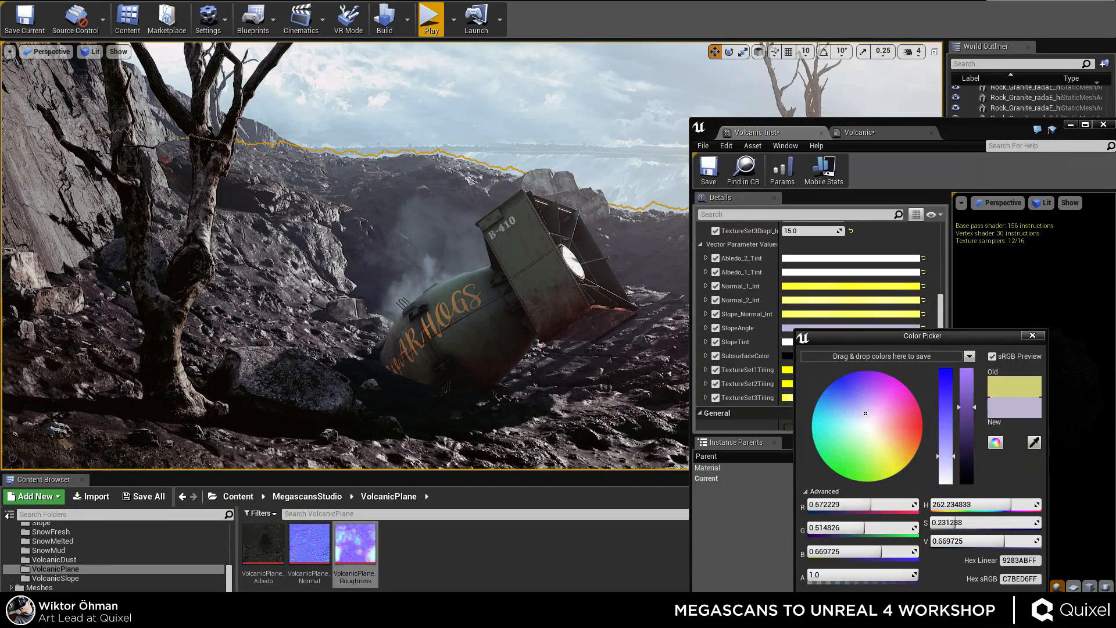
pyautogui.click(1032, 335)
pyautogui.moveTo(385, 324); pyautogui.dragTo(385, 418, button='right')
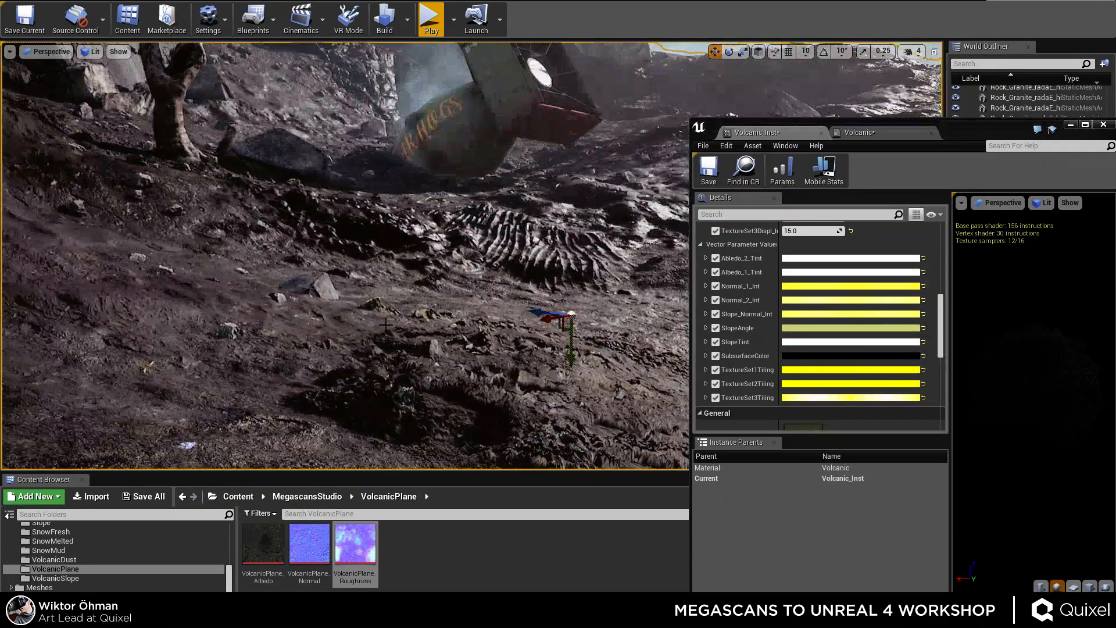
# Return to the enlarged Volcanic material graph and follow the SLOPE group's output towards the albedo nodes.
pyautogui.click(880, 132)
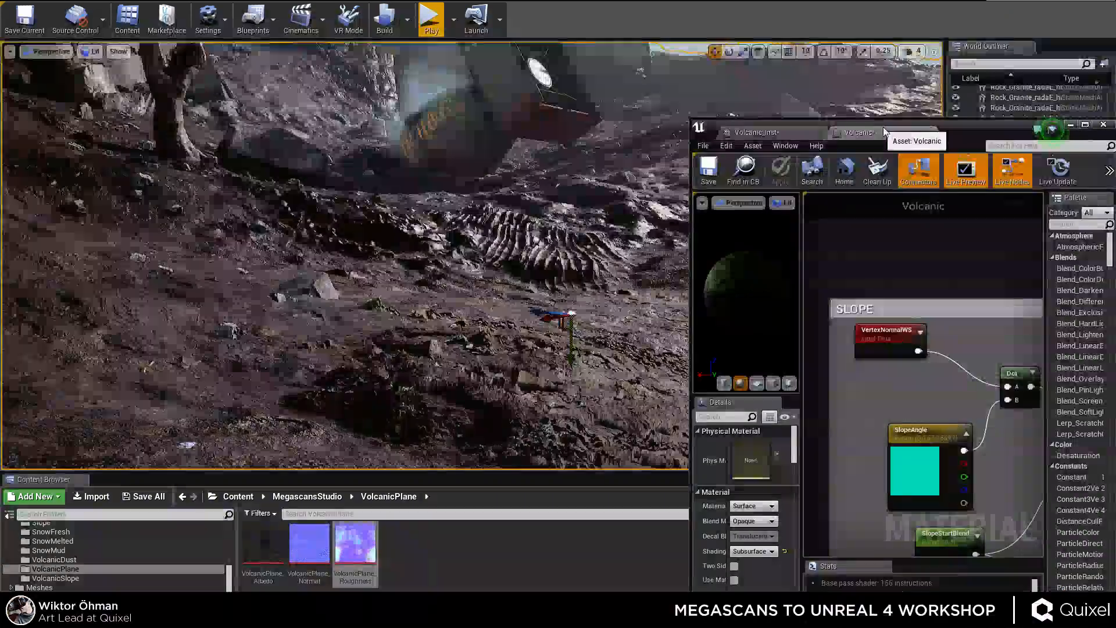
pyautogui.moveTo(967, 130); pyautogui.dragTo(287, 1)
pyautogui.moveTo(541, 202); pyautogui.dragTo(513, 304, button='right')
pyautogui.scroll(-4, 549, 337)
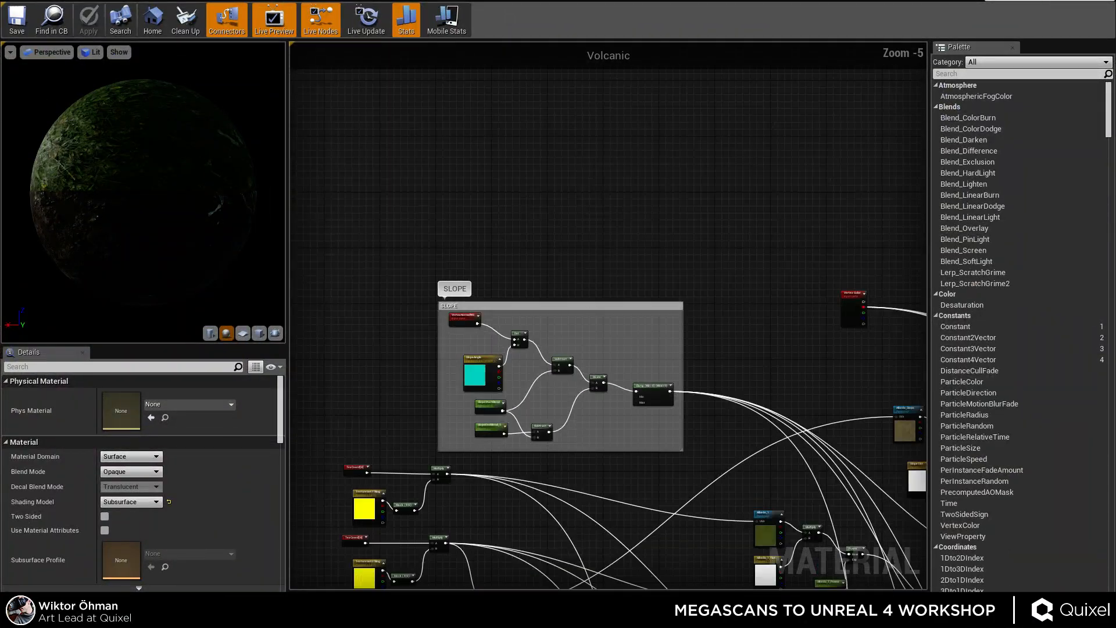
pyautogui.scroll(3, 576, 395)
pyautogui.moveTo(593, 333); pyautogui.dragTo(424, 228, button='right')
pyautogui.scroll(-1, 695, 438)
pyautogui.moveTo(706, 438); pyautogui.dragTo(431, 239, button='right')
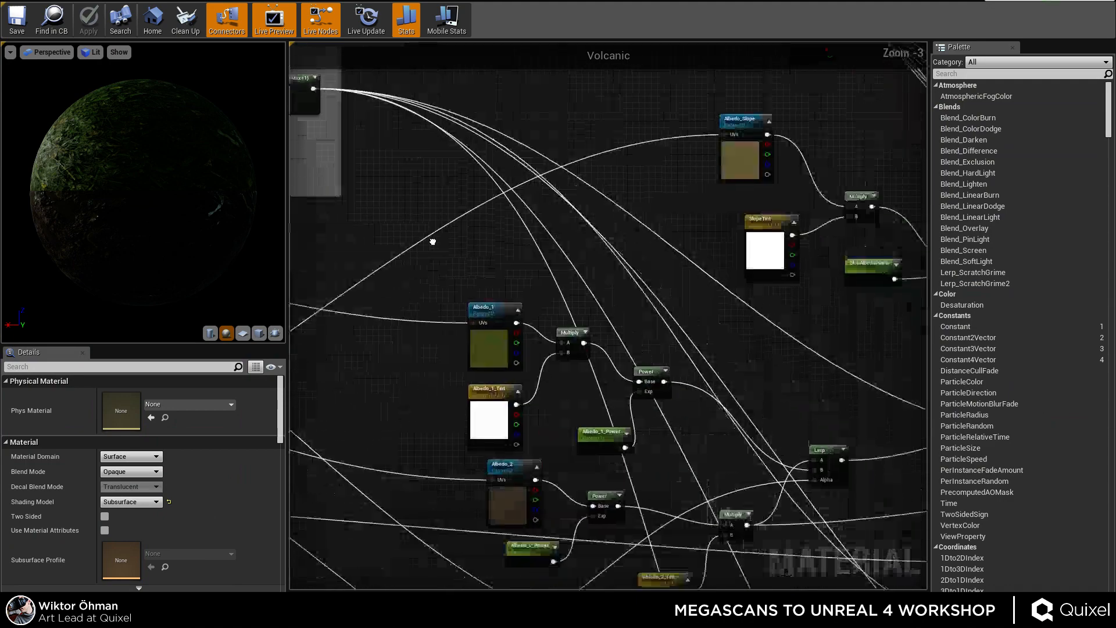
# Examine the Lerp node that blends the slope albedo, and the Albedo_Slope and SlopeTint nodes feeding it.
pyautogui.moveTo(723, 394); pyautogui.dragTo(478, 269, button='right')
pyautogui.moveTo(798, 305); pyautogui.dragTo(630, 276, button='right')
pyautogui.moveTo(571, 309); pyautogui.dragTo(703, 428)
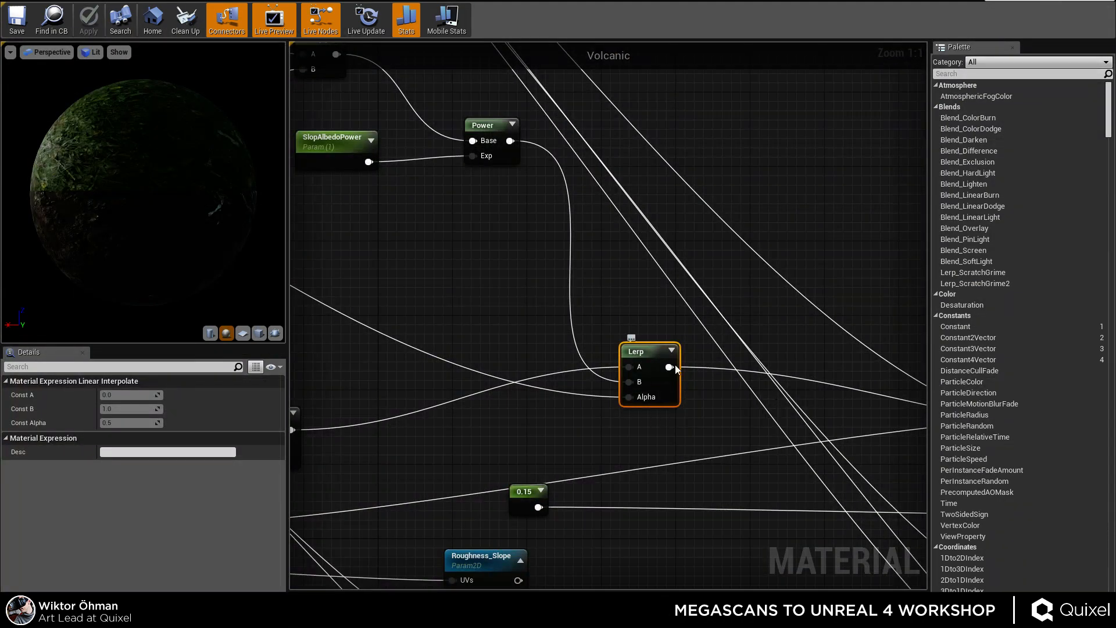
pyautogui.scroll(-2, 675, 366)
pyautogui.moveTo(436, 231); pyautogui.dragTo(755, 434, button='right')
pyautogui.moveTo(521, 372); pyautogui.dragTo(494, 258, button='right')
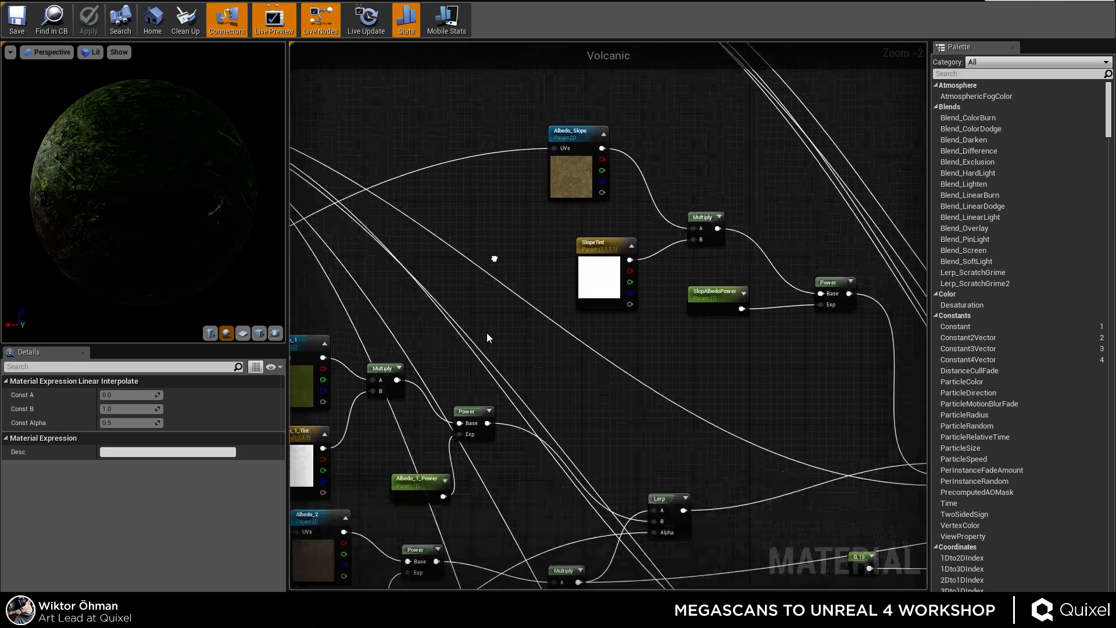
# Follow the roughness and displacement Lerp nodes through to the Volcanic output node's connected inputs.
pyautogui.scroll(-3, 527, 442)
pyautogui.moveTo(743, 560); pyautogui.dragTo(602, 378, button='right')
pyautogui.scroll(1, 614, 389)
pyautogui.moveTo(635, 425); pyautogui.dragTo(626, 252, button='right')
pyautogui.scroll(2, 648, 255)
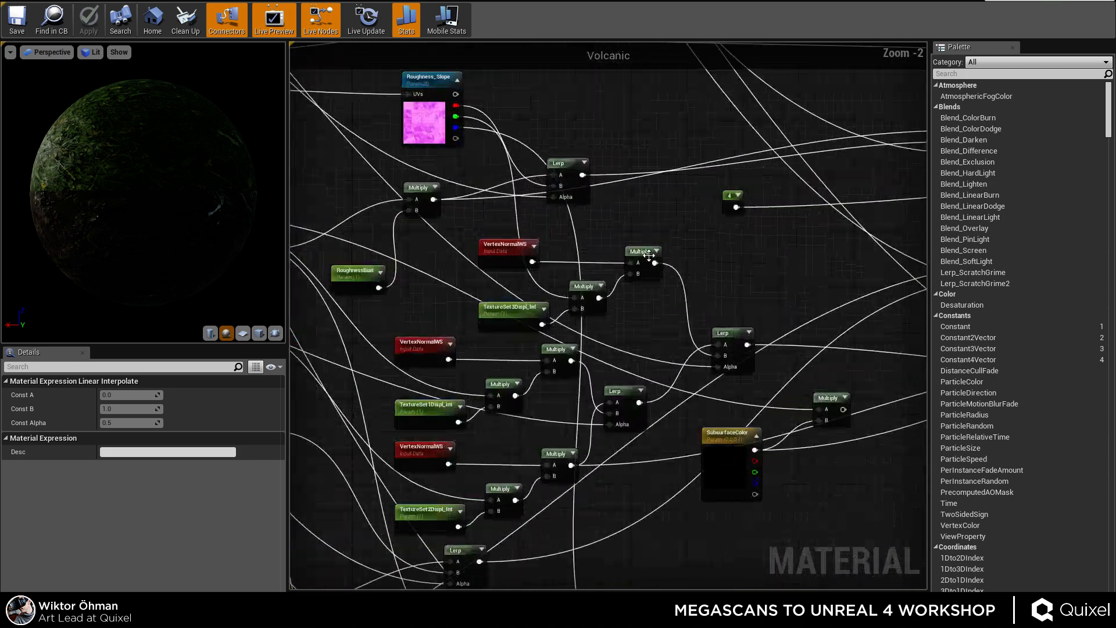
pyautogui.scroll(1, 649, 255)
pyautogui.moveTo(714, 354); pyautogui.dragTo(608, 587, button='right')
pyautogui.moveTo(714, 295); pyautogui.dragTo(291, 290, button='right')
pyautogui.scroll(-1, 640, 368)
pyautogui.scroll(-1, 640, 368)
pyautogui.moveTo(639, 369); pyautogui.dragTo(291, 393, button='right')
pyautogui.scroll(3, 595, 452)
pyautogui.moveTo(538, 402); pyautogui.dragTo(591, 386, button='right')
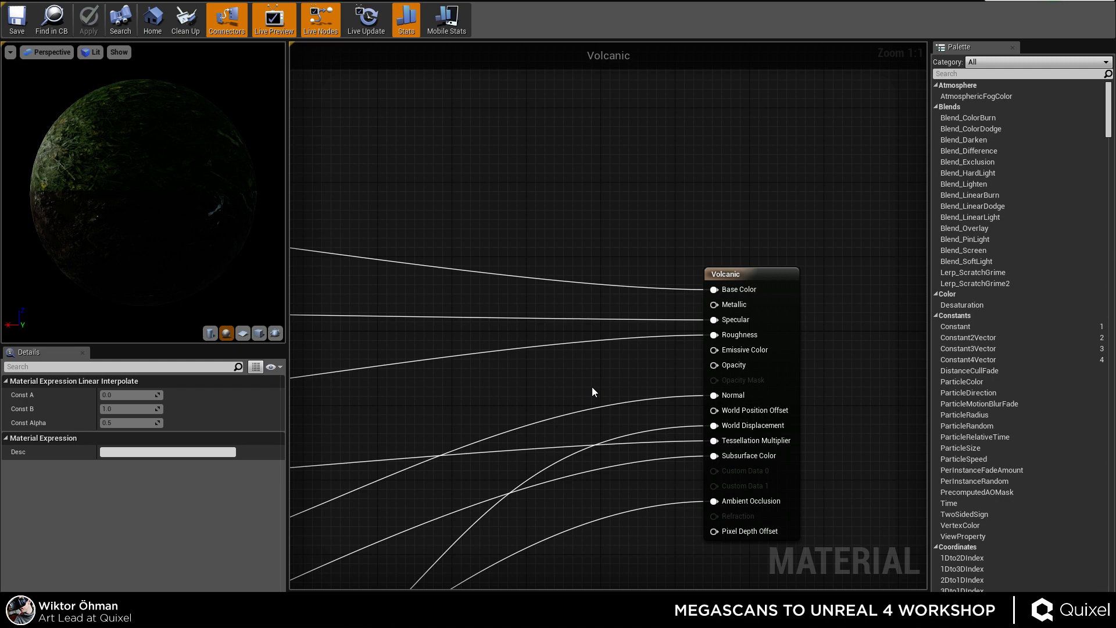
# Locate the Vertex Color node above the albedo nodes and select it to examine its red channel output.
pyautogui.scroll(-4, 592, 386)
pyautogui.moveTo(592, 386); pyautogui.dragTo(615, 299, button='right')
pyautogui.scroll(3, 599, 174)
pyautogui.scroll(1, 481, 284)
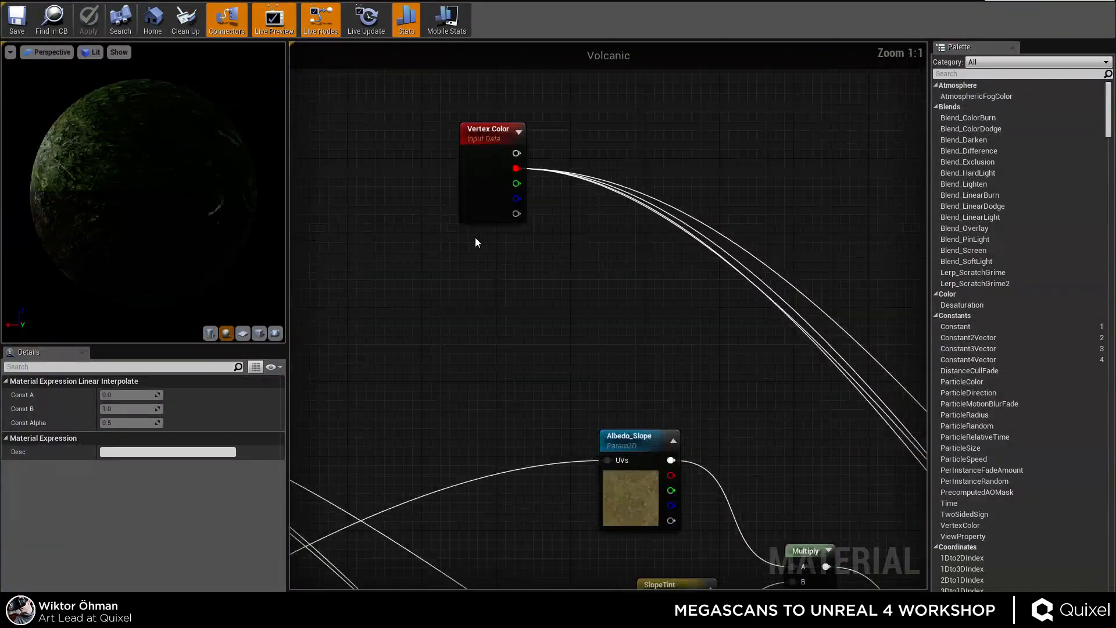
pyautogui.moveTo(465, 223); pyautogui.dragTo(509, 438, button='right')
pyautogui.moveTo(471, 324); pyautogui.dragTo(661, 568)
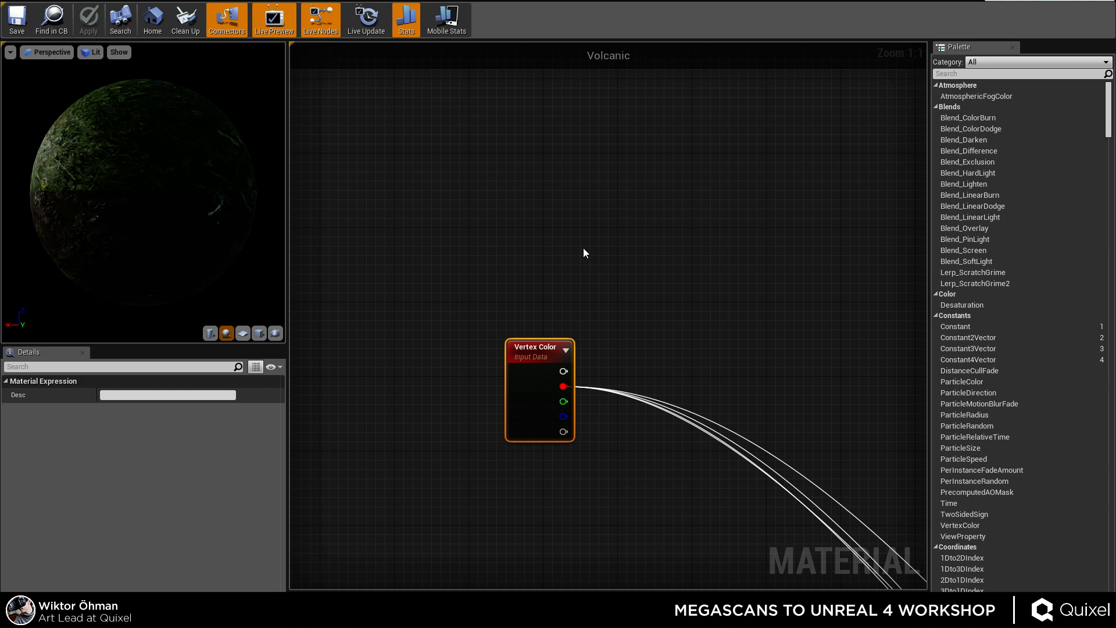
# Return to the level and look around the terrain near the dead tree and the crashed wreck.
pyautogui.moveTo(726, 1); pyautogui.dragTo(1115, 1)
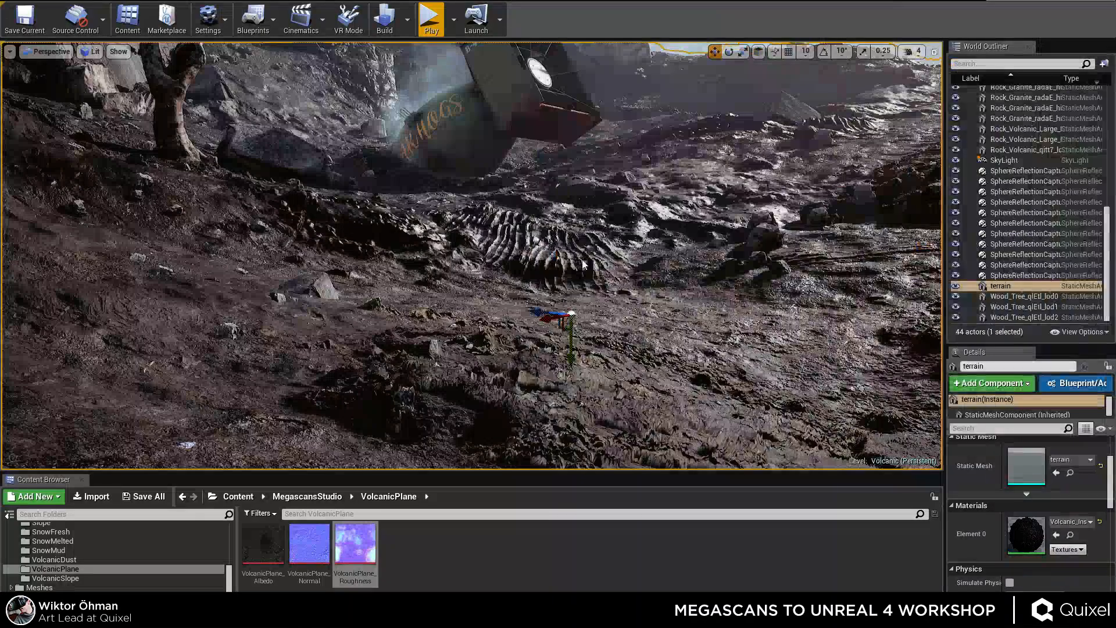
pyautogui.moveTo(568, 279); pyautogui.dragTo(458, 275, button='right')
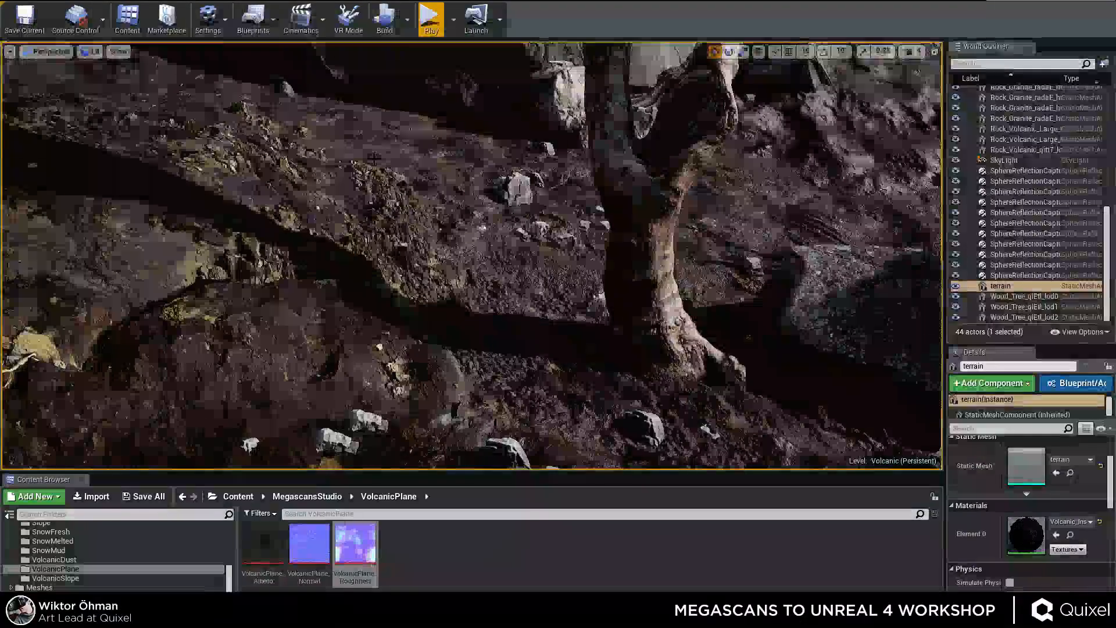
pyautogui.moveTo(374, 159); pyautogui.dragTo(494, 152, button='right')
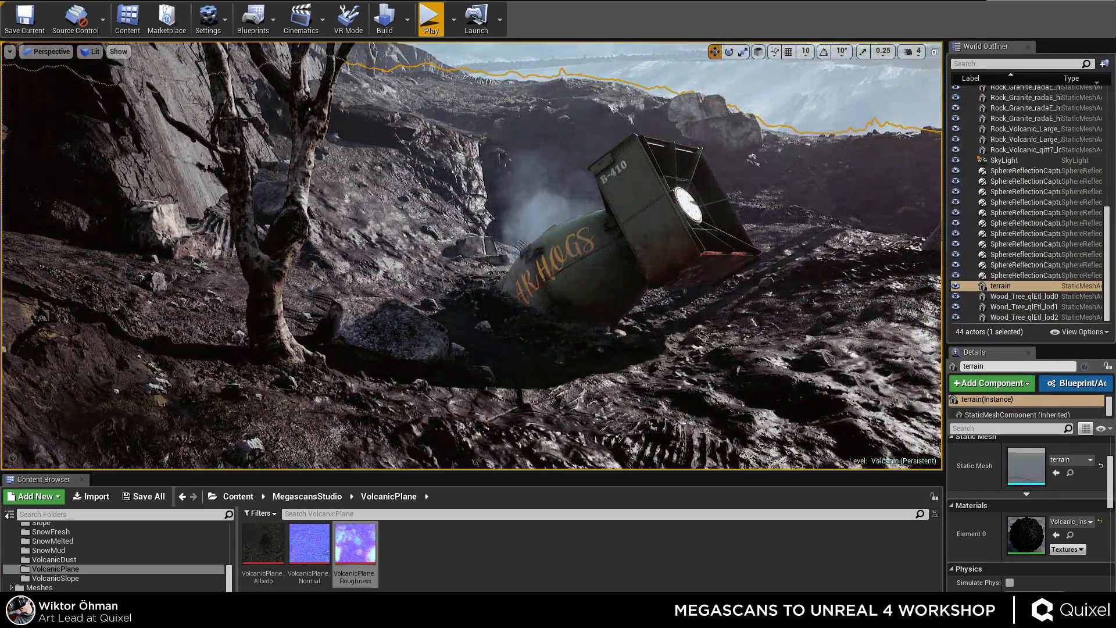
# Place the material editor window beside the level view, make it taller, and switch to the Volcanic_Inst material instance.
pyautogui.moveTo(1115, 87); pyautogui.dragTo(964, 0)
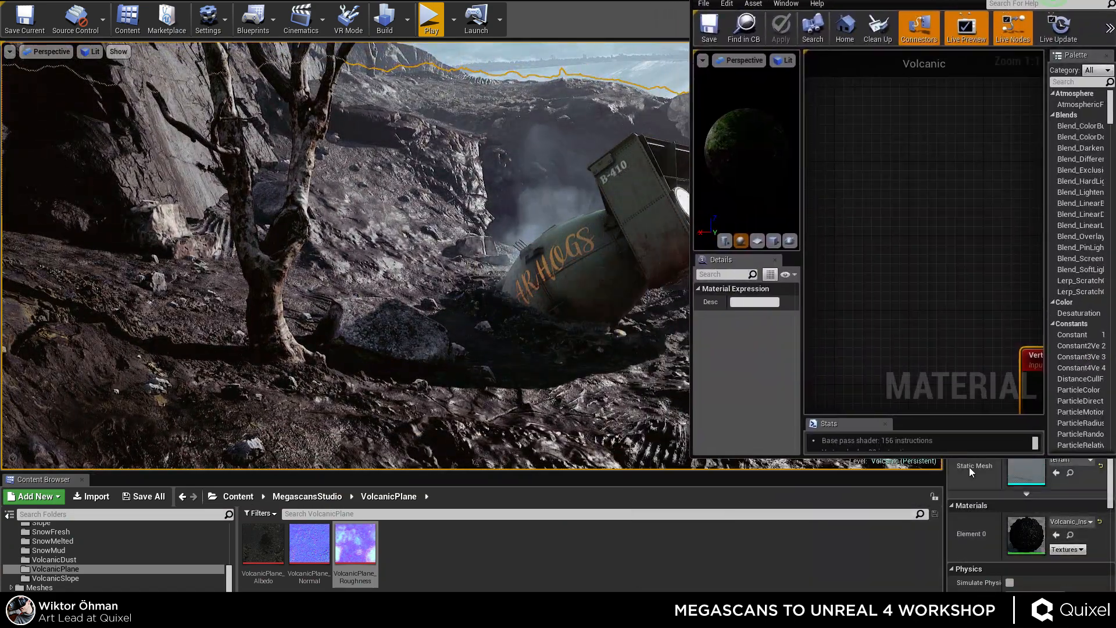
pyautogui.moveTo(974, 454); pyautogui.dragTo(974, 592)
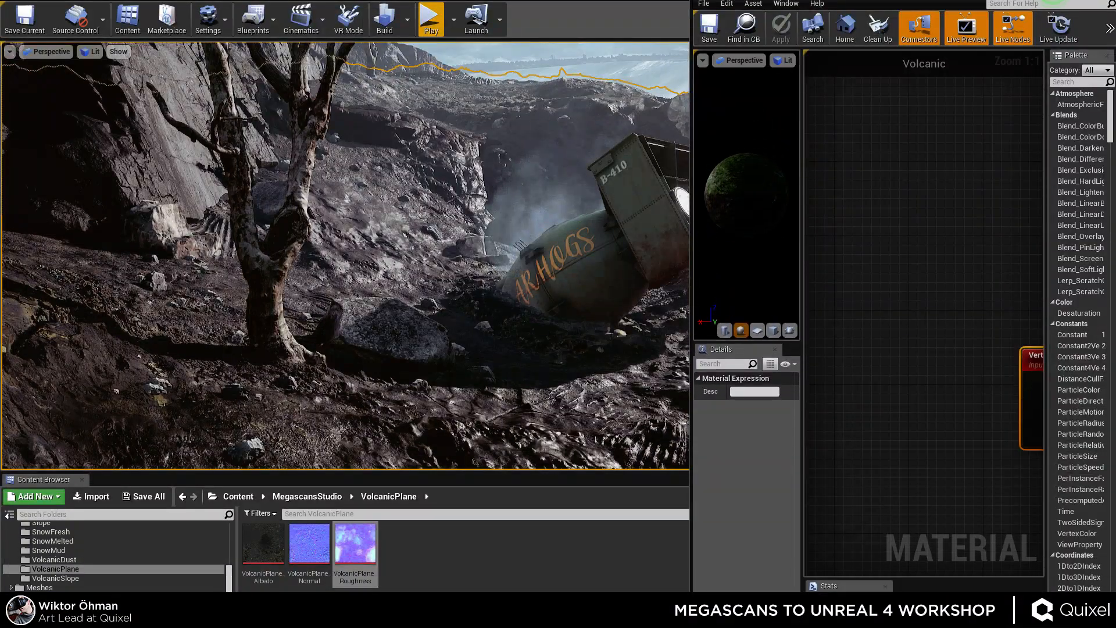
pyautogui.click(788, 1)
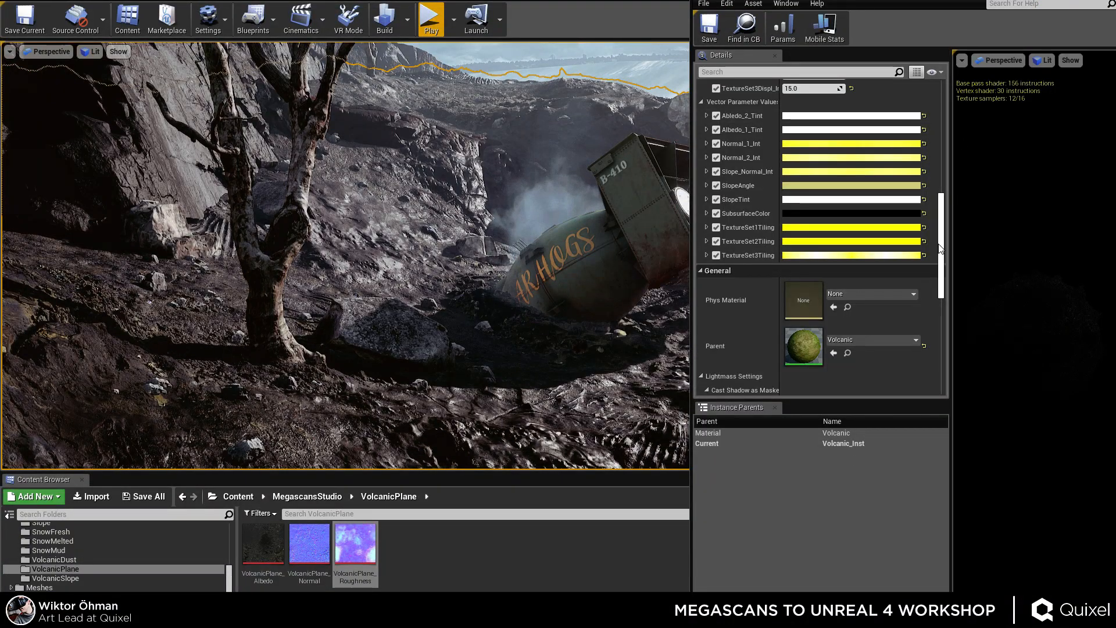
# Review Volcanic_Inst's albedo, normal and roughness texture parameters and the scalar parameters that follow them.
pyautogui.moveTo(943, 235); pyautogui.dragTo(934, 115)
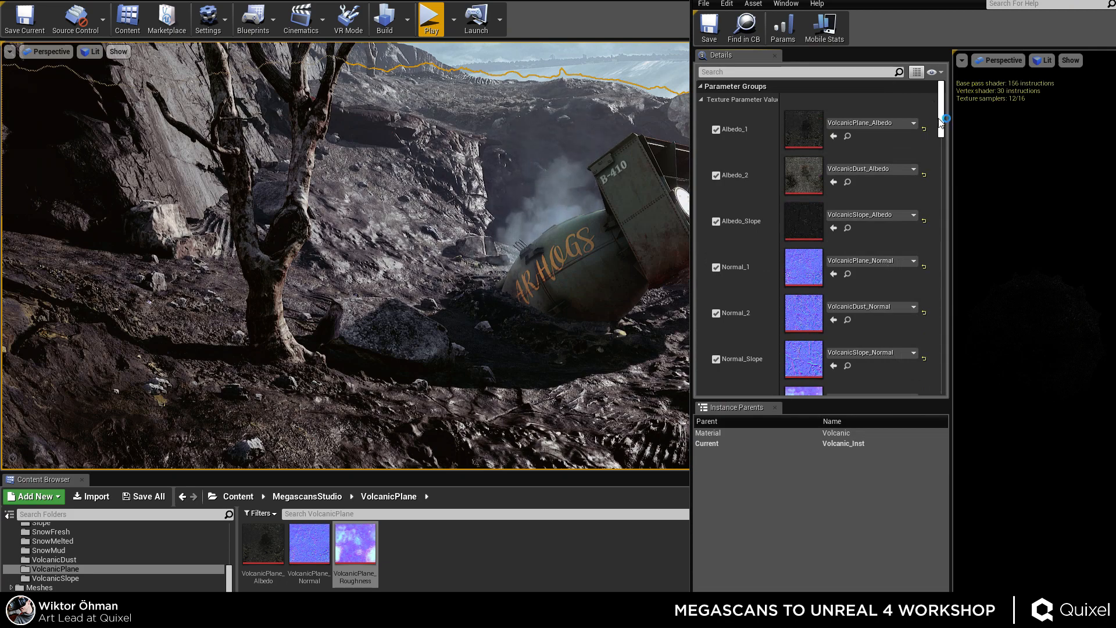
pyautogui.moveTo(938, 118); pyautogui.dragTo(940, 140)
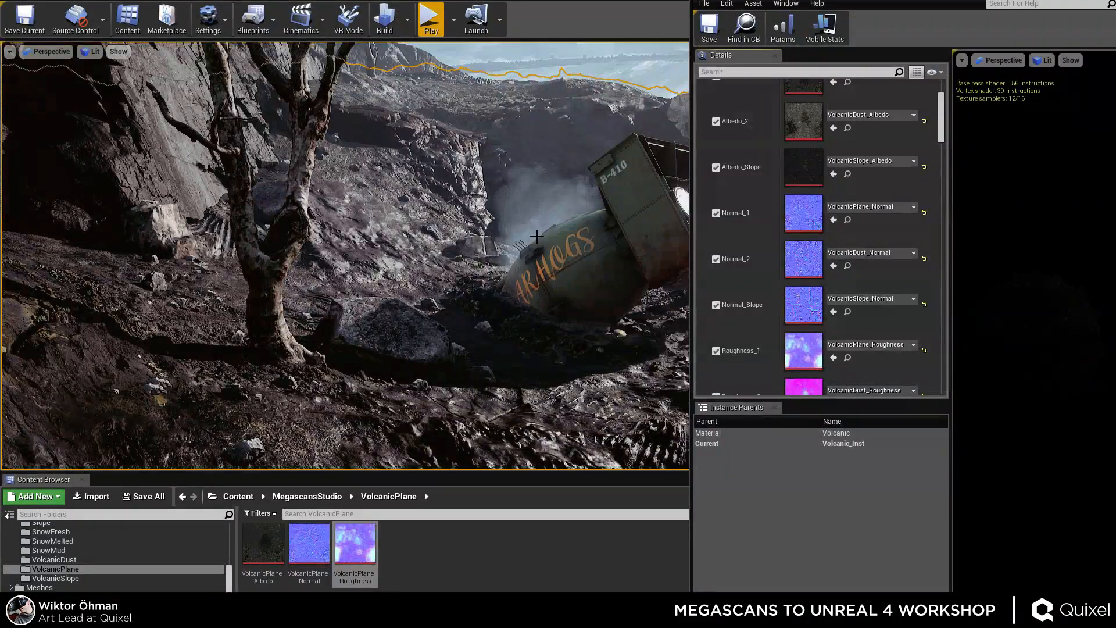
pyautogui.moveTo(943, 110); pyautogui.dragTo(950, 83)
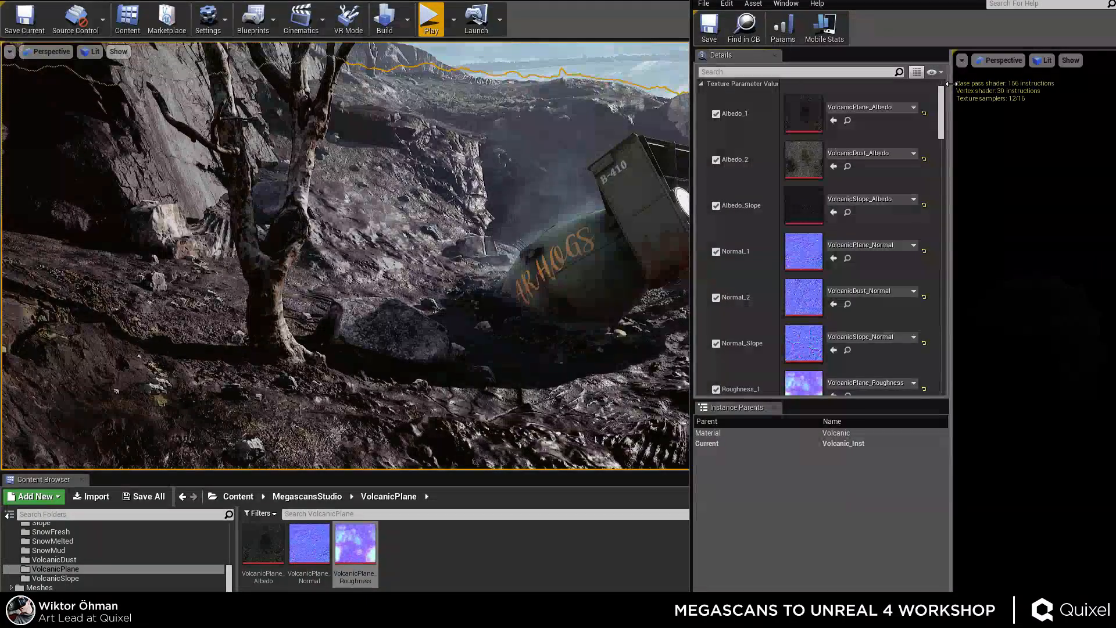
pyautogui.moveTo(942, 109); pyautogui.dragTo(957, 132)
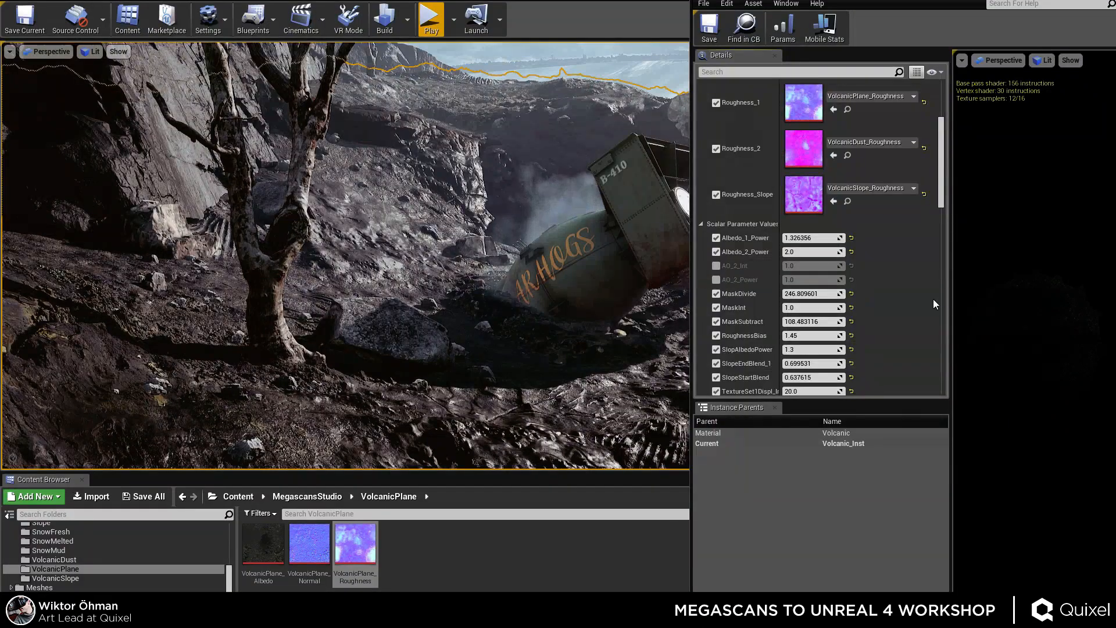
pyautogui.moveTo(946, 162); pyautogui.dragTo(954, 141)
# Switch to the Volcanic parent material and survey its node network between the Vertex Color node and the output node.
pyautogui.click(886, 1)
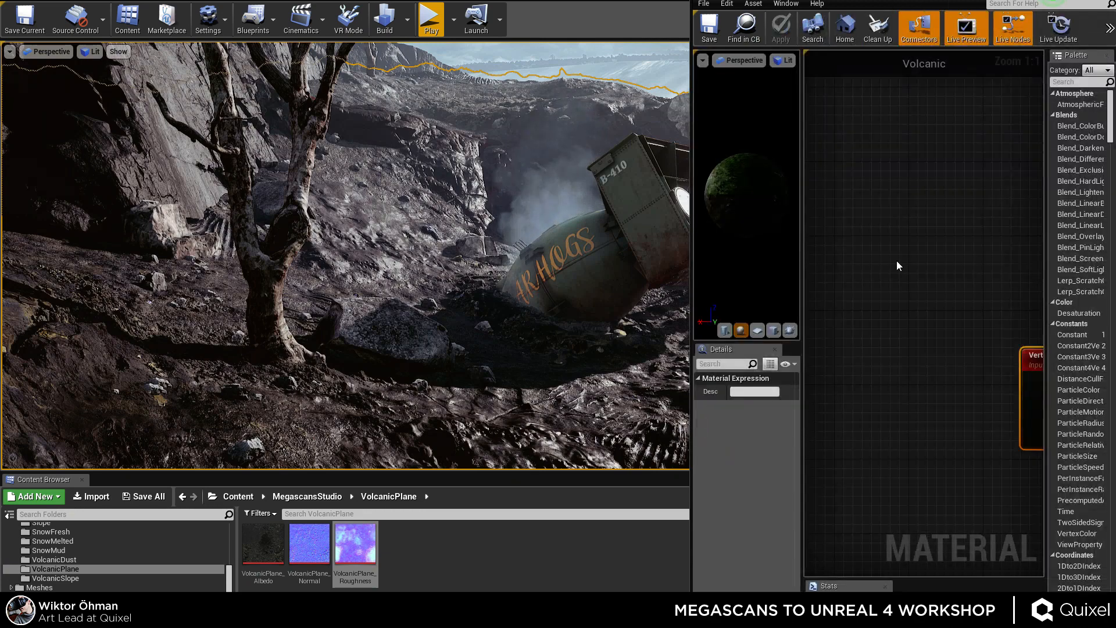
pyautogui.moveTo(924, 298); pyautogui.dragTo(872, 256, button='right')
pyautogui.scroll(-8, 896, 285)
pyautogui.scroll(-2, 916, 322)
pyautogui.moveTo(917, 322); pyautogui.dragTo(844, 166, button='right')
pyautogui.moveTo(951, 211); pyautogui.dragTo(884, 192, button='right')
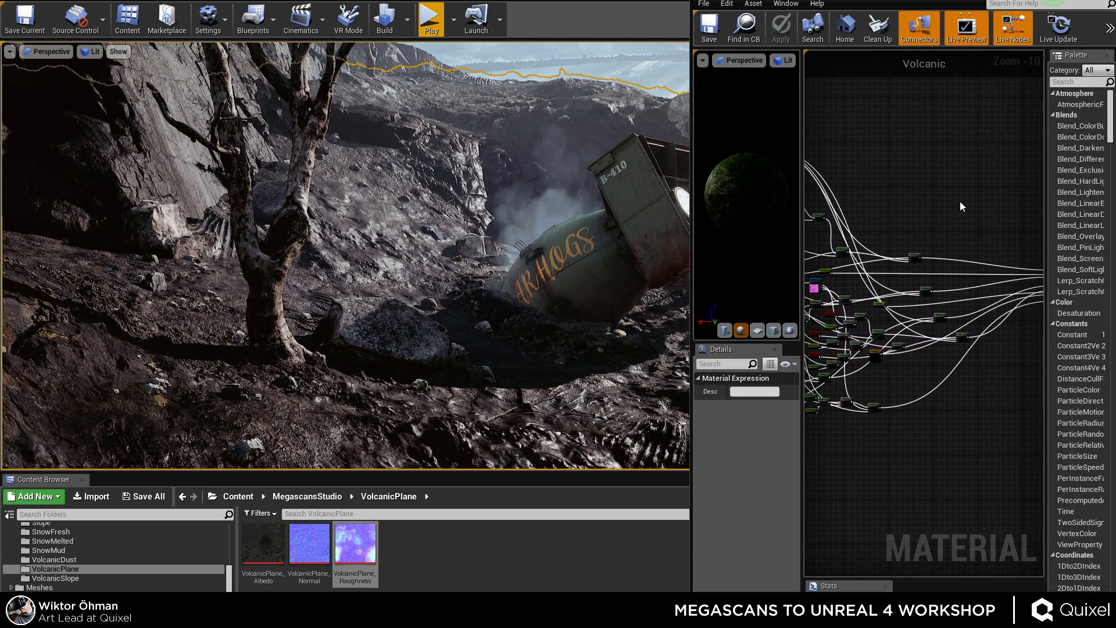
pyautogui.moveTo(960, 201); pyautogui.dragTo(887, 204, button='right')
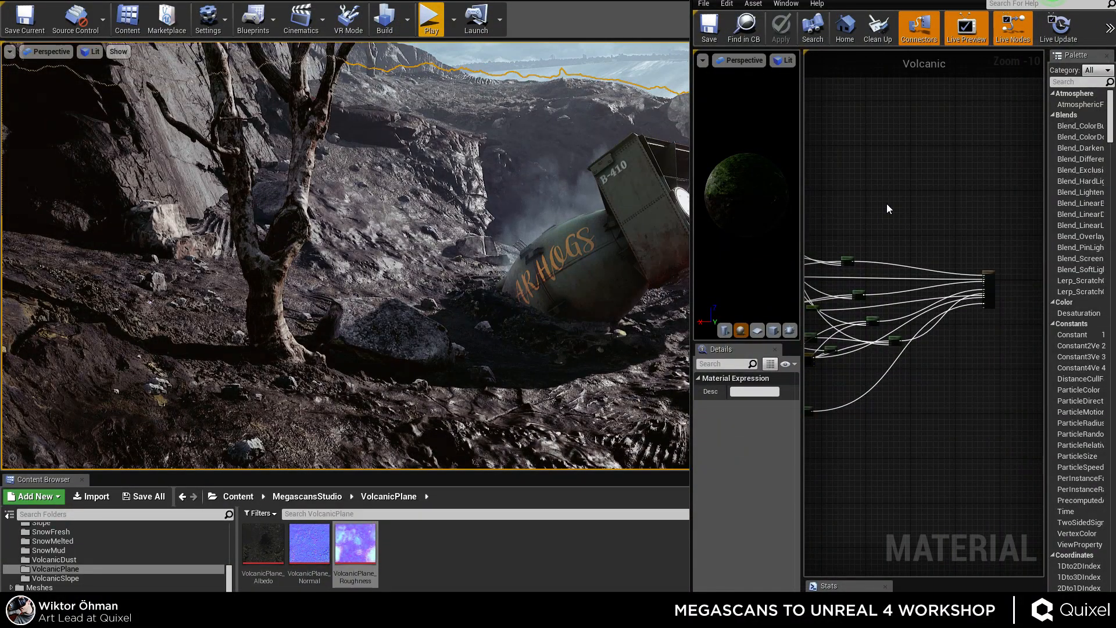
pyautogui.moveTo(879, 203); pyautogui.dragTo(947, 192, button='right')
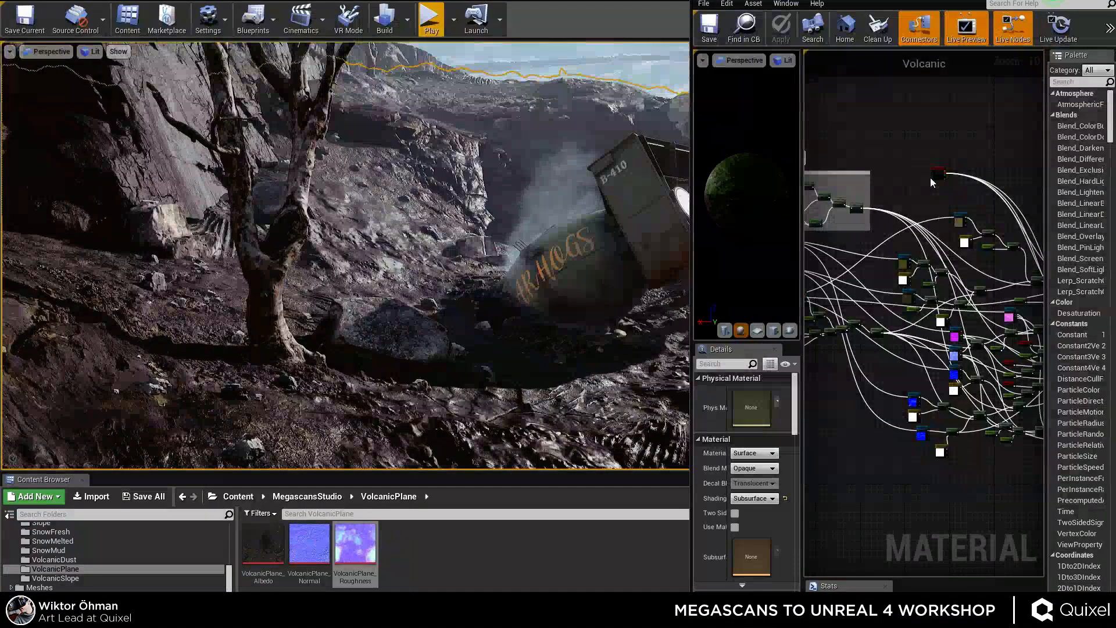
pyautogui.moveTo(930, 177); pyautogui.dragTo(861, 143, button='right')
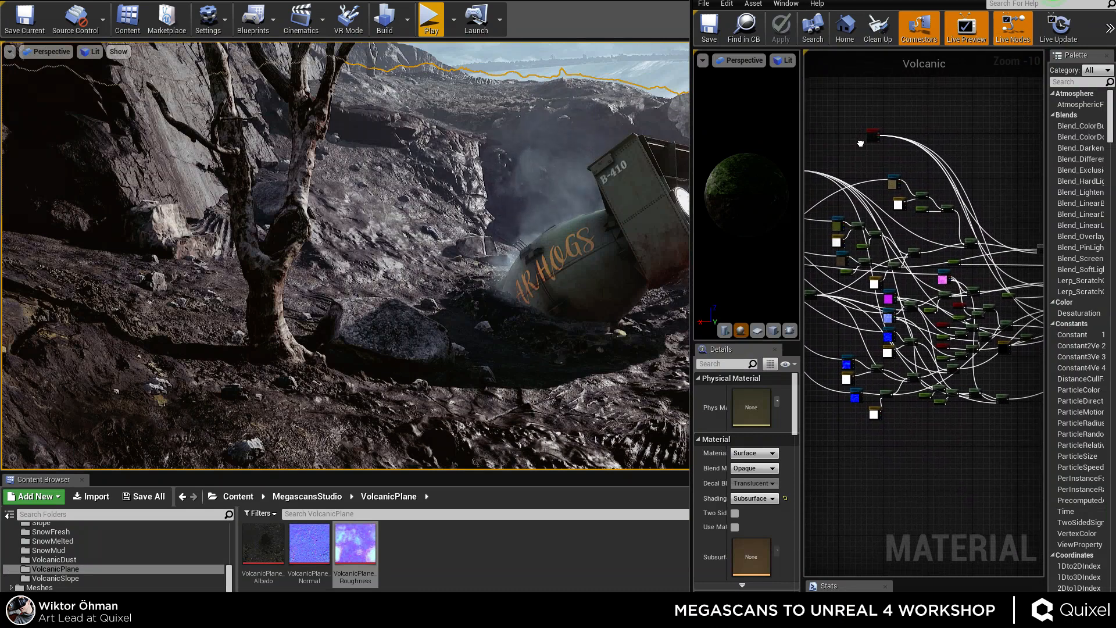
# Line up the four final Lerp nodes in a vertical column ahead of the Volcanic output node.
pyautogui.moveTo(932, 350); pyautogui.dragTo(806, 369, button='right')
pyautogui.scroll(4, 899, 260)
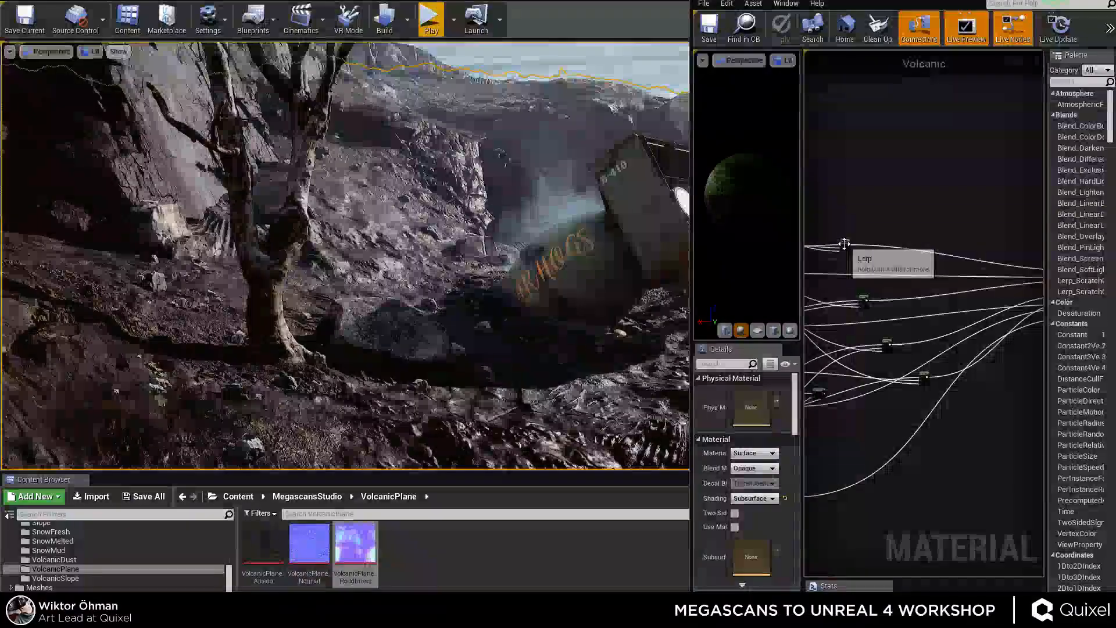
pyautogui.moveTo(846, 244); pyautogui.dragTo(931, 246)
pyautogui.moveTo(869, 293); pyautogui.dragTo(935, 270)
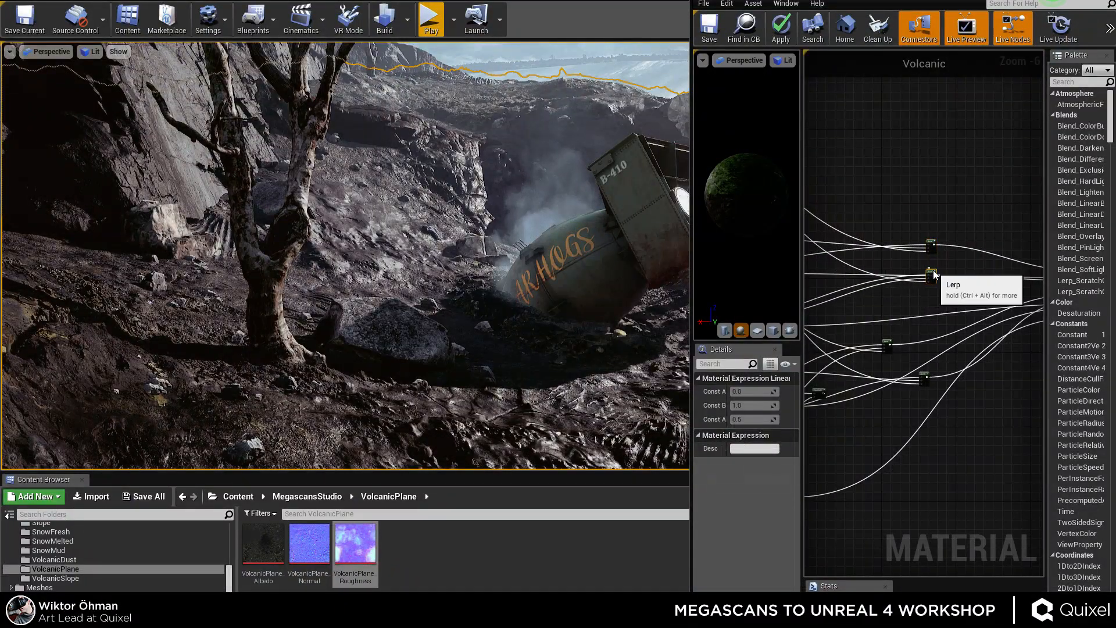
pyautogui.moveTo(889, 348); pyautogui.dragTo(934, 310)
pyautogui.click(924, 372)
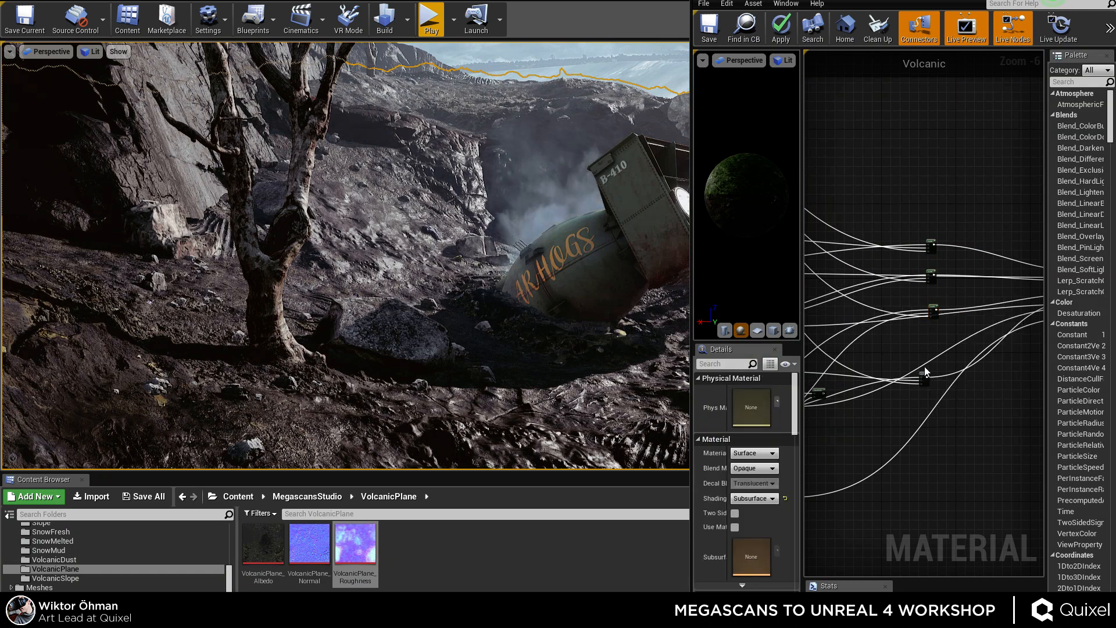
pyautogui.moveTo(923, 375); pyautogui.dragTo(934, 341)
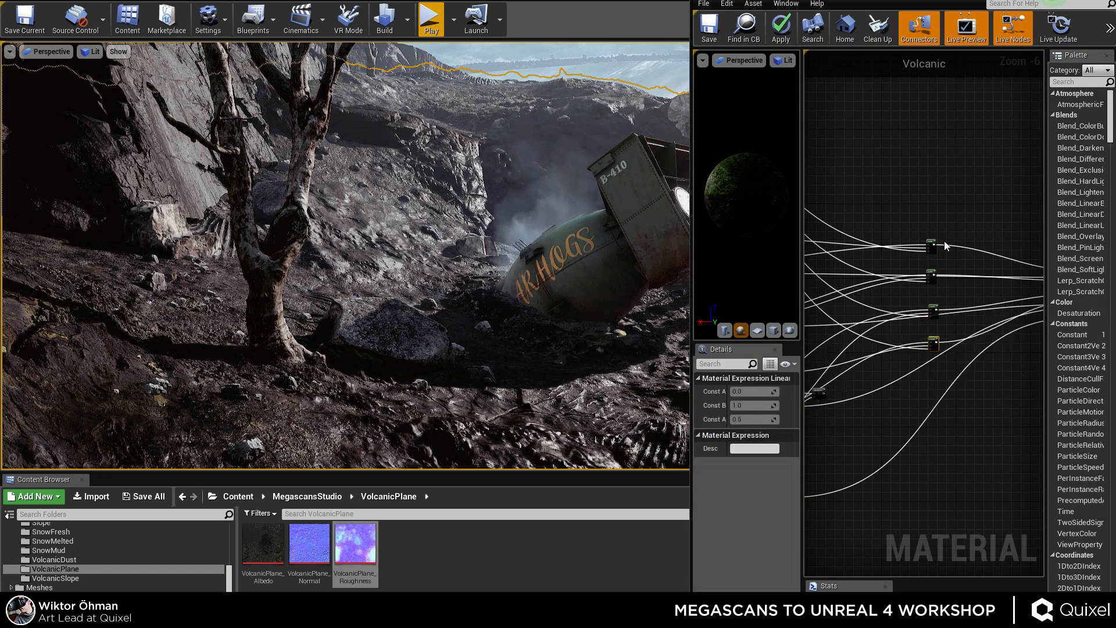
pyautogui.click(945, 242)
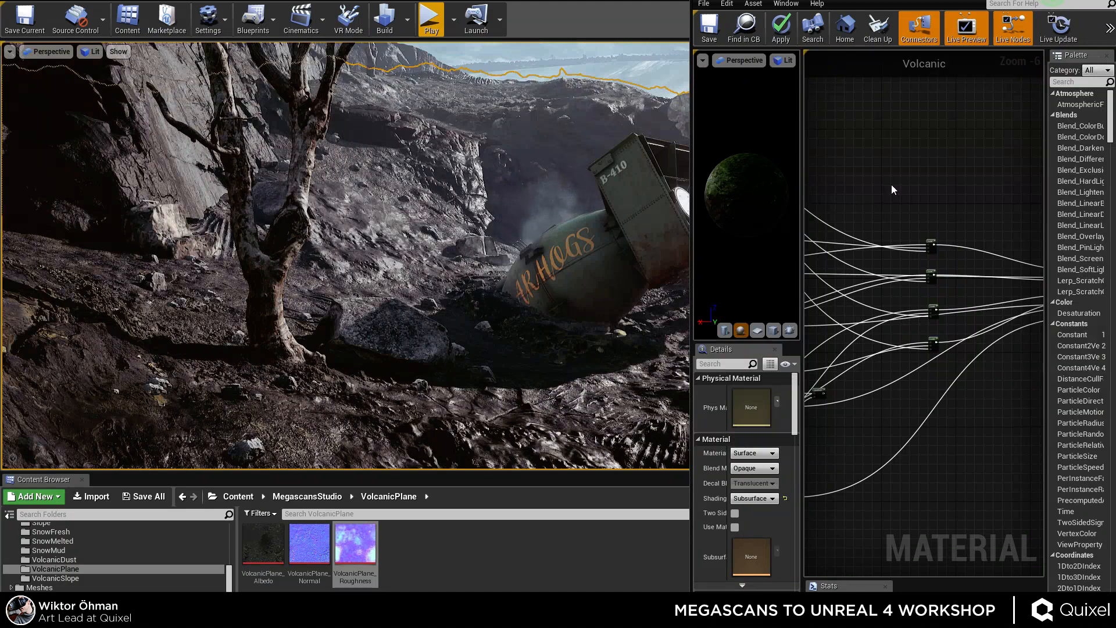
# Examine the displacement branch with its VertexNormalWS, Multiply and Lerp nodes in the Volcanic graph.
pyautogui.scroll(-3, 856, 221)
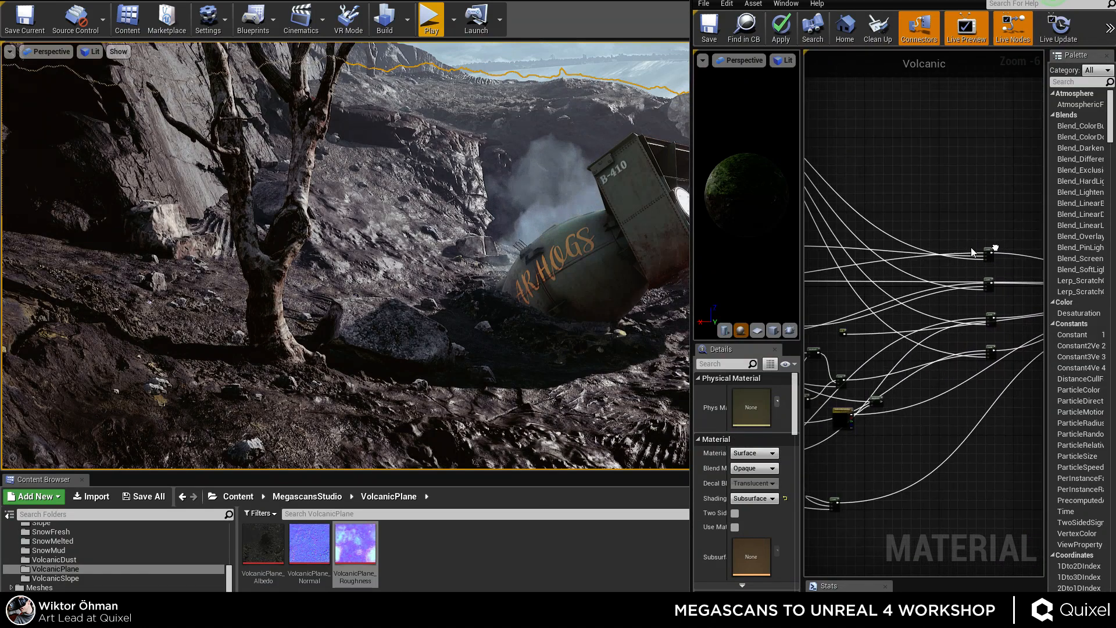
pyautogui.moveTo(856, 221); pyautogui.dragTo(868, 169, button='right')
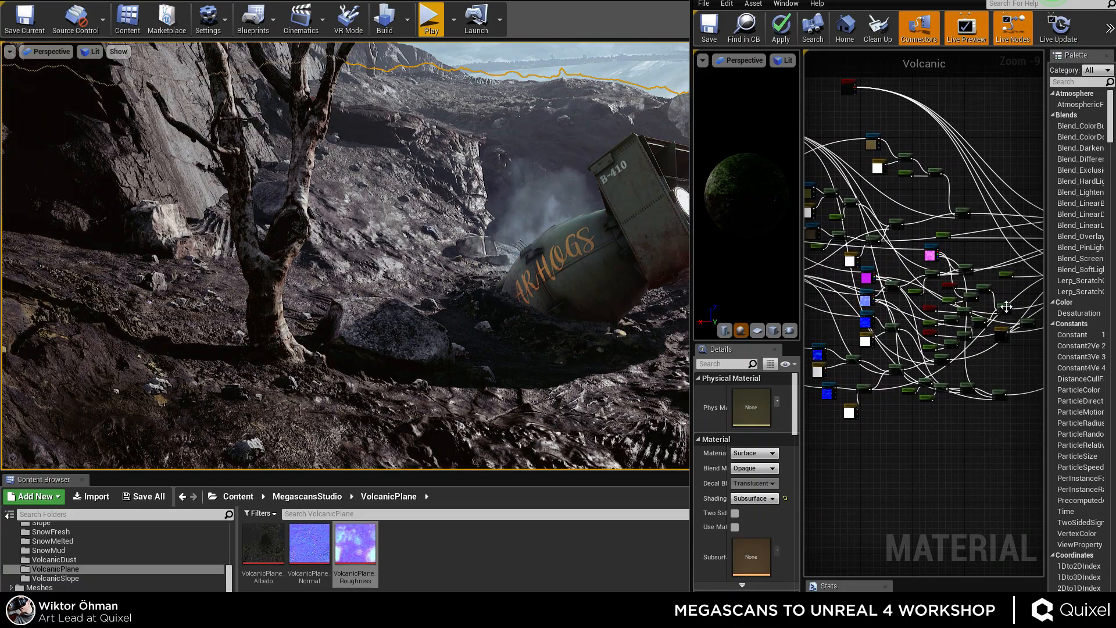
pyautogui.scroll(7, 961, 293)
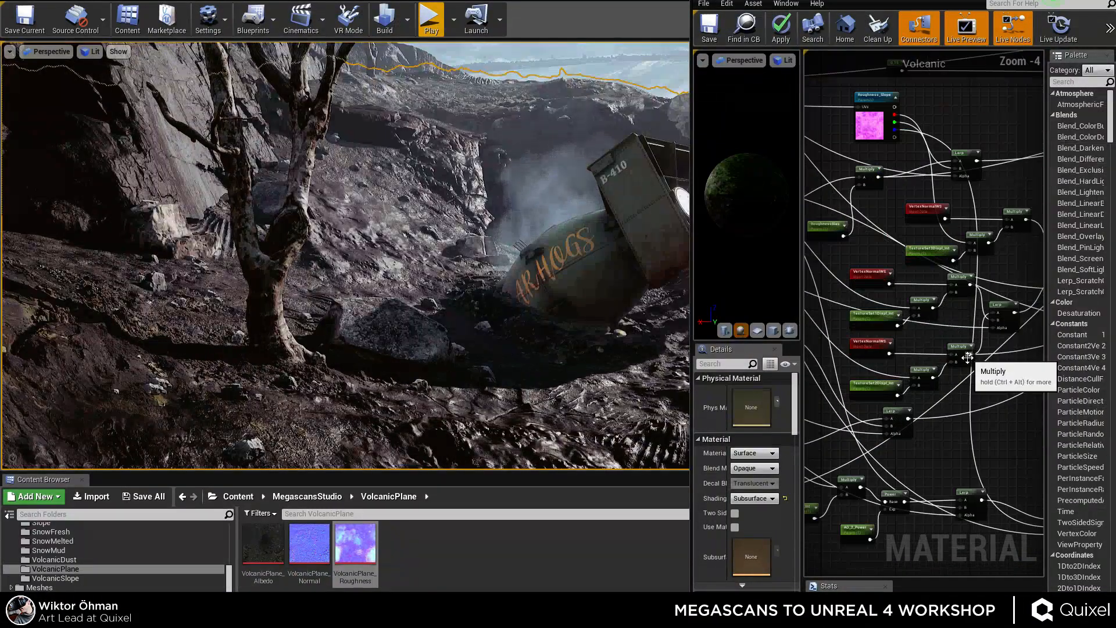
pyautogui.moveTo(918, 411); pyautogui.dragTo(971, 273, button='right')
pyautogui.scroll(-6, 971, 273)
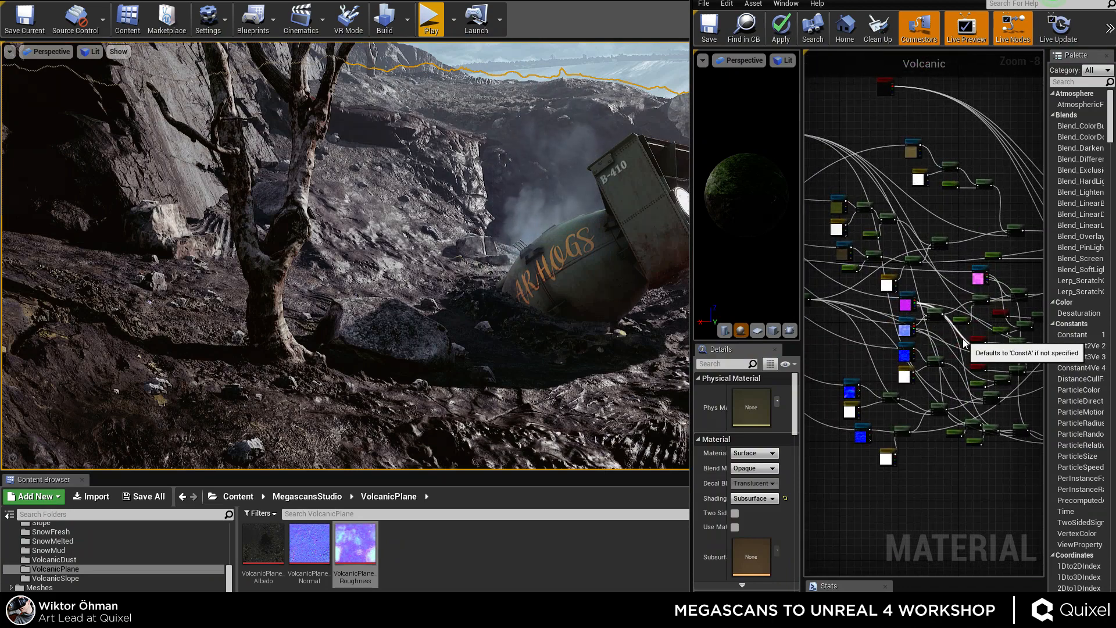
# Inspect the Normal_1_Int parameter and follow the normal-map Multiply and Lerp nodes on to the AO_2_Int and AO_2_Power nodes.
pyautogui.scroll(2, 874, 404)
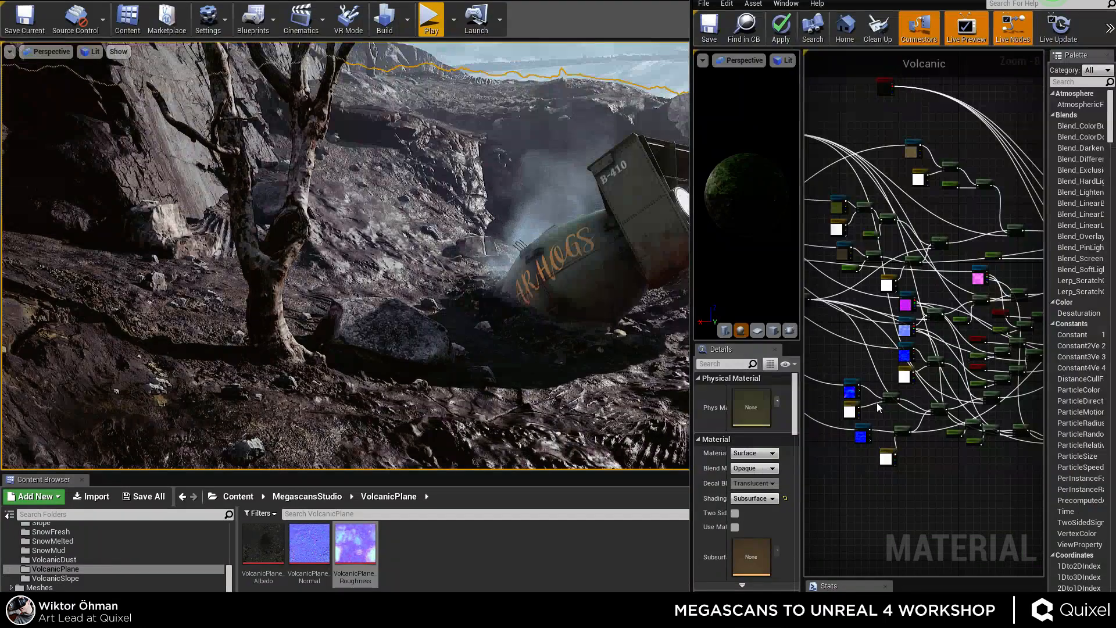
pyautogui.scroll(4, 902, 407)
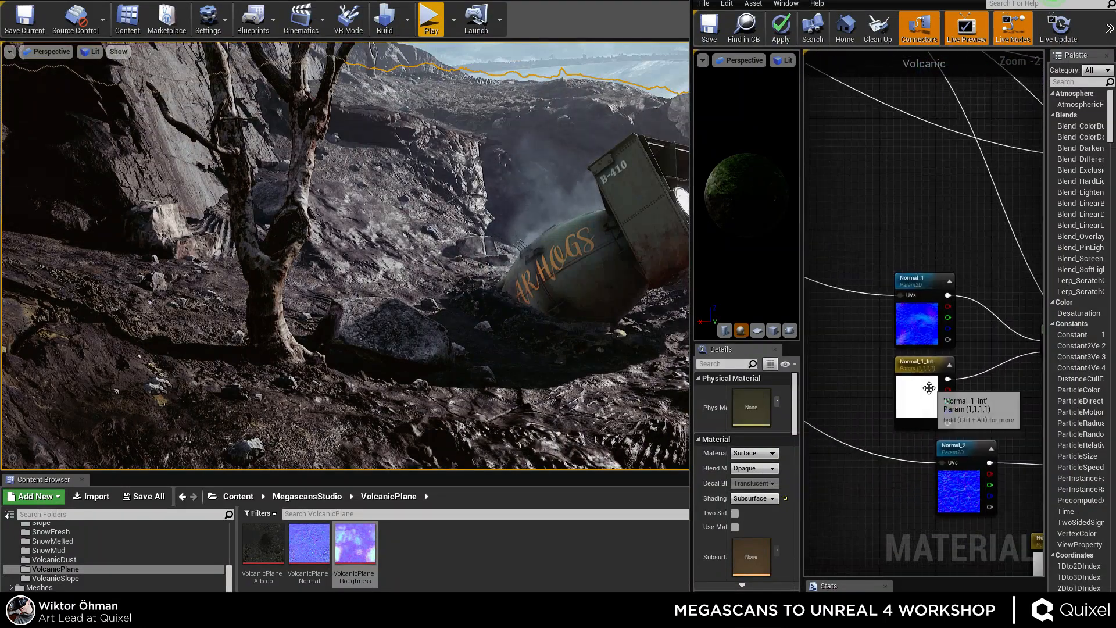
pyautogui.click(914, 409)
pyautogui.moveTo(914, 409); pyautogui.dragTo(856, 416, button='right')
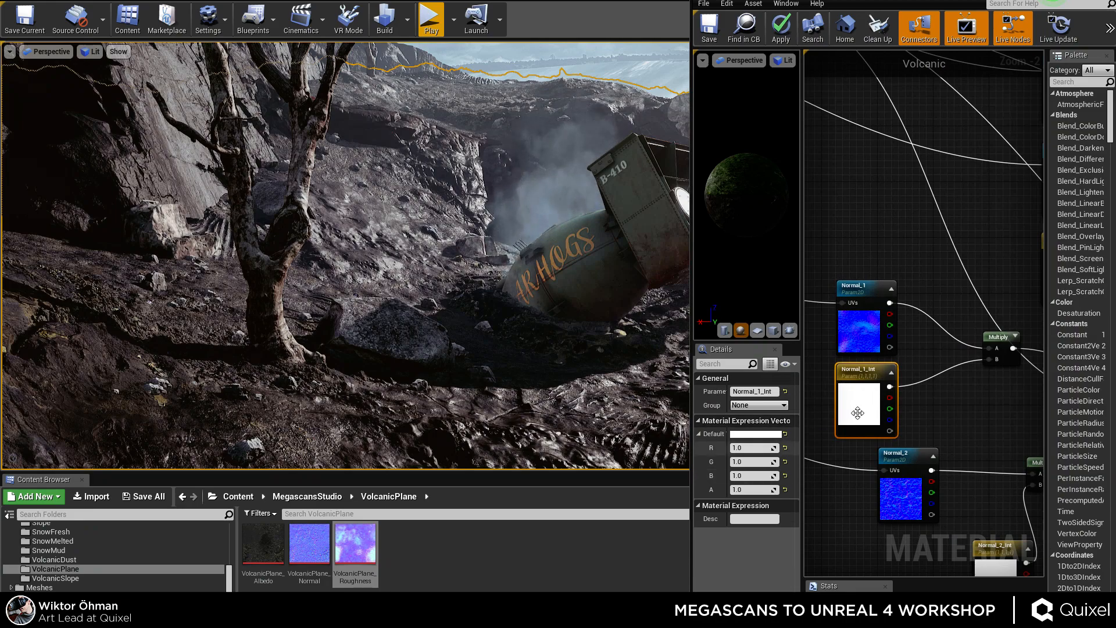
pyautogui.click(936, 361)
pyautogui.moveTo(936, 361); pyautogui.dragTo(808, 411, button='right')
pyautogui.moveTo(949, 379); pyautogui.dragTo(999, 309, button='right')
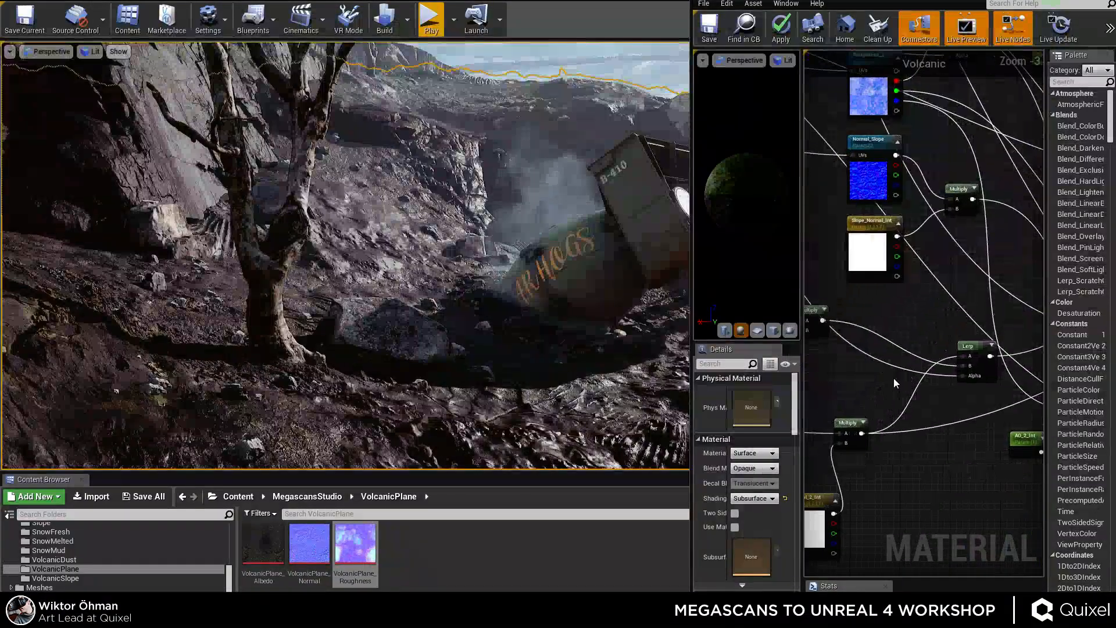
pyautogui.moveTo(893, 378); pyautogui.dragTo(1023, 319, button='right')
pyautogui.moveTo(942, 381); pyautogui.dragTo(808, 375, button='right')
pyautogui.moveTo(1038, 319); pyautogui.dragTo(934, 350, button='right')
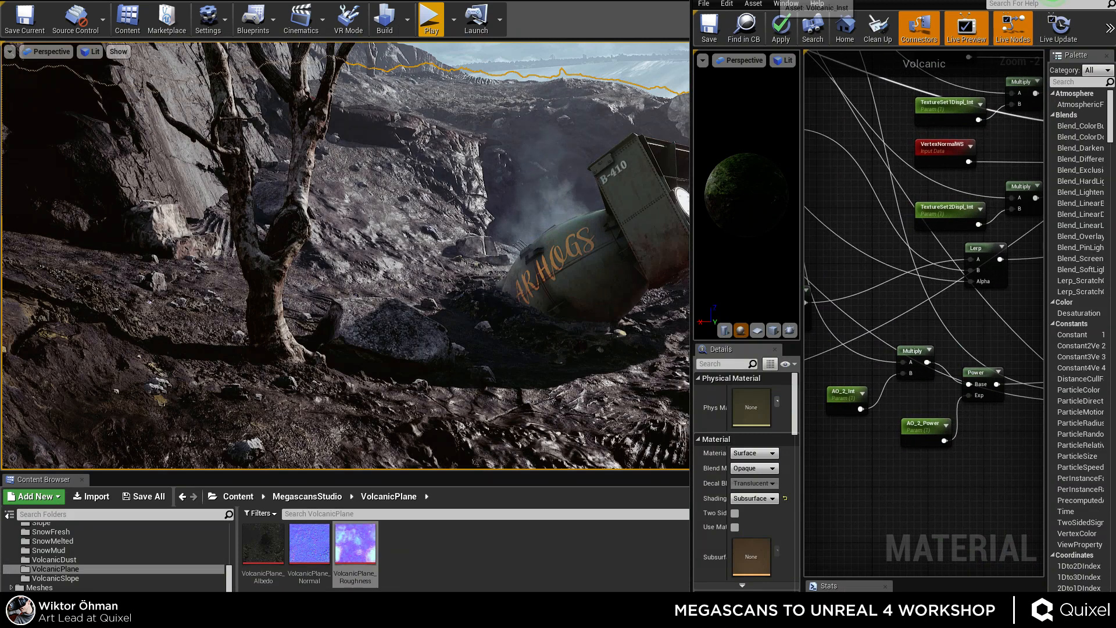
# Compare the normal and roughness texture parameters in Volcanic_Inst with the node network of the Volcanic parent material.
pyautogui.click(814, 3)
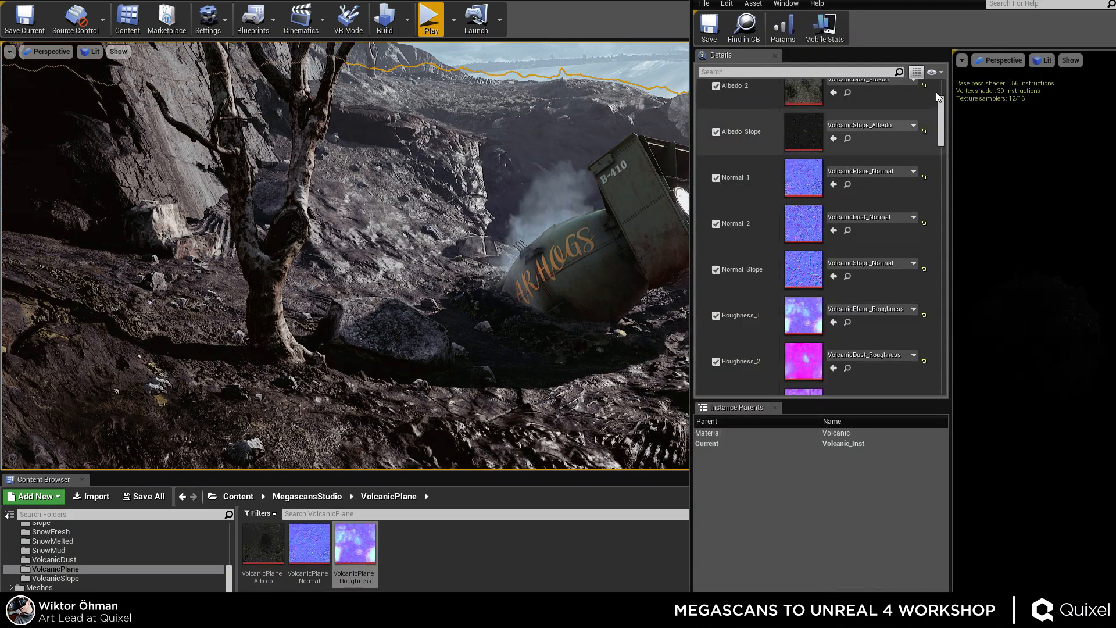
pyautogui.scroll(-3, 944, 120)
pyautogui.scroll(-2, 950, 125)
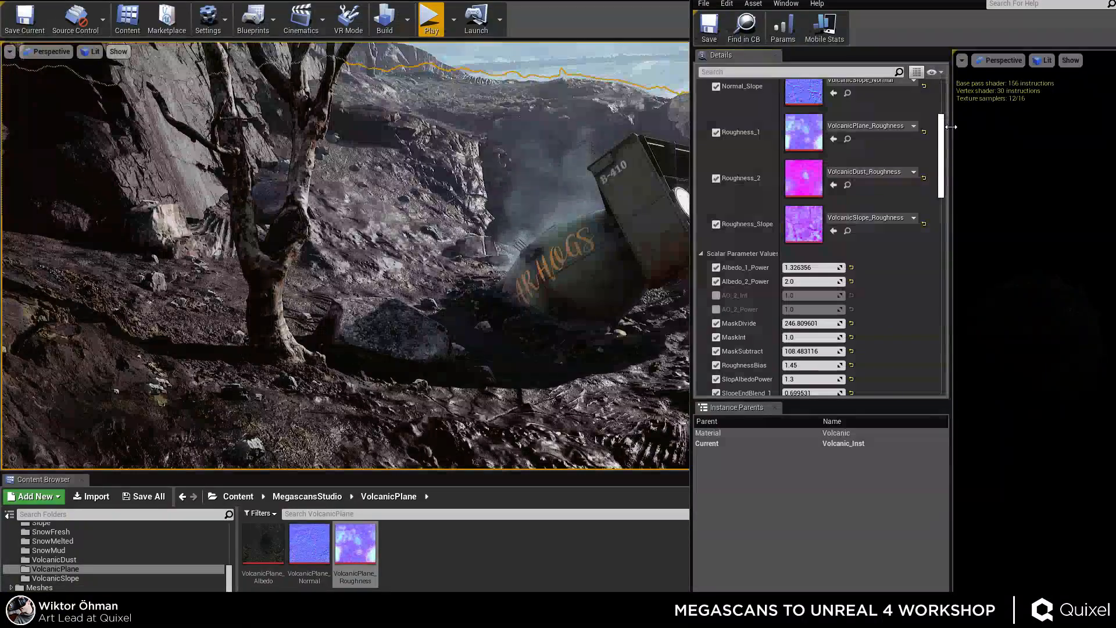
pyautogui.scroll(2, 882, 209)
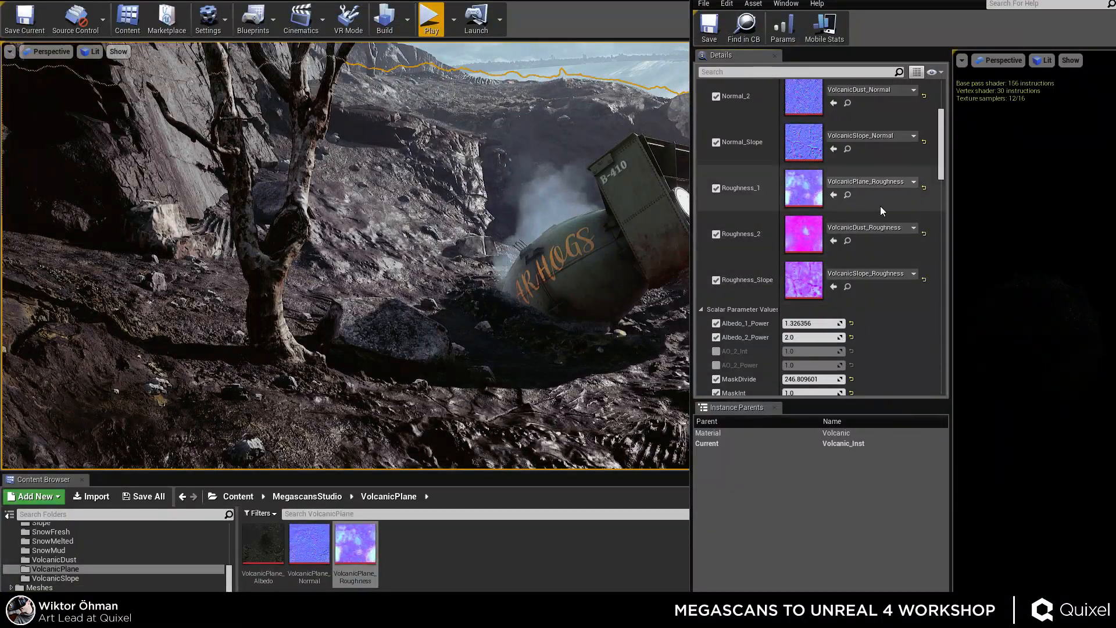
pyautogui.scroll(-2, 880, 207)
pyautogui.click(900, 6)
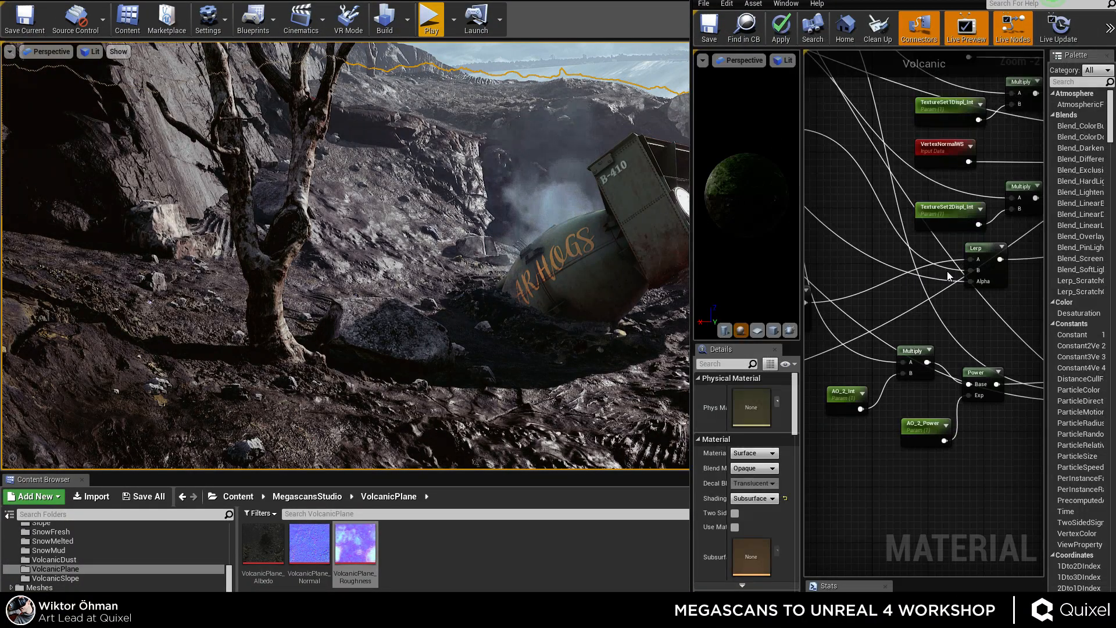
pyautogui.scroll(-5, 982, 218)
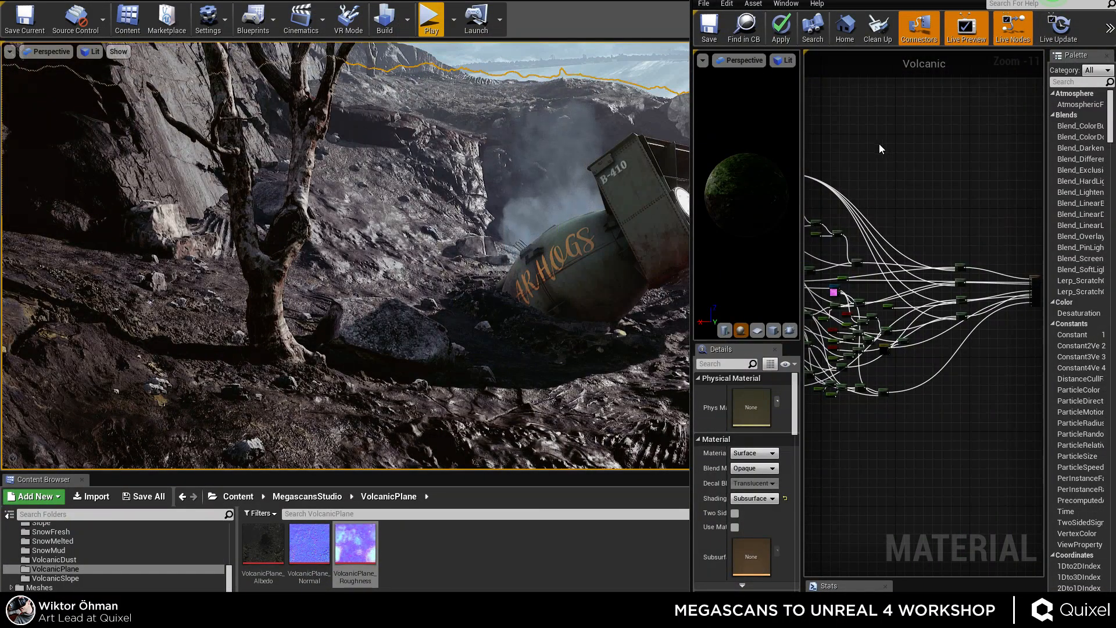
# Return to Volcanic_Inst and review its scalar parameters around Albedo_1_Power, Albedo_2_Power and AO_2_Int.
pyautogui.click(807, 4)
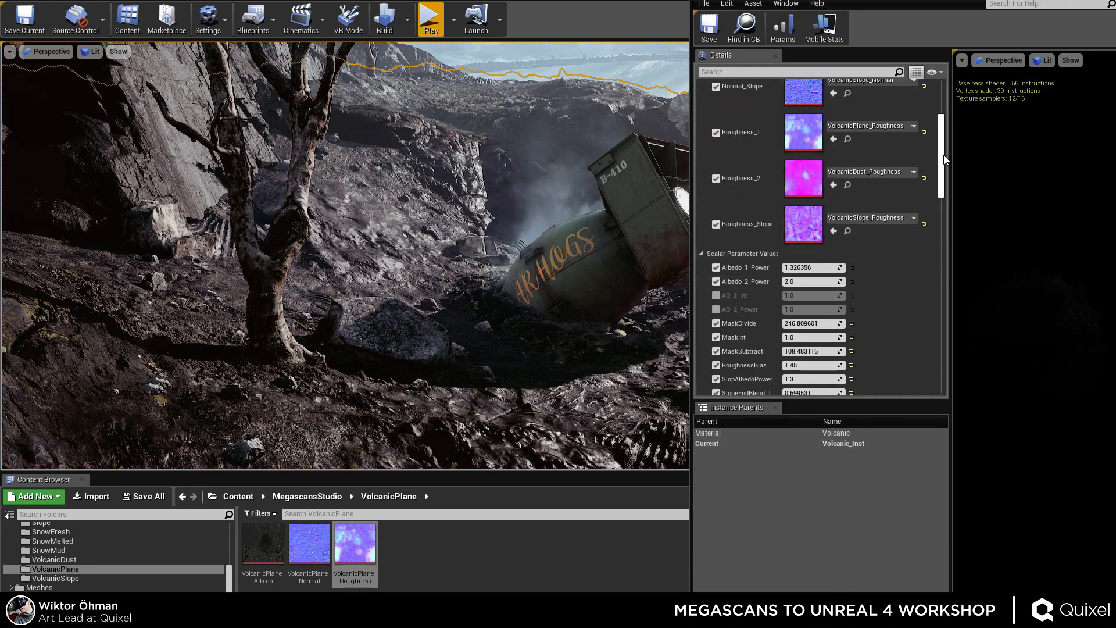
pyautogui.scroll(-1, 945, 159)
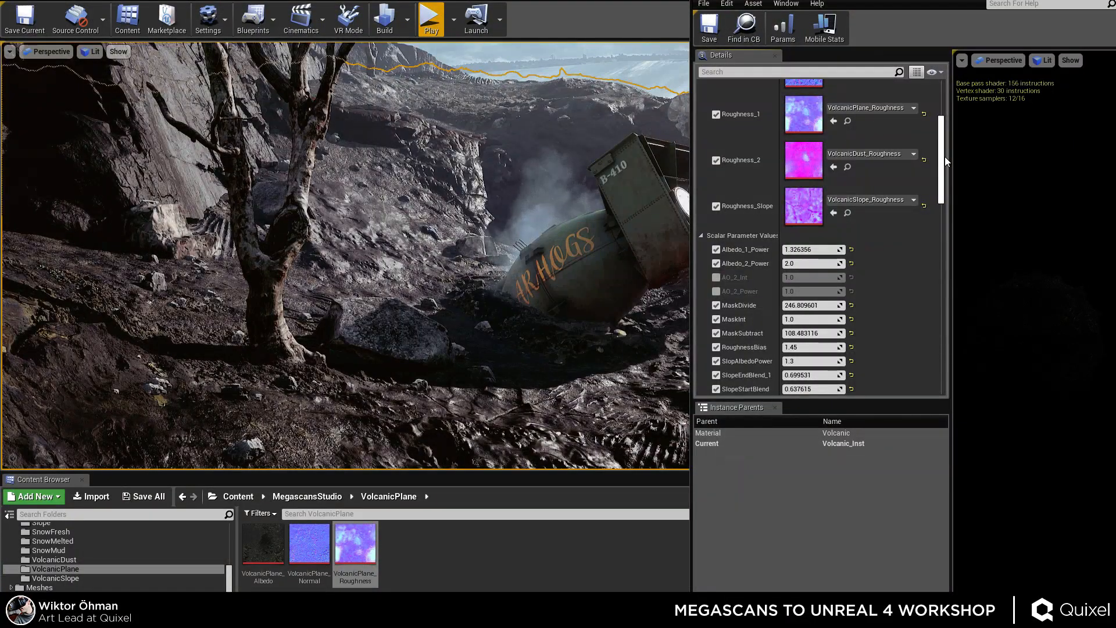
pyautogui.scroll(-2, 944, 160)
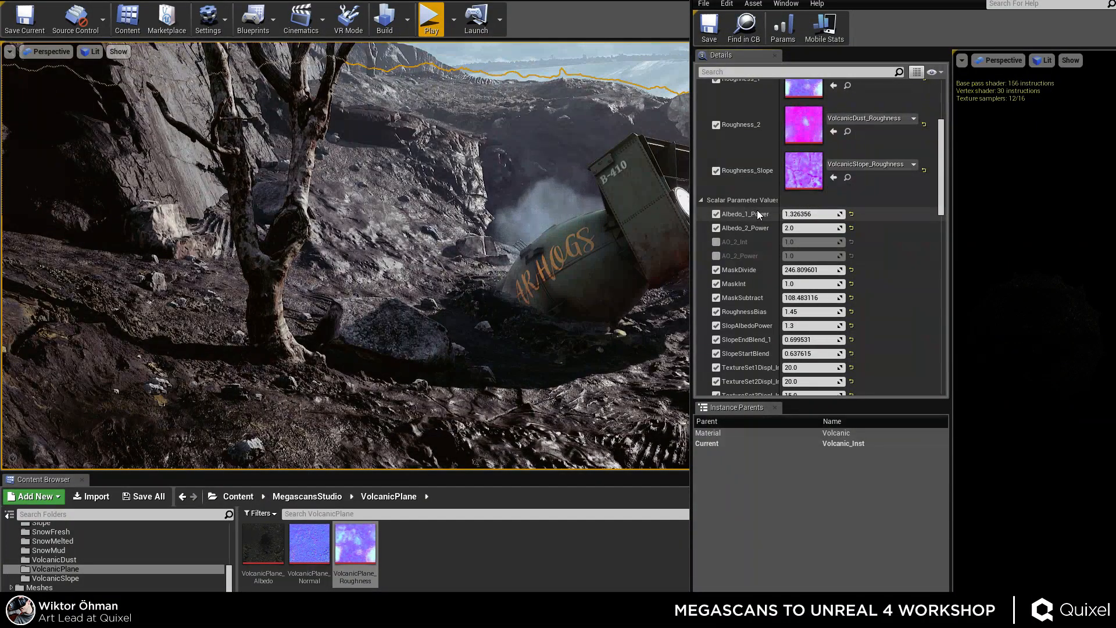
pyautogui.click(716, 242)
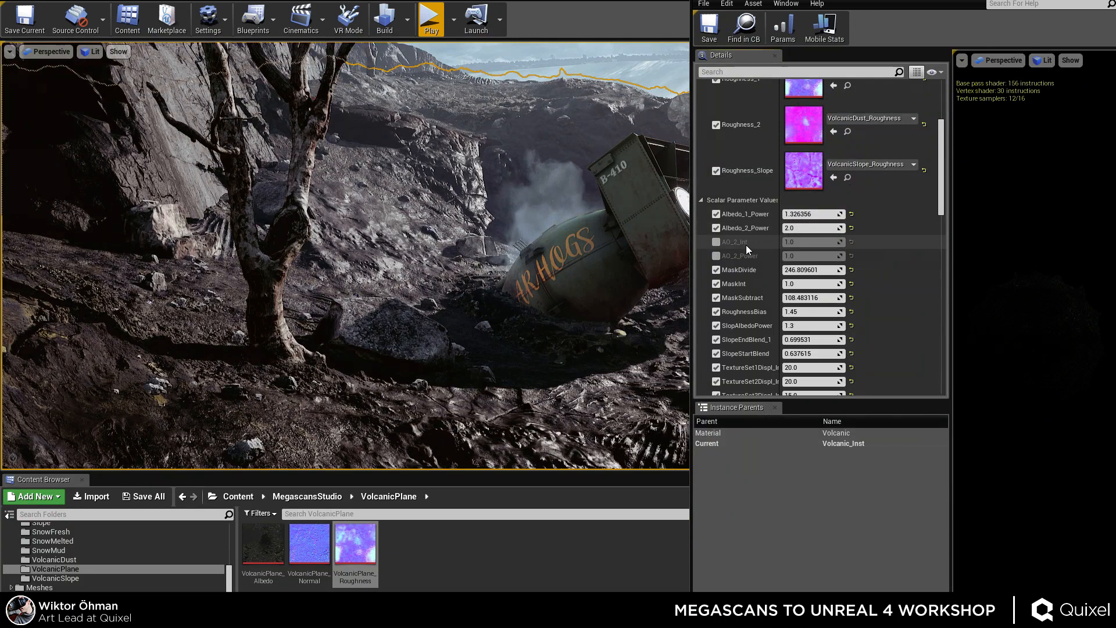
# Try enabling the AO_2_Int override among the scalar parameters of Volcanic_Inst.
pyautogui.click(716, 241)
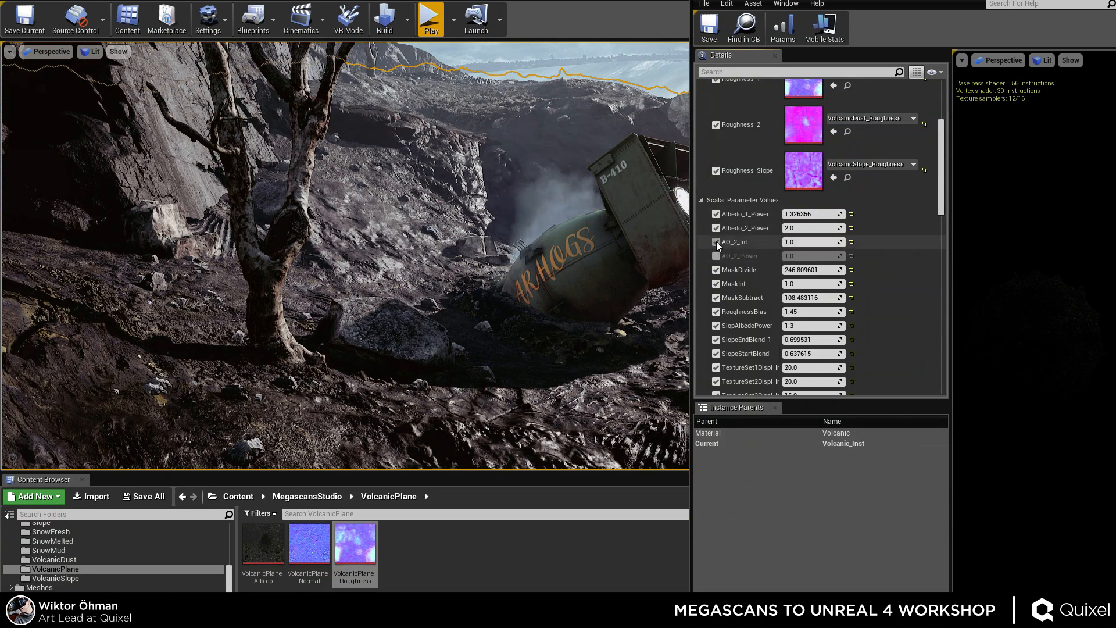
pyautogui.scroll(-1, 772, 255)
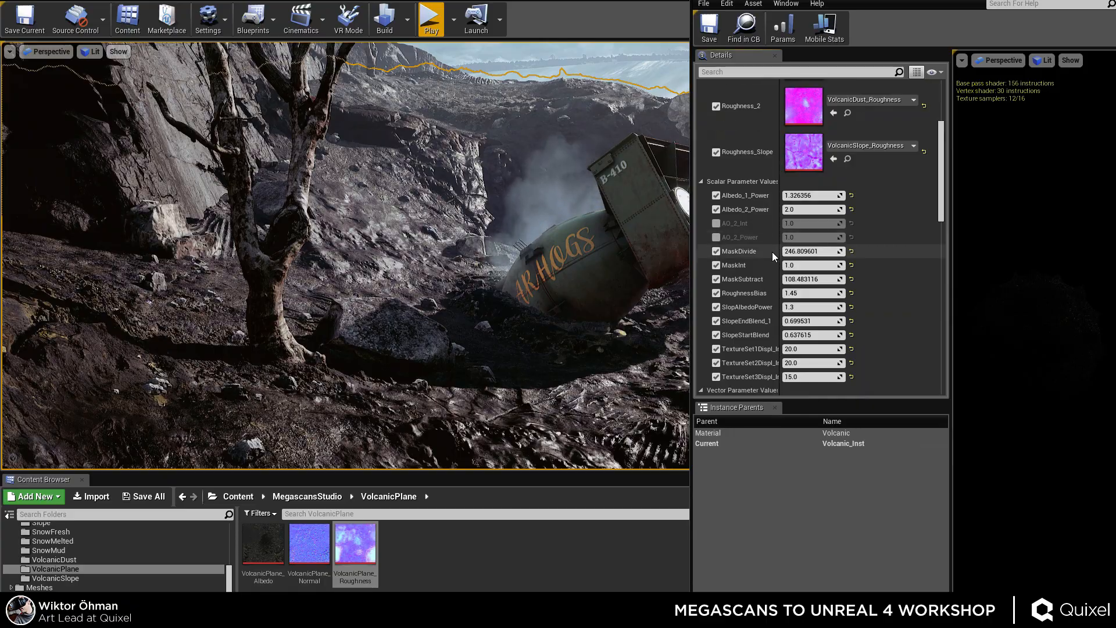
pyautogui.scroll(-1, 779, 250)
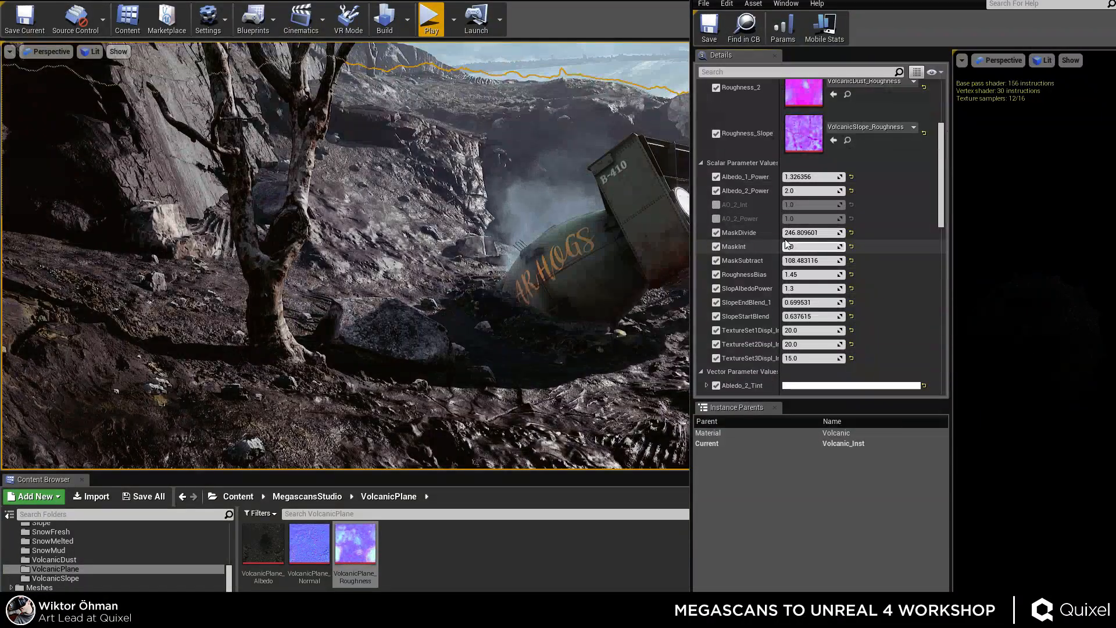
pyautogui.scroll(1, 734, 260)
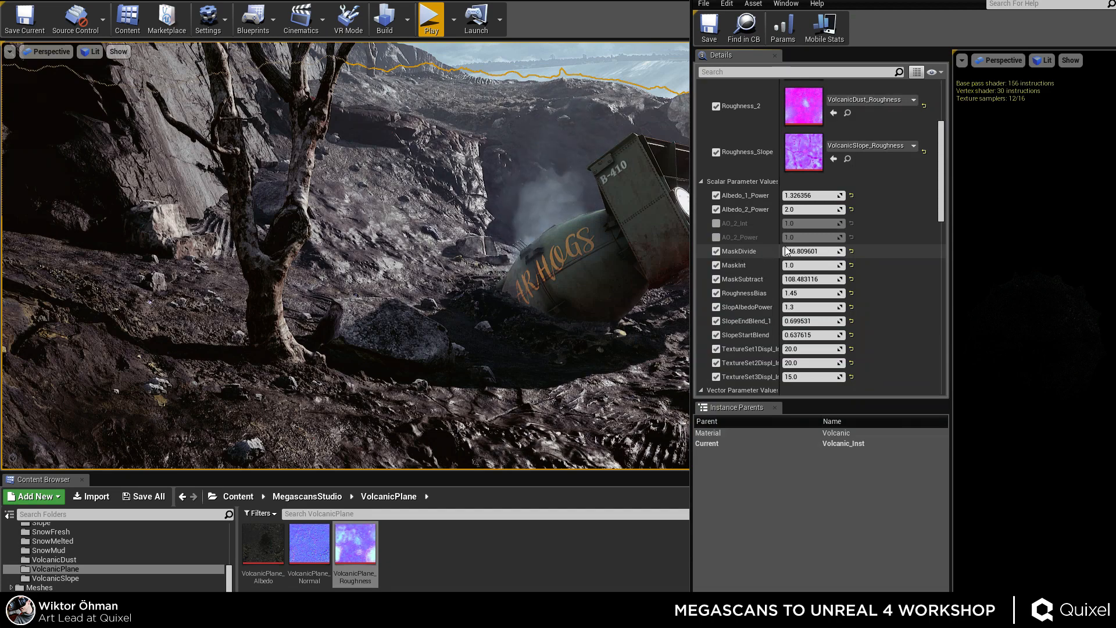
# Raise MaskDivide in Volcanic_Inst to about 430 while viewing the ground around the crashed pod.
pyautogui.moveTo(615, 273); pyautogui.dragTo(674, 261, button='right')
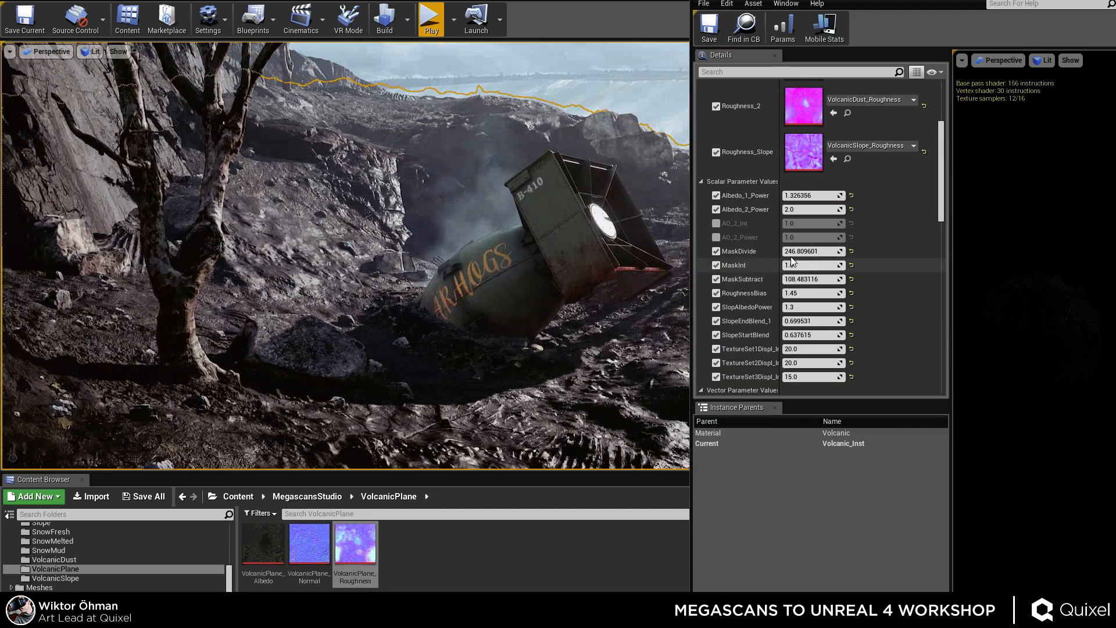
pyautogui.moveTo(811, 251)
pyautogui.mouseDown()
pyautogui.moveTo(789, 251)
pyautogui.moveTo(838, 251)
pyautogui.moveTo(793, 251)
pyautogui.moveTo(814, 251)
pyautogui.mouseUp()
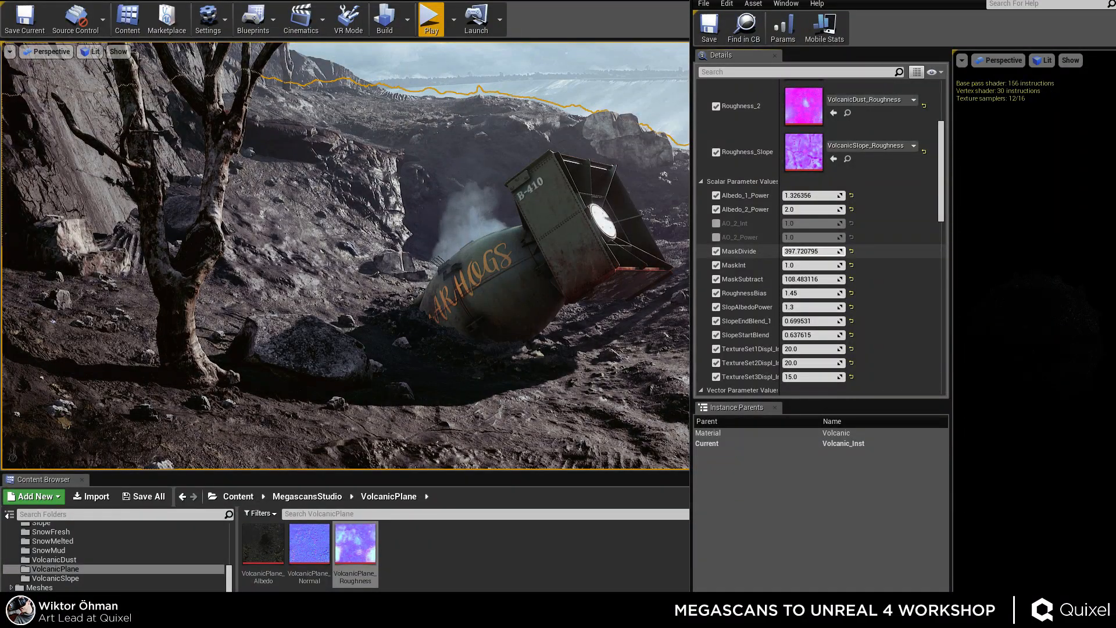
pyautogui.moveTo(779, 251); pyautogui.dragTo(783, 254)
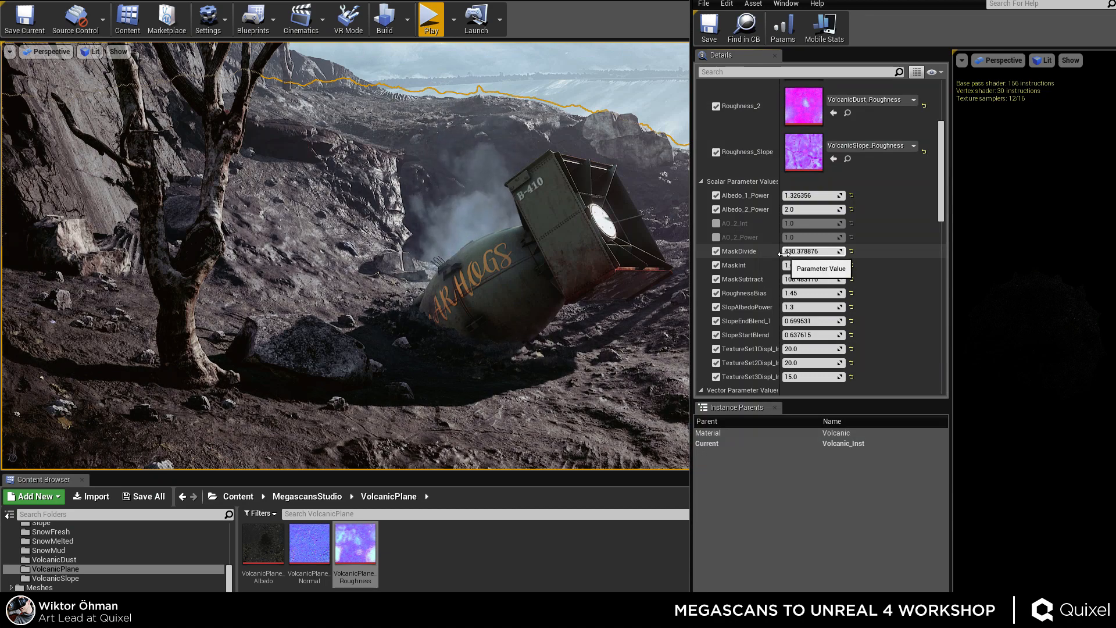
# View the terrain from above, test MaskDivide up to about 1678, and set it to 270.
pyautogui.moveTo(449, 201); pyautogui.dragTo(407, 250, button='right')
pyautogui.hotkey('alt', '3')
pyautogui.hotkey('alt', '4')
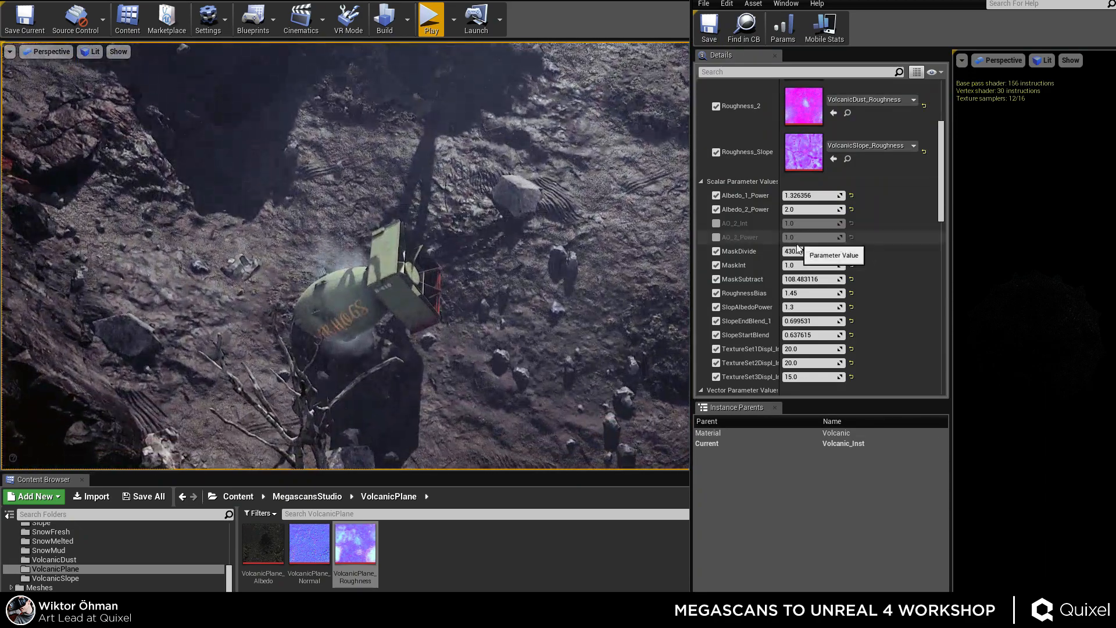
pyautogui.moveTo(810, 251); pyautogui.dragTo(790, 251)
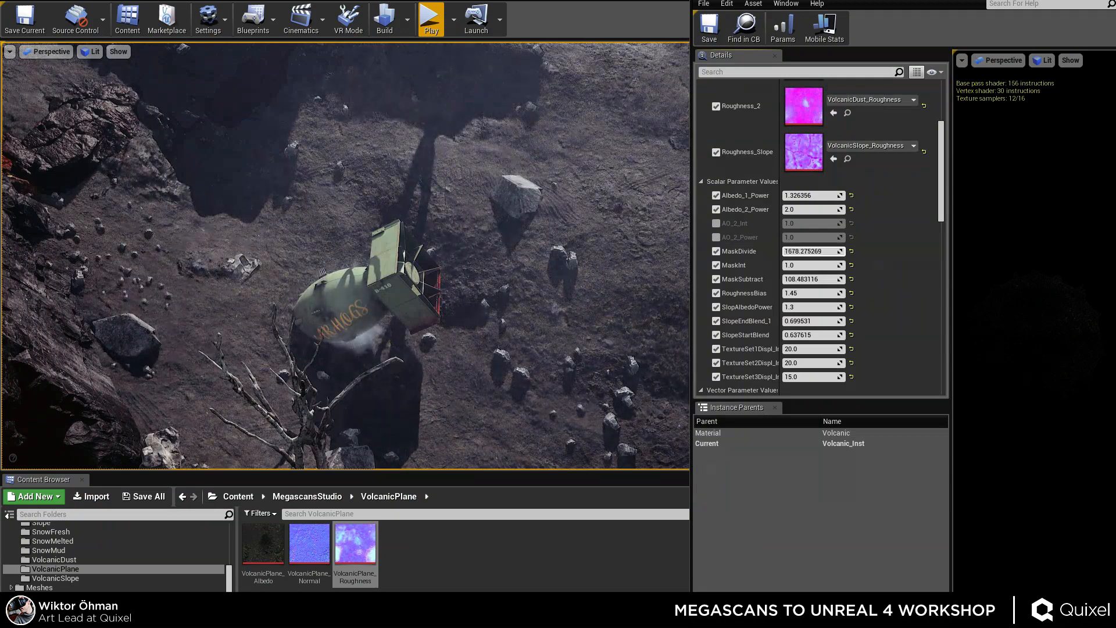
pyautogui.moveTo(815, 251); pyautogui.dragTo(805, 251)
pyautogui.click(814, 251)
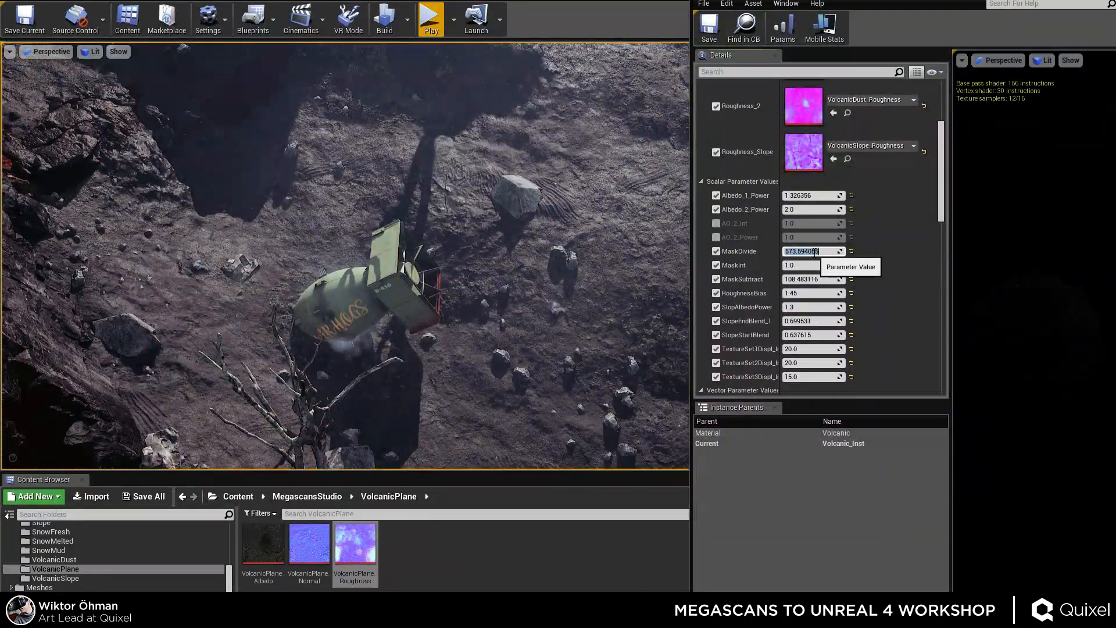
pyautogui.write('270')
pyautogui.press('Return')
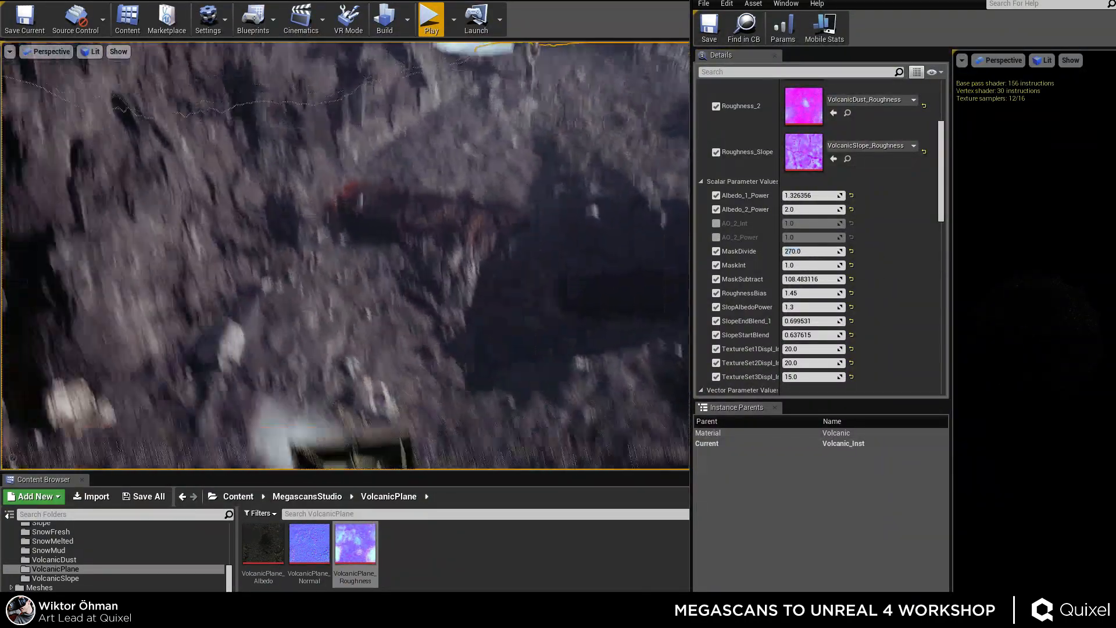
# Try MaskDivide values of about 399 and 592 on the ground below the cliff, and set it back to 270.
pyautogui.moveTo(346, 256); pyautogui.dragTo(319, 335, button='right')
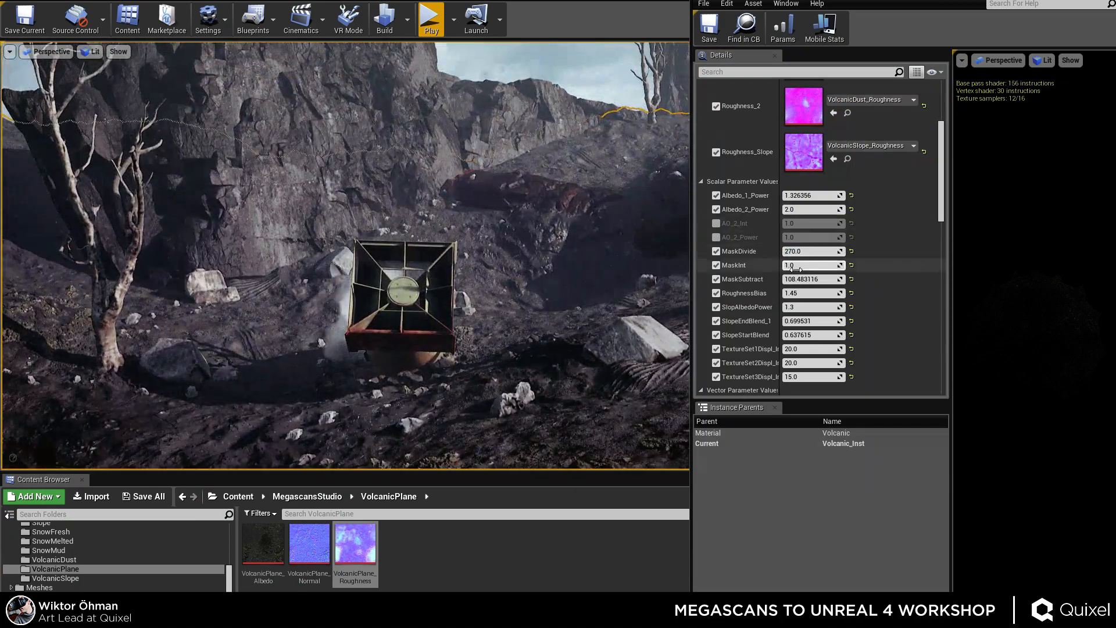
pyautogui.moveTo(811, 251)
pyautogui.mouseDown()
pyautogui.moveTo(837, 251)
pyautogui.moveTo(821, 251)
pyautogui.mouseUp()
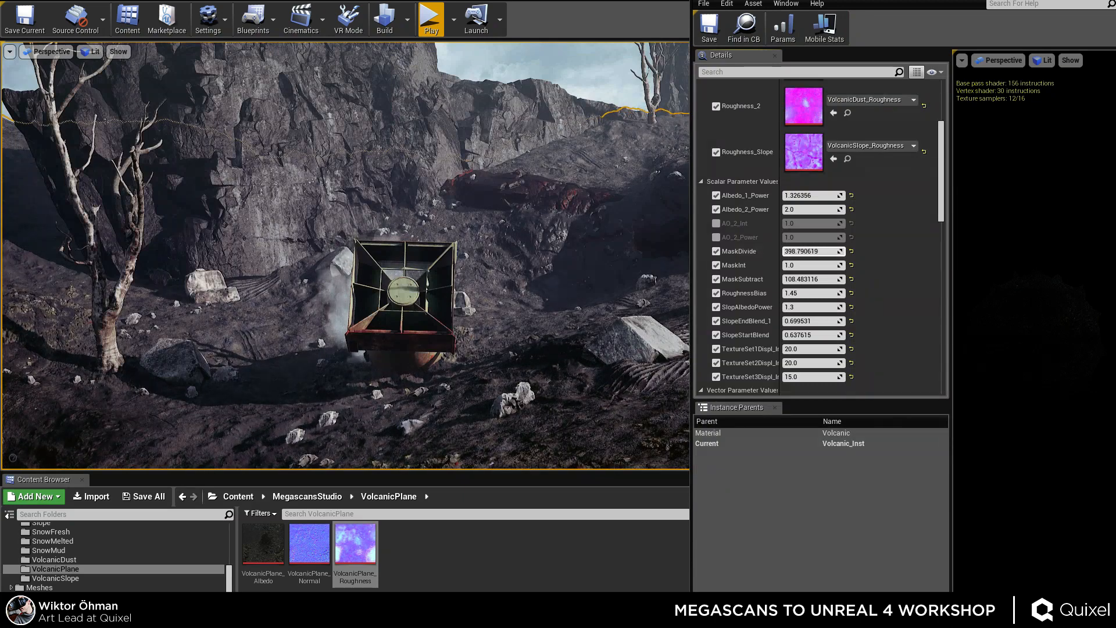
pyautogui.moveTo(821, 251); pyautogui.dragTo(812, 251)
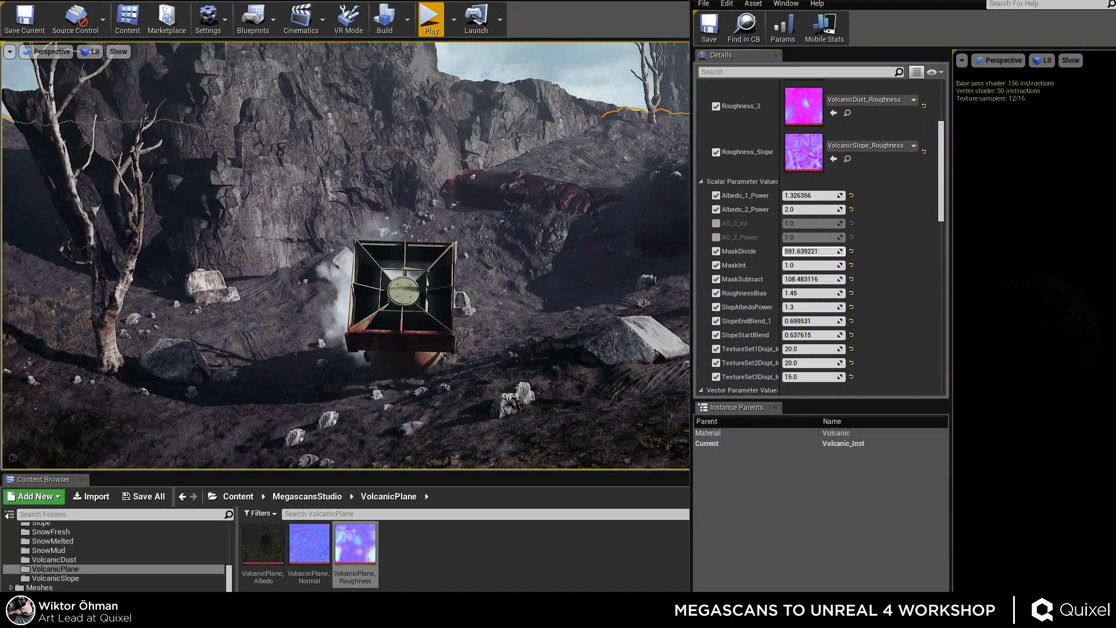
pyautogui.moveTo(837, 251); pyautogui.dragTo(803, 250)
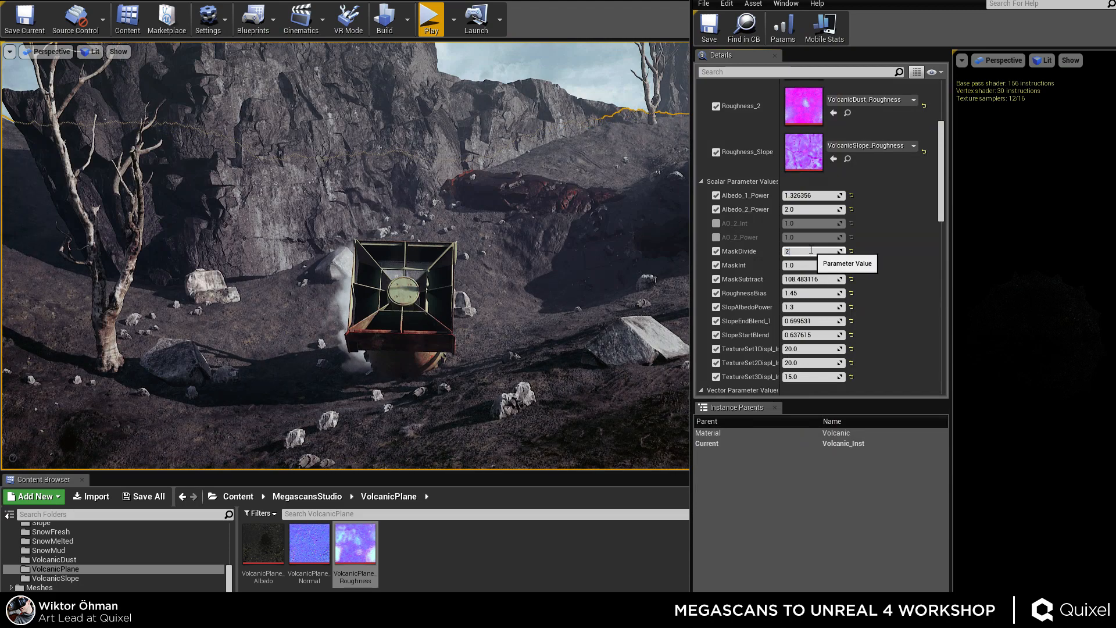
pyautogui.write('70')
pyautogui.press('Return')
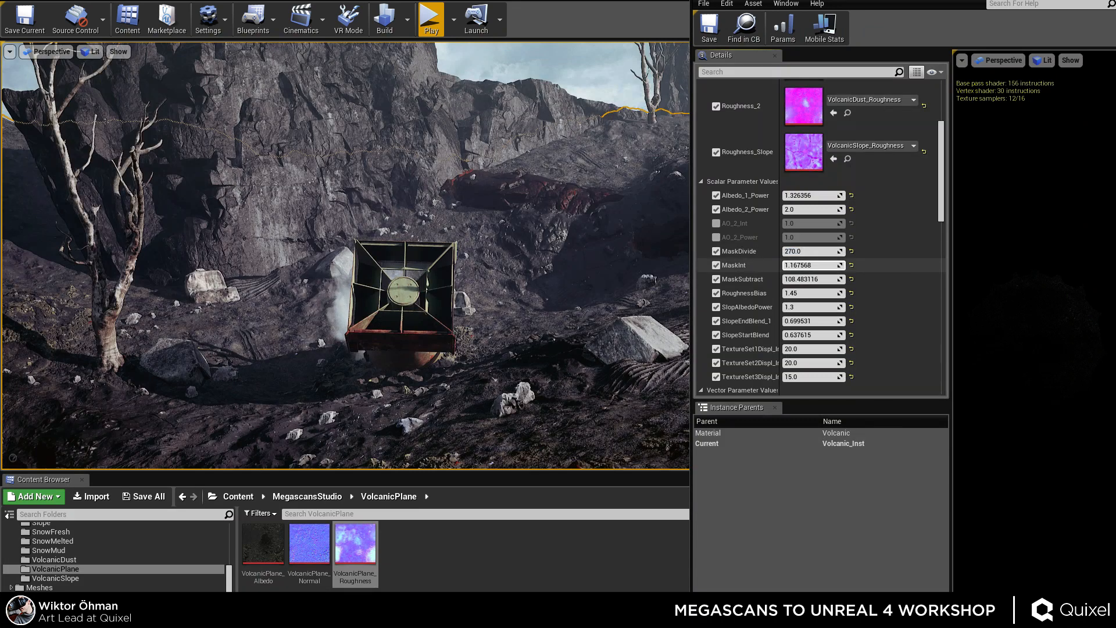
# Try a MaskInt of about 1.17, restore it to 1.0, and view the ground beside the crashed pod.
pyautogui.moveTo(814, 265)
pyautogui.mouseDown()
pyautogui.moveTo(791, 265)
pyautogui.moveTo(805, 279)
pyautogui.moveTo(792, 279)
pyautogui.moveTo(805, 279)
pyautogui.mouseUp()
pyautogui.moveTo(476, 343); pyautogui.dragTo(381, 298, button='right')
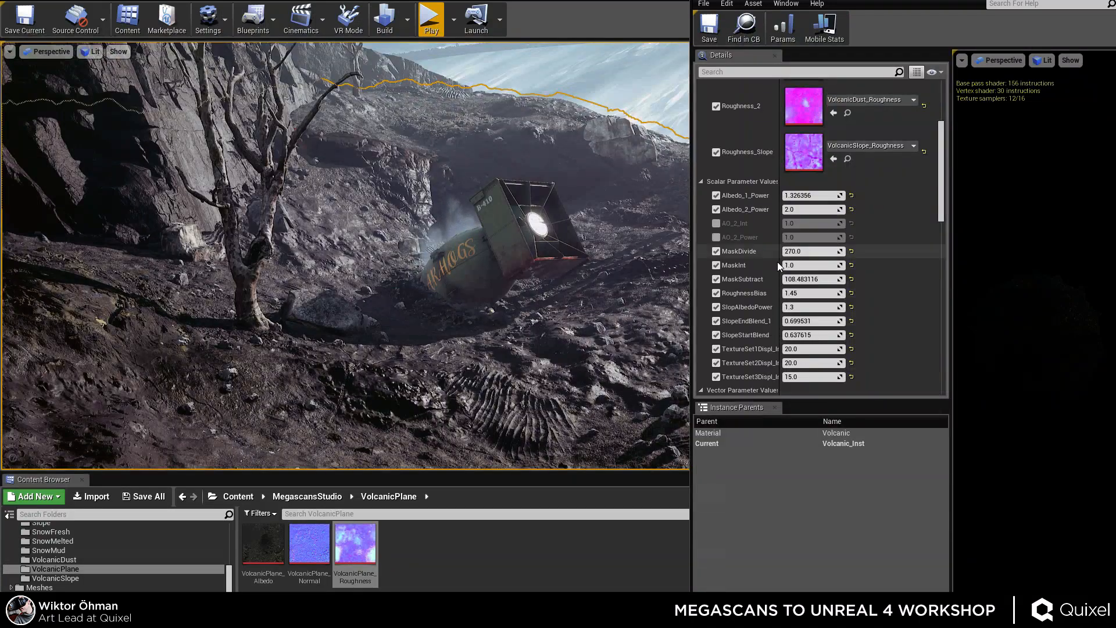
pyautogui.moveTo(513, 303); pyautogui.dragTo(541, 316, button='right')
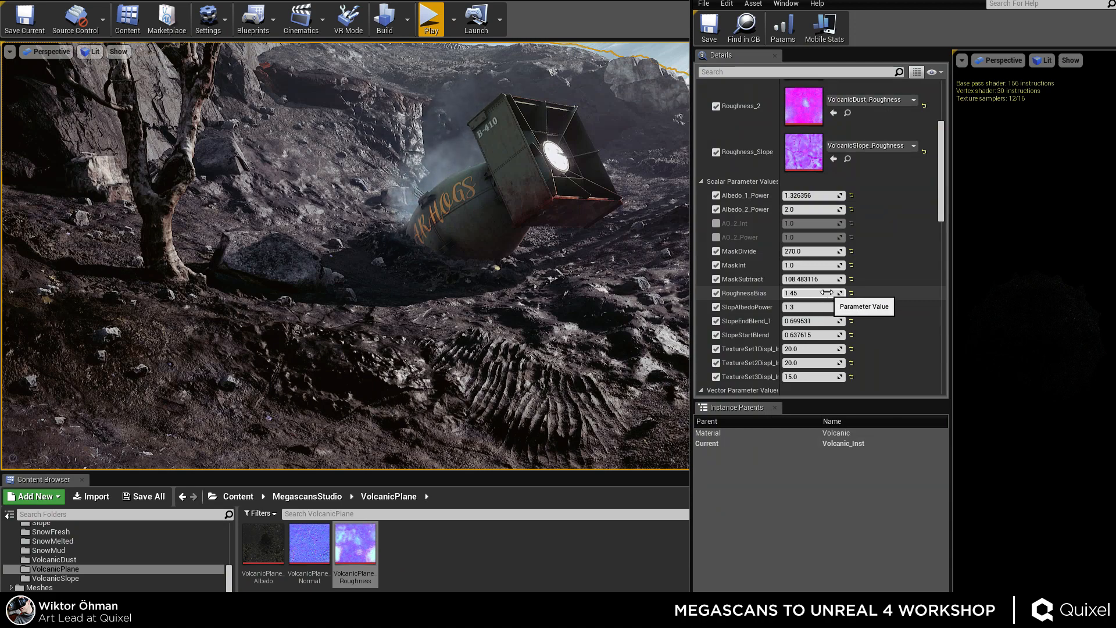
# Switch to the Volcanic material graph and examine the nodes leading to the main material output.
pyautogui.click(901, 3)
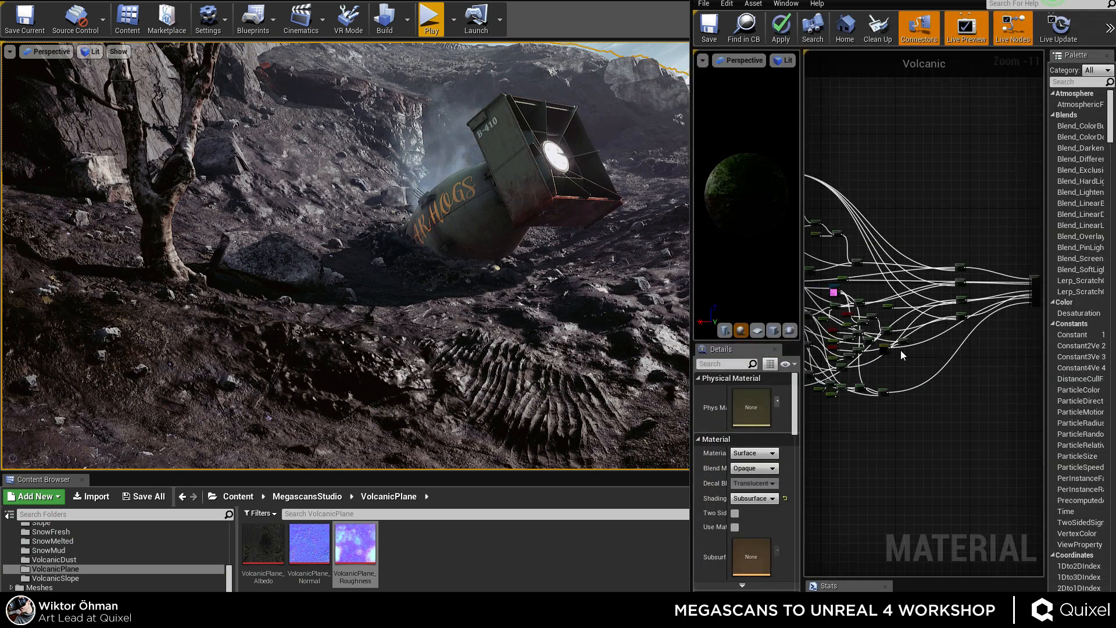
pyautogui.scroll(-1, 944, 315)
pyautogui.scroll(6, 924, 294)
pyautogui.scroll(4, 909, 315)
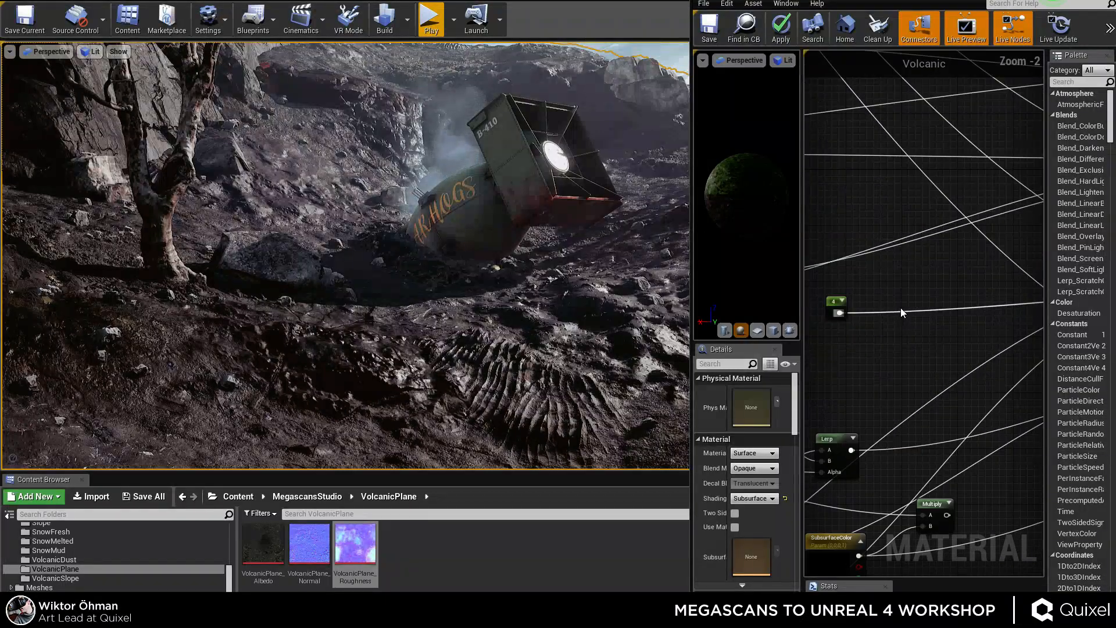
pyautogui.scroll(-6, 919, 208)
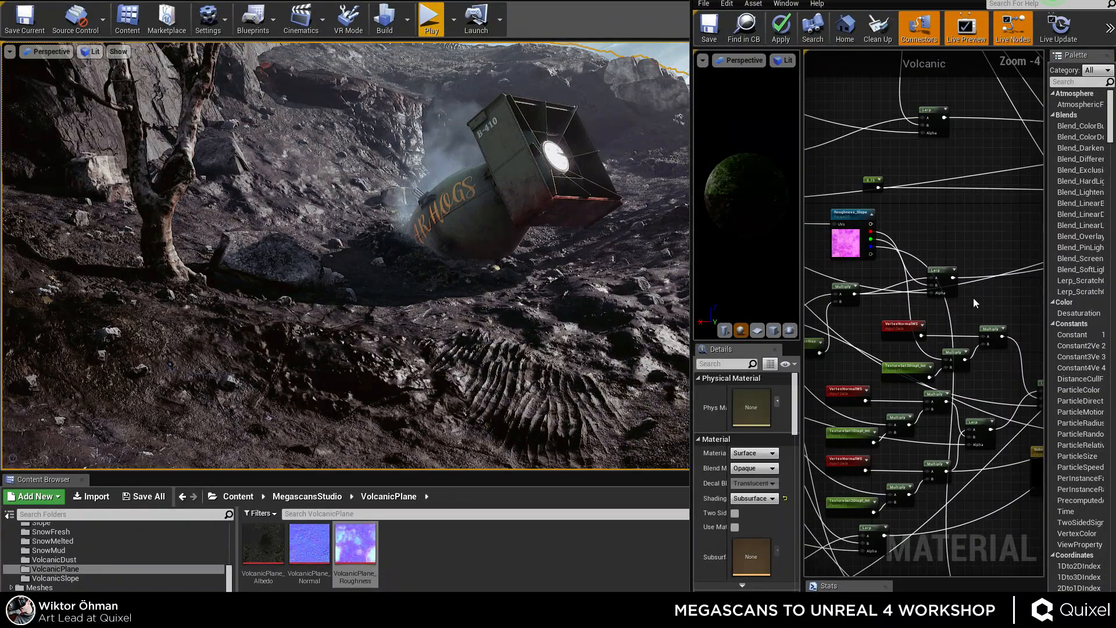
pyautogui.scroll(4, 941, 285)
pyautogui.moveTo(913, 272); pyautogui.dragTo(710, 318, button='right')
pyautogui.moveTo(972, 246); pyautogui.dragTo(805, 258, button='right')
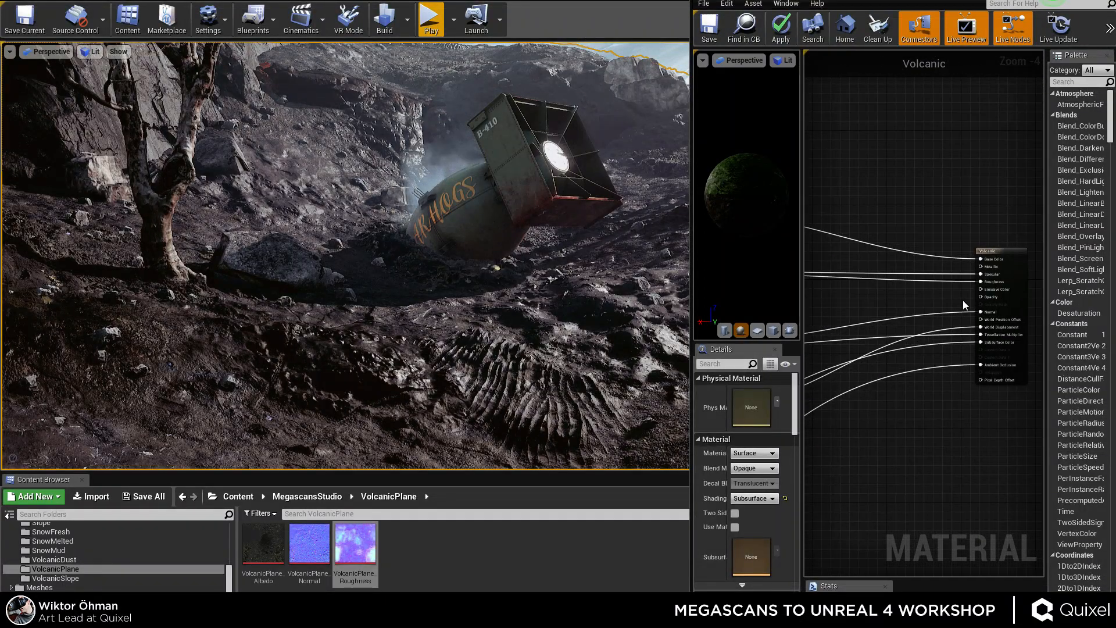
# Trace the graph back to the Roughness_Slope area and inspect the RoughnessBias parameter feeding the Multiply node.
pyautogui.moveTo(889, 258); pyautogui.dragTo(1040, 253, button='right')
pyautogui.moveTo(905, 224); pyautogui.dragTo(1041, 244, button='right')
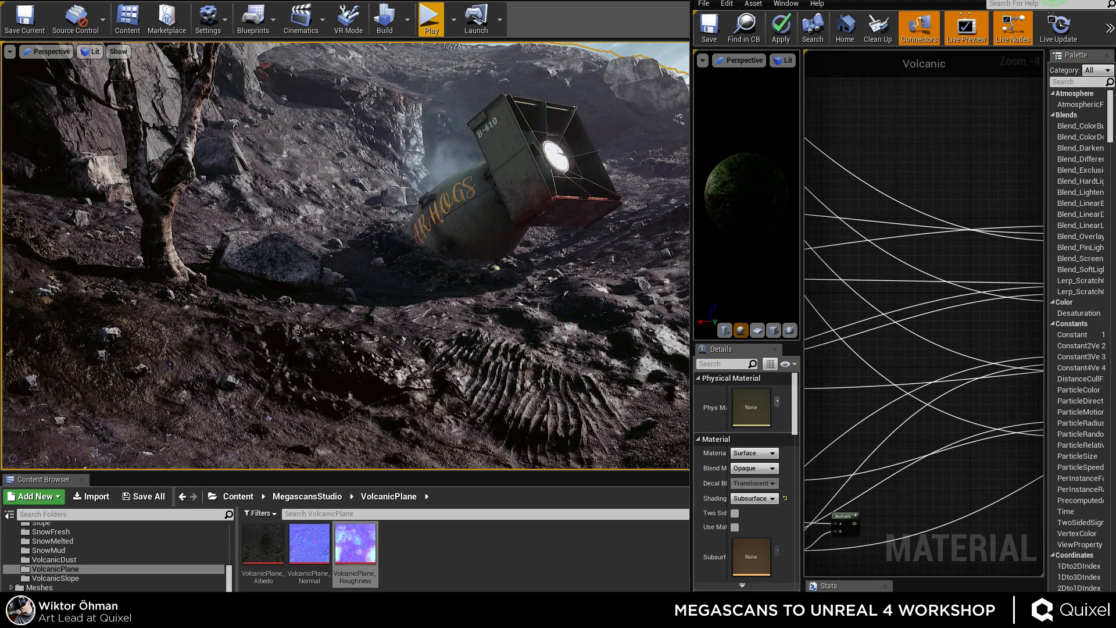
pyautogui.moveTo(820, 192); pyautogui.dragTo(1008, 219, button='right')
pyautogui.moveTo(866, 251); pyautogui.dragTo(819, 231, button='right')
pyautogui.scroll(-1, 953, 225)
pyautogui.scroll(2, 870, 287)
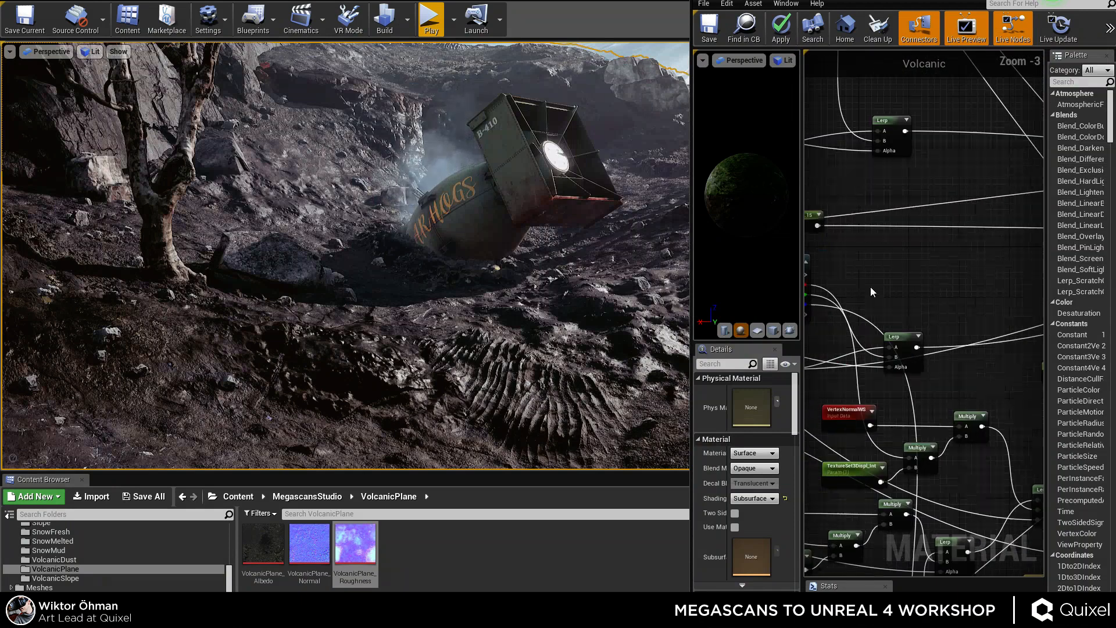
pyautogui.moveTo(870, 287); pyautogui.dragTo(1009, 215, button='right')
pyautogui.scroll(3, 865, 378)
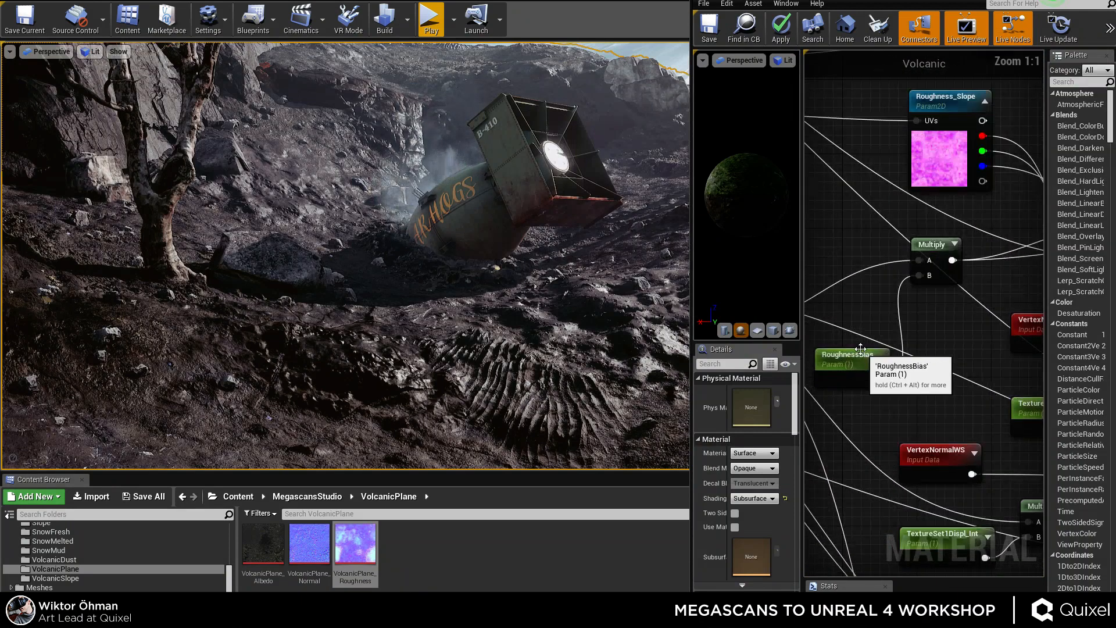
pyautogui.moveTo(870, 323); pyautogui.dragTo(937, 327, button='right')
pyautogui.moveTo(924, 366); pyautogui.dragTo(906, 352)
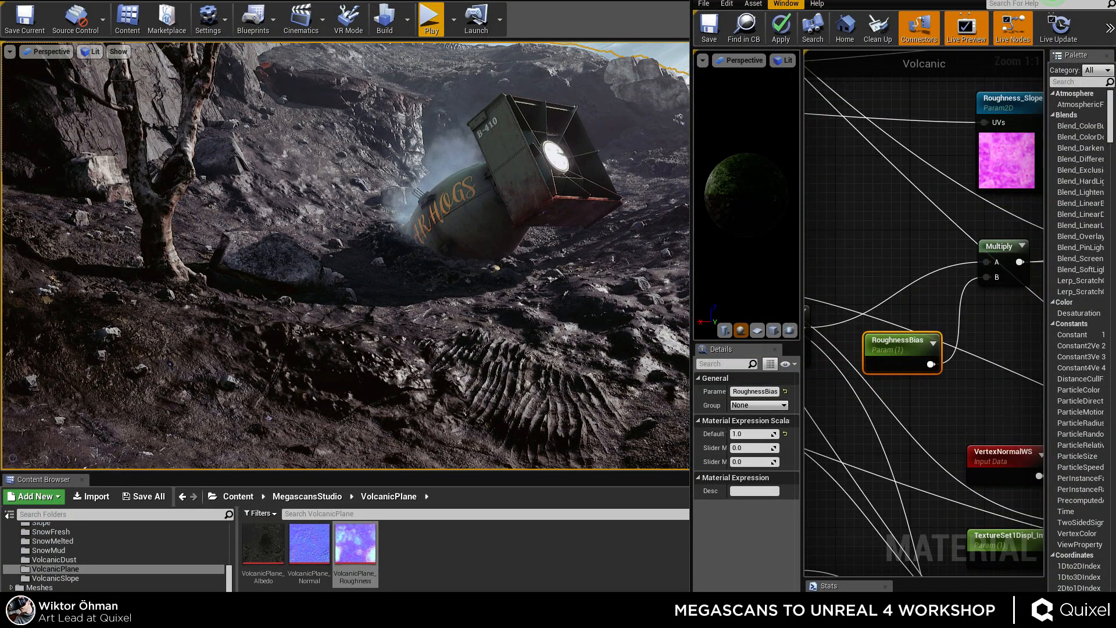
# Return to Volcanic_Inst, try a different RoughnessBias value, and undo that change.
pyautogui.click(777, 1)
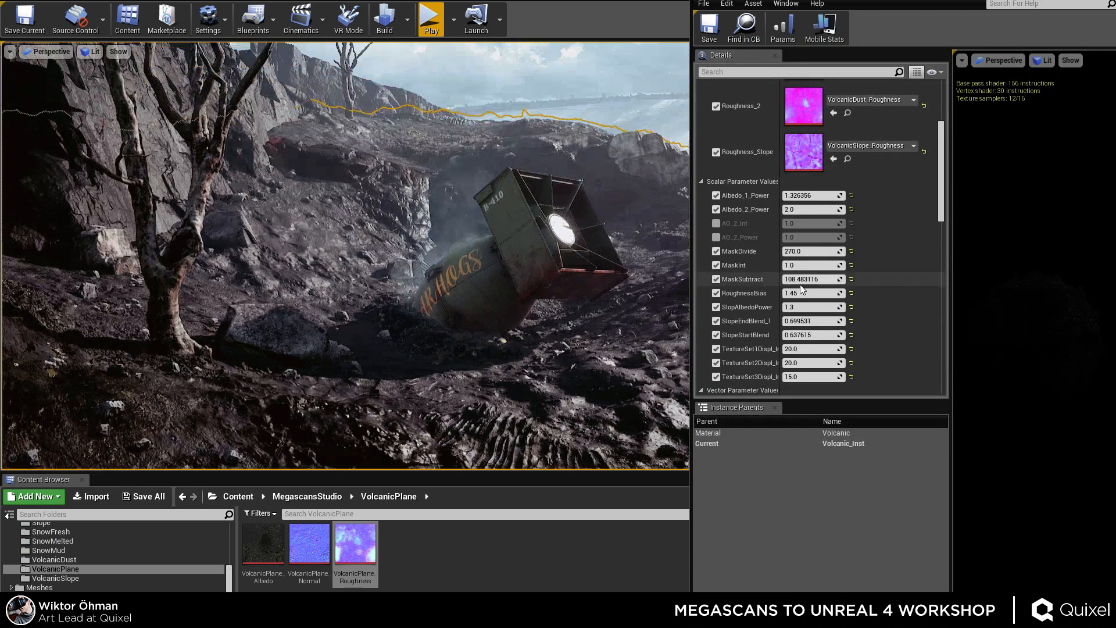
pyautogui.moveTo(808, 293); pyautogui.dragTo(839, 293)
pyautogui.hotkey('ctrl', 'z')
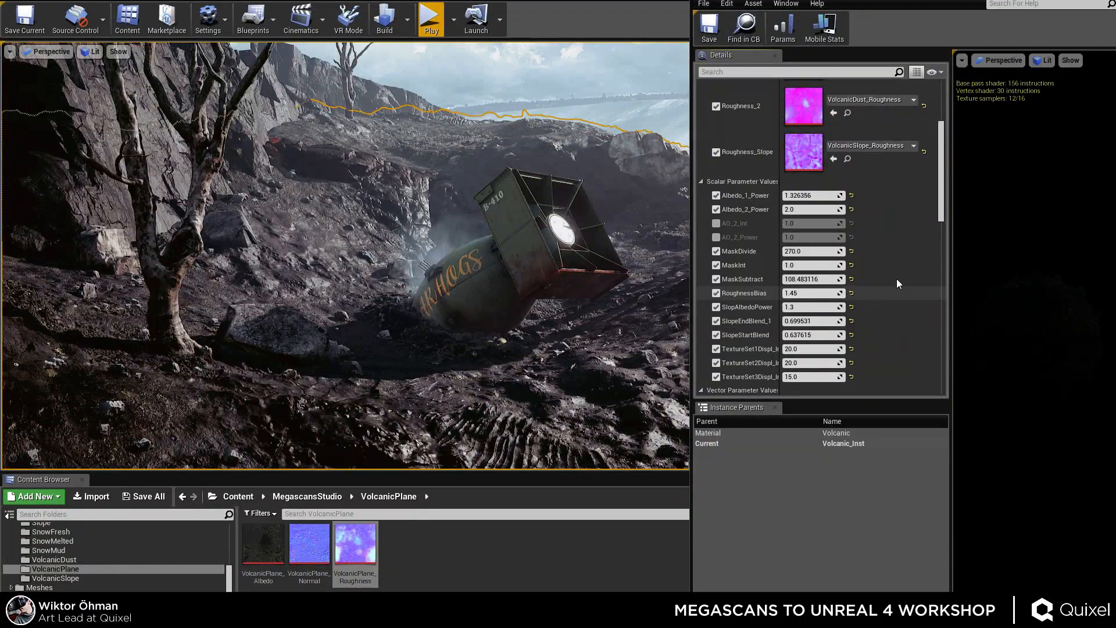
# Review the TextureSet displacement parameters and inspect the terrain's tessellation in Wireframe view.
pyautogui.scroll(-3, 943, 213)
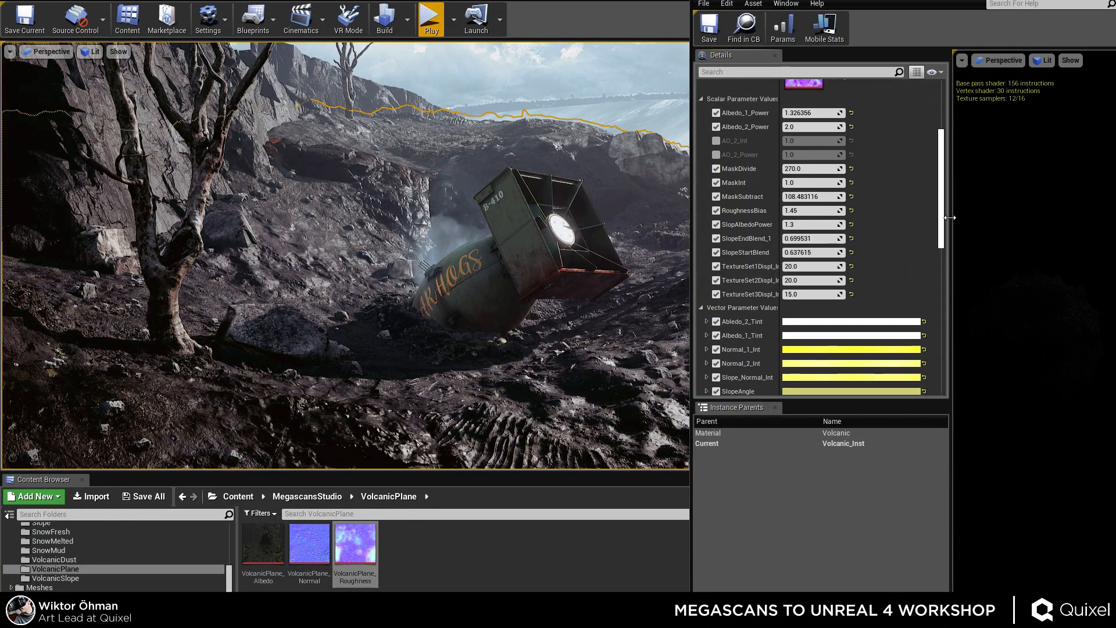
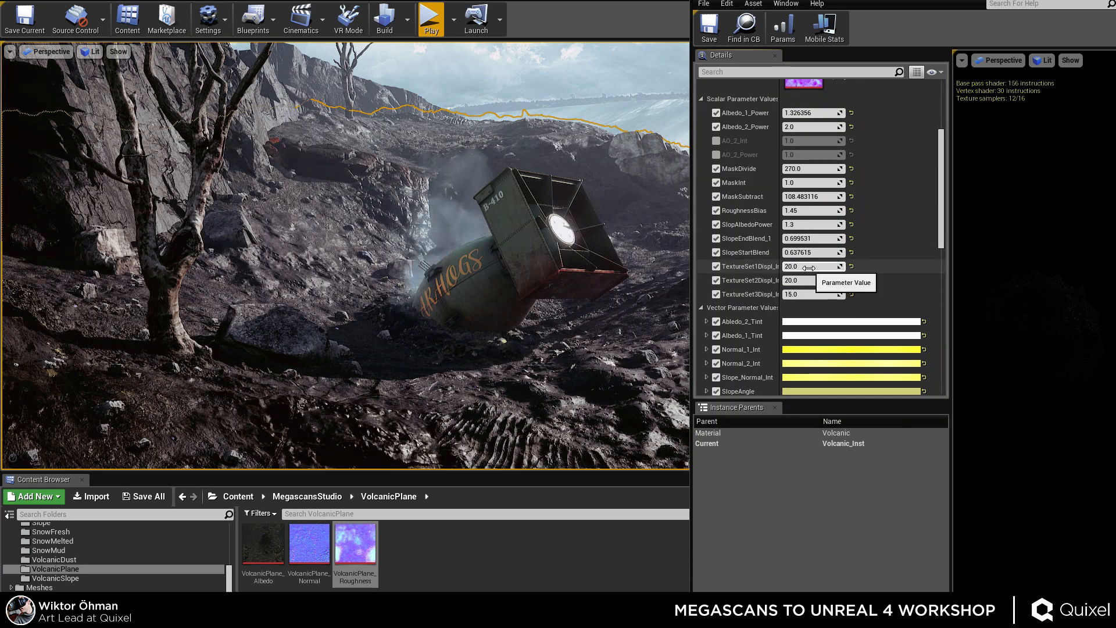
pyautogui.moveTo(483, 272); pyautogui.dragTo(681, 198, button='right')
pyautogui.hotkey('alt', '2')
pyautogui.press('w')
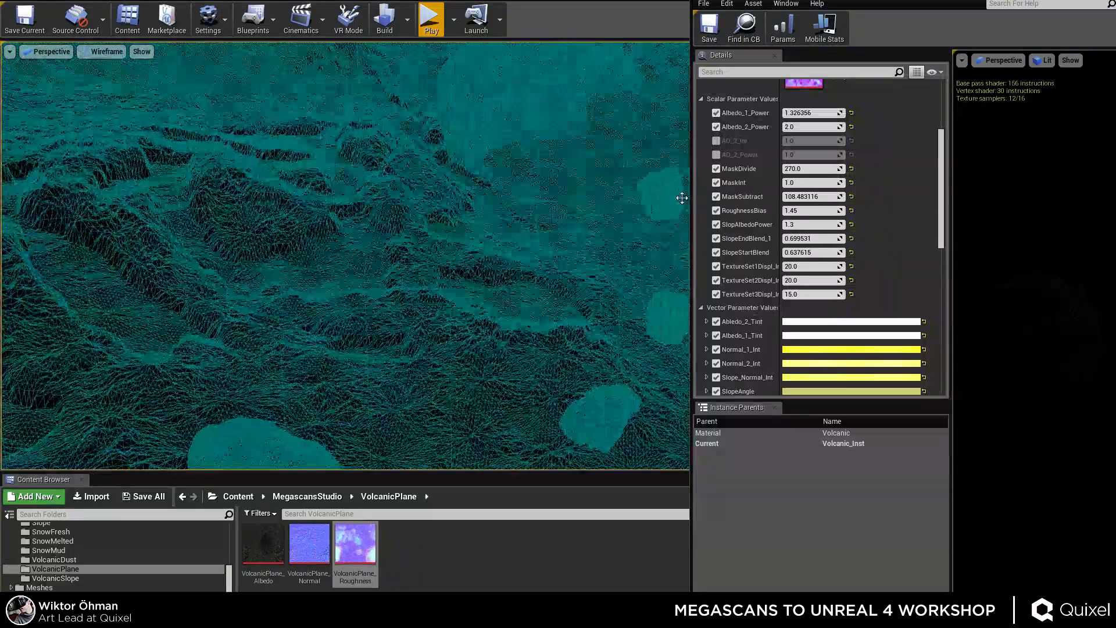
pyautogui.moveTo(442, 255); pyautogui.dragTo(442, 221, button='right')
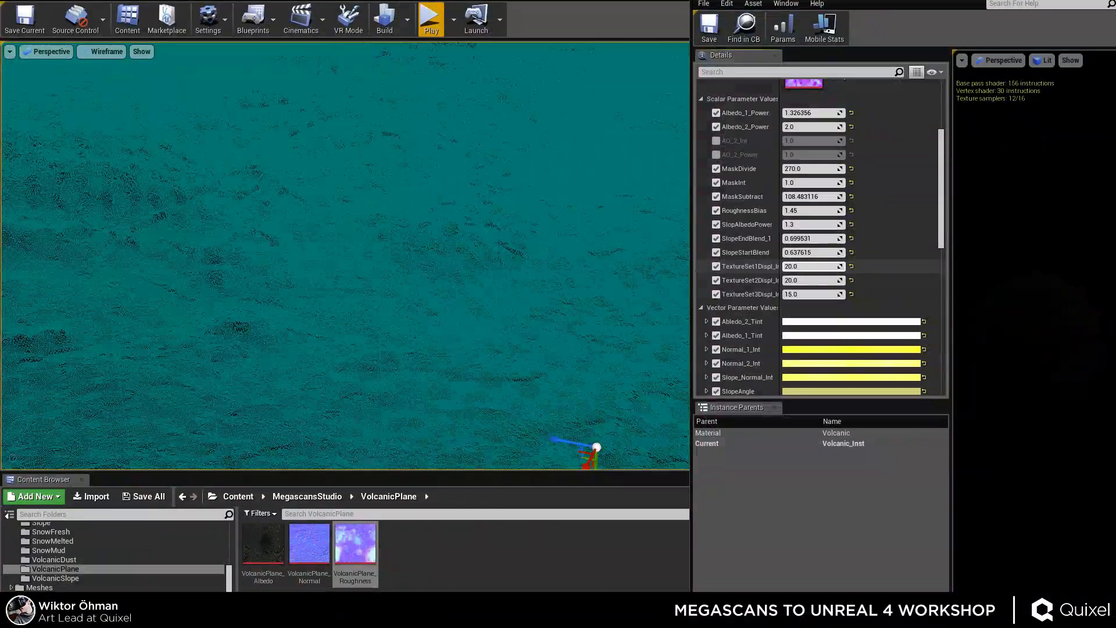
# Set TextureSet1Displ_Int to 20 and return the viewport to Lit shading.
pyautogui.click(800, 266)
pyautogui.write('20')
pyautogui.press('Return')
pyautogui.click(675, 255)
pyautogui.hotkey('alt', '4')
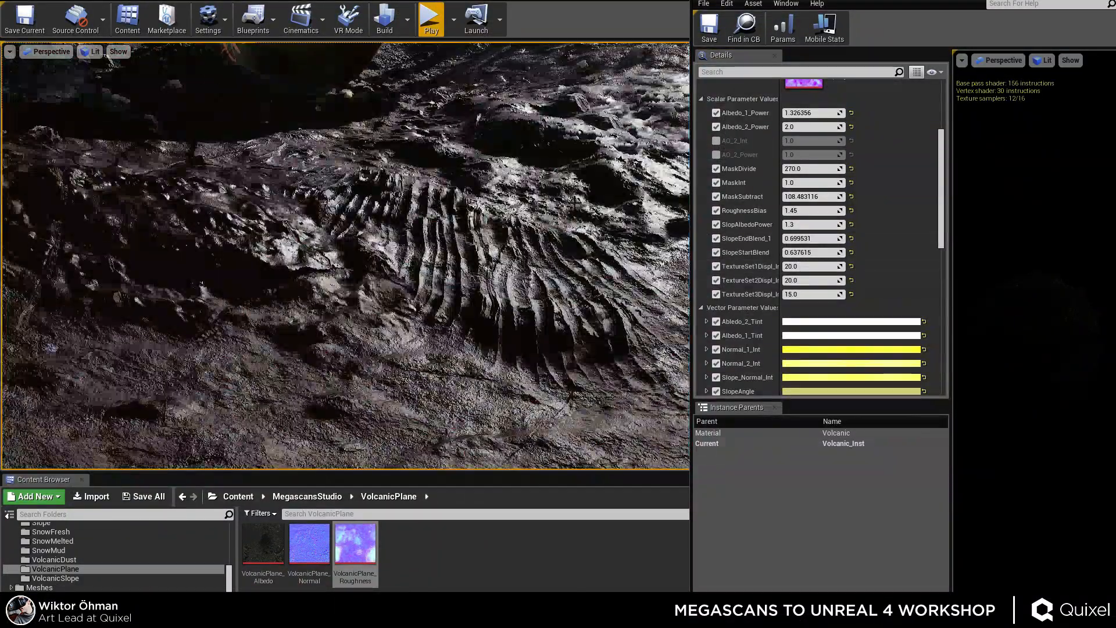
# Try raising TextureSet1Displ_Int to about 34.7 to exaggerate the terrain displacement, and set it back to 20.
pyautogui.moveTo(813, 266)
pyautogui.mouseDown()
pyautogui.moveTo(837, 266)
pyautogui.moveTo(819, 266)
pyautogui.mouseUp()
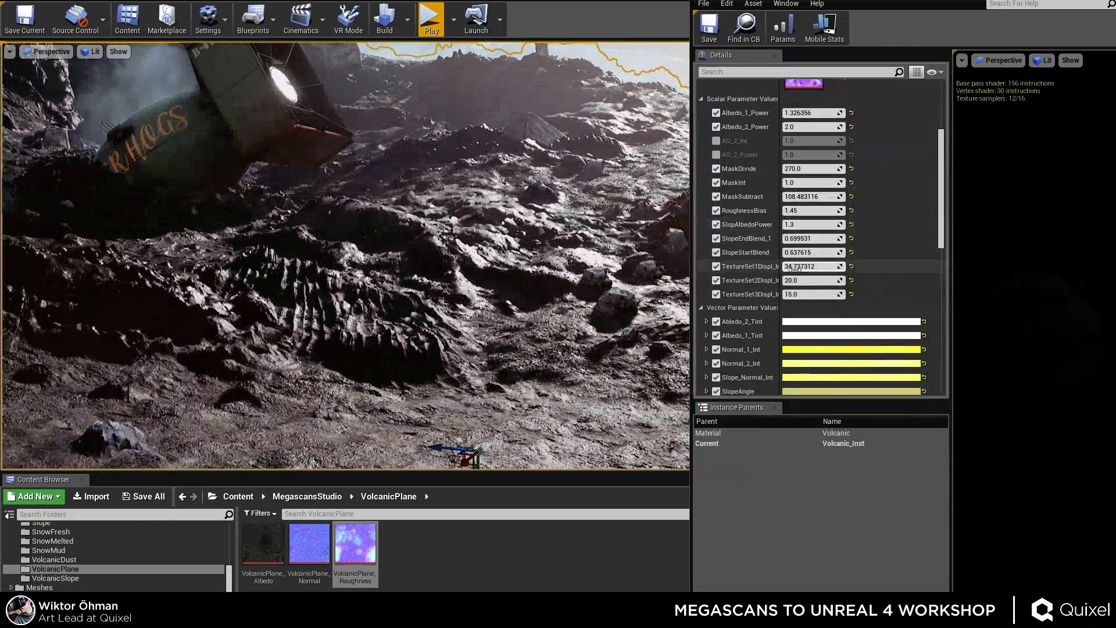
pyautogui.click(795, 268)
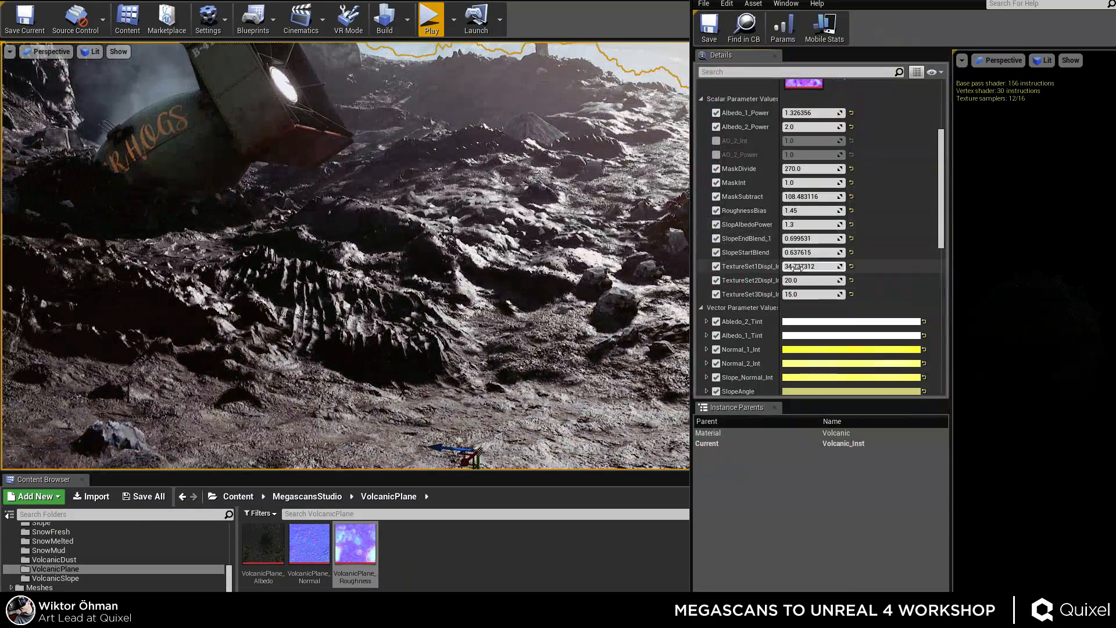
pyautogui.write('30')
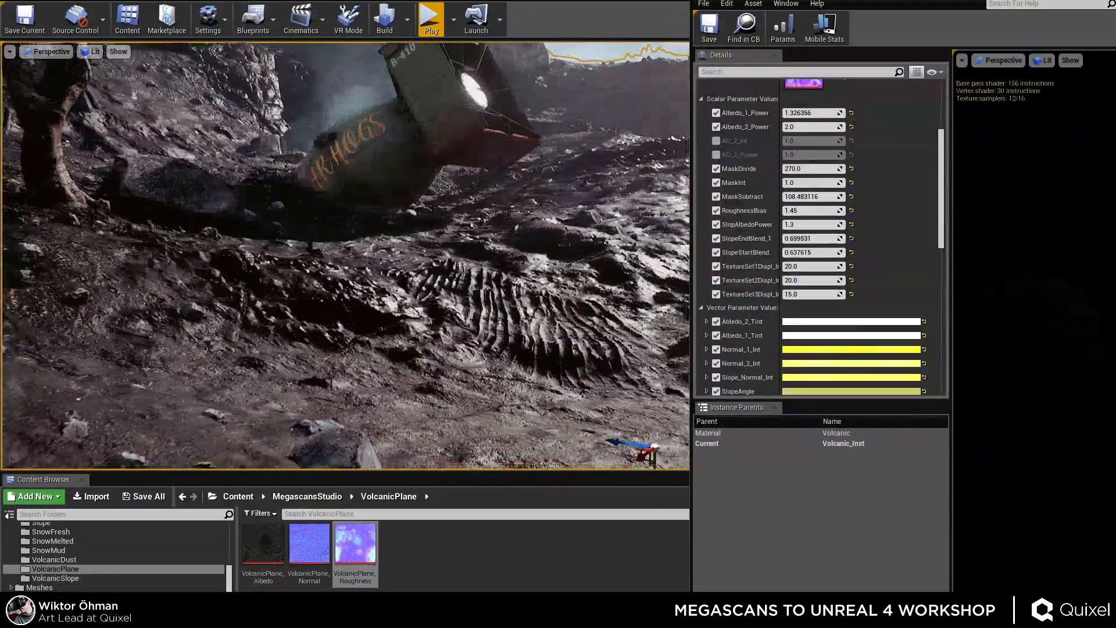
pyautogui.press('s')
pyautogui.moveTo(567, 258); pyautogui.dragTo(686, 251, button='right')
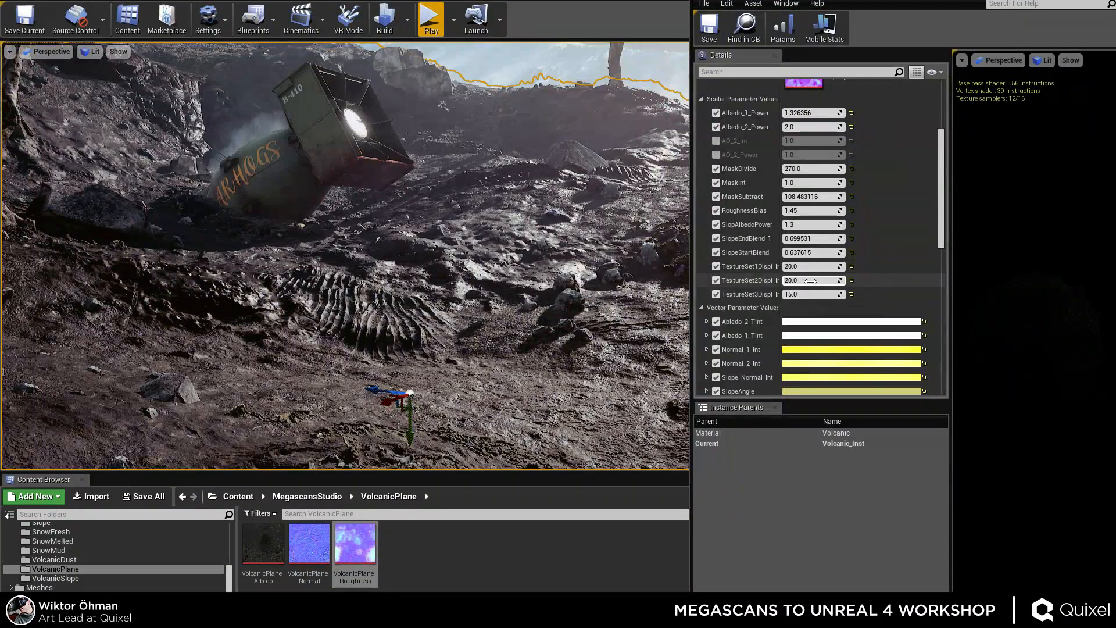
# Try lowering TextureSet3Displ_Int to about 9.8, and set it back to 15.
pyautogui.moveTo(810, 280)
pyautogui.mouseDown()
pyautogui.moveTo(846, 280)
pyautogui.moveTo(813, 281)
pyautogui.mouseUp()
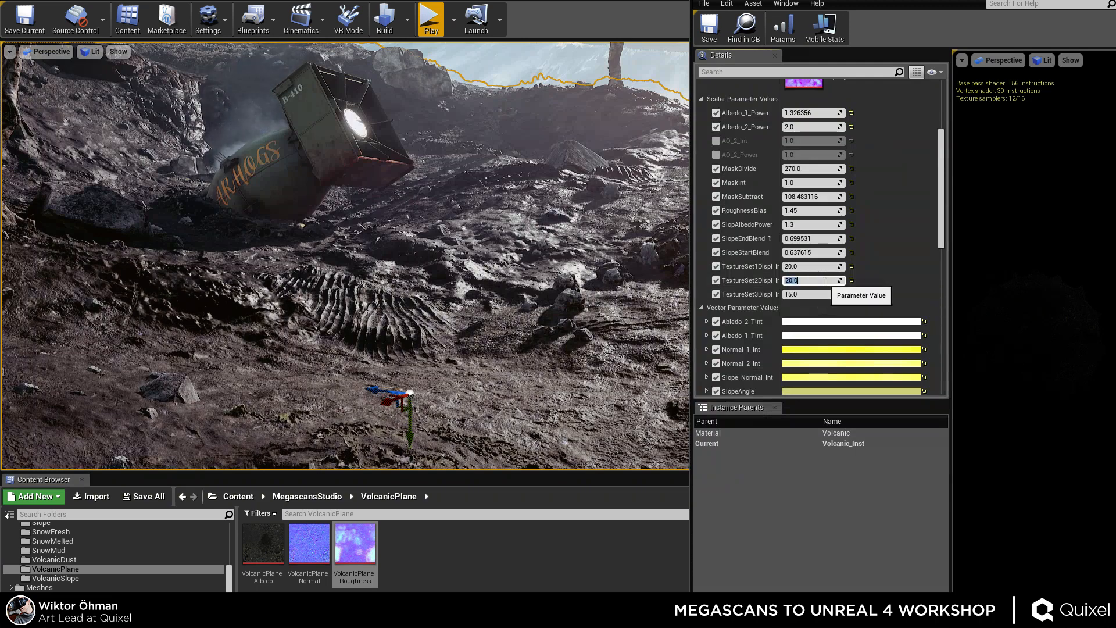
pyautogui.moveTo(813, 294); pyautogui.dragTo(860, 294)
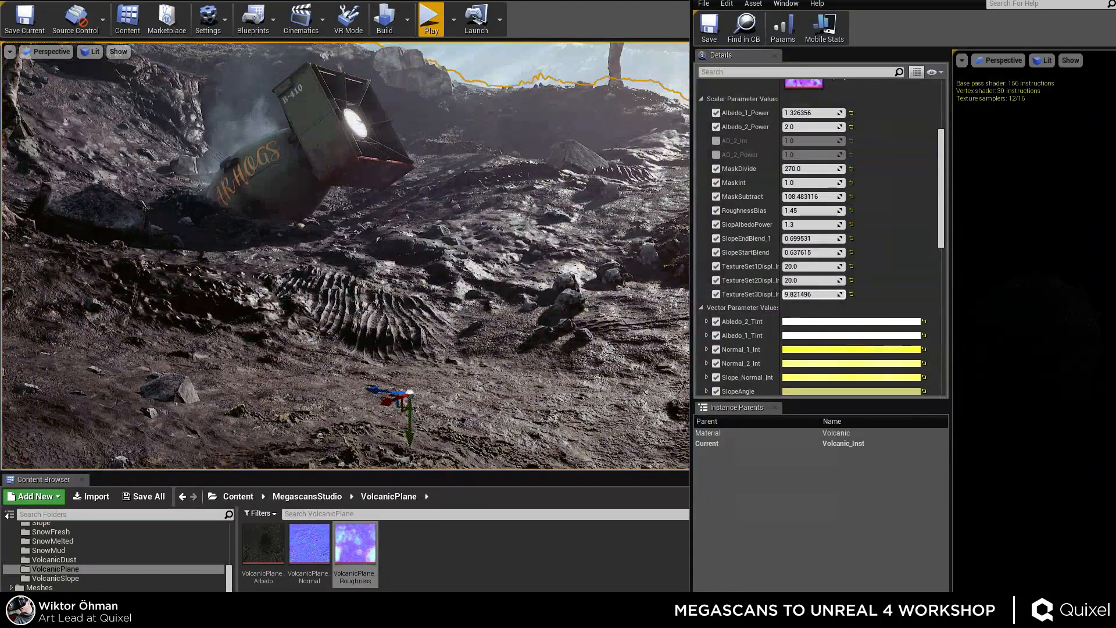
pyautogui.click(804, 291)
pyautogui.write('15')
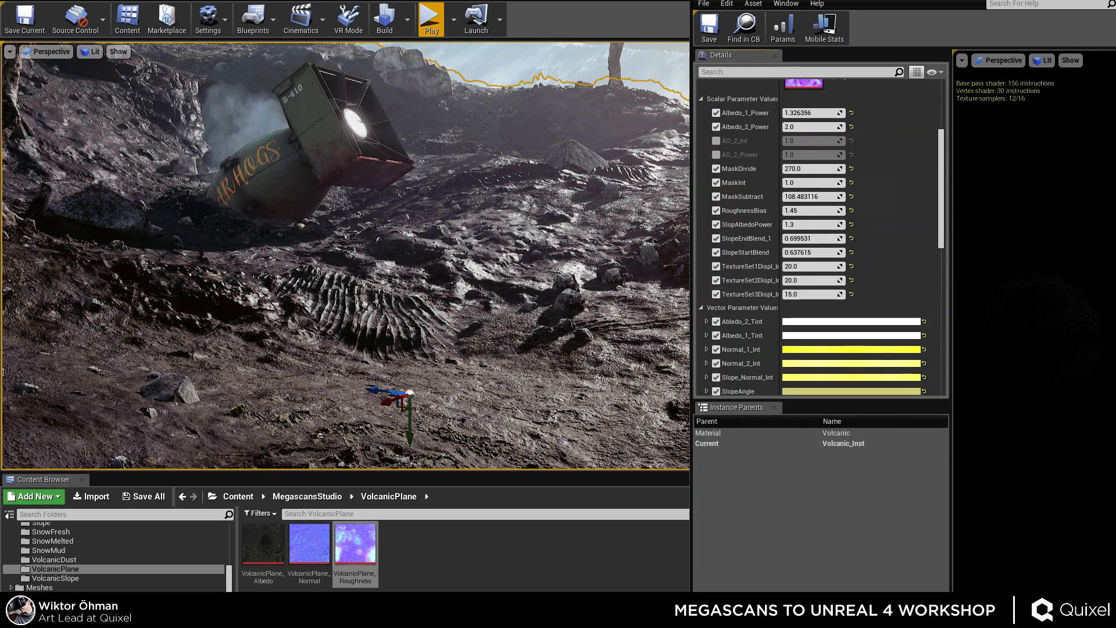
# Try an extreme TextureSet3Displ_Int of 150 on the dark slope area and restore it to 15.
pyautogui.moveTo(465, 262); pyautogui.dragTo(348, 261, button='right')
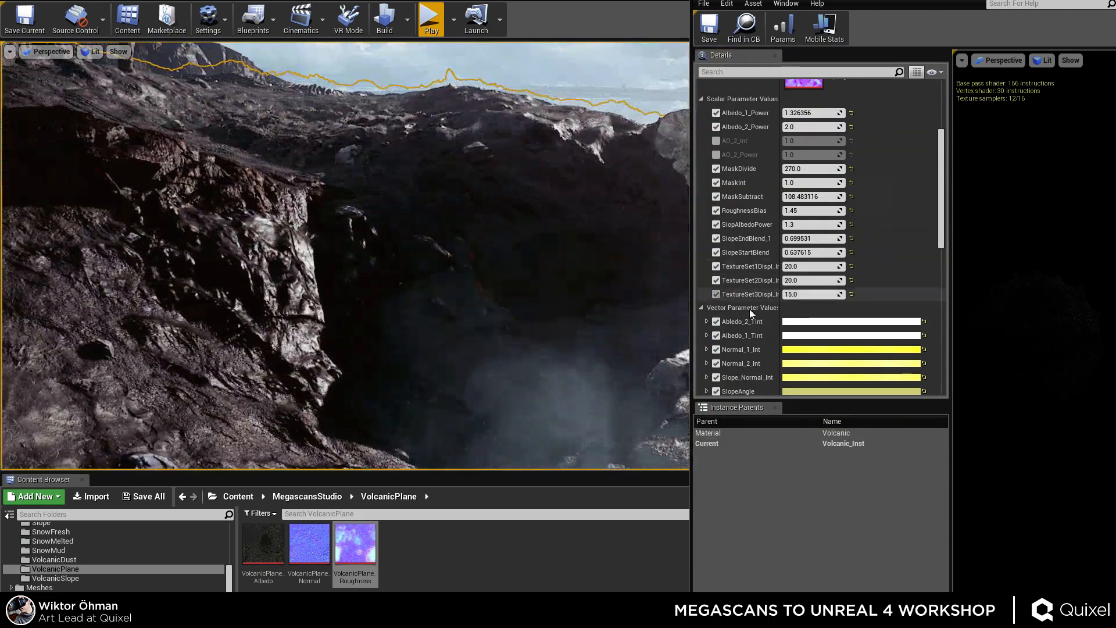
pyautogui.moveTo(810, 294); pyautogui.dragTo(815, 294)
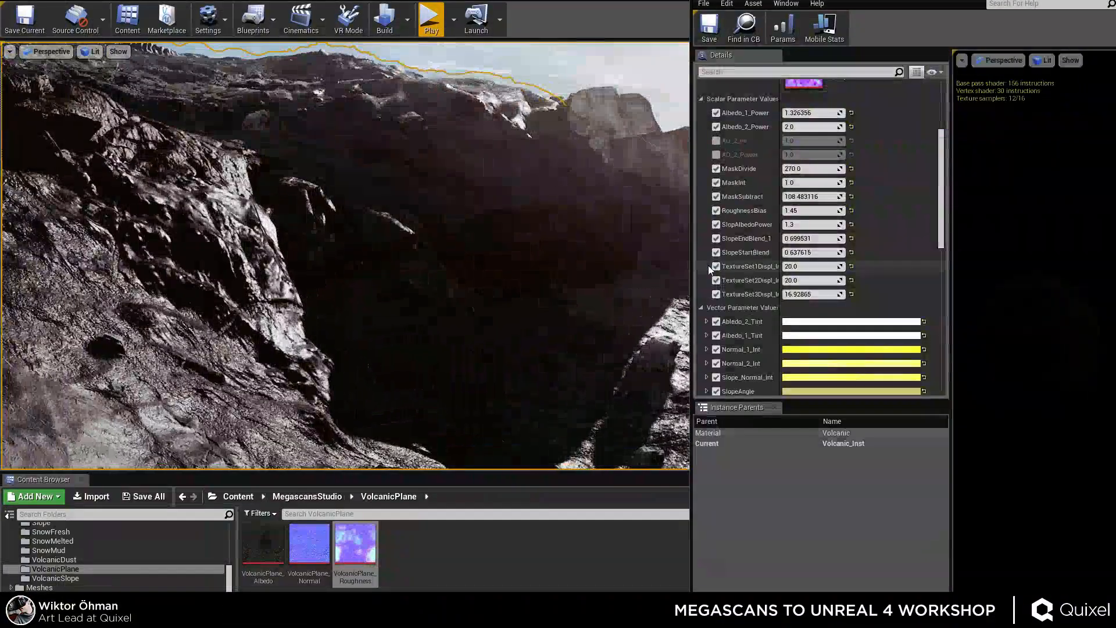
pyautogui.click(811, 294)
pyautogui.write('150')
pyautogui.press('Return')
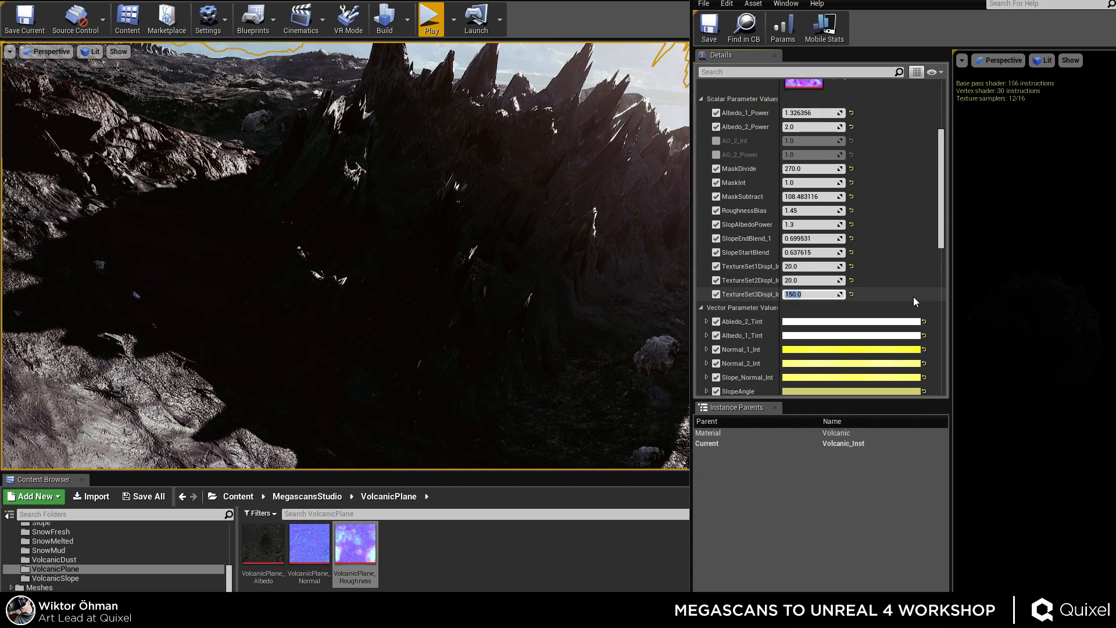
pyautogui.write('15')
pyautogui.press('Return')
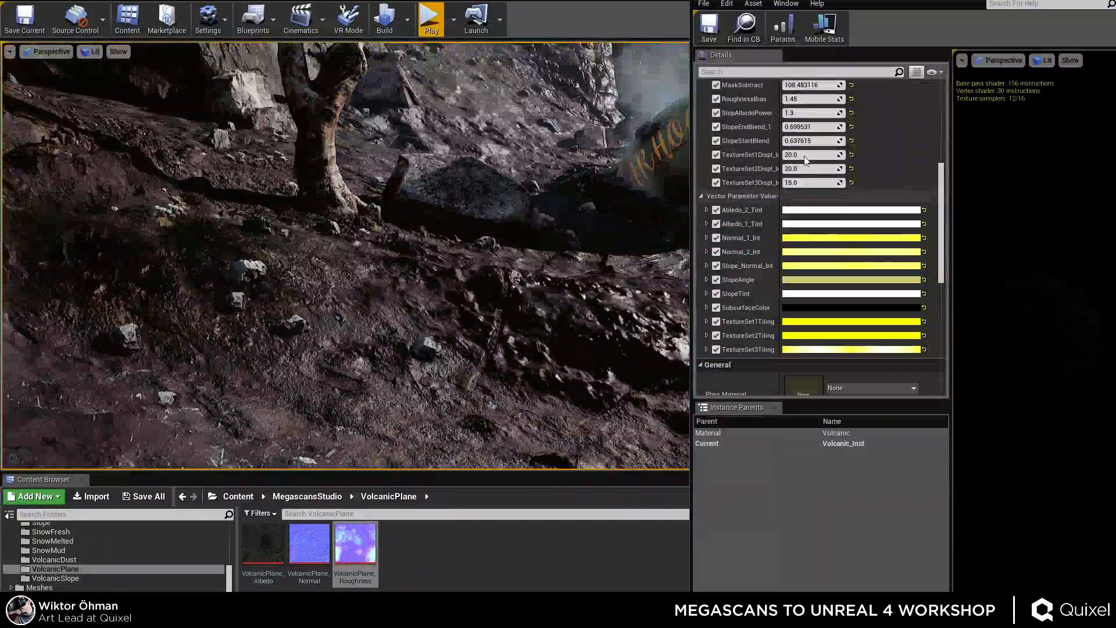
# Try green and orange colors for Abledo_2_Tint on the terrain and discard the change.
pyautogui.moveTo(526, 224); pyautogui.dragTo(593, 291, button='right')
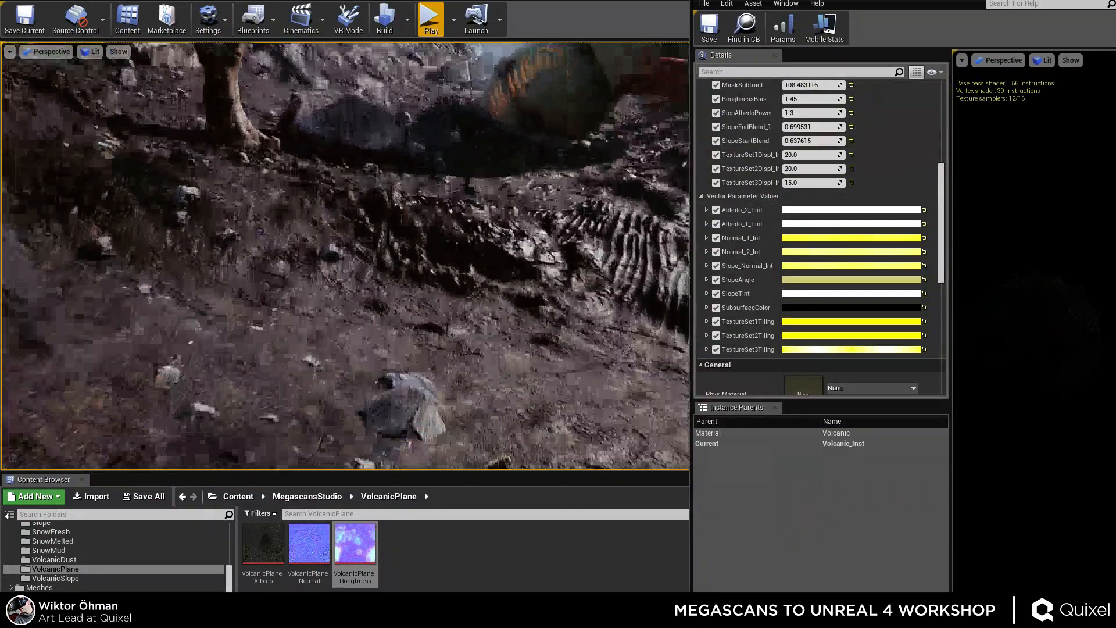
pyautogui.click(835, 211)
pyautogui.moveTo(909, 306); pyautogui.dragTo(893, 373)
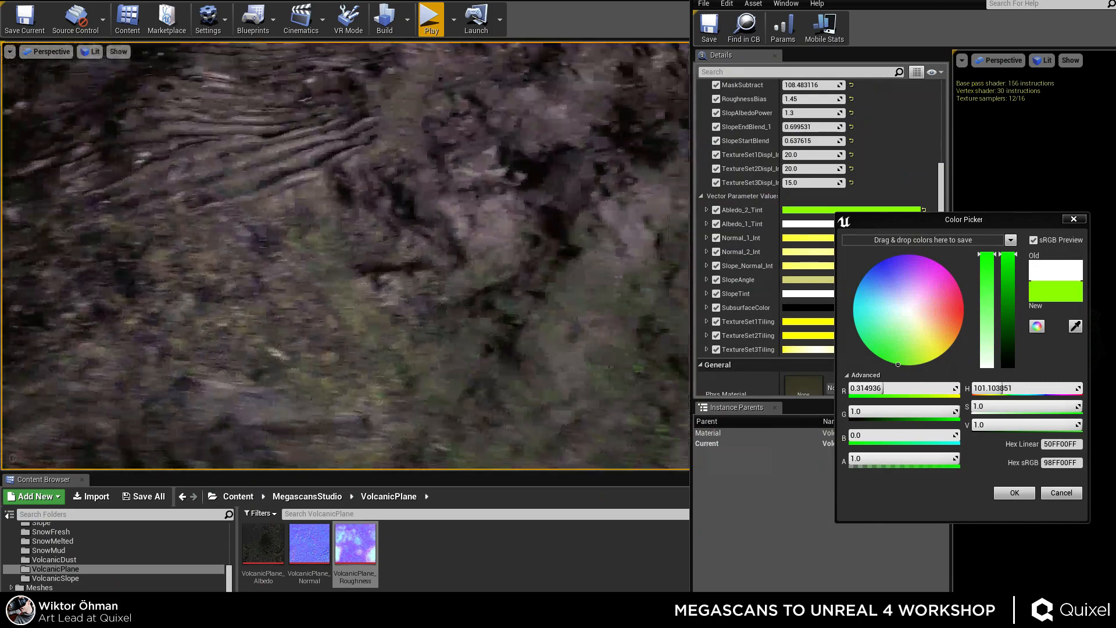
pyautogui.moveTo(967, 292); pyautogui.dragTo(948, 326)
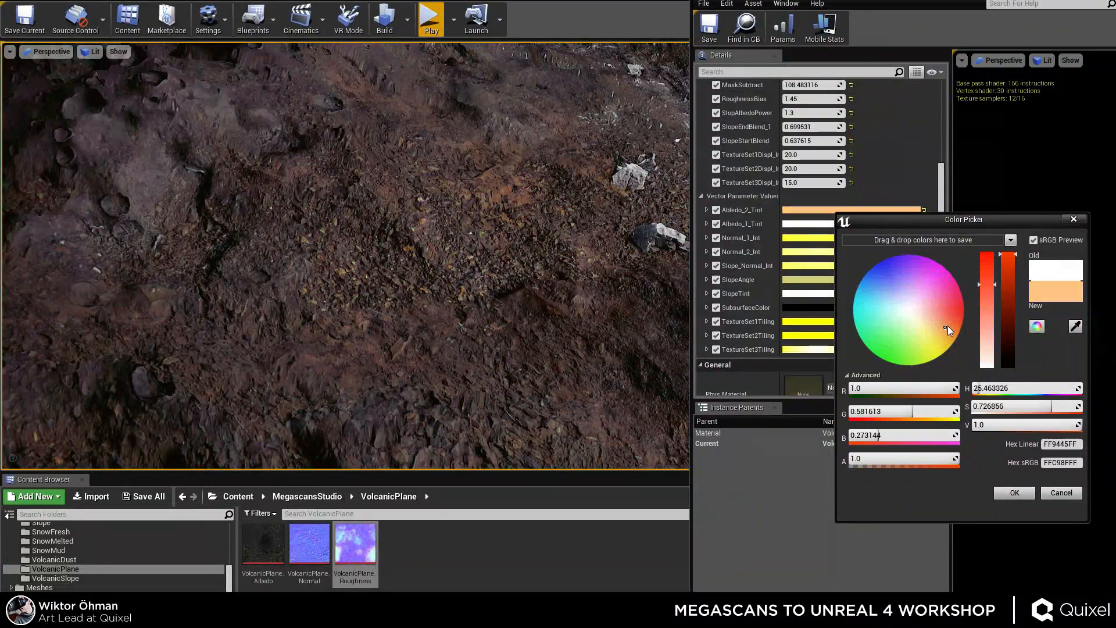
pyautogui.click(1069, 496)
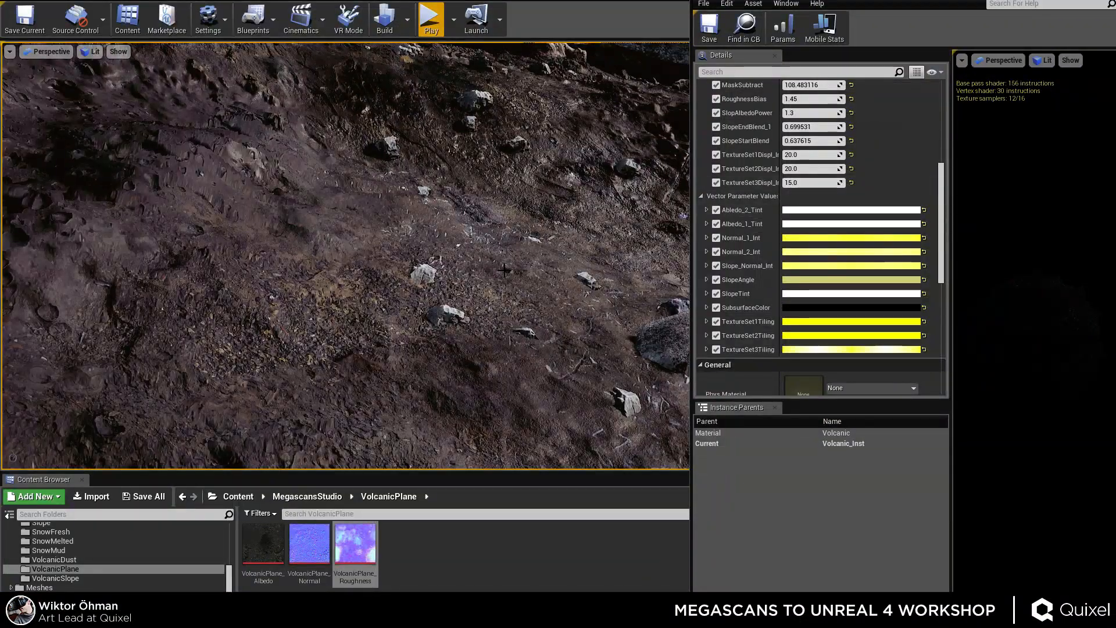
# Open the parent Volcanic material and examine its Roughness_1 texture node and the connected Lerp.
pyautogui.moveTo(504, 270); pyautogui.dragTo(677, 264, button='right')
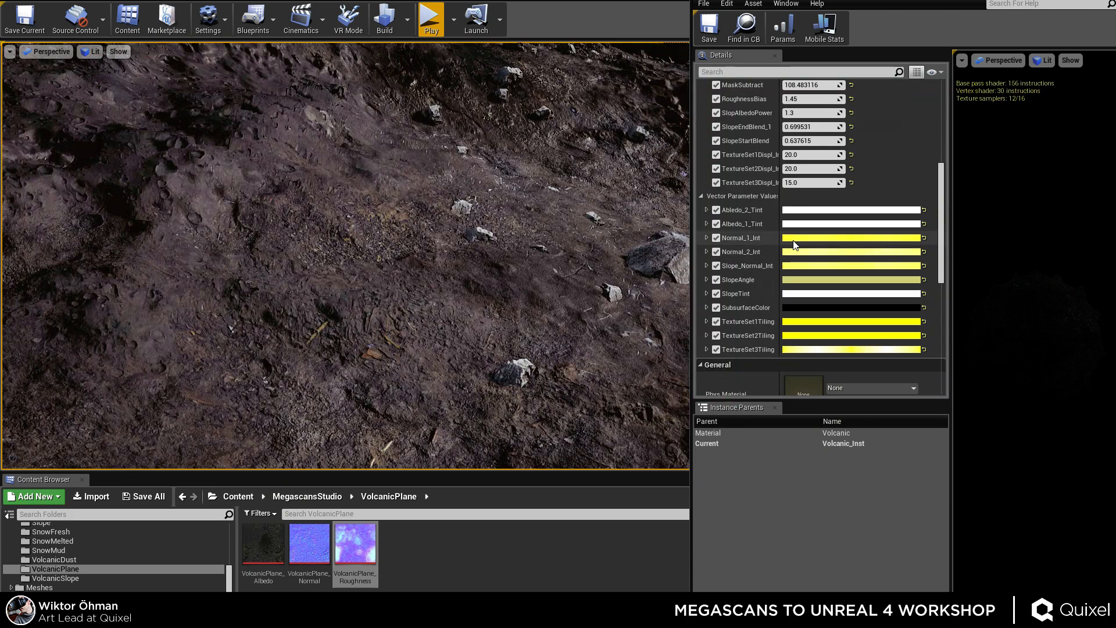
pyautogui.scroll(-5, 822, 249)
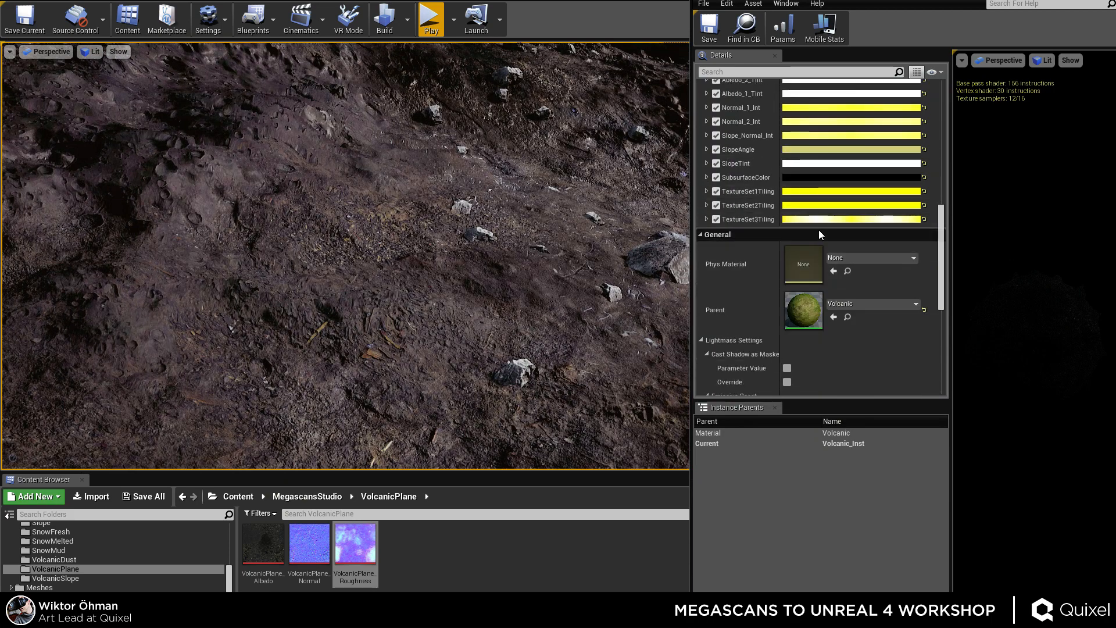
pyautogui.doubleClick(802, 309)
pyautogui.scroll(-3, 917, 234)
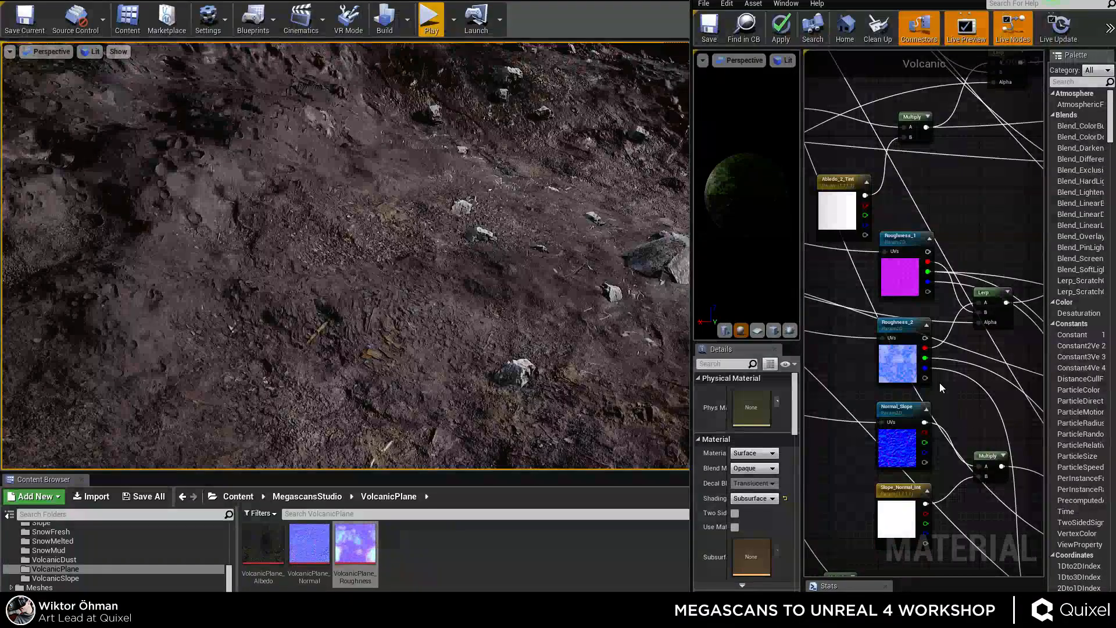
pyautogui.moveTo(964, 332); pyautogui.dragTo(988, 305)
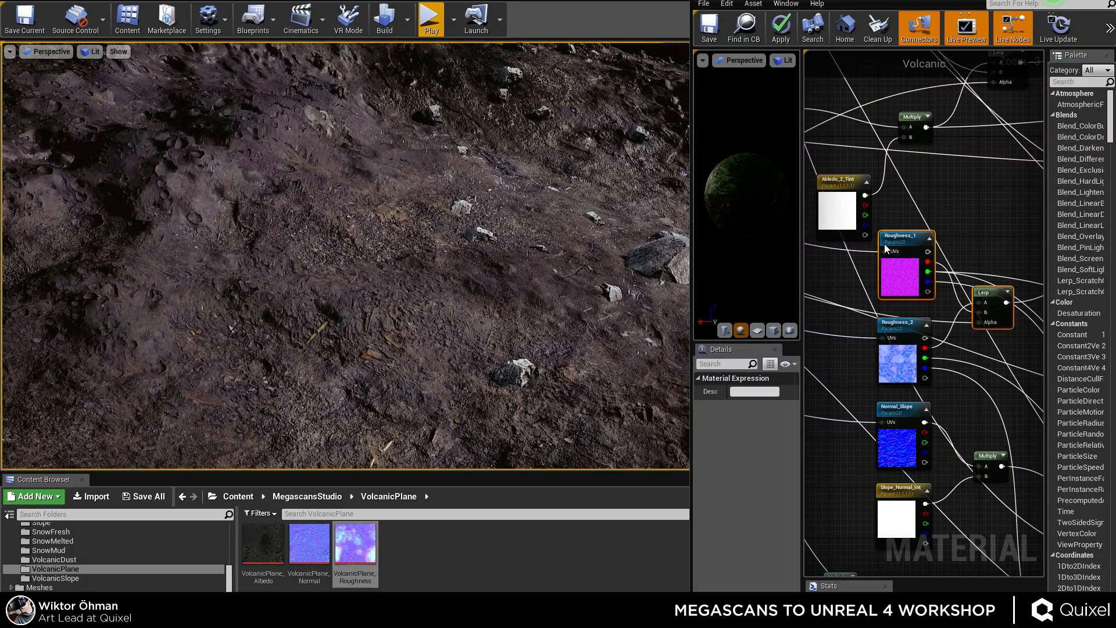
pyautogui.scroll(-3, 885, 317)
pyautogui.scroll(4, 983, 453)
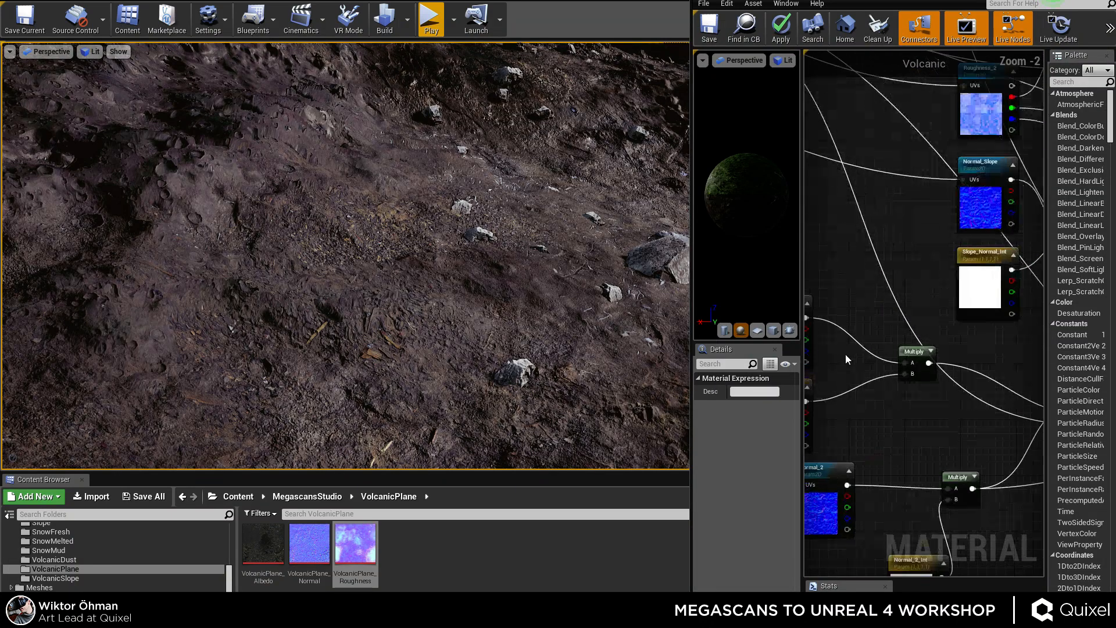
# Examine how the Normal_1 texture and Normal_1_Int parameter feed their Multiply node in the Volcanic graph.
pyautogui.moveTo(845, 354); pyautogui.dragTo(927, 152, button='right')
pyautogui.moveTo(837, 269); pyautogui.dragTo(944, 393)
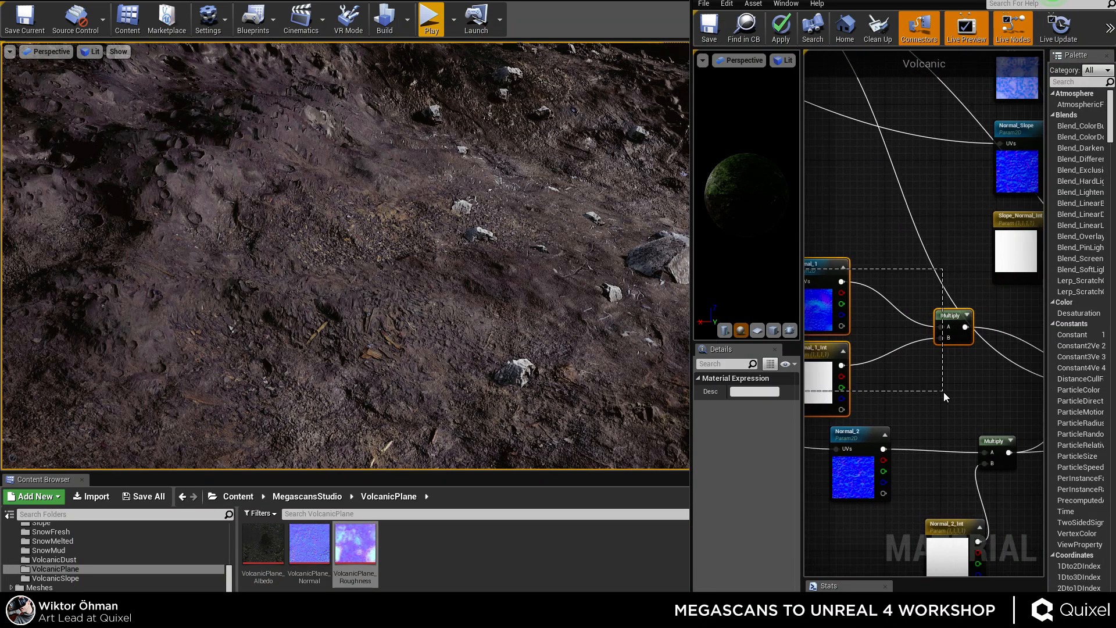
pyautogui.rightClick(820, 378)
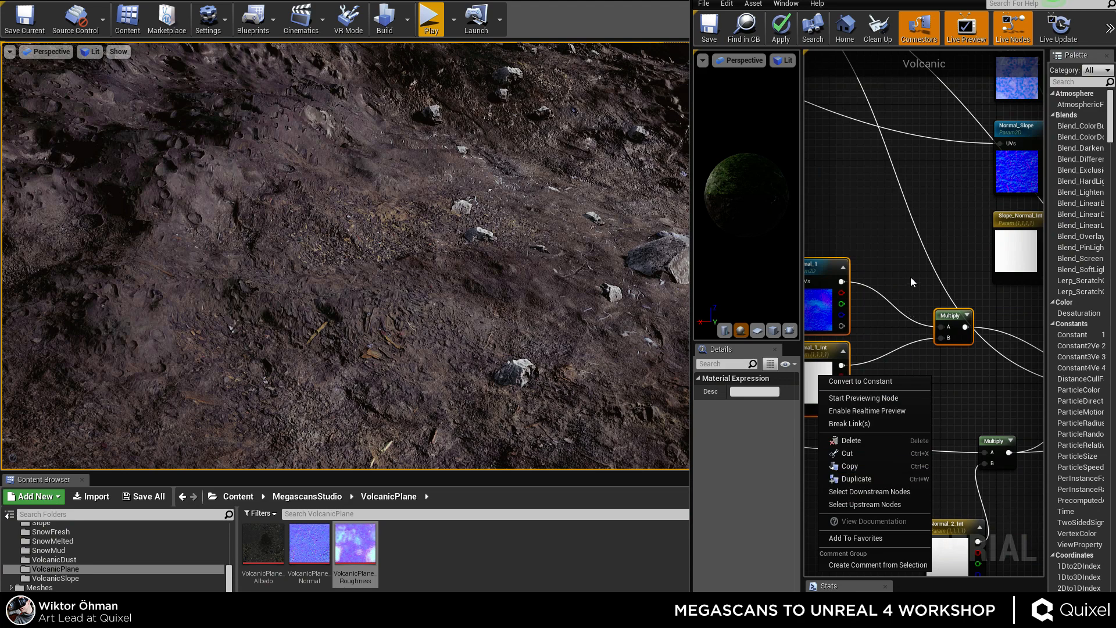
pyautogui.moveTo(910, 273); pyautogui.dragTo(916, 302, button='right')
pyautogui.click(916, 301)
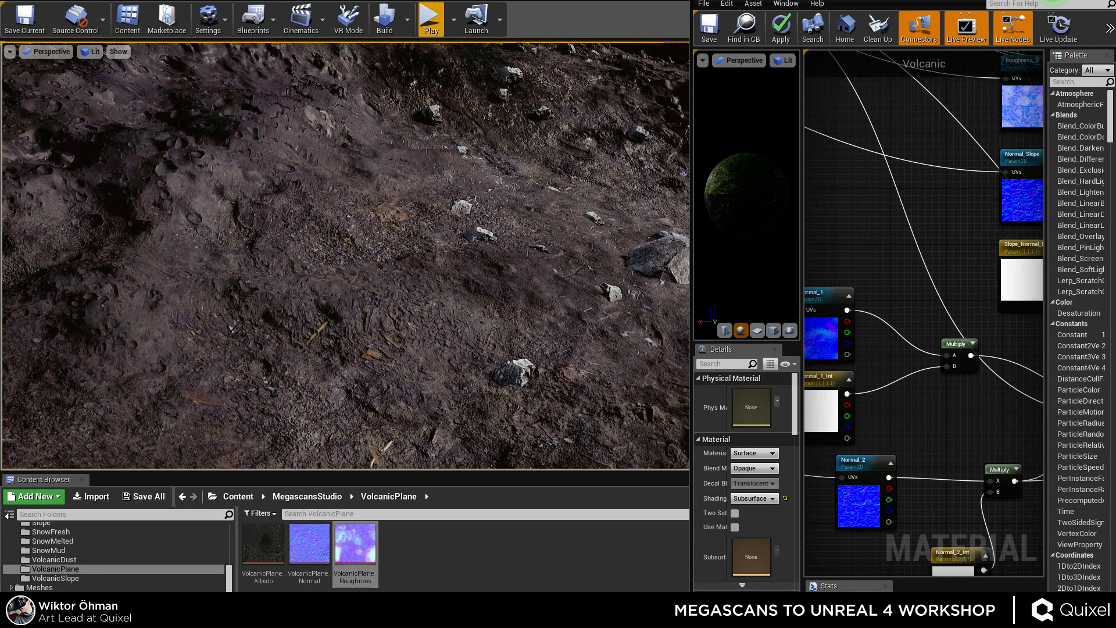
# Return to Volcanic_Inst, expand the Normal_1_Int channels, and try another color for it before discarding the change.
pyautogui.click(802, 6)
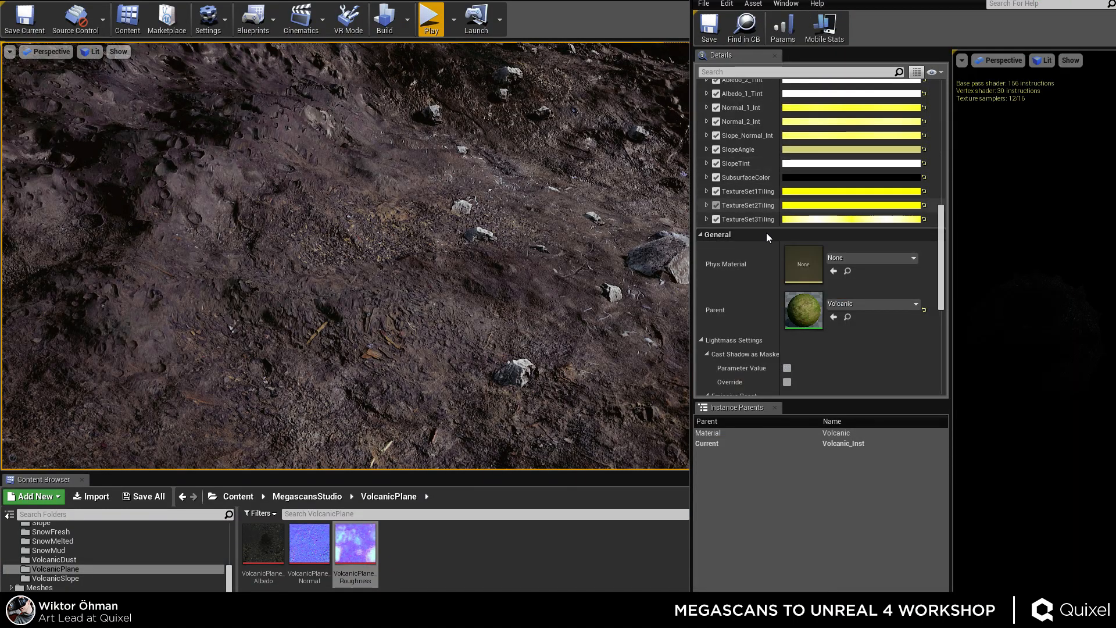
pyautogui.scroll(2, 767, 166)
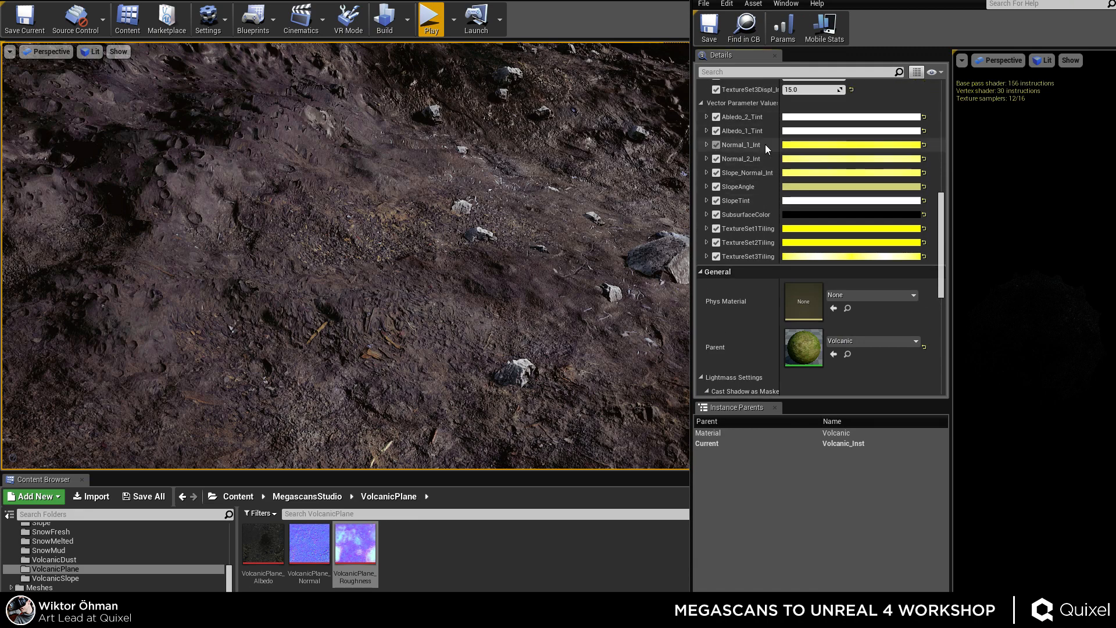
pyautogui.click(707, 144)
pyautogui.click(812, 145)
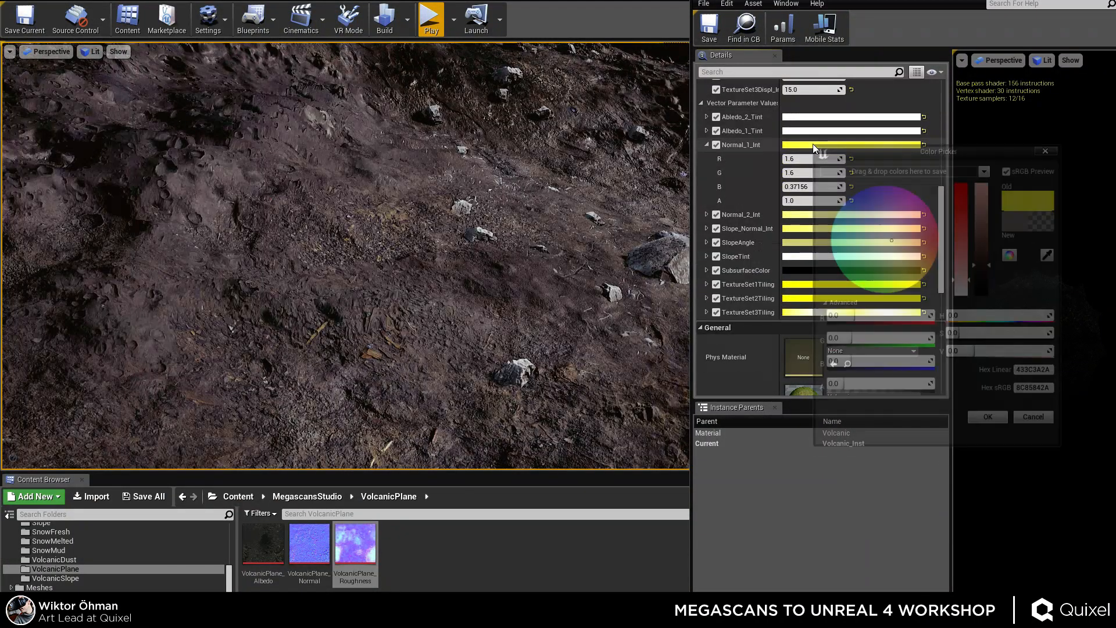
pyautogui.click(912, 291)
pyautogui.moveTo(889, 221); pyautogui.dragTo(921, 276)
pyautogui.click(1039, 425)
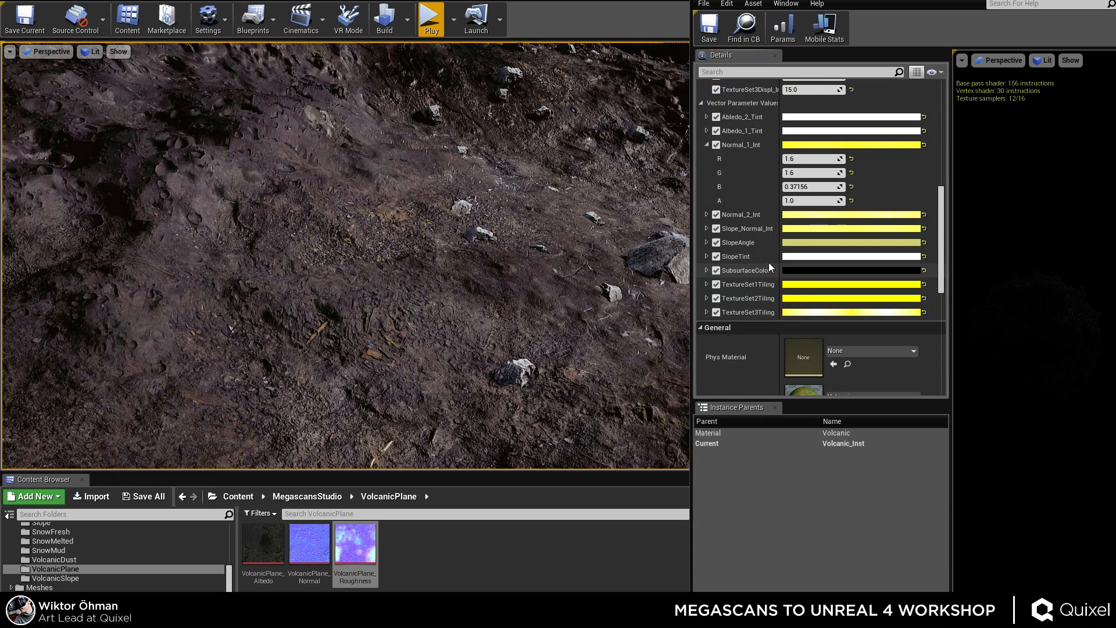
# Try a bluish SubsurfaceColor at value 0.08 and a dark red one at 0.01, and discard the change.
pyautogui.moveTo(446, 244); pyautogui.dragTo(234, 215, button='right')
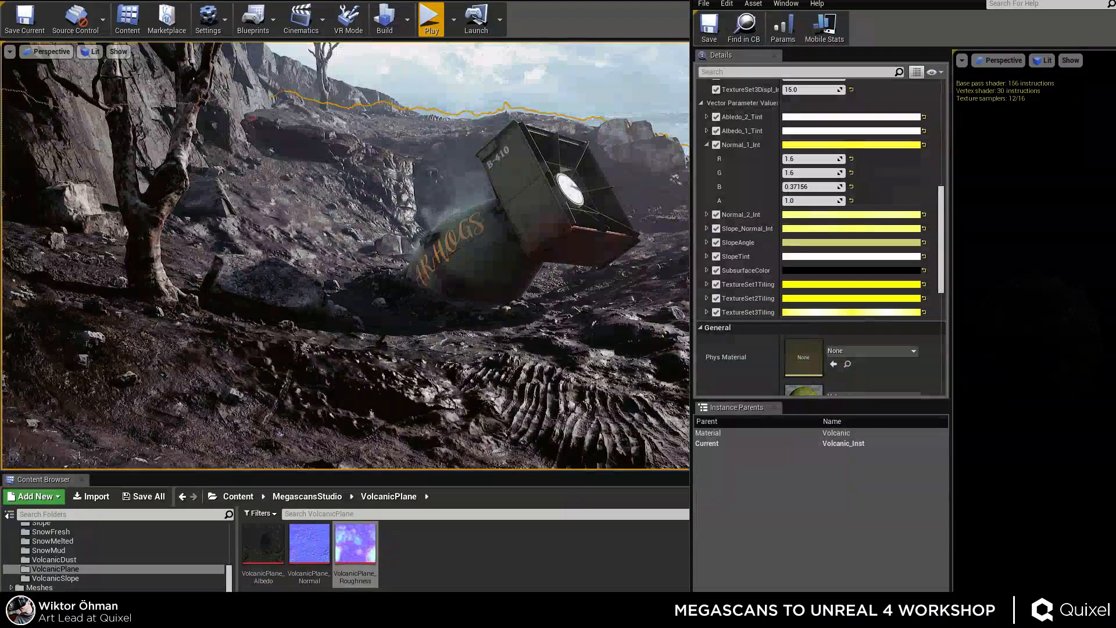
pyautogui.click(491, 244)
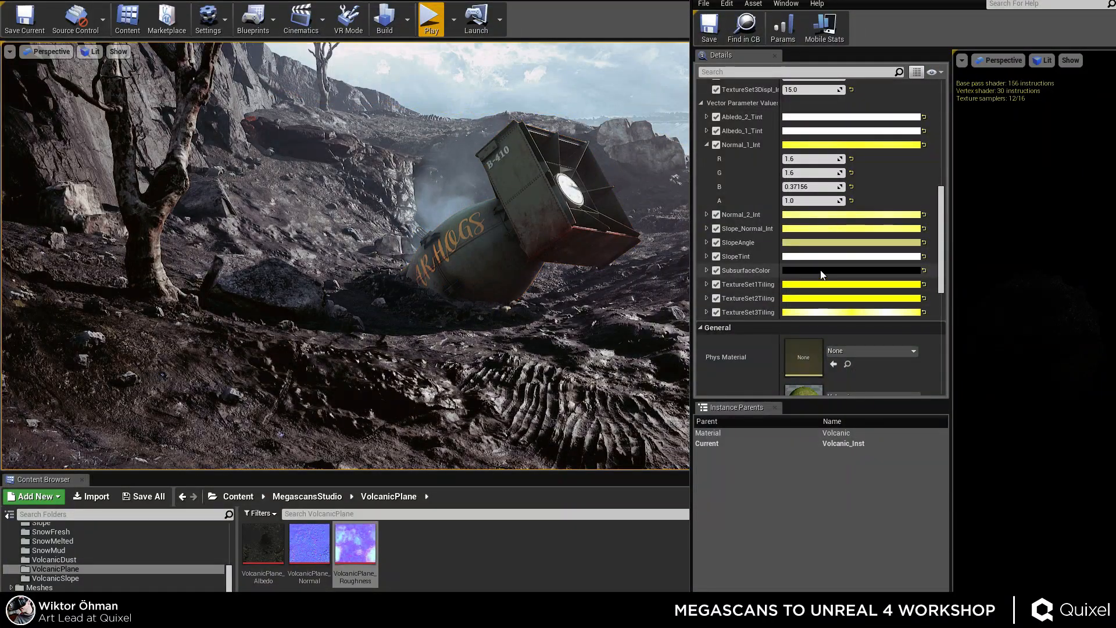
pyautogui.click(822, 275)
pyautogui.click(920, 370)
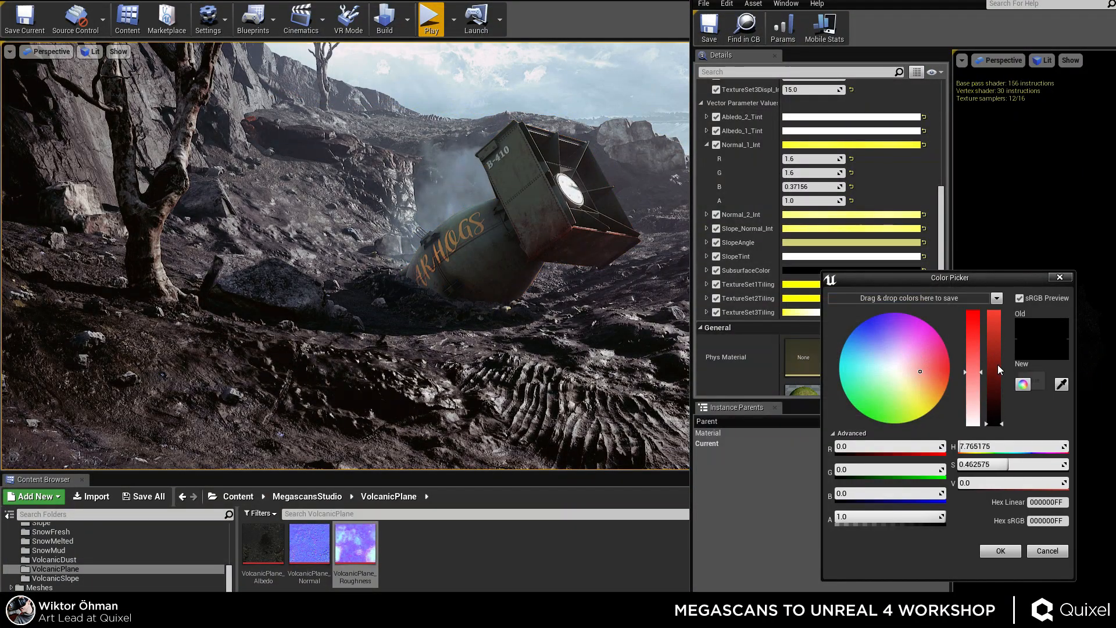
pyautogui.moveTo(1000, 369); pyautogui.dragTo(1001, 415)
pyautogui.moveTo(911, 390)
pyautogui.mouseDown()
pyautogui.moveTo(890, 399)
pyautogui.moveTo(890, 413)
pyautogui.moveTo(887, 347)
pyautogui.moveTo(878, 357)
pyautogui.mouseUp()
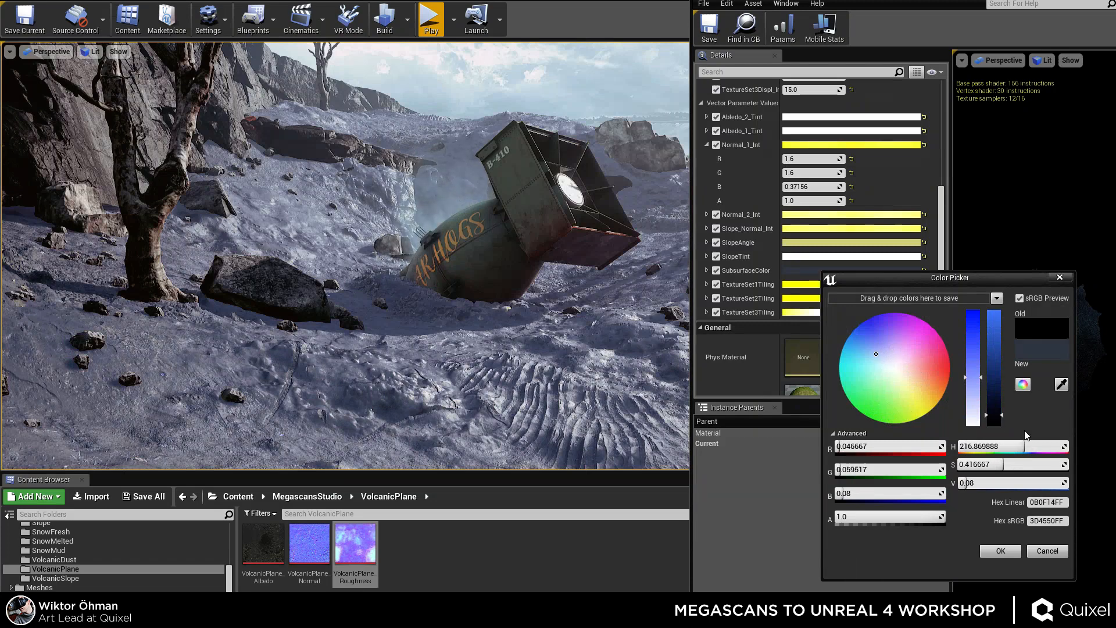
pyautogui.moveTo(1001, 415); pyautogui.dragTo(1001, 426)
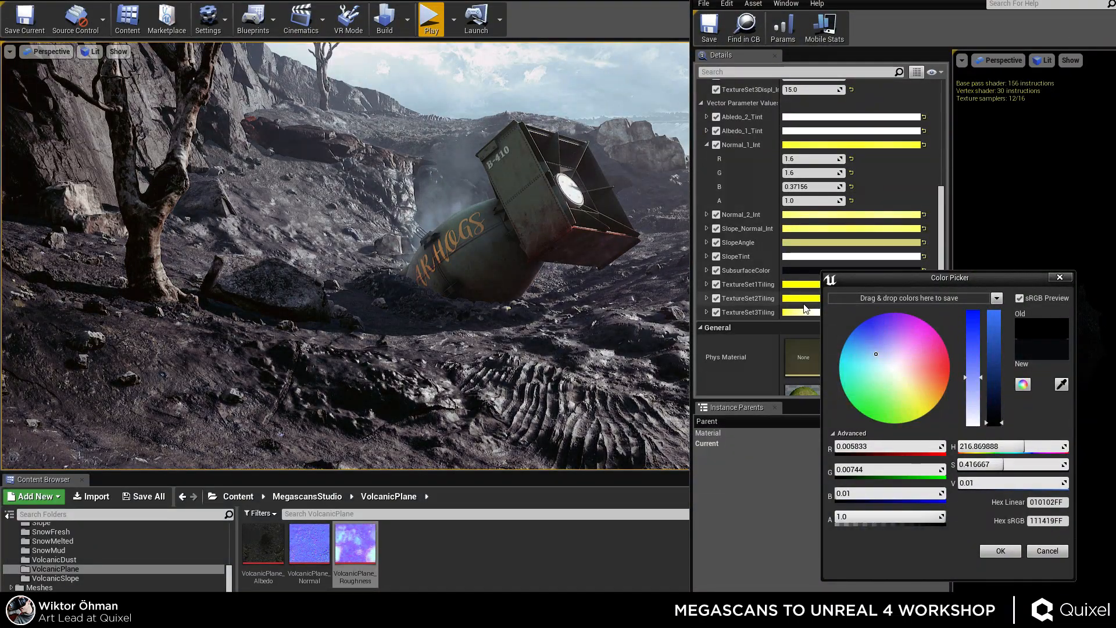
pyautogui.moveTo(933, 355); pyautogui.dragTo(956, 380)
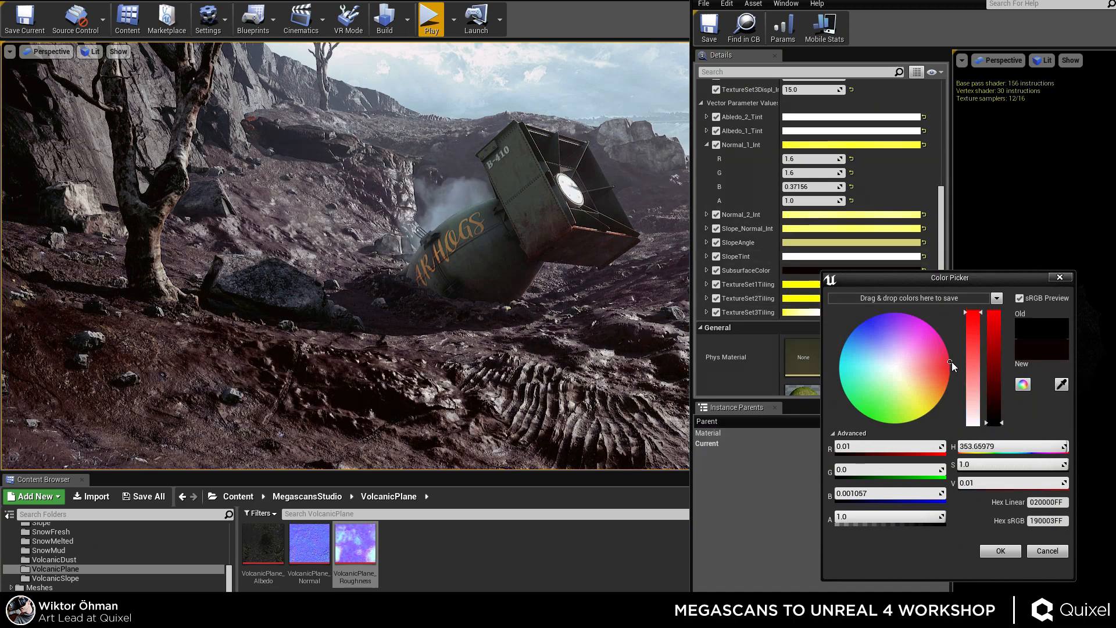
pyautogui.click(1051, 551)
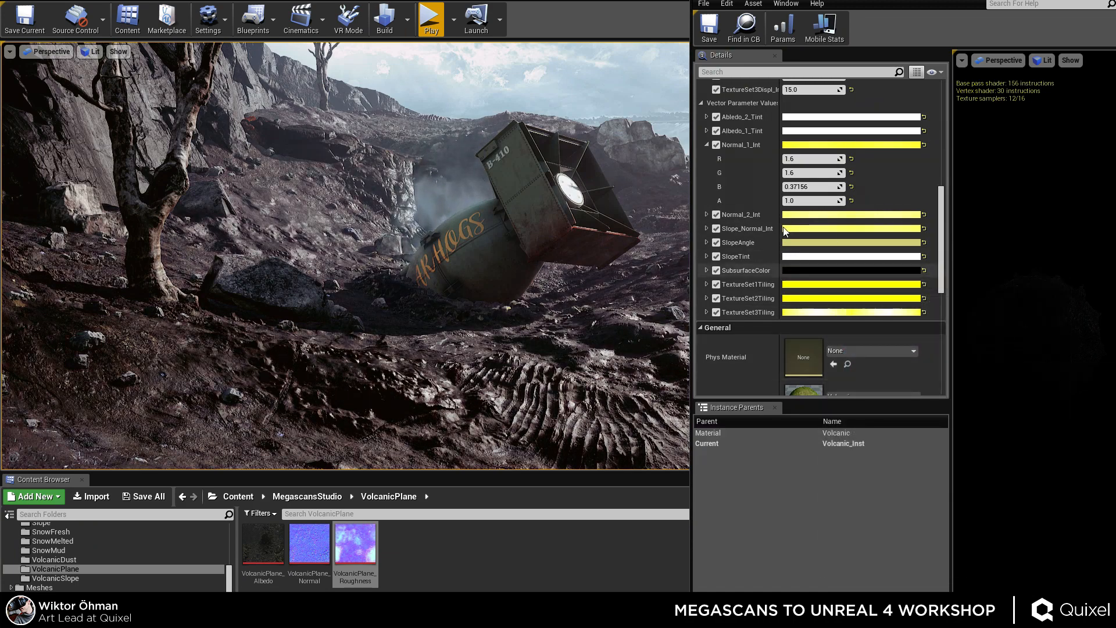
# Expand TextureSet1Tiling, TextureSet2Tiling and TextureSet3Tiling in Volcanic_Inst and examine their RGBA channel values.
pyautogui.click(708, 284)
pyautogui.click(706, 354)
pyautogui.scroll(-3, 706, 366)
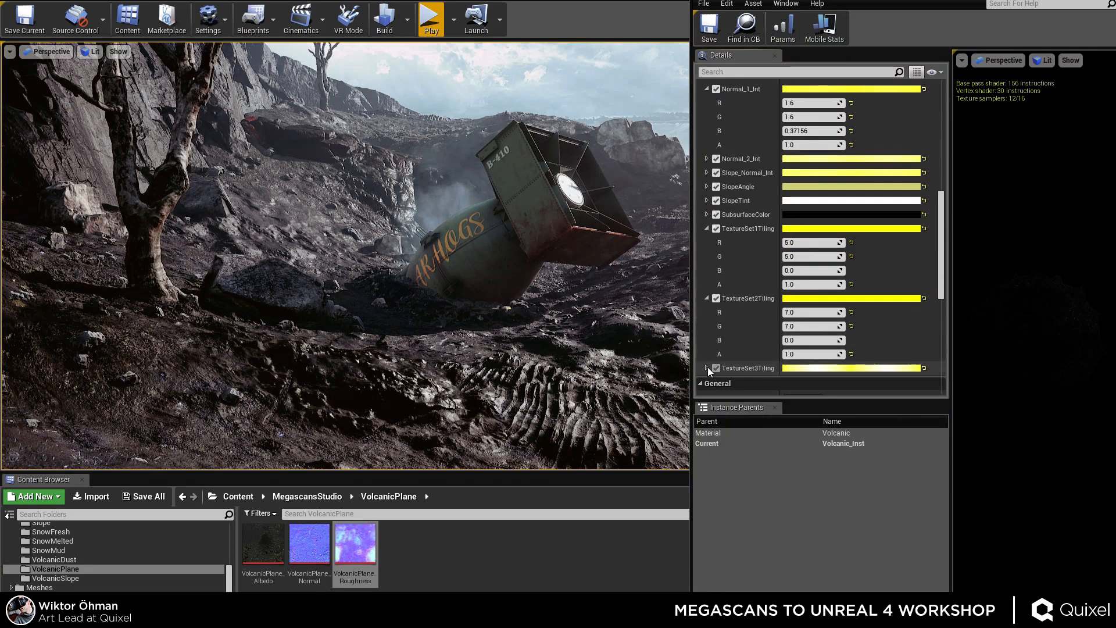
pyautogui.click(706, 368)
pyautogui.scroll(-5, 860, 301)
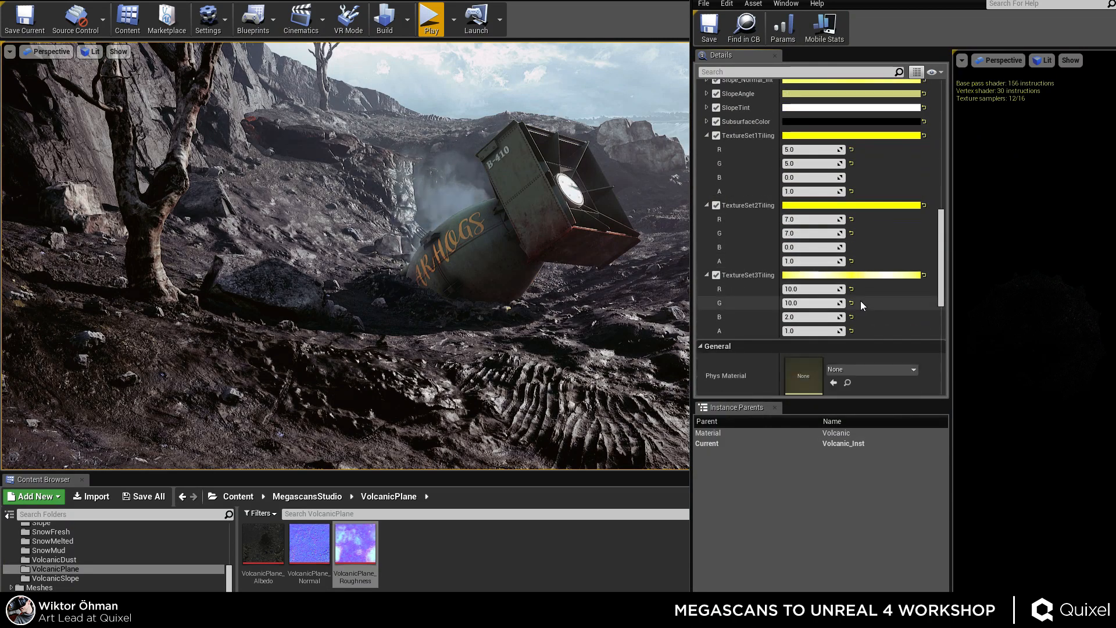
pyautogui.scroll(2, 860, 302)
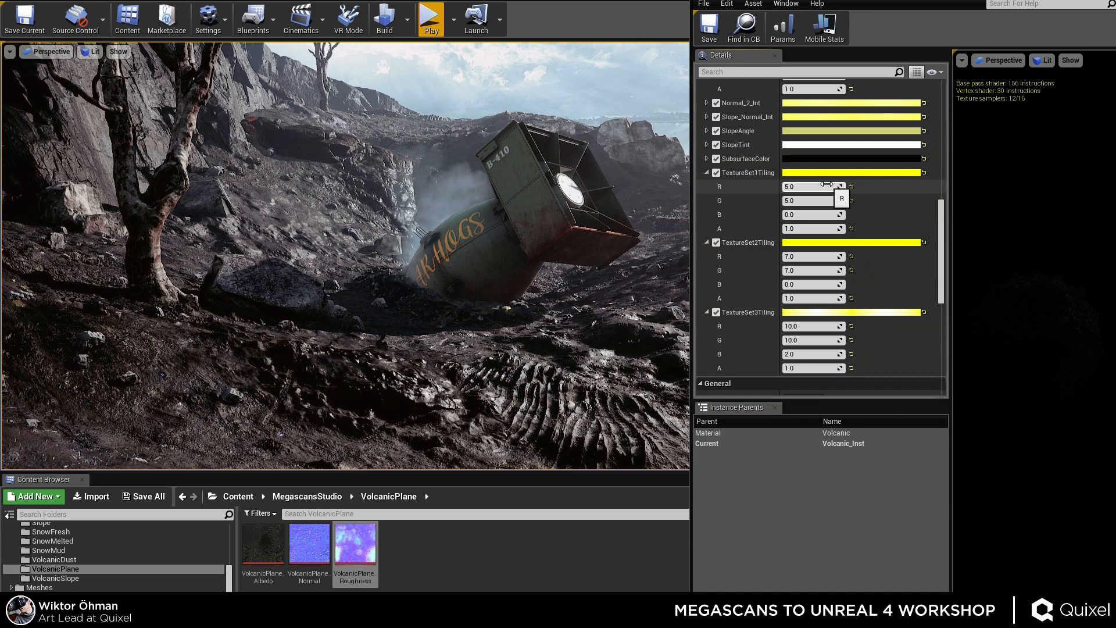
pyautogui.moveTo(942, 213); pyautogui.dragTo(941, 209)
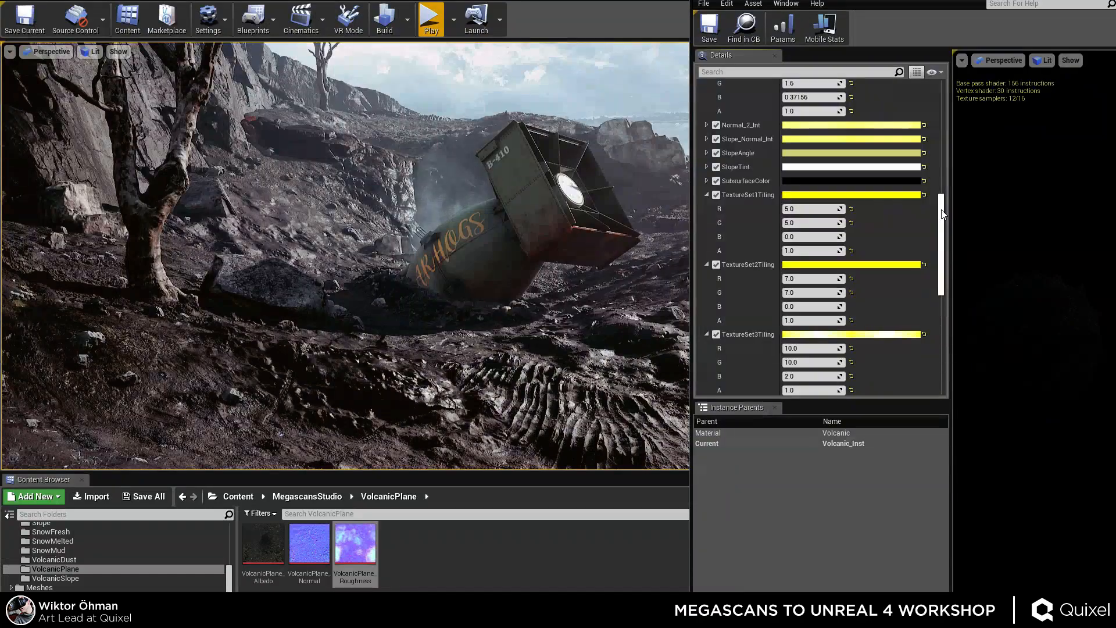
# Try different TextureSet1Tiling R and G values on the terrain and set both channels back to 5.
pyautogui.moveTo(814, 208)
pyautogui.mouseDown()
pyautogui.moveTo(791, 208)
pyautogui.moveTo(831, 227)
pyautogui.moveTo(799, 224)
pyautogui.mouseUp()
pyautogui.click(810, 210)
pyautogui.write('5')
pyautogui.press('Tab')
pyautogui.click(800, 223)
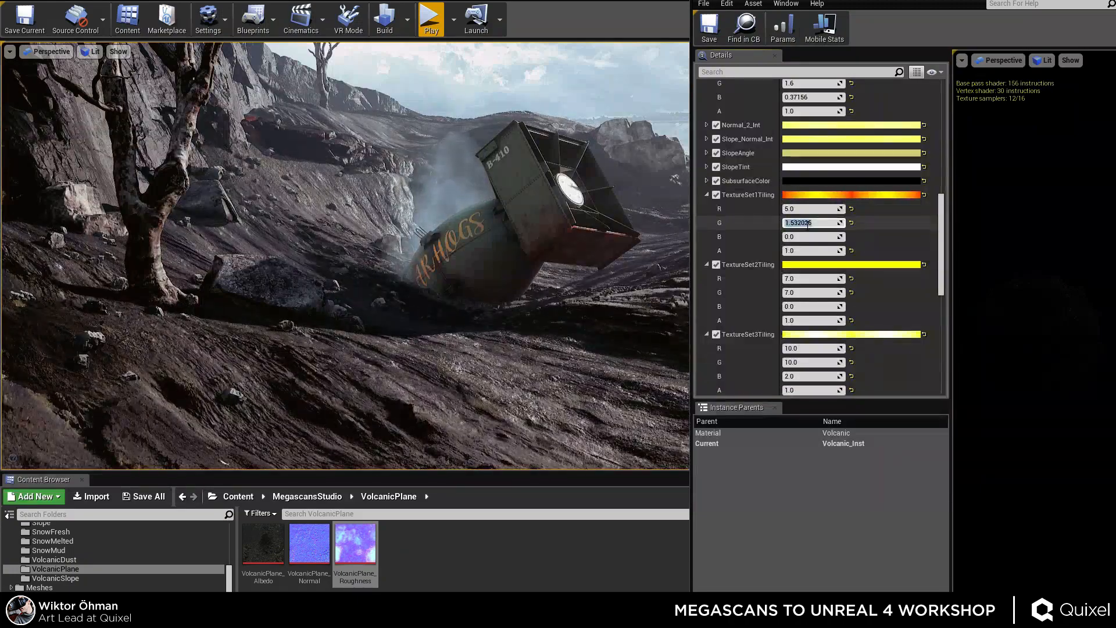
pyautogui.write('5')
pyautogui.press('Tab')
# Switch to the Volcanic material graph and locate the TexCoord and TextureSet1Tiling nodes with their Mask and Multiply.
pyautogui.click(875, 2)
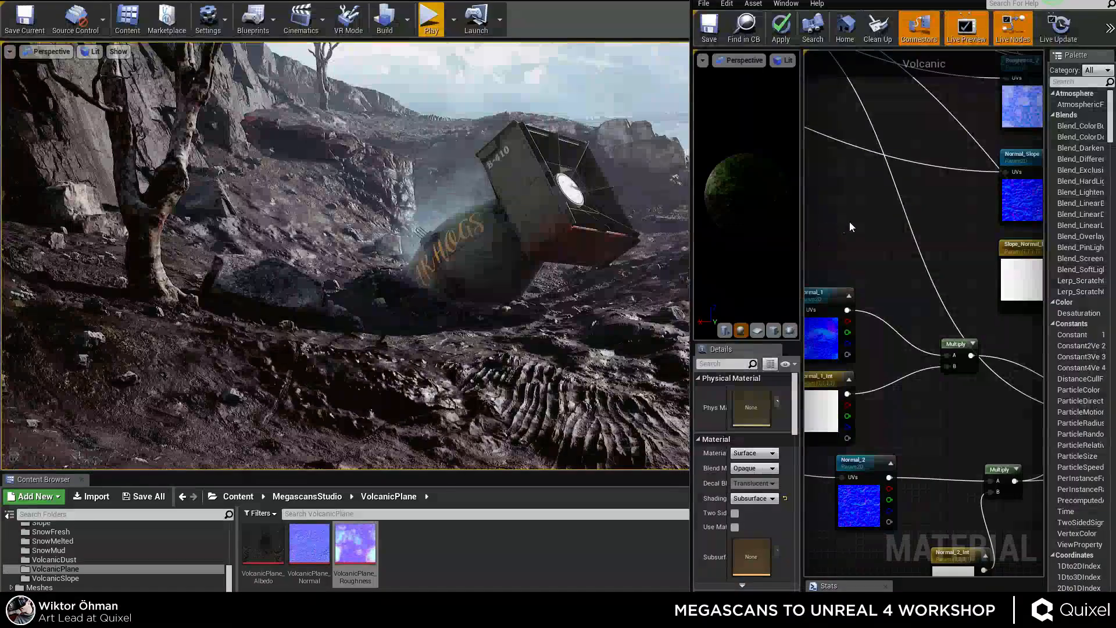
pyautogui.scroll(-3, 849, 222)
pyautogui.moveTo(849, 222); pyautogui.dragTo(1005, 236, button='right')
pyautogui.scroll(4, 999, 244)
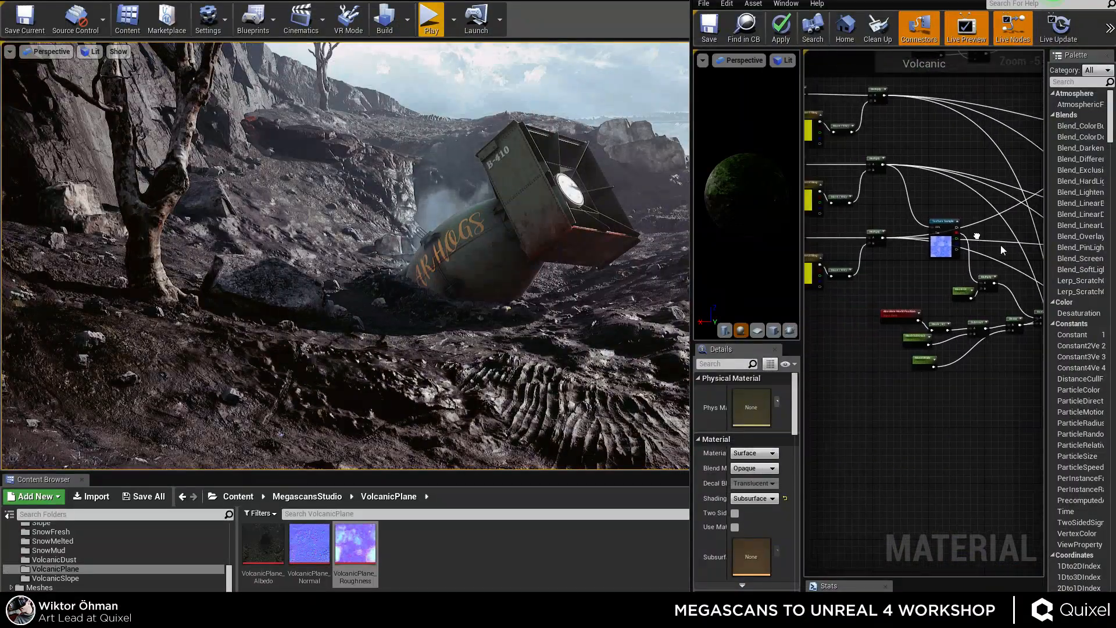
pyautogui.scroll(1, 871, 182)
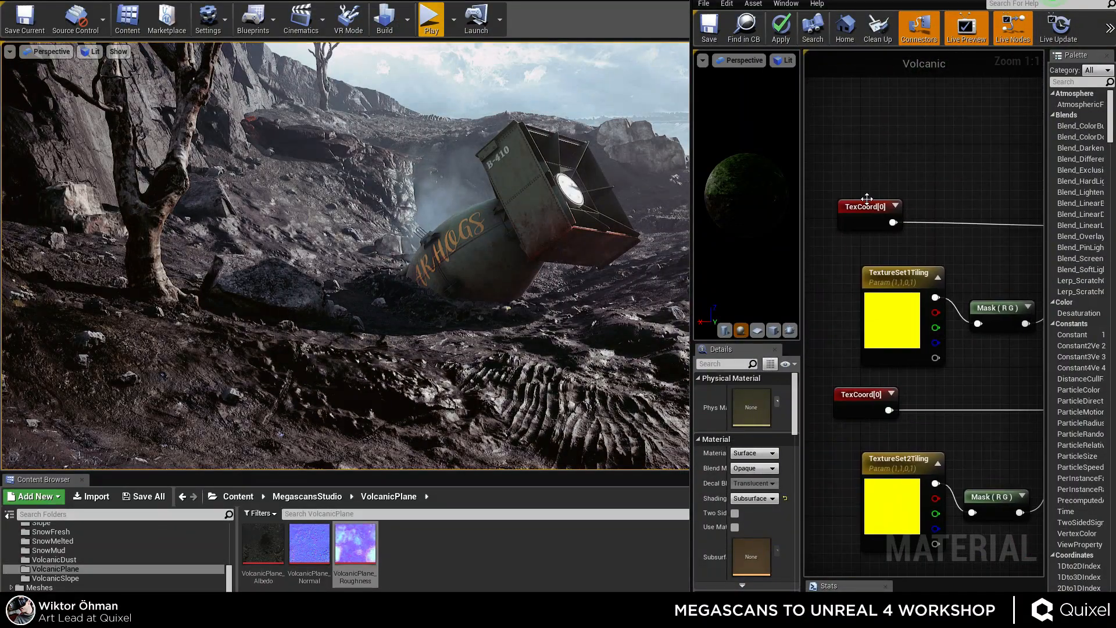
pyautogui.scroll(-1, 878, 244)
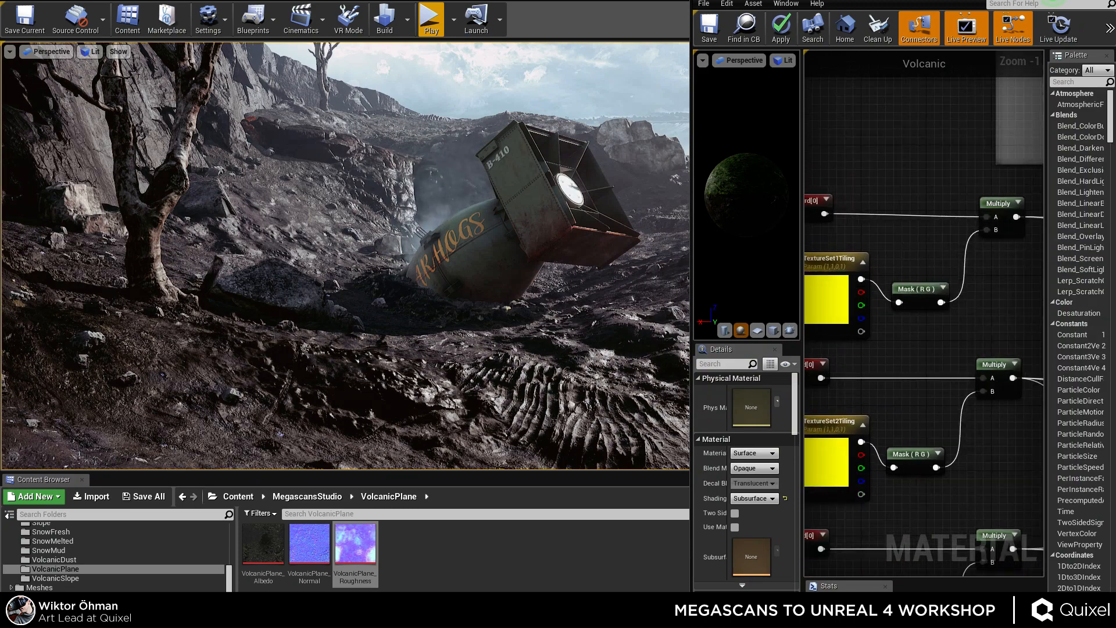
# Inspect the TextureSet1Tiling parameter's default R and G channels and the Mask ( R G ) node connected to it.
pyautogui.moveTo(957, 303); pyautogui.dragTo(962, 320)
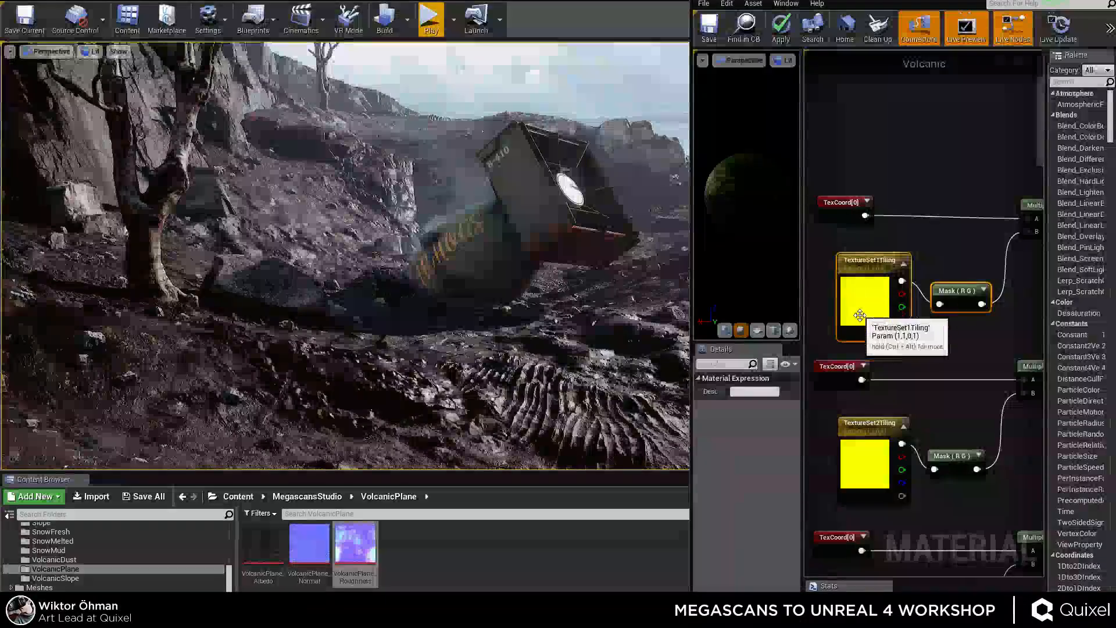
pyautogui.click(833, 284)
pyautogui.click(870, 296)
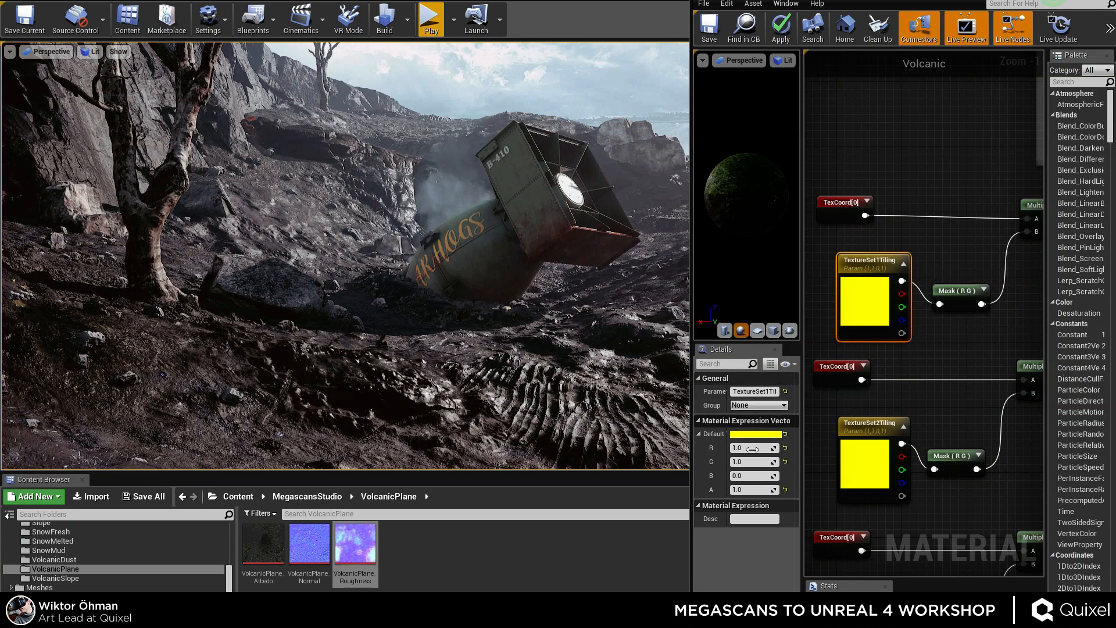
pyautogui.click(956, 302)
pyautogui.click(860, 293)
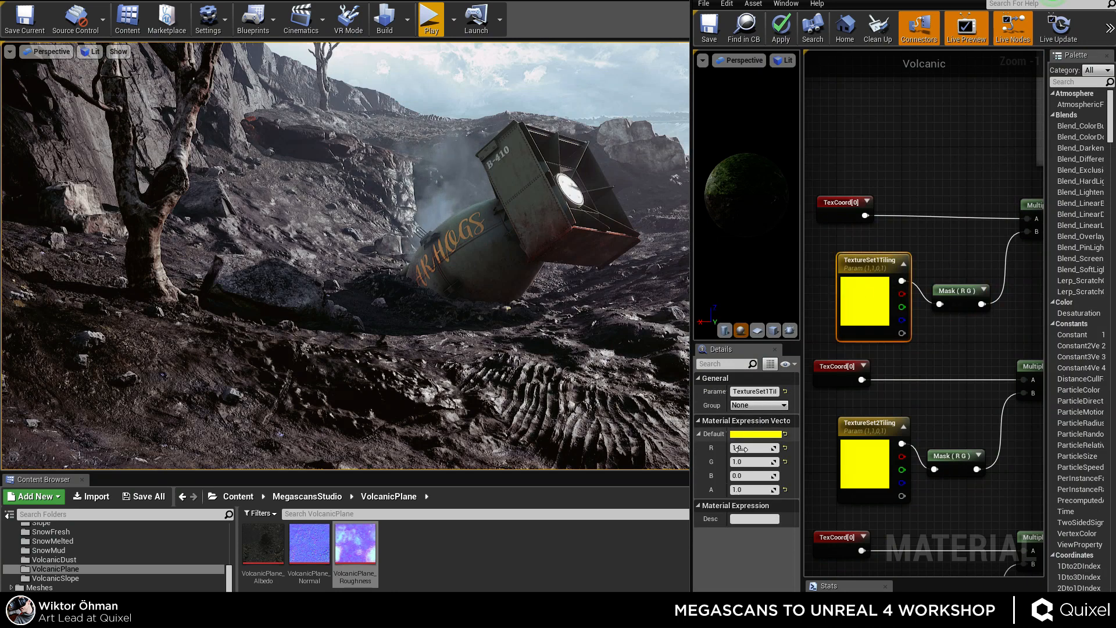
pyautogui.click(748, 462)
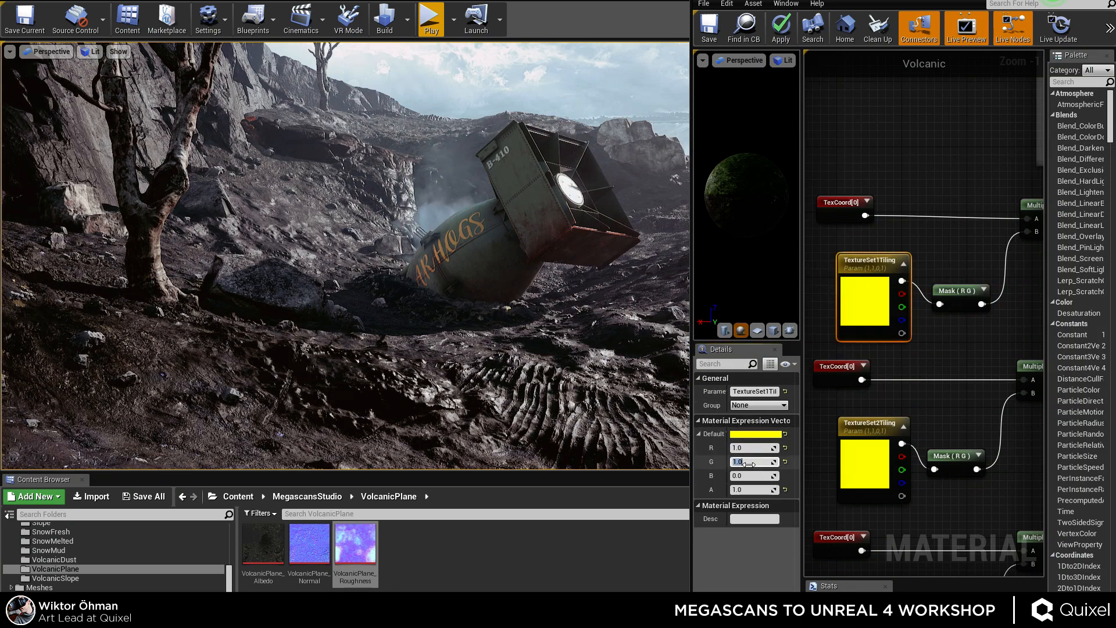
# Inspect the UTiling and VTiling settings of the TexCoord node above TextureSet1Tiling.
pyautogui.click(933, 332)
pyautogui.moveTo(940, 259); pyautogui.dragTo(949, 289, button='right')
pyautogui.click(841, 233)
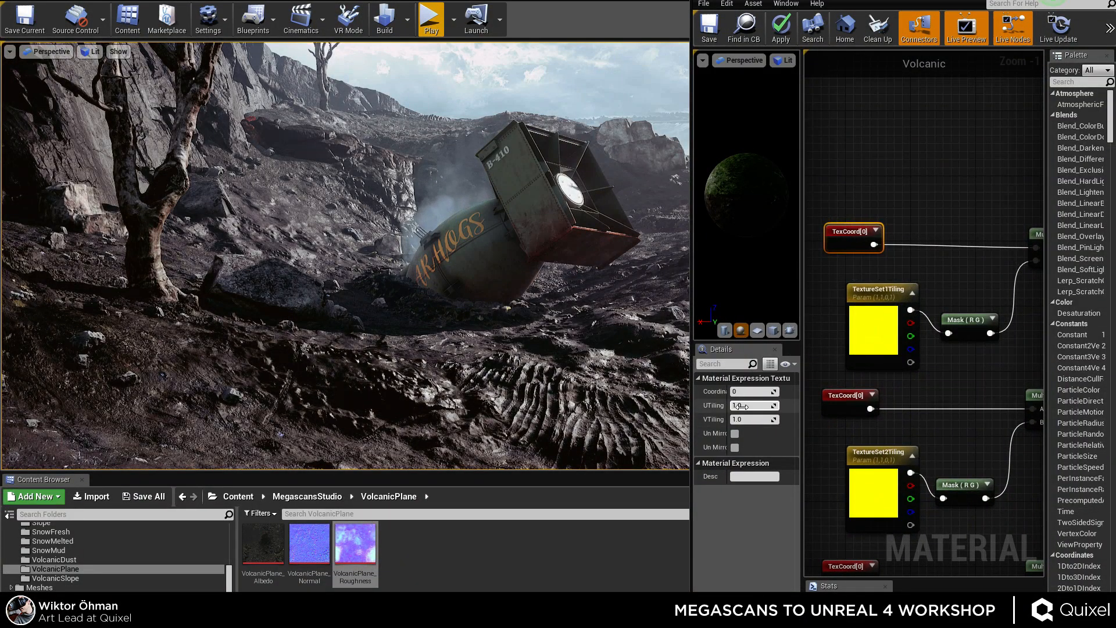
pyautogui.click(887, 190)
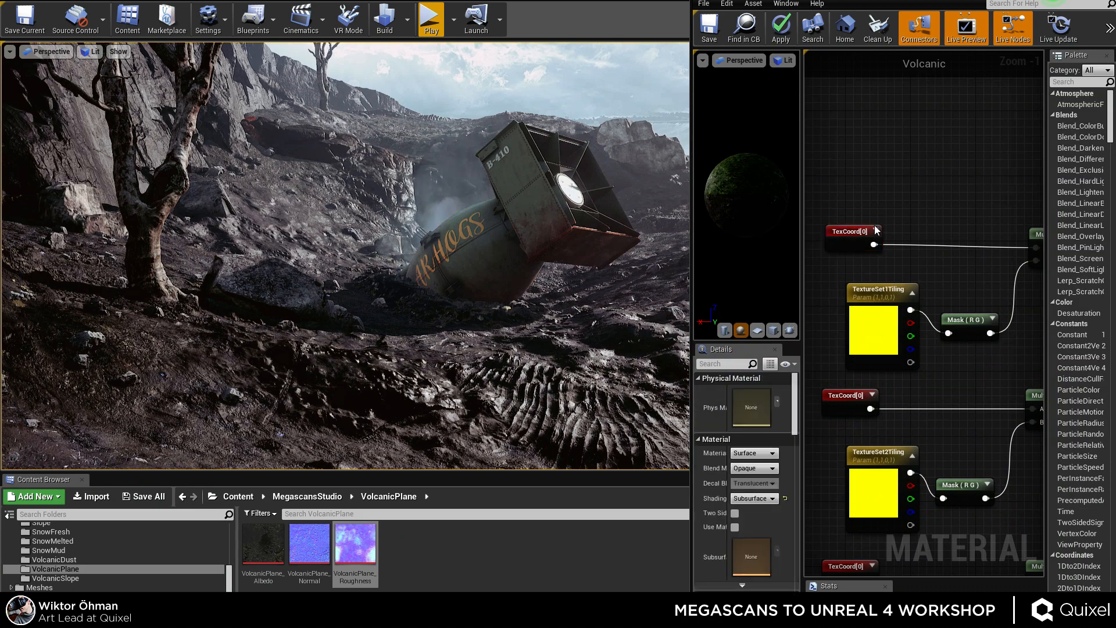
# Trace the tiling Multiply connections across the Volcanic graph to the UVs input of the Albedo_1 texture.
pyautogui.moveTo(910, 241); pyautogui.dragTo(924, 290, button='right')
pyautogui.scroll(-3, 923, 323)
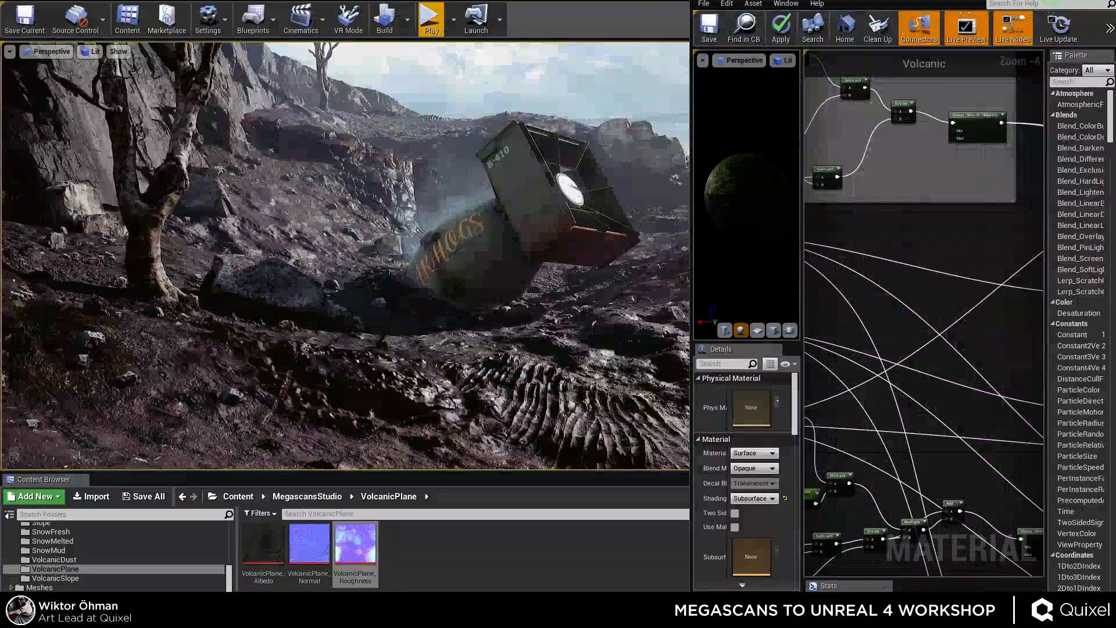
pyautogui.scroll(6, 837, 174)
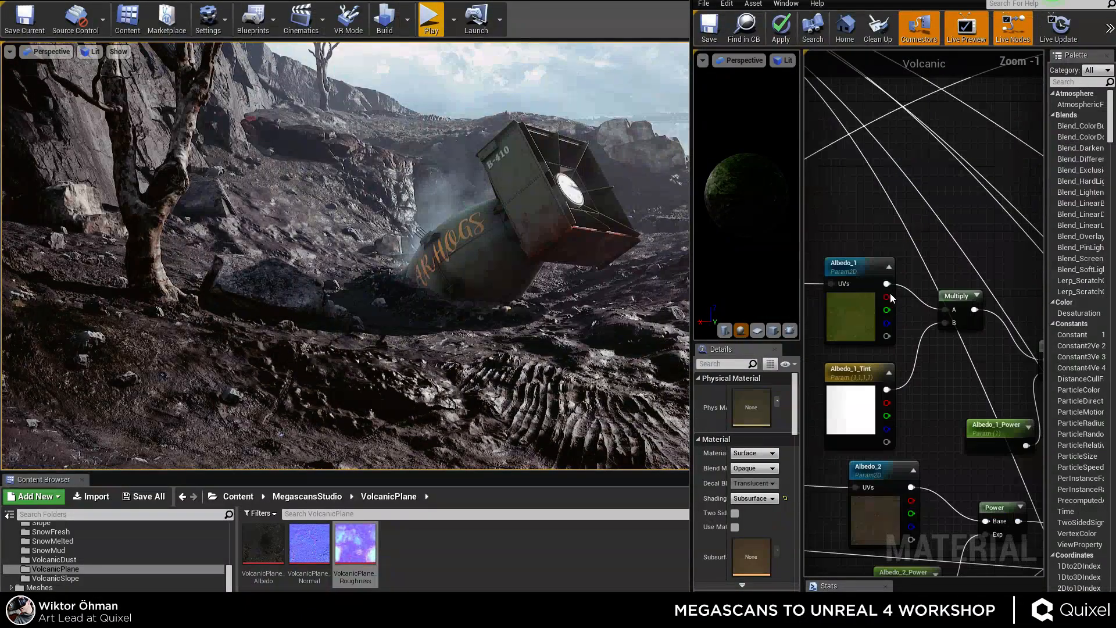
pyautogui.moveTo(841, 292); pyautogui.dragTo(988, 347, button='right')
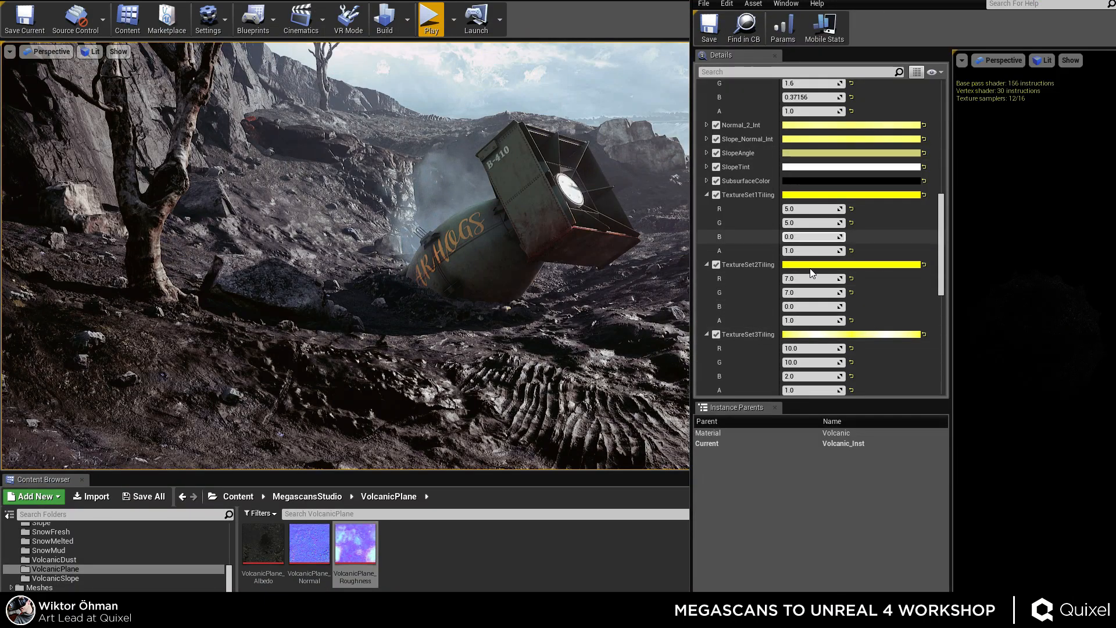
# Try different TextureSet2Tiling R and G values in Volcanic_Inst and undo the changes.
pyautogui.moveTo(802, 279)
pyautogui.mouseDown()
pyautogui.moveTo(750, 279)
pyautogui.moveTo(843, 292)
pyautogui.moveTo(796, 292)
pyautogui.mouseUp()
pyautogui.hotkey('ctrl', 'z')
pyautogui.hotkey('ctrl', 'z')
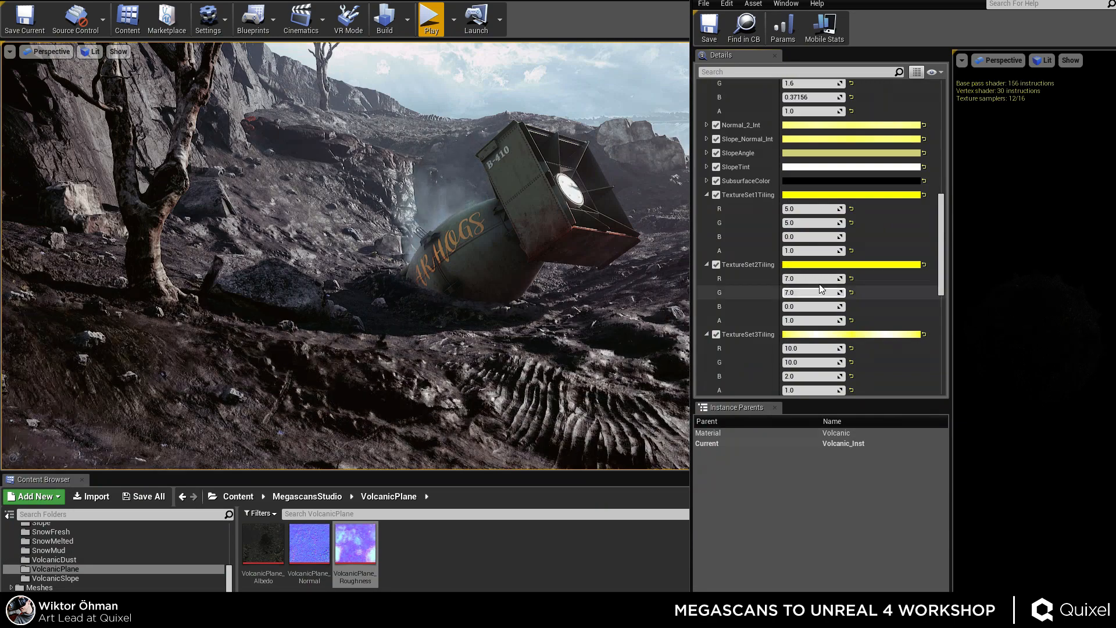
# Review the TextureSet3Tiling channels in Volcanic_Inst and compare them with the TexCoord and tiling node groups in the Volcanic graph.
pyautogui.scroll(-1, 895, 306)
pyautogui.scroll(-5, 876, 309)
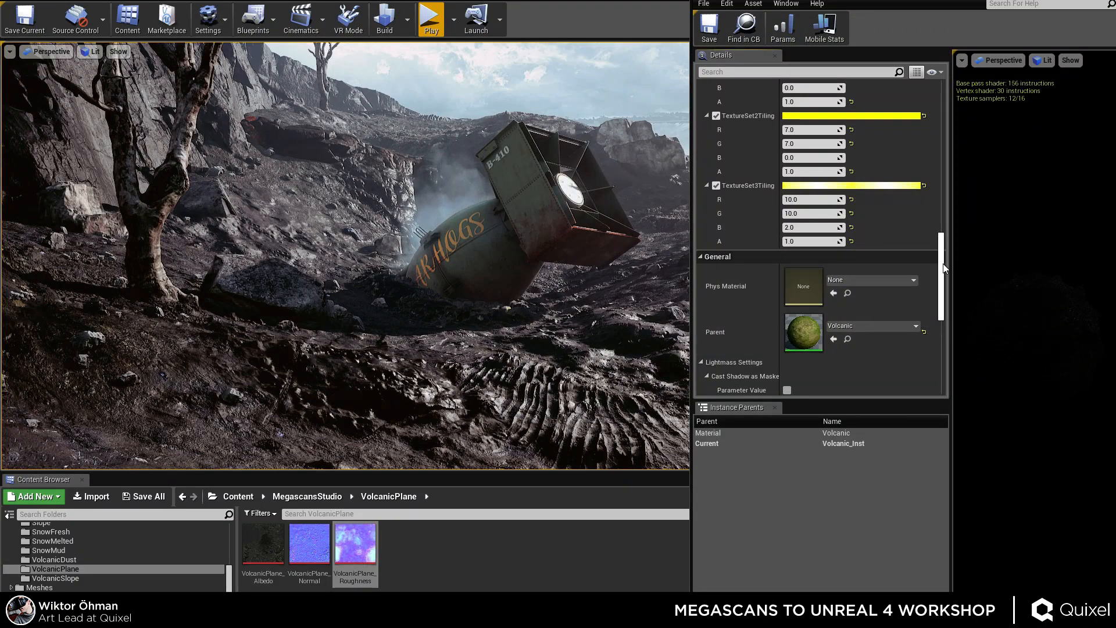
pyautogui.moveTo(944, 268); pyautogui.dragTo(943, 254)
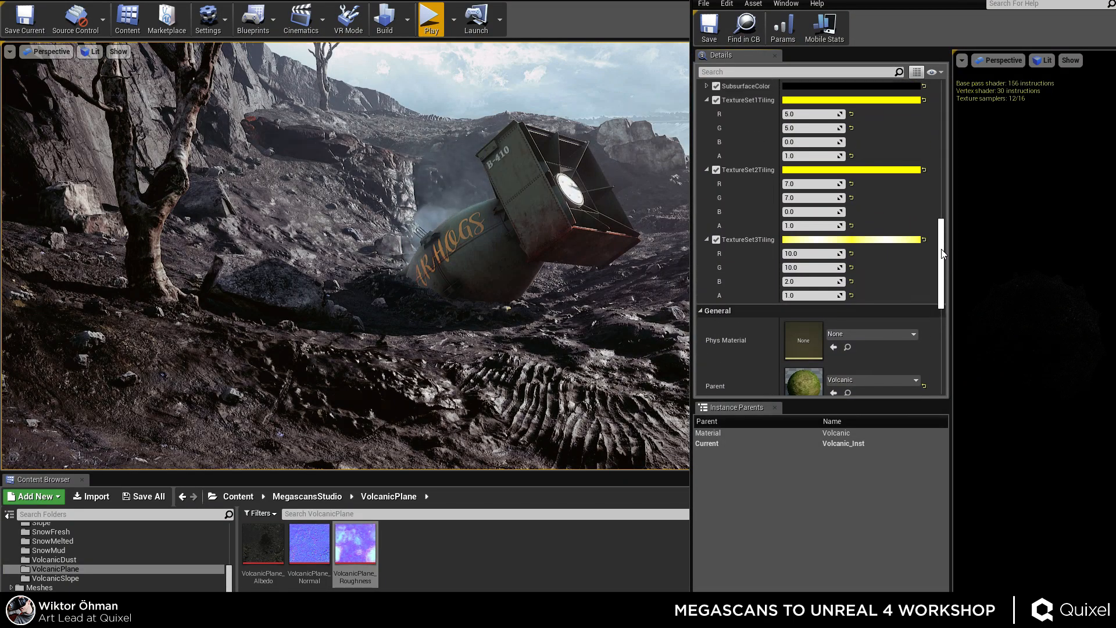
pyautogui.click(882, 1)
pyautogui.moveTo(859, 220); pyautogui.dragTo(950, 263, button='right')
pyautogui.scroll(2, 959, 226)
pyautogui.scroll(1, 950, 263)
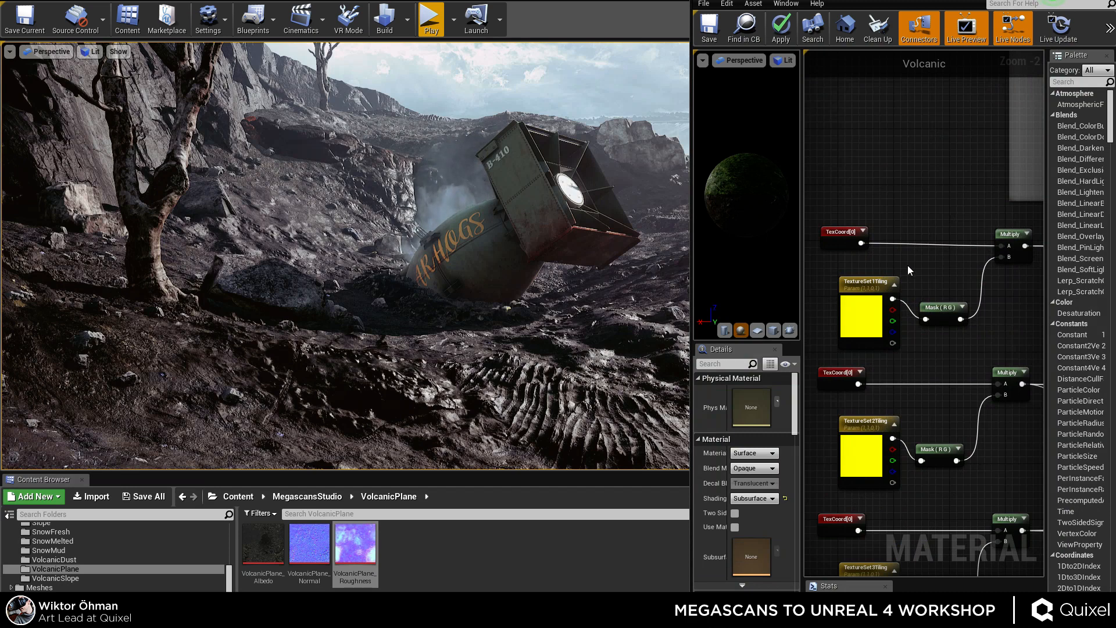
# Maximize the window holding Volcanic_Inst and Volcanic, and close the material editors without applying changes to Volcanic.
pyautogui.click(773, 2)
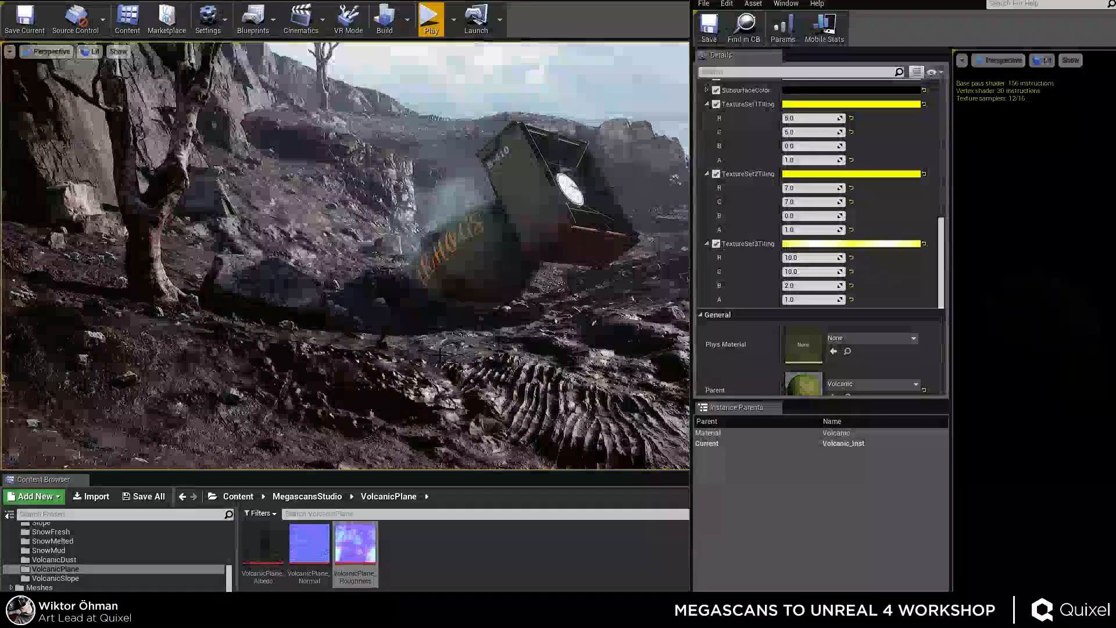
pyautogui.moveTo(440, 358); pyautogui.dragTo(372, 453, button='right')
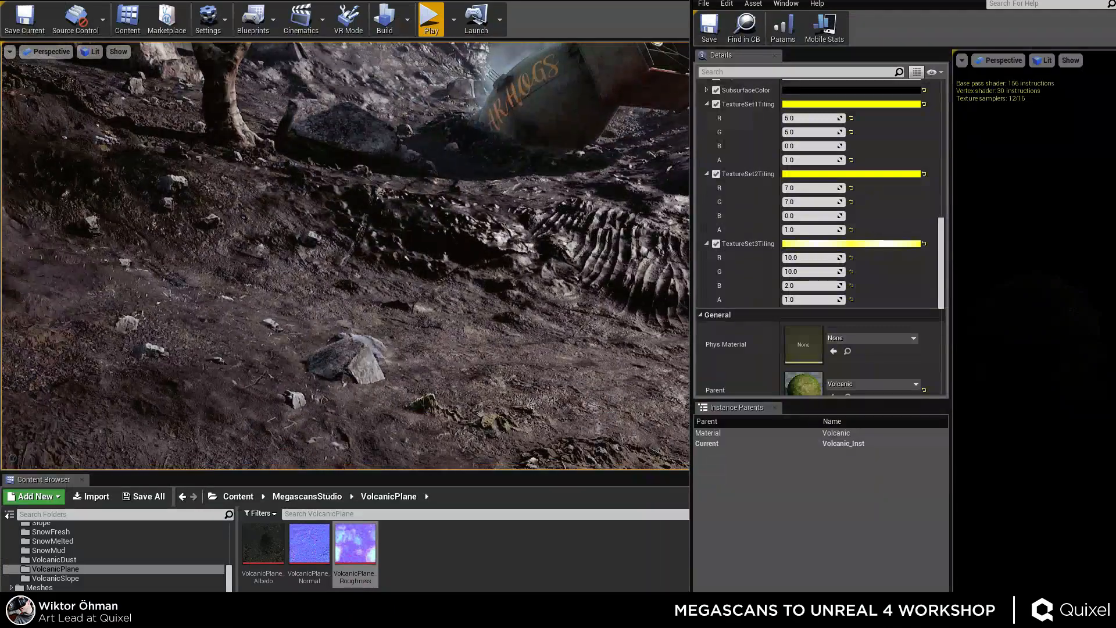
pyautogui.moveTo(953, 1); pyautogui.dragTo(608, 68)
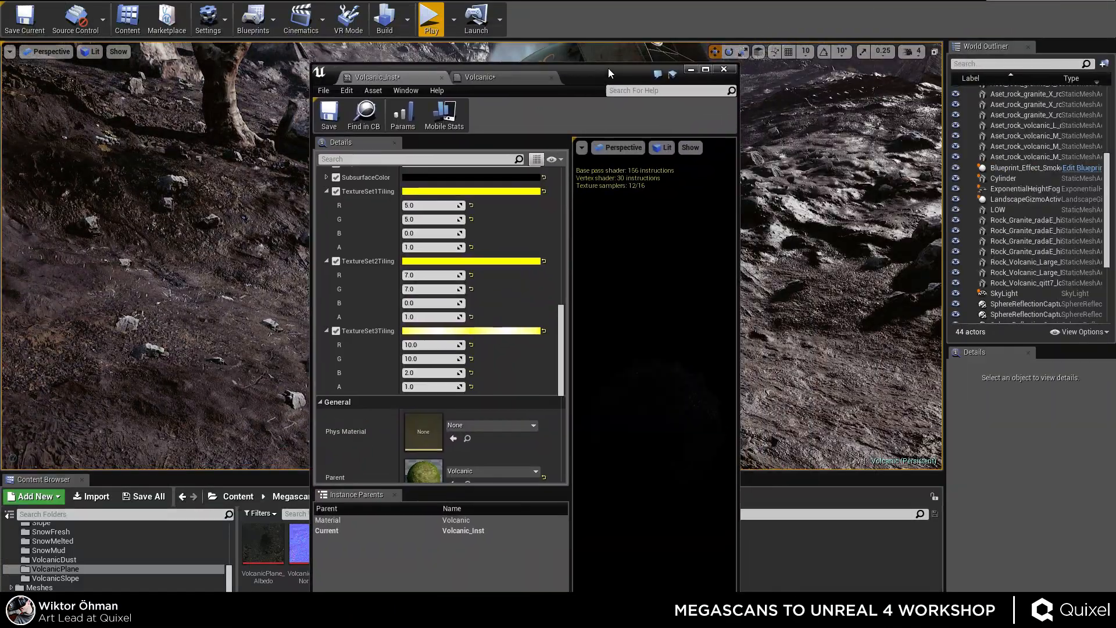
pyautogui.doubleClick(608, 68)
pyautogui.click(228, 1)
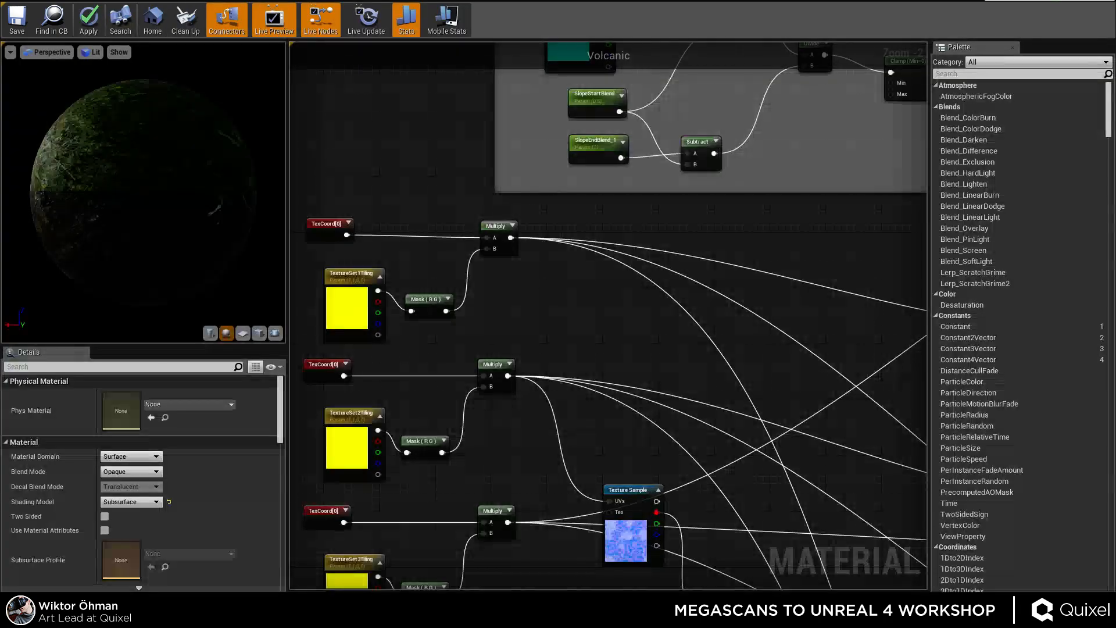
pyautogui.click(279, 2)
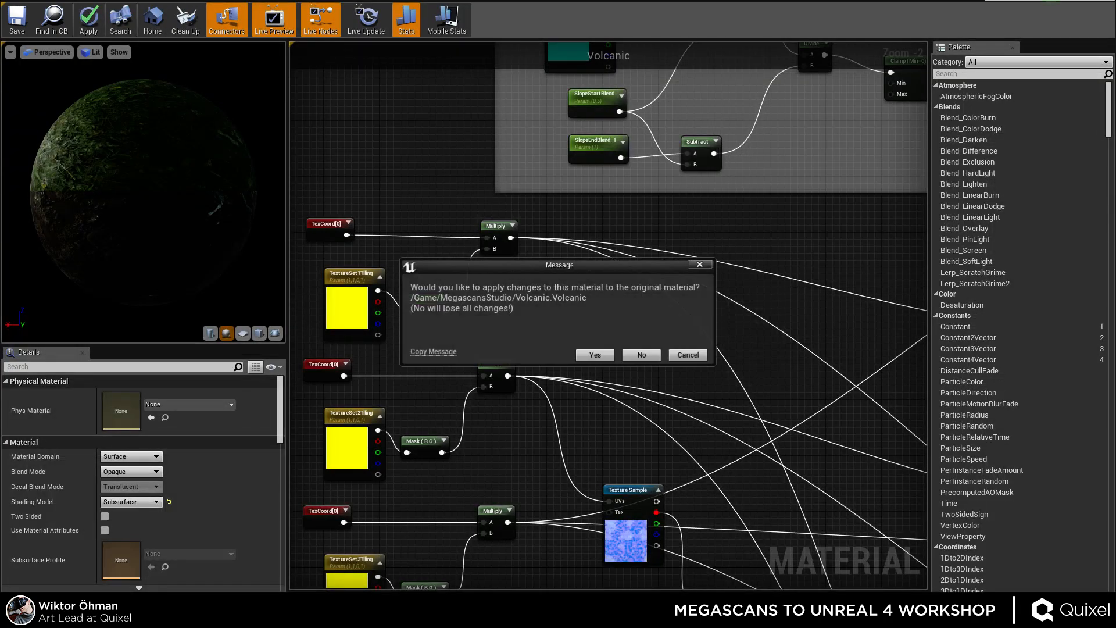
pyautogui.click(638, 355)
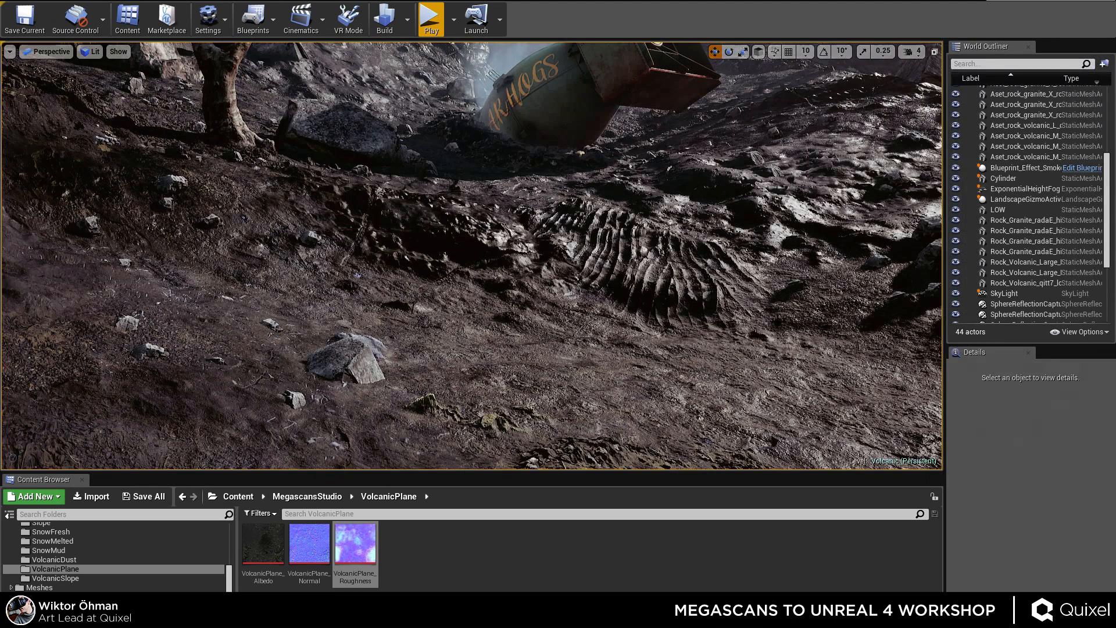
# Select the VolcanicPlane_Normal and VolcanicPlane_Albedo textures in turn and examine the terrain around the crashed ship.
pyautogui.click(309, 544)
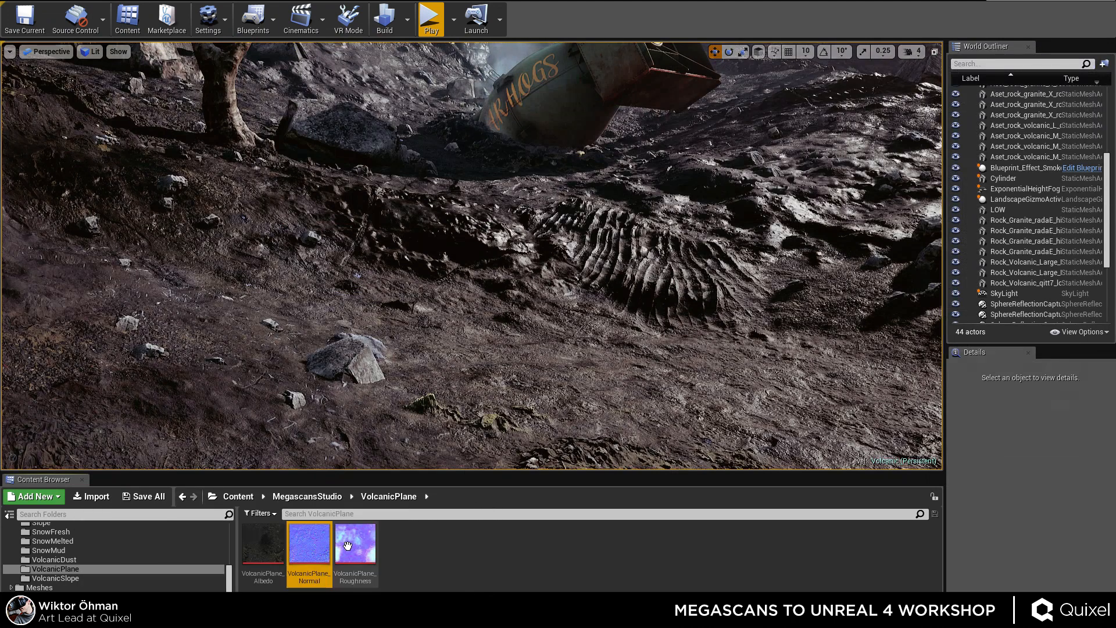
pyautogui.click(279, 554)
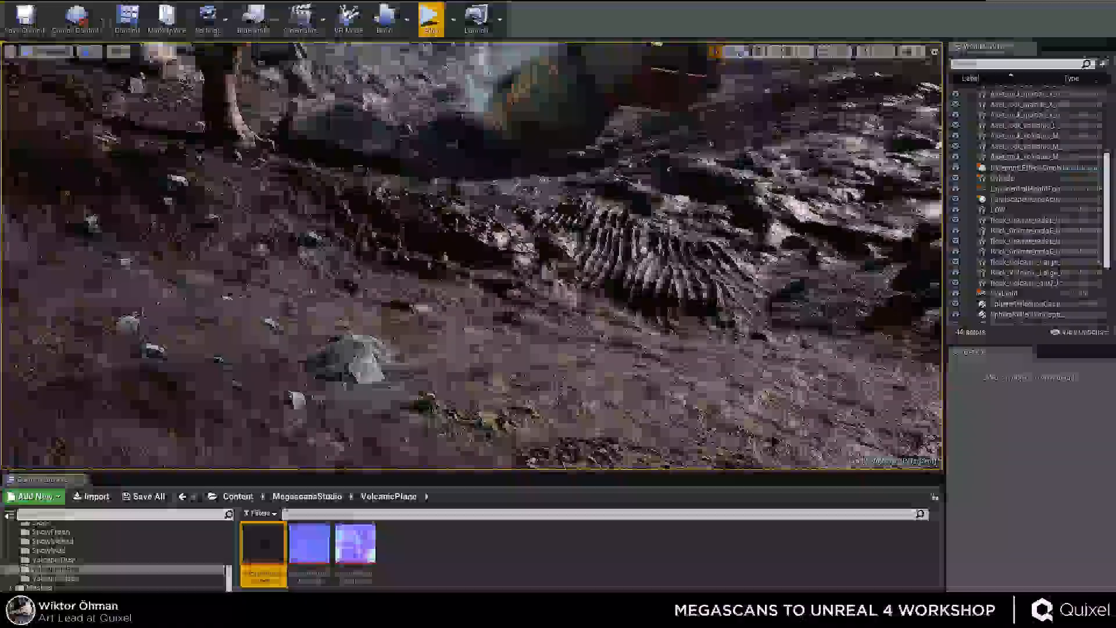
pyautogui.moveTo(472, 256); pyautogui.dragTo(536, 204, button='right')
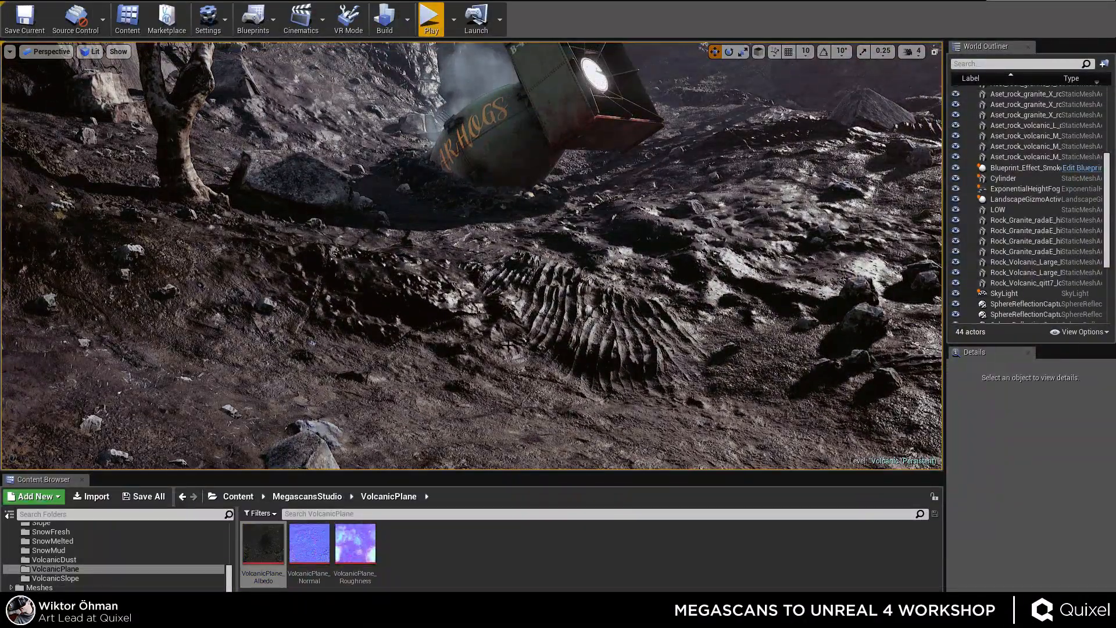
pyautogui.moveTo(472, 255); pyautogui.dragTo(546, 197, button='right')
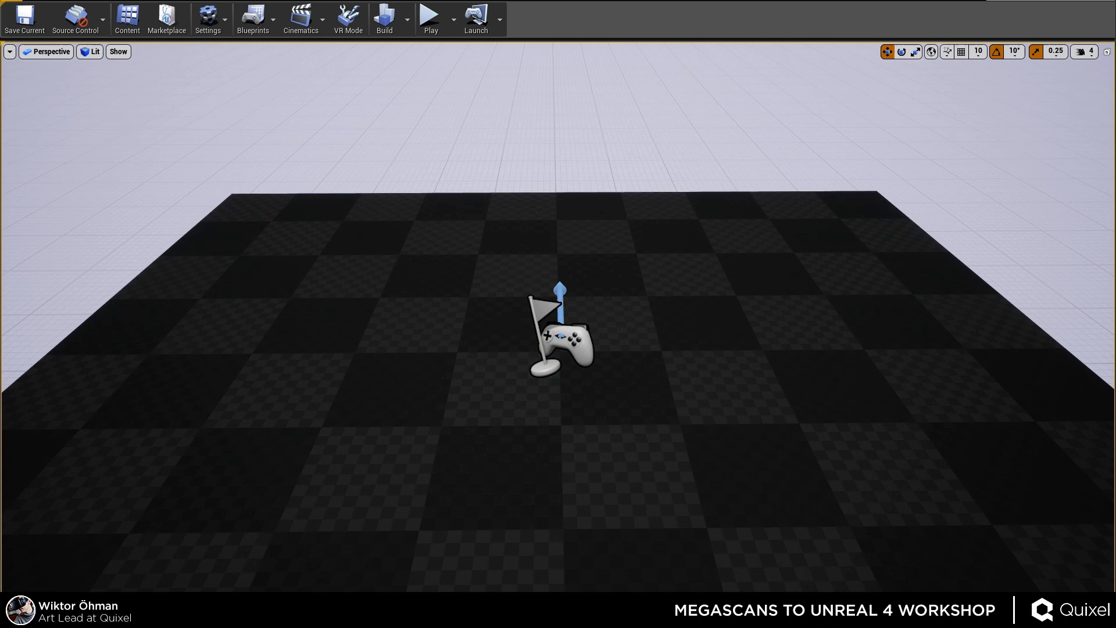
pyautogui.hotkey('alt', 'f')
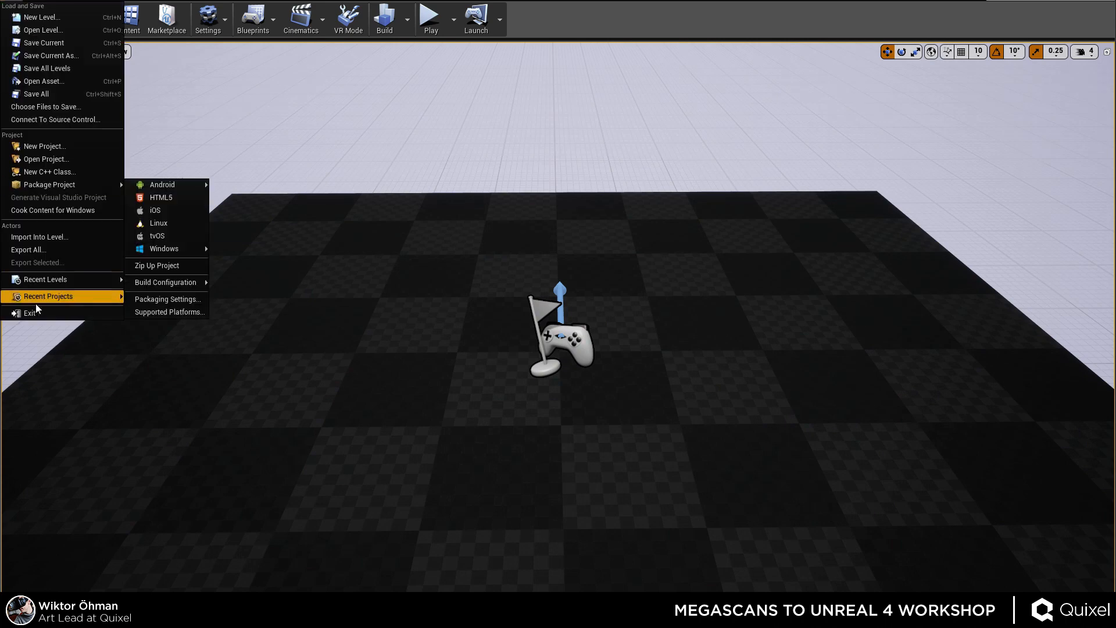
pyautogui.press('Escape')
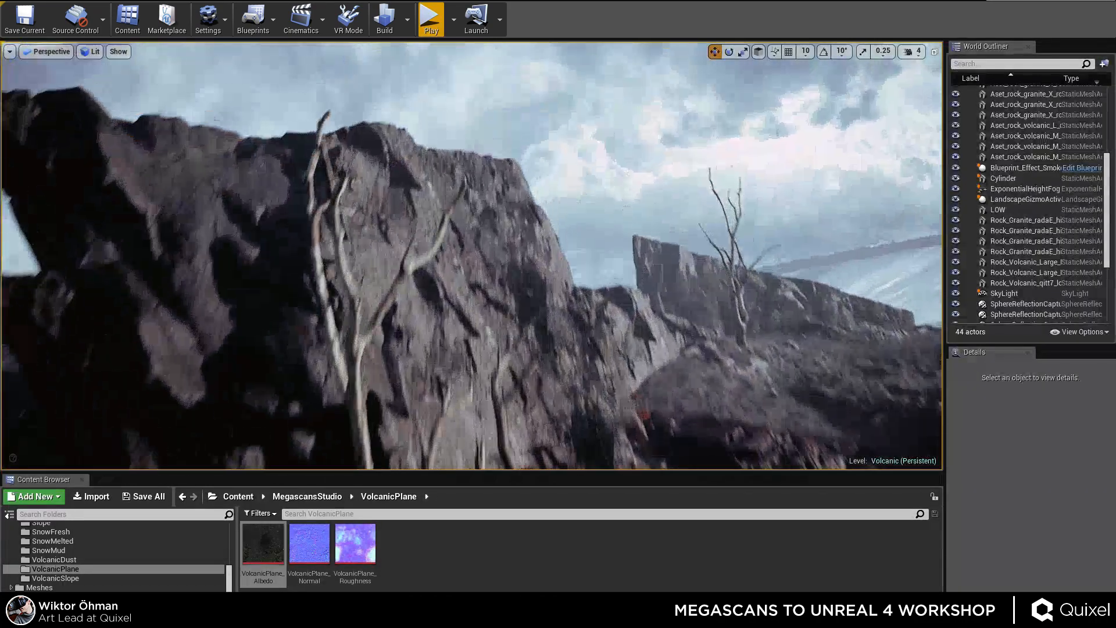
# Select the large granite cliff rock Aset_rock_granite_X_rcygo_LOD1 in the Volcanic level.
pyautogui.click(686, 282)
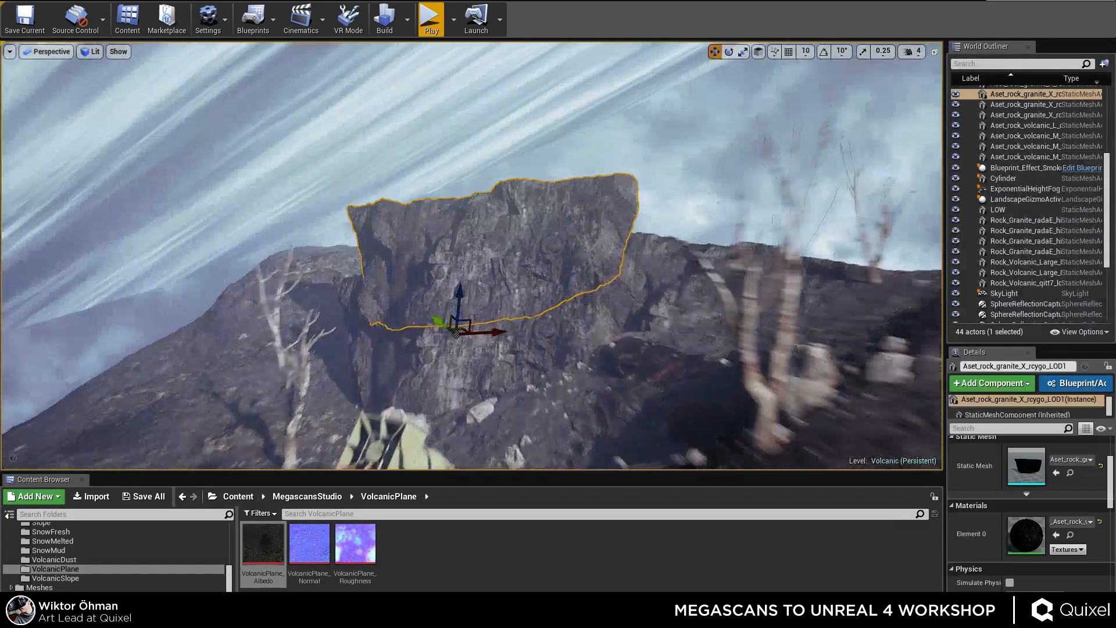
# Examine the surface and silhouette of the large granite cliff rock from several angles, then return to the crashed ship view.
pyautogui.moveTo(470, 255); pyautogui.dragTo(488, 250, button='right')
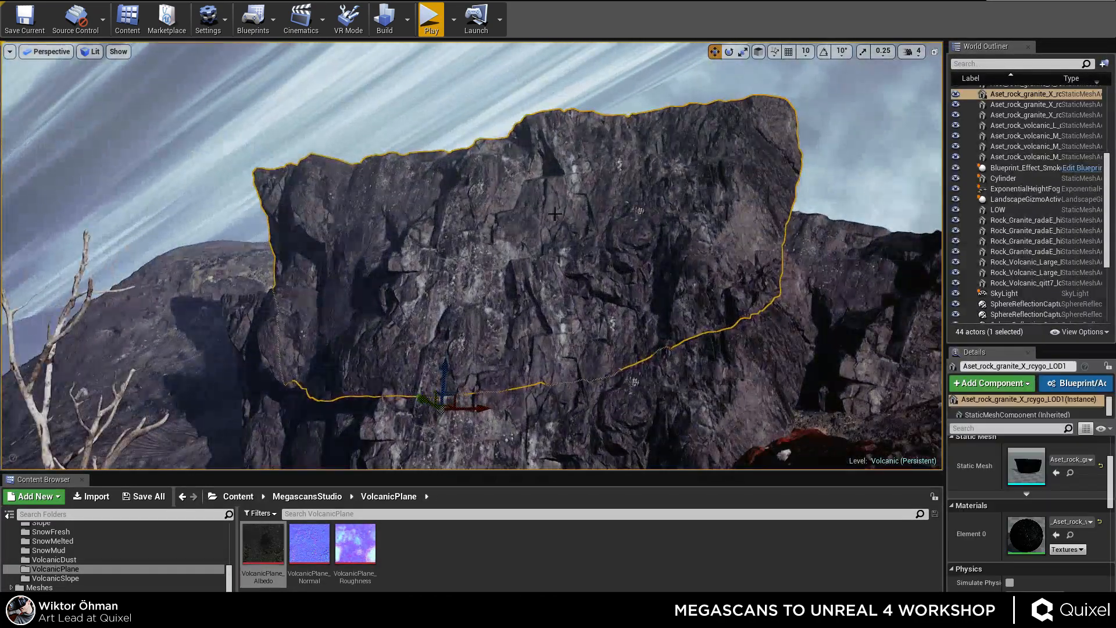
pyautogui.press('Escape')
pyautogui.moveTo(506, 213)
pyautogui.mouseDown(button='right')
pyautogui.moveTo(407, 213)
pyautogui.moveTo(395, 235)
pyautogui.moveTo(503, 241)
pyautogui.moveTo(430, 244)
pyautogui.moveTo(477, 250)
pyautogui.moveTo(489, 228)
pyautogui.moveTo(511, 228)
pyautogui.moveTo(477, 213)
pyautogui.moveTo(494, 197)
pyautogui.moveTo(529, 221)
pyautogui.moveTo(494, 226)
pyautogui.mouseUp(button='right')
pyautogui.click(503, 241)
pyautogui.press('Escape')
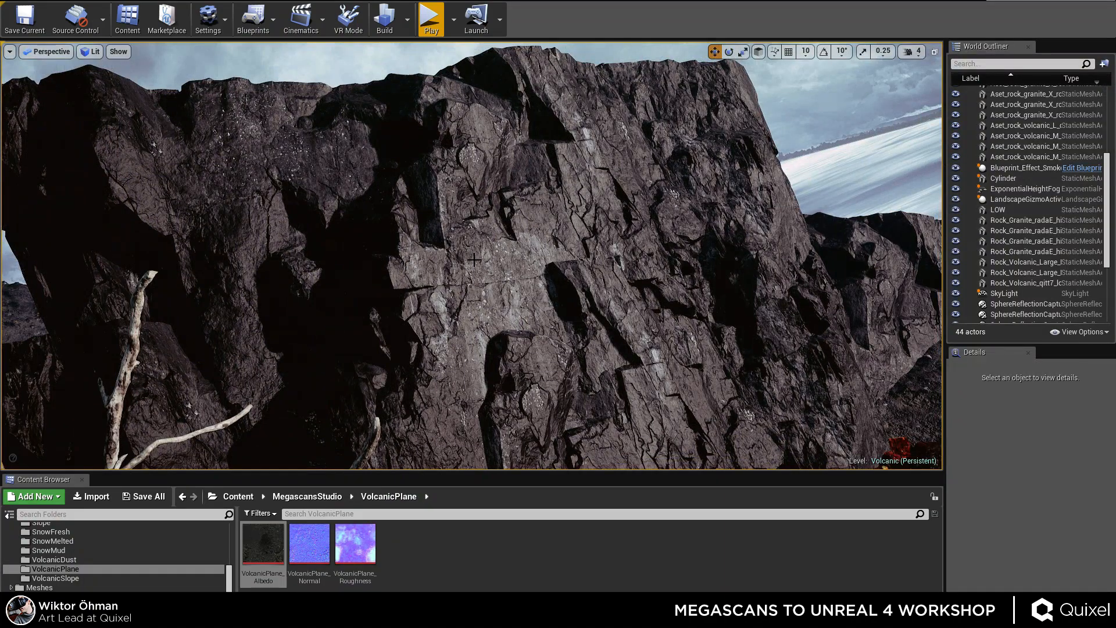
pyautogui.click(430, 256)
pyautogui.moveTo(430, 256); pyautogui.dragTo(407, 247, button='right')
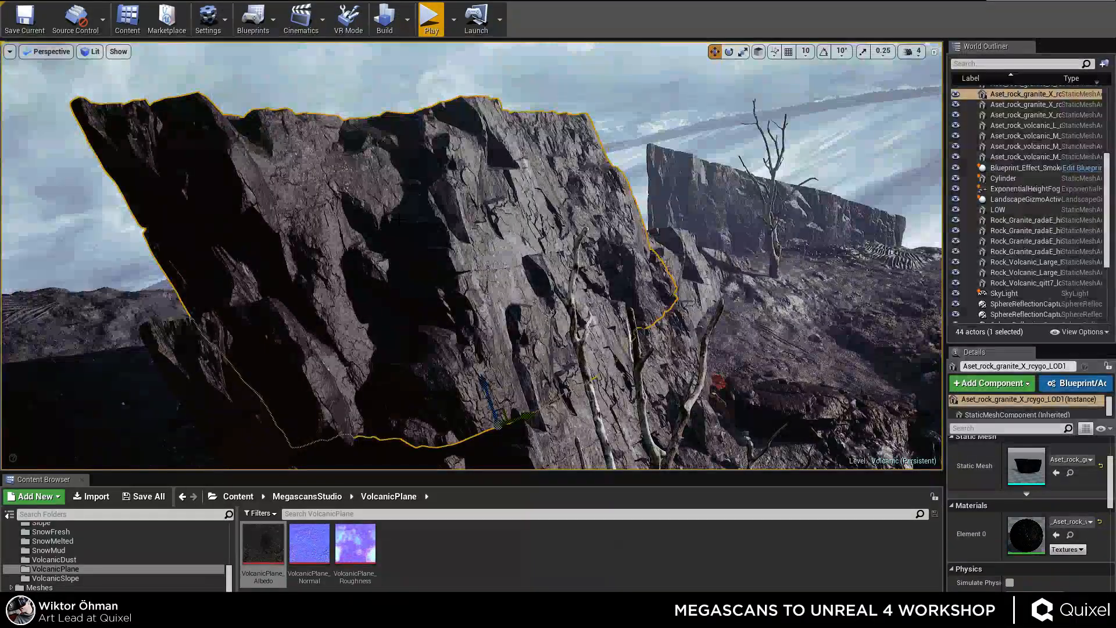
pyautogui.press('Escape')
pyautogui.moveTo(374, 260); pyautogui.dragTo(497, 244, button='right')
pyautogui.press('w')
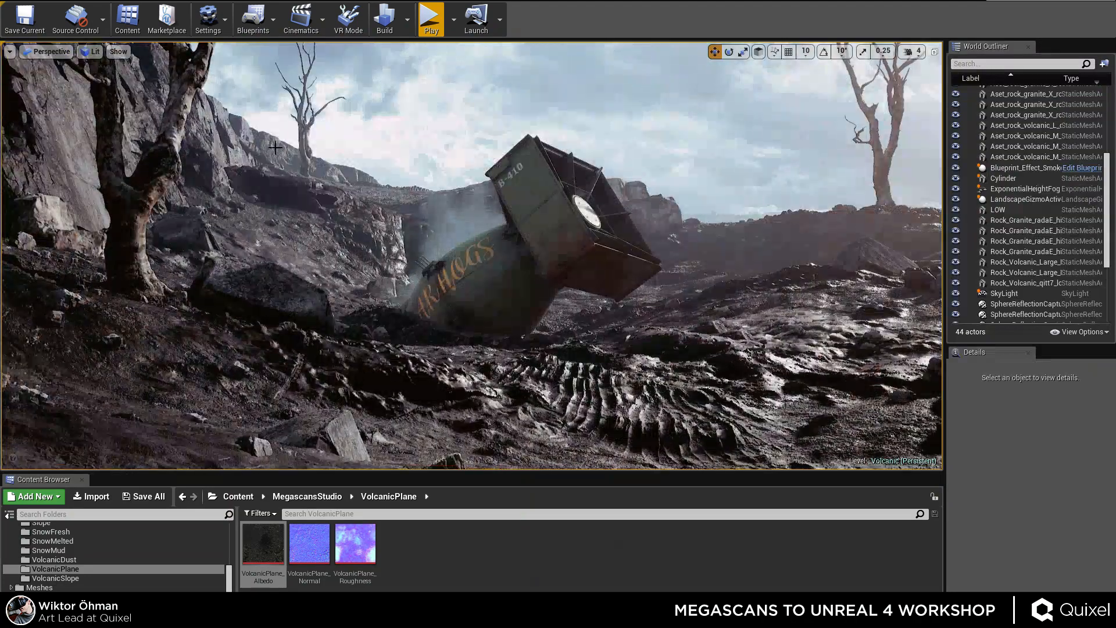
# Select the four Aset_rock_granite_X cliff rocks behind the crashed ship and hide them in the Volcanic level.
pyautogui.click(274, 141)
pyautogui.keyDown('ctrl'); pyautogui.click(208, 133); pyautogui.keyUp('ctrl')
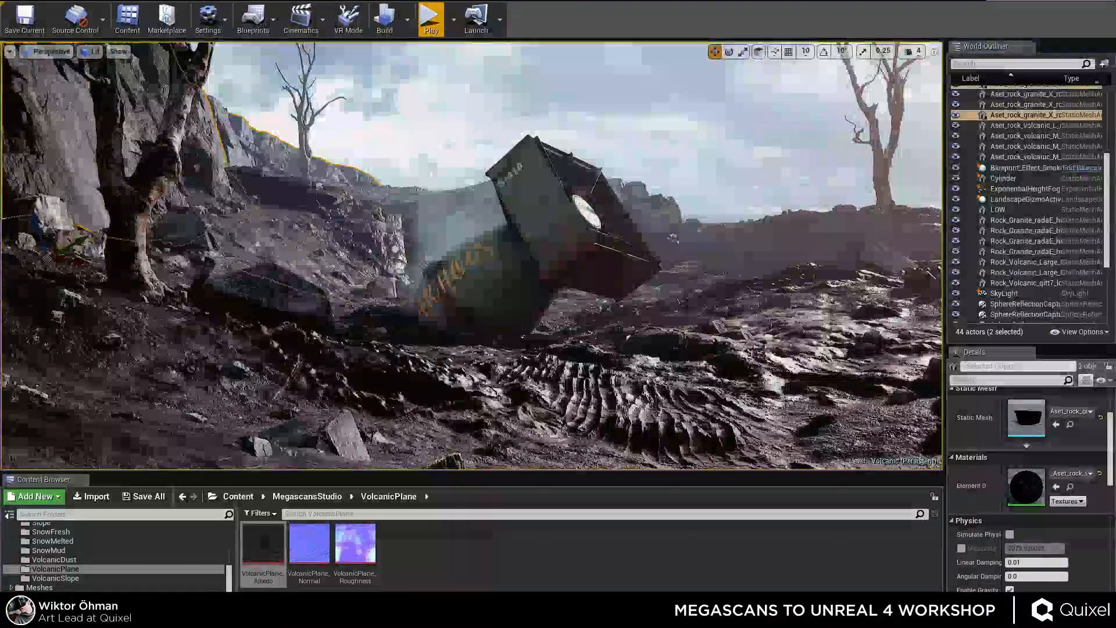
pyautogui.moveTo(104, 131); pyautogui.dragTo(35, 55, button='right')
pyautogui.keyDown('ctrl'); pyautogui.click(110, 203); pyautogui.keyUp('ctrl')
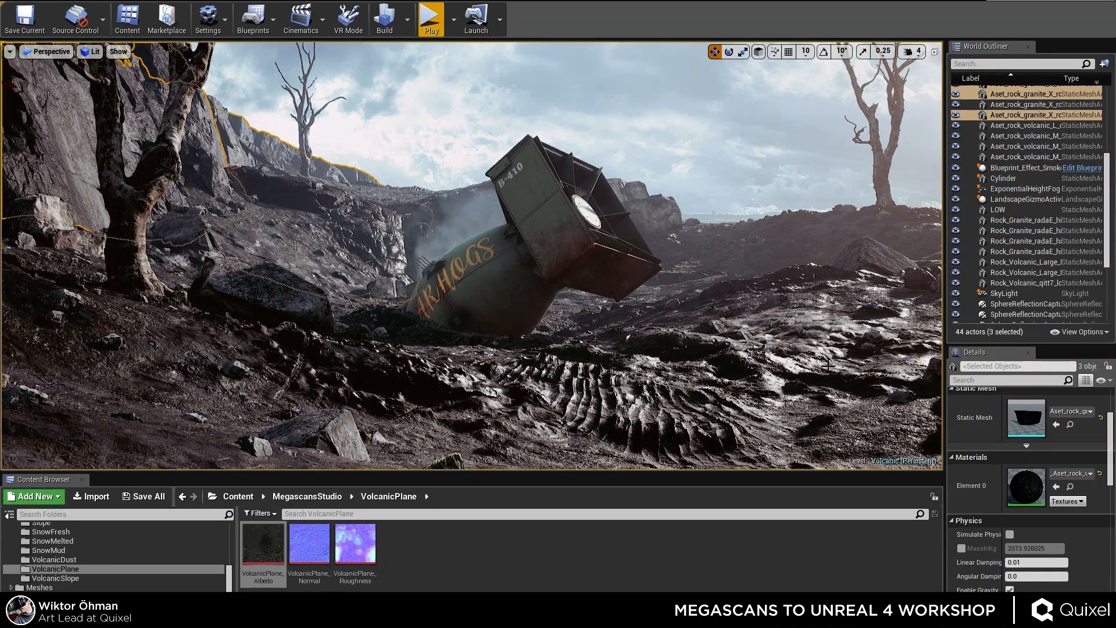
pyautogui.click(955, 94)
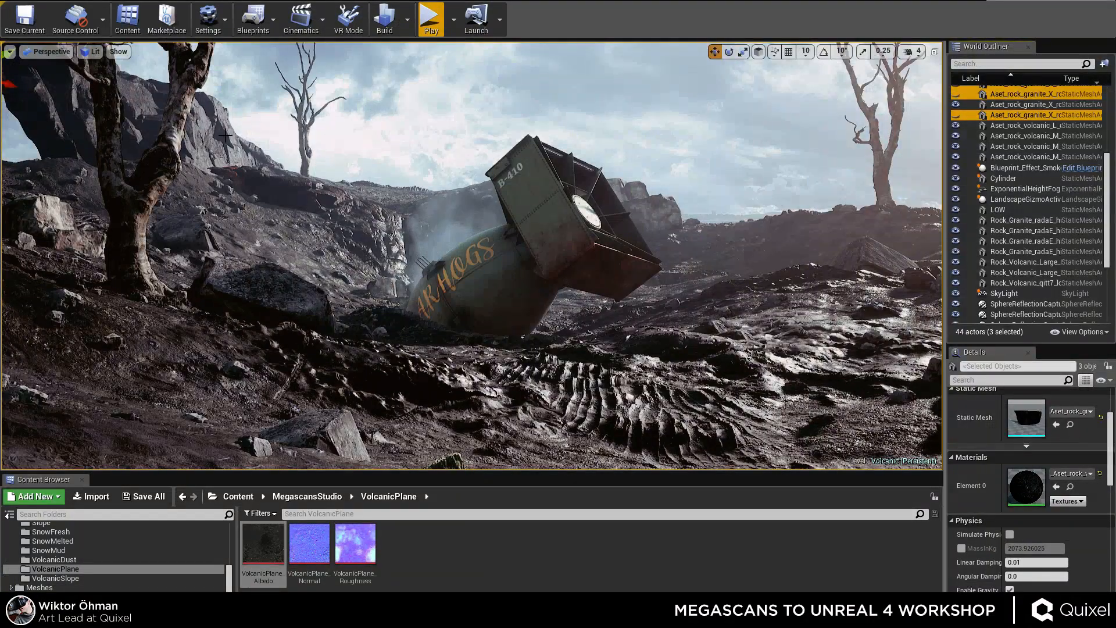
pyautogui.keyDown('ctrl'); pyautogui.click(990, 105); pyautogui.keyUp('ctrl')
pyautogui.click(956, 105)
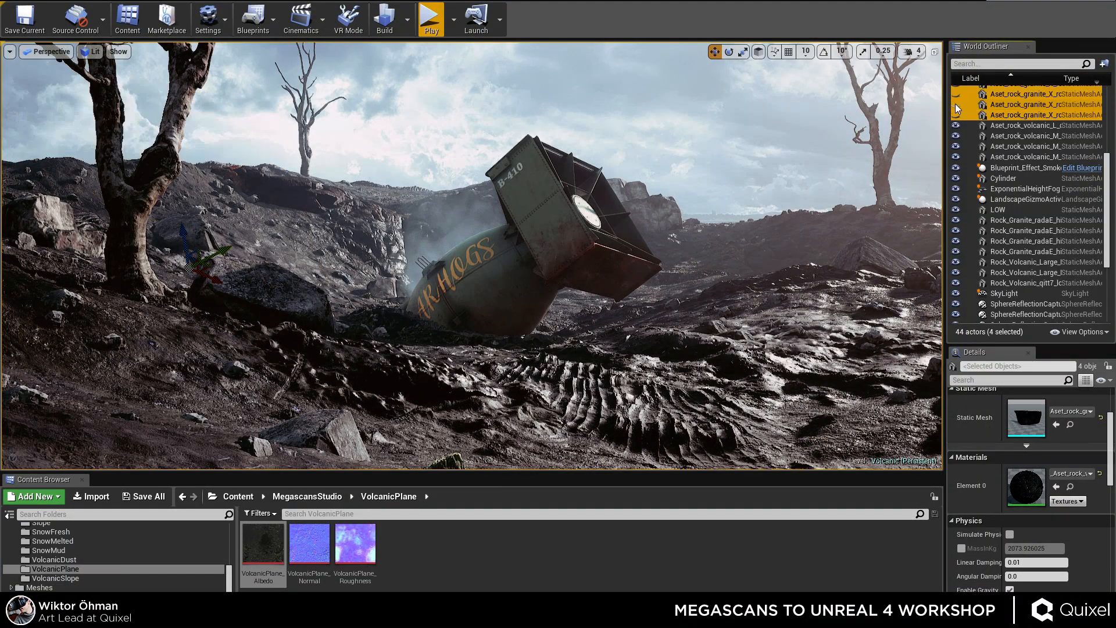
# Make the hidden granite cliffs visible again, toggle their visibility once more for comparison, and clear the selection.
pyautogui.click(956, 105)
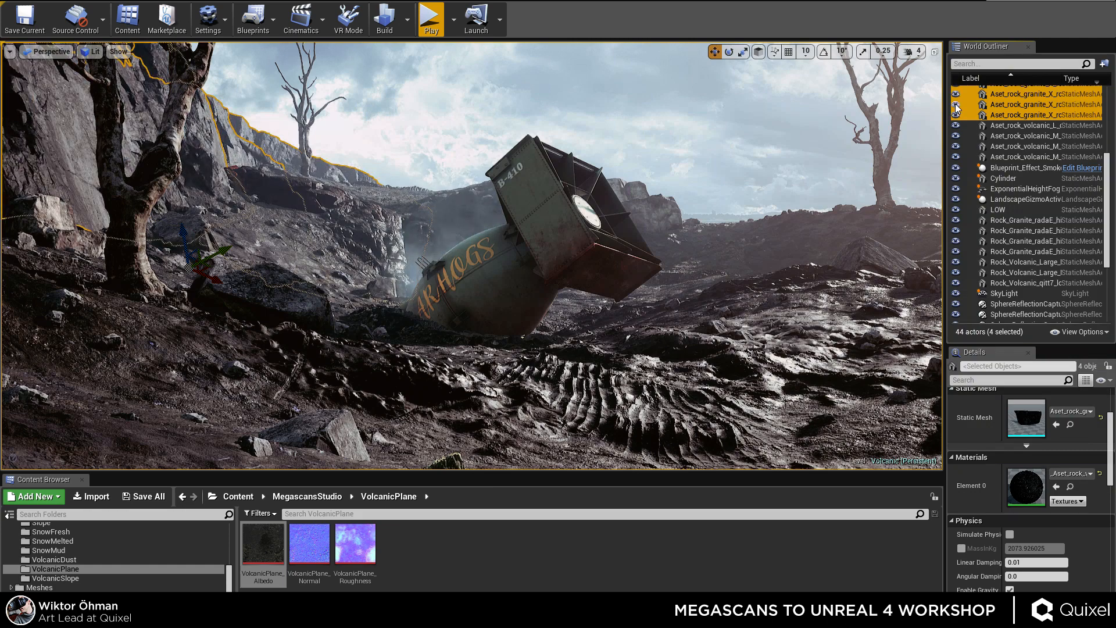
pyautogui.scroll(3, 957, 111)
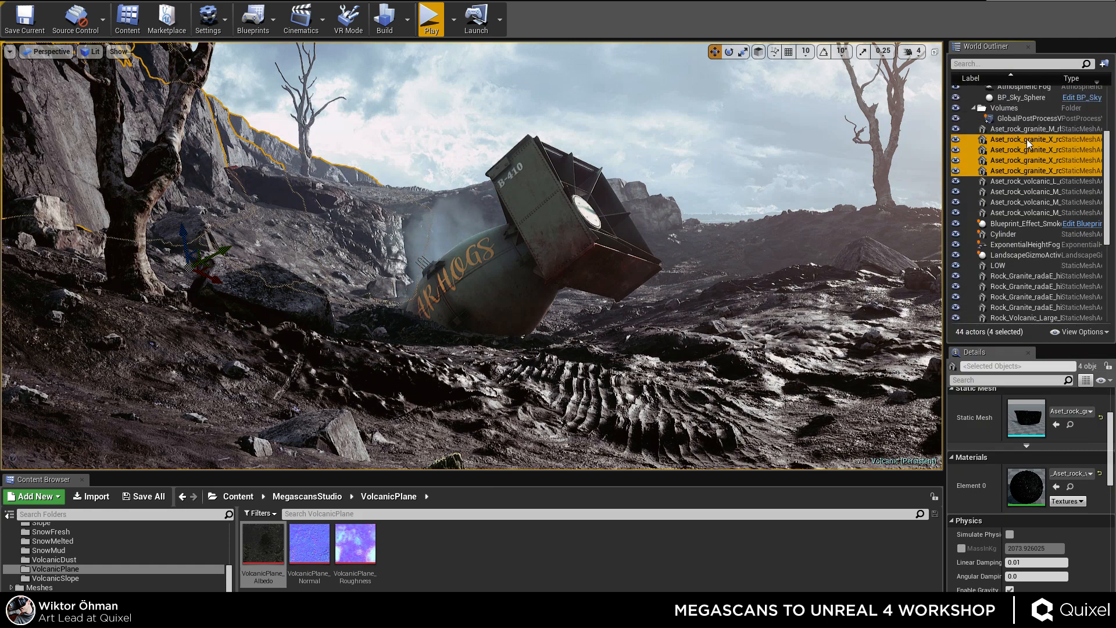
pyautogui.click(955, 137)
pyautogui.click(955, 138)
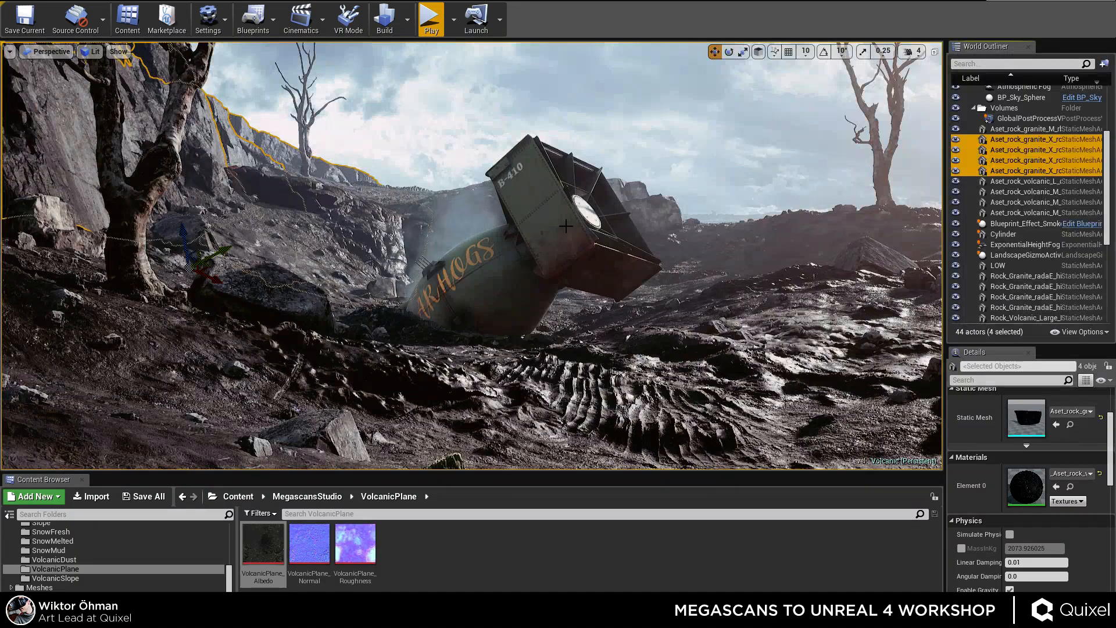
pyautogui.click(543, 237)
pyautogui.press('Escape')
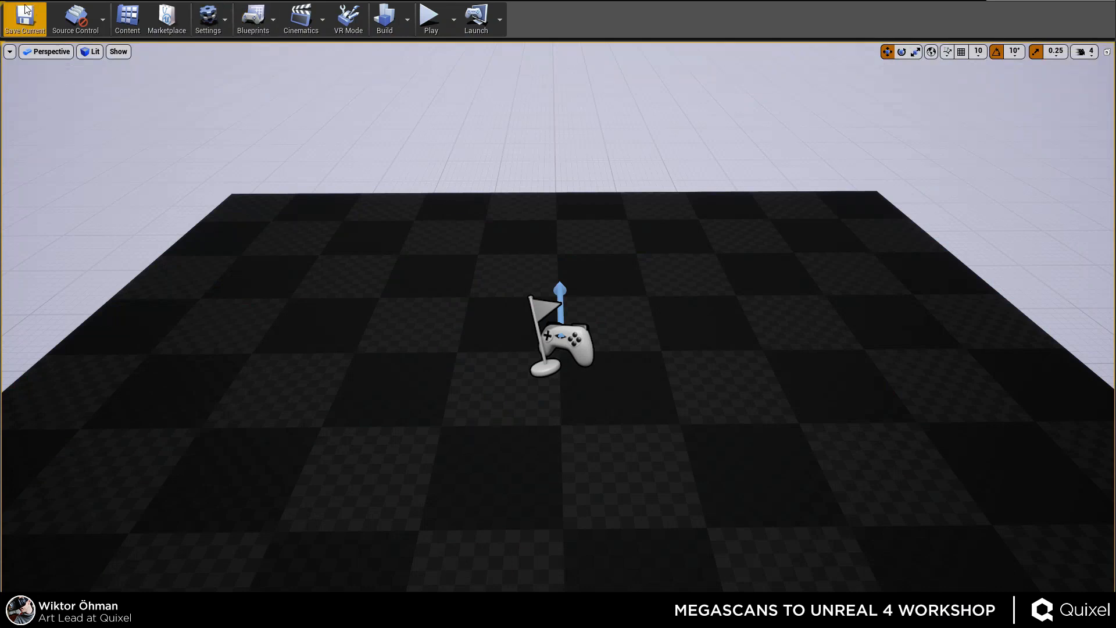
# Open the recent level Studio_1 in place of the default level.
pyautogui.click(11, 1)
pyautogui.moveTo(70, 283)
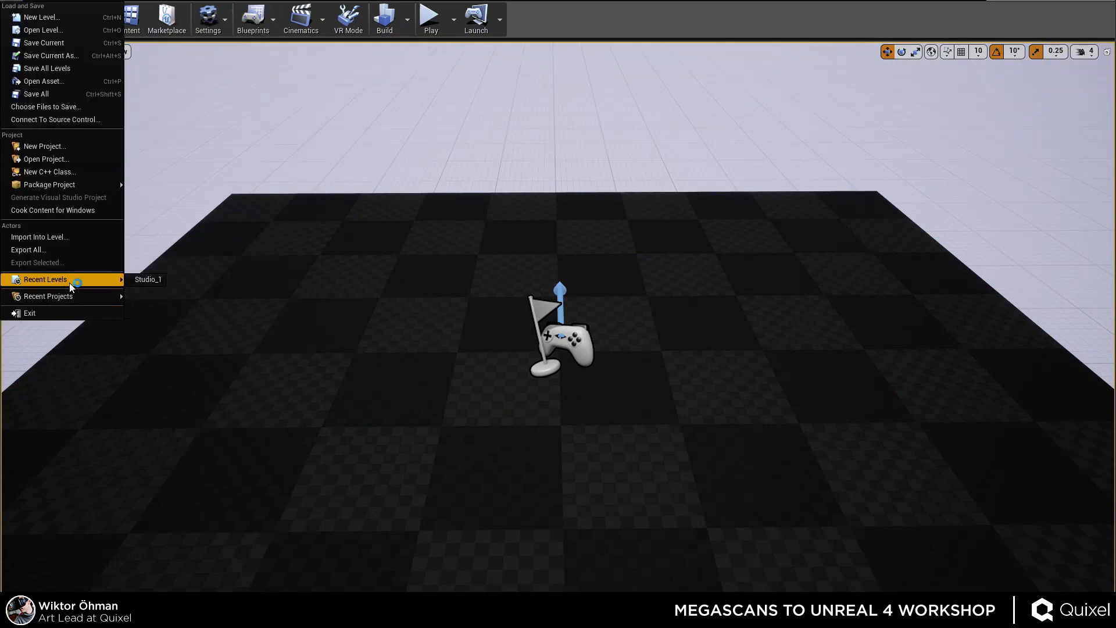
pyautogui.click(146, 280)
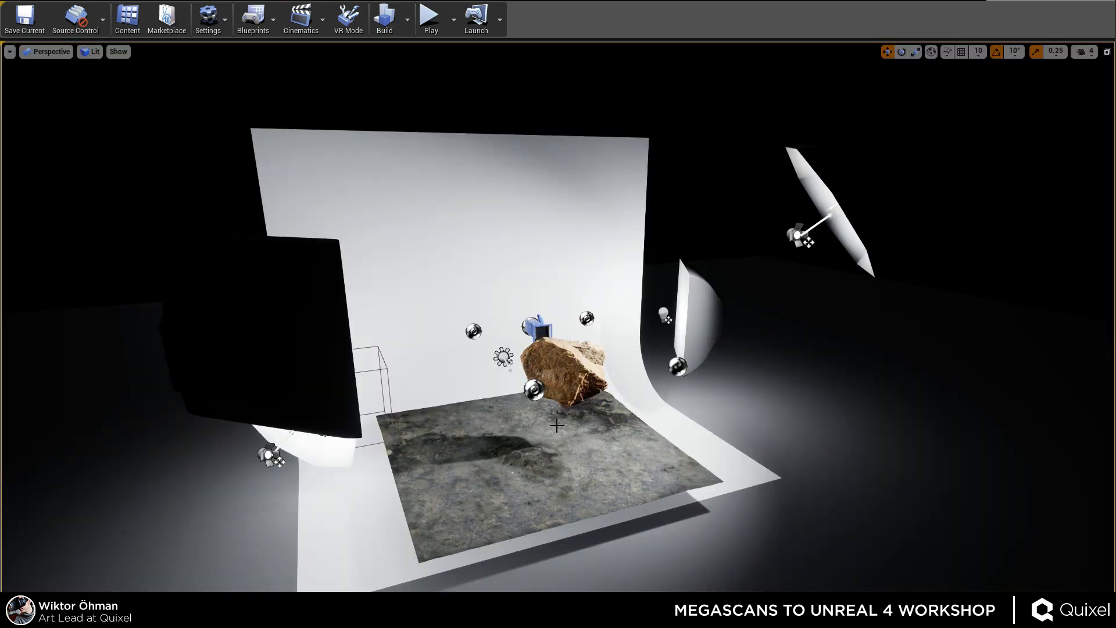
# Hide the sandstone rock floating in the studio and select the Preview_Plane ground beneath it.
pyautogui.moveTo(617, 388); pyautogui.dragTo(546, 477, button='right')
pyautogui.press('g')
pyautogui.click(720, 157)
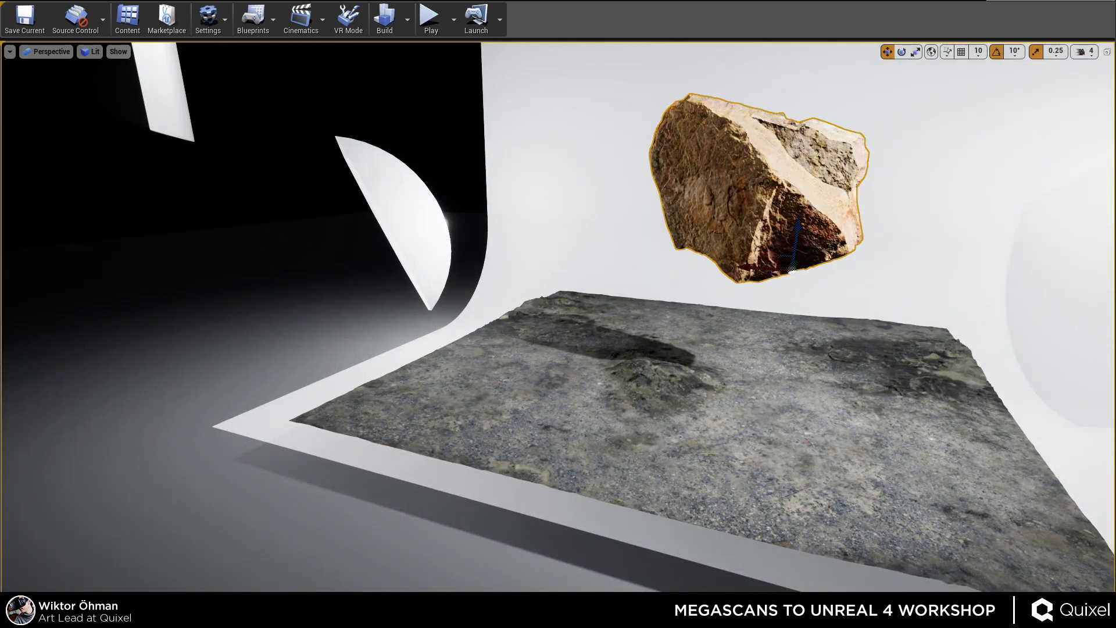
pyautogui.press('h')
pyautogui.click(595, 338)
pyautogui.moveTo(595, 340)
pyautogui.mouseDown(button='right')
pyautogui.moveTo(633, 372)
pyautogui.moveTo(599, 344)
pyautogui.mouseUp(button='right')
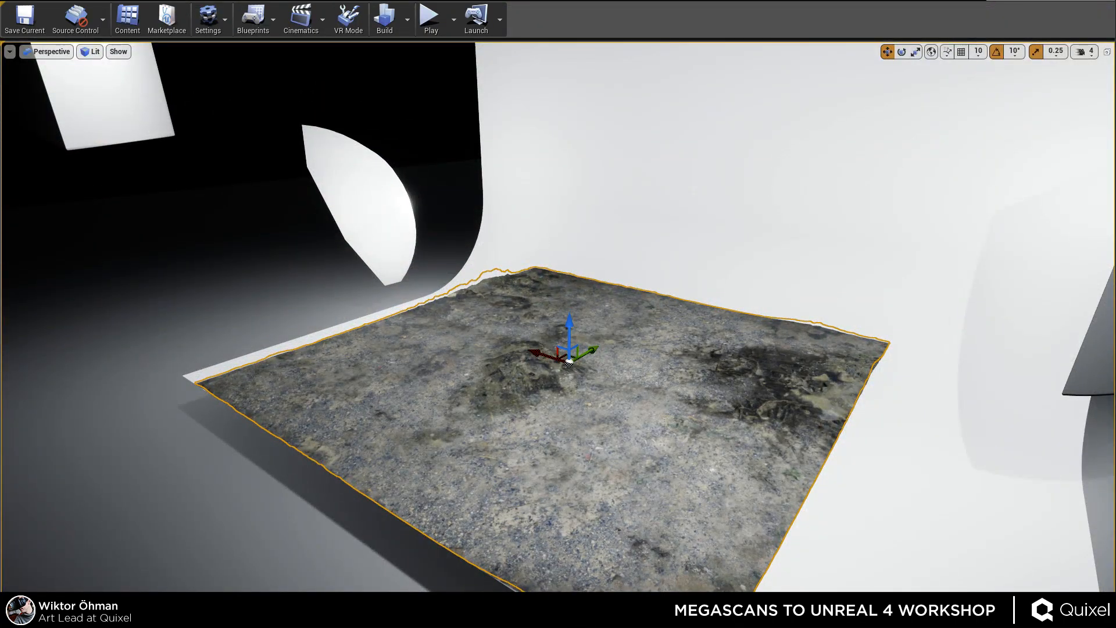
pyautogui.hotkey('ctrl', 'z')
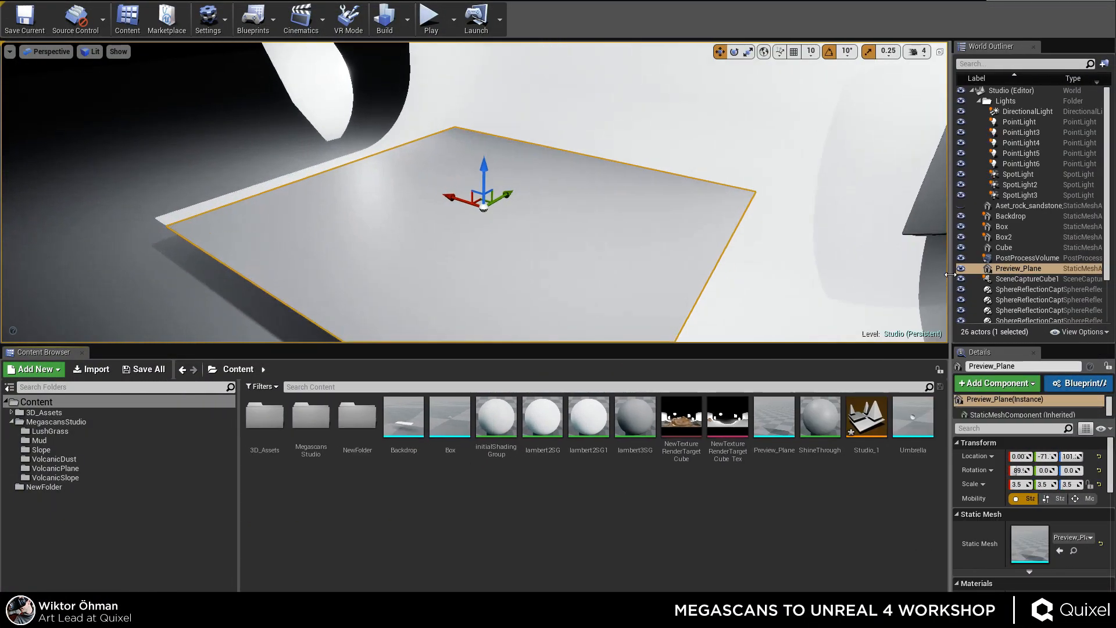
# Create a material named StreamExample in the Content folder and apply it to Preview_Plane.
pyautogui.moveTo(743, 347); pyautogui.dragTo(742, 454)
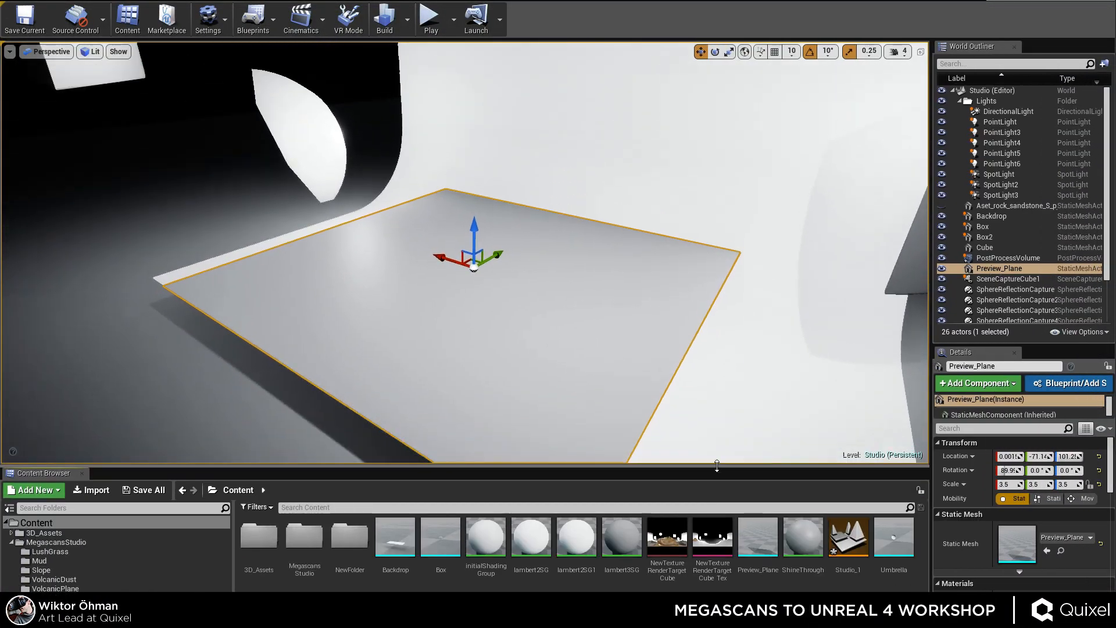
pyautogui.rightClick(548, 578)
pyautogui.click(585, 419)
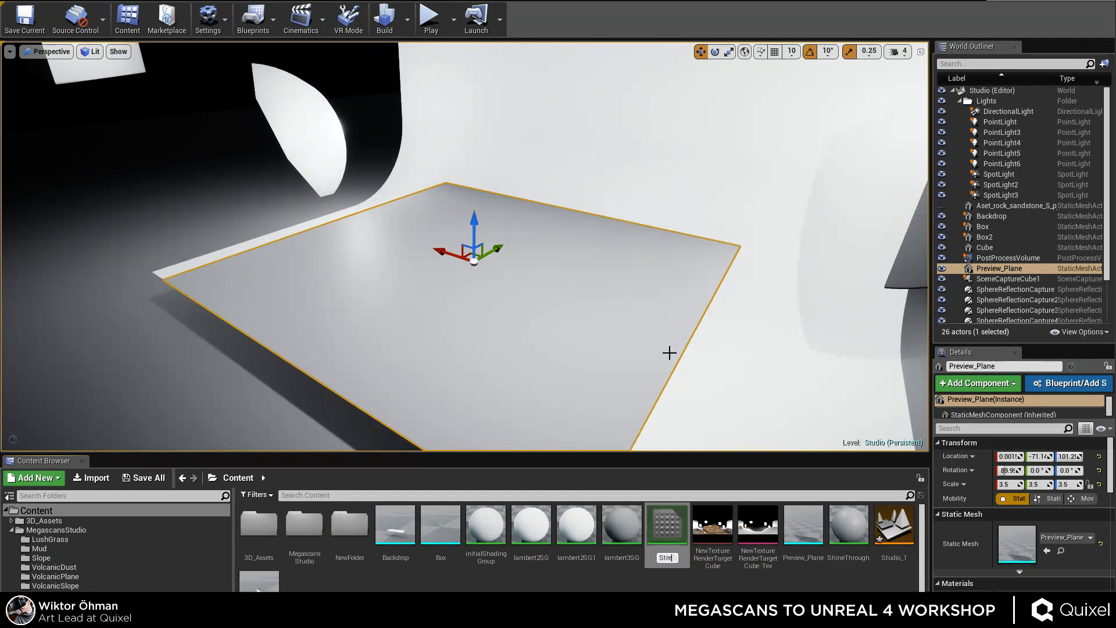
pyautogui.write('StreamExample')
pyautogui.press('Return')
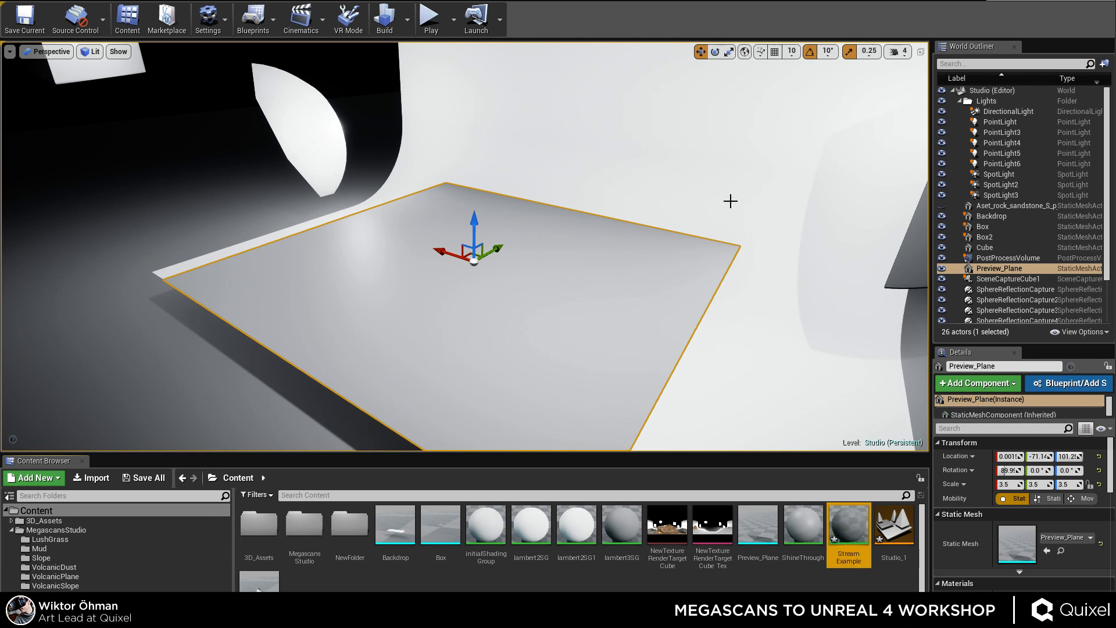
pyautogui.moveTo(470, 327); pyautogui.dragTo(470, 328)
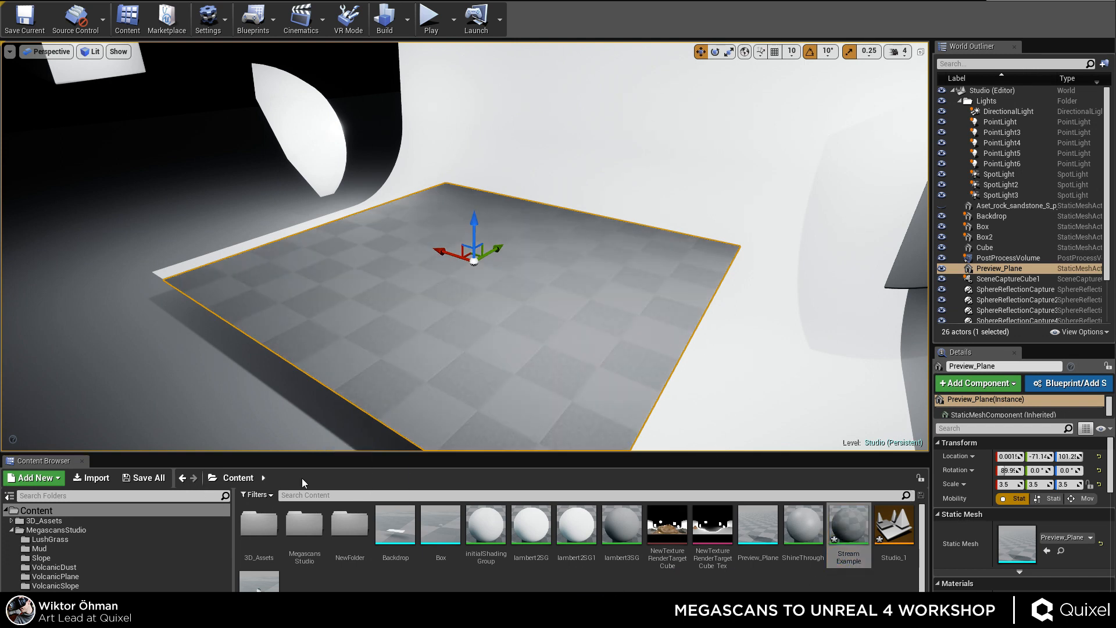
# Open StreamExample for editing in an enlarged window placed so the VolcanicSlope folder's textures are accessible.
pyautogui.doubleClick(870, 532)
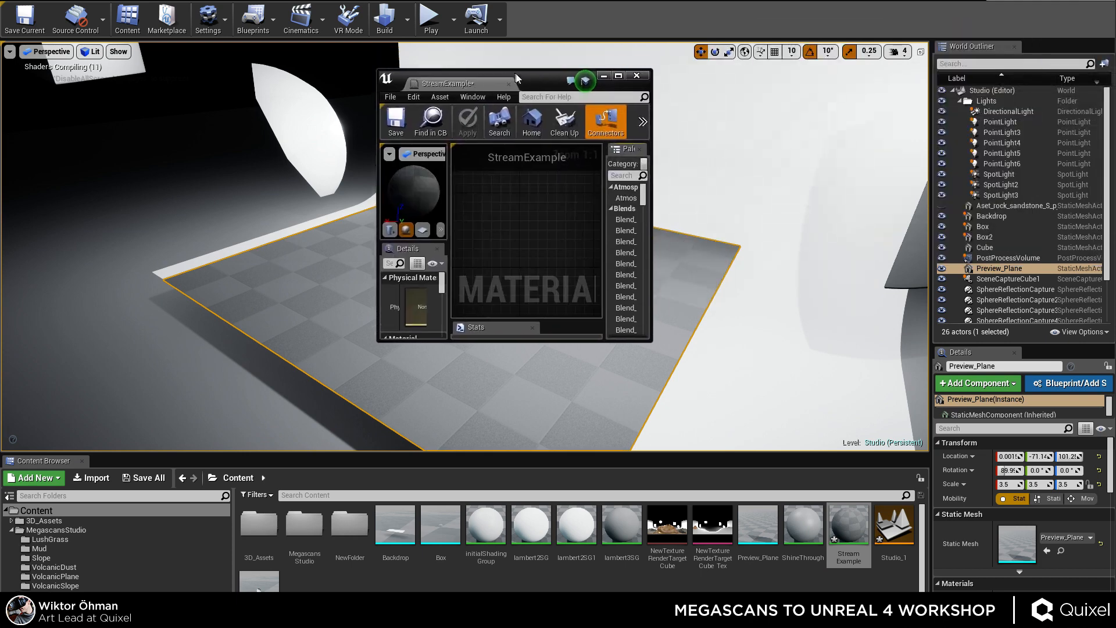
pyautogui.moveTo(516, 78); pyautogui.dragTo(523, 78)
pyautogui.moveTo(659, 345); pyautogui.dragTo(814, 372)
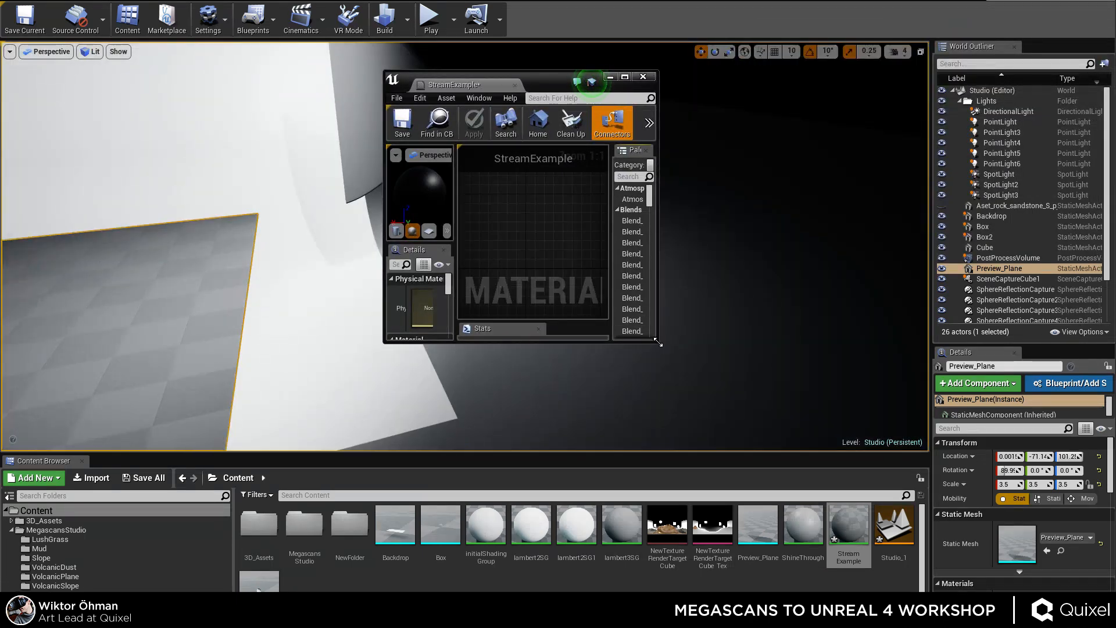
pyautogui.moveTo(658, 343); pyautogui.dragTo(1088, 593)
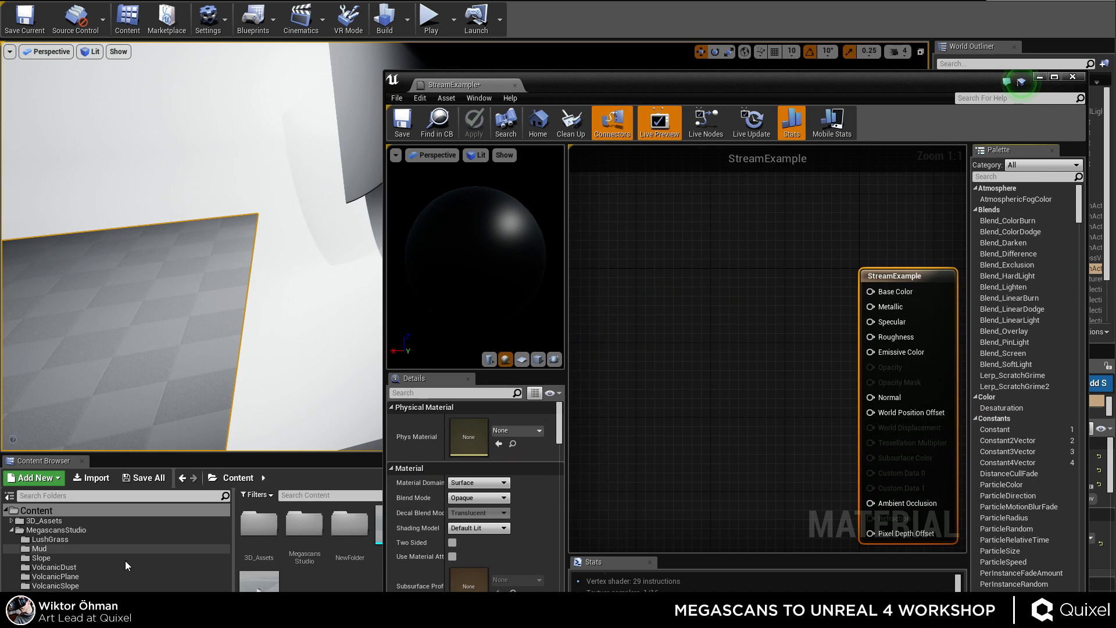
pyautogui.click(56, 586)
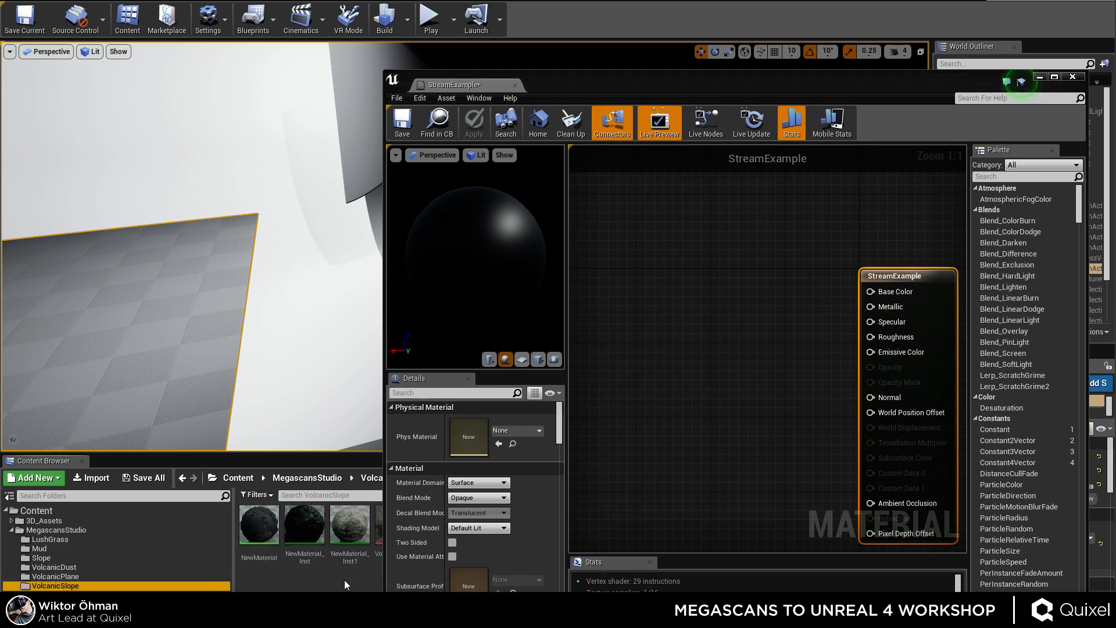
pyautogui.moveTo(568, 90); pyautogui.dragTo(524, 1)
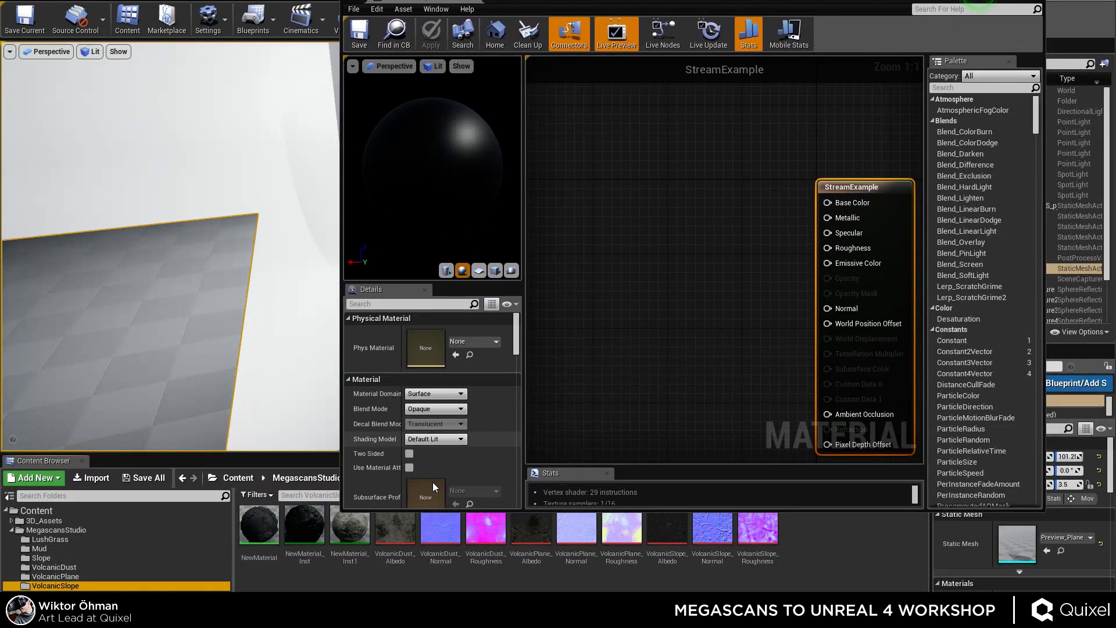
# Add texture samples for VolcanicSlope_Albedo, VolcanicSlope_Normal and VolcanicSlope_Roughness to the StreamExample graph and space them apart.
pyautogui.moveTo(662, 529); pyautogui.dragTo(590, 136)
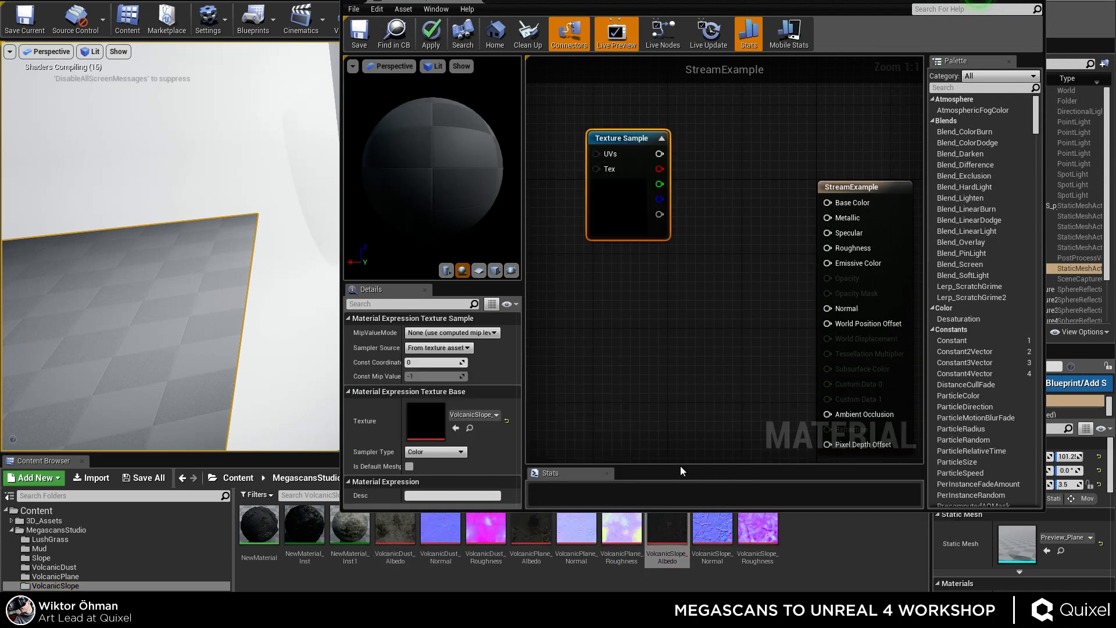
pyautogui.moveTo(715, 549); pyautogui.dragTo(581, 306)
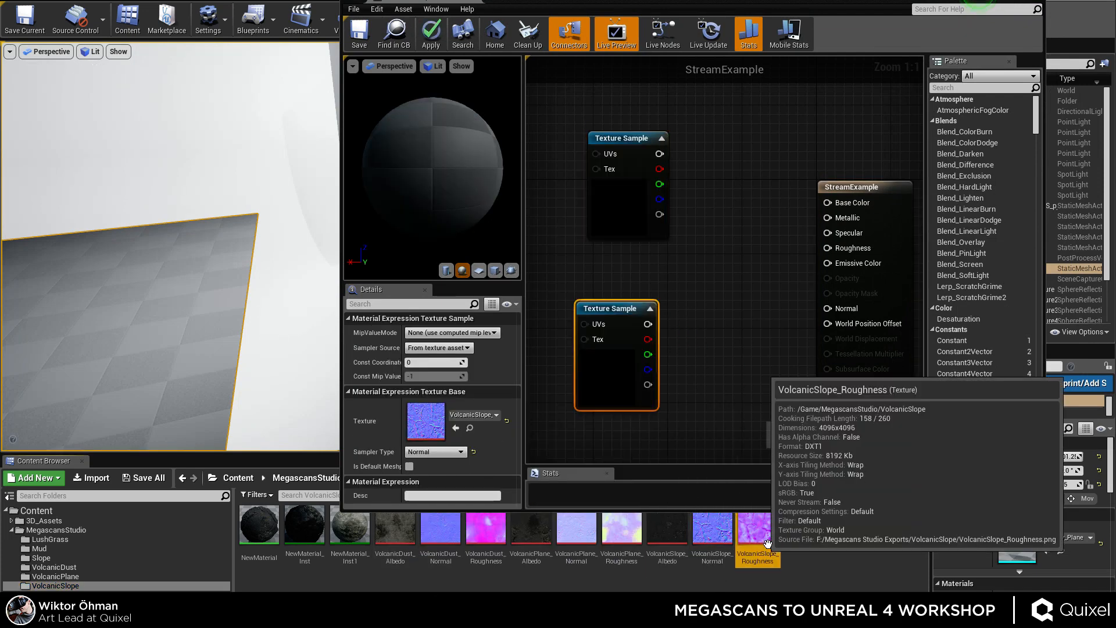
pyautogui.moveTo(757, 529); pyautogui.dragTo(578, 445)
pyautogui.moveTo(672, 350); pyautogui.dragTo(708, 190, button='right')
pyautogui.scroll(-2, 698, 187)
pyautogui.moveTo(657, 212); pyautogui.dragTo(653, 392)
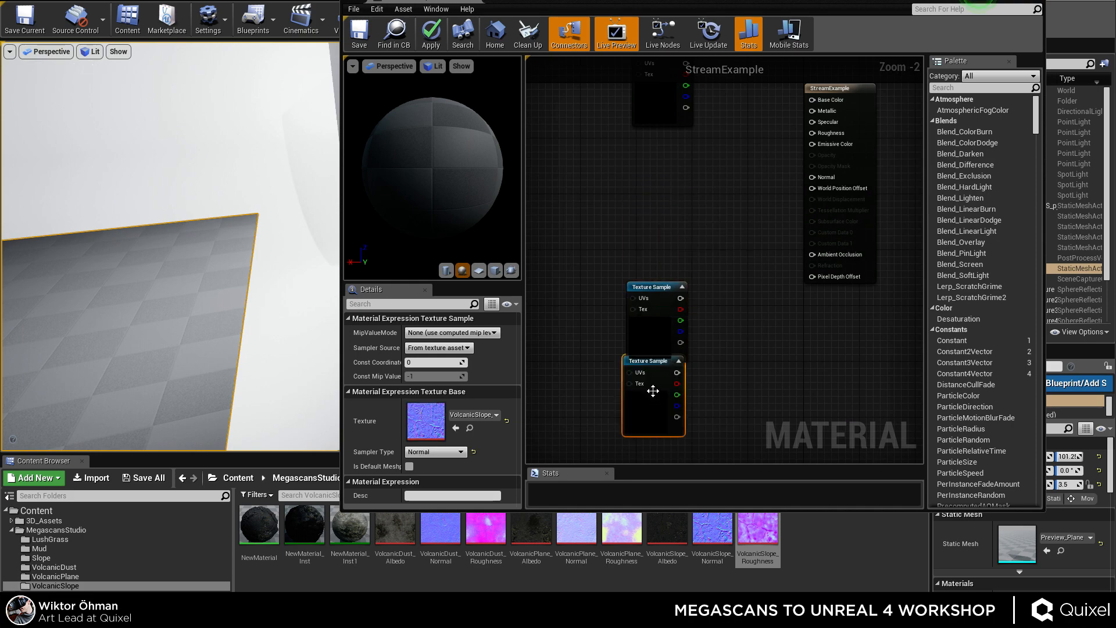
pyautogui.moveTo(653, 296); pyautogui.dragTo(628, 191)
pyautogui.click(695, 169)
# Maximize the material editor, reposition the VolcanicSlope_Albedo sample, and connect its color output to Base Color.
pyautogui.doubleClick(573, 2)
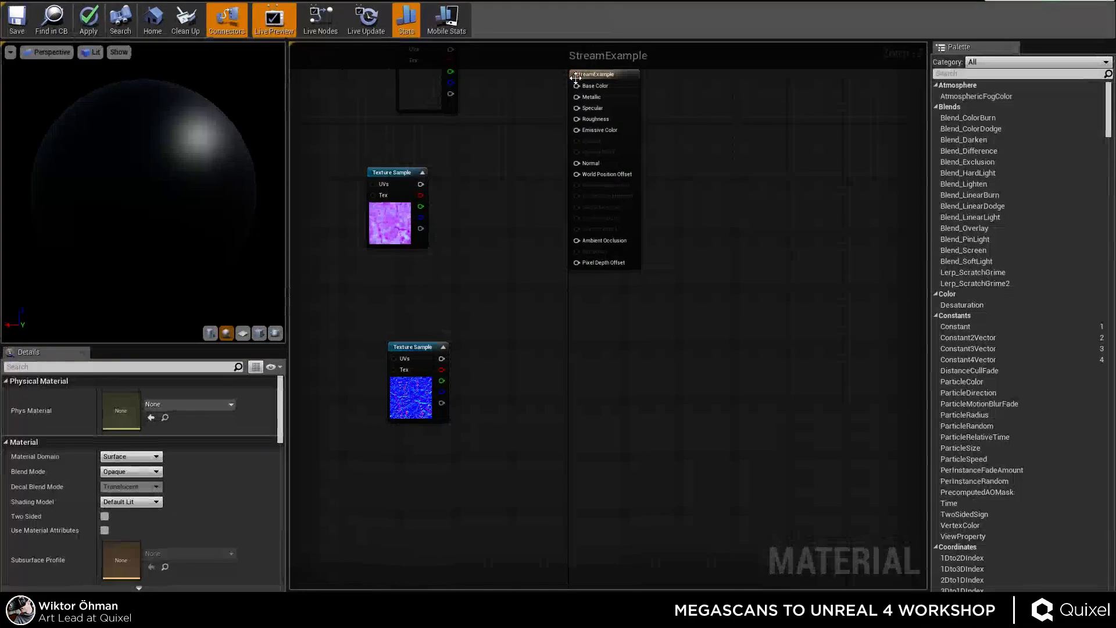
pyautogui.moveTo(436, 141); pyautogui.dragTo(539, 304, button='right')
pyautogui.scroll(2, 548, 287)
pyautogui.moveTo(511, 231); pyautogui.dragTo(432, 168)
pyautogui.moveTo(475, 122); pyautogui.dragTo(596, 133)
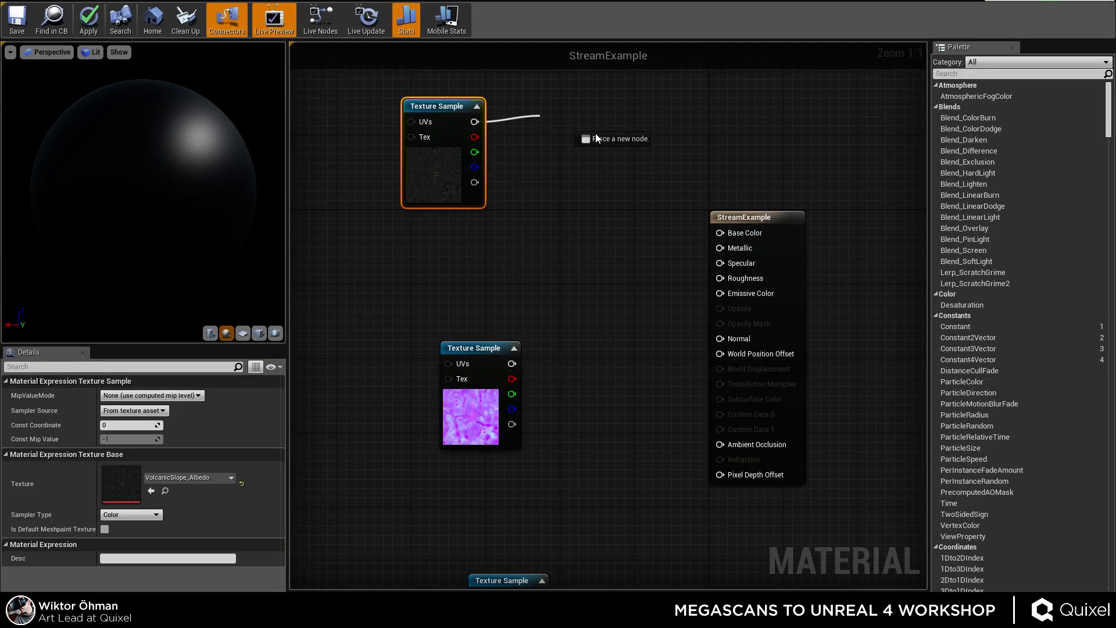
pyautogui.moveTo(729, 231); pyautogui.dragTo(729, 233)
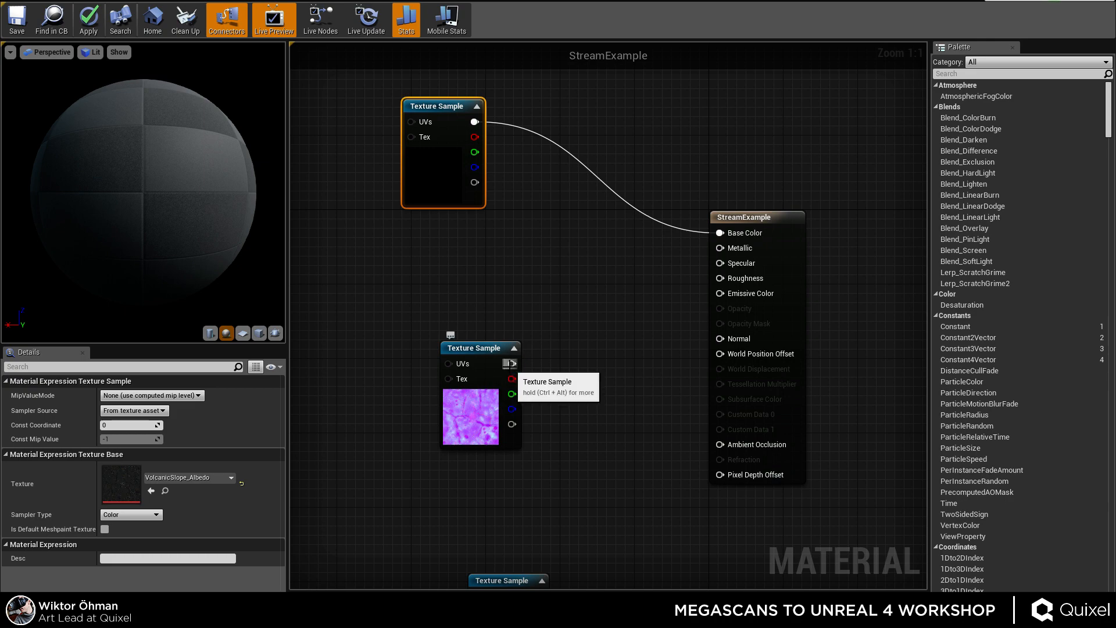
# Connect the red channel of the VolcanicSlope_Roughness sample to Roughness and the VolcanicSlope_Normal sample to Normal.
pyautogui.moveTo(512, 363); pyautogui.dragTo(555, 318)
pyautogui.moveTo(489, 337); pyautogui.dragTo(450, 315, button='right')
pyautogui.moveTo(472, 356); pyautogui.dragTo(679, 257)
pyautogui.moveTo(526, 449); pyautogui.dragTo(588, 316, button='right')
pyautogui.moveTo(560, 440); pyautogui.dragTo(742, 183)
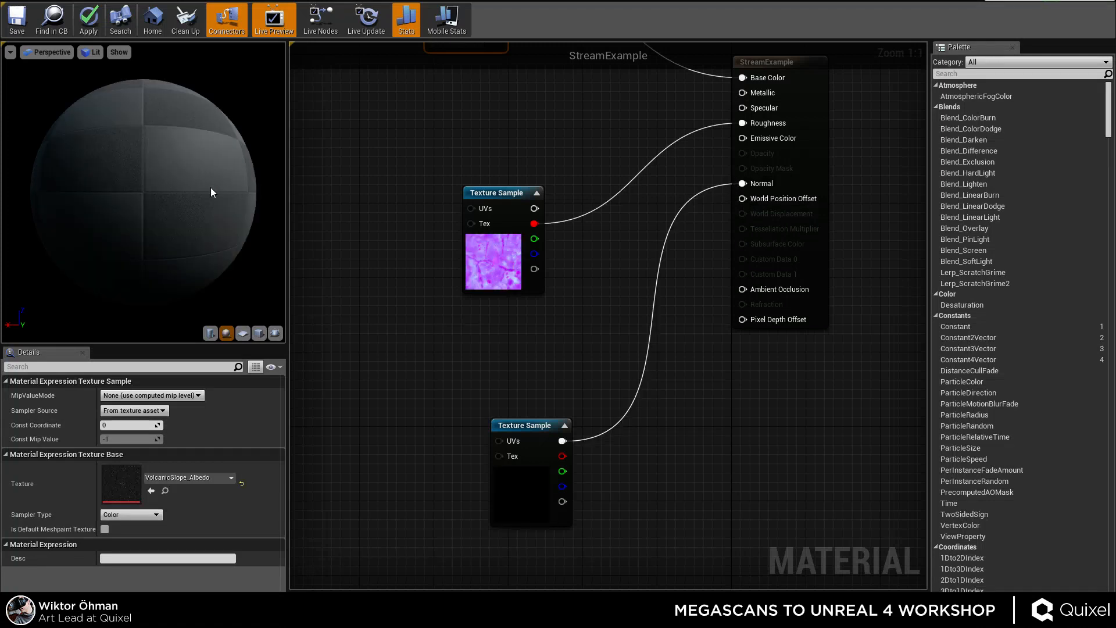
# Inspect the StreamExample material on the cube preview shape and across Preview_Plane in the studio, with the plane deselected.
pyautogui.moveTo(186, 154); pyautogui.dragTo(256, 192)
pyautogui.click(259, 333)
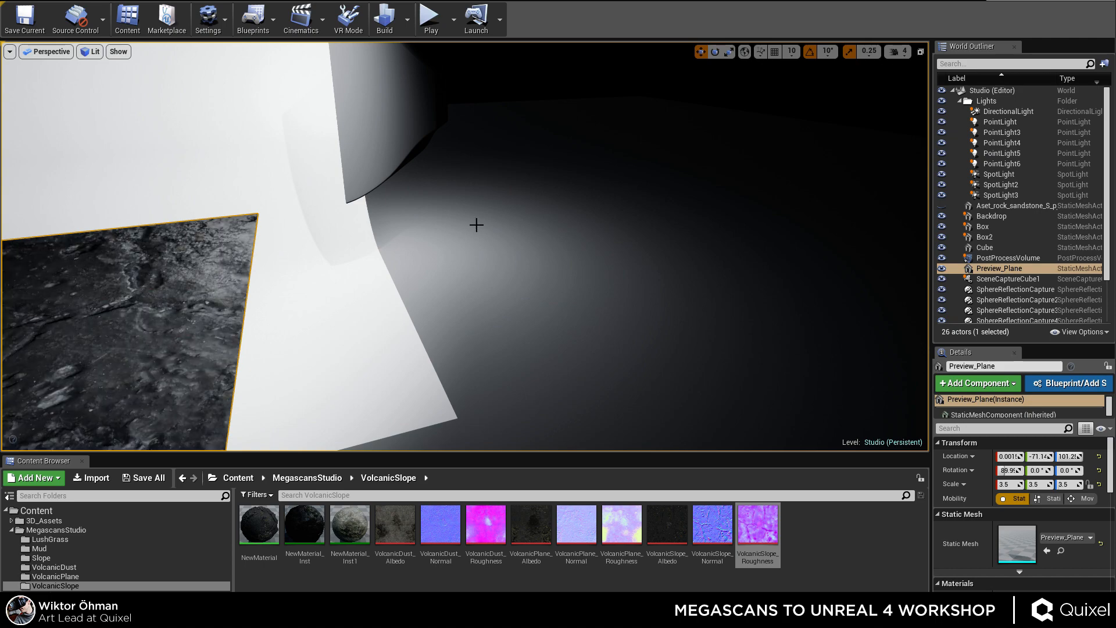
pyautogui.moveTo(473, 274); pyautogui.dragTo(378, 285, button='right')
pyautogui.moveTo(336, 242); pyautogui.dragTo(308, 299, button='right')
pyautogui.press('Escape')
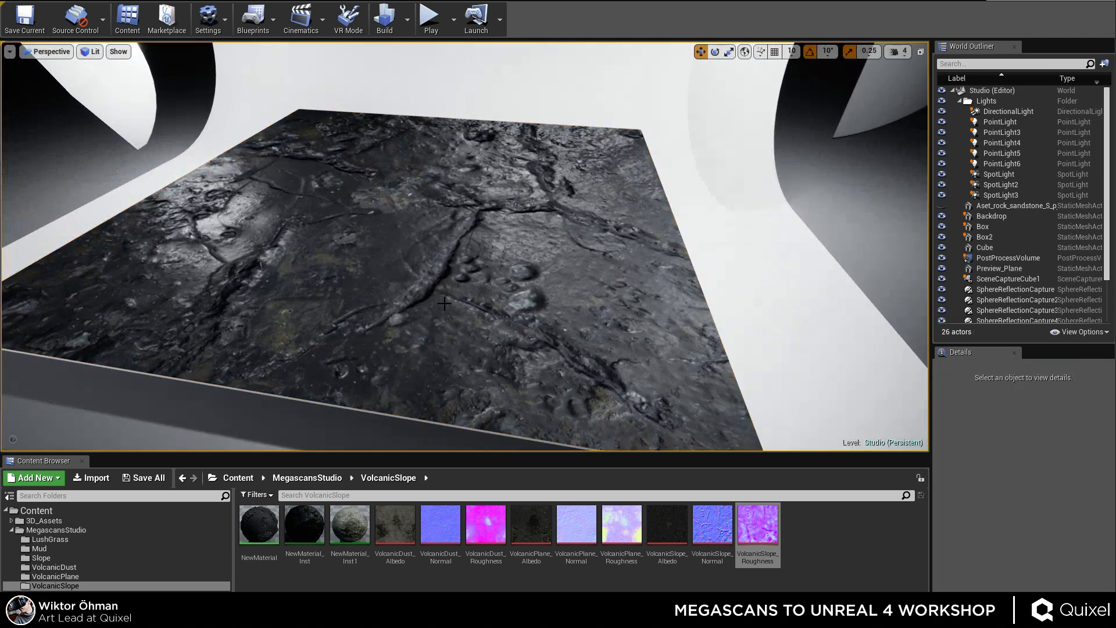
# Select Preview_Plane in the studio and examine its volcanic surface and reflections from several angles and distances.
pyautogui.click(442, 301)
pyautogui.press('f')
pyautogui.keyDown('alt'); pyautogui.moveTo(356, 226); pyautogui.dragTo(523, 226); pyautogui.keyUp('alt')
pyautogui.keyDown('alt'); pyautogui.moveTo(356, 225); pyautogui.dragTo(356, 285, button='right'); pyautogui.keyUp('alt')
pyautogui.press('Escape')
pyautogui.moveTo(379, 241); pyautogui.dragTo(348, 198, button='right')
pyautogui.click(379, 242)
pyautogui.press('f')
pyautogui.moveTo(379, 242)
pyautogui.keyDown('alt'); pyautogui.mouseDown()
pyautogui.moveTo(442, 242)
pyautogui.moveTo(360, 242)
pyautogui.mouseUp(); pyautogui.keyUp('alt')
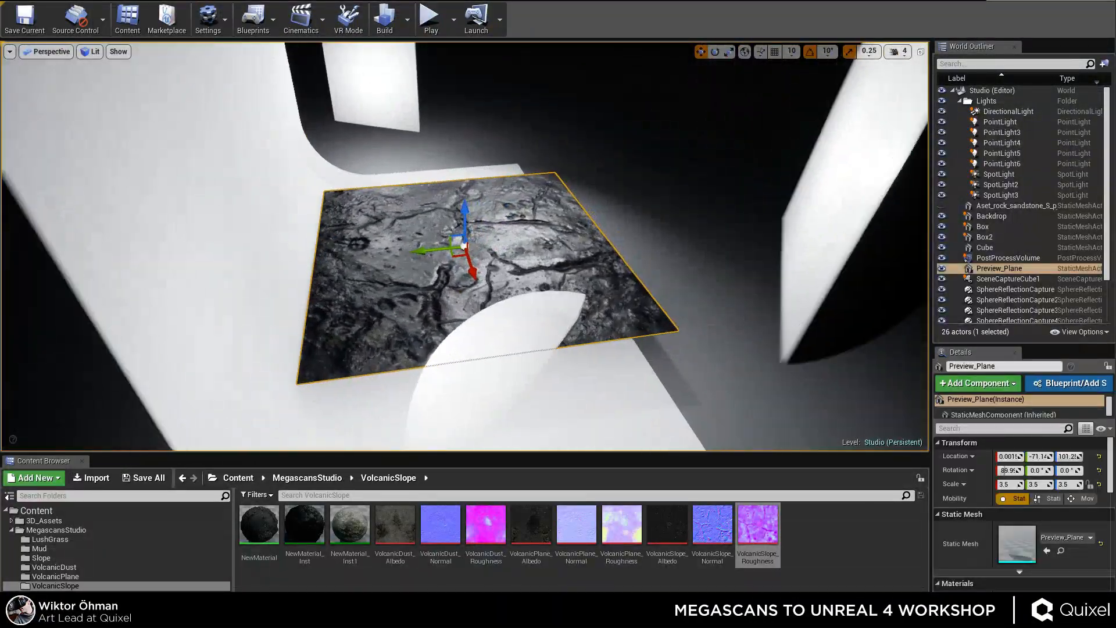
pyautogui.keyDown('alt'); pyautogui.moveTo(395, 240); pyautogui.dragTo(476, 240, button='right'); pyautogui.keyUp('alt')
pyautogui.keyDown('alt'); pyautogui.moveTo(360, 238); pyautogui.dragTo(360, 262); pyautogui.keyUp('alt')
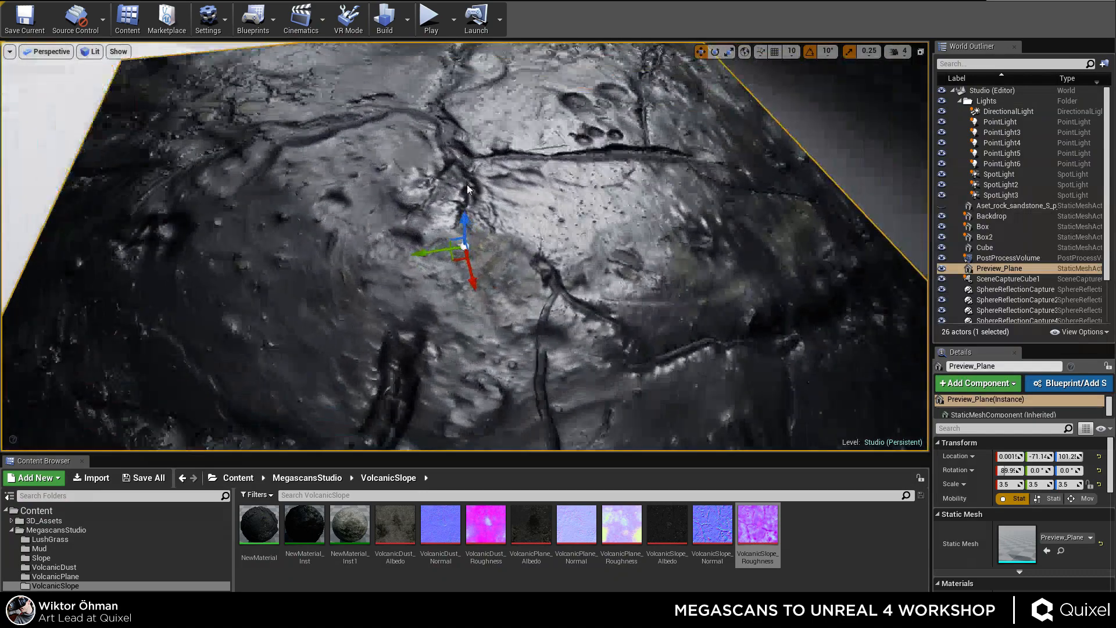
# Return to the StreamExample material graph, reposition the VolcanicSlope_Roughness sample and add a Multiply node between it and the material output.
pyautogui.moveTo(1114, 53); pyautogui.dragTo(588, 1)
pyautogui.moveTo(601, 197); pyautogui.dragTo(610, 269, button='right')
pyautogui.moveTo(481, 312); pyautogui.dragTo(311, 250)
pyautogui.click(401, 209)
pyautogui.moveTo(393, 199); pyautogui.dragTo(557, 283, button='right')
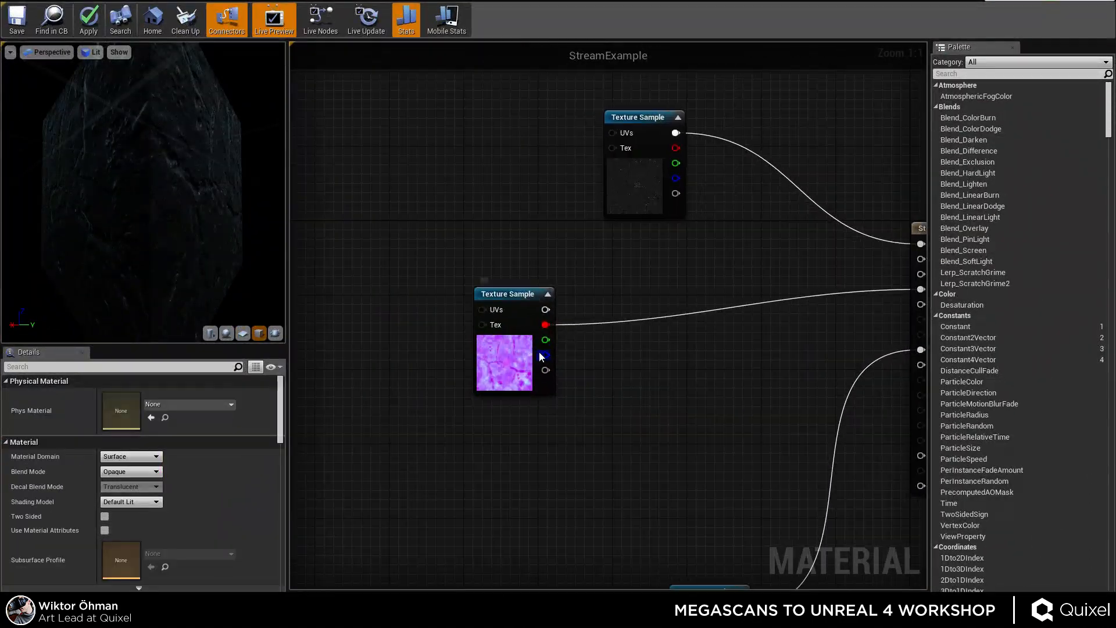
pyautogui.press('m')
pyautogui.click(661, 316)
pyautogui.press('3')
pyautogui.click(511, 429)
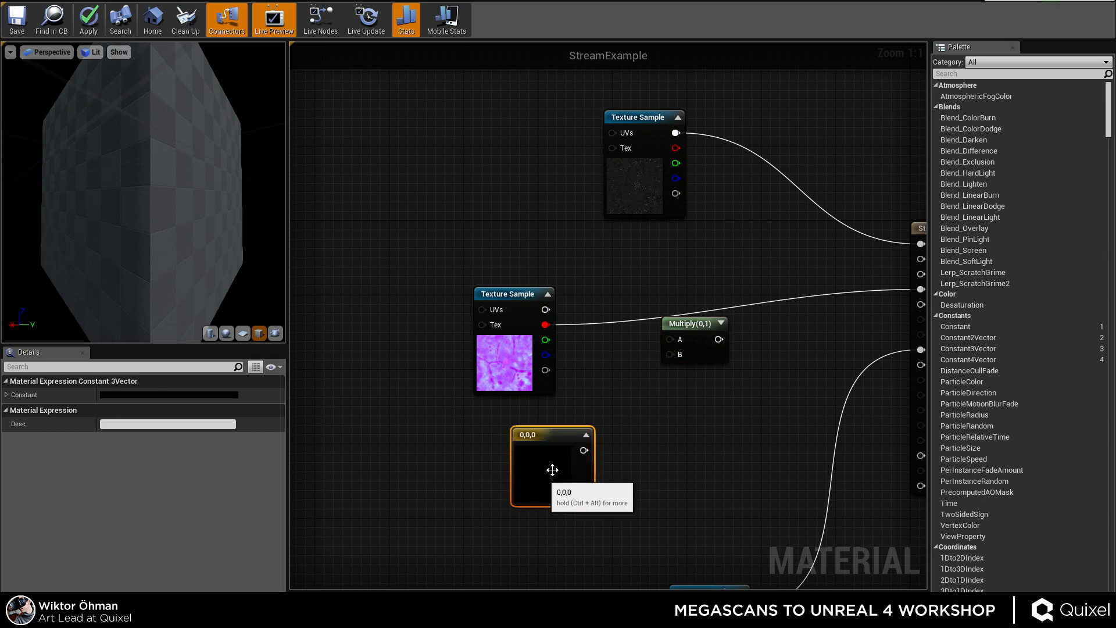
pyautogui.click(602, 478)
pyautogui.click(515, 500)
pyautogui.press('Delete')
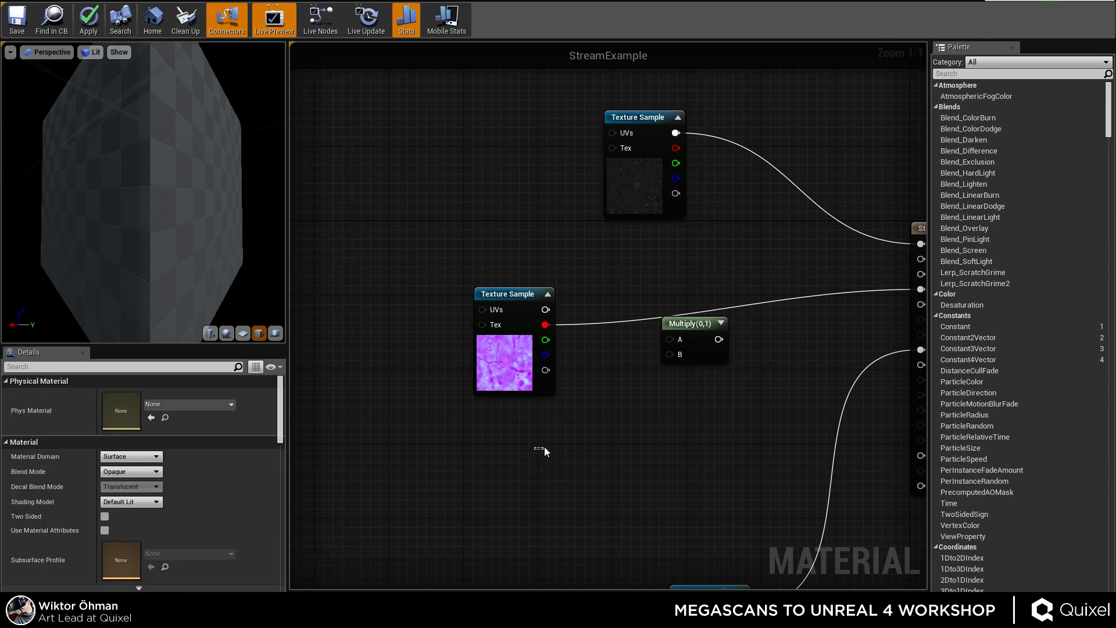
# Add a Constant node below the VolcanicSlope_Roughness sample and convert it to a parameter.
pyautogui.press('1')
pyautogui.click(546, 432)
pyautogui.rightClick(558, 442)
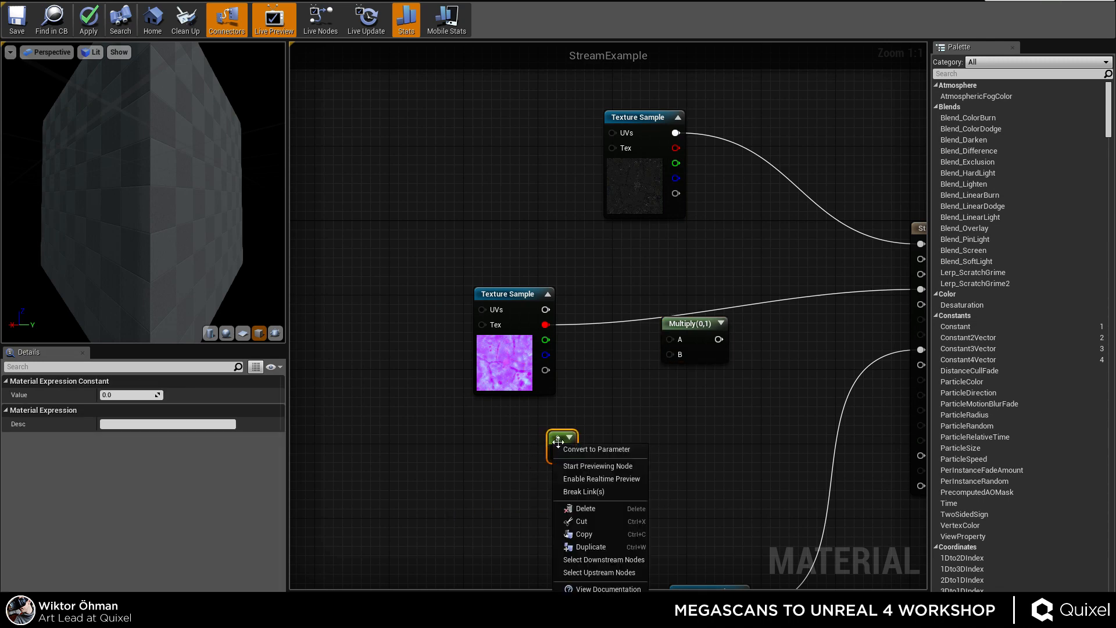
pyautogui.click(590, 449)
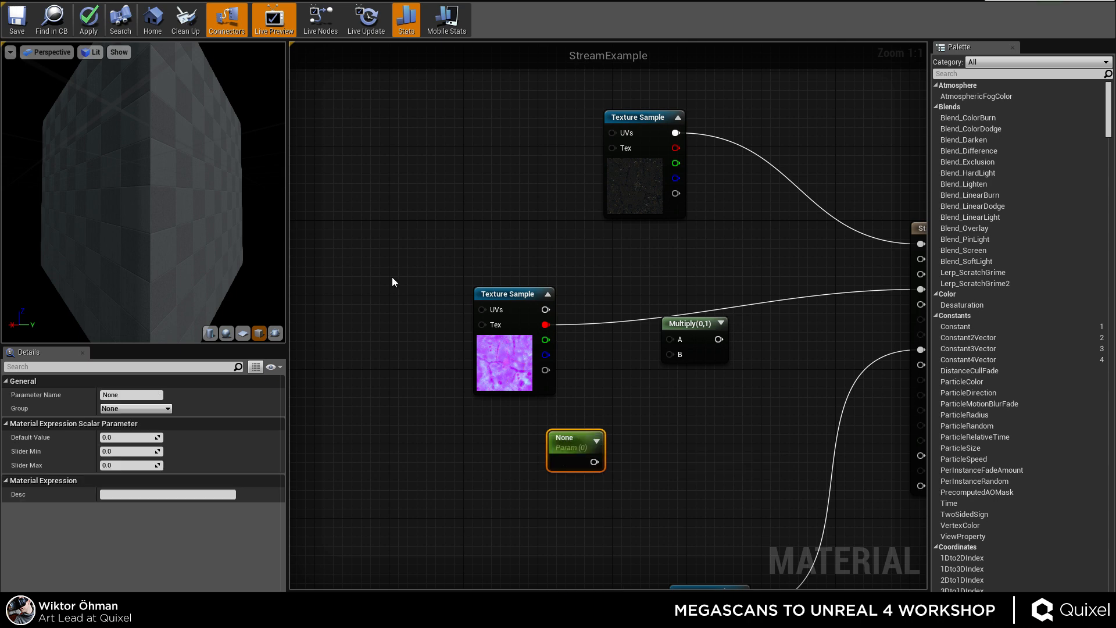
pyautogui.rightClick(563, 450)
pyautogui.click(575, 437)
pyautogui.click(572, 437)
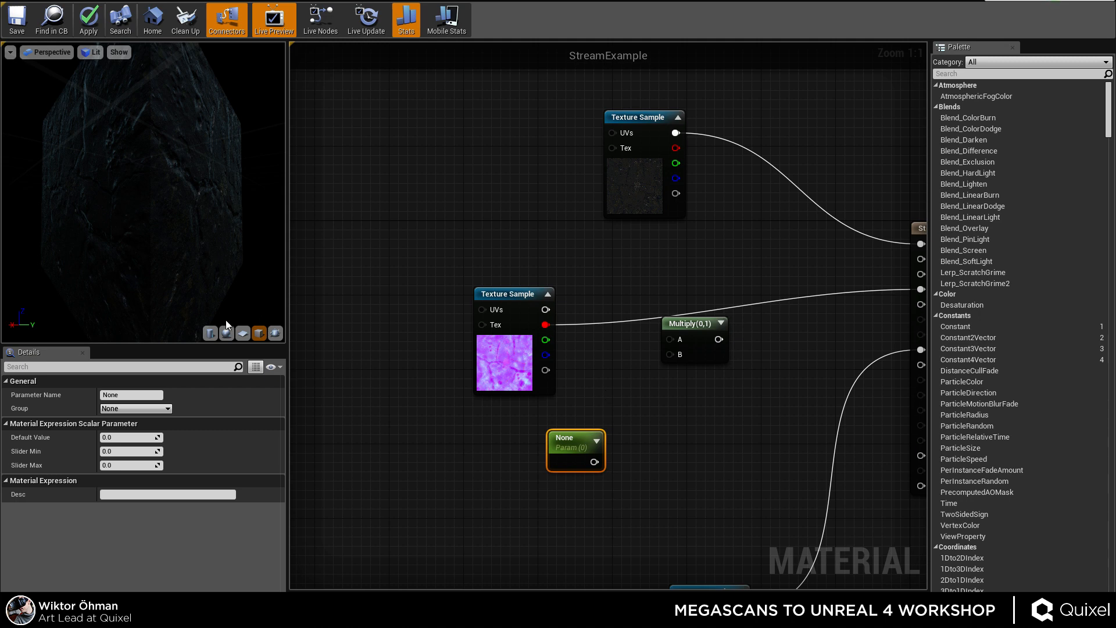
# Set the new parameter's default value to 1 and name it RoughnessBias.
pyautogui.click(129, 436)
pyautogui.write('1')
pyautogui.press('Tab')
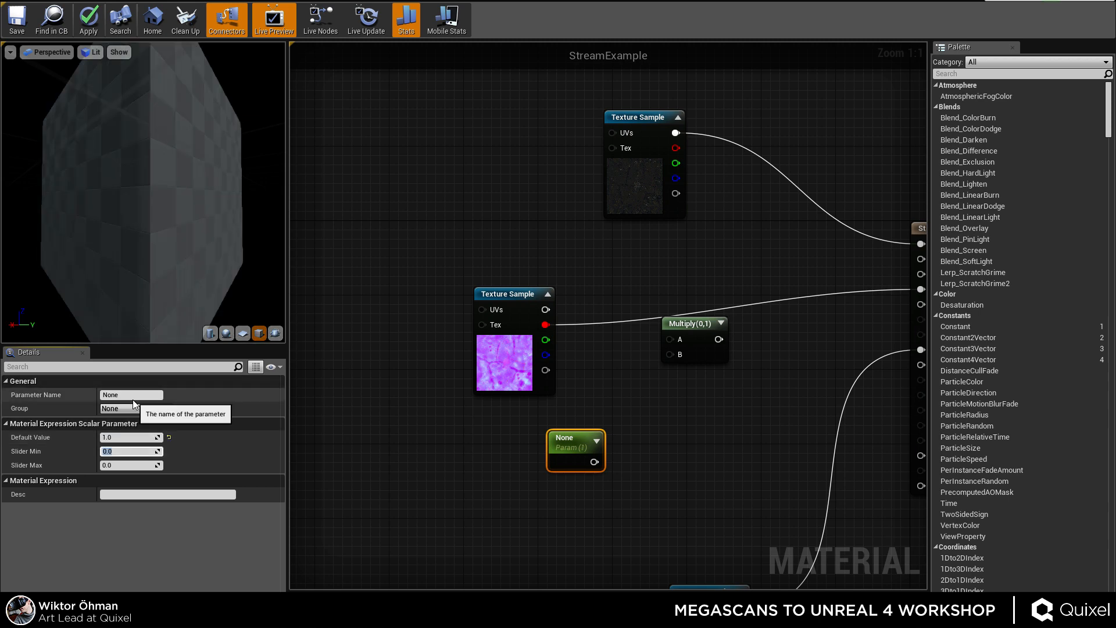
pyautogui.click(160, 397)
pyautogui.write('R')
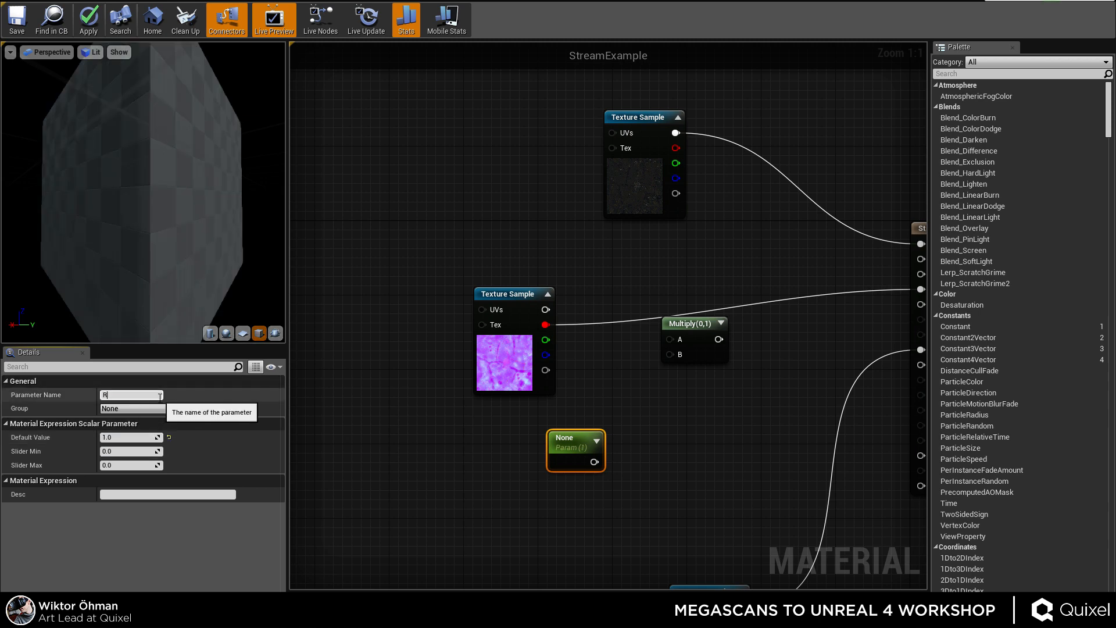
pyautogui.write('ough')
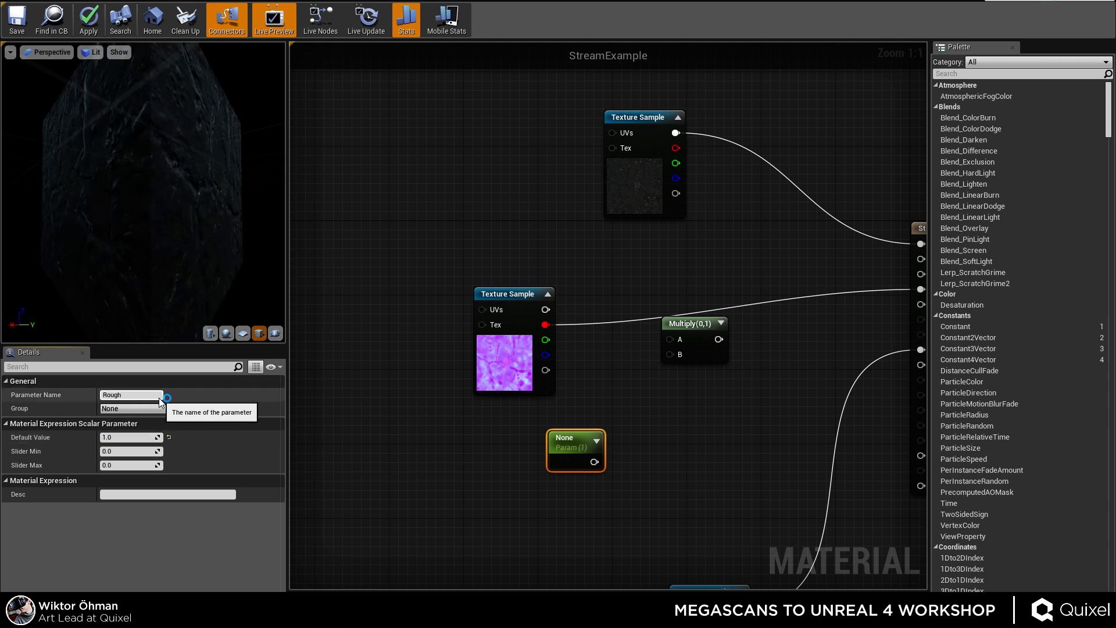
pyautogui.write('nessBias')
pyautogui.press('Return')
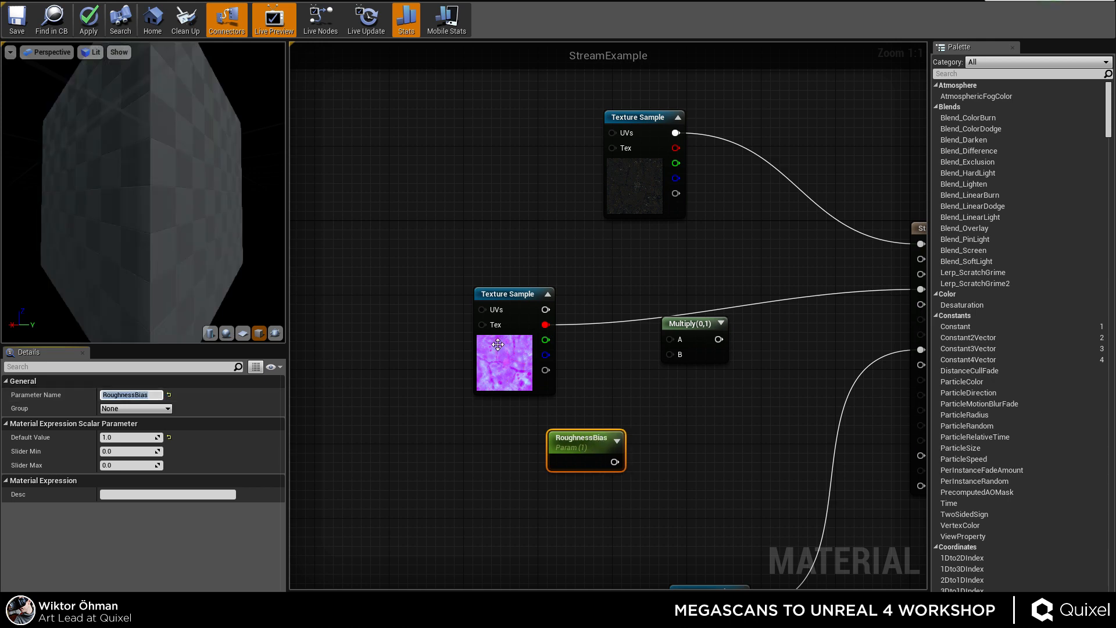
# Multiply the roughness sample's red channel (A) by RoughnessBias (B) and connect the Multiply output to Roughness.
pyautogui.moveTo(615, 461); pyautogui.dragTo(670, 355)
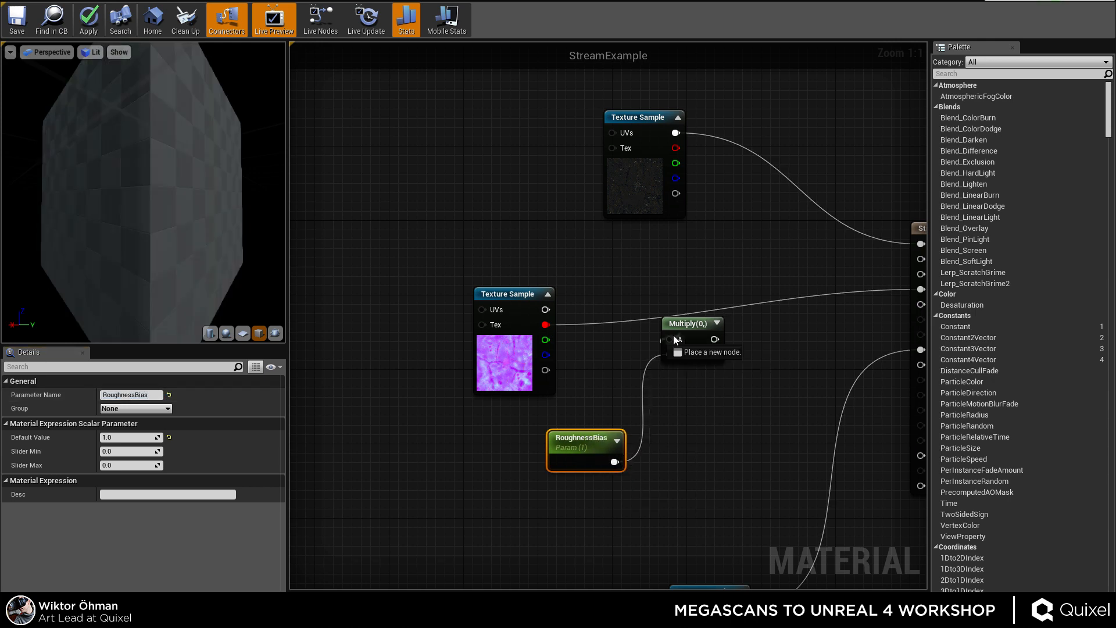
pyautogui.moveTo(541, 327); pyautogui.dragTo(542, 327)
pyautogui.moveTo(715, 338); pyautogui.dragTo(756, 291)
pyautogui.moveTo(490, 279); pyautogui.dragTo(595, 281, button='right')
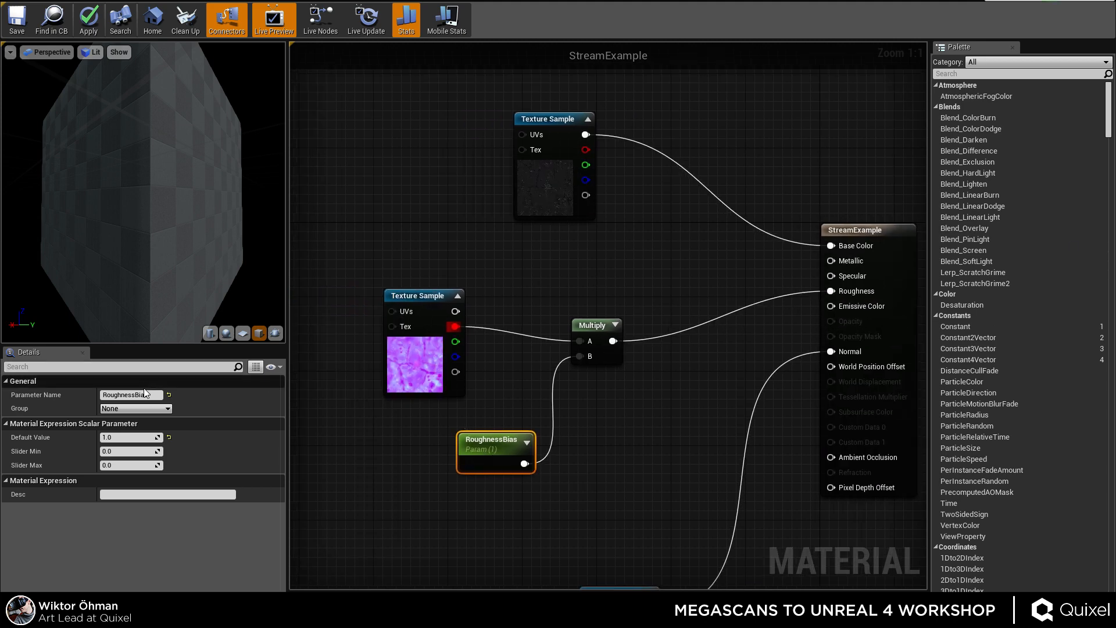
pyautogui.click(339, 459)
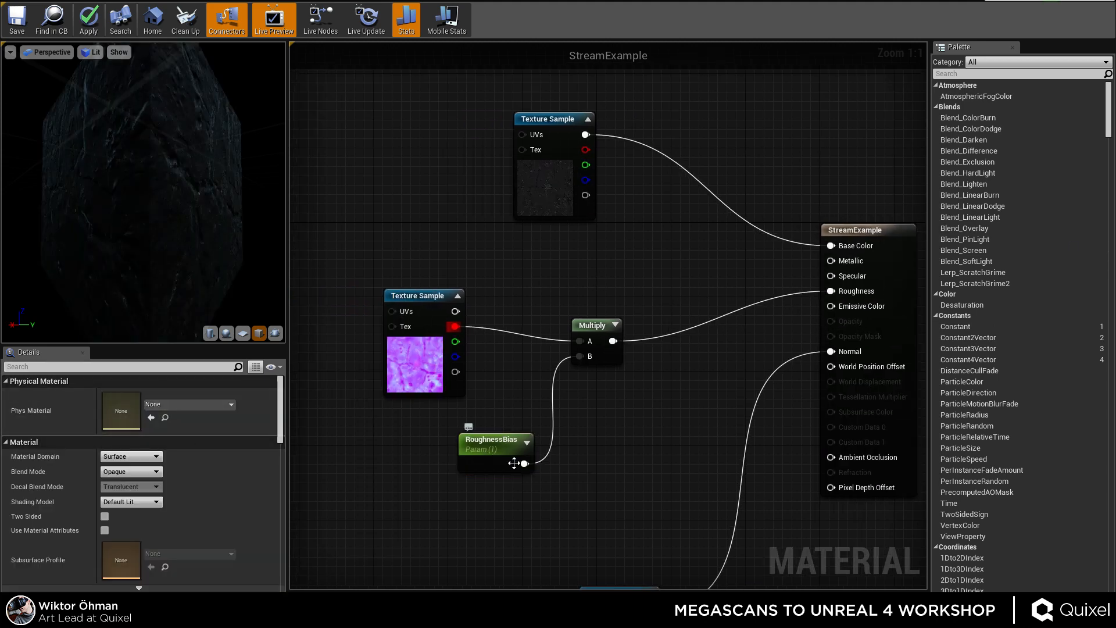
# Move the VolcanicSlope_Roughness sample closer to its Multiply node and the VolcanicSlope_Albedo sample farther from the material output.
pyautogui.click(493, 457)
pyautogui.moveTo(543, 279); pyautogui.dragTo(629, 384, button='right')
pyautogui.moveTo(531, 392); pyautogui.dragTo(558, 272, button='right')
pyautogui.moveTo(534, 354); pyautogui.dragTo(598, 354)
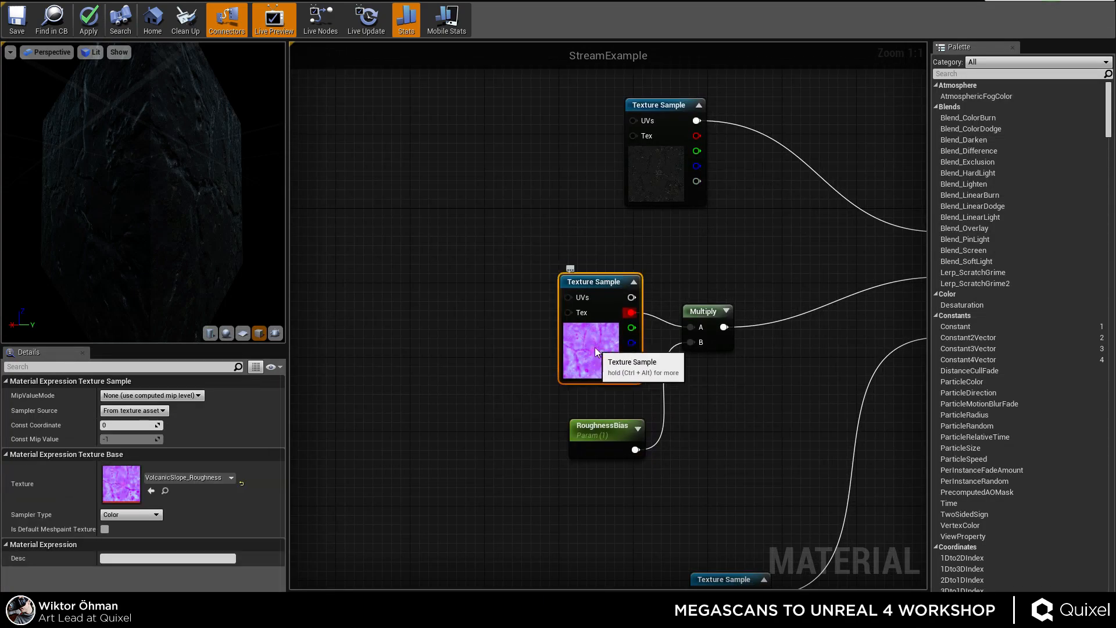
pyautogui.click(476, 291)
pyautogui.moveTo(652, 151); pyautogui.dragTo(595, 307, button='right')
pyautogui.moveTo(594, 308); pyautogui.dragTo(424, 162)
pyautogui.moveTo(575, 185); pyautogui.dragTo(538, 249, button='right')
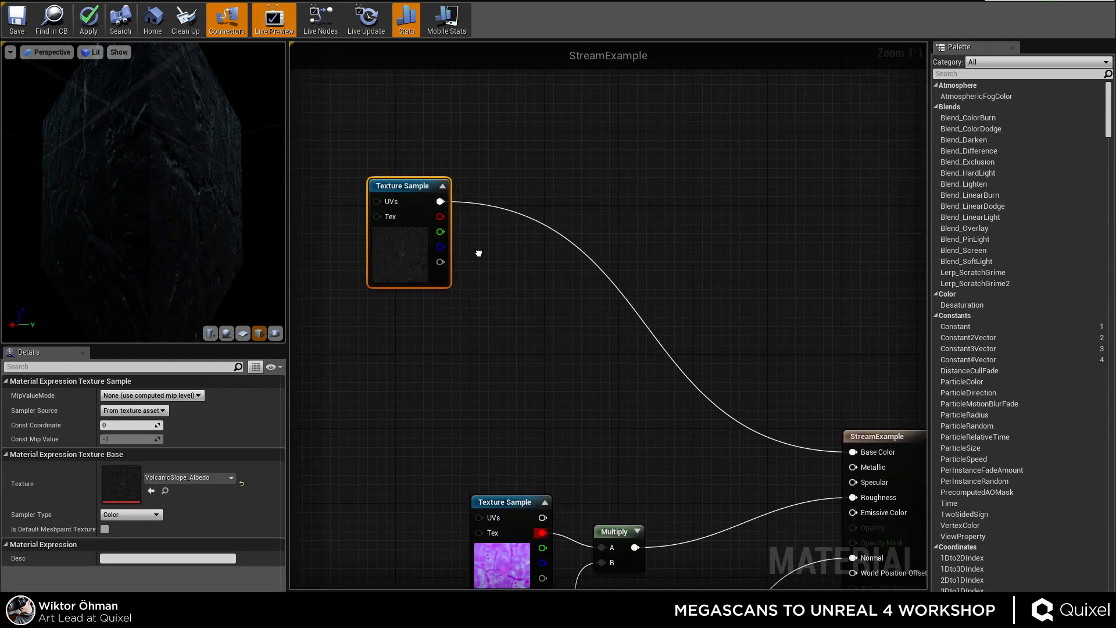
pyautogui.click(529, 261)
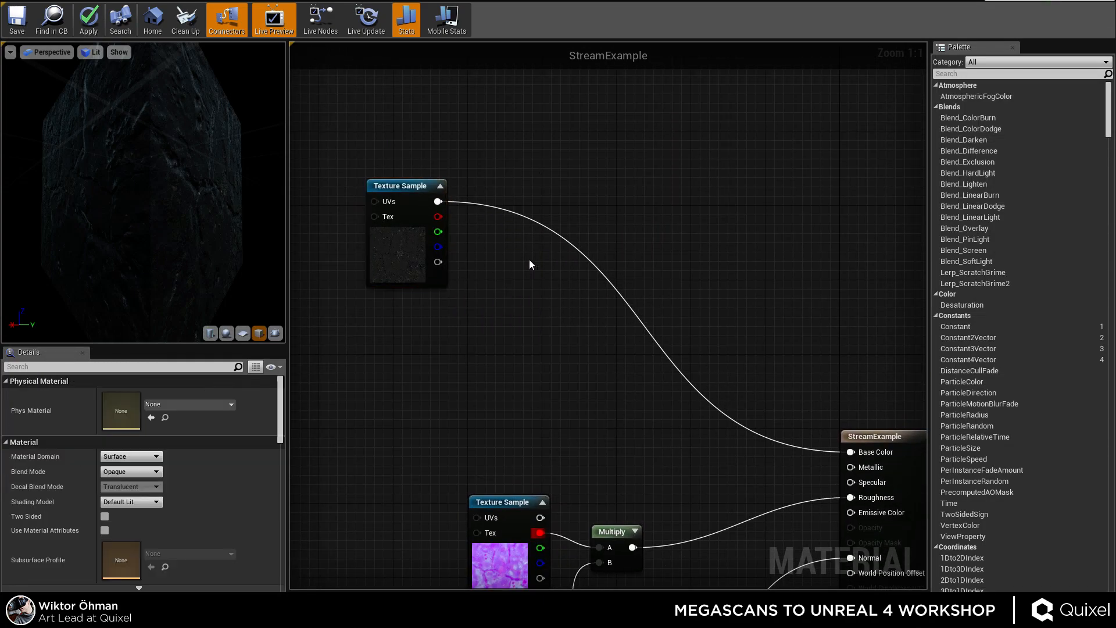
# Add a Multiply node beside the VolcanicSlope_Albedo sample and a Constant node below it converted to a parameter.
pyautogui.click(500, 218)
pyautogui.click(430, 330)
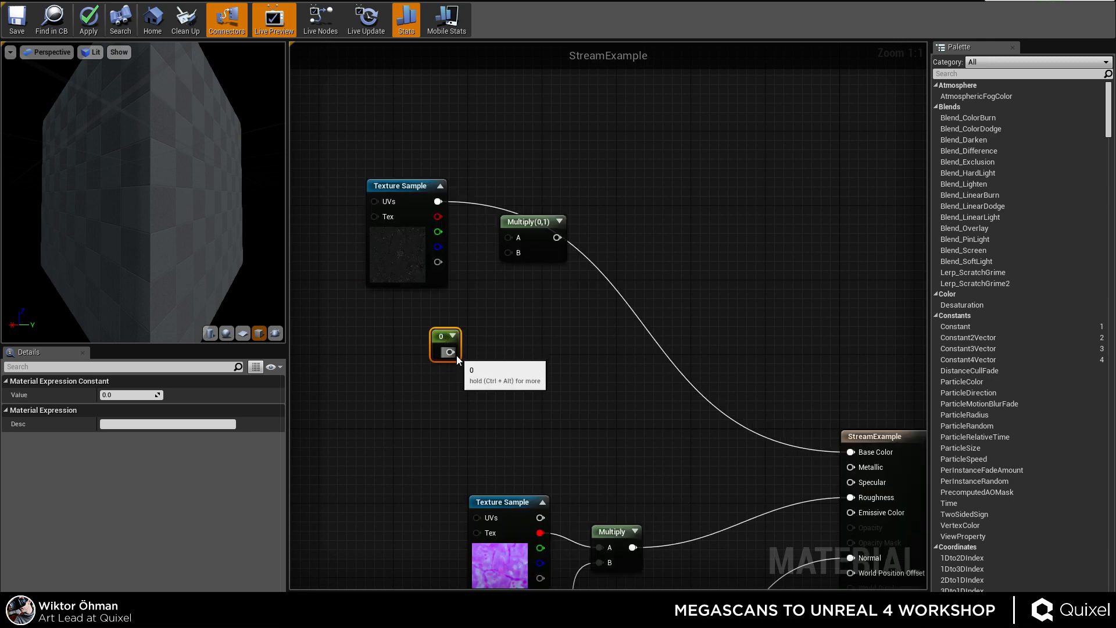
pyautogui.rightClick(444, 348)
pyautogui.click(482, 356)
# Name the new parameter AlbedoInt and set its default value to 1.
pyautogui.click(130, 395)
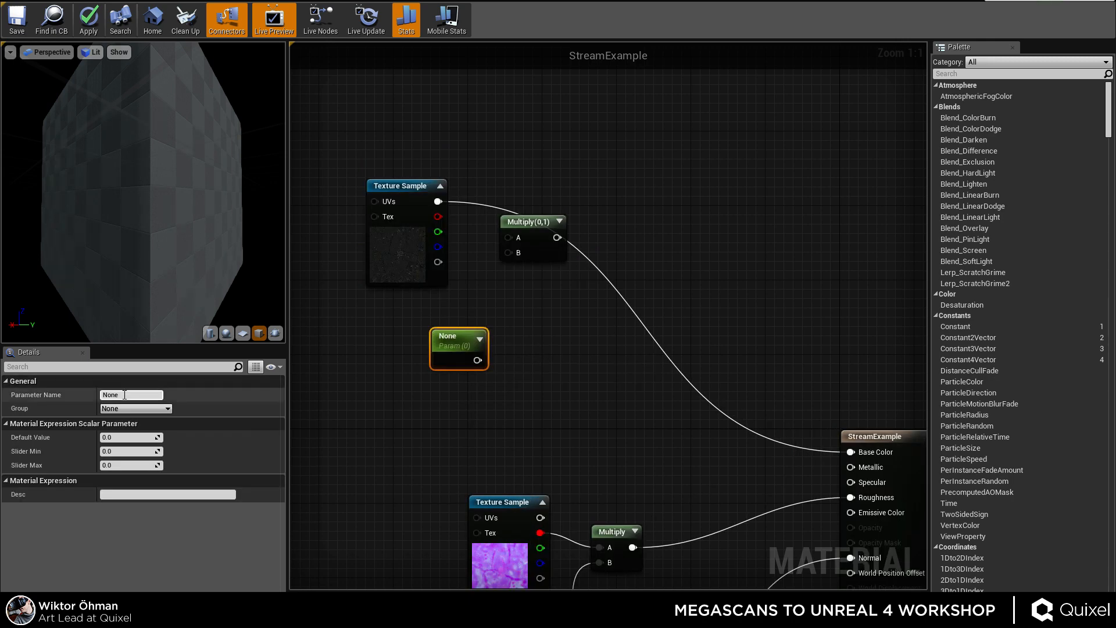
pyautogui.write('Albe')
pyautogui.press('BackSpace')
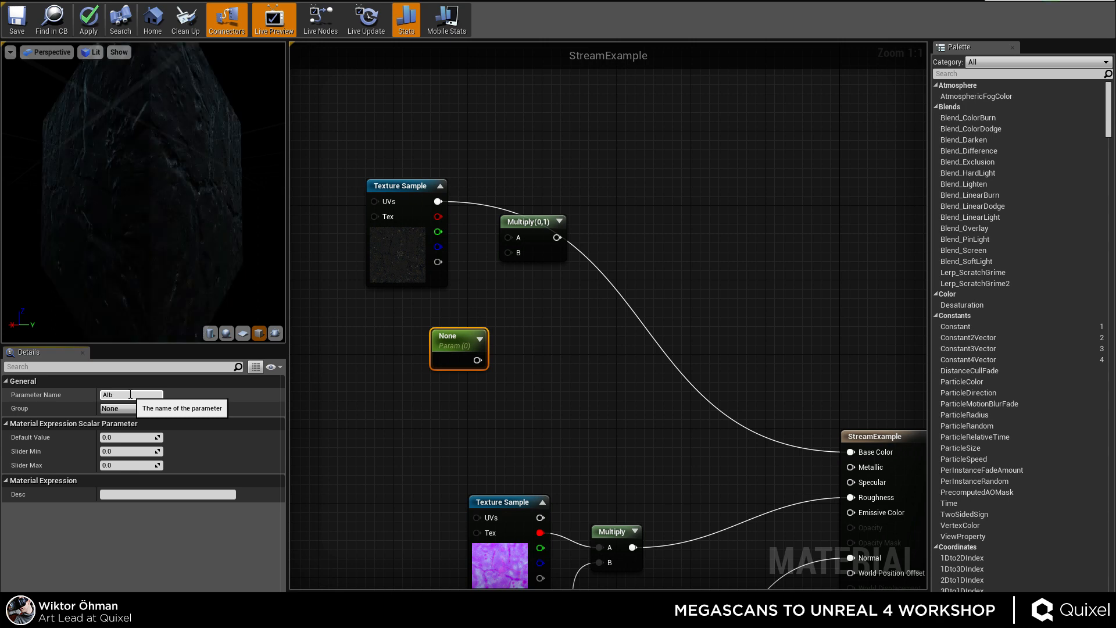
pyautogui.write('edoInt')
pyautogui.press('Return')
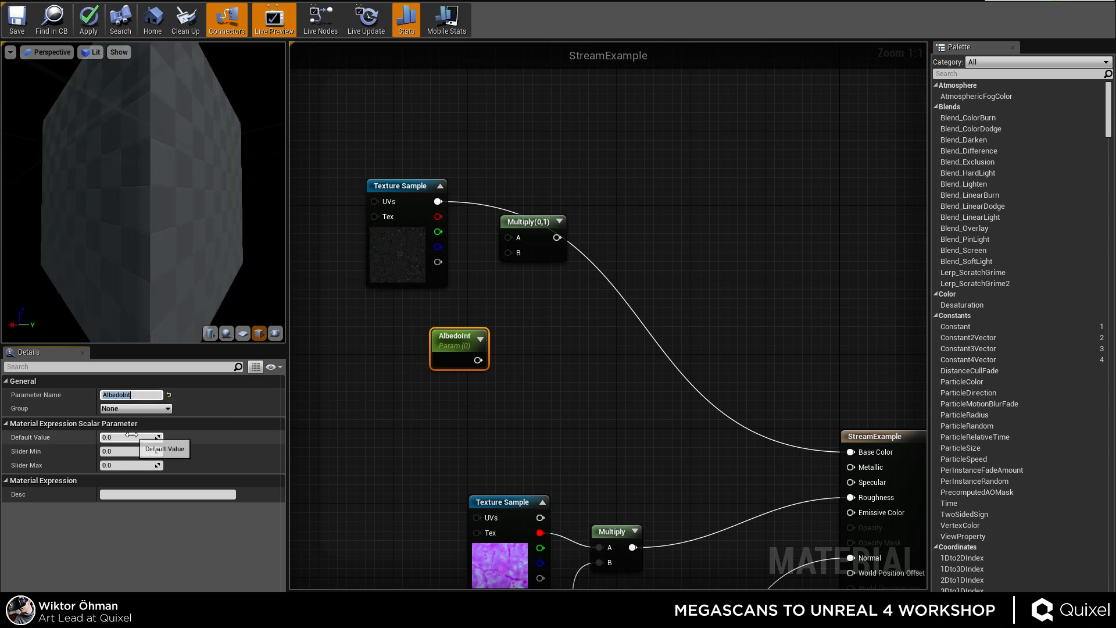
pyautogui.write('1')
pyautogui.press('Return')
# Connect the albedo sample's color output to input A and AlbedoInt to input B of the new Multiply node.
pyautogui.moveTo(478, 360); pyautogui.dragTo(438, 201)
pyautogui.moveTo(608, 252); pyautogui.dragTo(652, 288, button='right')
pyautogui.moveTo(543, 252); pyautogui.dragTo(570, 289)
pyautogui.click(533, 279)
pyautogui.moveTo(533, 279); pyautogui.dragTo(614, 215, button='right')
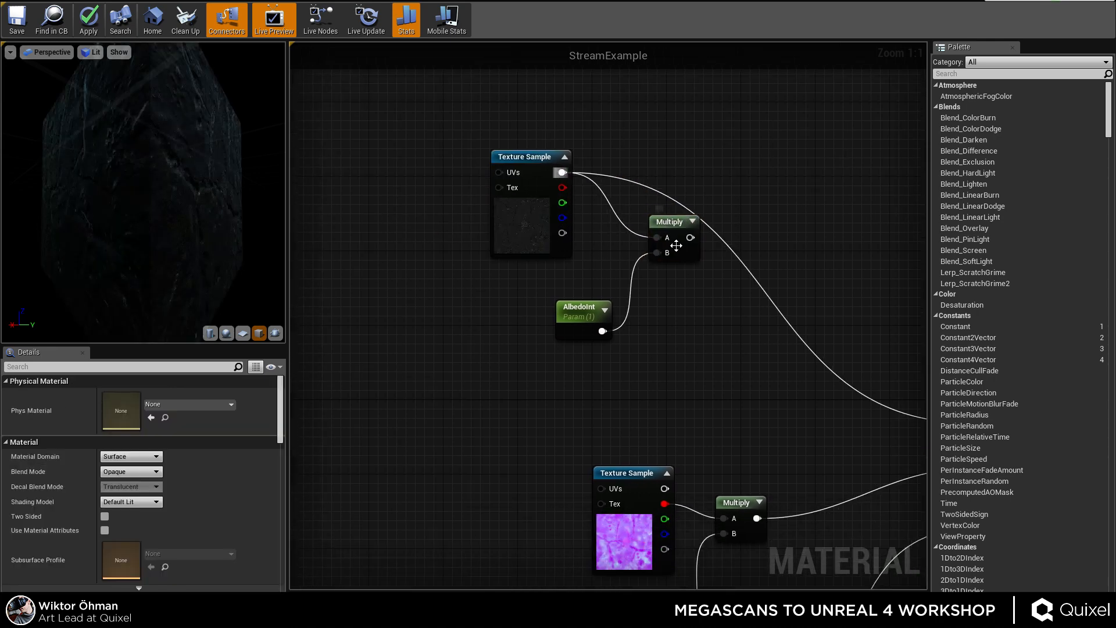
# Add a Power node after the albedo Multiply node and set its constant exponent to 1.
pyautogui.rightClick(745, 289)
pyautogui.write('power')
pyautogui.press('Return')
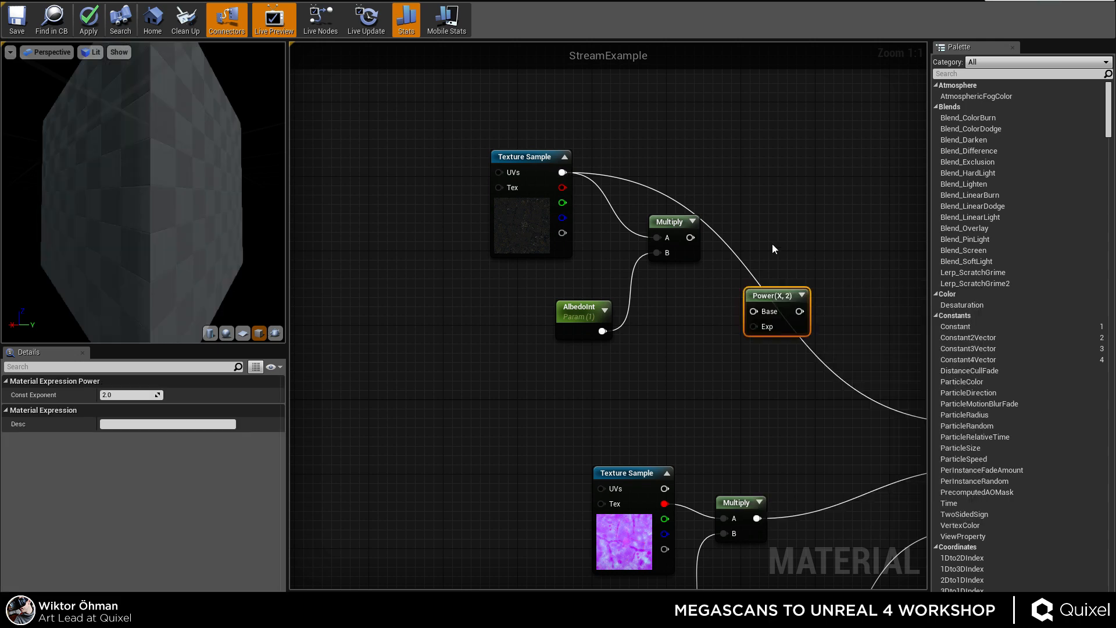
pyautogui.moveTo(773, 248); pyautogui.dragTo(719, 280, button='right')
pyautogui.click(128, 395)
pyautogui.write('1')
pyautogui.press('Tab')
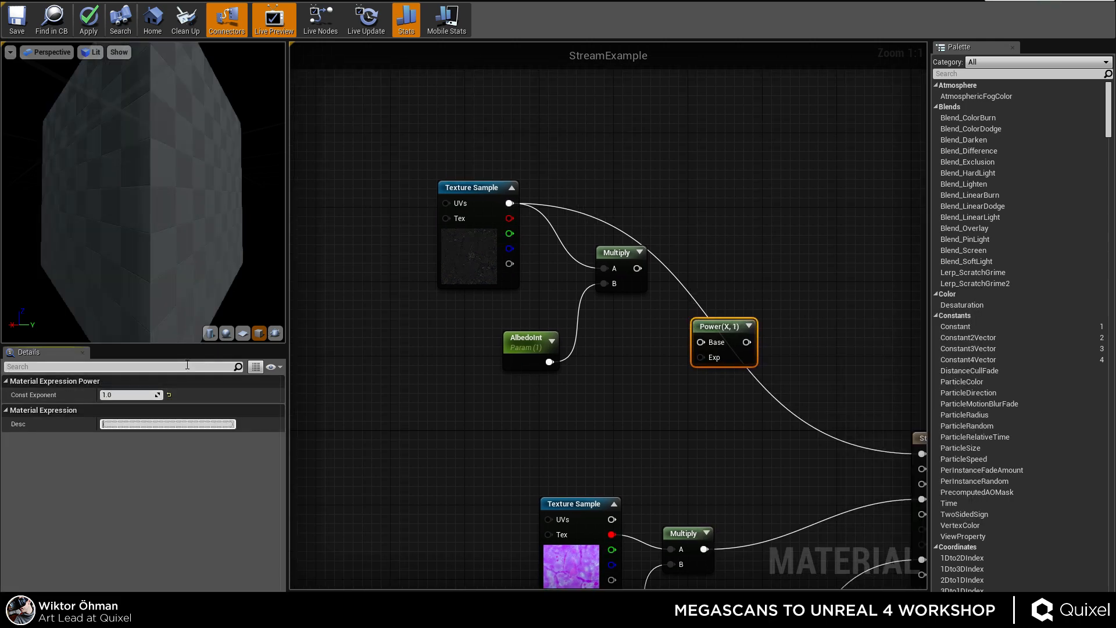
# Connect the albedo Multiply output to the Base input of the Power node.
pyautogui.moveTo(772, 162); pyautogui.dragTo(701, 210, button='right')
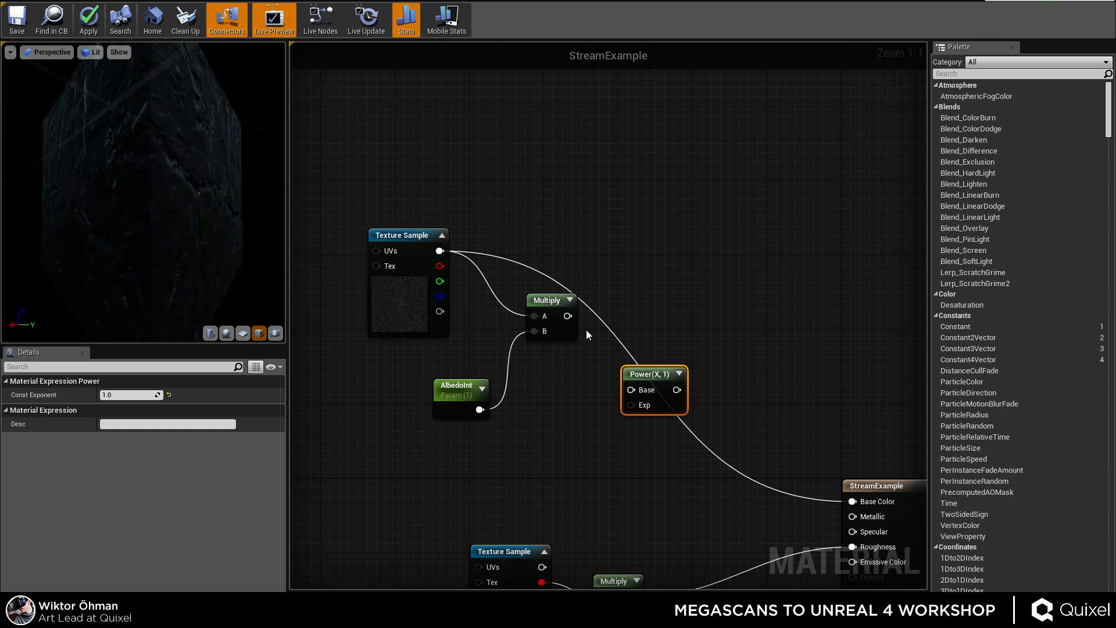
pyautogui.moveTo(567, 316); pyautogui.dragTo(626, 321)
pyautogui.moveTo(644, 389); pyautogui.dragTo(644, 390)
pyautogui.moveTo(554, 446); pyautogui.dragTo(599, 428, button='right')
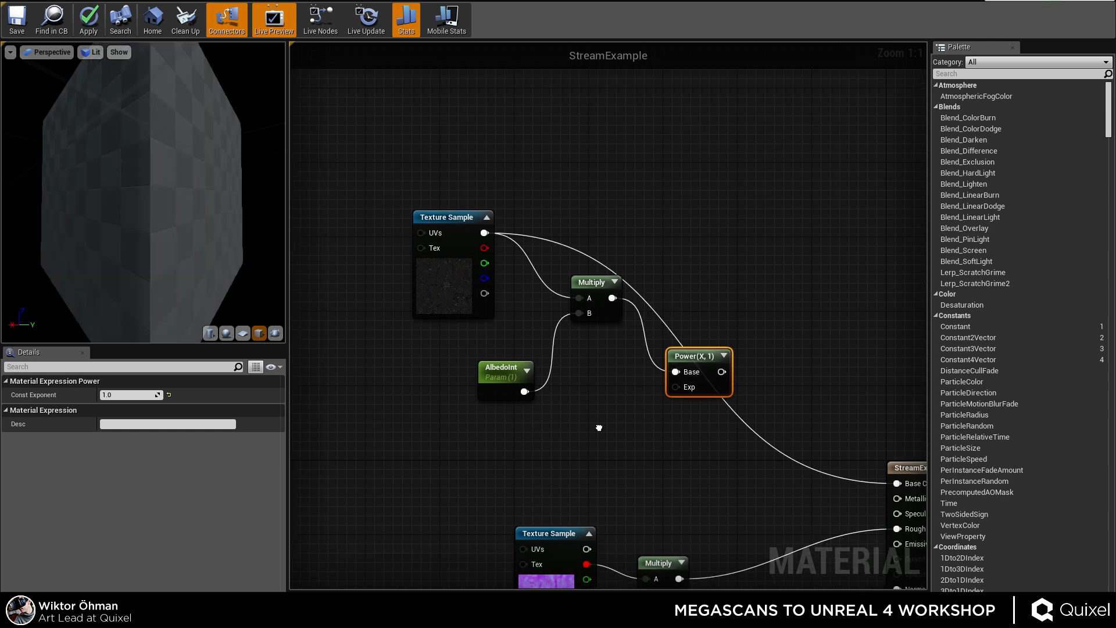
# Create a parameter below the Power node and name it AlbedoPower.
pyautogui.rightClick(596, 430)
pyautogui.click(629, 434)
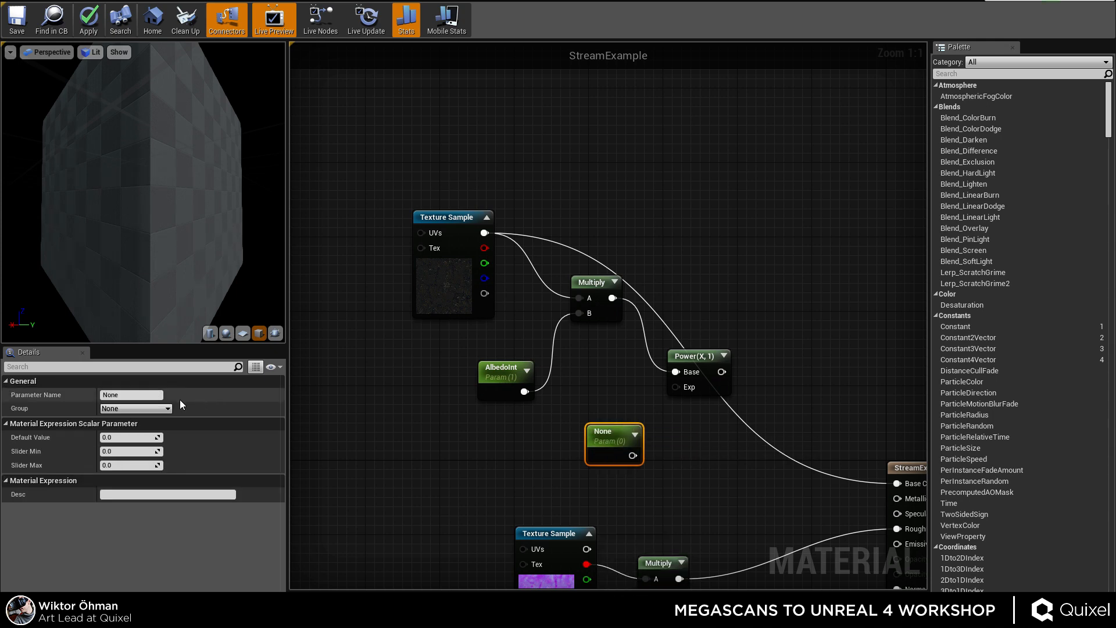
pyautogui.click(134, 395)
pyautogui.write('Al')
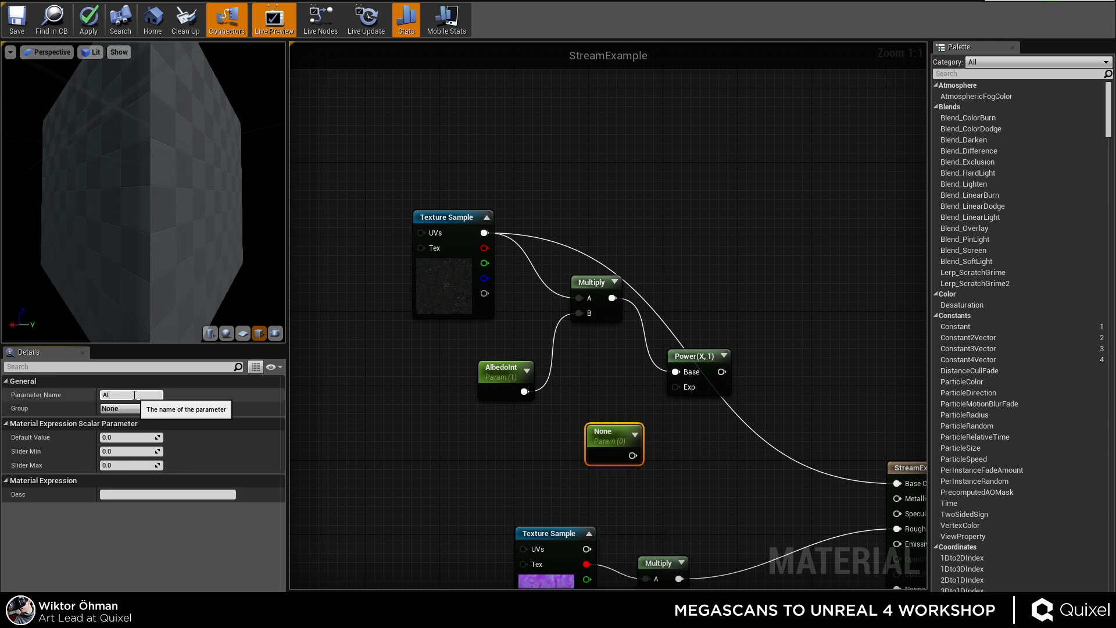
pyautogui.write('bedoPower')
pyautogui.press('Return')
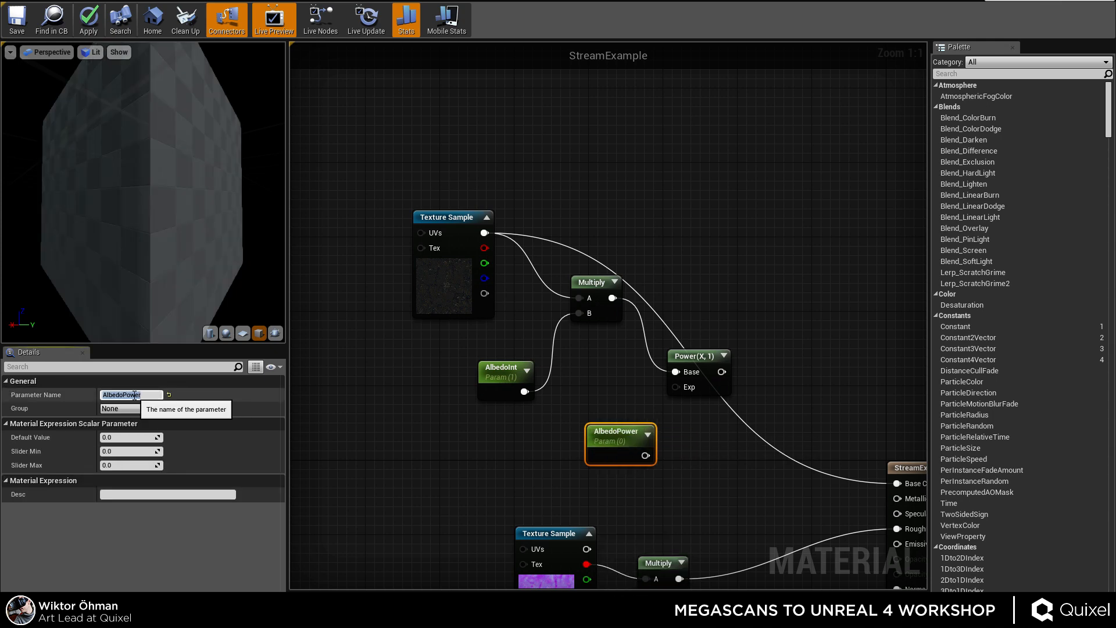
# Set AlbedoPower's default value to 1, connect it to the Power node's Exp input and move it closer.
pyautogui.click(134, 438)
pyautogui.write('1')
pyautogui.press('Tab')
pyautogui.moveTo(616, 433); pyautogui.dragTo(678, 388)
pyautogui.moveTo(552, 406); pyautogui.dragTo(608, 414)
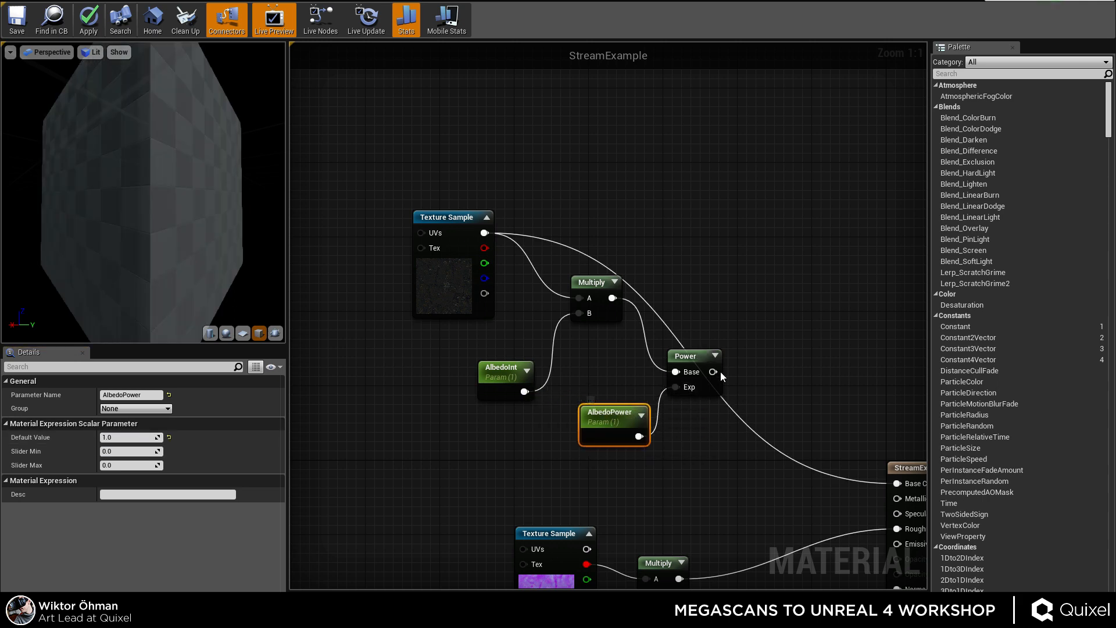
# Add a Clamp node fed by the Power output and connect its result to Base Color.
pyautogui.moveTo(720, 372); pyautogui.dragTo(550, 294, button='right')
pyautogui.moveTo(543, 295); pyautogui.dragTo(597, 321)
pyautogui.write('clamp')
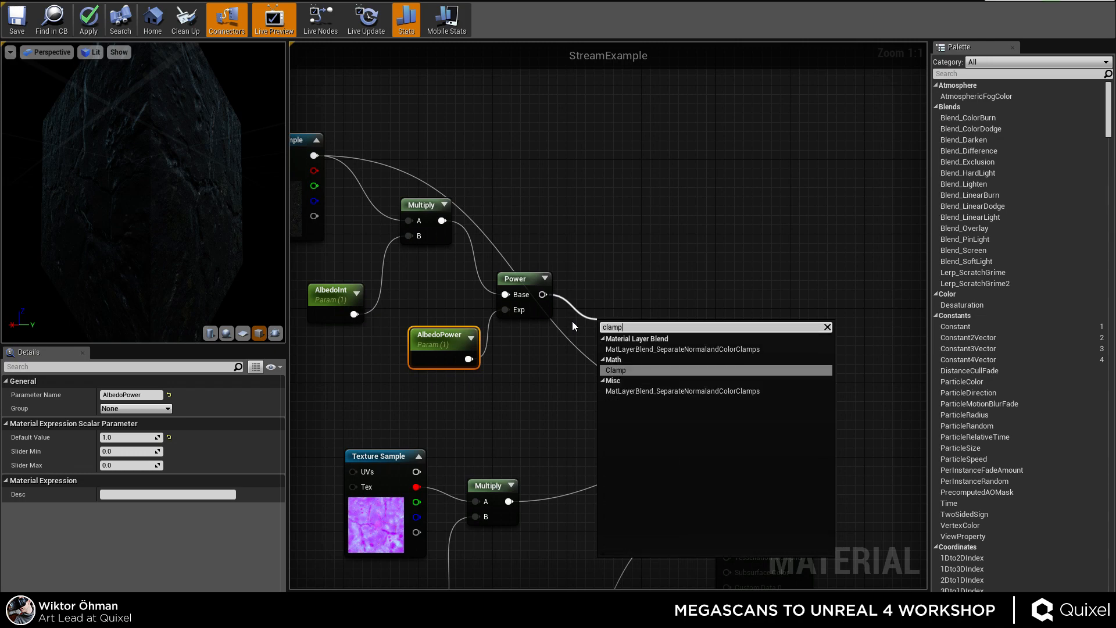
pyautogui.press('Return')
pyautogui.moveTo(739, 318); pyautogui.dragTo(649, 278, button='right')
pyautogui.moveTo(654, 350); pyautogui.dragTo(811, 360)
pyautogui.moveTo(602, 302); pyautogui.dragTo(812, 373)
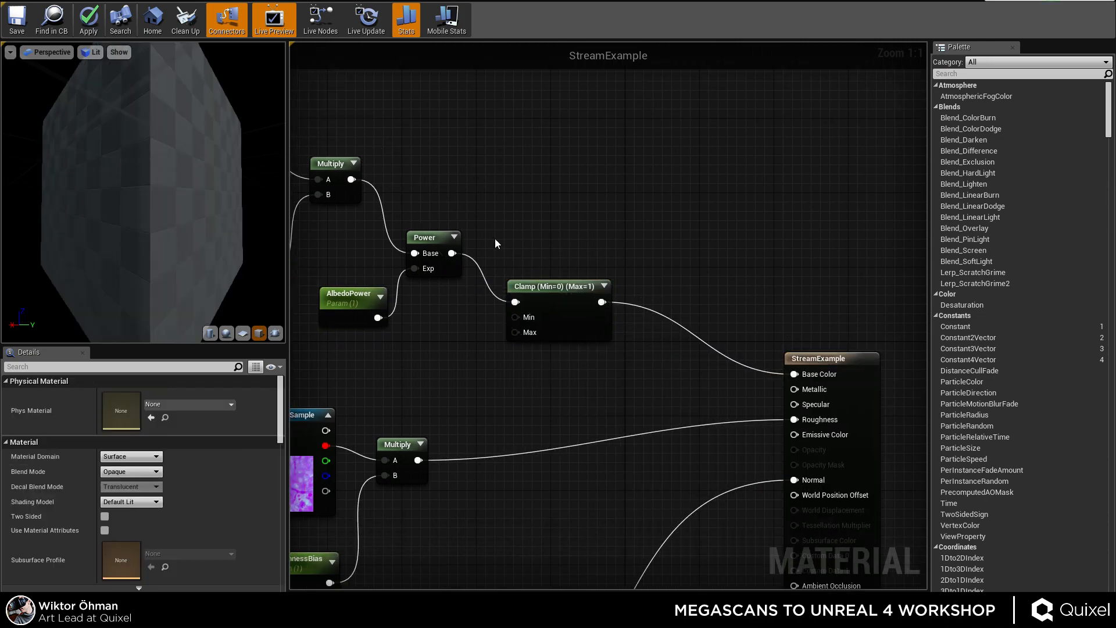
pyautogui.moveTo(404, 300); pyautogui.dragTo(540, 325, button='right')
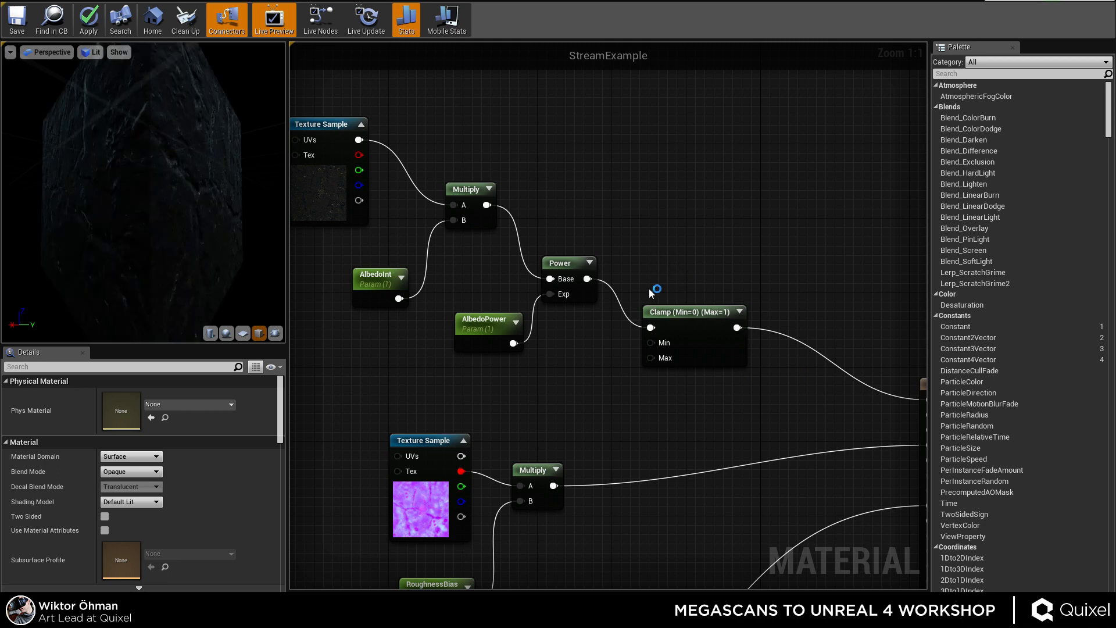
pyautogui.click(703, 202)
pyautogui.moveTo(581, 112); pyautogui.dragTo(620, 143, button='right')
pyautogui.moveTo(731, 109); pyautogui.dragTo(665, 69, button='right')
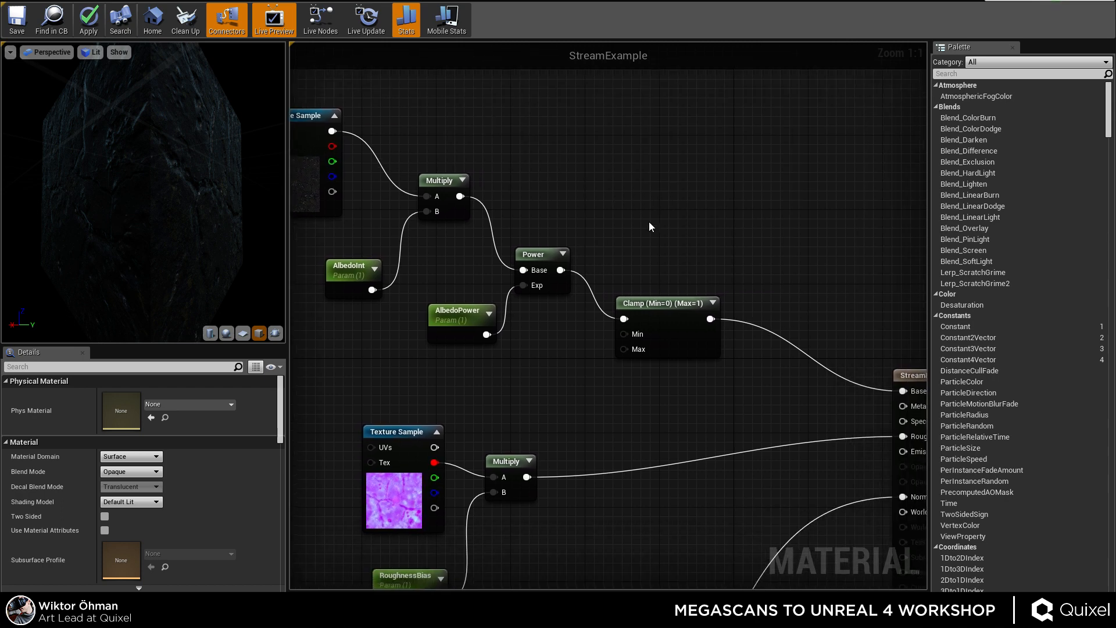
# Reposition the normal map's Texture Sample and add a Multiply node beside it.
pyautogui.click(675, 305)
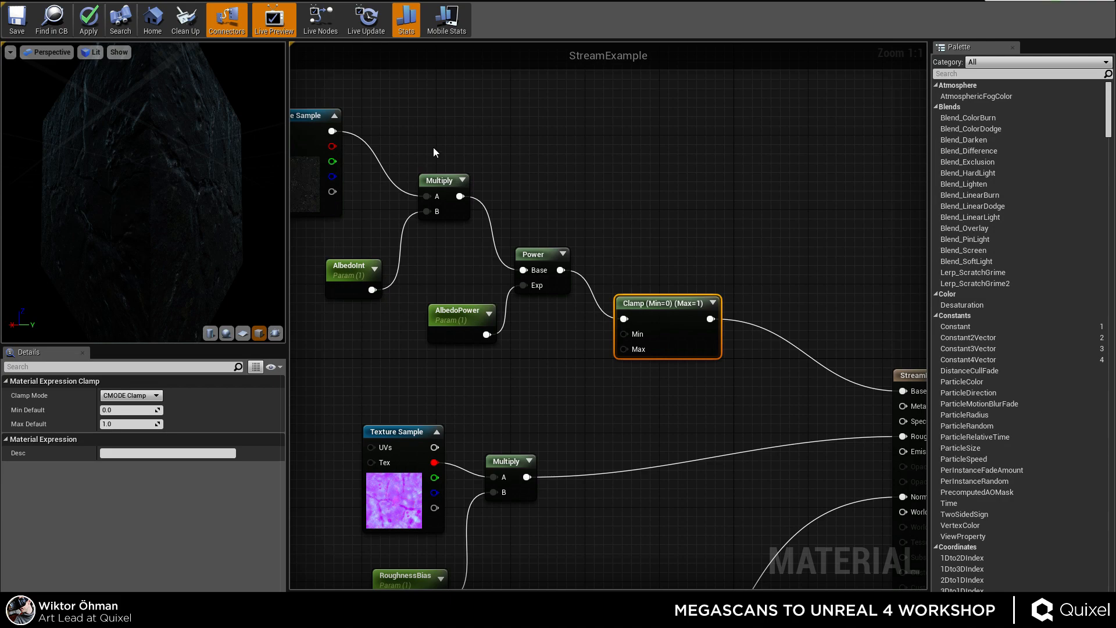
pyautogui.moveTo(515, 399); pyautogui.dragTo(573, 249, button='right')
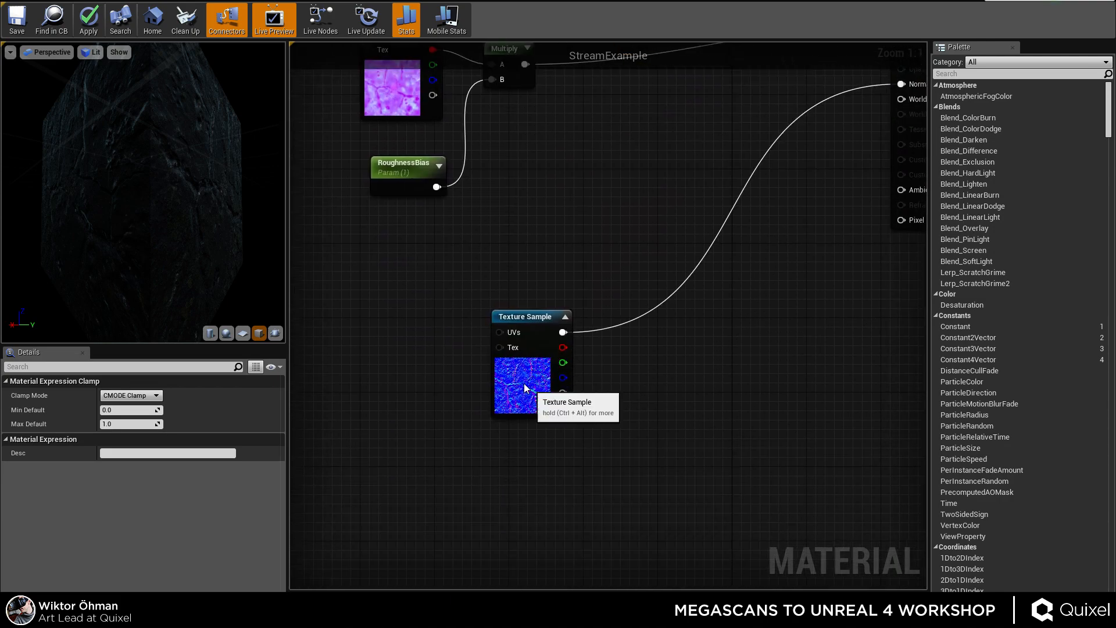
pyautogui.moveTo(524, 388); pyautogui.dragTo(451, 361)
pyautogui.moveTo(508, 224); pyautogui.dragTo(572, 255, button='right')
pyautogui.press('m')
pyautogui.click(644, 288)
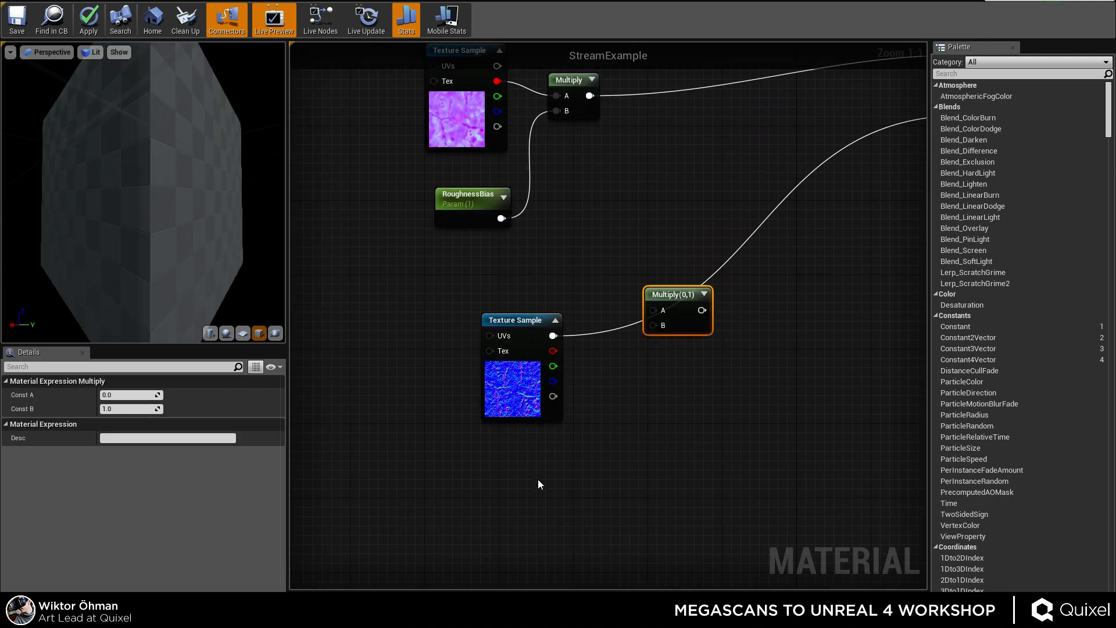
# Add a Constant3Vector below the normal map's Texture Sample, convert it to a parameter and name it NormalInt.
pyautogui.press('3')
pyautogui.click(557, 463)
pyautogui.rightClick(591, 494)
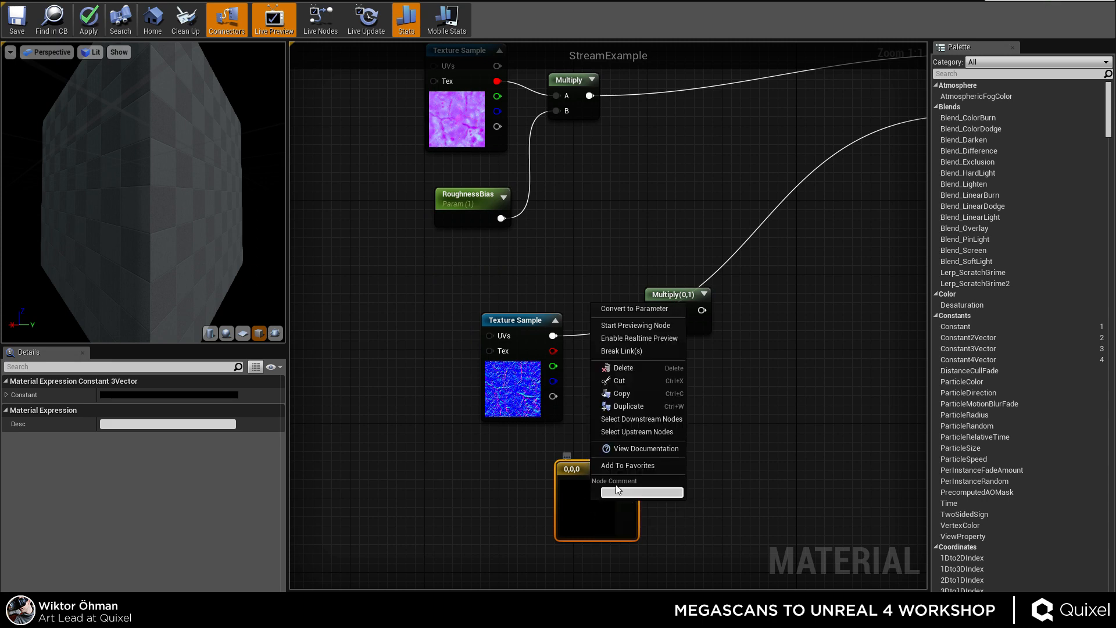
pyautogui.click(654, 309)
pyautogui.click(138, 395)
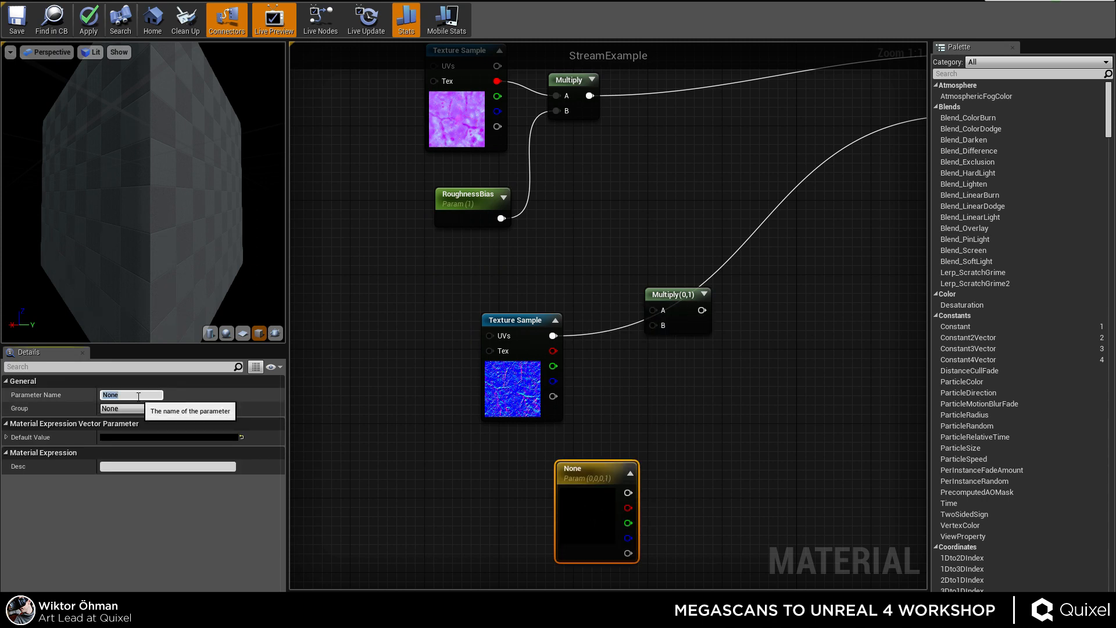
pyautogui.write('NormalInt')
pyautogui.press('Return')
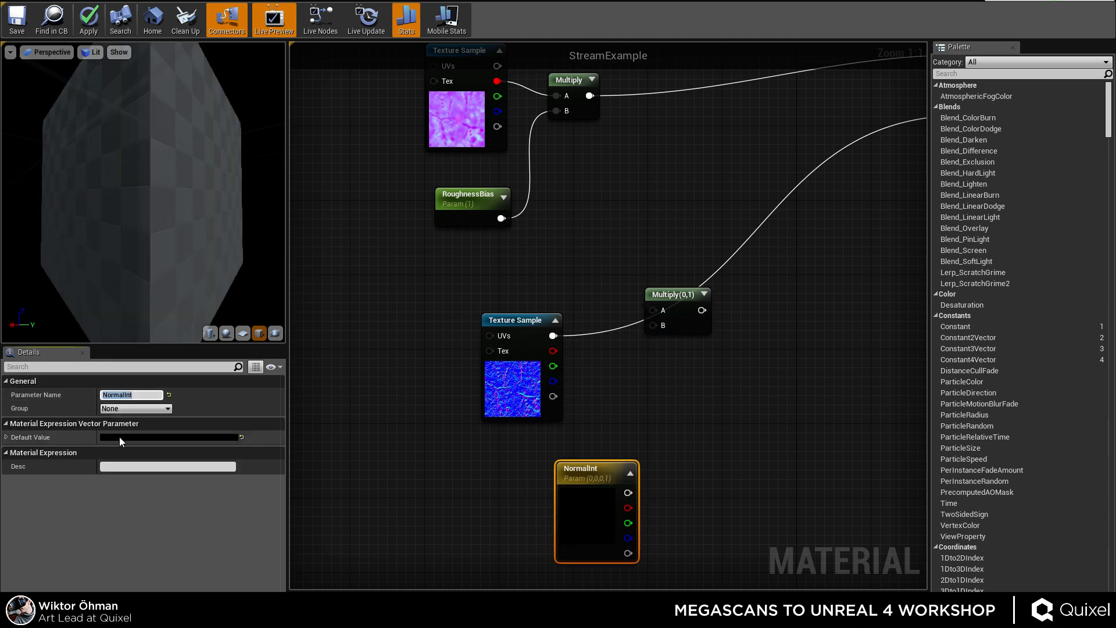
# Set the R, G, B and A components of NormalInt's default value to 1.
pyautogui.click(6, 437)
pyautogui.click(149, 451)
pyautogui.write('1')
pyautogui.press('Tab')
pyautogui.write('1')
pyautogui.press('Tab')
pyautogui.press('Tab')
pyautogui.press('Tab')
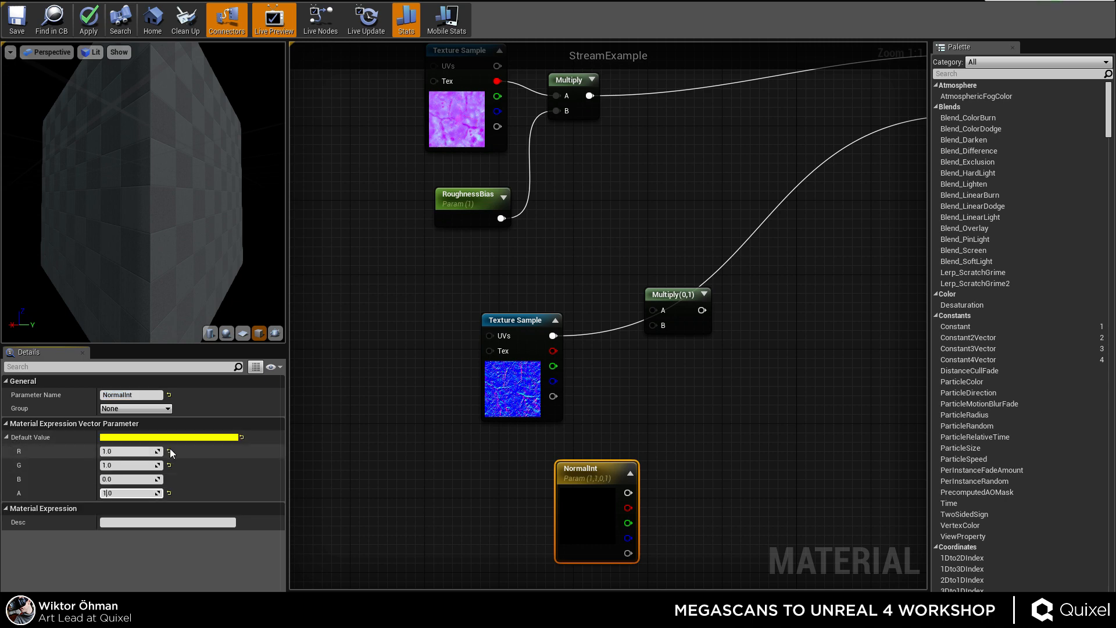
pyautogui.write('1')
pyautogui.click(140, 479)
pyautogui.write('1')
pyautogui.press('Tab')
# Connect the normal map's Texture Sample to the new Multiply's A input and NormalInt to its B input.
pyautogui.moveTo(694, 418); pyautogui.dragTo(669, 435, button='right')
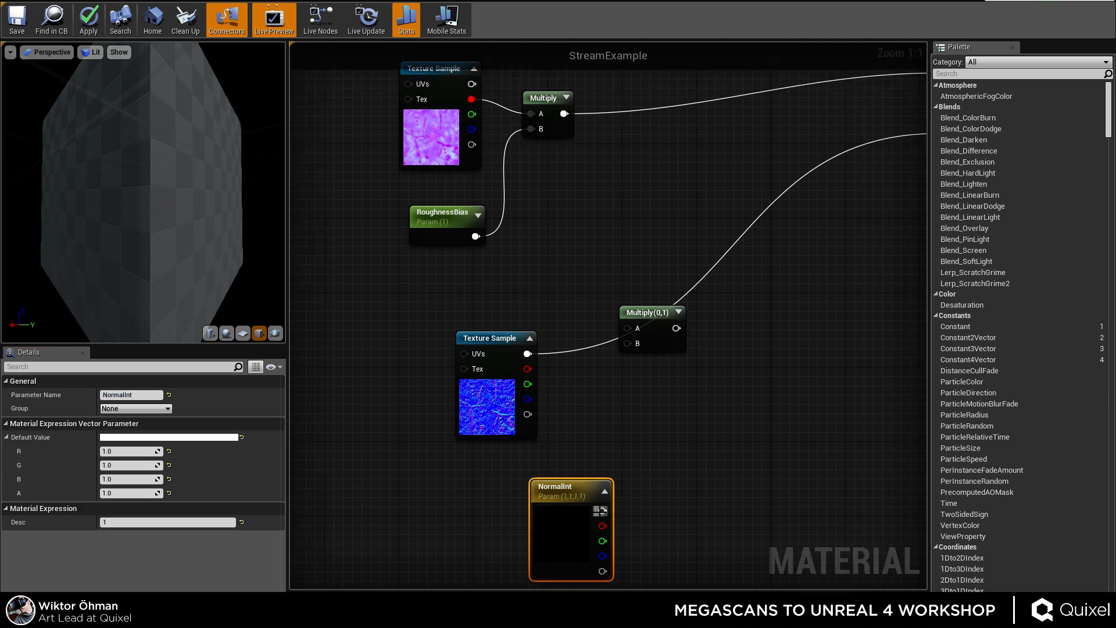
pyautogui.moveTo(602, 511); pyautogui.dragTo(533, 354)
pyautogui.moveTo(674, 297); pyautogui.dragTo(607, 354, button='right')
# Add a Normalize node fed by the normal Multiply, connect it to the material's Normal input and move it closer.
pyautogui.moveTo(595, 385); pyautogui.dragTo(647, 332)
pyautogui.write('normali')
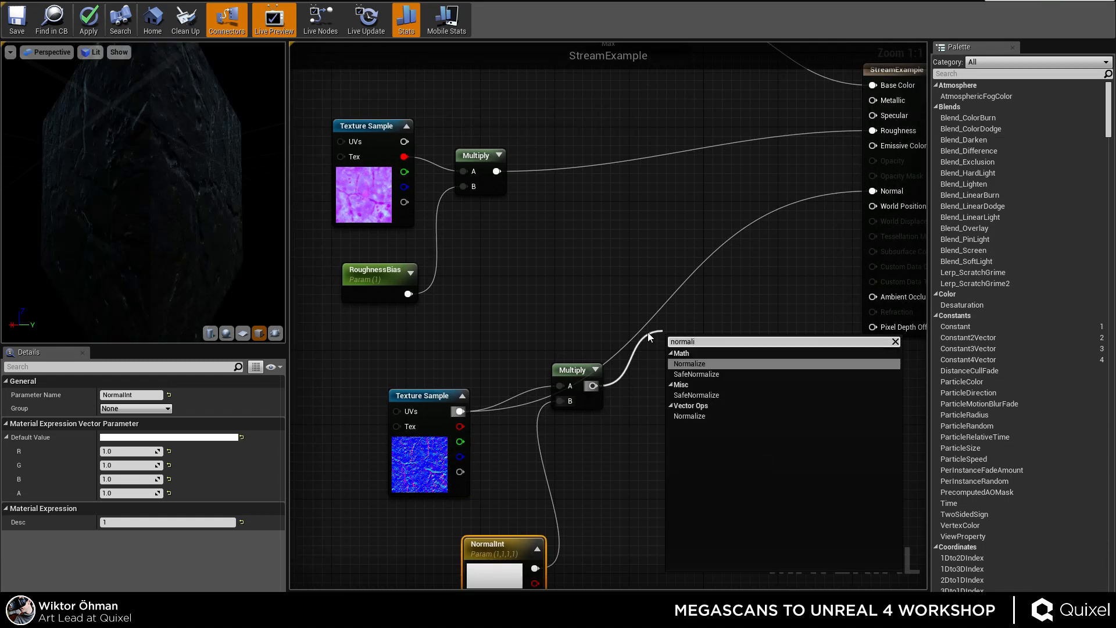
pyautogui.press('Return')
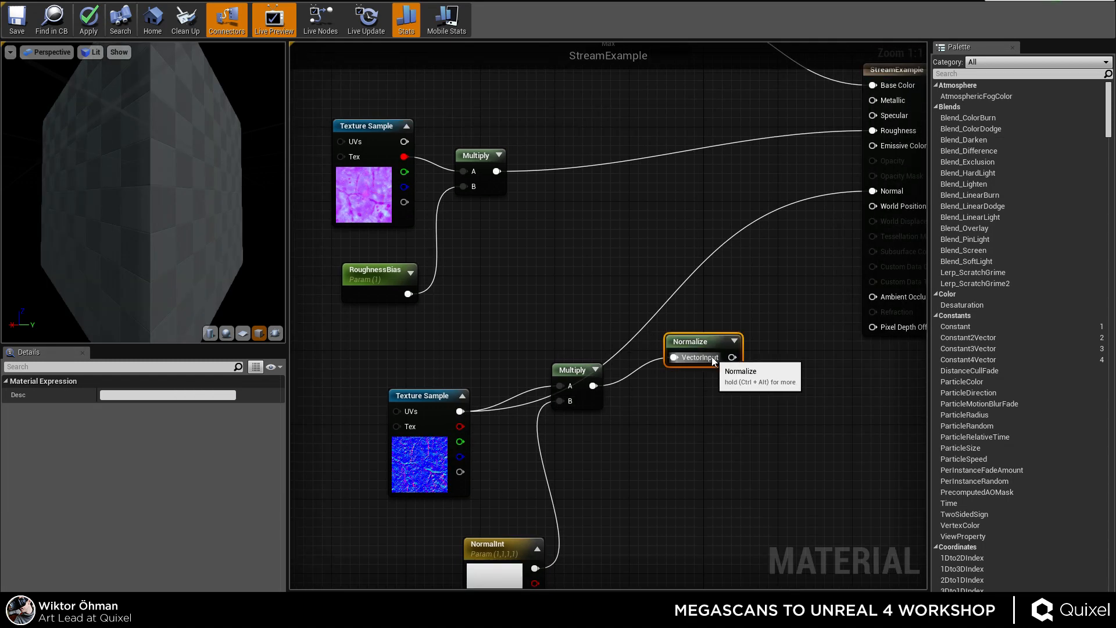
pyautogui.moveTo(732, 357); pyautogui.dragTo(872, 192)
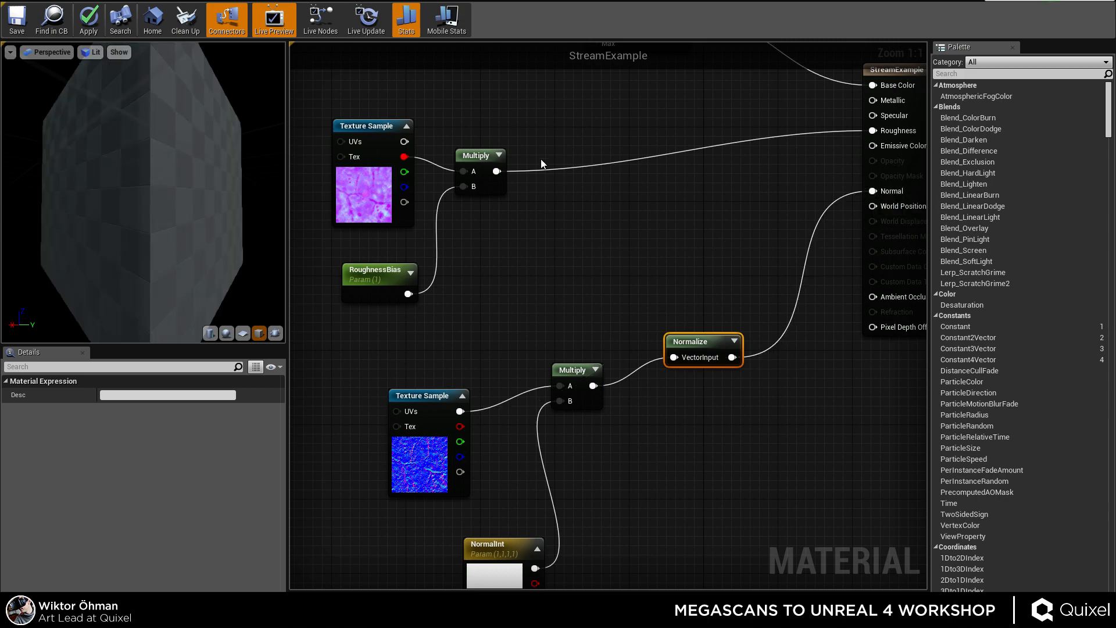
pyautogui.moveTo(712, 348); pyautogui.dragTo(677, 376)
# Tidy the graph by placing NormalInt and RoughnessBias beneath their Texture Samples and moving the normal nodes closer to the roughness nodes.
pyautogui.moveTo(481, 555); pyautogui.dragTo(569, 466, button='right')
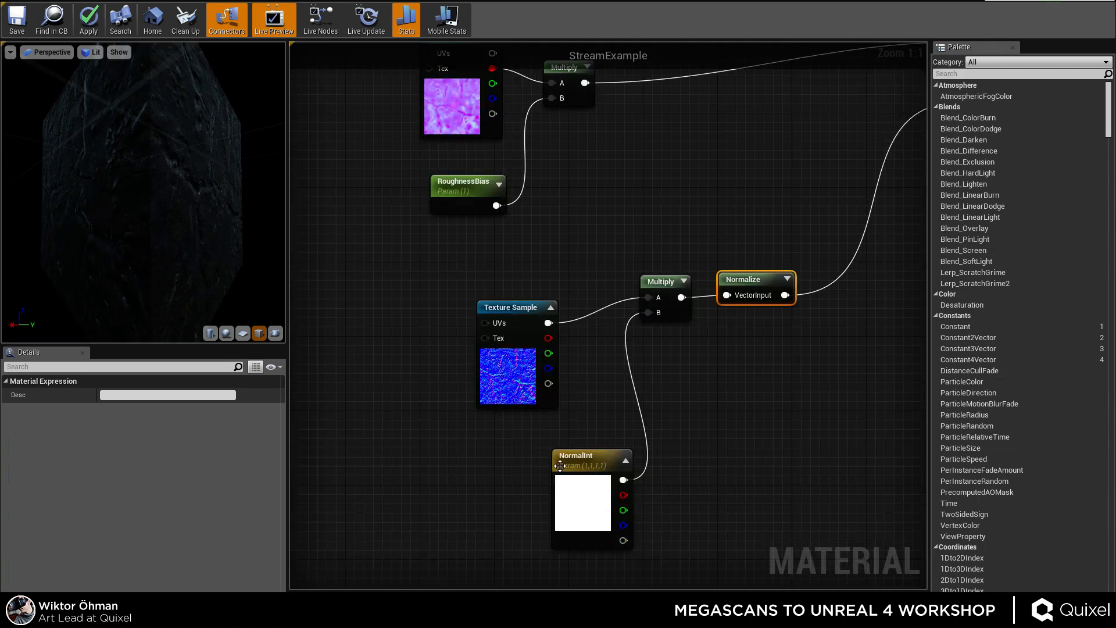
pyautogui.moveTo(569, 467); pyautogui.dragTo(487, 440)
pyautogui.moveTo(399, 307); pyautogui.dragTo(515, 377)
pyautogui.click(698, 132)
pyautogui.moveTo(698, 132); pyautogui.dragTo(725, 374, button='right')
pyautogui.moveTo(483, 434); pyautogui.dragTo(473, 420)
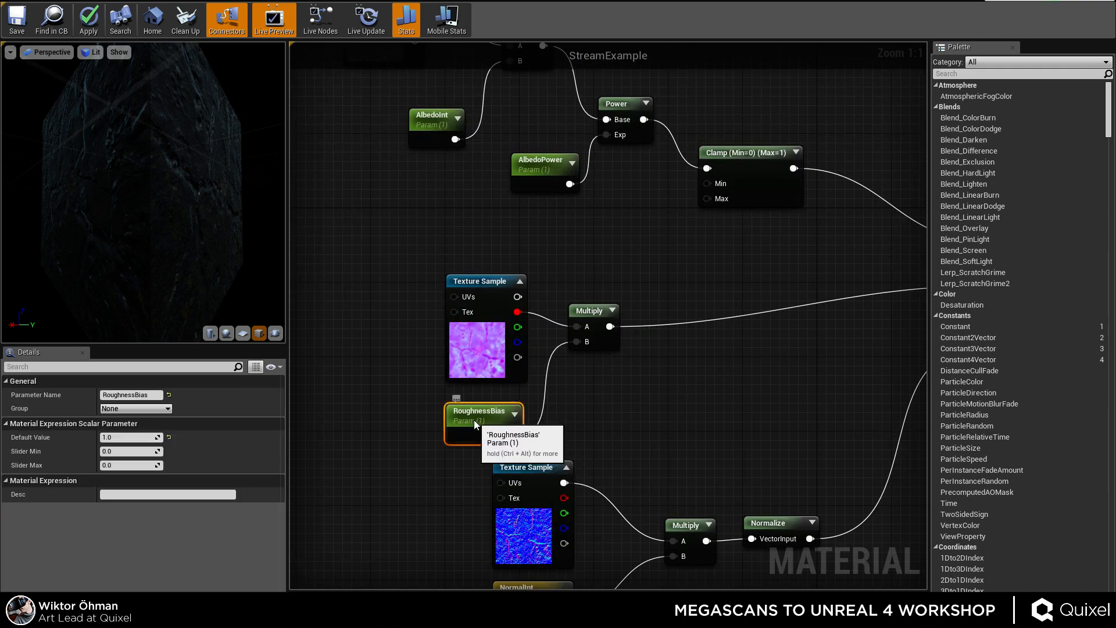
pyautogui.scroll(-3, 728, 408)
pyautogui.click(763, 342)
pyautogui.moveTo(762, 337); pyautogui.dragTo(686, 317, button='right')
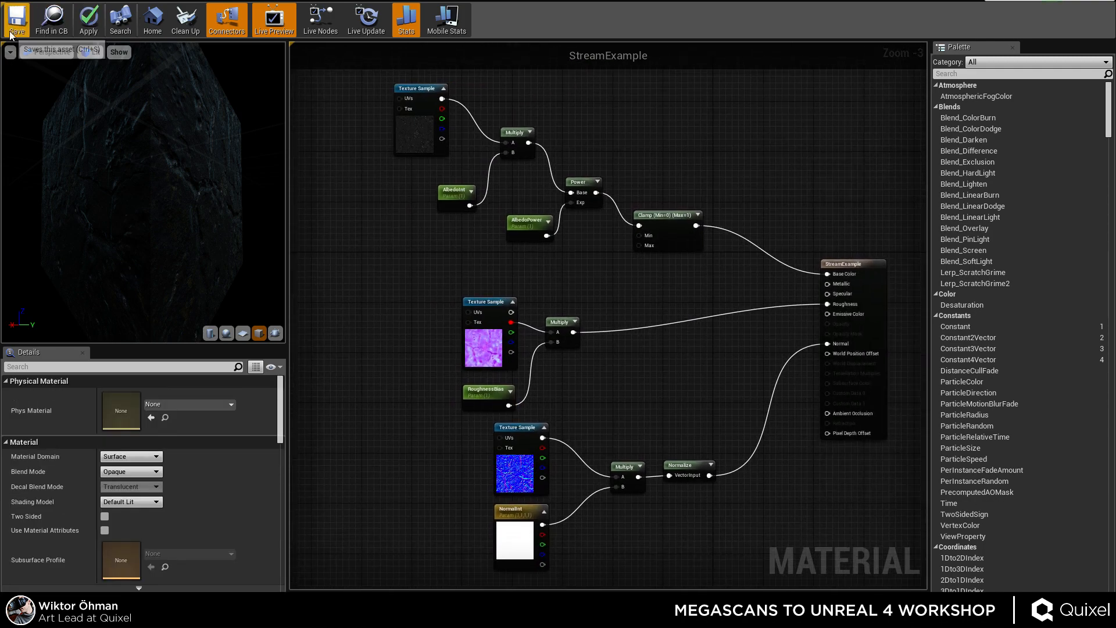
# Save the StreamExample material and create a material instance of it in the Content folder, keeping the suggested name.
pyautogui.click(42, 24)
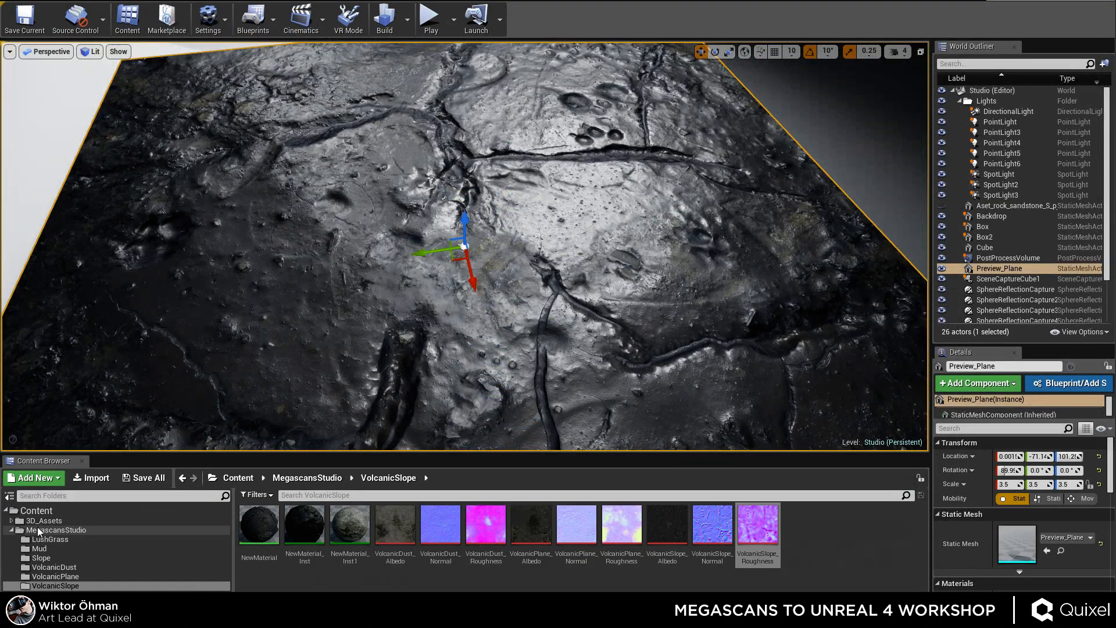
pyautogui.click(36, 511)
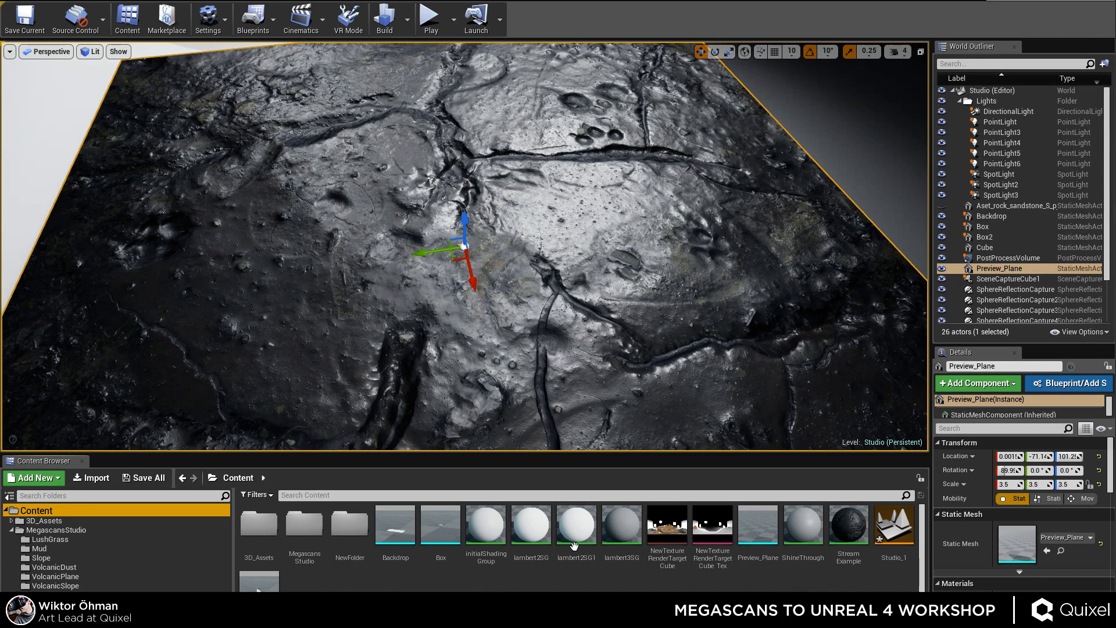
pyautogui.rightClick(841, 532)
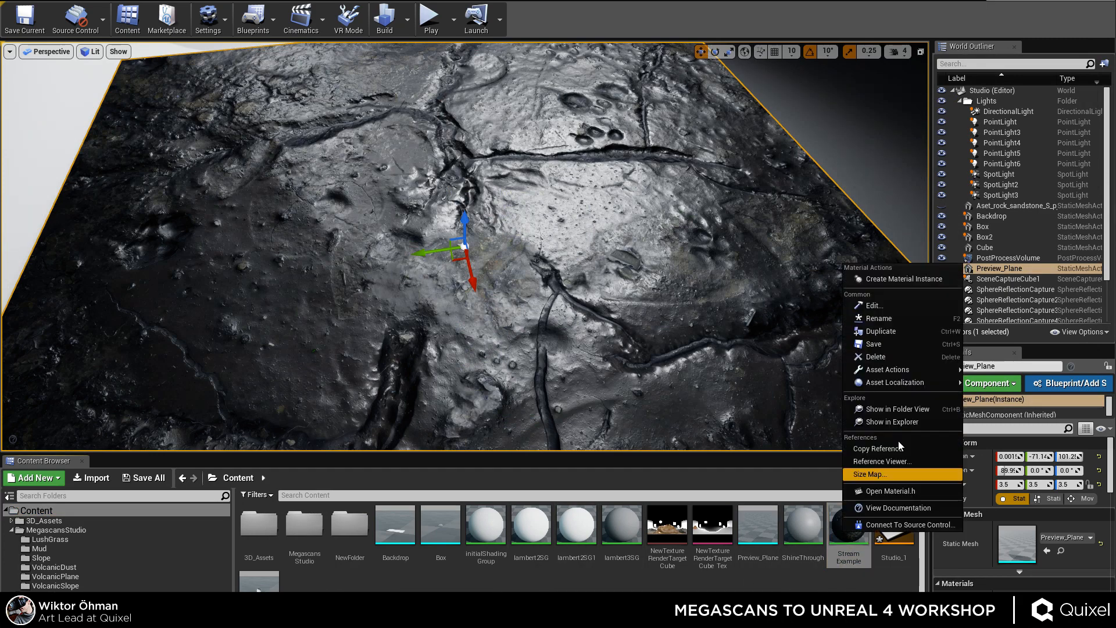
pyautogui.click(913, 282)
pyautogui.press('Return')
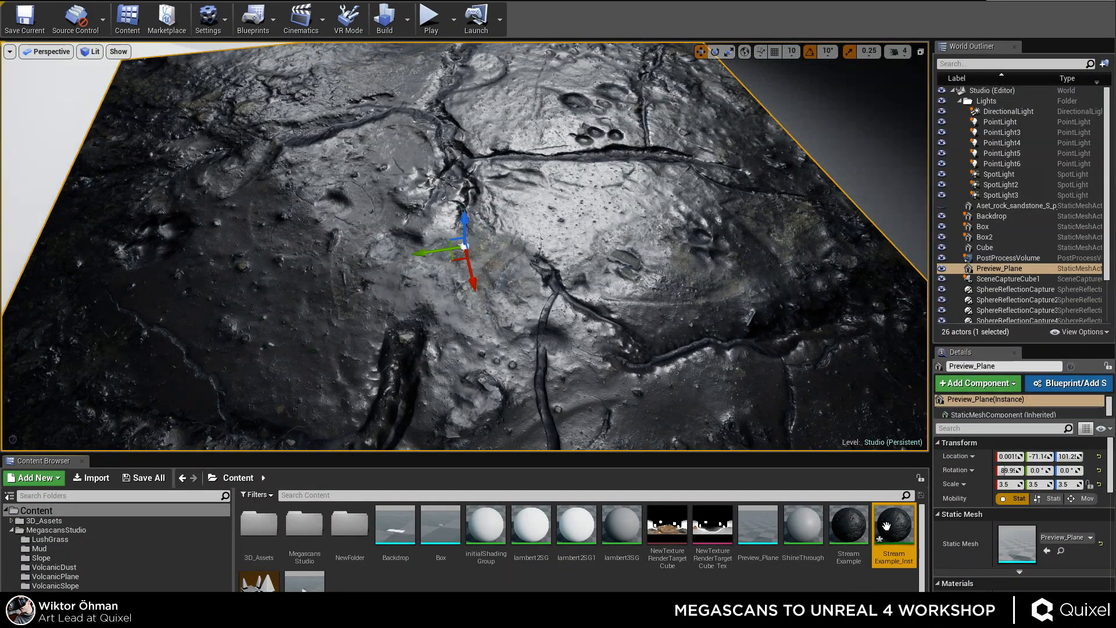
# Open StreamExample_Inst, enable its RoughnessBias override and narrow the instance editor to expose more of the level viewport.
pyautogui.doubleClick(894, 525)
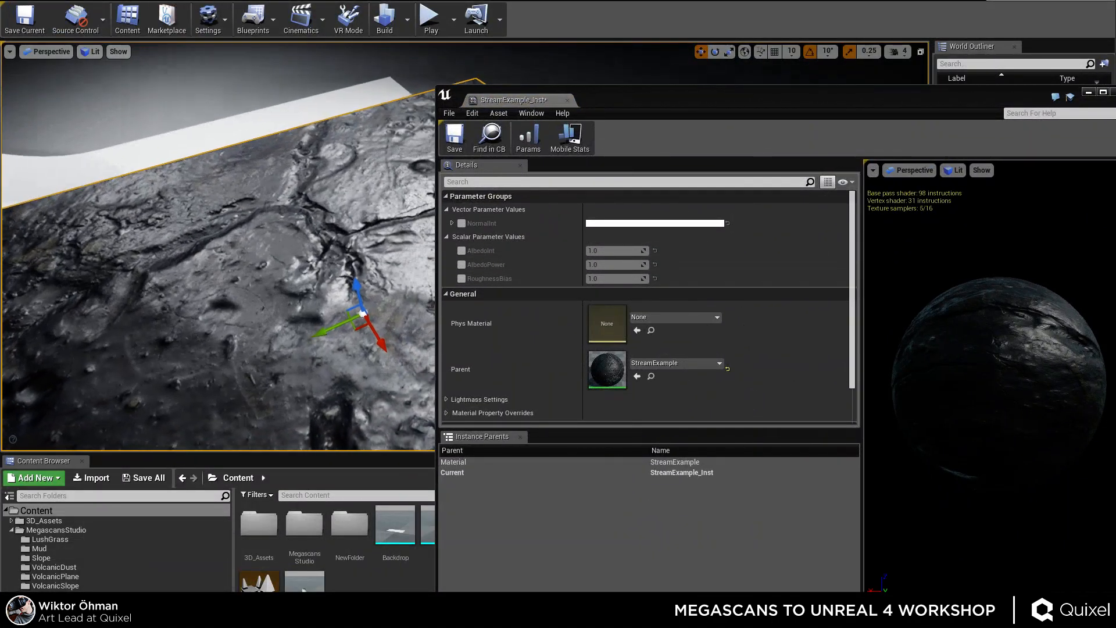
pyautogui.click(462, 279)
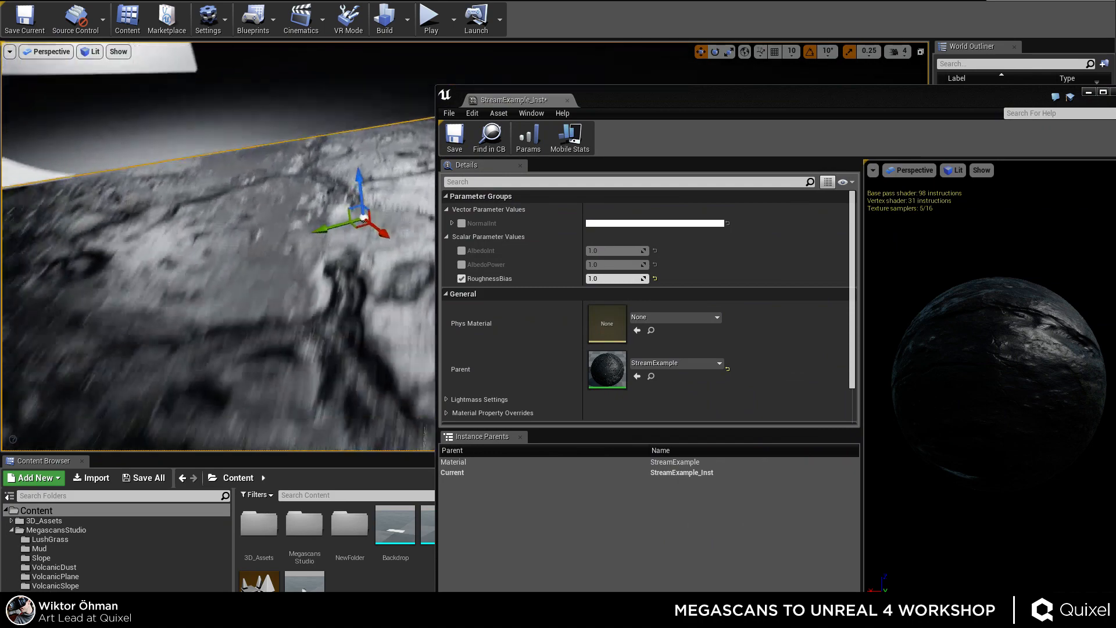
pyautogui.moveTo(583, 278); pyautogui.dragTo(612, 279)
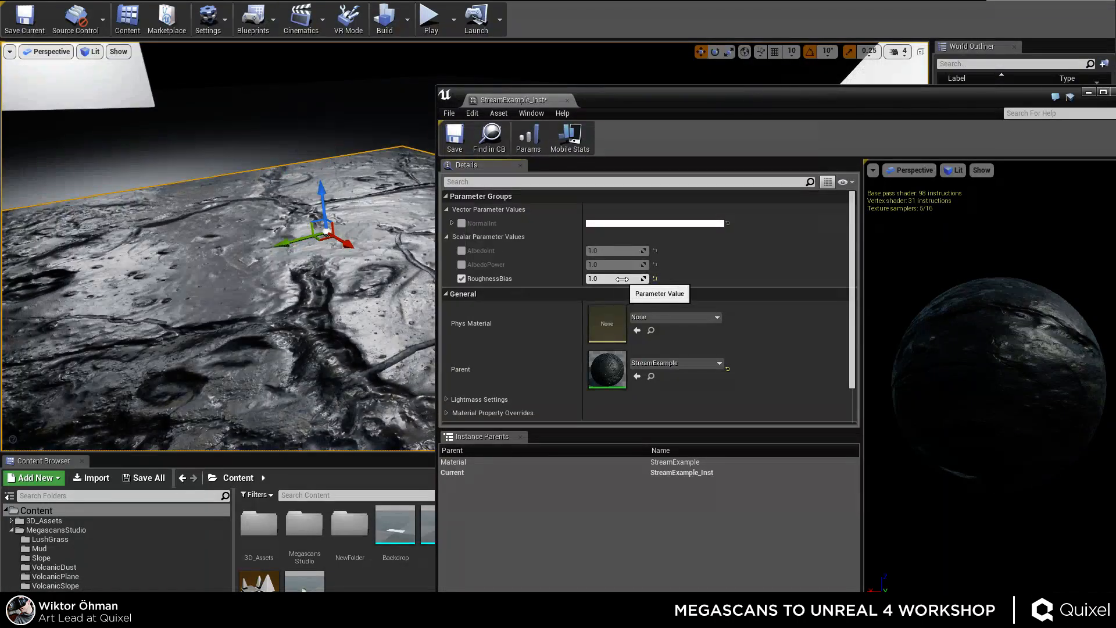
pyautogui.moveTo(227, 332)
pyautogui.mouseDown(button='right')
pyautogui.moveTo(249, 279)
pyautogui.moveTo(250, 302)
pyautogui.moveTo(228, 331)
pyautogui.mouseUp(button='right')
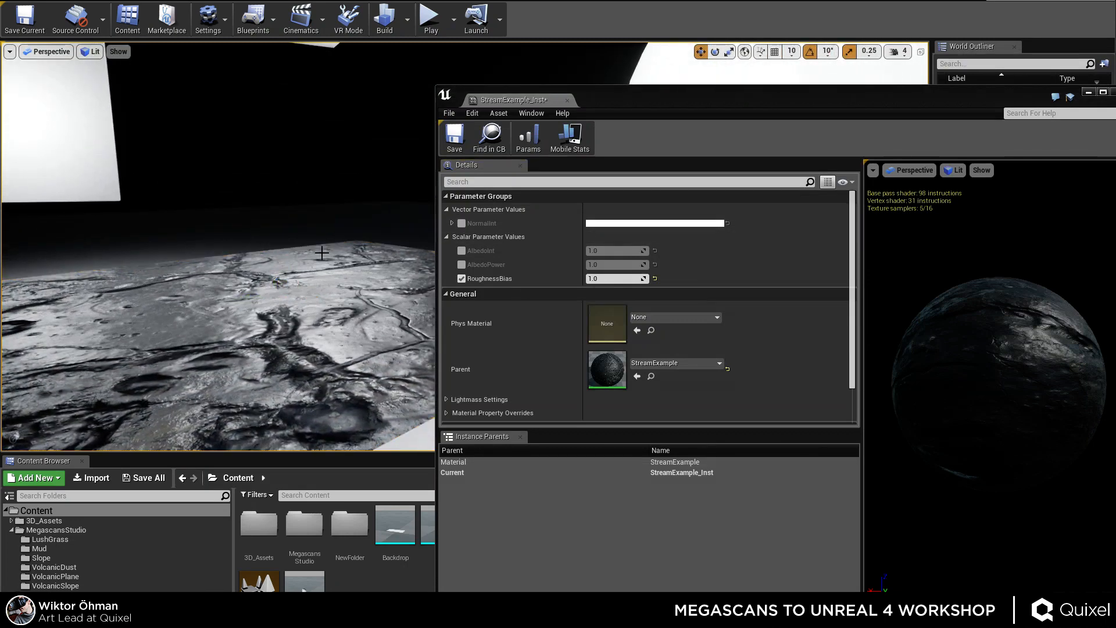
pyautogui.moveTo(436, 153); pyautogui.dragTo(554, 153)
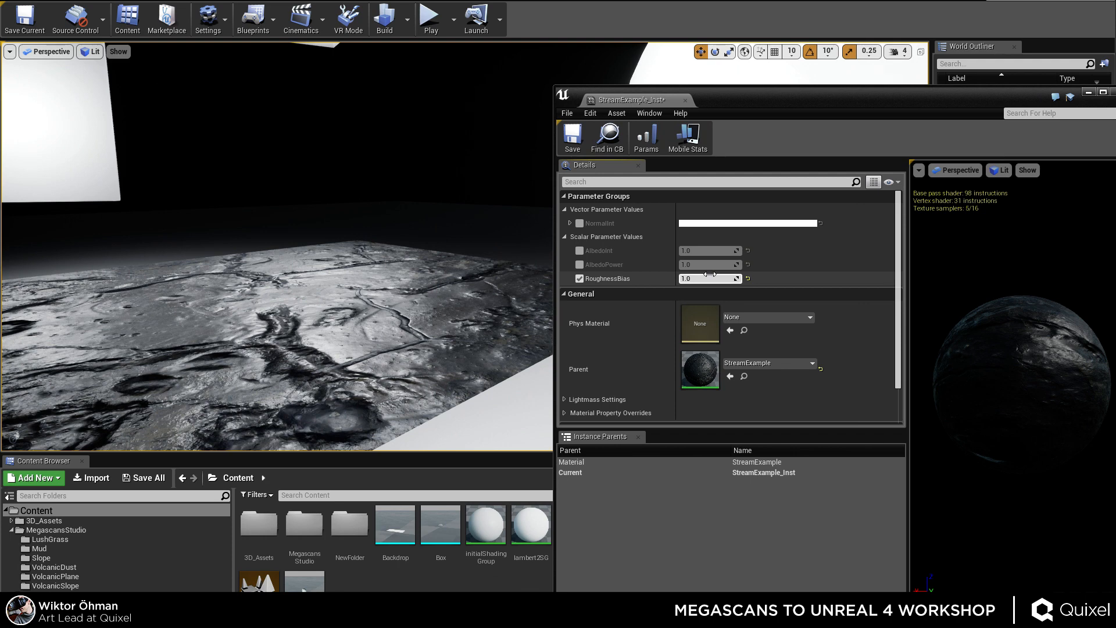
# Raise RoughnessBias to about 1.61 and inspect the plane's surface from another angle.
pyautogui.moveTo(710, 274); pyautogui.dragTo(734, 278)
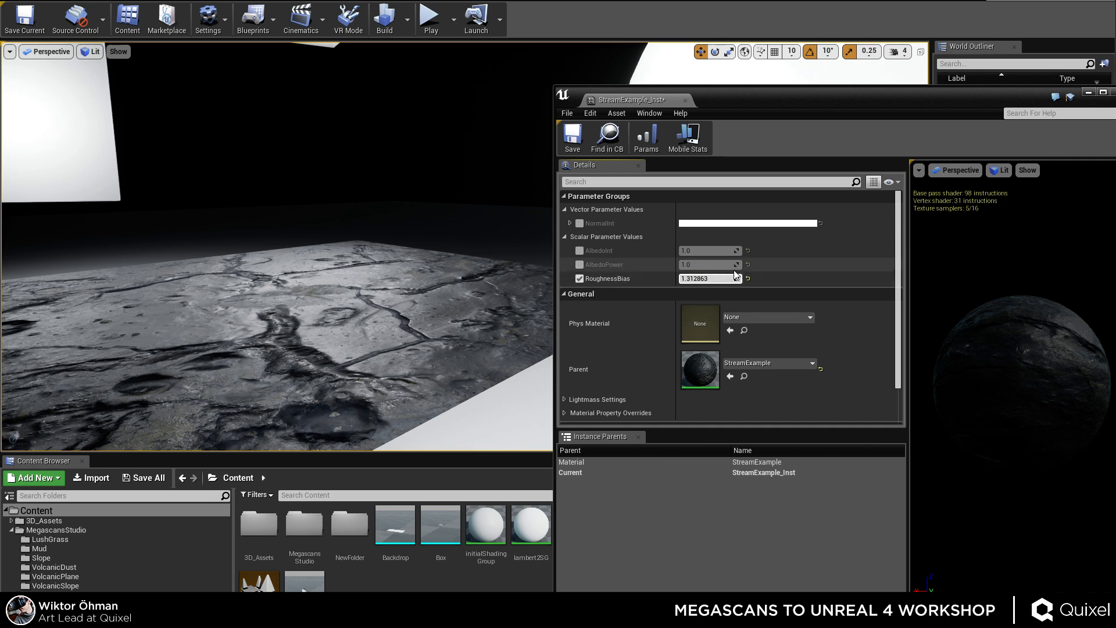
pyautogui.moveTo(722, 278); pyautogui.dragTo(742, 278)
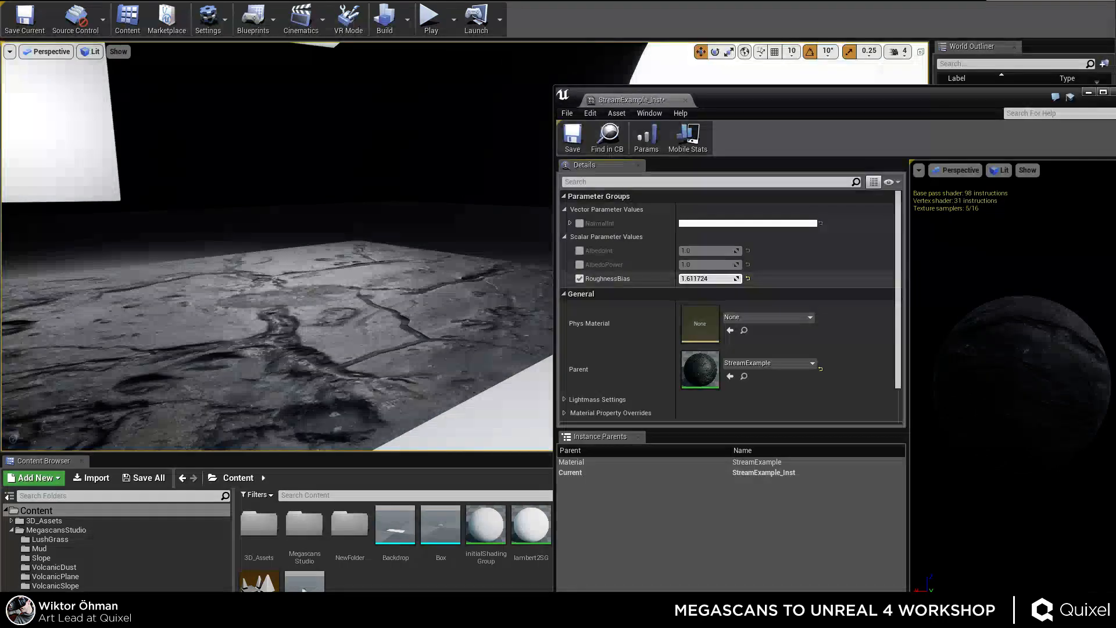
pyautogui.moveTo(455, 273); pyautogui.dragTo(395, 355, button='right')
pyautogui.moveTo(411, 278)
pyautogui.mouseDown(button='right')
pyautogui.moveTo(412, 314)
pyautogui.moveTo(401, 302)
pyautogui.moveTo(419, 285)
pyautogui.moveTo(412, 279)
pyautogui.mouseUp(button='right')
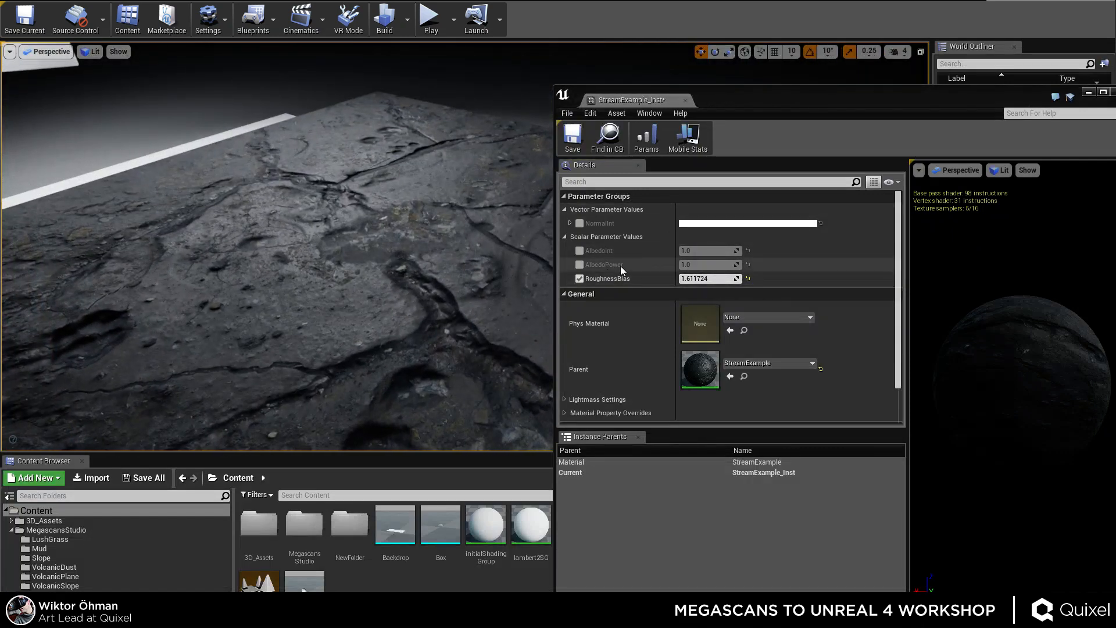
# Set RoughnessBias to 1.5, fine-tune it down to about 1.27 and check the plane's reflections from several angles.
pyautogui.click(702, 279)
pyautogui.write('1')
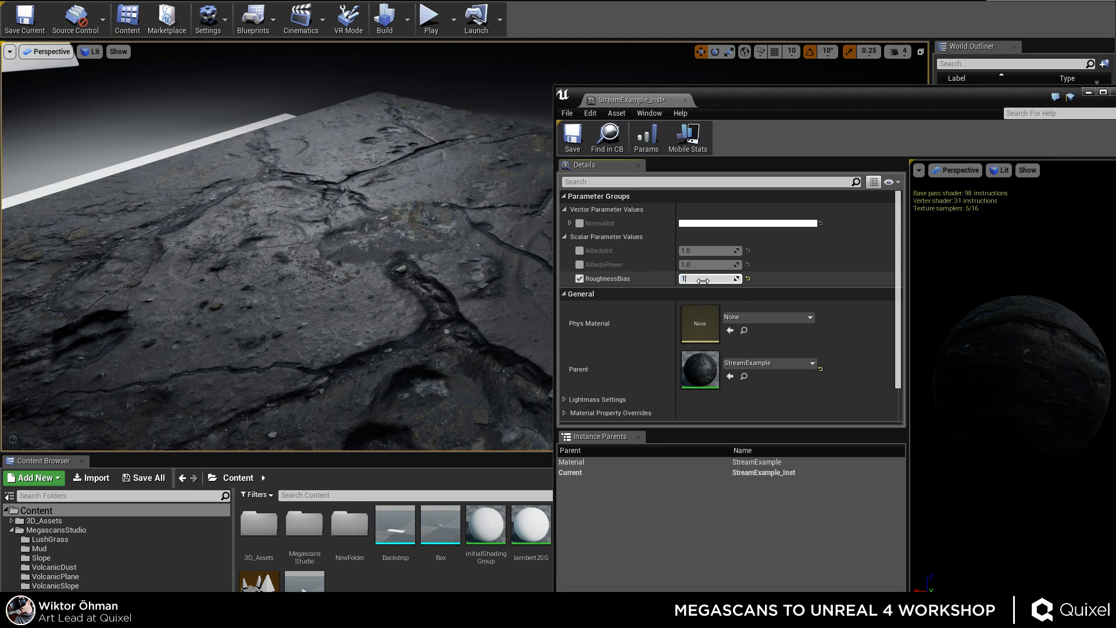
pyautogui.write('.5')
pyautogui.press('Return')
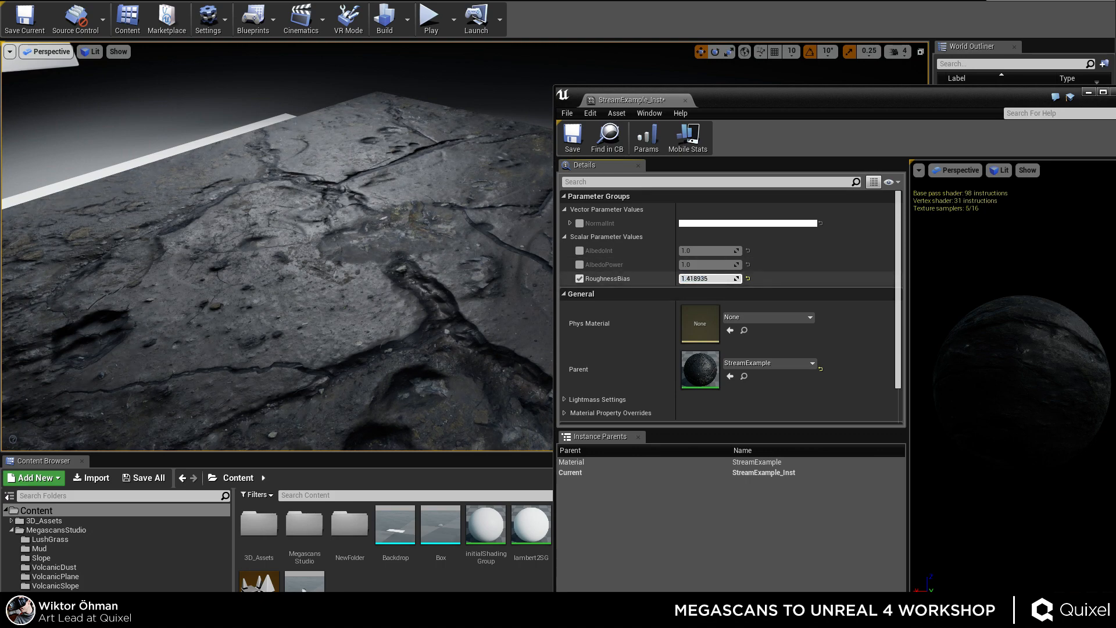
pyautogui.moveTo(702, 278); pyautogui.dragTo(694, 279)
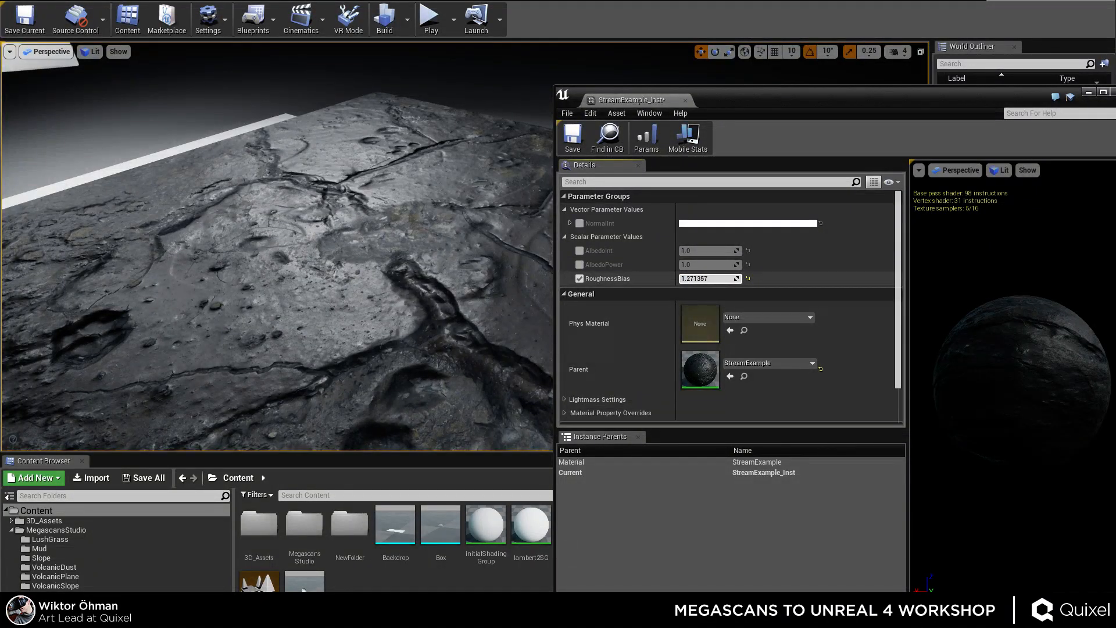
pyautogui.moveTo(361, 262); pyautogui.dragTo(387, 235, button='right')
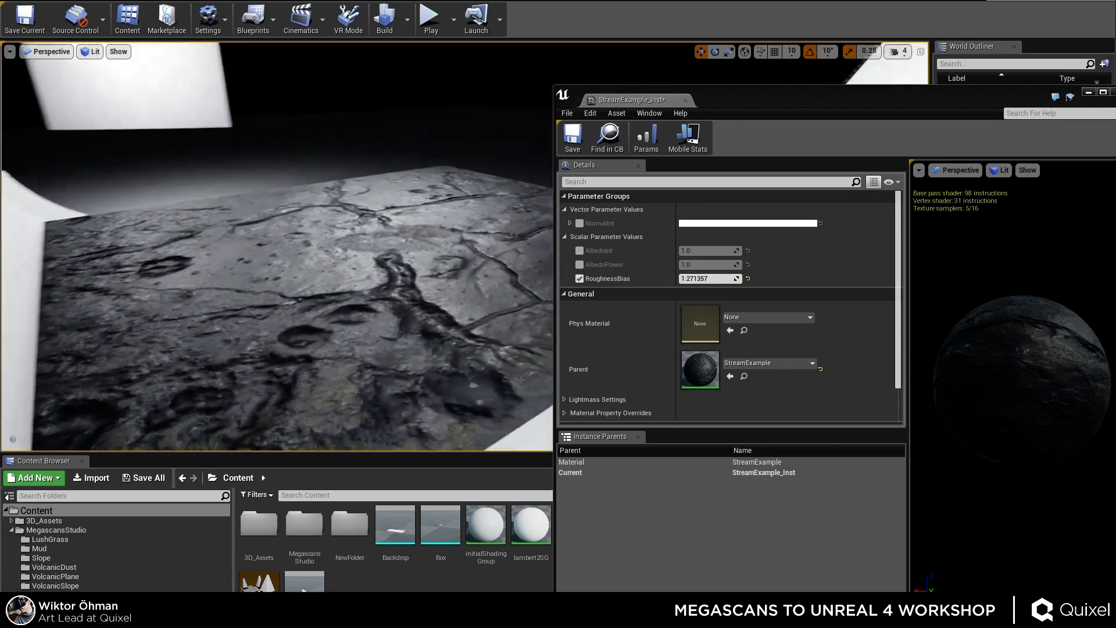
pyautogui.moveTo(539, 229)
pyautogui.mouseDown(button='right')
pyautogui.moveTo(532, 236)
pyautogui.moveTo(540, 229)
pyautogui.mouseUp(button='right')
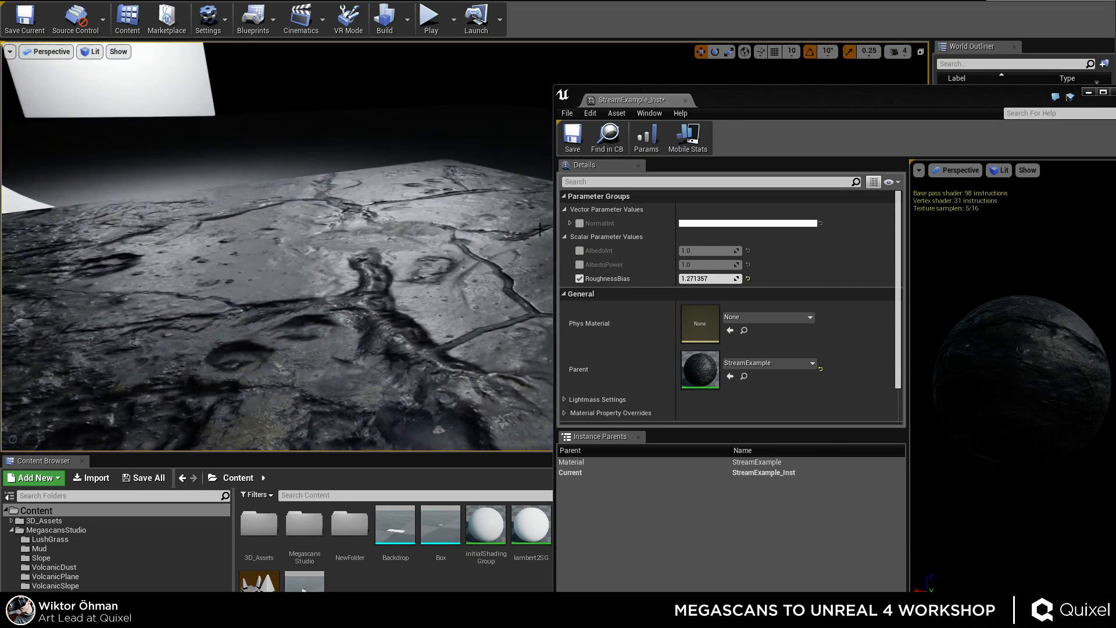
pyautogui.moveTo(337, 250)
pyautogui.mouseDown(button='right')
pyautogui.moveTo(324, 249)
pyautogui.moveTo(331, 255)
pyautogui.mouseUp(button='right')
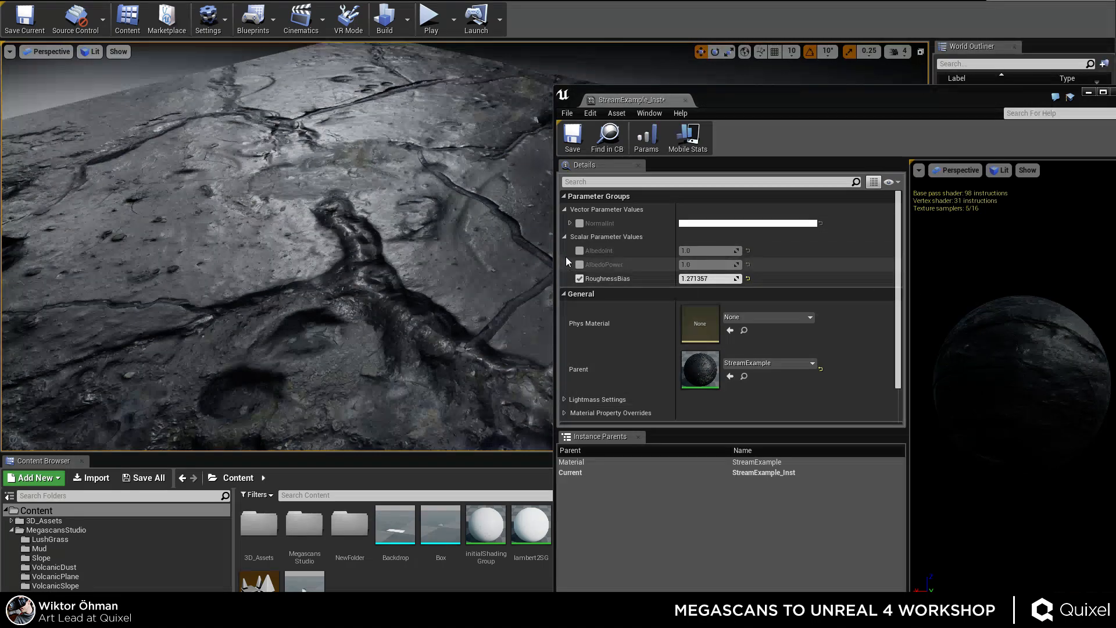
# Enable the AlbedoInt override in the material instance and set it to 4.
pyautogui.click(579, 251)
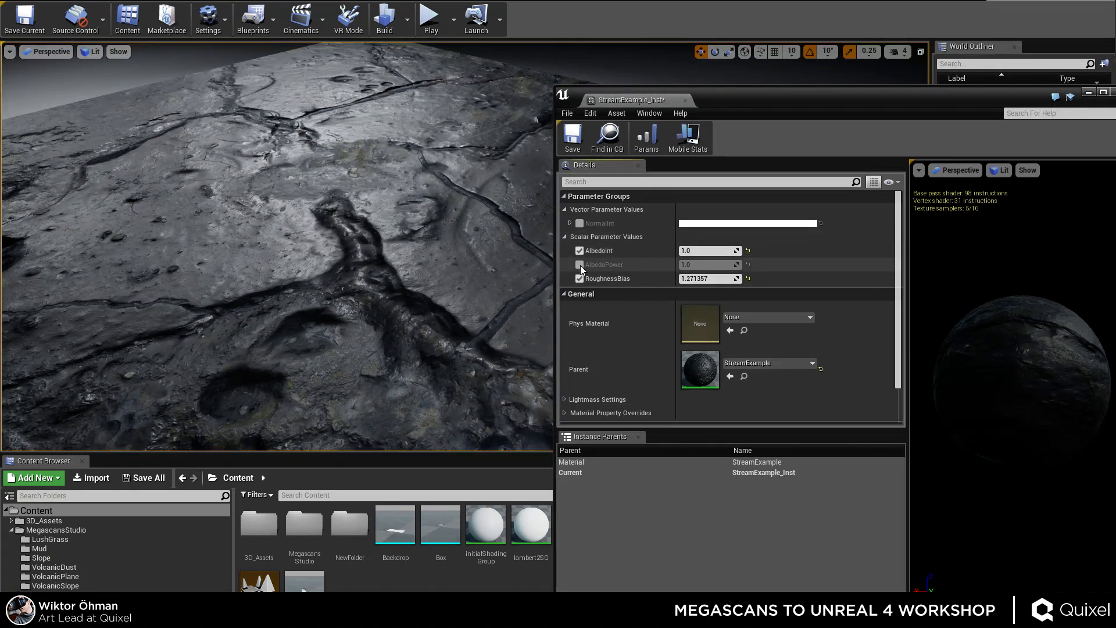
pyautogui.moveTo(414, 315); pyautogui.dragTo(381, 247, button='right')
pyautogui.moveTo(706, 250)
pyautogui.mouseDown()
pyautogui.moveTo(680, 251)
pyautogui.moveTo(744, 250)
pyautogui.moveTo(703, 250)
pyautogui.mouseUp()
pyautogui.press('Return')
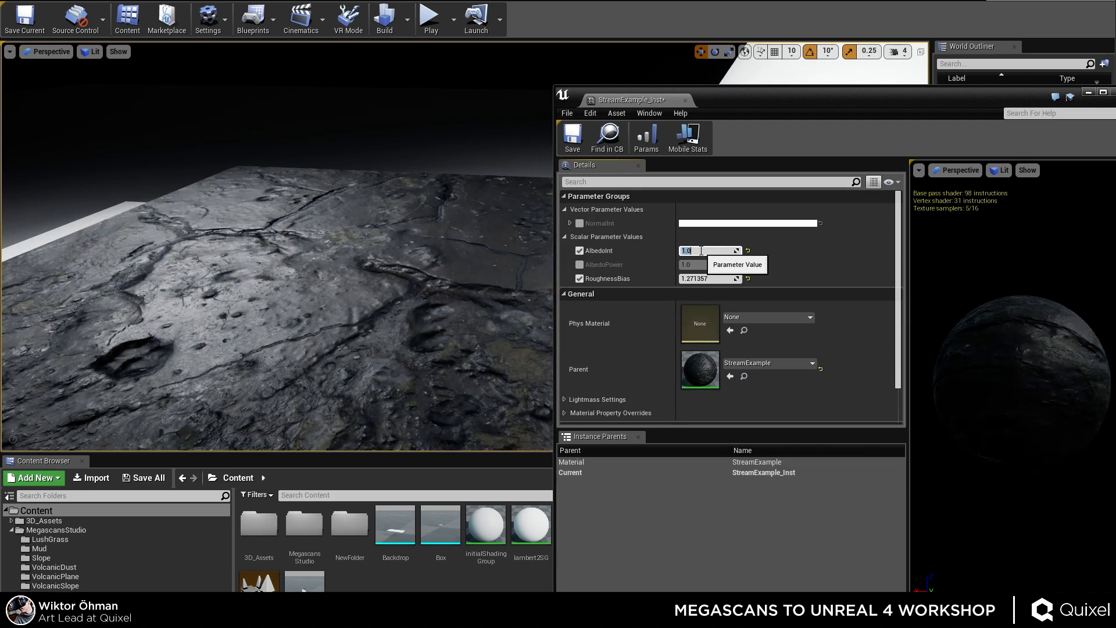
pyautogui.write('4')
pyautogui.press('Return')
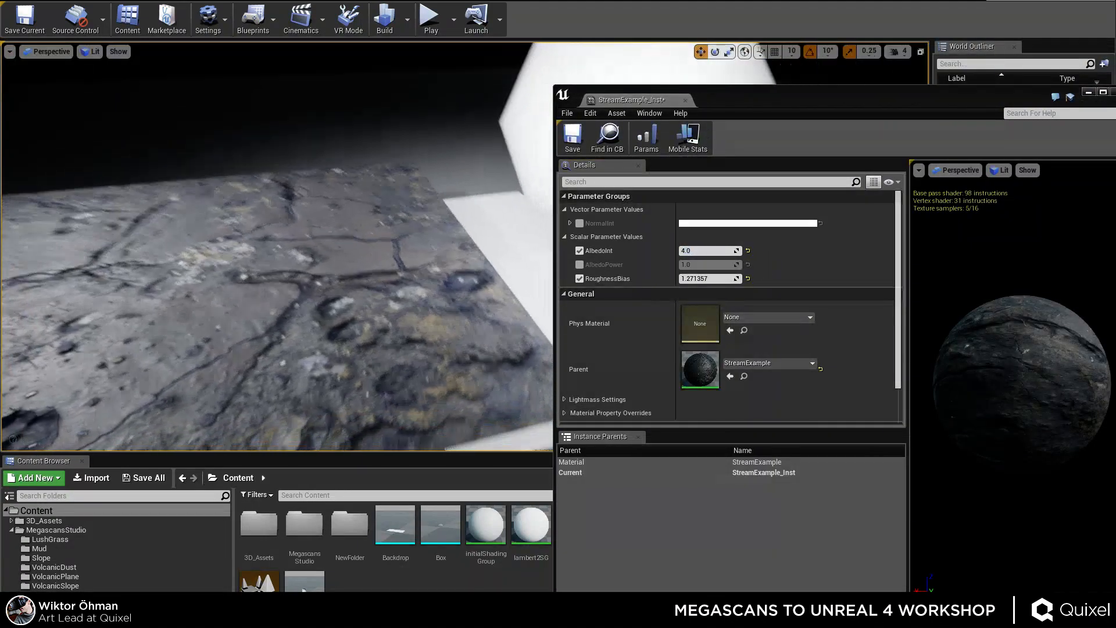
# Try AlbedoInt at 1 and then at 5 to compare the plane's brightness.
pyautogui.click(714, 249)
pyautogui.write('1')
pyautogui.press('Return')
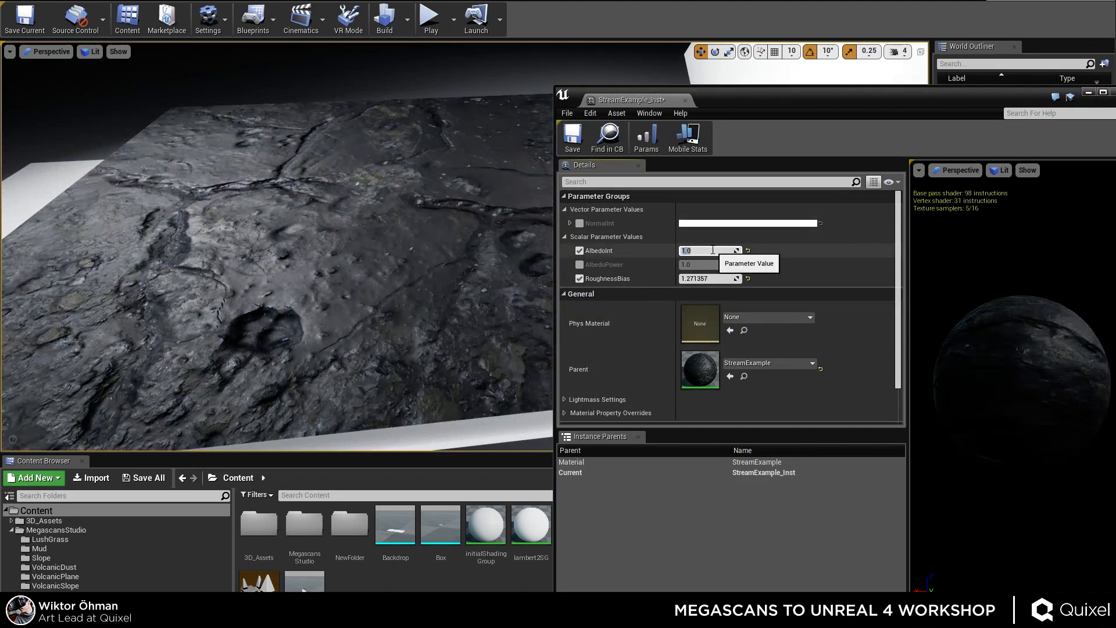
pyautogui.write('5')
pyautogui.press('Return')
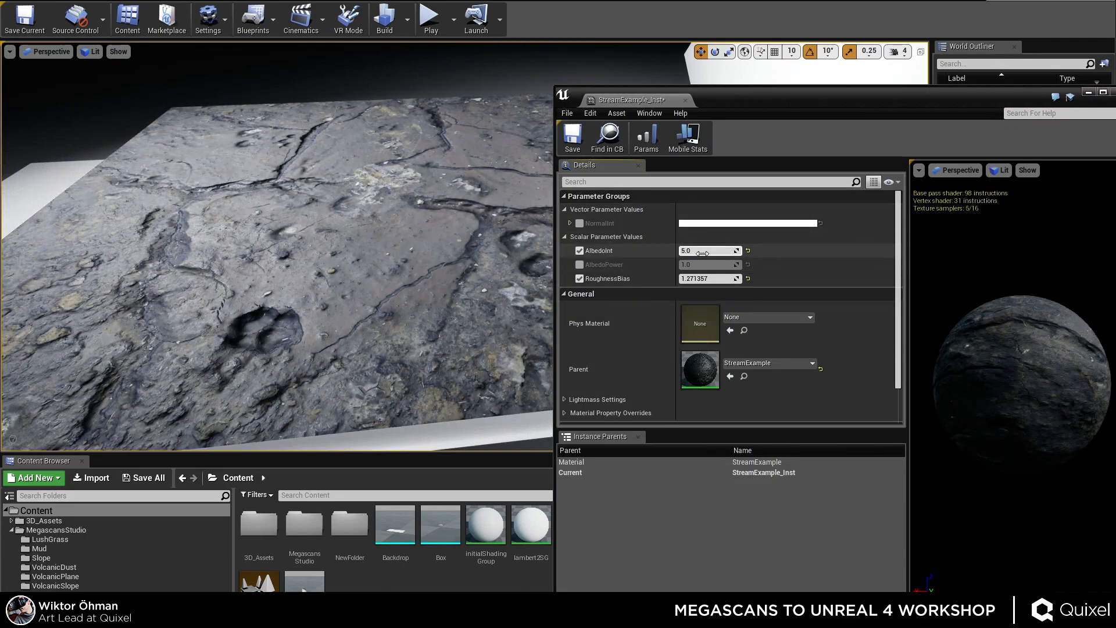
# Push AlbedoInt to an extremely high value, inspect the plane, and set AlbedoInt back to 1.
pyautogui.moveTo(702, 251); pyautogui.dragTo(831, 251)
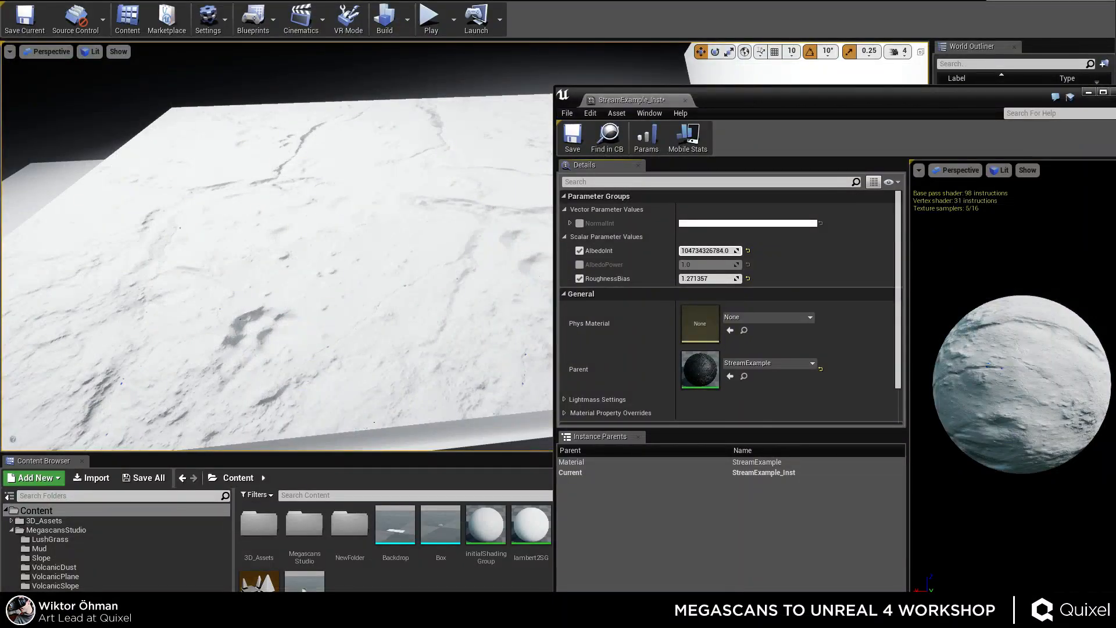
pyautogui.moveTo(710, 251); pyautogui.dragTo(737, 251)
pyautogui.moveTo(332, 274); pyautogui.dragTo(290, 267, button='right')
pyautogui.moveTo(715, 251); pyautogui.dragTo(691, 250)
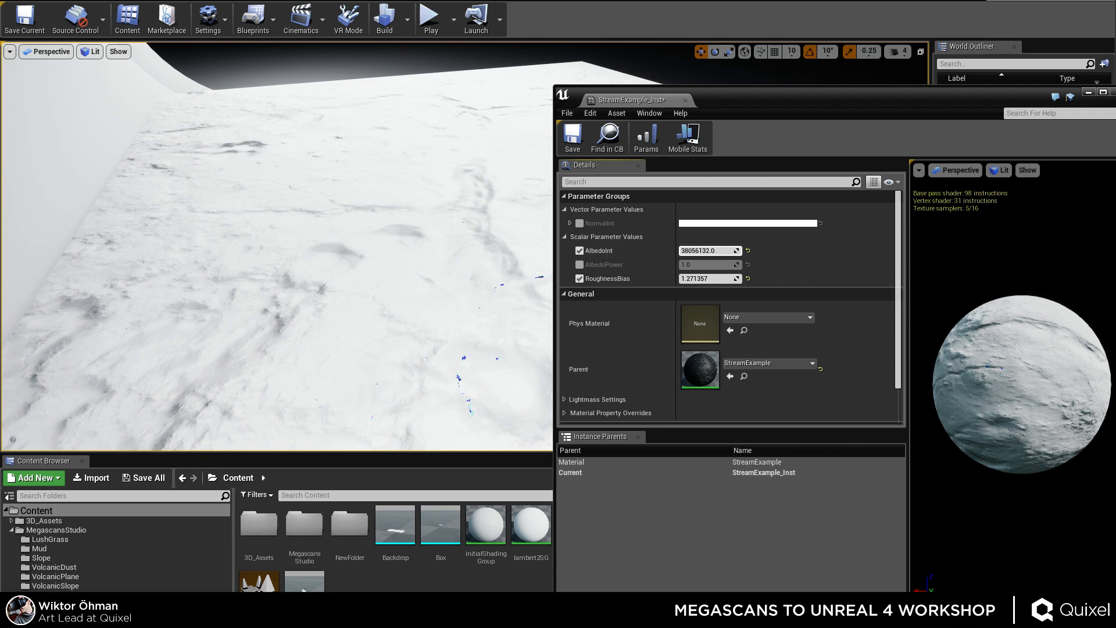
pyautogui.write('1')
pyautogui.press('Return')
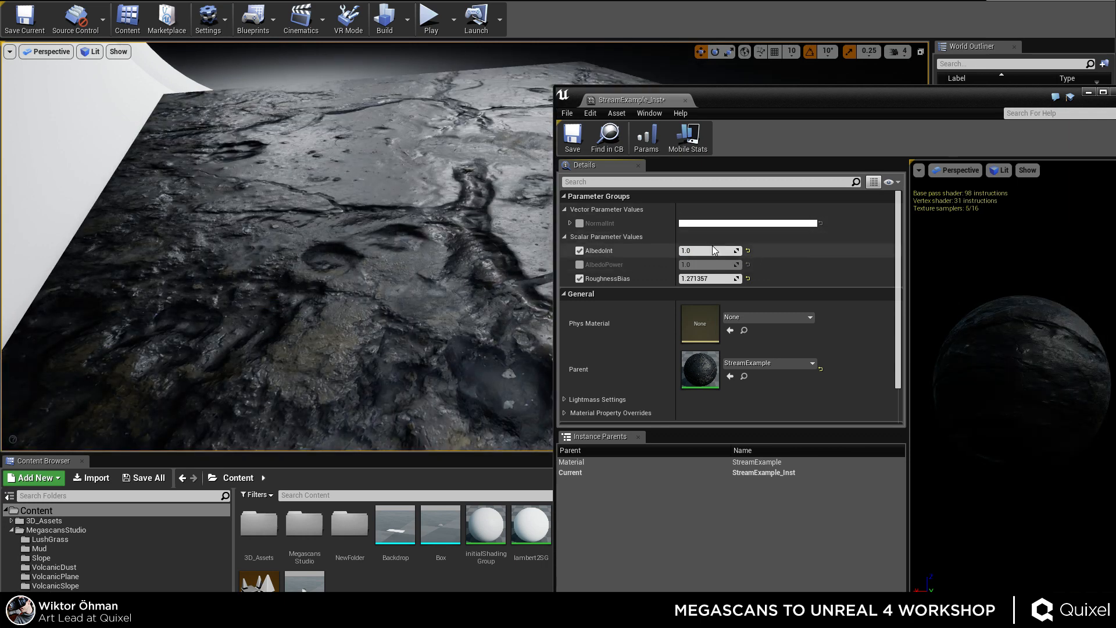
# Set AlbedoInt to 2, raise it to about 11.45 and inspect the plane from a lower angle.
pyautogui.press('Return')
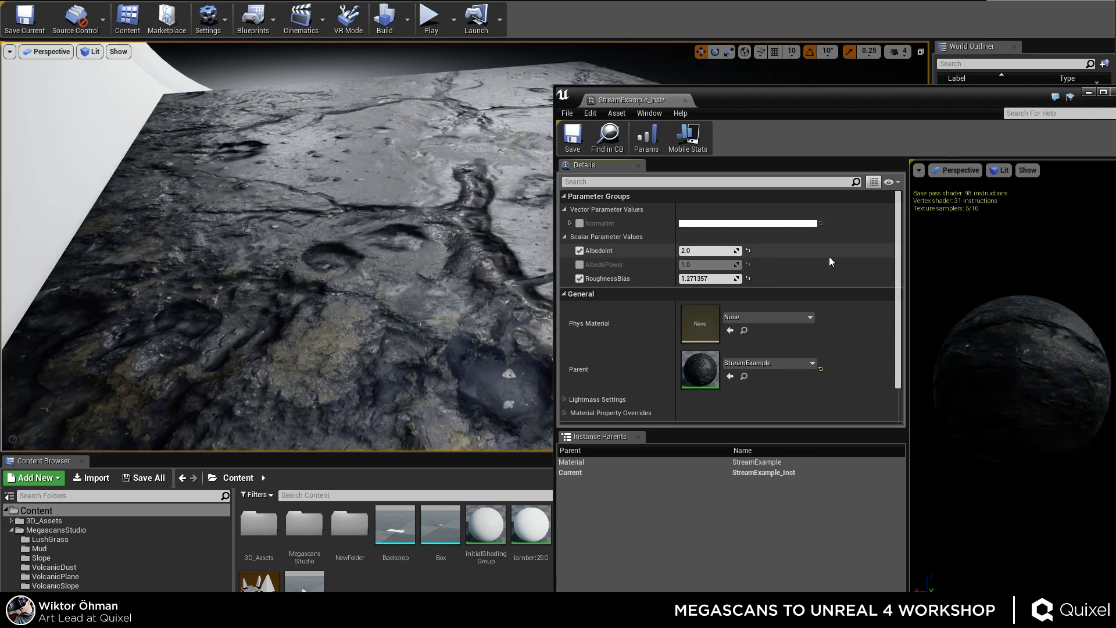
pyautogui.moveTo(700, 251); pyautogui.dragTo(729, 251)
pyautogui.moveTo(349, 250); pyautogui.dragTo(384, 214, button='right')
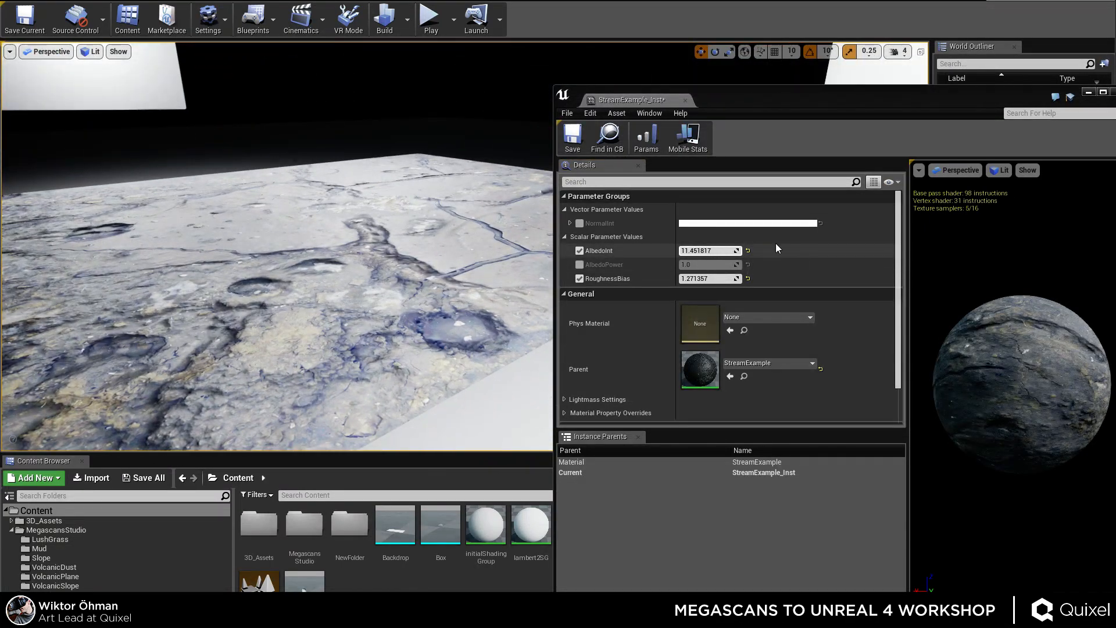
# Set AlbedoInt to 1, briefly test about 1.61, and restore 1 before checking the plane's surface.
pyautogui.press('Return')
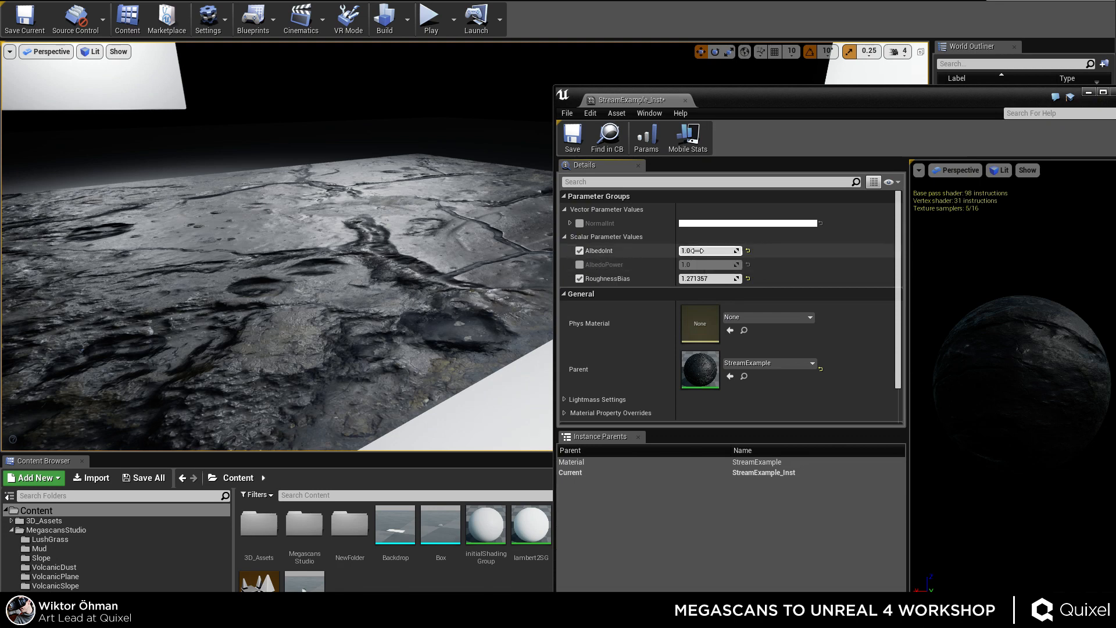
pyautogui.moveTo(709, 251)
pyautogui.mouseDown()
pyautogui.moveTo(733, 251)
pyautogui.moveTo(689, 250)
pyautogui.moveTo(701, 251)
pyautogui.mouseUp()
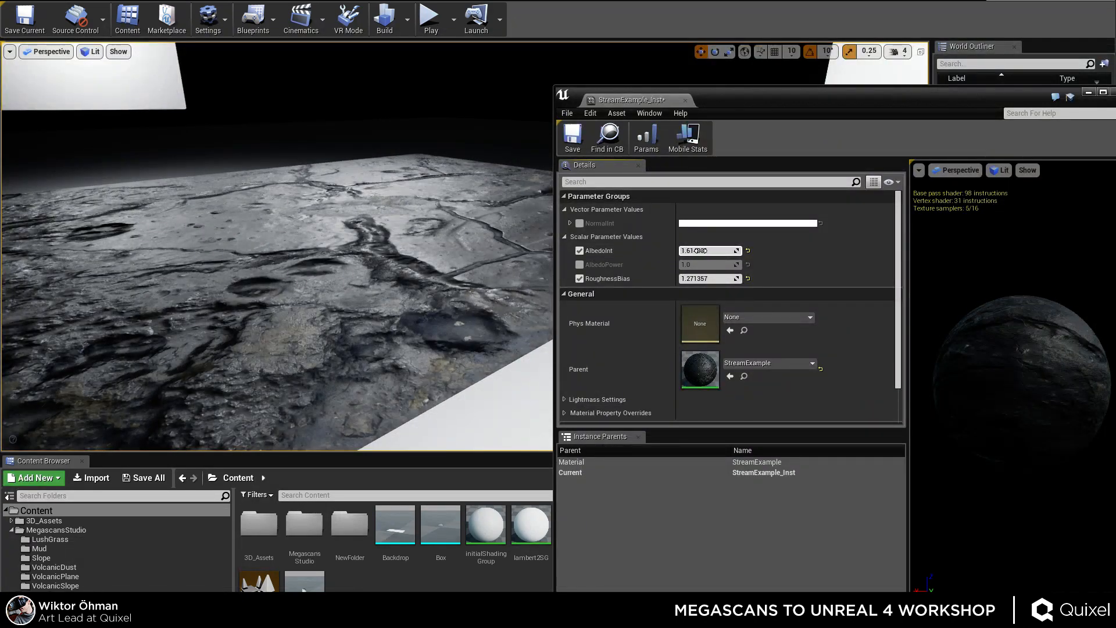
pyautogui.press('Return')
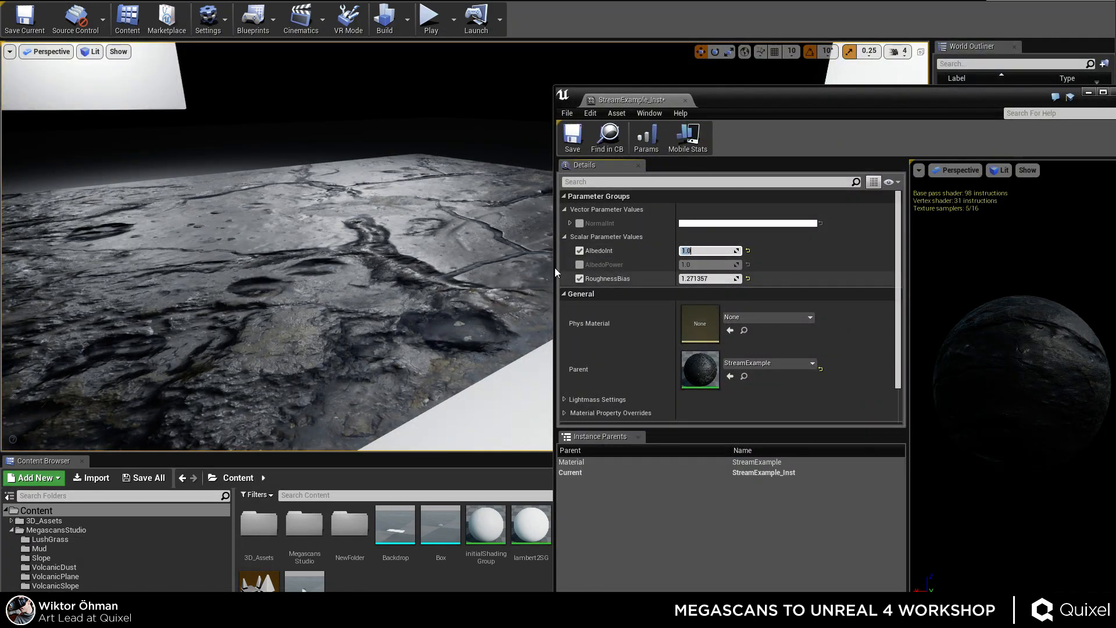
pyautogui.moveTo(512, 273); pyautogui.dragTo(491, 326, button='right')
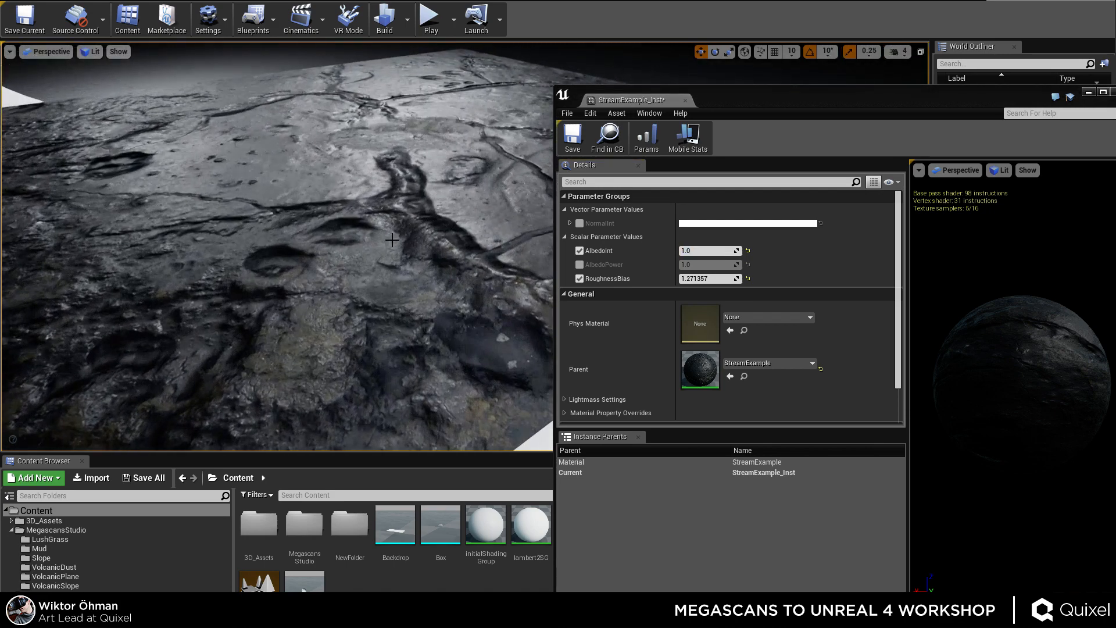
# Enable the AlbedoPower override with a value of 1 and inspect the plane's cracks up close.
pyautogui.click(579, 264)
pyautogui.moveTo(699, 265)
pyautogui.mouseDown()
pyautogui.moveTo(726, 265)
pyautogui.moveTo(687, 264)
pyautogui.moveTo(701, 264)
pyautogui.mouseUp()
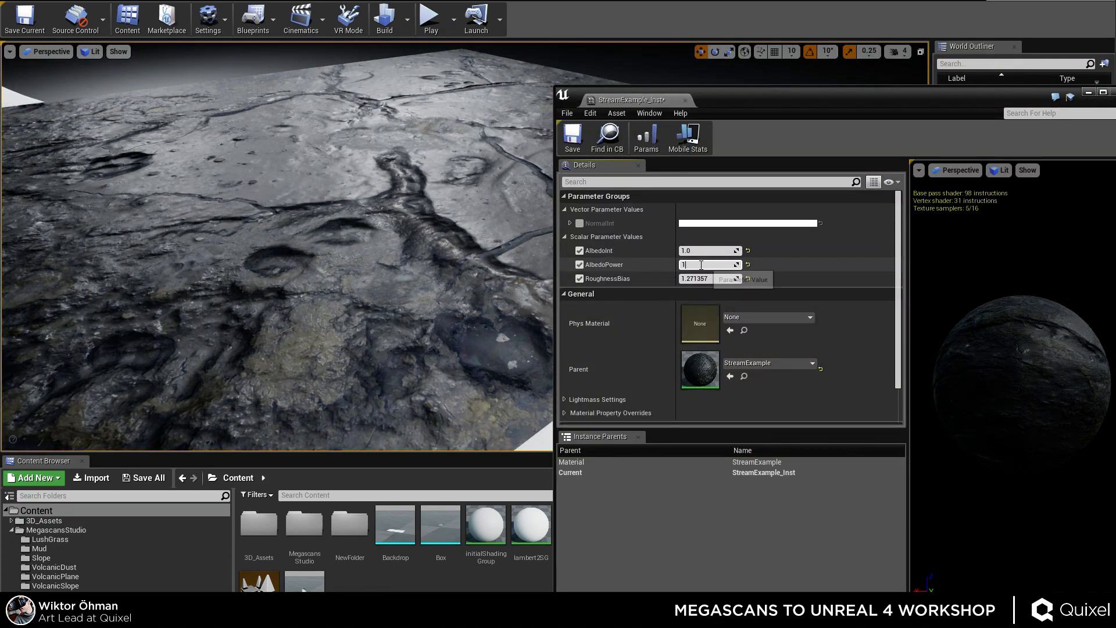
pyautogui.press('Return')
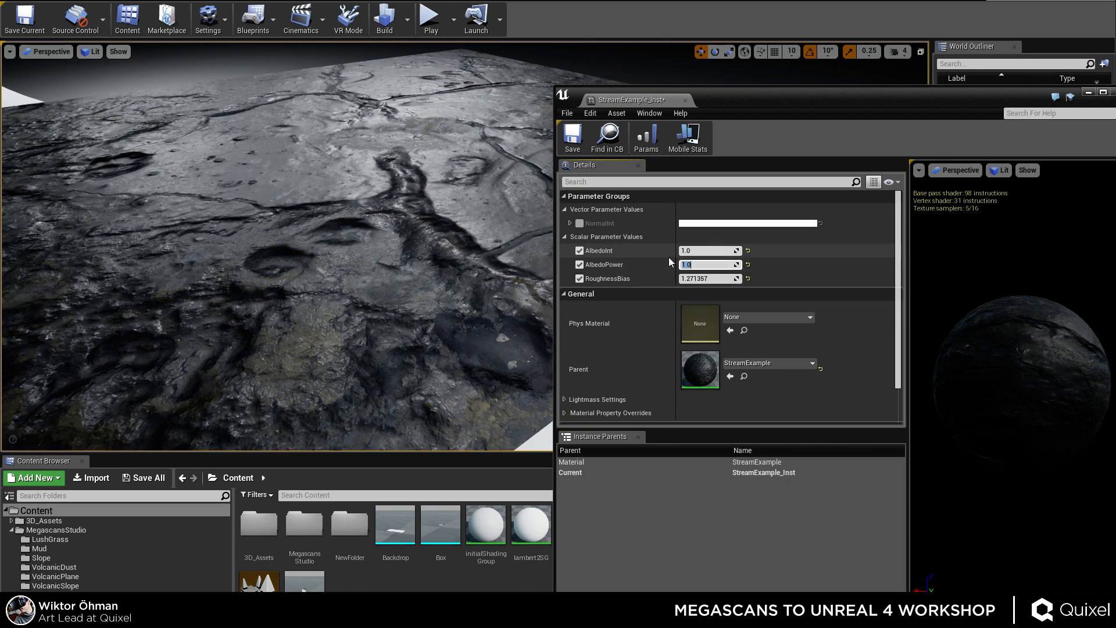
pyautogui.moveTo(458, 203); pyautogui.dragTo(256, 89, button='right')
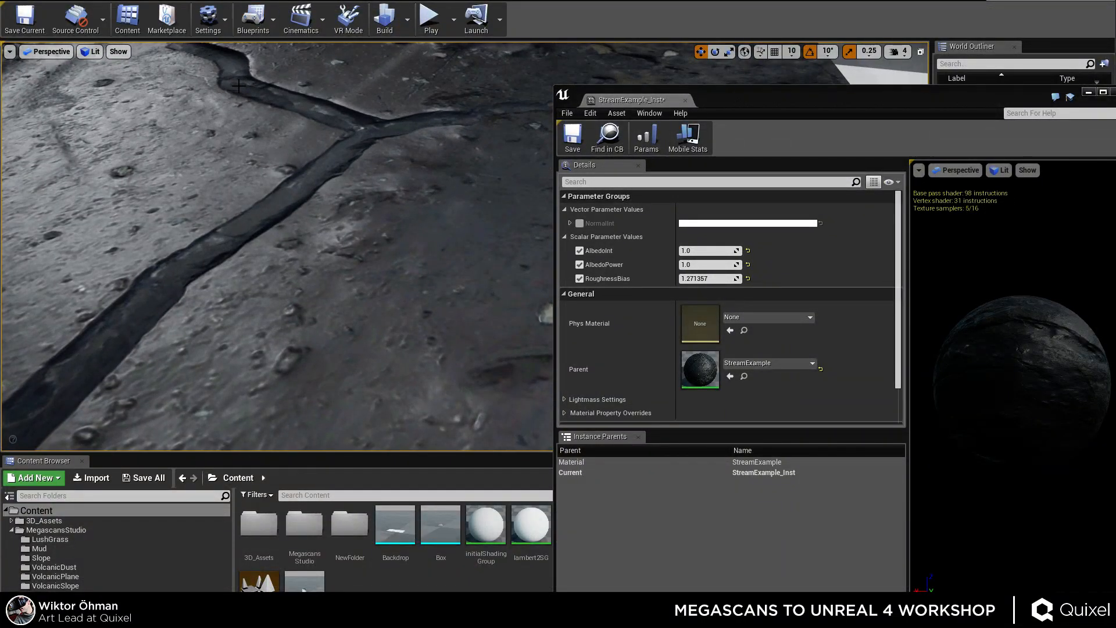
pyautogui.moveTo(344, 124); pyautogui.dragTo(275, 203, button='right')
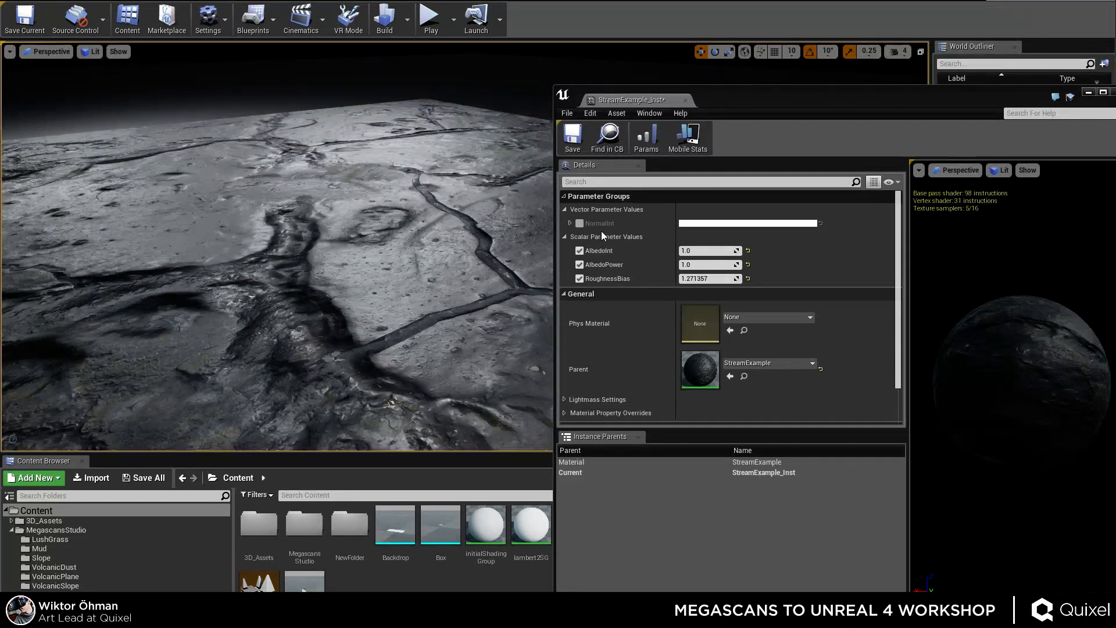
# Raise AlbedoPower to about 1.29, inspect the plane in Unlit view mode, and reset AlbedoPower to its default.
pyautogui.moveTo(706, 264)
pyautogui.mouseDown()
pyautogui.moveTo(737, 264)
pyautogui.moveTo(708, 264)
pyautogui.mouseUp()
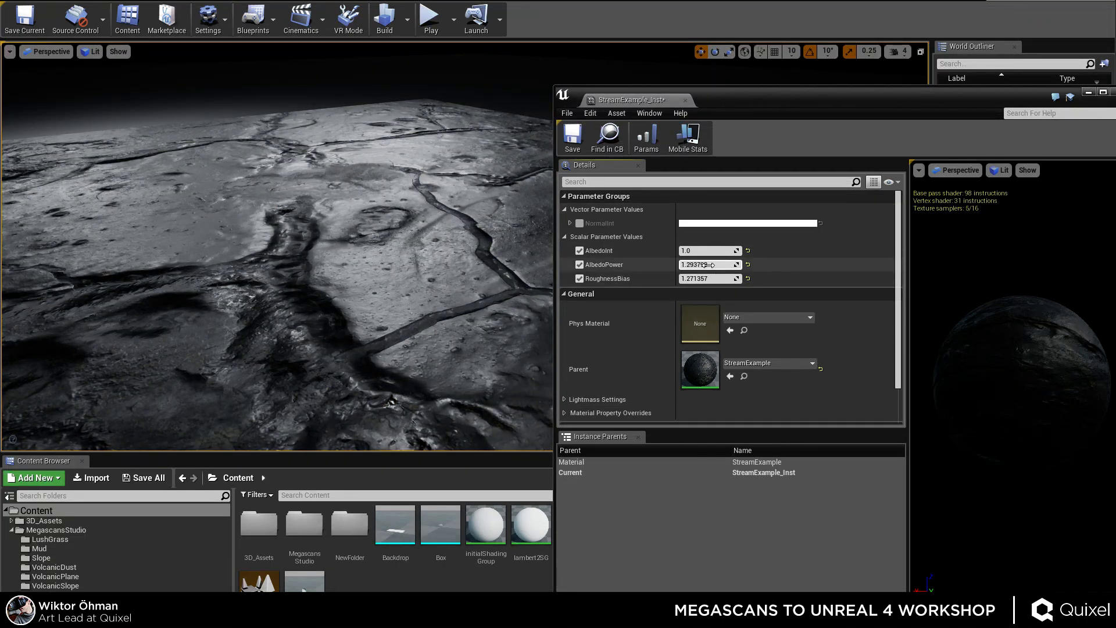
pyautogui.moveTo(462, 245); pyautogui.dragTo(407, 291, button='right')
pyautogui.hotkey('alt', '3')
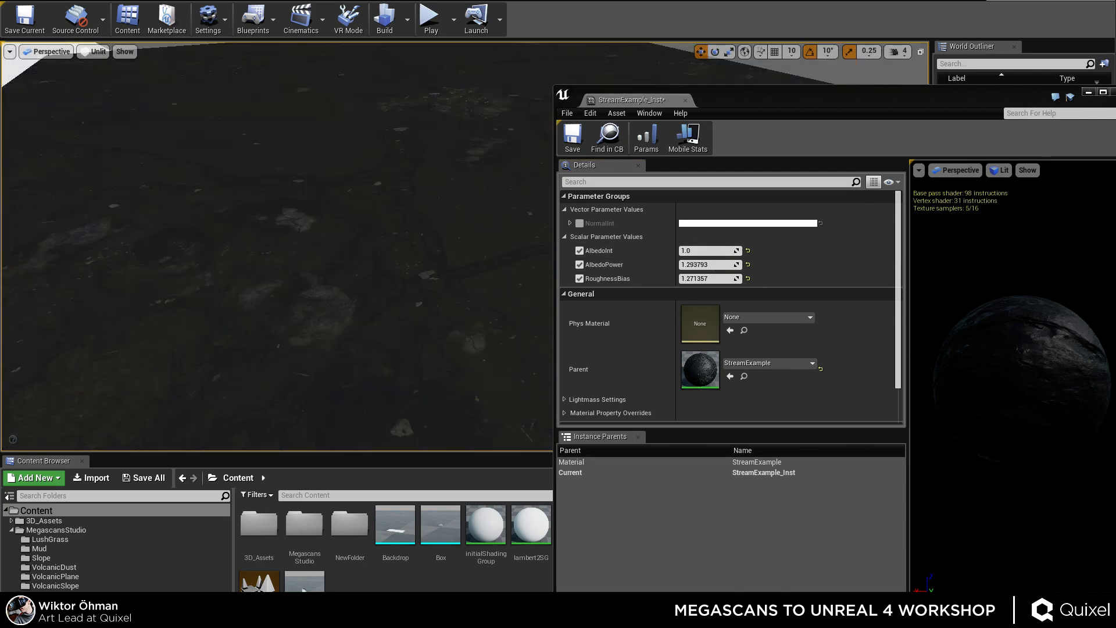
pyautogui.moveTo(512, 255); pyautogui.dragTo(534, 256, button='right')
pyautogui.click(748, 265)
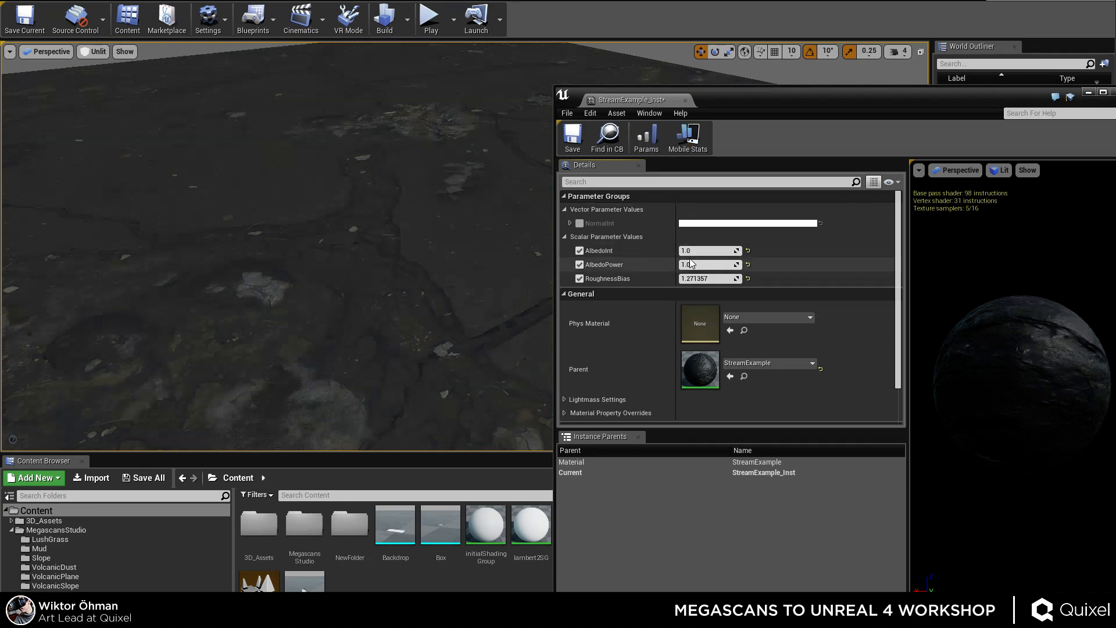
# Lower AlbedoPower to about 0.09 and check the Power and Clamp nodes in the parent material's graph.
pyautogui.moveTo(691, 265)
pyautogui.mouseDown()
pyautogui.moveTo(733, 265)
pyautogui.moveTo(686, 266)
pyautogui.mouseUp()
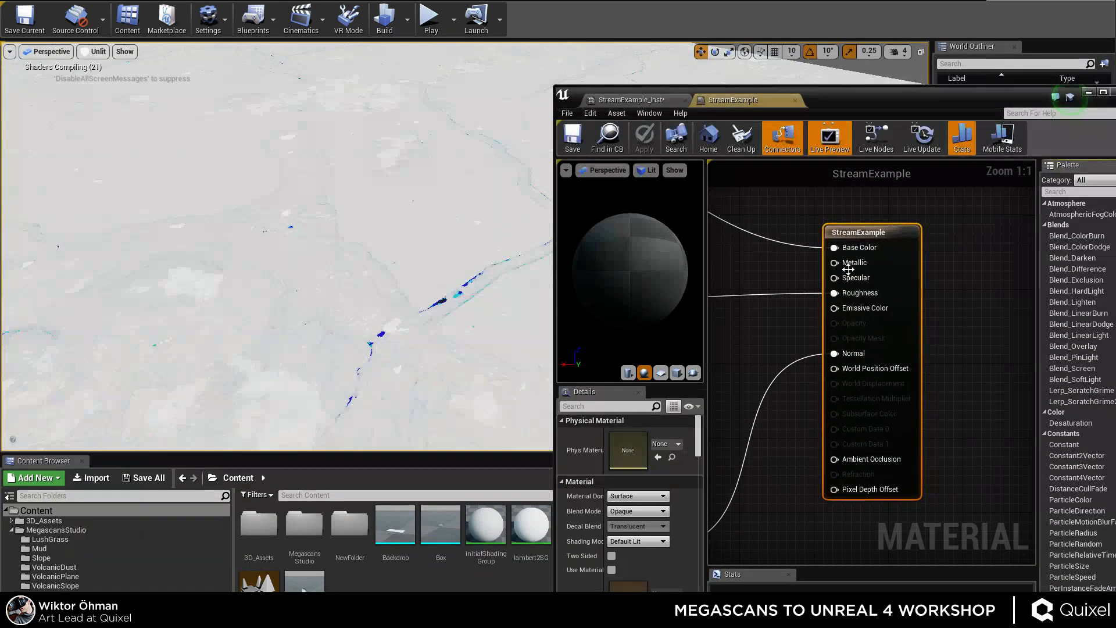
pyautogui.scroll(-3, 849, 270)
pyautogui.moveTo(849, 270); pyautogui.dragTo(967, 364, button='right')
pyautogui.moveTo(724, 278); pyautogui.dragTo(826, 291, button='right')
pyautogui.scroll(3, 829, 290)
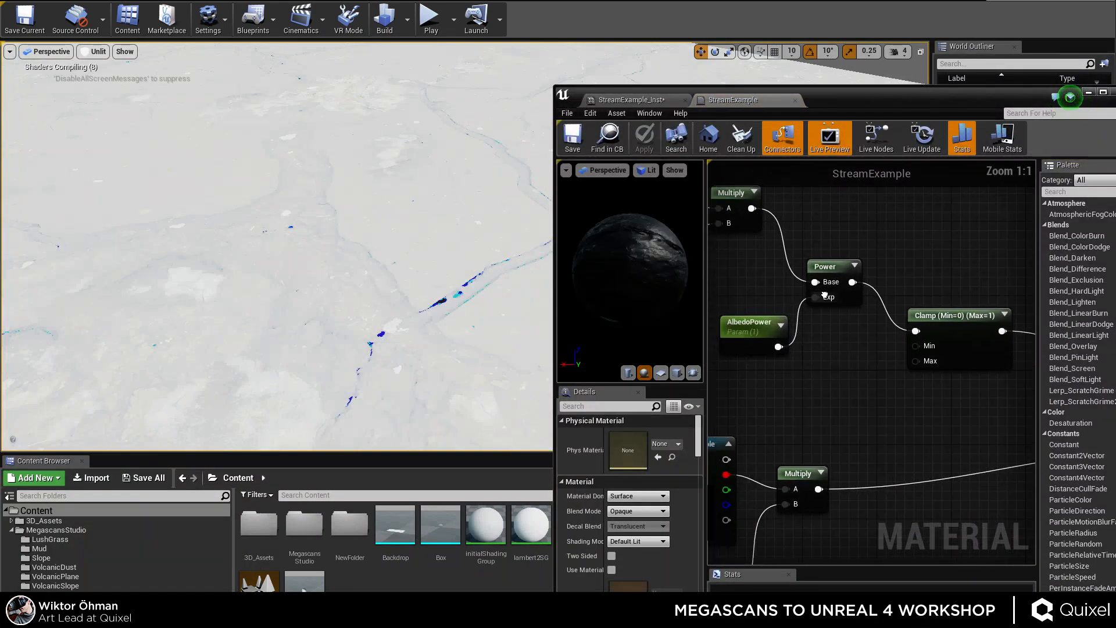
pyautogui.click(795, 100)
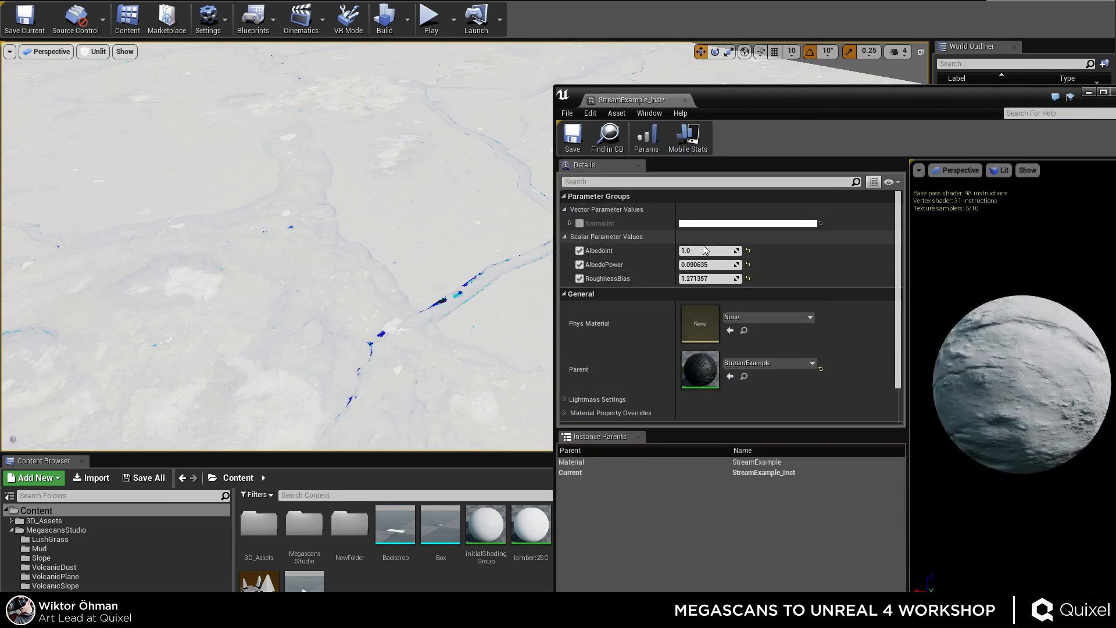
# Set AlbedoPower to 1 and return the level viewport to Lit mode.
pyautogui.click(707, 264)
pyautogui.write('1')
pyautogui.press('Return')
pyautogui.hotkey('alt', '4')
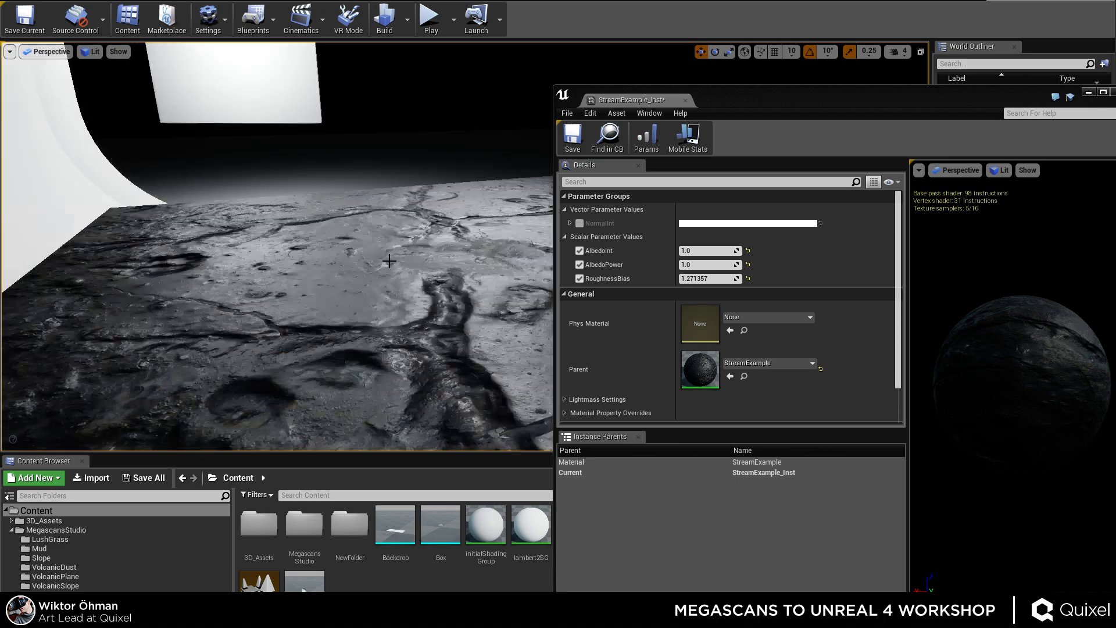
pyautogui.moveTo(388, 259); pyautogui.dragTo(452, 259, button='right')
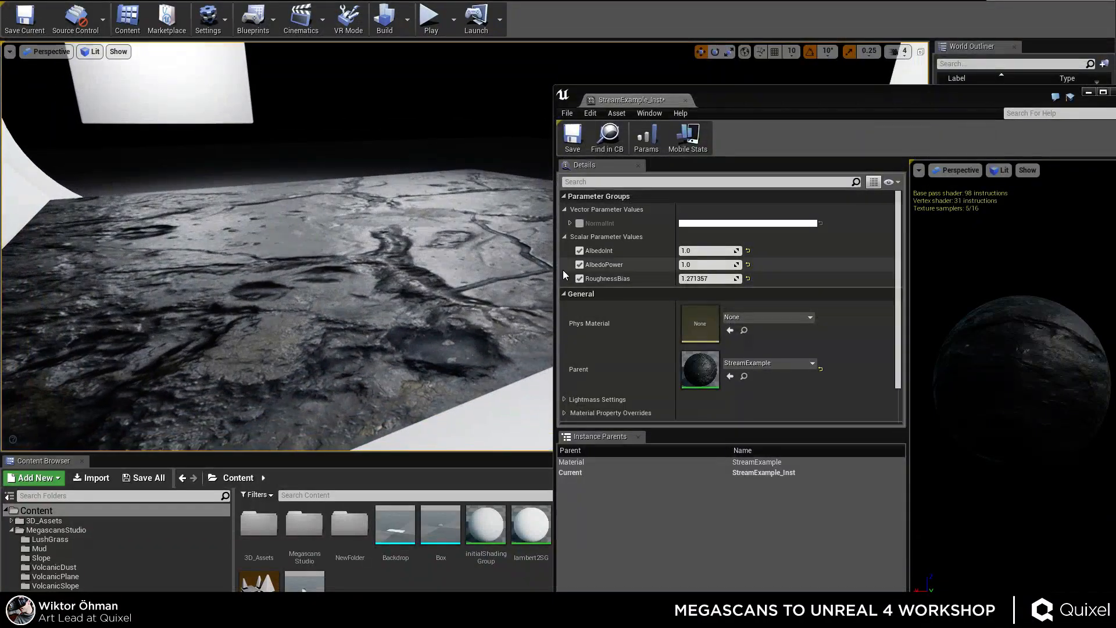
# Open the parent StreamExample material, move its output node farther from the other nodes and show the material's tessellation settings.
pyautogui.doubleClick(698, 363)
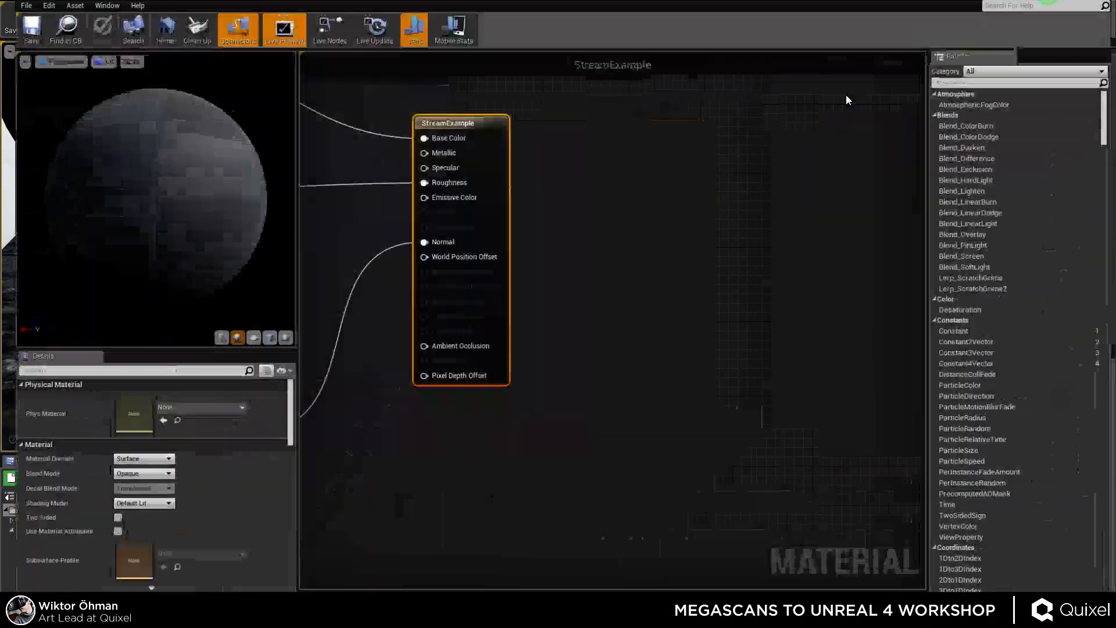
pyautogui.moveTo(497, 276); pyautogui.dragTo(696, 310, button='right')
pyautogui.scroll(-2, 694, 306)
pyautogui.moveTo(669, 198); pyautogui.dragTo(773, 289)
pyautogui.click(478, 465)
pyautogui.moveTo(477, 466); pyautogui.dragTo(406, 453, button='right')
pyautogui.scroll(2, 572, 415)
pyautogui.scroll(-4, 186, 485)
pyautogui.scroll(-10, 187, 486)
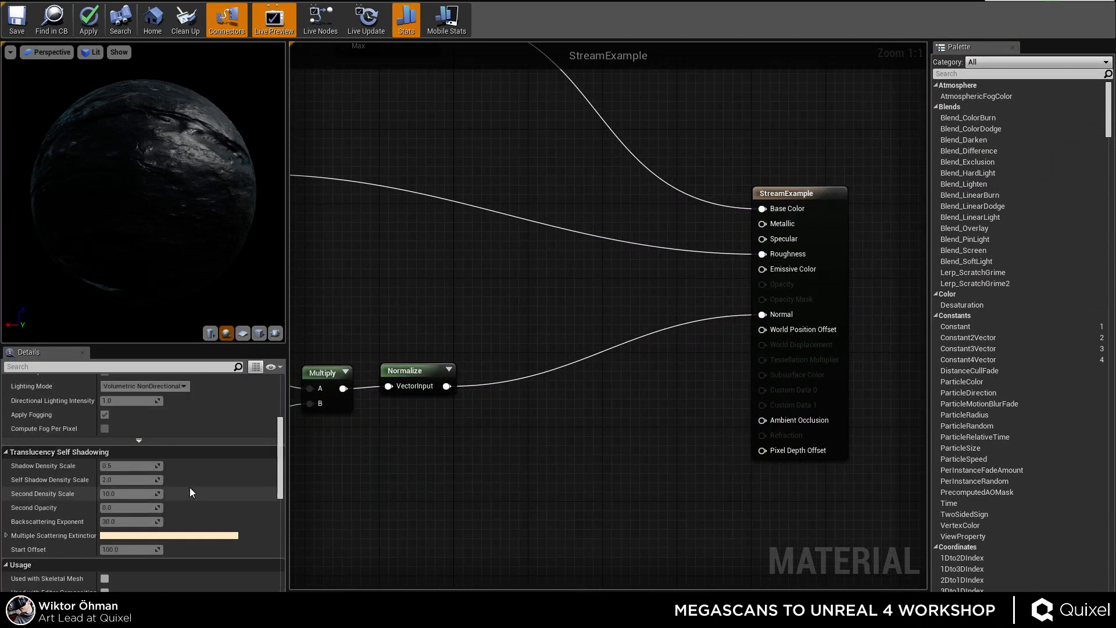
# Set the material's D3D11 tessellation mode to PN Triangles and its max displacement to 30.
pyautogui.click(130, 492)
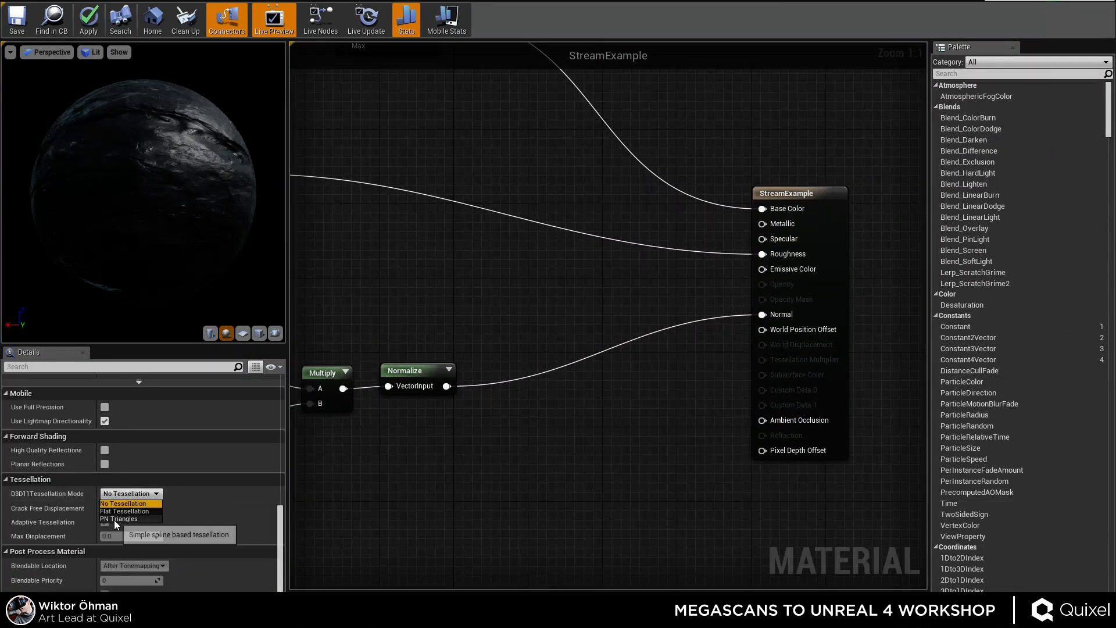
pyautogui.click(114, 519)
pyautogui.click(101, 522)
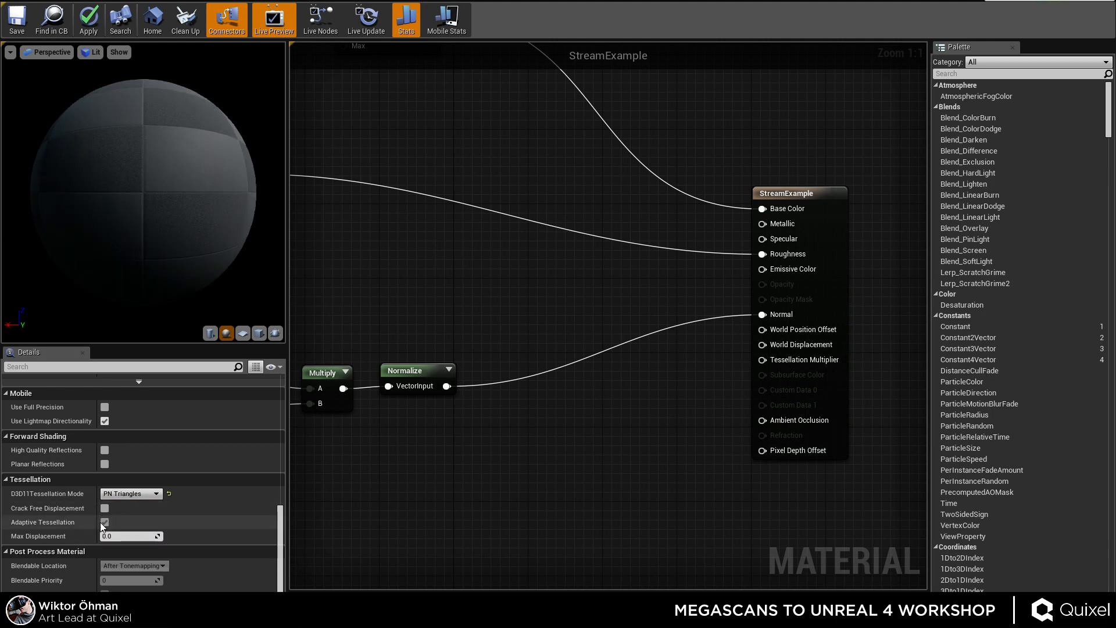
pyautogui.click(116, 535)
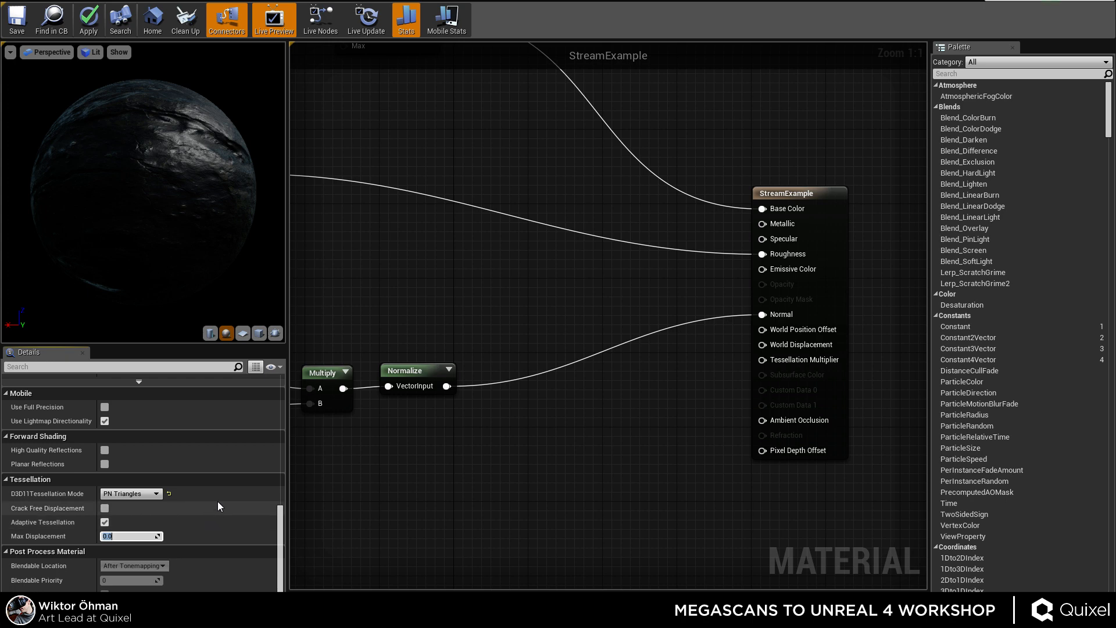
pyautogui.write('30')
pyautogui.press('Return')
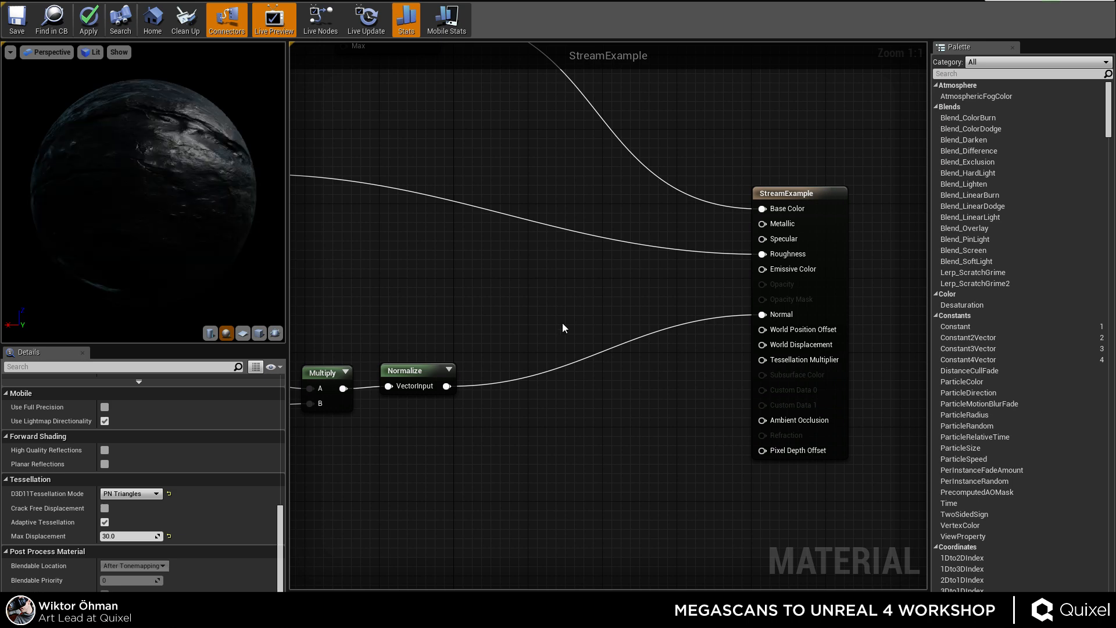
# Disable Adaptive Tessellation for the StreamExample material.
pyautogui.moveTo(562, 329); pyautogui.dragTo(613, 331, button='right')
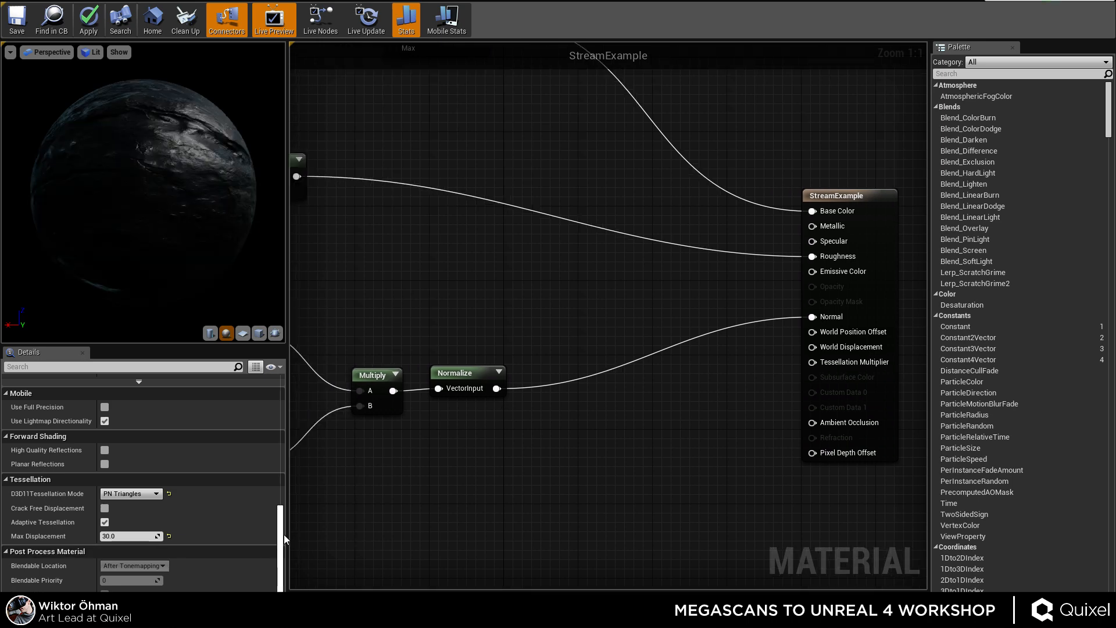
pyautogui.moveTo(281, 534)
pyautogui.mouseDown()
pyautogui.moveTo(284, 412)
pyautogui.moveTo(265, 545)
pyautogui.mouseUp()
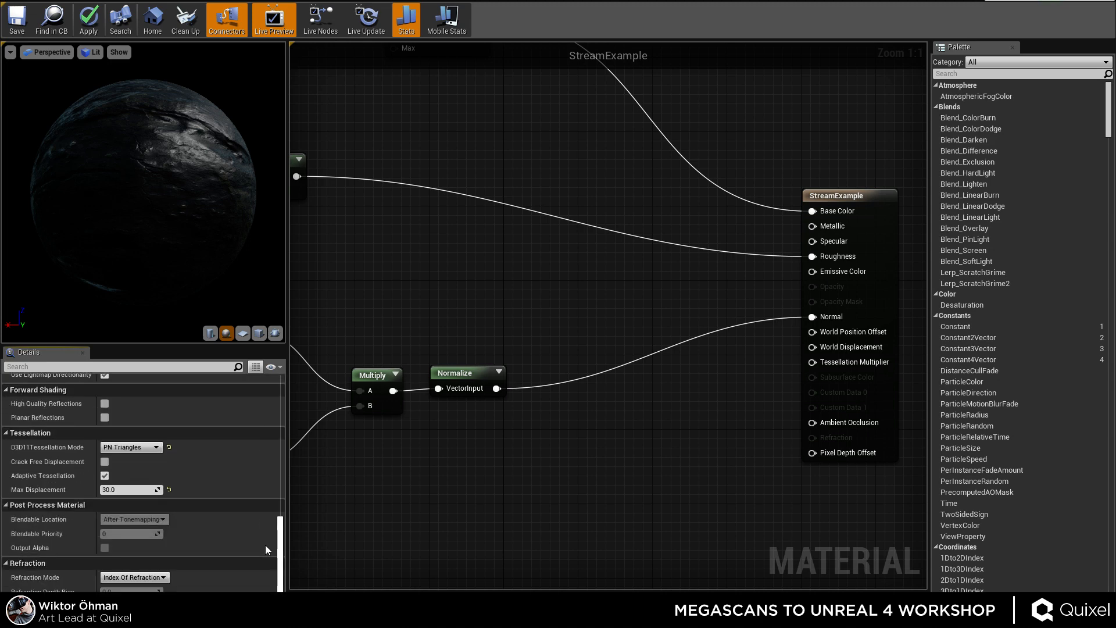
pyautogui.click(104, 475)
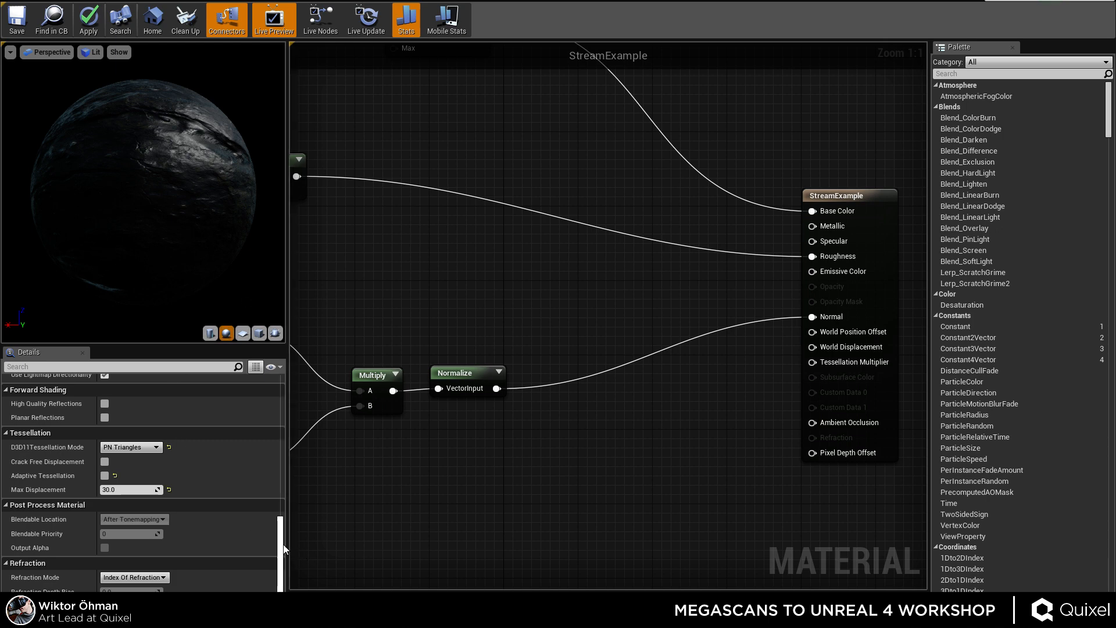
# Add a VertexNormalWS node to the StreamExample graph below the Normalize node.
pyautogui.scroll(2, 283, 545)
pyautogui.scroll(10, 283, 540)
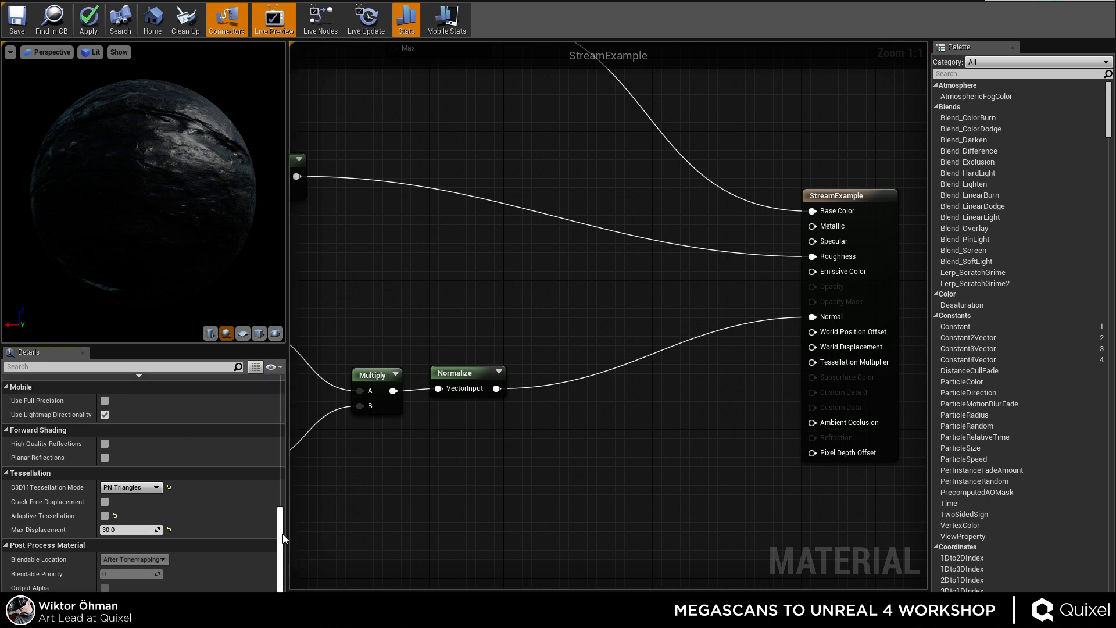
pyautogui.moveTo(600, 435); pyautogui.dragTo(617, 425, button='right')
pyautogui.scroll(-2, 617, 425)
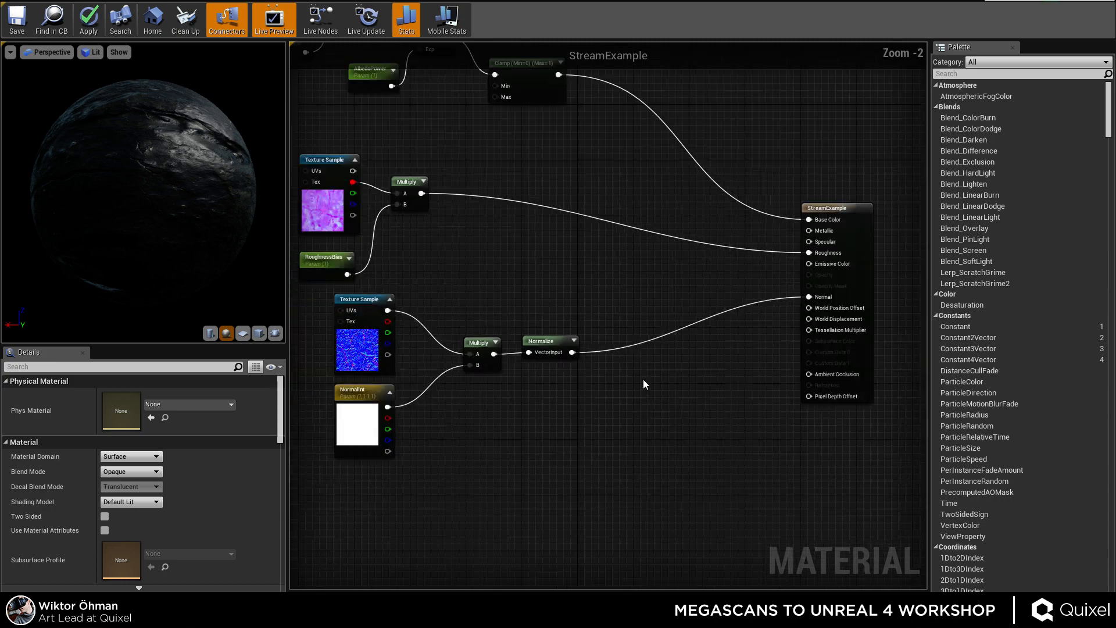
pyautogui.scroll(2, 543, 460)
pyautogui.moveTo(563, 476); pyautogui.dragTo(607, 410, button='right')
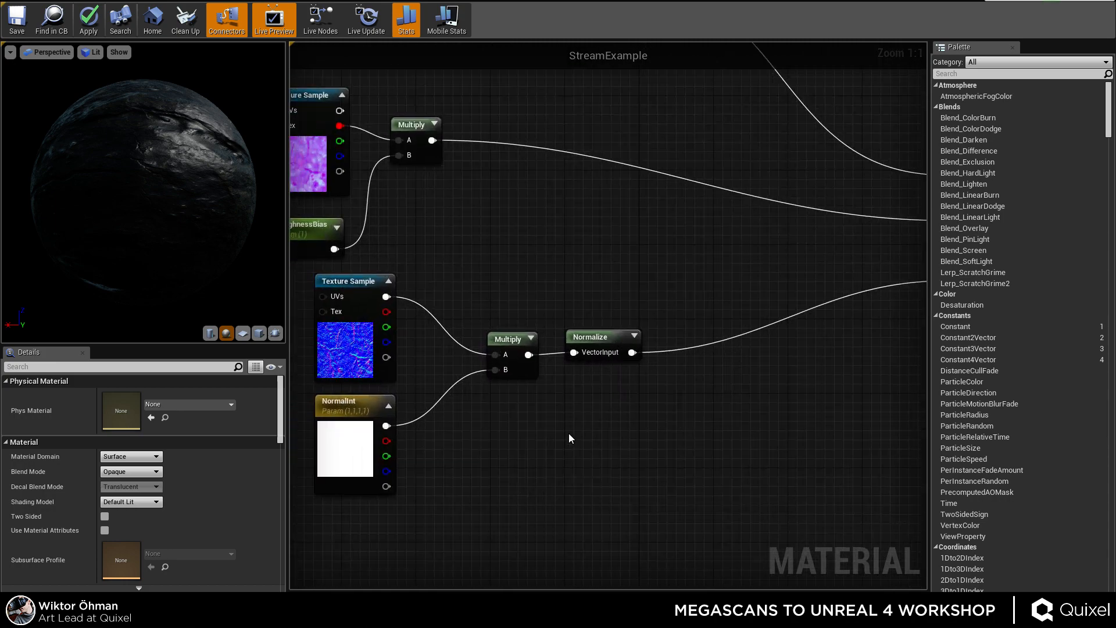
pyautogui.rightClick(563, 459)
pyautogui.write('vertex')
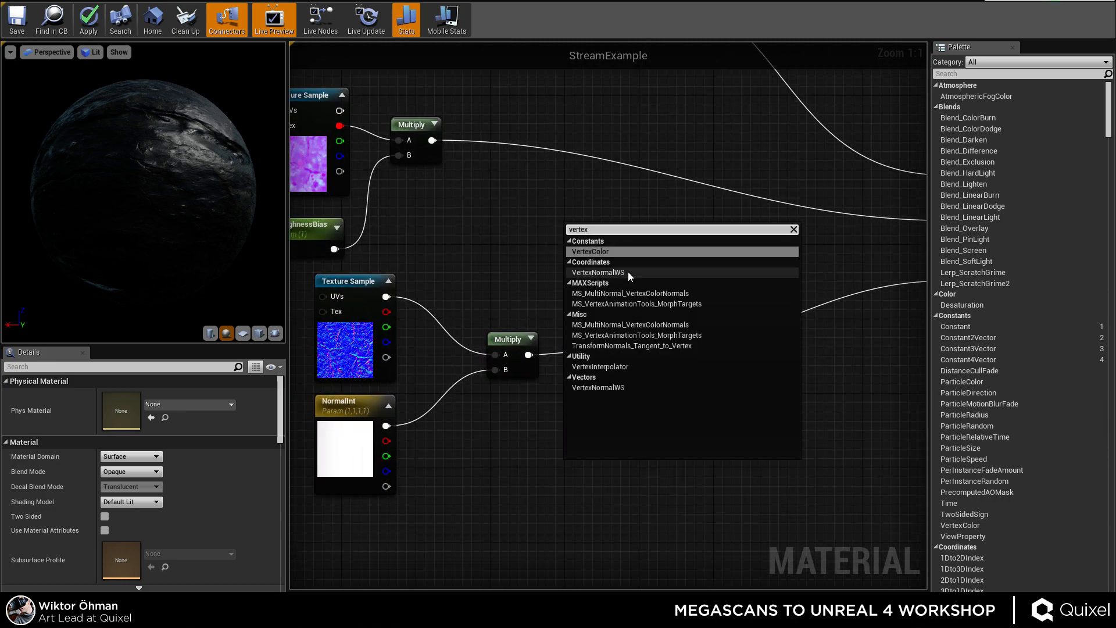
pyautogui.click(625, 272)
# Add a Multiply node beside VertexNormalWS and connect VertexNormalWS to its A input.
pyautogui.moveTo(681, 501); pyautogui.dragTo(639, 453, button='right')
pyautogui.scroll(-2, 639, 449)
pyautogui.click(640, 448)
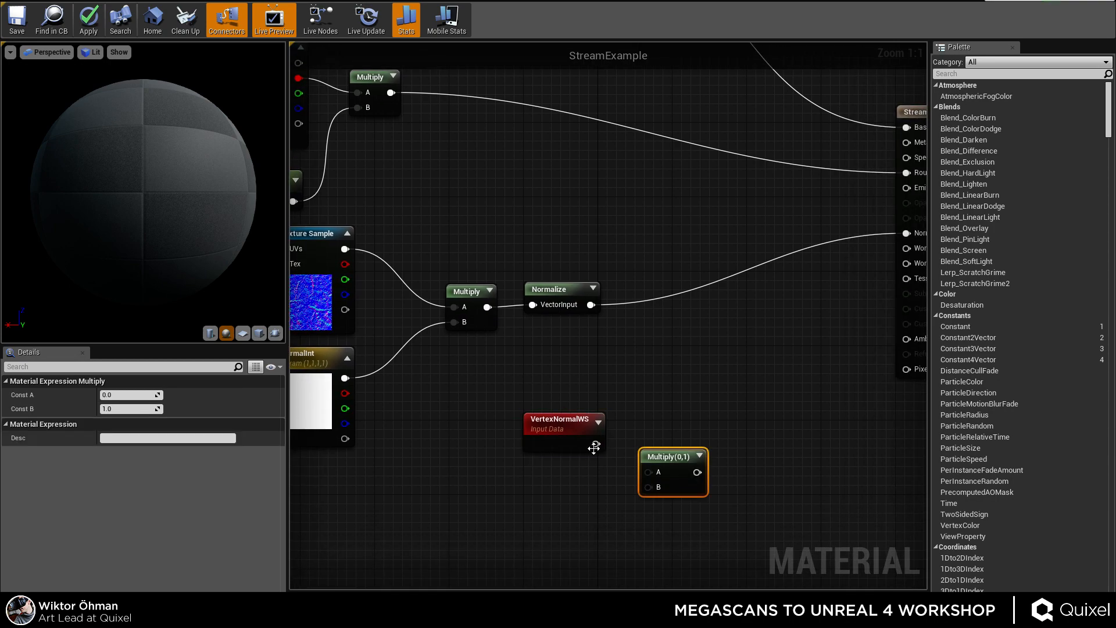
pyautogui.moveTo(648, 465); pyautogui.dragTo(608, 444)
# Connect the green channel of the Texture Sample that drives roughness to input B of the new Multiply node.
pyautogui.moveTo(482, 314); pyautogui.dragTo(539, 332, button='right')
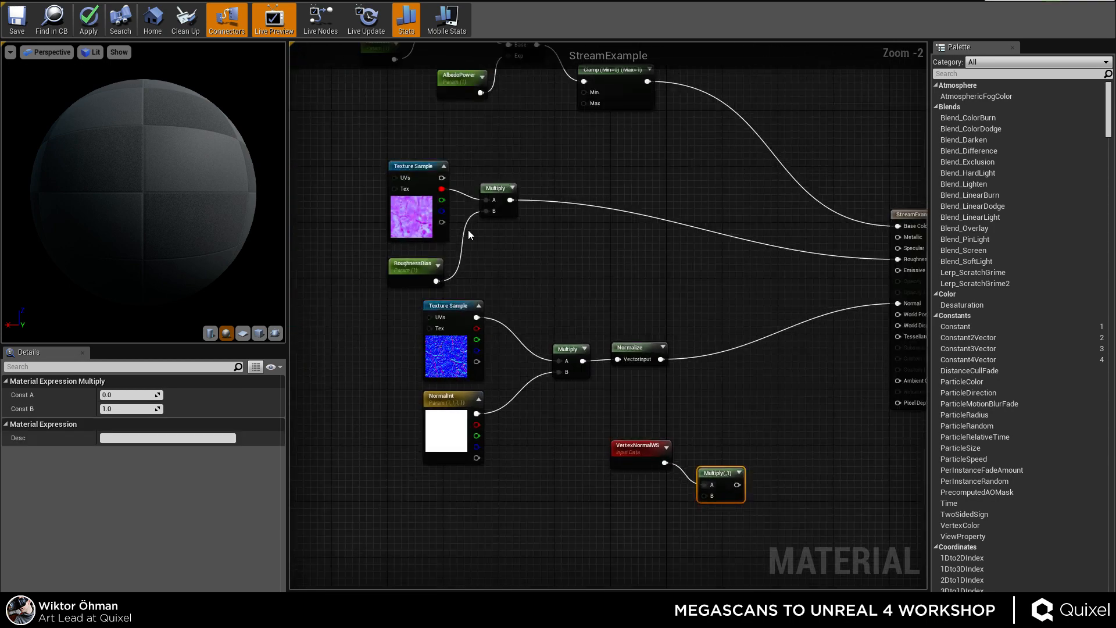
pyautogui.scroll(1, 469, 229)
pyautogui.moveTo(439, 197); pyautogui.dragTo(746, 540)
pyautogui.click(724, 432)
pyautogui.moveTo(724, 442); pyautogui.dragTo(717, 454, button='right')
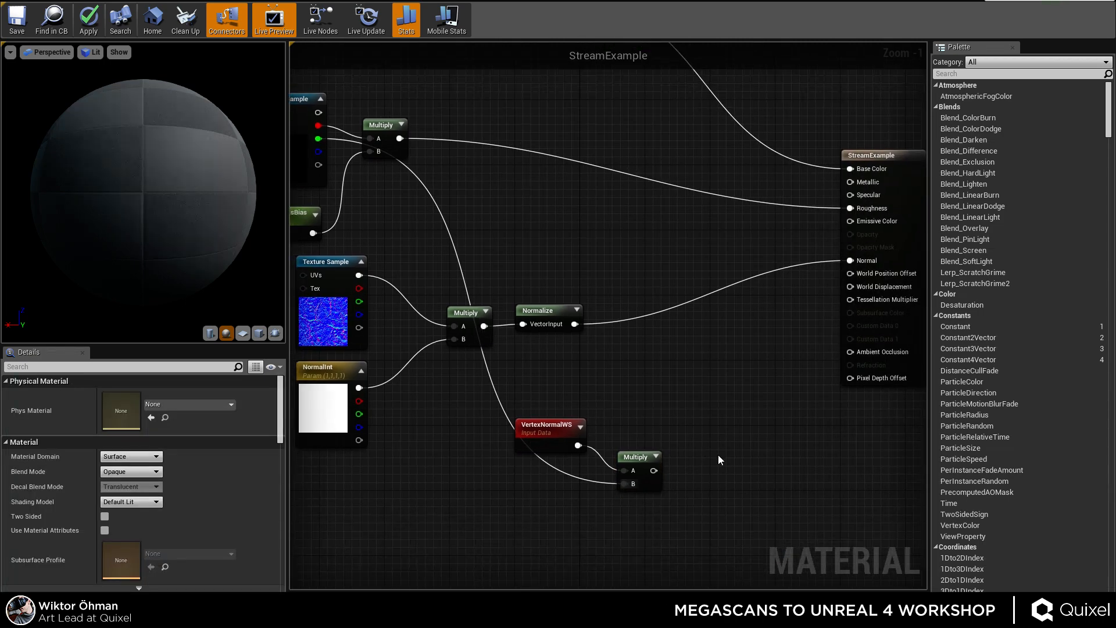
# Add a second Multiply node after the VertexNormalWS Multiply and place a Constant node below them.
pyautogui.scroll(1, 644, 378)
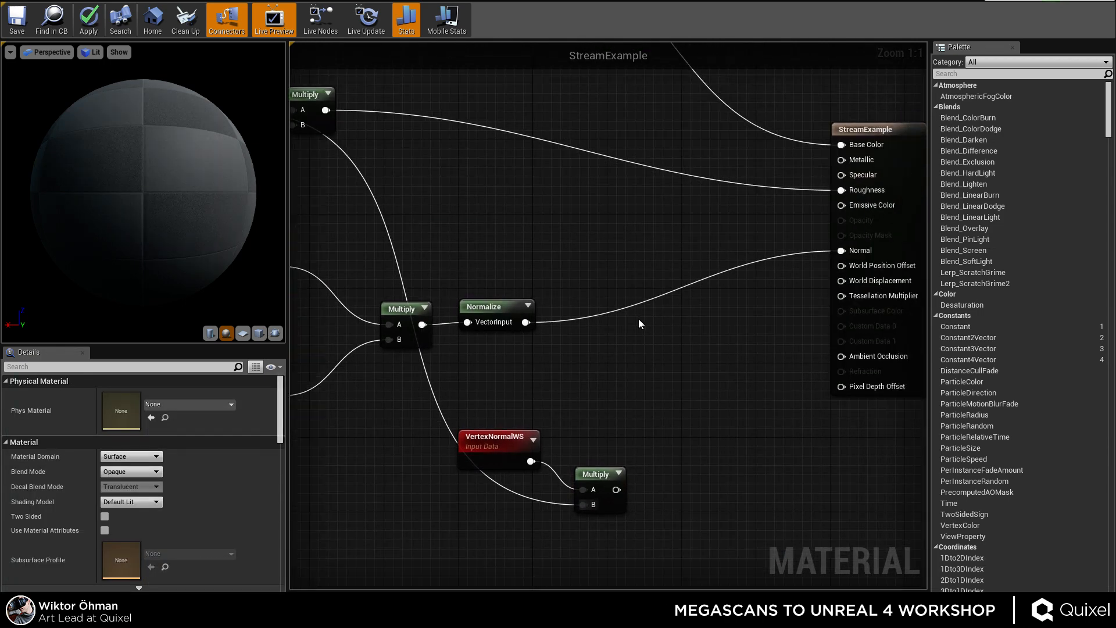
pyautogui.moveTo(638, 320); pyautogui.dragTo(629, 364, button='right')
pyautogui.click(644, 462)
pyautogui.click(556, 539)
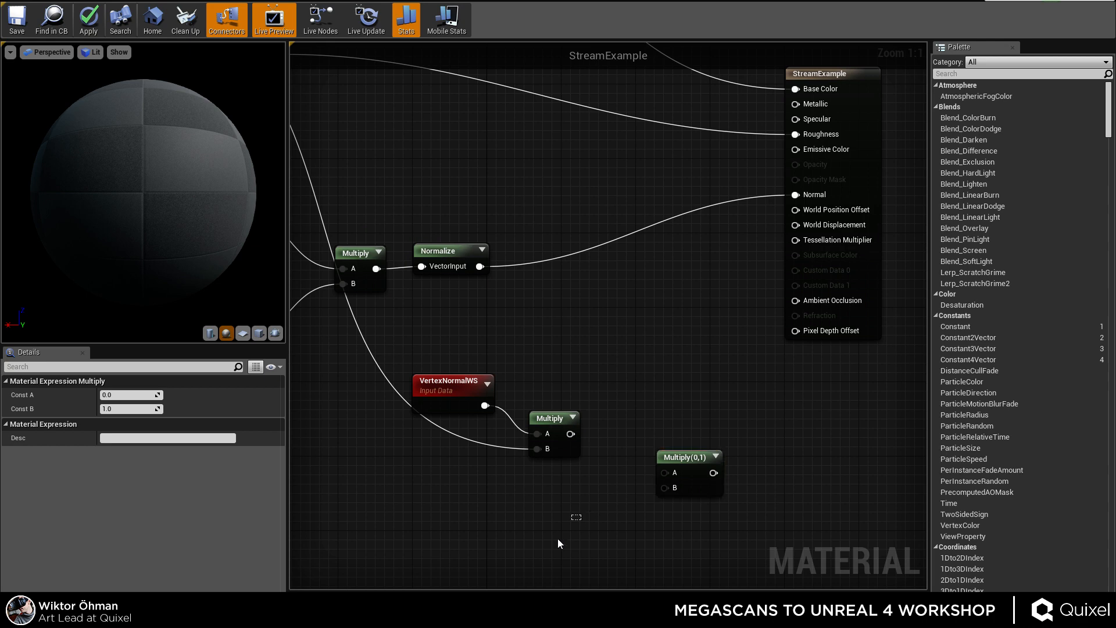
pyautogui.click(558, 550)
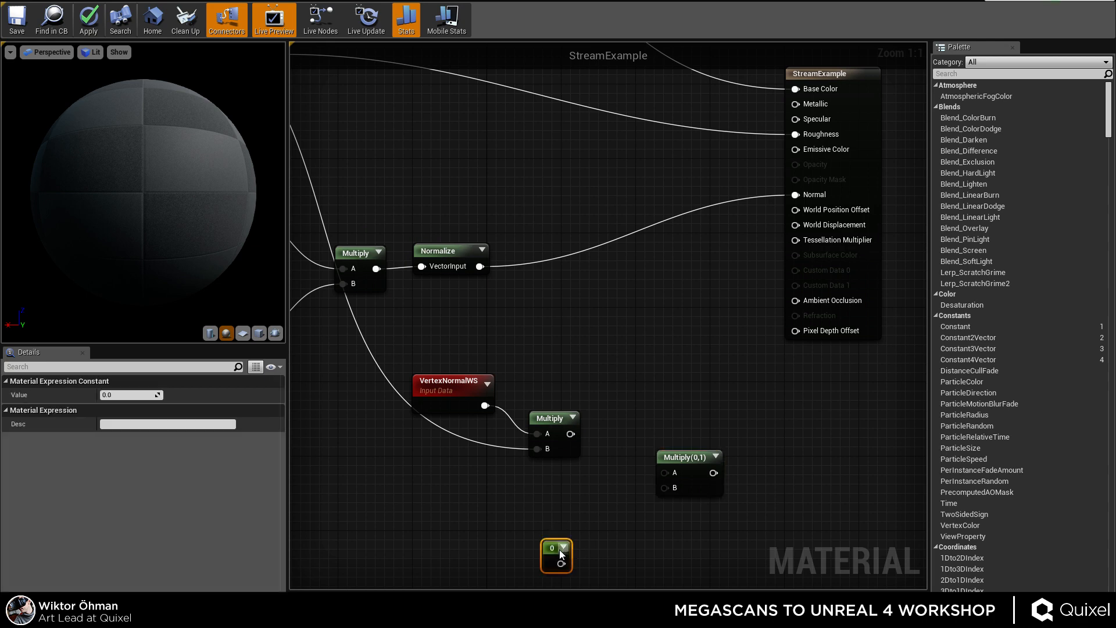
pyautogui.rightClick(558, 552)
pyautogui.click(493, 540)
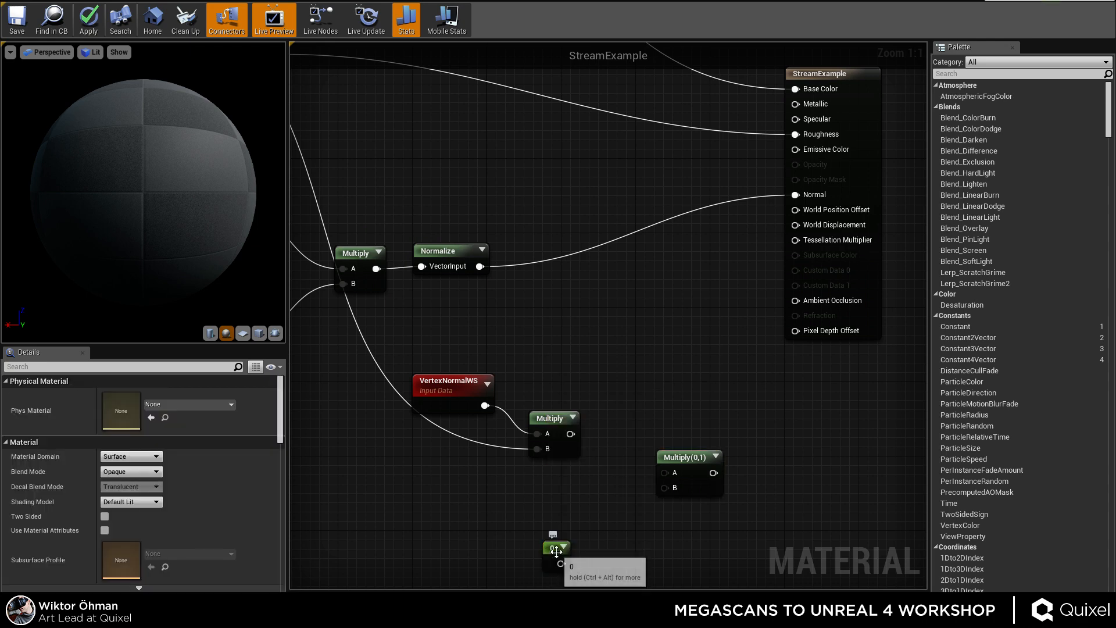
pyautogui.click(551, 550)
pyautogui.rightClick(547, 554)
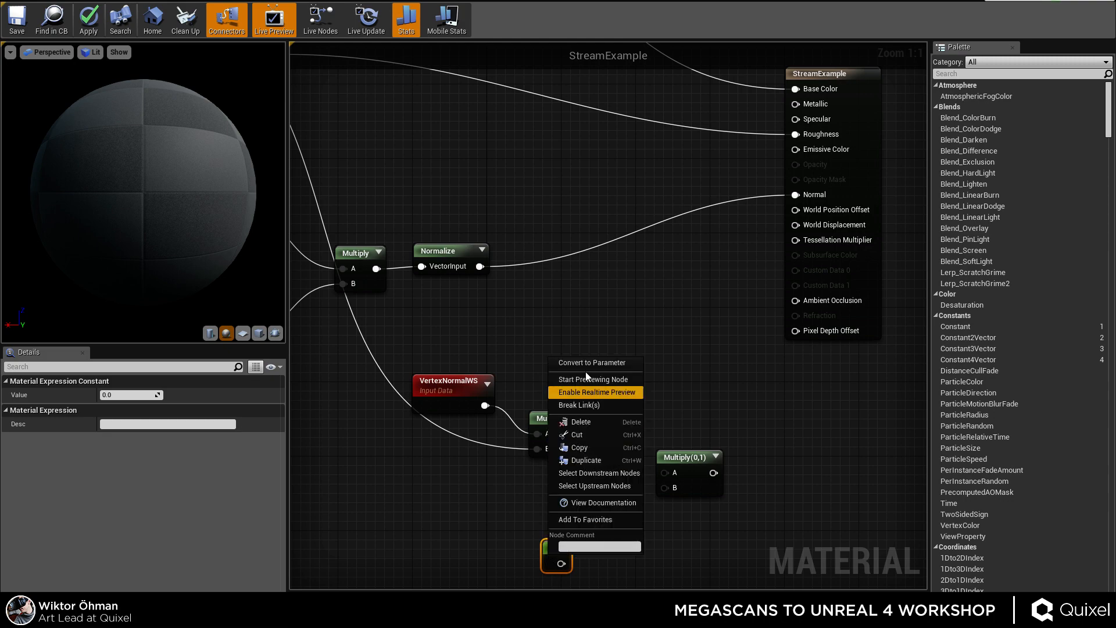
pyautogui.click(529, 296)
# Connect the output of the VertexNormalWS Multiply node to input A of the second Multiply node.
pyautogui.moveTo(528, 295); pyautogui.dragTo(619, 335, button='right')
pyautogui.scroll(-3, 605, 340)
pyautogui.moveTo(488, 241); pyautogui.dragTo(560, 312, button='right')
pyautogui.scroll(3, 560, 313)
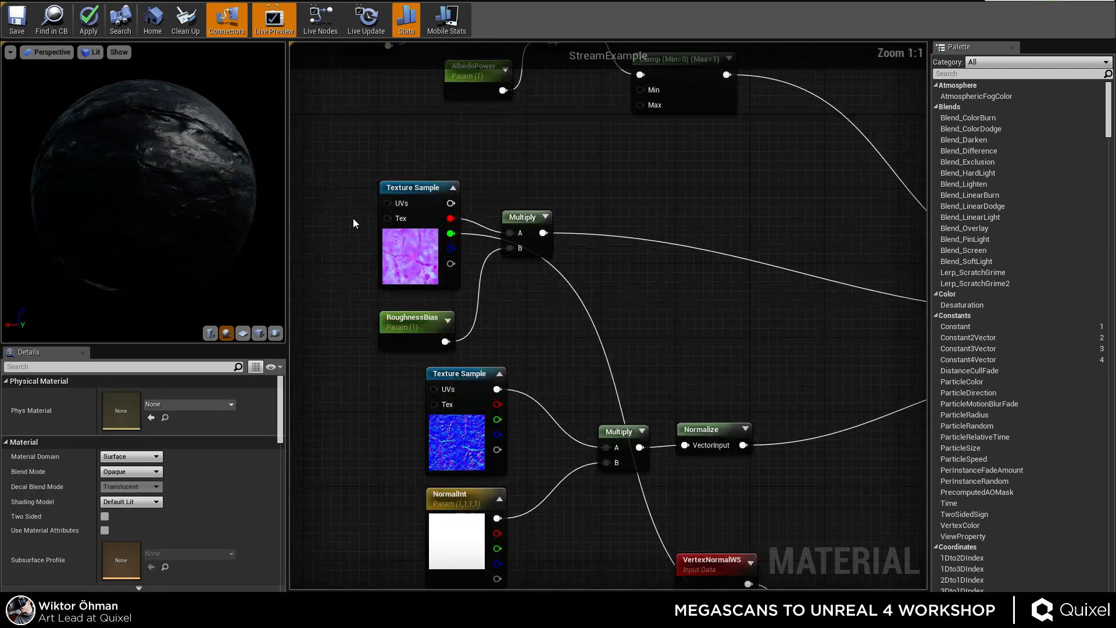
pyautogui.moveTo(776, 578); pyautogui.dragTo(764, 433, button='right')
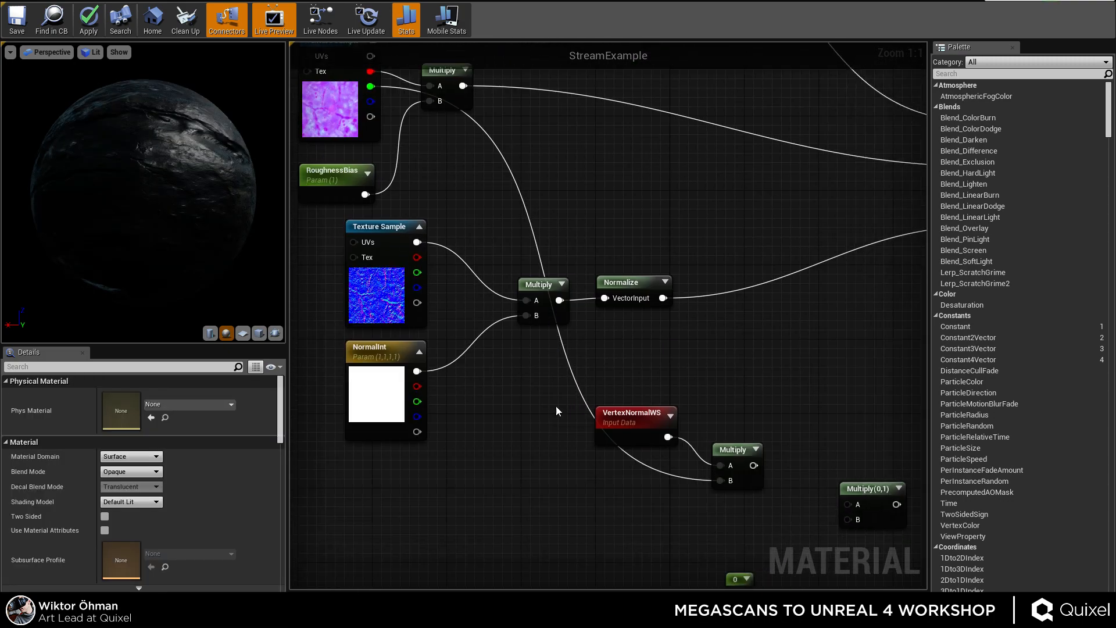
pyautogui.moveTo(541, 384); pyautogui.dragTo(664, 507)
pyautogui.click(717, 364)
pyautogui.moveTo(779, 424); pyautogui.dragTo(664, 328, button='right')
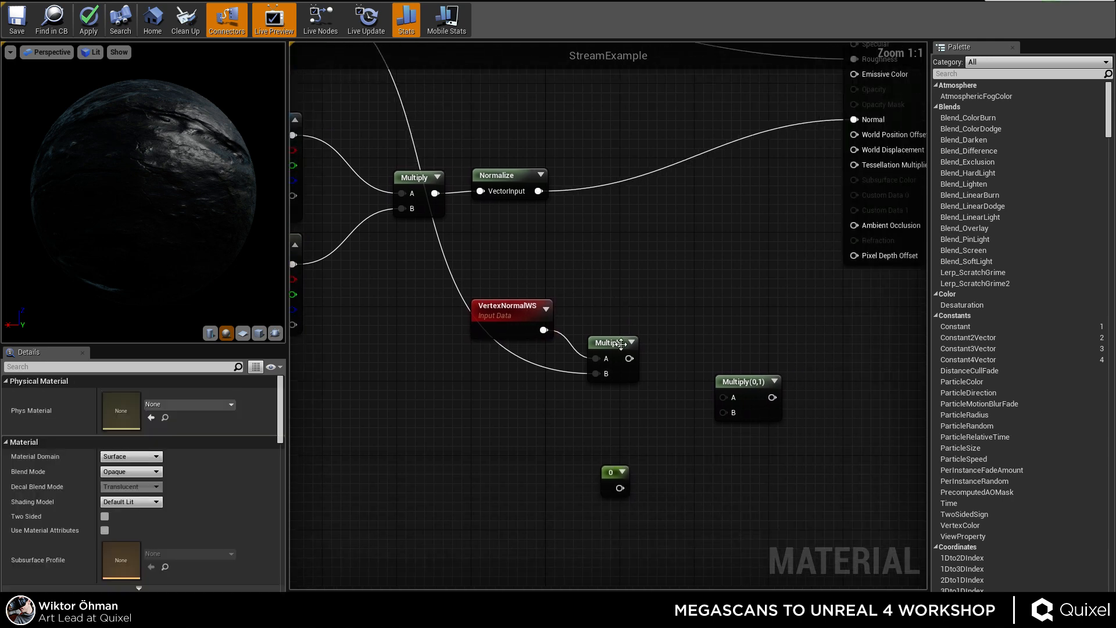
pyautogui.moveTo(629, 358); pyautogui.dragTo(723, 396)
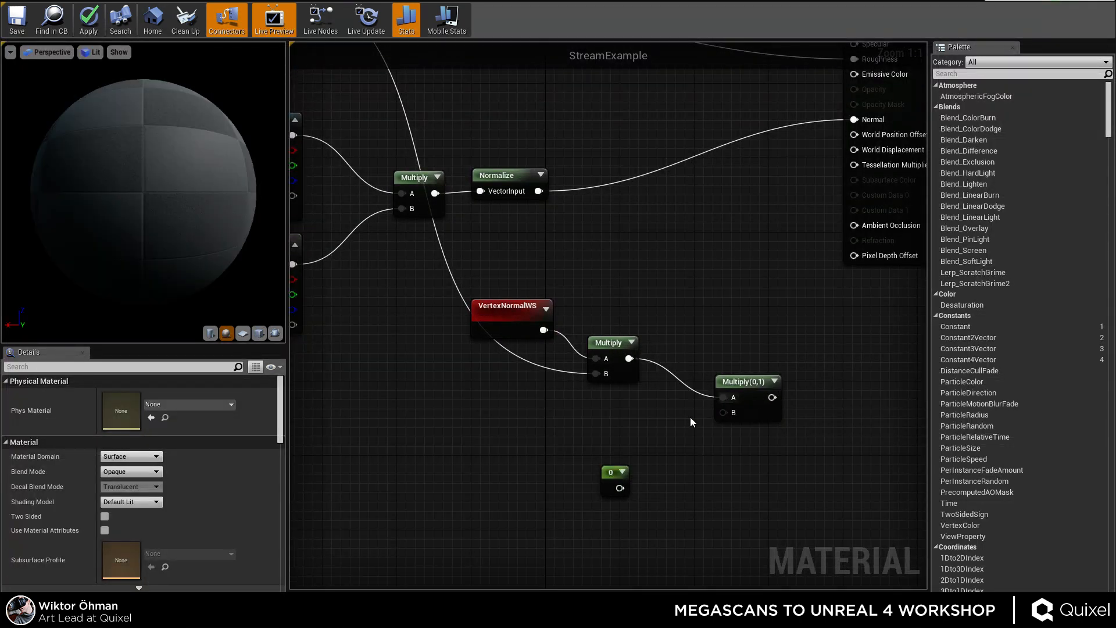
# Convert the Constant node to a scalar parameter named DisplacementInt with a default value of 1.
pyautogui.rightClick(612, 482)
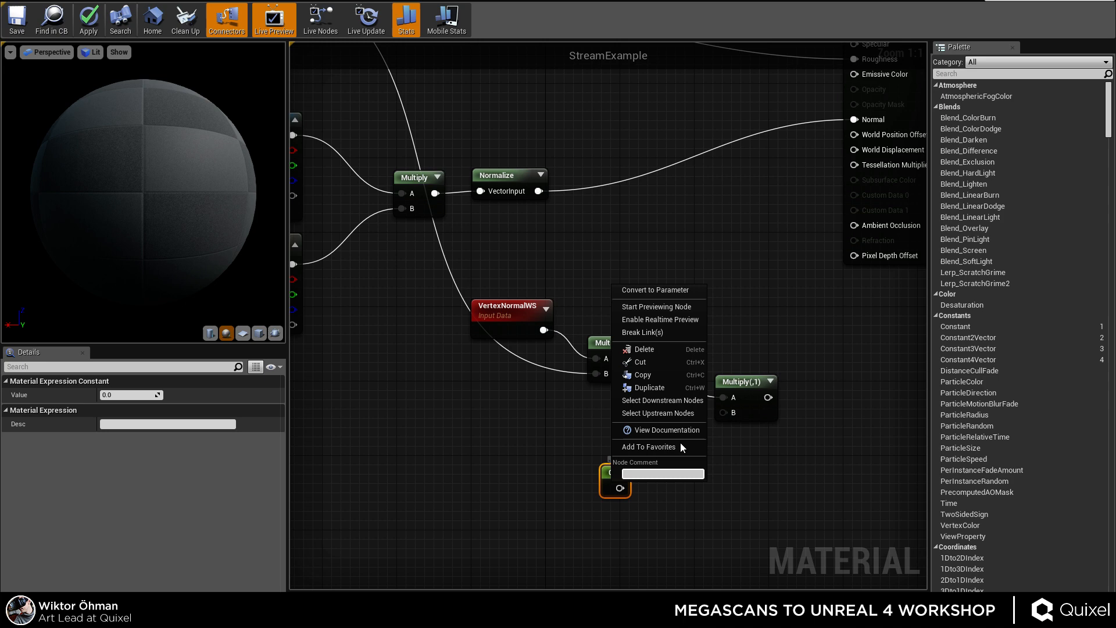
pyautogui.click(662, 289)
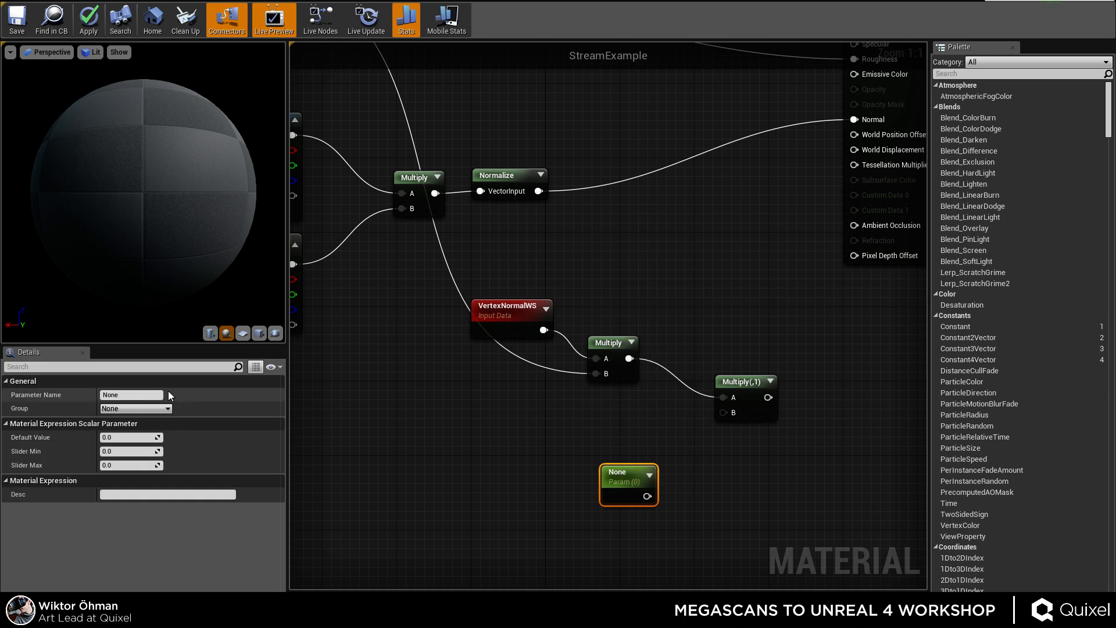
pyautogui.click(137, 394)
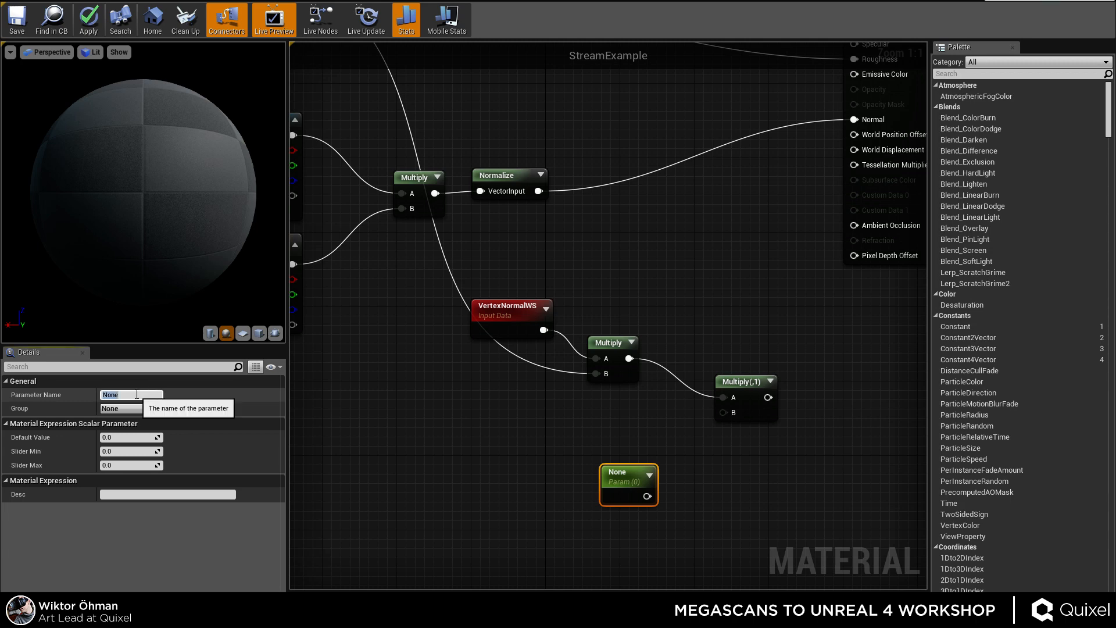
pyautogui.write('DisplacementInt')
pyautogui.press('Return')
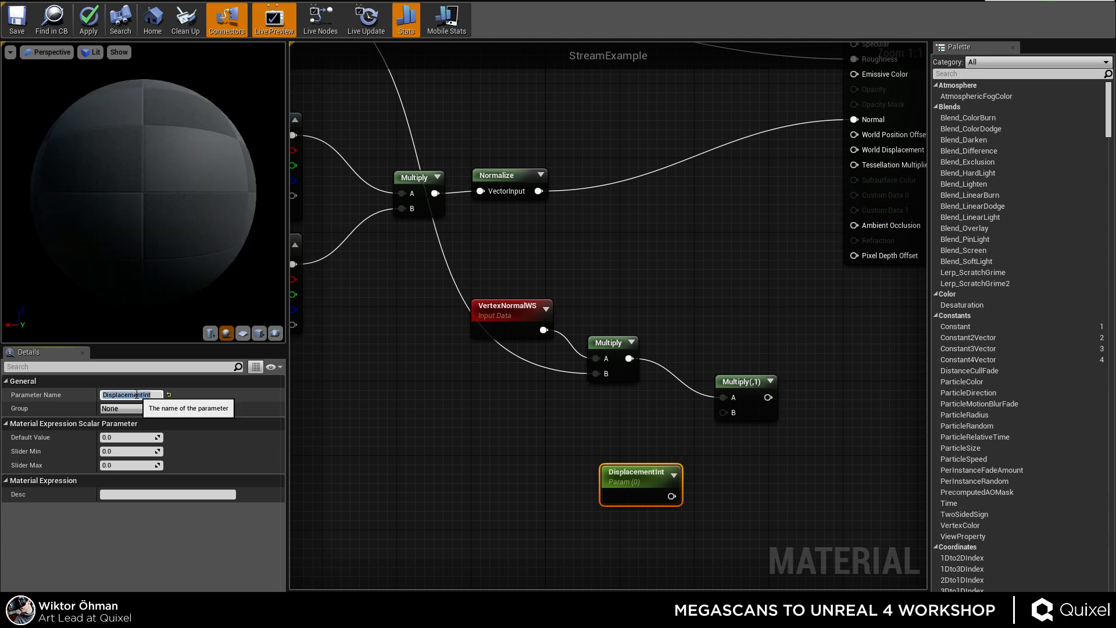
pyautogui.click(128, 437)
pyautogui.write('1')
pyautogui.press('Tab')
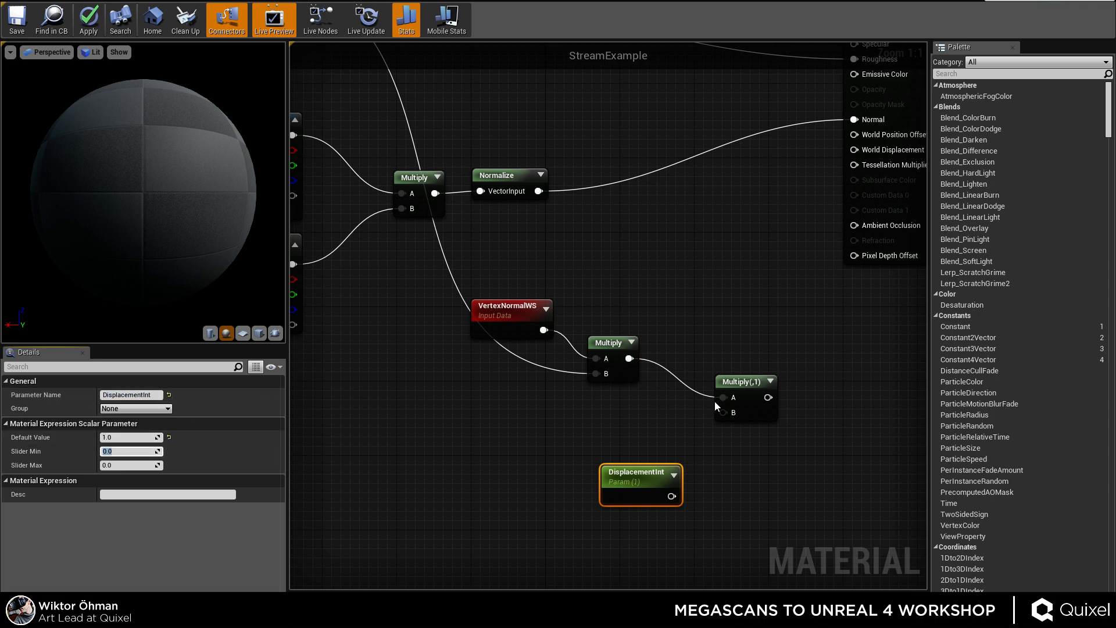
# Connect DisplacementInt to input B of the second Multiply and that node's output to World Displacement.
pyautogui.moveTo(672, 496); pyautogui.dragTo(857, 150)
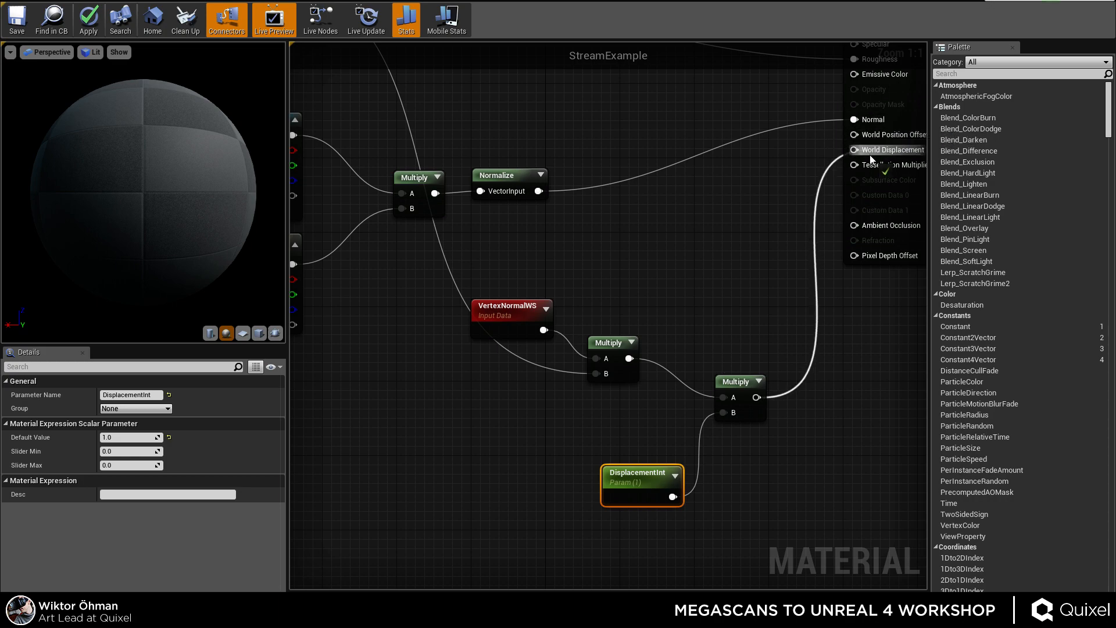
# Move the StreamExample material result node farther away from the displacement nodes to make room in the graph.
pyautogui.moveTo(707, 225); pyautogui.dragTo(599, 248, button='right')
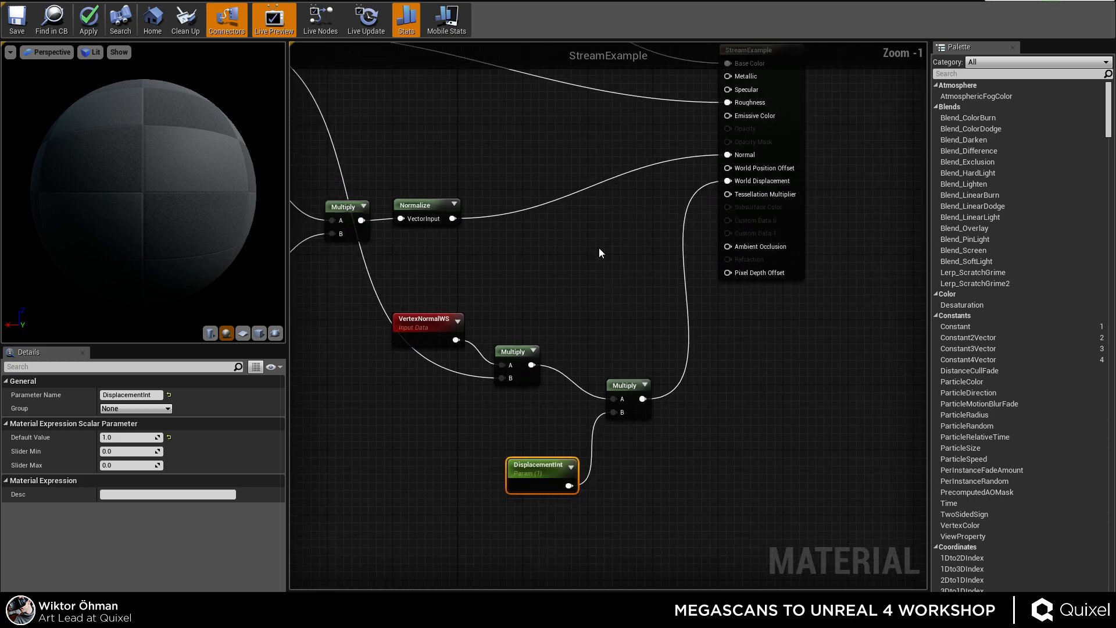
pyautogui.scroll(-1, 599, 248)
pyautogui.moveTo(805, 138); pyautogui.dragTo(872, 152)
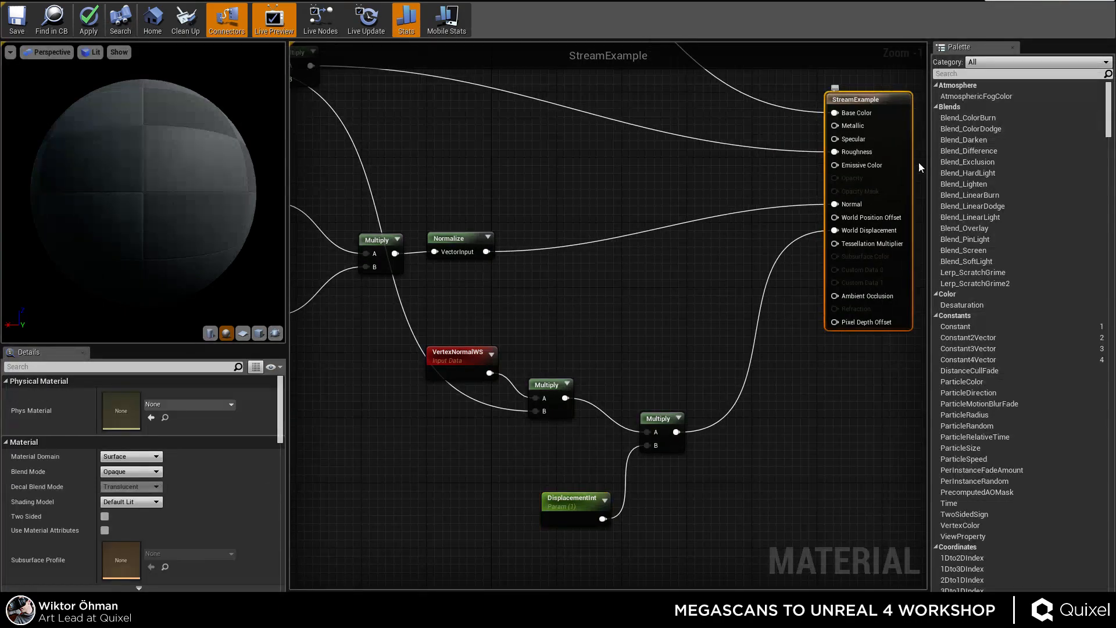
# Add a constant with value 4 below the result node and connect it to the Tessellation Multiplier input.
pyautogui.press('1')
pyautogui.click(724, 454)
pyautogui.click(129, 396)
pyautogui.write('4')
pyautogui.press('Return')
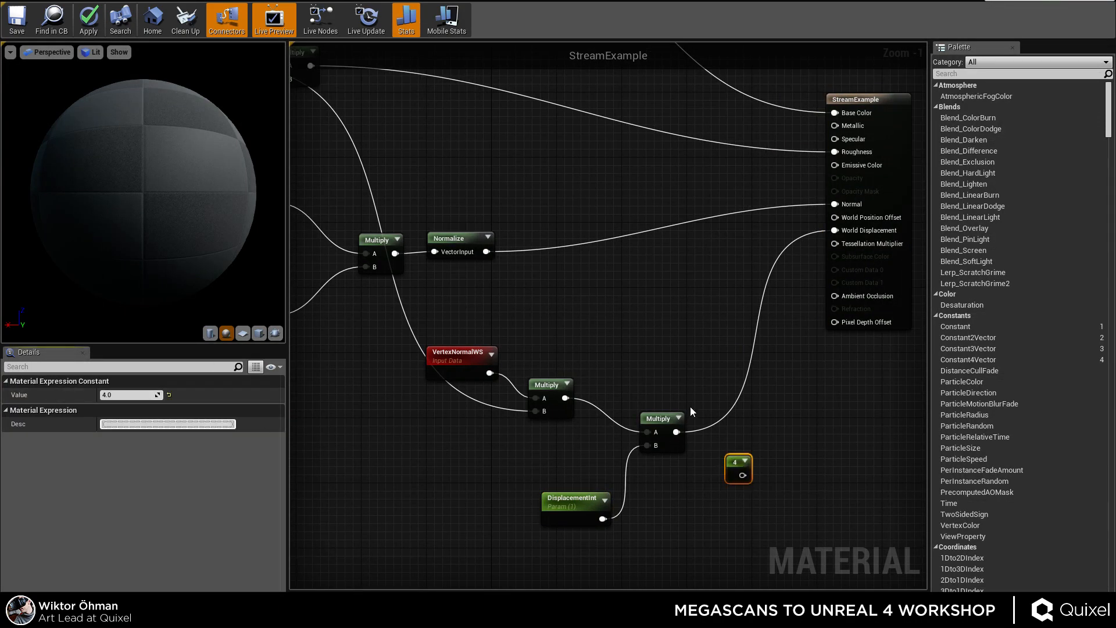
pyautogui.moveTo(742, 475); pyautogui.dragTo(850, 246)
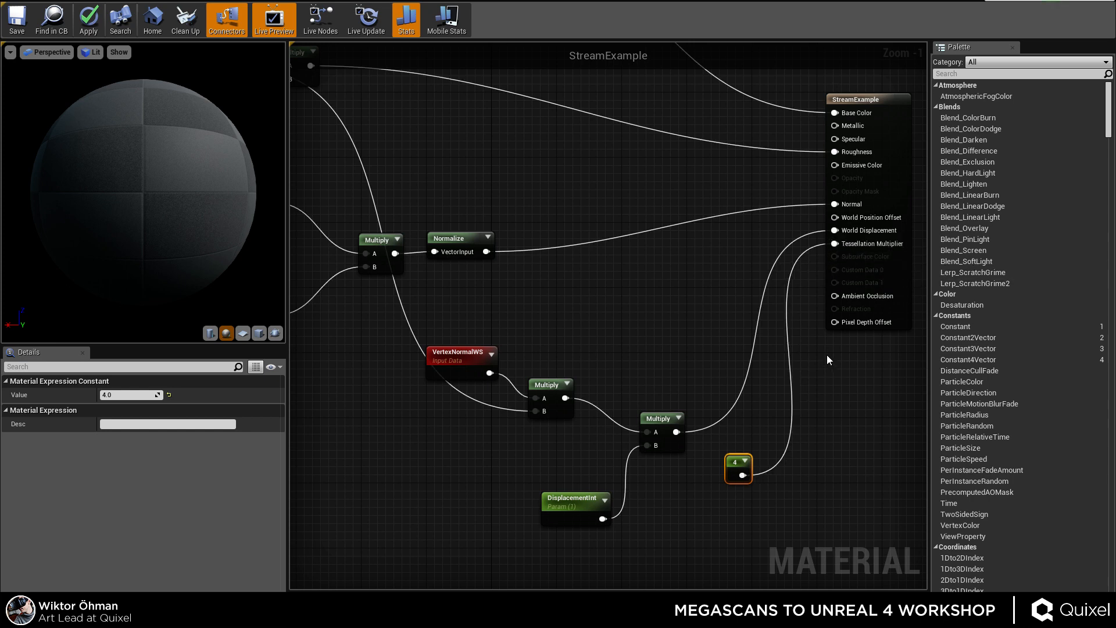
pyautogui.moveTo(826, 355); pyautogui.dragTo(736, 405, button='right')
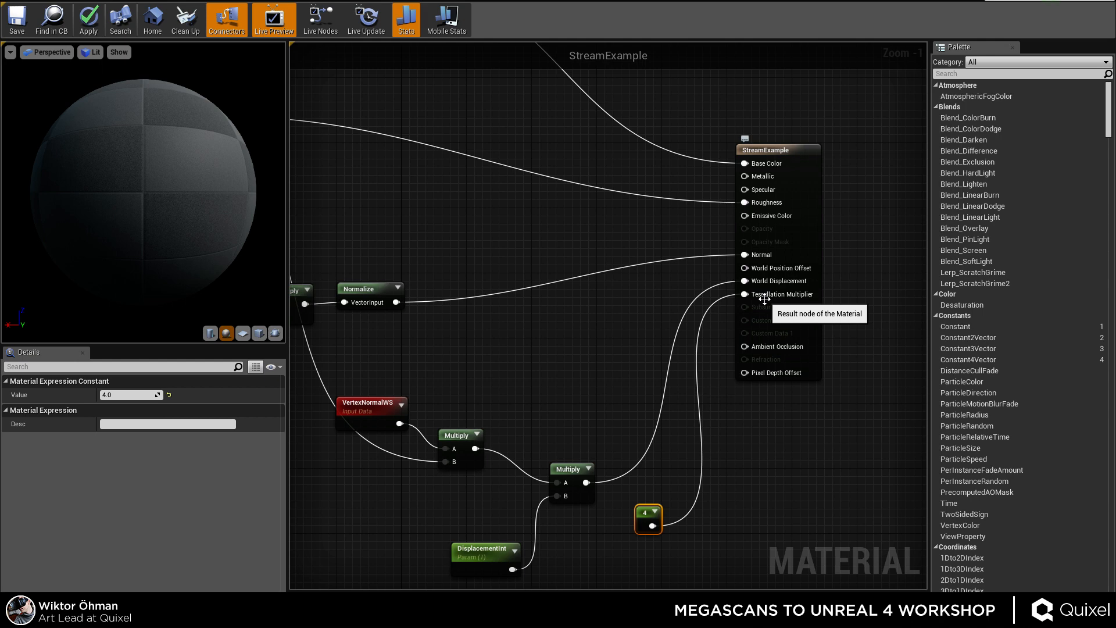
pyautogui.click(623, 497)
pyautogui.moveTo(621, 489); pyautogui.dragTo(682, 547)
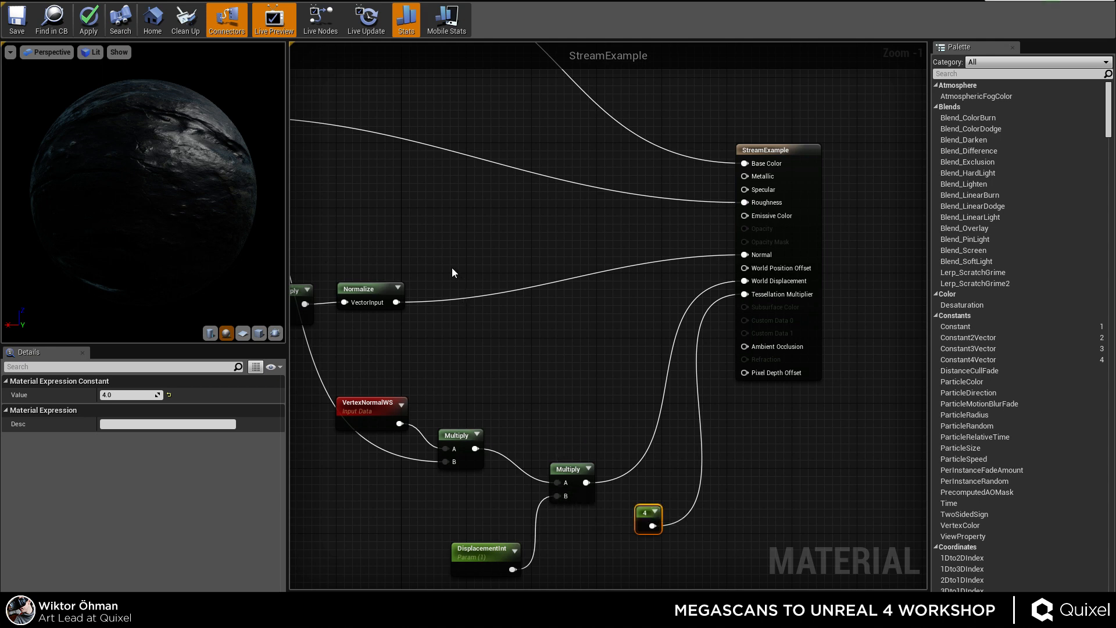
pyautogui.click(594, 545)
pyautogui.moveTo(595, 546); pyautogui.dragTo(631, 479, button='right')
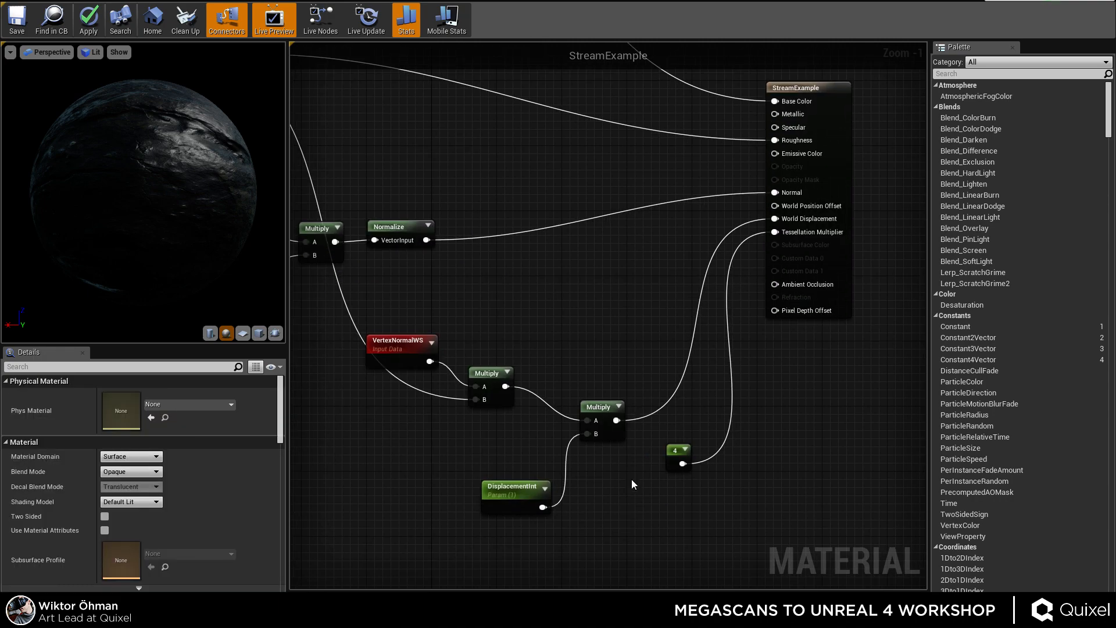
pyautogui.scroll(1, 633, 478)
pyautogui.moveTo(640, 367); pyautogui.dragTo(625, 333, button='right')
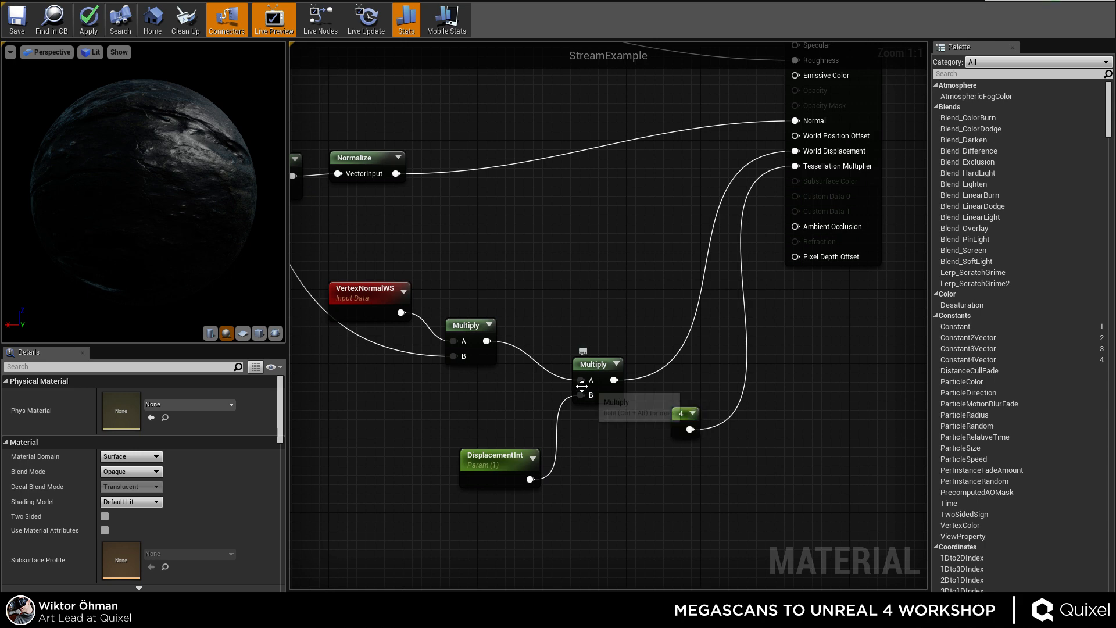
# Move the VertexNormalWS, DisplacementInt and two displacement Multiply nodes closer to the normal nodes, and shift the constant 4 node nearer to them.
pyautogui.moveTo(727, 338); pyautogui.dragTo(856, 399, button='right')
pyautogui.moveTo(488, 298); pyautogui.dragTo(745, 530)
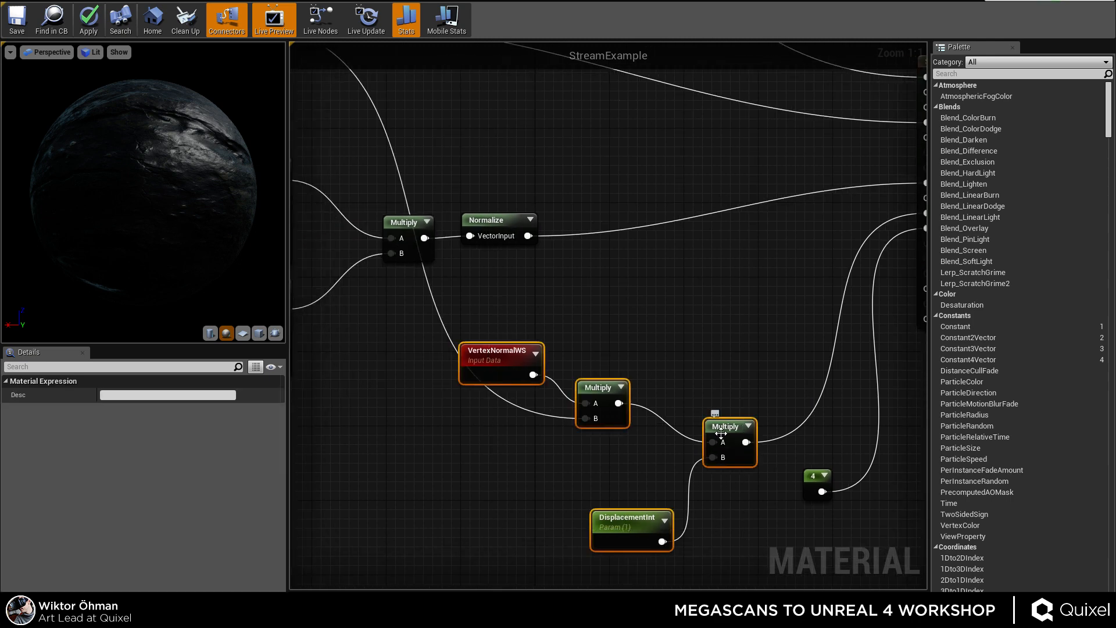
pyautogui.moveTo(716, 440); pyautogui.dragTo(613, 381)
pyautogui.click(680, 340)
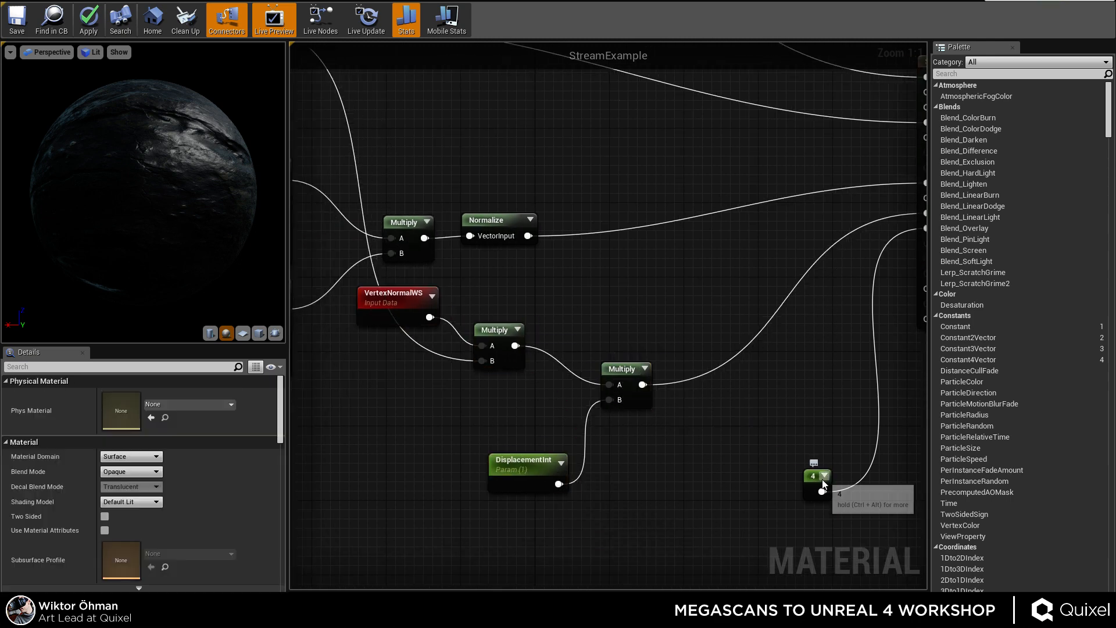
pyautogui.moveTo(810, 478); pyautogui.dragTo(765, 434)
pyautogui.click(785, 384)
pyautogui.moveTo(770, 341); pyautogui.dragTo(695, 361, button='right')
pyautogui.scroll(-2, 691, 363)
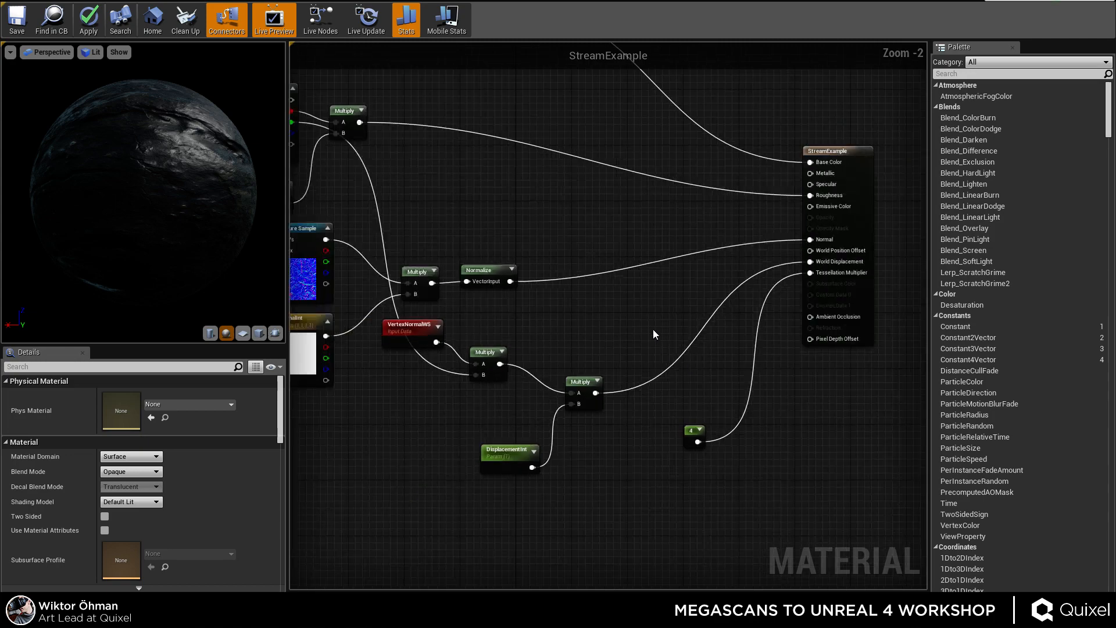
# Restore the material editor to a floating window and save the StreamExample material.
pyautogui.moveTo(293, 2); pyautogui.dragTo(660, 70)
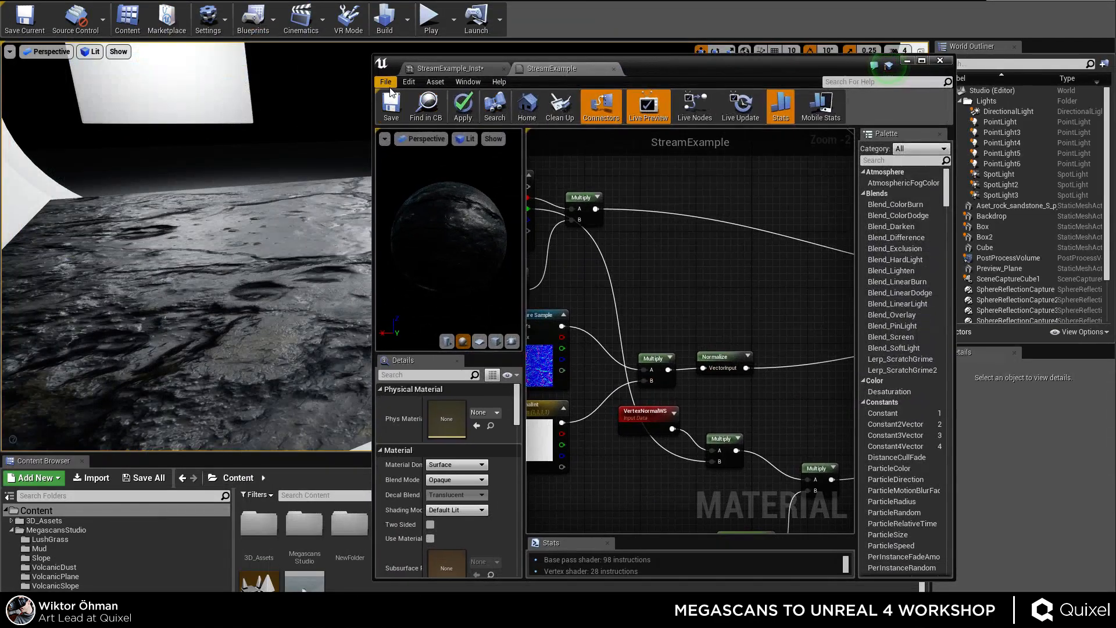
pyautogui.click(393, 116)
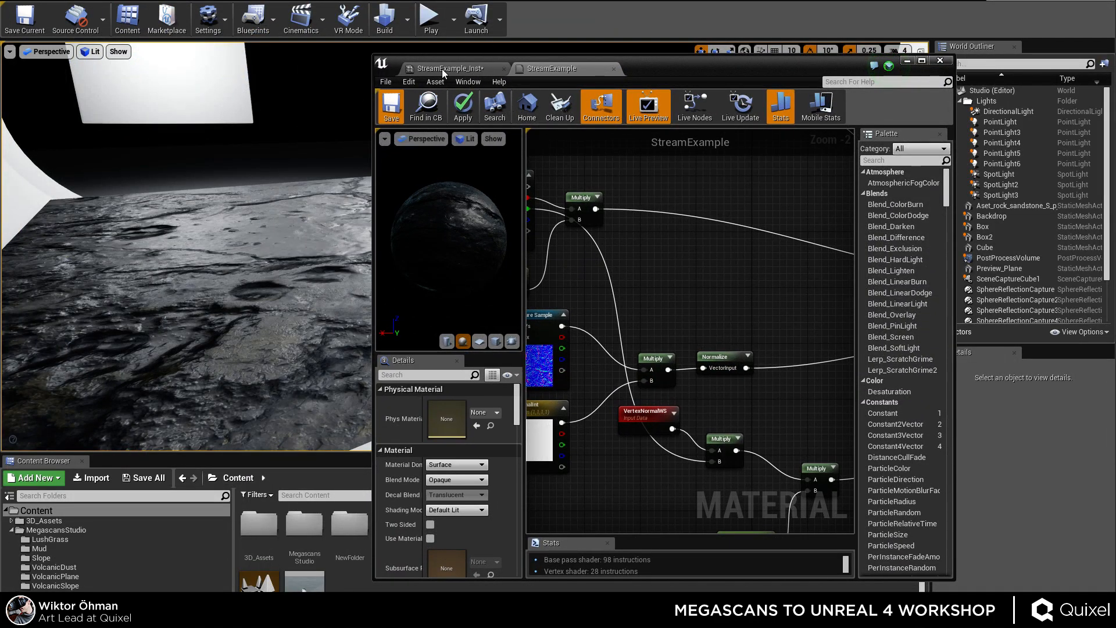
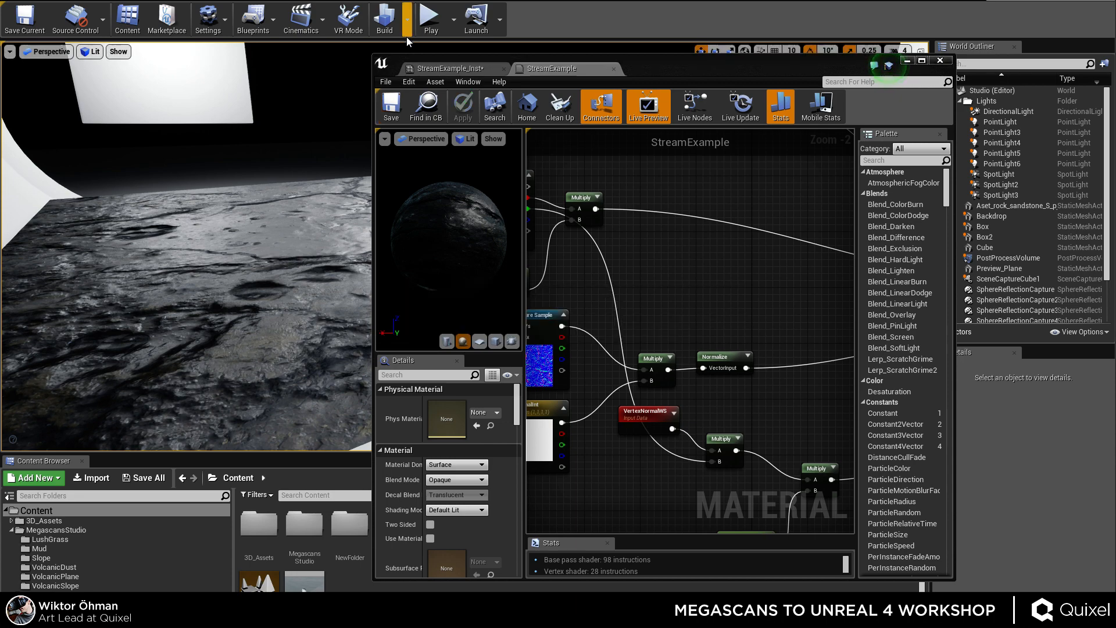
# In StreamExample_Inst, enable the DisplacementInt override, raise it to about 4.84, and move the window aside to uncover the viewport.
pyautogui.click(436, 67)
pyautogui.click(398, 247)
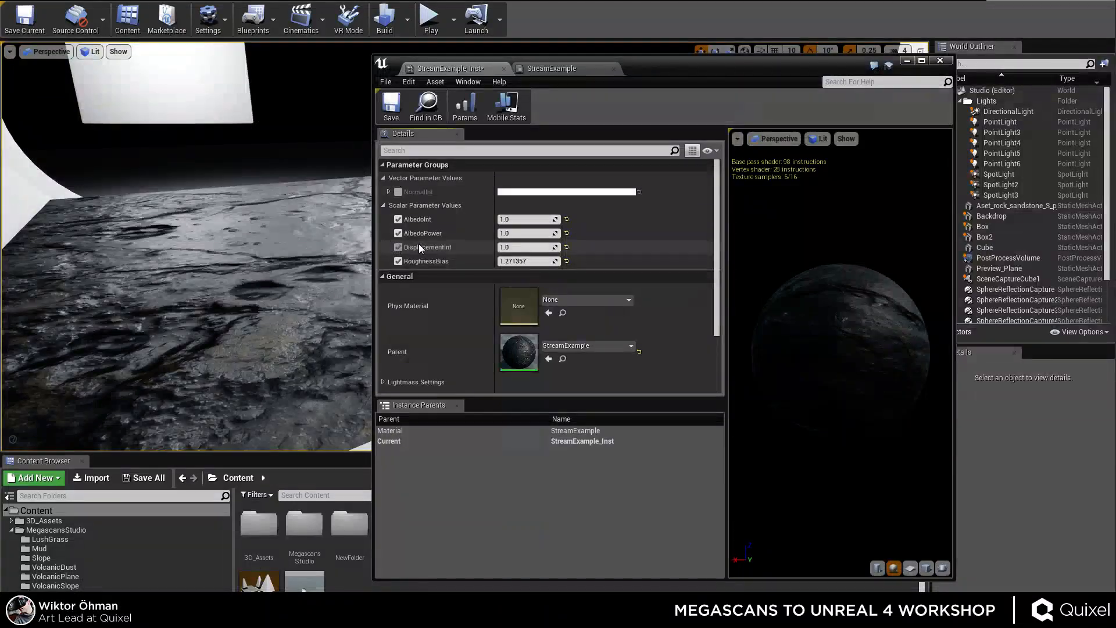
pyautogui.moveTo(526, 247); pyautogui.dragTo(616, 247)
pyautogui.moveTo(627, 71); pyautogui.dragTo(808, 83)
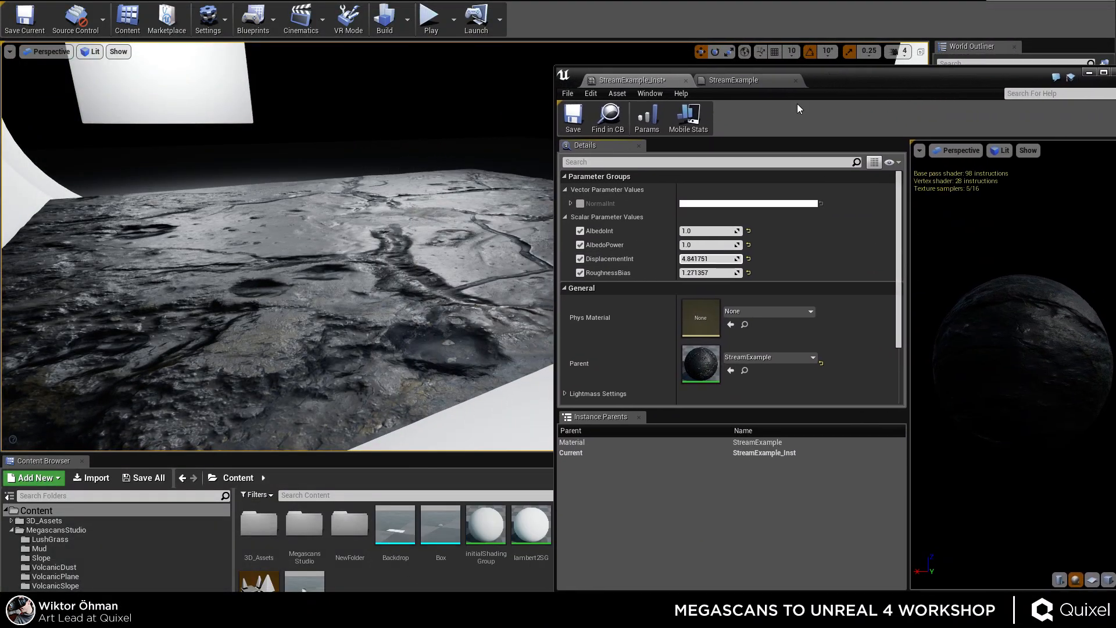
# Set the DisplacementInt parameter of StreamExample_Inst to 20.
pyautogui.moveTo(349, 244); pyautogui.dragTo(349, 338, button='right')
pyautogui.moveTo(686, 259)
pyautogui.mouseDown()
pyautogui.moveTo(733, 259)
pyautogui.moveTo(694, 259)
pyautogui.mouseUp()
pyautogui.click(699, 258)
pyautogui.write('210')
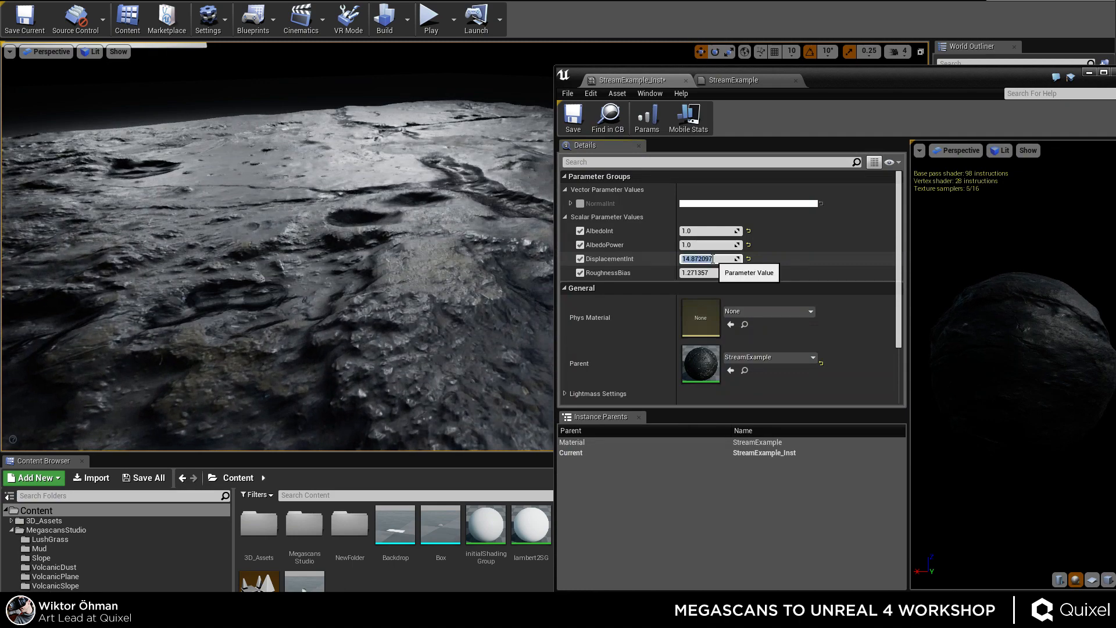
pyautogui.press('Return')
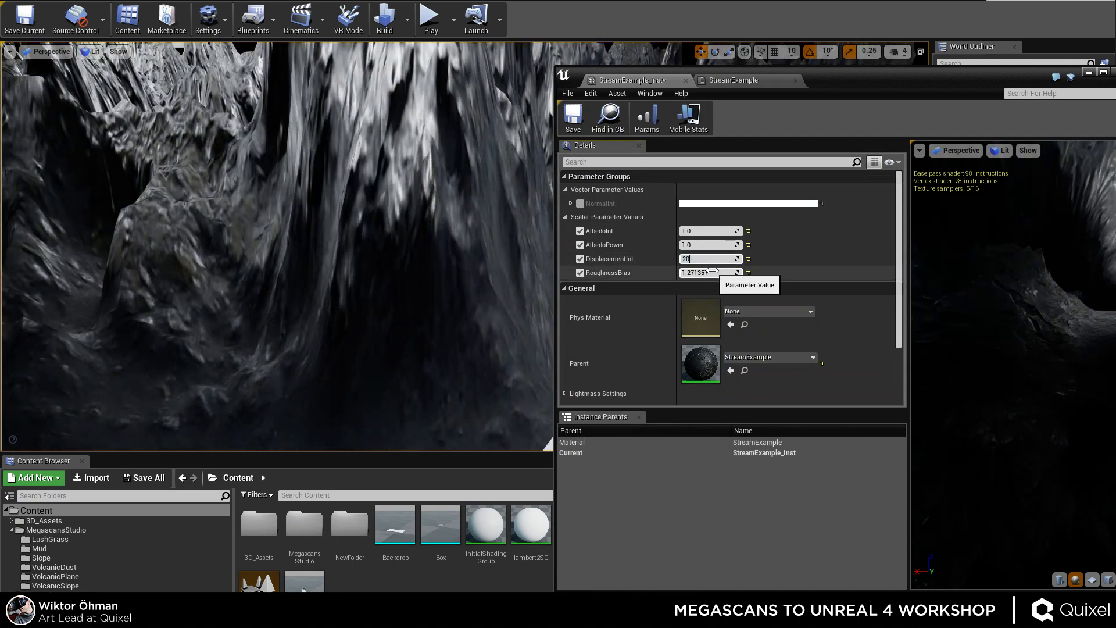
pyautogui.press('Return')
# Set DisplacementInt to 35 in the material instance and inspect the displaced ground surface in the viewport.
pyautogui.moveTo(277, 247); pyautogui.dragTo(325, 261, button='right')
pyautogui.click(696, 256)
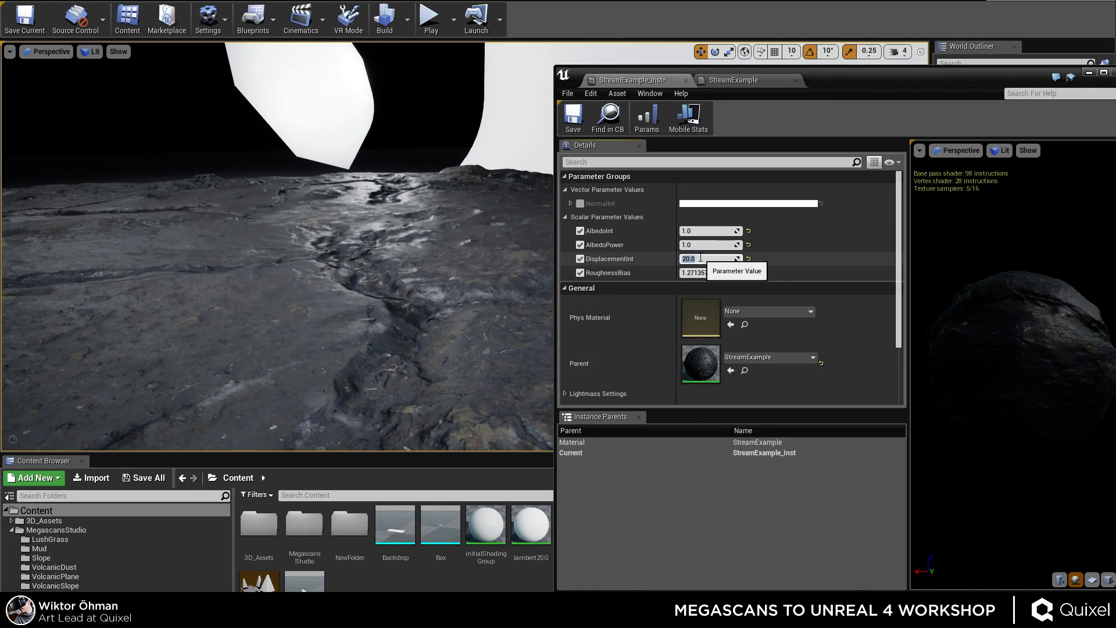
pyautogui.press('Return')
pyautogui.moveTo(407, 232); pyautogui.dragTo(324, 235, button='right')
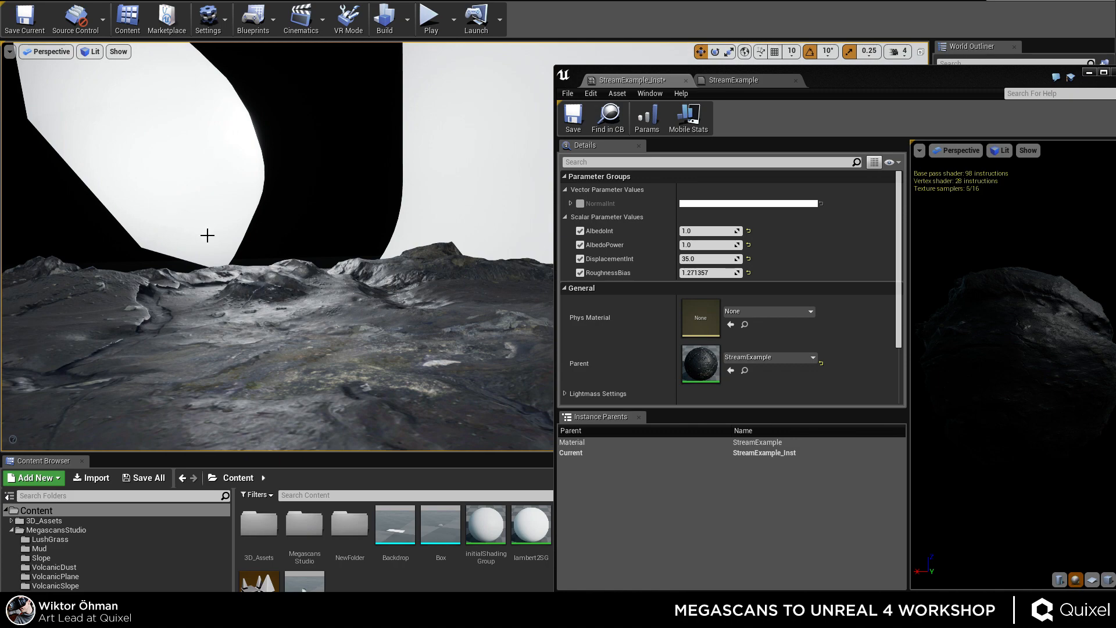
pyautogui.moveTo(207, 235); pyautogui.dragTo(373, 261, button='right')
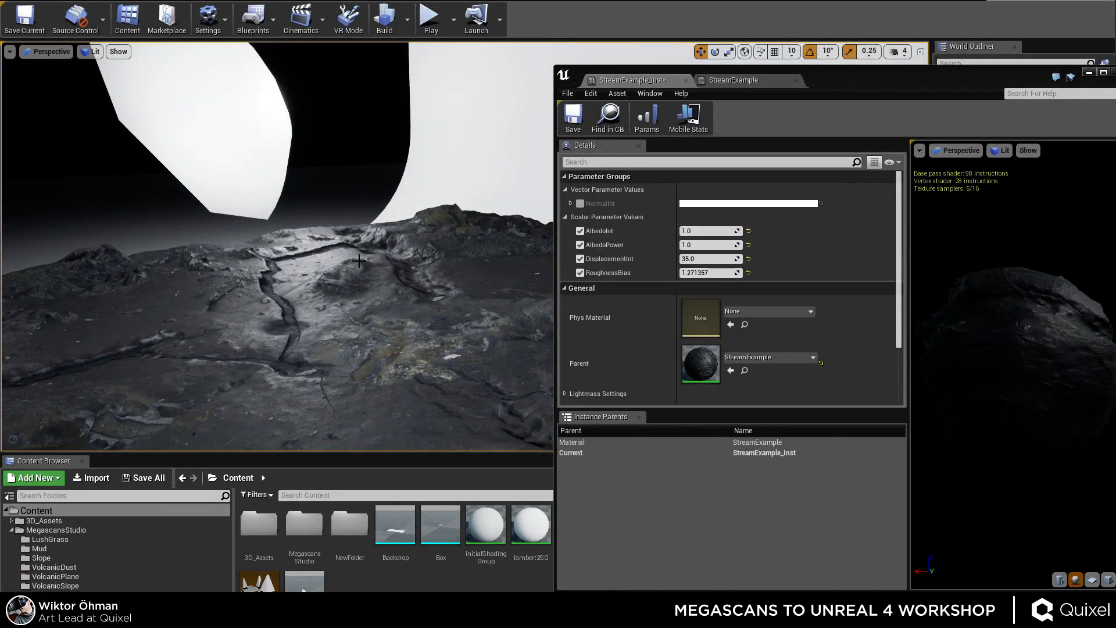
pyautogui.moveTo(394, 256); pyautogui.dragTo(476, 247, button='right')
# Go back to the StreamExample graph and examine the displacement chain from the texture samples through the Multiply nodes to the result node.
pyautogui.click(757, 81)
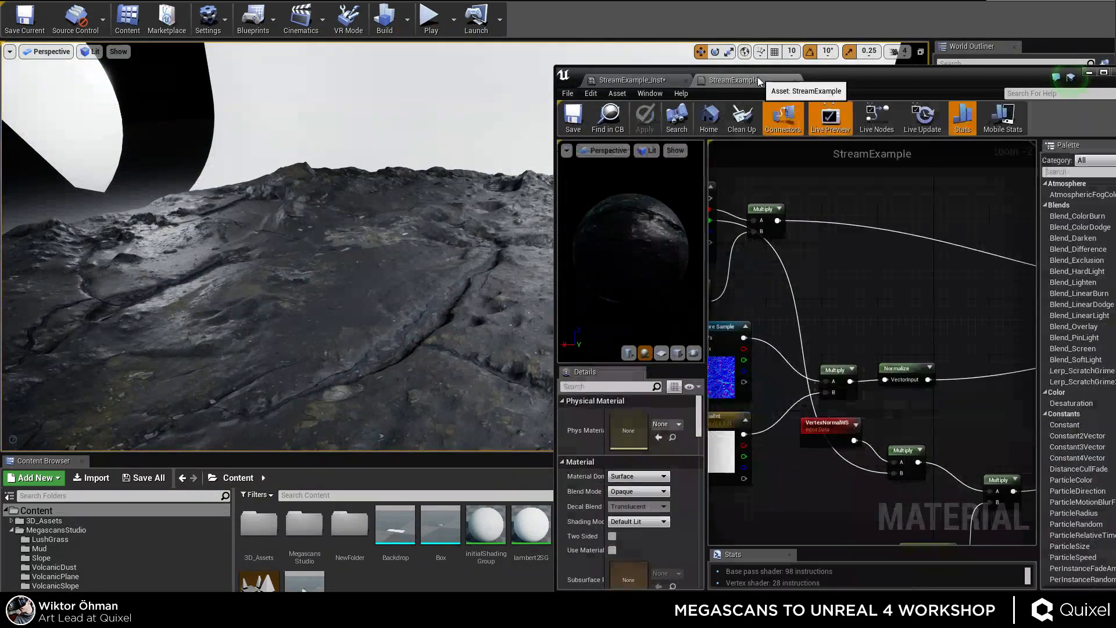
pyautogui.scroll(-3, 763, 383)
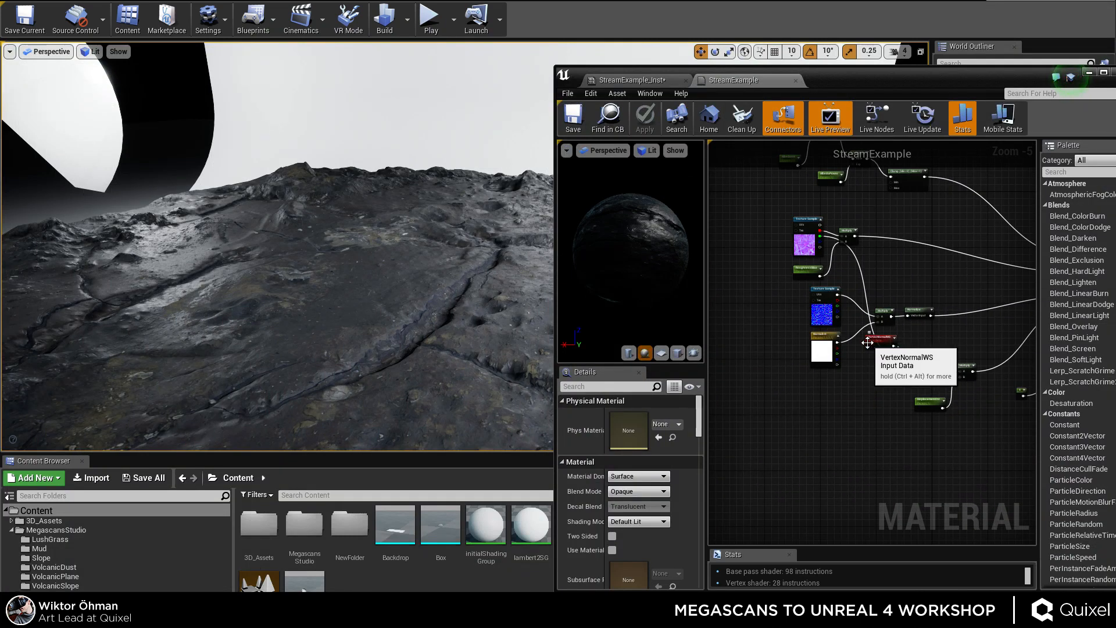
pyautogui.scroll(3, 959, 395)
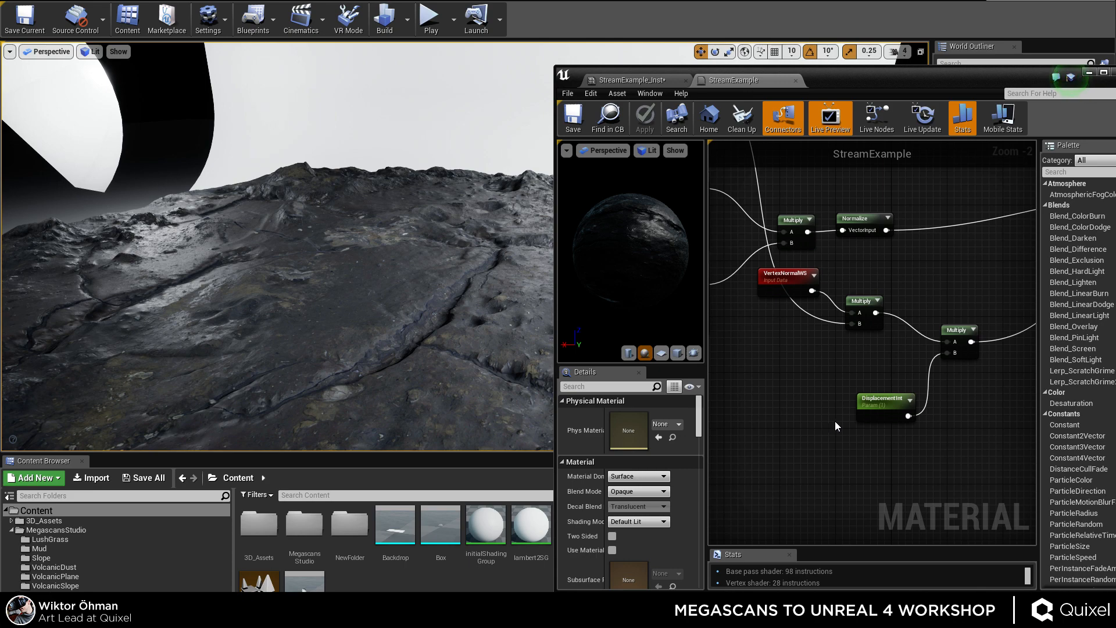
pyautogui.scroll(-3, 835, 422)
pyautogui.scroll(3, 800, 415)
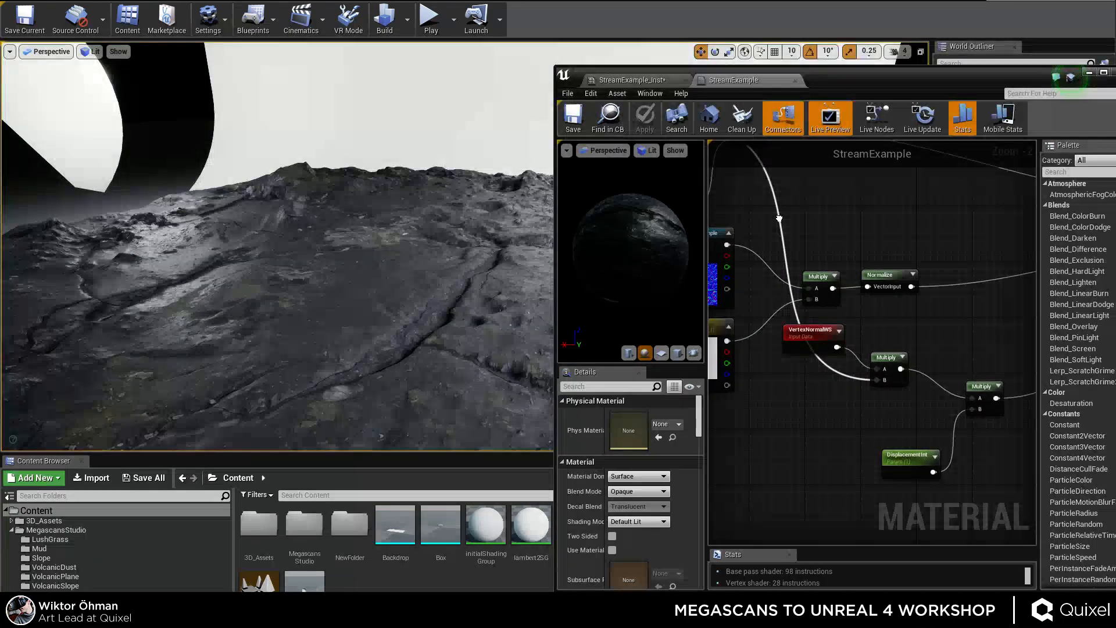
pyautogui.moveTo(779, 218); pyautogui.dragTo(749, 205, button='right')
pyautogui.scroll(-1, 929, 278)
pyautogui.moveTo(929, 279); pyautogui.dragTo(765, 259, button='right')
pyautogui.scroll(2, 822, 298)
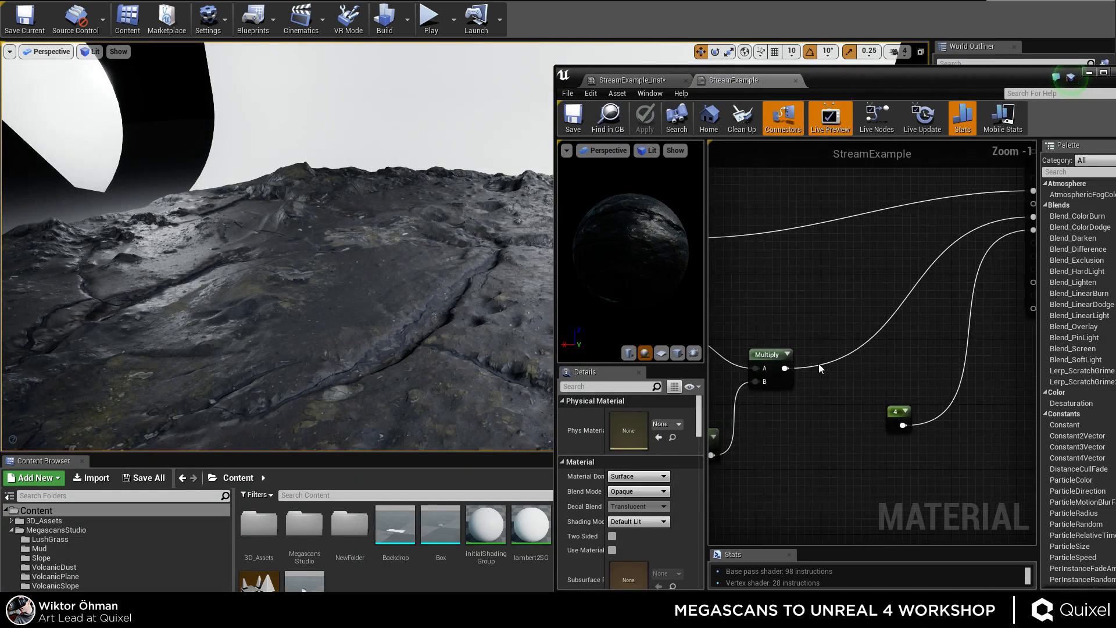
# Try adding a Clamp node fed by the output of the last displacement Multiply node.
pyautogui.moveTo(784, 368); pyautogui.dragTo(842, 349)
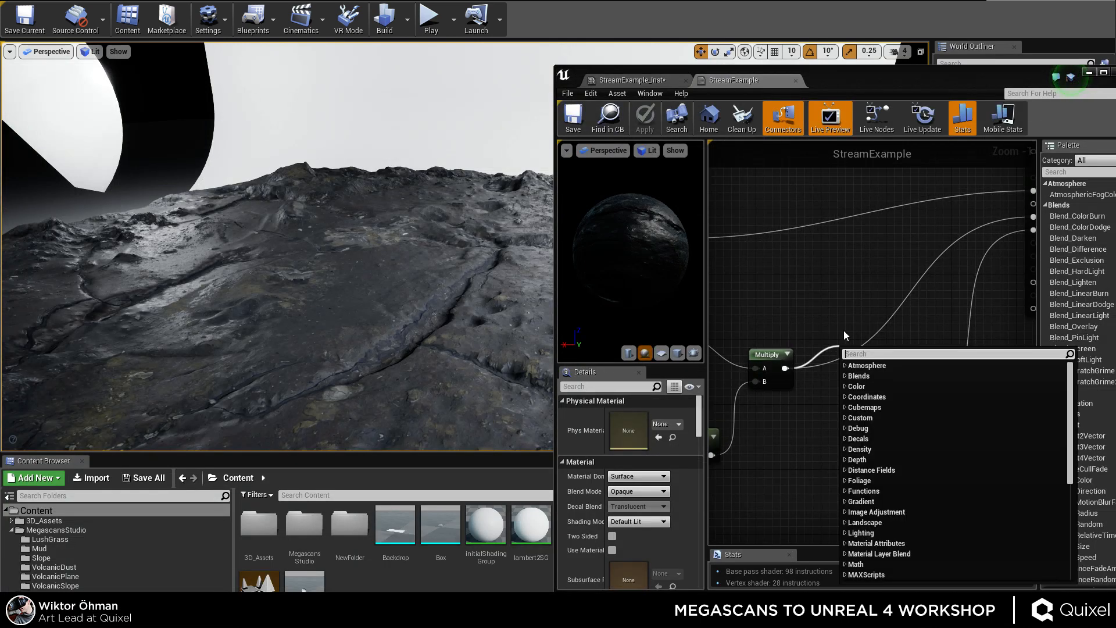
pyautogui.write('clmap')
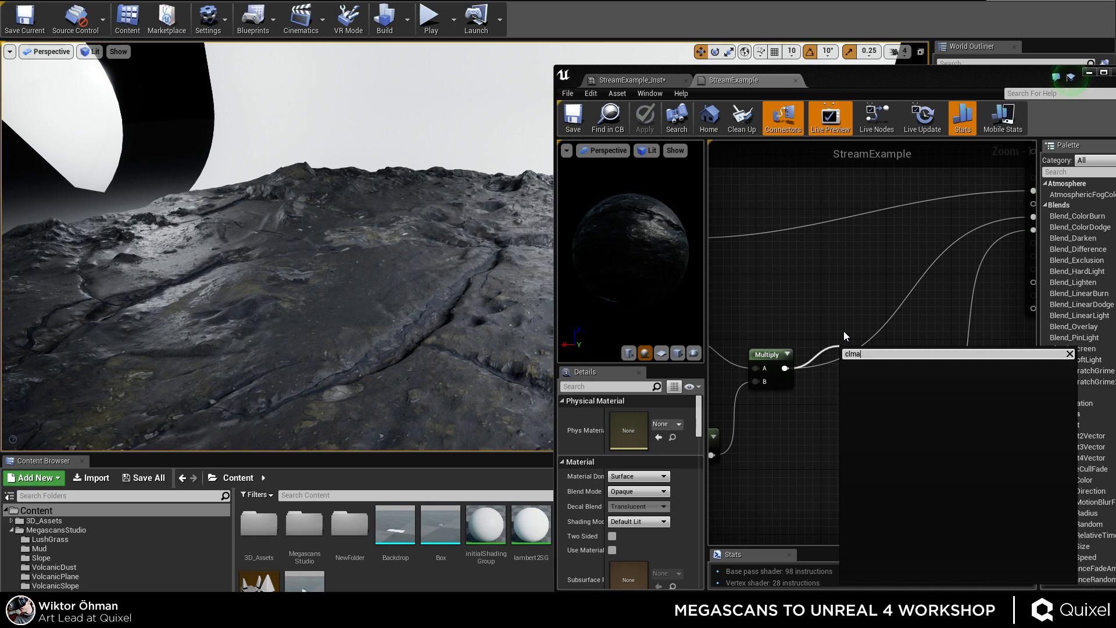
pyautogui.press('BackSpace')
pyautogui.press('BackSpace')
pyautogui.write('amp')
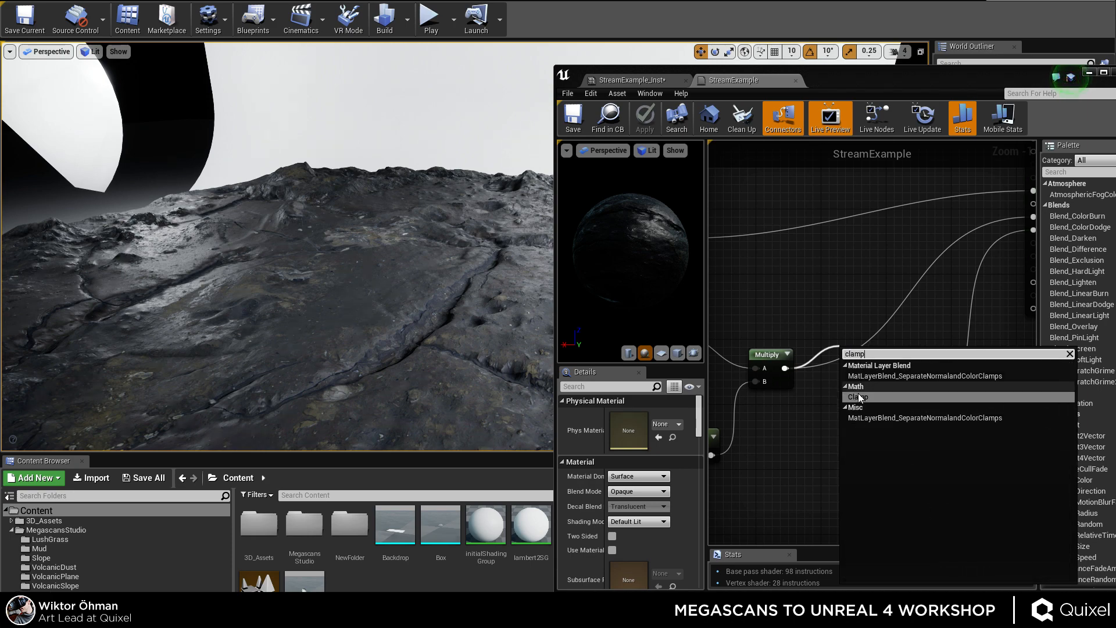
pyautogui.click(858, 395)
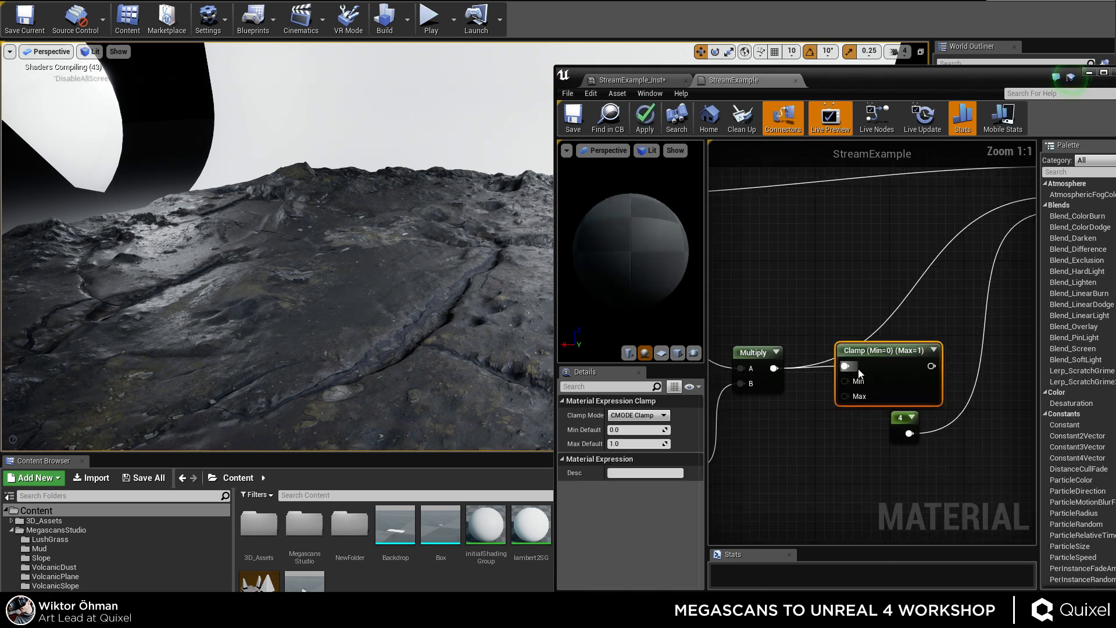
# Delete the Clamp node beside the last displacement Multiply node and apply the material.
pyautogui.moveTo(860, 374); pyautogui.dragTo(761, 437, button='right')
pyautogui.moveTo(833, 429); pyautogui.dragTo(865, 286)
pyautogui.moveTo(767, 401); pyautogui.dragTo(850, 339, button='right')
pyautogui.scroll(-2, 850, 339)
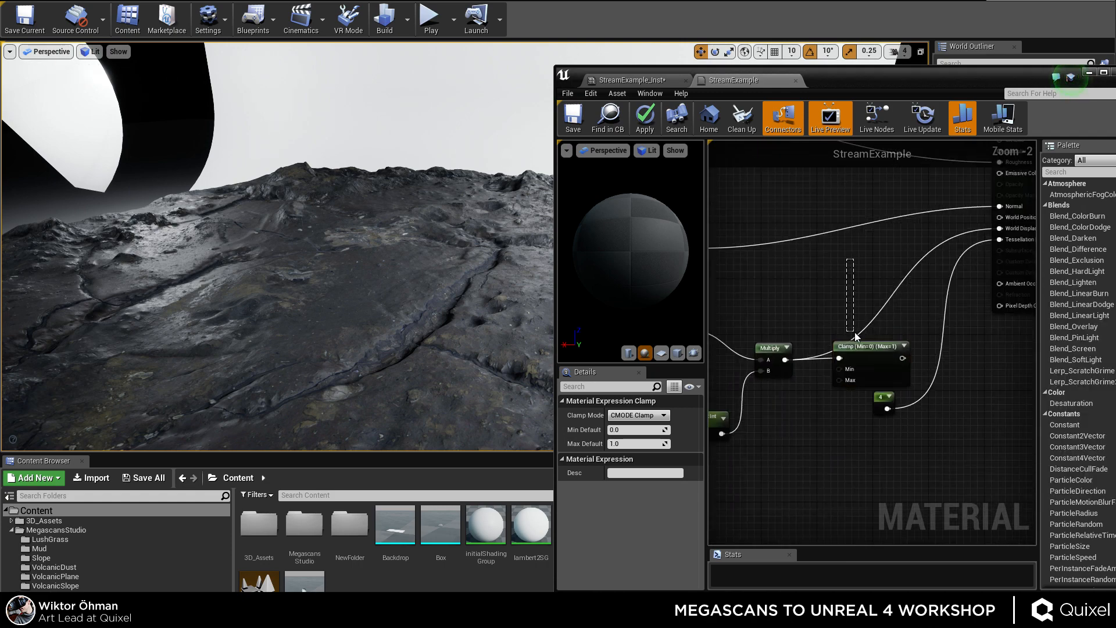
pyautogui.moveTo(854, 334); pyautogui.dragTo(850, 324)
pyautogui.scroll(-1, 845, 324)
pyautogui.click(846, 342)
pyautogui.press('Delete')
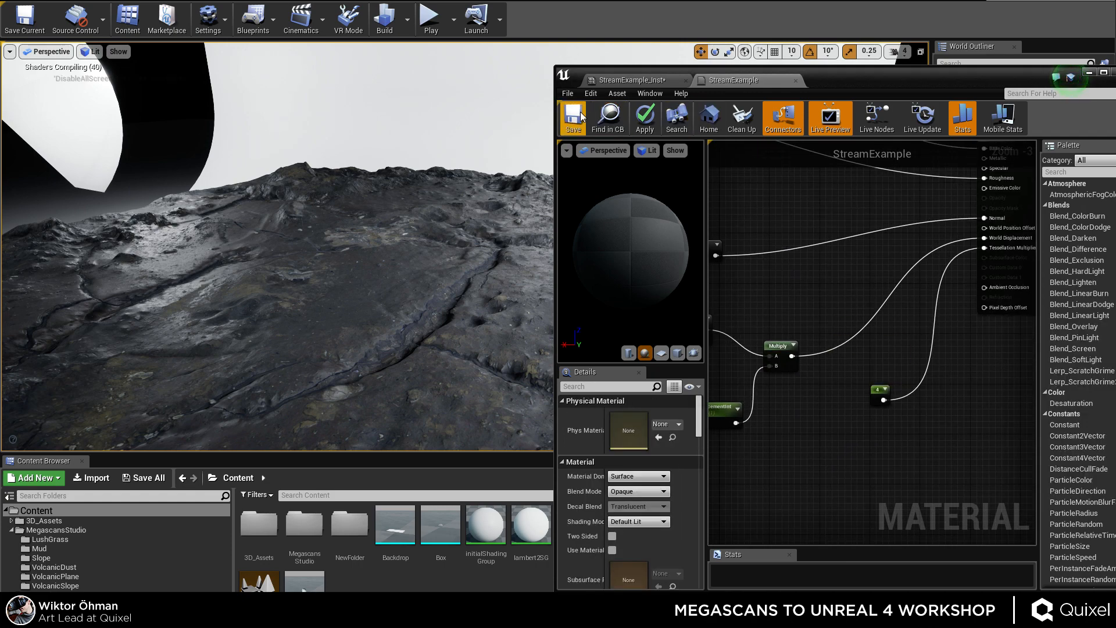
pyautogui.click(645, 119)
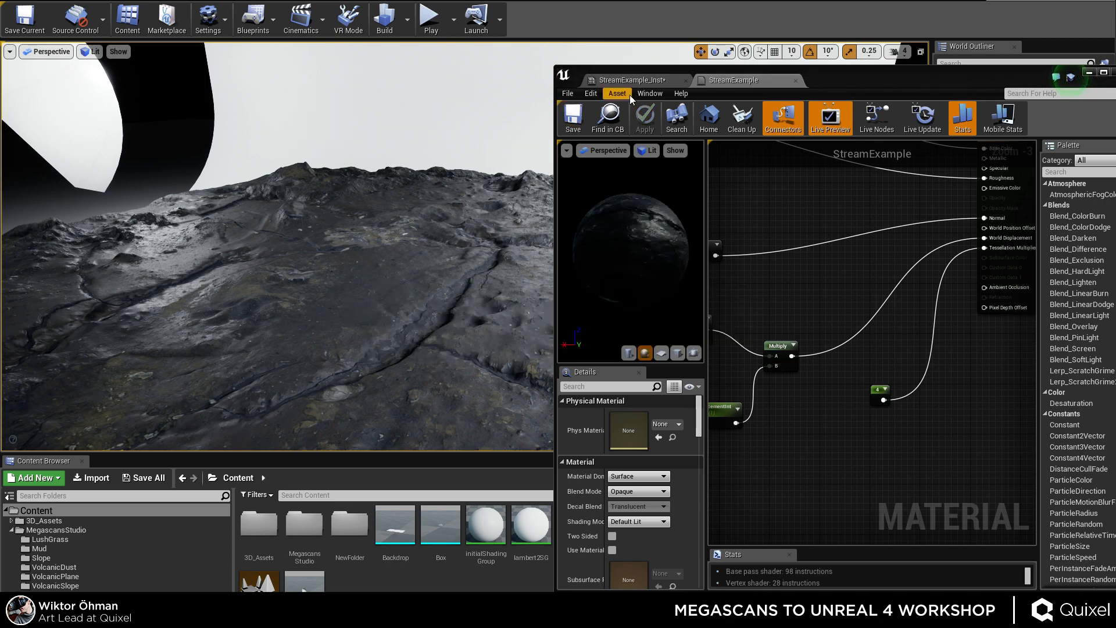
# Maximize the material editor and review the albedo, roughness and normal node chains in the StreamExample graph.
pyautogui.doubleClick(861, 96)
pyautogui.moveTo(452, 135); pyautogui.dragTo(615, 229, button='right')
pyautogui.scroll(-2, 829, 291)
pyautogui.scroll(4, 482, 122)
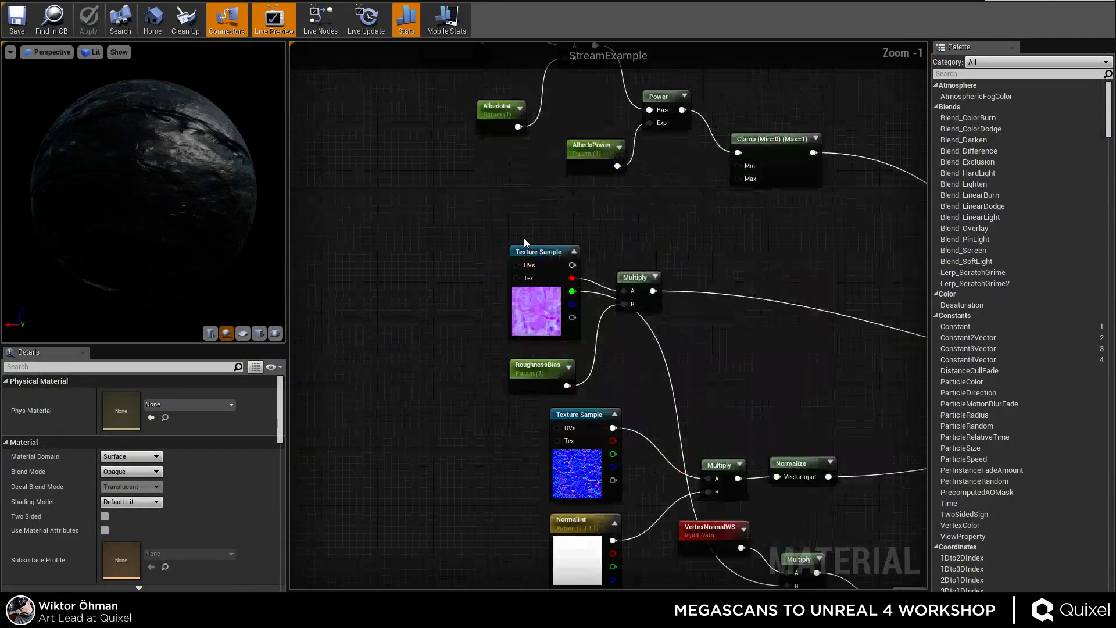
pyautogui.moveTo(525, 240); pyautogui.dragTo(487, 292, button='right')
pyautogui.moveTo(561, 465); pyautogui.dragTo(528, 245, button='right')
pyautogui.moveTo(710, 165); pyautogui.dragTo(403, 260, button='right')
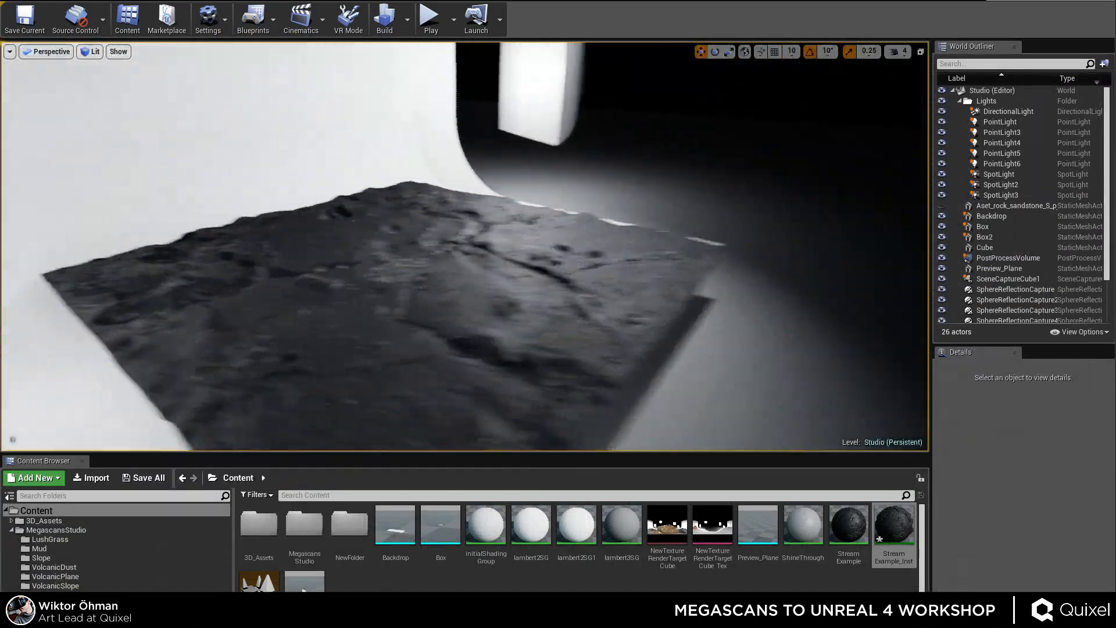
# Examine the displaced rock surface on the preview plane from above.
pyautogui.moveTo(465, 246); pyautogui.dragTo(441, 325, button='right')
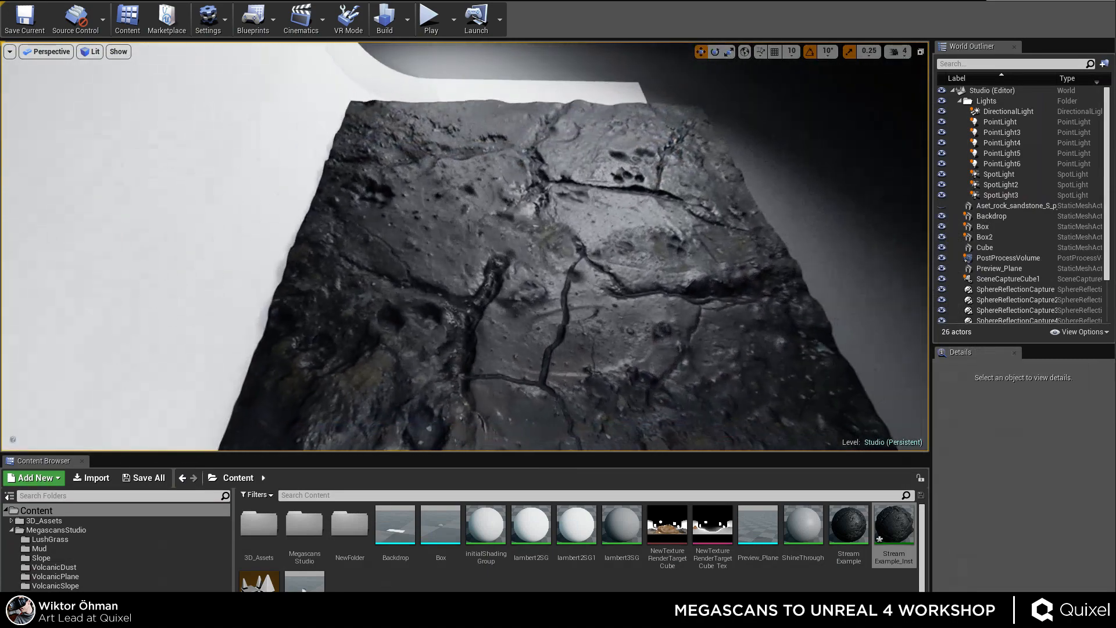
pyautogui.moveTo(345, 199); pyautogui.dragTo(377, 233, button='right')
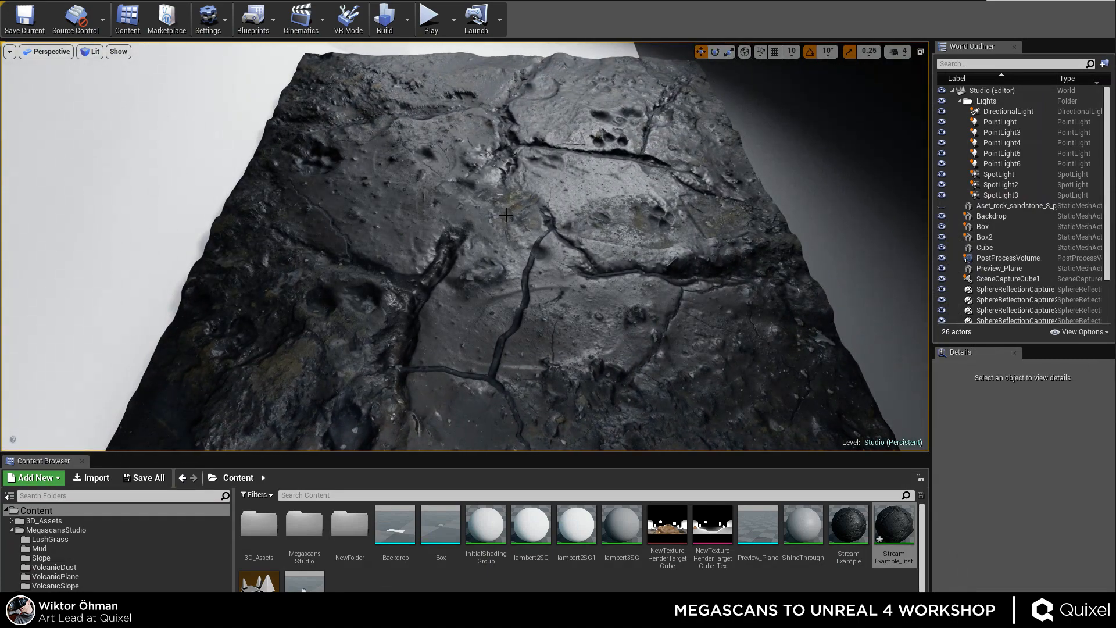
pyautogui.moveTo(506, 215); pyautogui.dragTo(515, 239, button='right')
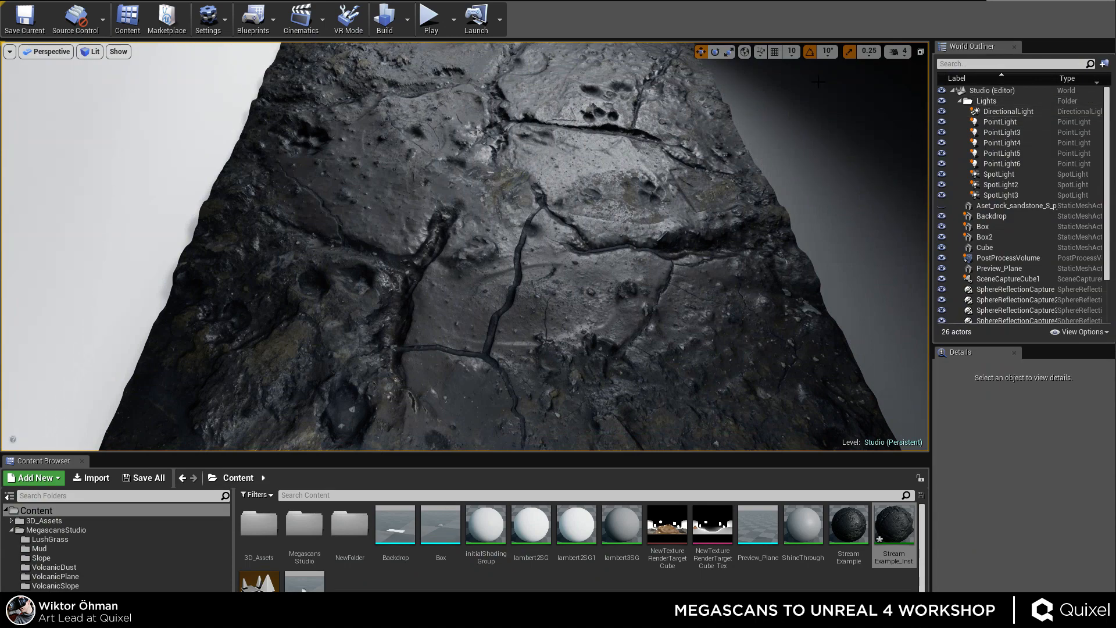
# Bring up the Modes window, show the Vertex Color Painting settings and move the window back out of the way.
pyautogui.moveTo(1115, 29); pyautogui.dragTo(625, 28)
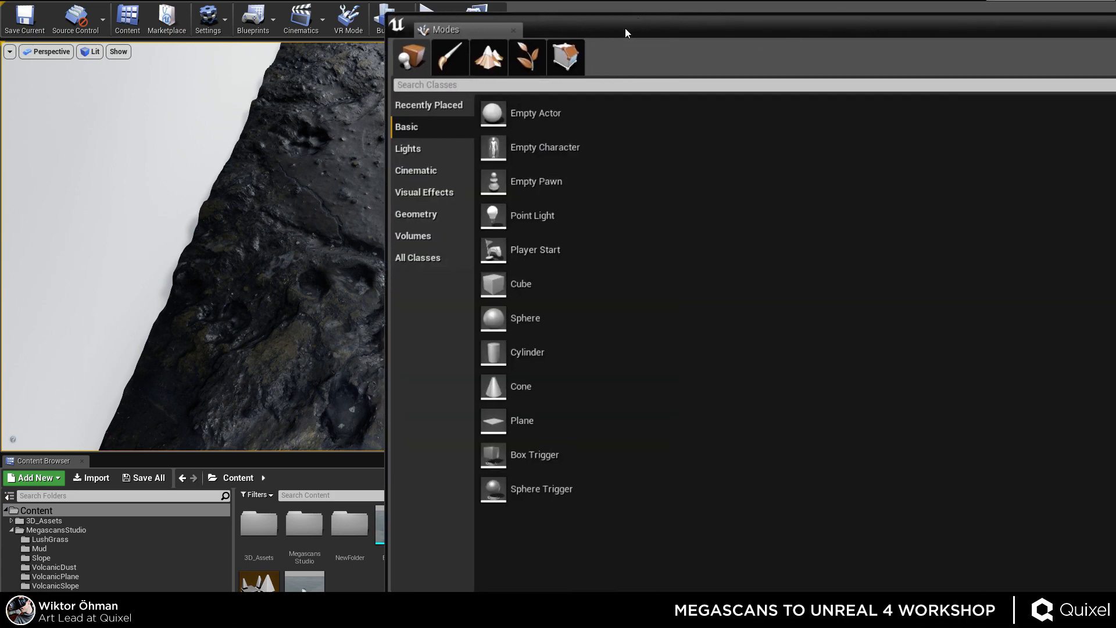
pyautogui.click(462, 64)
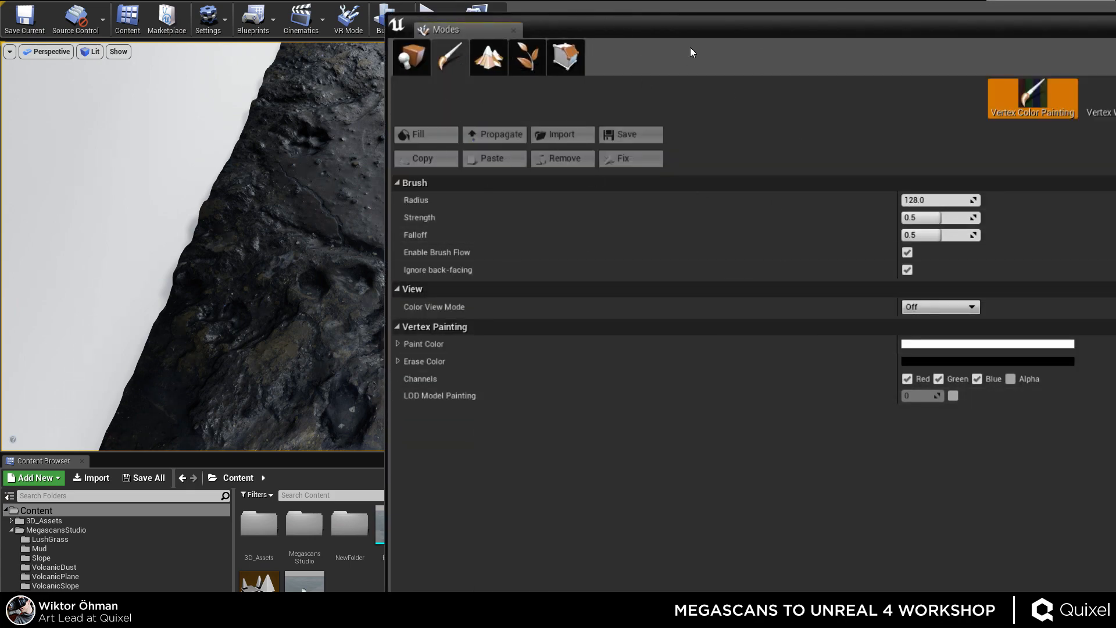
pyautogui.moveTo(691, 28); pyautogui.dragTo(1115, 28)
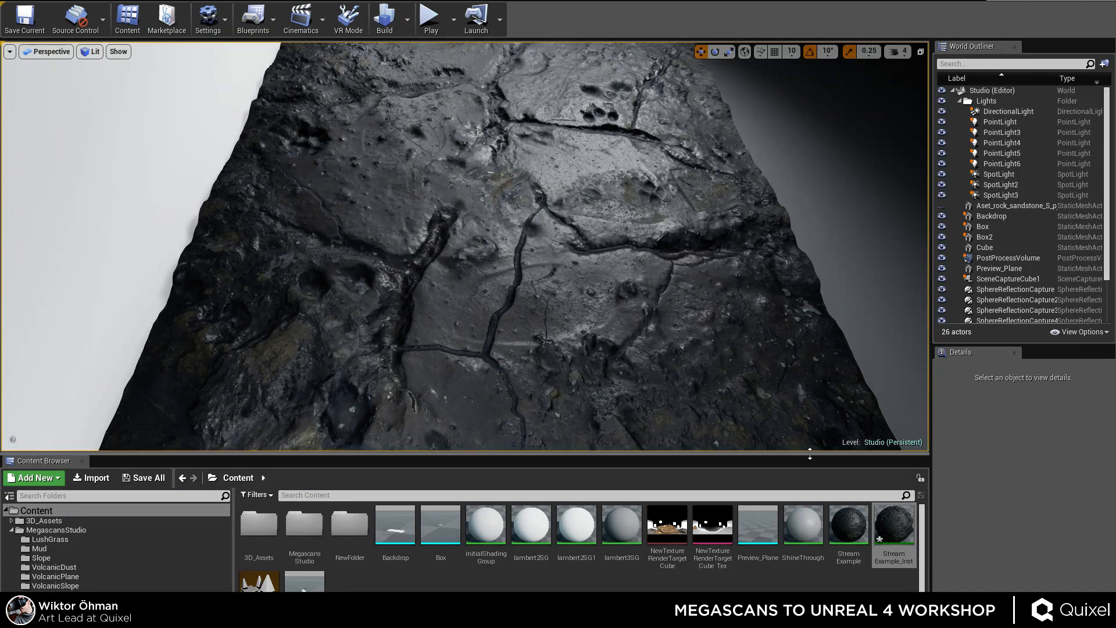
# Examine the whole preview plane and its displacement from a low side angle.
pyautogui.moveTo(528, 348); pyautogui.dragTo(576, 347, button='right')
pyautogui.press('s')
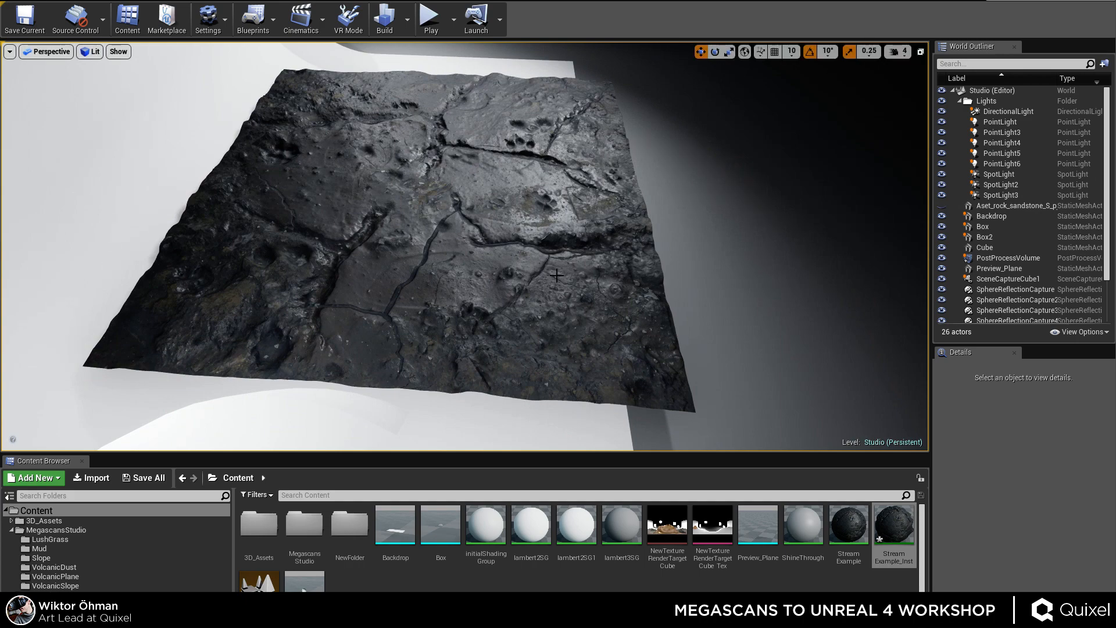
pyautogui.moveTo(556, 275); pyautogui.dragTo(281, 227, button='right')
pyautogui.press('w')
pyautogui.press('s')
pyautogui.press('d')
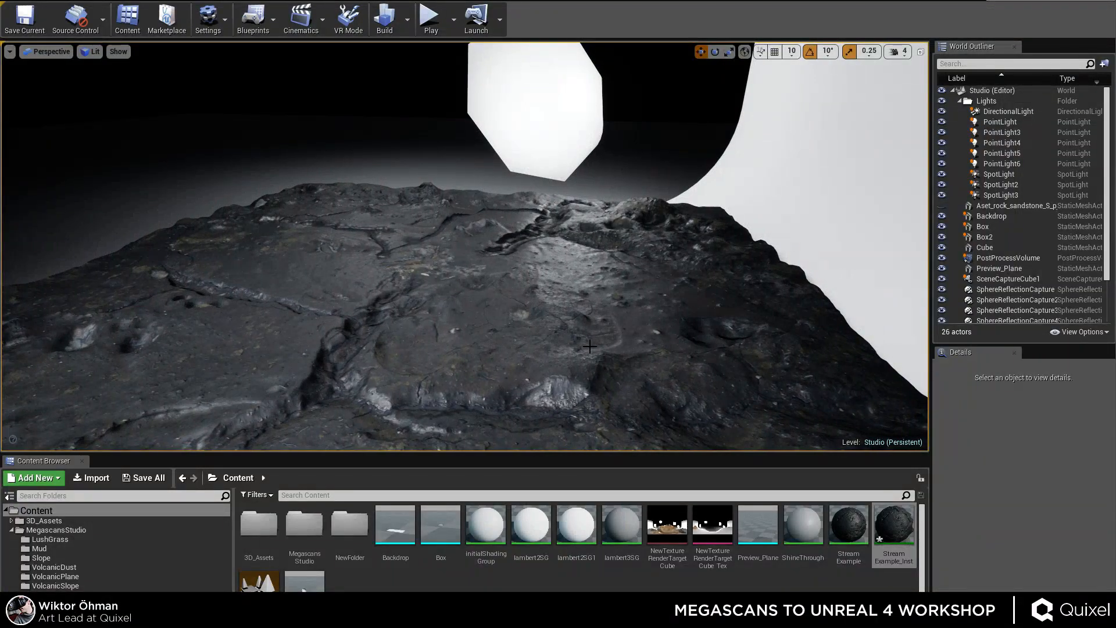
# Open the StreamExample_Inst material instance beside the viewport and set RoughnessBias to 1.430657 and AlbedoInt to 0.412844.
pyautogui.click(589, 346)
pyautogui.doubleClick(894, 532)
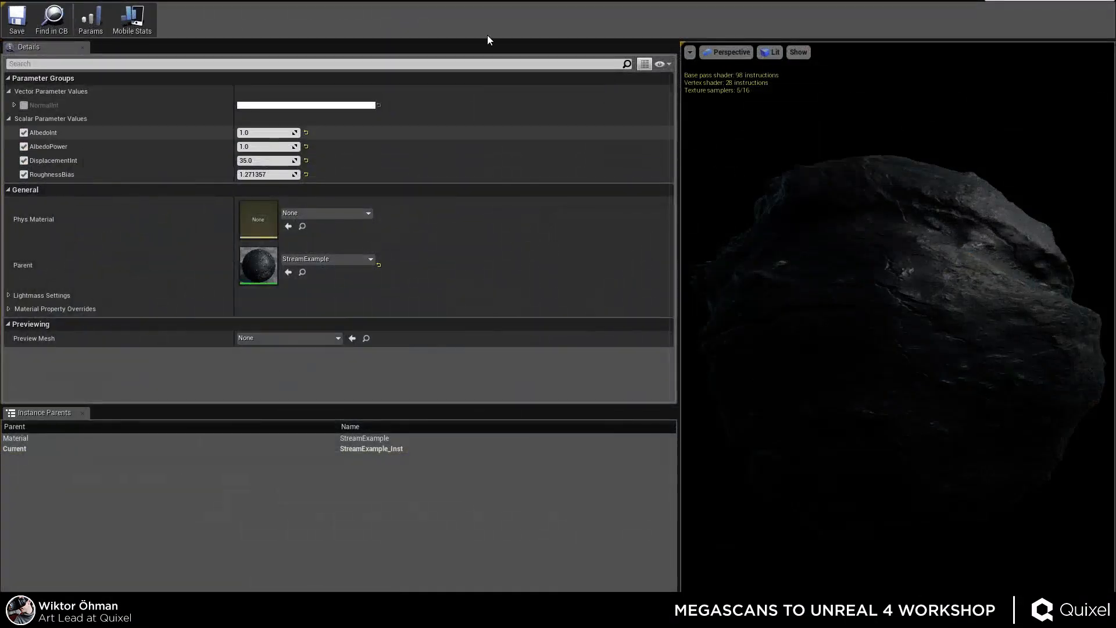
pyautogui.moveTo(501, 1); pyautogui.dragTo(822, 89)
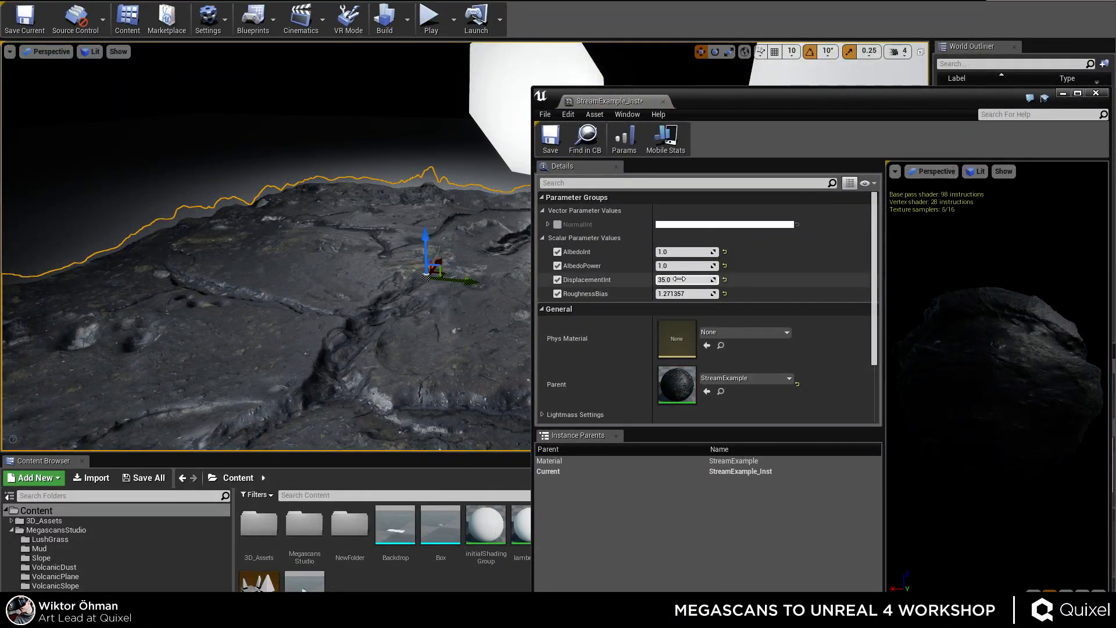
pyautogui.moveTo(367, 298); pyautogui.dragTo(415, 340, button='right')
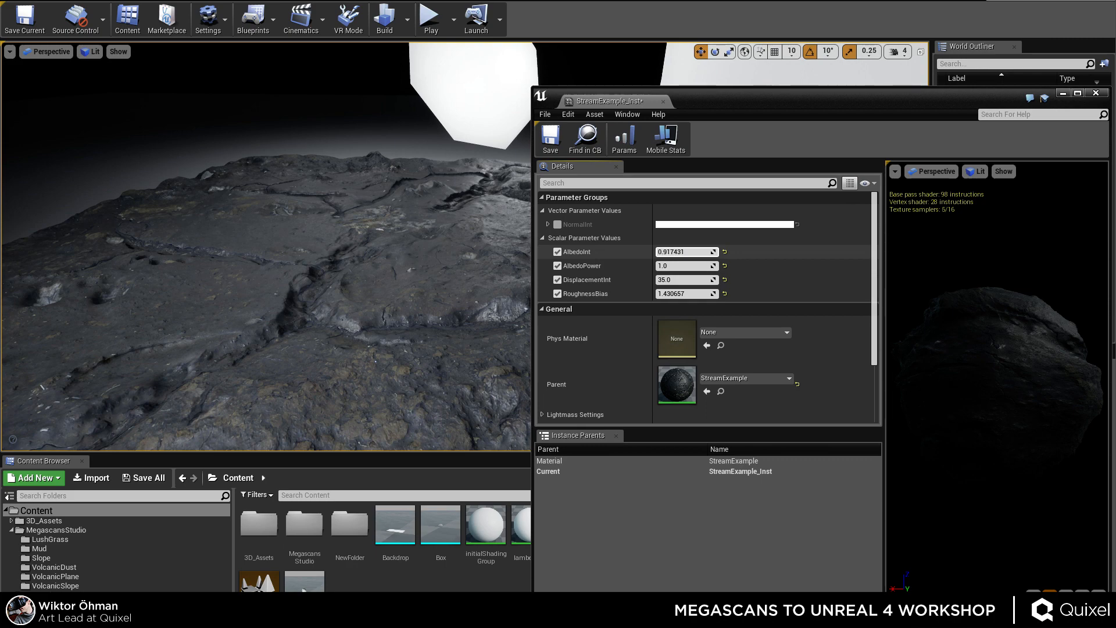
pyautogui.moveTo(686, 252); pyautogui.dragTo(651, 251)
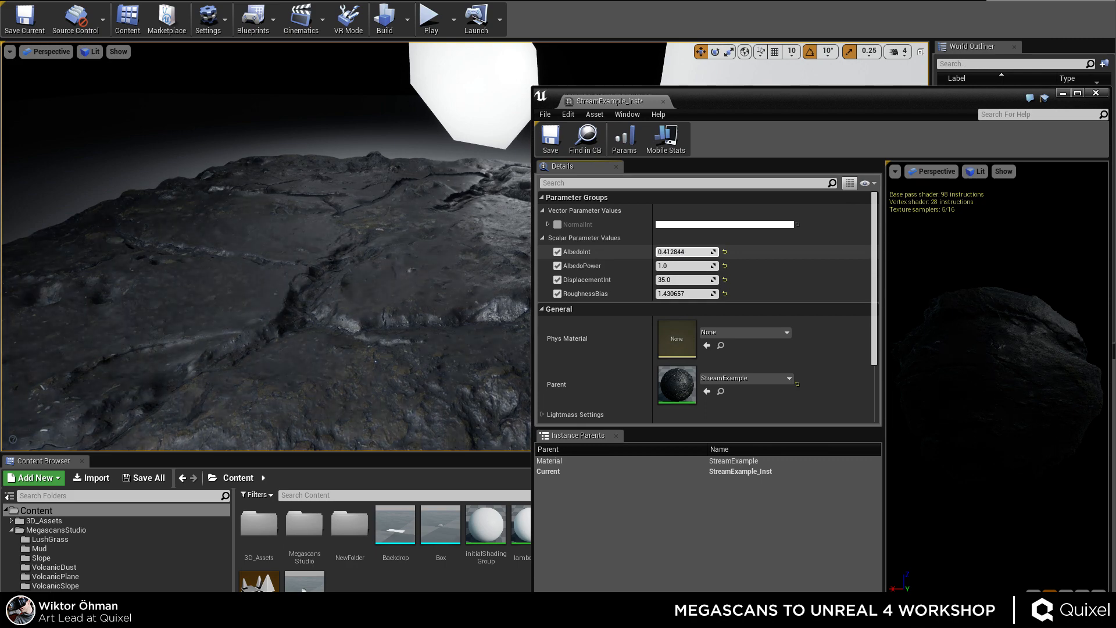
# Inspect the preview plane's surface up close, stop the play session, frame the plane and hide the editor overlays.
pyautogui.moveTo(349, 261); pyautogui.dragTo(351, 238, button='right')
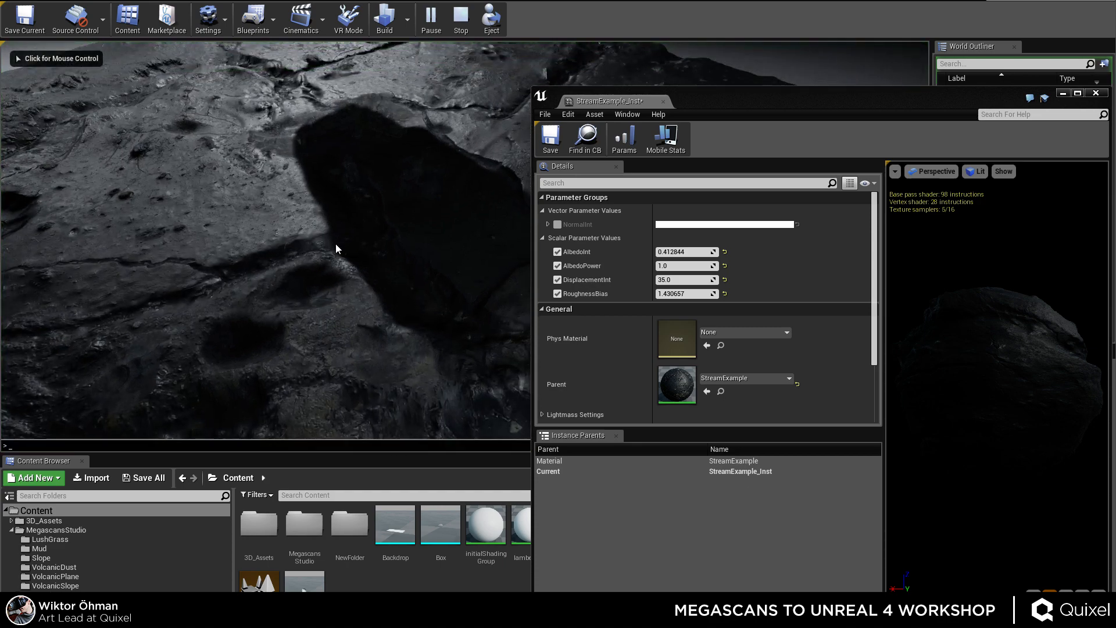
pyautogui.press('Up')
pyautogui.press('Escape')
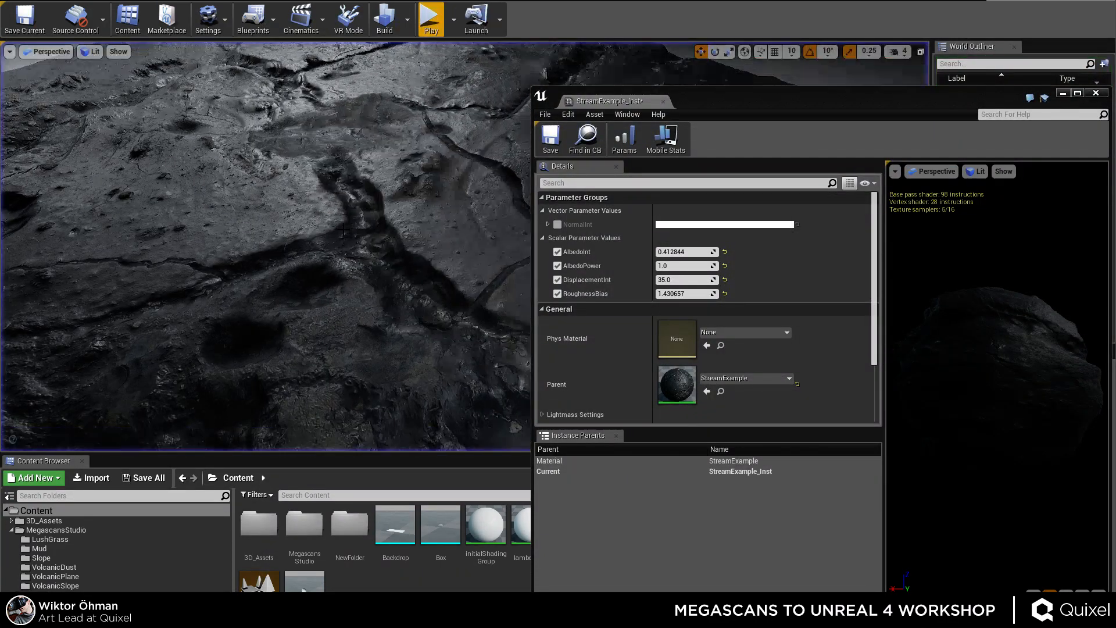
pyautogui.moveTo(318, 312)
pyautogui.mouseDown(button='right')
pyautogui.moveTo(308, 325)
pyautogui.moveTo(317, 320)
pyautogui.moveTo(337, 395)
pyautogui.moveTo(325, 389)
pyautogui.moveTo(332, 302)
pyautogui.moveTo(337, 349)
pyautogui.moveTo(328, 313)
pyautogui.mouseUp(button='right')
pyautogui.press('f')
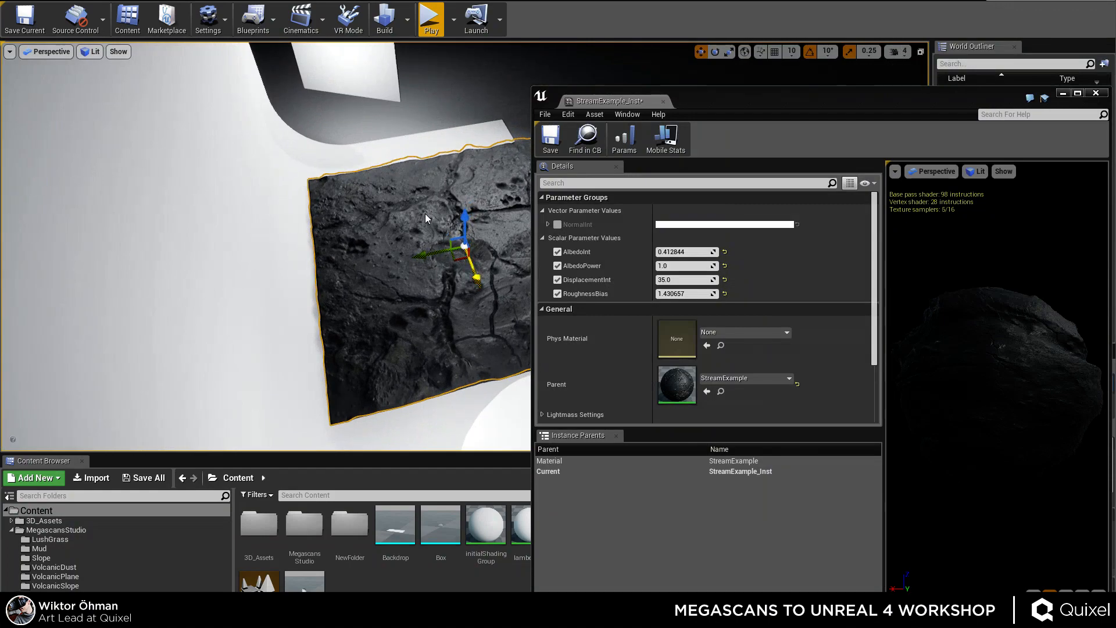
pyautogui.press('g')
pyautogui.moveTo(426, 217); pyautogui.dragTo(373, 184, button='right')
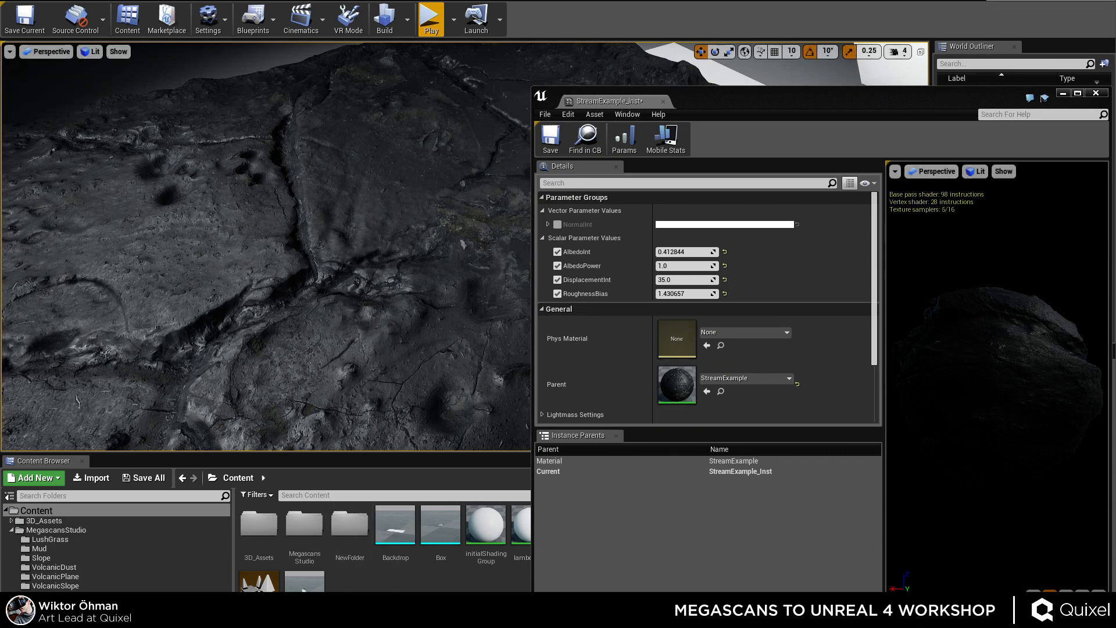
# Switch to the editor with the Volcanic level and open the terrain's Volcanic_Inst material instance and its parent material Volcanic.
pyautogui.moveTo(444, 613)
pyautogui.click(338, 573)
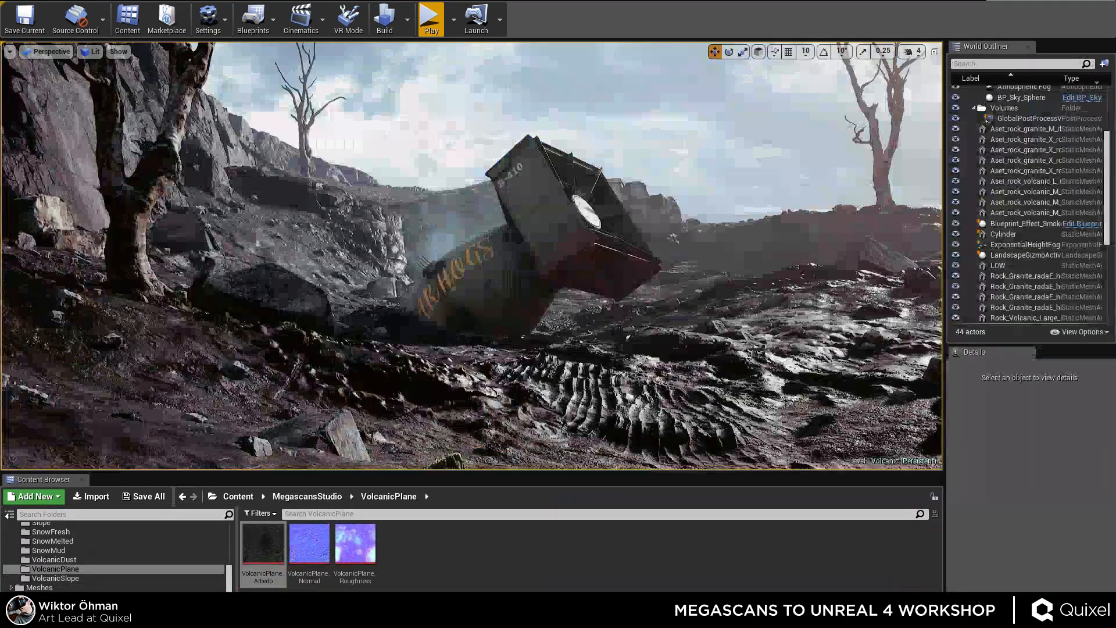
pyautogui.click(247, 399)
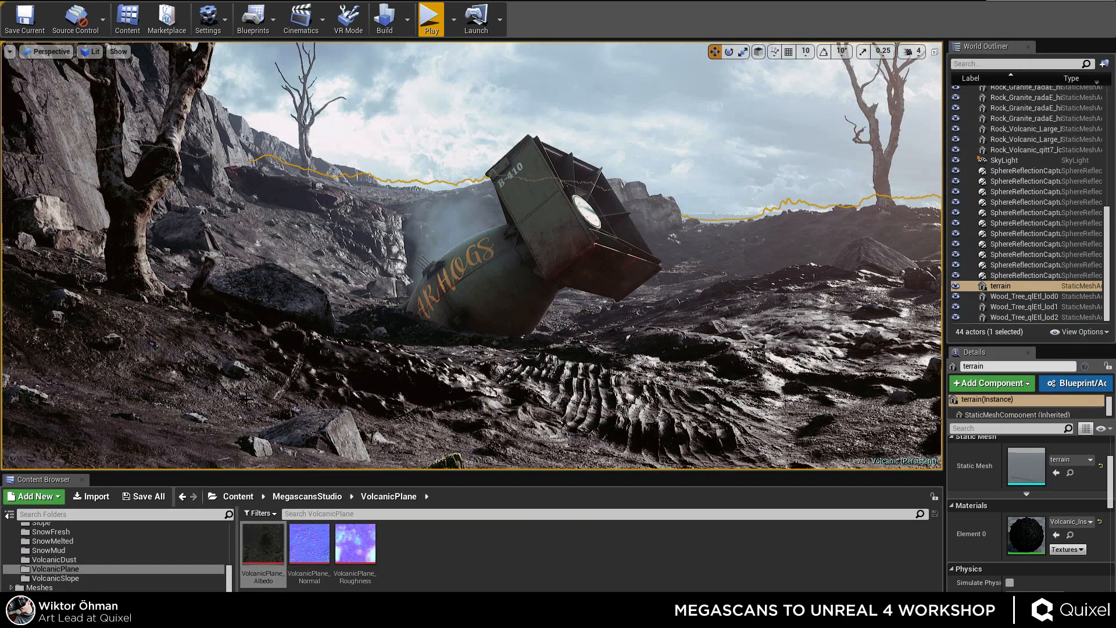
pyautogui.doubleClick(1023, 540)
pyautogui.scroll(-15, 352, 243)
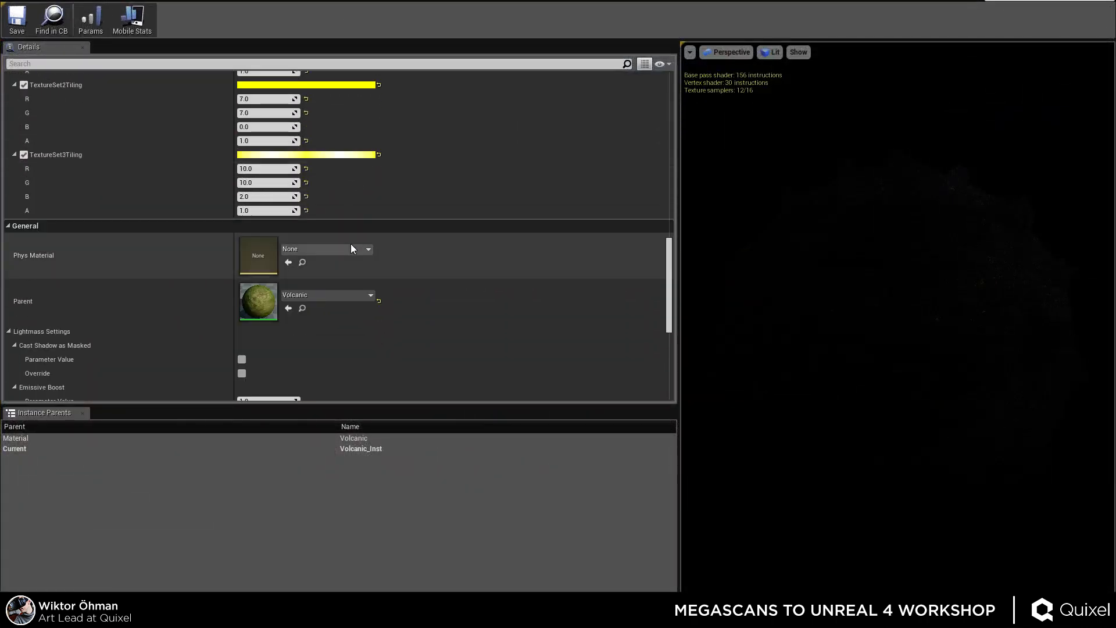
pyautogui.doubleClick(273, 169)
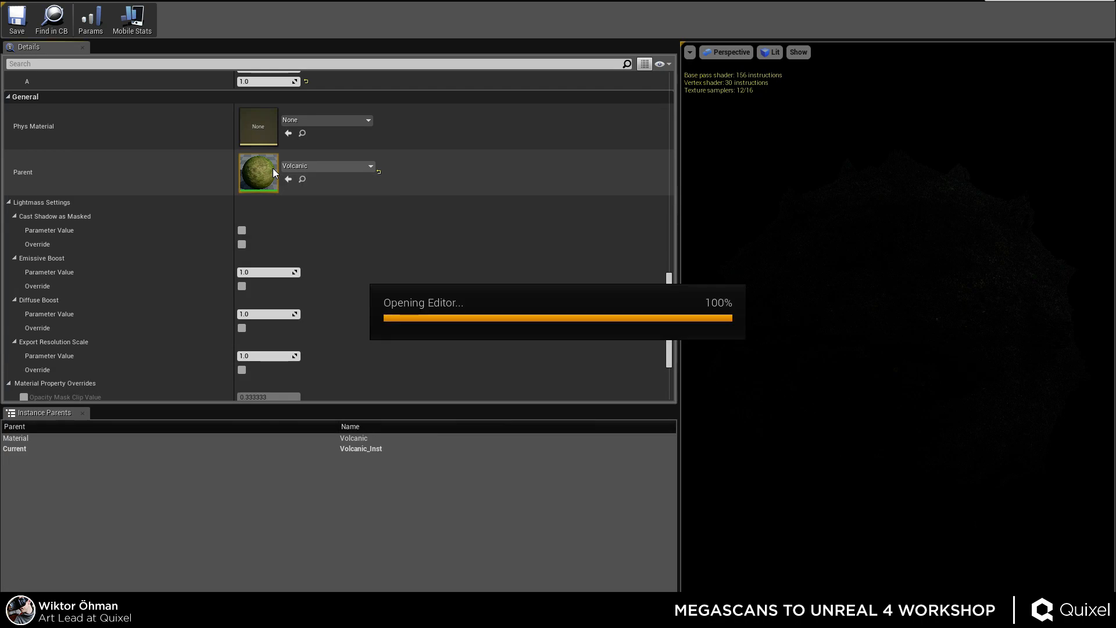
# Move the SlopeAngle and Dot nodes closer to the VertexNormalWS node in the SLOPE group of the Volcanic graph.
pyautogui.scroll(-12, 511, 186)
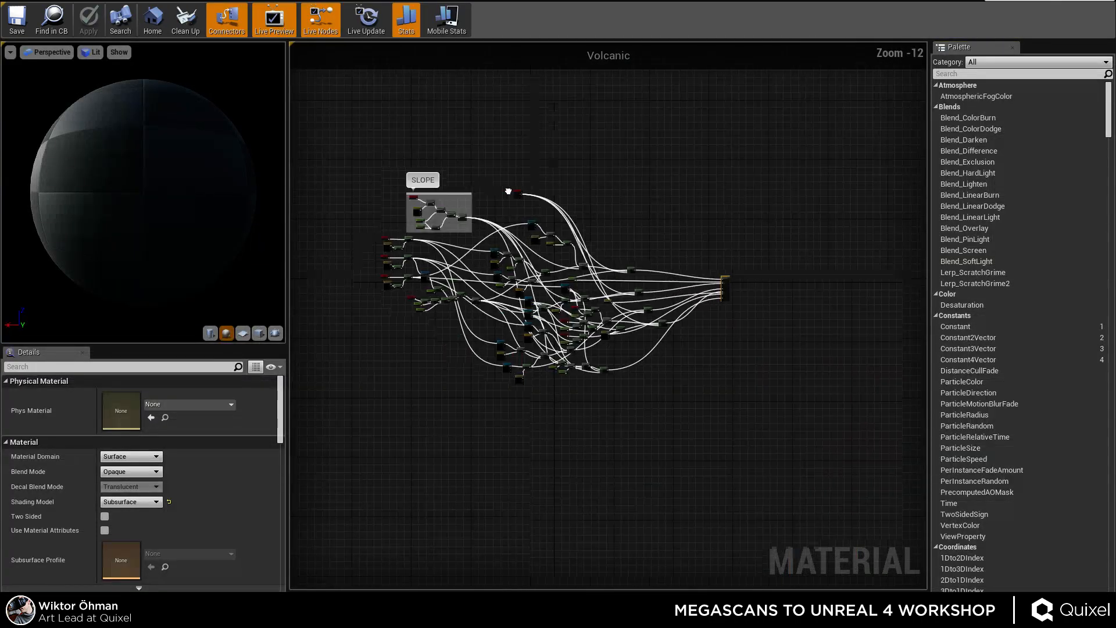
pyautogui.scroll(12, 480, 306)
pyautogui.moveTo(480, 306); pyautogui.dragTo(813, 436, button='right')
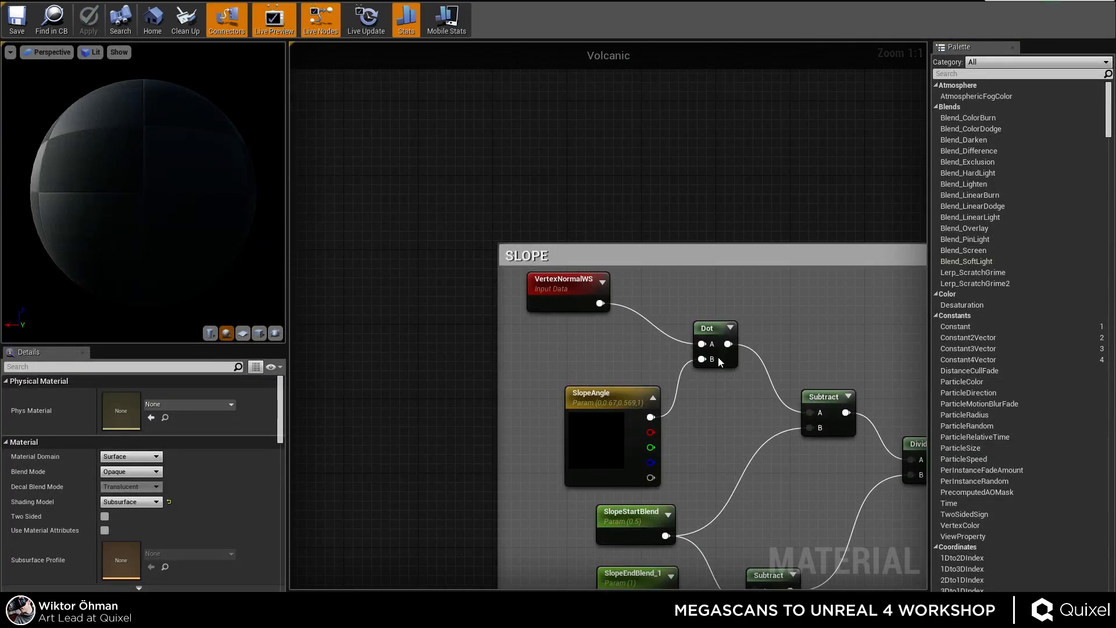
pyautogui.moveTo(668, 264); pyautogui.dragTo(563, 130, button='right')
pyautogui.moveTo(595, 197); pyautogui.dragTo(595, 272, button='right')
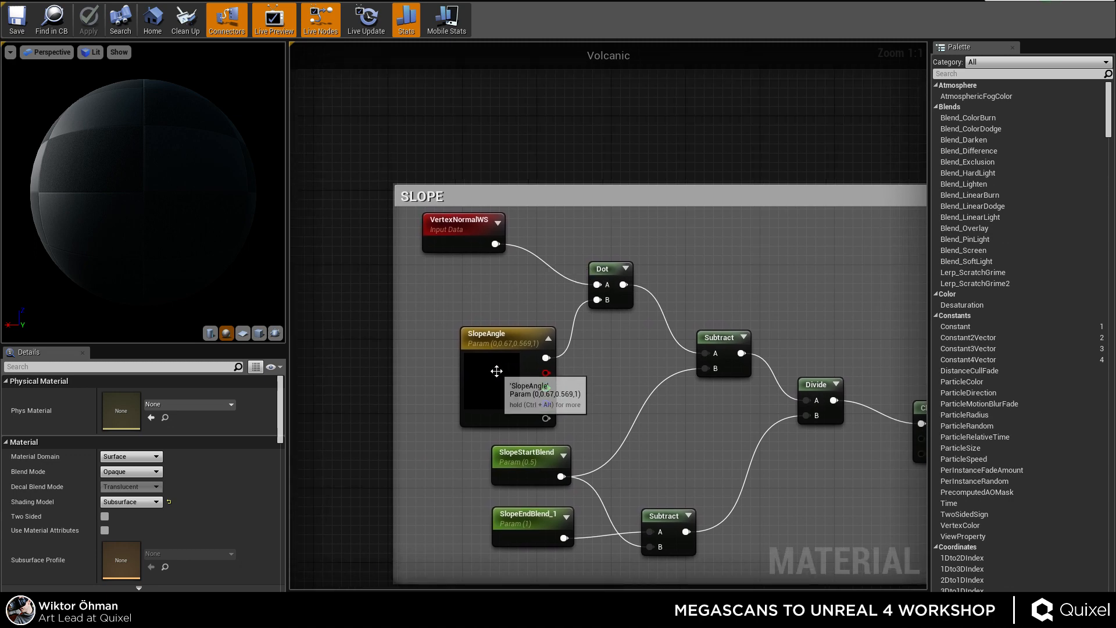
pyautogui.moveTo(496, 371); pyautogui.dragTo(462, 319)
pyautogui.click(574, 249)
pyautogui.moveTo(602, 277); pyautogui.dragTo(587, 253)
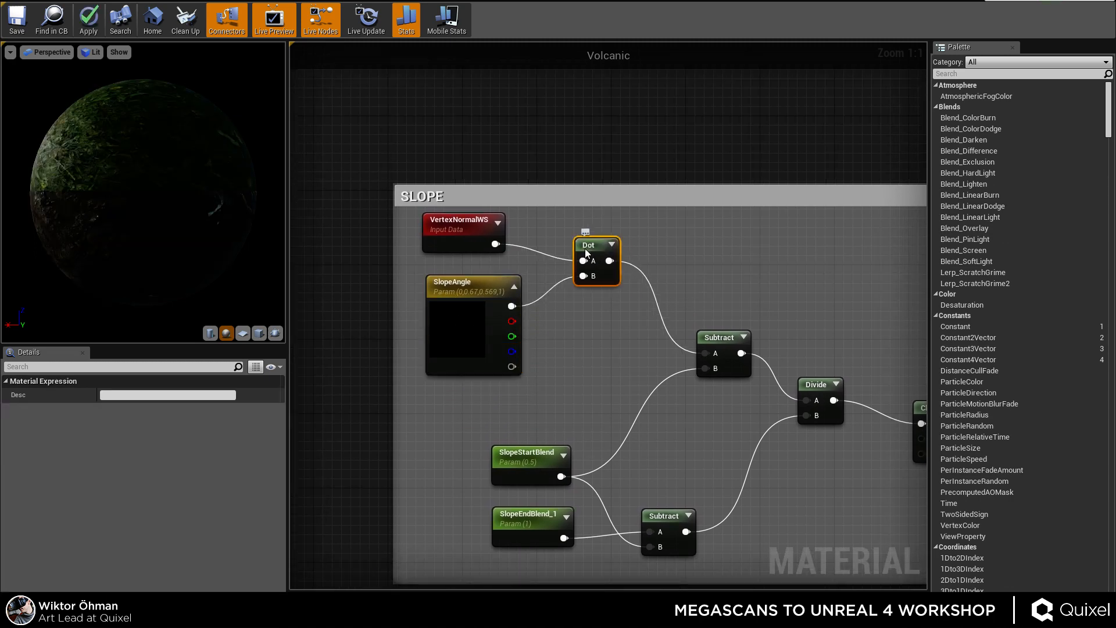
pyautogui.click(525, 263)
# Check the SlopeAngle vector values and move the SlopeStartBlend and upper Subtract nodes closer to the SlopeAngle and Dot nodes.
pyautogui.click(471, 348)
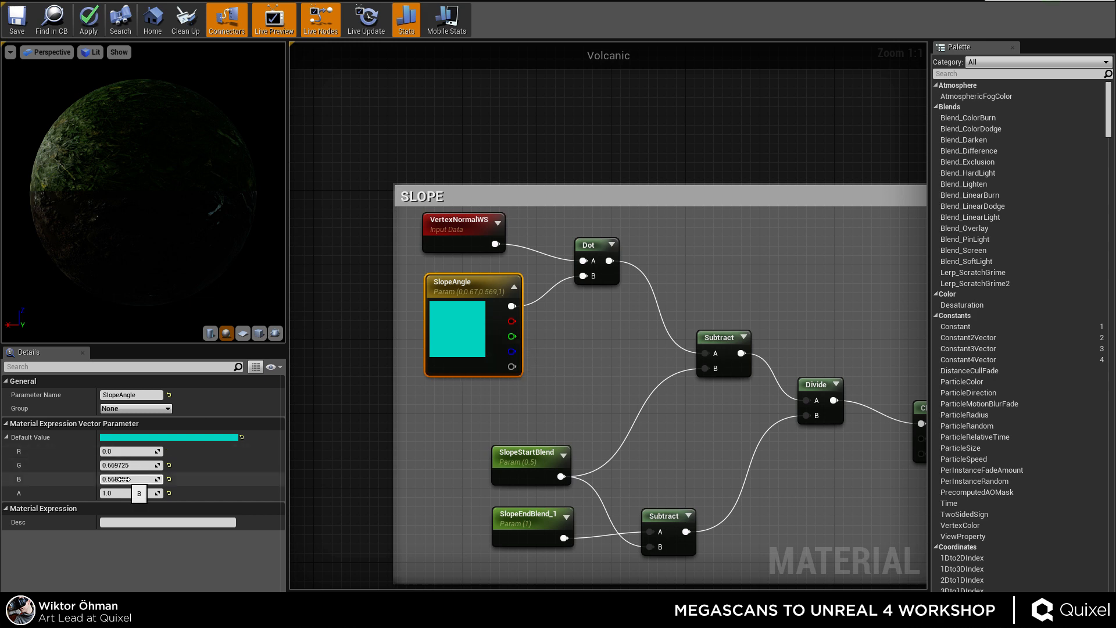
pyautogui.moveTo(497, 455); pyautogui.dragTo(460, 407)
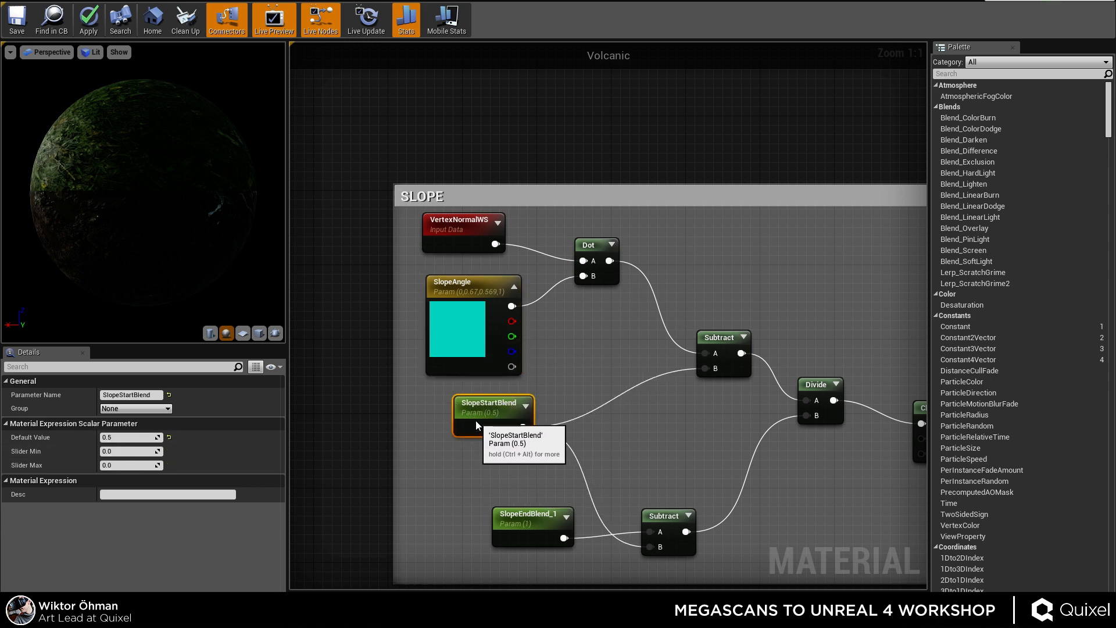
pyautogui.moveTo(719, 335); pyautogui.dragTo(667, 320)
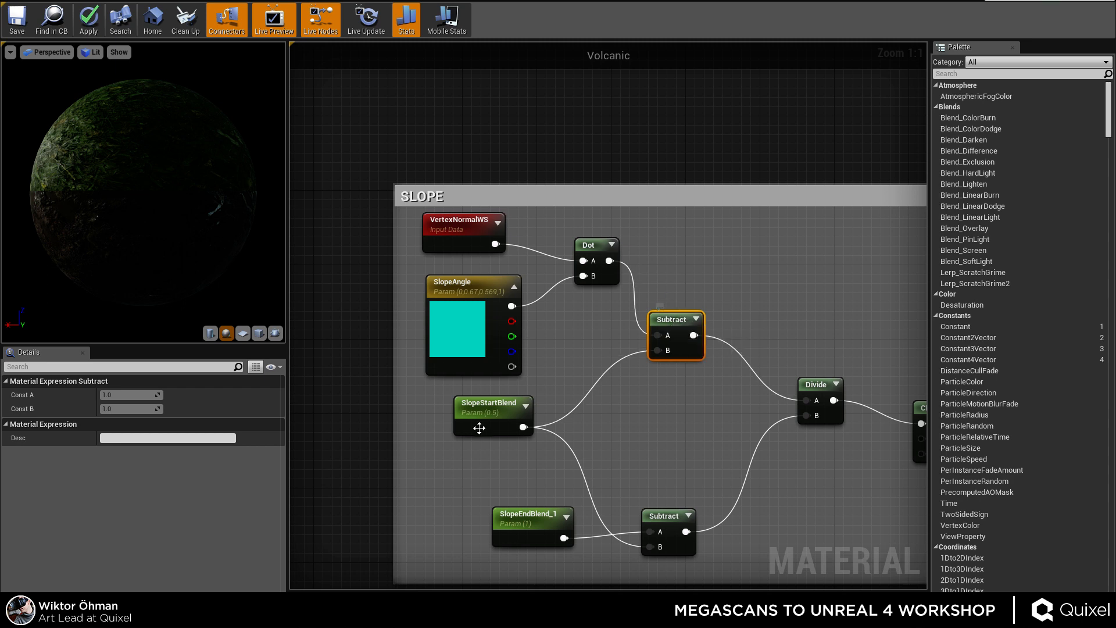
pyautogui.click(484, 407)
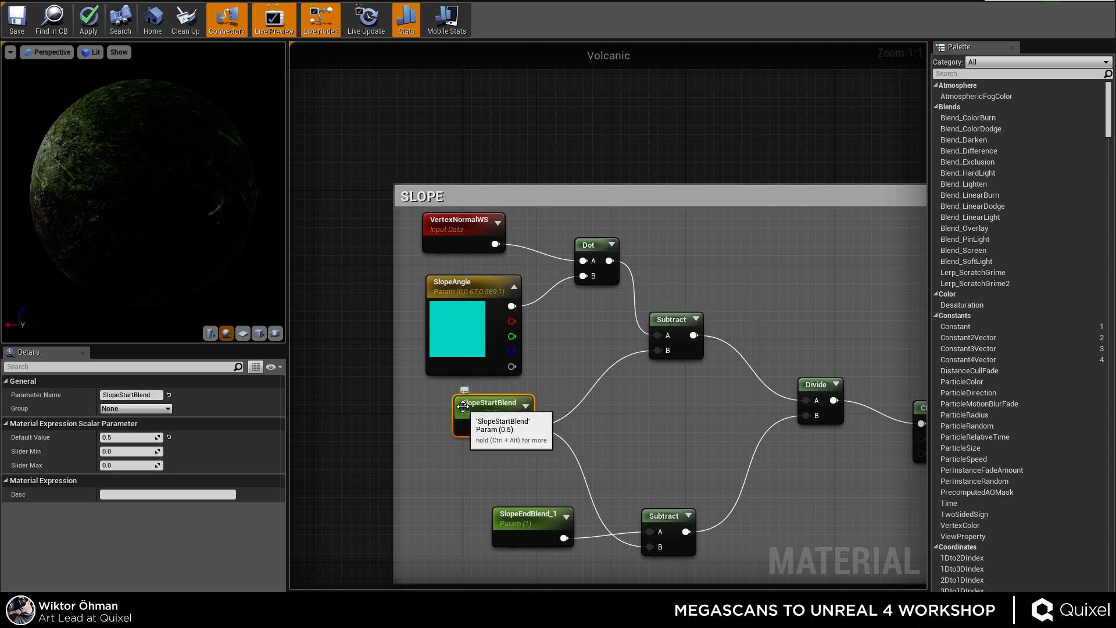
pyautogui.click(434, 400)
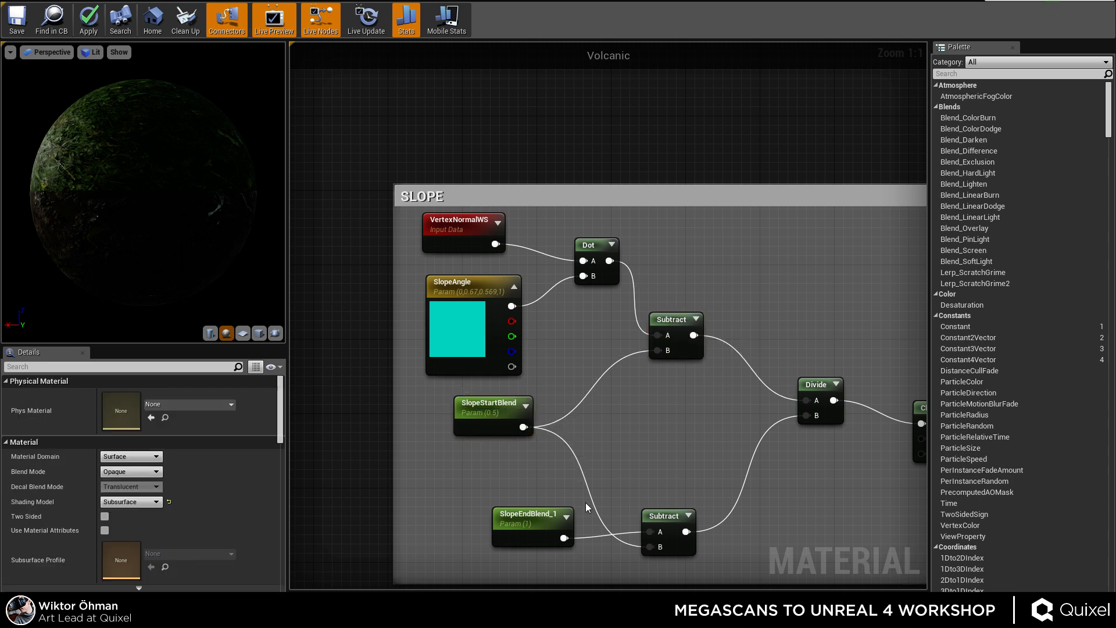
# Reposition the SlopeEndBlend_1 node beside the lower Subtract node in the SLOPE group.
pyautogui.moveTo(556, 499); pyautogui.dragTo(554, 477, button='right')
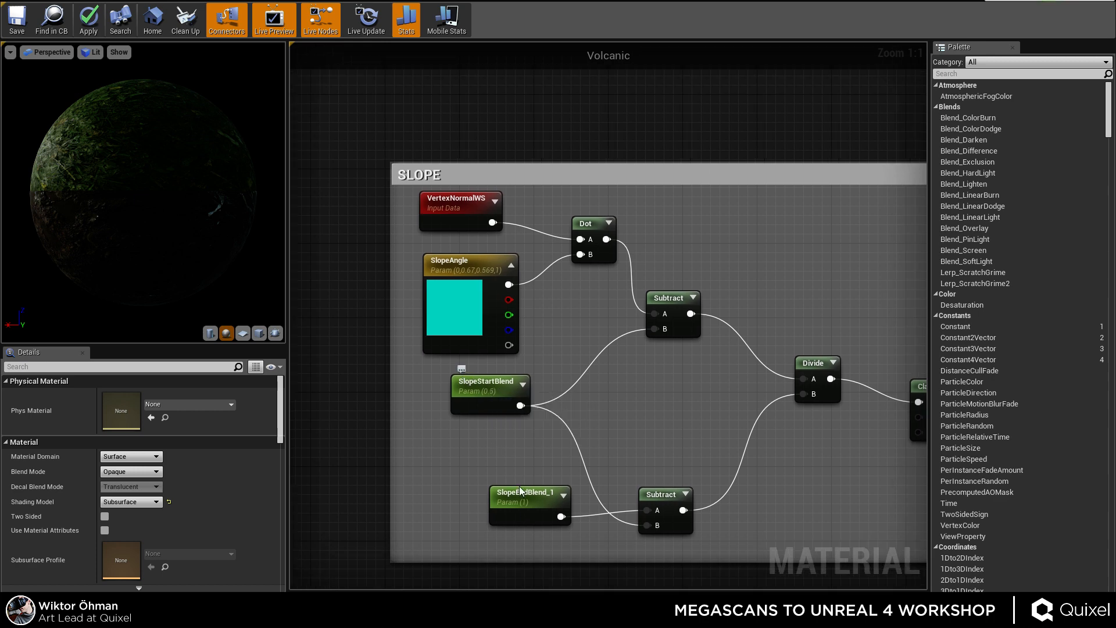
pyautogui.moveTo(667, 344); pyautogui.dragTo(734, 356, button='right')
pyautogui.moveTo(537, 494); pyautogui.dragTo(553, 467)
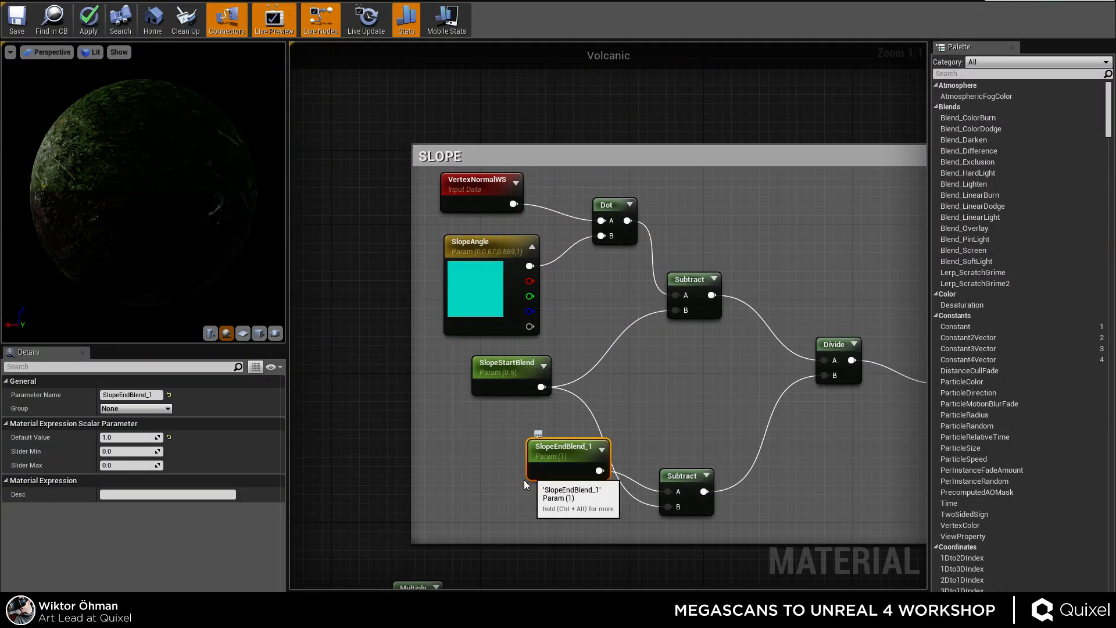
pyautogui.click(520, 439)
pyautogui.moveTo(571, 224); pyautogui.dragTo(592, 298, button='right')
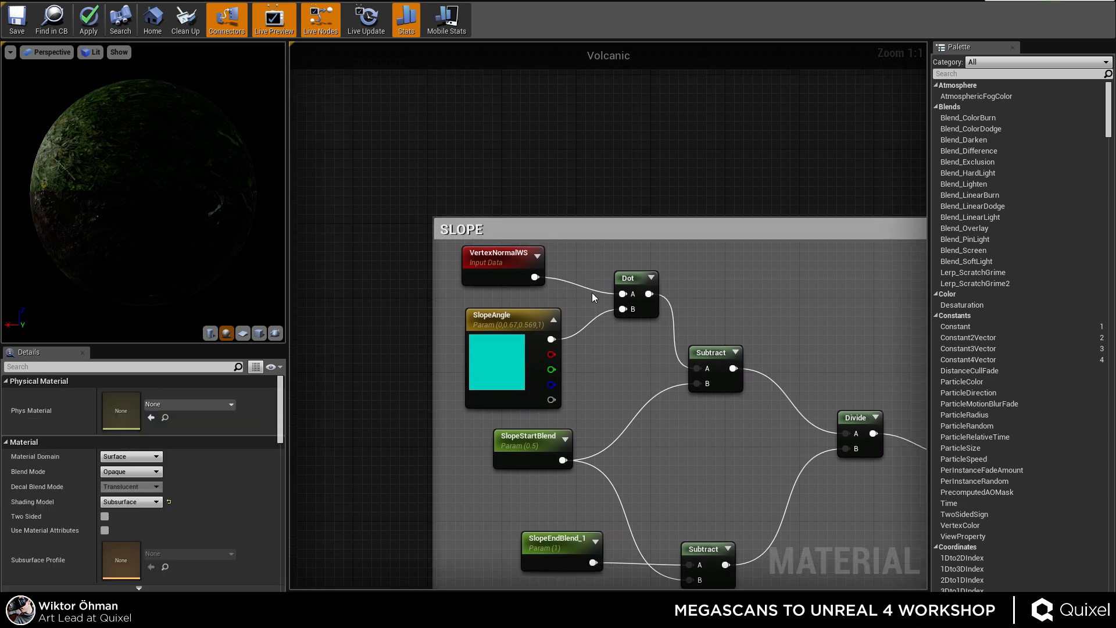
# Review the upper Subtract and SlopeStartBlend nodes, then select SlopeEndBlend_1 together with the lower Subtract node.
pyautogui.click(709, 361)
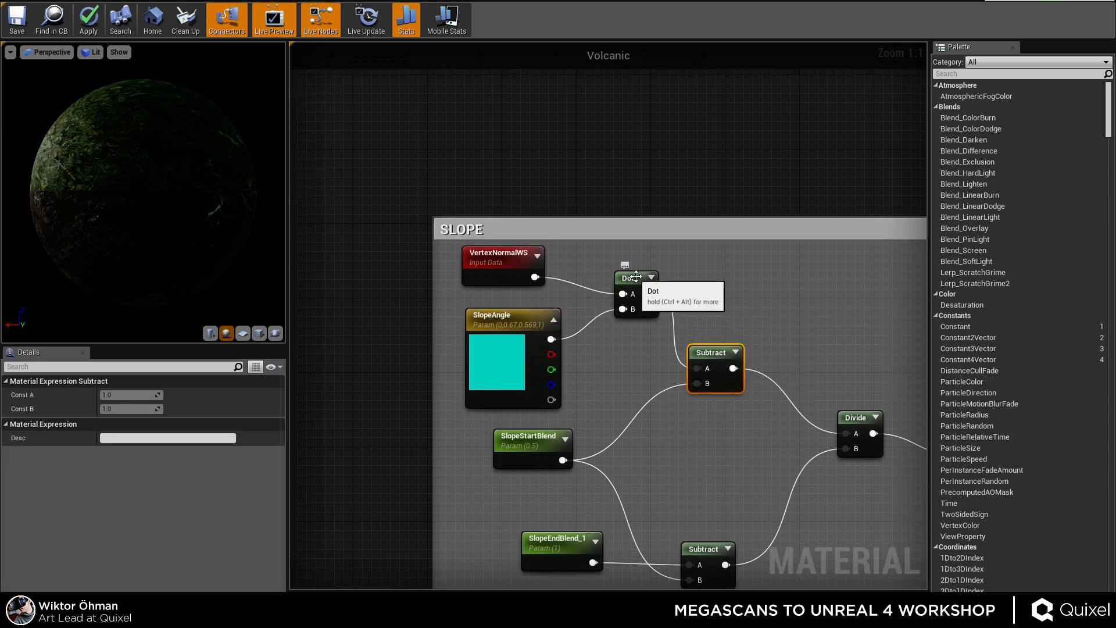
pyautogui.click(522, 435)
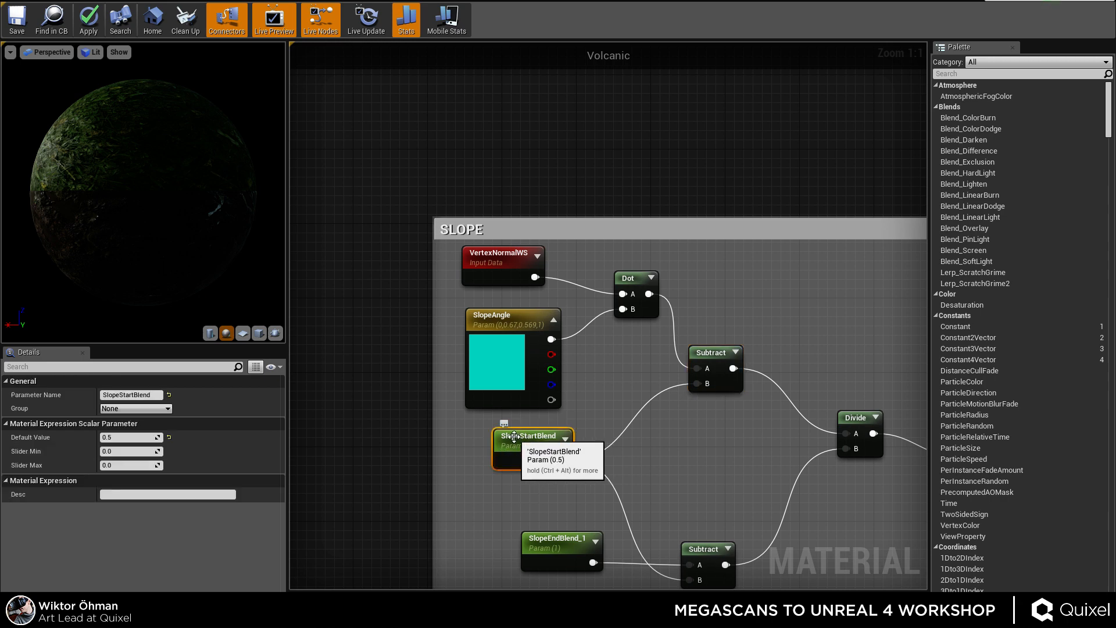
pyautogui.moveTo(719, 417); pyautogui.dragTo(593, 362, button='right')
pyautogui.moveTo(396, 480); pyautogui.dragTo(453, 482, button='right')
pyautogui.moveTo(578, 497); pyautogui.dragTo(588, 498)
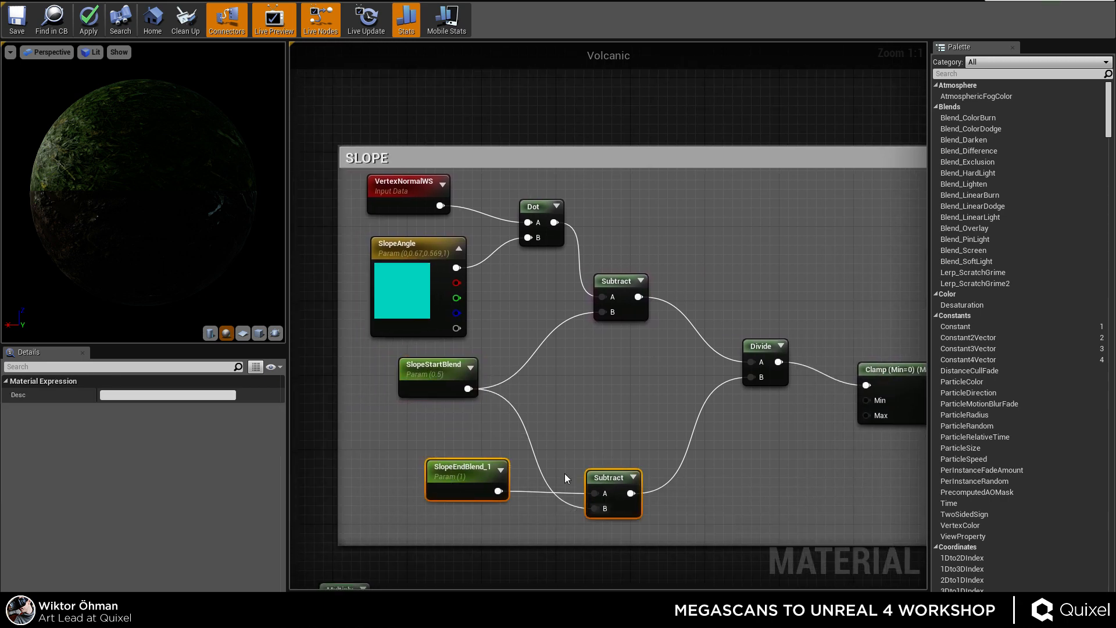
# Move the Clamp node closer to the Divide node in the SLOPE group and level it with the Divide output.
pyautogui.click(446, 475)
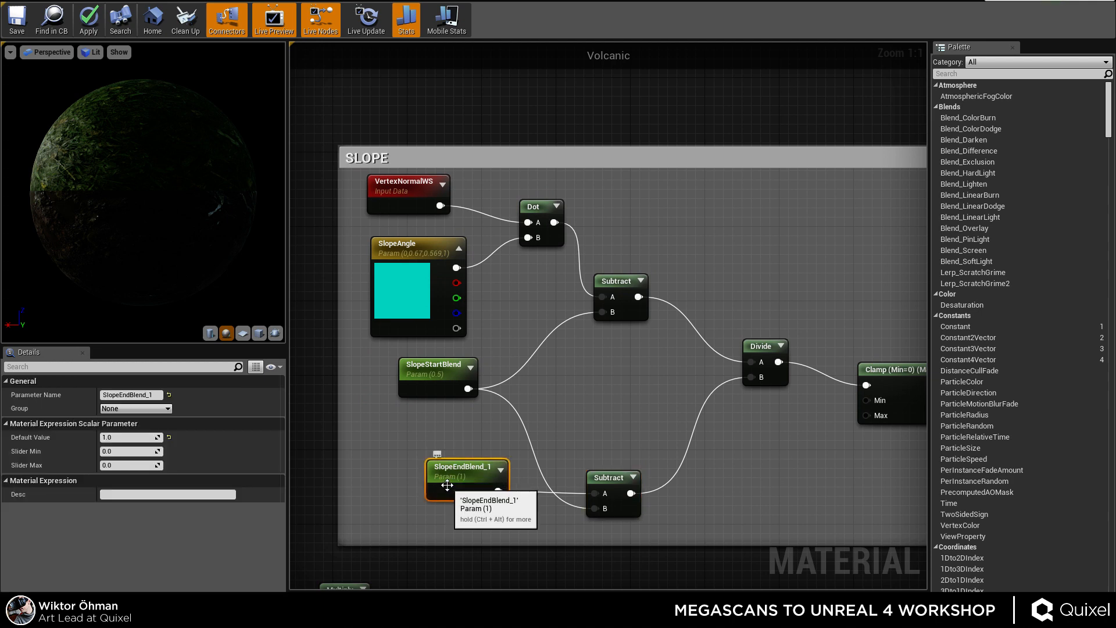
pyautogui.moveTo(676, 379); pyautogui.dragTo(546, 373, button='right')
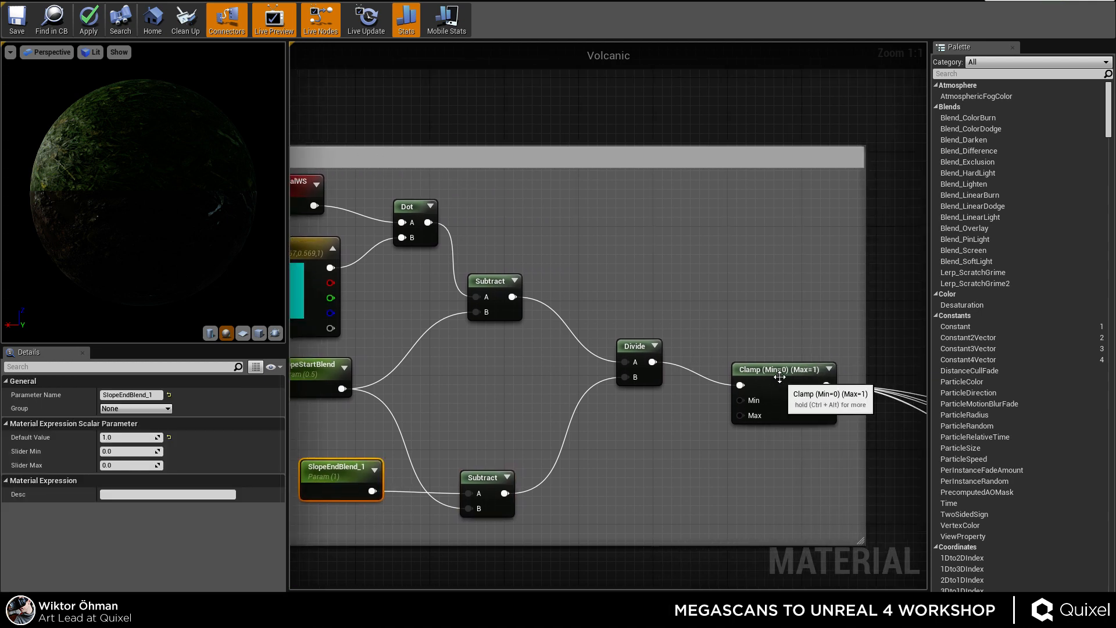
pyautogui.moveTo(780, 376); pyautogui.dragTo(738, 353)
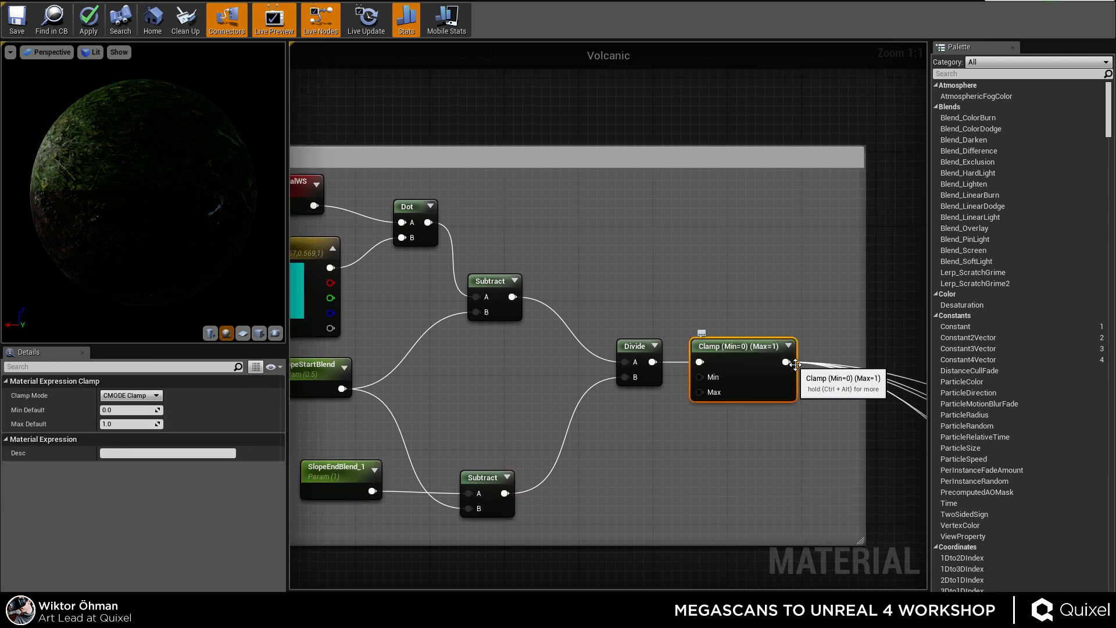
# Trace the Clamp output through the Volcanic graph to the Lerp nodes that blend in the slope textures.
pyautogui.scroll(-5, 757, 413)
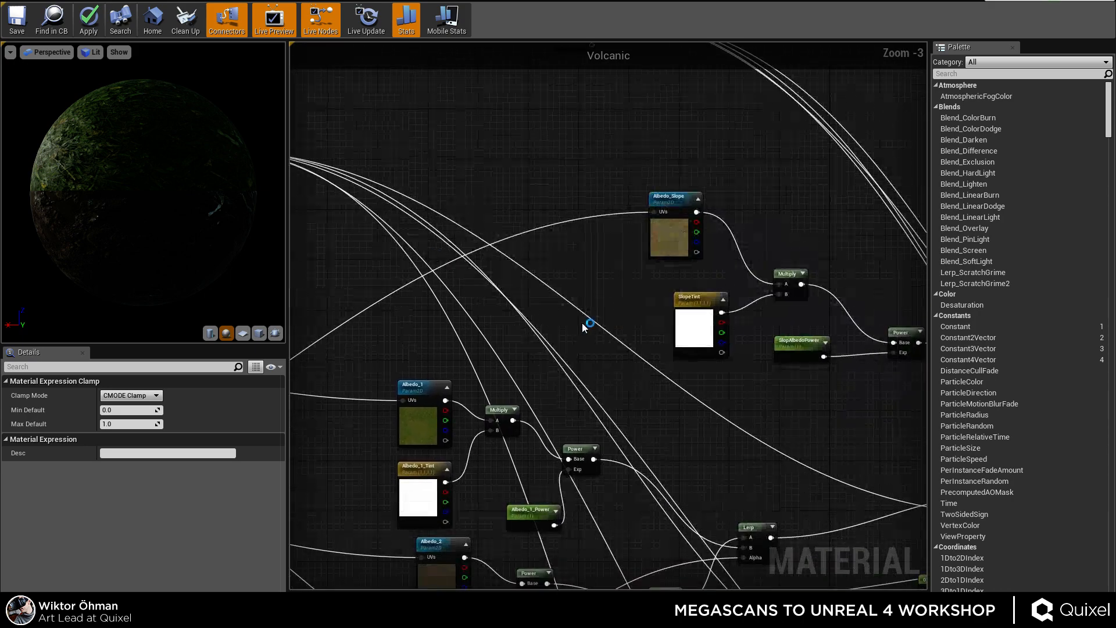
pyautogui.scroll(4, 575, 303)
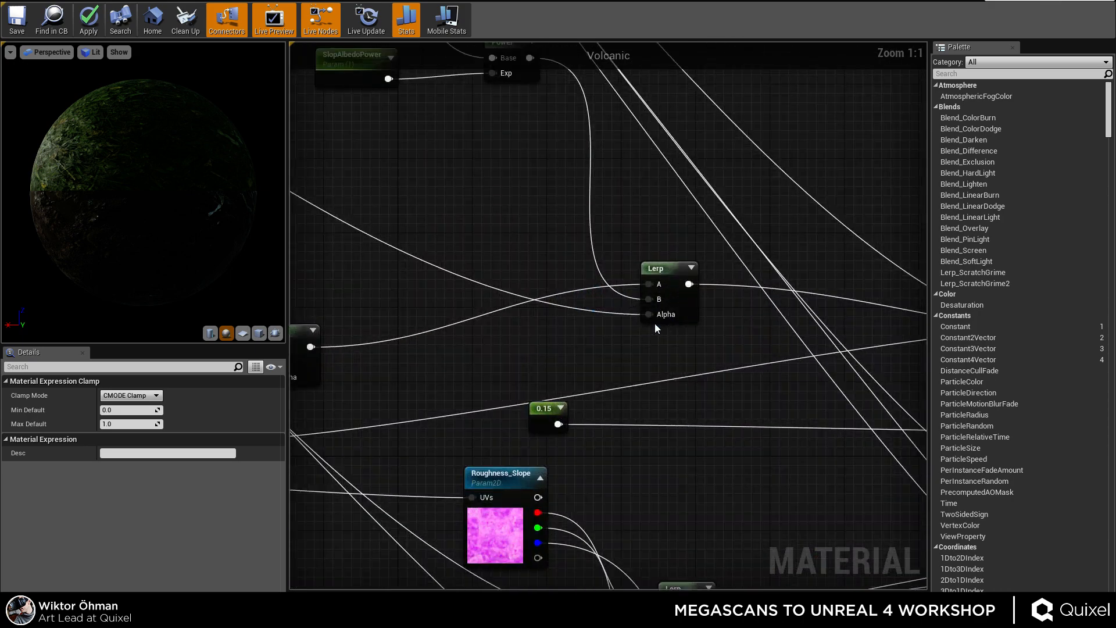
pyautogui.scroll(-9, 657, 314)
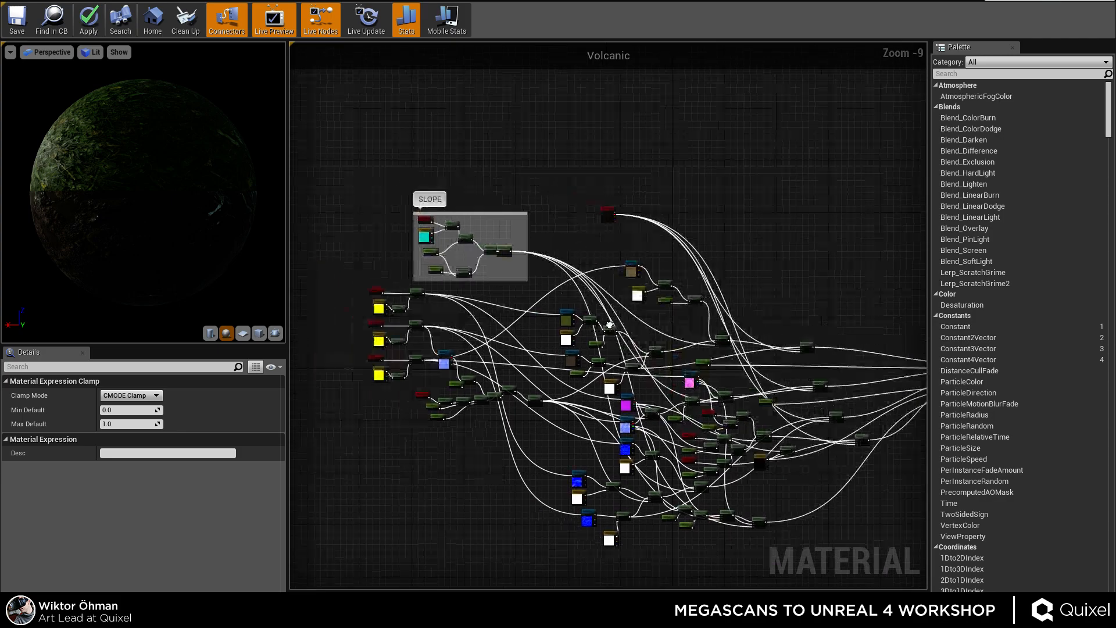
pyautogui.moveTo(609, 325); pyautogui.dragTo(595, 366, button='right')
pyautogui.scroll(5, 653, 316)
pyautogui.moveTo(713, 392); pyautogui.dragTo(535, 134, button='right')
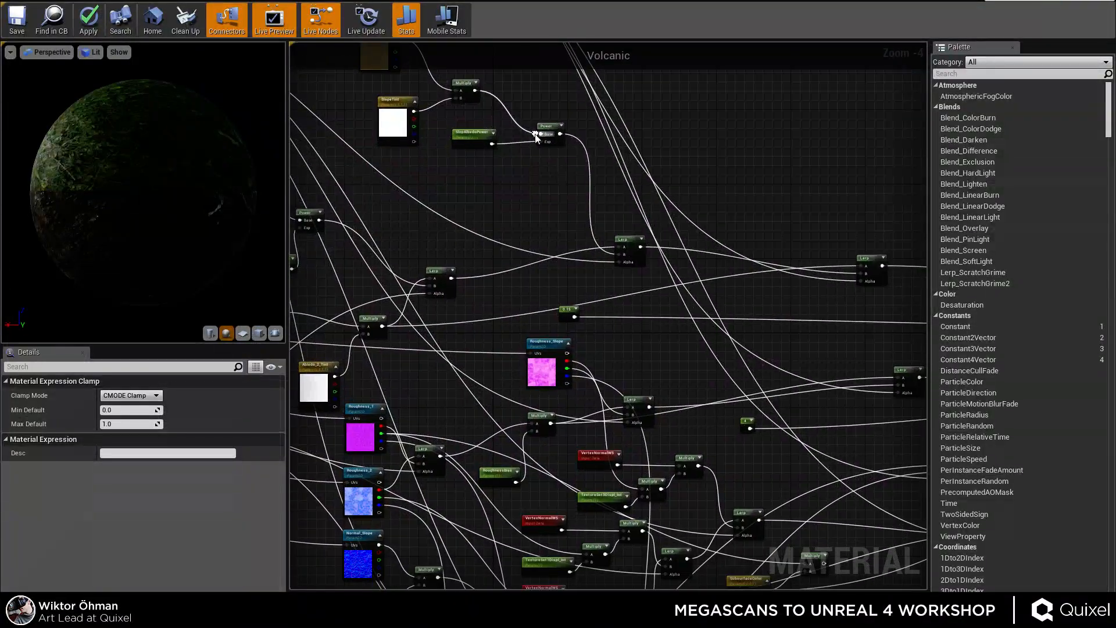
pyautogui.moveTo(691, 215); pyautogui.dragTo(222, 227, button='right')
pyautogui.moveTo(515, 275); pyautogui.dragTo(702, 353, button='right')
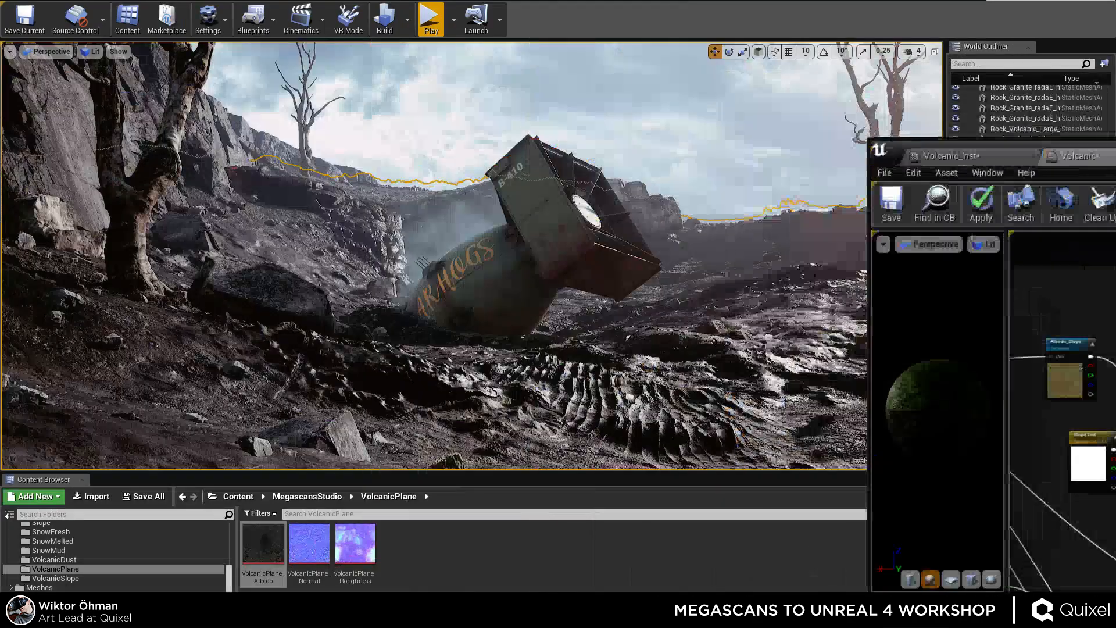
# Inspect the terrain mesh up close in the Volcanic level, then return to the slope albedo nodes in the material graph.
pyautogui.press('f')
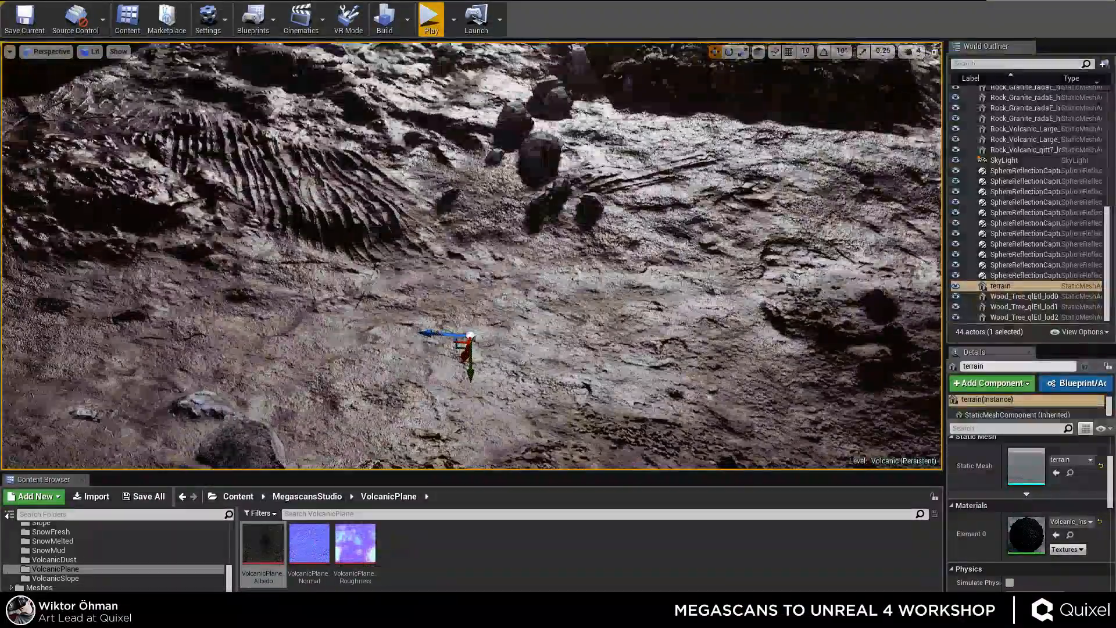
pyautogui.press('Escape')
pyautogui.moveTo(471, 256); pyautogui.dragTo(448, 407, button='right')
pyautogui.moveTo(580, 271); pyautogui.dragTo(546, 244, button='right')
pyautogui.moveTo(433, 115); pyautogui.dragTo(407, 1)
pyautogui.scroll(5, 747, 418)
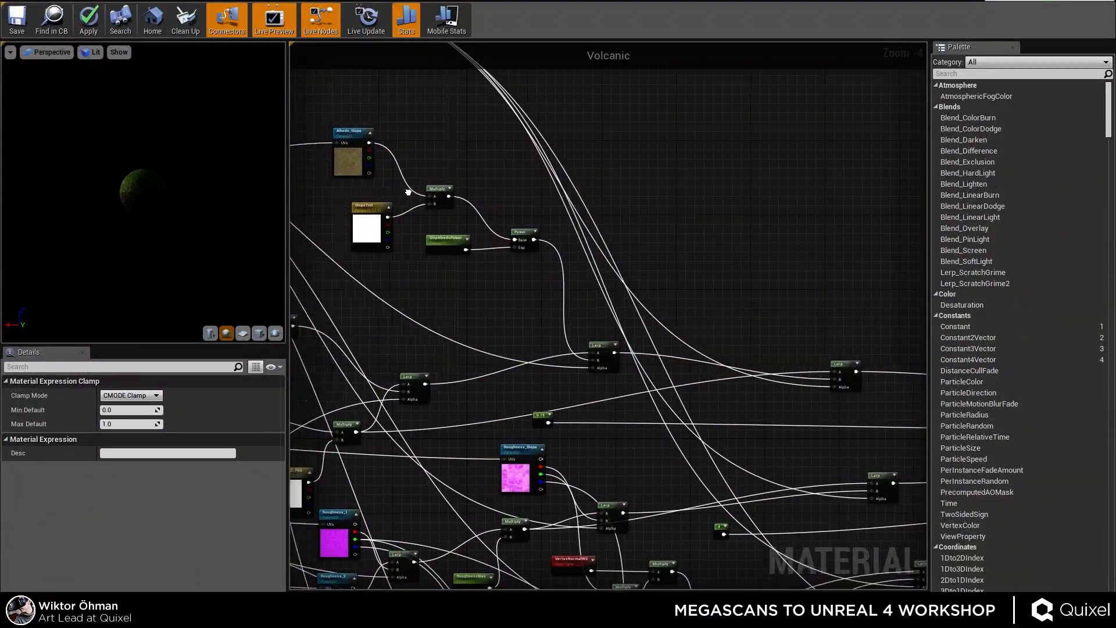
pyautogui.moveTo(745, 414); pyautogui.dragTo(642, 326, button='right')
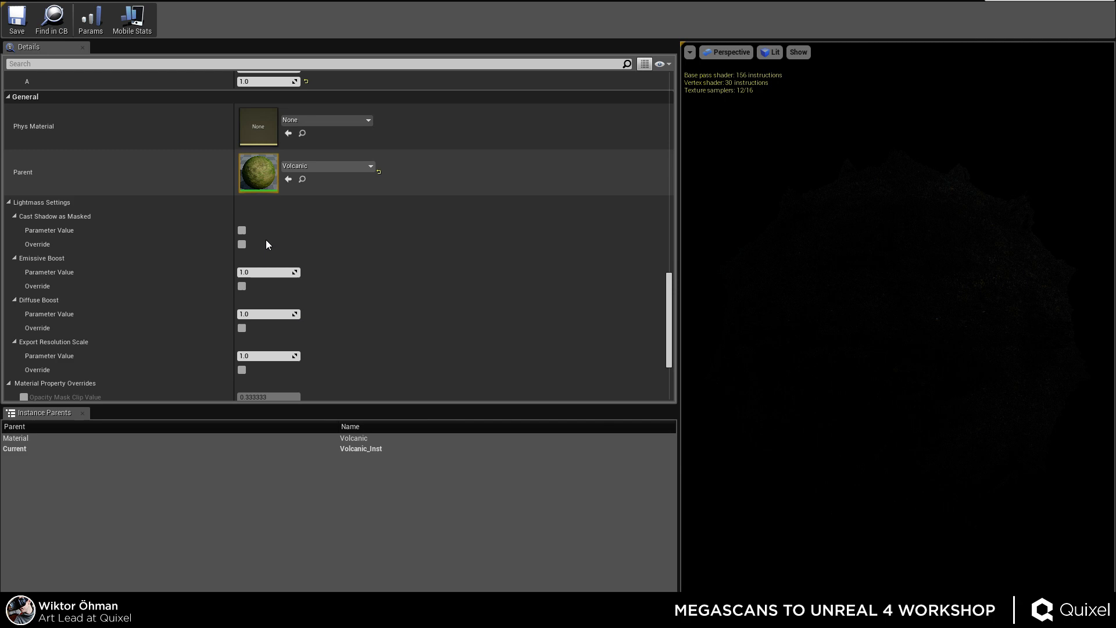
# Review the scalar parameters of Volcanic_Inst, including SlopAlbedoPower, SlopeEndBlend_1 and SlopeStartBlend.
pyautogui.scroll(10, 267, 239)
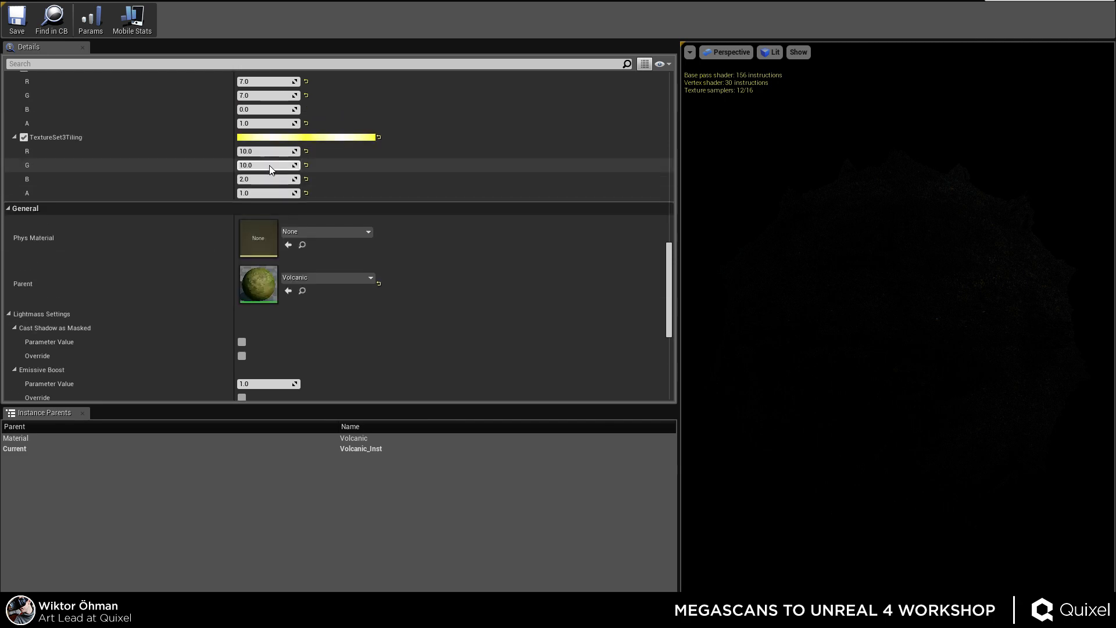
pyautogui.scroll(8, 233, 146)
pyautogui.scroll(1, 198, 159)
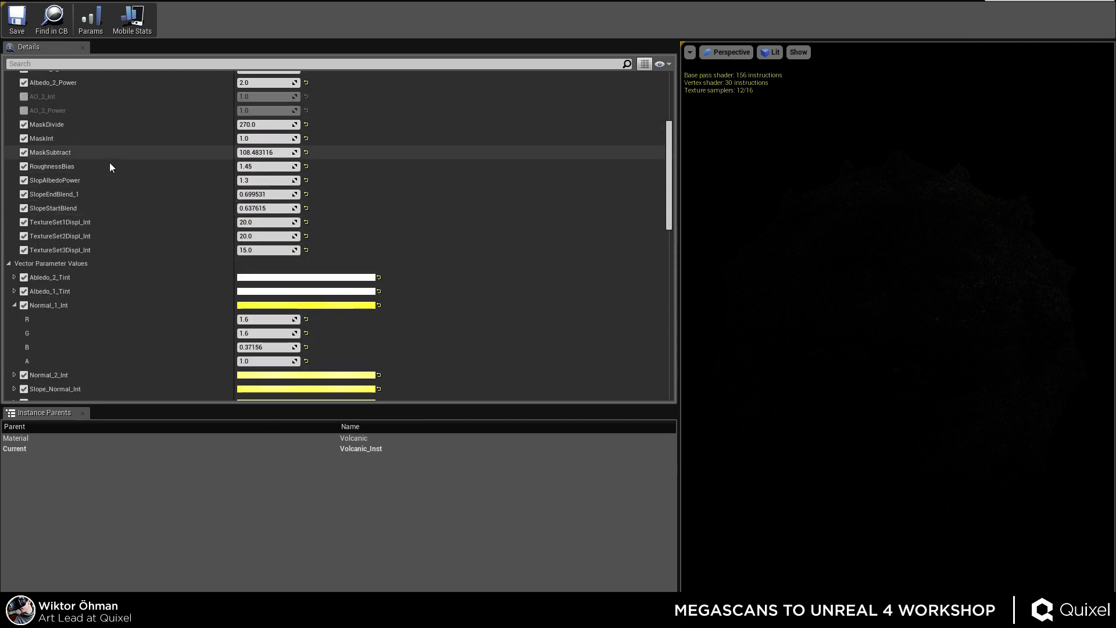
pyautogui.scroll(2, 104, 144)
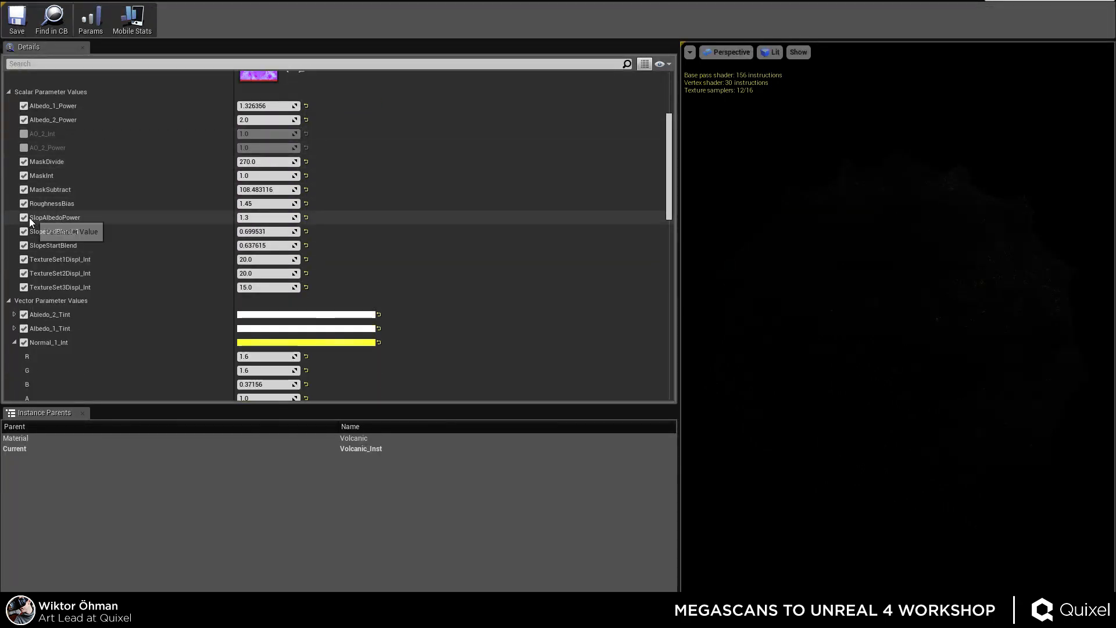
pyautogui.scroll(-4, 69, 298)
pyautogui.scroll(4, 80, 314)
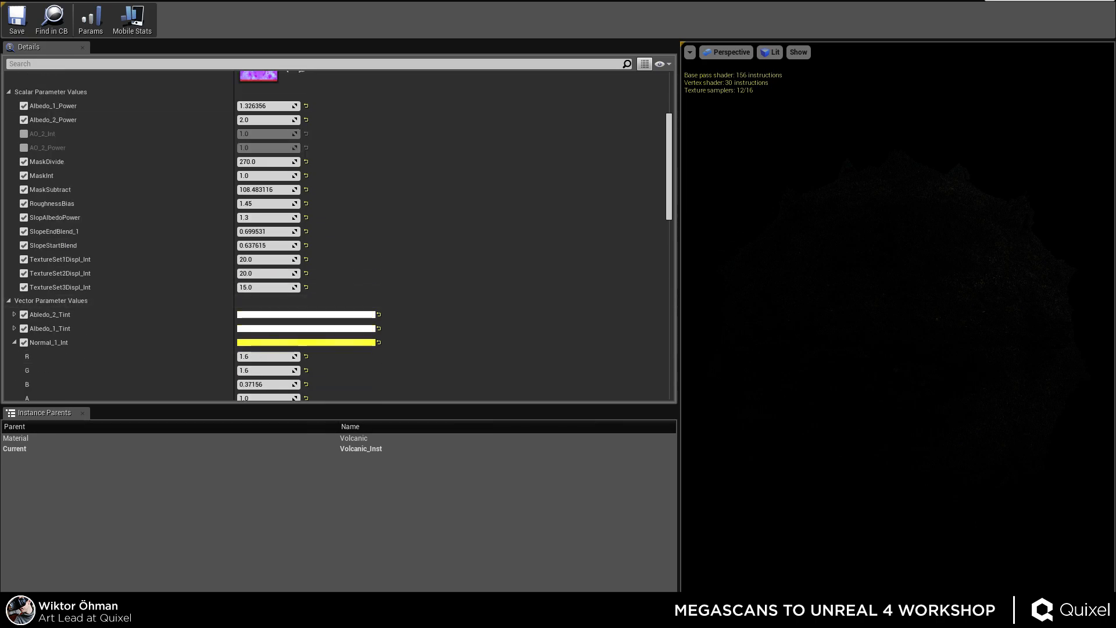
# Place the Volcanic_Inst window beside the level view of the cliff and set SlopeEndBlend_1 to 0.86188 and SlopeStartBlend to 0.573395.
pyautogui.moveTo(651, 2); pyautogui.dragTo(853, 45)
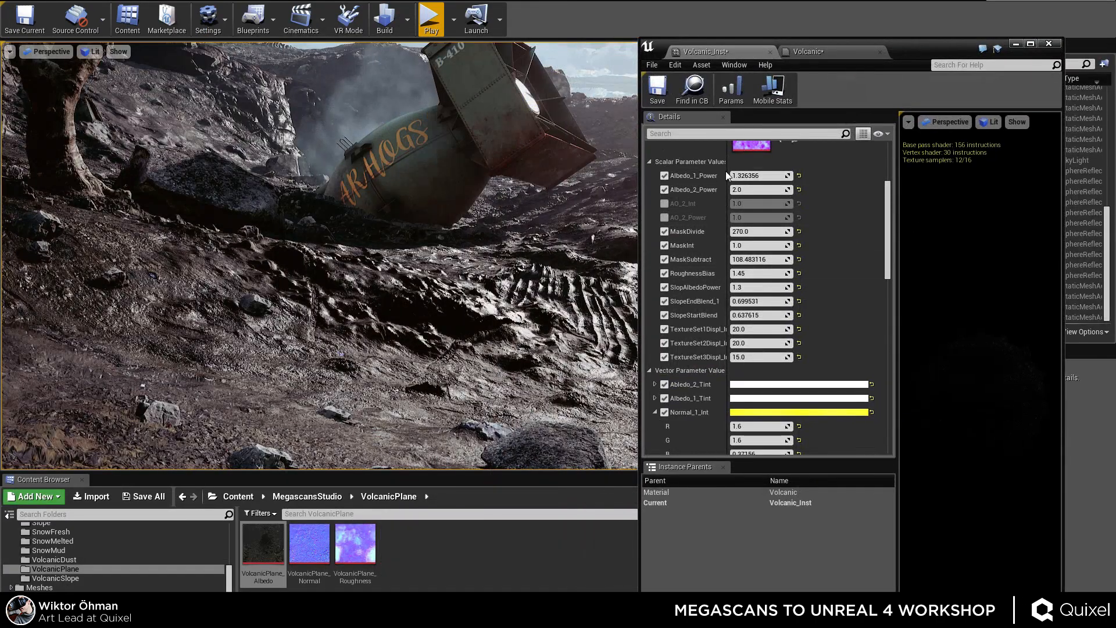
pyautogui.moveTo(475, 218); pyautogui.dragTo(325, 209, button='right')
pyautogui.moveTo(758, 232)
pyautogui.mouseDown()
pyautogui.moveTo(722, 231)
pyautogui.moveTo(757, 231)
pyautogui.mouseUp()
pyautogui.hotkey('ctrl', 'z')
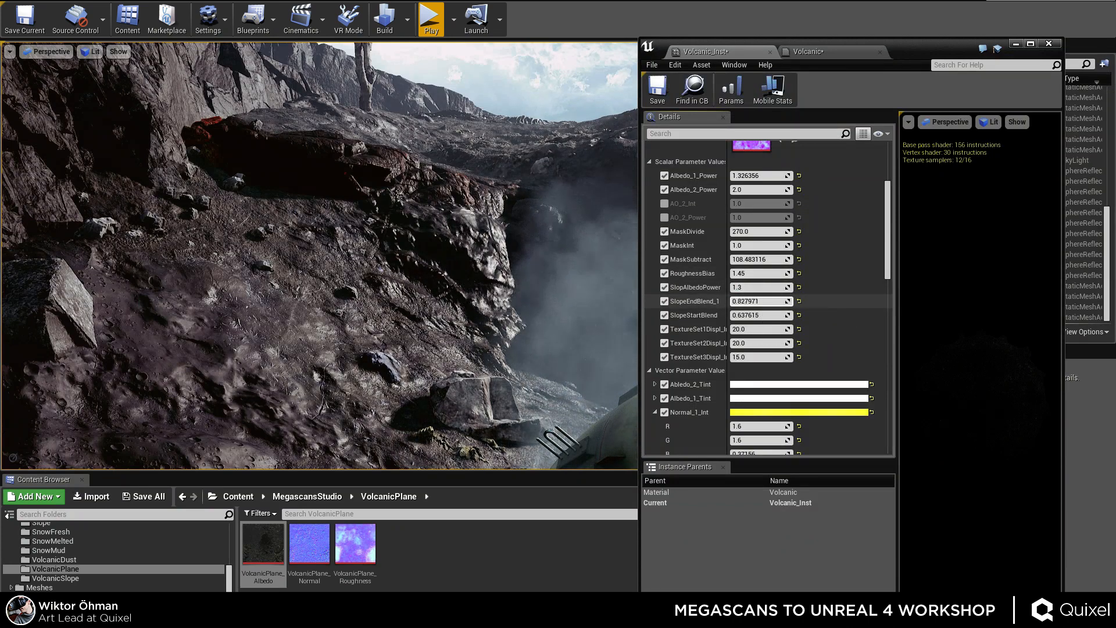
pyautogui.moveTo(750, 299)
pyautogui.mouseDown()
pyautogui.moveTo(721, 300)
pyautogui.moveTo(761, 300)
pyautogui.mouseUp()
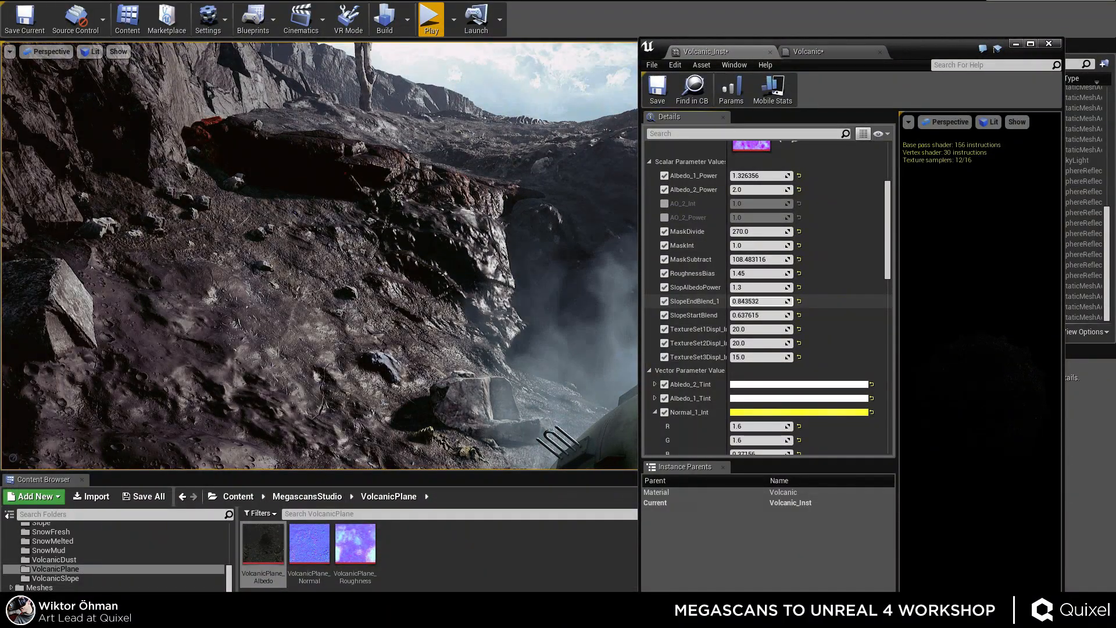
pyautogui.moveTo(761, 314)
pyautogui.mouseDown()
pyautogui.moveTo(745, 314)
pyautogui.moveTo(769, 314)
pyautogui.mouseUp()
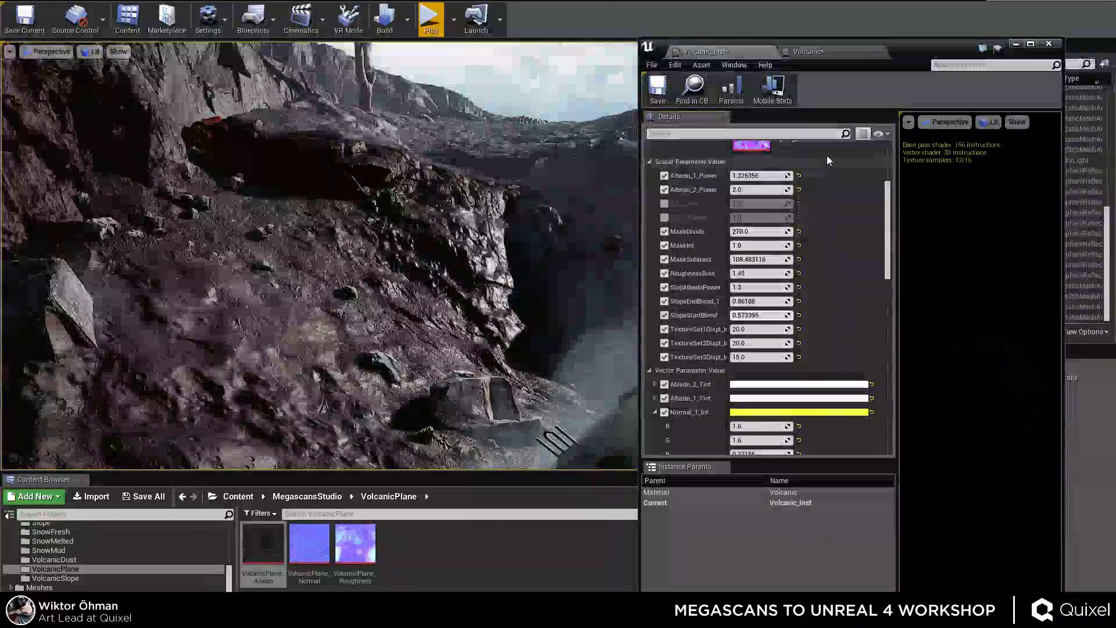
pyautogui.scroll(-2, 799, 157)
# Open the Volcanic material graph again, maximize its window and widen the material preview area.
pyautogui.click(842, 55)
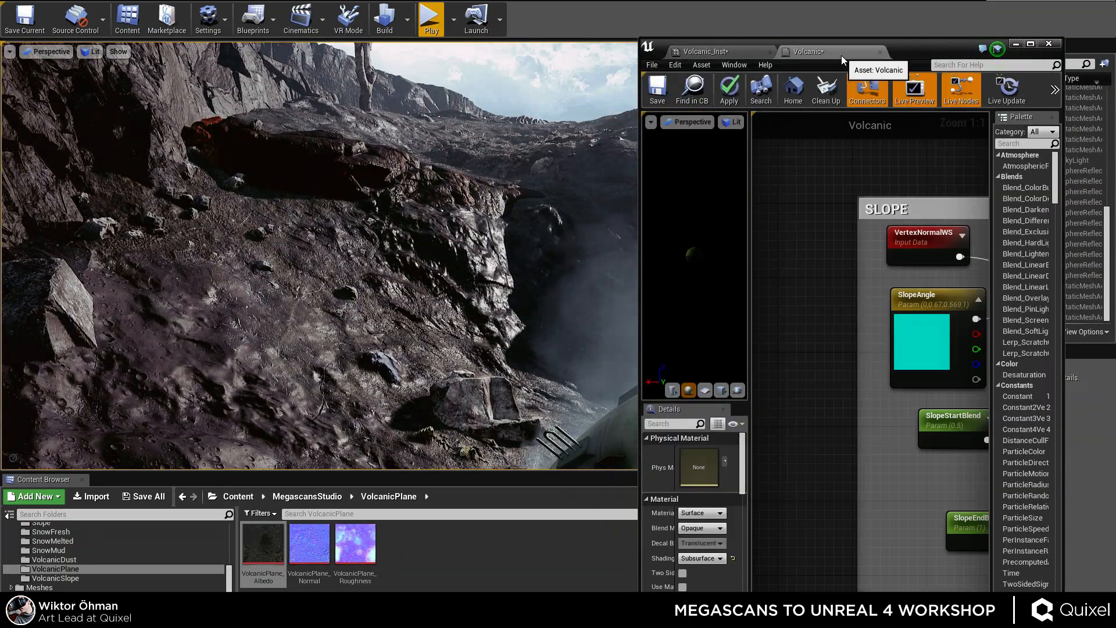
pyautogui.doubleClick(917, 48)
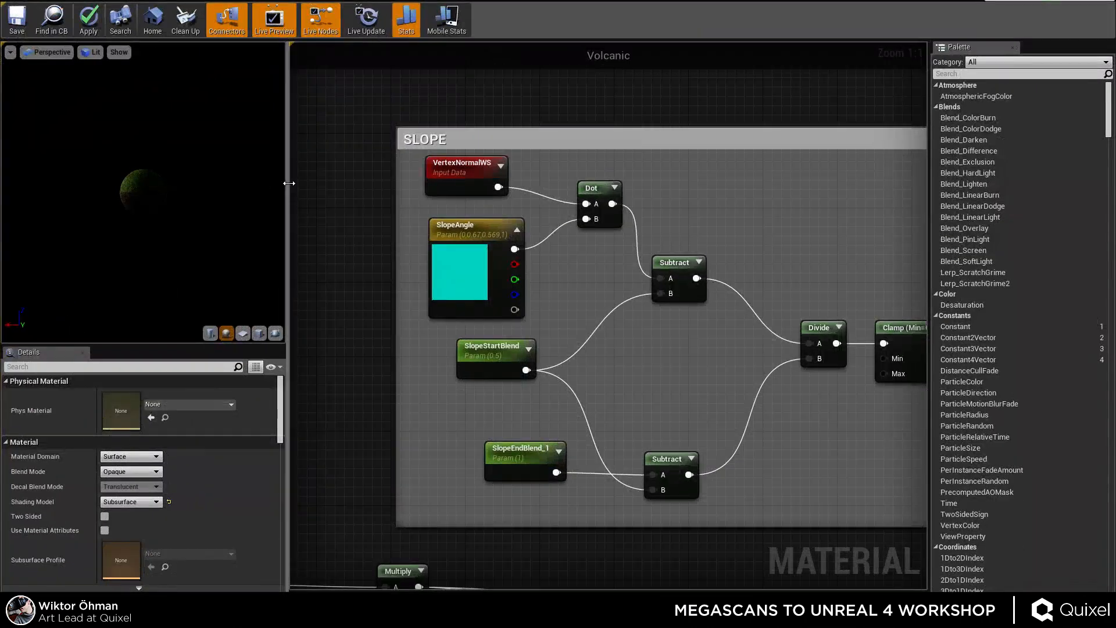
pyautogui.moveTo(289, 183); pyautogui.dragTo(423, 184)
# Examine the SLOPE group nodes and how they connect to the rest of the Volcanic graph and the material output.
pyautogui.scroll(-5, 634, 407)
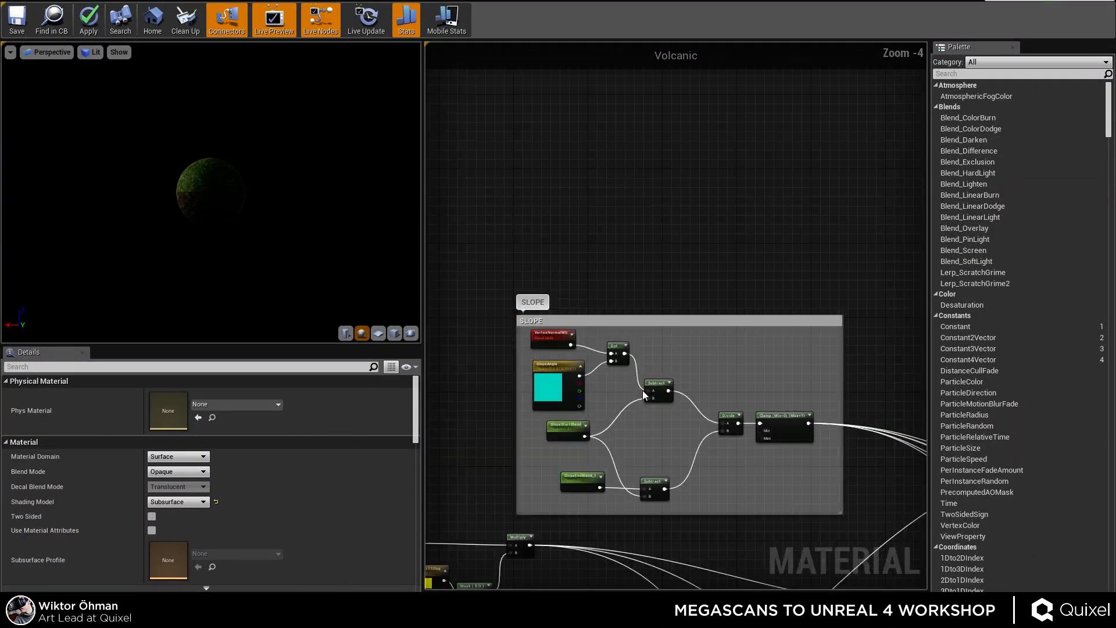
pyautogui.moveTo(644, 394); pyautogui.dragTo(579, 282, button='right')
pyautogui.scroll(-6, 437, 209)
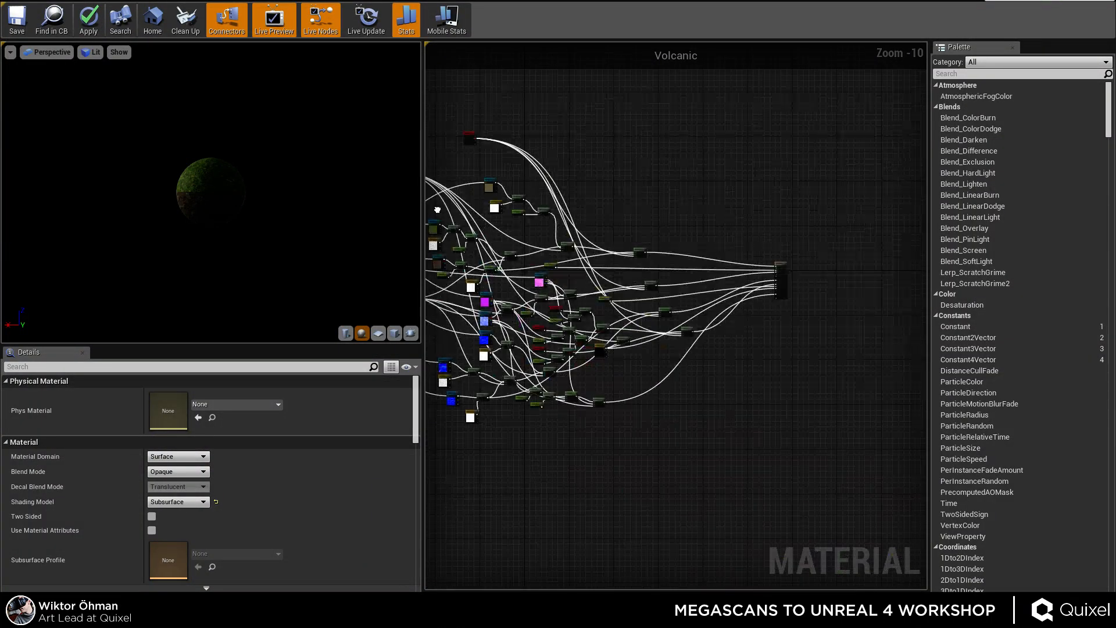
pyautogui.moveTo(437, 210); pyautogui.dragTo(789, 333, button='right')
pyautogui.scroll(10, 678, 324)
pyautogui.moveTo(720, 267); pyautogui.dragTo(692, 480, button='right')
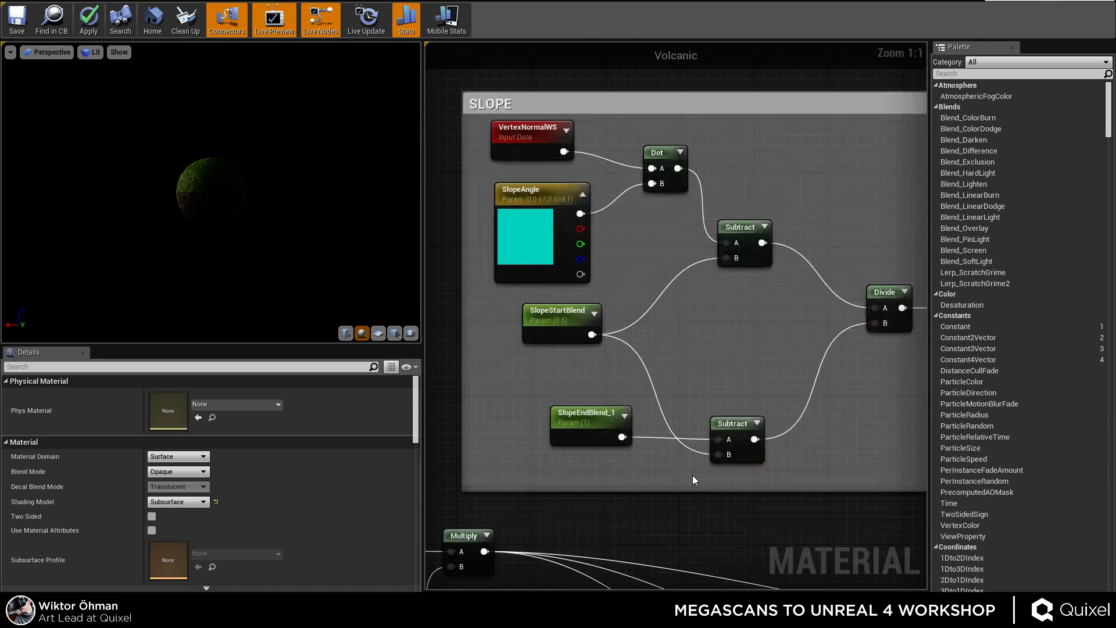
pyautogui.scroll(-7, 585, 359)
pyautogui.scroll(4, 644, 355)
pyautogui.moveTo(555, 241); pyautogui.dragTo(645, 269, button='right')
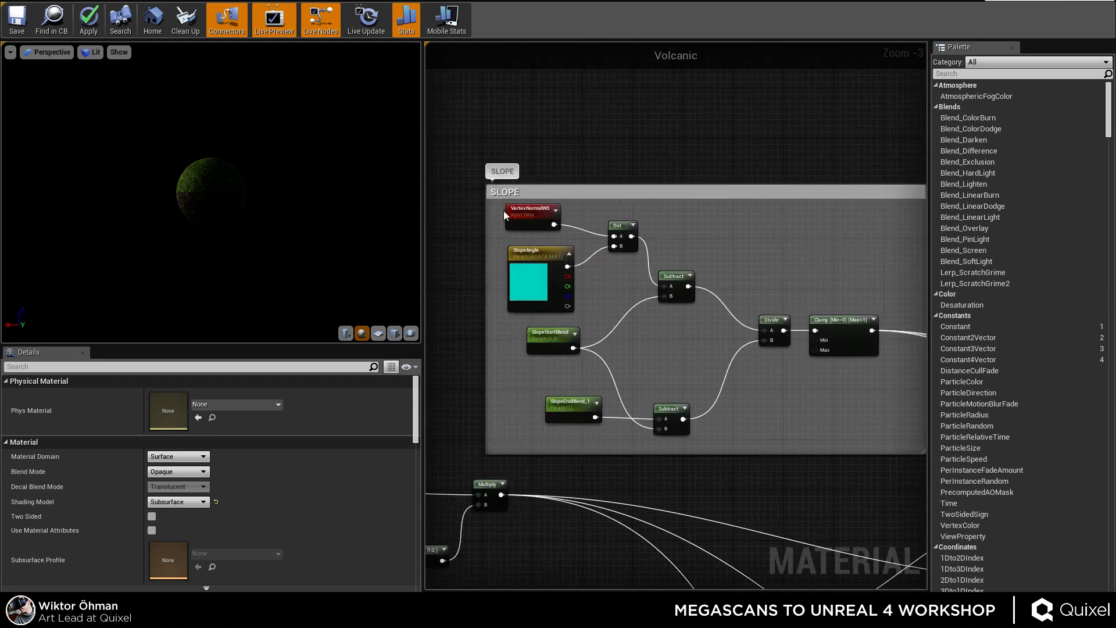
pyautogui.moveTo(898, 431); pyautogui.dragTo(899, 431)
pyautogui.click(730, 259)
pyautogui.moveTo(792, 276); pyautogui.dragTo(641, 268, button='right')
pyautogui.scroll(-2, 641, 268)
pyautogui.moveTo(451, 421); pyautogui.dragTo(533, 442, button='right')
pyautogui.scroll(3, 533, 442)
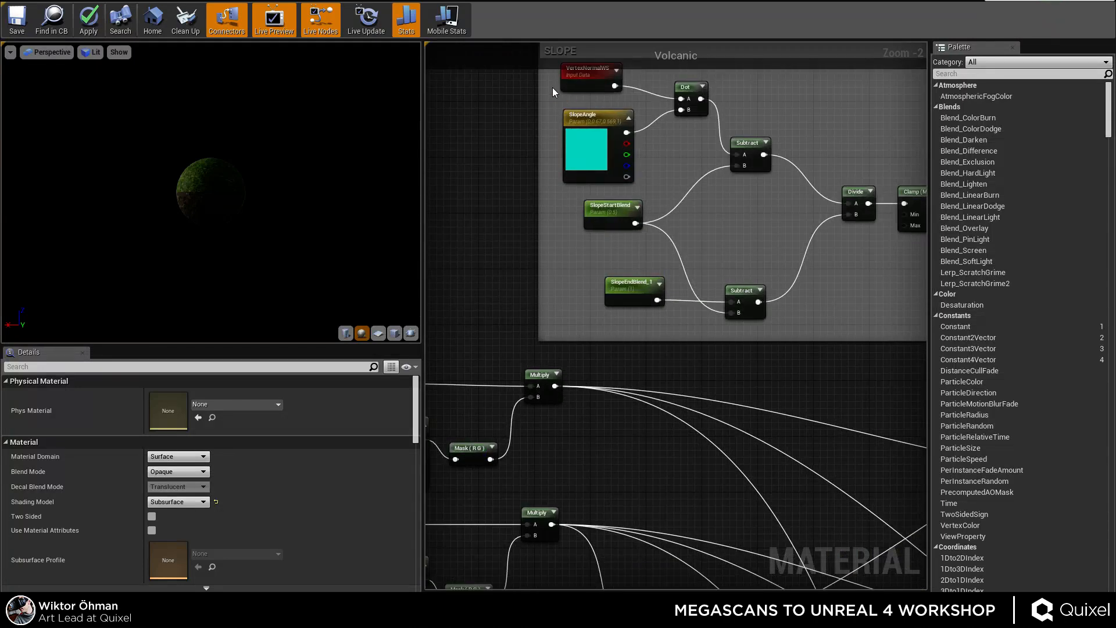
# Select all the nodes inside the SLOPE group, from VertexNormalWS through Clamp.
pyautogui.moveTo(866, 281); pyautogui.dragTo(870, 314)
pyautogui.moveTo(793, 244); pyautogui.dragTo(706, 332, button='right')
pyautogui.keyDown('shift'); pyautogui.moveTo(789, 223); pyautogui.dragTo(861, 334); pyautogui.keyUp('shift')
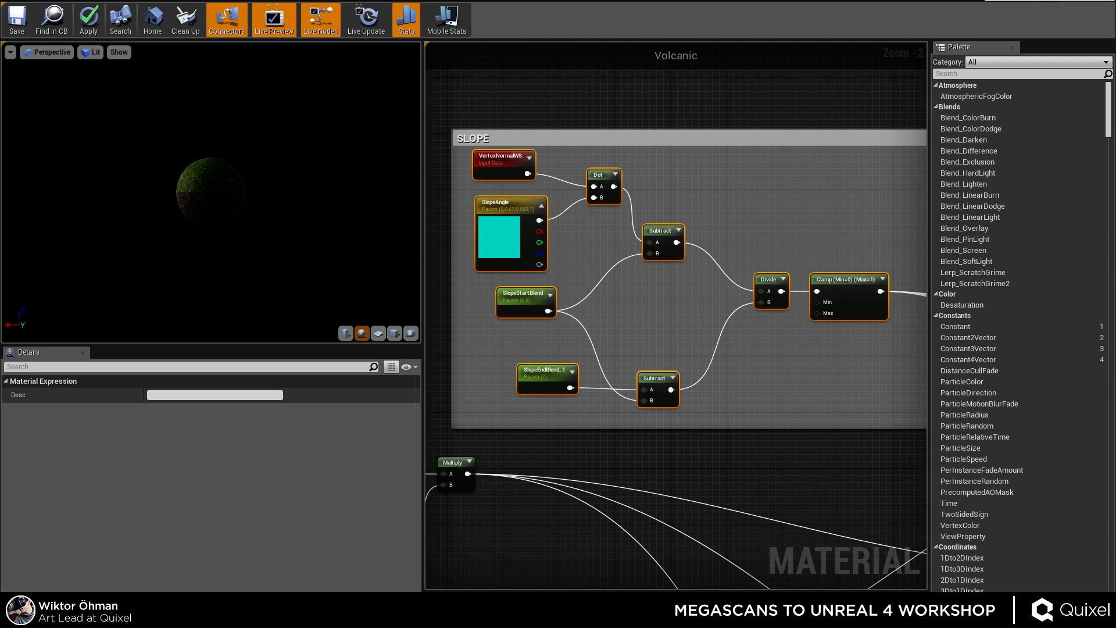
# Switch to the StreamExample_Inst material instance window and close it.
pyautogui.moveTo(442, 616)
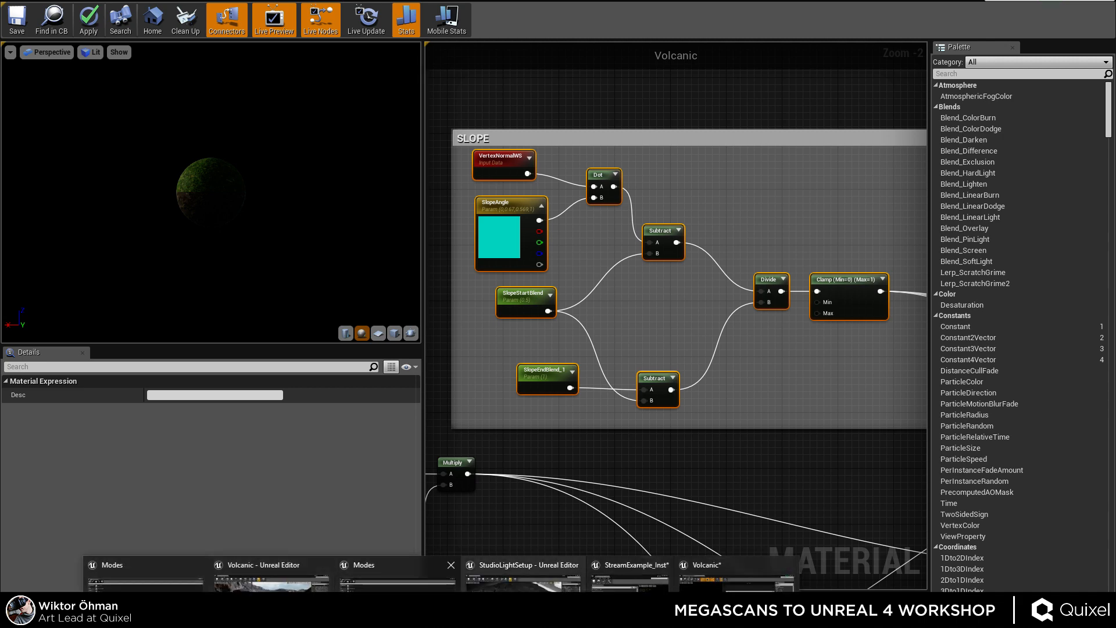
pyautogui.click(629, 578)
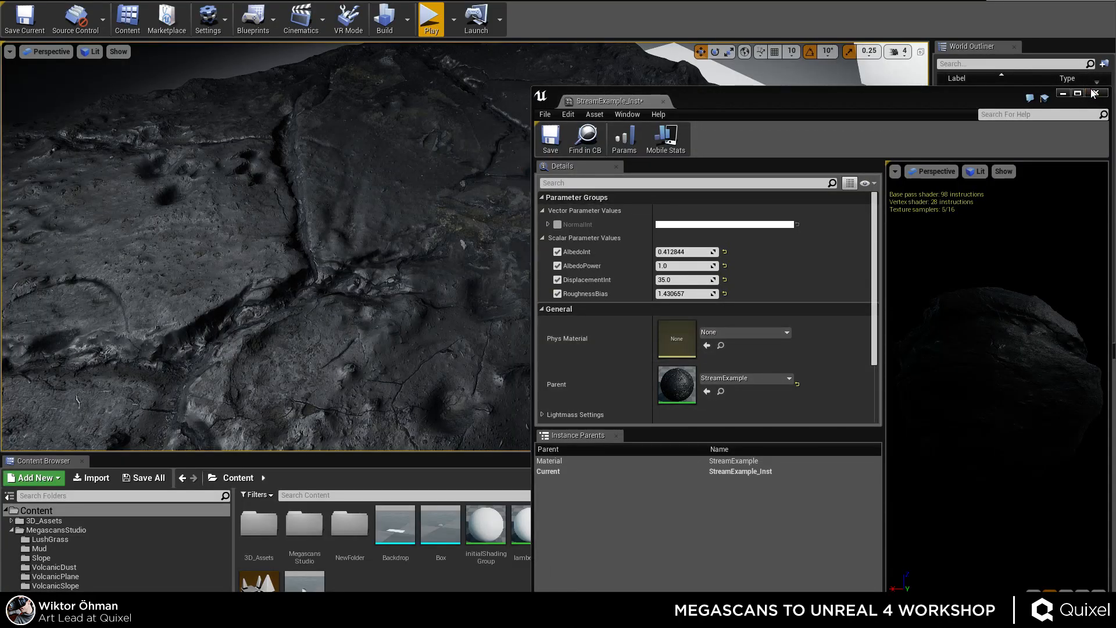
pyautogui.click(1094, 93)
# Inspect the displaced rock surface on the preview plane in the studio level from several angles.
pyautogui.keyDown('alt'); pyautogui.moveTo(551, 255); pyautogui.dragTo(578, 295); pyautogui.keyUp('alt')
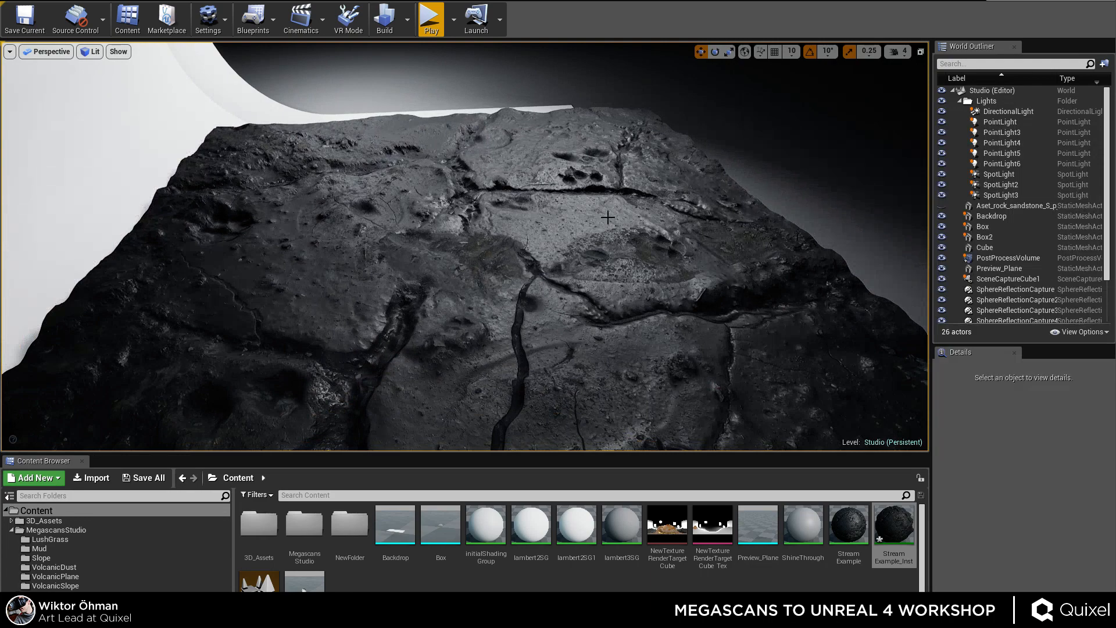
pyautogui.moveTo(536, 224)
pyautogui.keyDown('alt'); pyautogui.mouseDown()
pyautogui.moveTo(430, 229)
pyautogui.moveTo(605, 221)
pyautogui.moveTo(519, 219)
pyautogui.mouseUp(); pyautogui.keyUp('alt')
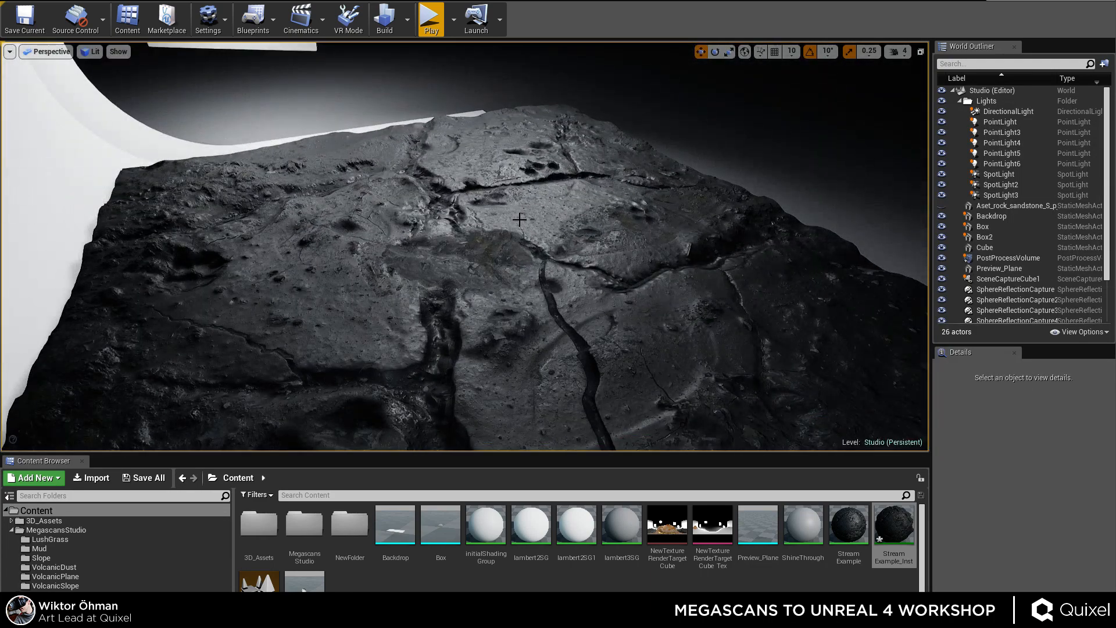
pyautogui.keyDown('alt'); pyautogui.moveTo(618, 333); pyautogui.dragTo(627, 284); pyautogui.keyUp('alt')
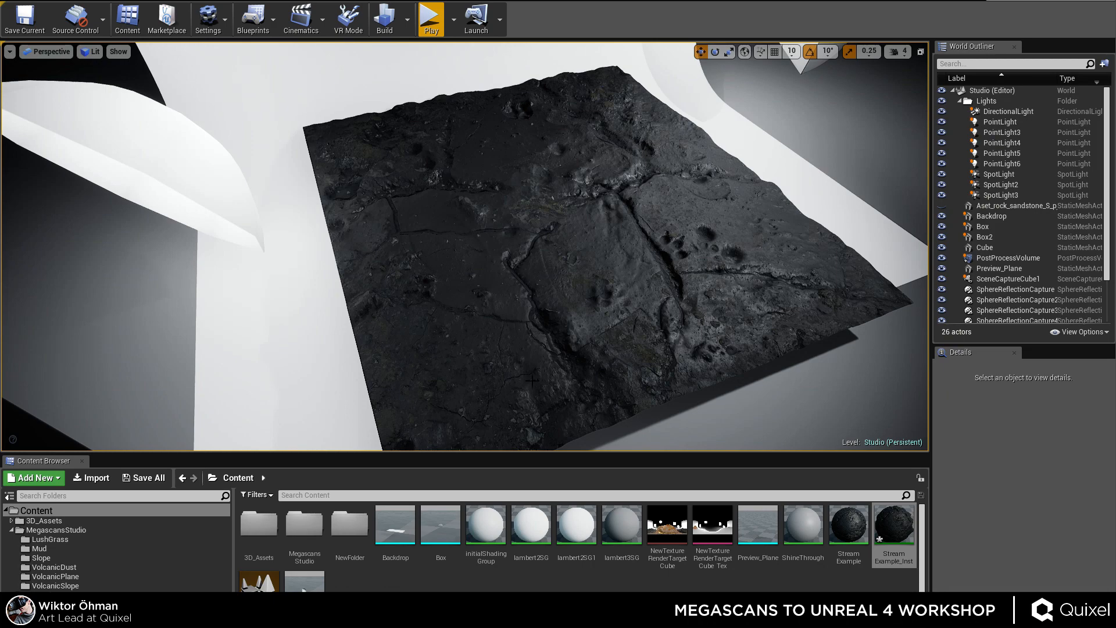
pyautogui.keyDown('alt'); pyautogui.moveTo(627, 285); pyautogui.dragTo(634, 215); pyautogui.keyUp('alt')
pyautogui.moveTo(634, 215); pyautogui.dragTo(758, 239, button='right')
pyautogui.click(730, 207)
pyautogui.moveTo(641, 195); pyautogui.dragTo(624, 178, button='right')
pyautogui.press('Escape')
# Turn off game view to show the studio's light and reflection capture icons, and select the Preview_Plane mesh.
pyautogui.moveTo(407, 221); pyautogui.dragTo(527, 205, button='right')
pyautogui.press('g')
pyautogui.click(451, 246)
pyautogui.click(527, 205)
pyautogui.press('Escape')
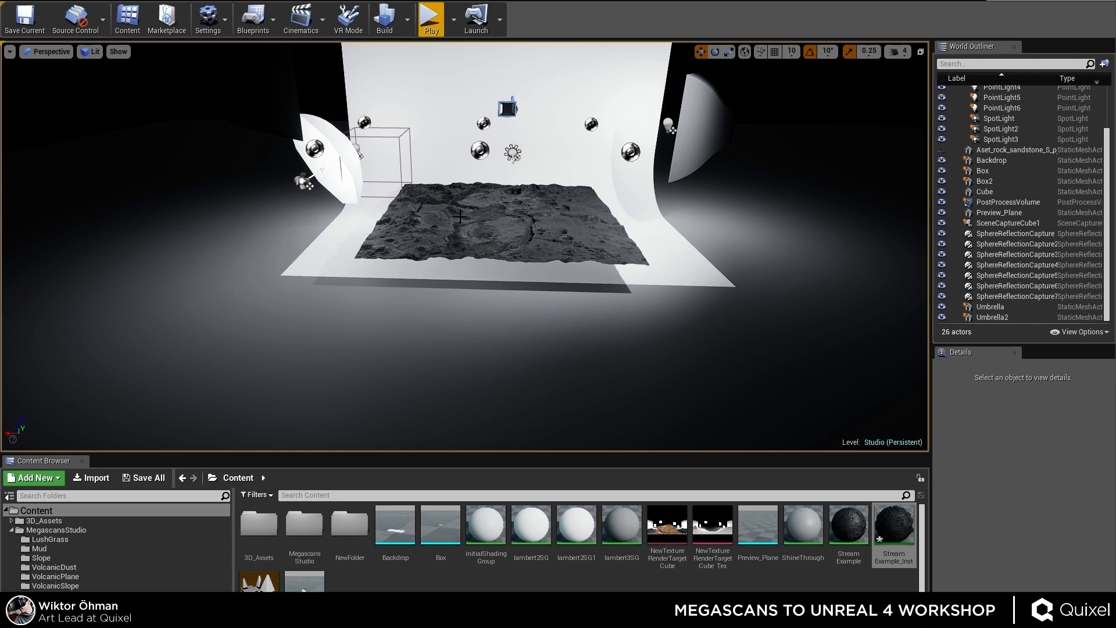
pyautogui.moveTo(535, 202); pyautogui.dragTo(558, 185, button='right')
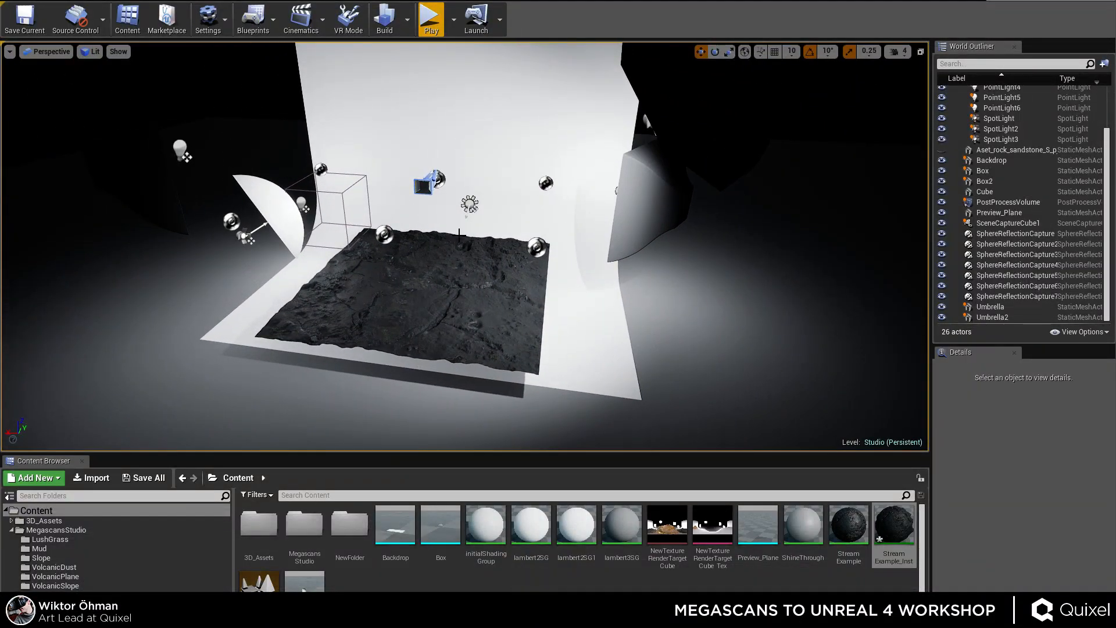
pyautogui.click(492, 275)
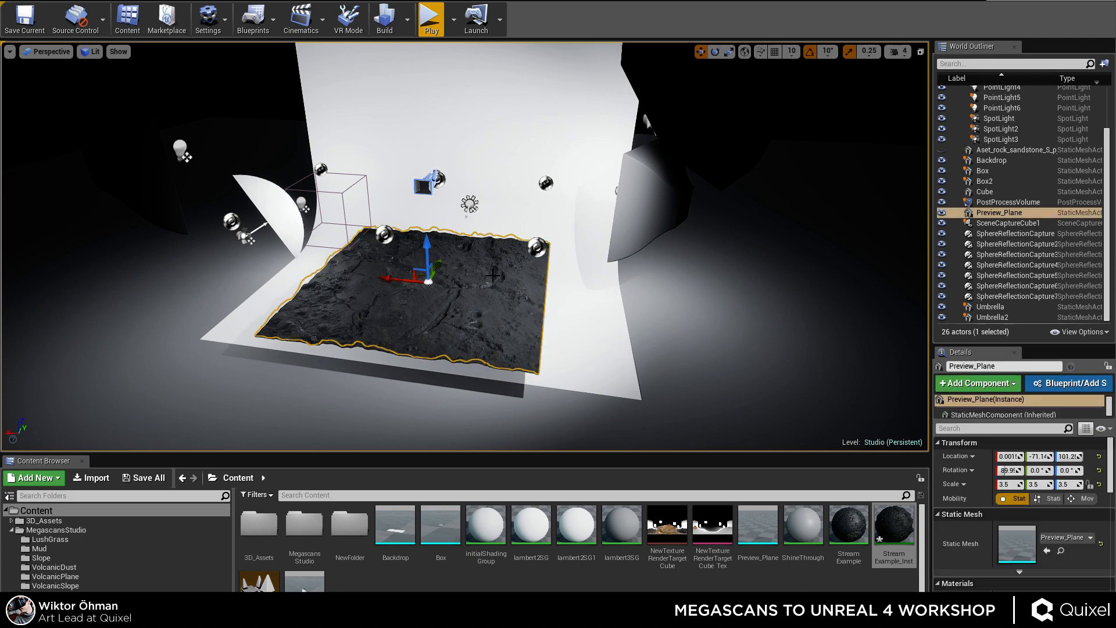
# Inspect the studio setup from closer angles with the light and capture icons hidden, and select the Box mesh beside the backdrop.
pyautogui.press('Escape')
pyautogui.moveTo(475, 265); pyautogui.dragTo(341, 368, button='right')
pyautogui.press('g')
pyautogui.moveTo(175, 616)
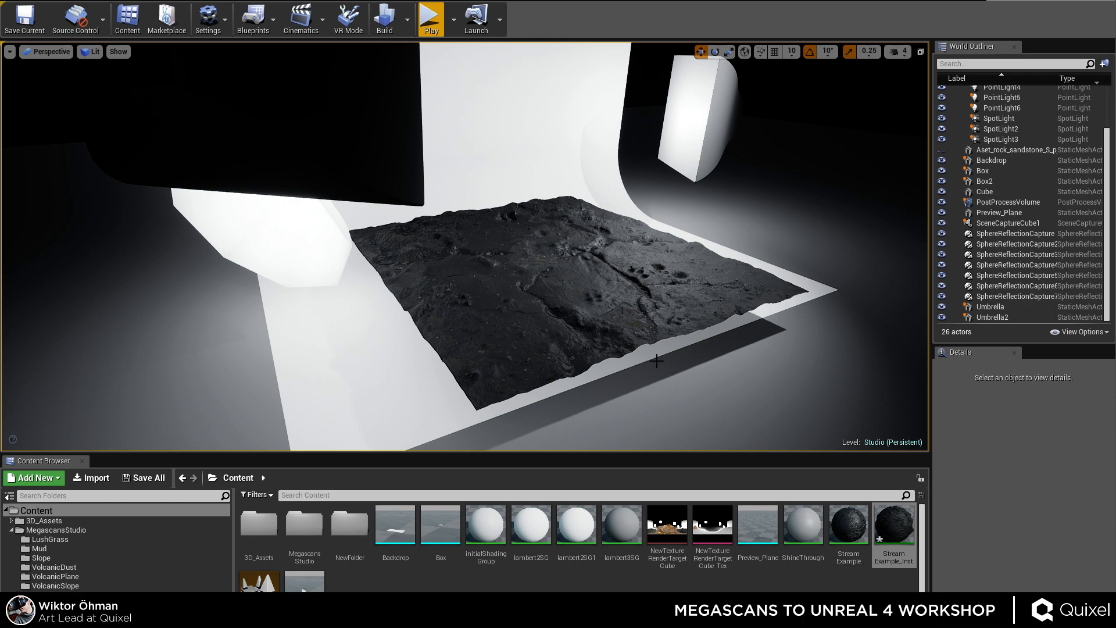
pyautogui.moveTo(656, 361); pyautogui.dragTo(524, 290, button='right')
pyautogui.click(604, 285)
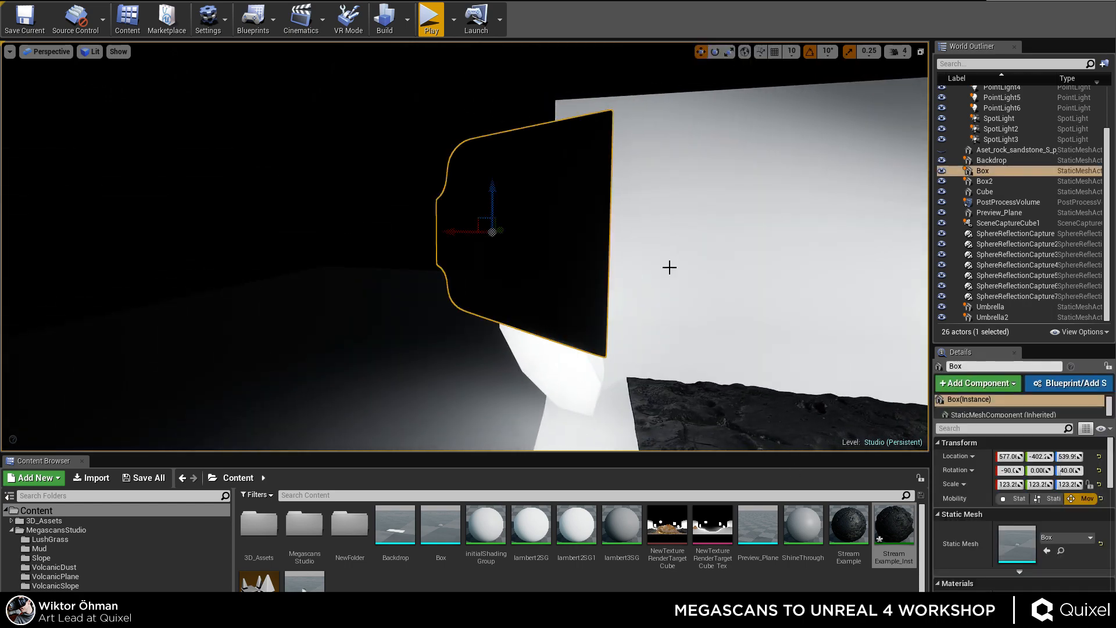
pyautogui.moveTo(668, 267); pyautogui.dragTo(526, 201, button='right')
# View the studio in Unlit mode with nothing selected, and return the viewport to Lit mode.
pyautogui.hotkey('alt', '3')
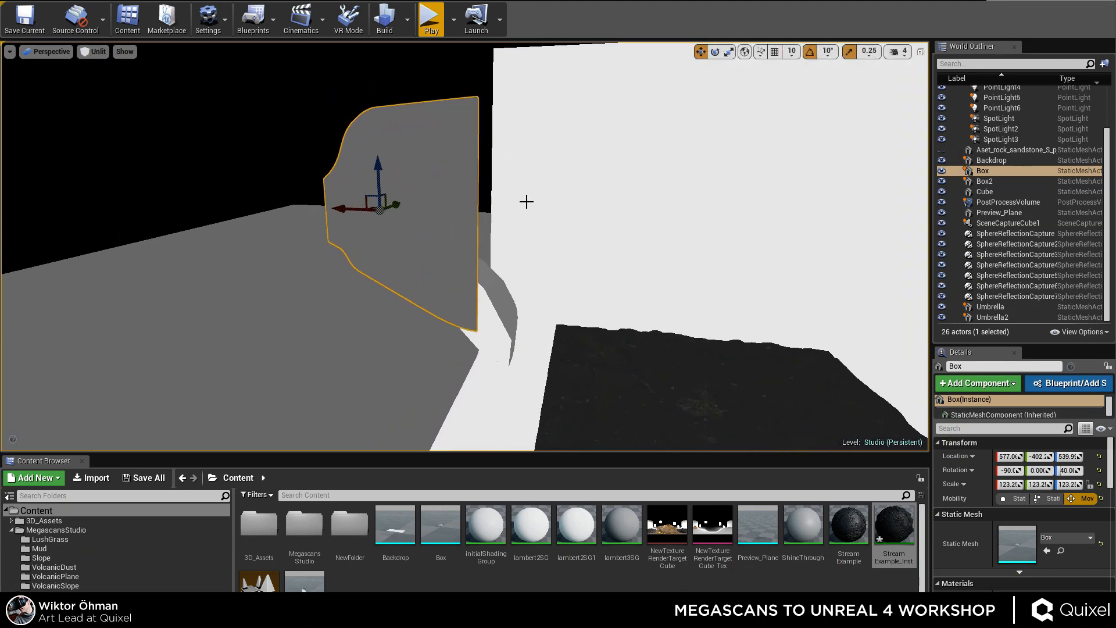
pyautogui.press('Escape')
pyautogui.press('w')
pyautogui.moveTo(468, 173); pyautogui.dragTo(767, 209, button='right')
pyautogui.hotkey('alt', '4')
pyautogui.press('a')
# Try a temporary point light at two spots near the dark softbox mesh, deleting each light again.
pyautogui.click(431, 246)
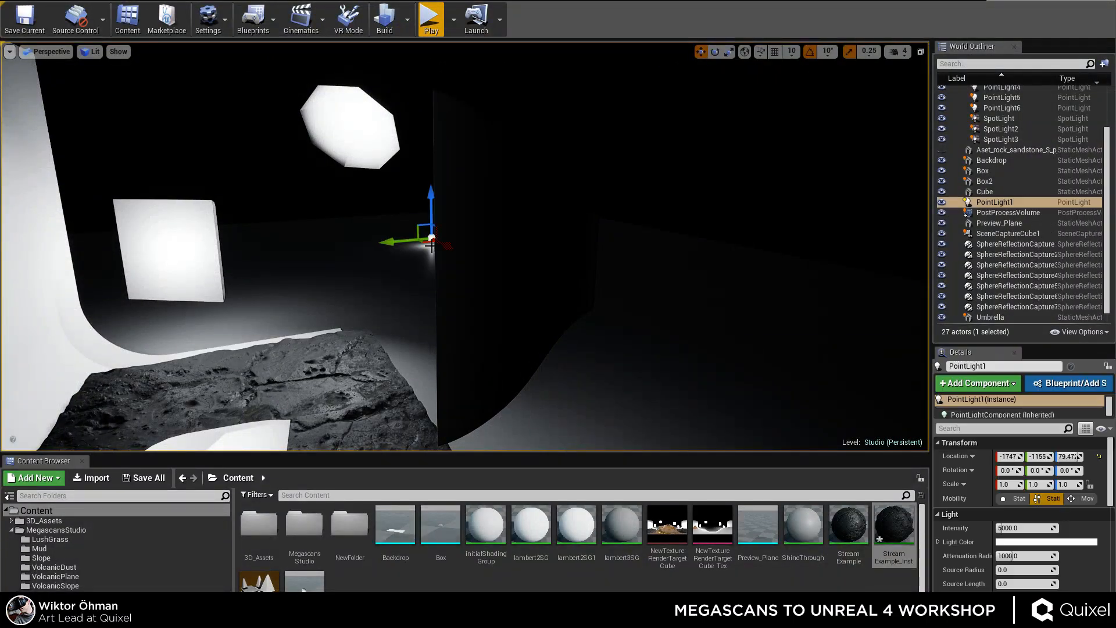
pyautogui.press('Delete')
pyautogui.click(516, 267)
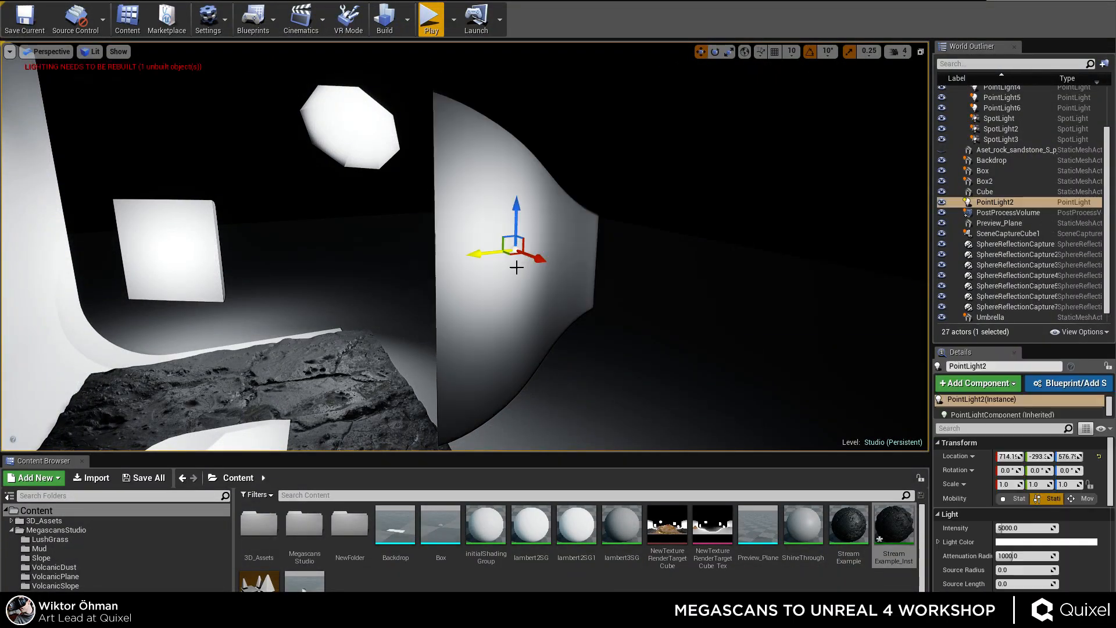
pyautogui.press('s')
pyautogui.moveTo(516, 267); pyautogui.dragTo(541, 273, button='right')
pyautogui.moveTo(514, 257); pyautogui.dragTo(561, 291)
pyautogui.moveTo(562, 291)
pyautogui.mouseDown(button='right')
pyautogui.moveTo(453, 279)
pyautogui.moveTo(605, 285)
pyautogui.moveTo(442, 250)
pyautogui.moveTo(395, 291)
pyautogui.moveTo(407, 273)
pyautogui.moveTo(343, 244)
pyautogui.moveTo(355, 302)
pyautogui.moveTo(436, 290)
pyautogui.moveTo(430, 256)
pyautogui.moveTo(512, 262)
pyautogui.moveTo(540, 250)
pyautogui.moveTo(523, 256)
pyautogui.moveTo(624, 273)
pyautogui.moveTo(645, 261)
pyautogui.moveTo(575, 291)
pyautogui.moveTo(581, 372)
pyautogui.moveTo(511, 296)
pyautogui.moveTo(578, 293)
pyautogui.mouseUp(button='right')
pyautogui.press('Delete')
# Inspect the light reflections on the dark rock surface from low angles, and glance at the build options.
pyautogui.press('w')
pyautogui.press('s')
pyautogui.press('w')
pyautogui.press('s')
pyautogui.press('w')
pyautogui.press('s')
pyautogui.press('w')
pyautogui.press('s')
pyautogui.press('w')
pyautogui.press('s')
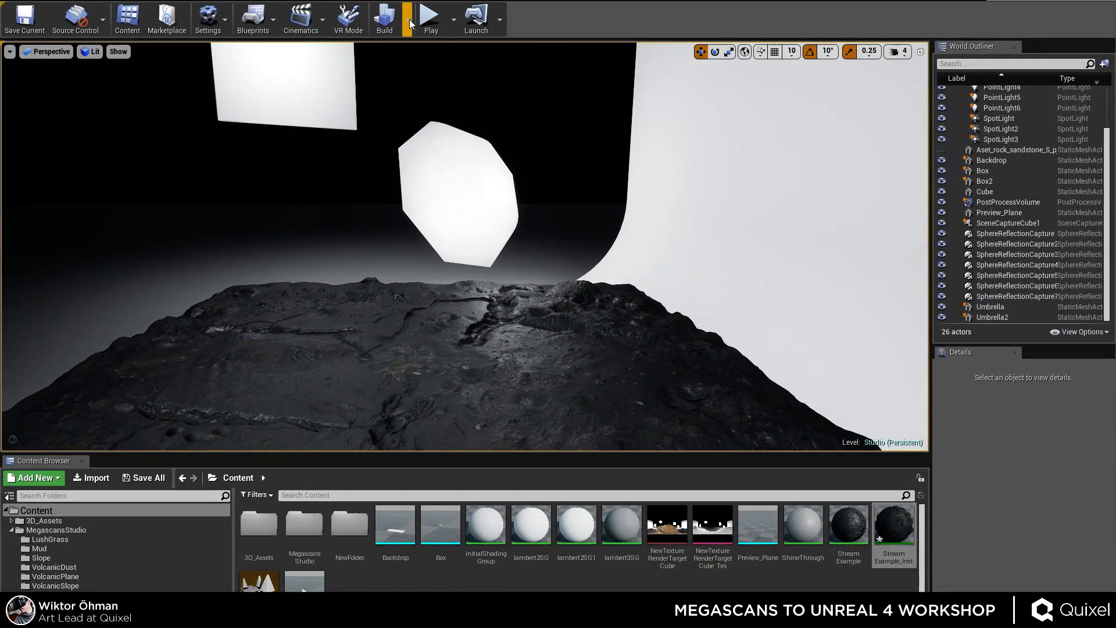
pyautogui.click(408, 23)
pyautogui.click(465, 136)
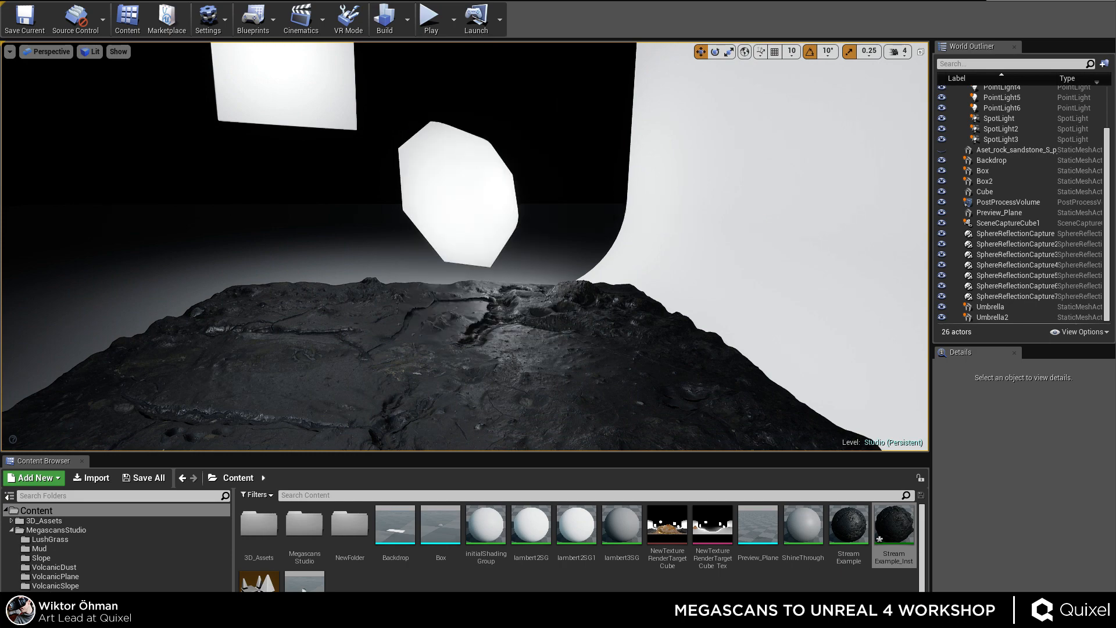
# Examine the backdrop and the captured studio environment in the NewTextureRenderTargetCube_Tex texture, and close the texture window.
pyautogui.moveTo(464, 135); pyautogui.dragTo(684, 280, button='right')
pyautogui.press('s')
pyautogui.click(465, 136)
pyautogui.press('d')
pyautogui.press('a')
pyautogui.press('s')
pyautogui.press('d')
pyautogui.press('a')
pyautogui.press('s')
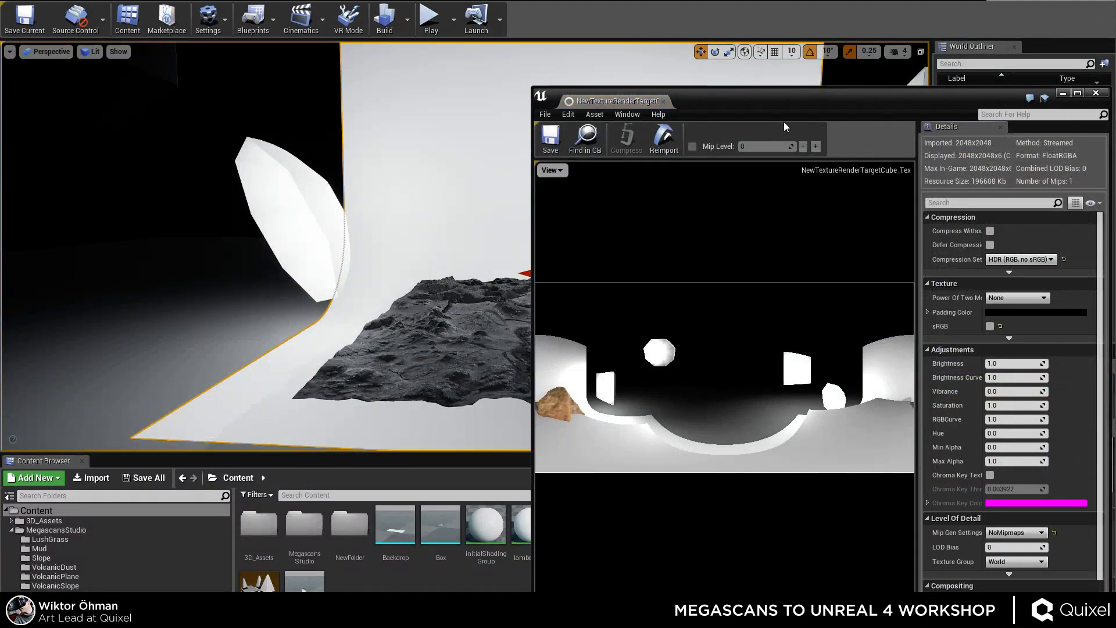
pyautogui.moveTo(782, 104); pyautogui.dragTo(633, 92)
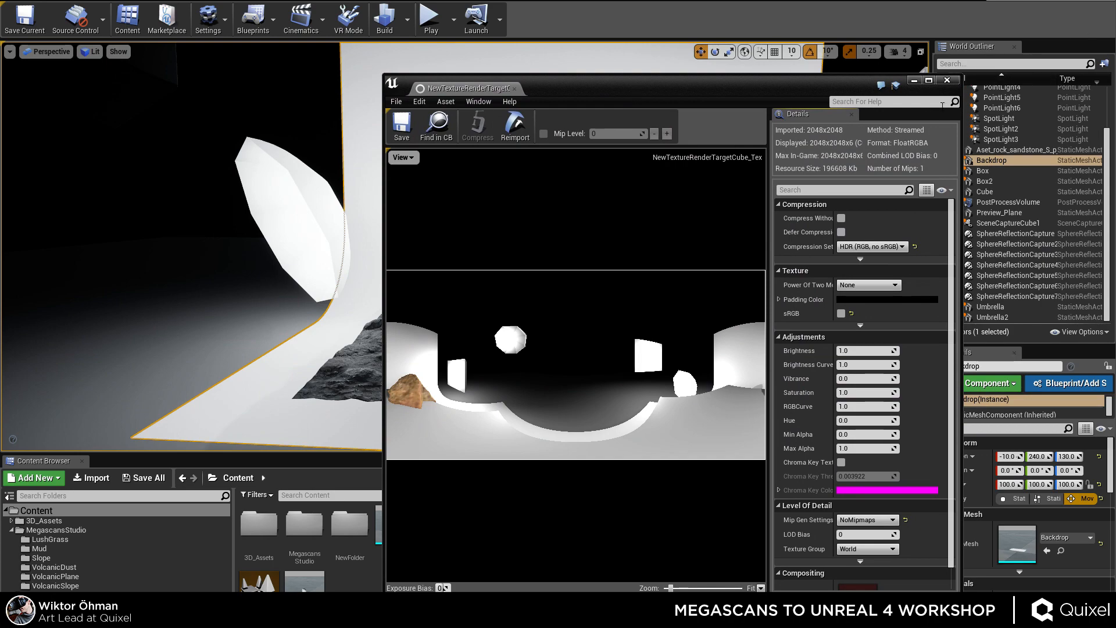
pyautogui.click(947, 82)
# Turn the scene icons back on, select the DirectionalLight and toggle its visibility to compare its effect on the rock surface.
pyautogui.keyDown('alt'); pyautogui.moveTo(348, 291); pyautogui.dragTo(412, 262); pyautogui.keyUp('alt')
pyautogui.press('g')
pyautogui.click(413, 260)
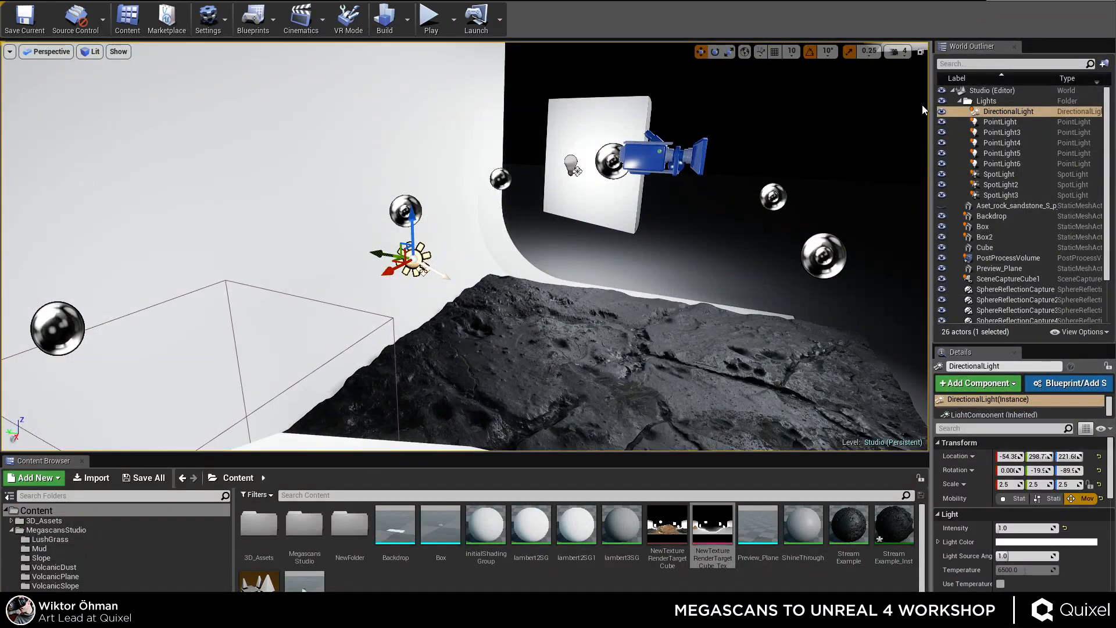
pyautogui.click(941, 111)
pyautogui.click(941, 111)
pyautogui.click(942, 111)
pyautogui.click(941, 111)
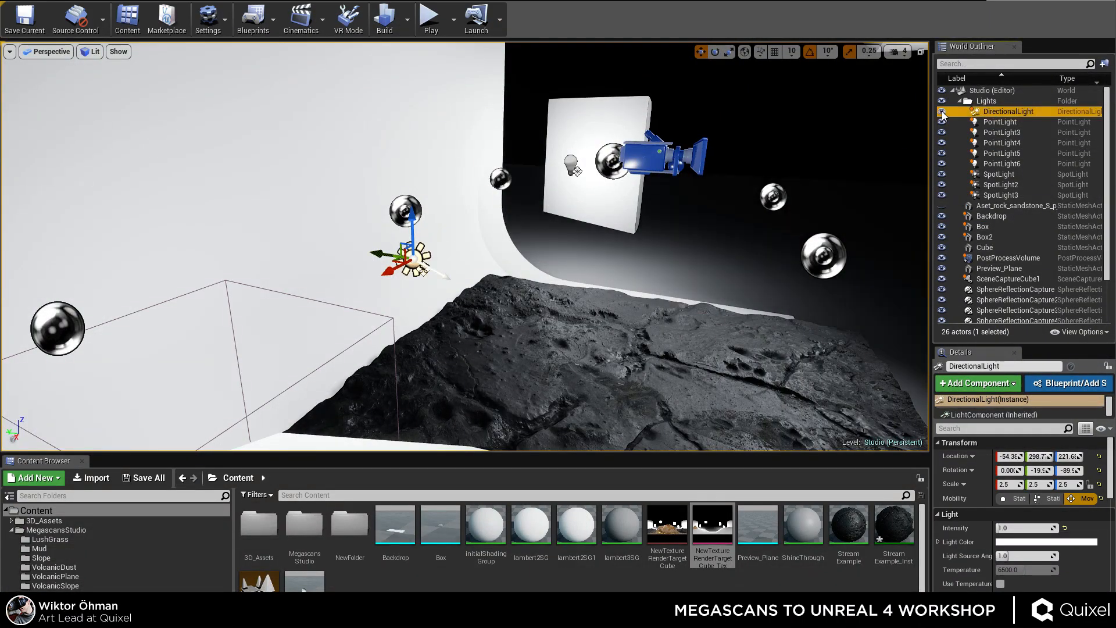
pyautogui.click(941, 111)
pyautogui.click(942, 111)
pyautogui.press('f')
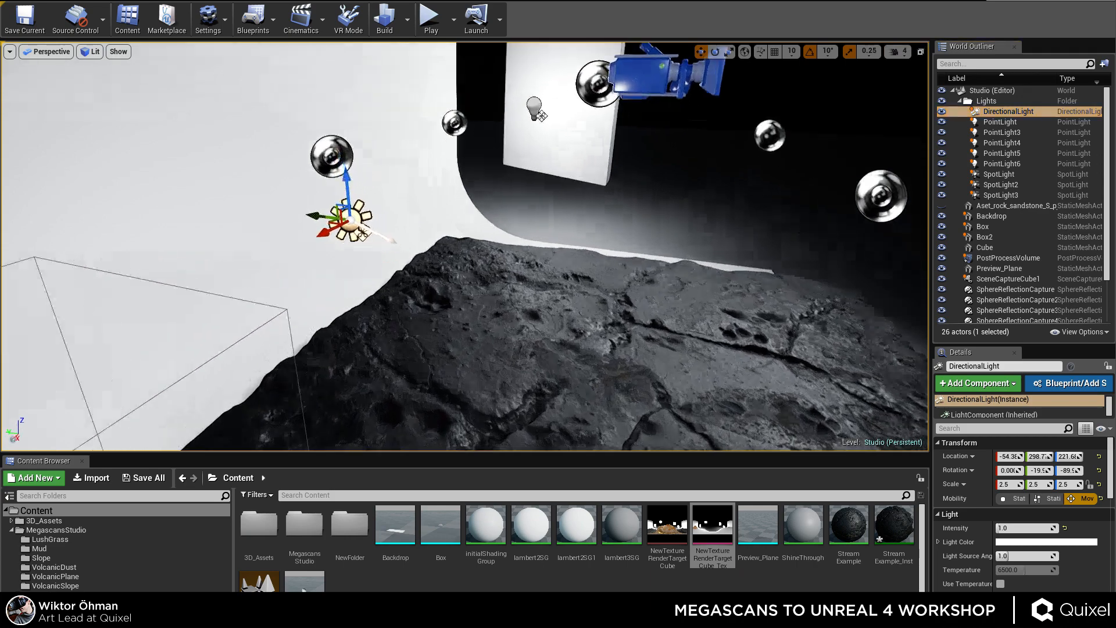
# Unhide the Aset_rock_sandstone mesh and toggle the DirectionalLight to compare the rock's lighting.
pyautogui.click(940, 206)
pyautogui.moveTo(910, 98); pyautogui.dragTo(982, 40, button='right')
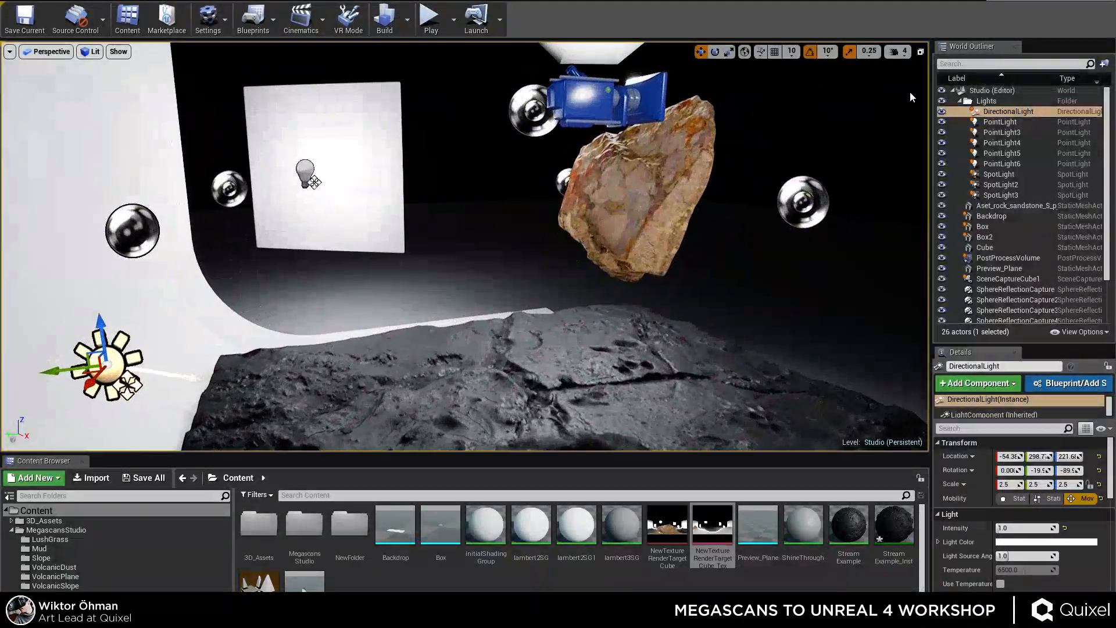
pyautogui.click(941, 112)
pyautogui.click(942, 112)
pyautogui.click(941, 112)
pyautogui.click(941, 112)
pyautogui.moveTo(895, 131); pyautogui.dragTo(947, 131, button='right')
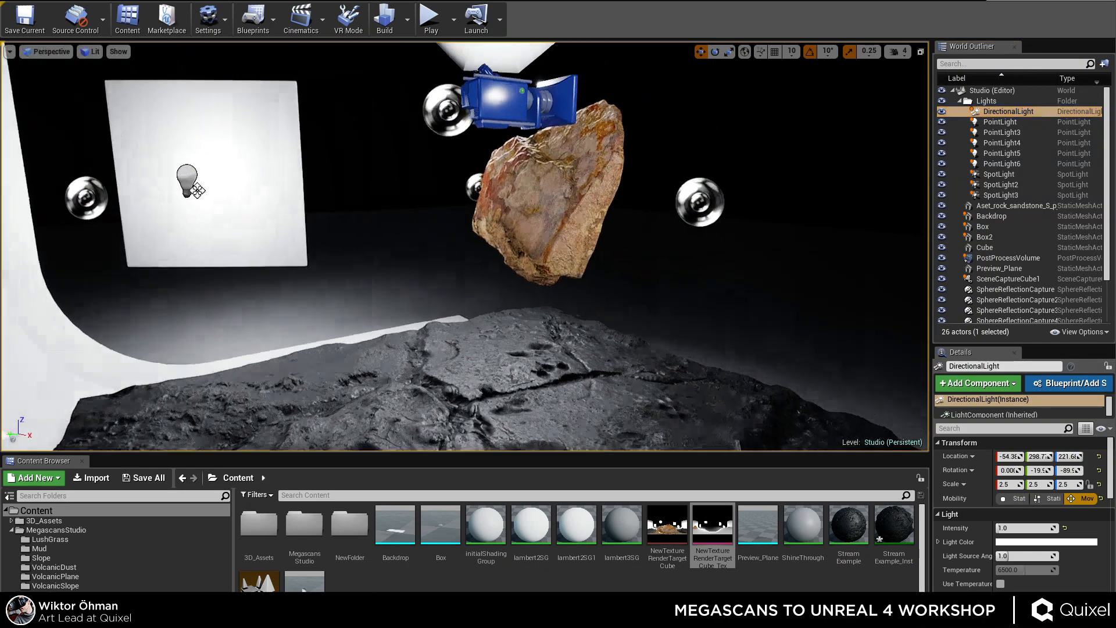
# Examine the sandstone rock up close and from other angles, with the DirectionalLight switched off and on.
pyautogui.moveTo(465, 246)
pyautogui.mouseDown(button='right')
pyautogui.moveTo(407, 246)
pyautogui.moveTo(477, 238)
pyautogui.moveTo(465, 244)
pyautogui.moveTo(471, 232)
pyautogui.moveTo(471, 256)
pyautogui.mouseUp(button='right')
pyautogui.press('w')
pyautogui.press('s')
pyautogui.click(941, 111)
pyautogui.click(941, 111)
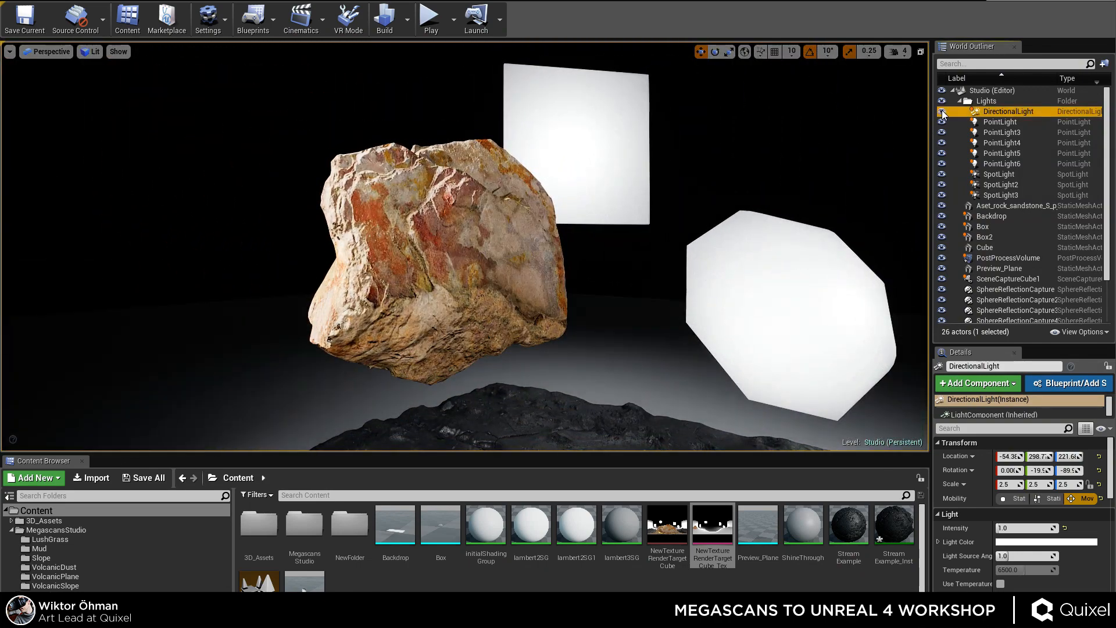
pyautogui.press('s')
pyautogui.moveTo(895, 131); pyautogui.dragTo(523, 262, button='right')
pyautogui.press('s')
pyautogui.press('w')
pyautogui.press('d')
pyautogui.press('s')
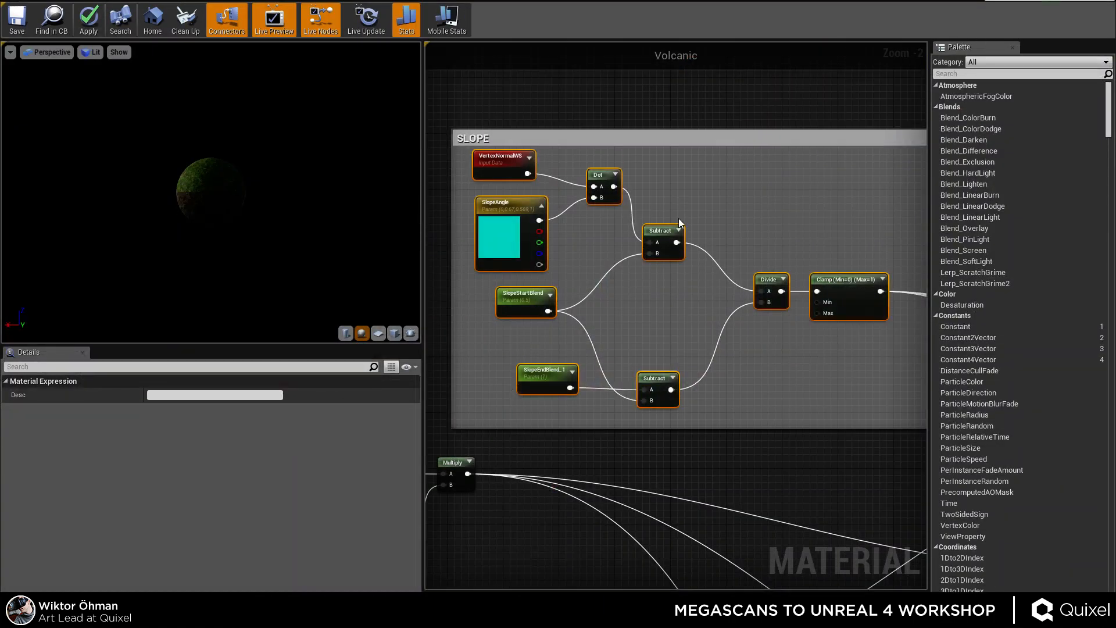
# Copy all the nodes inside the SLOPE group of the Volcanic material, and switch back to the StudioLightSetup editor window.
pyautogui.click(552, 198)
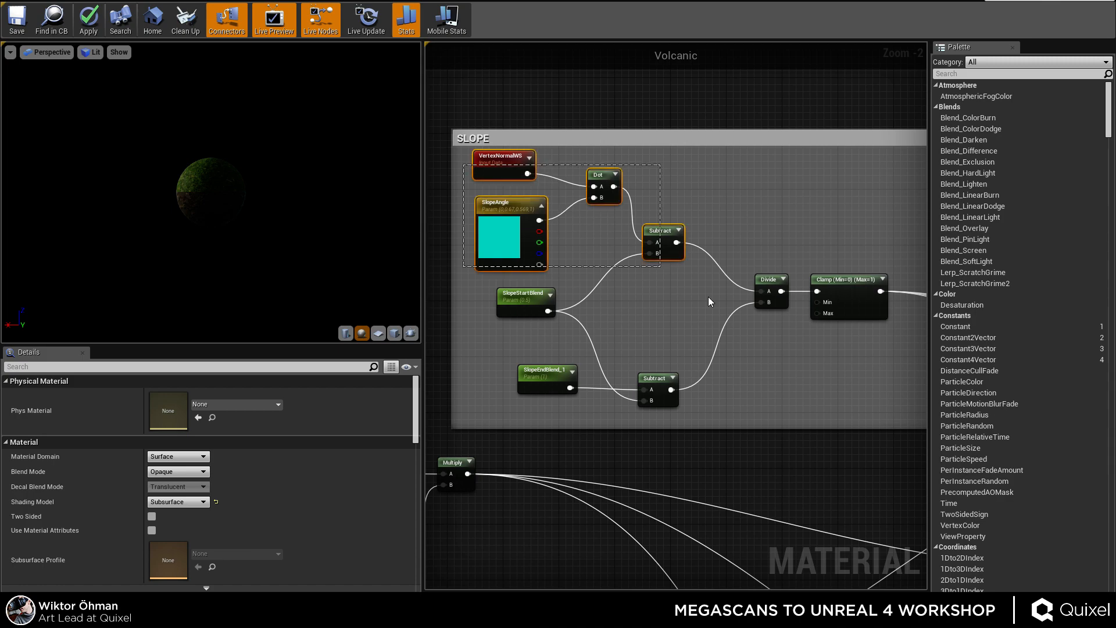
pyautogui.moveTo(852, 402); pyautogui.dragTo(852, 402)
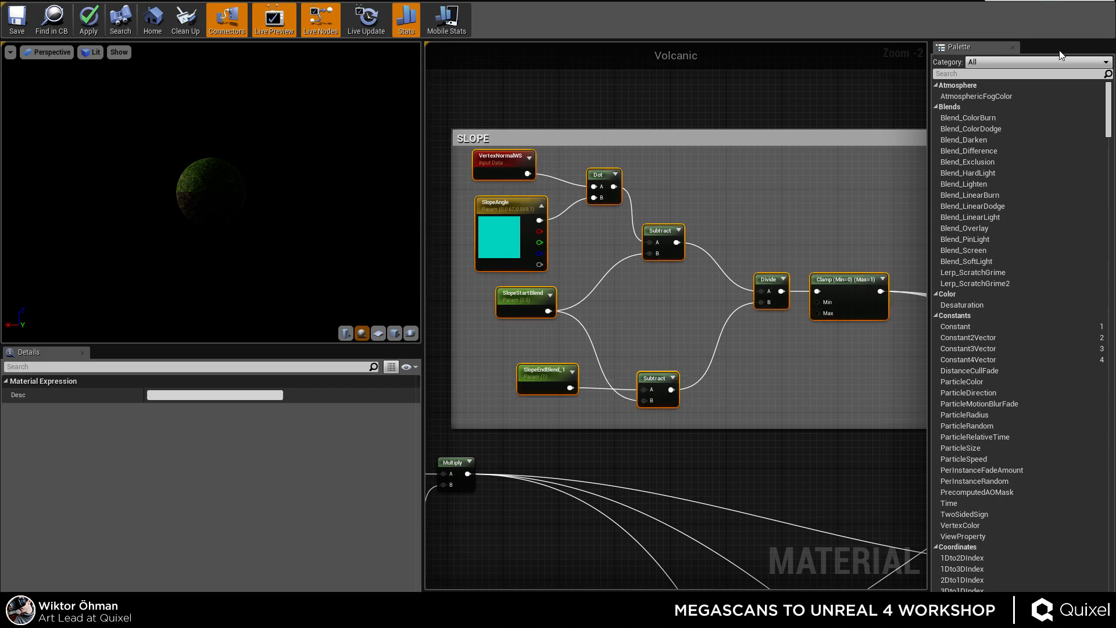
pyautogui.moveTo(440, 614)
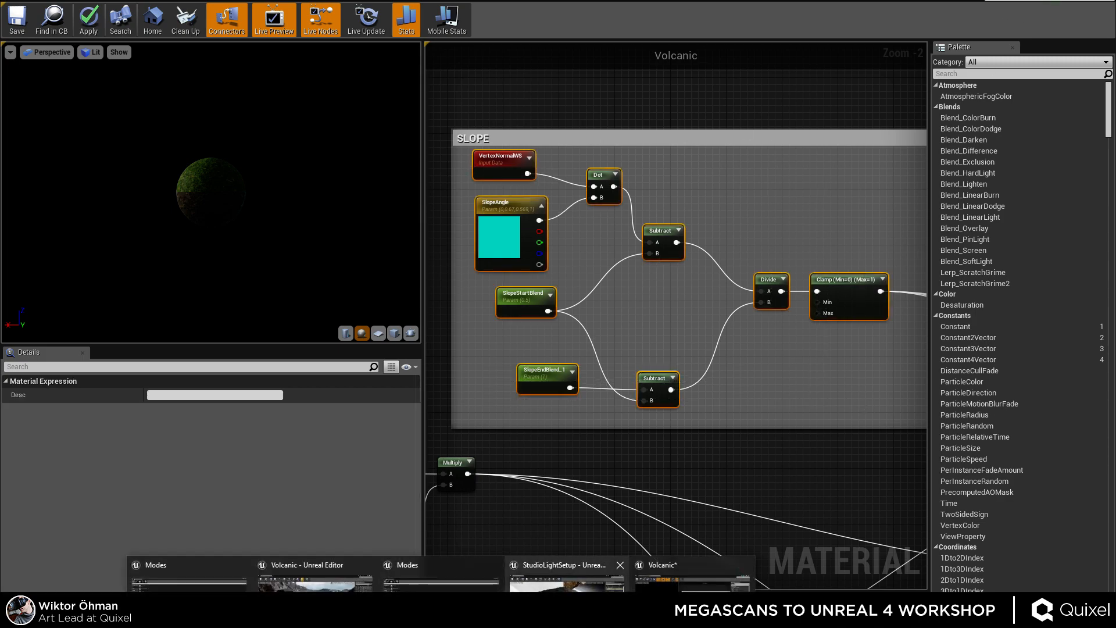
pyautogui.click(567, 578)
# Create a material named SlopeExample in the Content folder and paste the copied slope nodes into its graph.
pyautogui.moveTo(514, 202); pyautogui.dragTo(538, 209, button='right')
pyautogui.click(438, 567)
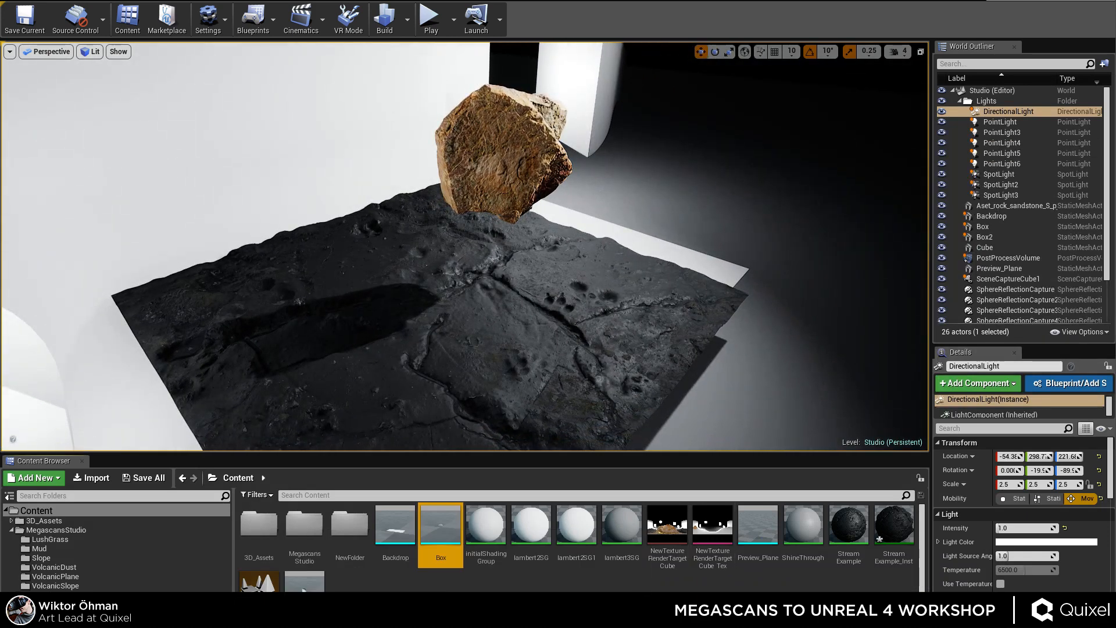
pyautogui.rightClick(562, 580)
pyautogui.click(609, 423)
pyautogui.write('SlopeE')
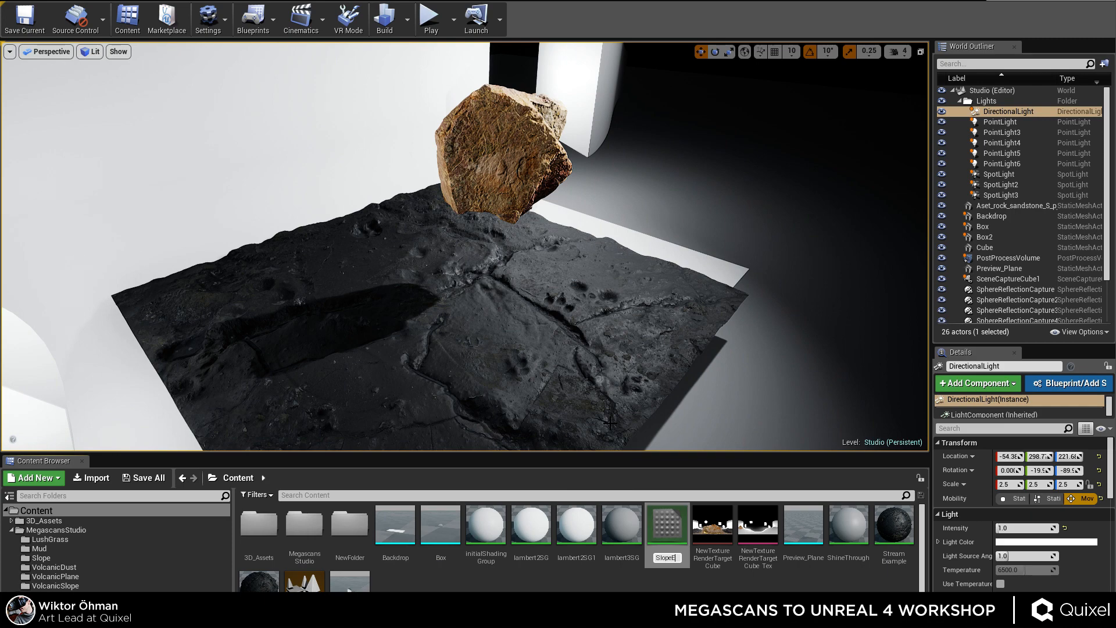
pyautogui.write('xample')
pyautogui.press('Return')
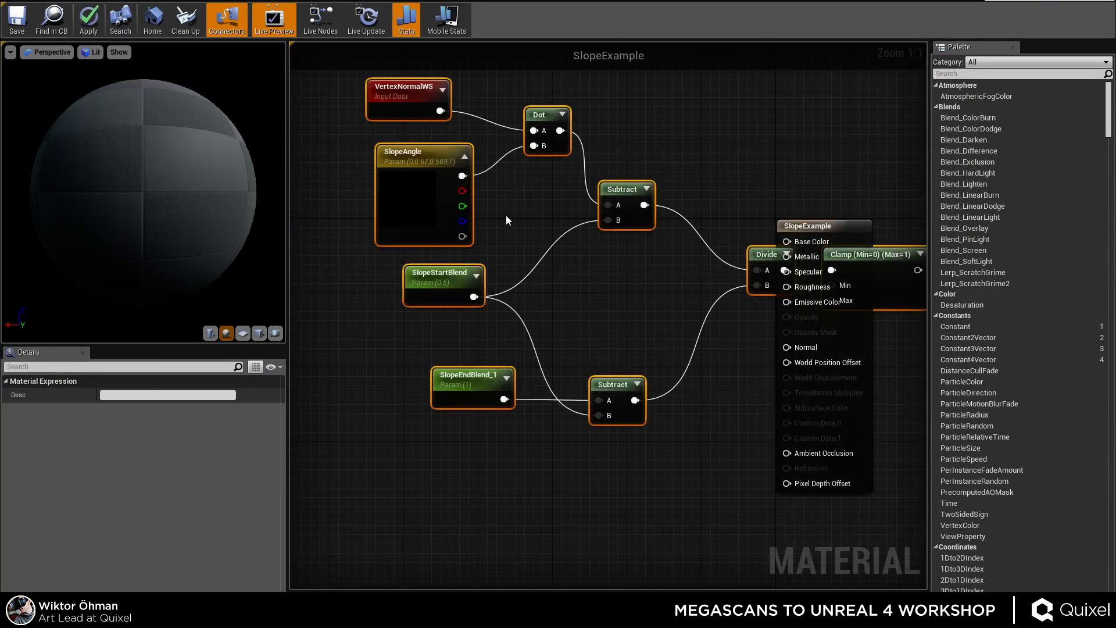
# Move the pasted slope nodes away from the SlopeExample output node so they no longer overlap it.
pyautogui.moveTo(767, 215); pyautogui.dragTo(665, 277, button='right')
pyautogui.scroll(-3, 636, 284)
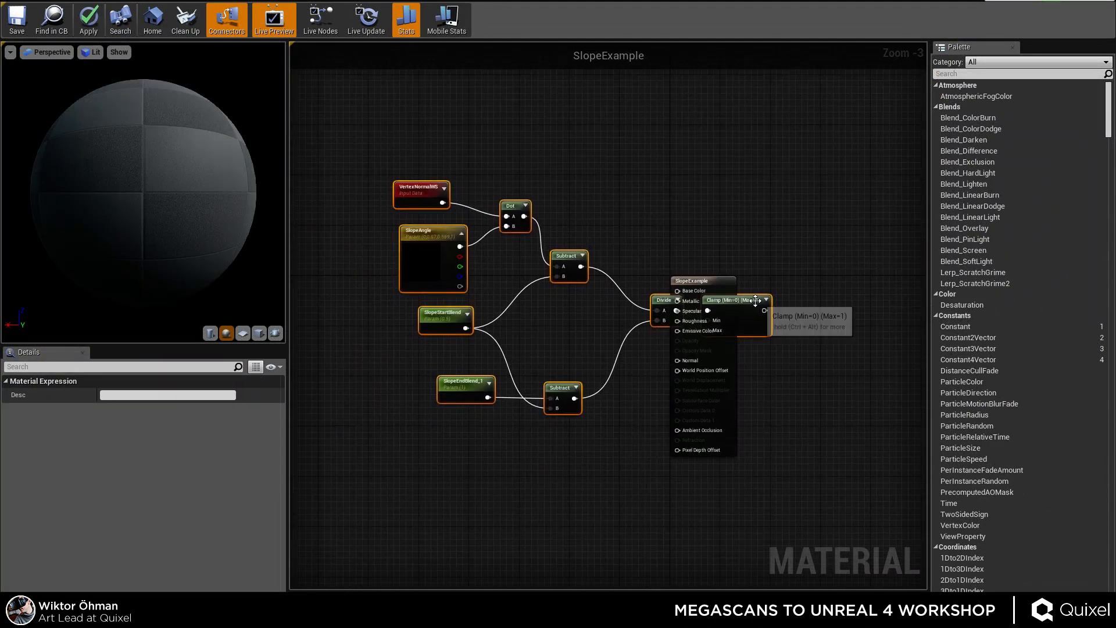
pyautogui.moveTo(759, 300); pyautogui.dragTo(451, 263)
pyautogui.click(485, 180)
# Add Constant3Vector nodes above the Clamp node and set the upper one to pure red (1,0,0).
pyautogui.moveTo(484, 179); pyautogui.dragTo(561, 291, button='right')
pyautogui.press('3')
pyautogui.click(518, 206)
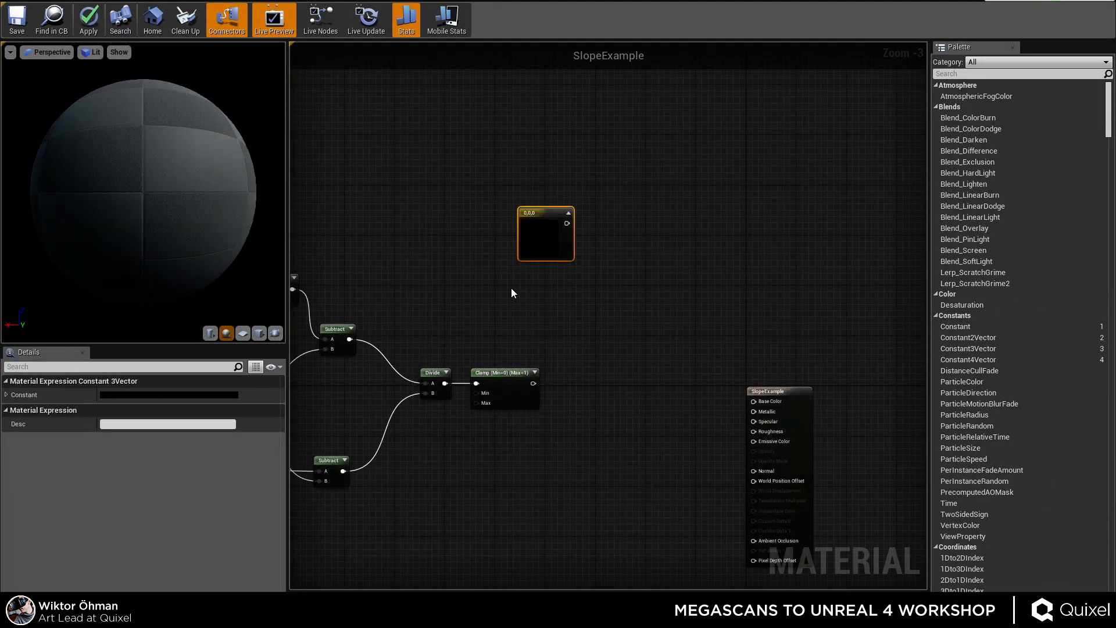
pyautogui.scroll(3, 541, 307)
pyautogui.doubleClick(569, 301)
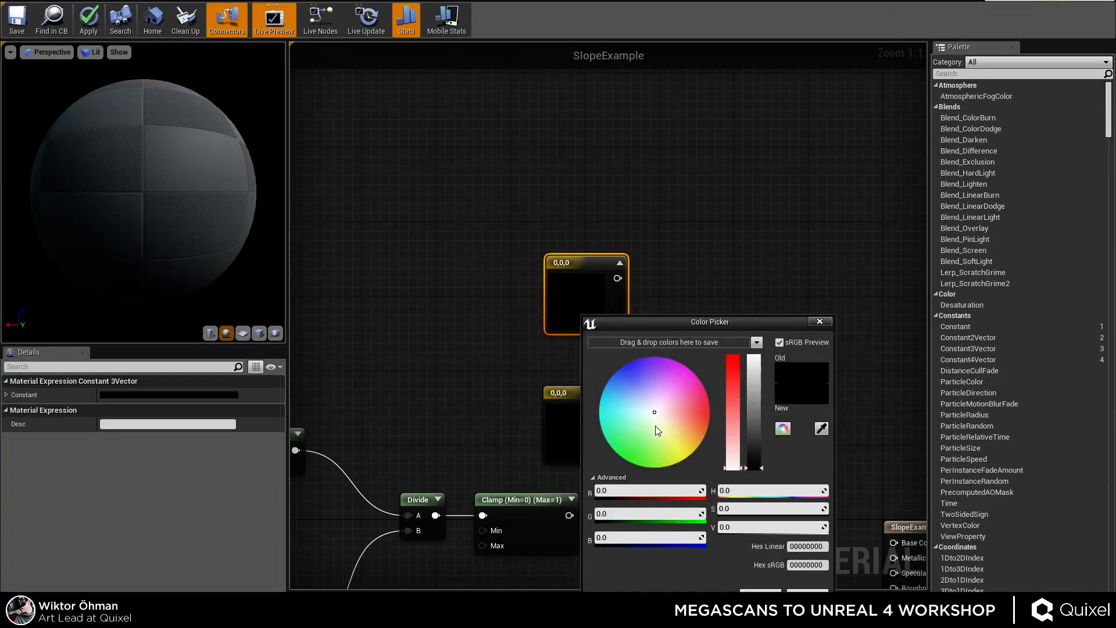
pyautogui.click(793, 590)
pyautogui.moveTo(608, 302); pyautogui.dragTo(615, 115)
# Add another Constant3Vector below the red one and set its color to bright green (0.122,1,0).
pyautogui.press('3')
pyautogui.click(584, 244)
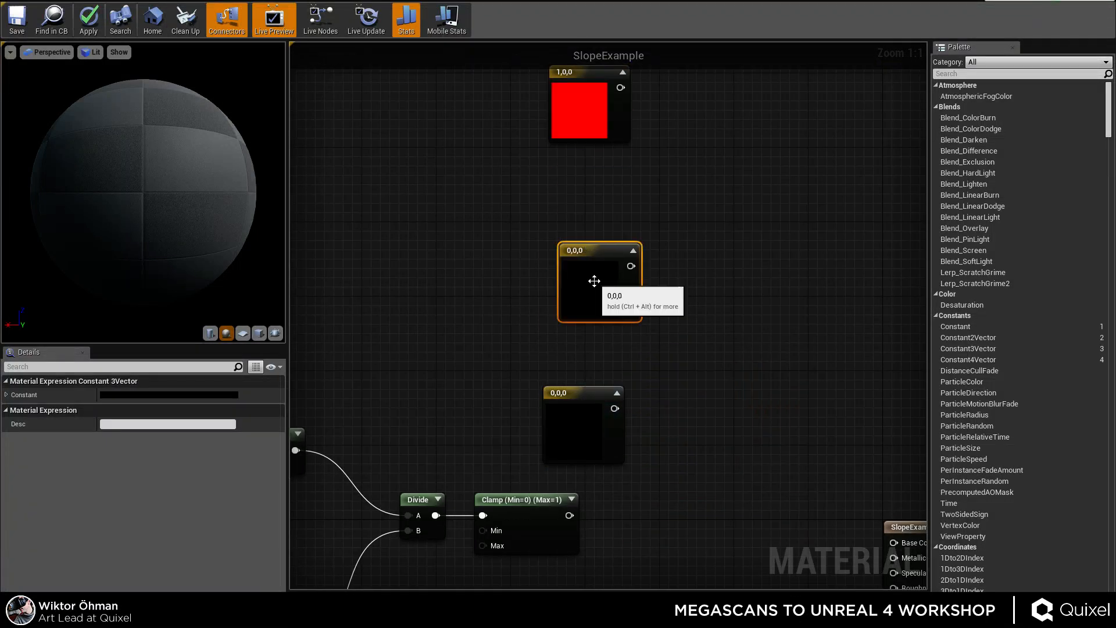
pyautogui.doubleClick(594, 282)
pyautogui.moveTo(767, 434); pyautogui.dragTo(767, 324)
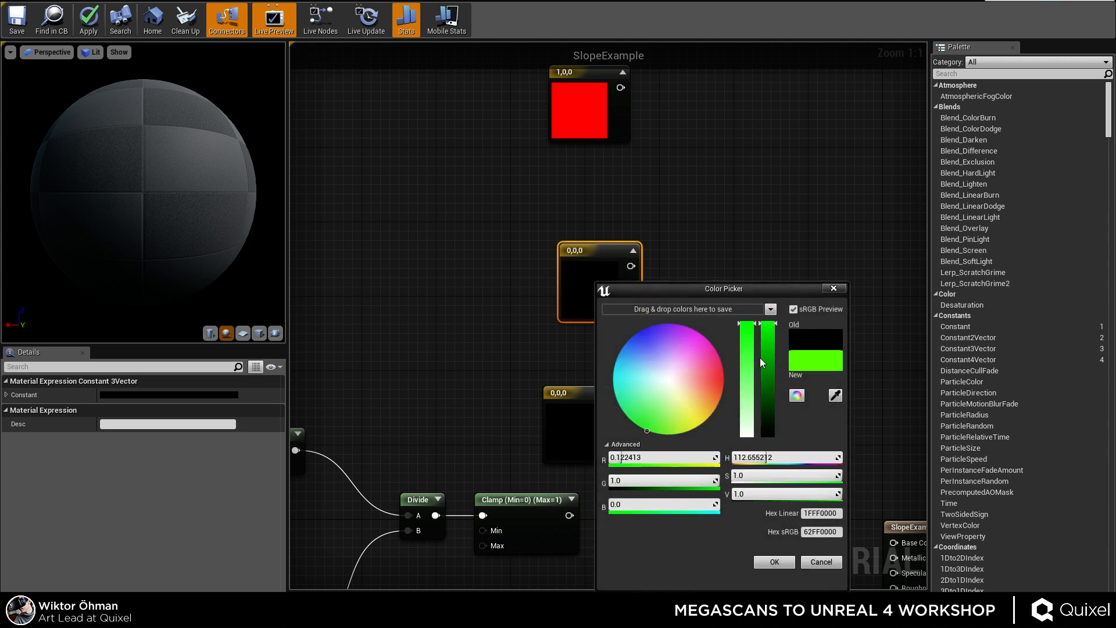
pyautogui.click(779, 561)
pyautogui.moveTo(703, 340); pyautogui.dragTo(663, 398, button='right')
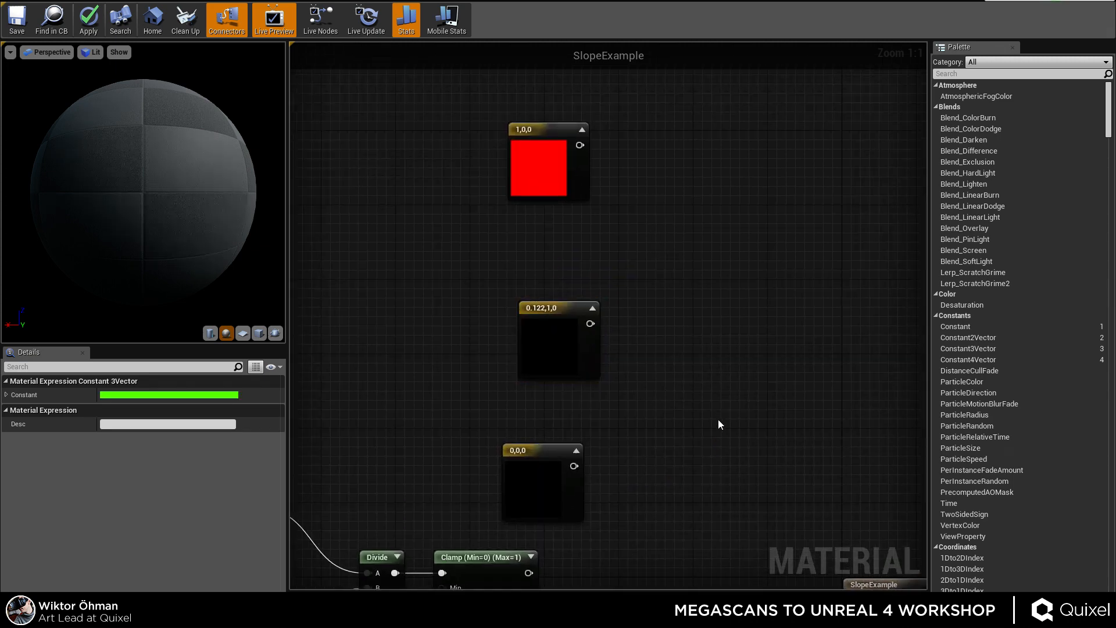
# Add a Lerp node and connect the red constant to its A input and the green constant to B.
pyautogui.click(718, 425)
pyautogui.moveTo(669, 454); pyautogui.dragTo(611, 263, button='right')
pyautogui.press('l')
pyautogui.click(606, 263)
pyautogui.moveTo(615, 163); pyautogui.dragTo(619, 298, button='right')
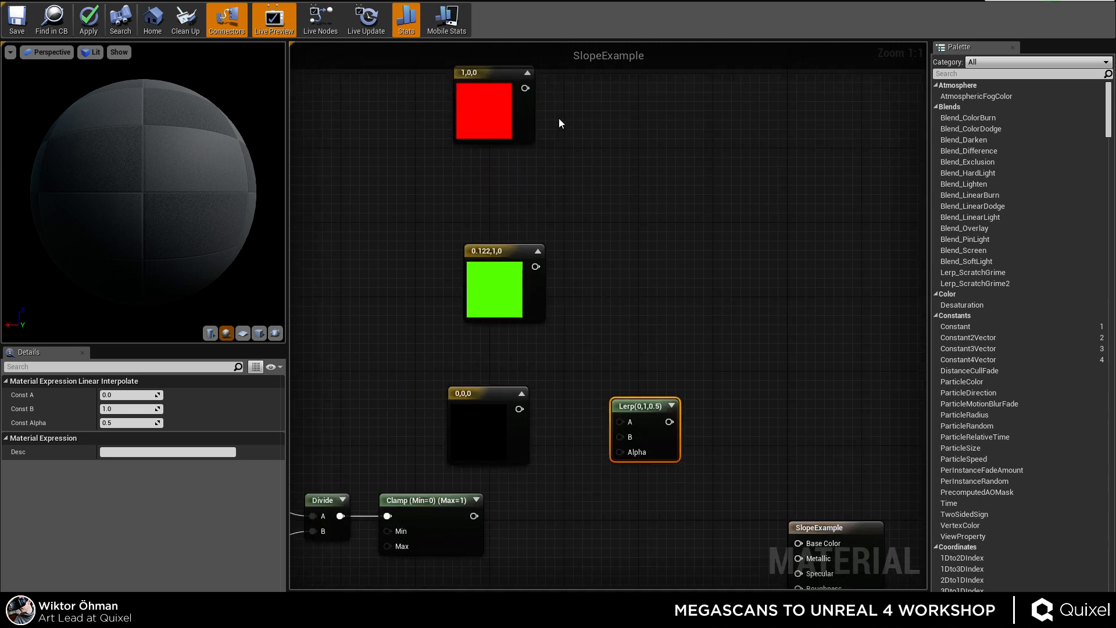
pyautogui.moveTo(633, 404); pyautogui.dragTo(620, 421)
pyautogui.moveTo(620, 436); pyautogui.dragTo(535, 266)
# Save the SlopeExample material and delete the unused black Constant3Vector node.
pyautogui.click(397, 343)
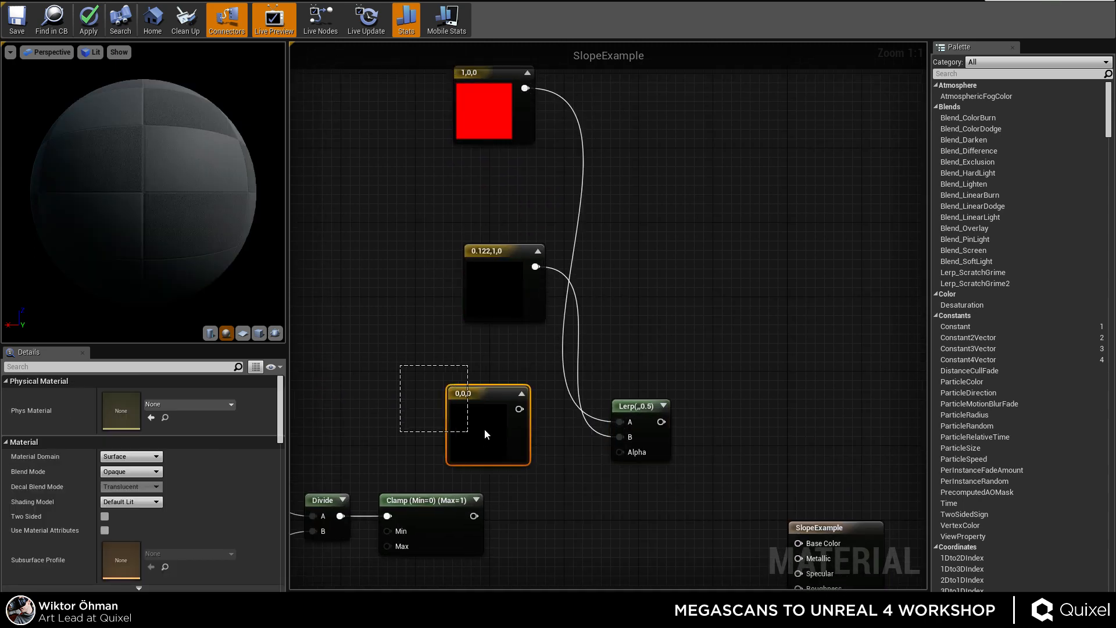
pyautogui.hotkey('ctrl', 's')
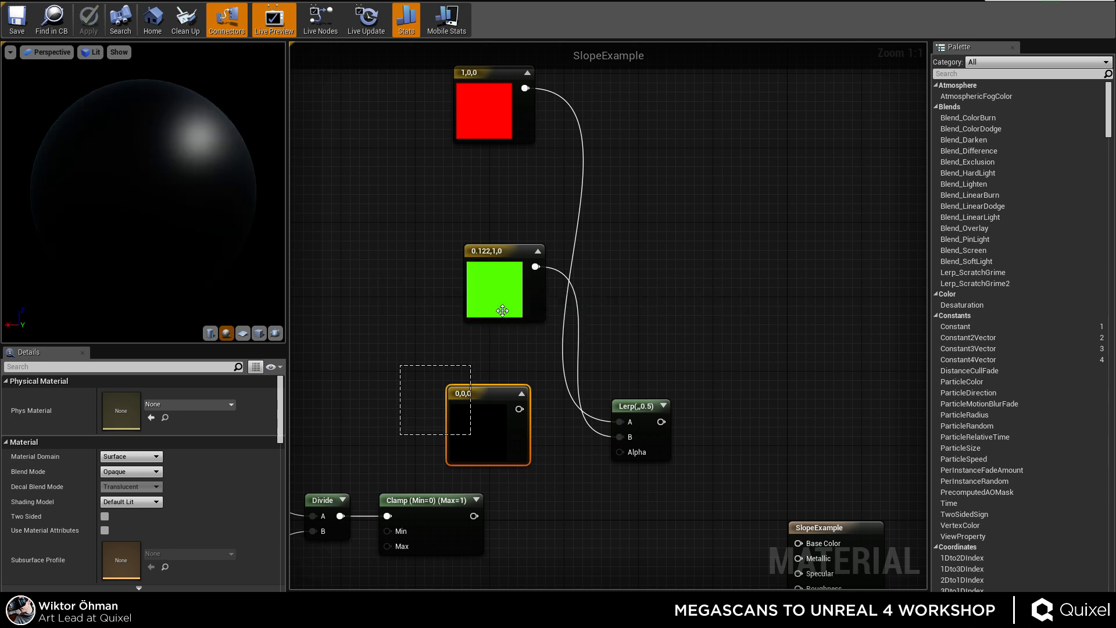
pyautogui.moveTo(414, 381); pyautogui.dragTo(422, 346, button='right')
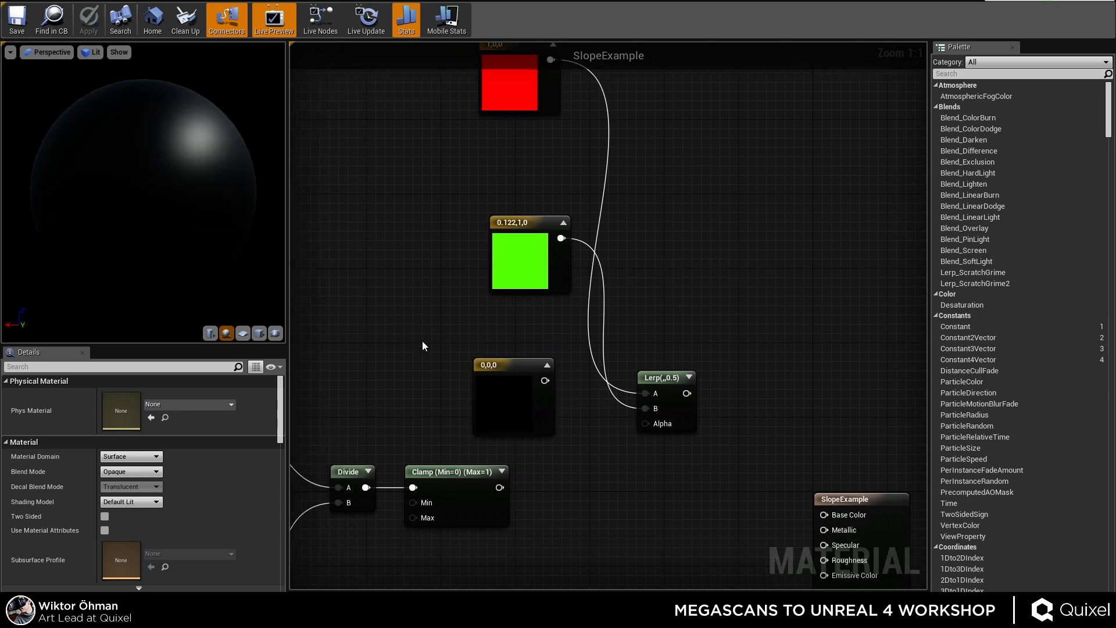
pyautogui.press('Delete')
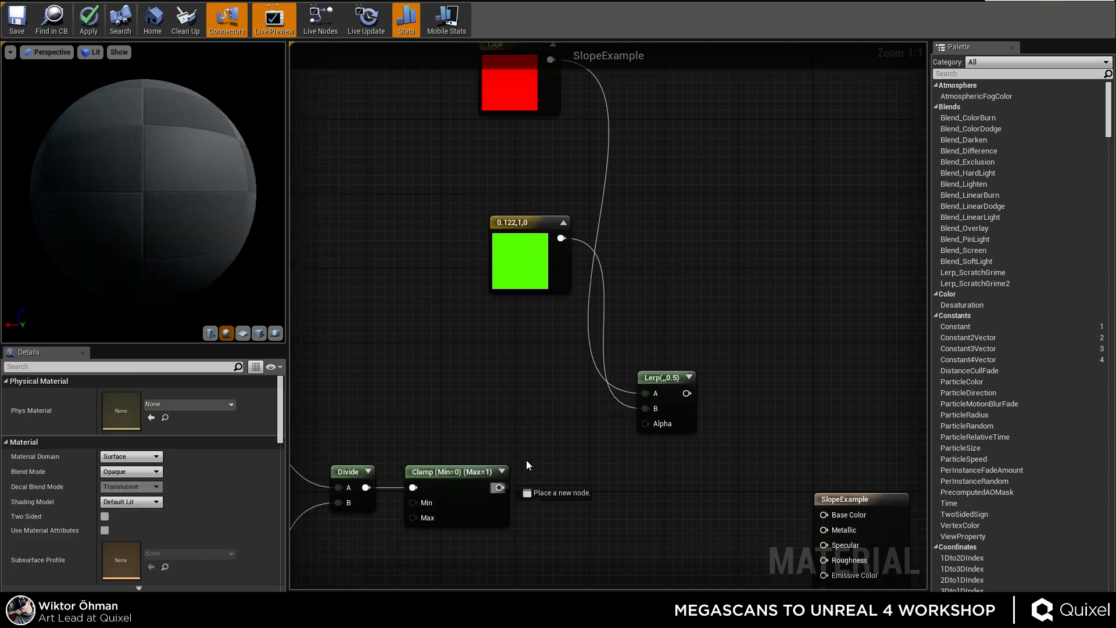
# Connect the Clamp output to the Lerp's Alpha and the Lerp to Emissive Color, and move the material editor window aside.
pyautogui.moveTo(643, 437); pyautogui.dragTo(646, 424)
pyautogui.moveTo(756, 342); pyautogui.dragTo(515, 221, button='right')
pyautogui.moveTo(758, 329); pyautogui.dragTo(674, 464)
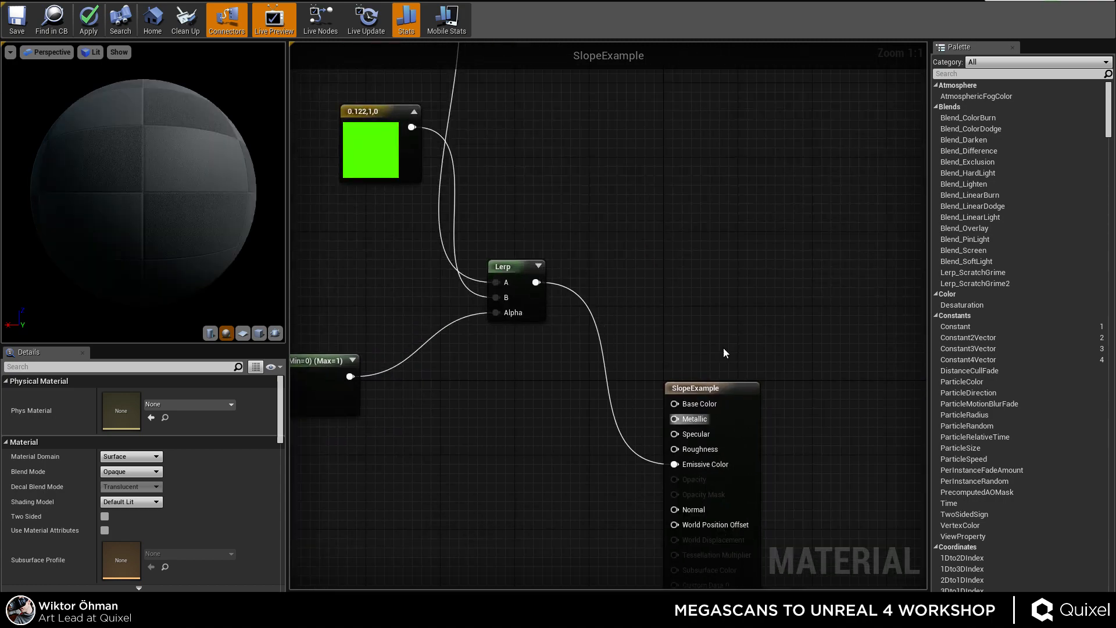
pyautogui.moveTo(720, 395); pyautogui.dragTo(829, 181)
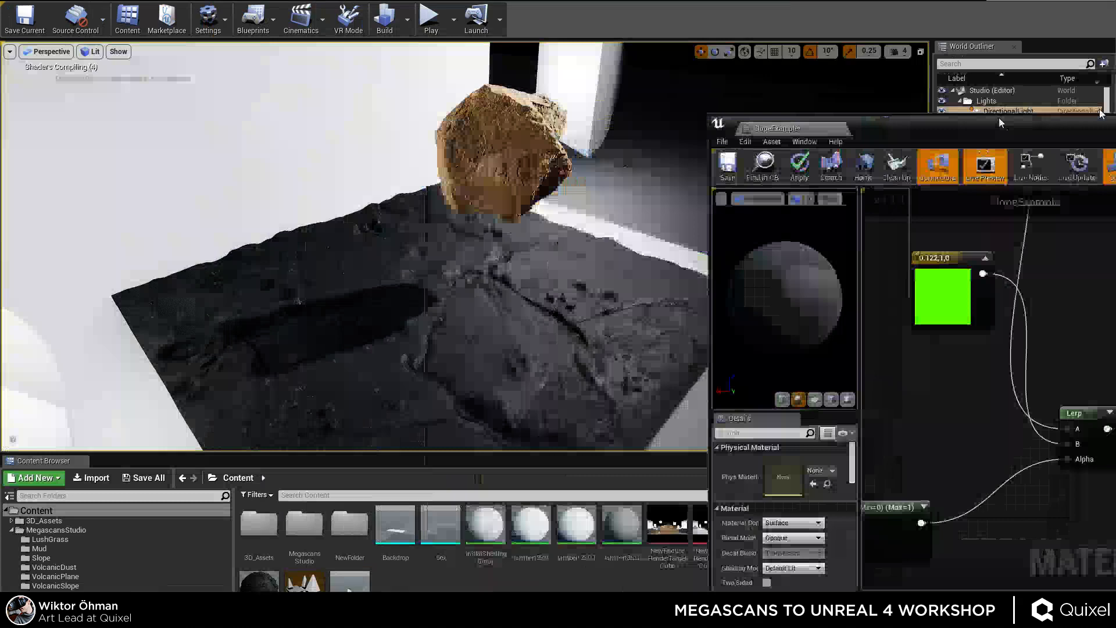
# Save the SlopeExample material and close its editor to return to the studio level.
pyautogui.moveTo(711, 174); pyautogui.dragTo(596, 120)
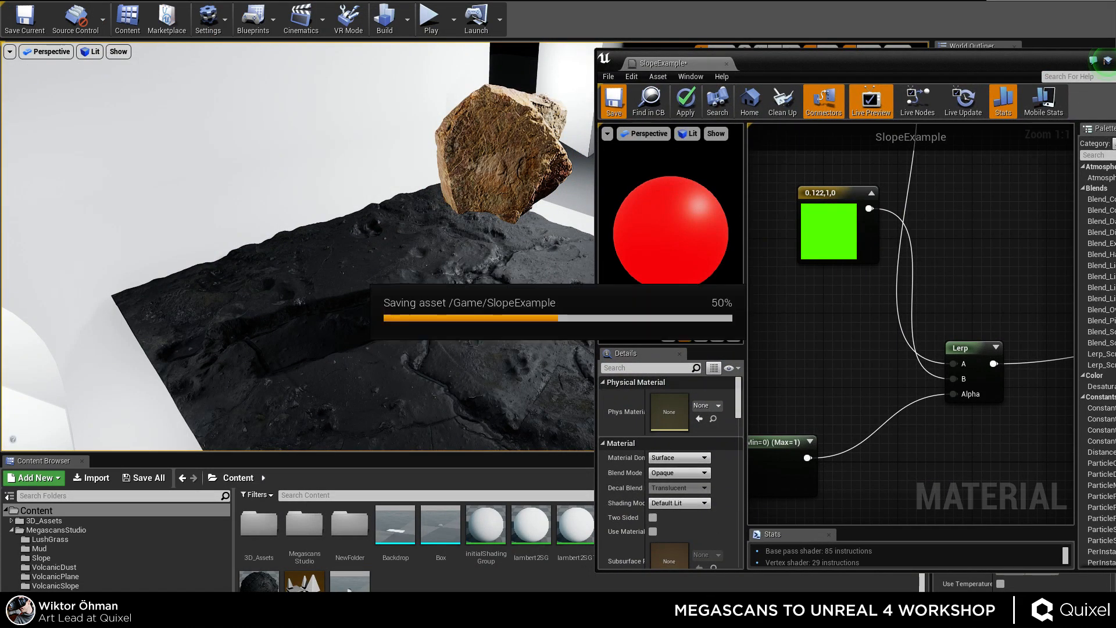
pyautogui.moveTo(1003, 63); pyautogui.dragTo(762, 76)
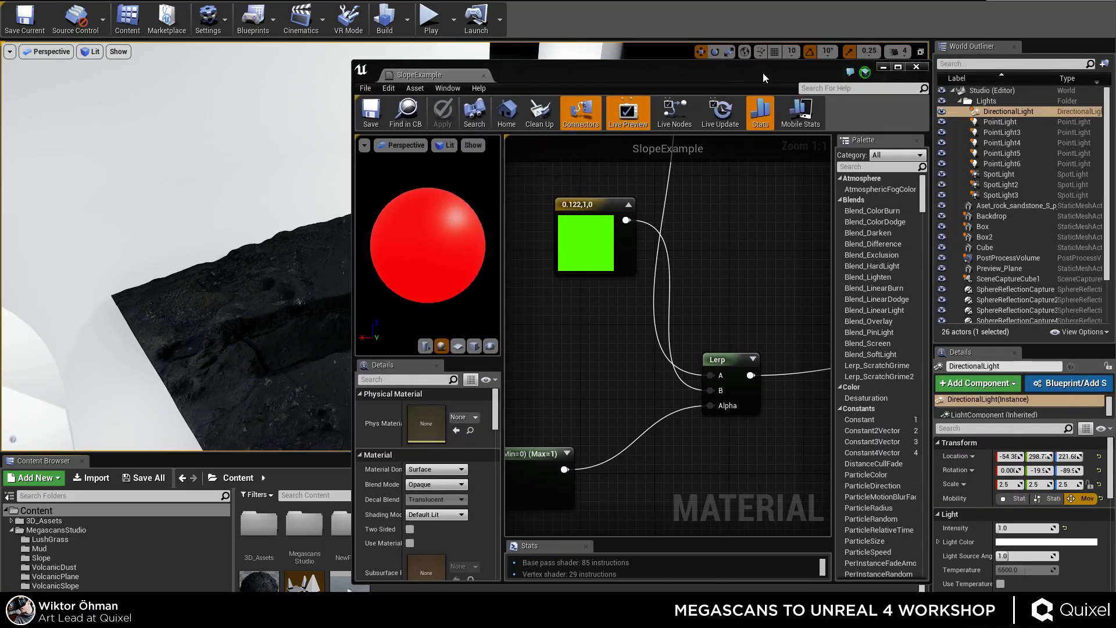
pyautogui.click(919, 69)
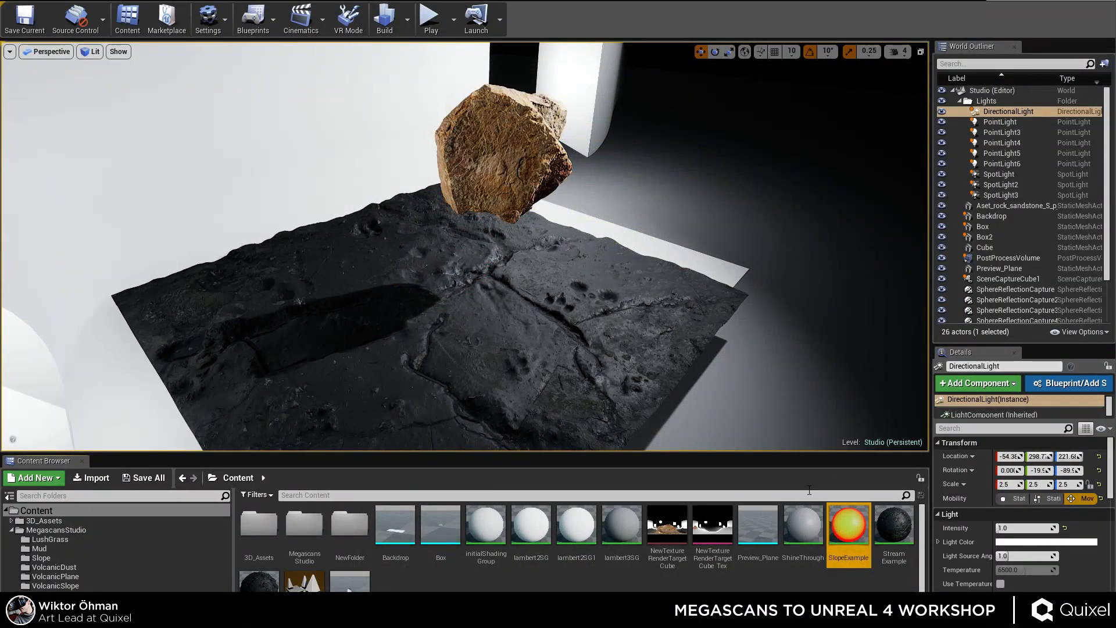
# Place a sphere with a scale of 1.5 above the dark ground plane, beside the sandstone rock.
pyautogui.moveTo(1115, 174); pyautogui.dragTo(337, 219)
pyautogui.moveTo(338, 218); pyautogui.dragTo(623, 209, button='right')
pyautogui.moveTo(623, 210); pyautogui.dragTo(642, 230)
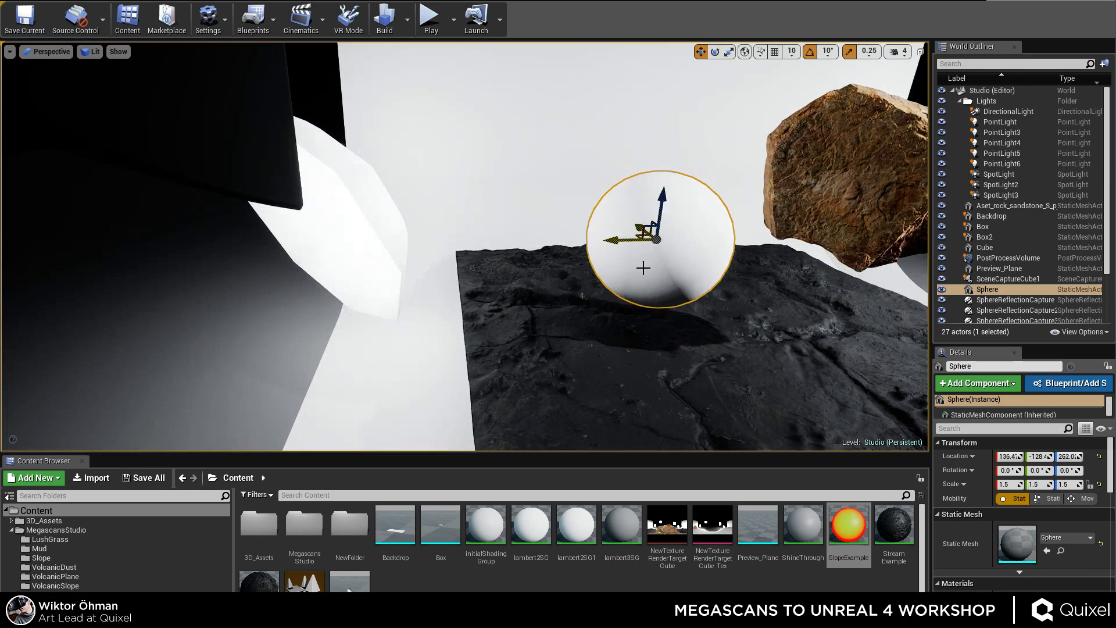
pyautogui.moveTo(643, 267); pyautogui.dragTo(721, 261, button='right')
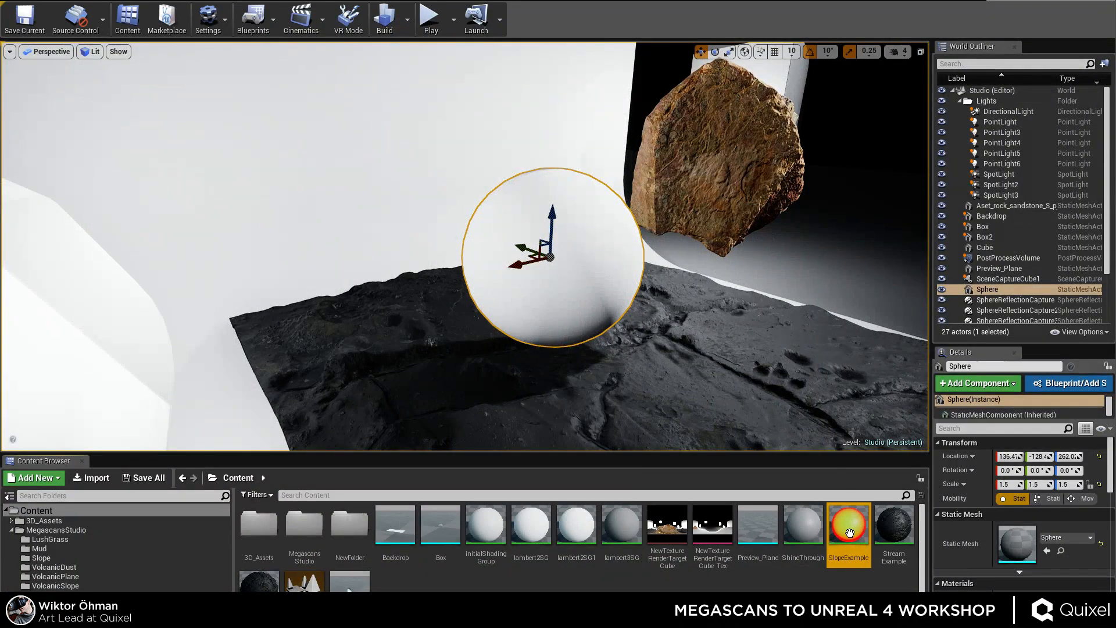
# Create a material instance of SlopeExample, apply it to the sphere, and inspect the blend from different angles.
pyautogui.rightClick(850, 530)
pyautogui.click(929, 271)
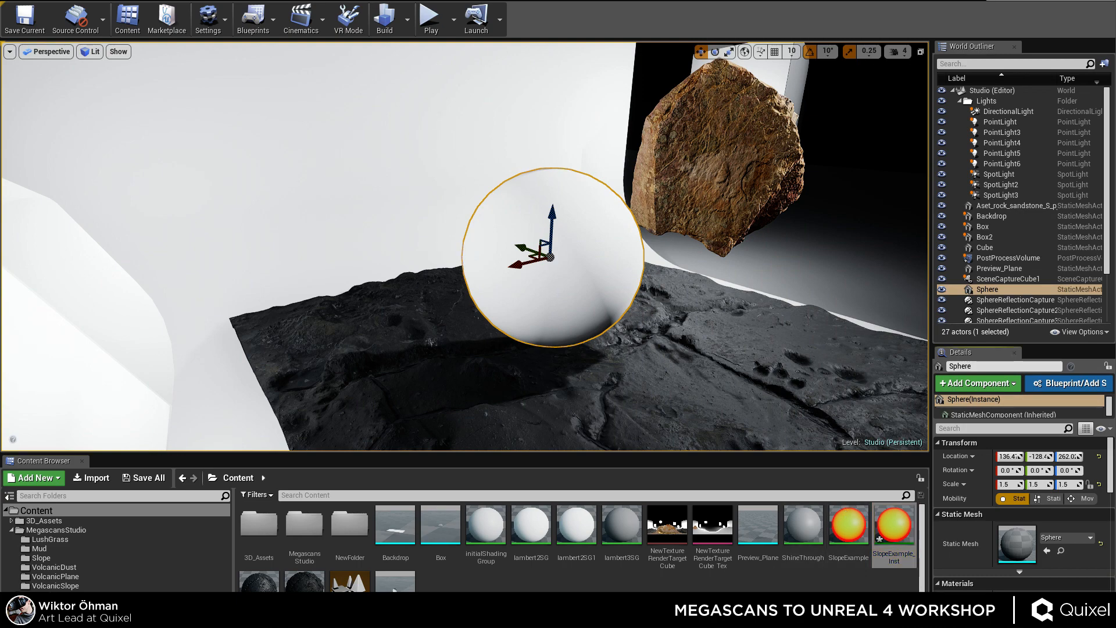
pyautogui.moveTo(893, 526); pyautogui.dragTo(570, 287)
pyautogui.press('Escape')
pyautogui.moveTo(570, 287); pyautogui.dragTo(732, 291, button='right')
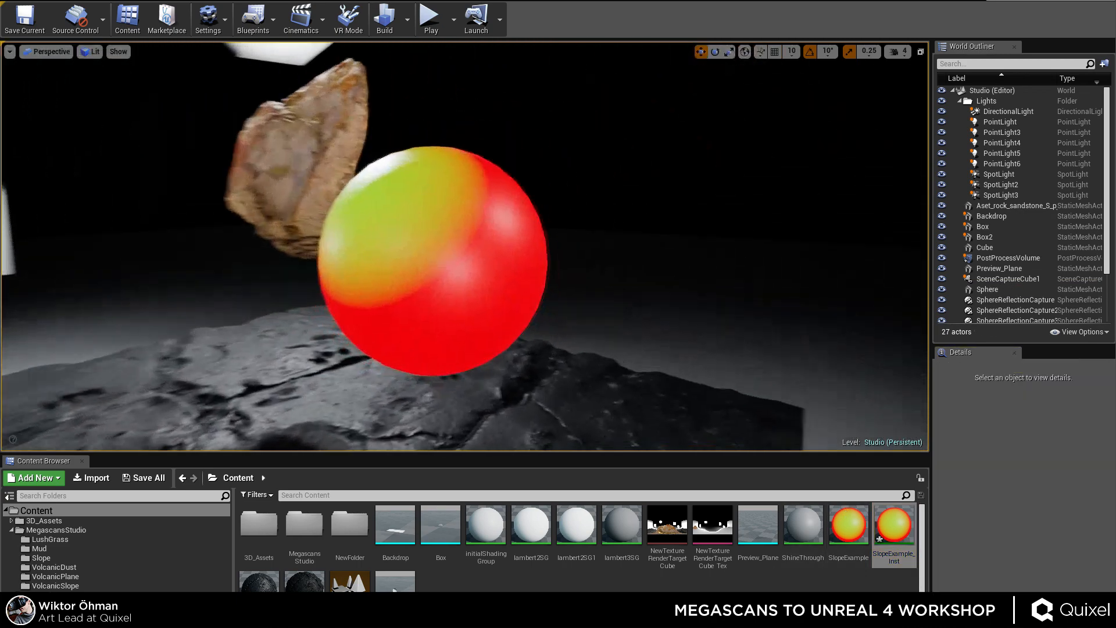
pyautogui.moveTo(349, 290); pyautogui.dragTo(526, 359, button='right')
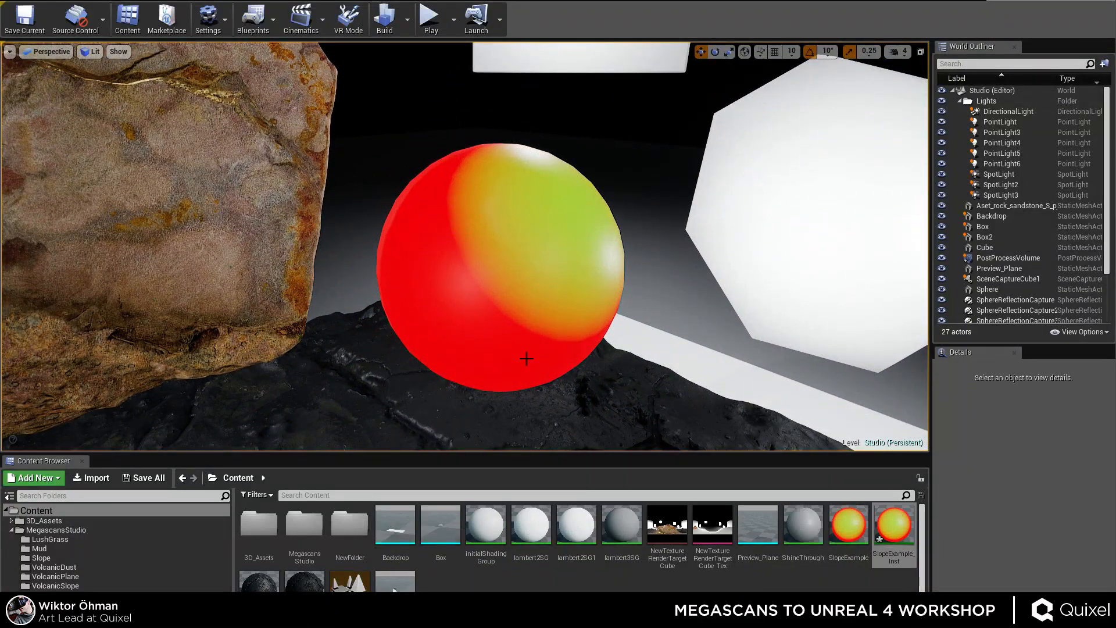
pyautogui.moveTo(455, 287); pyautogui.dragTo(343, 251, button='right')
# Open SlopeExample_Inst and enable the SlopeAngle, SlopeEndBlend_1 and SlopeStartBlend parameter overrides.
pyautogui.doubleClick(909, 511)
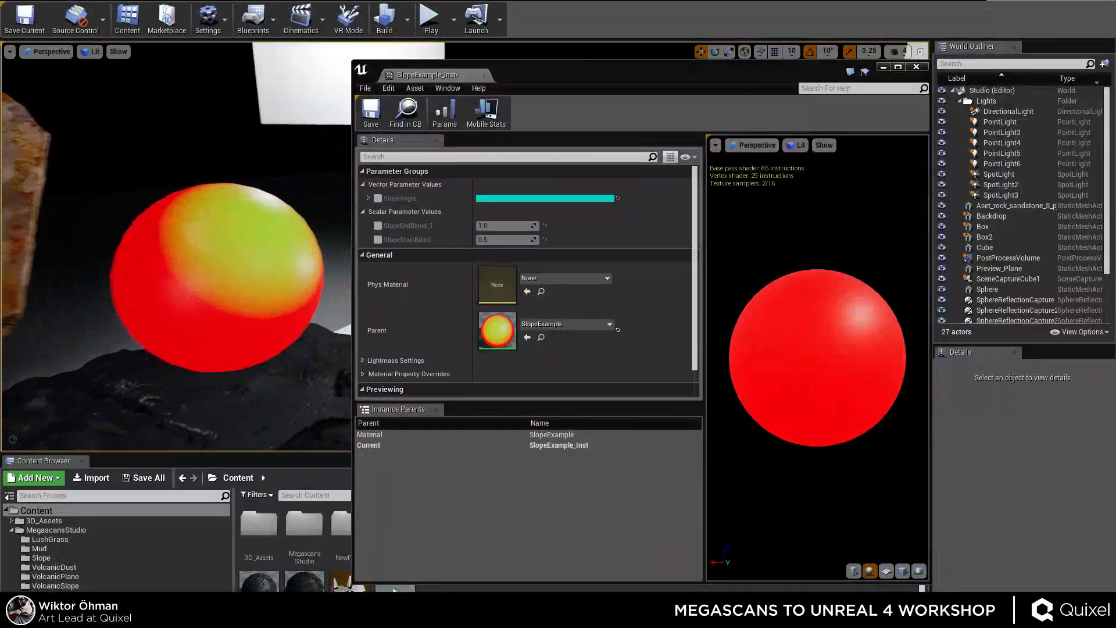
pyautogui.click(378, 198)
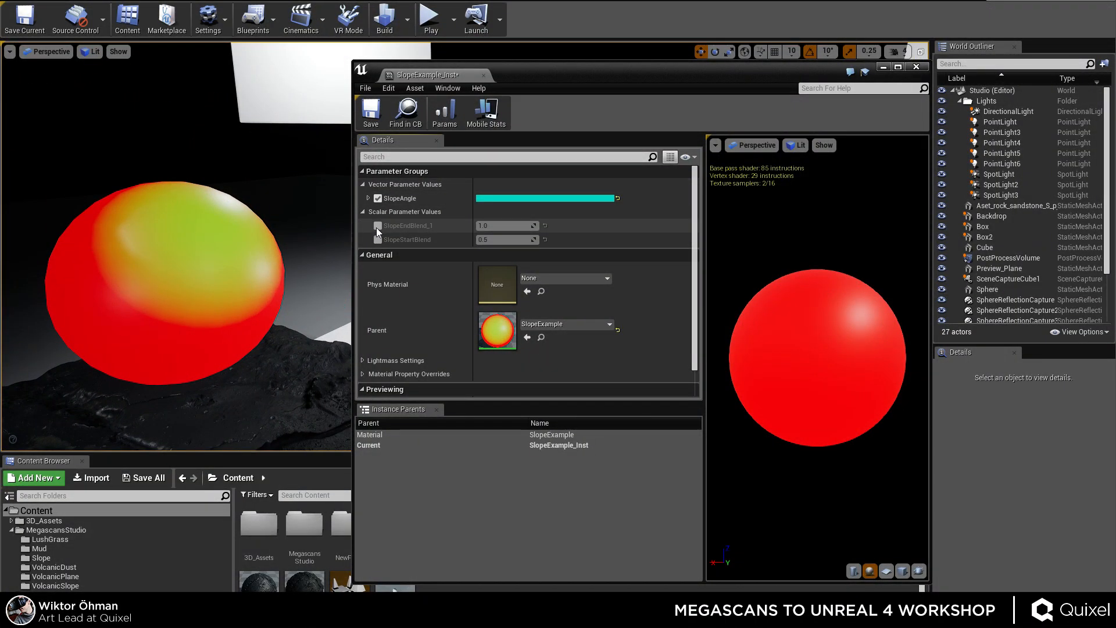
pyautogui.click(378, 226)
pyautogui.click(378, 240)
pyautogui.click(492, 199)
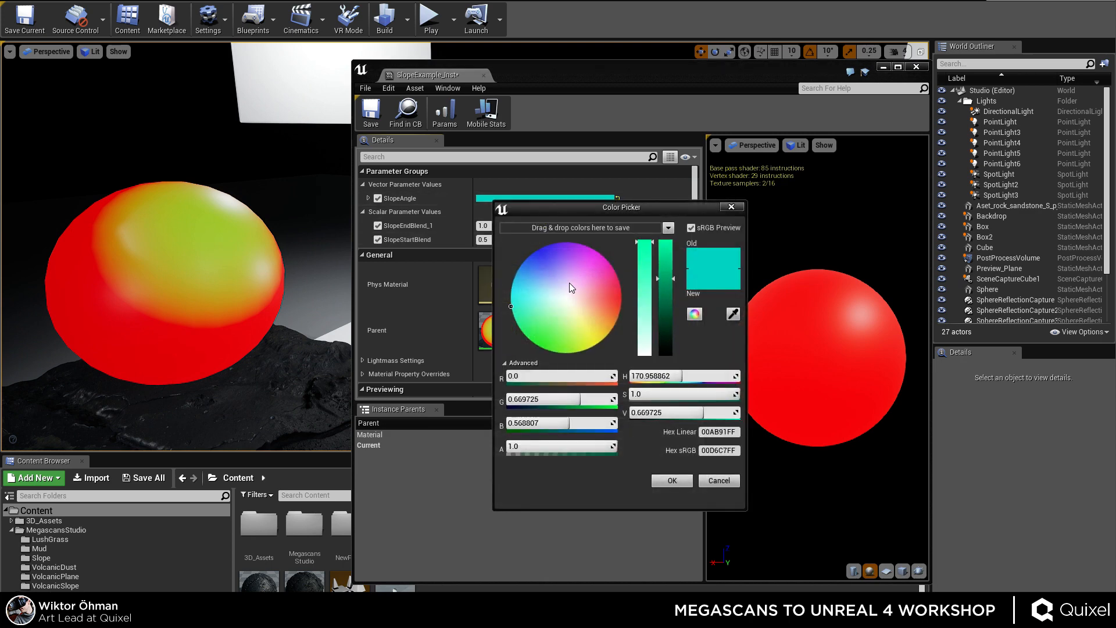
pyautogui.moveTo(570, 288); pyautogui.dragTo(522, 401)
pyautogui.click(705, 482)
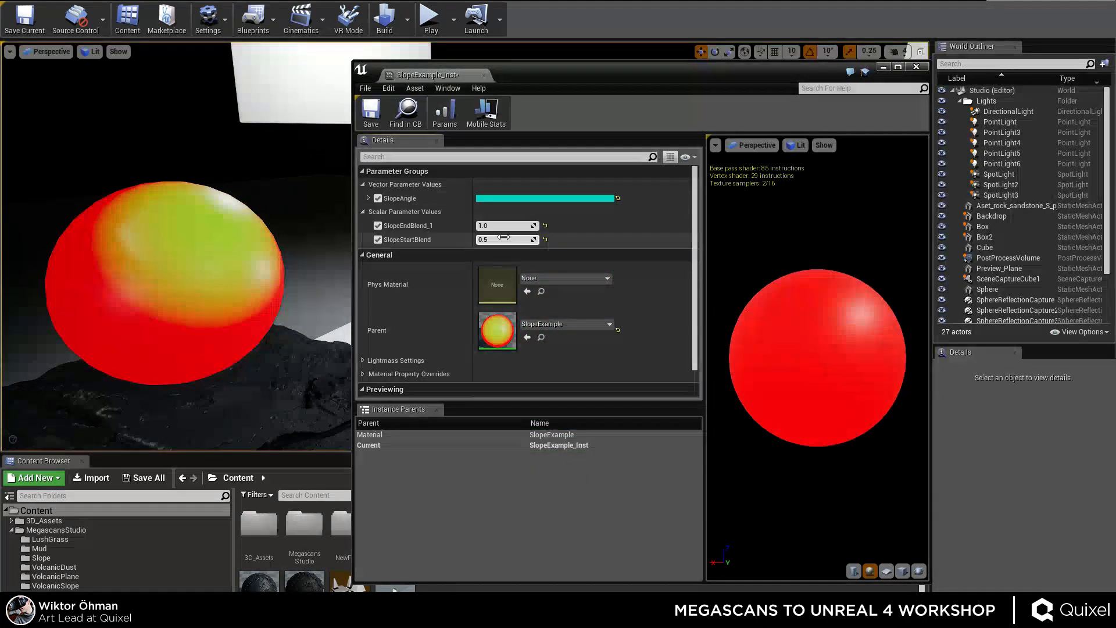
# Set SlopeEndBlend_1 to 0.623602 and SlopeStartBlend to 0.265468, and check the blend on the sphere.
pyautogui.moveTo(499, 226)
pyautogui.mouseDown()
pyautogui.moveTo(511, 225)
pyautogui.moveTo(480, 225)
pyautogui.moveTo(506, 225)
pyautogui.moveTo(482, 239)
pyautogui.moveTo(500, 239)
pyautogui.mouseUp()
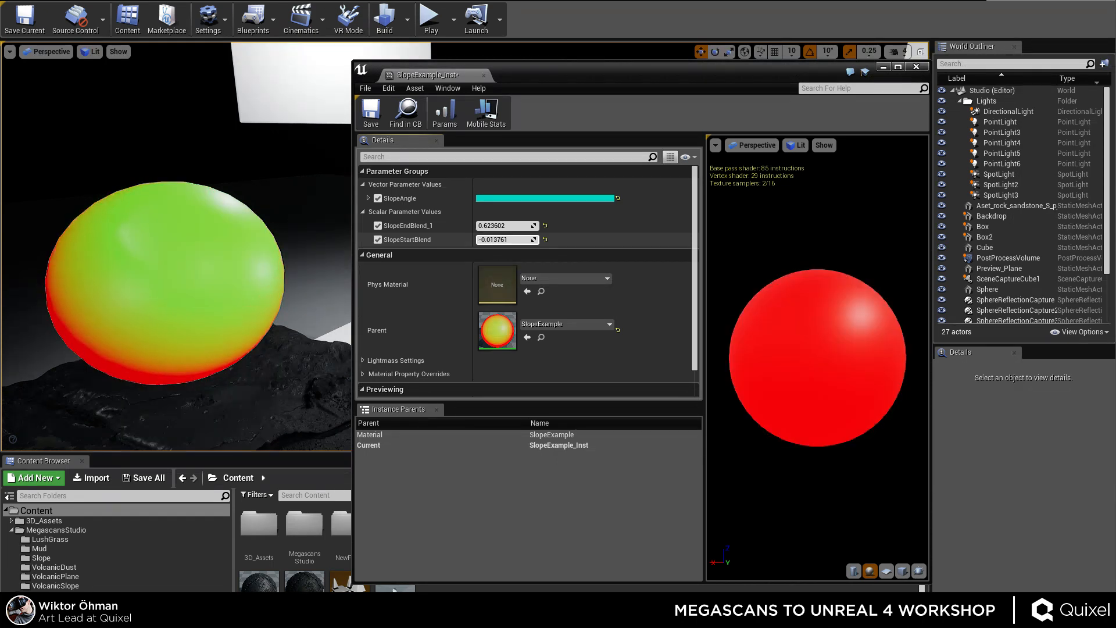
pyautogui.moveTo(505, 239); pyautogui.dragTo(475, 240)
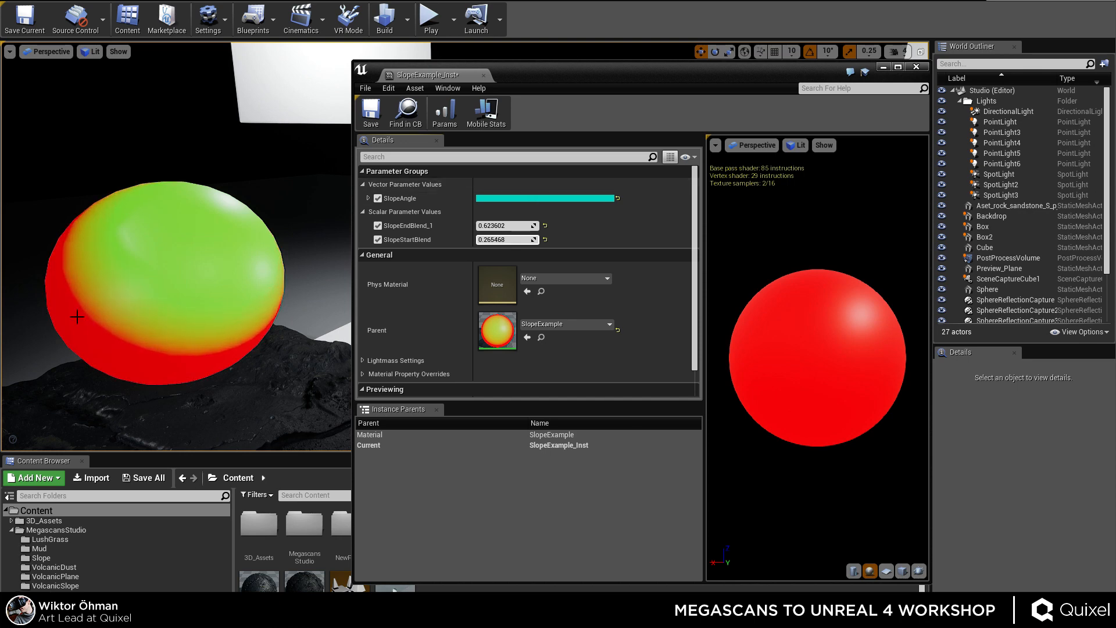
pyautogui.moveTo(302, 198); pyautogui.dragTo(259, 209, button='right')
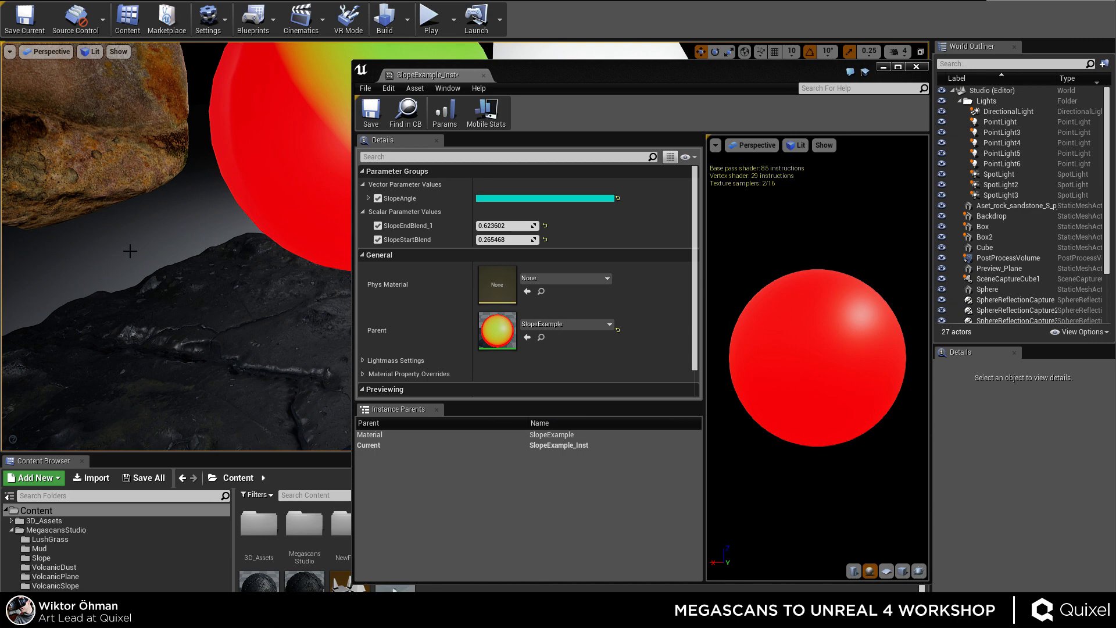
pyautogui.moveTo(190, 247); pyautogui.dragTo(167, 246, button='right')
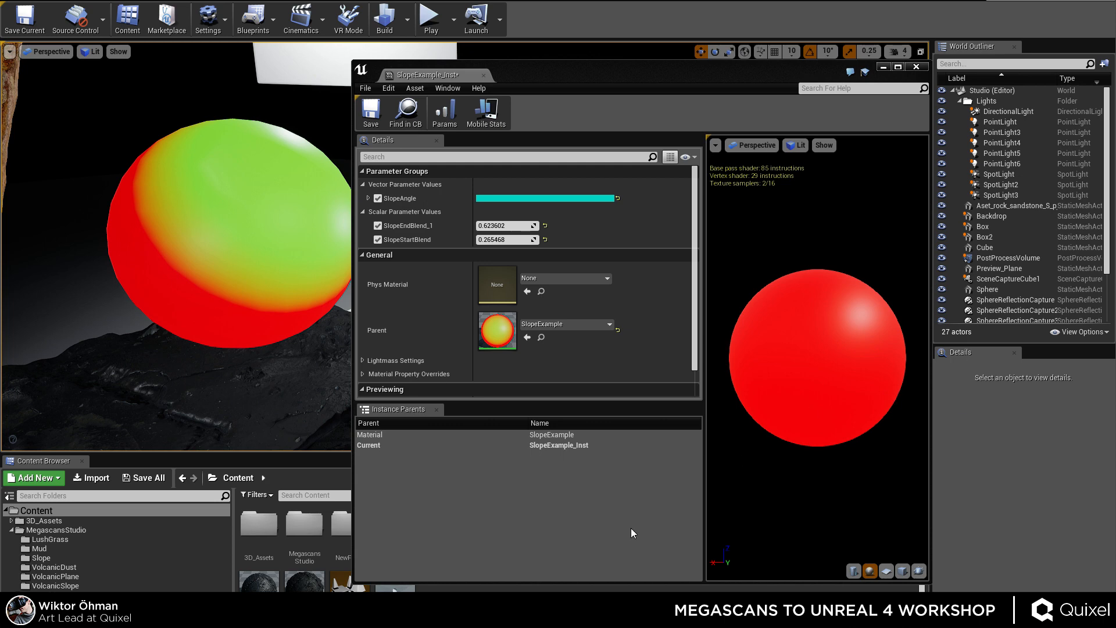
# Switch to the Volcanic level, select the large granite rock behind the dead tree, and open its material instance.
pyautogui.doubleClick(602, 71)
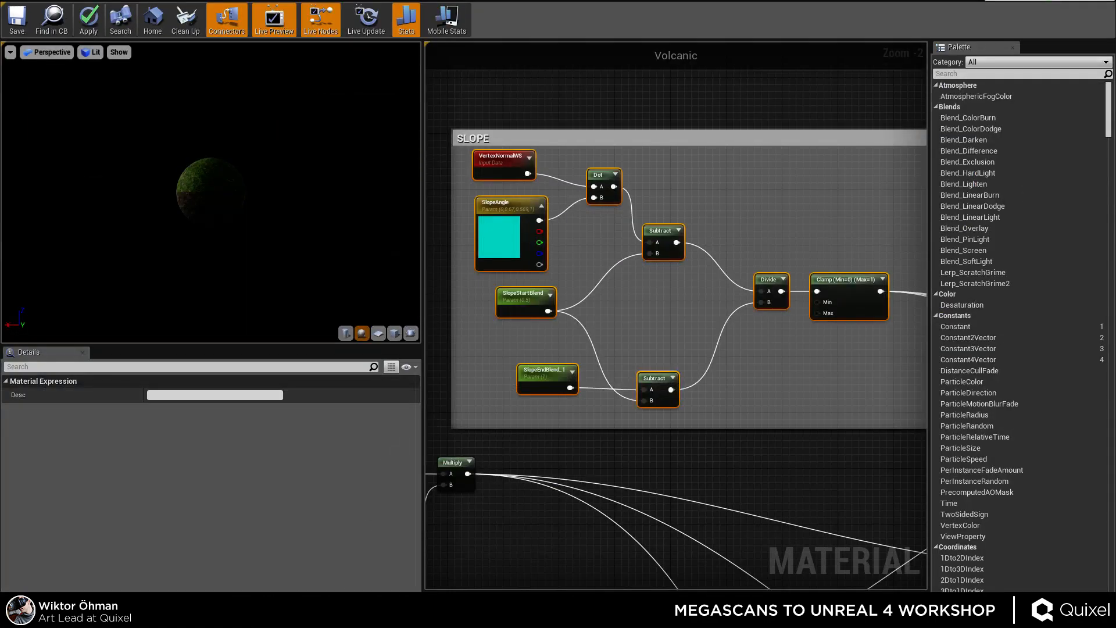
pyautogui.click(1103, 2)
pyautogui.click(595, 354)
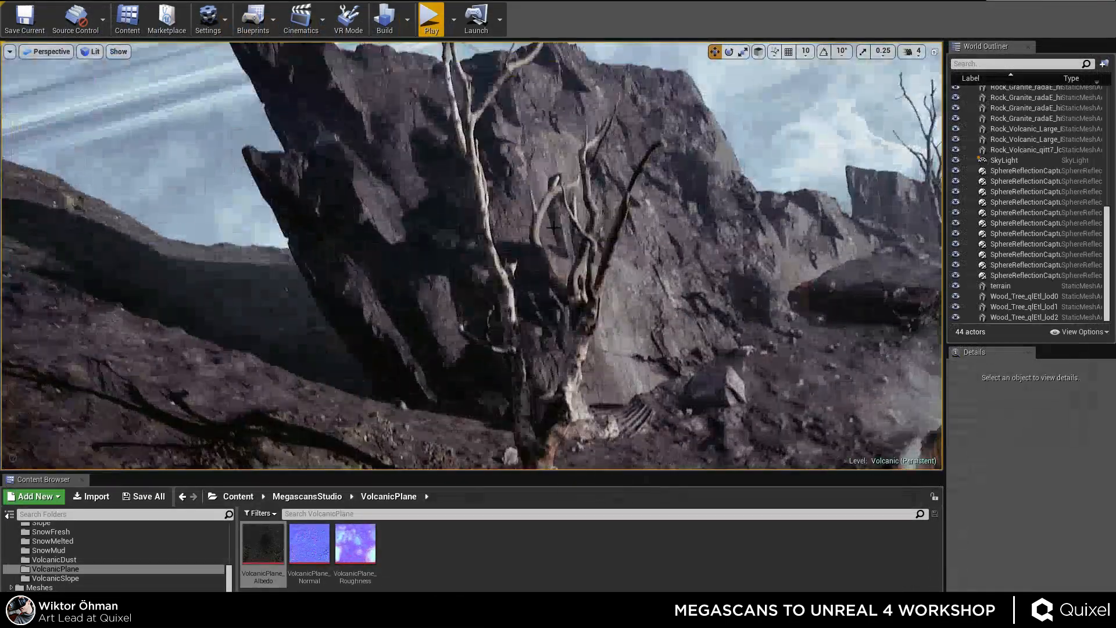
pyautogui.click(610, 175)
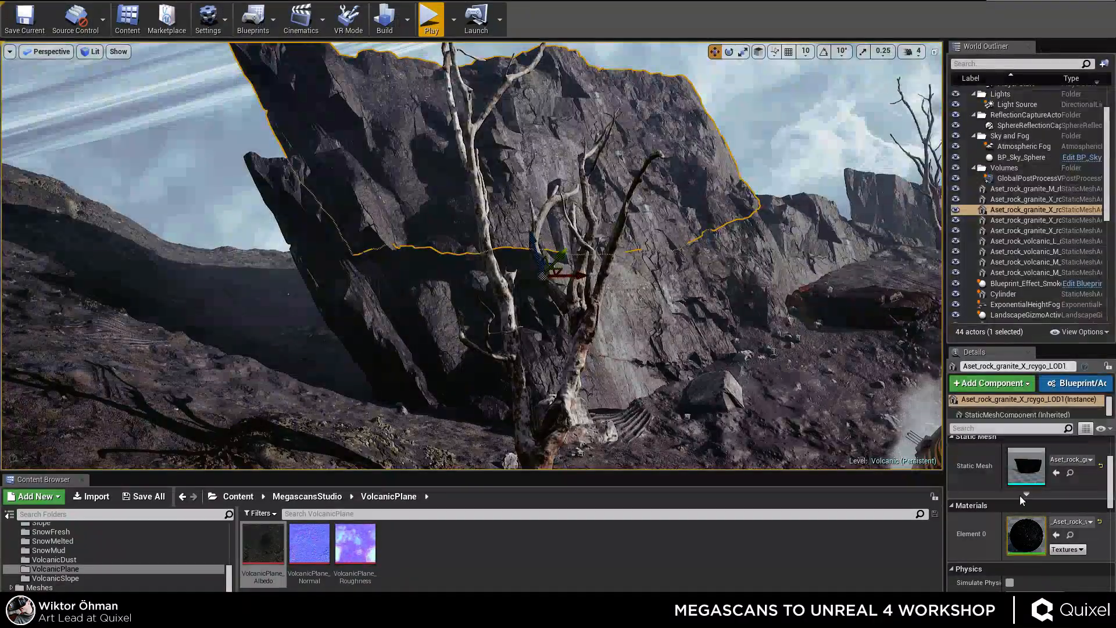
pyautogui.doubleClick(1026, 534)
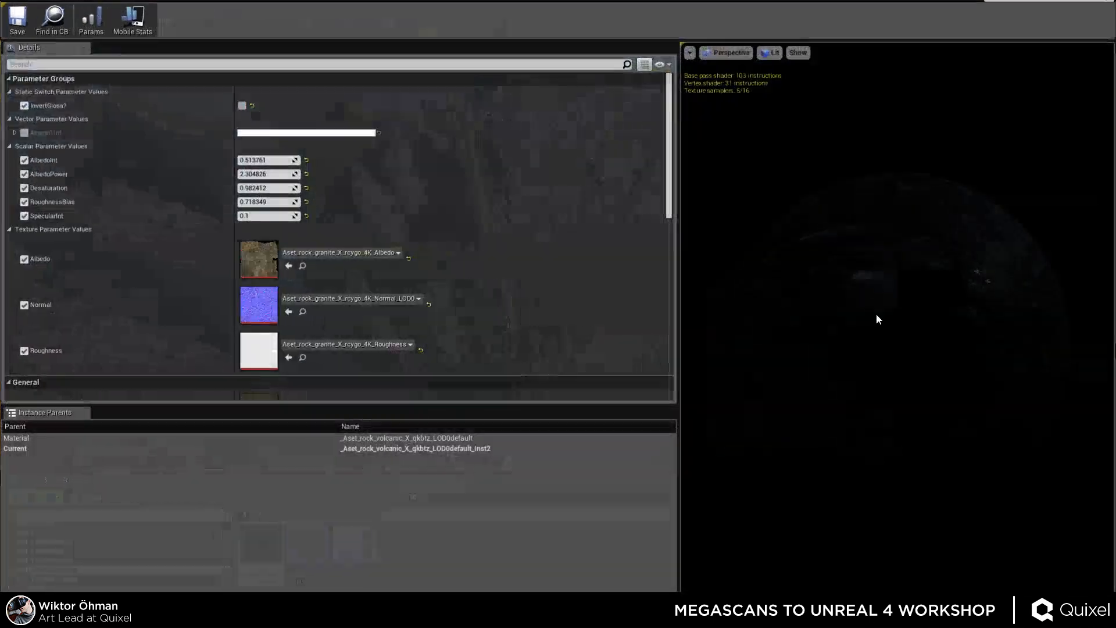
# Open the rock instance's parent material, _Aset_rock_volcanic_X_qkbtz_LOD0default.
pyautogui.scroll(-4, 300, 269)
pyautogui.scroll(-4, 301, 269)
pyautogui.scroll(3, 268, 241)
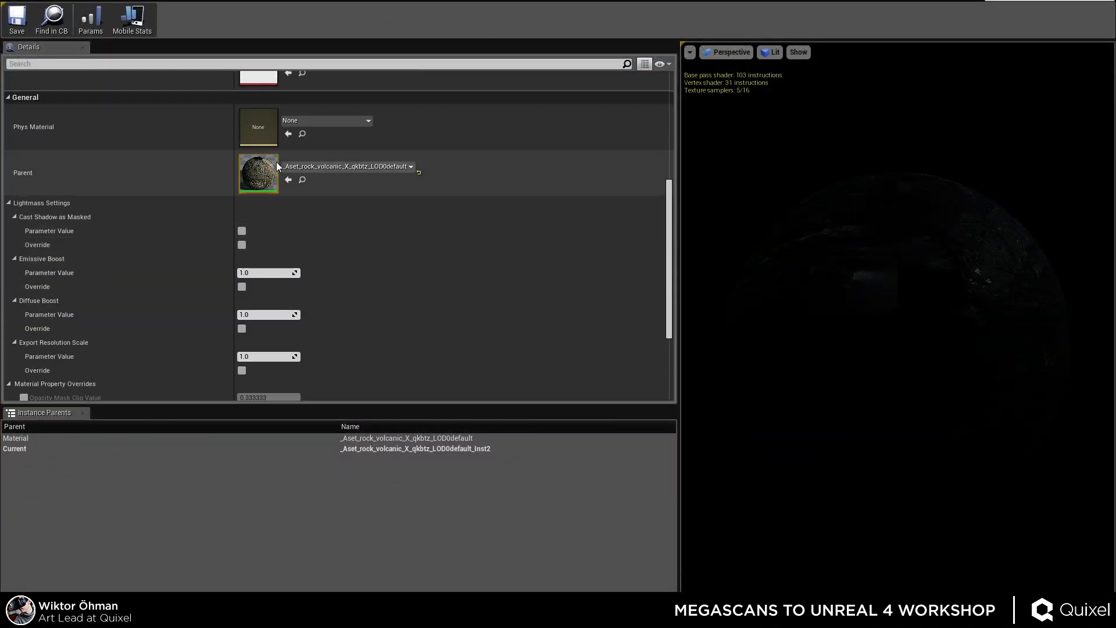
pyautogui.doubleClick(274, 163)
# Examine the parent material's graph, following the albedo, desaturation, specular and roughness node chains.
pyautogui.moveTo(543, 207); pyautogui.dragTo(852, 247, button='right')
pyautogui.scroll(-4, 749, 217)
pyautogui.moveTo(573, 195); pyautogui.dragTo(622, 354, button='right')
pyautogui.scroll(3, 622, 354)
pyautogui.moveTo(706, 367); pyautogui.dragTo(721, 286, button='right')
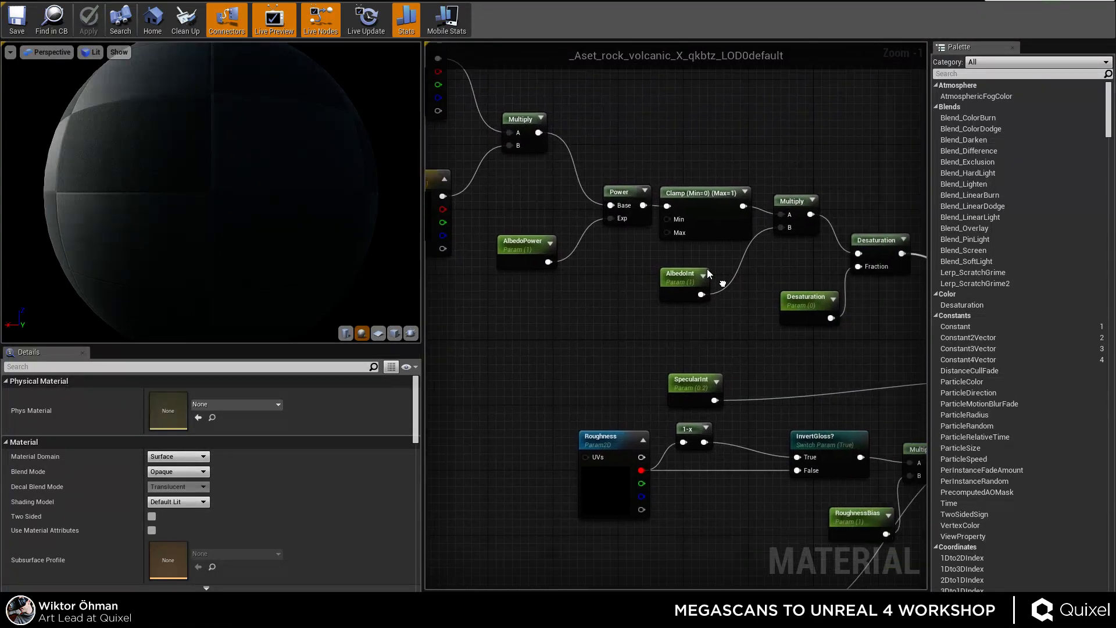
pyautogui.scroll(-2, 686, 259)
pyautogui.moveTo(666, 379); pyautogui.dragTo(623, 355, button='right')
pyautogui.scroll(2, 609, 396)
pyautogui.moveTo(735, 424); pyautogui.dragTo(579, 432, button='right')
pyautogui.moveTo(433, 430); pyautogui.dragTo(559, 427, button='right')
# Inspect the Roughness texture, the 1-x node and the InvertGloss? switch parameter, and review the instance's parameters.
pyautogui.click(559, 427)
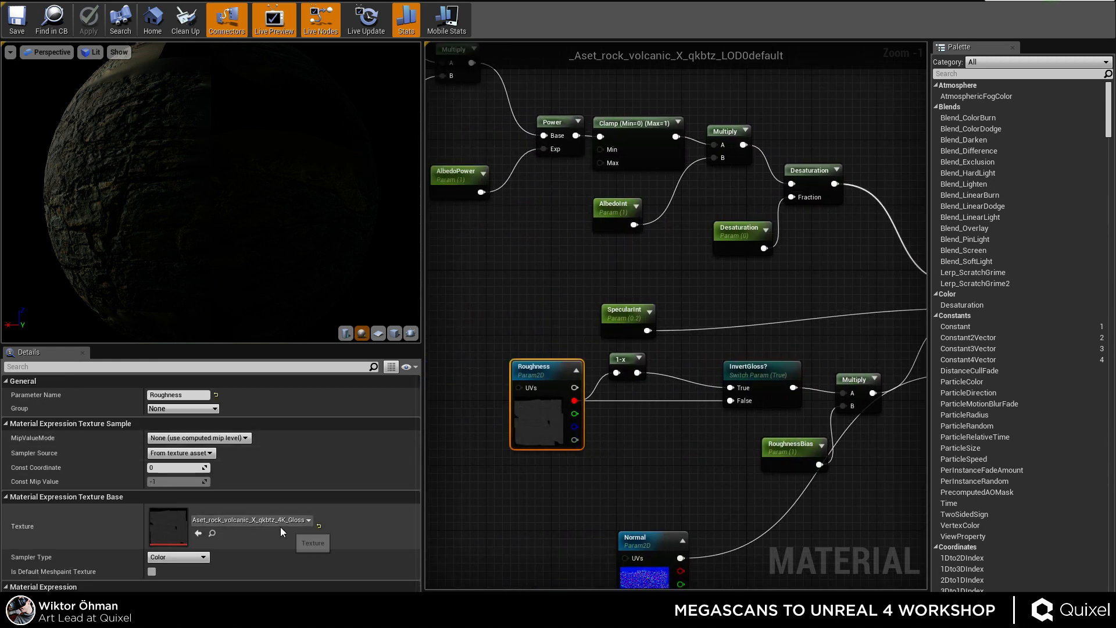
pyautogui.click(611, 493)
pyautogui.moveTo(618, 360); pyautogui.dragTo(634, 360)
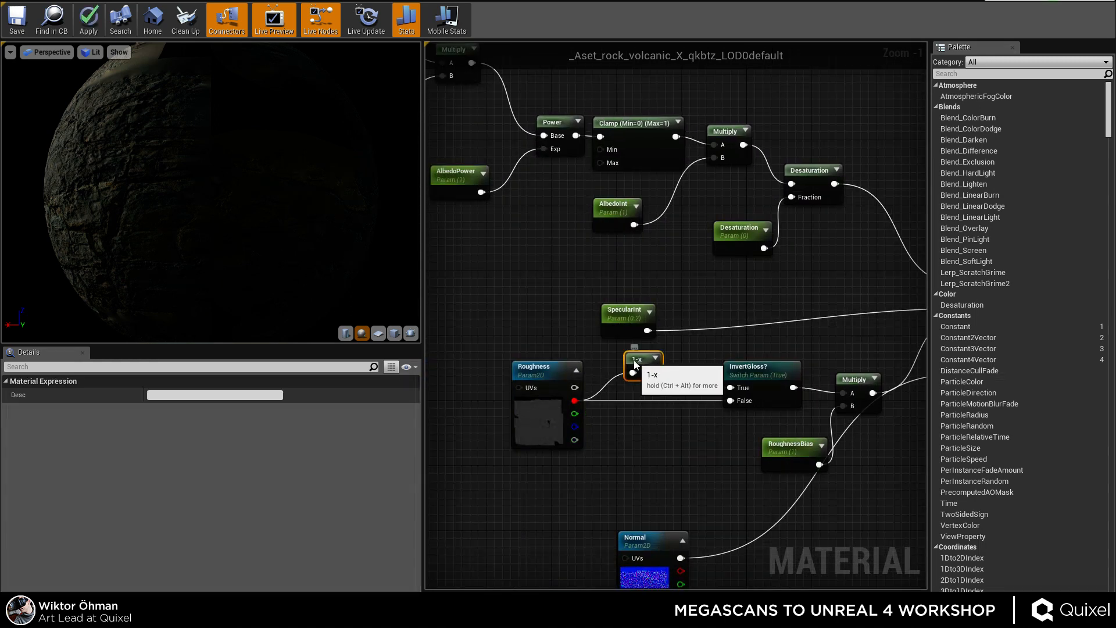
pyautogui.click(768, 345)
pyautogui.moveTo(779, 342); pyautogui.dragTo(681, 298, button='right')
pyautogui.scroll(1, 681, 297)
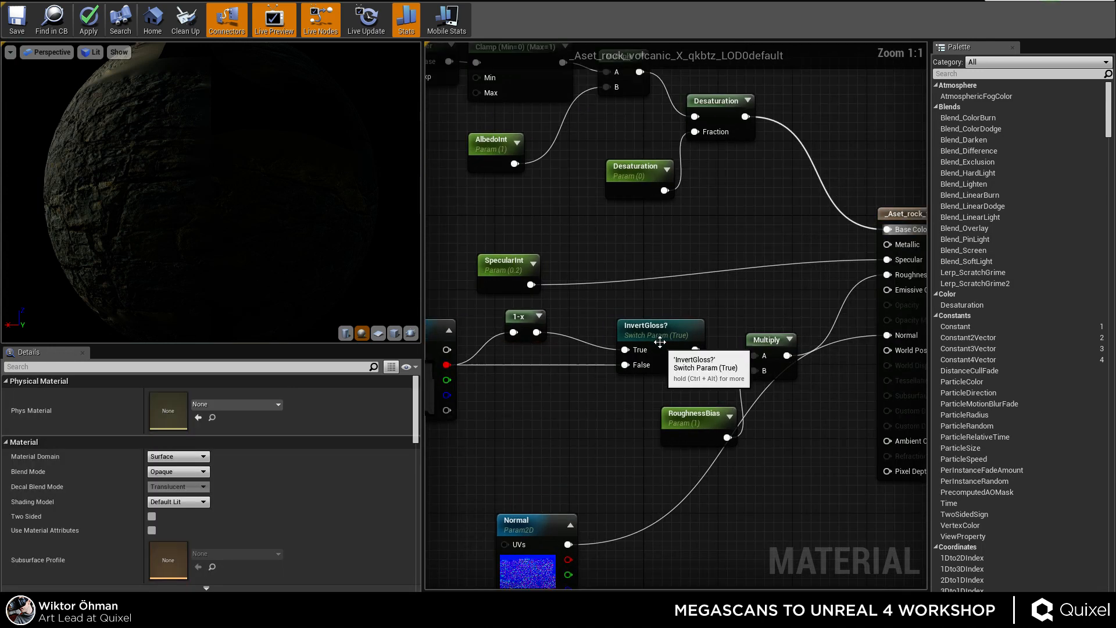
pyautogui.click(657, 339)
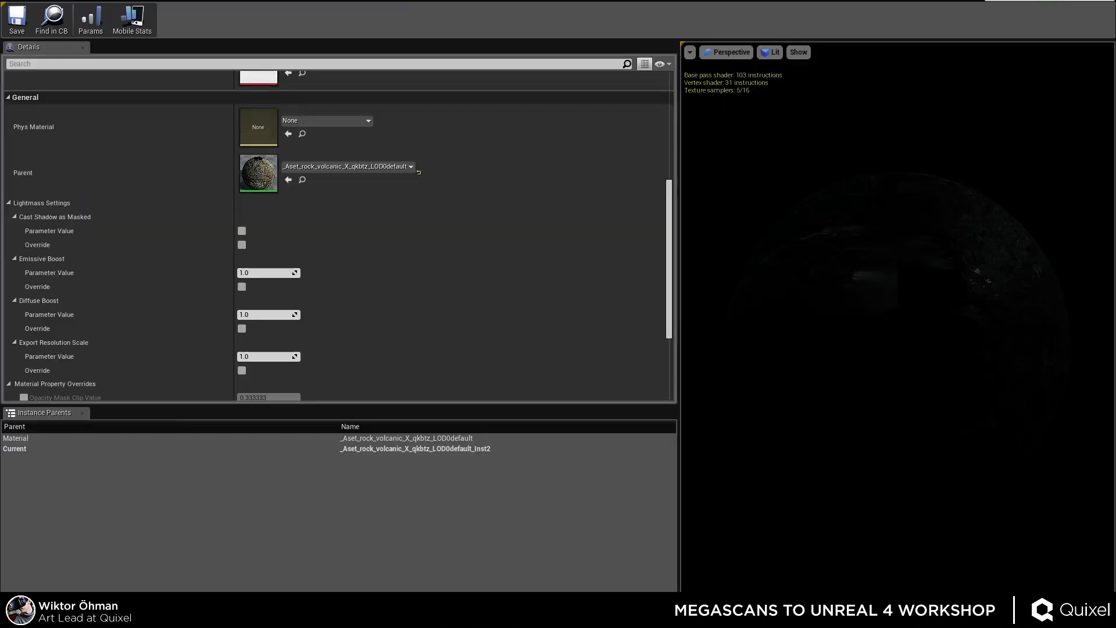
pyautogui.scroll(8, 274, 212)
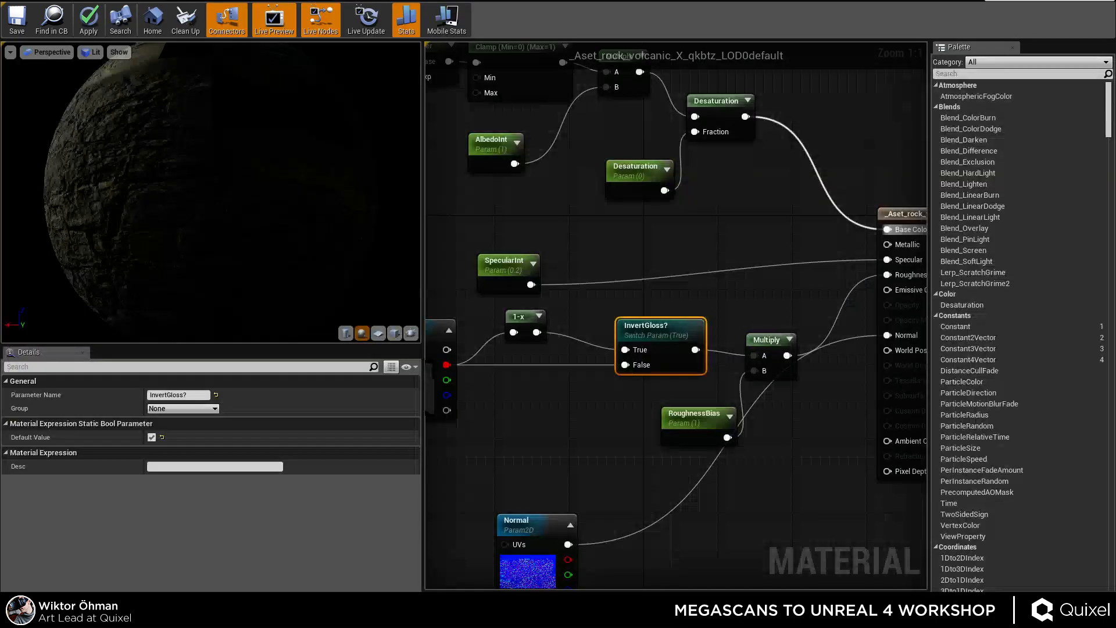
# Shift the RoughnessBias parameter node slightly away from the Multiply node it feeds.
pyautogui.moveTo(579, 310); pyautogui.dragTo(648, 286, button='right')
pyautogui.click(755, 239)
pyautogui.moveTo(773, 265); pyautogui.dragTo(671, 220, button='right')
pyautogui.moveTo(651, 351); pyautogui.dragTo(615, 357)
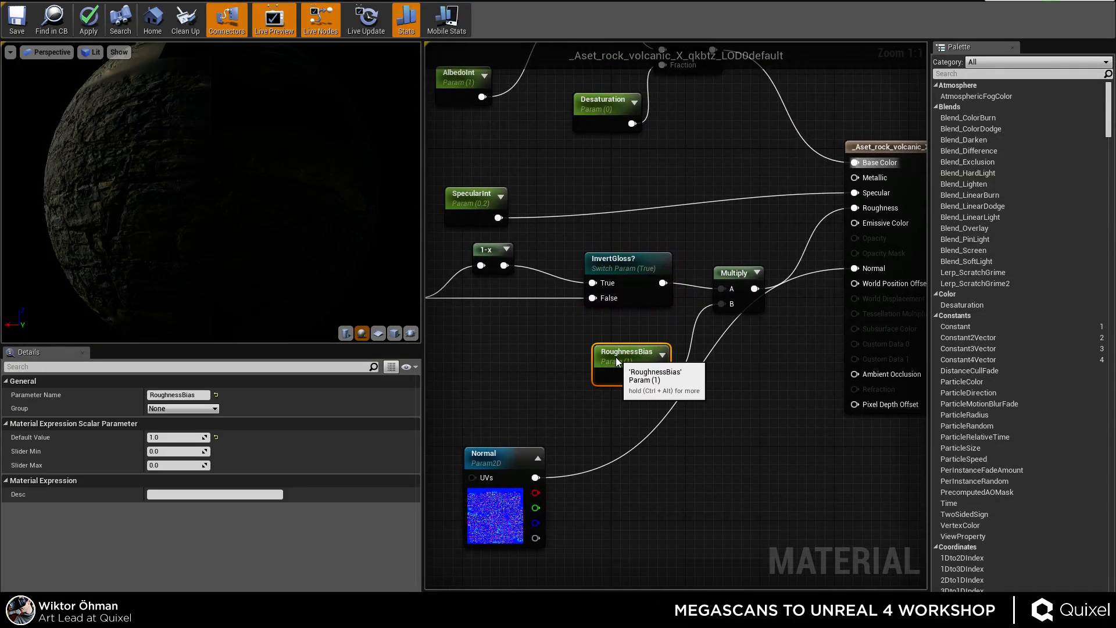
pyautogui.moveTo(559, 388)
pyautogui.mouseDown(button='right')
pyautogui.moveTo(575, 361)
pyautogui.moveTo(560, 383)
pyautogui.mouseUp(button='right')
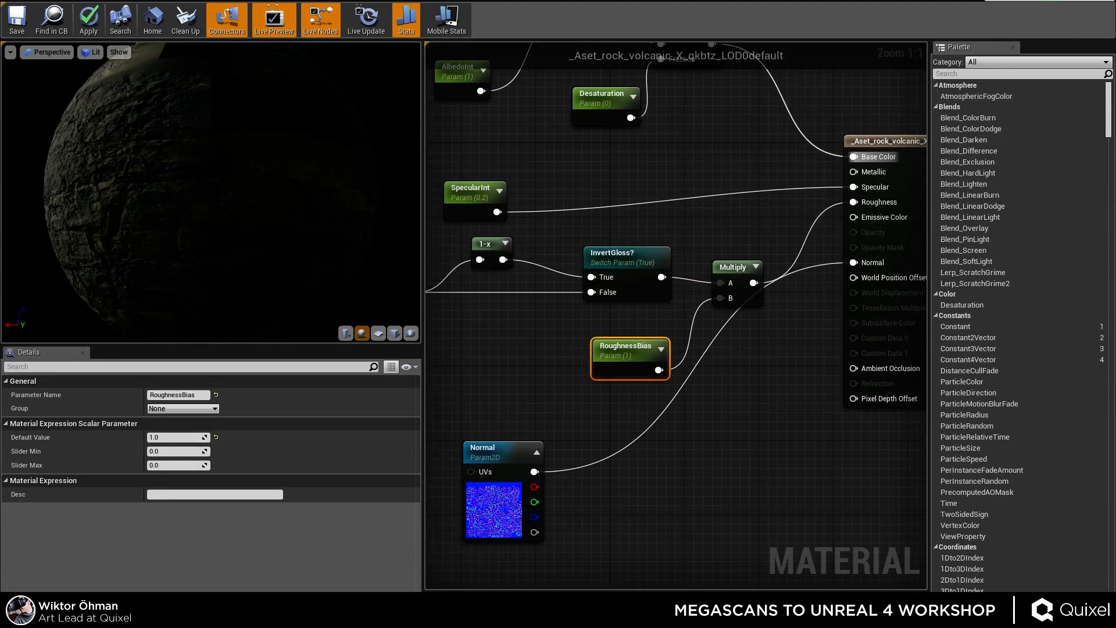
# Return to the Volcanic level and bring the crashed wreck into view.
pyautogui.click(1103, 1)
pyautogui.click(674, 358)
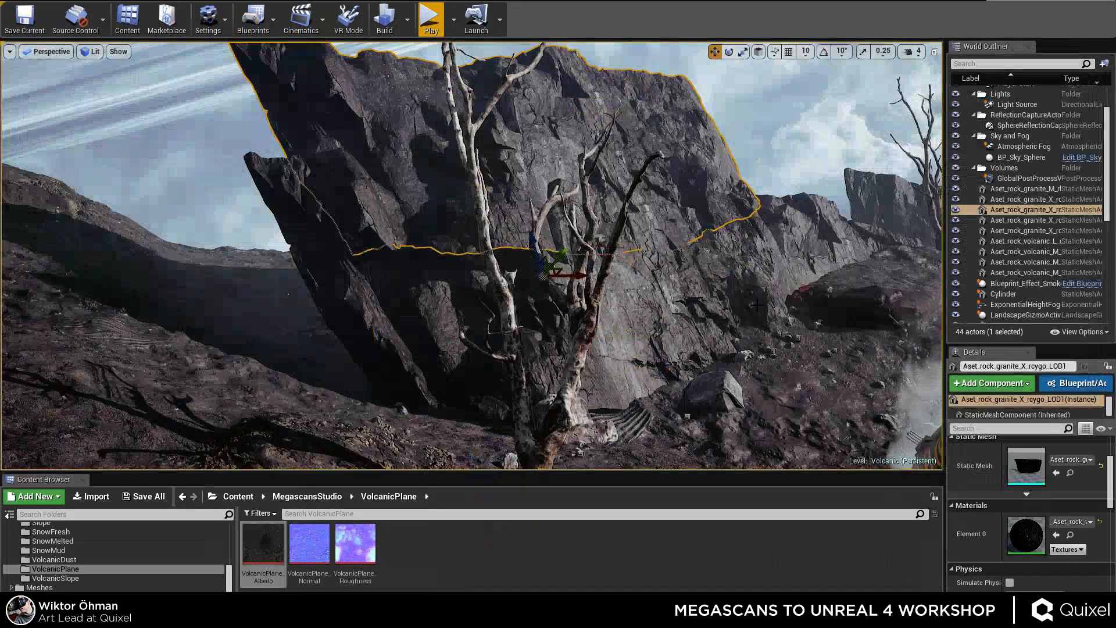
pyautogui.moveTo(674, 358); pyautogui.dragTo(800, 431, button='right')
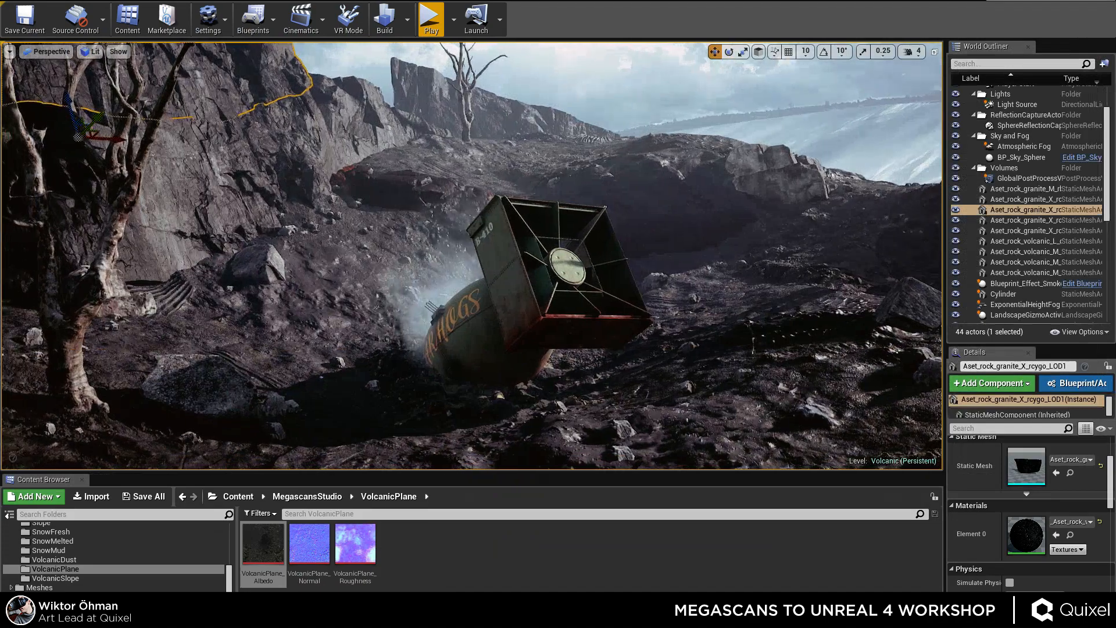
# Select the Light Source actor, filter the level's actors by "light", and clear the selection.
pyautogui.scroll(3, 1022, 174)
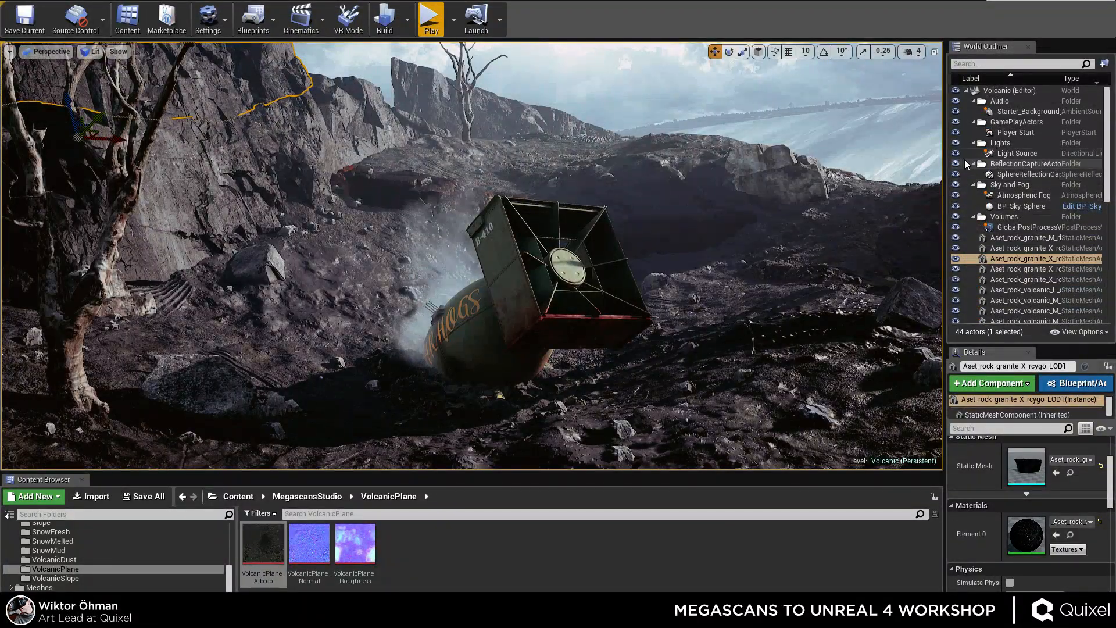
pyautogui.click(1011, 155)
pyautogui.click(976, 63)
pyautogui.write('light')
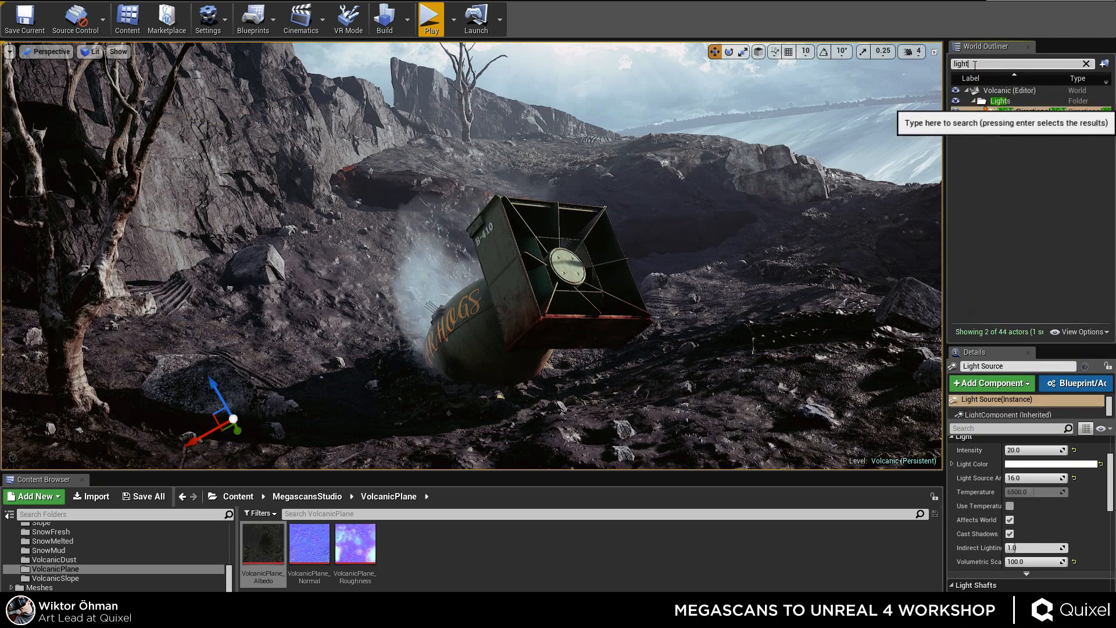
pyautogui.click(985, 140)
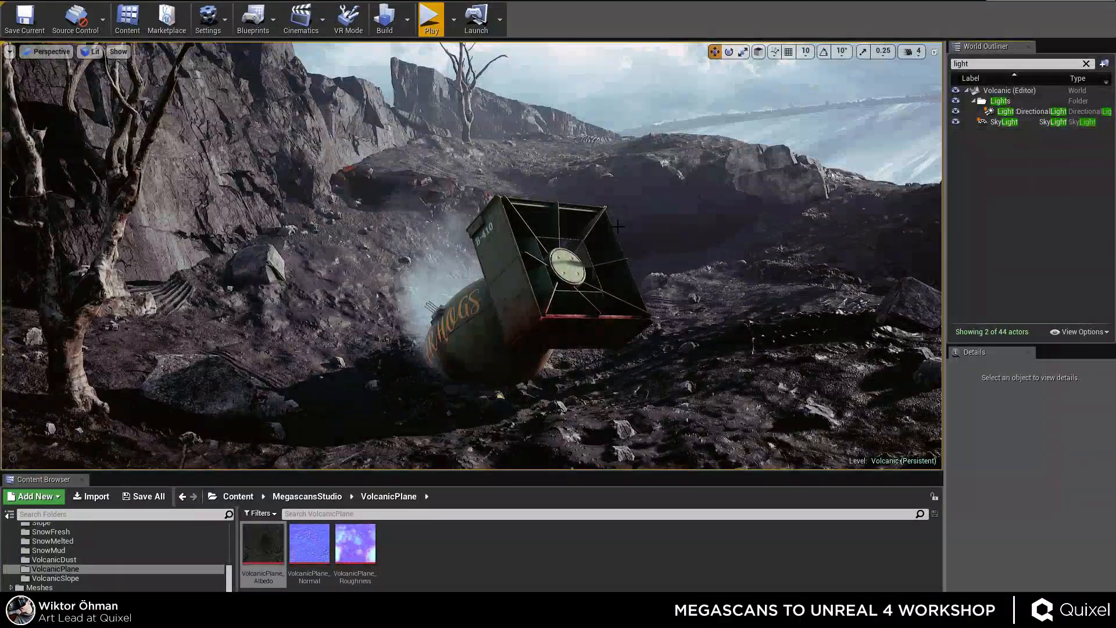
# Frame the crashed wreck more closely and hide the directional Light Source.
pyautogui.moveTo(639, 255); pyautogui.dragTo(605, 261, button='middle')
pyautogui.moveTo(605, 262); pyautogui.dragTo(639, 273, button='right')
pyautogui.click(955, 111)
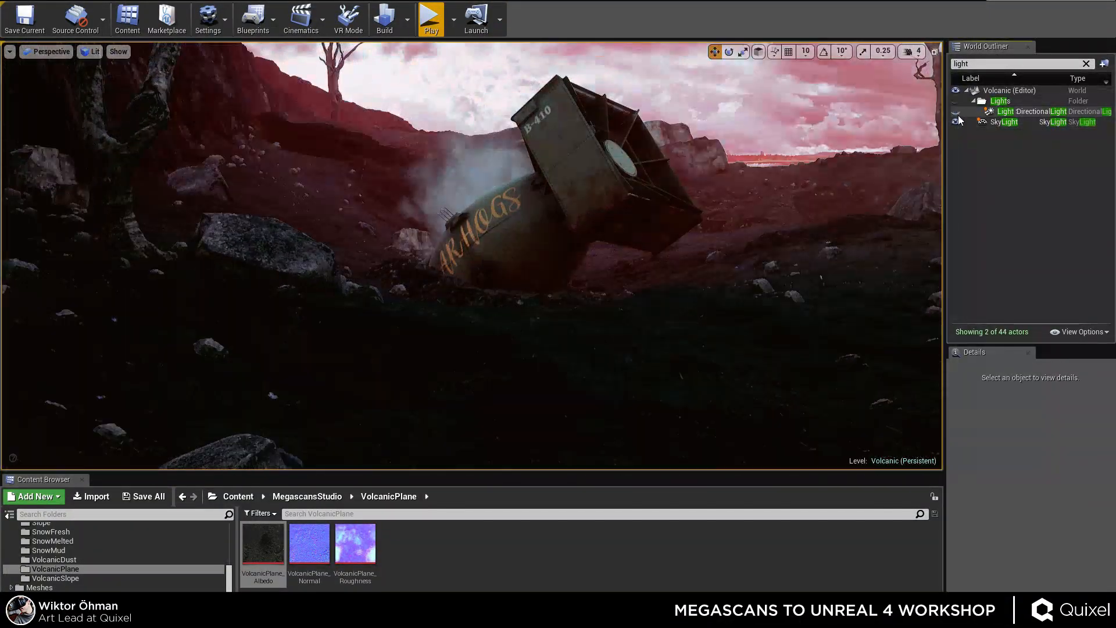
# Show the directional Light Source again and view the lit crashed wreck and surrounding rocky ground.
pyautogui.click(956, 111)
pyautogui.moveTo(640, 255); pyautogui.dragTo(815, 85, button='right')
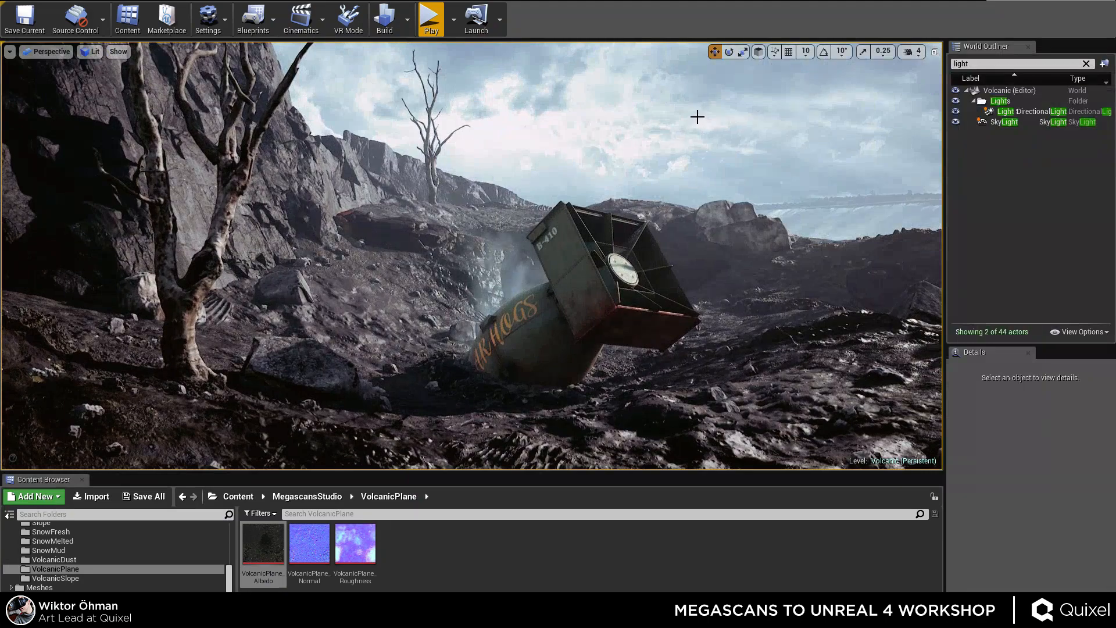
pyautogui.moveTo(657, 163); pyautogui.dragTo(718, 203, button='right')
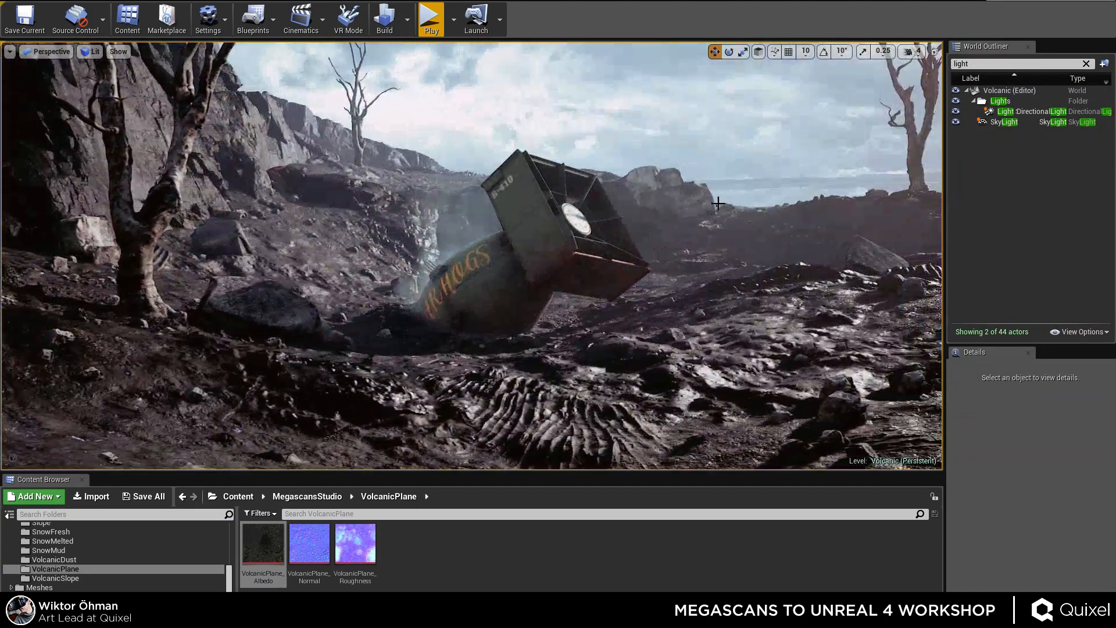
pyautogui.moveTo(780, 152); pyautogui.dragTo(760, 167, button='right')
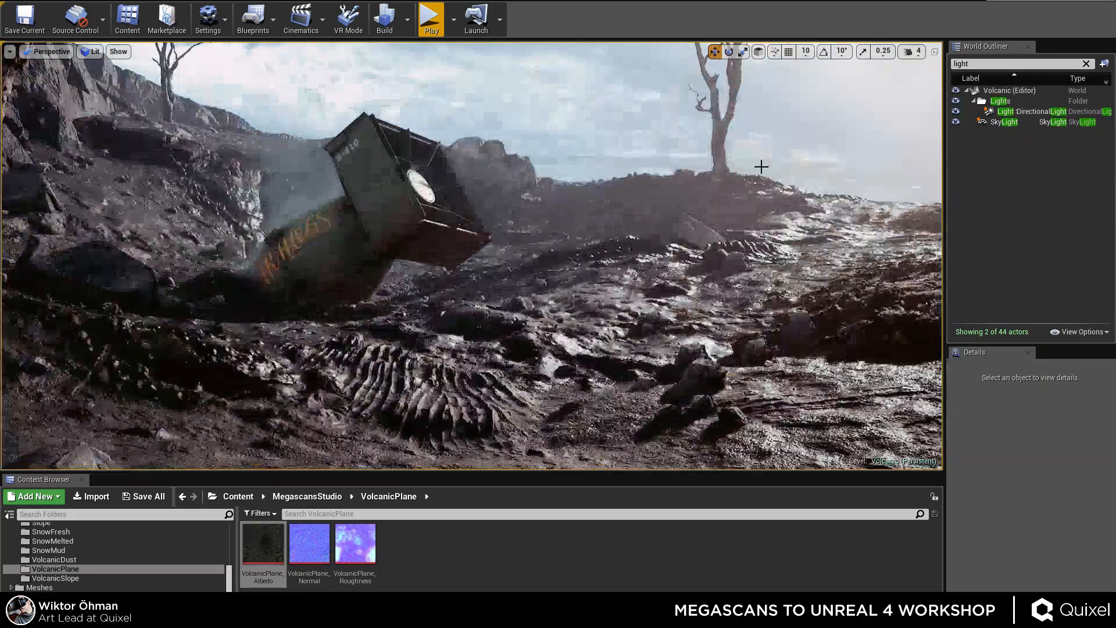
# Compare the scene with the directional Light Source hidden and shown, then view the cliff and sky around the wreck.
pyautogui.click(954, 112)
pyautogui.moveTo(937, 146)
pyautogui.mouseDown(button='right')
pyautogui.moveTo(941, 105)
pyautogui.moveTo(936, 146)
pyautogui.mouseUp(button='right')
pyautogui.click(955, 111)
pyautogui.moveTo(627, 133); pyautogui.dragTo(627, 134, button='right')
pyautogui.moveTo(533, 89); pyautogui.dragTo(533, 90, button='right')
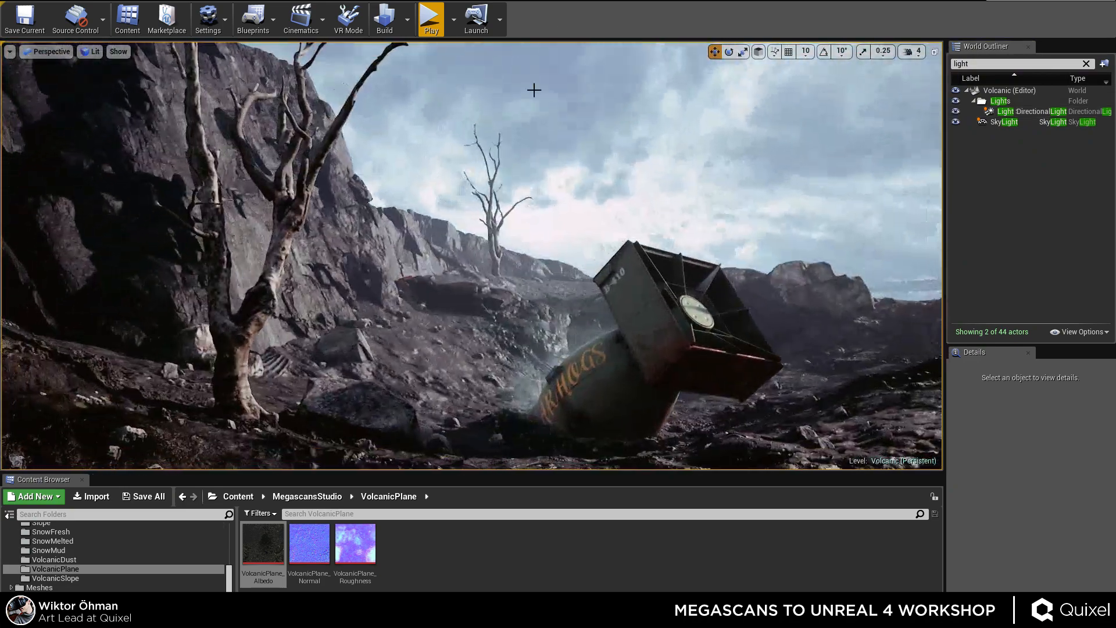
# Clear the "light" actor filter, select GlobalPostProcessVolume and bring up its Post Process Volume Settings with the wreck in view.
pyautogui.click(1086, 64)
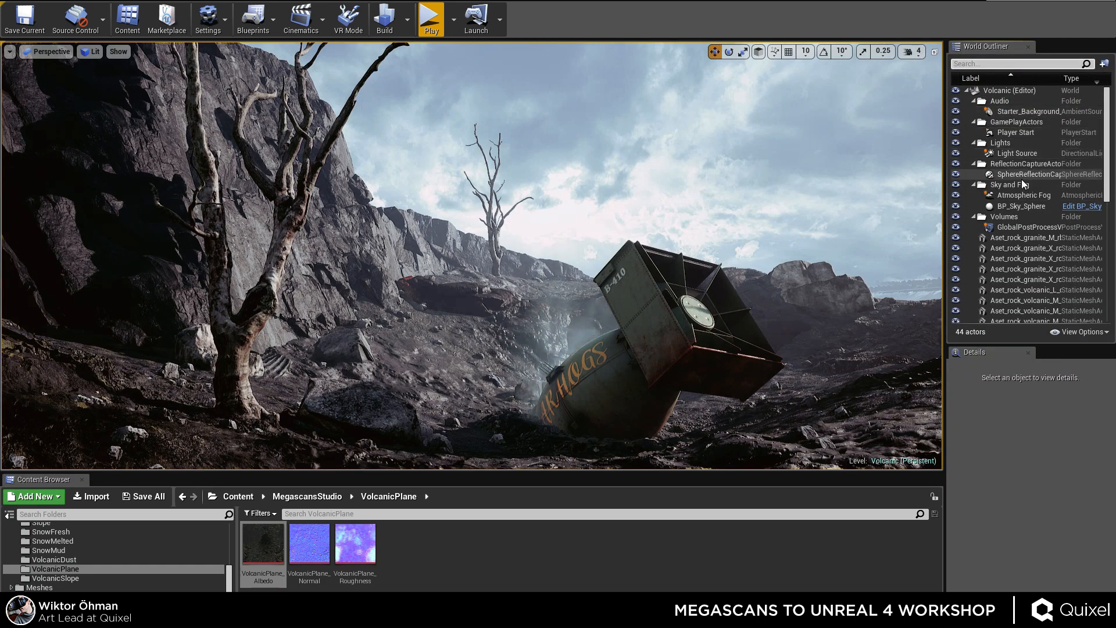
pyautogui.click(1018, 227)
pyautogui.scroll(-15, 999, 510)
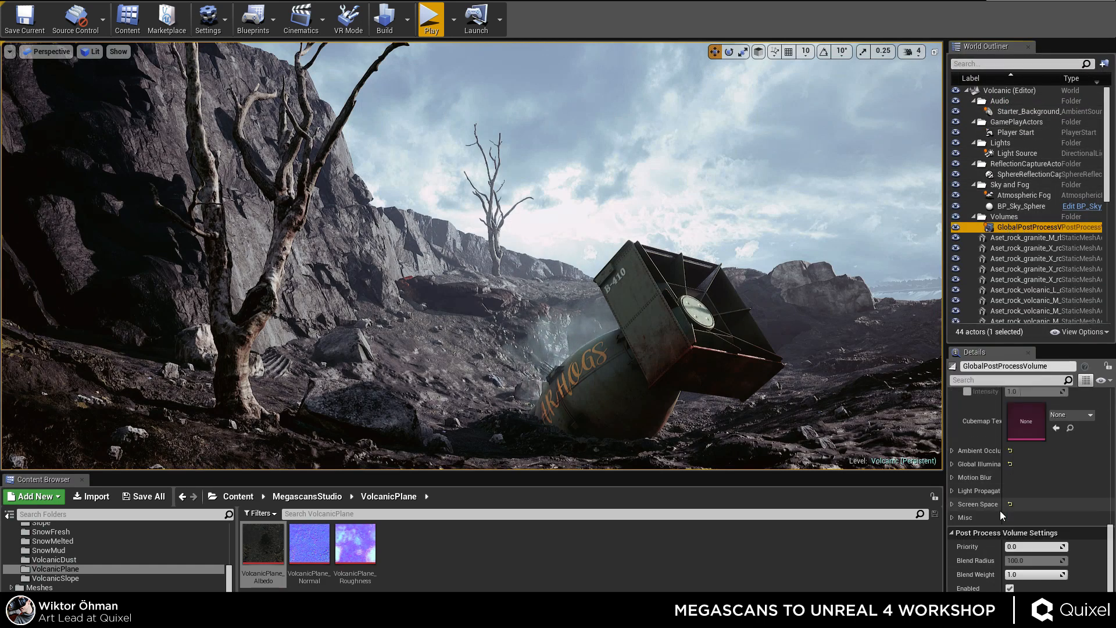
pyautogui.scroll(2, 1040, 500)
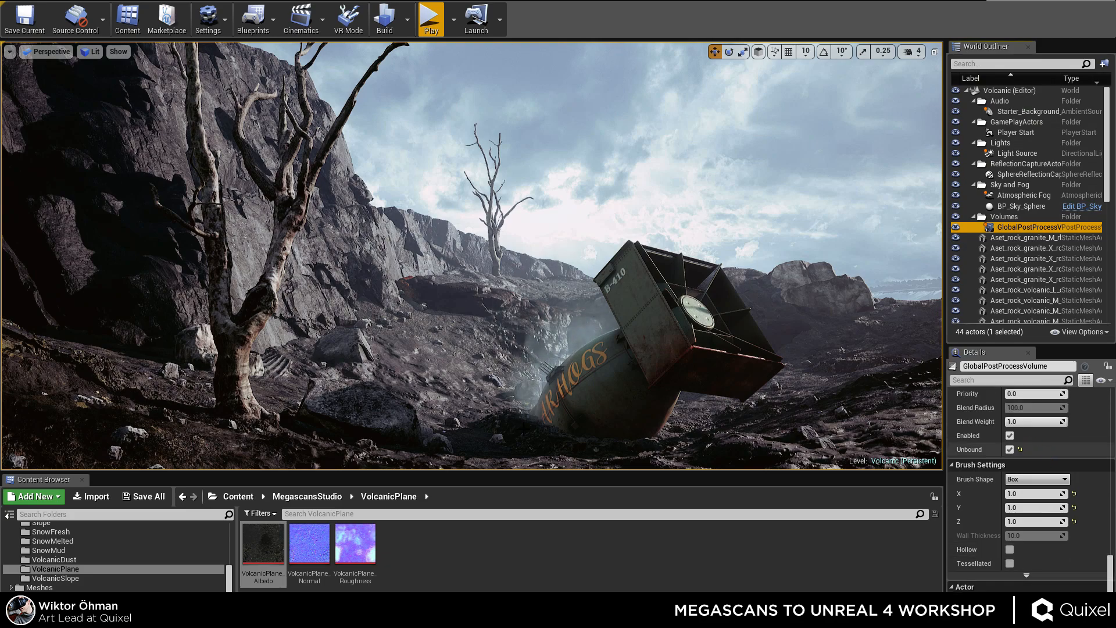
pyautogui.moveTo(698, 291); pyautogui.dragTo(825, 360, button='right')
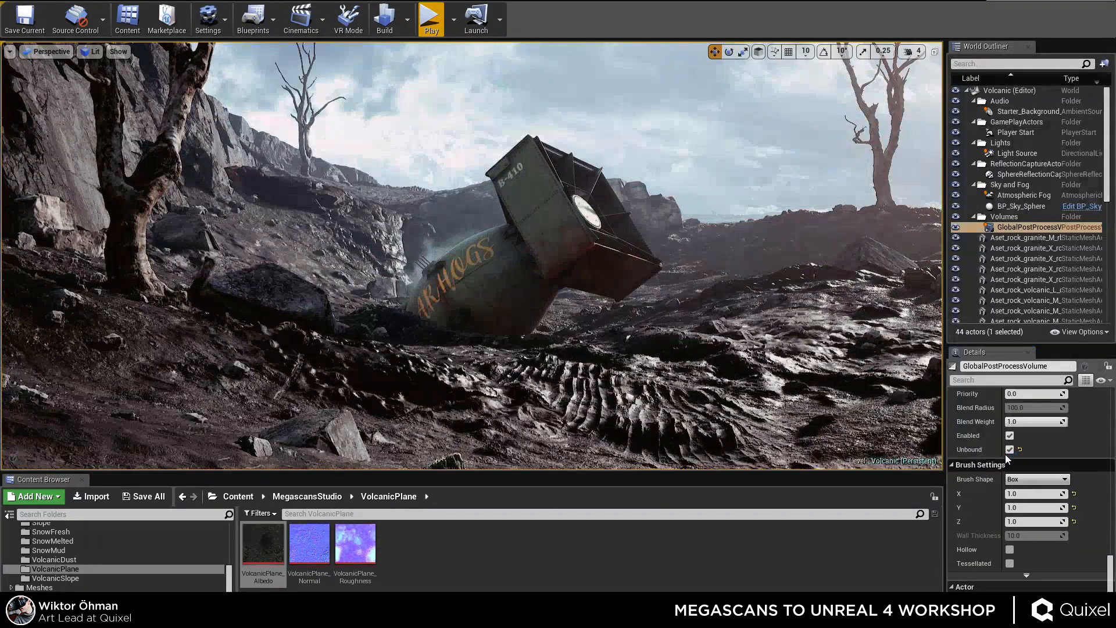
# Compare the scene with GlobalPostProcessVolume disabled and enabled several times, leaving it enabled.
pyautogui.click(1010, 435)
pyautogui.click(1011, 436)
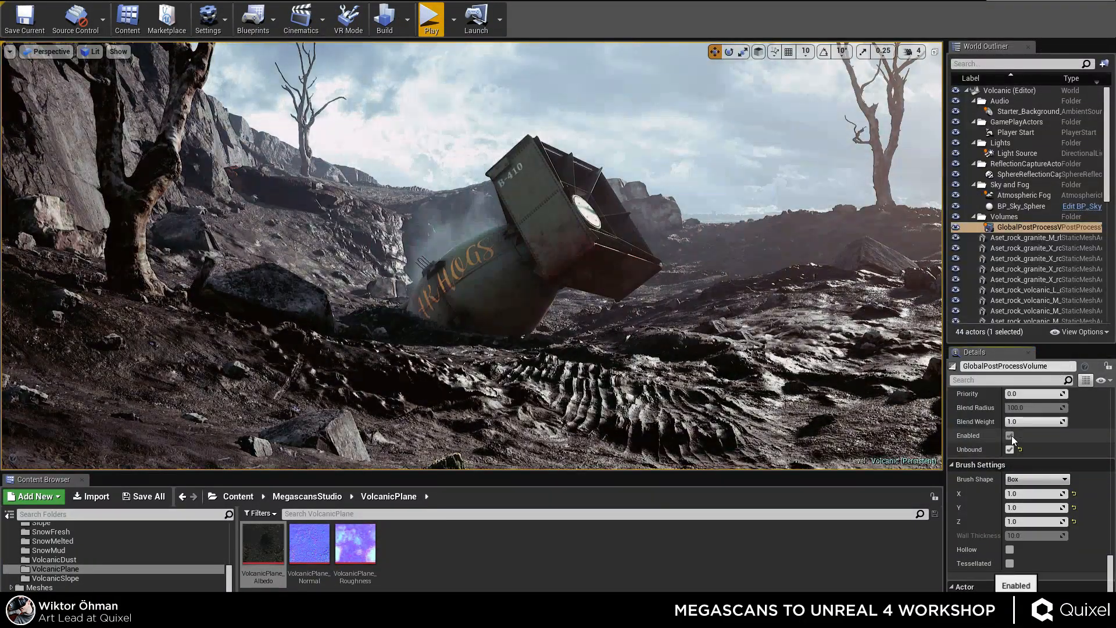
pyautogui.click(1011, 436)
pyautogui.moveTo(907, 419)
pyautogui.mouseDown(button='right')
pyautogui.moveTo(935, 427)
pyautogui.moveTo(913, 459)
pyautogui.moveTo(890, 424)
pyautogui.moveTo(892, 456)
pyautogui.moveTo(892, 418)
pyautogui.moveTo(732, 427)
pyautogui.moveTo(860, 431)
pyautogui.moveTo(924, 410)
pyautogui.mouseUp(button='right')
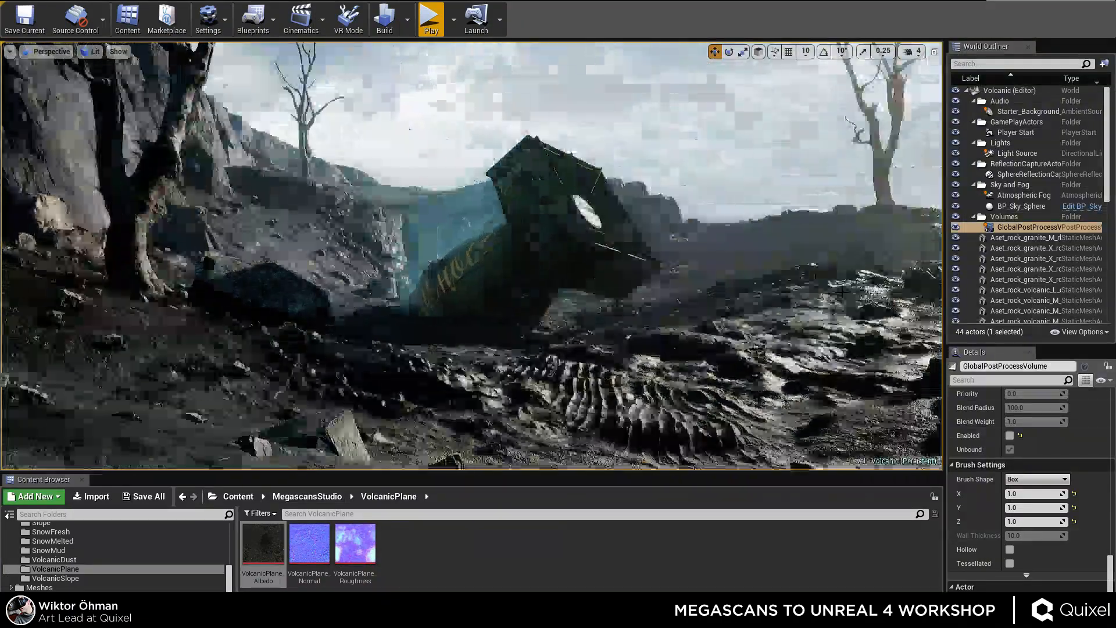
pyautogui.click(1009, 436)
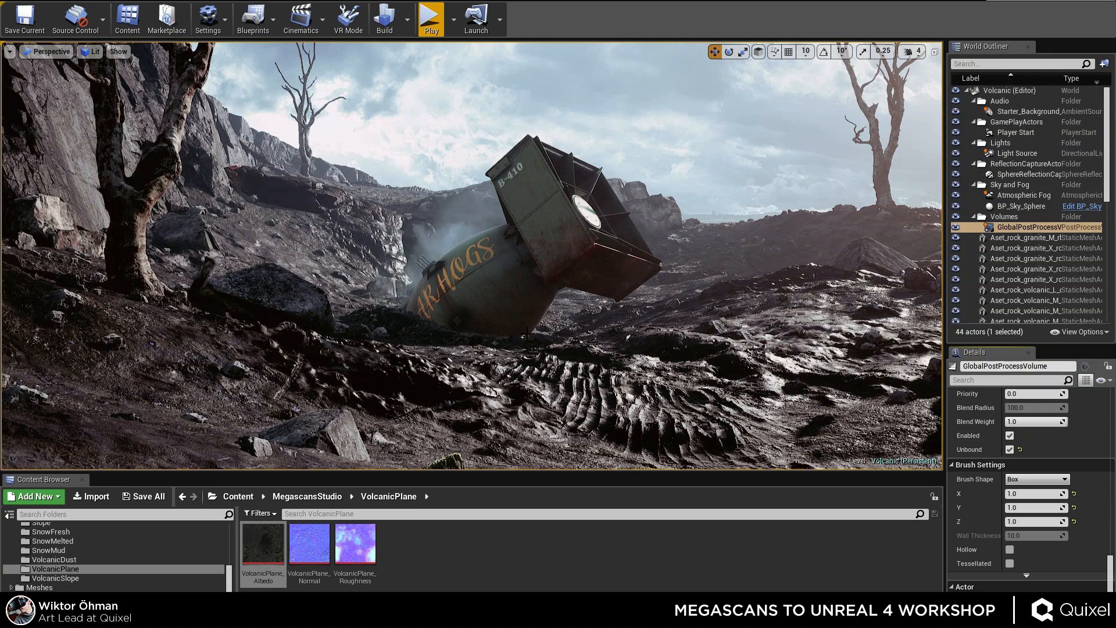
pyautogui.click(1009, 435)
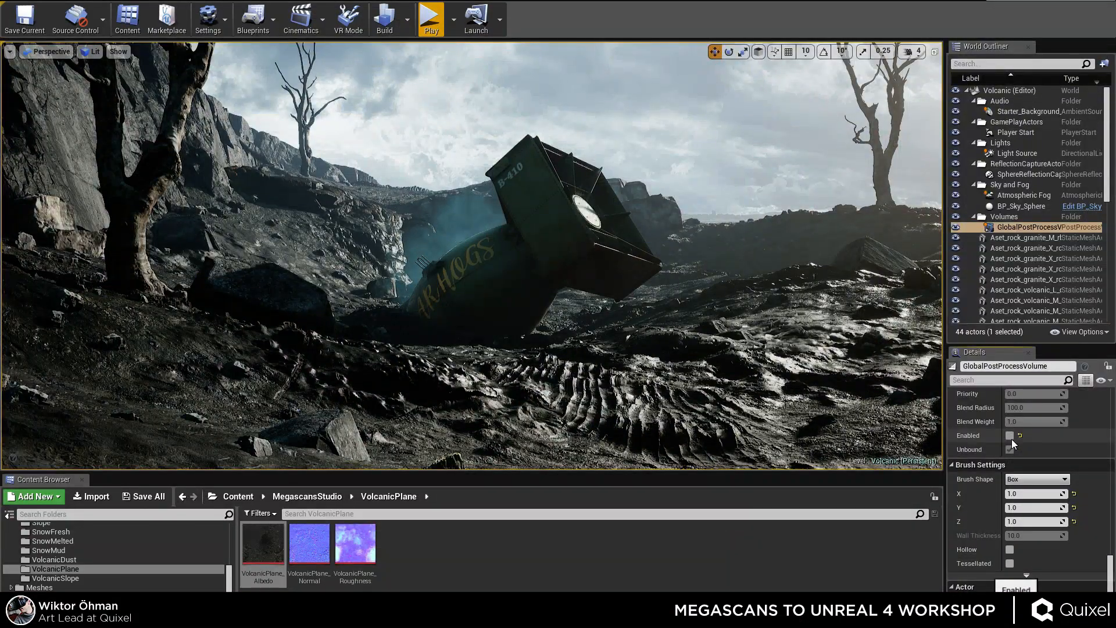
pyautogui.click(1010, 436)
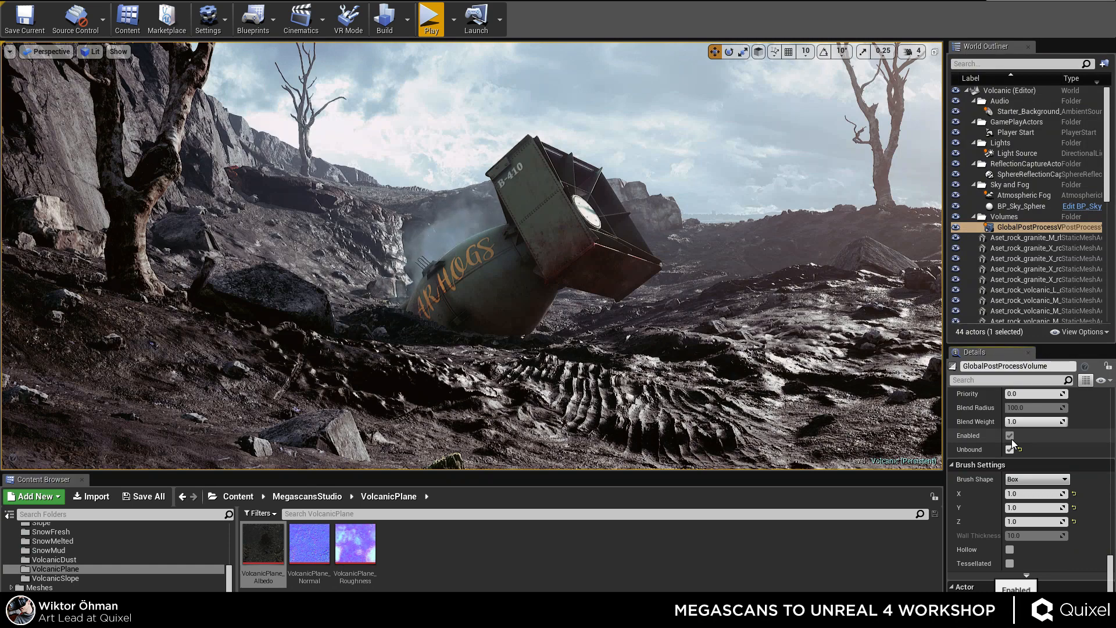
pyautogui.click(1010, 436)
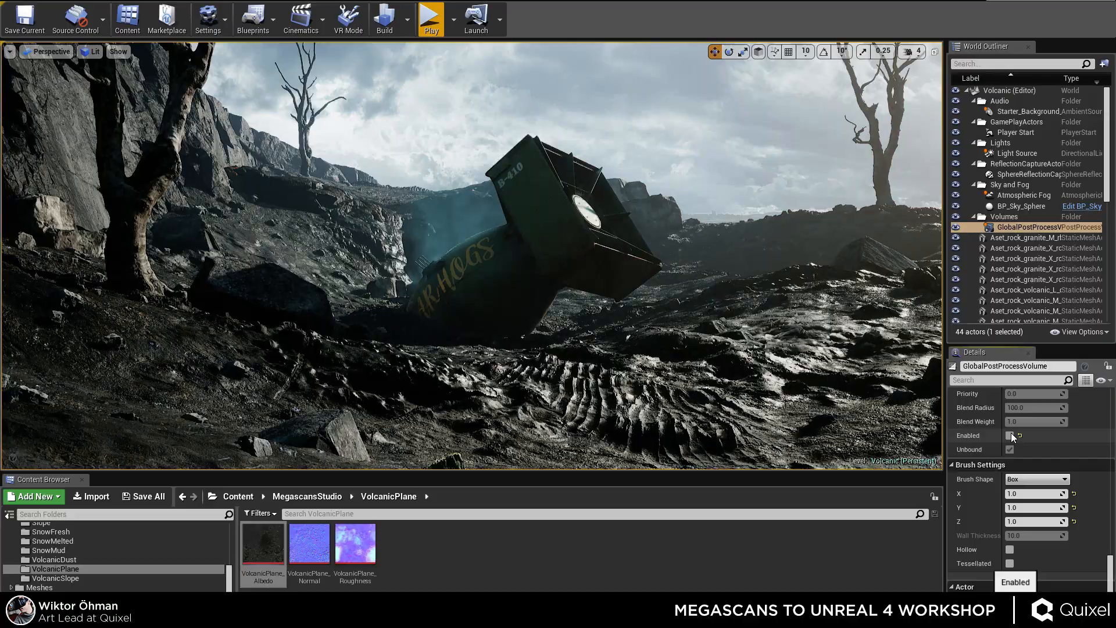
pyautogui.click(1009, 435)
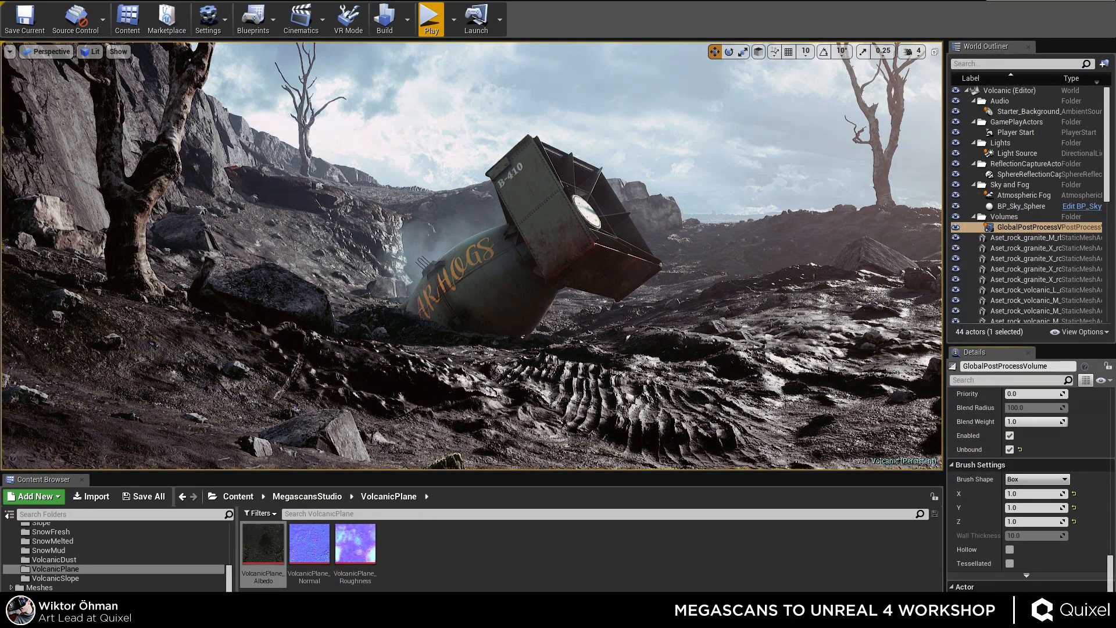
# Set the viewport's horizontal field of view to 90 and look at the wreck.
pyautogui.click(9, 52)
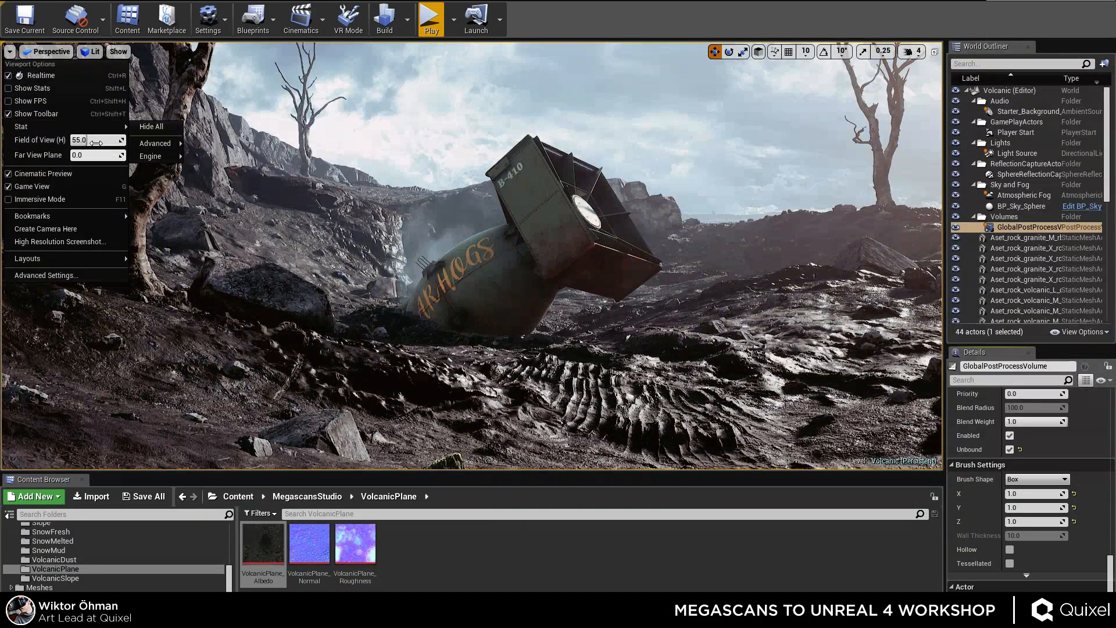
pyautogui.moveTo(156, 143)
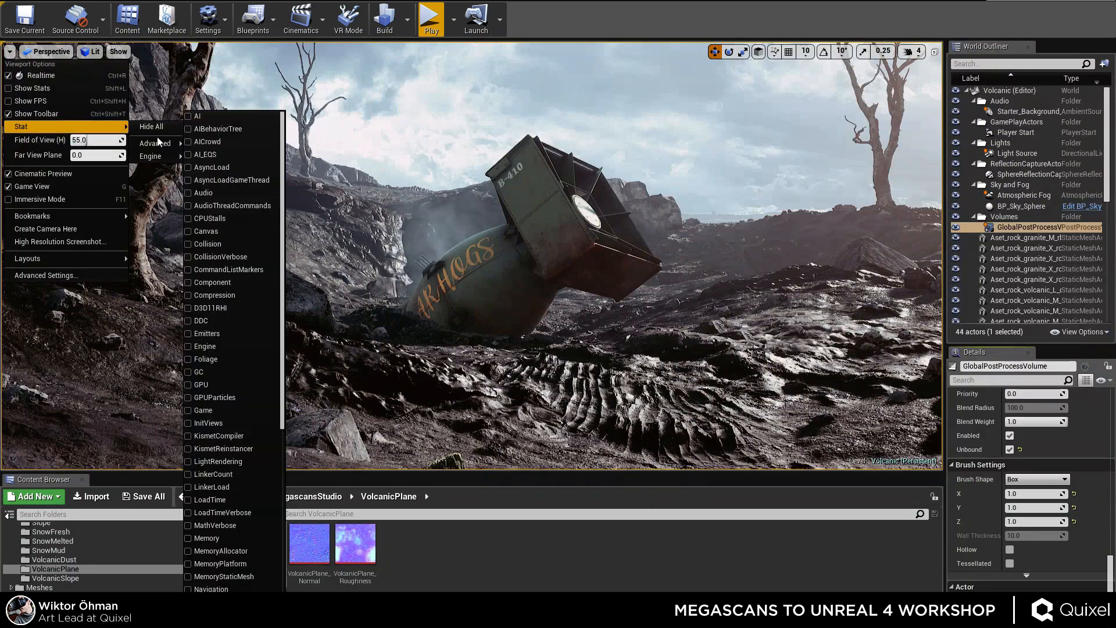
pyautogui.click(94, 139)
pyautogui.write('90')
pyautogui.press('Return')
pyautogui.moveTo(349, 233); pyautogui.dragTo(459, 227, button='right')
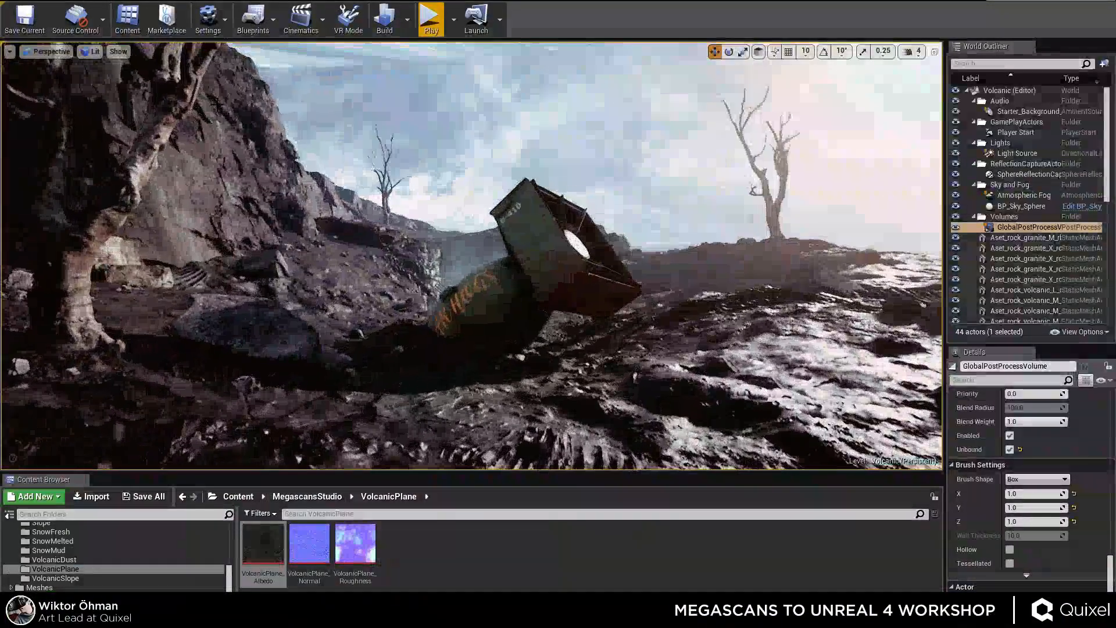
# Set the viewport's horizontal field of view back to 55.
pyautogui.click(9, 51)
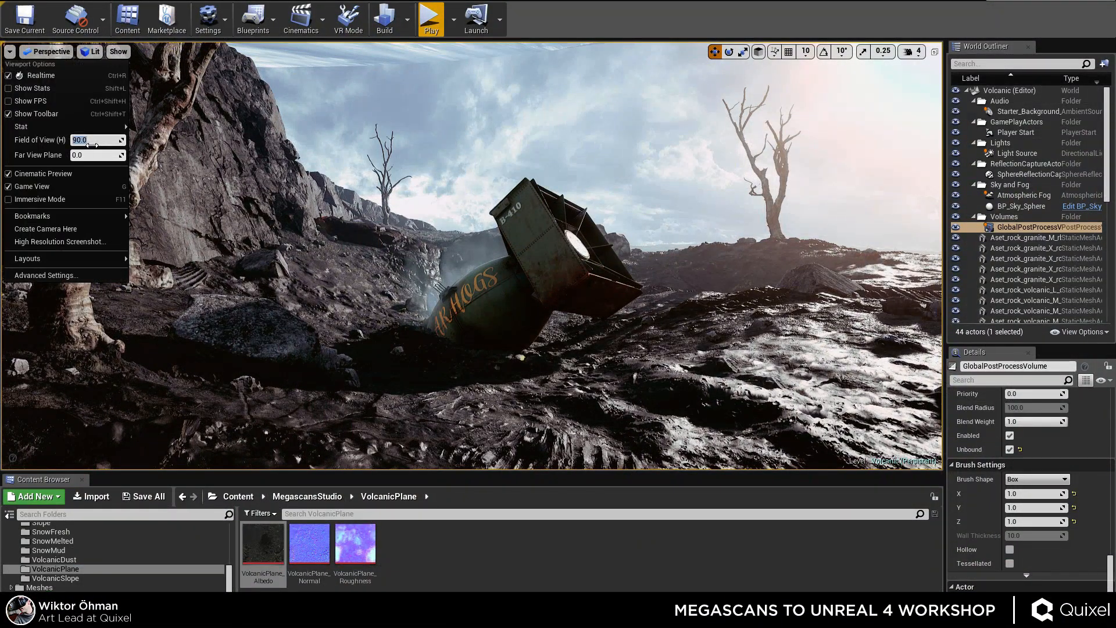
pyautogui.write('55')
pyautogui.press('Return')
pyautogui.moveTo(311, 207); pyautogui.dragTo(506, 258, button='right')
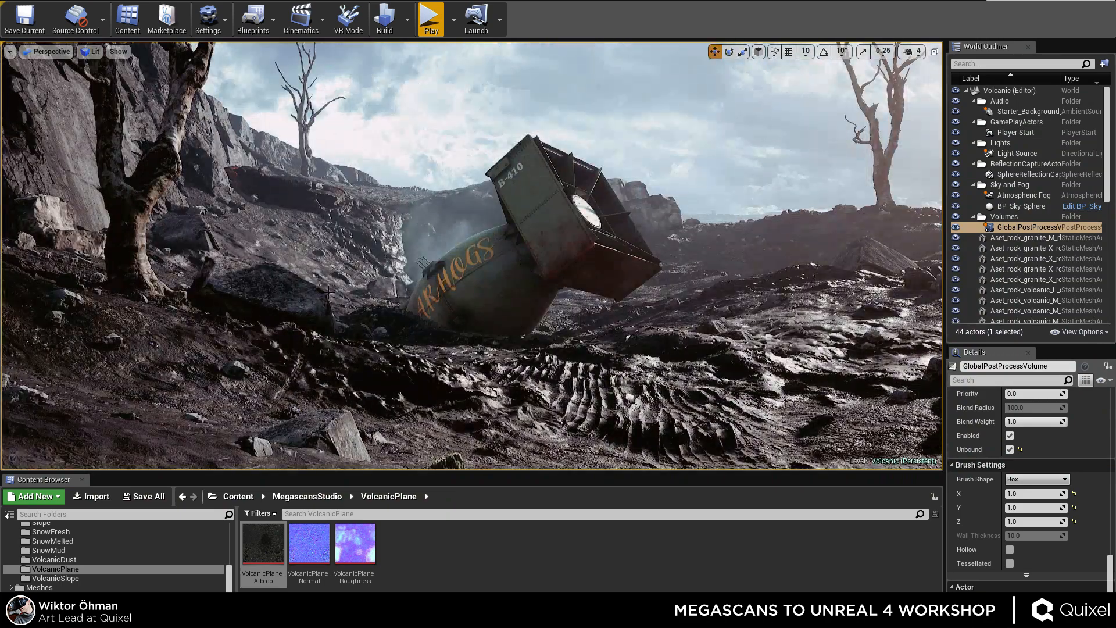
# Open the top-level Content folder and look over its assets and folder options.
pyautogui.moveTo(676, 258); pyautogui.dragTo(674, 303, button='right')
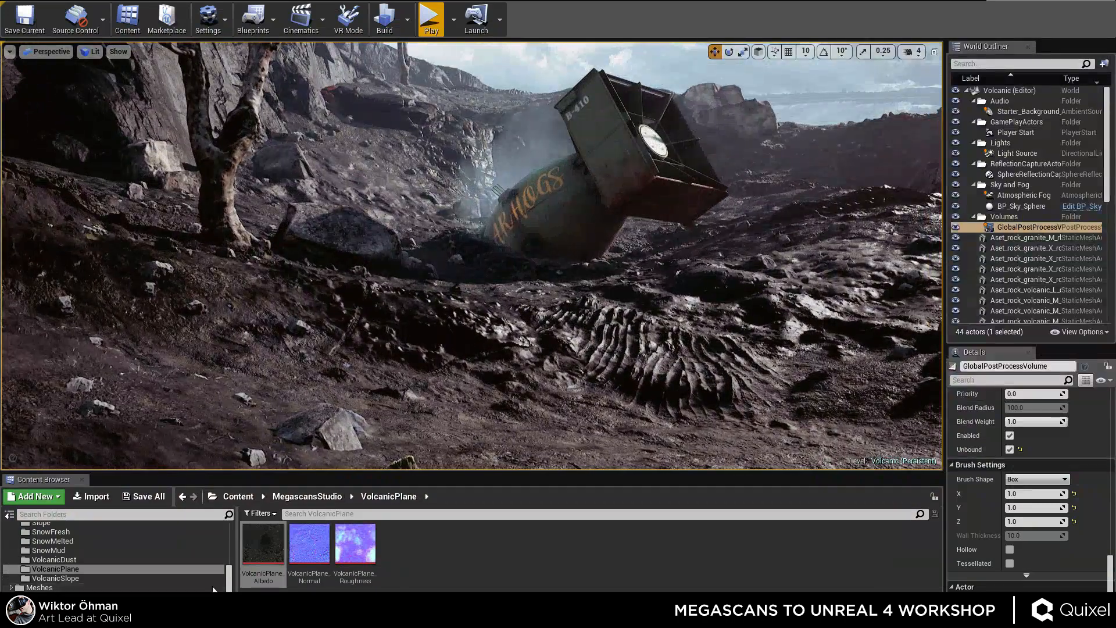
pyautogui.moveTo(229, 577); pyautogui.dragTo(231, 524)
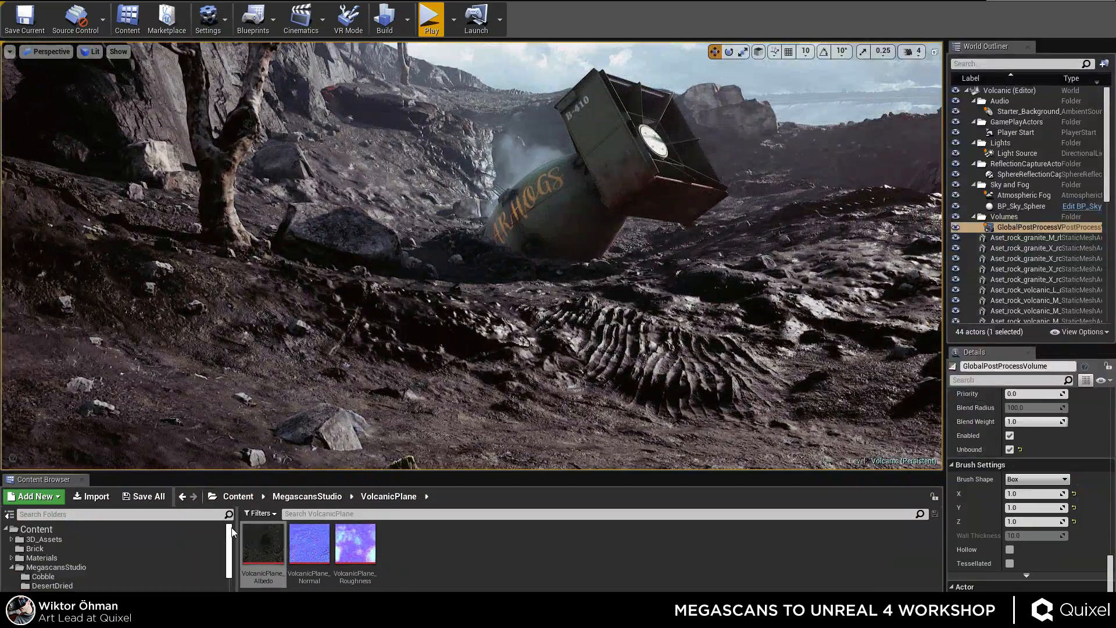
pyautogui.click(41, 532)
pyautogui.rightClick(464, 552)
pyautogui.scroll(-2, 789, 556)
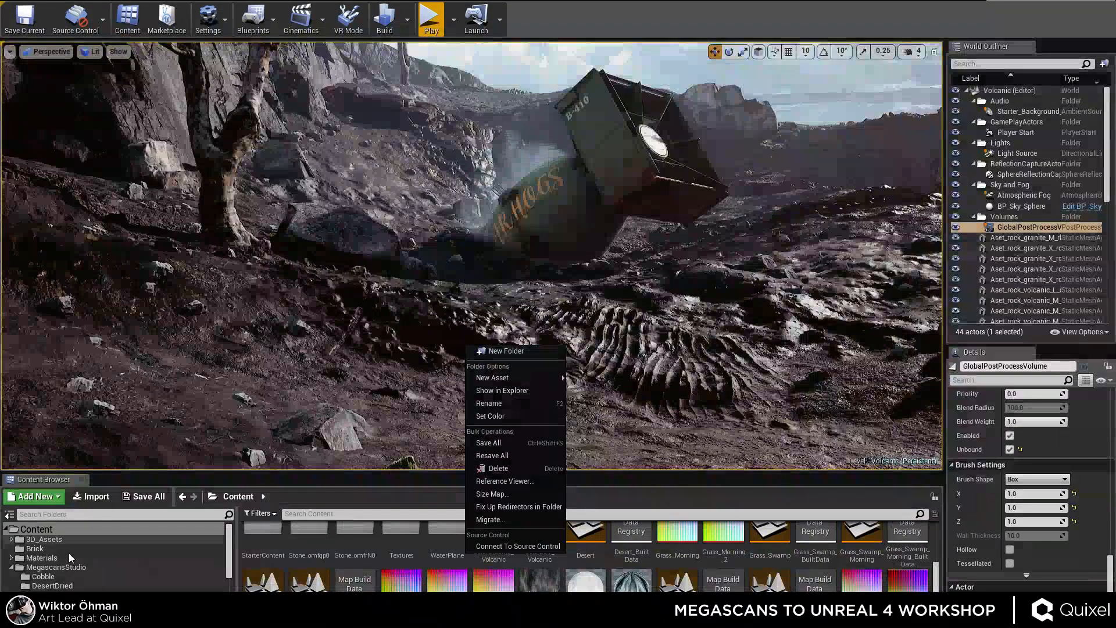
# Open the 3D_Assets folder and look through the asset types that can be created there, without creating any.
pyautogui.click(44, 539)
pyautogui.rightClick(551, 590)
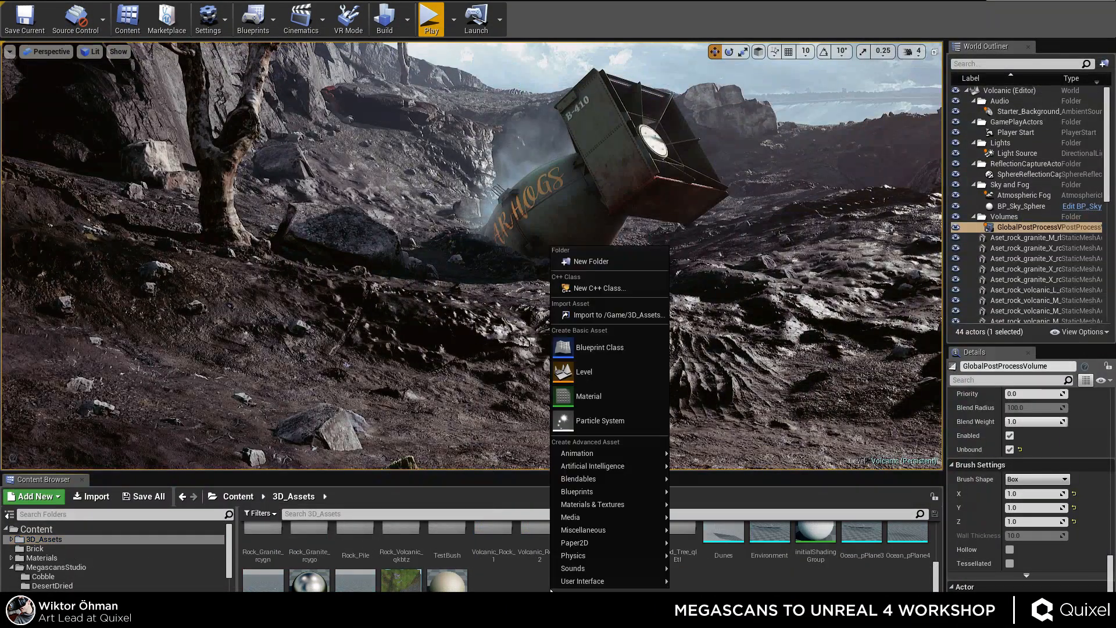
pyautogui.moveTo(578, 582)
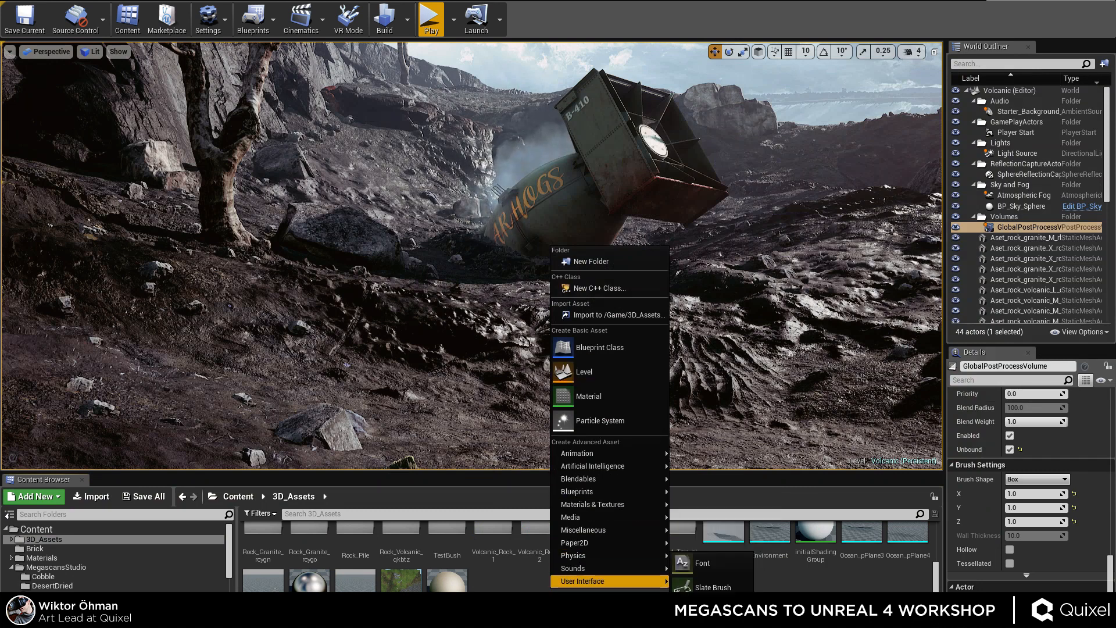
pyautogui.moveTo(619, 529)
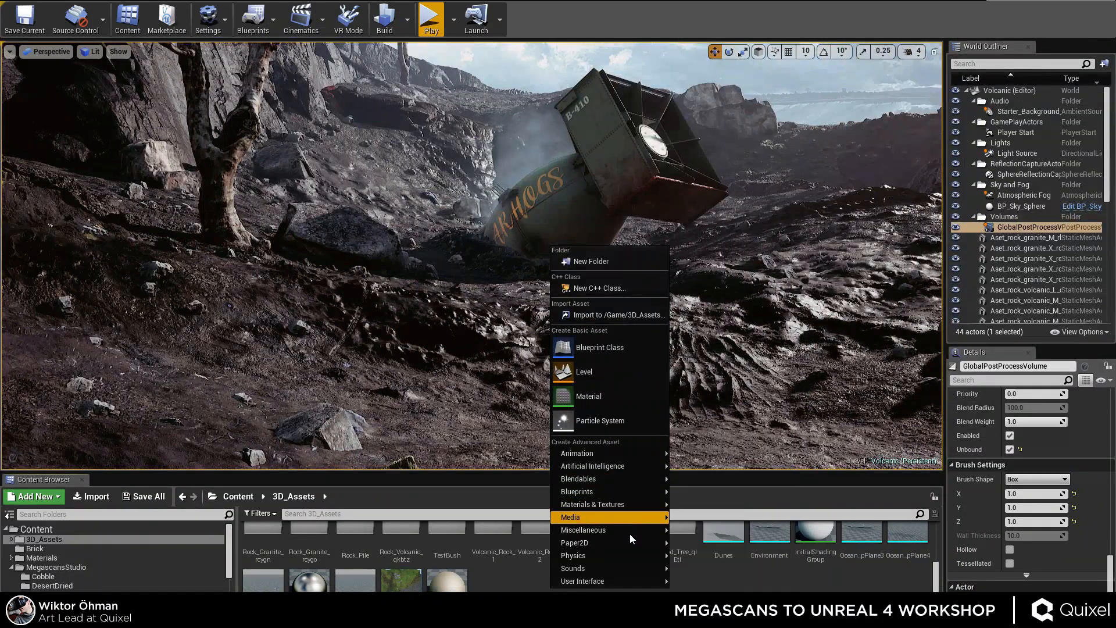
pyautogui.moveTo(623, 557)
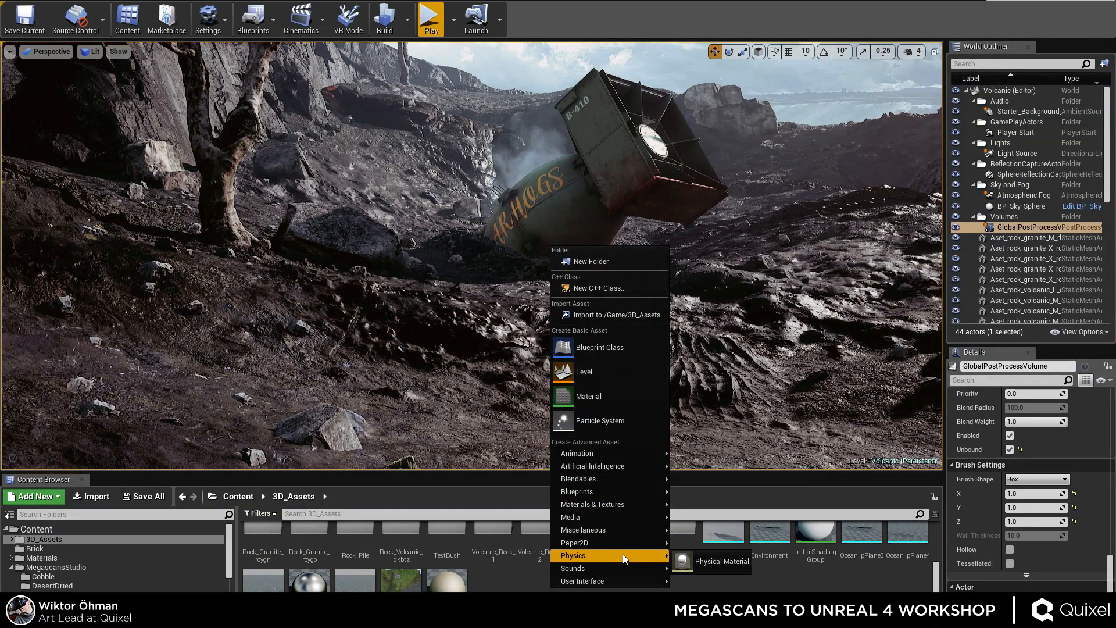
pyautogui.moveTo(619, 475)
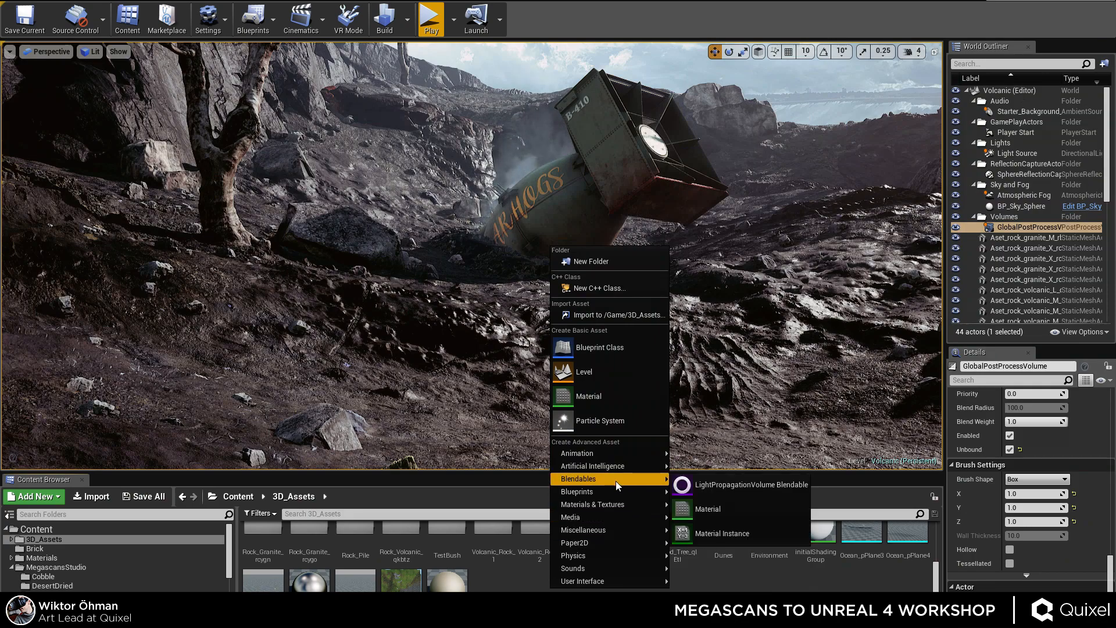
pyautogui.moveTo(618, 503)
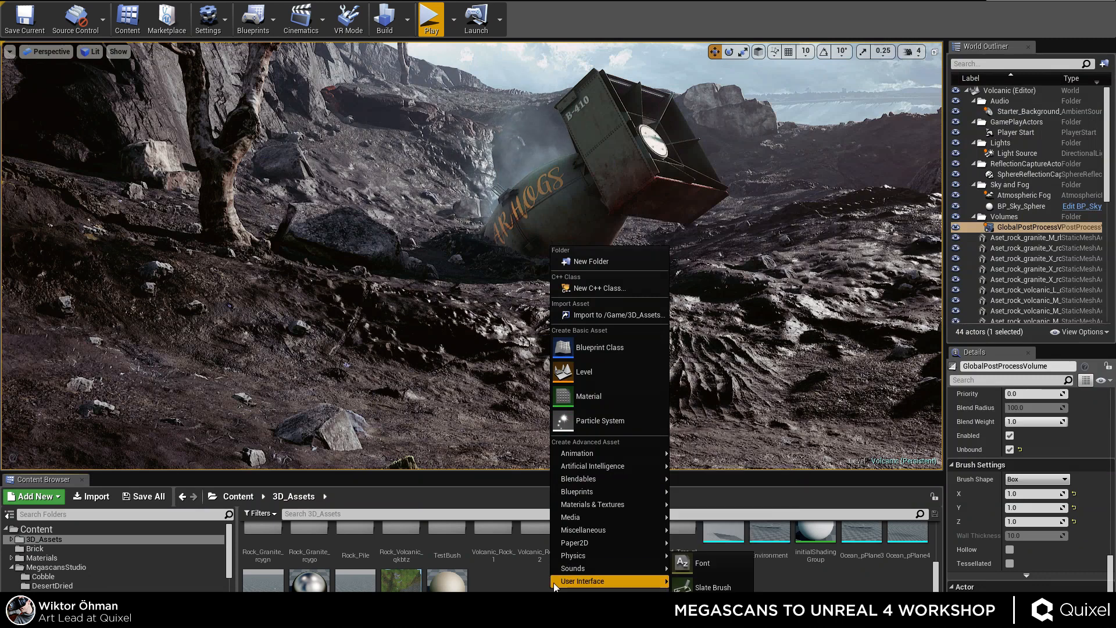
pyautogui.click(546, 599)
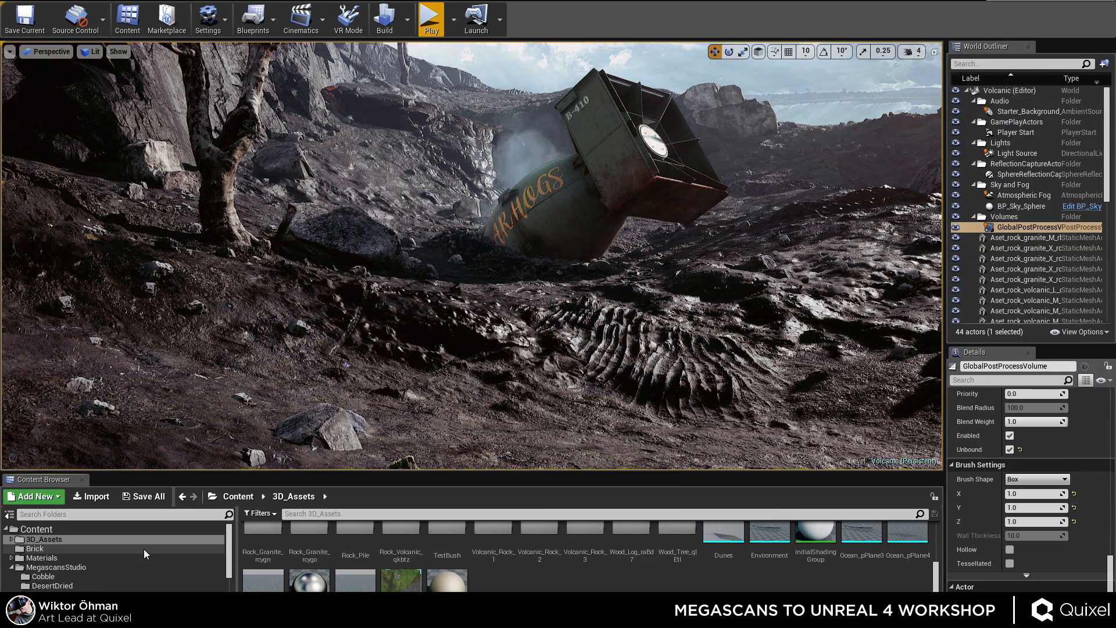
pyautogui.click(52, 496)
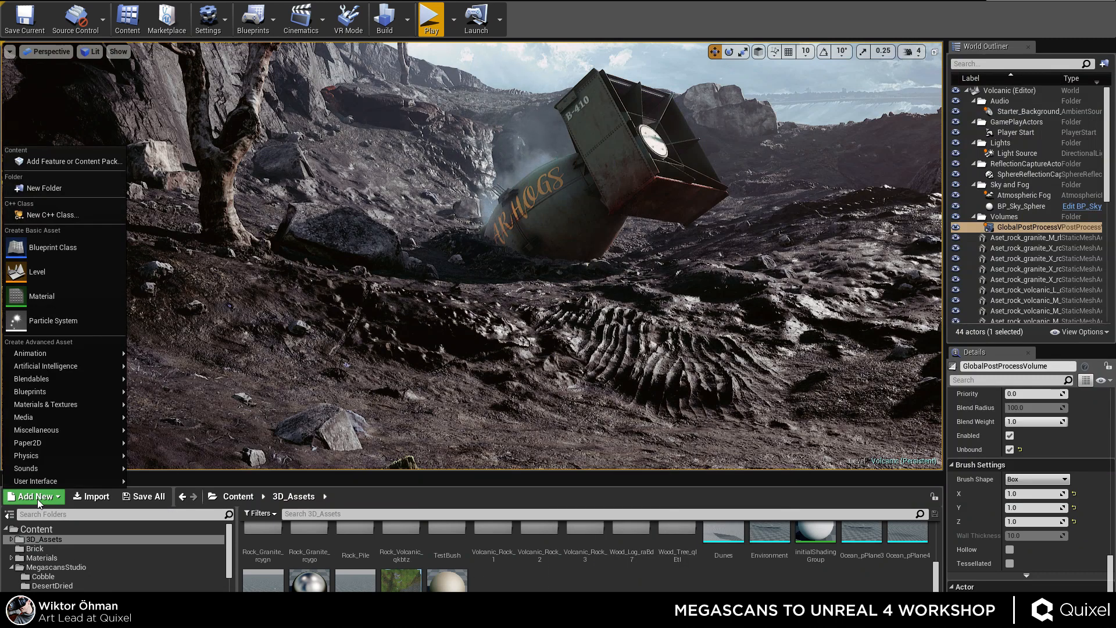
pyautogui.click(556, 552)
pyautogui.moveTo(459, 358)
pyautogui.mouseDown(button='right')
pyautogui.moveTo(360, 441)
pyautogui.moveTo(459, 359)
pyautogui.mouseUp(button='right')
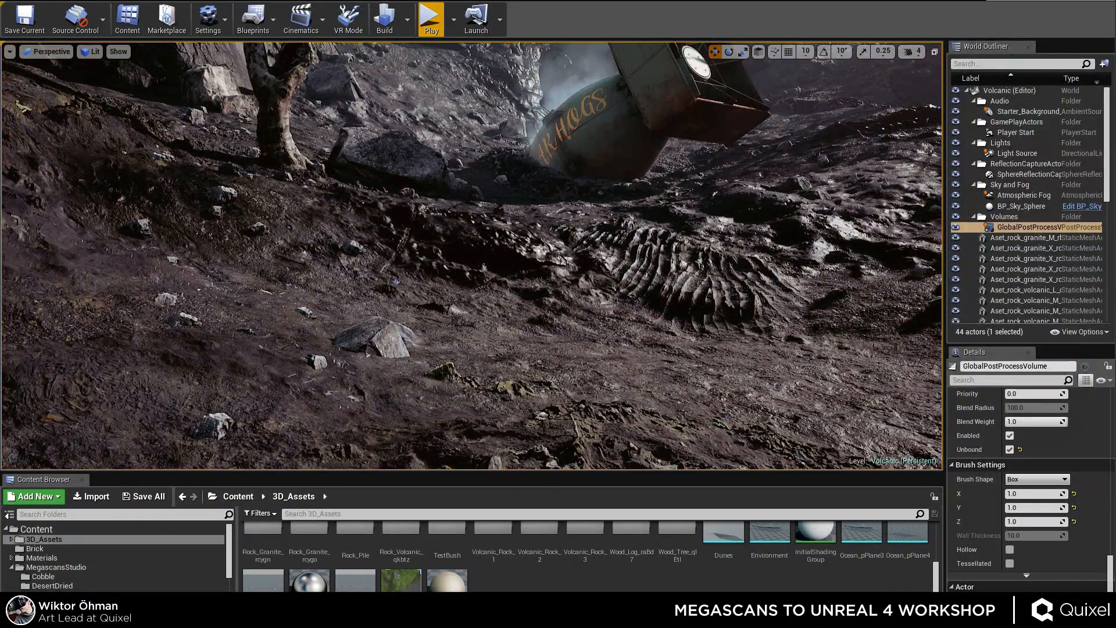
# Bring the Modes window into view and search its placeable classes for "camera".
pyautogui.moveTo(1115, 23); pyautogui.dragTo(396, 65)
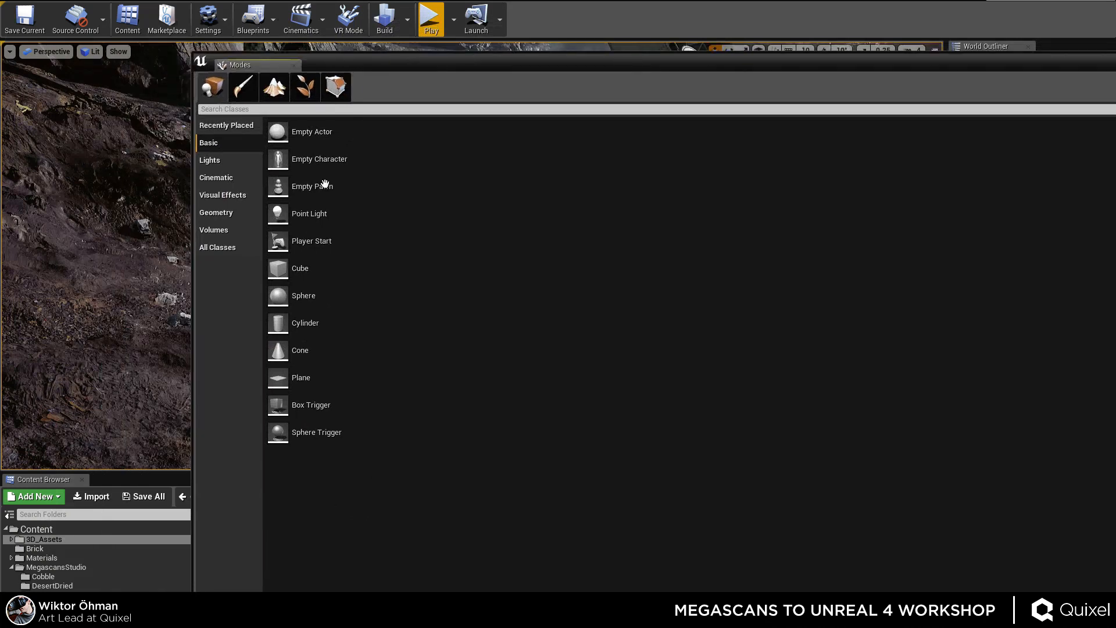
pyautogui.click(235, 109)
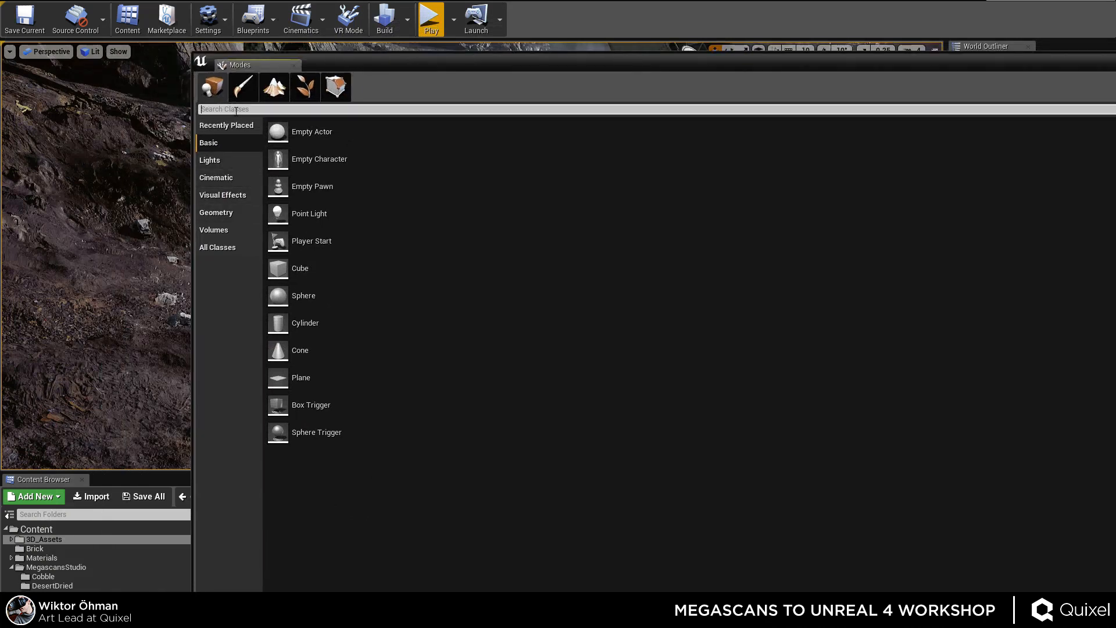
pyautogui.write('camera')
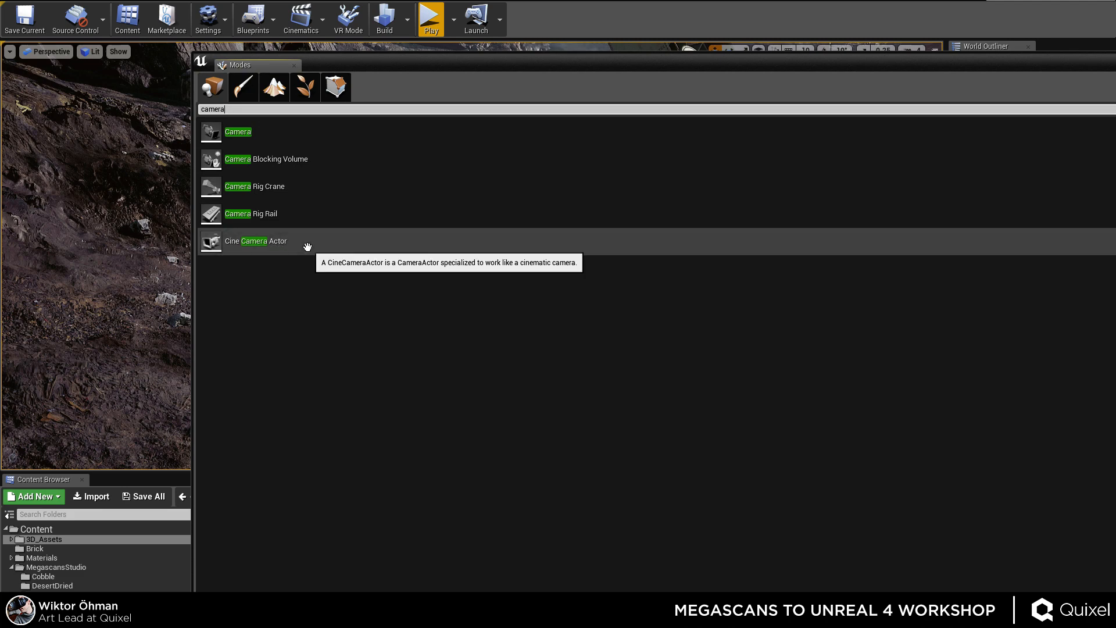
# Place a Cine Camera Actor on the foreground ground and make the editor icons and camera body visible in the viewport.
pyautogui.moveTo(307, 246); pyautogui.dragTo(101, 355)
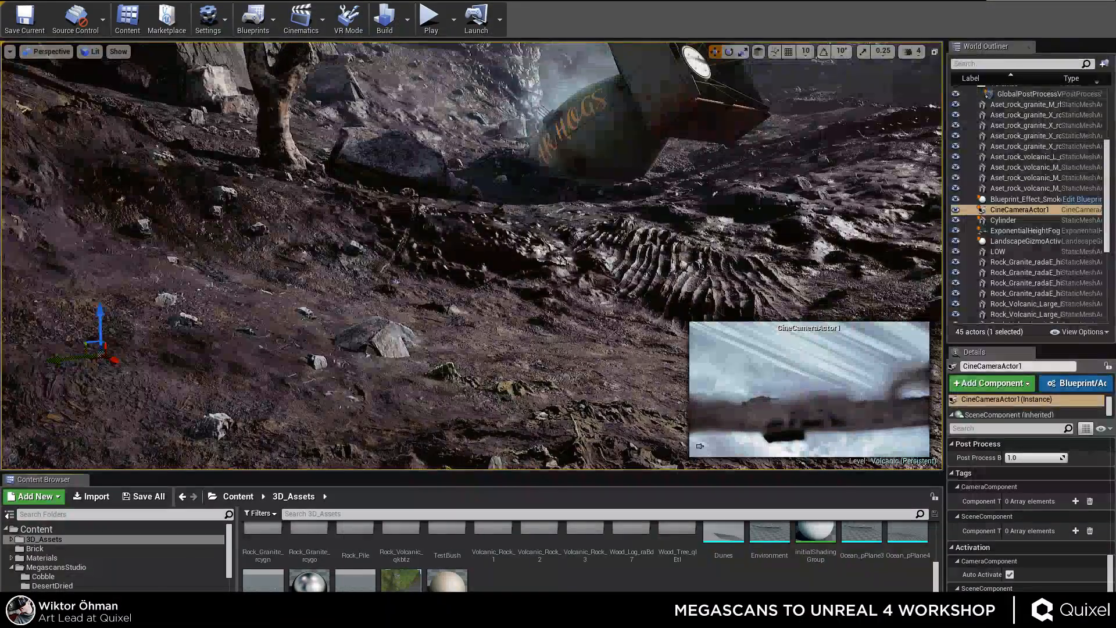
pyautogui.moveTo(471, 256); pyautogui.dragTo(523, 186, button='right')
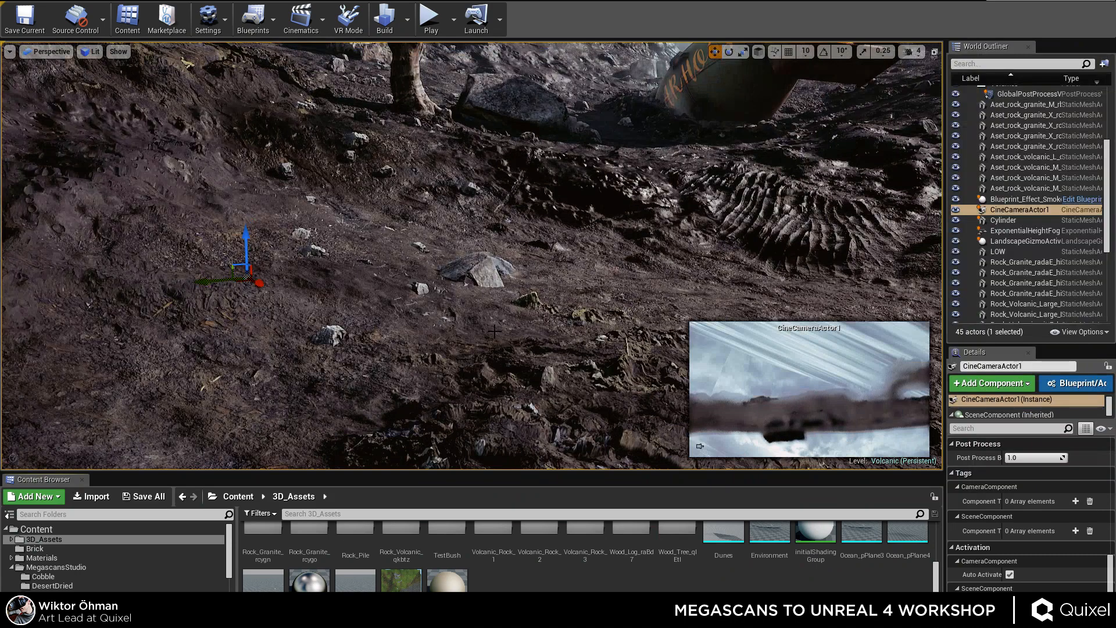
pyautogui.moveTo(494, 331); pyautogui.dragTo(447, 334, button='right')
pyautogui.press('g')
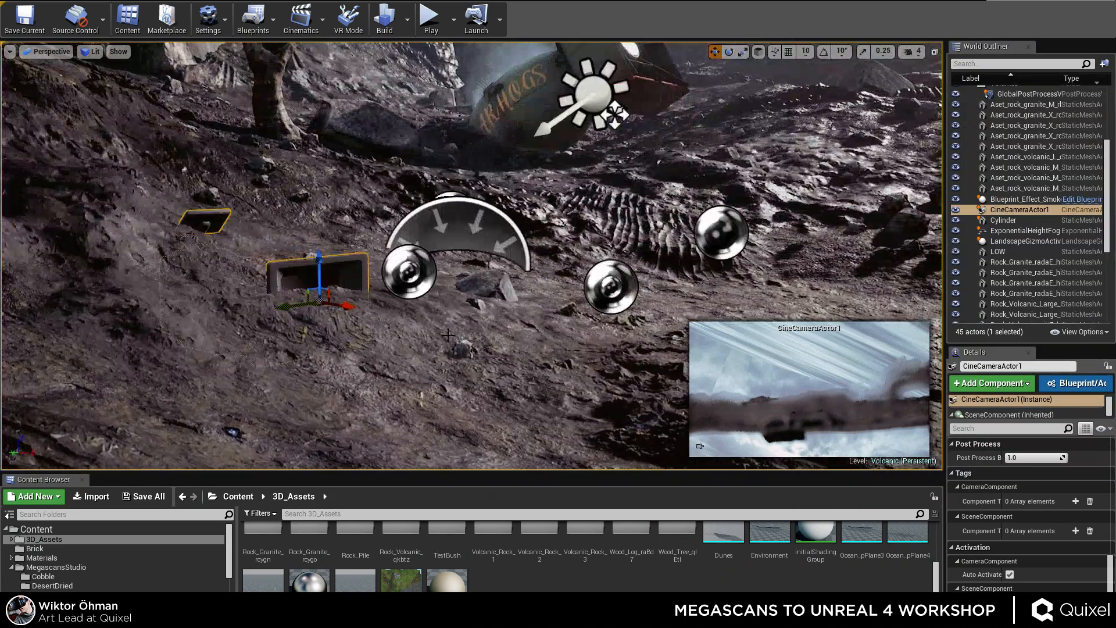
# Move the cine camera across the foreground and rotate it to face the crashed bomb.
pyautogui.moveTo(326, 291); pyautogui.dragTo(903, 122)
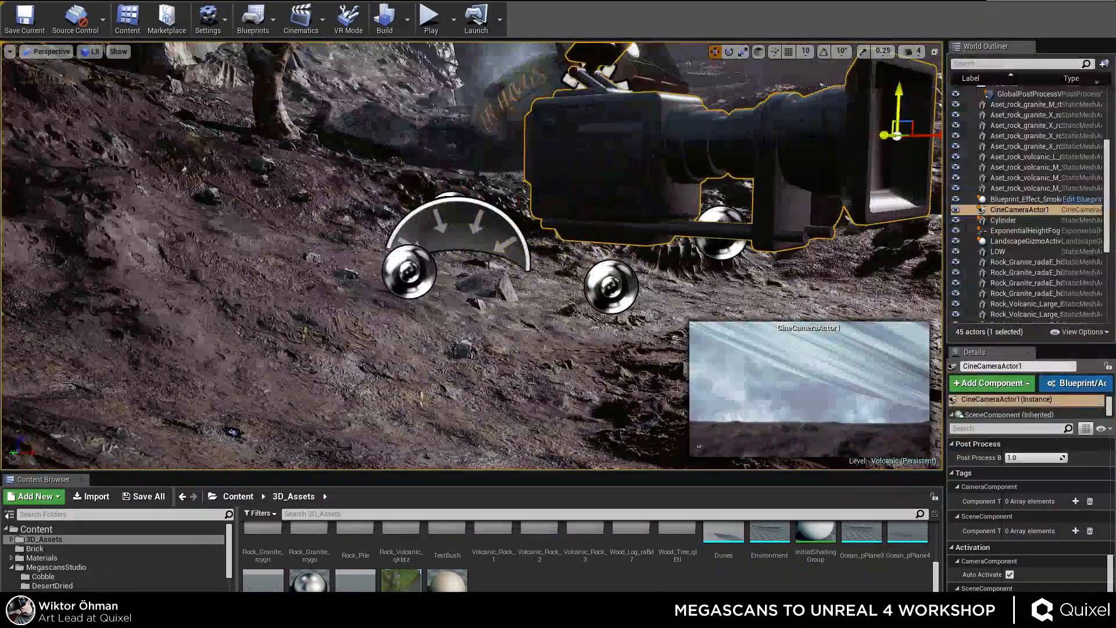
pyautogui.moveTo(634, 320); pyautogui.dragTo(778, 361, button='right')
pyautogui.press('e')
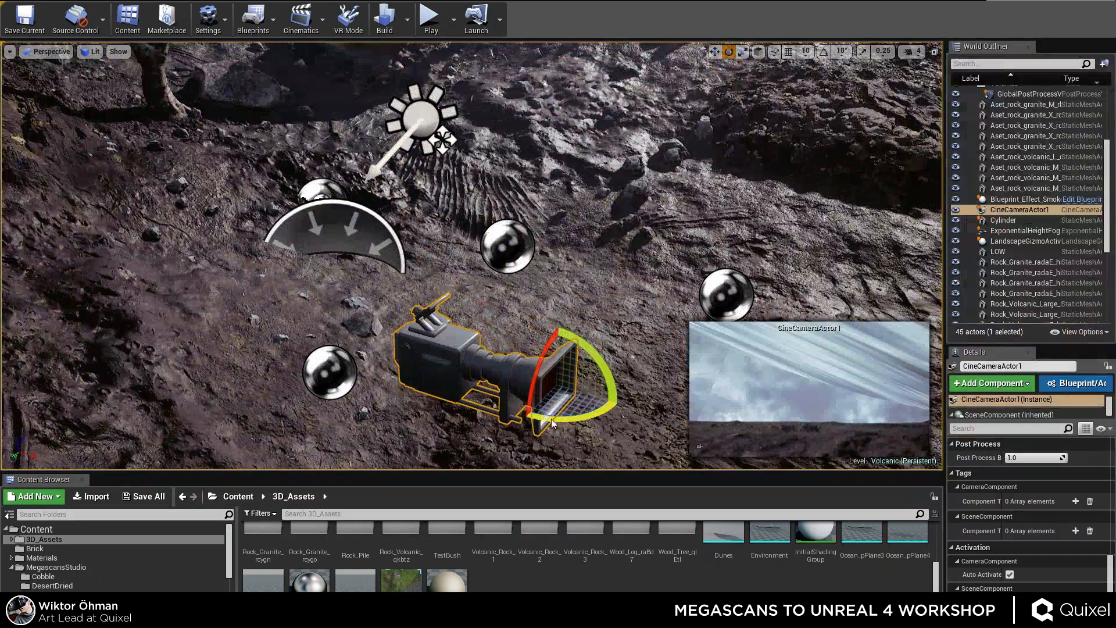
pyautogui.moveTo(552, 422); pyautogui.dragTo(473, 440)
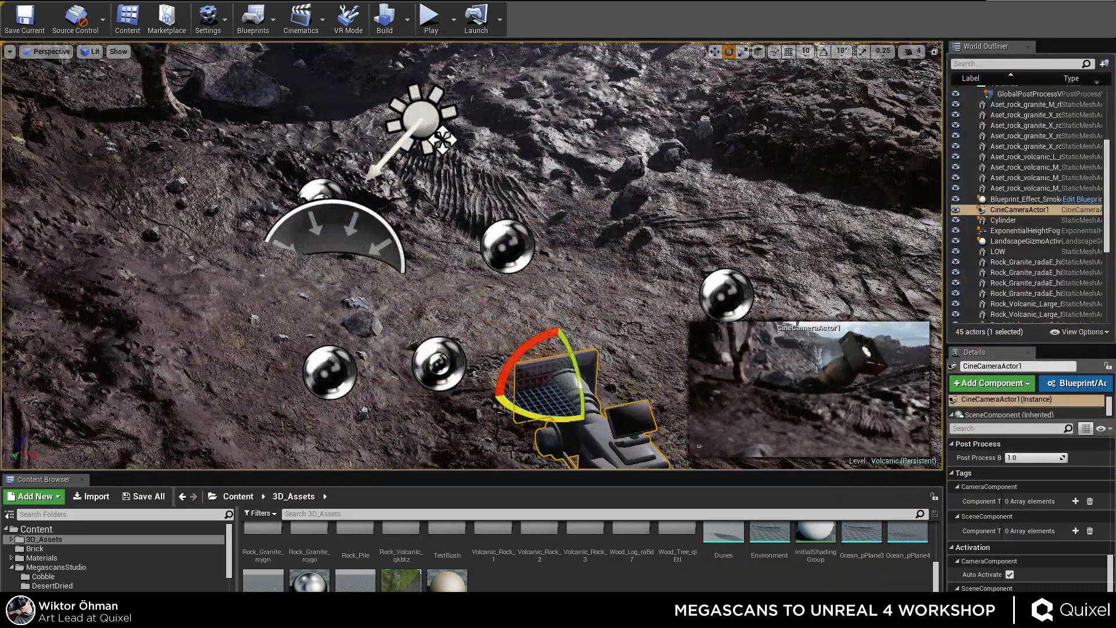
# Pilot CineCameraActor1 and reframe its shot to take in the dead trees, the cliff and the crashed bomb.
pyautogui.rightClick(549, 419)
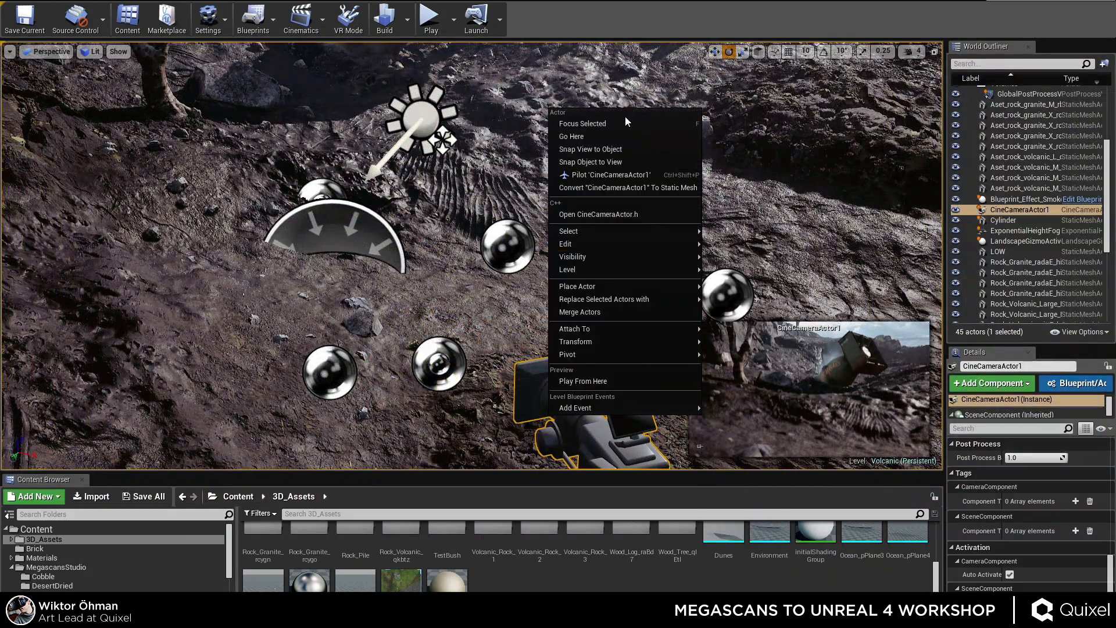
pyautogui.moveTo(644, 278)
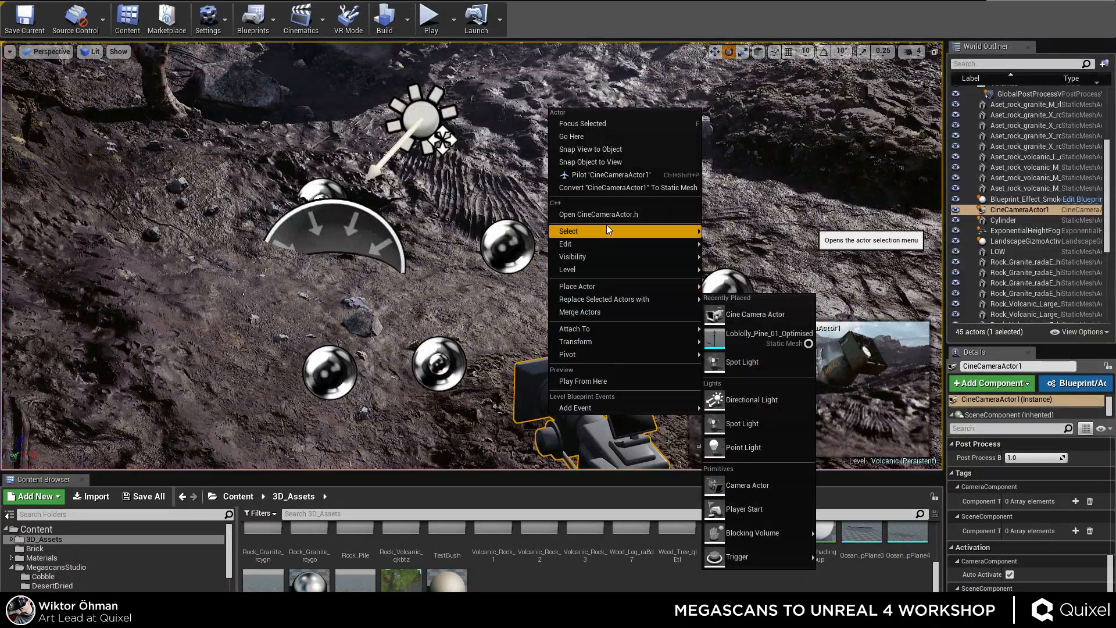
pyautogui.click(621, 175)
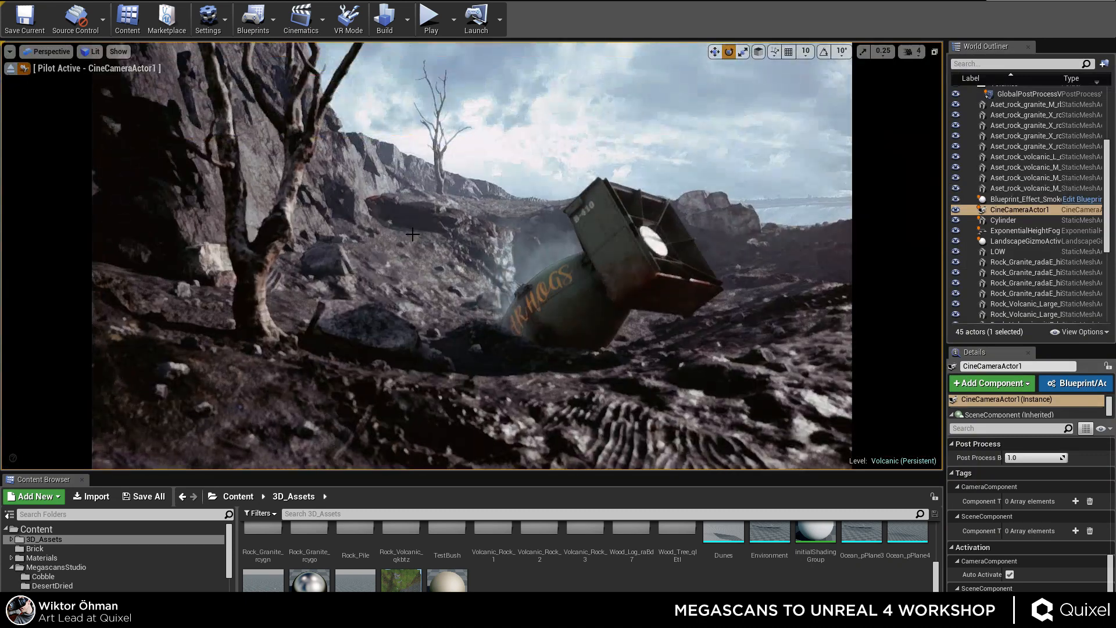
pyautogui.moveTo(406, 236); pyautogui.dragTo(366, 236, button='right')
pyautogui.press('w')
pyautogui.press('s')
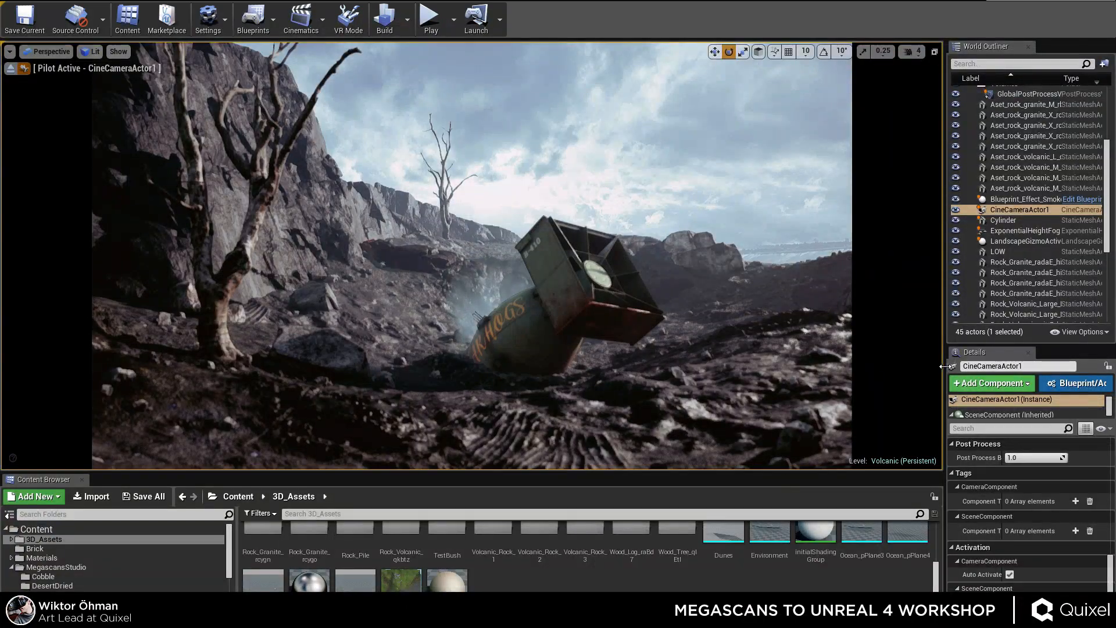
# Enlarge the Details area and bring up the settings of the cine camera's inherited CameraComponent.
pyautogui.moveTo(944, 366); pyautogui.dragTo(878, 366)
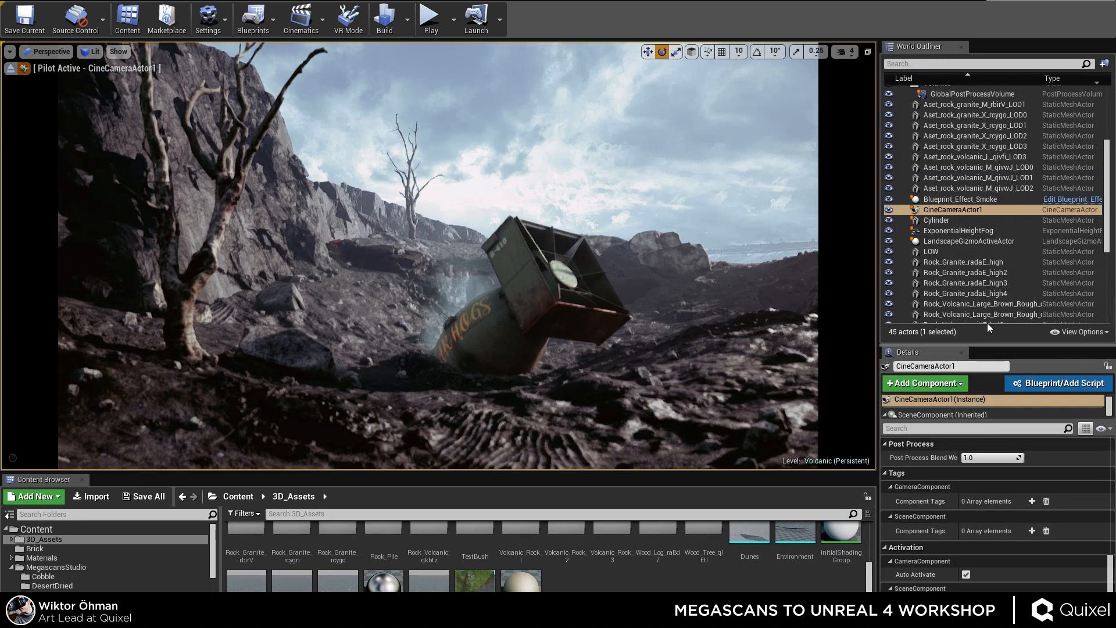
pyautogui.moveTo(986, 344); pyautogui.dragTo(983, 268)
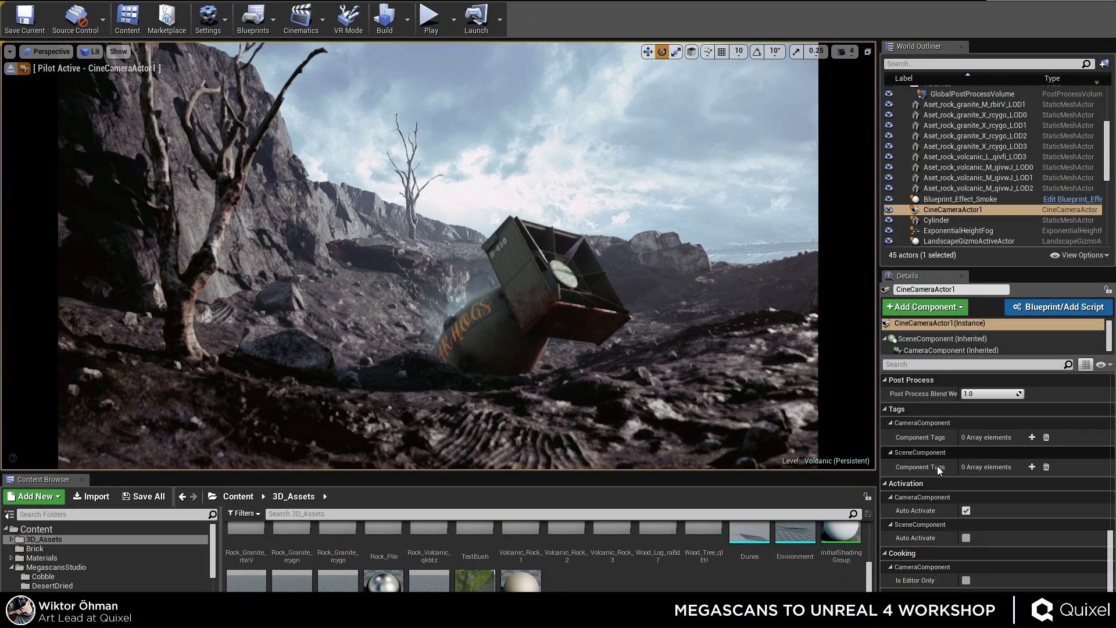
pyautogui.scroll(-3, 944, 482)
pyautogui.scroll(-2, 943, 482)
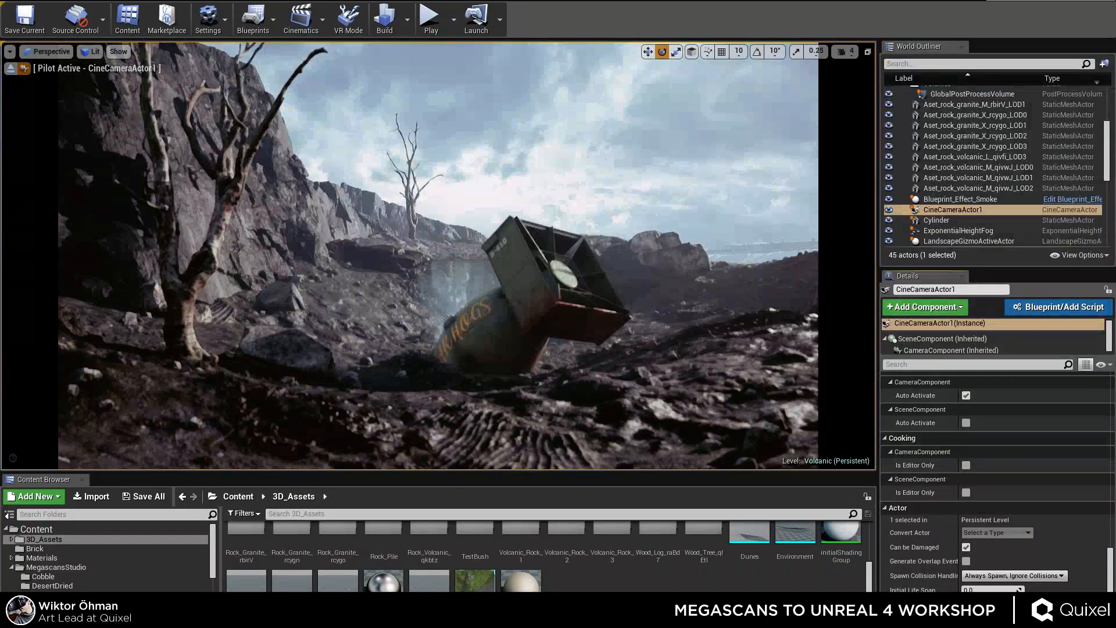
pyautogui.scroll(-3, 996, 482)
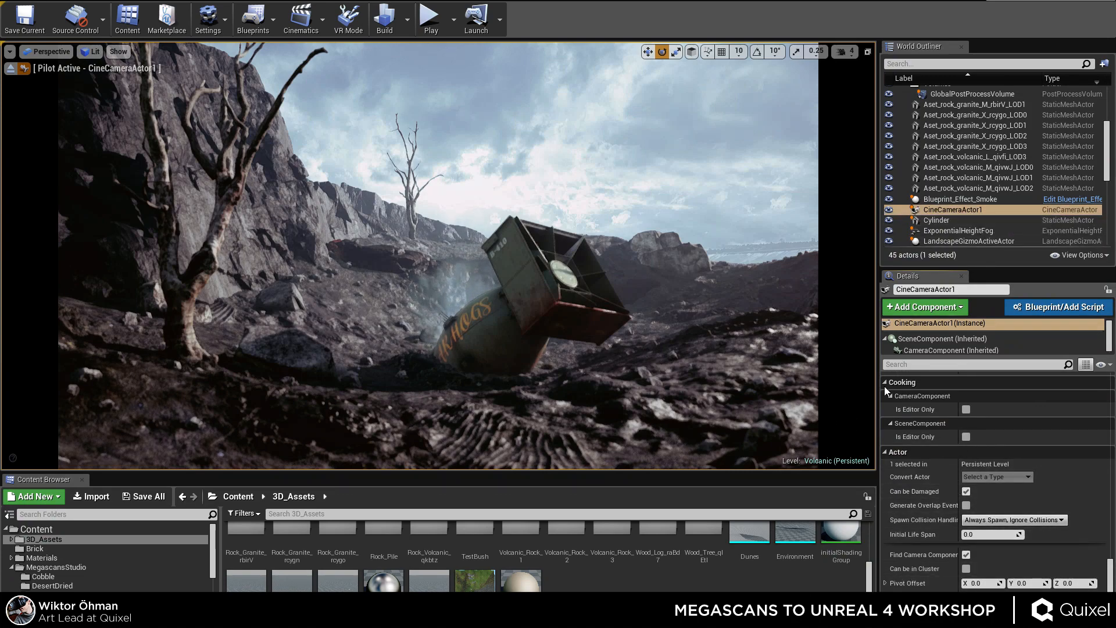
pyautogui.click(981, 210)
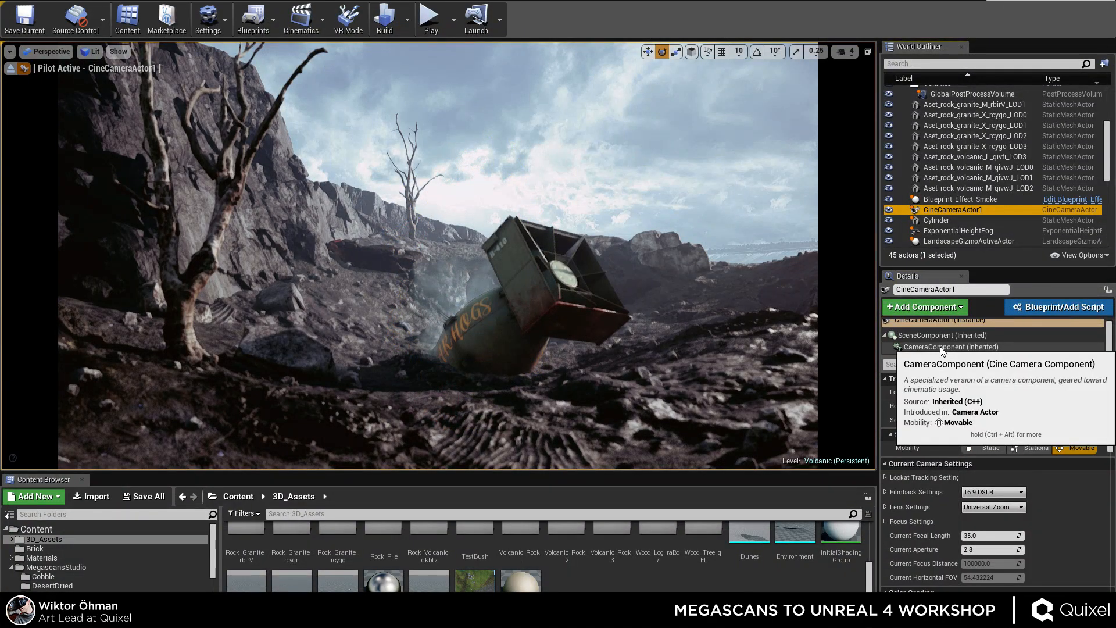
pyautogui.click(942, 347)
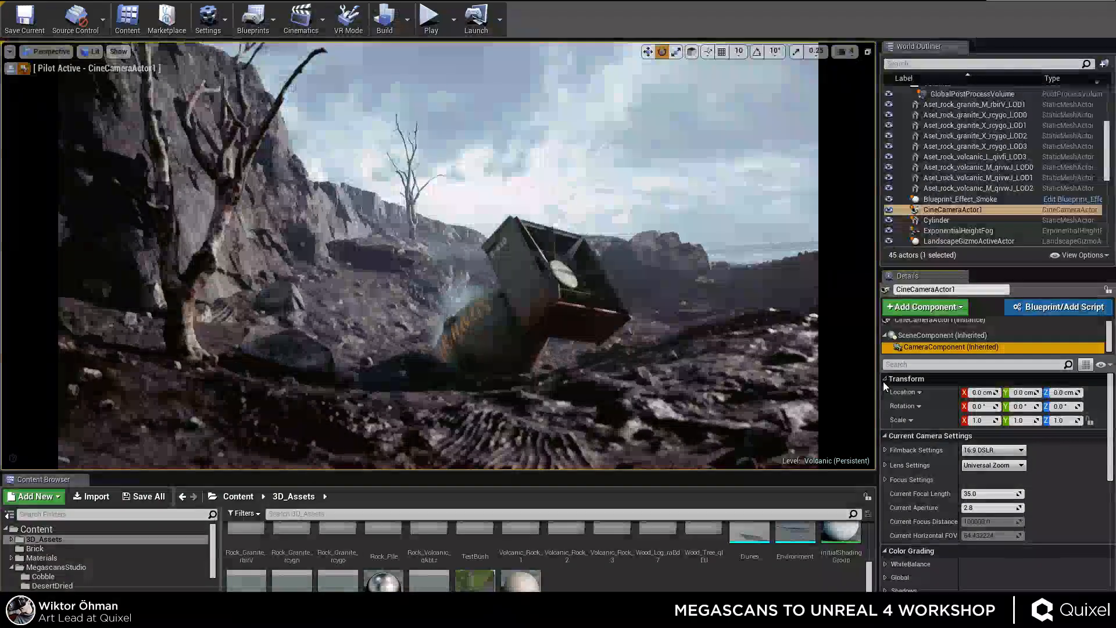
# Try the 35mm Full Aperture, 16:9 DSLR and IMAX 70mm filmback presets on the camera.
pyautogui.click(991, 451)
pyautogui.click(990, 452)
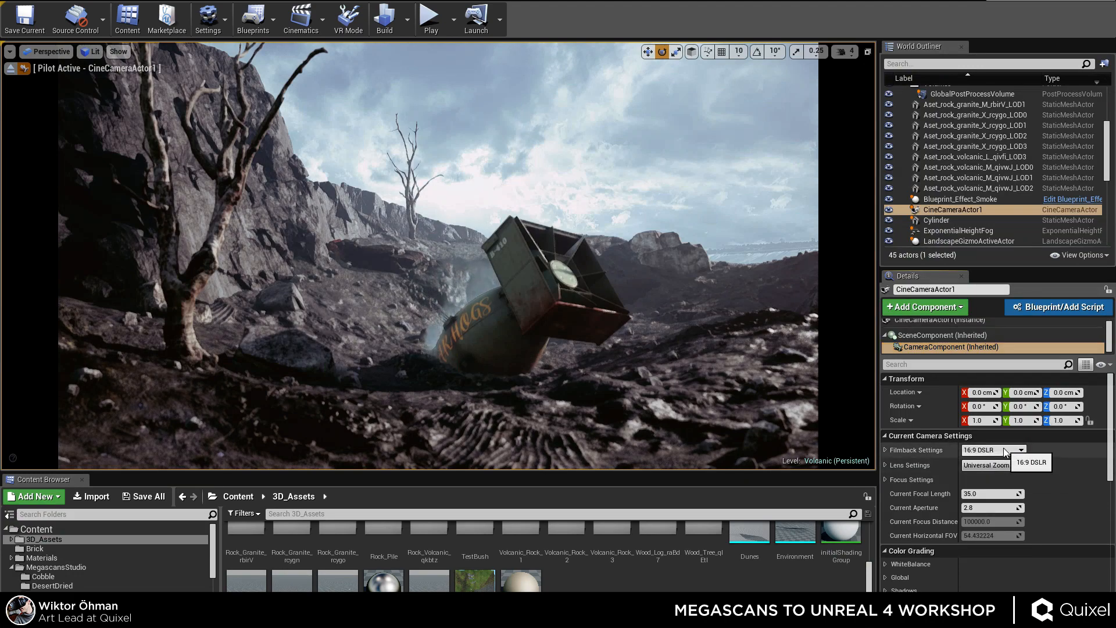
pyautogui.click(1014, 452)
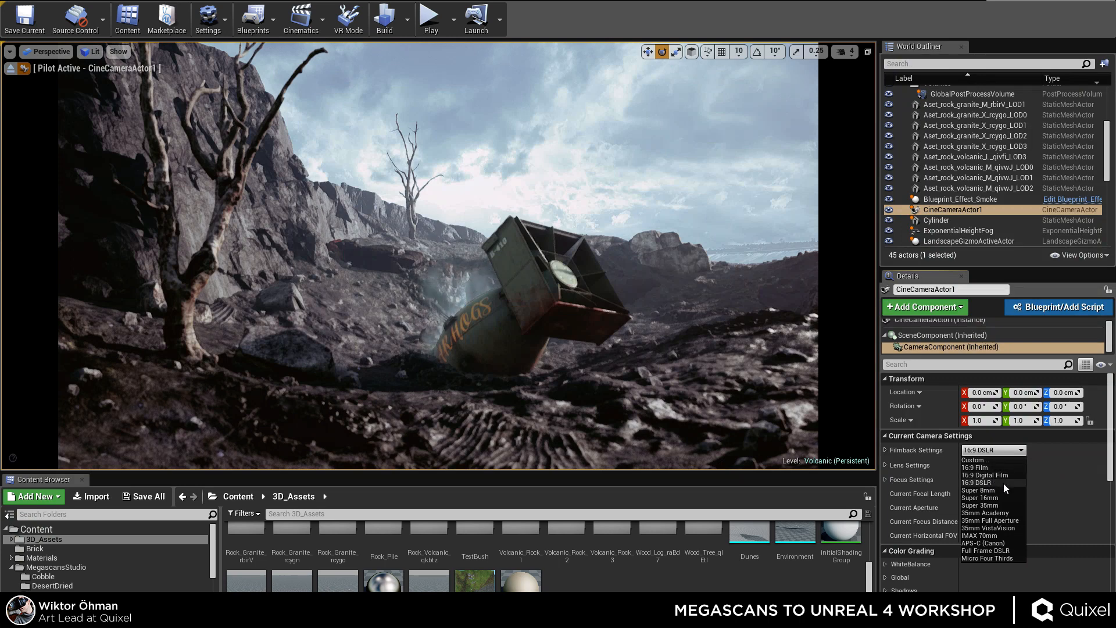
pyautogui.click(1002, 521)
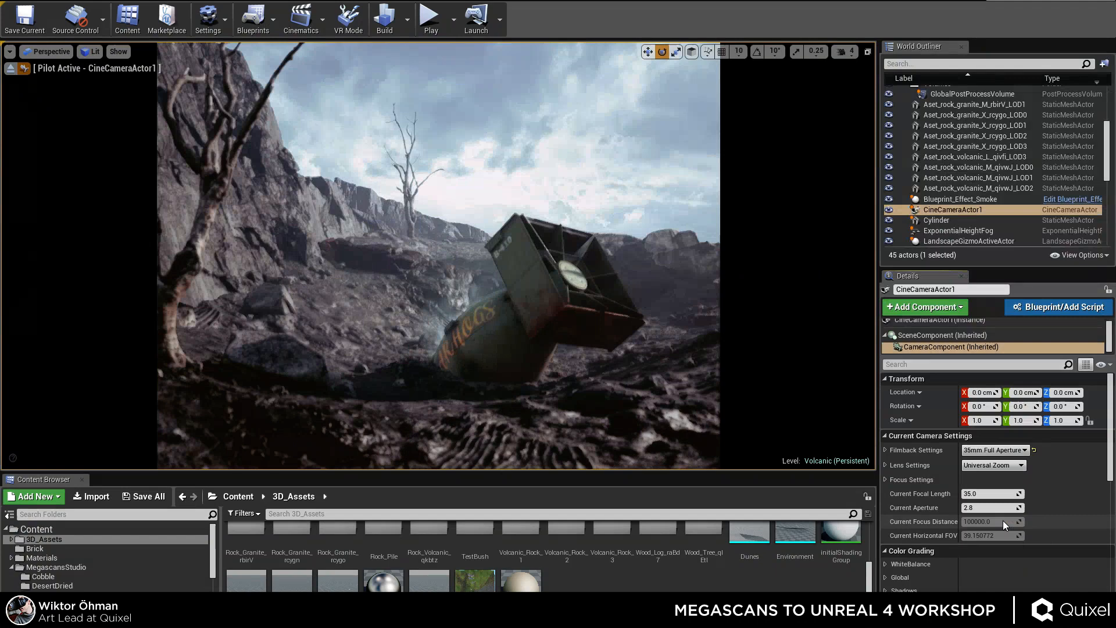
pyautogui.click(1000, 453)
pyautogui.click(1003, 480)
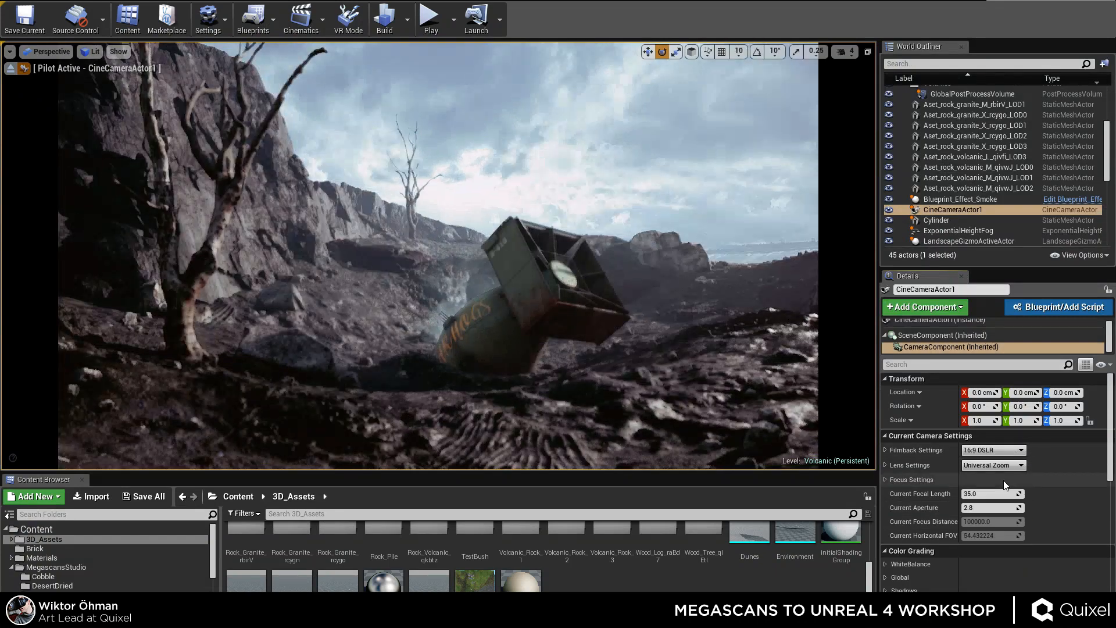
pyautogui.click(999, 451)
pyautogui.click(997, 537)
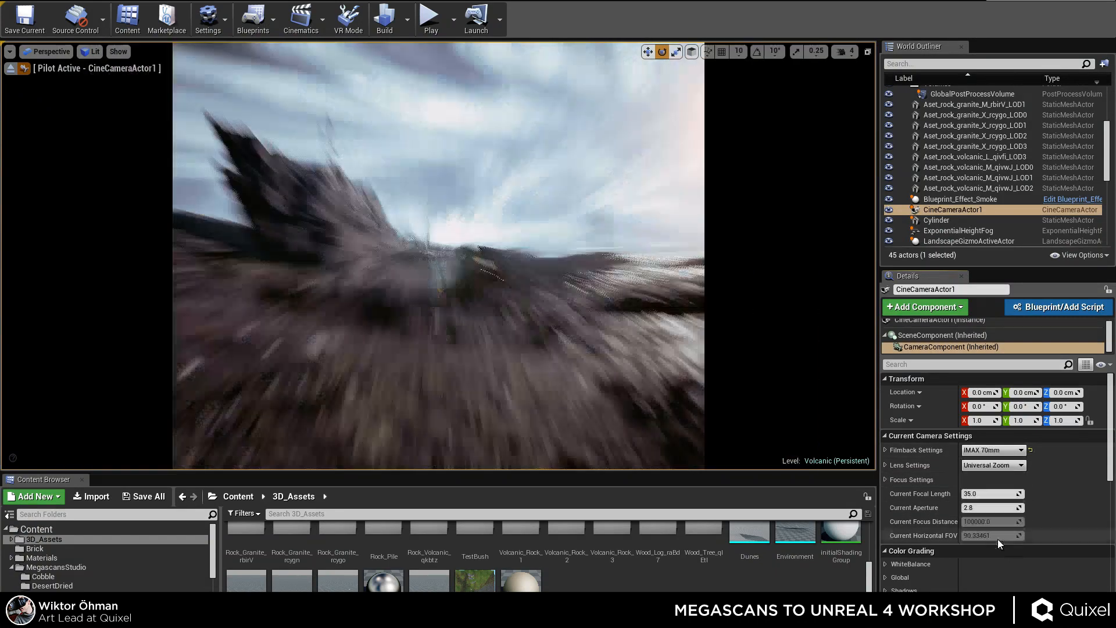
# Set the camera's filmback to 35mm Academy and reframe the shot on the crashed bomb.
pyautogui.click(1010, 456)
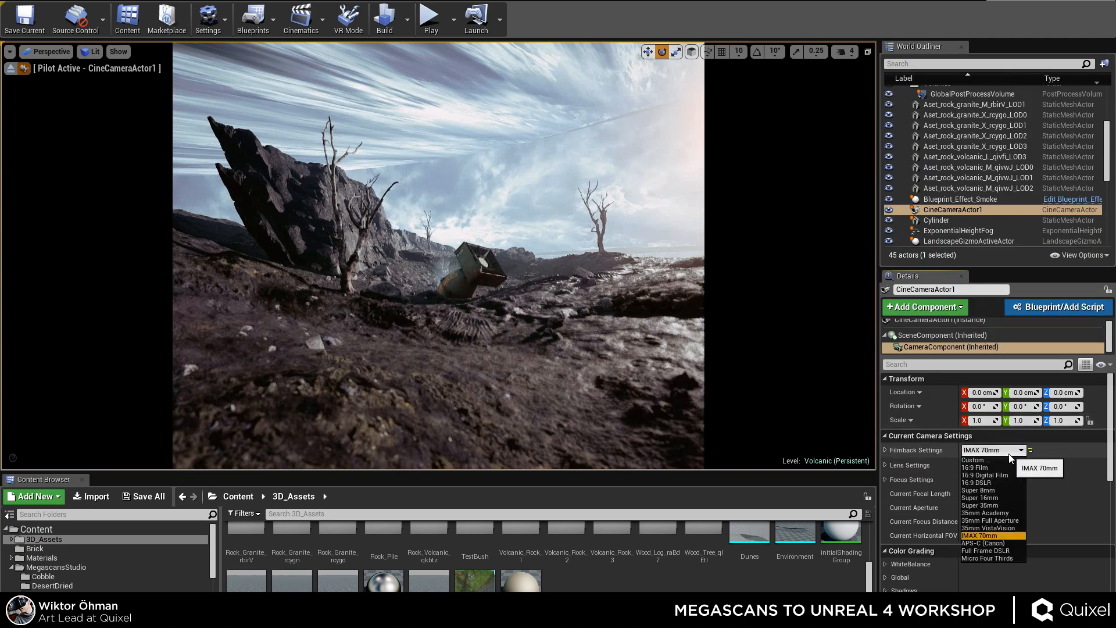
pyautogui.click(999, 517)
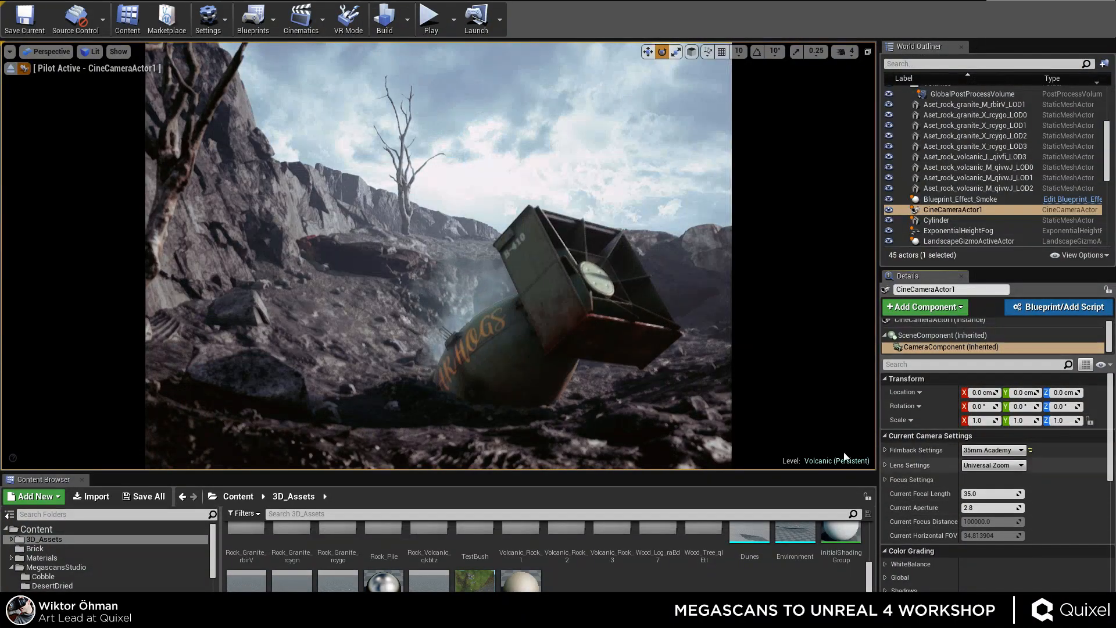
pyautogui.moveTo(580, 295); pyautogui.dragTo(644, 316, button='right')
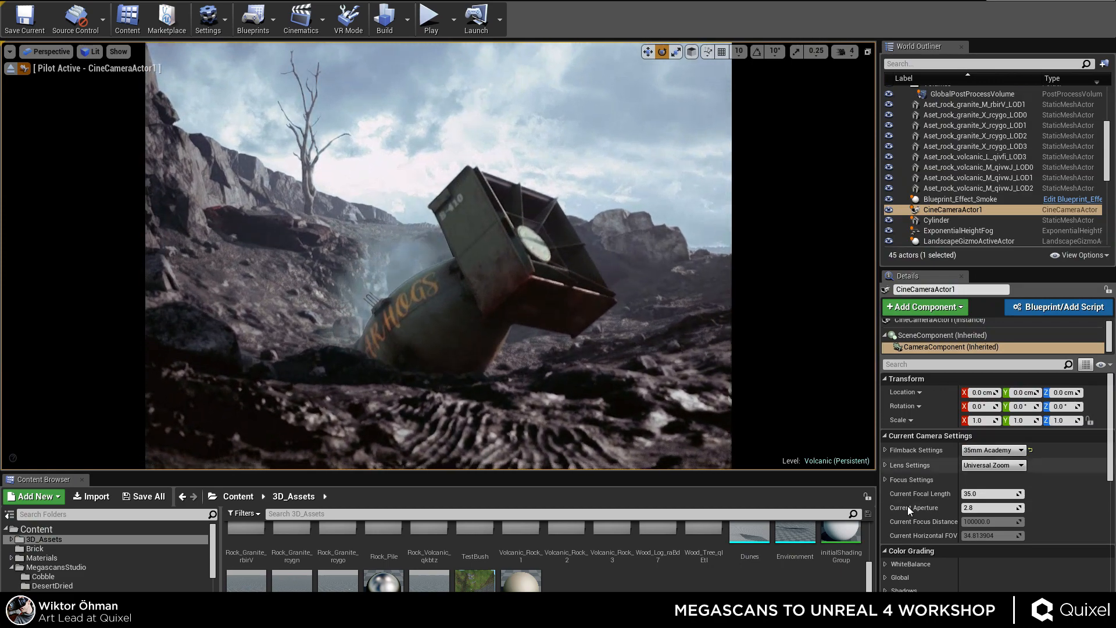
# Try the Tracking focus method on the camera and fly up close to the bomb's B-410 marking to check the focus.
pyautogui.click(890, 480)
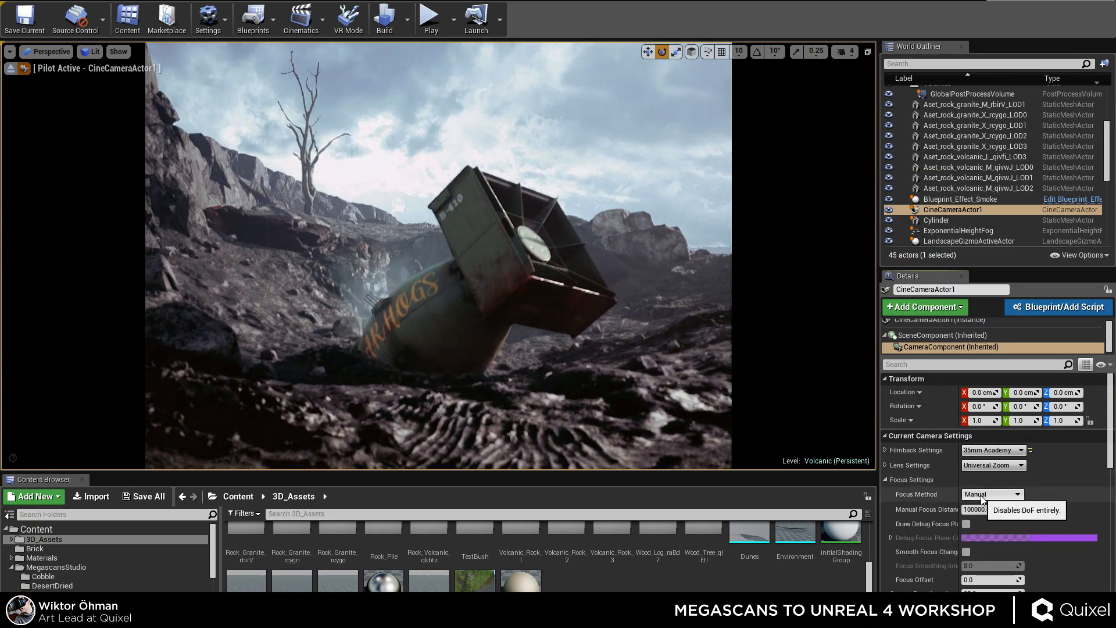
pyautogui.click(993, 519)
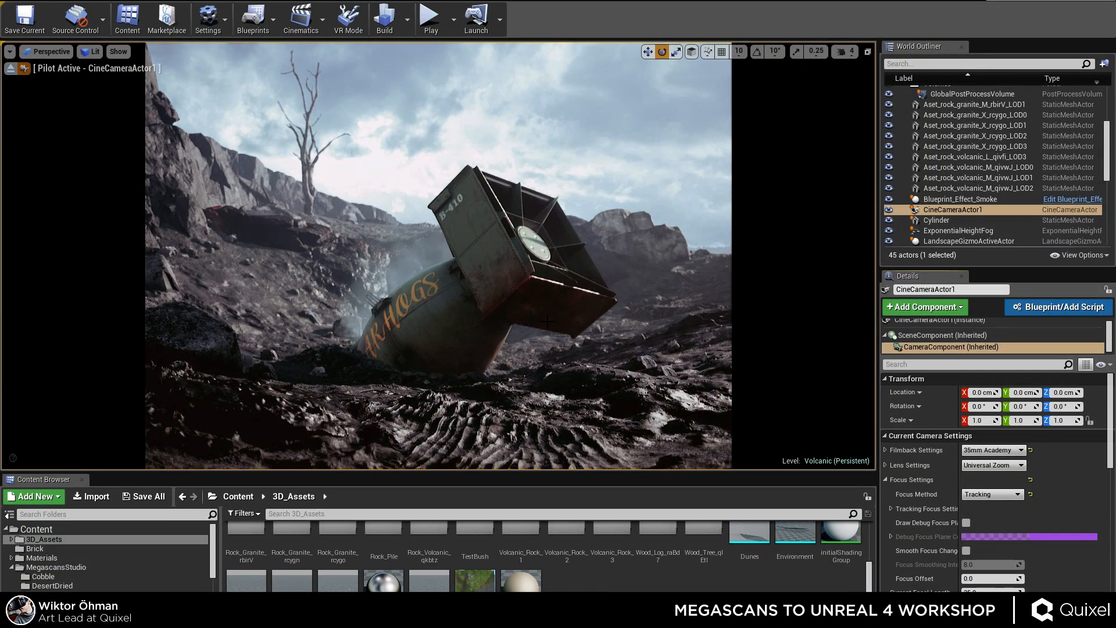
pyautogui.moveTo(574, 342); pyautogui.dragTo(605, 338, button='right')
pyautogui.press('w')
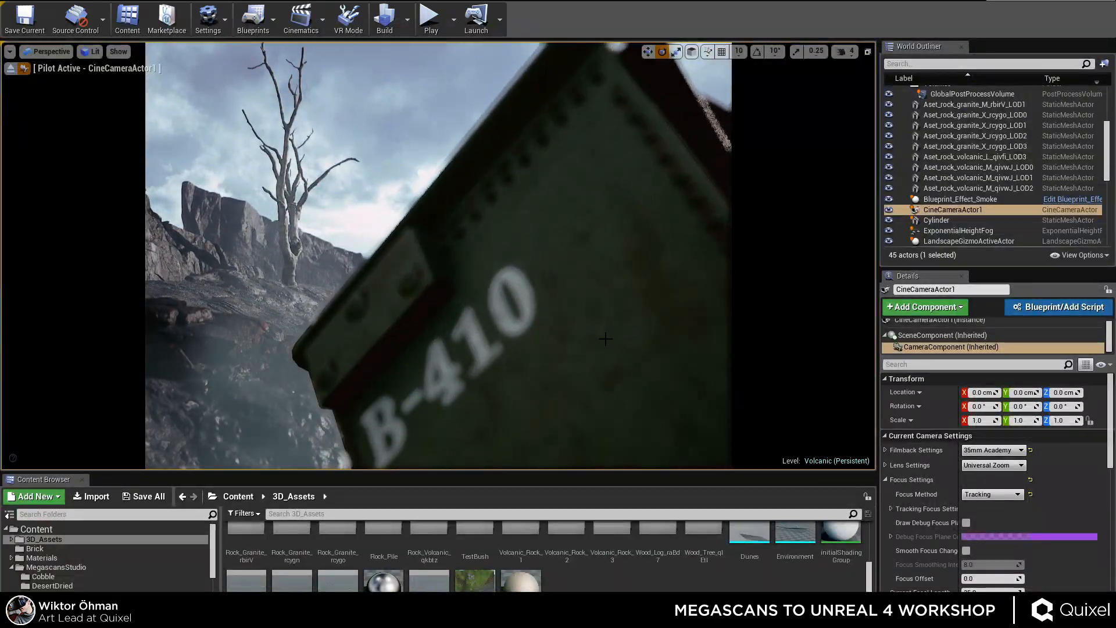
# Look over the lens presets without changing them, set the focus method to Manual and enable Draw Debug Focus Plane.
pyautogui.click(988, 465)
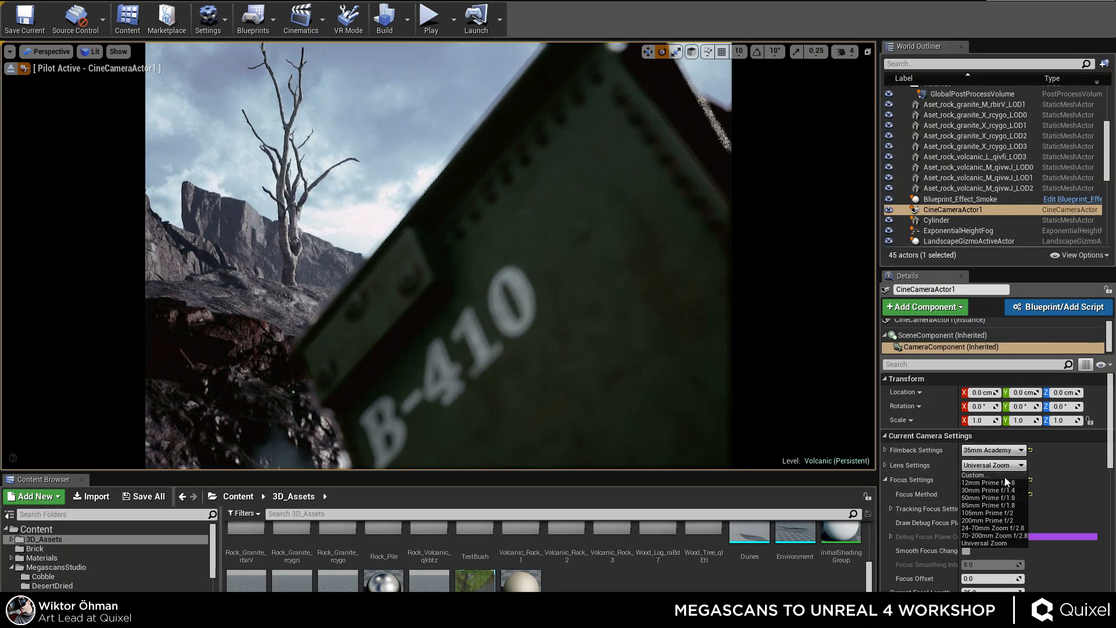
pyautogui.click(1062, 463)
pyautogui.click(991, 494)
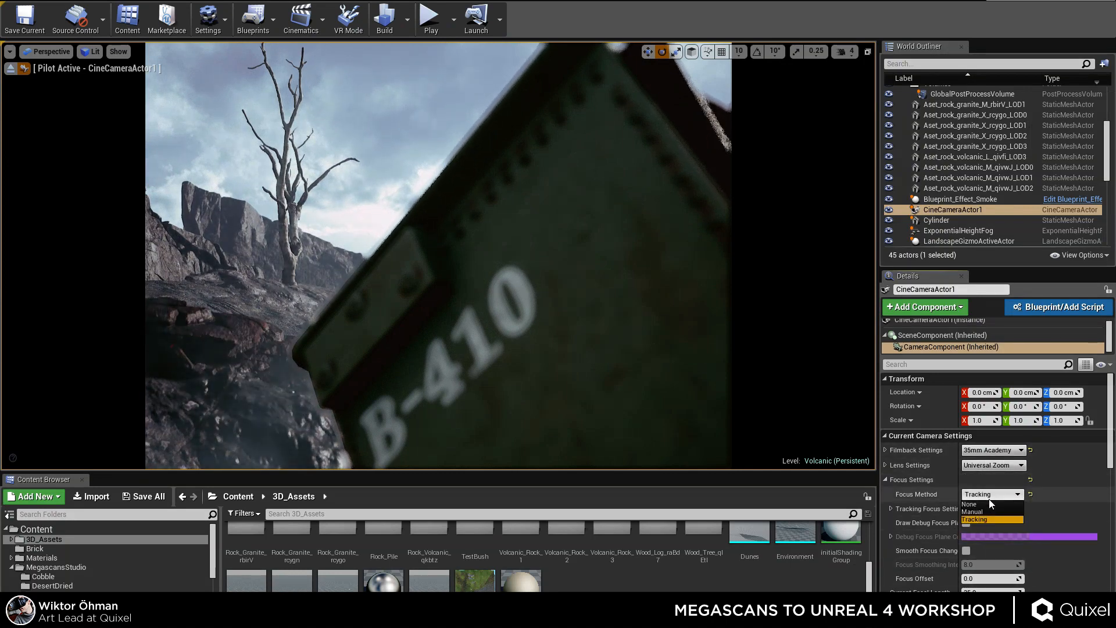
pyautogui.click(984, 511)
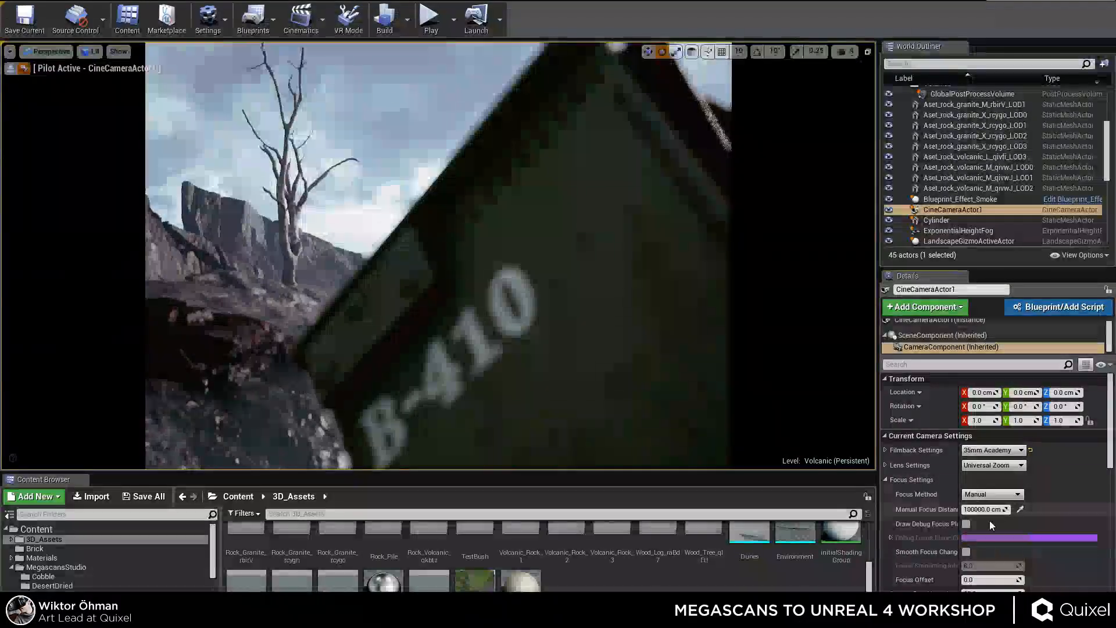
pyautogui.click(966, 524)
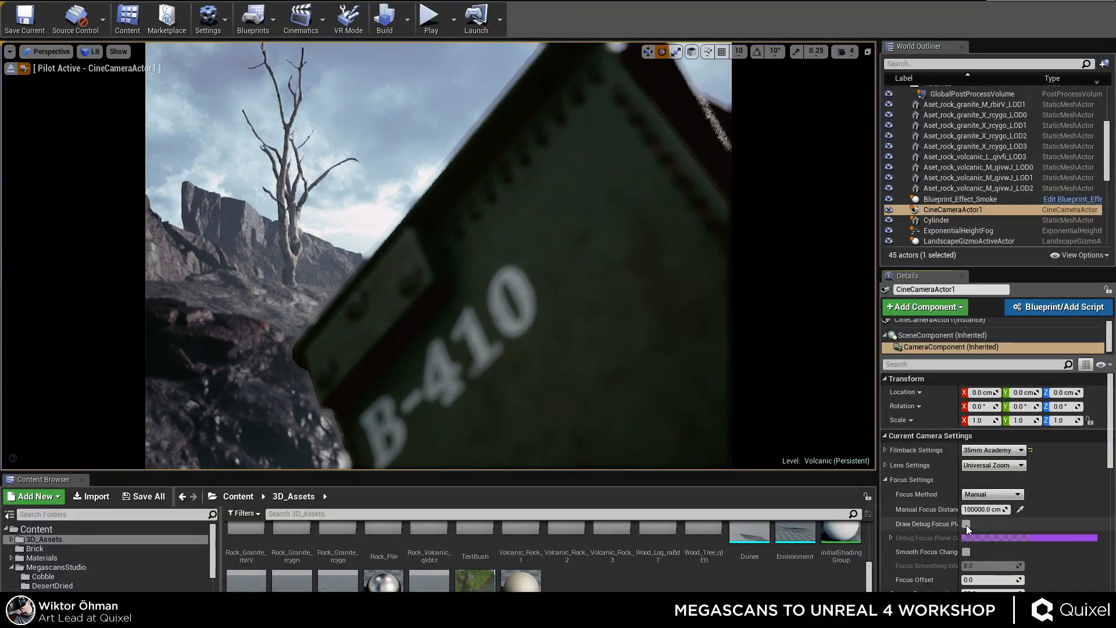
# Pull the camera back from the bomb, set the Manual Focus Distance to about 1009 cm and reframe on the bomb.
pyautogui.moveTo(713, 412); pyautogui.dragTo(651, 454, button='right')
pyautogui.moveTo(450, 285)
pyautogui.mouseDown(button='right')
pyautogui.moveTo(489, 296)
pyautogui.moveTo(454, 298)
pyautogui.mouseUp(button='right')
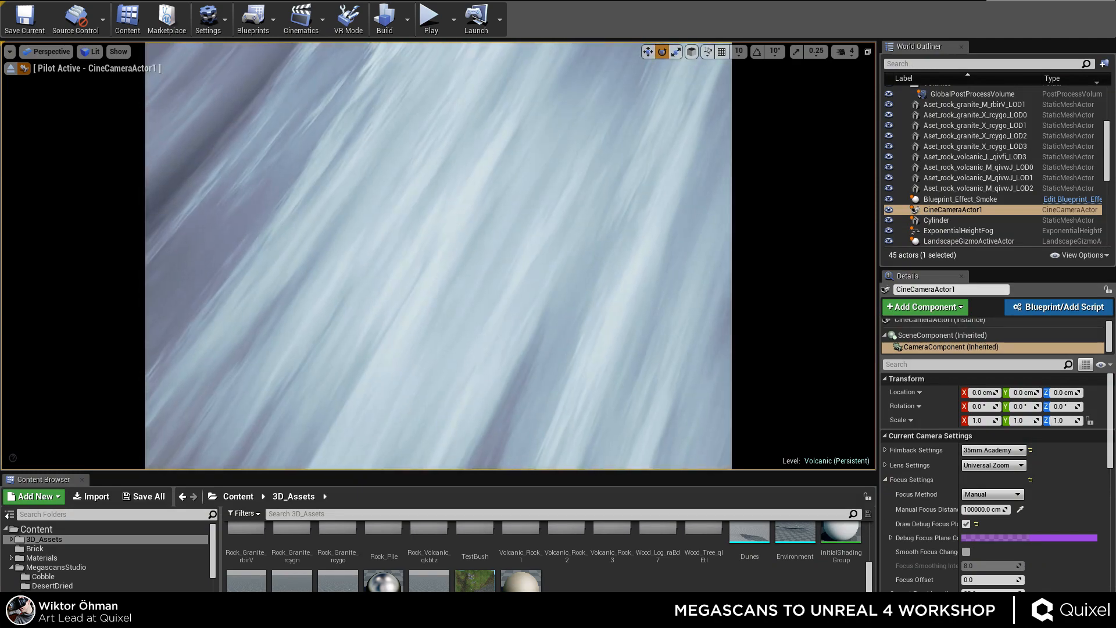
pyautogui.moveTo(504, 290); pyautogui.dragTo(465, 360, button='right')
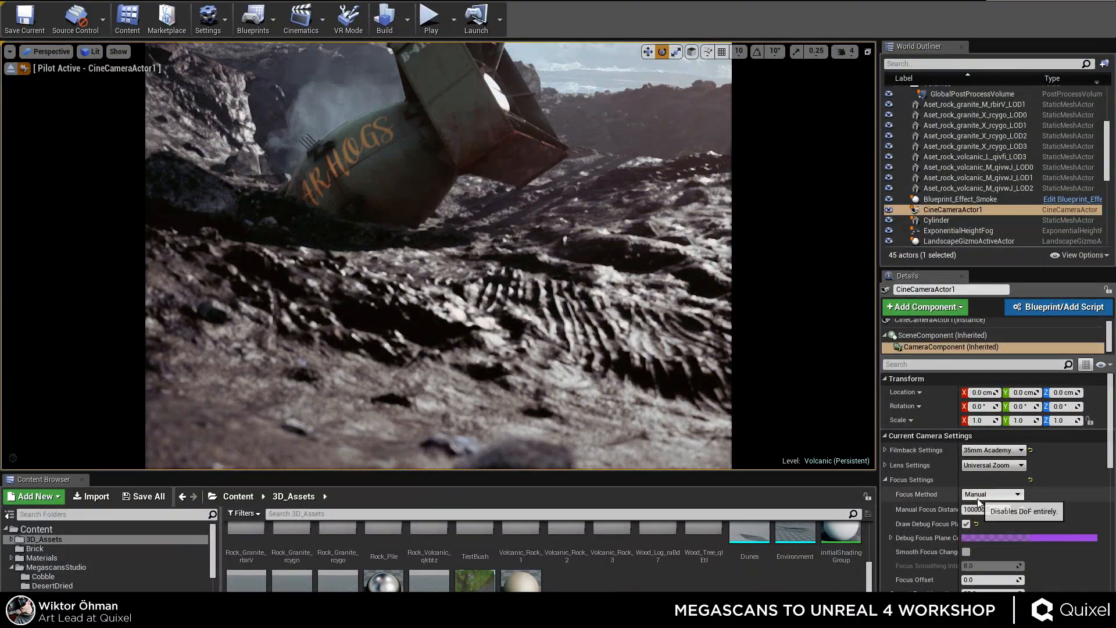
pyautogui.moveTo(977, 509)
pyautogui.mouseDown()
pyautogui.moveTo(958, 509)
pyautogui.moveTo(988, 509)
pyautogui.mouseUp()
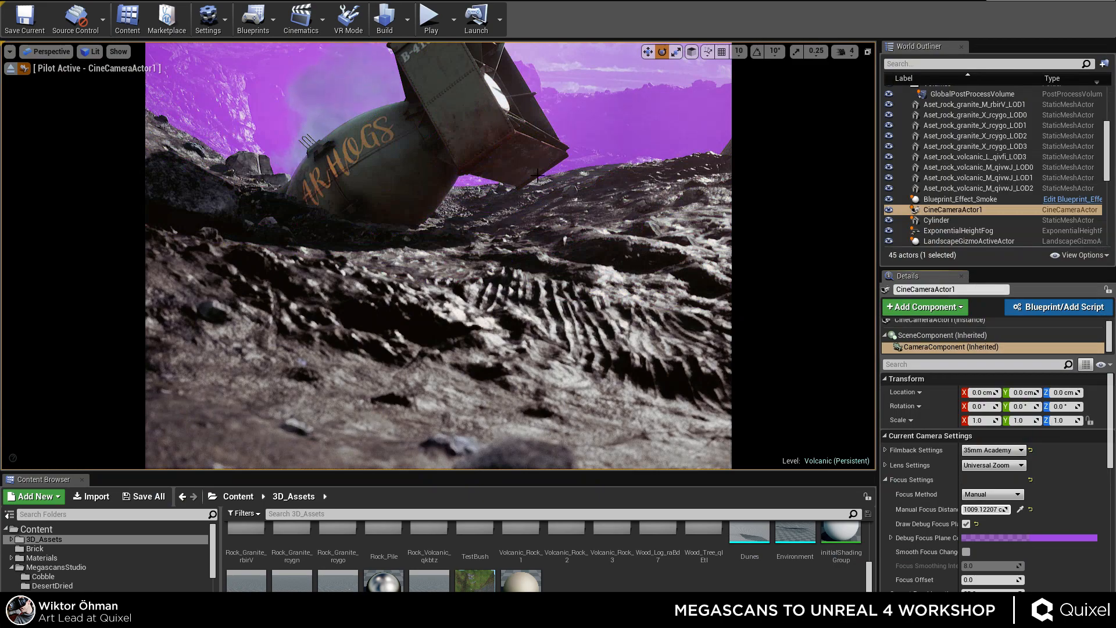
pyautogui.moveTo(538, 174); pyautogui.dragTo(433, 113, button='right')
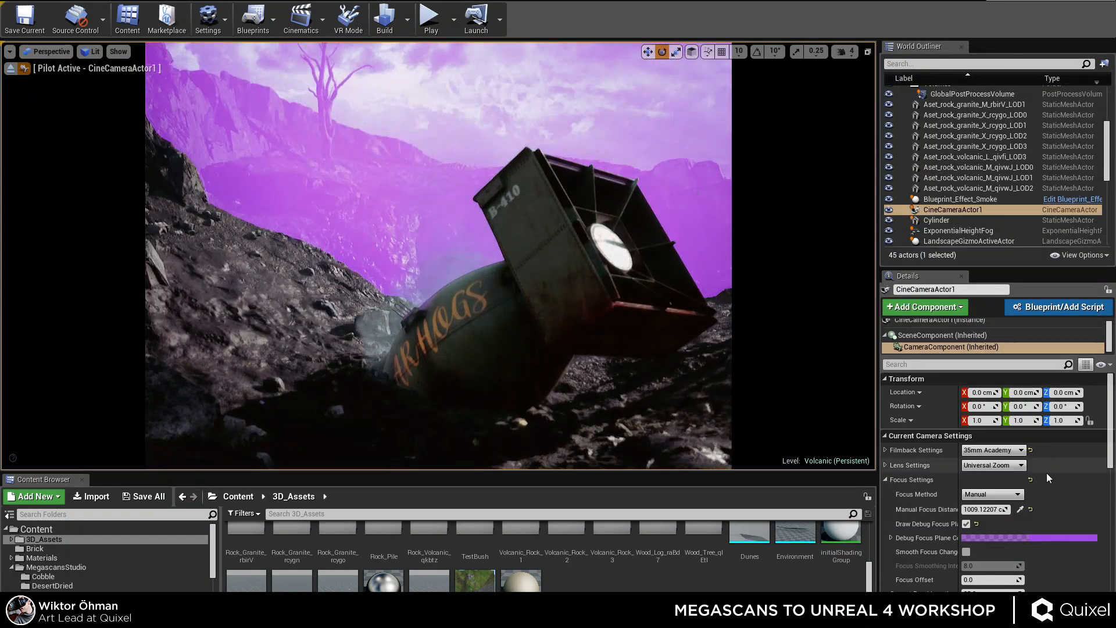
# Pull the piloted camera back and reframe it on the crashed bomb with the tree and more foreground ground in shot.
pyautogui.moveTo(438, 255); pyautogui.dragTo(471, 220, button='right')
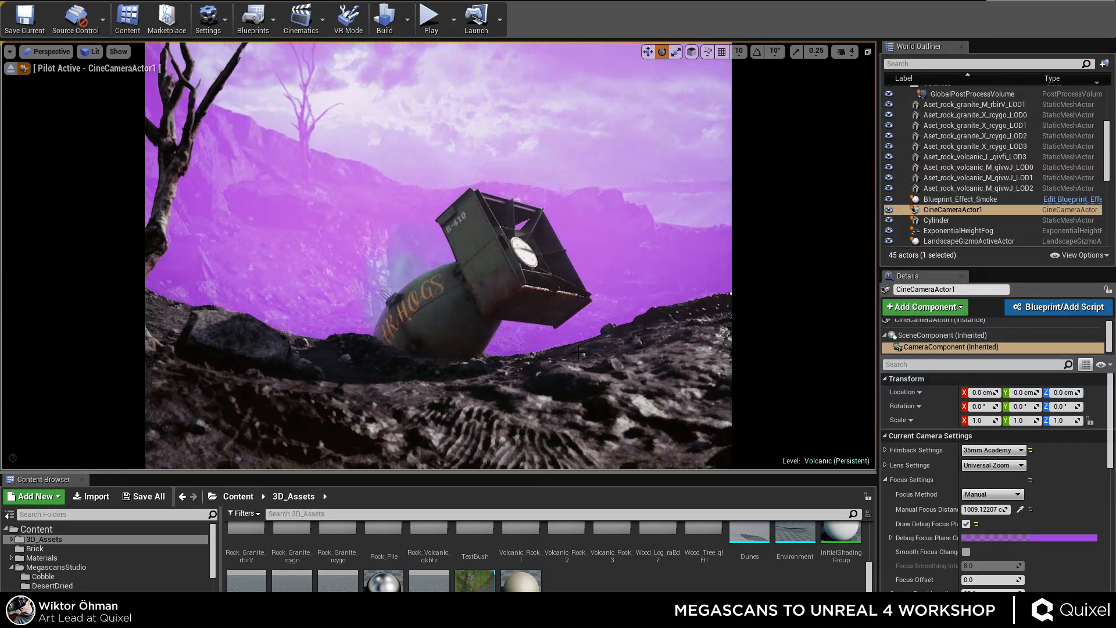
pyautogui.moveTo(579, 352); pyautogui.dragTo(591, 320, button='right')
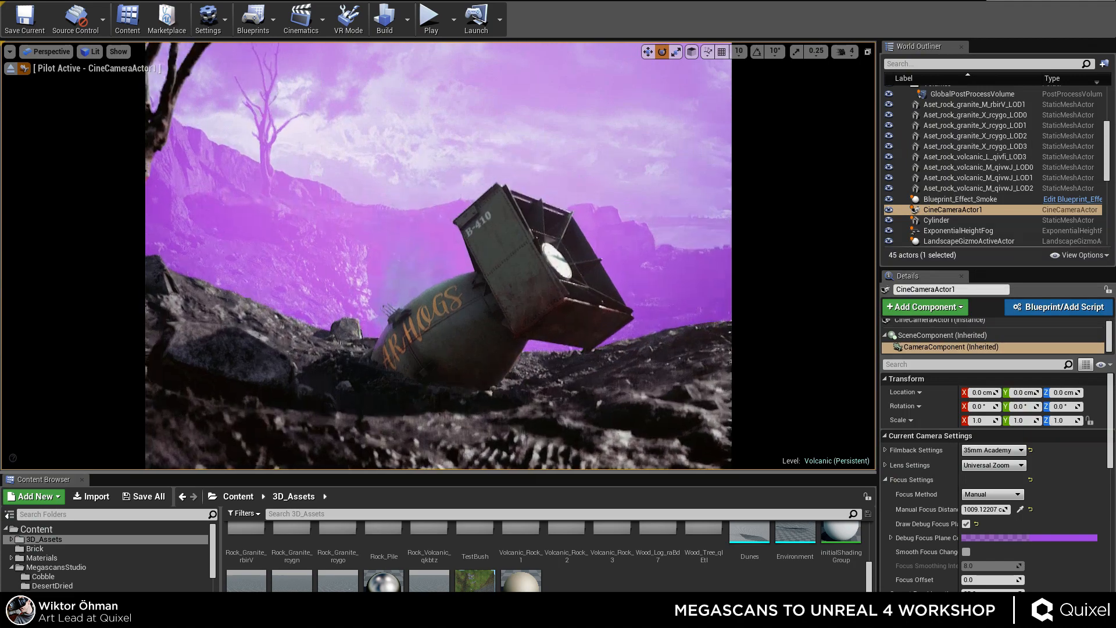
pyautogui.press('s')
pyautogui.press('s')
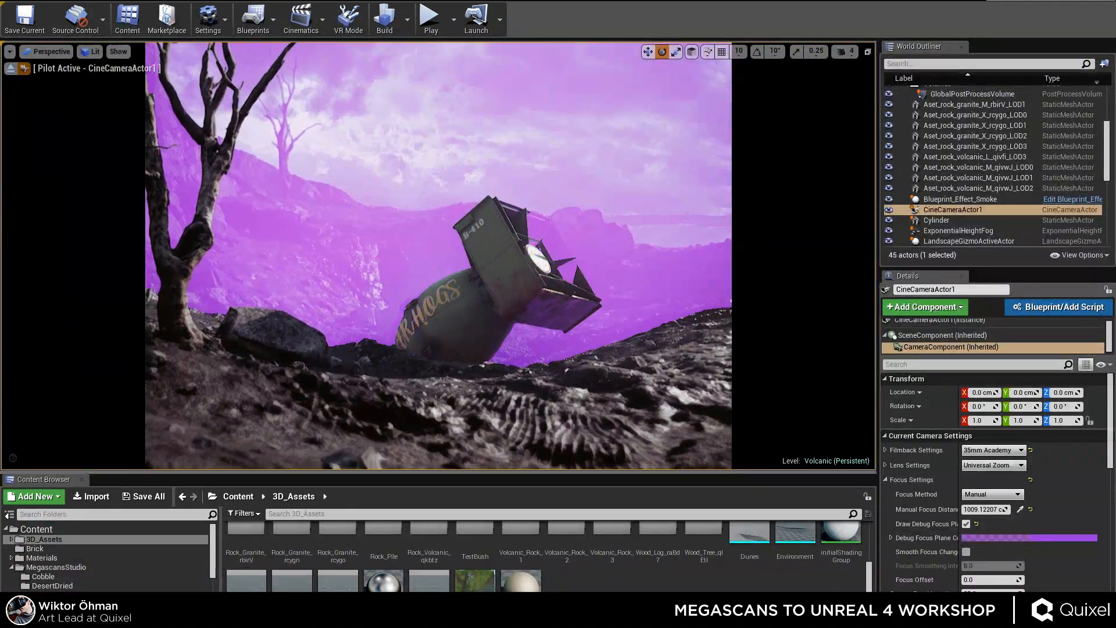
pyautogui.moveTo(438, 256); pyautogui.dragTo(444, 343, button='right')
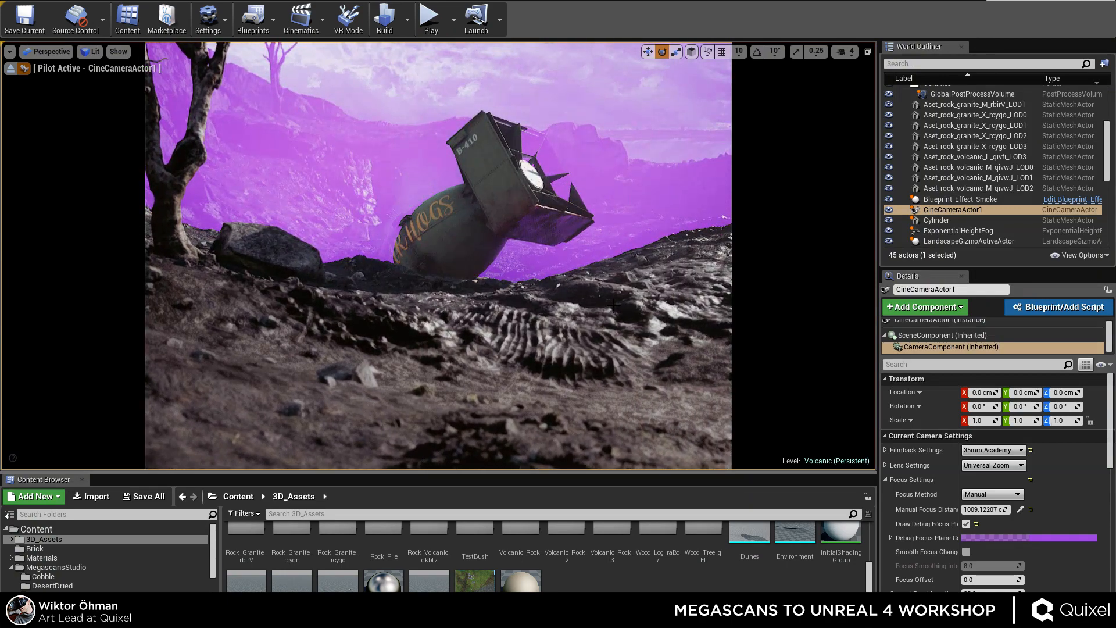
pyautogui.moveTo(647, 266); pyautogui.dragTo(648, 257, button='right')
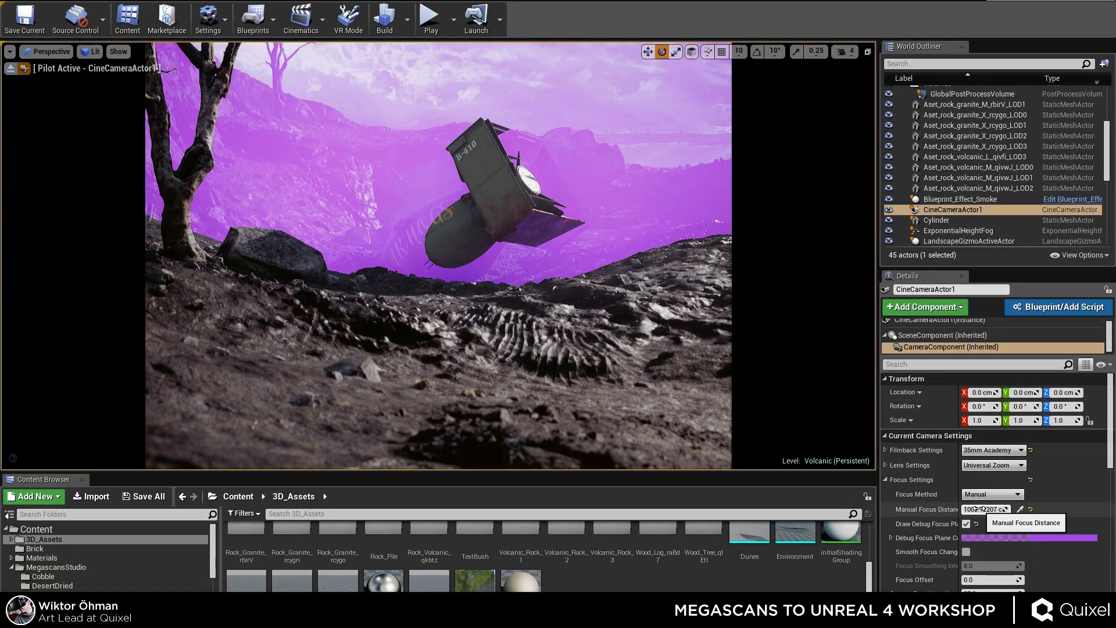
# Set the camera's Current Aperture to 1.2.
pyautogui.scroll(-2, 971, 540)
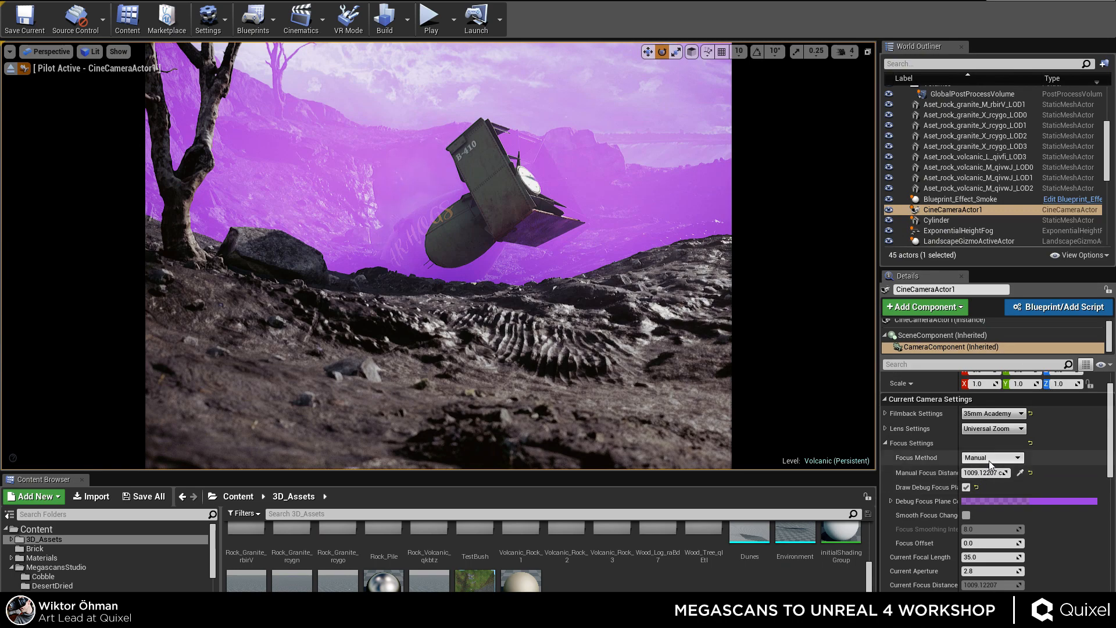
pyautogui.click(977, 572)
pyautogui.write('1.2')
pyautogui.press('Return')
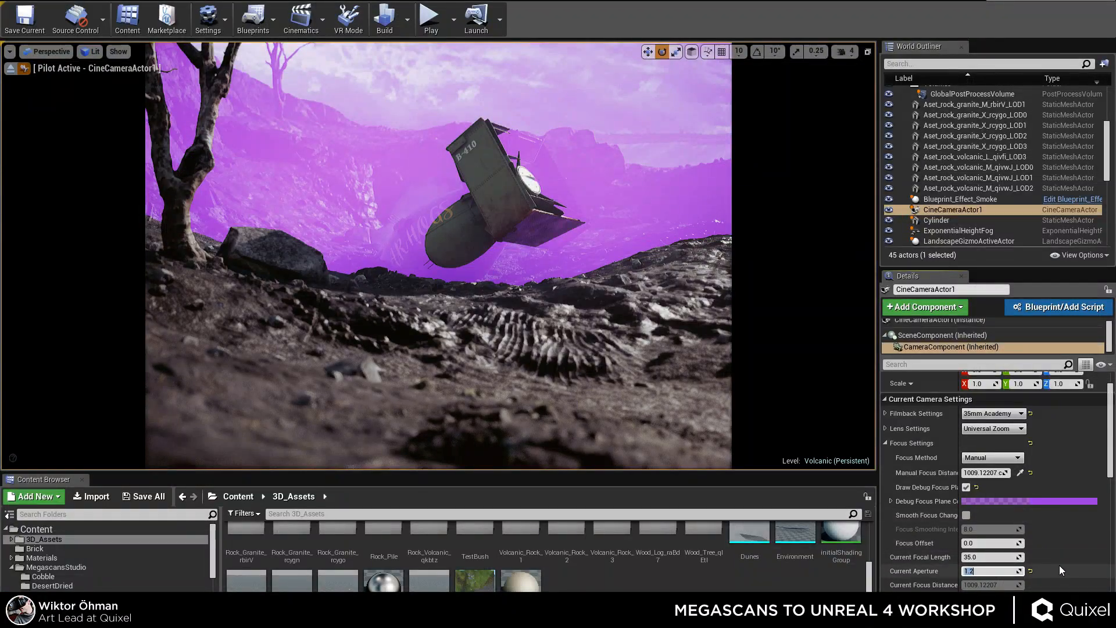
# Look over the lens presets without changing them, filter the camera's properties by "apert", and clear the filter.
pyautogui.scroll(3, 1060, 569)
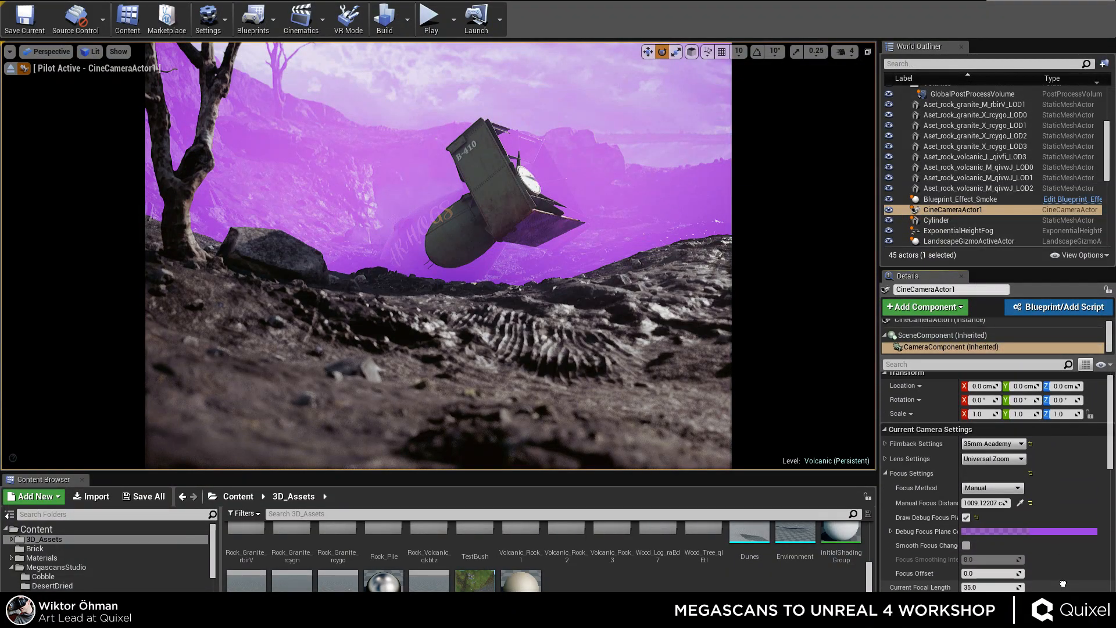
pyautogui.click(1016, 460)
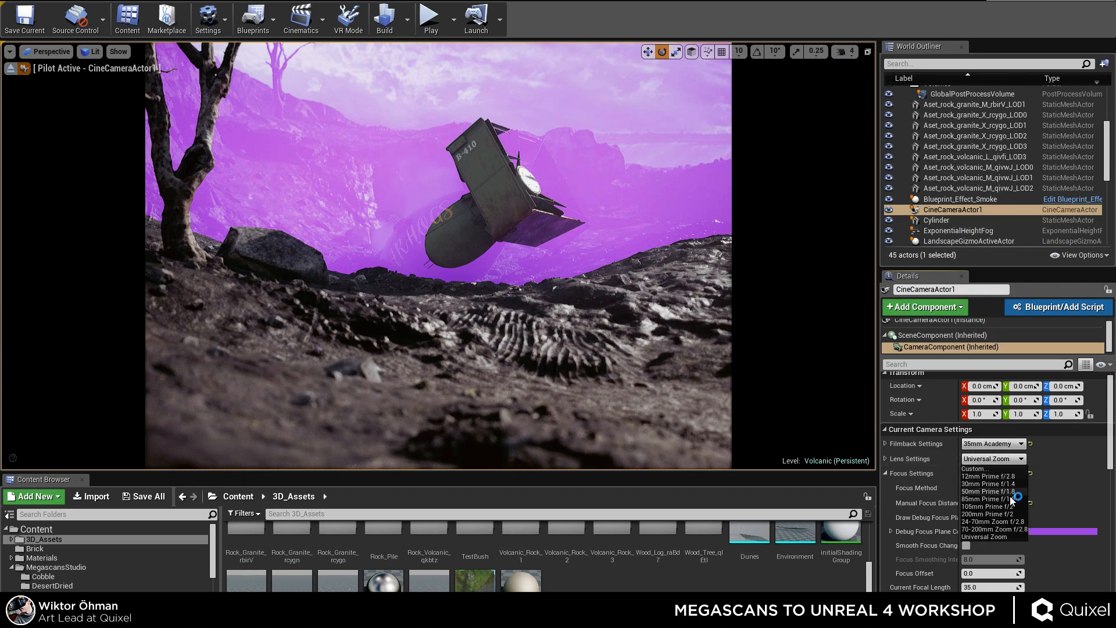
pyautogui.click(1053, 456)
pyautogui.scroll(-1, 1053, 455)
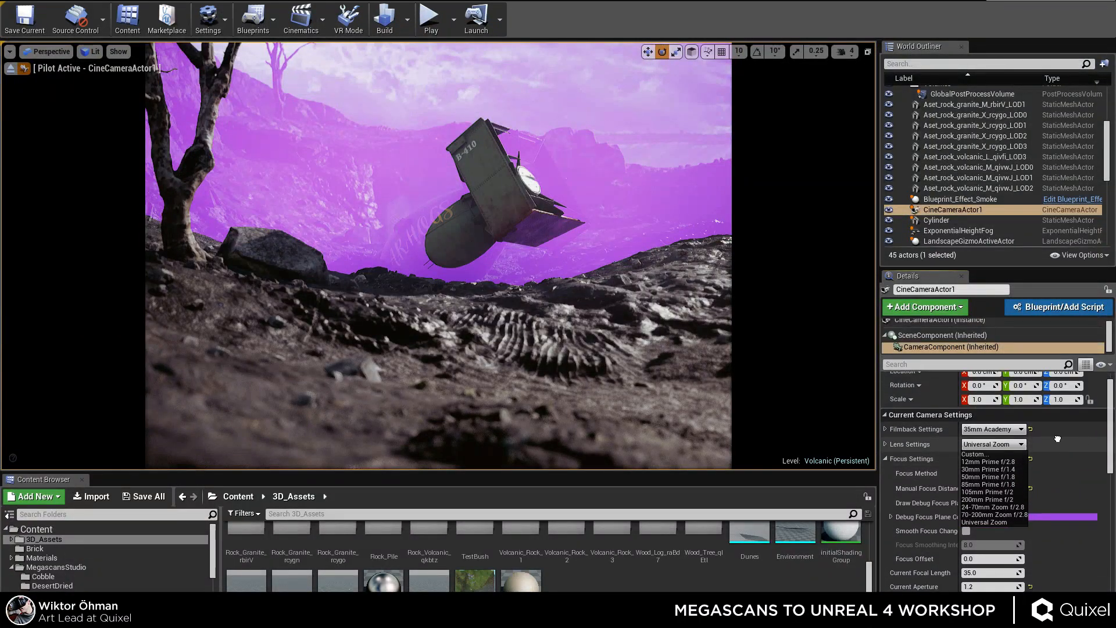
pyautogui.click(1001, 431)
pyautogui.click(1001, 431)
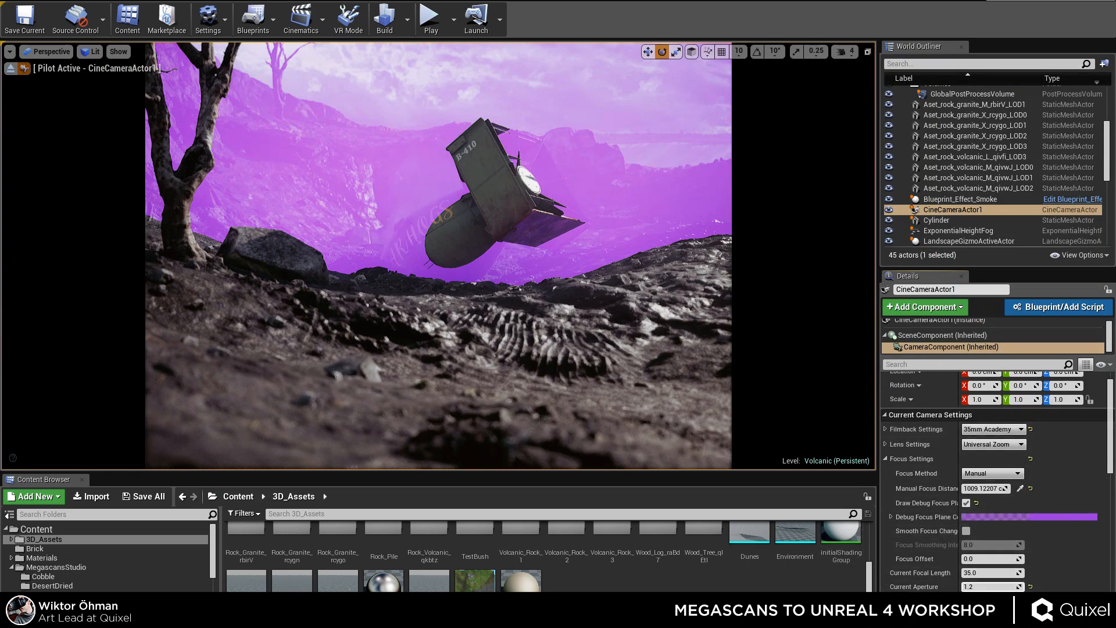
pyautogui.click(961, 365)
pyautogui.write('ape')
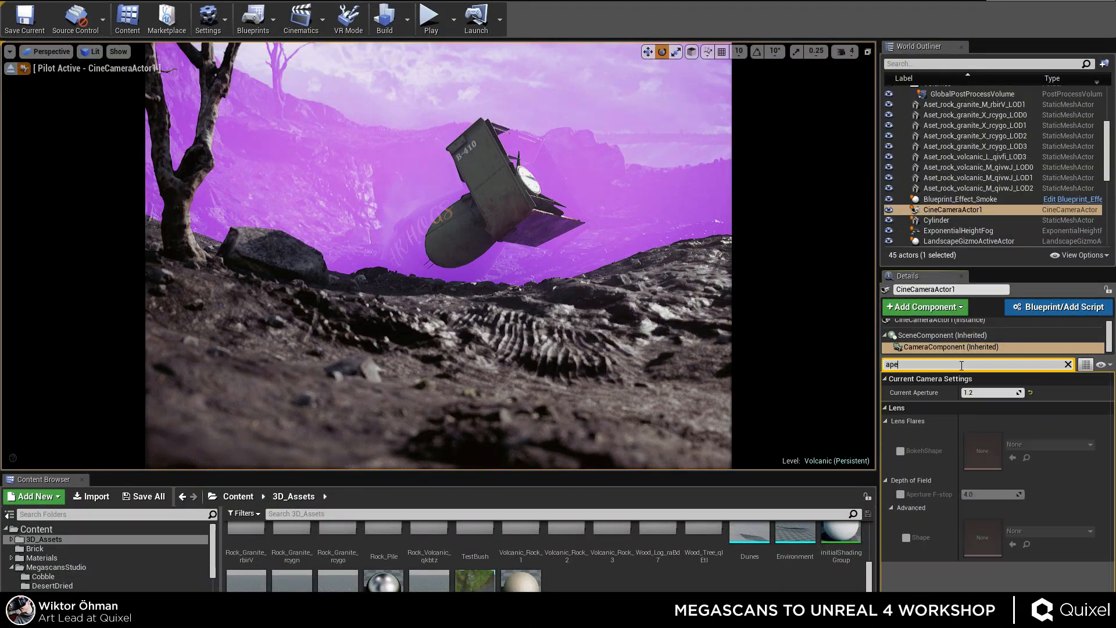
pyautogui.write('rt')
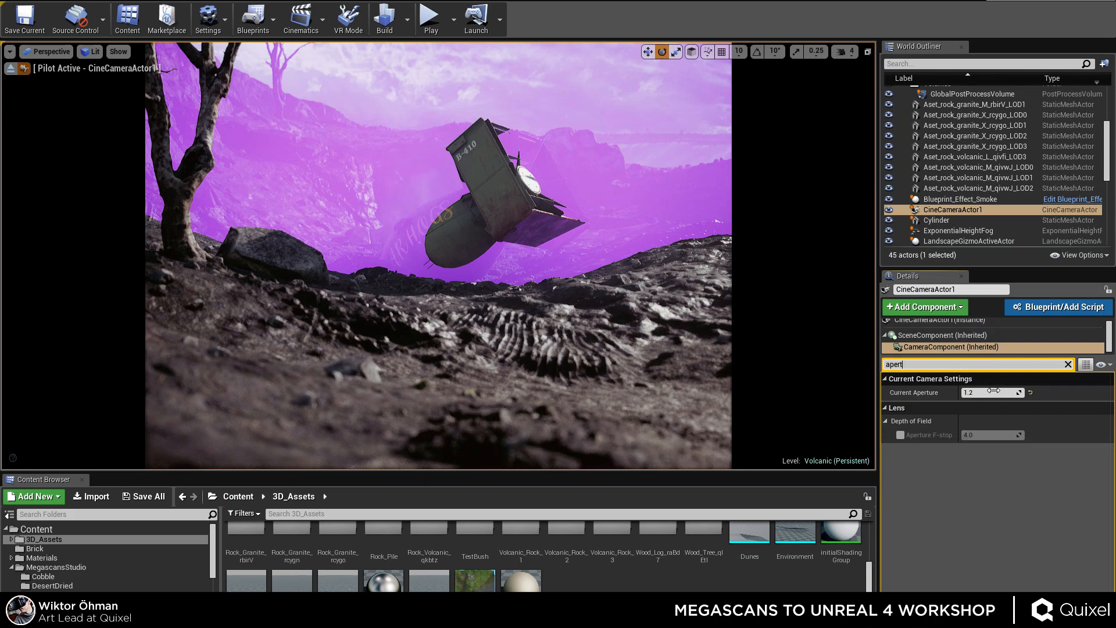
pyautogui.click(1069, 365)
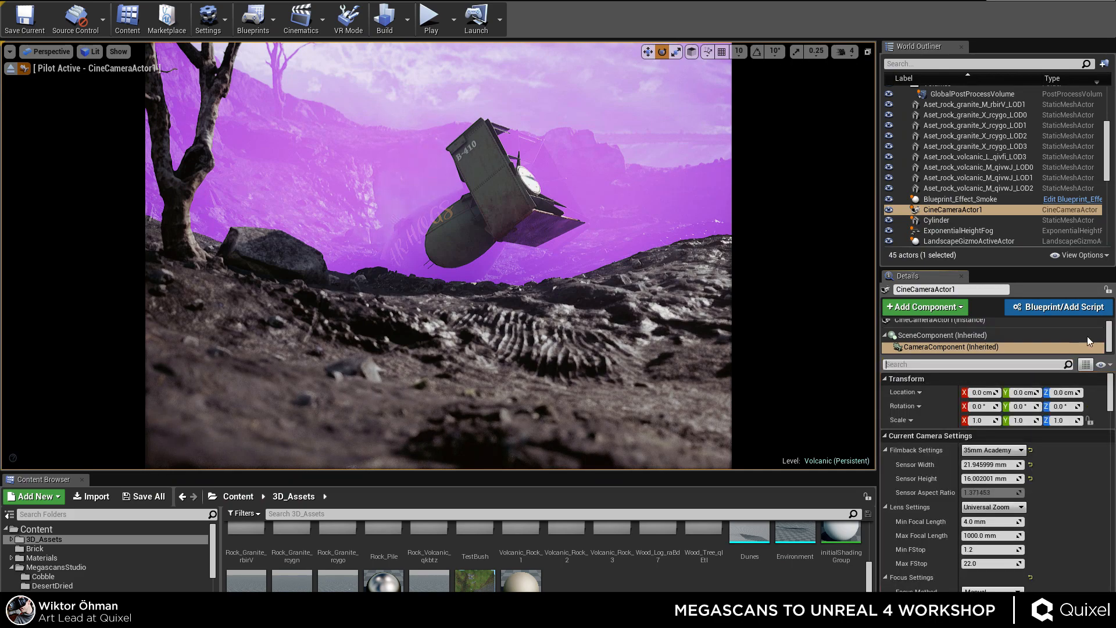
# Change the Debug Focus Plane Color from purple to a saturated red-orange.
pyautogui.scroll(-3, 1053, 489)
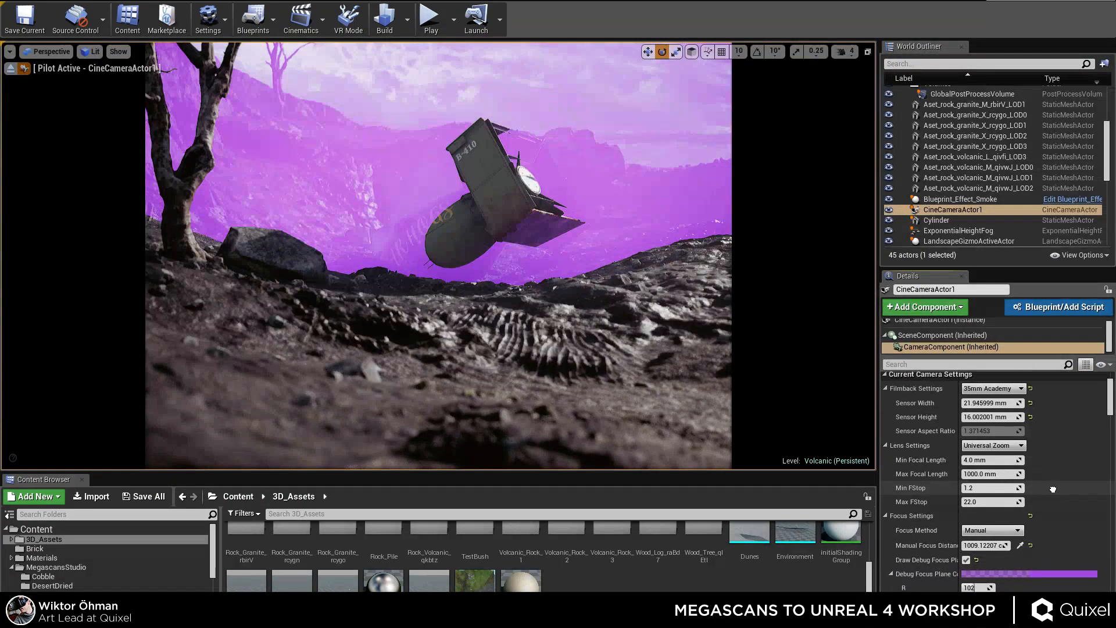
pyautogui.scroll(-1, 1052, 490)
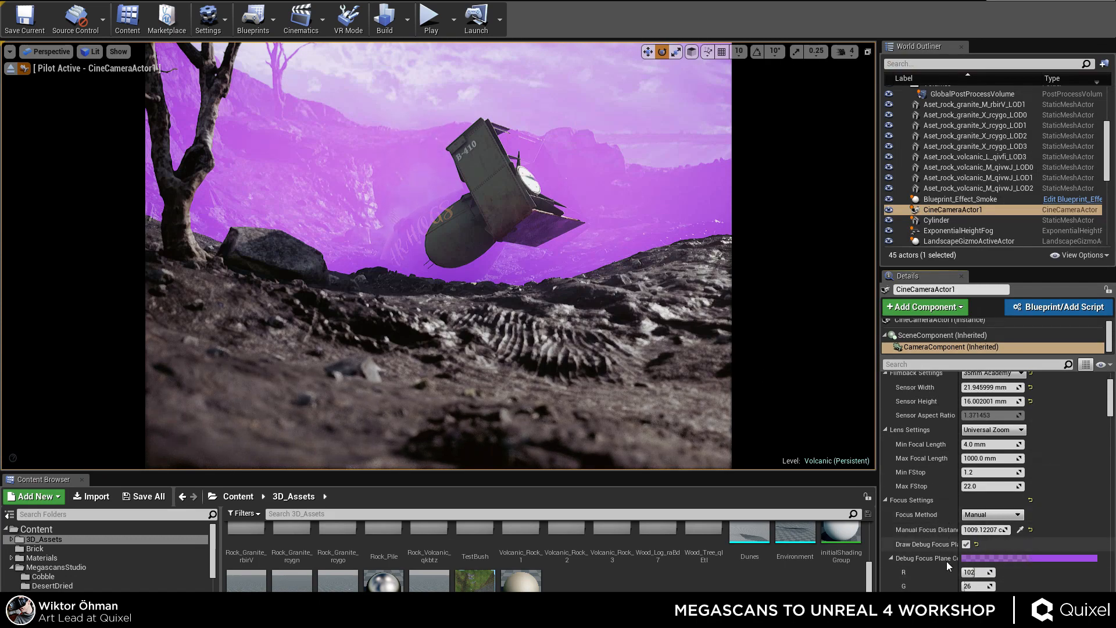
pyautogui.click(1032, 561)
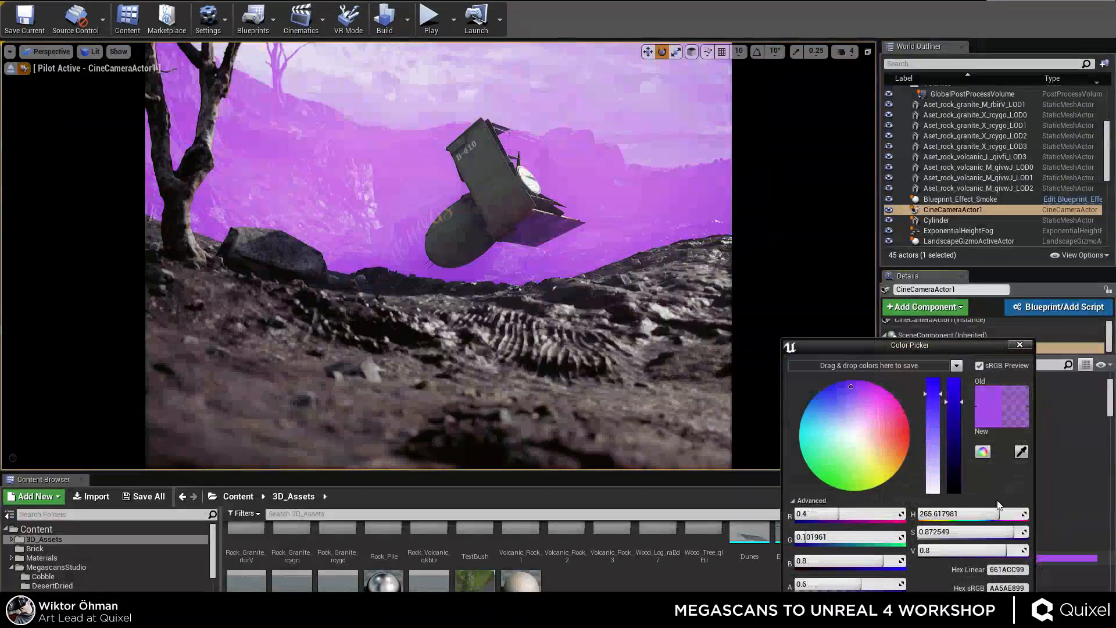
pyautogui.moveTo(890, 430); pyautogui.dragTo(943, 431)
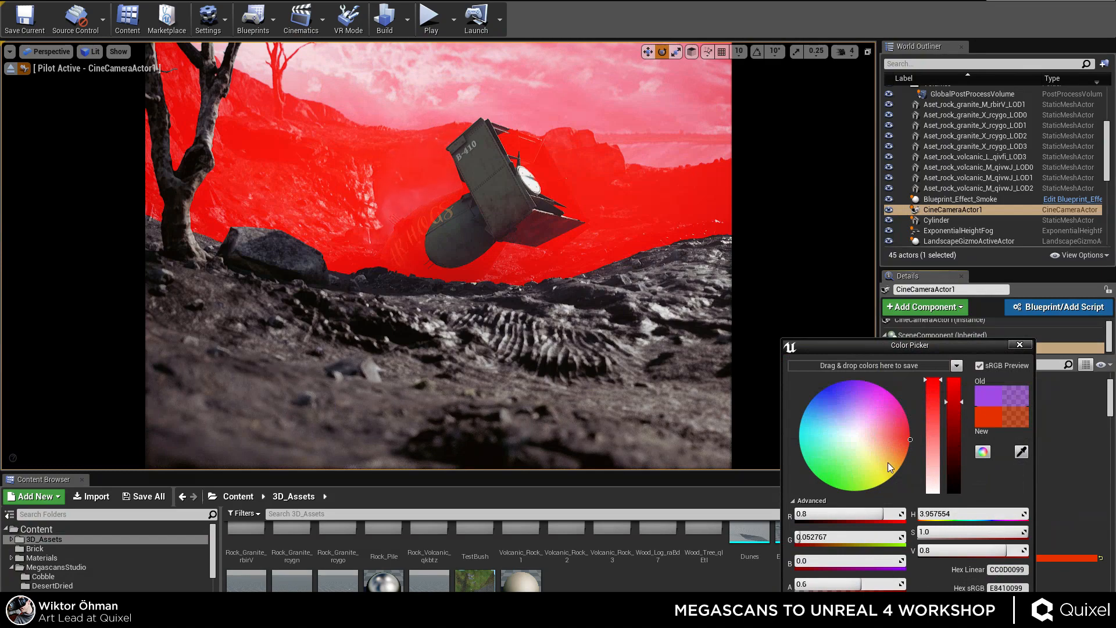
pyautogui.click(952, 607)
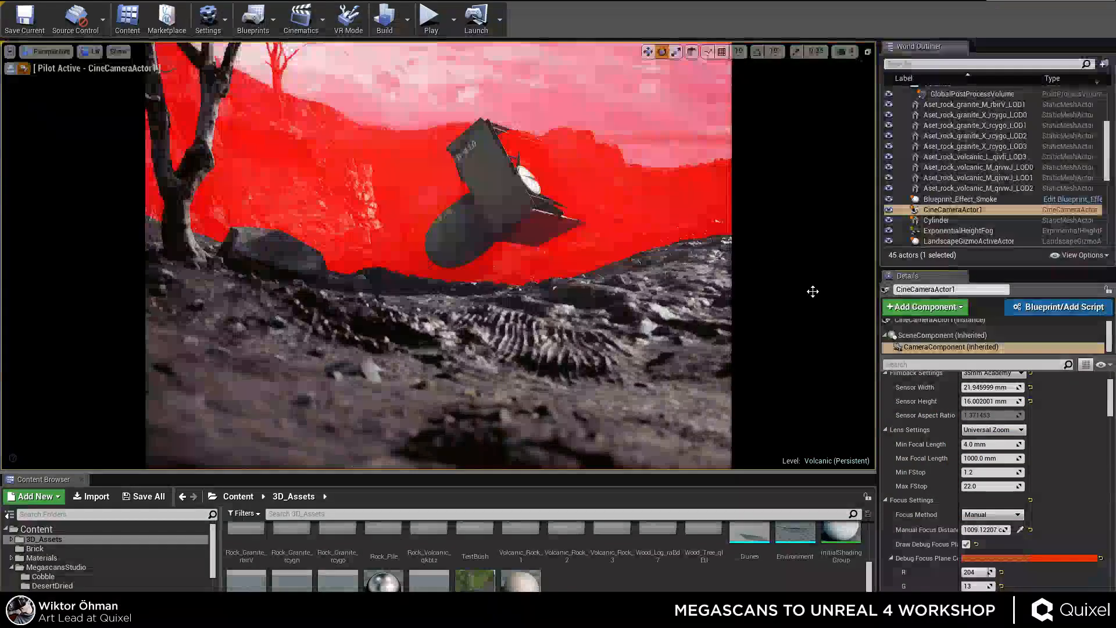
# In the camera's Lens Settings, set Min Focal Length to 1.0 mm and Min FStop to 0.0.
pyautogui.scroll(3, 1032, 462)
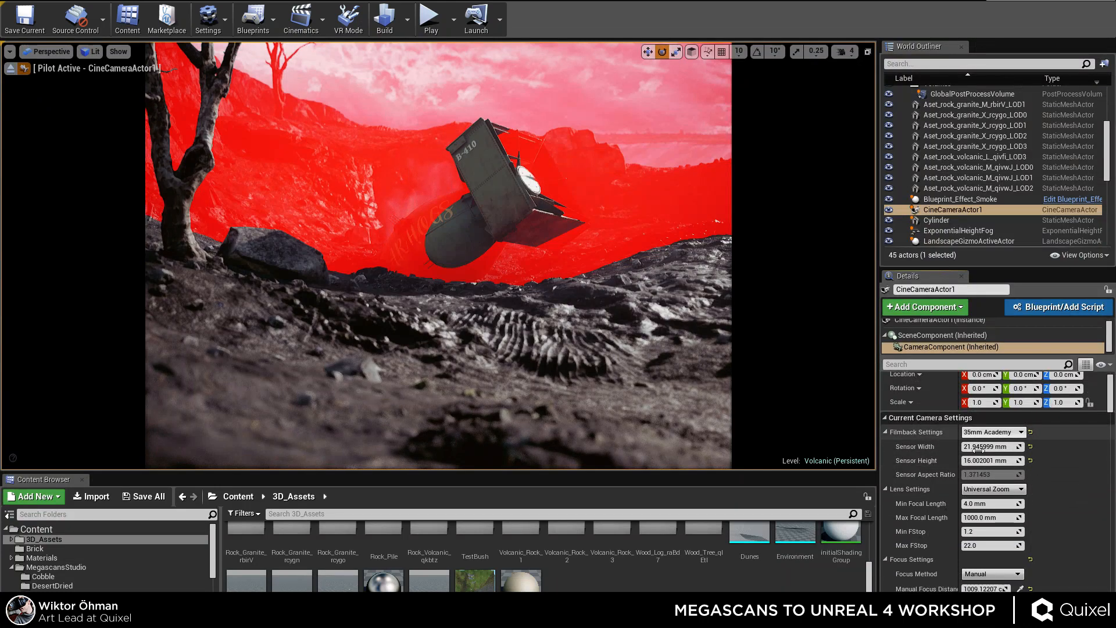
pyautogui.click(988, 503)
pyautogui.write('0')
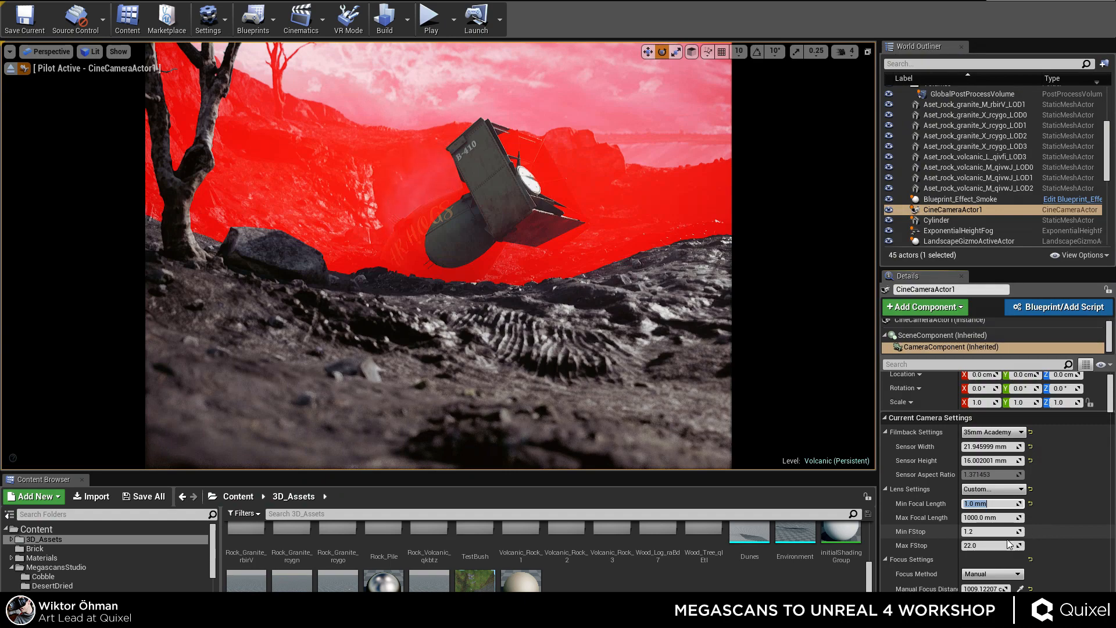
pyautogui.click(989, 531)
pyautogui.write('0')
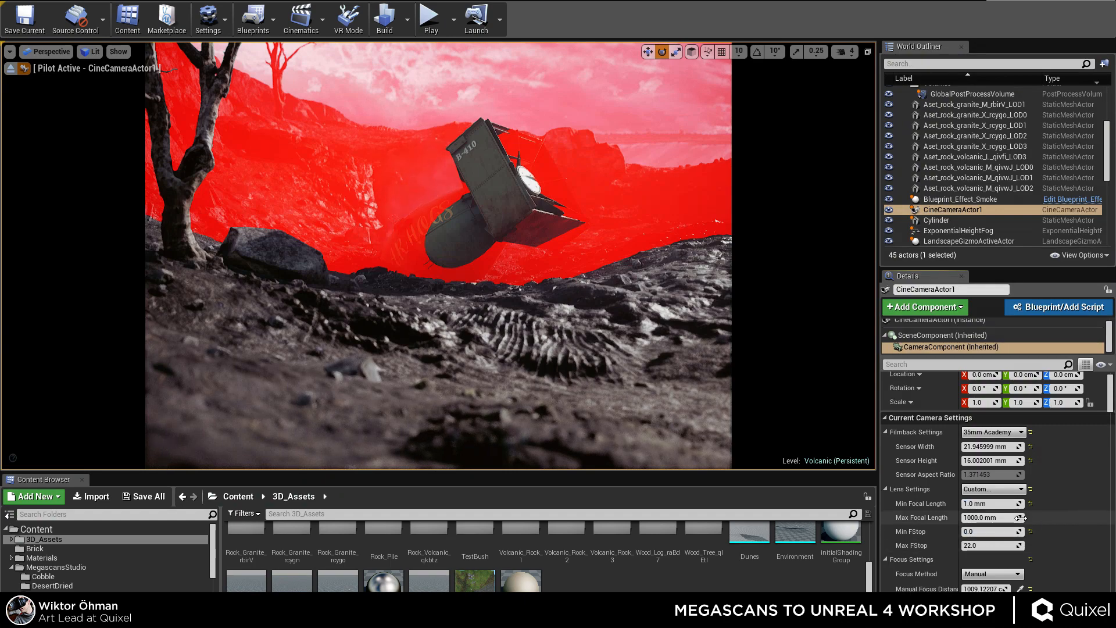
pyautogui.press('Return')
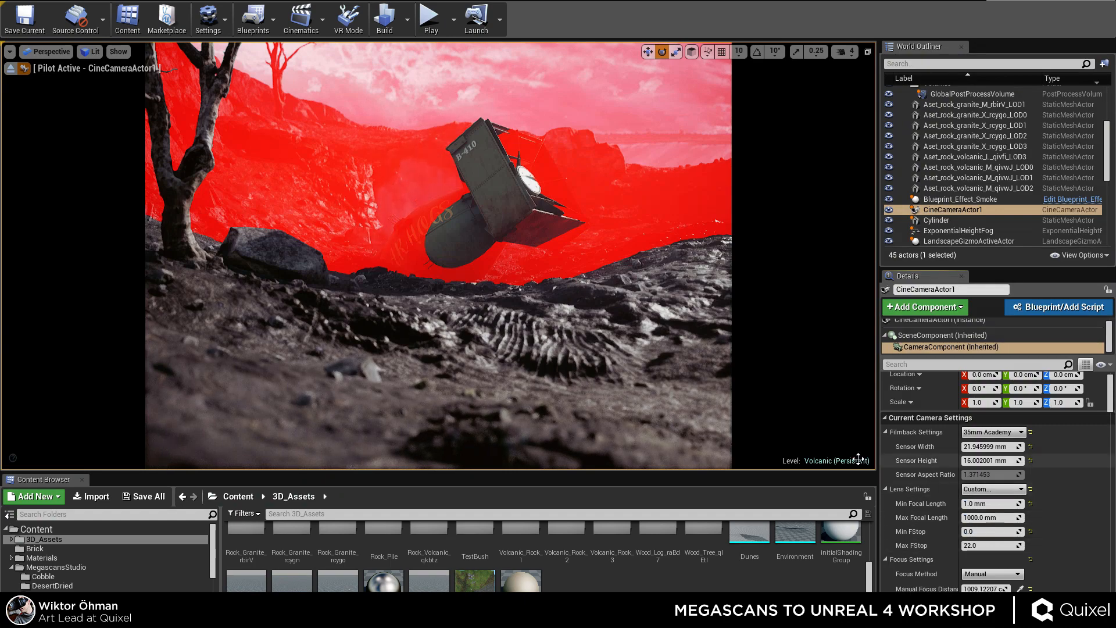
# Collapse the lens and debug color properties and set the camera's Current Aperture to 0.1.
pyautogui.click(886, 489)
pyautogui.scroll(-2, 1047, 562)
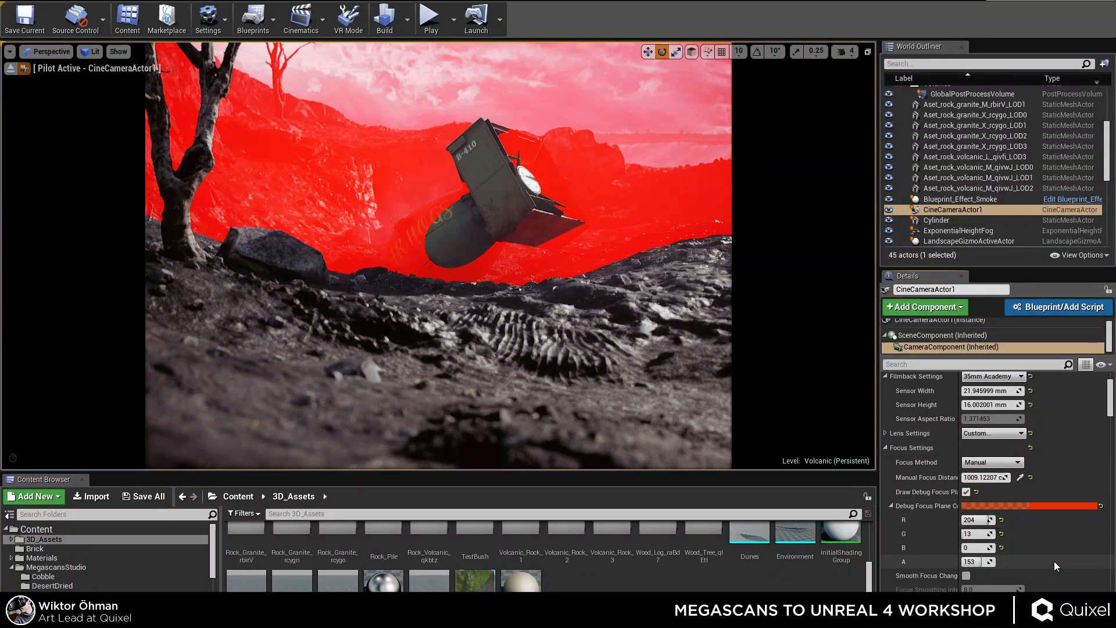
pyautogui.click(893, 505)
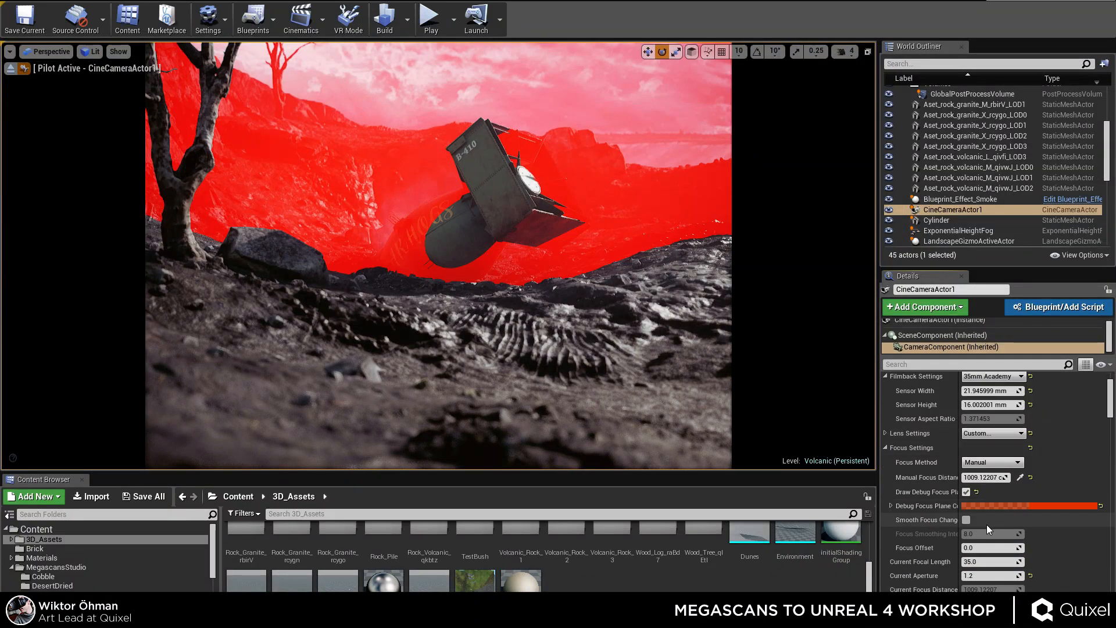
pyautogui.scroll(-1, 986, 524)
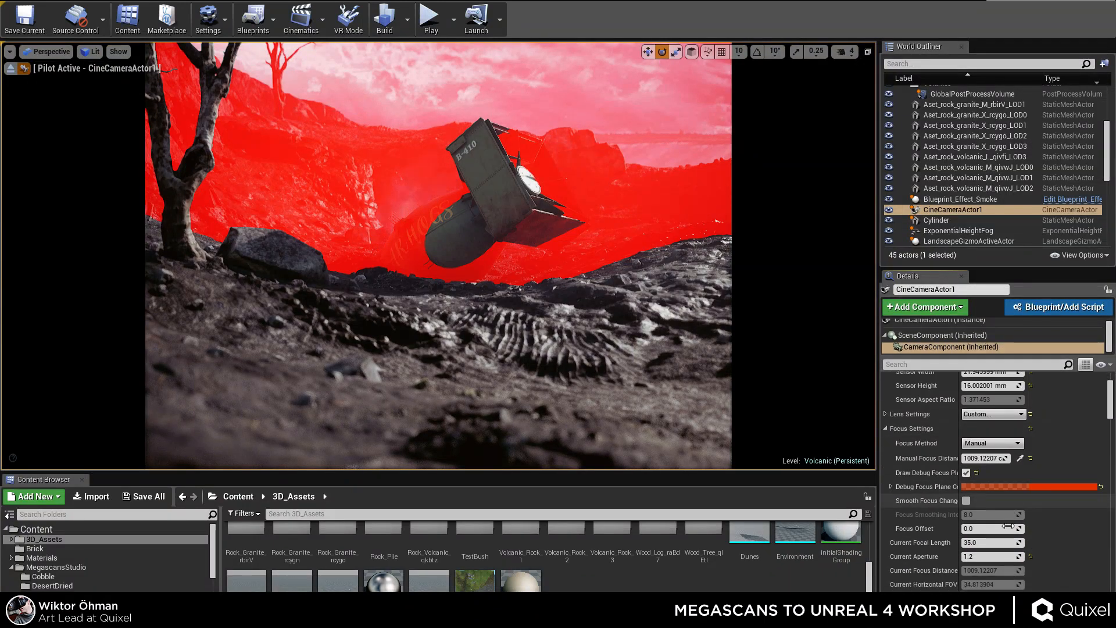
pyautogui.click(970, 556)
pyautogui.write('0.1')
pyautogui.press('Return')
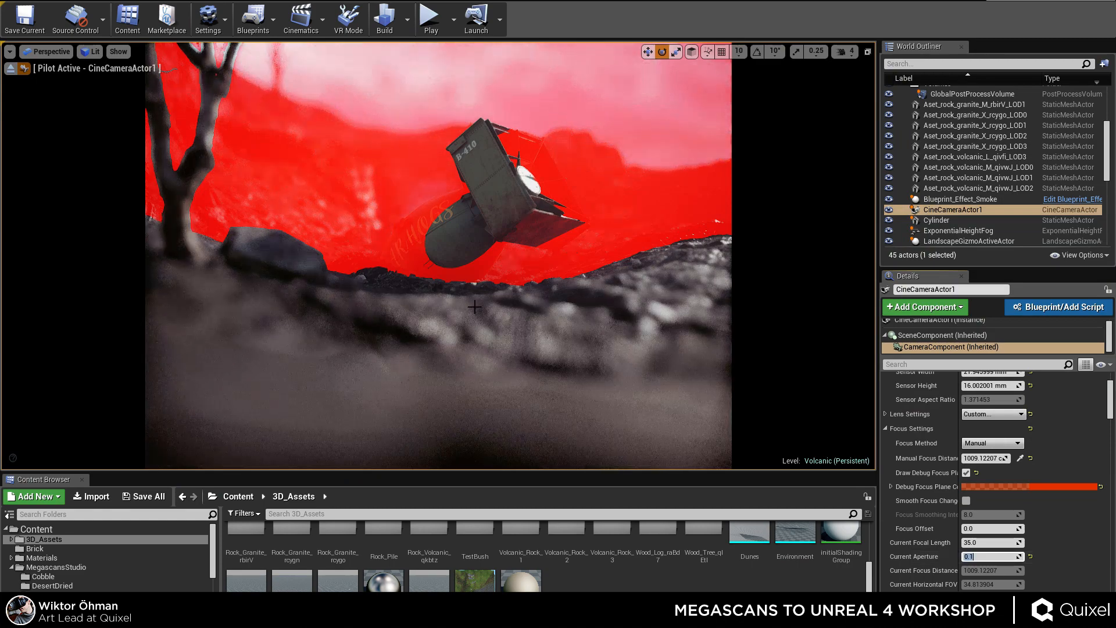
# Disable Draw Debug Focus Plane and reframe the camera on the bomb beside the dead tree.
pyautogui.moveTo(690, 326)
pyautogui.mouseDown(button='right')
pyautogui.moveTo(653, 315)
pyautogui.moveTo(669, 319)
pyautogui.mouseUp(button='right')
pyautogui.click(966, 473)
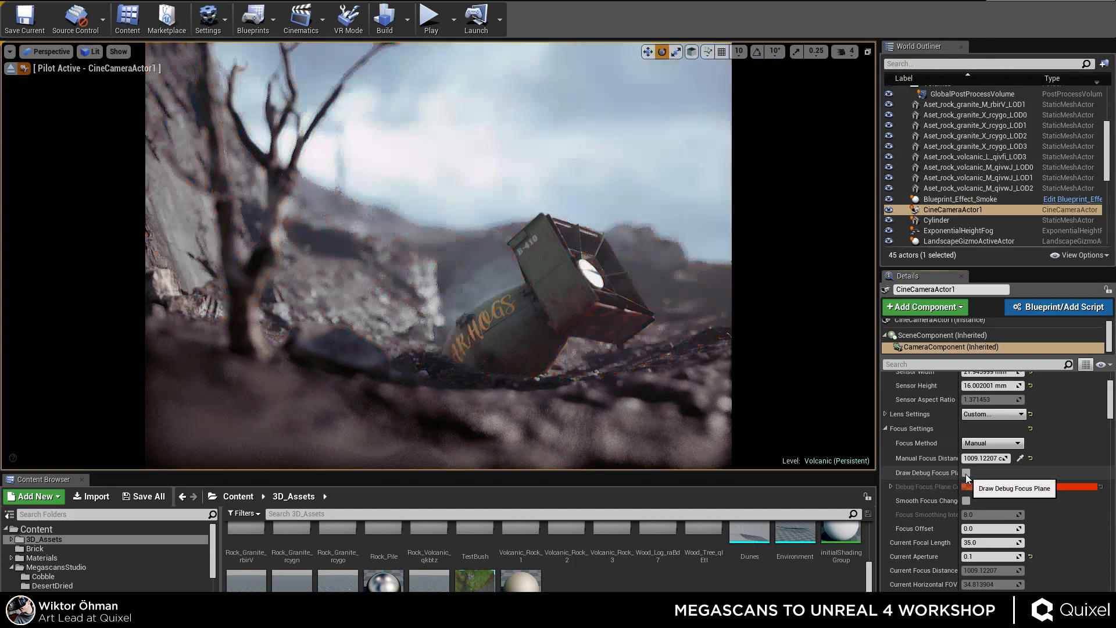
pyautogui.moveTo(574, 253); pyautogui.dragTo(610, 258, button='right')
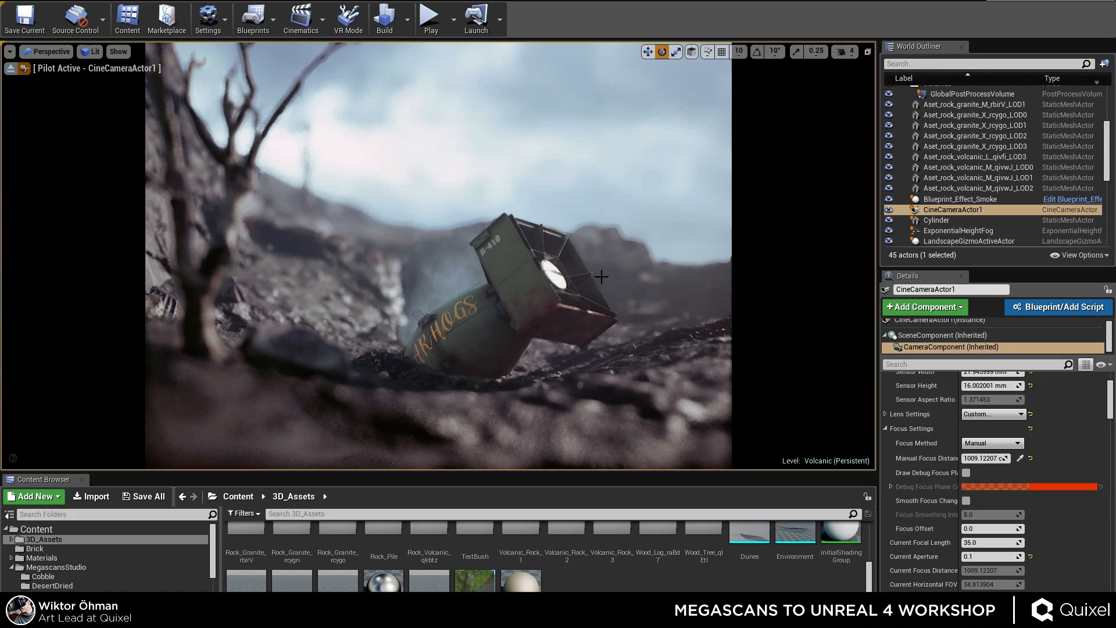
pyautogui.moveTo(486, 299); pyautogui.dragTo(511, 297, button='right')
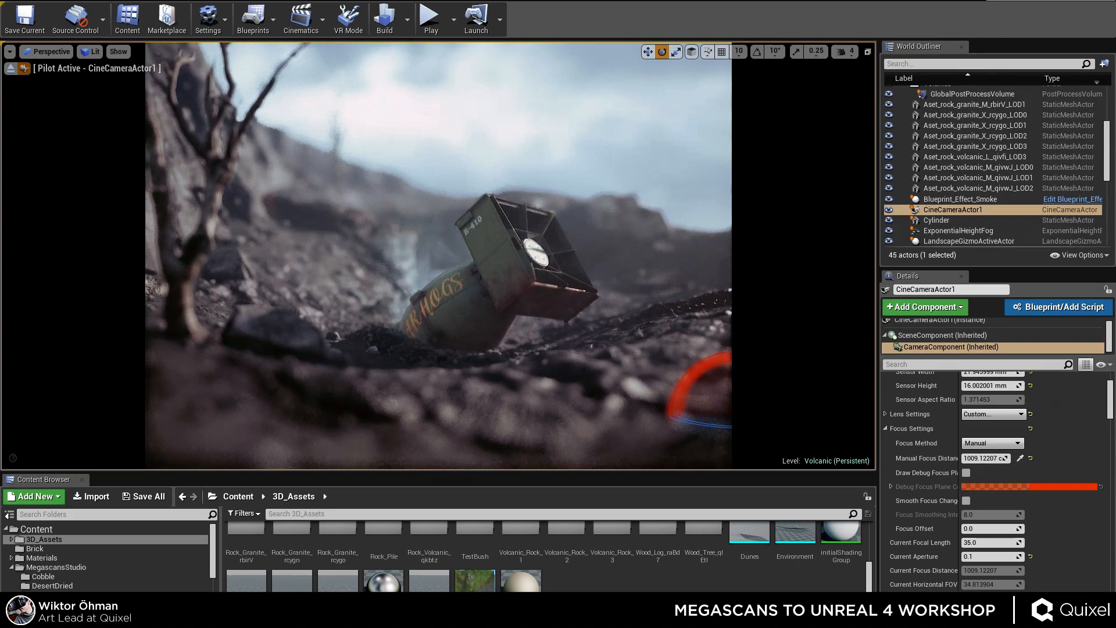
# Clear the selection in the scene and fly the piloted camera to a closer low-angle framing of the bomb.
pyautogui.click(482, 279)
pyautogui.hotkey('ctrl', 'shift', 'c')
pyautogui.hotkey('ctrl', 'shift', 'c')
pyautogui.press('Escape')
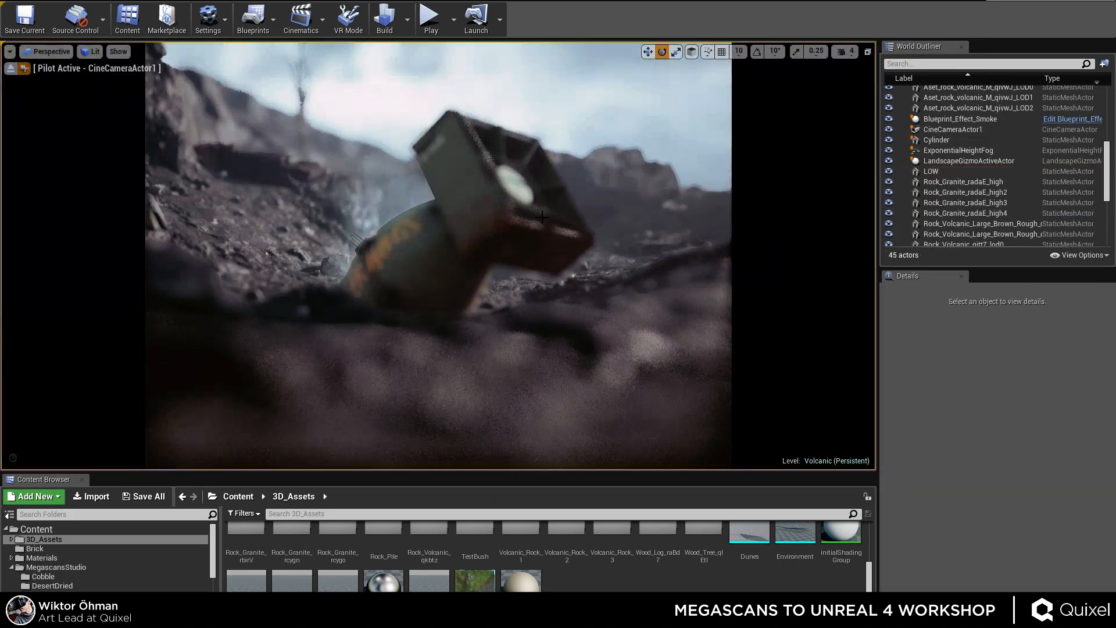
pyautogui.moveTo(438, 256); pyautogui.dragTo(523, 255, button='right')
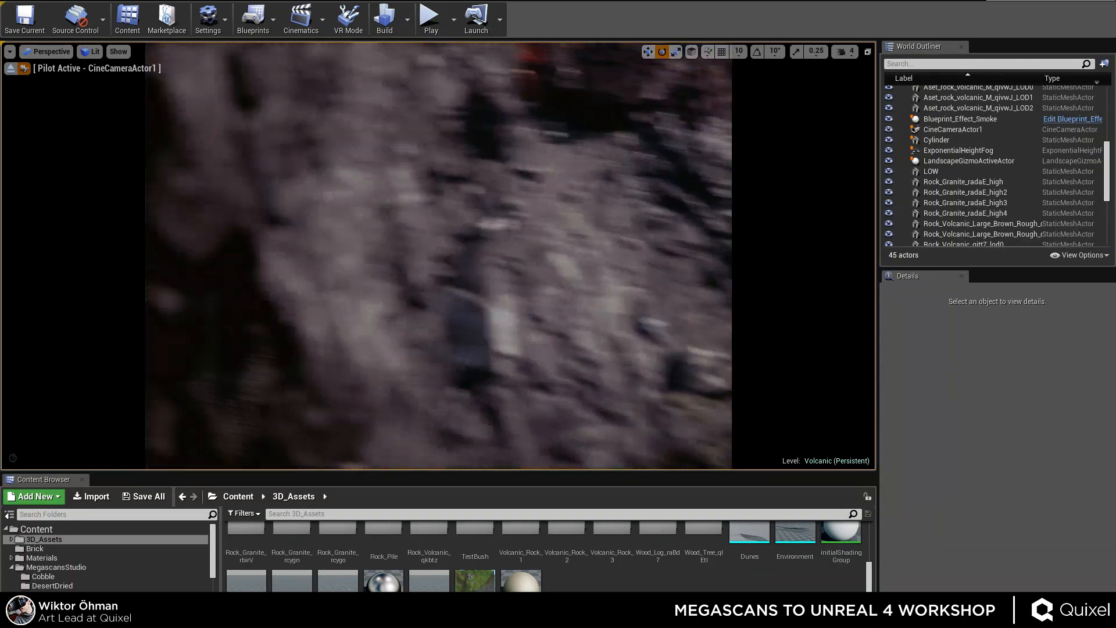
pyautogui.moveTo(439, 255); pyautogui.dragTo(305, 134, button='right')
pyautogui.press('s')
pyautogui.press('d')
pyautogui.press('d')
pyautogui.press('a')
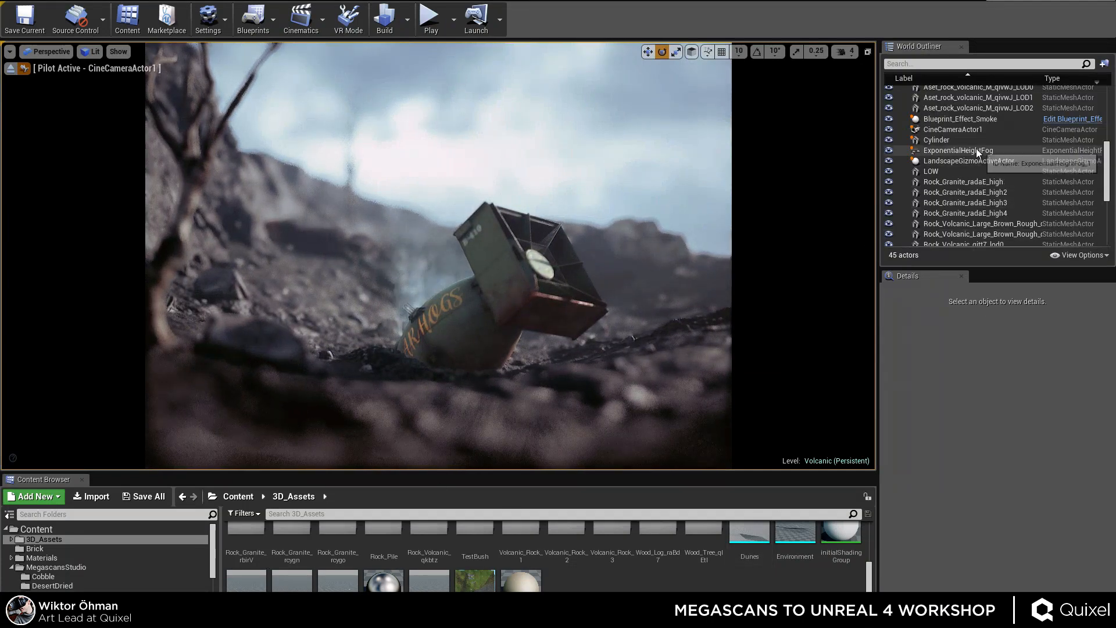
# Select CineCameraActor1 and review its camera, Color Grading and Tonemapper settings.
pyautogui.click(981, 120)
pyautogui.click(975, 129)
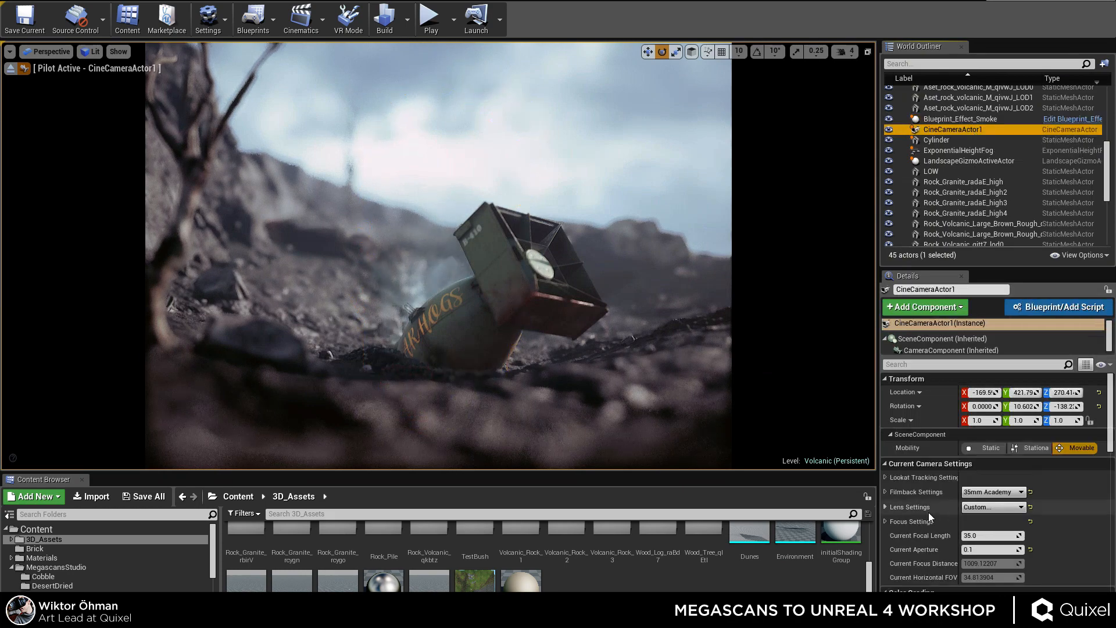
pyautogui.scroll(-5, 935, 523)
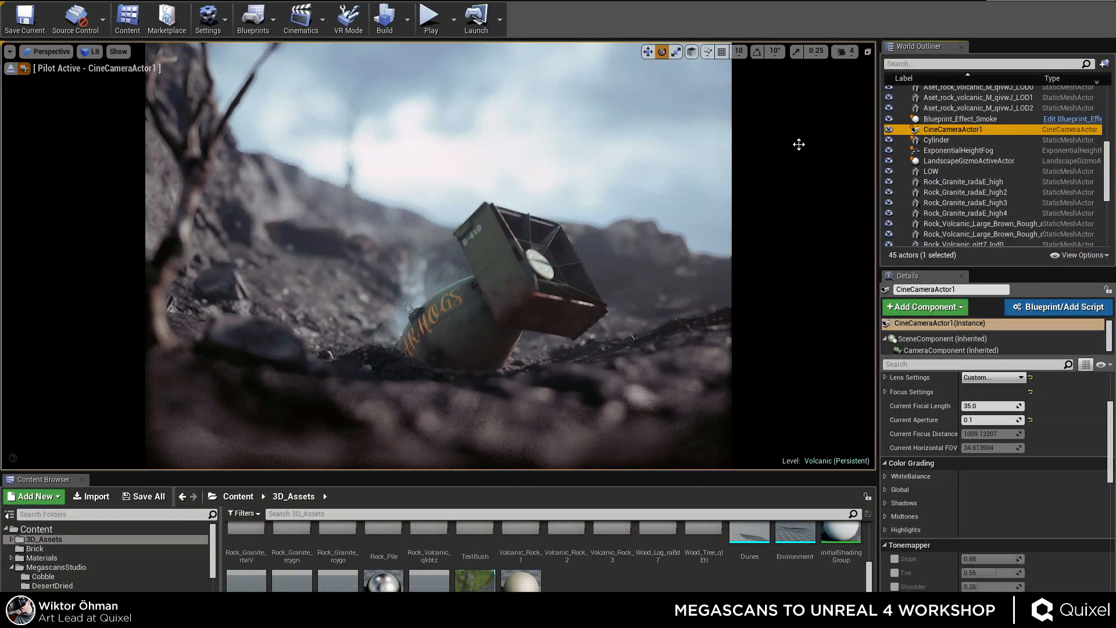
# Pull the piloted camera back from the bomb, set its Current Aperture to 1.0 and reframe the shot.
pyautogui.moveTo(511, 239)
pyautogui.mouseDown(button='right')
pyautogui.moveTo(505, 221)
pyautogui.moveTo(564, 244)
pyautogui.moveTo(506, 233)
pyautogui.moveTo(470, 282)
pyautogui.moveTo(510, 250)
pyautogui.mouseUp(button='right')
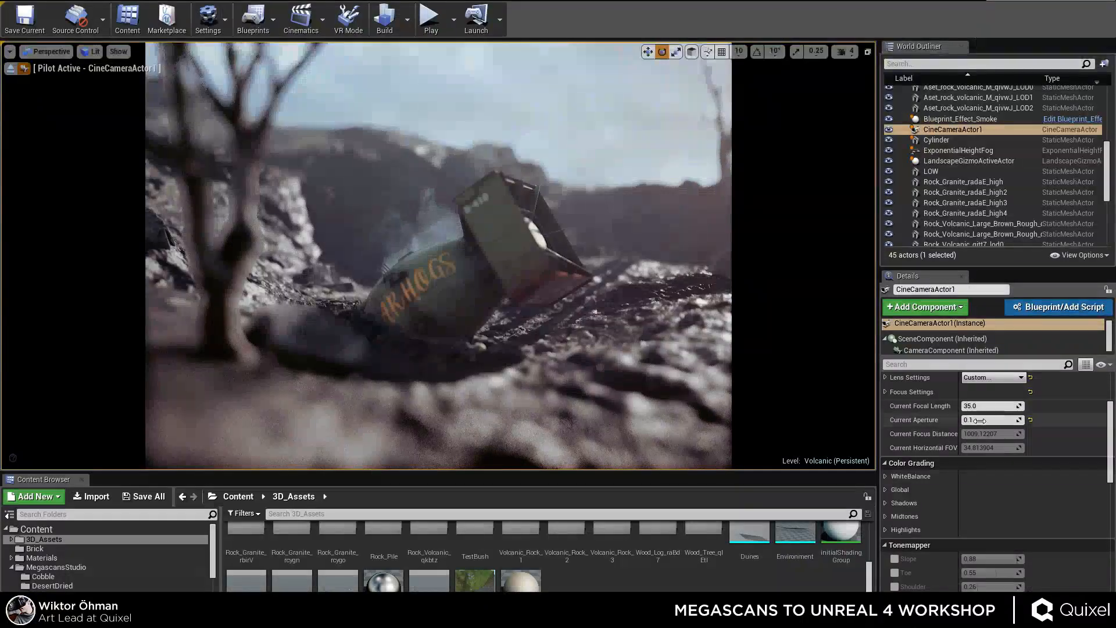
pyautogui.click(979, 421)
pyautogui.write('1')
pyautogui.press('Return')
pyautogui.moveTo(626, 285); pyautogui.dragTo(626, 314, button='right')
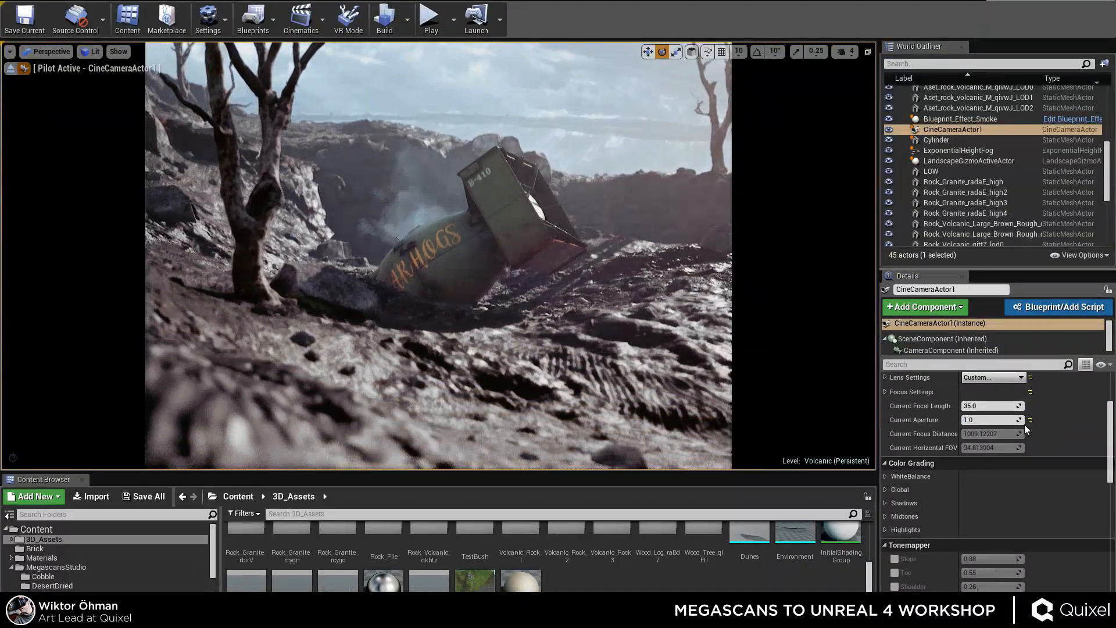
# Set the camera's Filmback Settings preset to Micro Four Thirds.
pyautogui.scroll(4, 1026, 430)
pyautogui.click(995, 492)
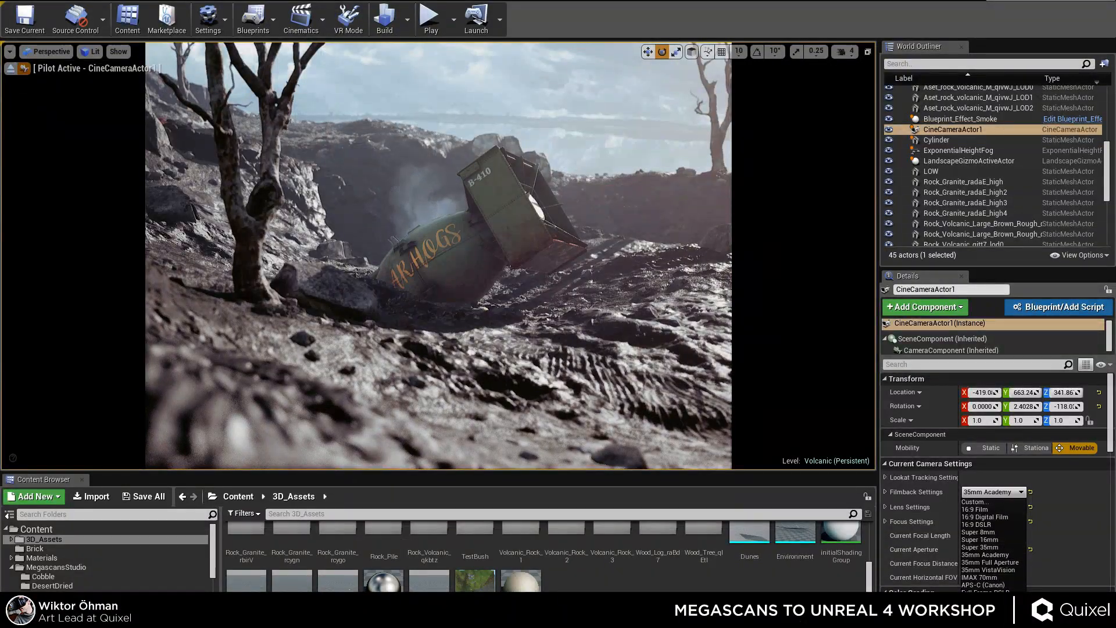
pyautogui.click(988, 599)
# Fly the piloted camera around the bomb to a low-angle framing with the dead tree and tracked ground in view.
pyautogui.moveTo(605, 279); pyautogui.dragTo(582, 264, button='right')
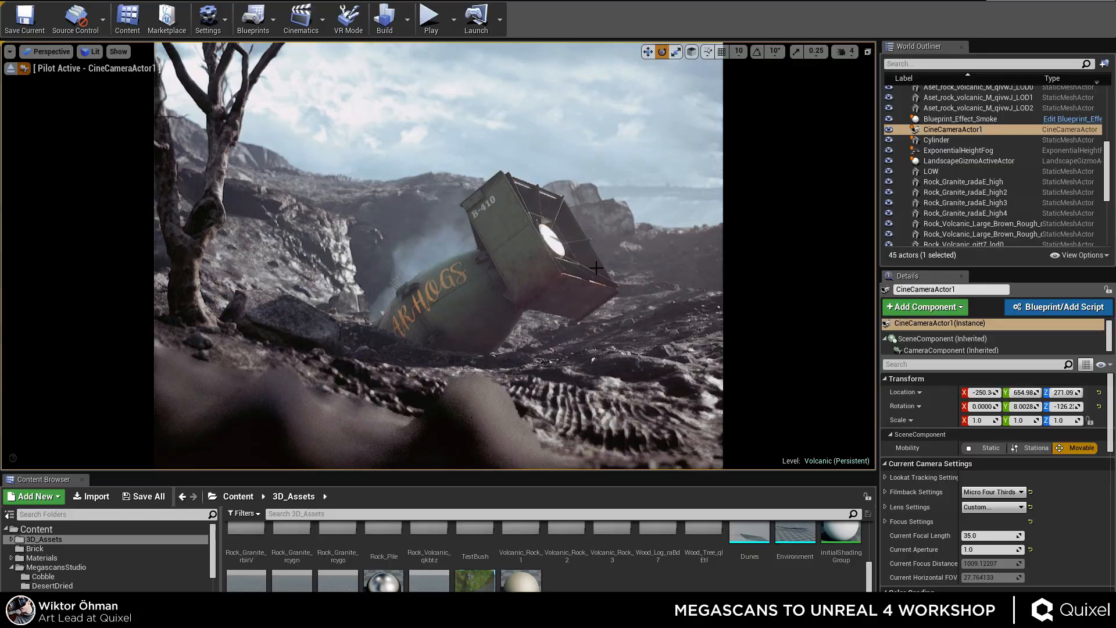
pyautogui.press('w')
pyautogui.press('d')
pyautogui.moveTo(596, 268); pyautogui.dragTo(597, 267, button='right')
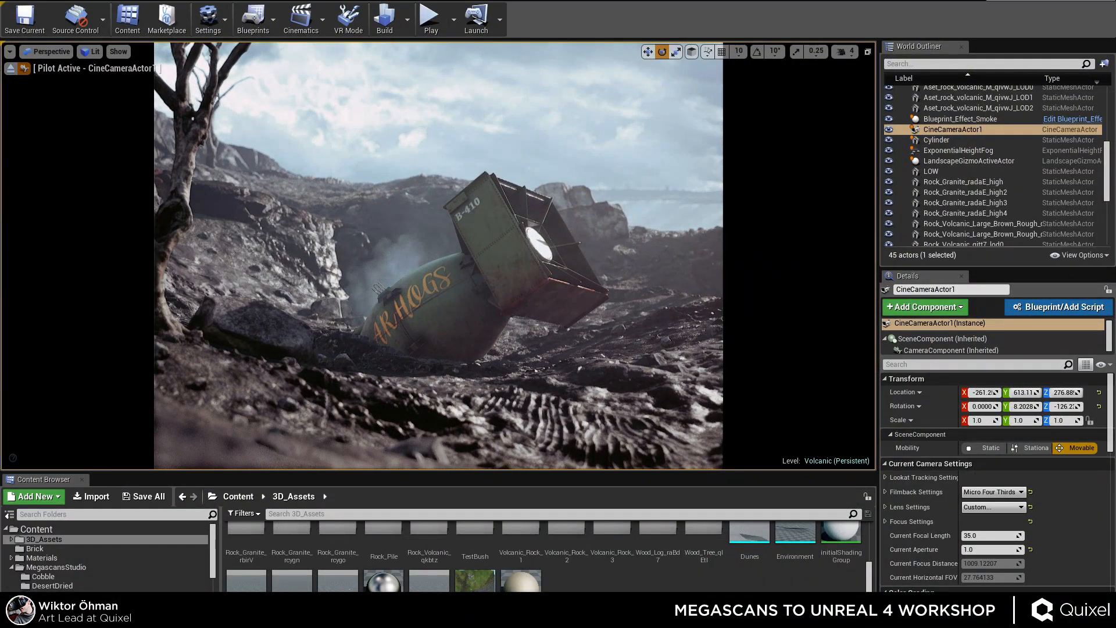
pyautogui.press('d')
pyautogui.moveTo(596, 267); pyautogui.dragTo(629, 217, button='right')
pyautogui.press('s')
pyautogui.press('d')
pyautogui.press('w')
pyautogui.press('a')
pyautogui.press('s')
pyautogui.press('w')
pyautogui.press('s')
pyautogui.press('s')
pyautogui.press('d')
pyautogui.press('a')
pyautogui.press('w')
pyautogui.press('e')
pyautogui.press('s')
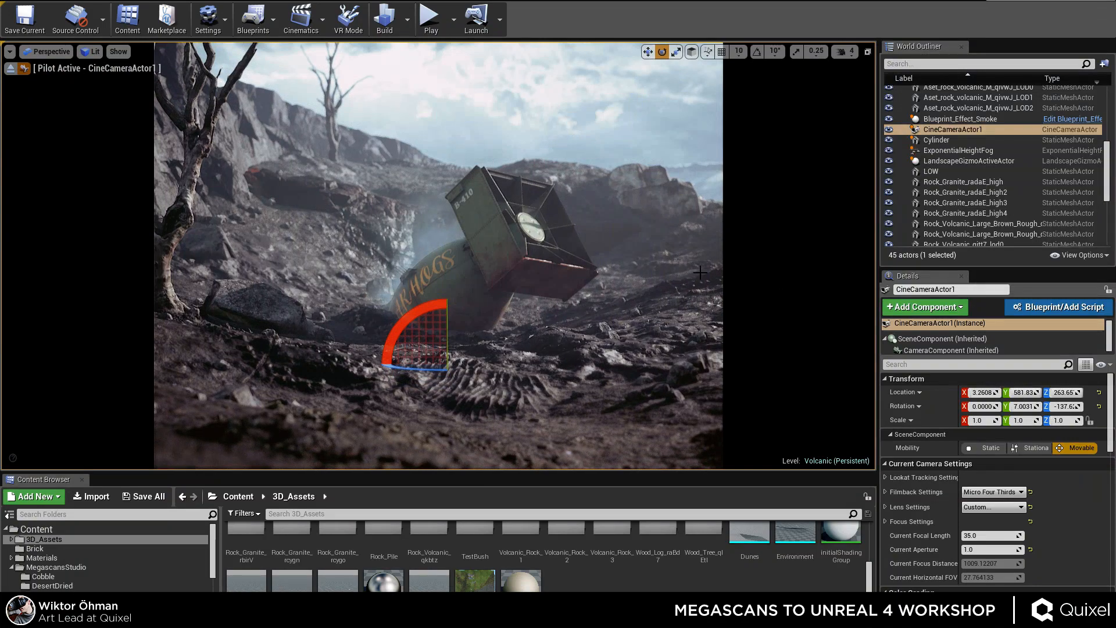
# Clear the selection so no outline or gizmo covers the framed shot.
pyautogui.click(470, 269)
pyautogui.press('Escape')
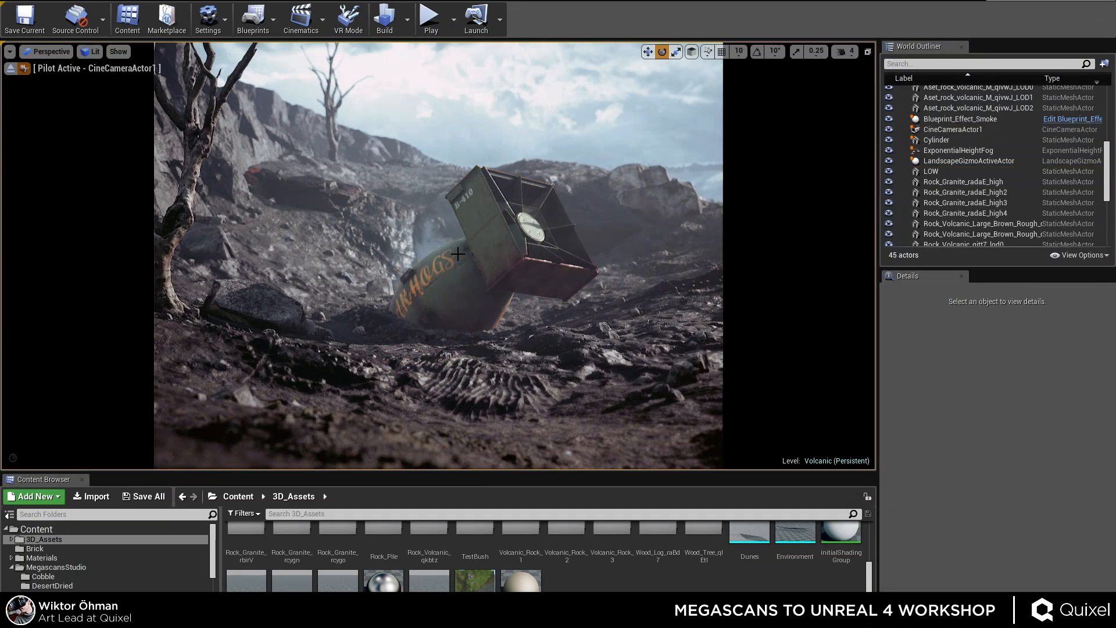
pyautogui.click(947, 125)
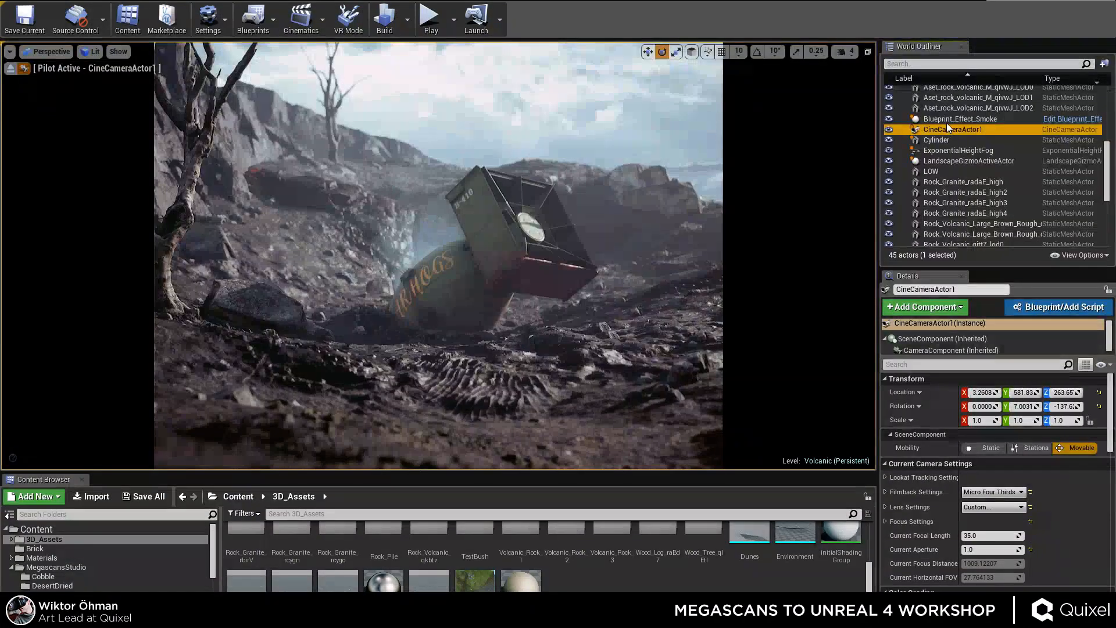
pyautogui.press('Escape')
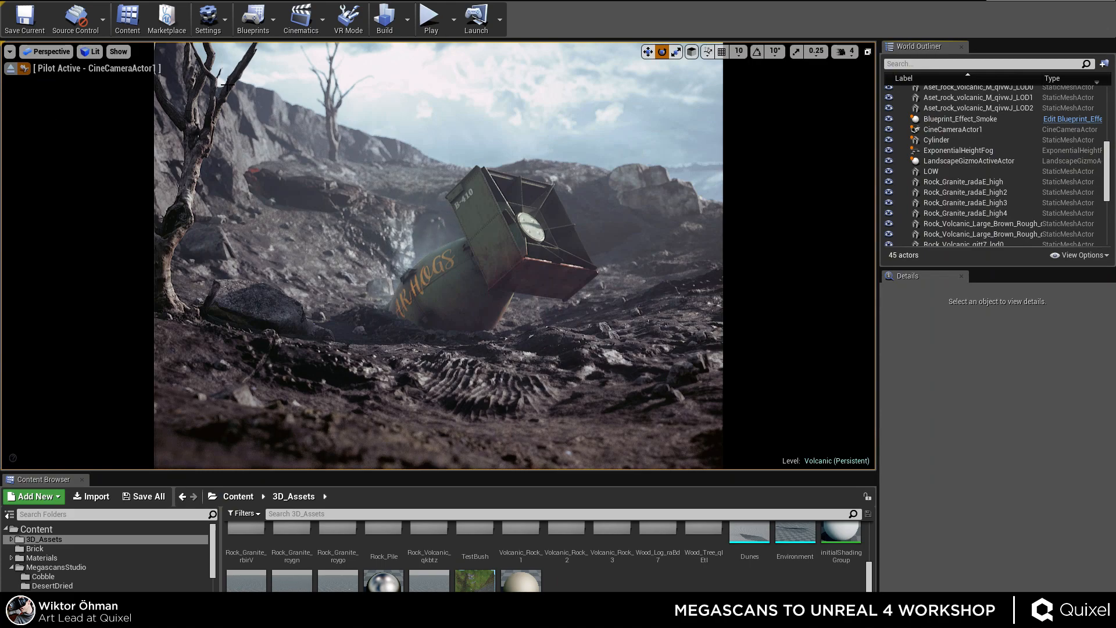
# Stop piloting CineCameraActor1 and select the GlobalPostProcessVolume.
pyautogui.click(9, 71)
pyautogui.moveTo(428, 116); pyautogui.dragTo(430, 82, button='right')
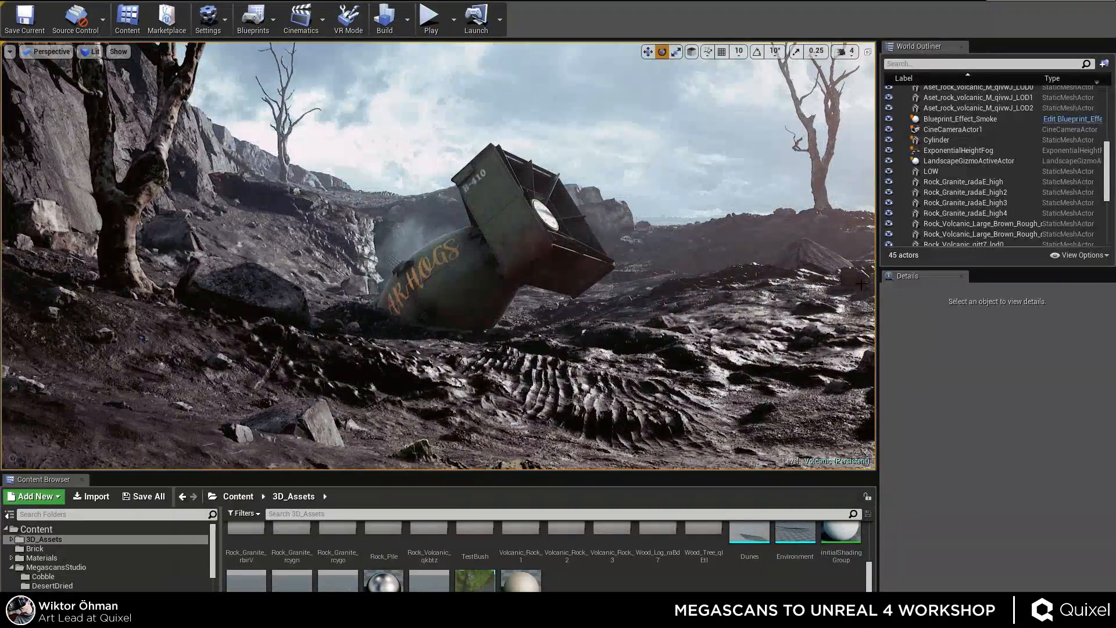
pyautogui.scroll(5, 996, 217)
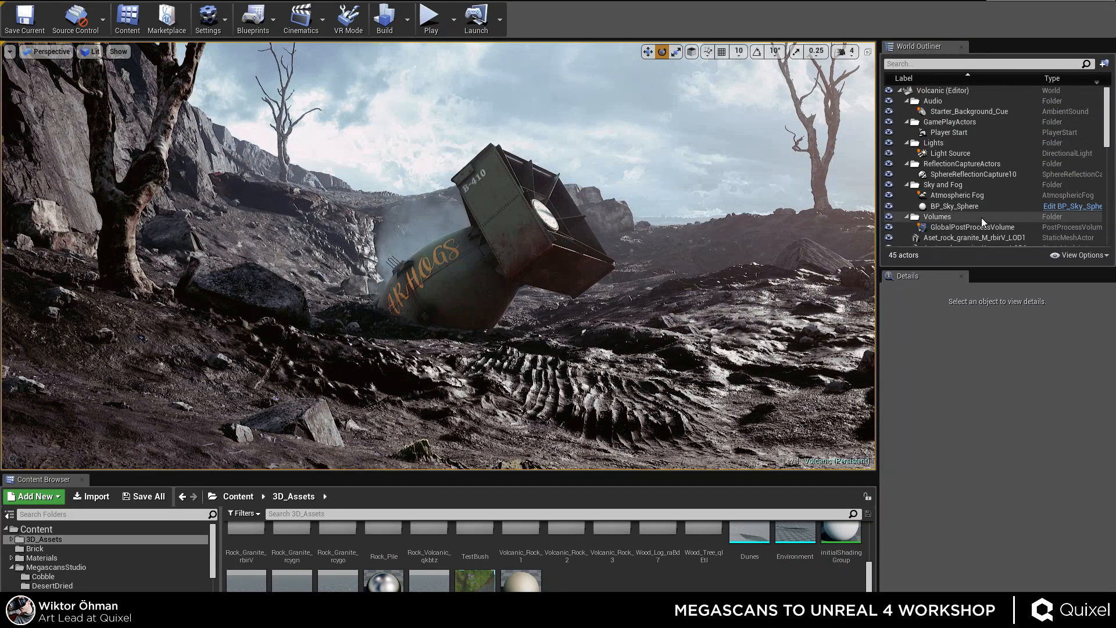
pyautogui.click(976, 230)
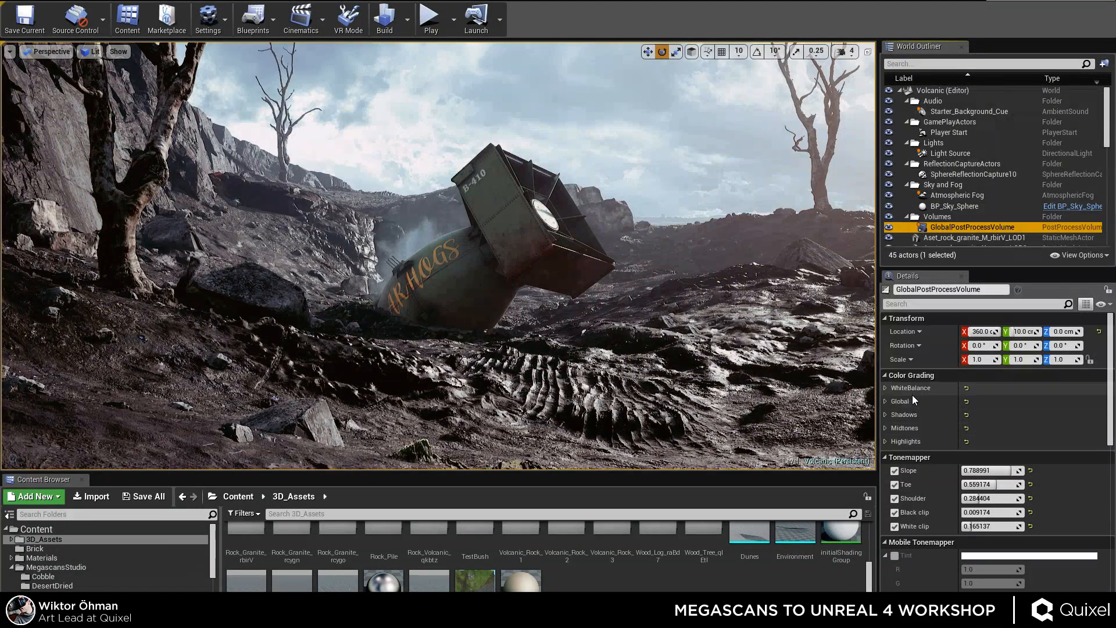
# Expand the Global color grading settings and compare the scene with Color Grading LUT intensity at 0 and back at 1.0.
pyautogui.click(884, 406)
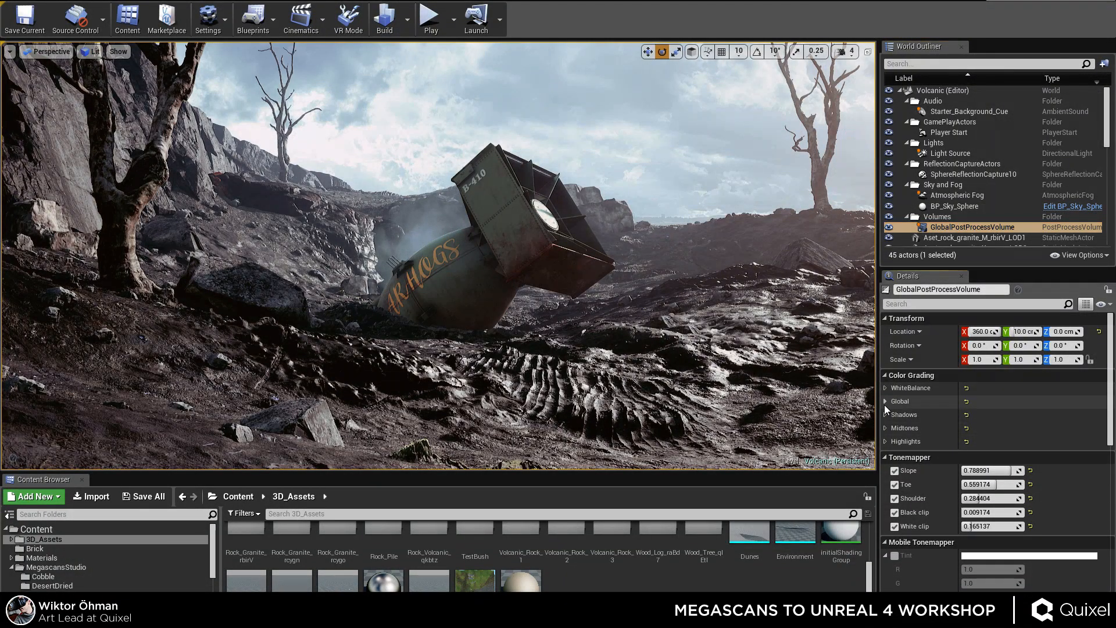
pyautogui.click(884, 405)
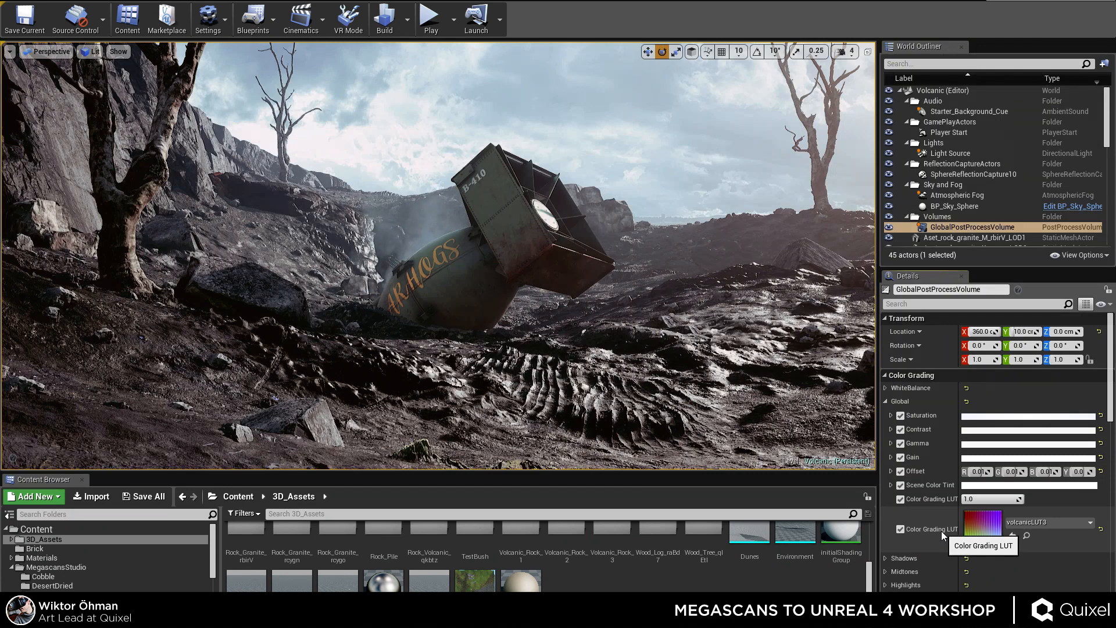
pyautogui.click(988, 499)
pyautogui.write('0')
pyautogui.press('Return')
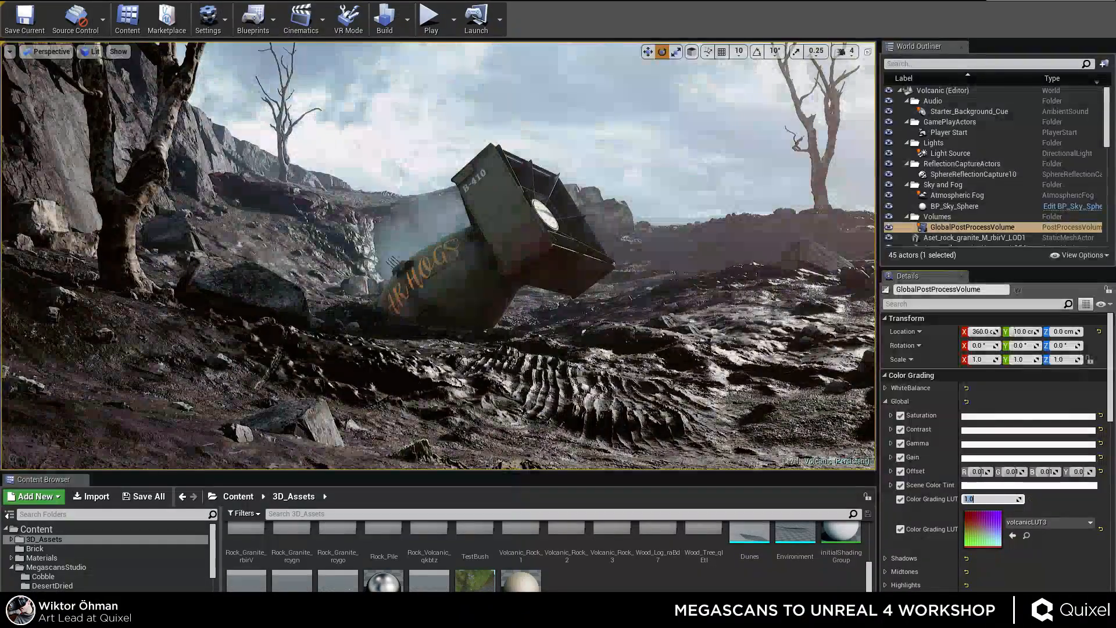
pyautogui.write('1')
pyautogui.press('Return')
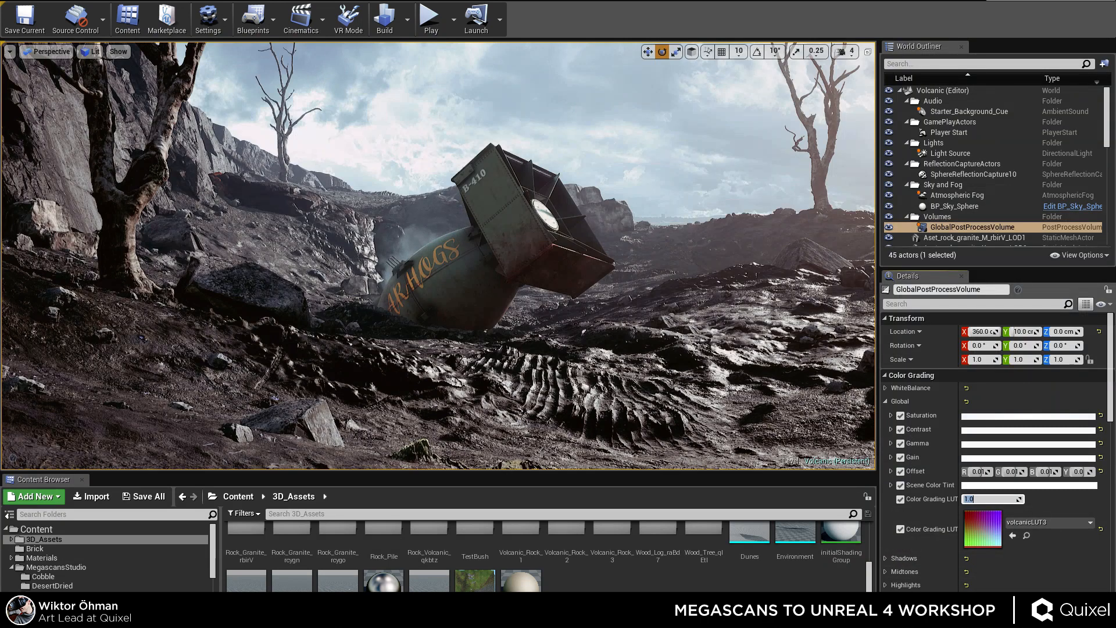
# Review the volume's Rendering Features, including the Ambient Occlusion and Misc settings.
pyautogui.scroll(-3, 995, 553)
pyautogui.scroll(-10, 995, 551)
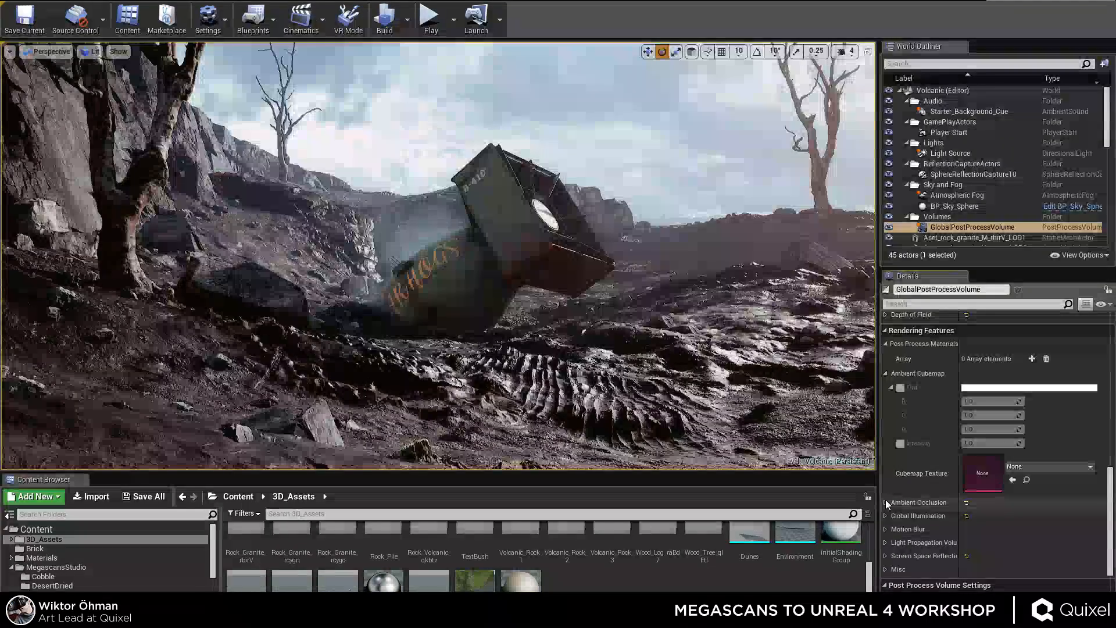
pyautogui.click(887, 502)
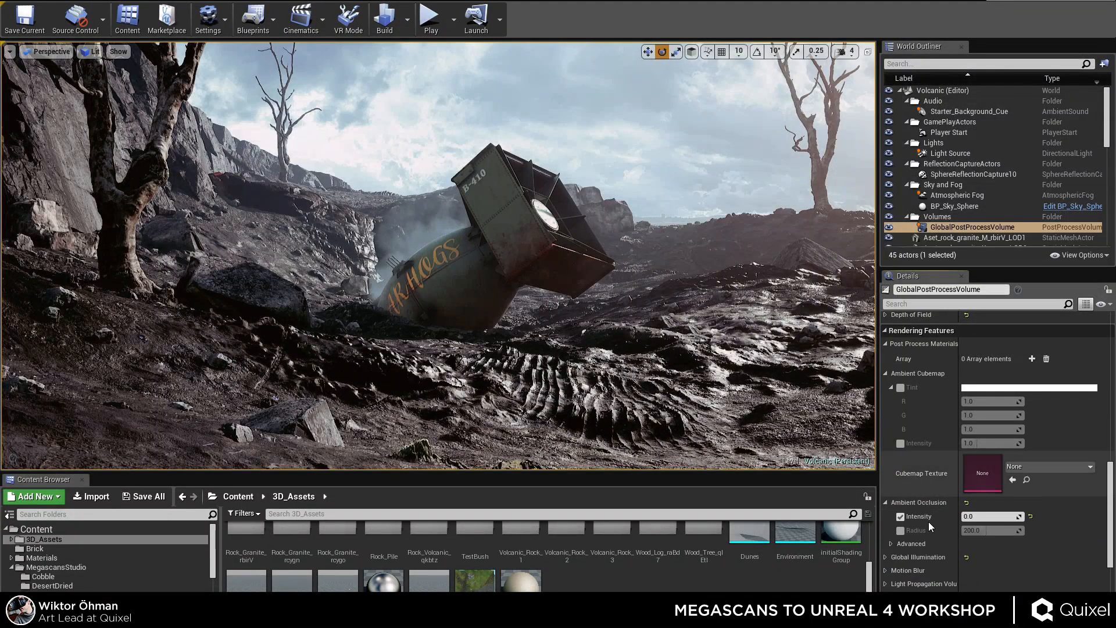
pyautogui.click(887, 503)
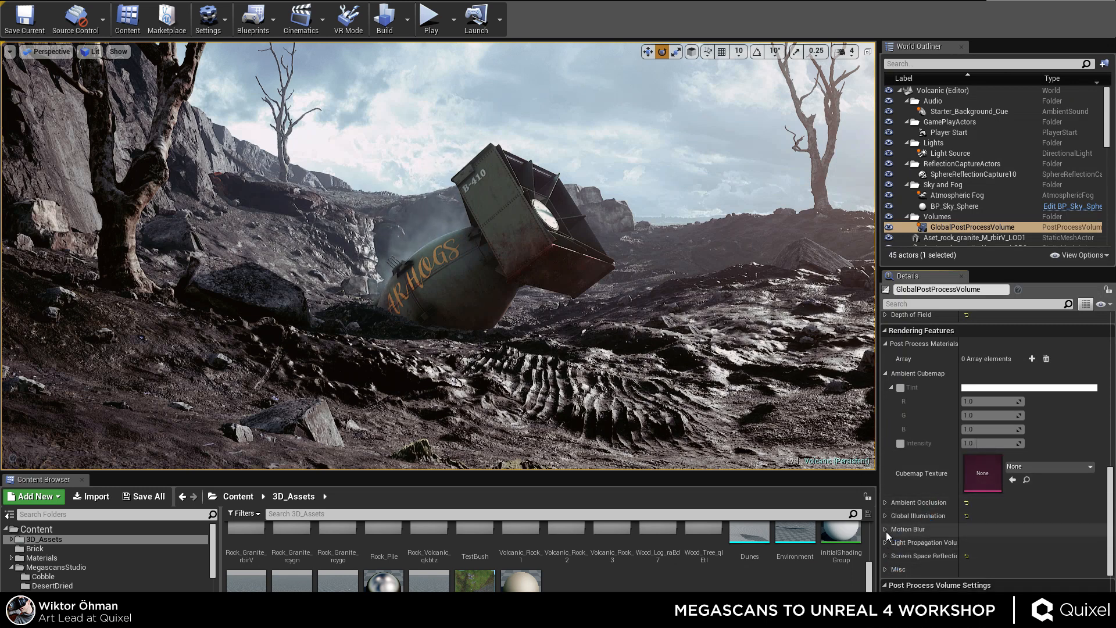
pyautogui.scroll(-1, 893, 526)
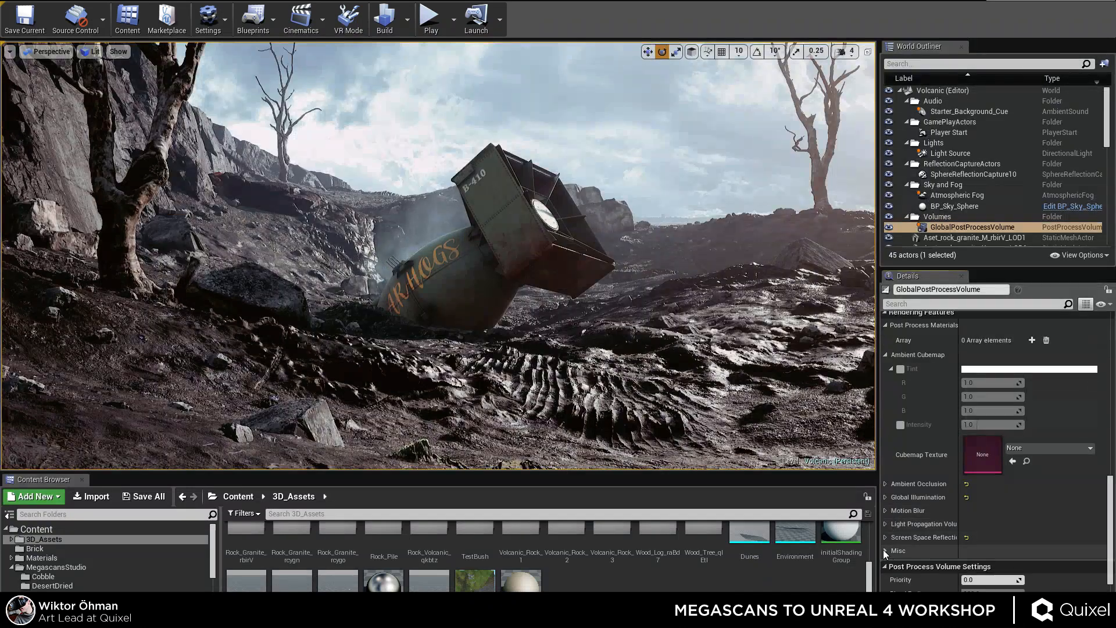
pyautogui.click(895, 550)
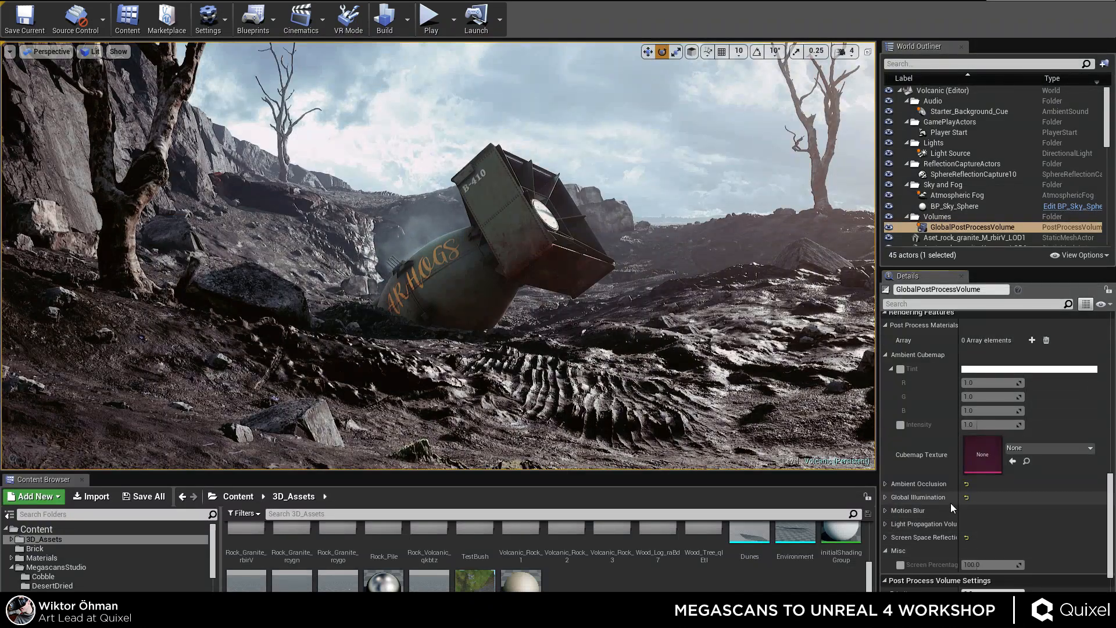
# Filter the volume's properties for "bloom" and compare the scene with bloom Intensity at 0 and back at 0.5.
pyautogui.click(942, 304)
pyautogui.write('cl')
pyautogui.press('BackSpace')
pyautogui.press('BackSpace')
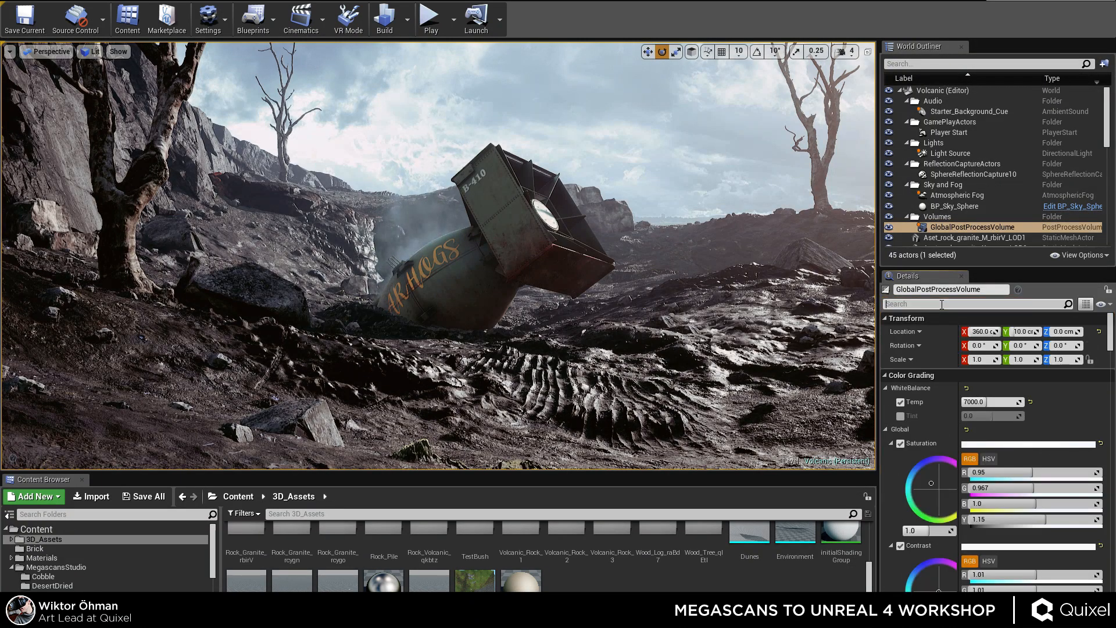
pyautogui.write('bloom')
pyautogui.click(982, 361)
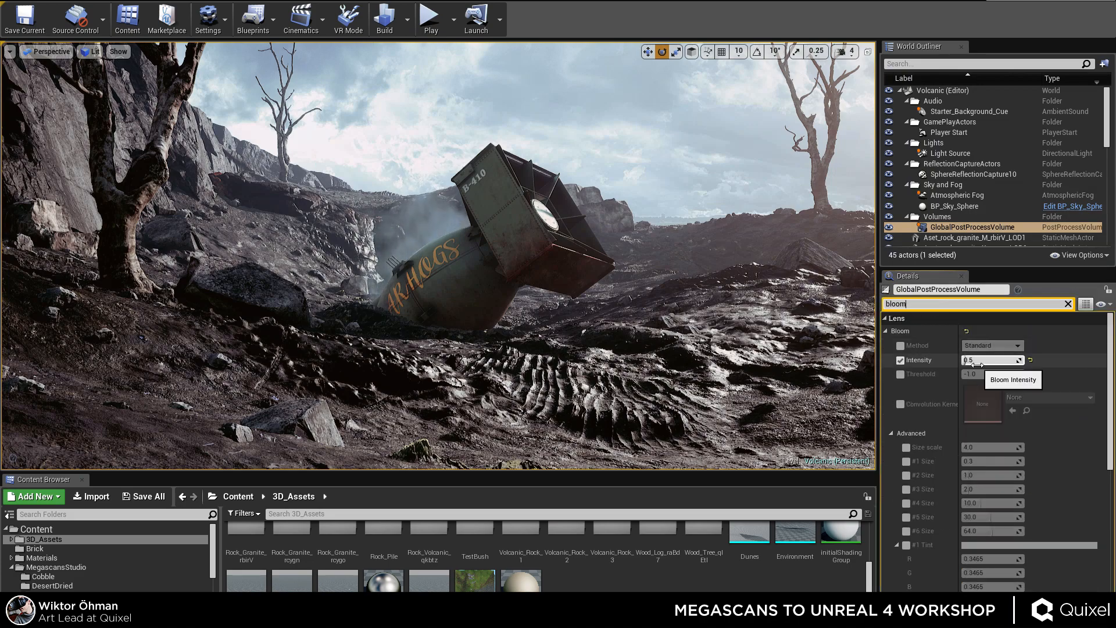
pyautogui.write('0')
pyautogui.press('Return')
pyautogui.write('0.5')
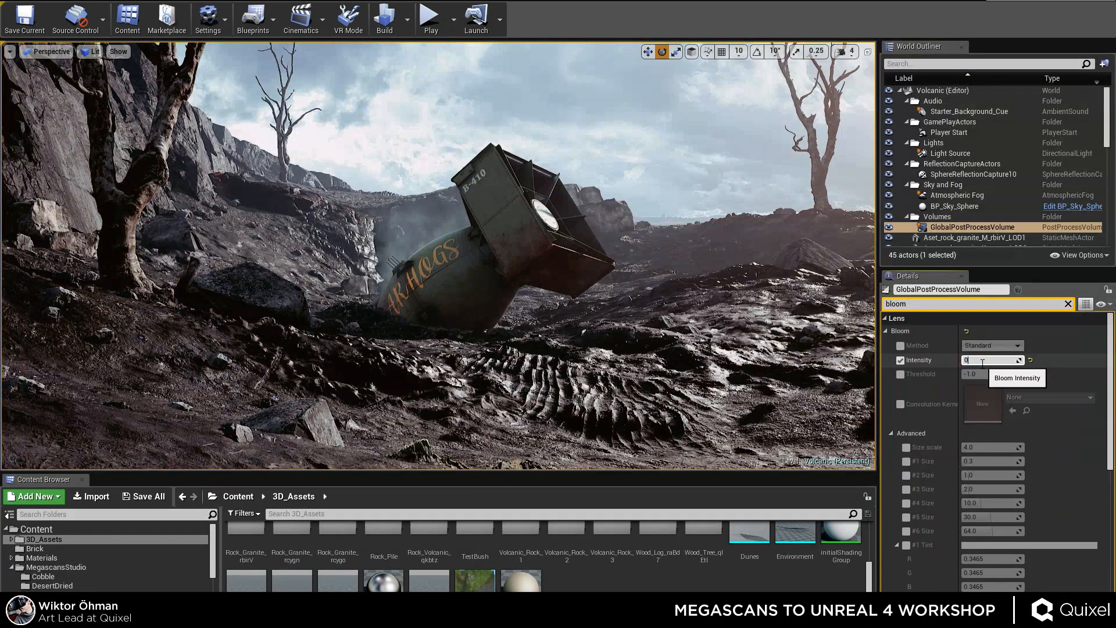
pyautogui.press('Return')
# Look around the bomb scene and show the level viewport full screen.
pyautogui.moveTo(519, 247); pyautogui.dragTo(462, 216, button='right')
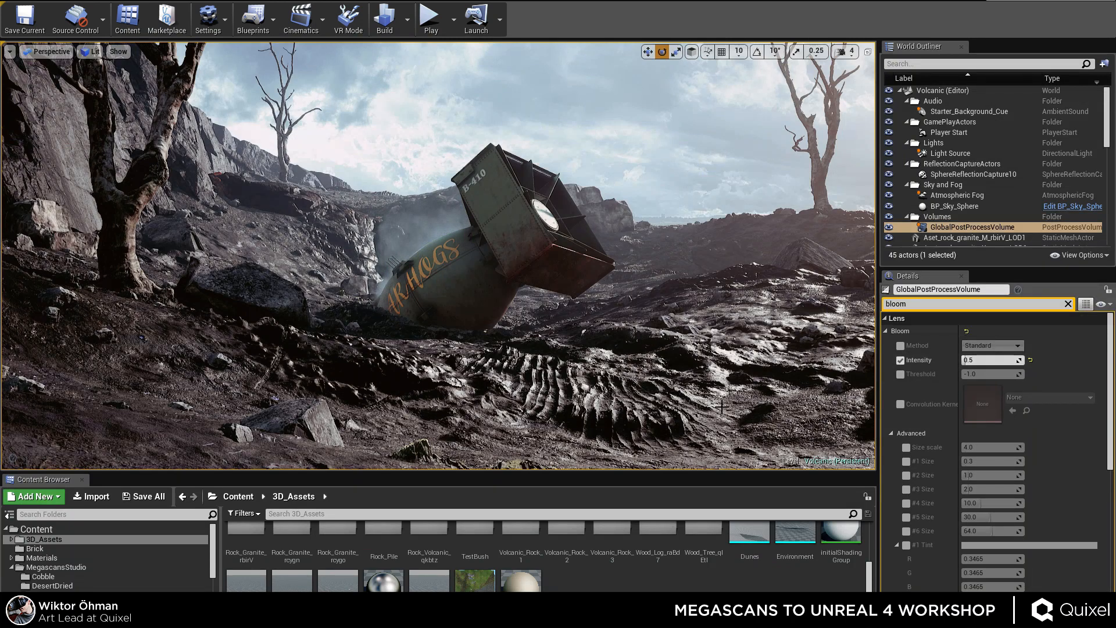
pyautogui.moveTo(412, 289); pyautogui.dragTo(361, 290, button='right')
pyautogui.press('w')
pyautogui.press('d')
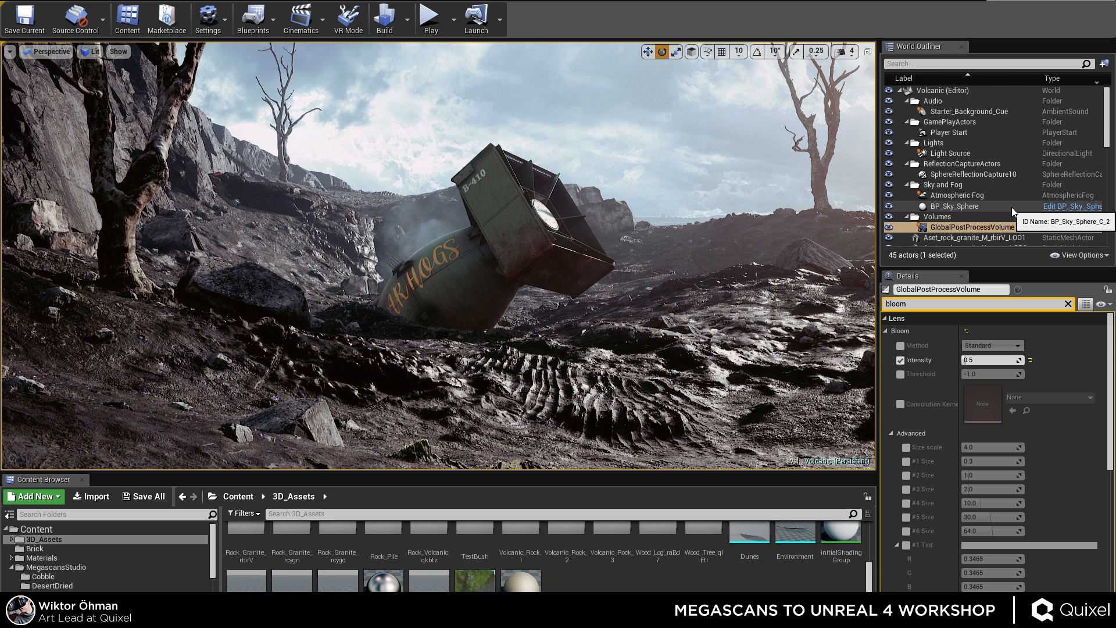
pyautogui.moveTo(583, 244); pyautogui.dragTo(609, 182, button='right')
pyautogui.press('F11')
pyautogui.moveTo(670, 280); pyautogui.dragTo(645, 342, button='right')
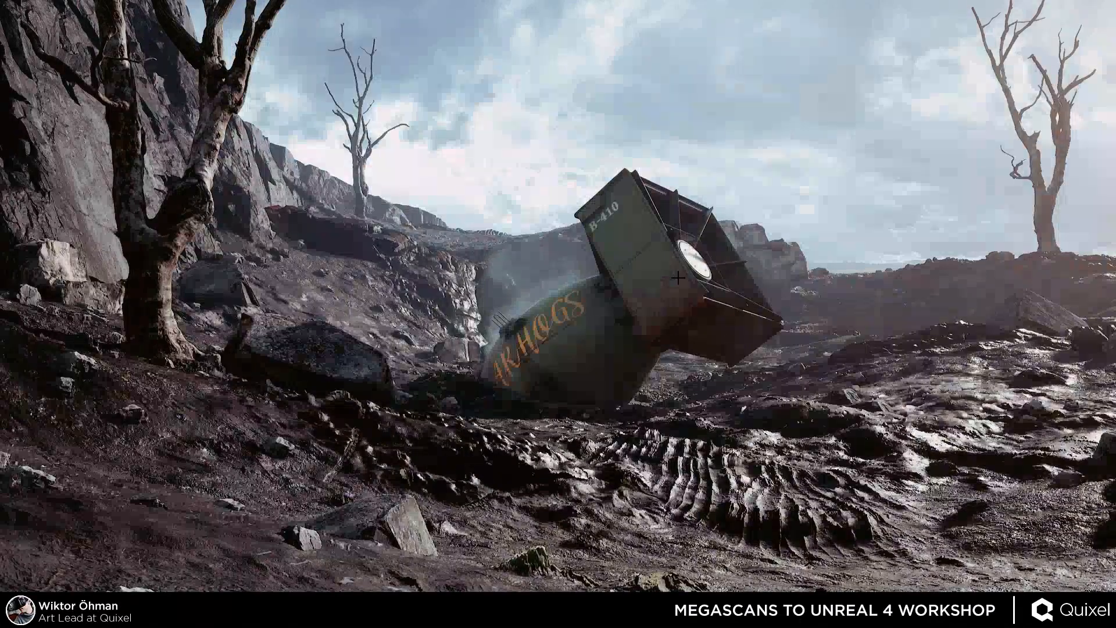
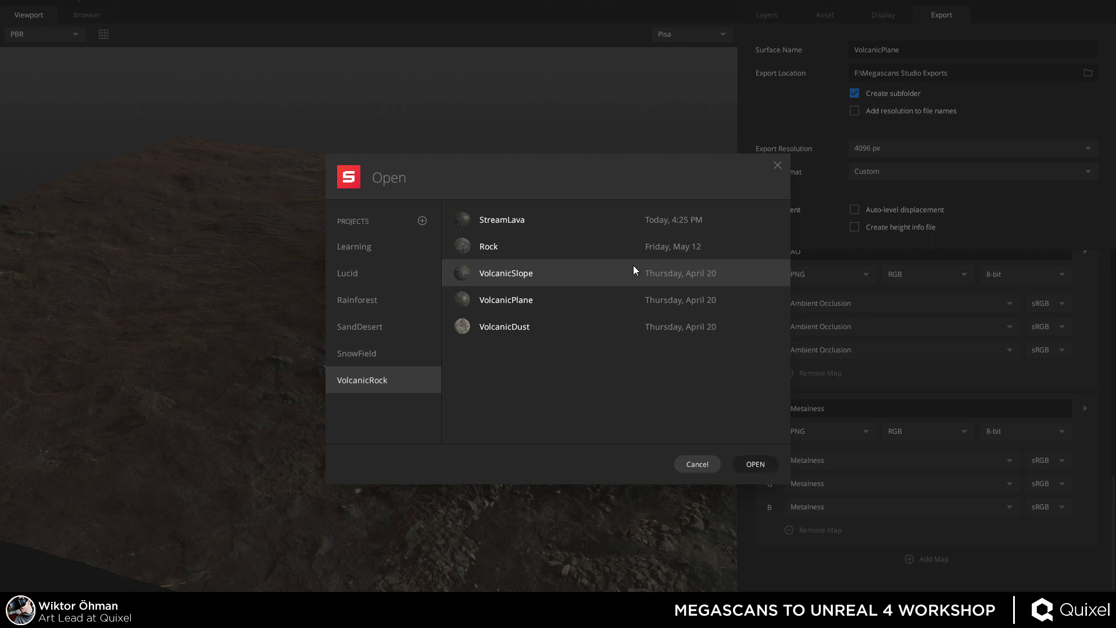
# Switch to Megascans Studio, open the VolcanicSlope surface from the VolcanicRock project and orbit around it.
pyautogui.click(754, 464)
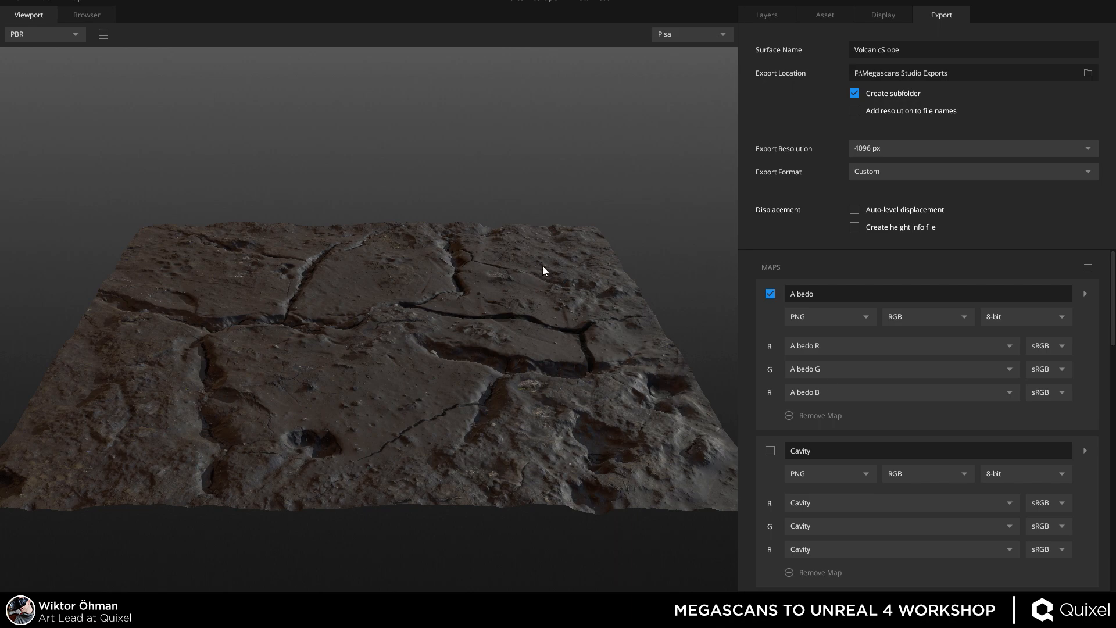
pyautogui.moveTo(391, 168); pyautogui.dragTo(590, 295)
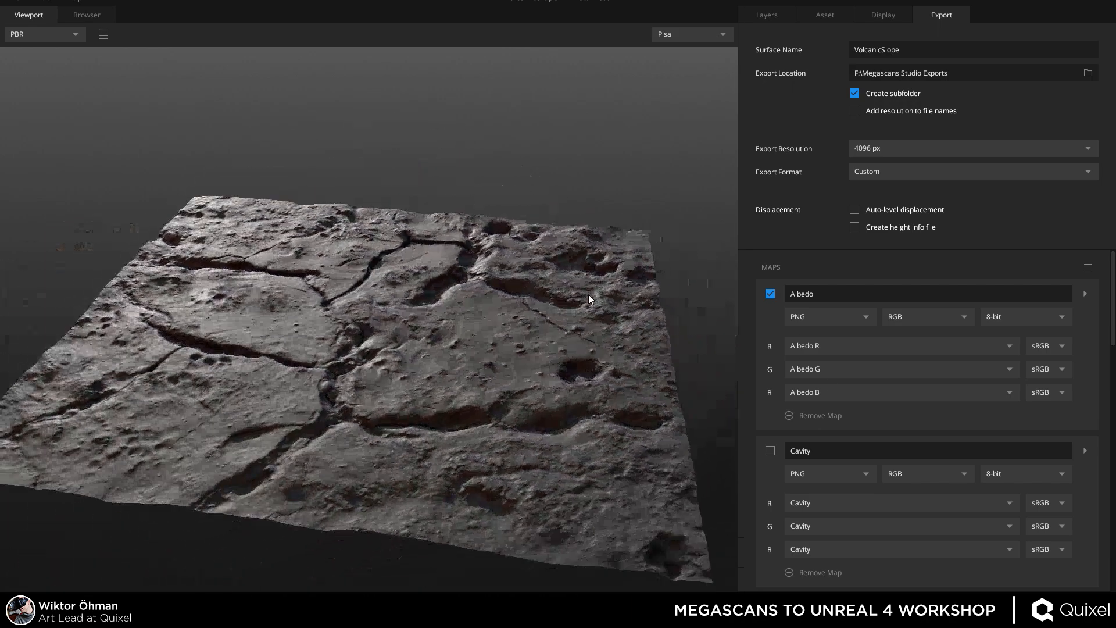
pyautogui.scroll(3, 365, 385)
pyautogui.scroll(-5, 365, 390)
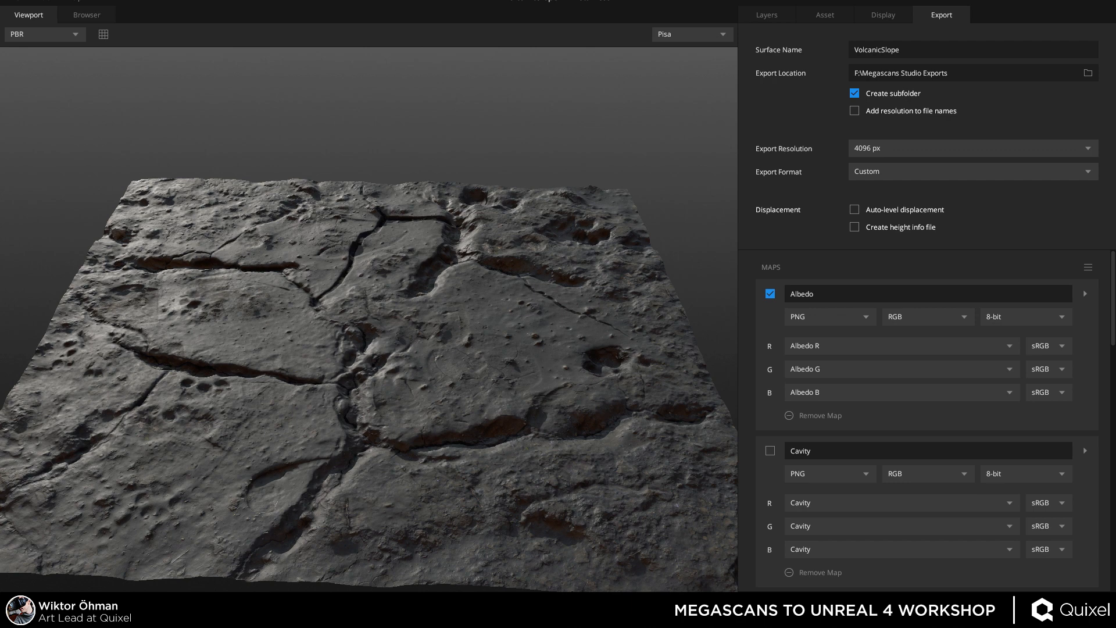
# Hide the interface around the VolcanicSlope preview and turn on tiling to view the repeated surface from a distance.
pyautogui.press('Tab')
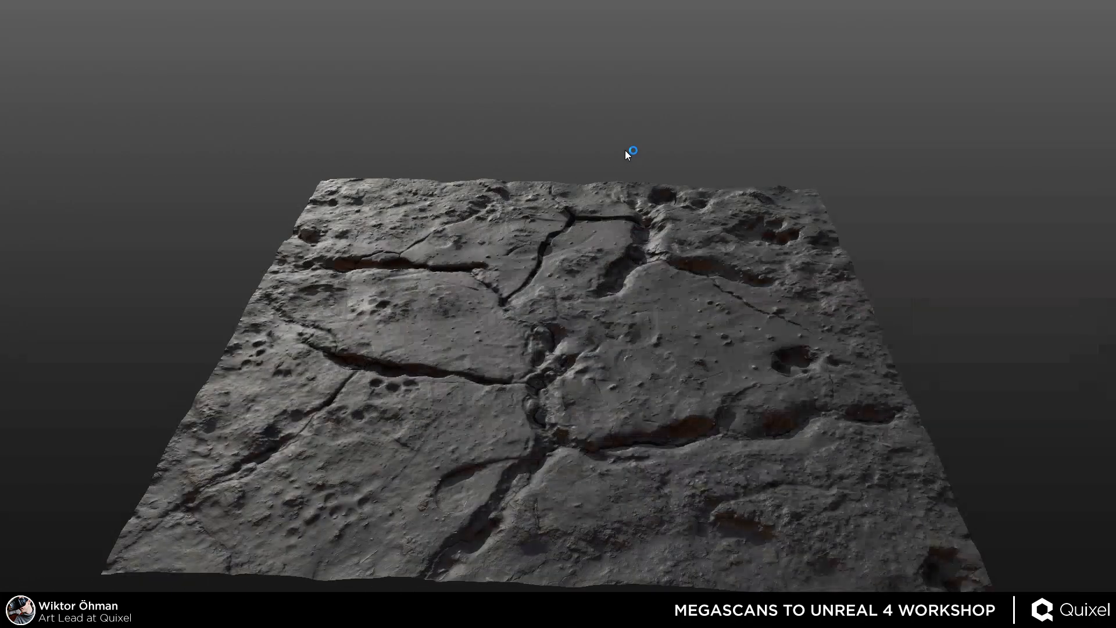
pyautogui.press('t')
pyautogui.moveTo(626, 259); pyautogui.dragTo(849, 139)
pyautogui.moveTo(596, 174); pyautogui.dragTo(552, 375)
pyautogui.scroll(-6, 552, 375)
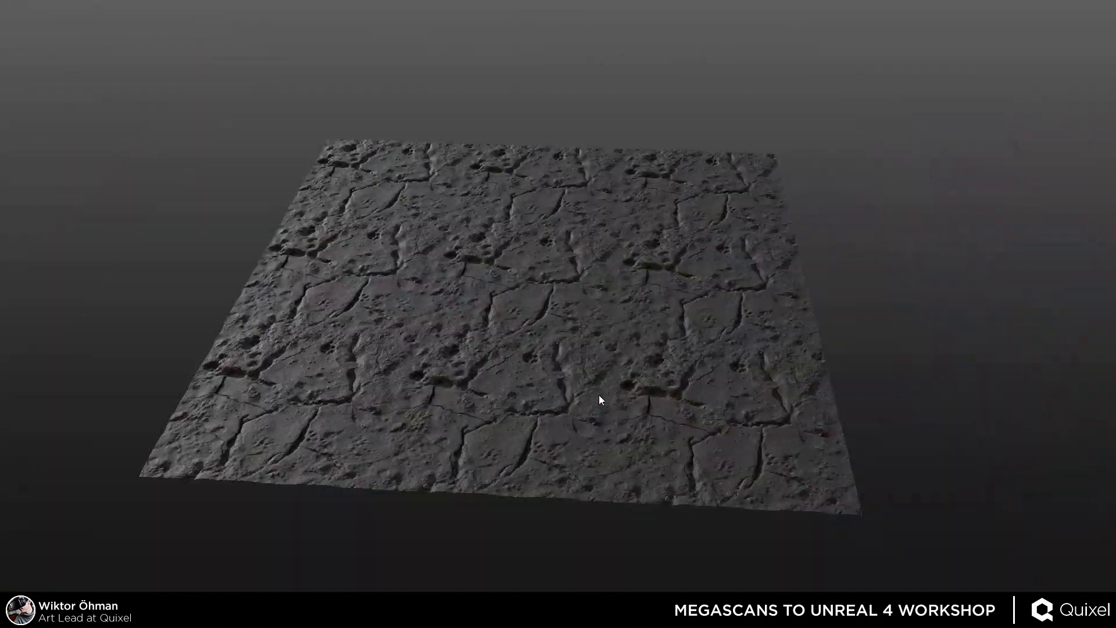
# Examine the cracks and pits of the tiled VolcanicSlope surface up close at a low angle.
pyautogui.moveTo(441, 349); pyautogui.dragTo(451, 271)
pyautogui.scroll(6, 591, 457)
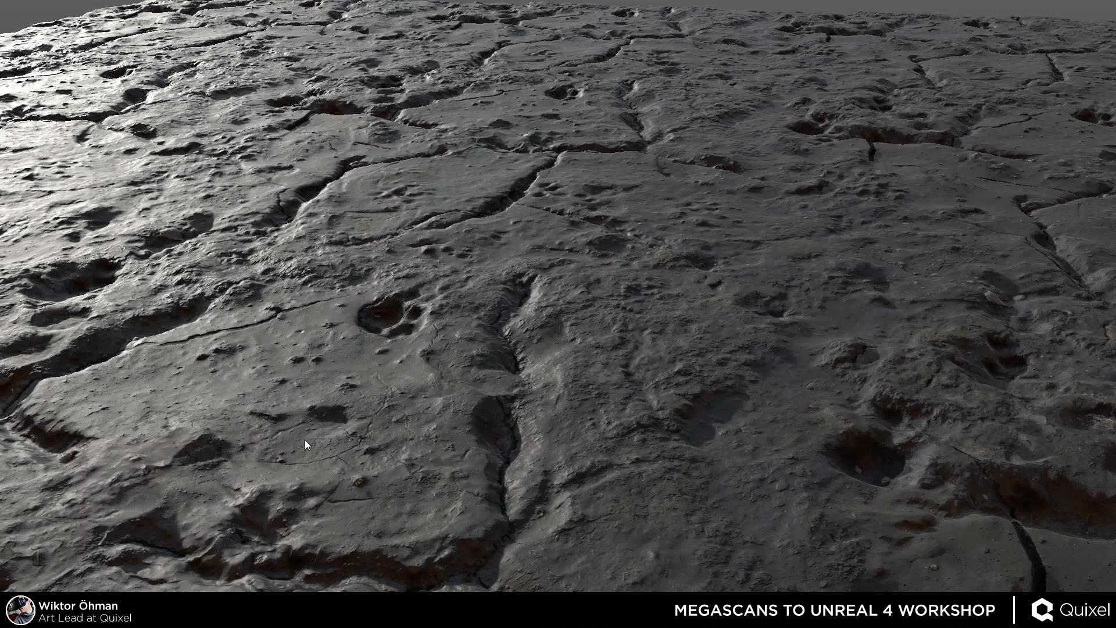
pyautogui.moveTo(549, 376); pyautogui.dragTo(504, 333, button='middle')
pyautogui.moveTo(504, 333); pyautogui.dragTo(504, 344)
pyautogui.moveTo(471, 349); pyautogui.dragTo(551, 356, button='middle')
pyautogui.keyDown('shift'); pyautogui.moveTo(551, 355); pyautogui.dragTo(541, 403, button='right'); pyautogui.keyUp('shift')
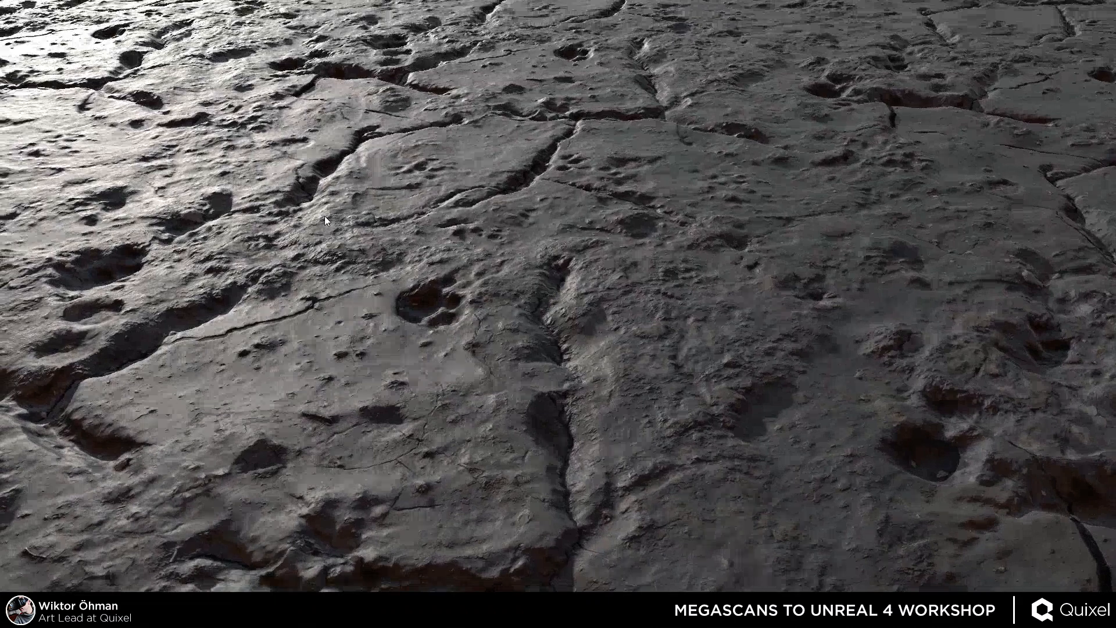
# Bring back the interface around the VolcanicSlope preview and show the surface's layers.
pyautogui.press('Tab')
pyautogui.click(775, 13)
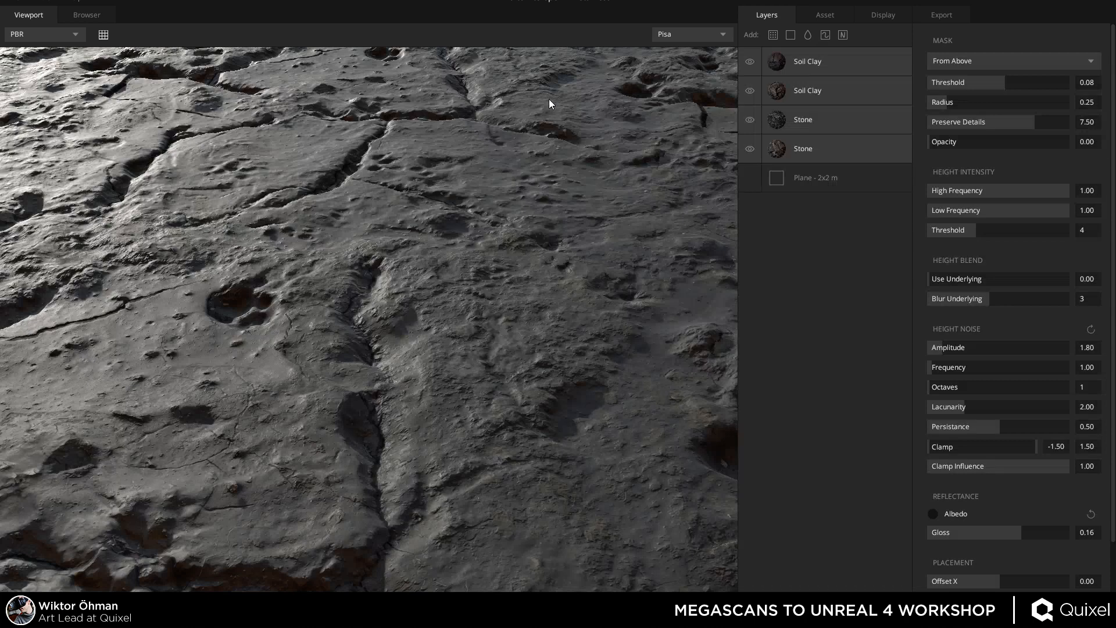
pyautogui.scroll(-1, 551, 96)
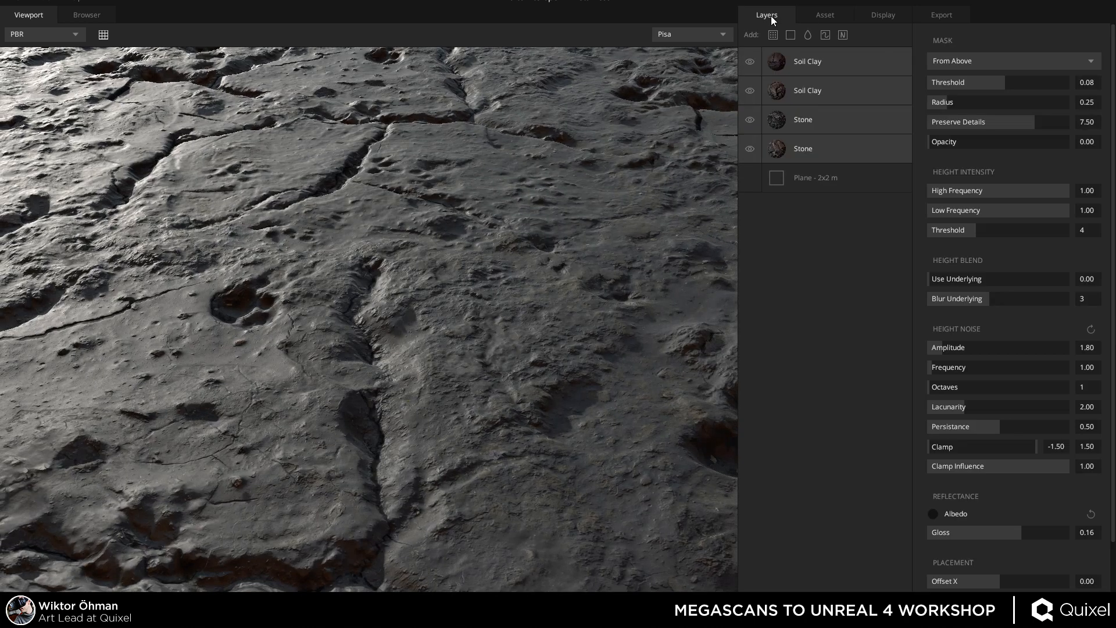
pyautogui.click(14, 2)
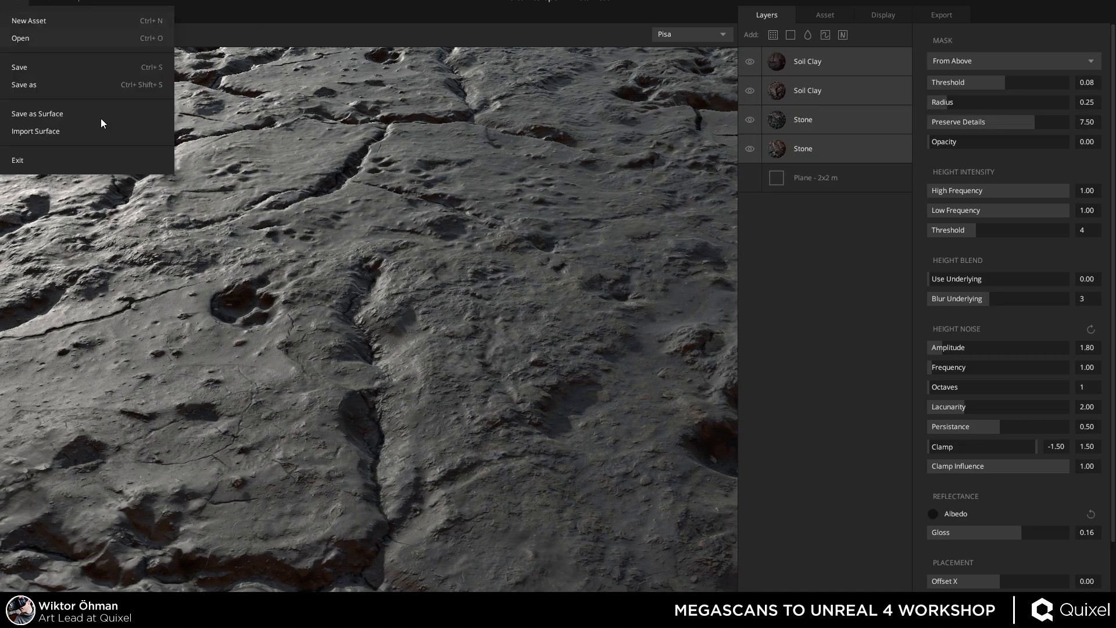
pyautogui.press('Escape')
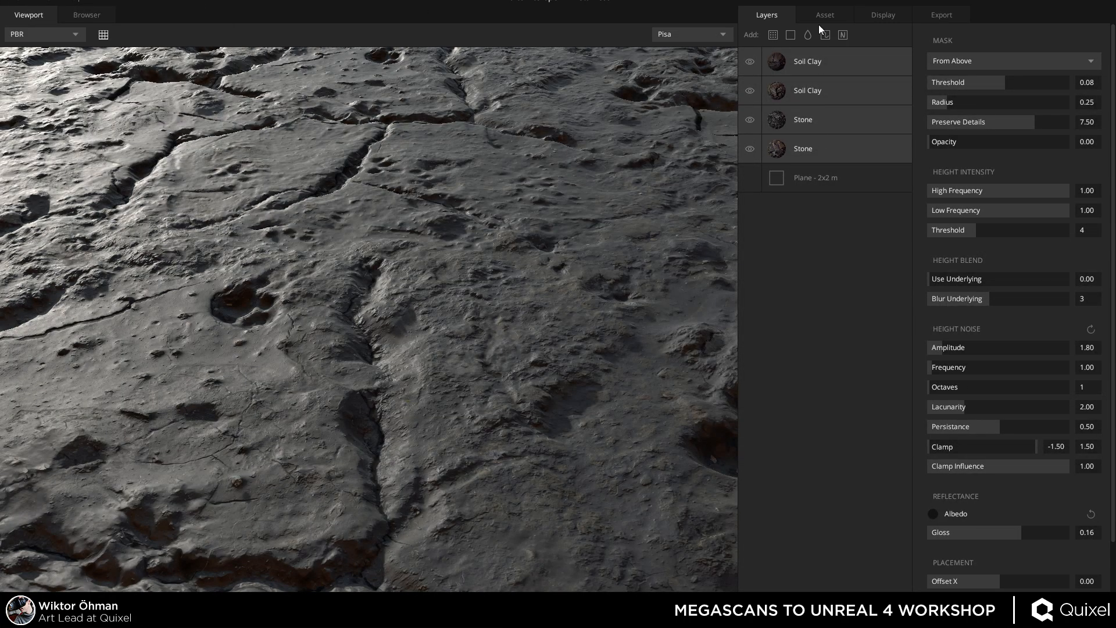
pyautogui.moveTo(314, 310)
pyautogui.mouseDown()
pyautogui.moveTo(256, 322)
pyautogui.moveTo(275, 326)
pyautogui.moveTo(222, 313)
pyautogui.moveTo(299, 313)
pyautogui.mouseUp()
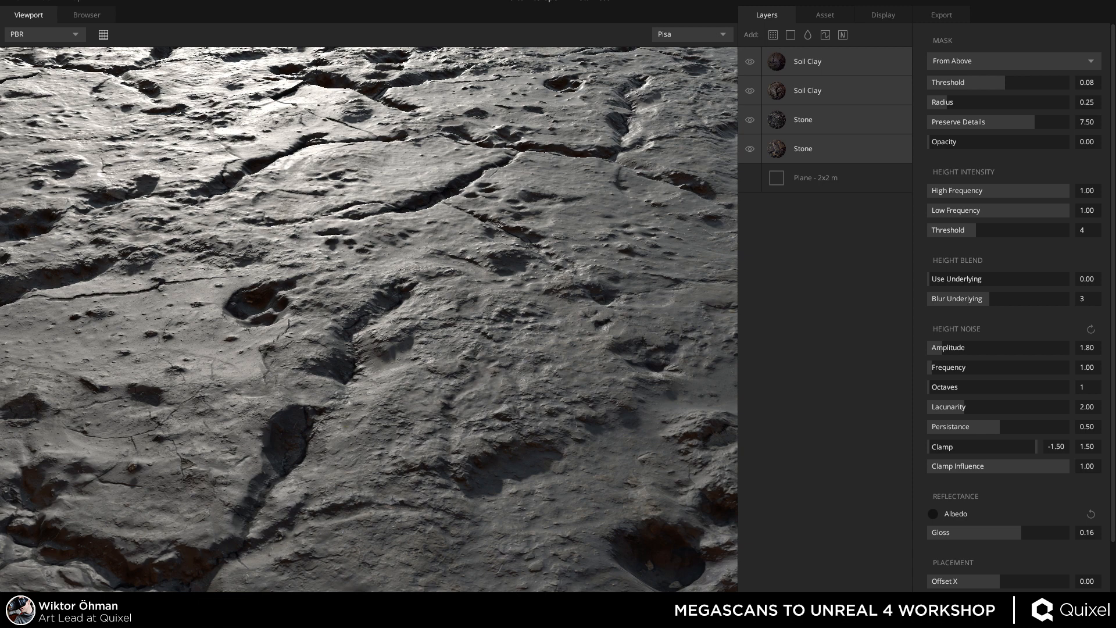
# Examine the tiled VolcanicSlope surface from closer and more distant angles.
pyautogui.click(11, 2)
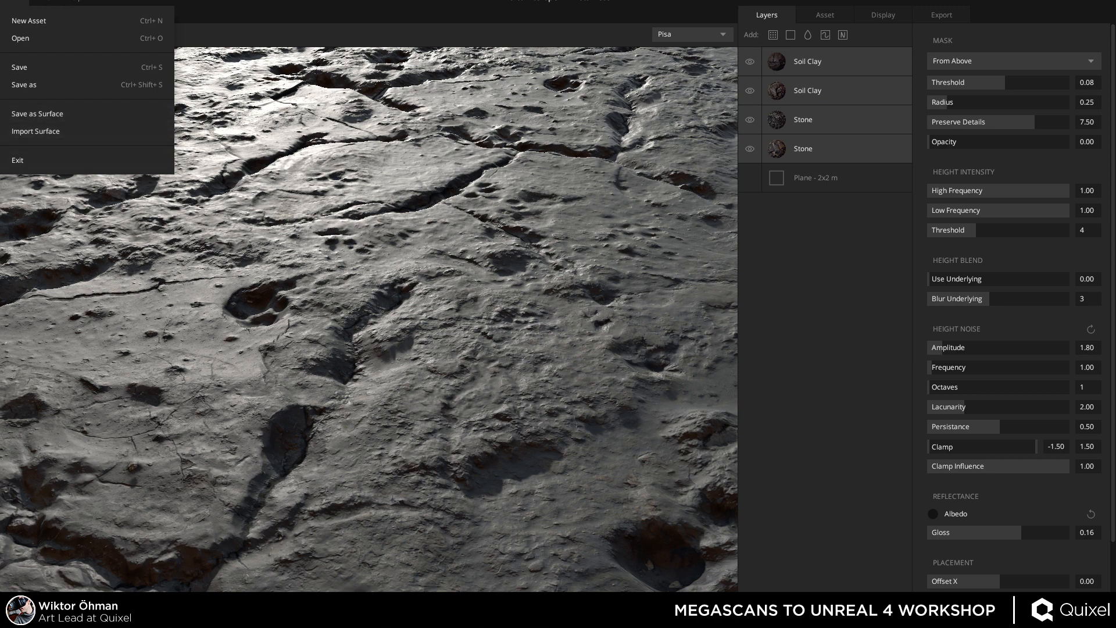
pyautogui.press('Escape')
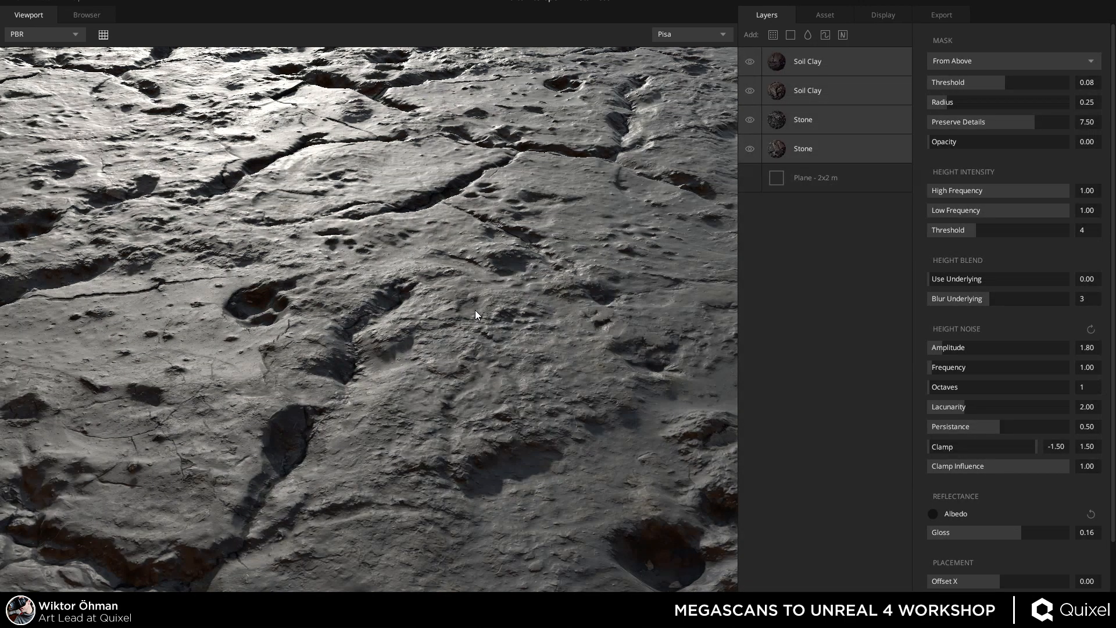
pyautogui.moveTo(617, 192); pyautogui.dragTo(734, 326)
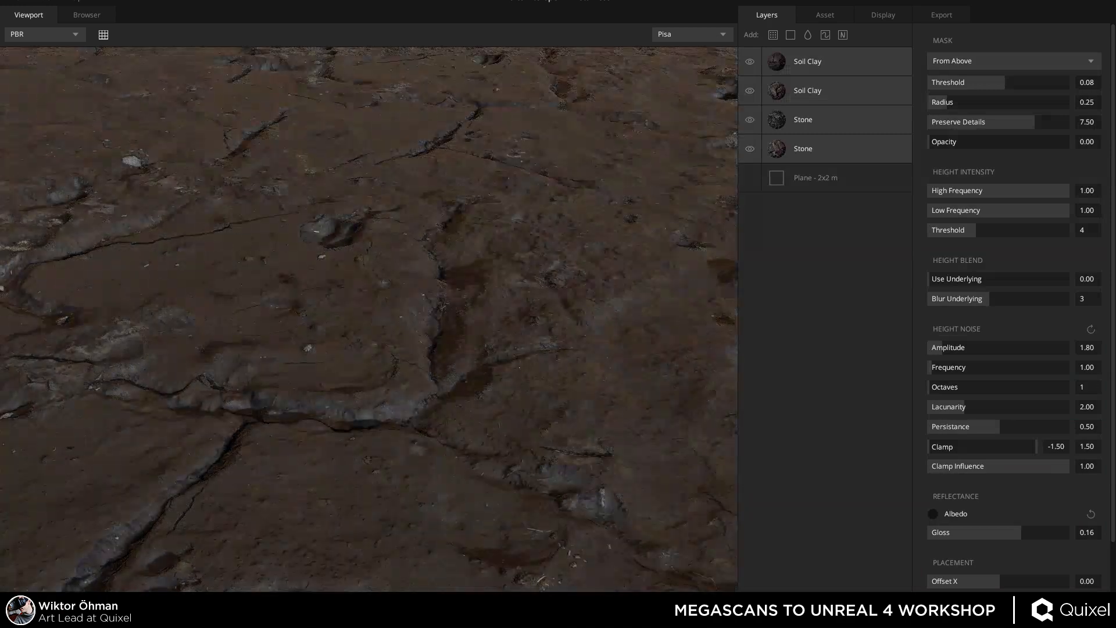
pyautogui.moveTo(358, 220); pyautogui.dragTo(468, 192)
pyautogui.click(33, 2)
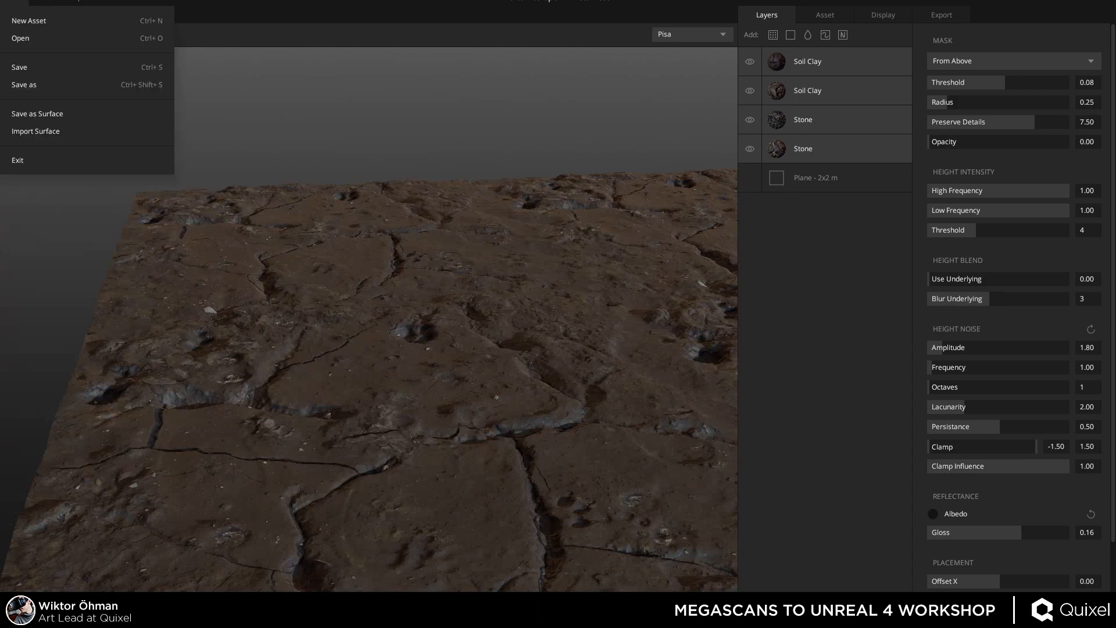
pyautogui.click(30, 38)
pyautogui.click(709, 465)
# Switch to Unreal Editor's Studio level and collapse the Lights folder in the list of scene actors.
pyautogui.moveTo(442, 573); pyautogui.dragTo(384, 316)
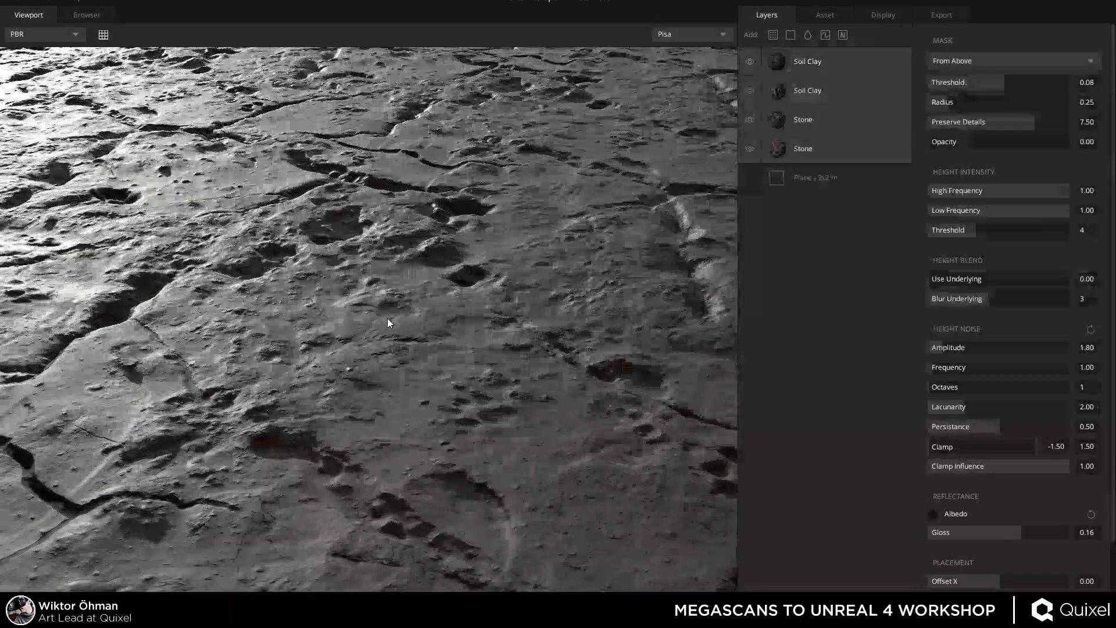
pyautogui.click(567, 578)
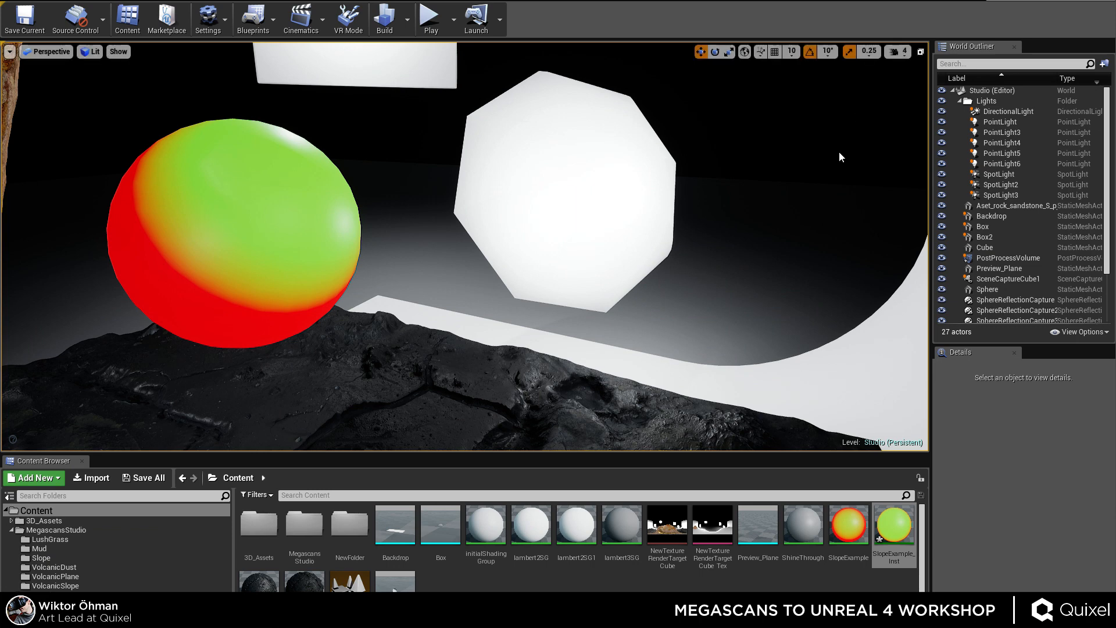
pyautogui.scroll(-2, 1035, 174)
pyautogui.scroll(2, 1043, 187)
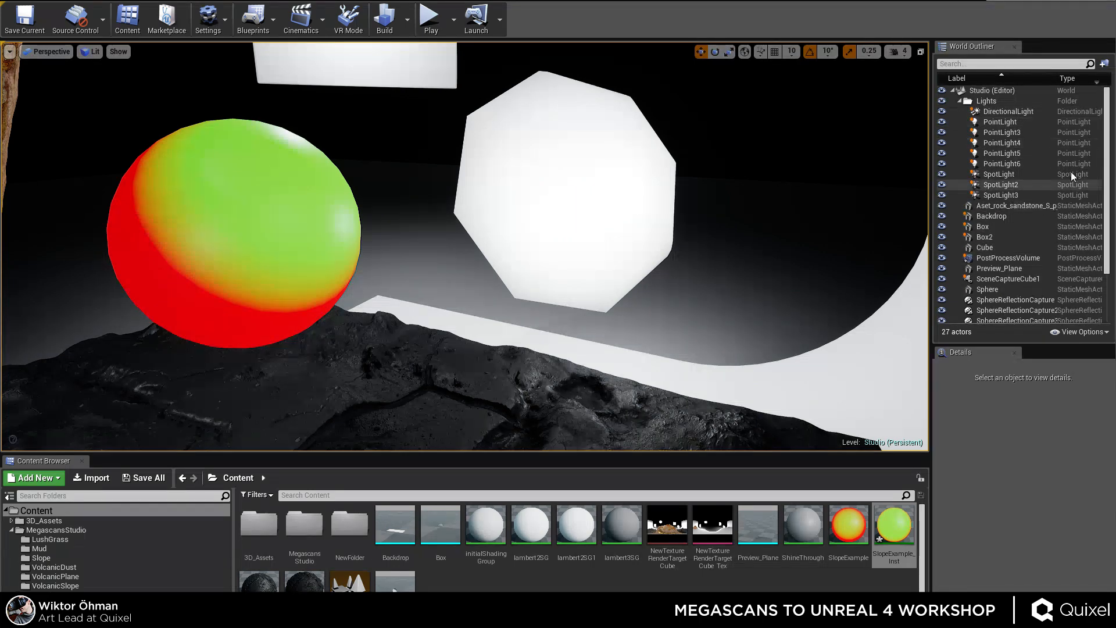
pyautogui.click(960, 101)
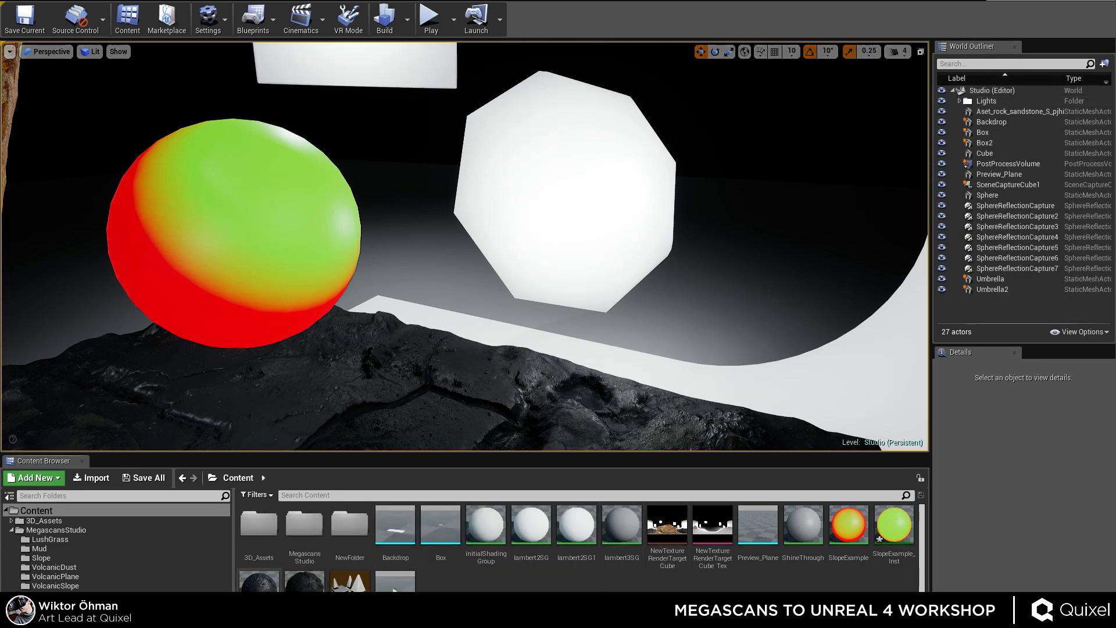
# Look around the Studio level to bring the red and green sphere and the sandstone rock into view.
pyautogui.scroll(-3, 475, 339)
pyautogui.scroll(-2, 474, 339)
pyautogui.scroll(2, 474, 339)
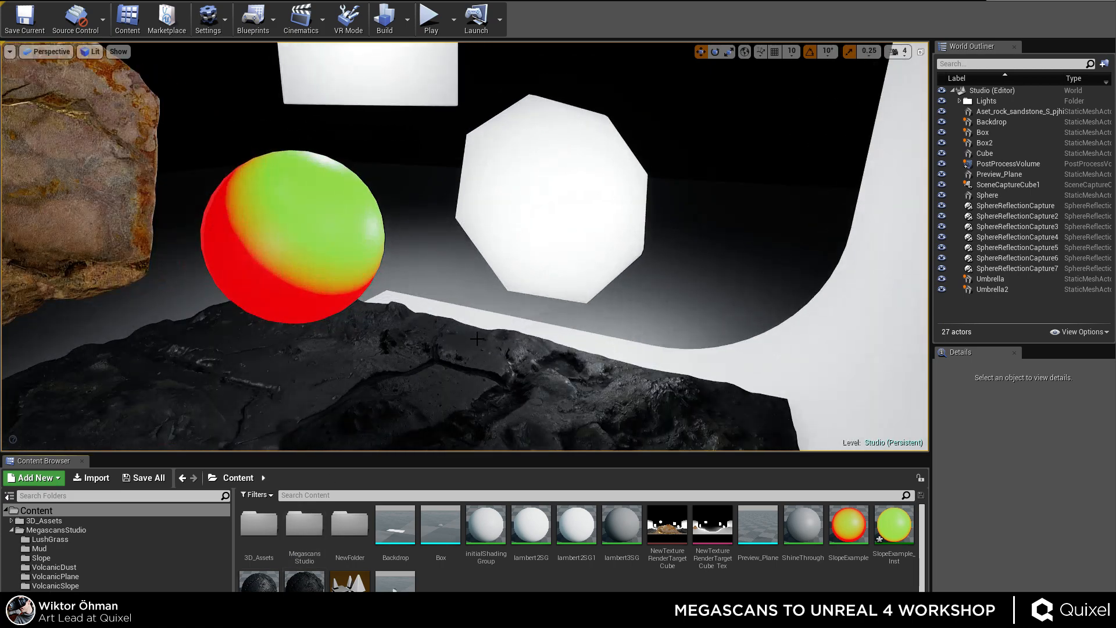
pyautogui.moveTo(381, 254); pyautogui.dragTo(267, 249, button='right')
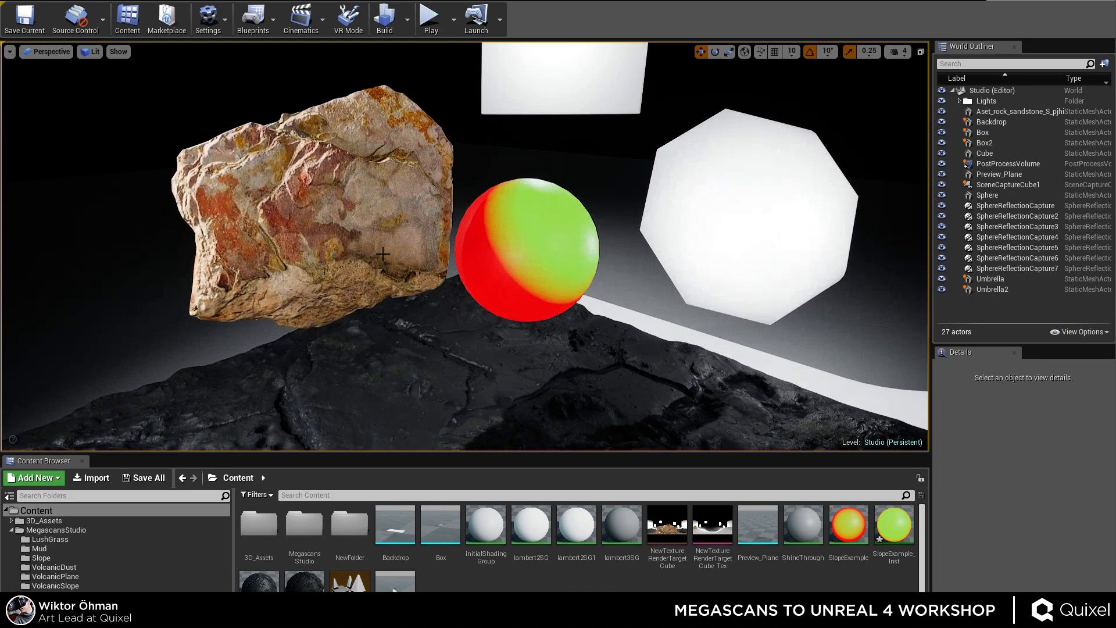
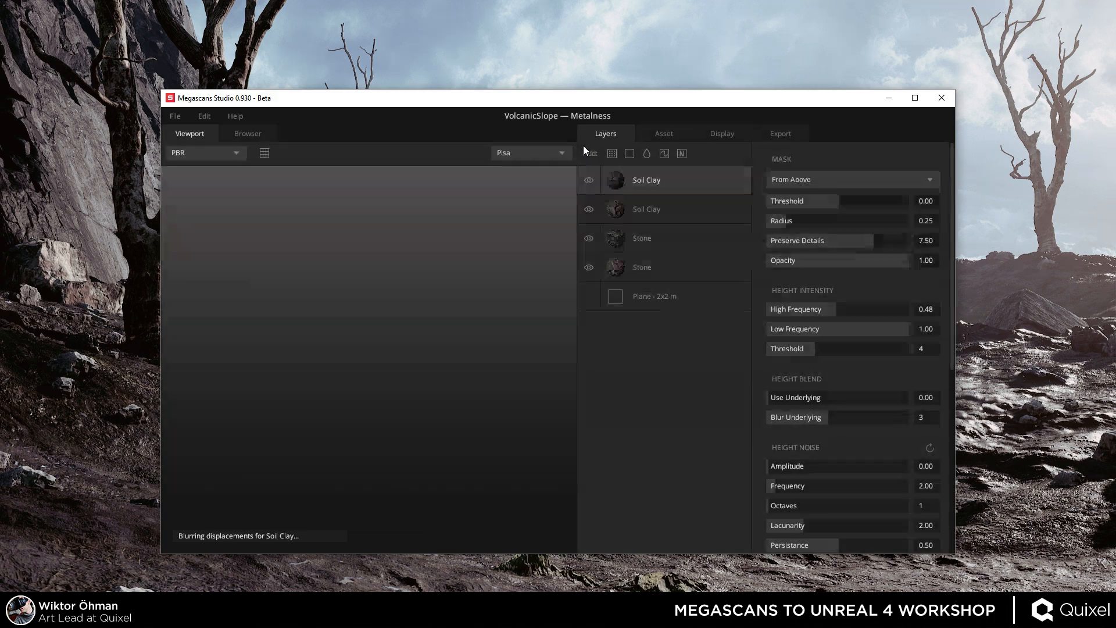
# Switch to Megascans Studio, maximize its window and orbit around the VolcanicSlope surface.
pyautogui.doubleClick(589, 102)
pyautogui.moveTo(340, 284); pyautogui.dragTo(244, 312)
pyautogui.moveTo(244, 312); pyautogui.dragTo(472, 427, button='right')
pyautogui.moveTo(472, 427); pyautogui.dragTo(425, 378)
# Open the VolcanicPlane surface from the VolcanicRock project and examine its ripples and gravel from several angles.
pyautogui.click(19, 2)
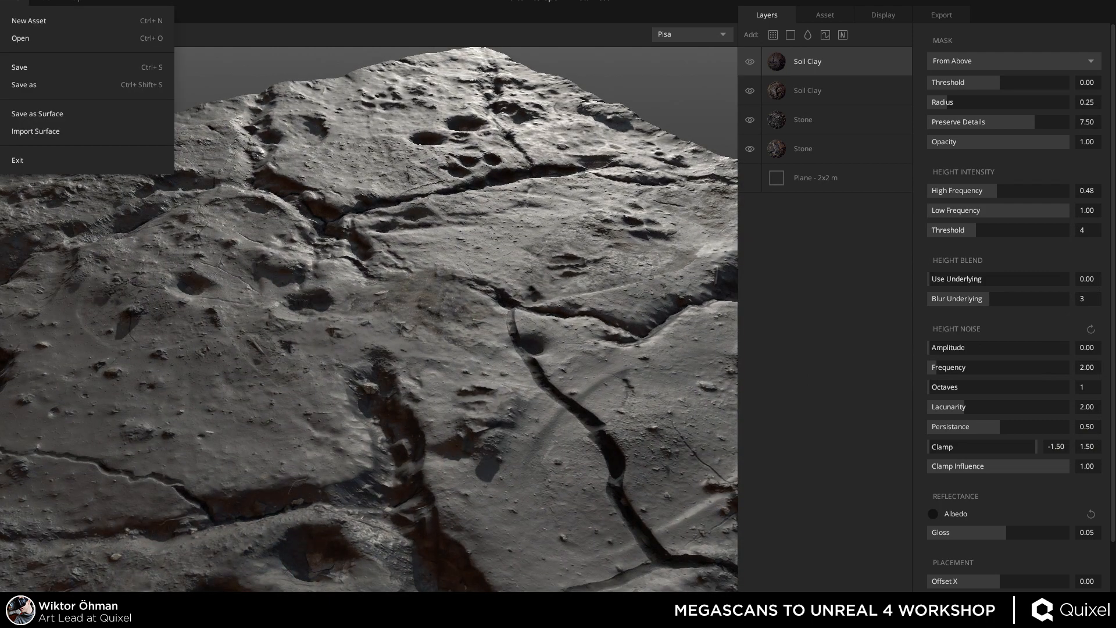
pyautogui.click(25, 38)
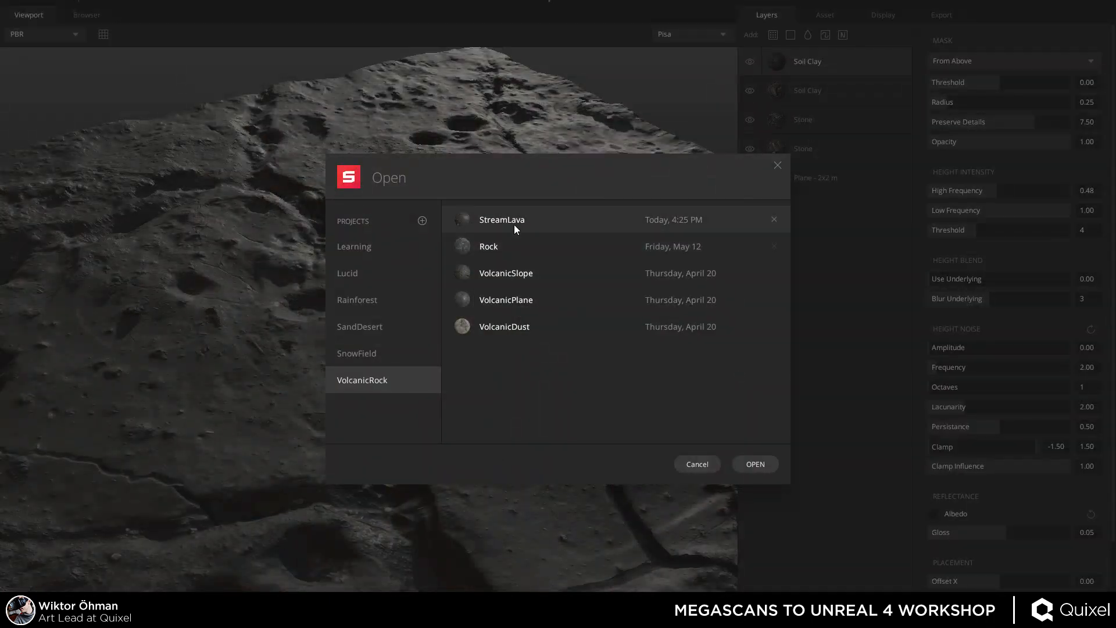
pyautogui.click(515, 304)
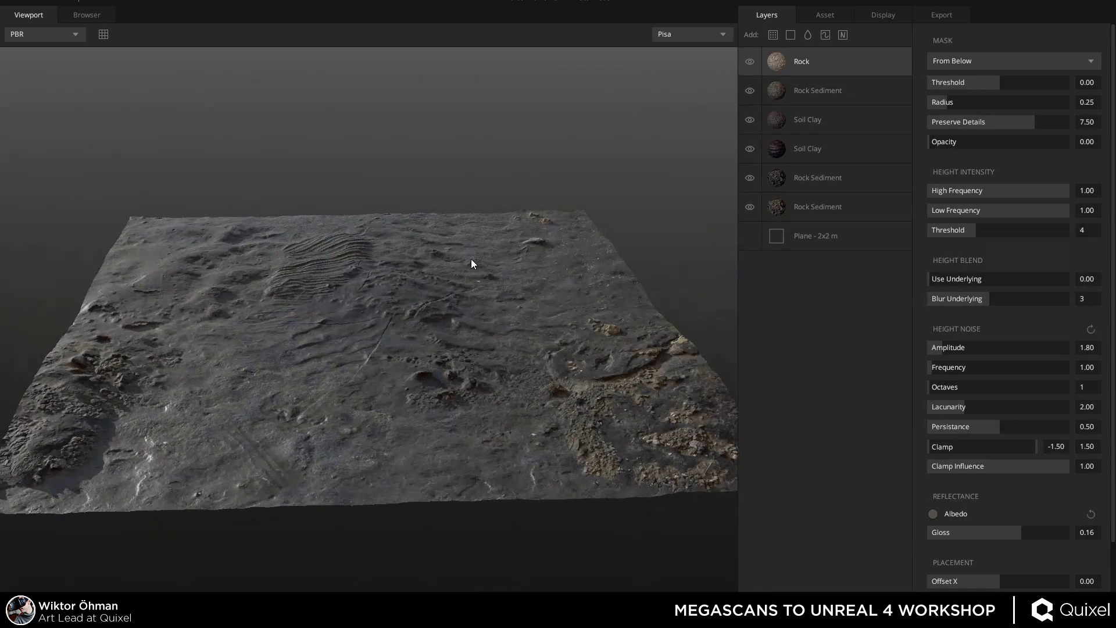
pyautogui.moveTo(470, 259); pyautogui.dragTo(411, 357)
pyautogui.moveTo(367, 409); pyautogui.dragTo(284, 295)
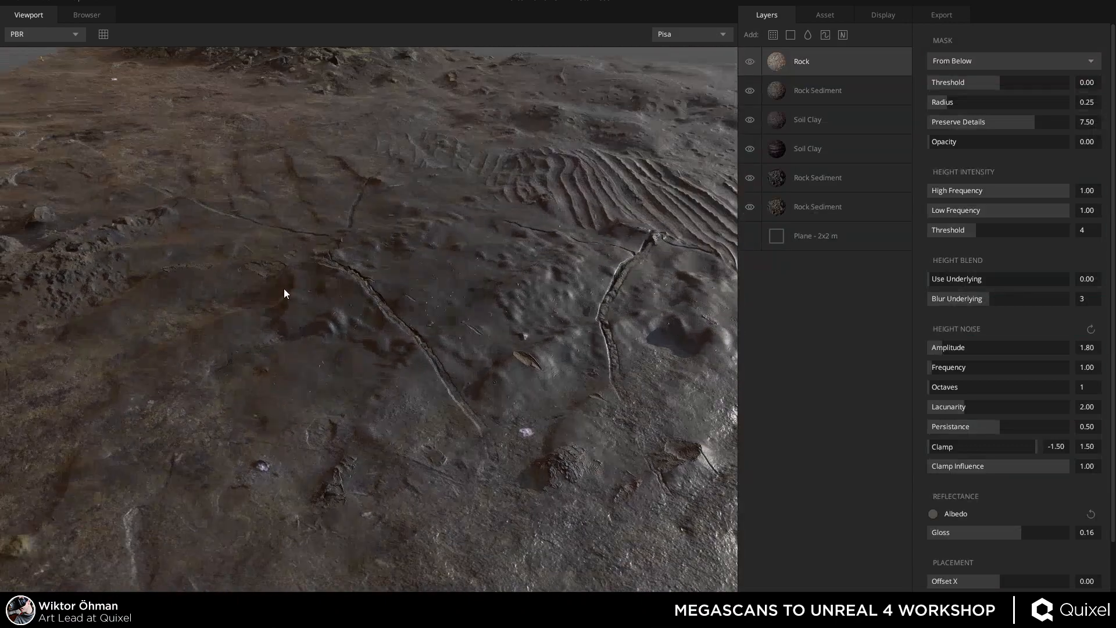
pyautogui.scroll(-3, 487, 442)
pyautogui.press('Tab')
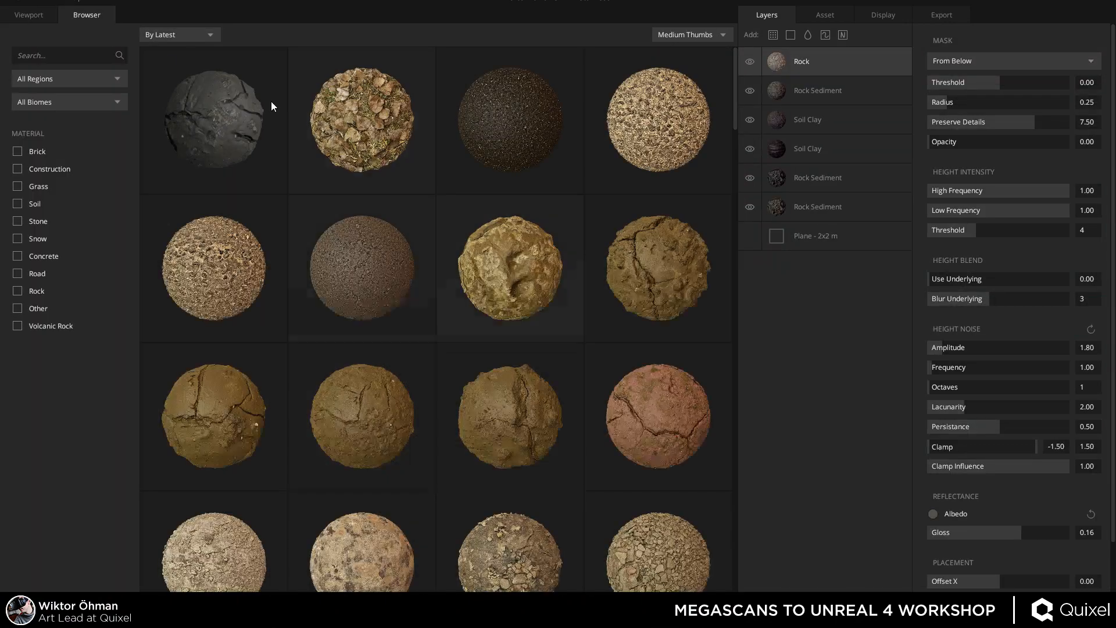
pyautogui.click(36, 15)
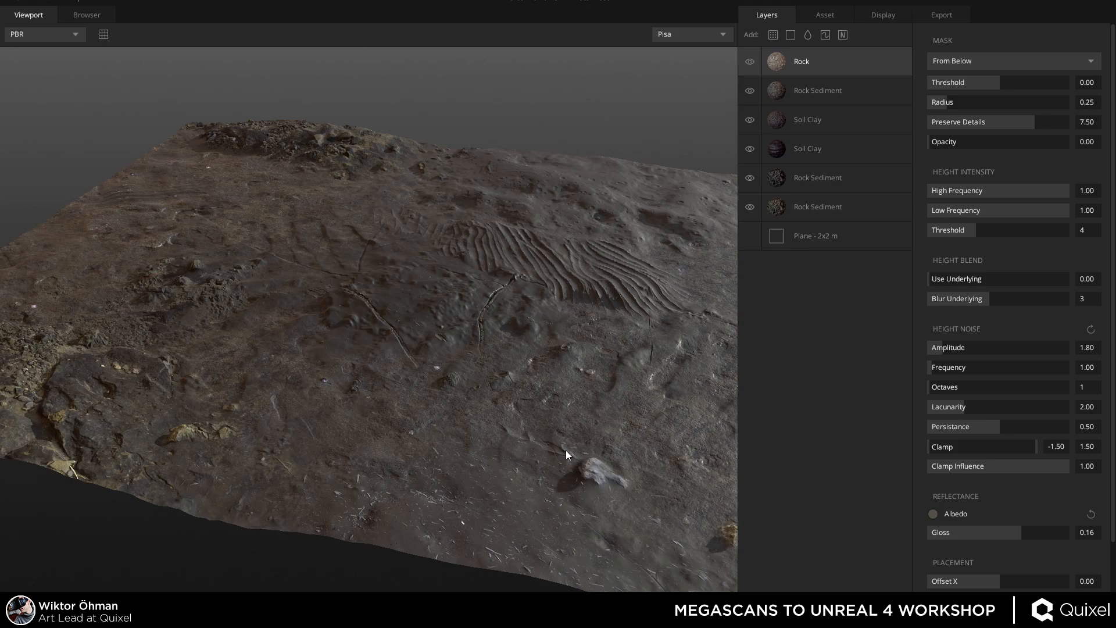
pyautogui.moveTo(536, 438); pyautogui.dragTo(735, 60)
# Set the base plane's tessellation to 512 and examine the ripples up close.
pyautogui.click(833, 230)
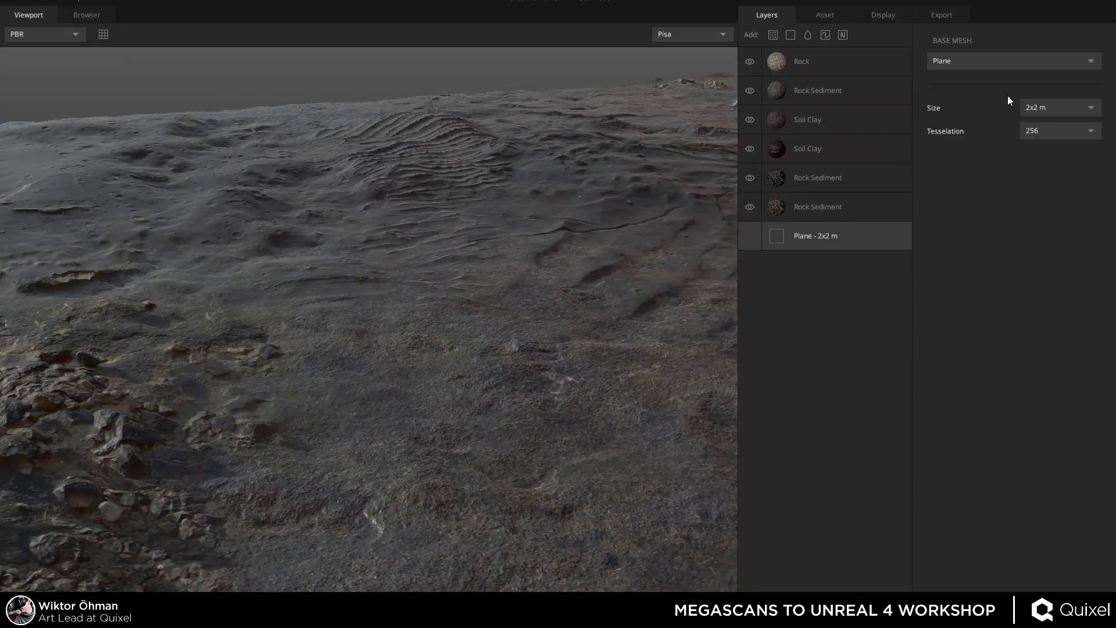
pyautogui.click(1053, 133)
pyautogui.click(1058, 237)
pyautogui.keyDown('alt'); pyautogui.moveTo(463, 254); pyautogui.dragTo(397, 445, button='middle'); pyautogui.keyUp('alt')
pyautogui.scroll(4, 396, 445)
pyautogui.keyDown('alt'); pyautogui.moveTo(397, 445); pyautogui.dragTo(437, 473); pyautogui.keyUp('alt')
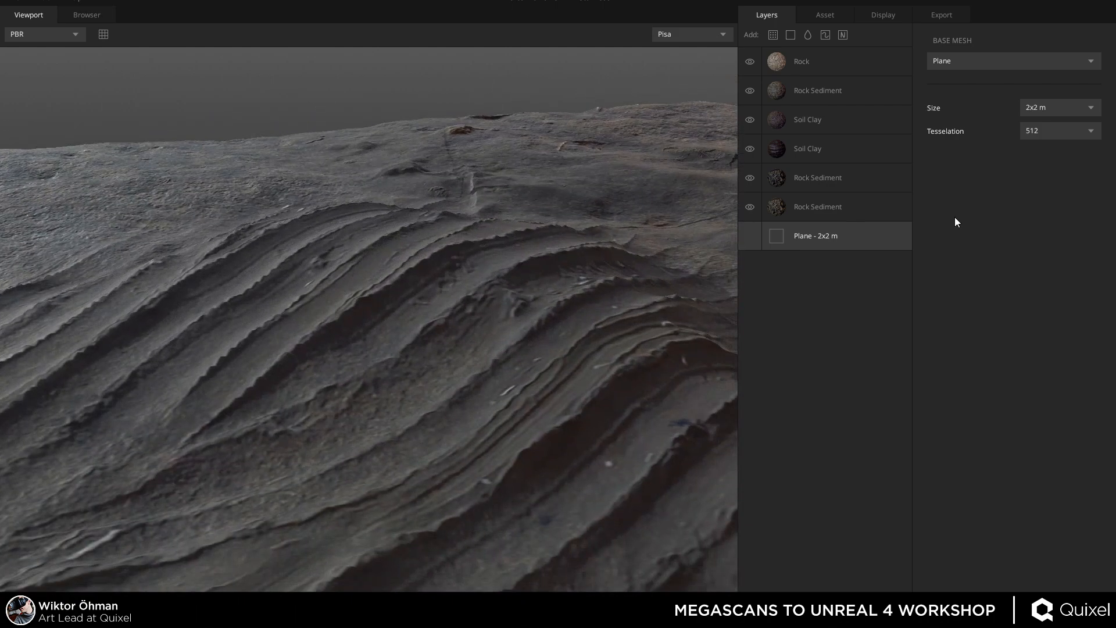
# Set the base plane's tessellation to 1024 and view the ripples from a low angle.
pyautogui.click(1039, 130)
pyautogui.click(1056, 251)
pyautogui.keyDown('alt'); pyautogui.moveTo(459, 399); pyautogui.dragTo(343, 260, button='right'); pyautogui.keyUp('alt')
pyautogui.keyDown('alt'); pyautogui.moveTo(343, 260); pyautogui.dragTo(501, 257); pyautogui.keyUp('alt')
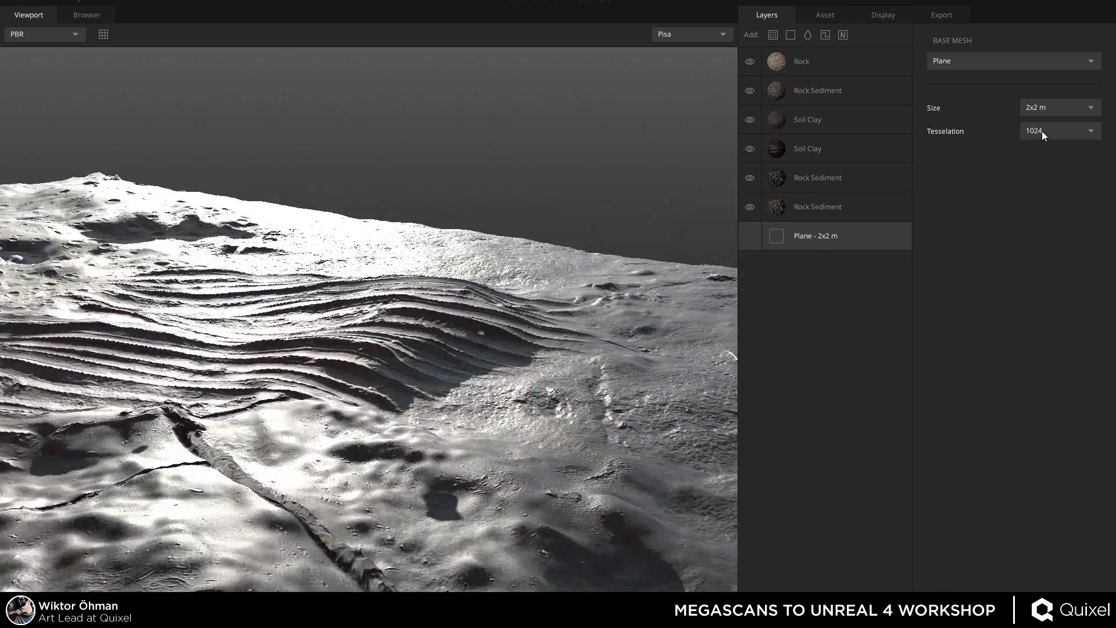
# Set the base plane's tessellation to 2048 and inspect the displaced surface at a low angle.
pyautogui.click(1042, 131)
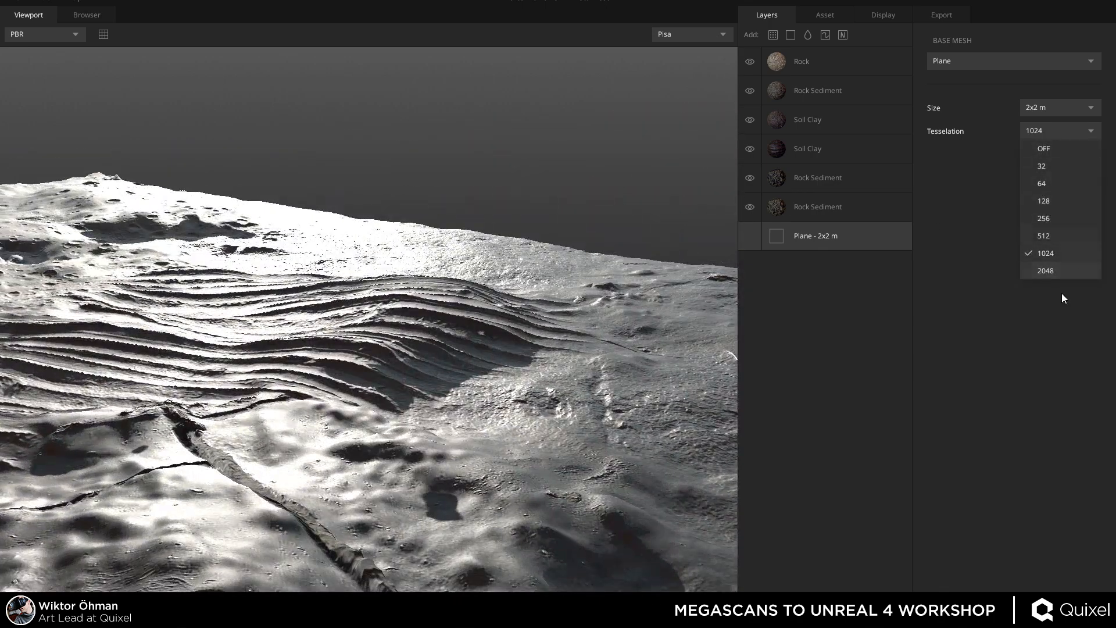
pyautogui.click(1053, 269)
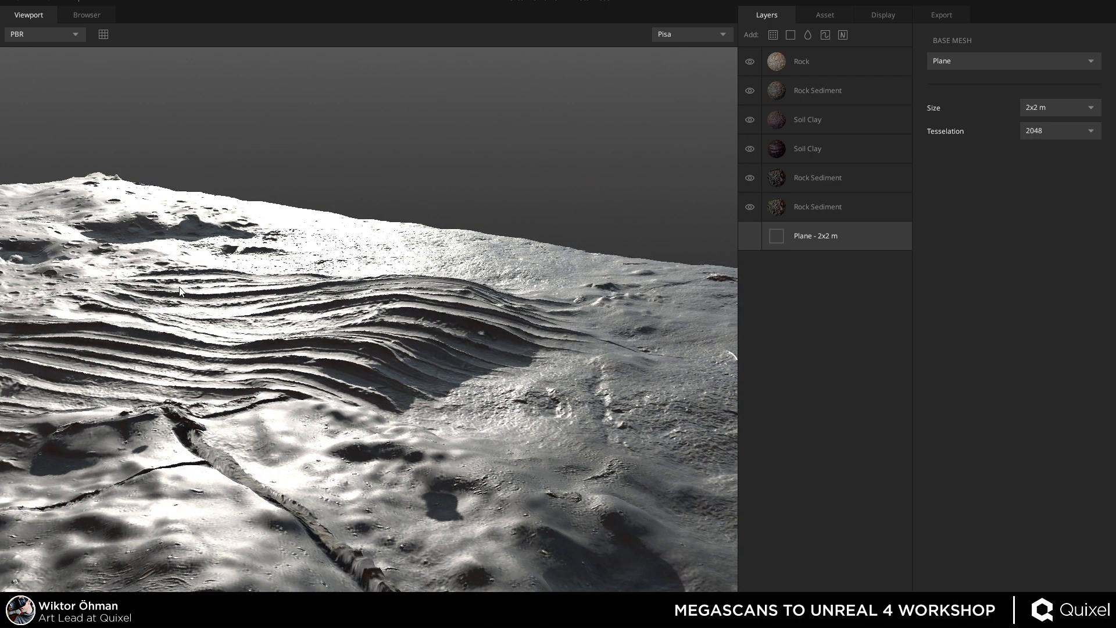
pyautogui.keyDown('alt'); pyautogui.moveTo(179, 291); pyautogui.dragTo(194, 273); pyautogui.keyUp('alt')
pyautogui.moveTo(194, 273)
pyautogui.keyDown('alt'); pyautogui.mouseDown(button='right')
pyautogui.moveTo(423, 387)
pyautogui.moveTo(250, 392)
pyautogui.moveTo(598, 392)
pyautogui.moveTo(233, 385)
pyautogui.moveTo(287, 385)
pyautogui.moveTo(85, 344)
pyautogui.mouseUp(button='right'); pyautogui.keyUp('alt')
pyautogui.keyDown('alt'); pyautogui.moveTo(85, 343); pyautogui.dragTo(464, 300); pyautogui.keyUp('alt')
pyautogui.keyDown('alt'); pyautogui.moveTo(464, 300); pyautogui.dragTo(273, 187, button='right'); pyautogui.keyUp('alt')
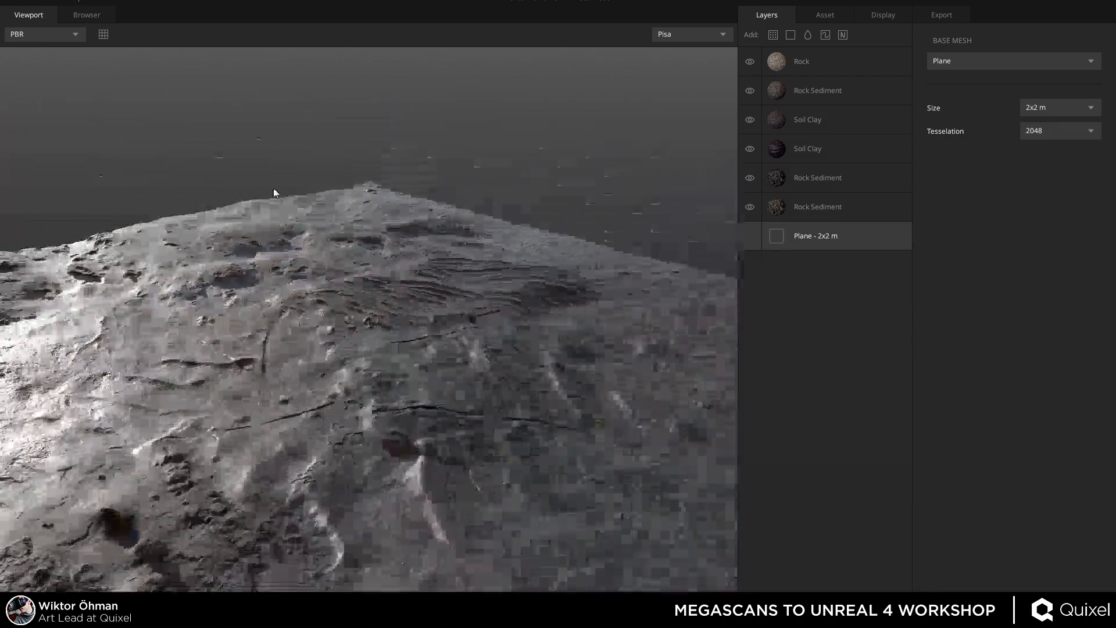
# Turn on tiling for the VolcanicPlane preview and frame the repeated surface.
pyautogui.keyDown('alt'); pyautogui.moveTo(275, 193); pyautogui.dragTo(67, 249); pyautogui.keyUp('alt')
pyautogui.keyDown('alt'); pyautogui.moveTo(67, 248); pyautogui.dragTo(372, 308, button='middle'); pyautogui.keyUp('alt')
pyautogui.keyDown('alt'); pyautogui.moveTo(372, 309); pyautogui.dragTo(407, 372); pyautogui.keyUp('alt')
pyautogui.moveTo(407, 372)
pyautogui.keyDown('alt'); pyautogui.mouseDown(button='right')
pyautogui.moveTo(374, 354)
pyautogui.moveTo(402, 368)
pyautogui.mouseUp(button='right'); pyautogui.keyUp('alt')
pyautogui.keyDown('alt'); pyautogui.moveTo(402, 367); pyautogui.dragTo(285, 351); pyautogui.keyUp('alt')
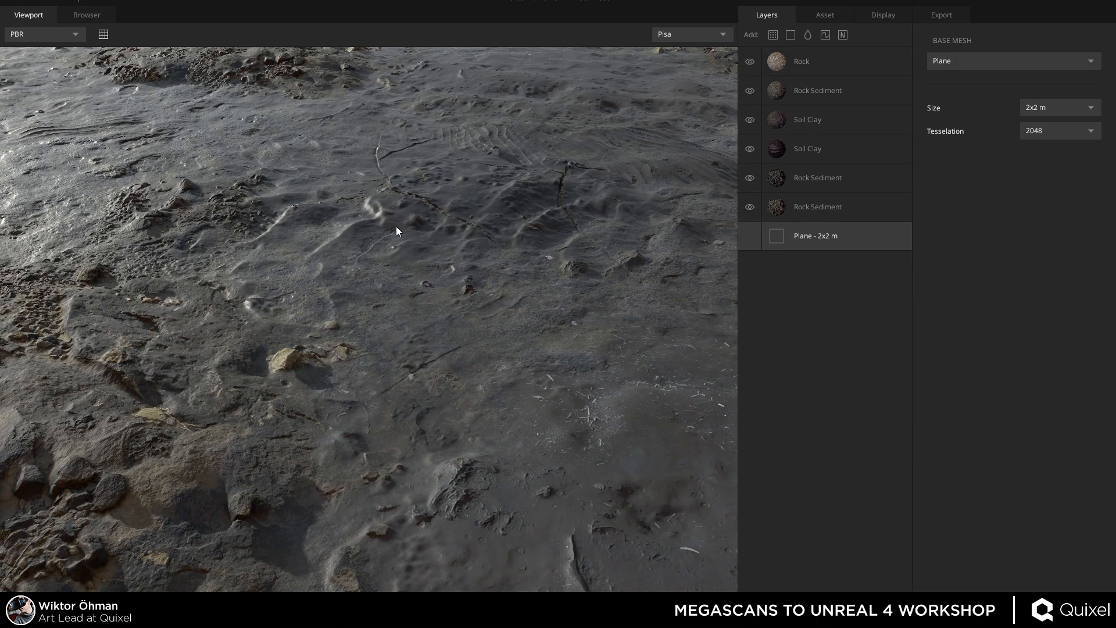
# Examine the relief of the tiled VolcanicPlane surface from another angle and under different light directions.
pyautogui.keyDown('alt'); pyautogui.moveTo(399, 298); pyautogui.dragTo(416, 300, button='middle'); pyautogui.keyUp('alt')
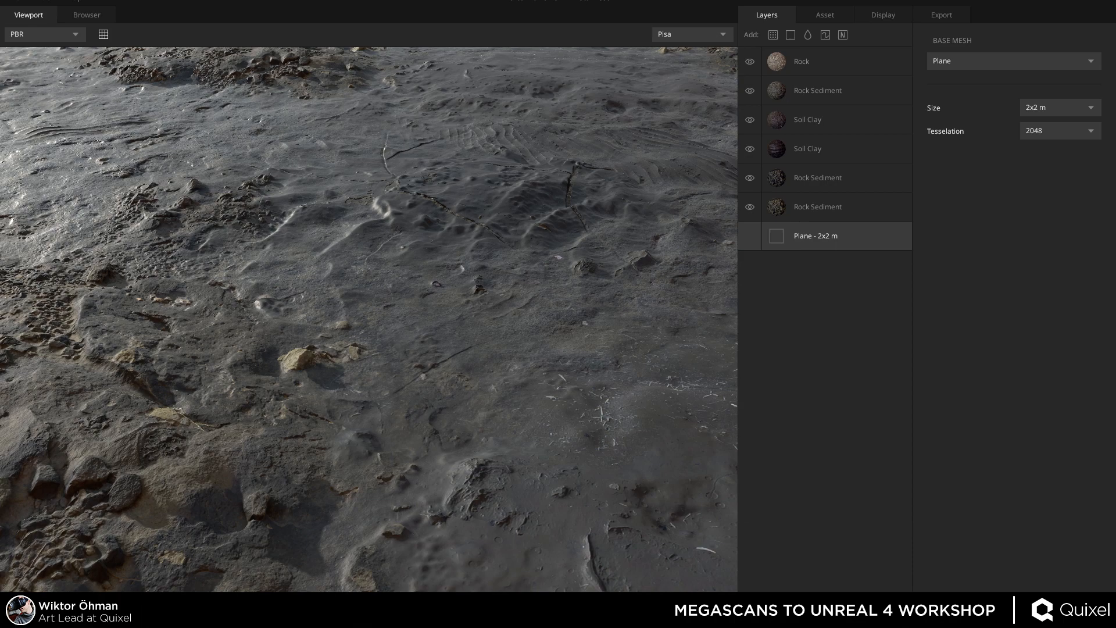
pyautogui.moveTo(525, 274); pyautogui.dragTo(469, 162)
pyautogui.scroll(-5, 469, 315)
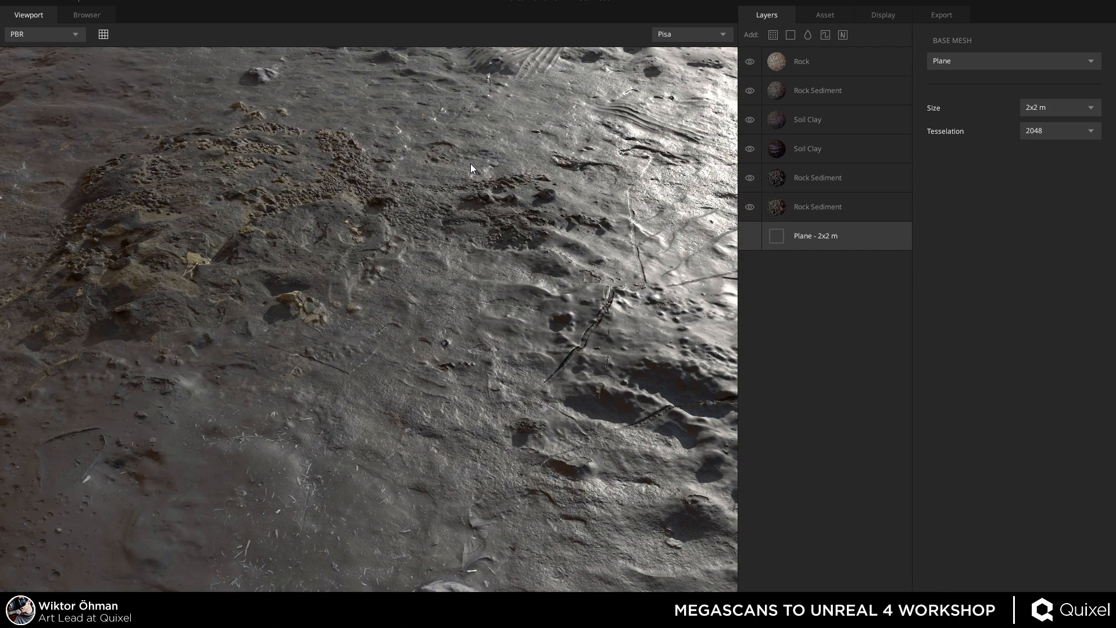
pyautogui.moveTo(424, 193); pyautogui.dragTo(373, 329)
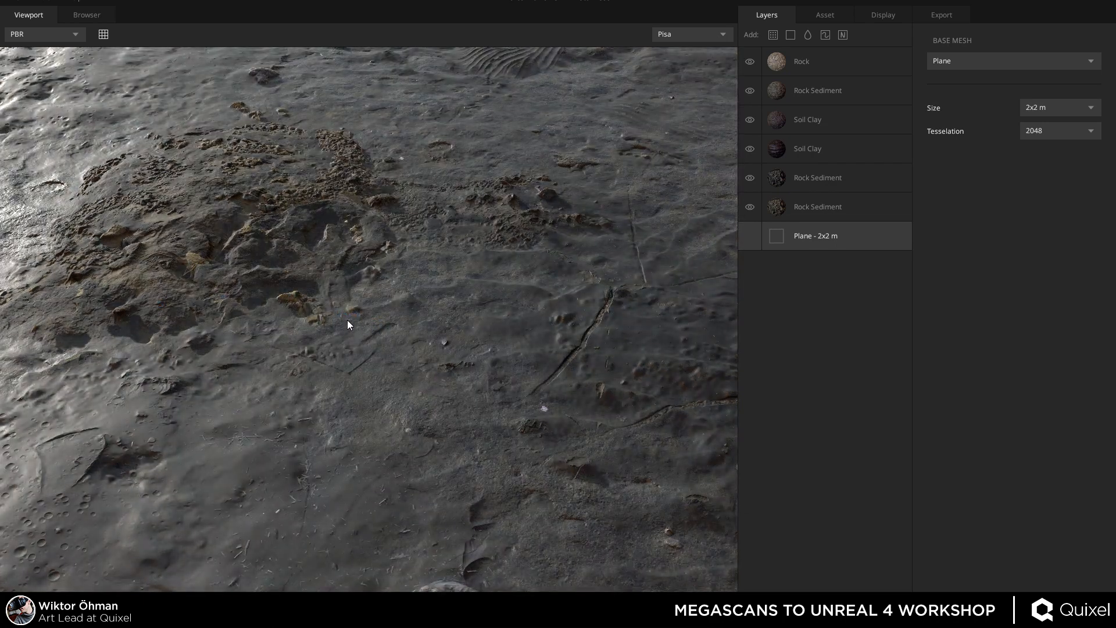
# Open the Rainforest_Wet surface from the Rainforest project.
pyautogui.click(16, 2)
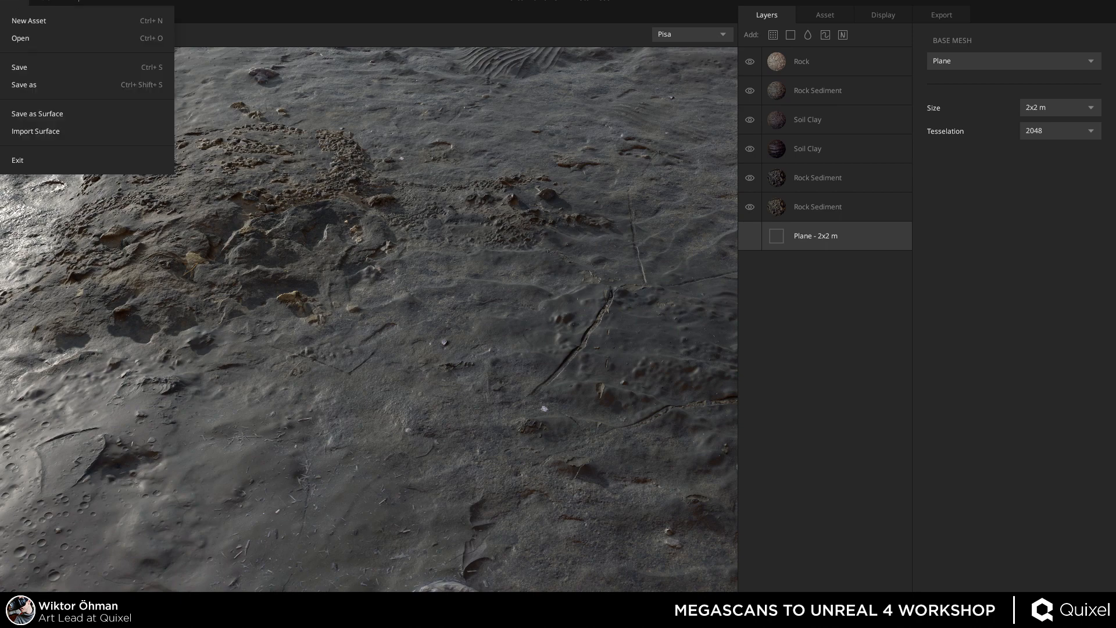
pyautogui.click(22, 38)
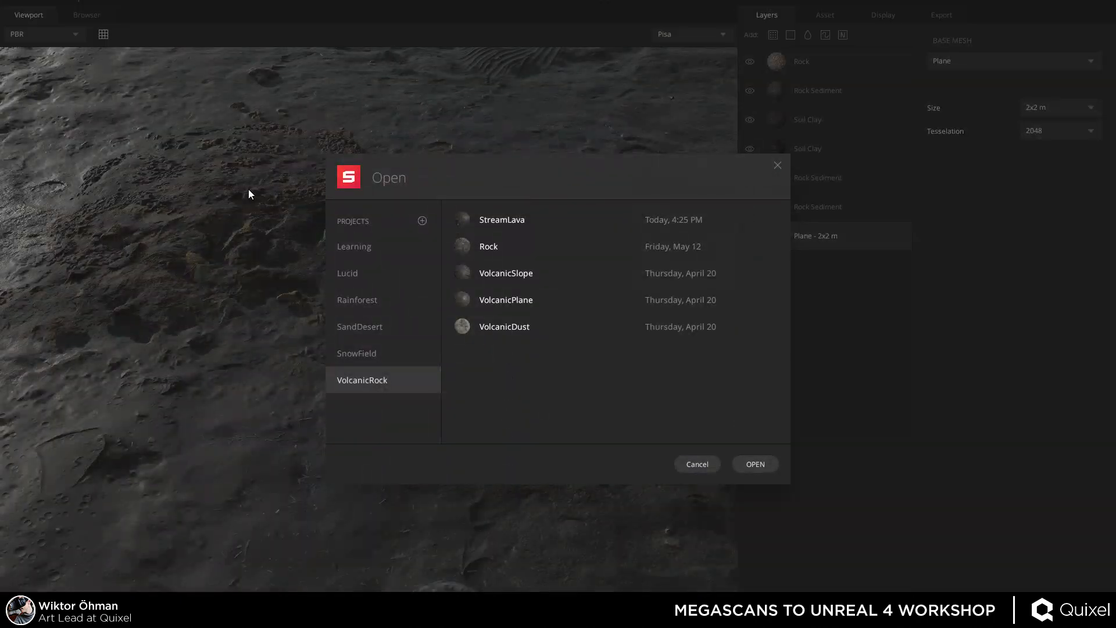
pyautogui.click(379, 306)
pyautogui.click(566, 224)
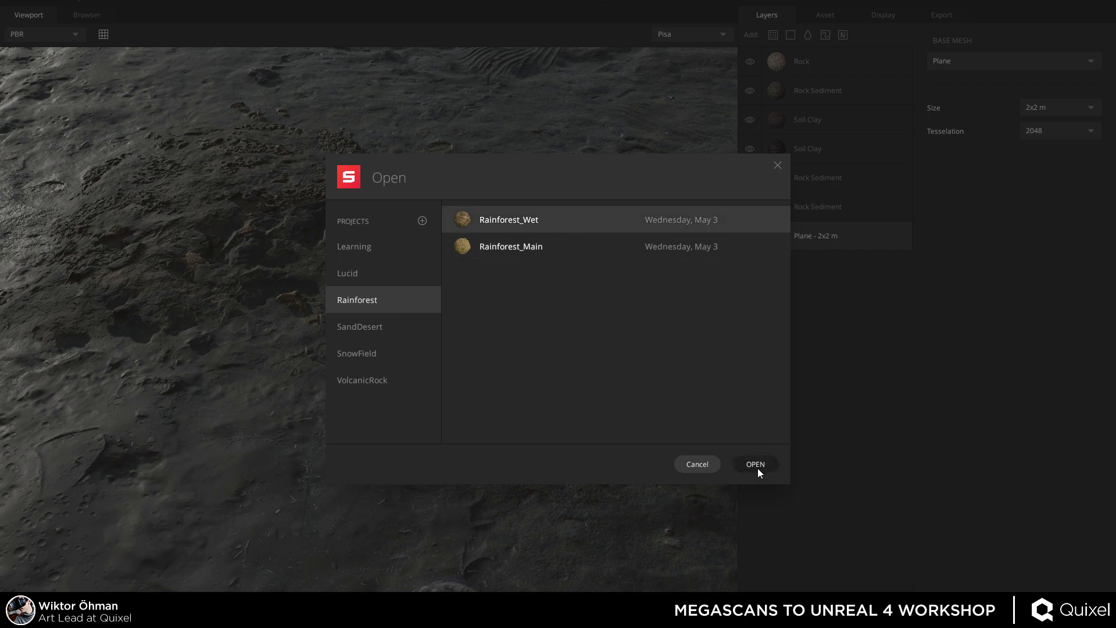
pyautogui.click(739, 469)
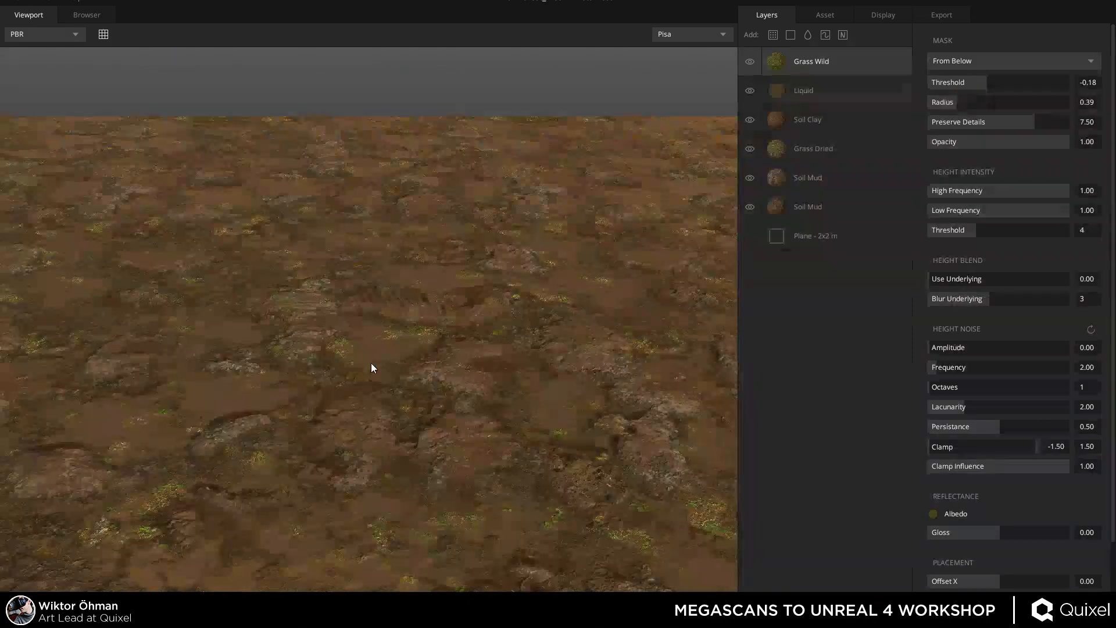
# Examine the Rainforest_Wet surface's repeated mud mounds and puddles from several viewing angles.
pyautogui.moveTo(371, 363); pyautogui.dragTo(568, 411)
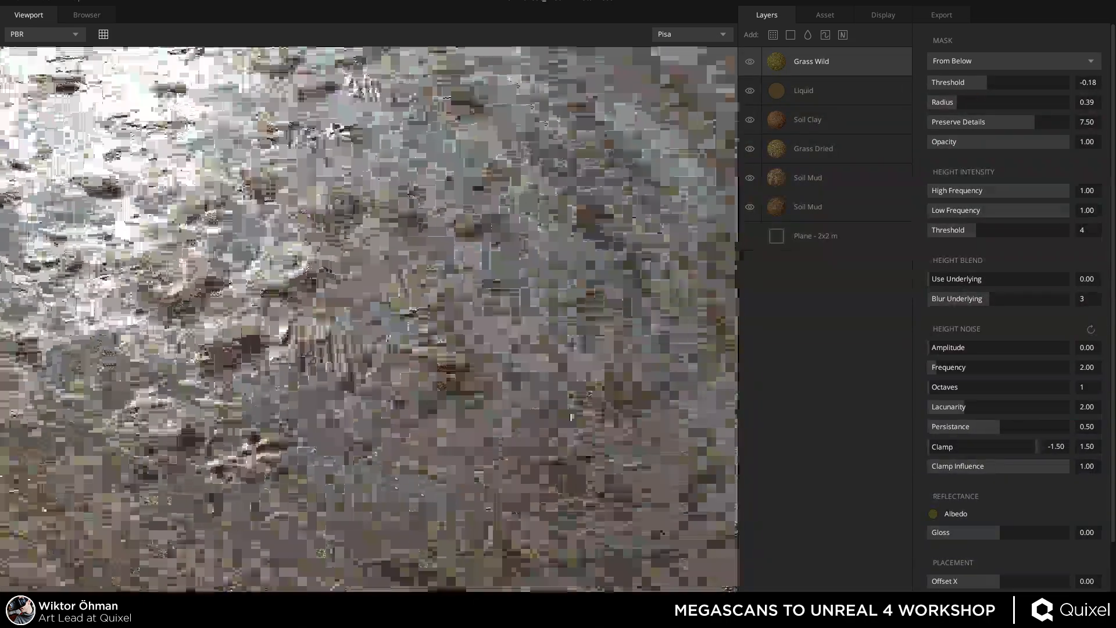
pyautogui.moveTo(497, 385); pyautogui.dragTo(471, 417)
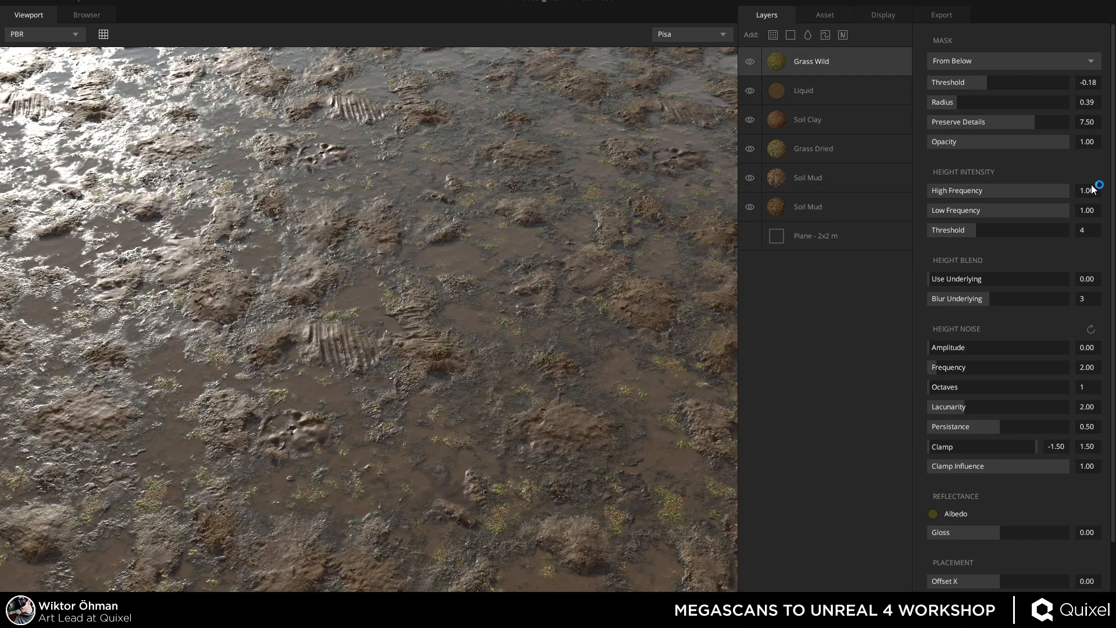
pyautogui.moveTo(381, 274); pyautogui.dragTo(505, 262)
pyautogui.moveTo(421, 240); pyautogui.dragTo(144, 254)
pyautogui.moveTo(259, 307); pyautogui.dragTo(389, 268)
# Inspect the puddles, grass and ridged mud imprint of Rainforest_Wet close up under different light directions.
pyautogui.scroll(-5, 389, 268)
pyautogui.moveTo(334, 310); pyautogui.dragTo(361, 397)
pyautogui.scroll(5, 284, 266)
pyautogui.moveTo(361, 397); pyautogui.dragTo(336, 468, button='middle')
pyautogui.moveTo(336, 468); pyautogui.dragTo(391, 414)
pyautogui.keyDown('shift'); pyautogui.moveTo(445, 413); pyautogui.dragTo(494, 415, button='right'); pyautogui.keyUp('shift')
pyautogui.moveTo(274, 366); pyautogui.dragTo(463, 427, button='middle')
pyautogui.scroll(3, 463, 427)
pyautogui.keyDown('shift'); pyautogui.moveTo(463, 427); pyautogui.dragTo(773, 409, button='right'); pyautogui.keyUp('shift')
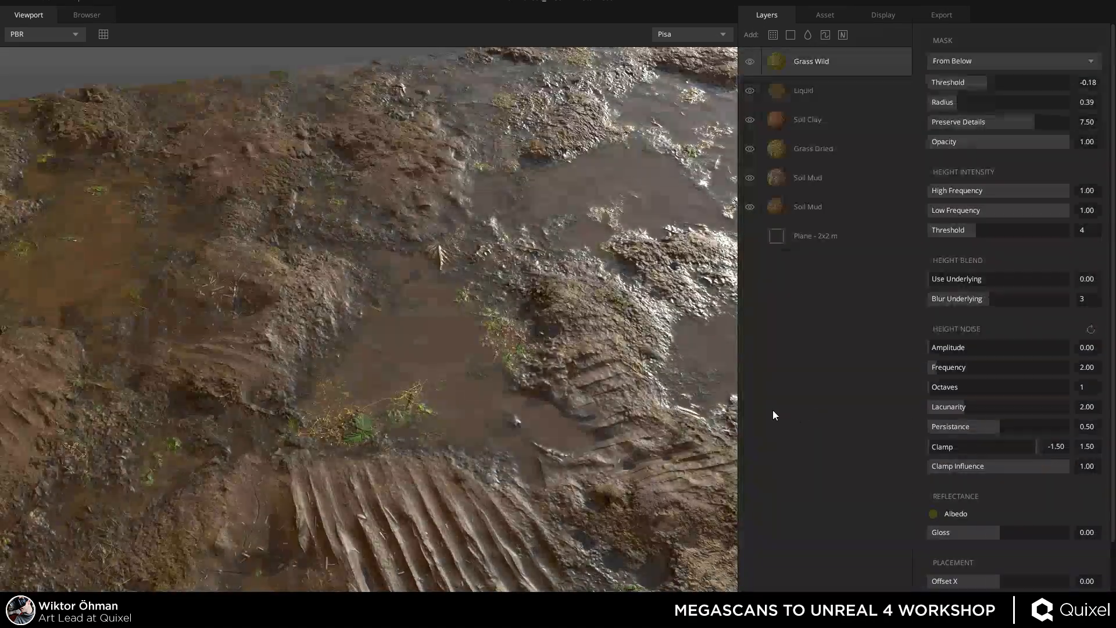
# Frame the ridged imprint and footprint and rotate the lighting to examine the wet mud's reflections.
pyautogui.scroll(-3, 473, 463)
pyautogui.moveTo(473, 463); pyautogui.dragTo(425, 262, button='middle')
pyautogui.scroll(2, 426, 263)
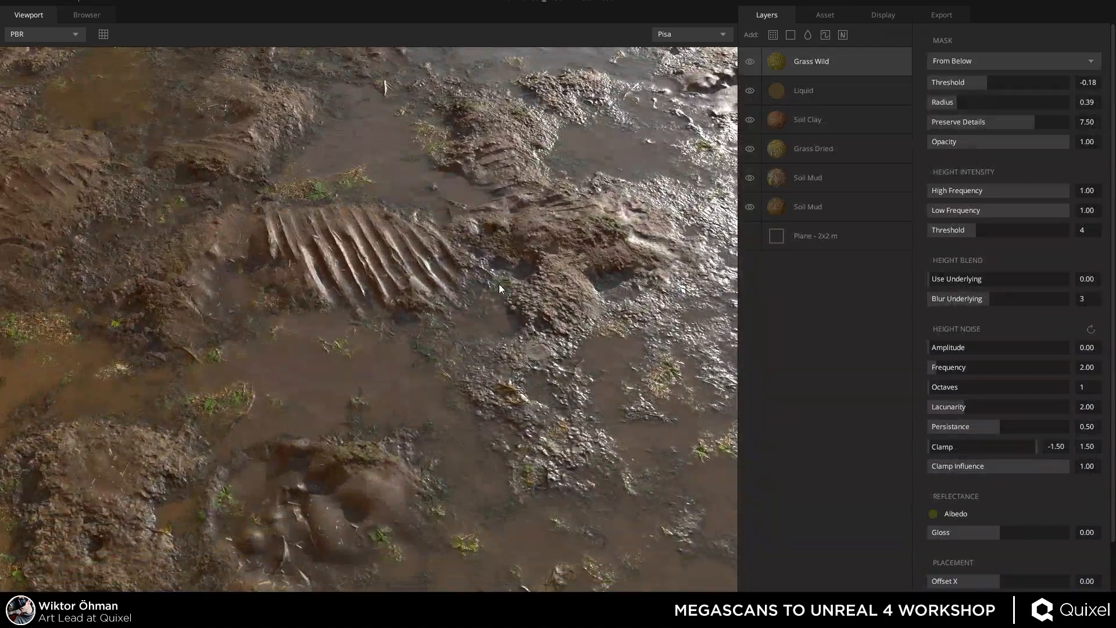
pyautogui.keyDown('shift'); pyautogui.moveTo(457, 273); pyautogui.dragTo(135, 360, button='right'); pyautogui.keyUp('shift')
pyautogui.keyDown('shift'); pyautogui.moveTo(605, 318); pyautogui.dragTo(29, 340, button='right'); pyautogui.keyUp('shift')
pyautogui.keyDown('shift'); pyautogui.moveTo(531, 335); pyautogui.dragTo(187, 325, button='right'); pyautogui.keyUp('shift')
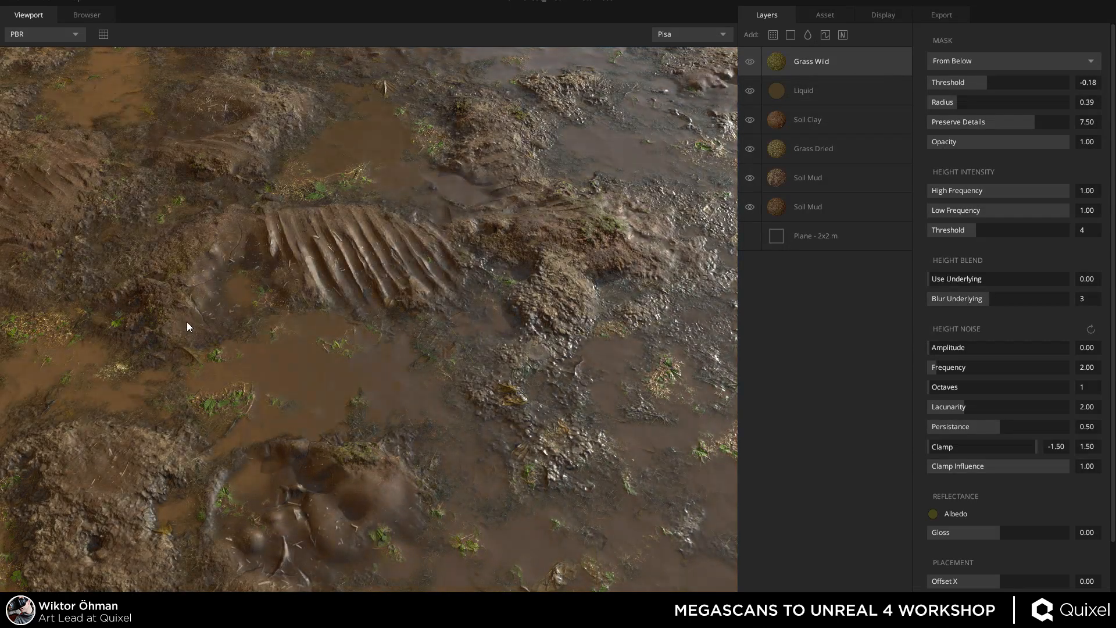
pyautogui.keyDown('shift'); pyautogui.moveTo(365, 359); pyautogui.dragTo(7, 313, button='right'); pyautogui.keyUp('shift')
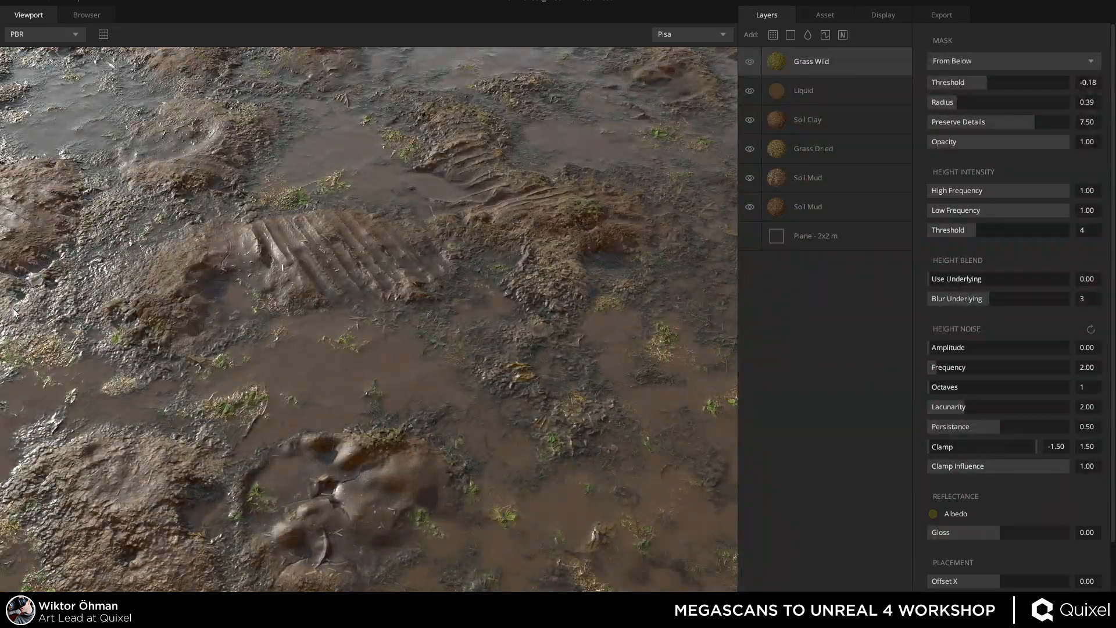
pyautogui.keyDown('shift'); pyautogui.moveTo(477, 376); pyautogui.dragTo(533, 358, button='right'); pyautogui.keyUp('shift')
# Compare the Rainforest_Wet surface at low and high angles, from a wide tiled overview to a close view.
pyautogui.moveTo(533, 358); pyautogui.dragTo(608, 244)
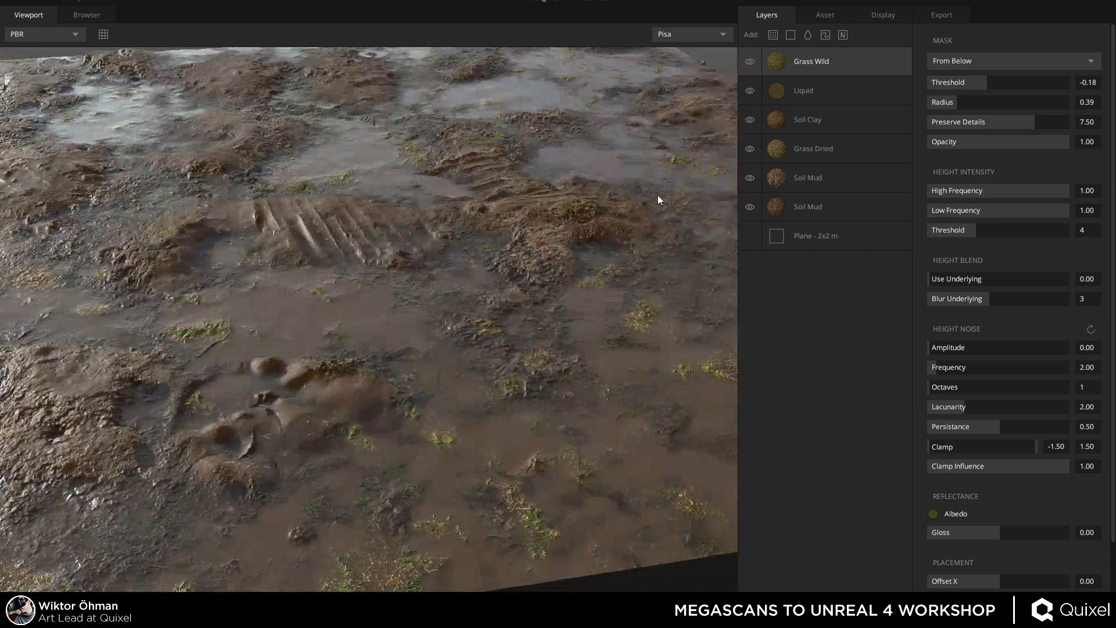
pyautogui.moveTo(466, 193); pyautogui.dragTo(372, 314)
pyautogui.moveTo(370, 309); pyautogui.dragTo(365, 332, button='middle')
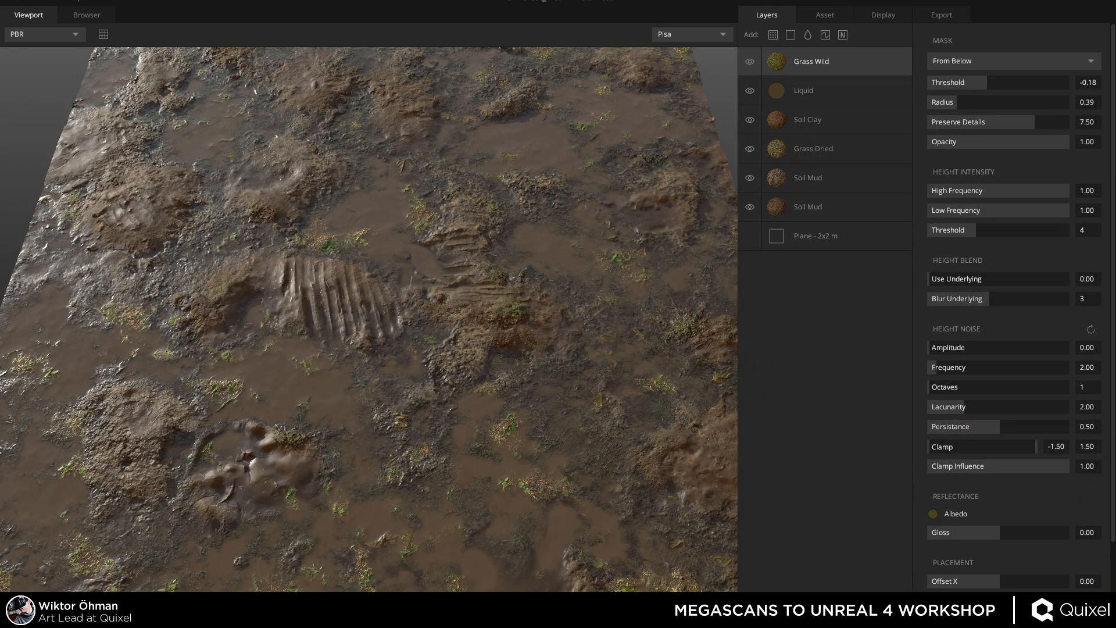
pyautogui.scroll(-5, 487, 251)
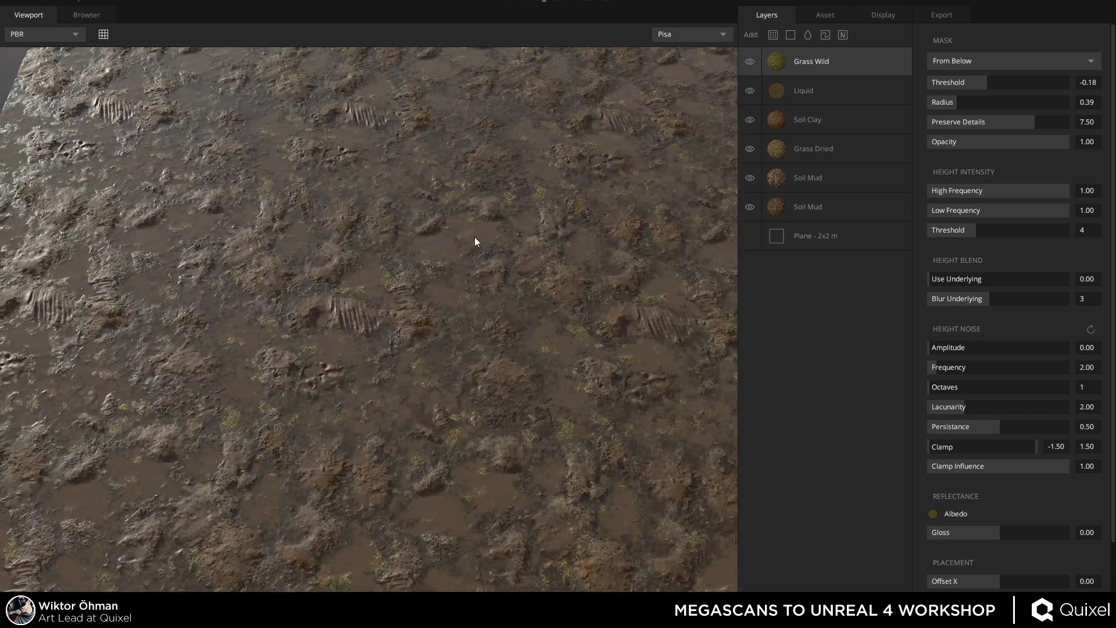
pyautogui.scroll(5, 474, 242)
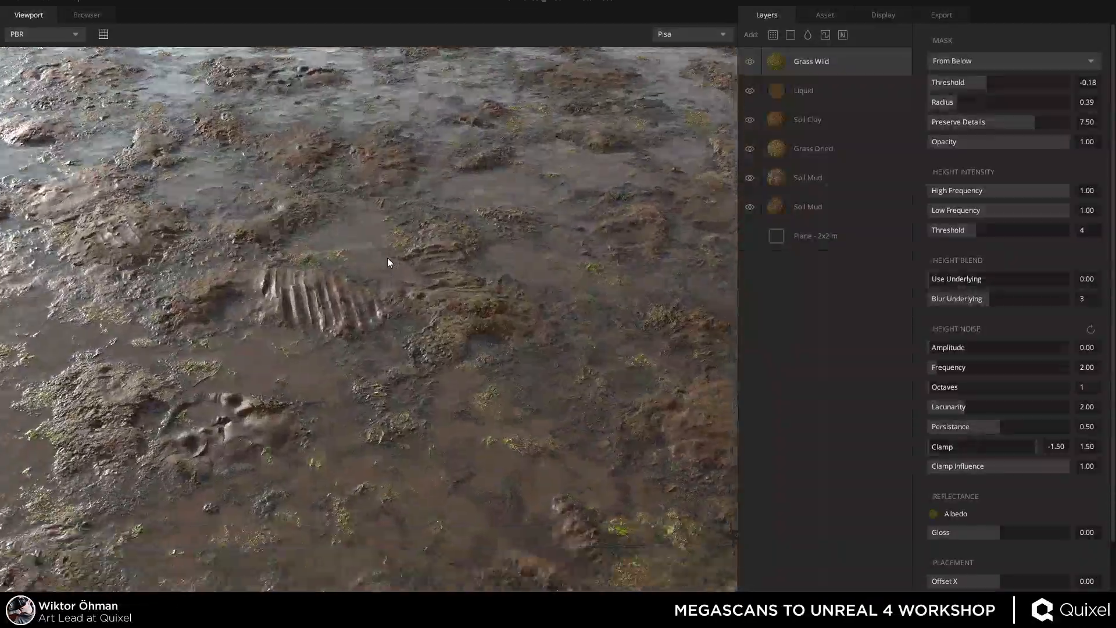
pyautogui.moveTo(388, 257); pyautogui.dragTo(606, 338)
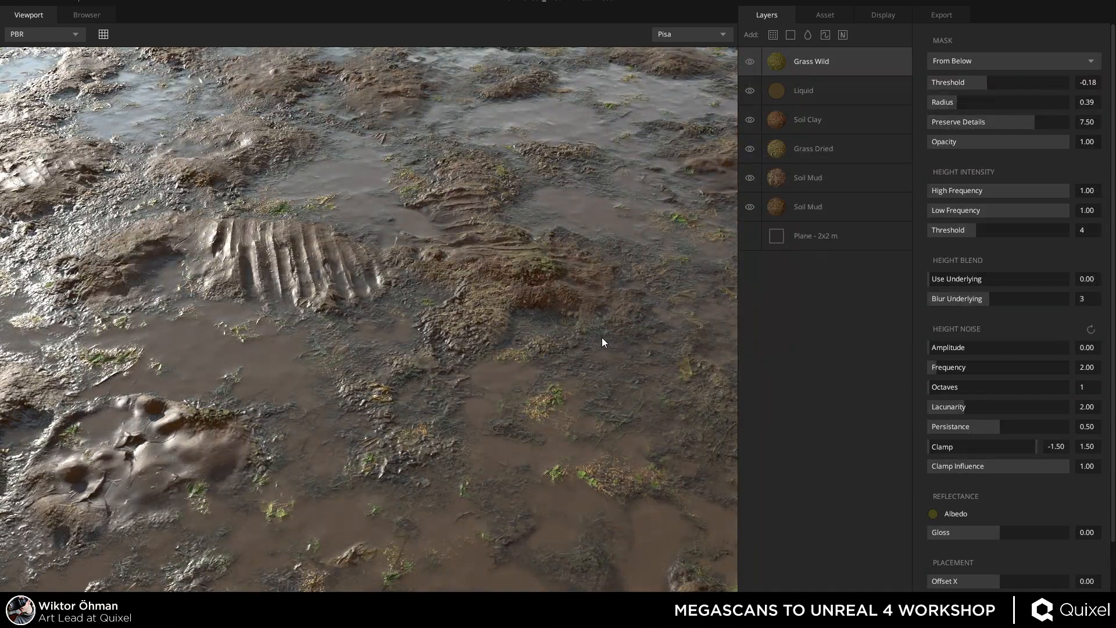